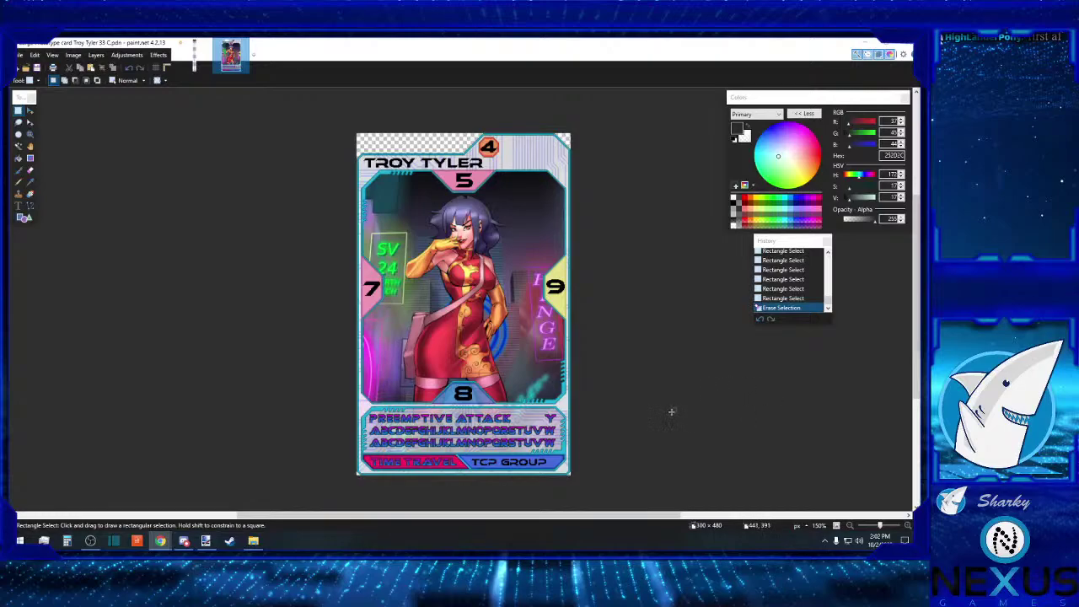
# Step: Mark out the card's lower text box and its left and right frame edges with rectangular selections
pyautogui.moveTo(568, 451); pyautogui.dragTo(353, 408)
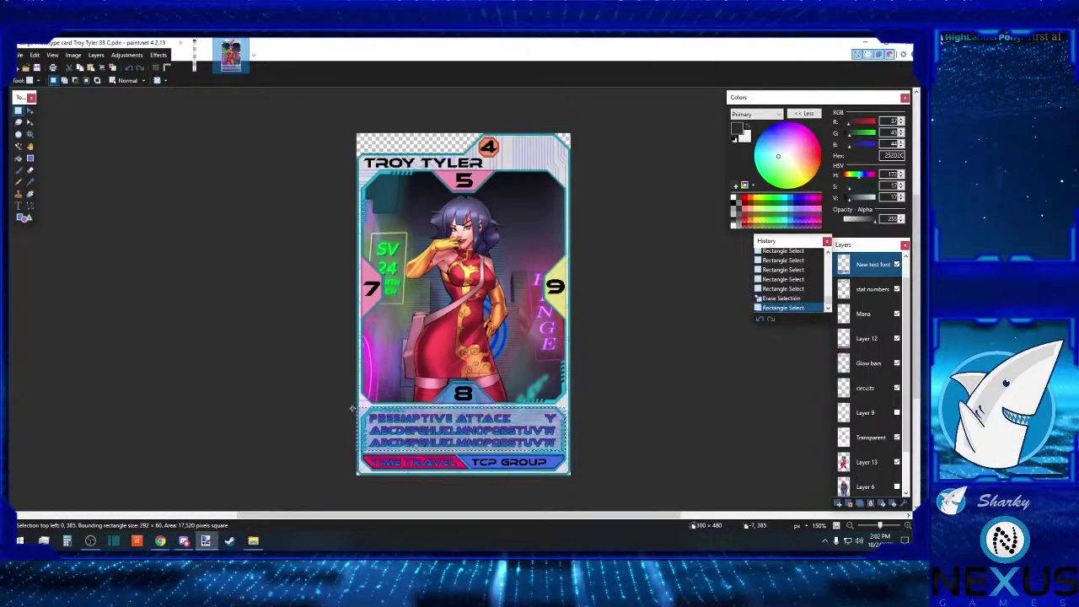
pyautogui.hotkey('ctrl', 'd')
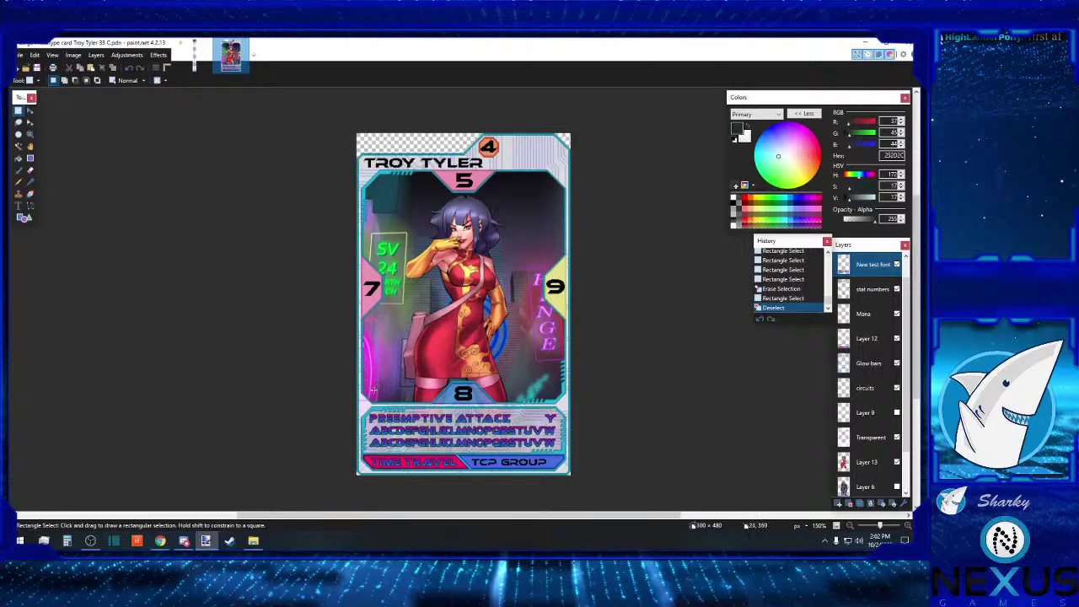
pyautogui.moveTo(356, 189); pyautogui.dragTo(366, 393)
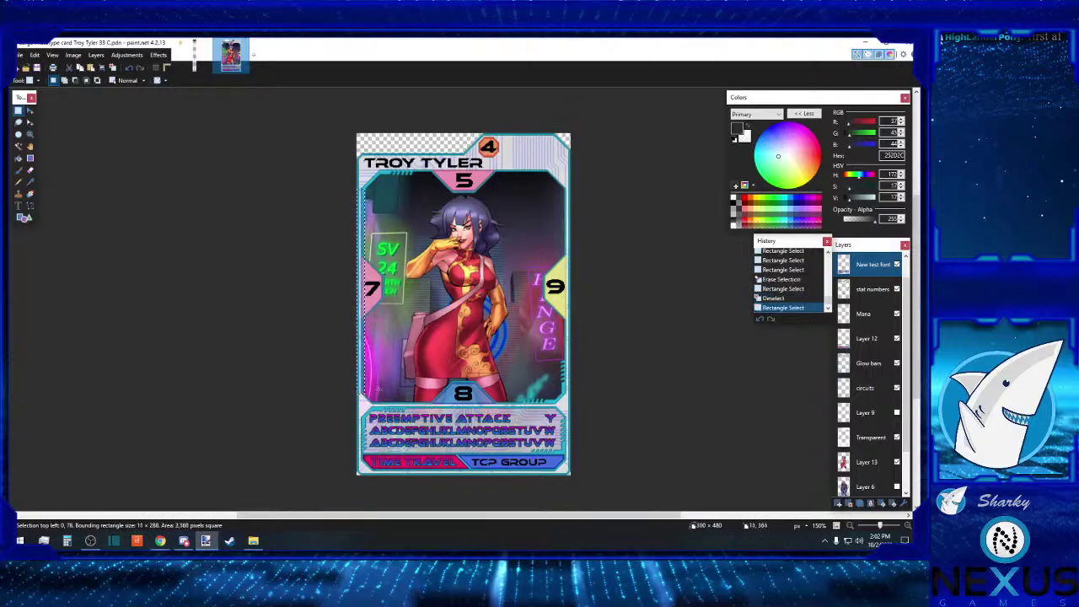
pyautogui.moveTo(563, 190)
pyautogui.mouseDown()
pyautogui.moveTo(571, 406)
pyautogui.moveTo(550, 282)
pyautogui.moveTo(566, 191)
pyautogui.mouseUp()
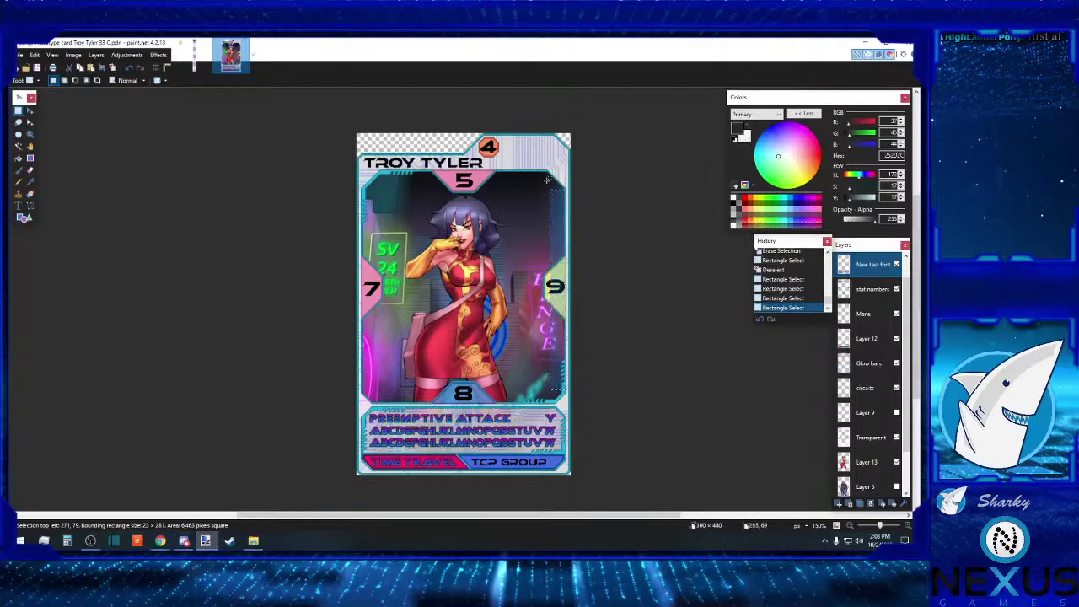
pyautogui.click(506, 291)
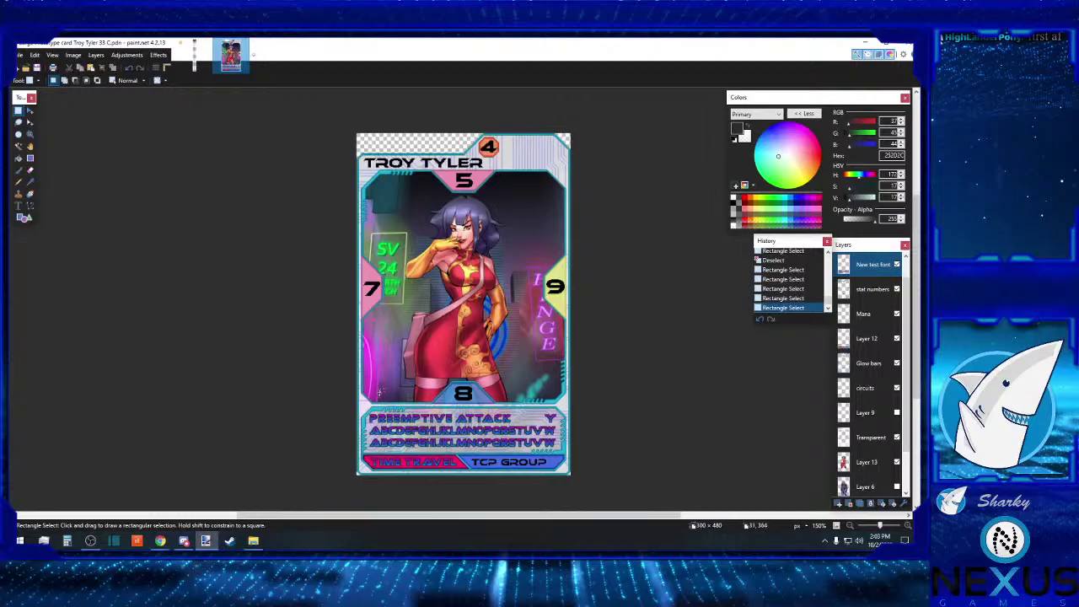
# Step: Mark the ability text lines in the lower text box with rectangular selections and clear the selection
pyautogui.moveTo(373, 399)
pyautogui.mouseDown()
pyautogui.moveTo(557, 409)
pyautogui.moveTo(368, 406)
pyautogui.mouseUp()
pyautogui.moveTo(534, 421); pyautogui.dragTo(426, 425)
pyautogui.moveTo(539, 425); pyautogui.dragTo(371, 414)
pyautogui.click(417, 454)
pyautogui.moveTo(367, 447); pyautogui.dragTo(562, 434)
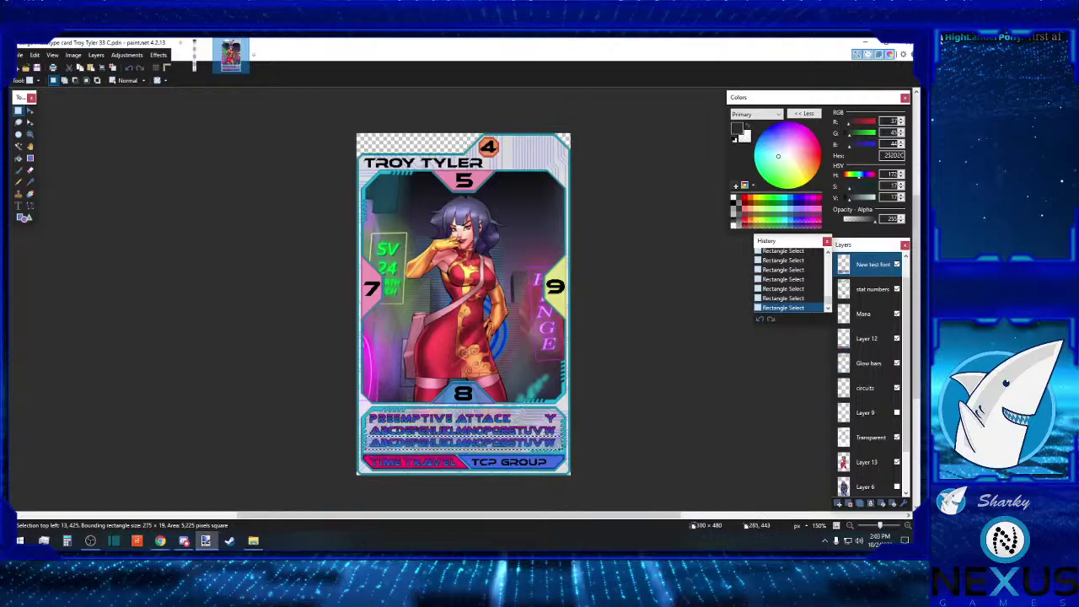
pyautogui.hotkey('ctrl', 'd')
# Step: Outline the stem of the L in the second alphabet row, and short two-pixel segments of it, with rectangular selections
pyautogui.click(903, 524)
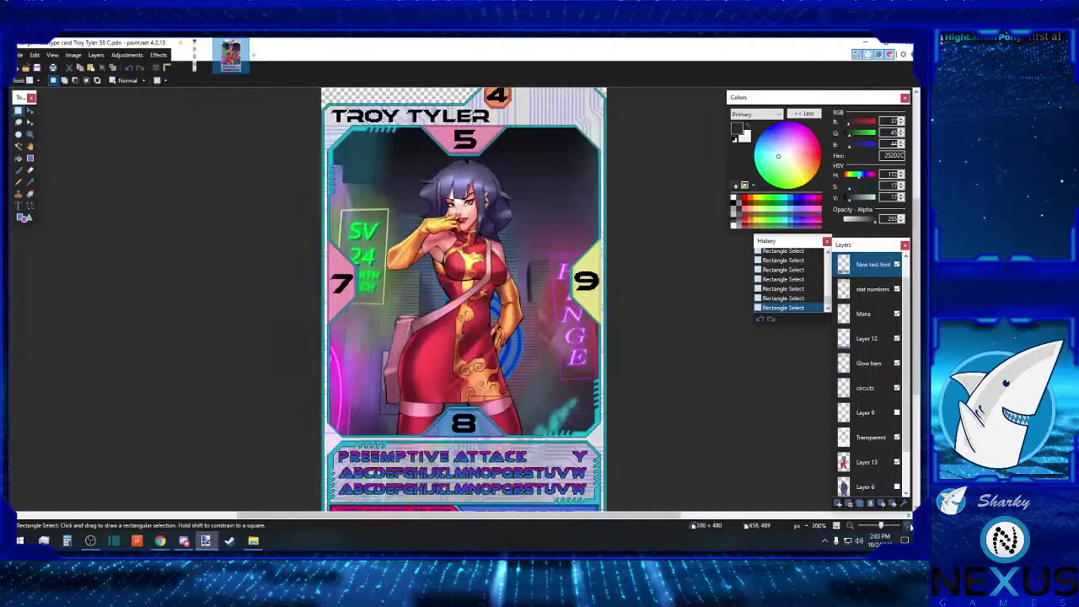
pyautogui.click(902, 525)
pyautogui.scroll(-5, 441, 379)
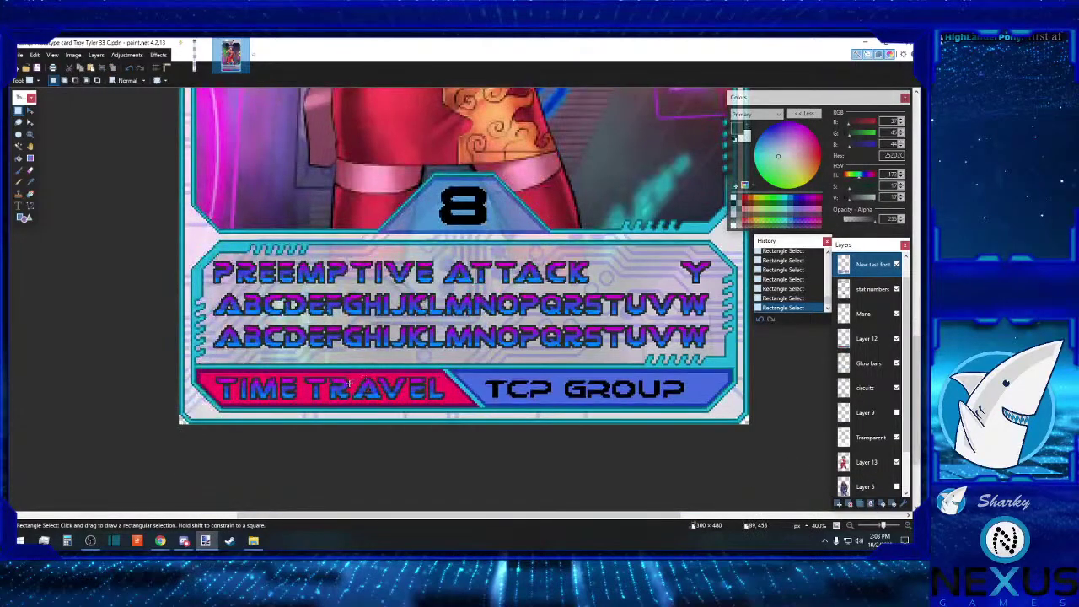
pyautogui.click(907, 526)
pyautogui.click(907, 526)
pyautogui.click(906, 526)
pyautogui.click(907, 526)
pyautogui.click(907, 526)
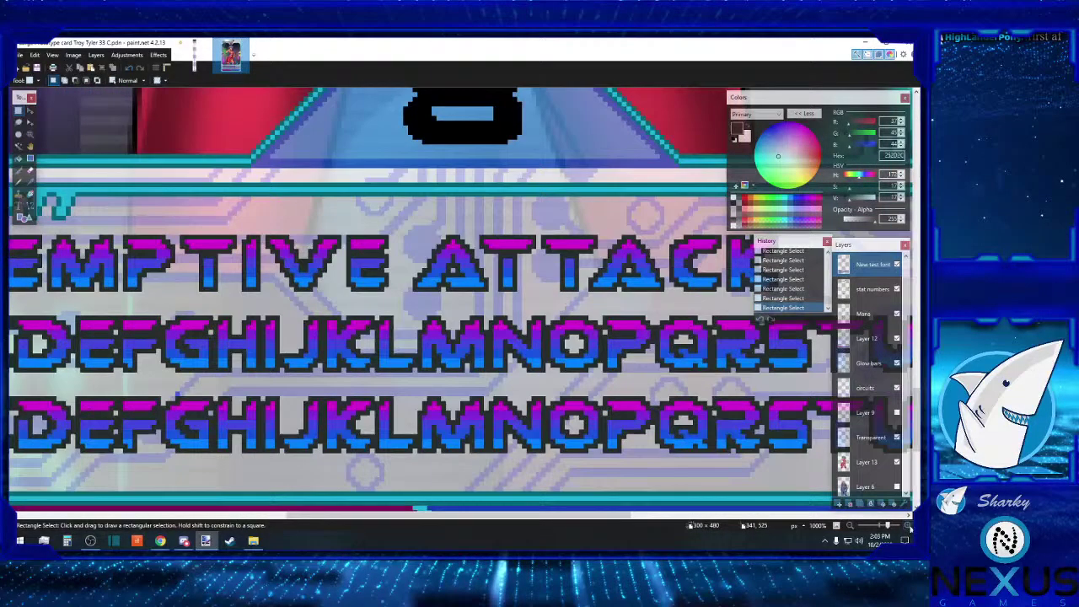
pyautogui.click(907, 526)
pyautogui.click(907, 526)
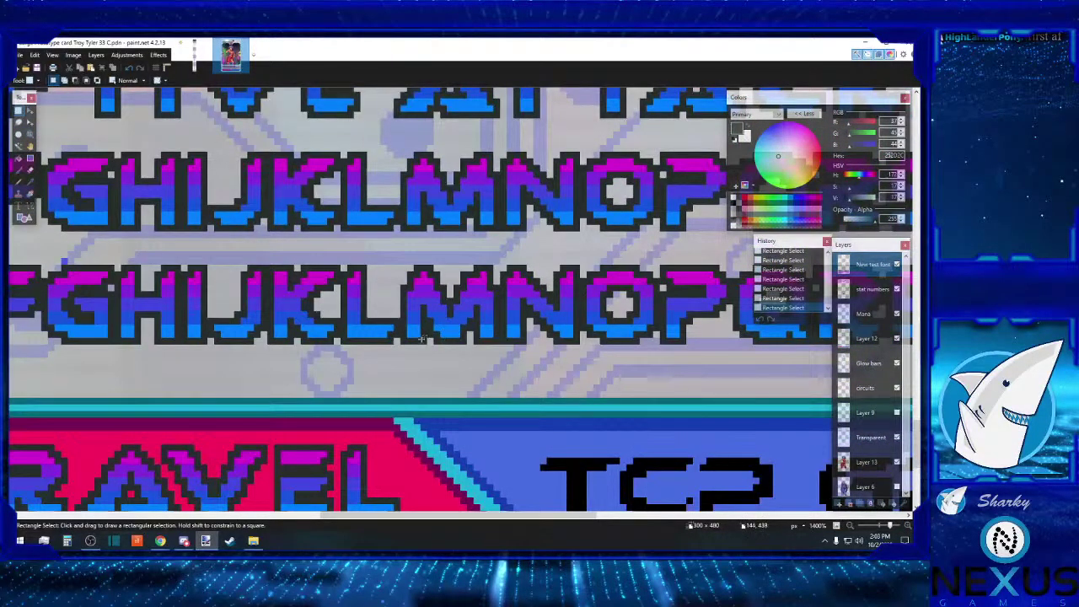
pyautogui.moveTo(355, 271); pyautogui.dragTo(356, 330)
pyautogui.click(366, 339)
pyautogui.moveTo(383, 334); pyautogui.dragTo(347, 325)
pyautogui.moveTo(356, 273); pyautogui.dragTo(358, 339)
pyautogui.moveTo(358, 298); pyautogui.dragTo(356, 308)
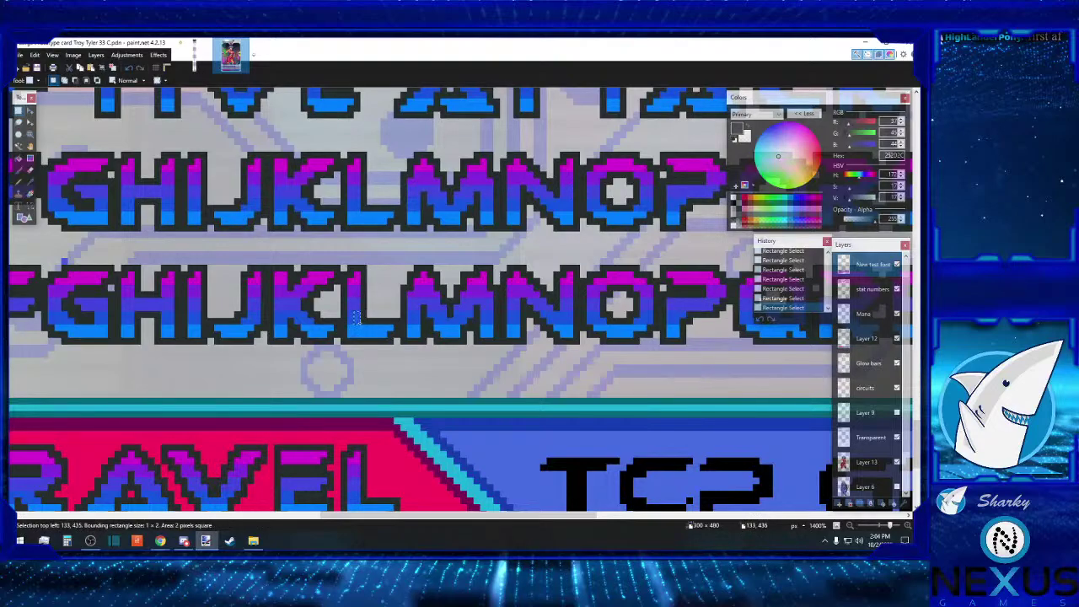
pyautogui.moveTo(356, 322); pyautogui.dragTo(357, 333)
pyautogui.moveTo(357, 287)
pyautogui.mouseDown()
pyautogui.moveTo(357, 297)
pyautogui.moveTo(356, 276)
pyautogui.mouseUp()
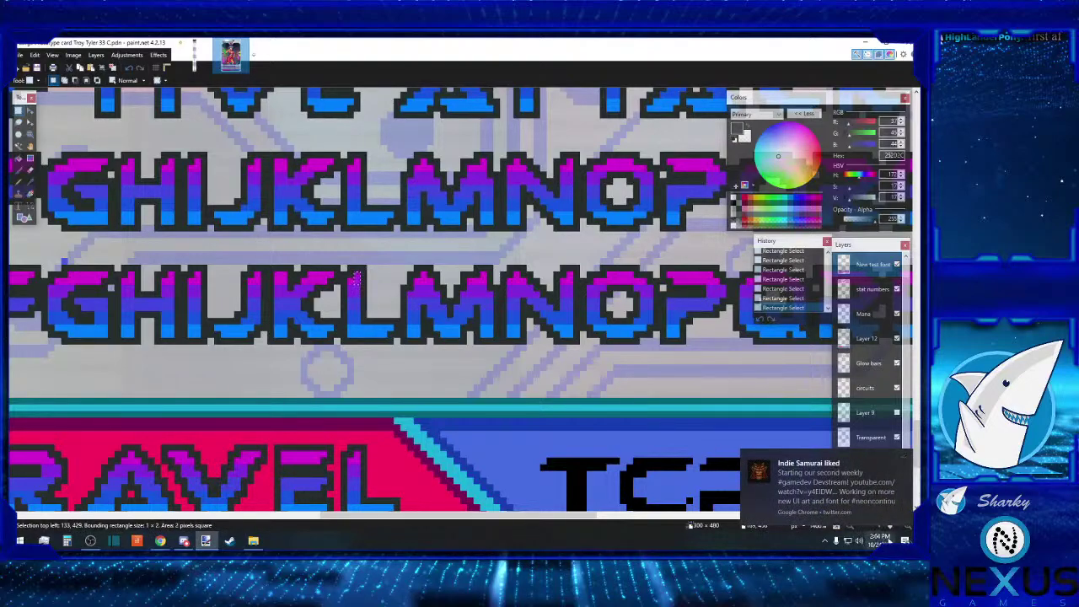
# Step: Select the full stem of the second-row L, 1 × 10 pixels, and release the selection
pyautogui.click(906, 540)
pyautogui.click(475, 354)
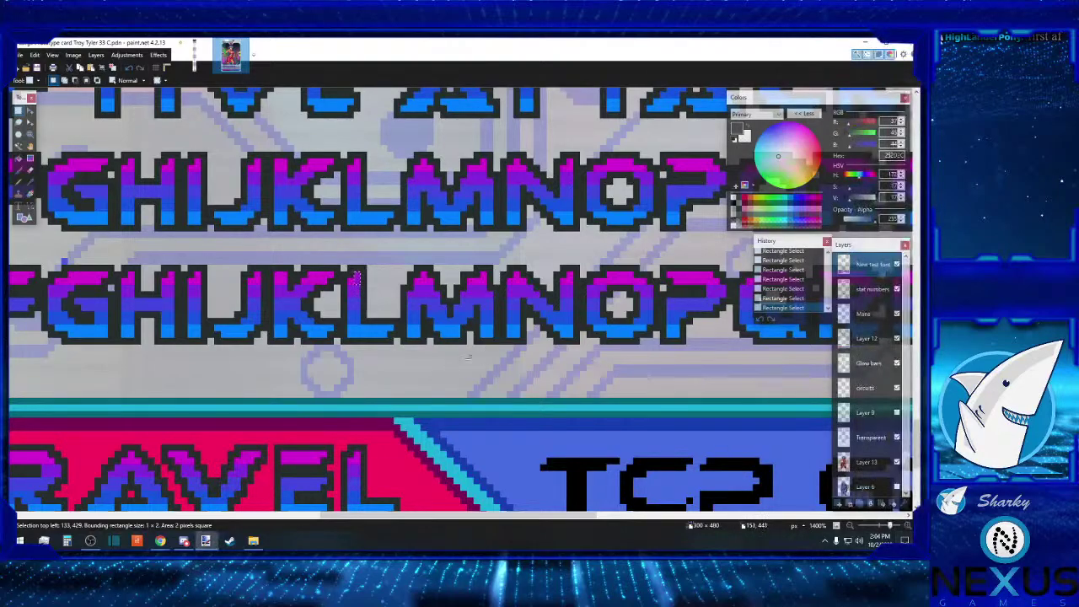
pyautogui.click(357, 364)
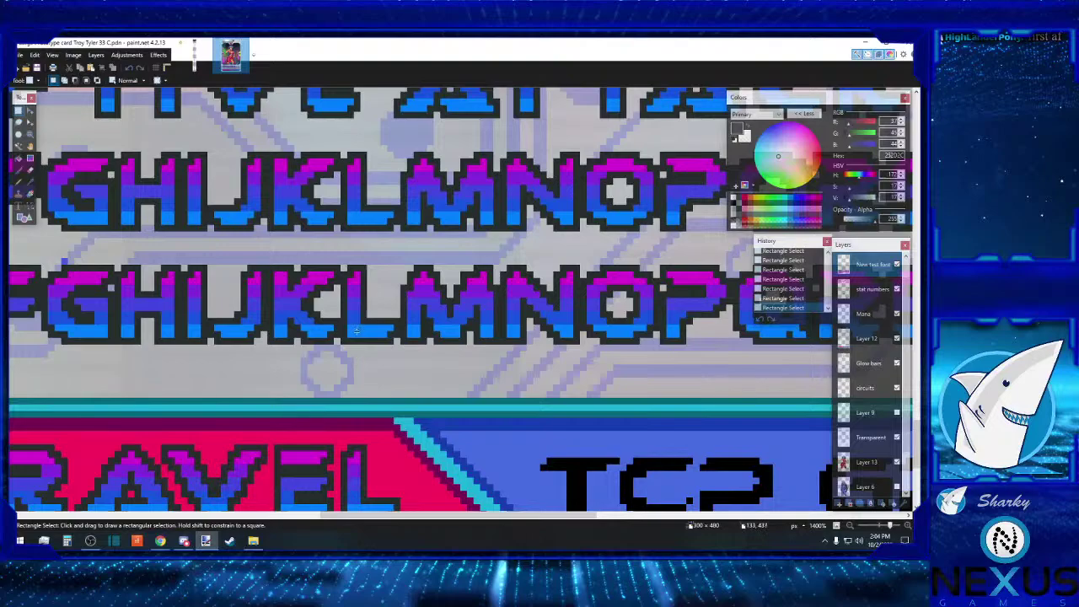
pyautogui.moveTo(358, 332); pyautogui.dragTo(356, 273)
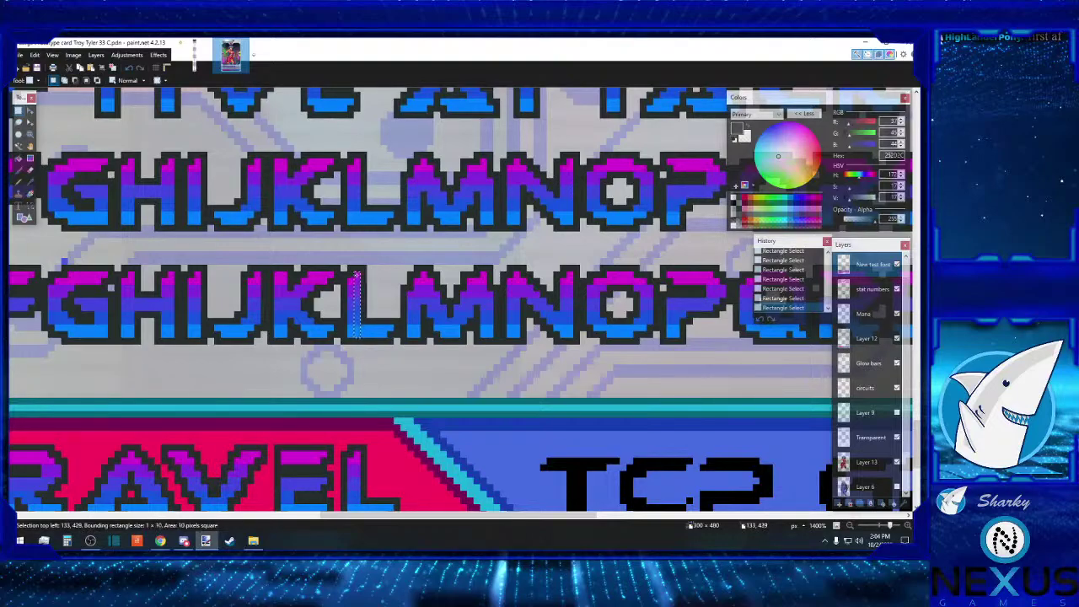
pyautogui.click(392, 309)
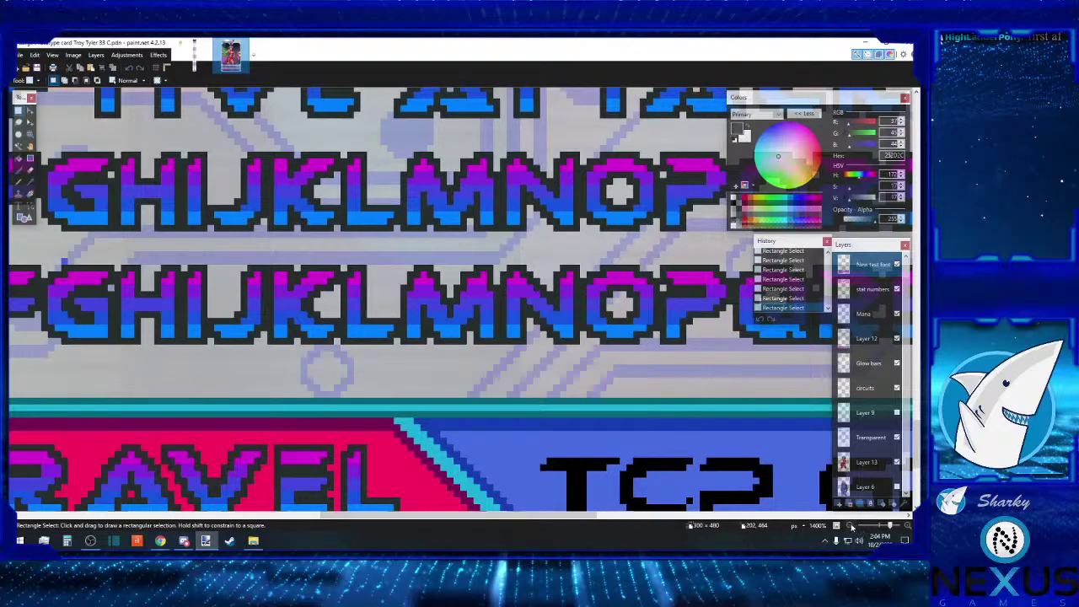
# Step: Mark the TIME TRAVEL and TCP GROUP labels in the card's bottom banner with rectangular selections
pyautogui.click(851, 526)
pyautogui.click(852, 526)
pyautogui.click(852, 526)
pyautogui.click(851, 525)
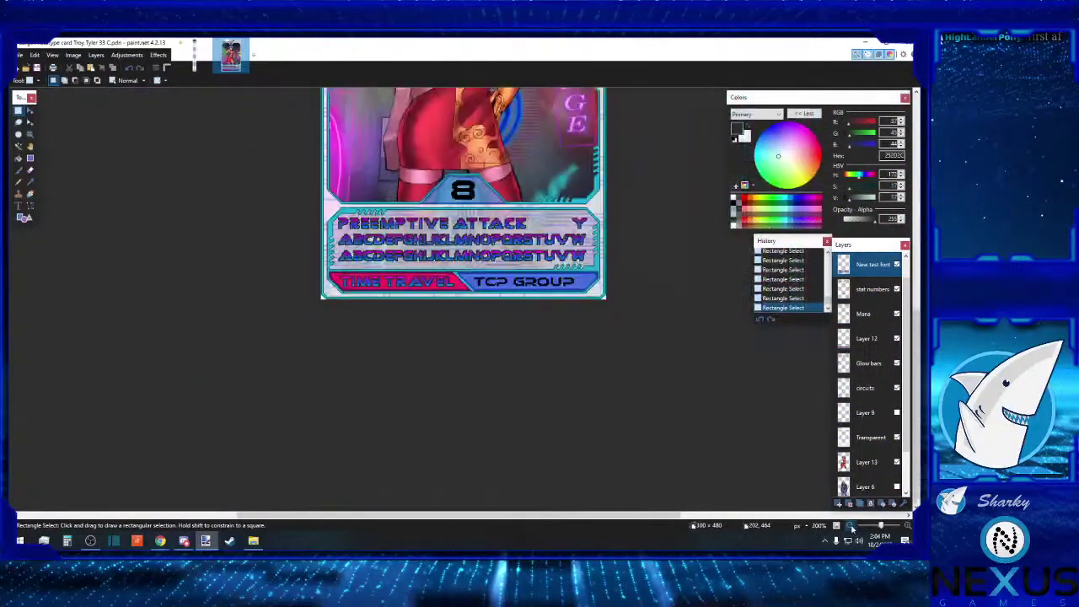
pyautogui.scroll(4, 625, 409)
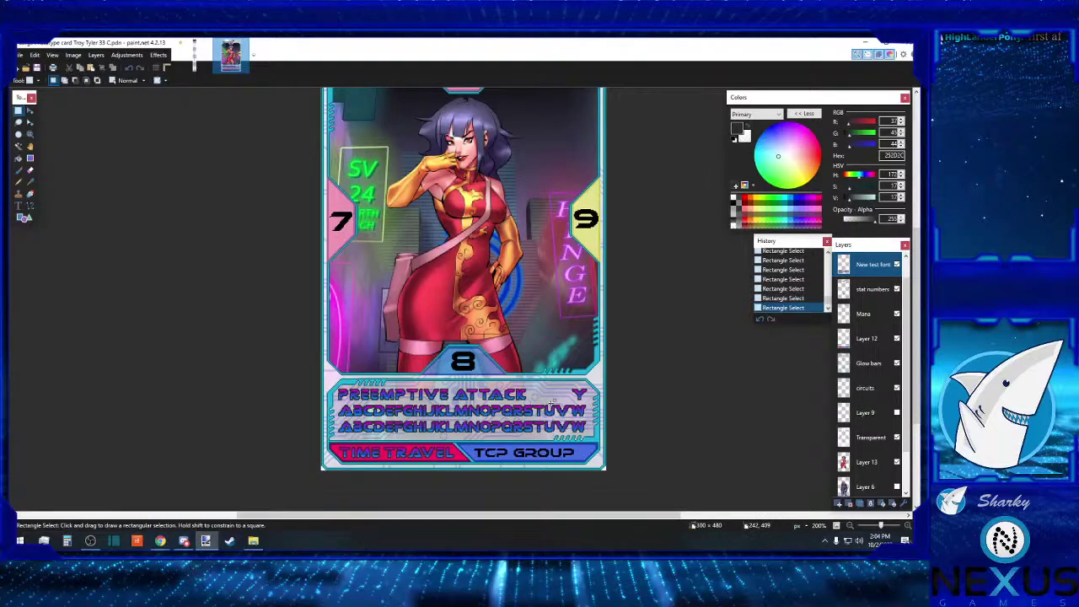
pyautogui.scroll(-3, 556, 403)
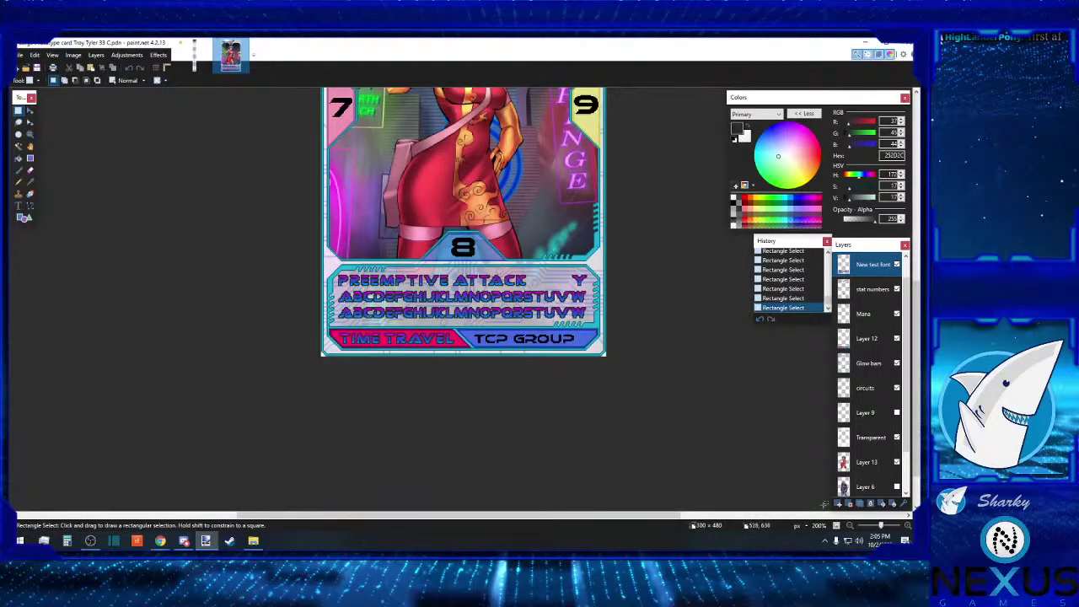
pyautogui.scroll(3, 356, 453)
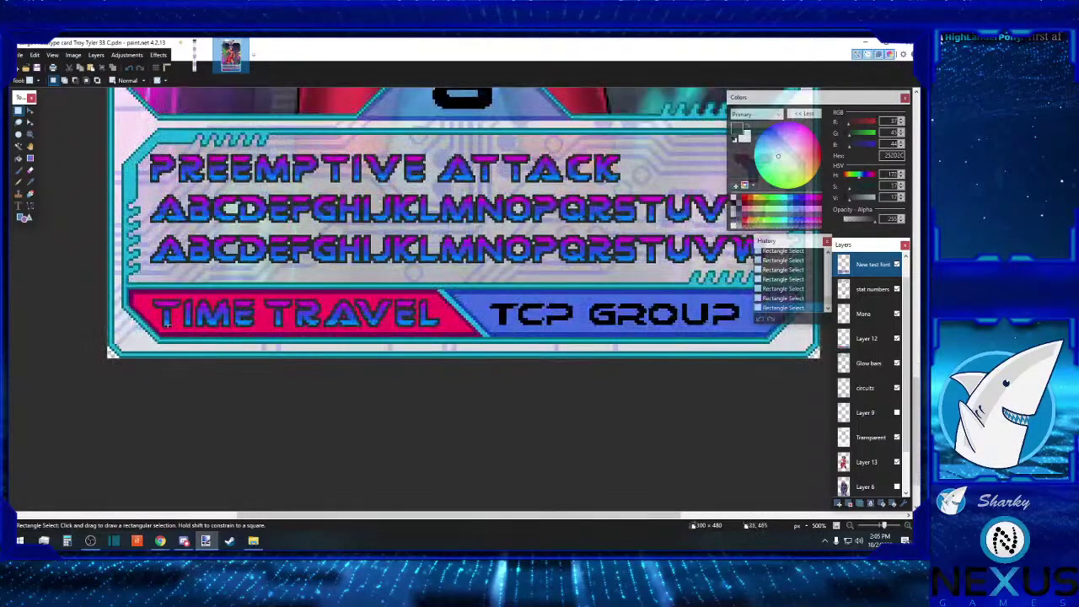
pyautogui.moveTo(153, 296)
pyautogui.mouseDown()
pyautogui.moveTo(435, 327)
pyautogui.moveTo(131, 293)
pyautogui.moveTo(296, 334)
pyautogui.moveTo(441, 330)
pyautogui.mouseUp()
pyautogui.click(443, 329)
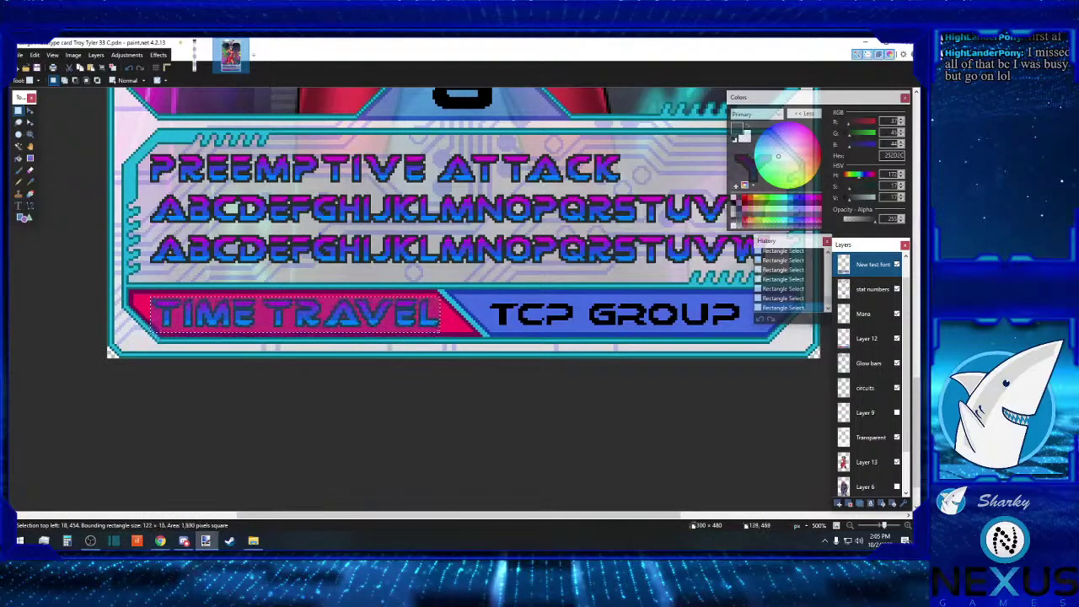
pyautogui.moveTo(489, 302); pyautogui.dragTo(737, 331)
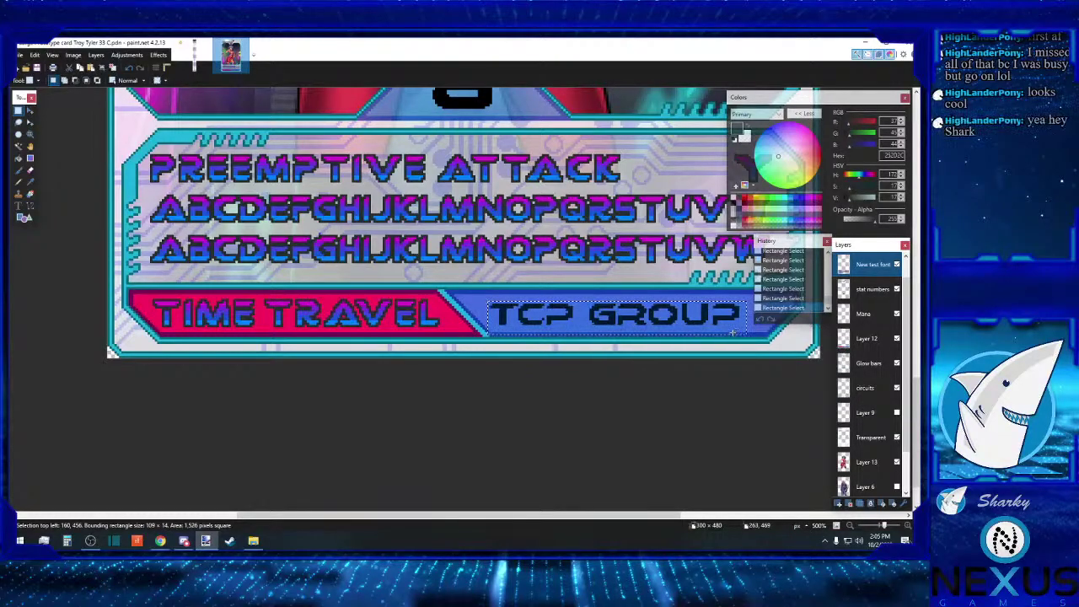
pyautogui.moveTo(741, 327)
pyautogui.mouseDown()
pyautogui.moveTo(484, 297)
pyautogui.moveTo(755, 326)
pyautogui.moveTo(725, 327)
pyautogui.mouseUp()
# Step: Examine the card's title, stat badges, frame and character artwork at several magnifications
pyautogui.scroll(5, 368, 316)
pyautogui.scroll(3, 368, 316)
pyautogui.scroll(-1, 369, 316)
pyautogui.scroll(8, 369, 316)
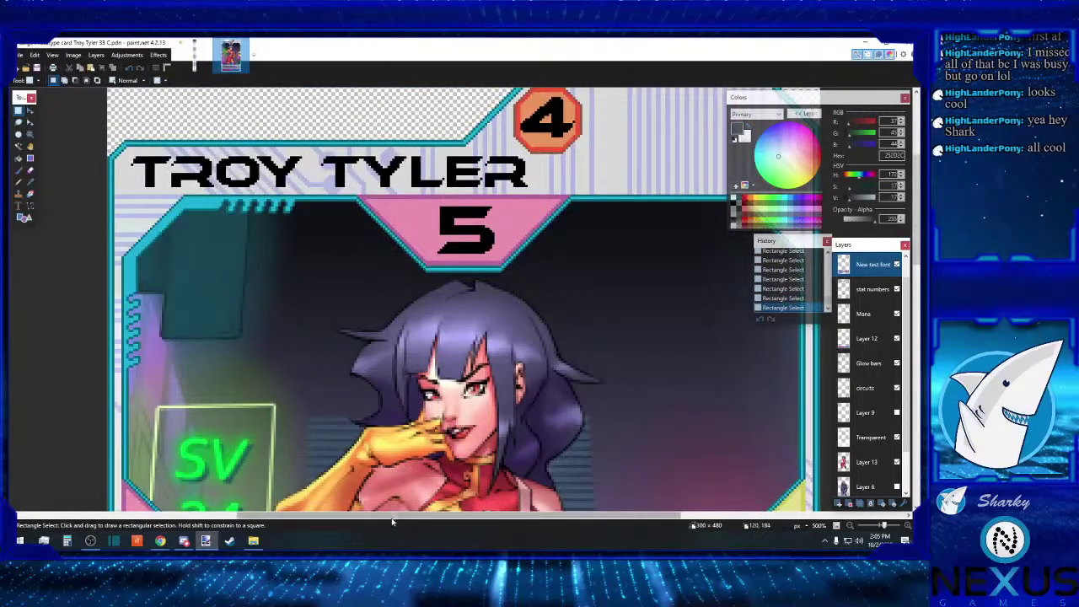
pyautogui.moveTo(396, 519)
pyautogui.mouseDown()
pyautogui.moveTo(513, 518)
pyautogui.moveTo(265, 518)
pyautogui.moveTo(413, 518)
pyautogui.mouseUp()
pyautogui.scroll(-1, 245, 388)
pyautogui.scroll(-10, 244, 394)
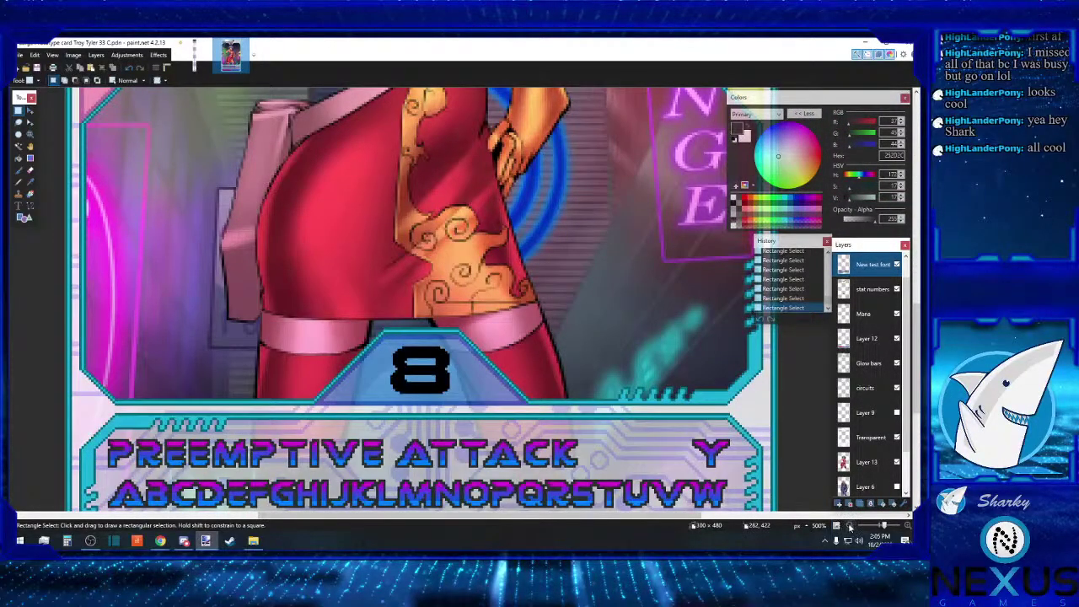
pyautogui.click(849, 524)
pyautogui.click(849, 524)
pyautogui.moveTo(674, 516); pyautogui.dragTo(587, 516)
pyautogui.scroll(3, 710, 487)
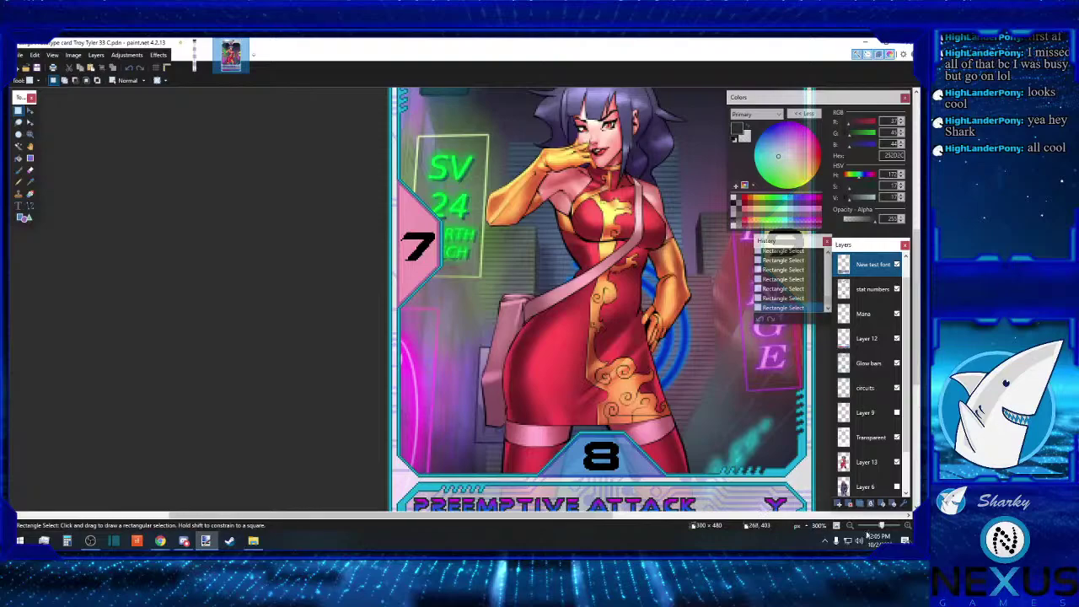
pyautogui.click(909, 528)
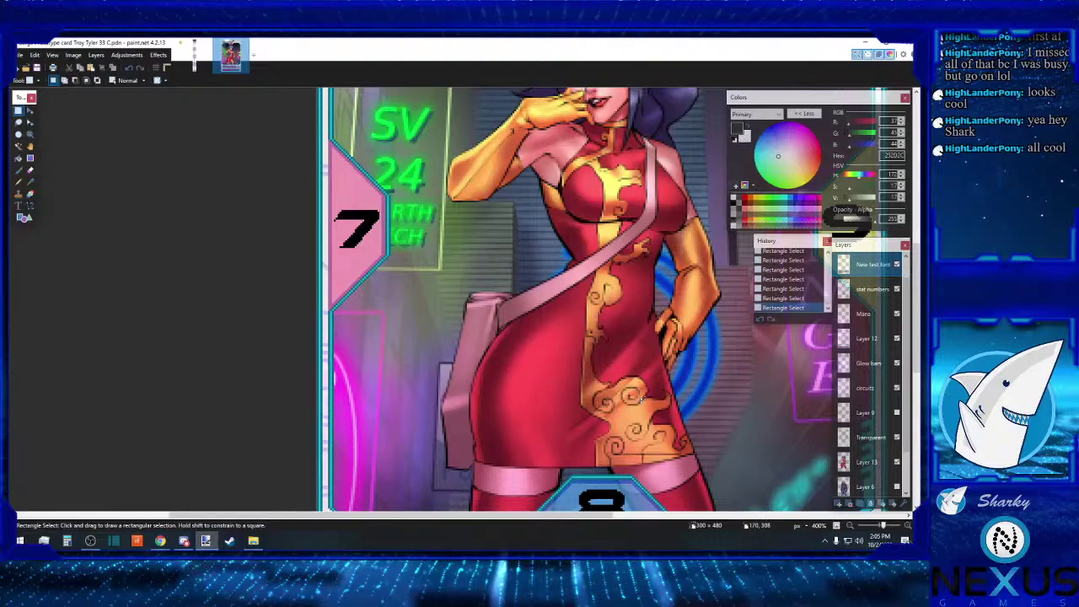
pyautogui.scroll(-2, 533, 361)
pyautogui.scroll(3, 532, 361)
pyautogui.scroll(2, 447, 400)
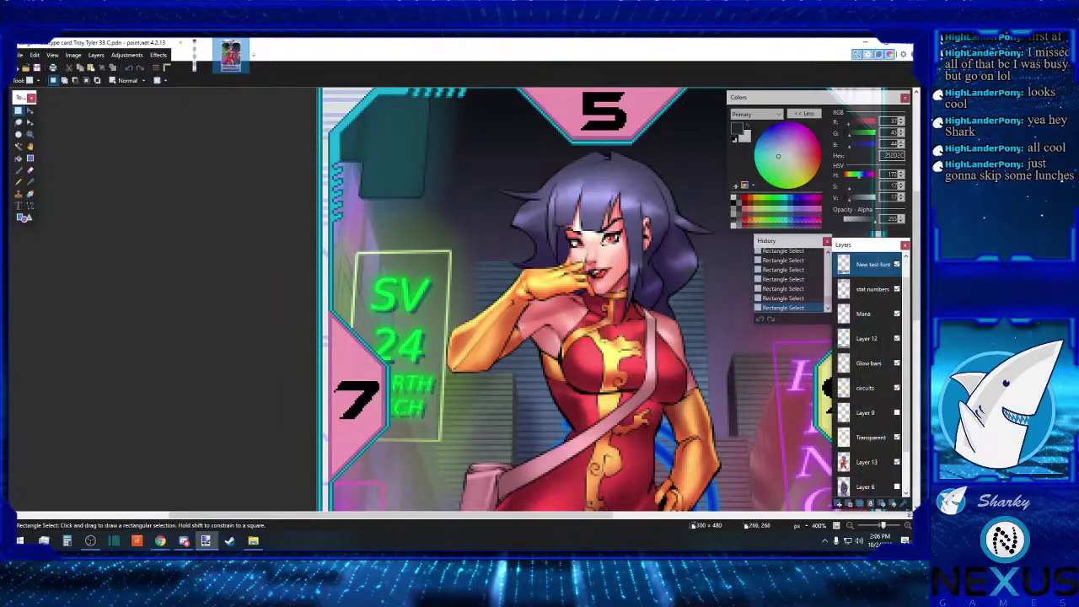
pyautogui.scroll(2, 607, 187)
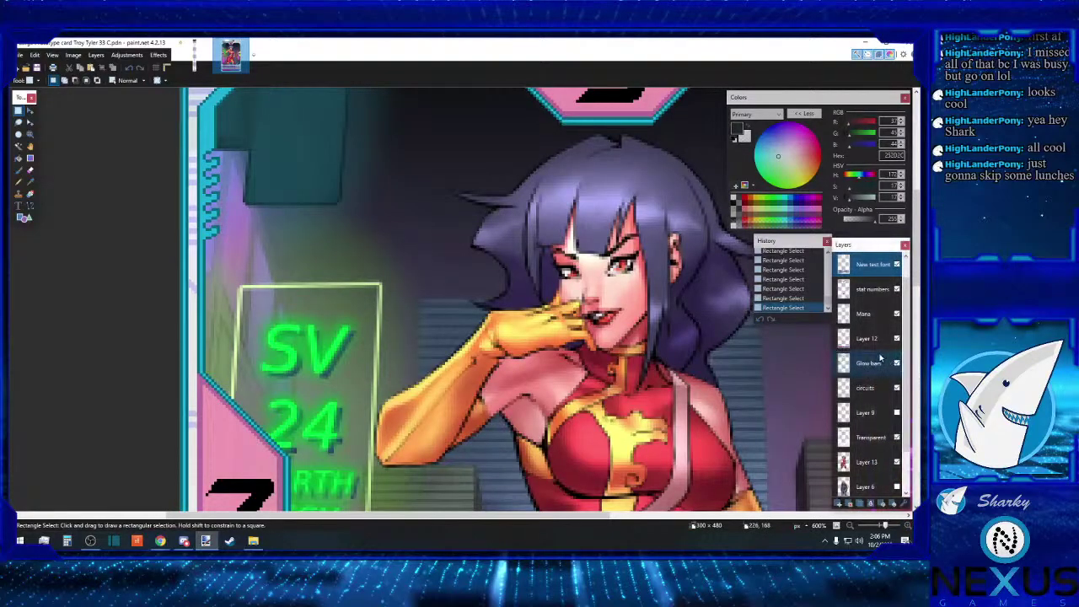
# Step: On the Glow bars layer, select a 38 × 286 pixel strip along the left frame edge and move its pixels
pyautogui.click(865, 364)
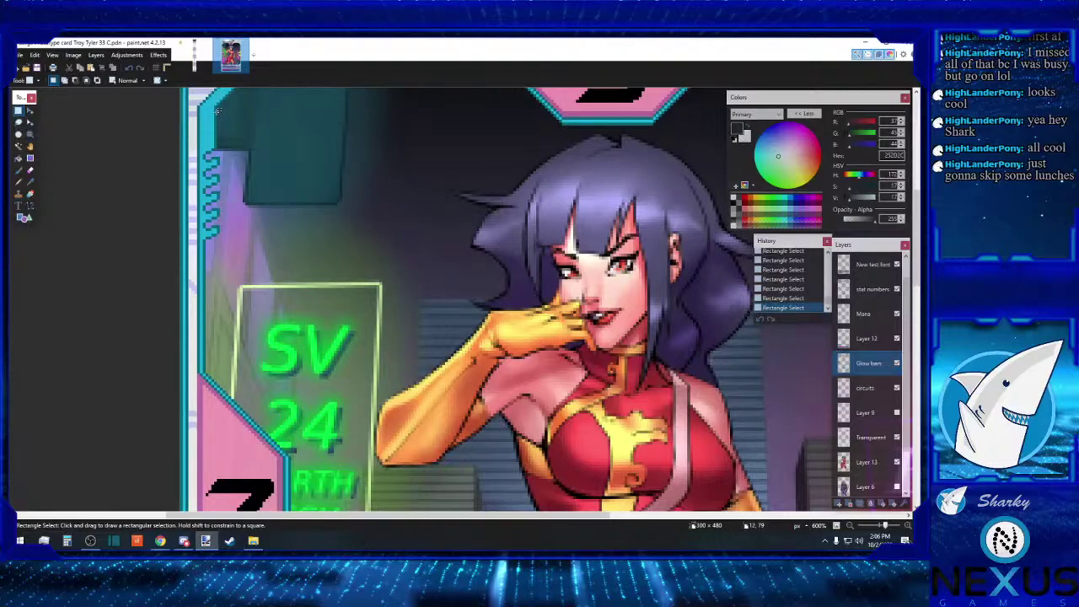
pyautogui.moveTo(216, 109)
pyautogui.mouseDown()
pyautogui.moveTo(206, 217)
pyautogui.moveTo(199, 108)
pyautogui.mouseUp()
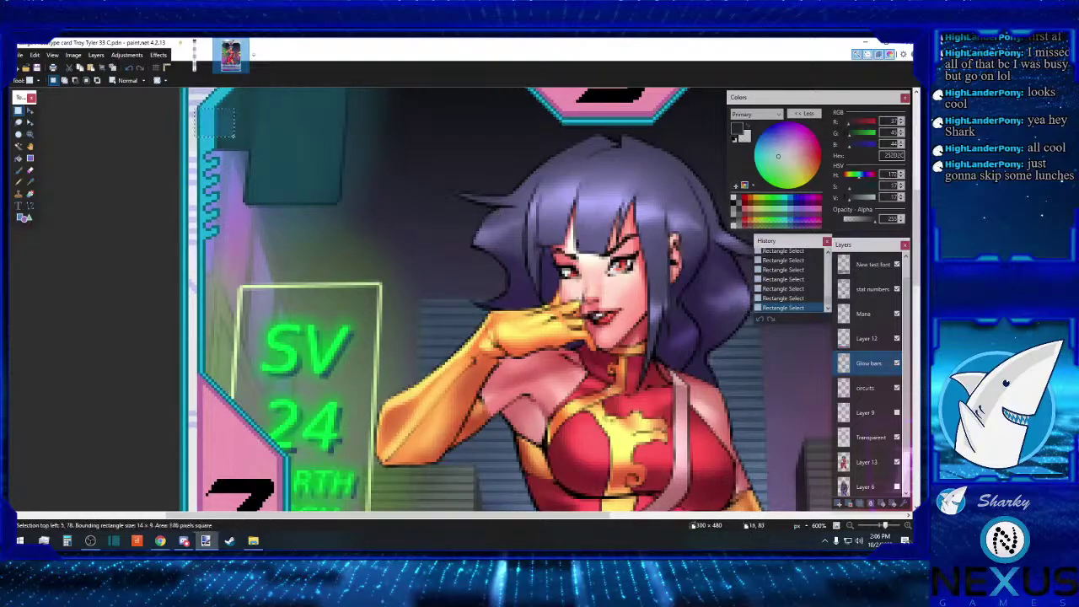
pyautogui.moveTo(199, 108); pyautogui.dragTo(305, 239)
pyautogui.scroll(-5, 238, 168)
pyautogui.scroll(-5, 237, 169)
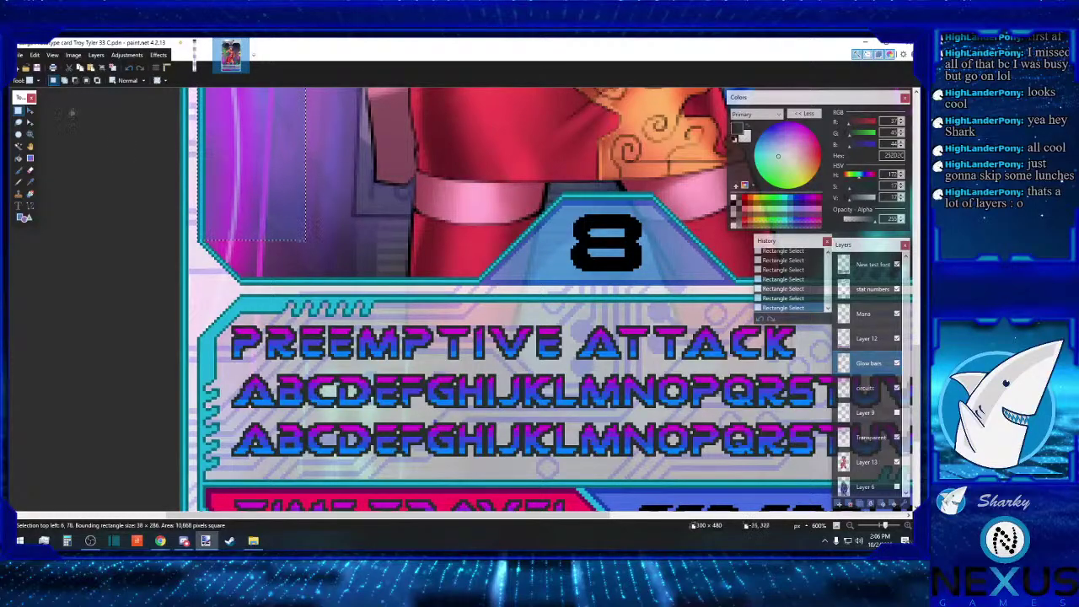
pyautogui.click(31, 110)
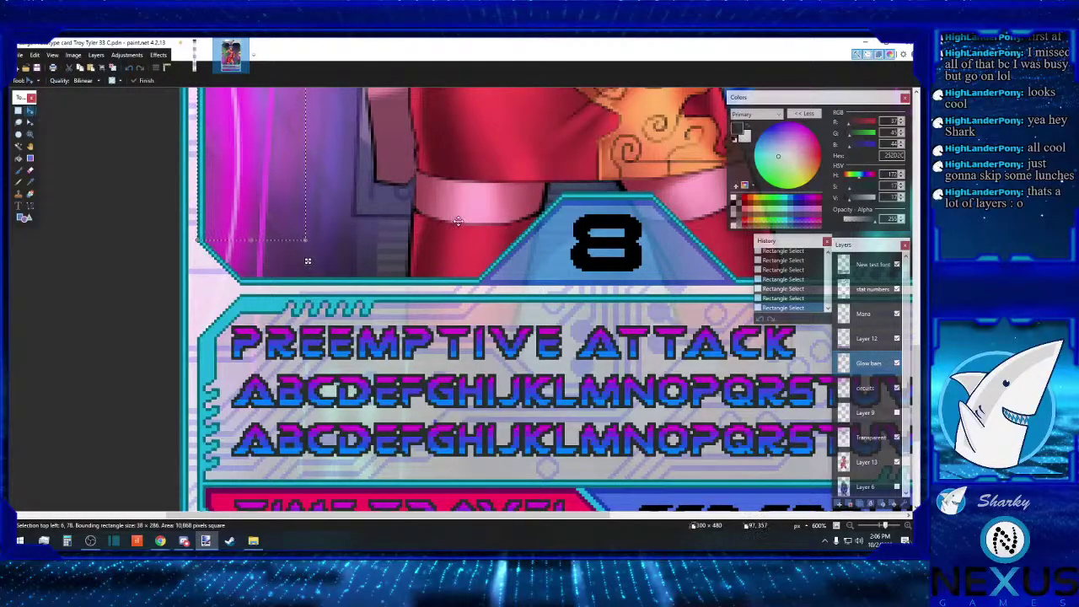
pyautogui.click(354, 228)
# Step: Select a 34 × 224 pixel area along the left frame edge on the Glow bars layer and nudge it one pixel left
pyautogui.click(19, 110)
pyautogui.moveTo(237, 239); pyautogui.dragTo(291, 244)
pyautogui.click(199, 232)
pyautogui.scroll(5, 290, 191)
pyautogui.moveTo(291, 192); pyautogui.dragTo(290, 169)
pyautogui.click(30, 111)
pyautogui.press('Left')
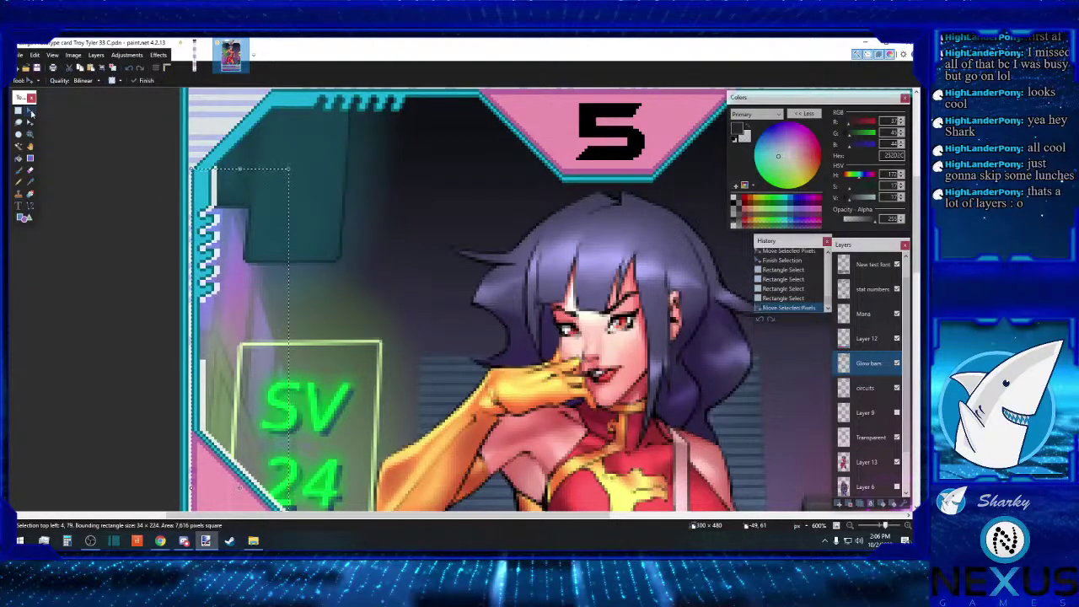
pyautogui.click(19, 111)
pyautogui.click(413, 211)
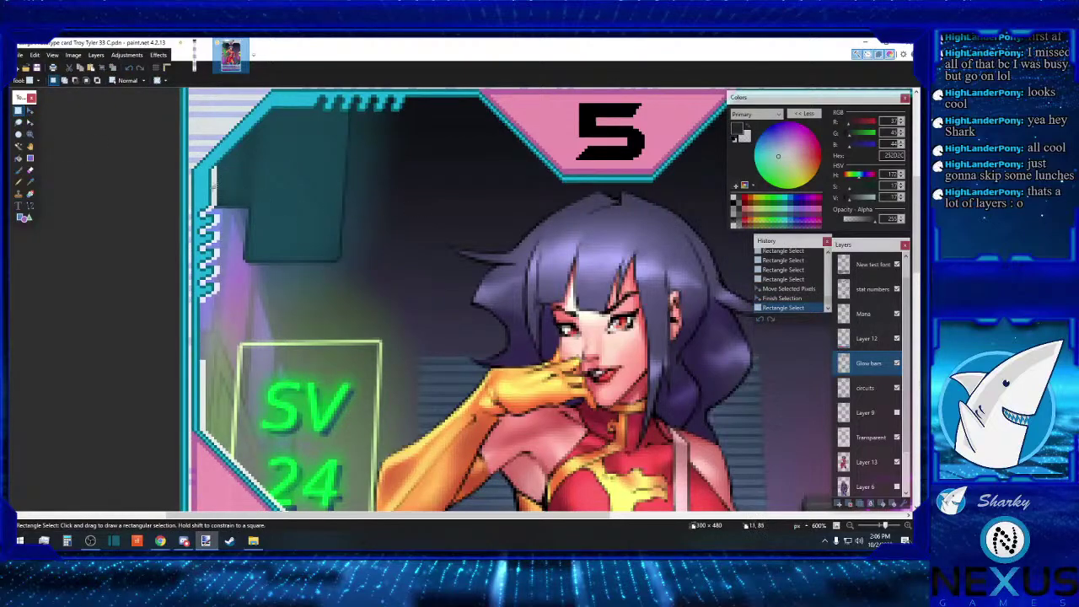
# Step: Select the lower part of the left frame edge on the Glow bars layer, nudge it one pixel left and deselect
pyautogui.moveTo(193, 172)
pyautogui.mouseDown()
pyautogui.moveTo(217, 179)
pyautogui.moveTo(218, 253)
pyautogui.mouseUp()
pyautogui.moveTo(241, 291); pyautogui.dragTo(340, 349)
pyautogui.scroll(-2, 250, 318)
pyautogui.scroll(-5, 272, 321)
pyautogui.click(31, 110)
pyautogui.press('Left')
pyautogui.click(18, 110)
pyautogui.click(218, 193)
# Step: On the Glow bars layer, select a two-pixel-wide strip above the frame's lower-left corner, move its pixels left and deselect
pyautogui.moveTo(196, 162); pyautogui.dragTo(203, 328)
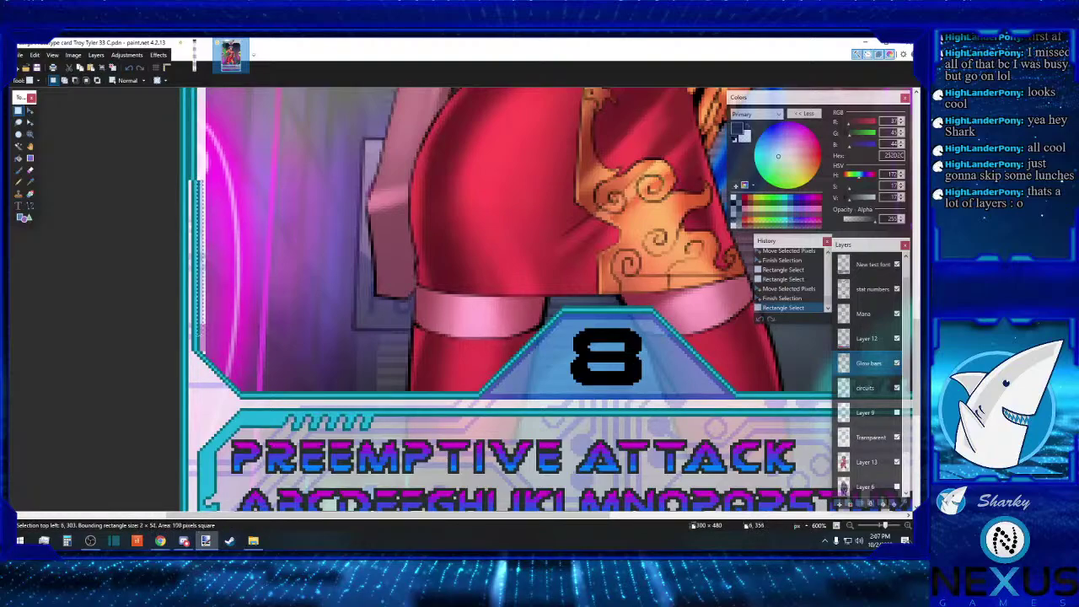
pyautogui.click(31, 110)
pyautogui.click(18, 110)
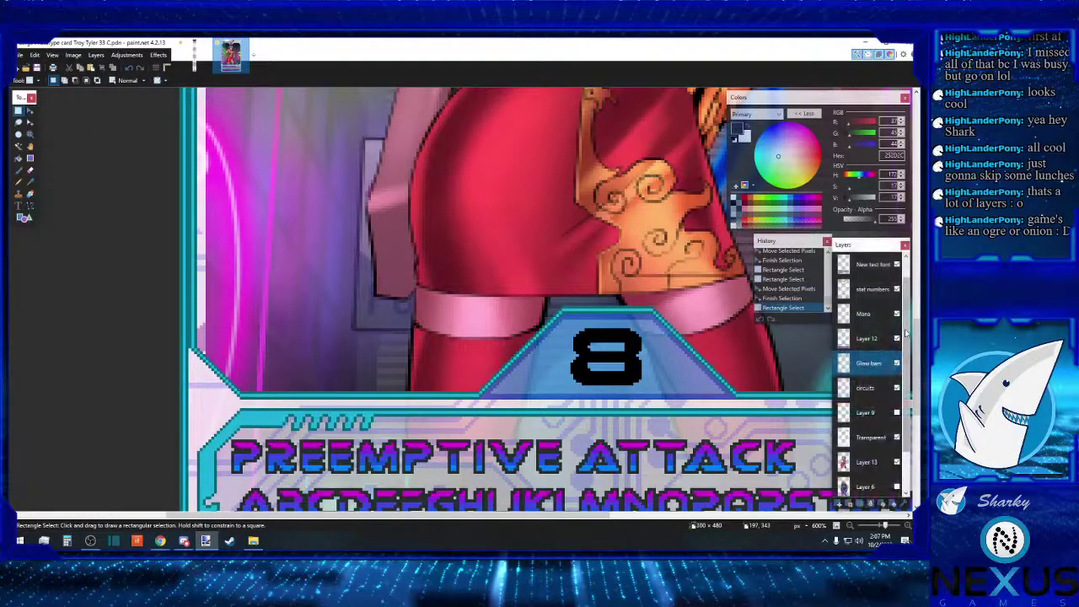
# Step: Toggle the background scene on the lowest Layer 10 off and on repeatedly to compare the card, leaving it shown
pyautogui.scroll(-1, 908, 377)
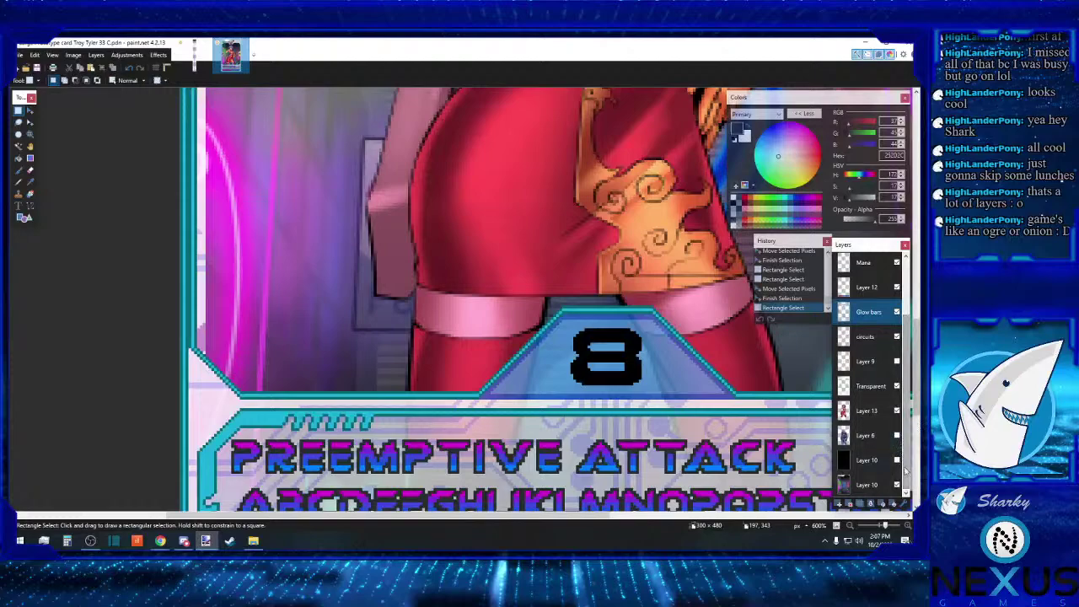
pyautogui.scroll(-5, 530, 488)
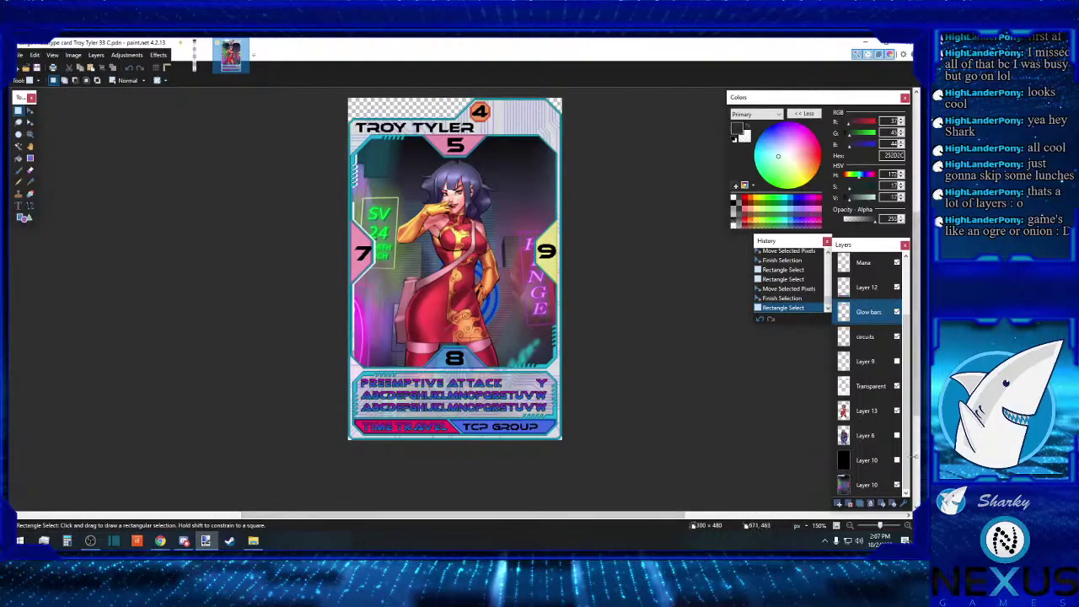
pyautogui.click(897, 485)
pyautogui.click(897, 484)
pyautogui.click(897, 484)
pyautogui.click(897, 485)
pyautogui.click(897, 485)
pyautogui.click(896, 484)
pyautogui.click(897, 484)
pyautogui.click(897, 485)
pyautogui.click(897, 485)
pyautogui.click(896, 485)
pyautogui.click(897, 484)
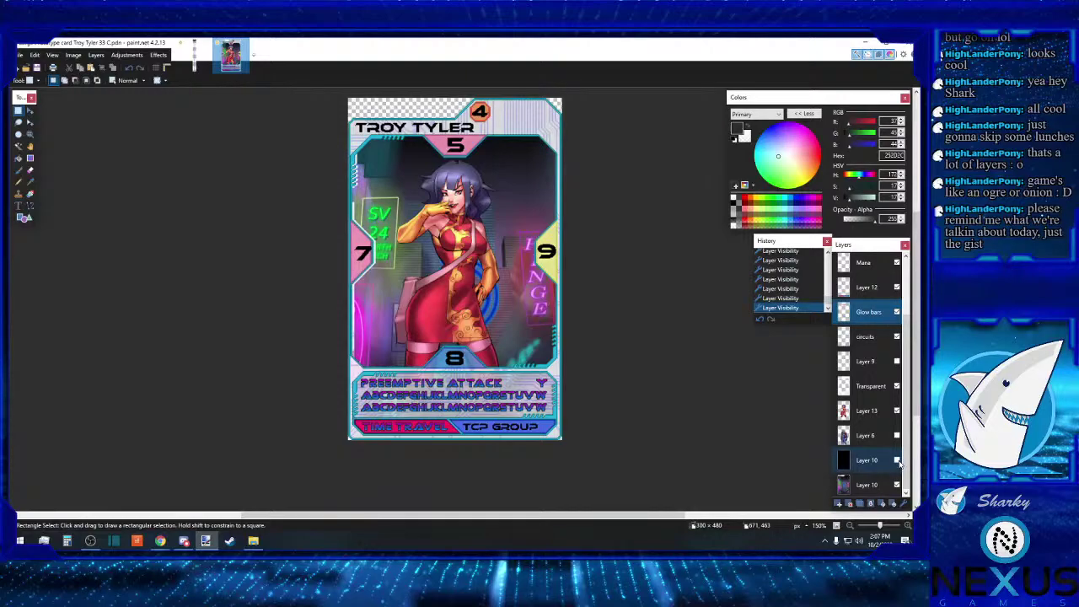
# Step: Toggle the black Layer 10 to check the card against a plain black background, leaving that layer hidden
pyautogui.click(897, 459)
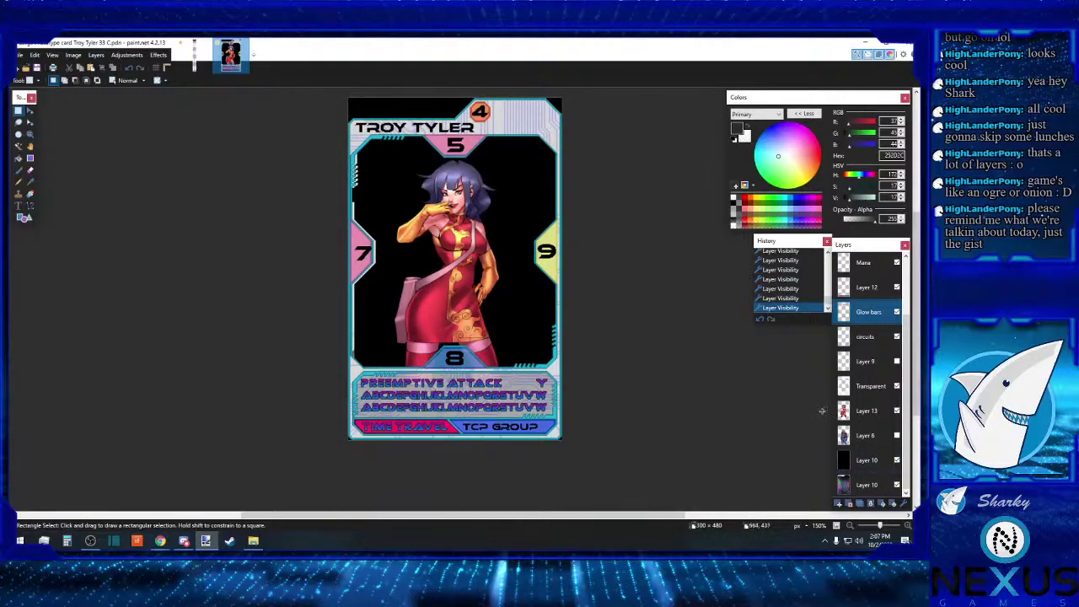
pyautogui.click(897, 459)
pyautogui.click(897, 460)
pyautogui.click(896, 460)
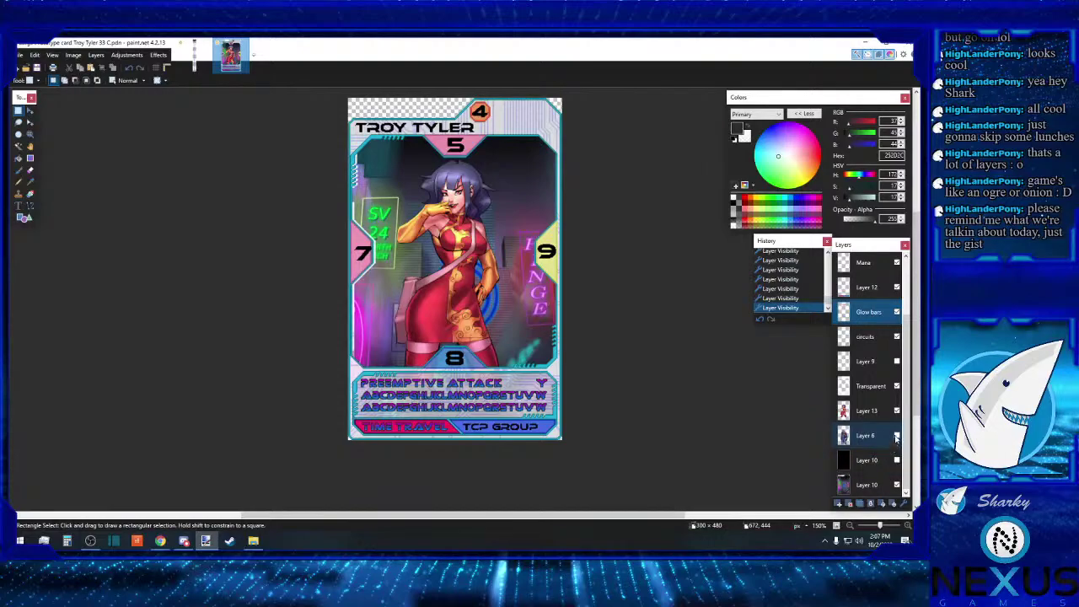
# Step: Preview the alternate character on Layer 6 in place of Layer 13, and restore the character in the red dress
pyautogui.click(897, 434)
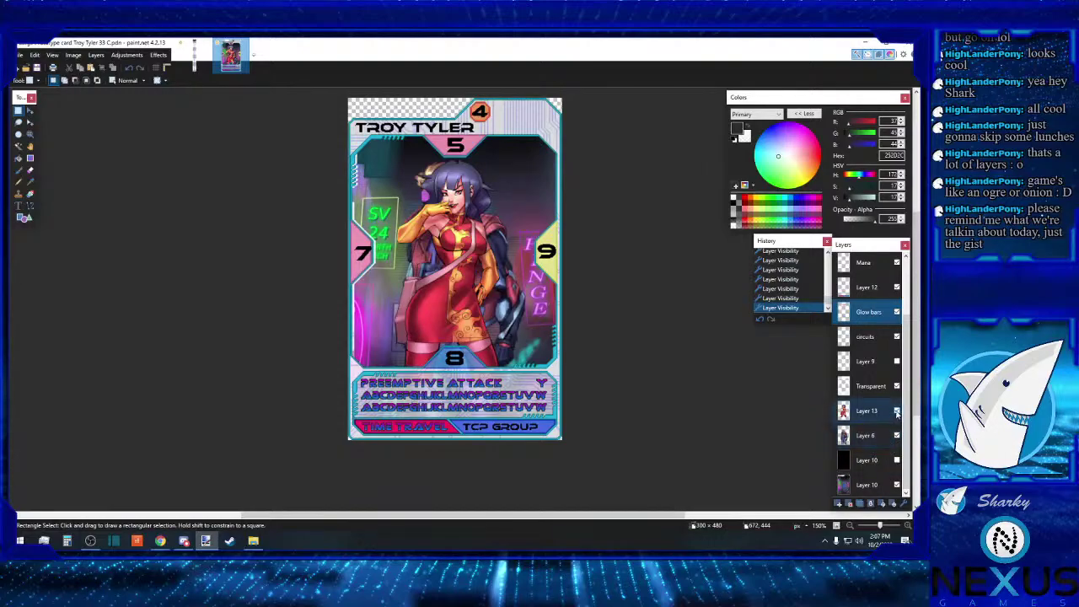
pyautogui.click(897, 411)
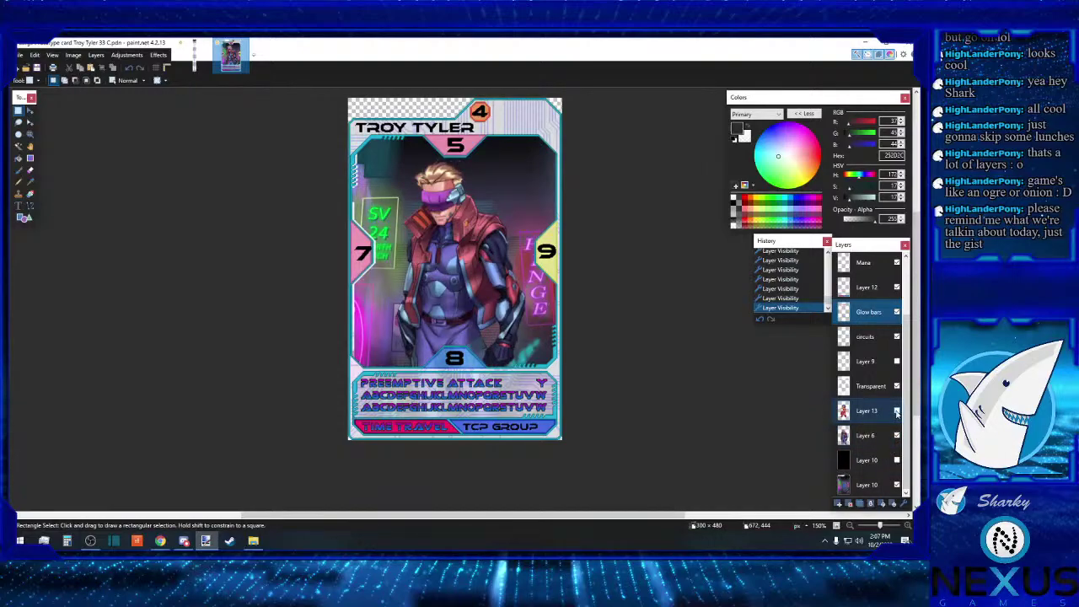
pyautogui.click(897, 410)
pyautogui.click(897, 435)
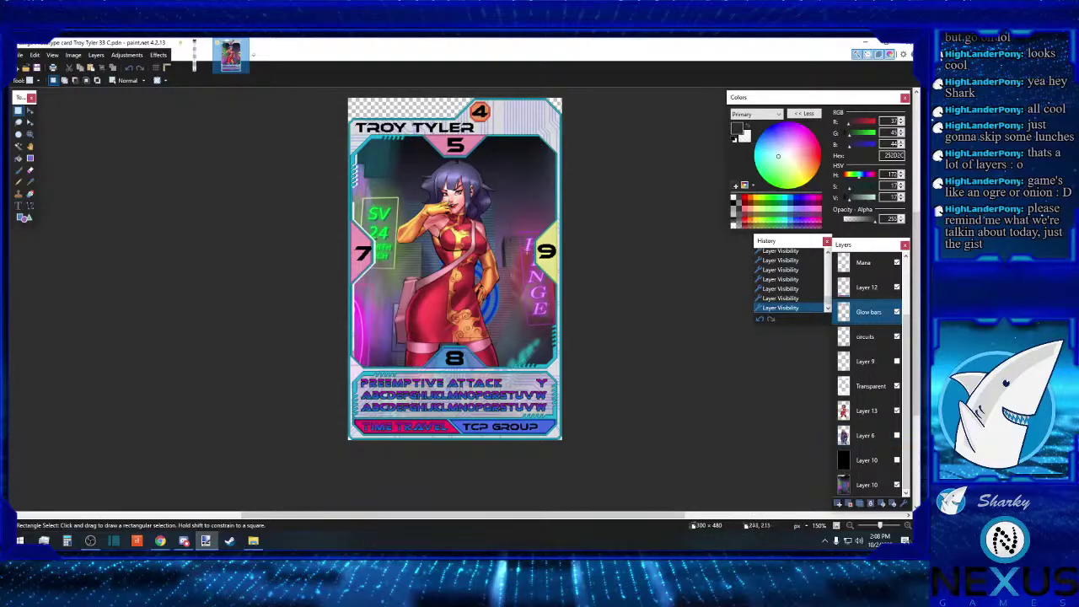
# Step: Toggle the Transparent layer off and on several times to examine what it contributes to the card, leaving it shown
pyautogui.click(897, 386)
pyautogui.click(896, 386)
pyautogui.click(897, 386)
pyautogui.click(897, 386)
pyautogui.click(897, 386)
pyautogui.click(897, 386)
# Step: Toggle the circuits layer's visibility to compare the card frame with and without its circuit pattern
pyautogui.scroll(2, 883, 384)
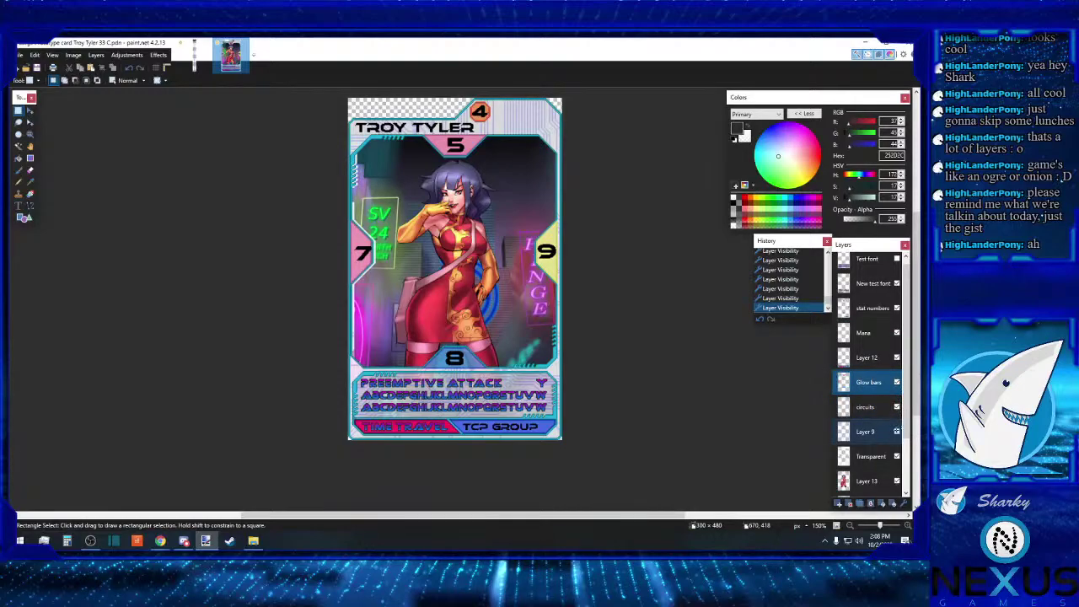
pyautogui.click(897, 408)
pyautogui.click(897, 408)
pyautogui.click(897, 408)
pyautogui.click(897, 408)
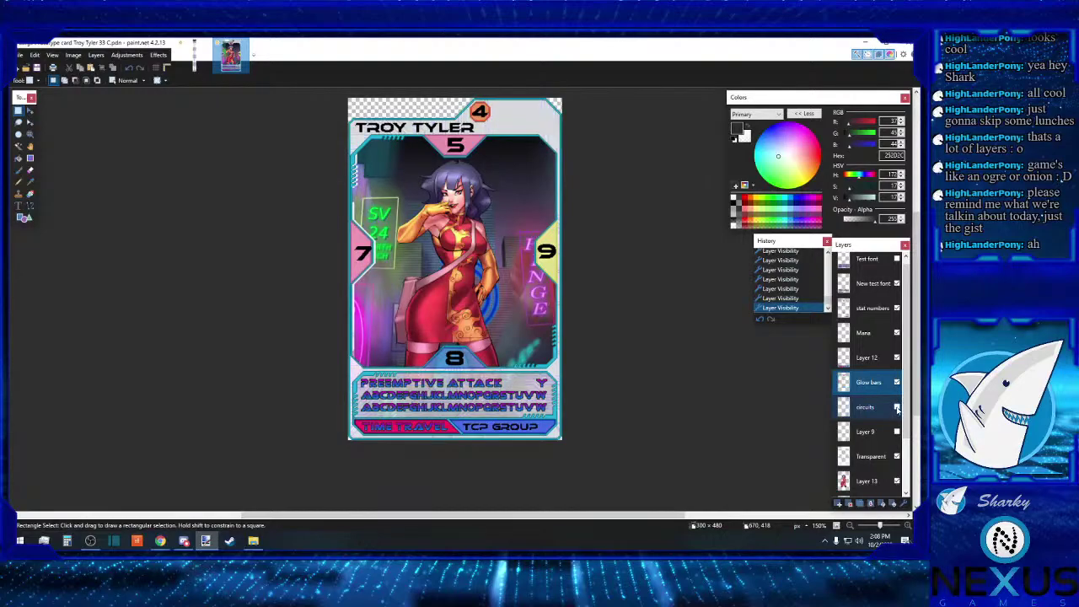
# Step: Toggle the Glow bars layer repeatedly to examine the frame's cyan edging and coloured stat panels, leaving it shown
pyautogui.click(897, 383)
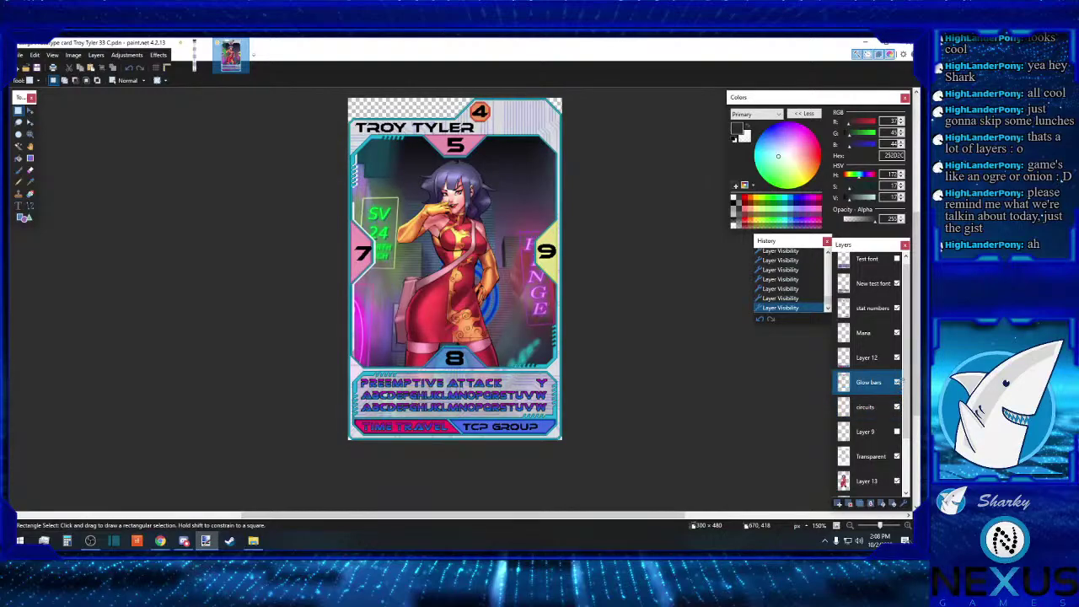
pyautogui.click(897, 383)
pyautogui.click(897, 382)
pyautogui.click(897, 383)
pyautogui.click(897, 383)
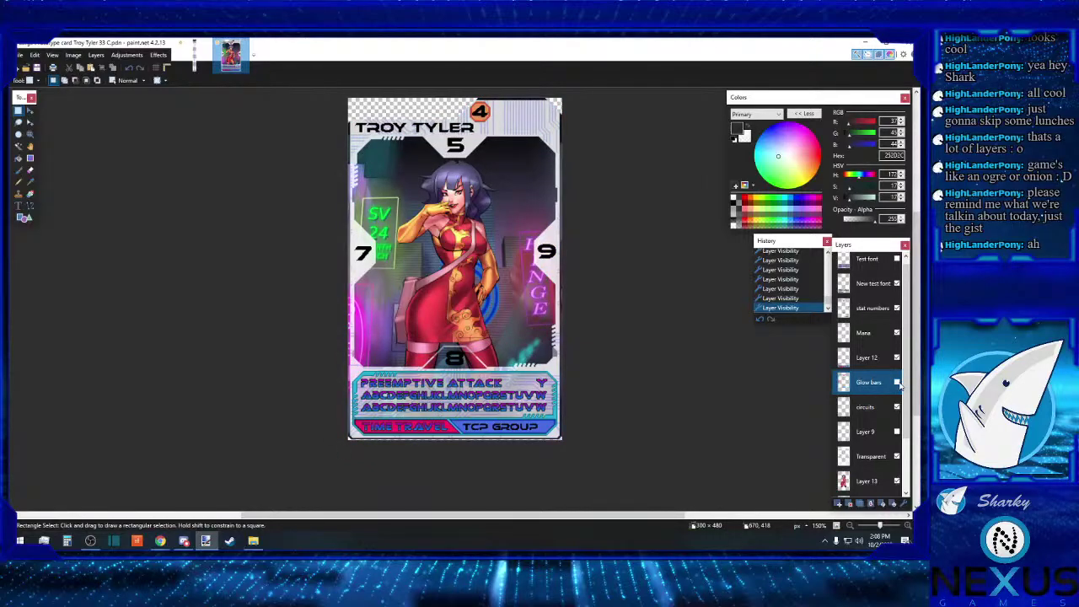
pyautogui.click(897, 382)
pyautogui.click(897, 383)
pyautogui.click(897, 383)
# Step: Toggle Layer 12 off and on several times to see what it adds to the card, leaving it shown
pyautogui.click(896, 357)
pyautogui.click(896, 357)
pyautogui.click(897, 357)
pyautogui.click(897, 357)
pyautogui.click(896, 358)
pyautogui.click(896, 358)
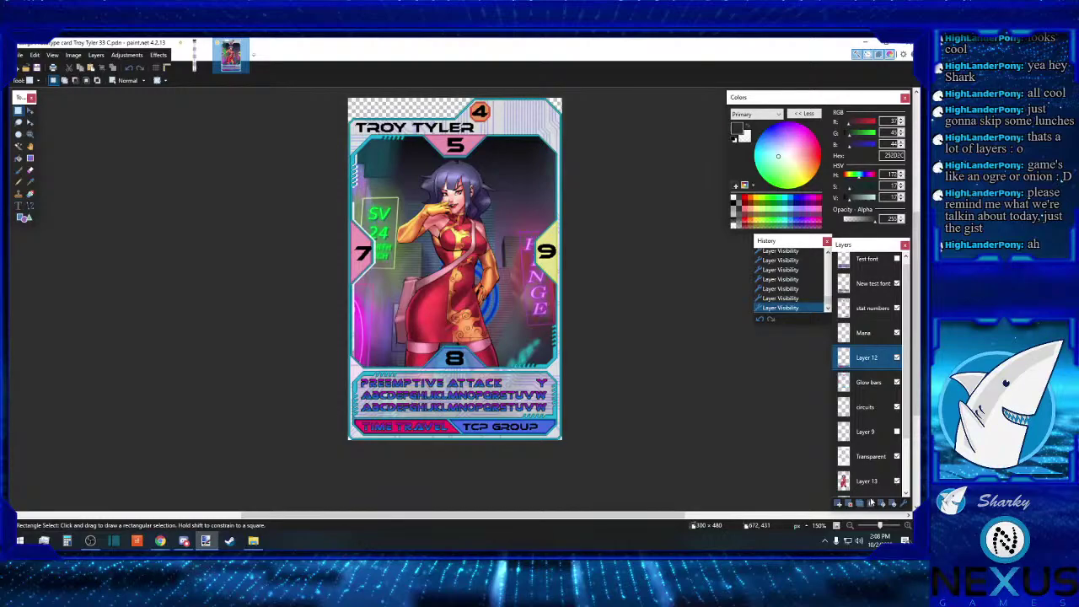
# Step: Toggle the Mana layer off and on to examine the cost badge at the card's upper edge, leaving it shown
pyautogui.click(897, 333)
pyautogui.click(897, 333)
pyautogui.click(897, 333)
pyautogui.click(897, 332)
pyautogui.click(897, 332)
pyautogui.click(897, 333)
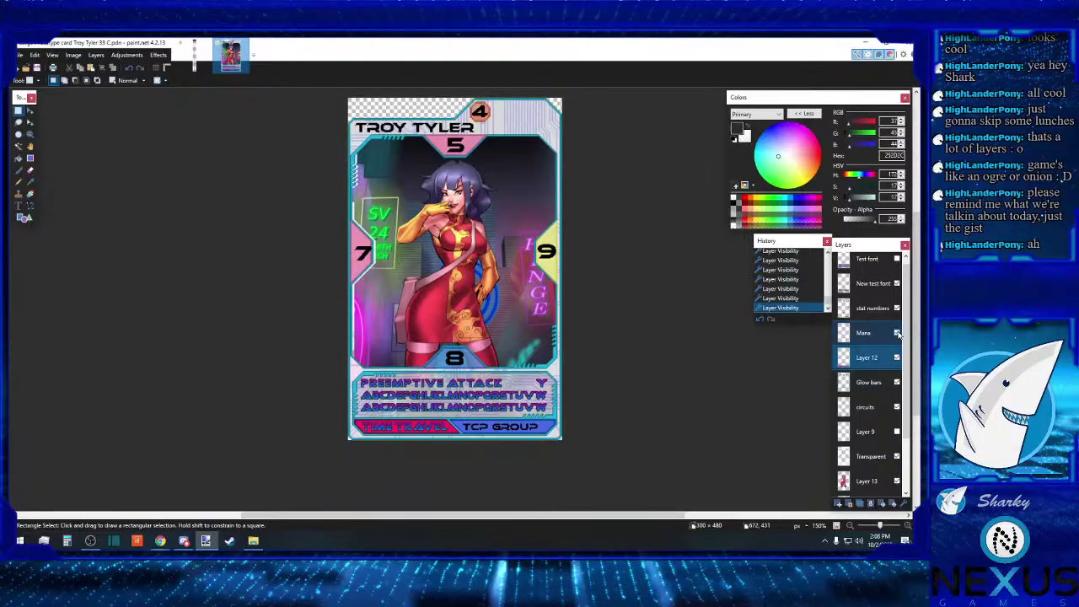
# Step: Toggle the stat numbers layer to compare the card with and without its title and numerals, leaving it shown
pyautogui.click(897, 308)
pyautogui.click(897, 309)
pyautogui.click(896, 308)
pyautogui.click(898, 309)
pyautogui.click(897, 309)
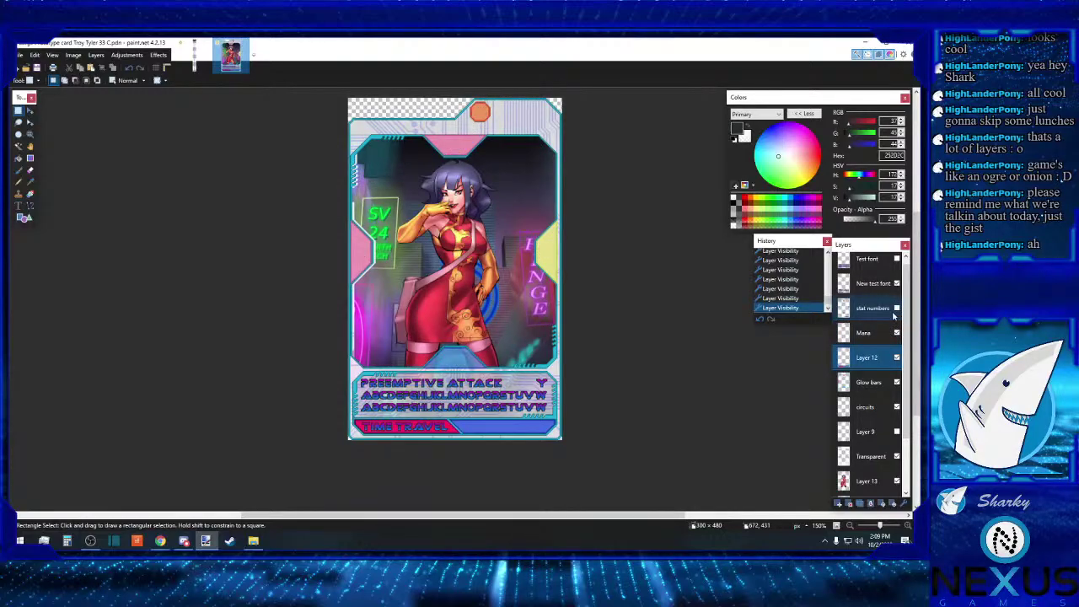
pyautogui.click(896, 309)
# Step: Toggle the New test font layer off and on to examine the ability text, leaving it shown
pyautogui.click(897, 283)
pyautogui.click(897, 283)
pyautogui.click(896, 283)
pyautogui.click(897, 283)
# Step: Compare the Test font layer with the New test font layer, leaving only New test font shown
pyautogui.scroll(1, 897, 278)
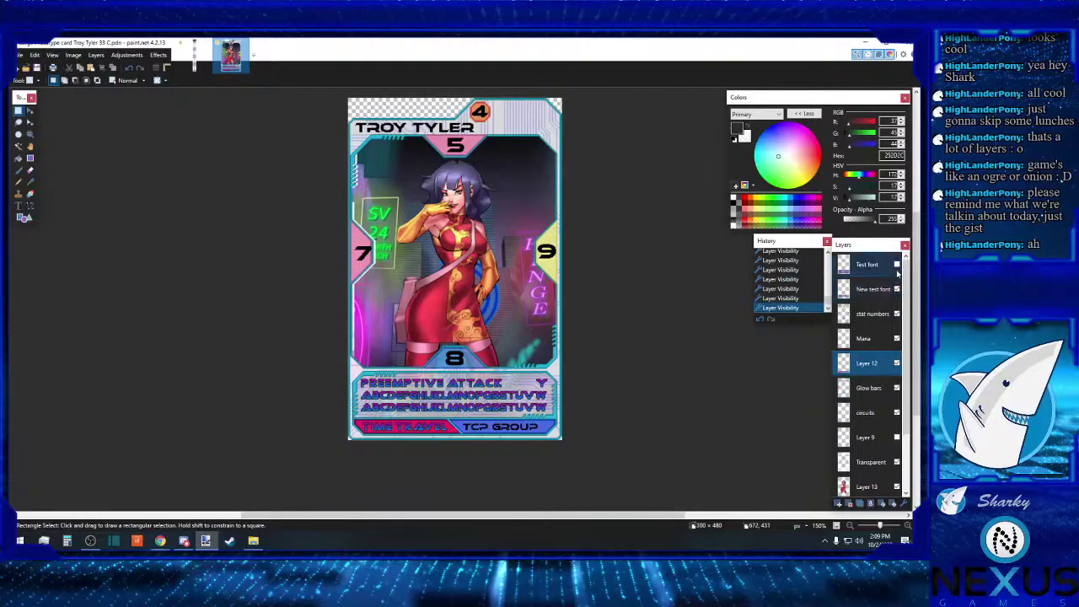
pyautogui.click(897, 264)
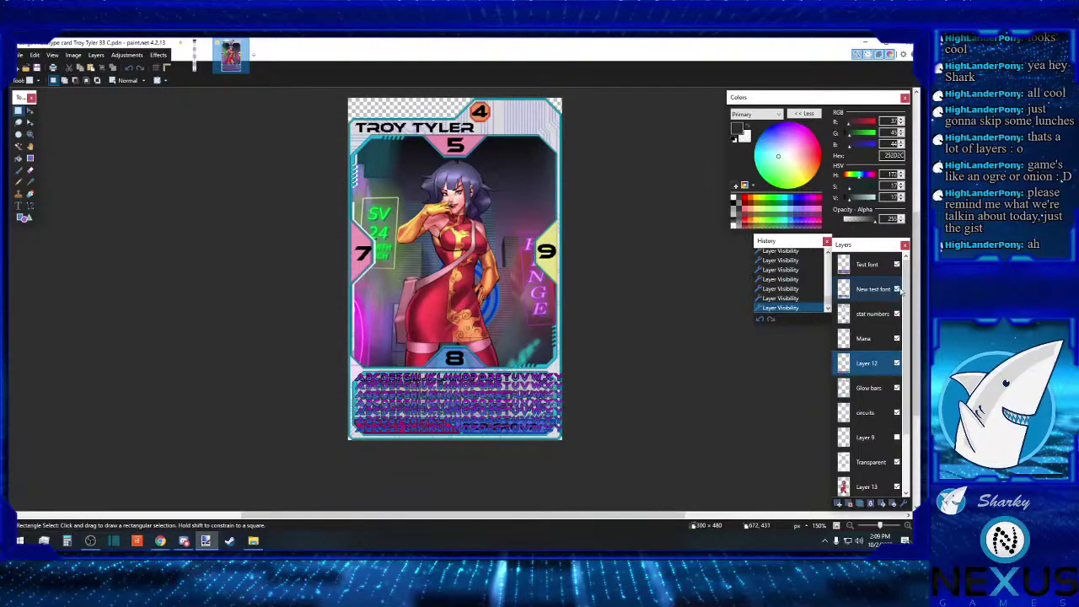
pyautogui.click(897, 289)
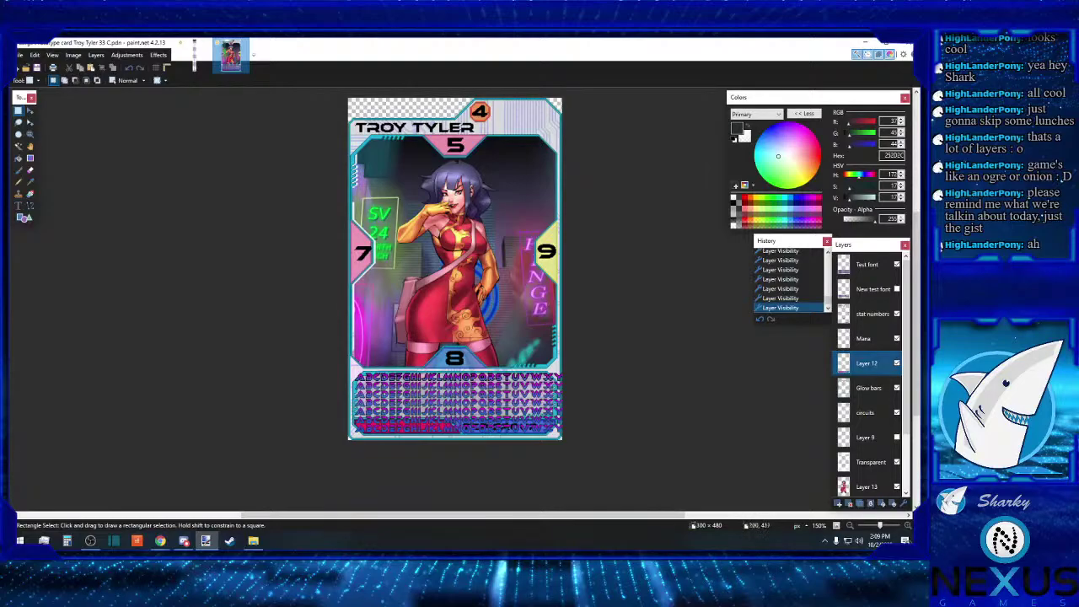
pyautogui.click(897, 264)
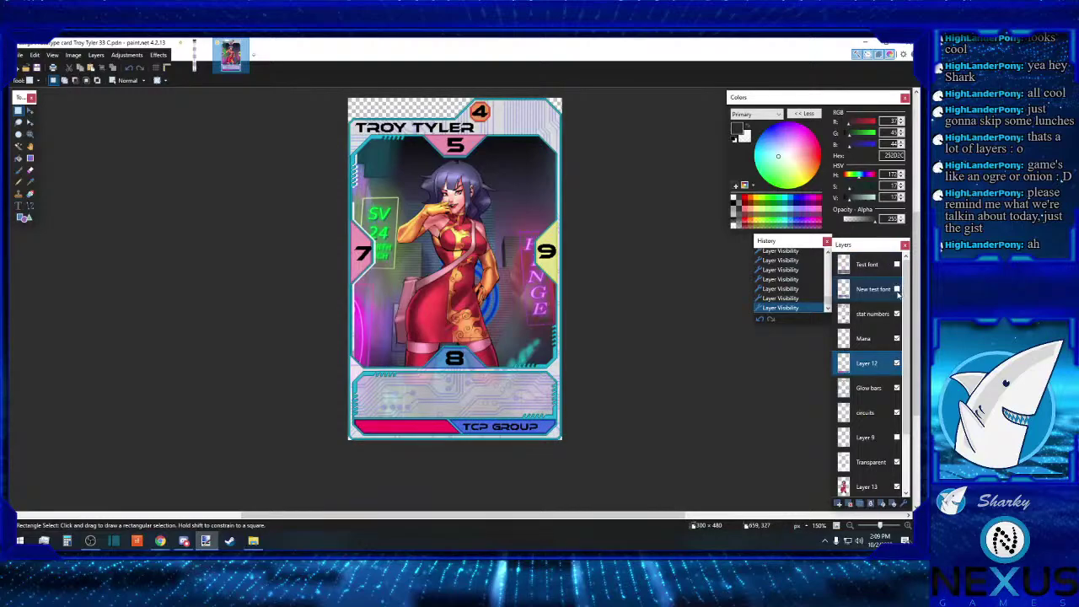
pyautogui.click(897, 289)
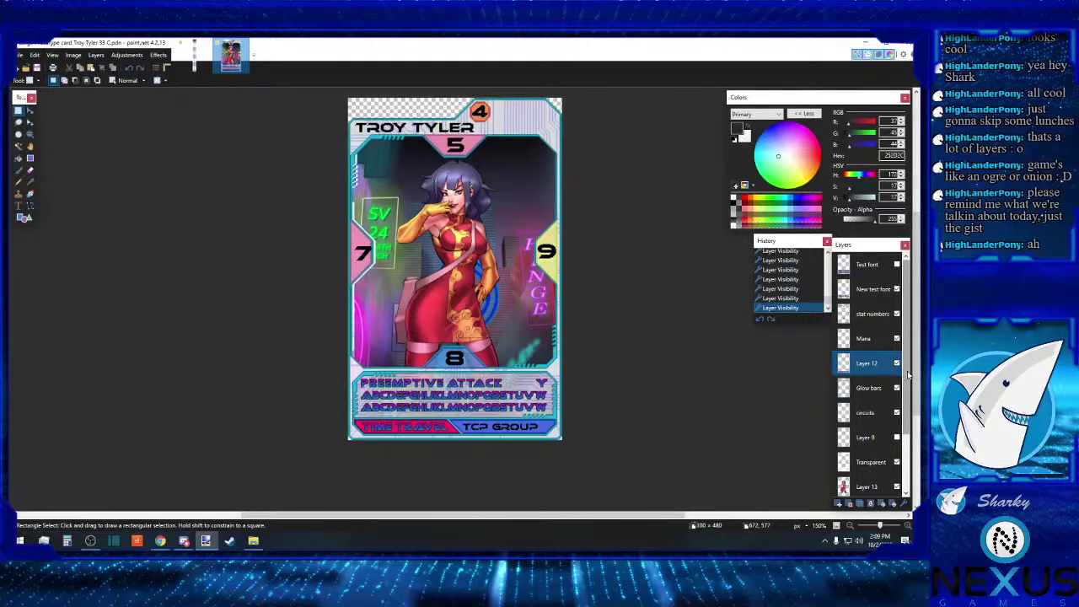
# Step: On the Glow bars layer, select a 42 × 280 pixel area along the left frame edge, nudge it one pixel left and deselect
pyautogui.scroll(-3, 909, 373)
pyautogui.scroll(-3, 917, 445)
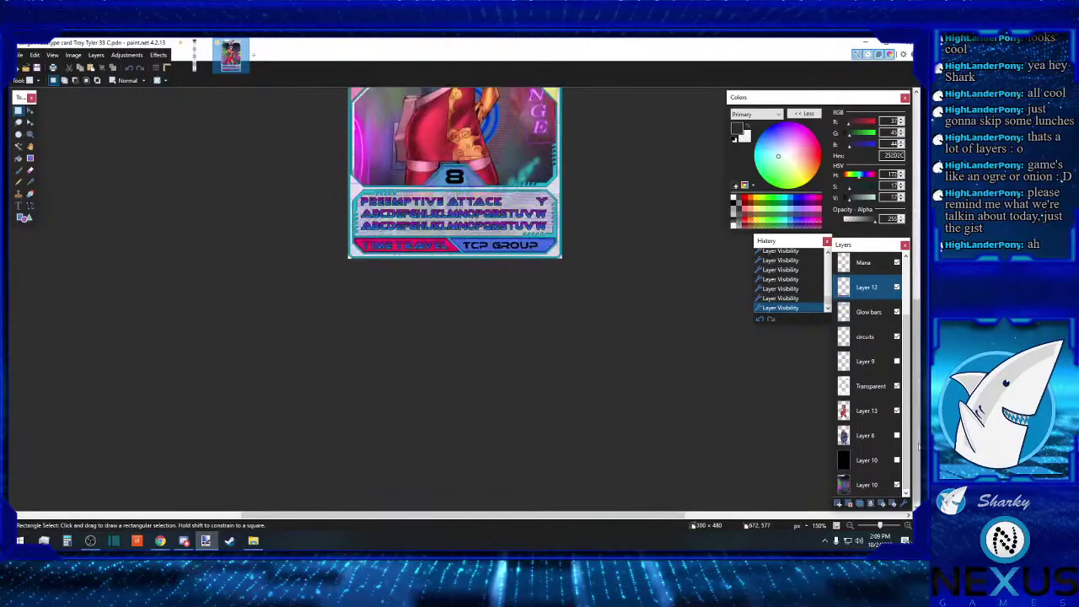
pyautogui.click(866, 312)
pyautogui.scroll(3, 674, 396)
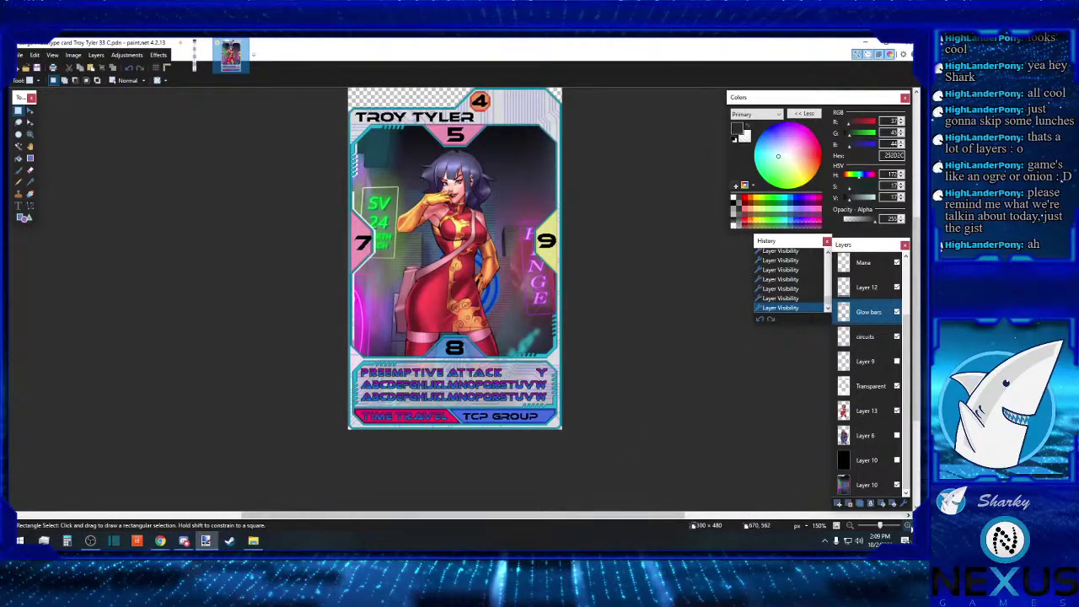
pyautogui.scroll(3, 447, 427)
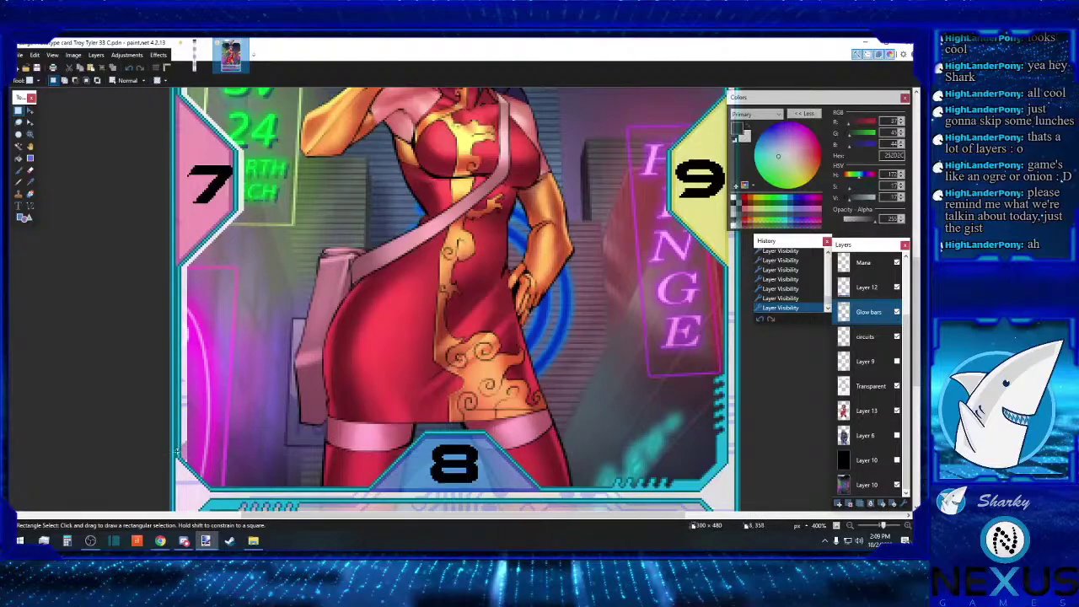
pyautogui.moveTo(177, 453); pyautogui.dragTo(253, 93)
pyautogui.moveTo(253, 221); pyautogui.dragTo(255, 208)
pyautogui.scroll(2, 256, 217)
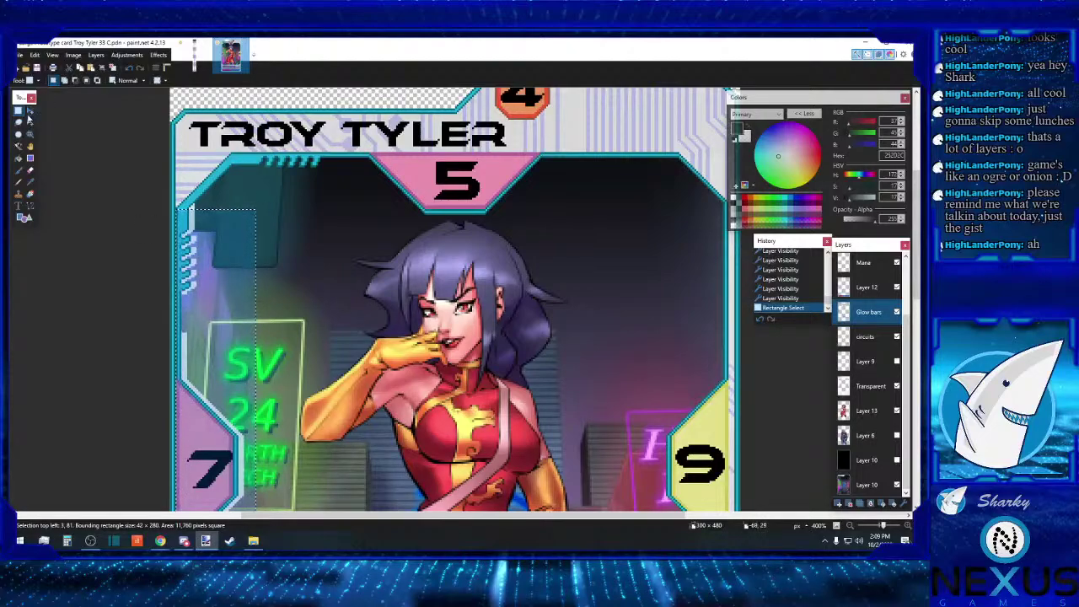
pyautogui.click(30, 111)
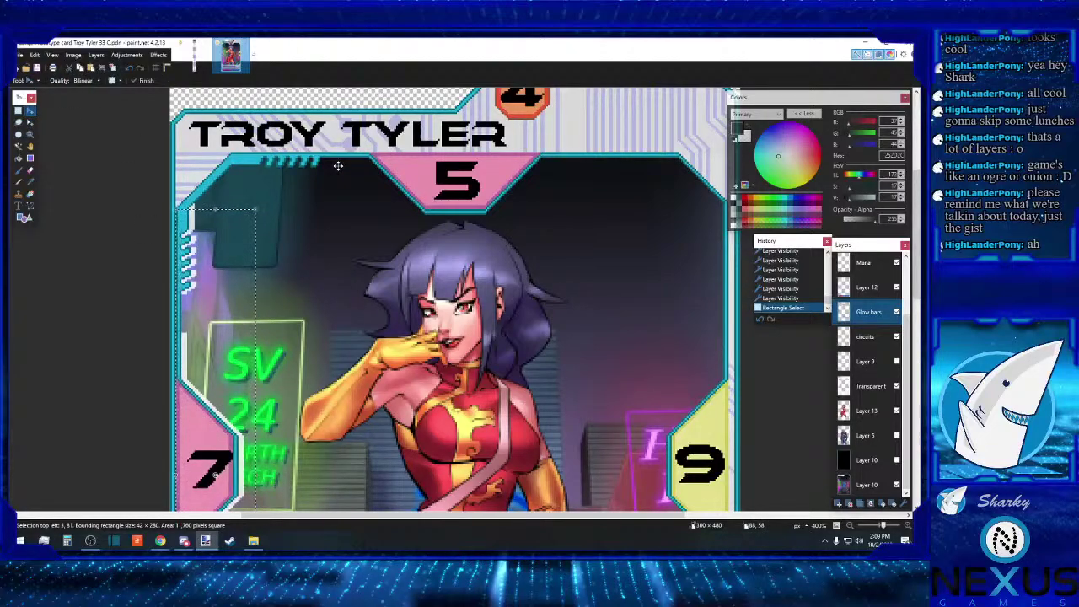
pyautogui.click(236, 154)
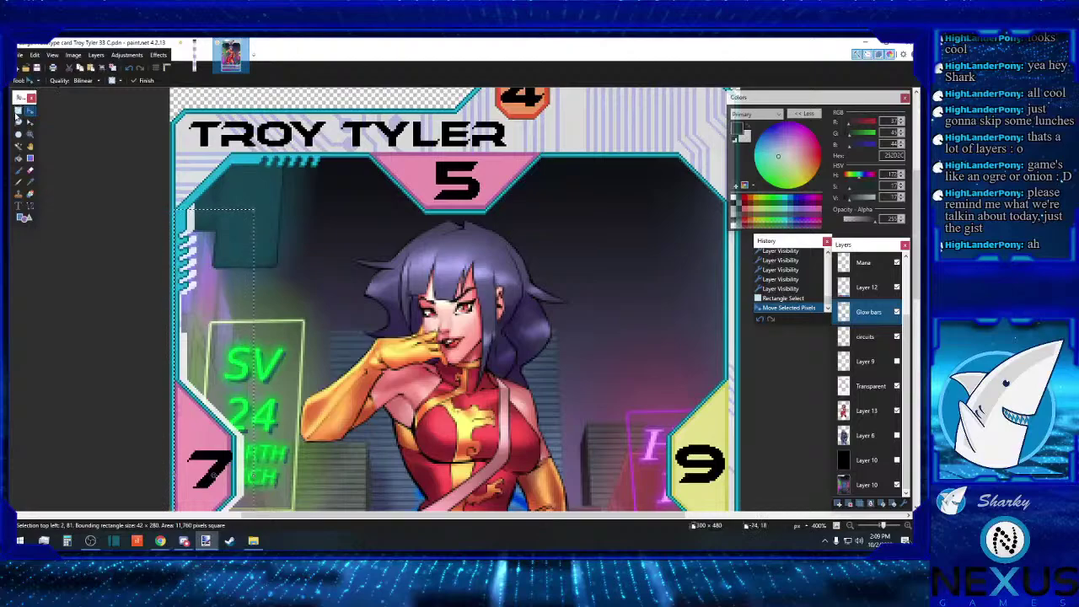
pyautogui.click(18, 111)
pyautogui.moveTo(218, 209); pyautogui.dragTo(264, 241)
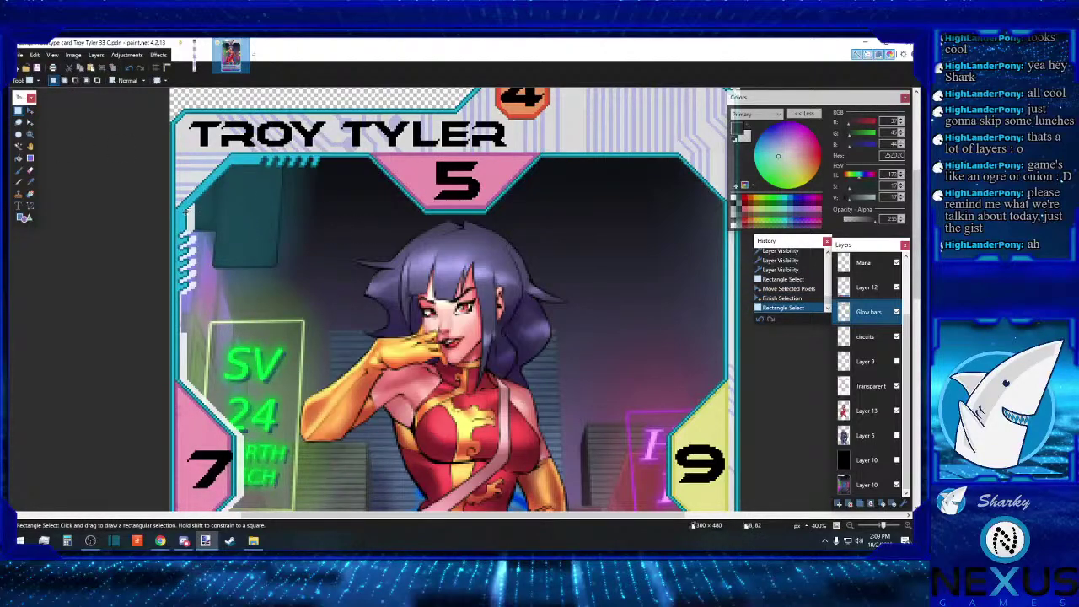
# Step: Select a 44 × 278 pixel area along the left frame edge on the Glow bars layer, nudge it left and deselect
pyautogui.moveTo(173, 212); pyautogui.dragTo(257, 337)
pyautogui.scroll(-2, 295, 332)
pyautogui.scroll(-3, 257, 337)
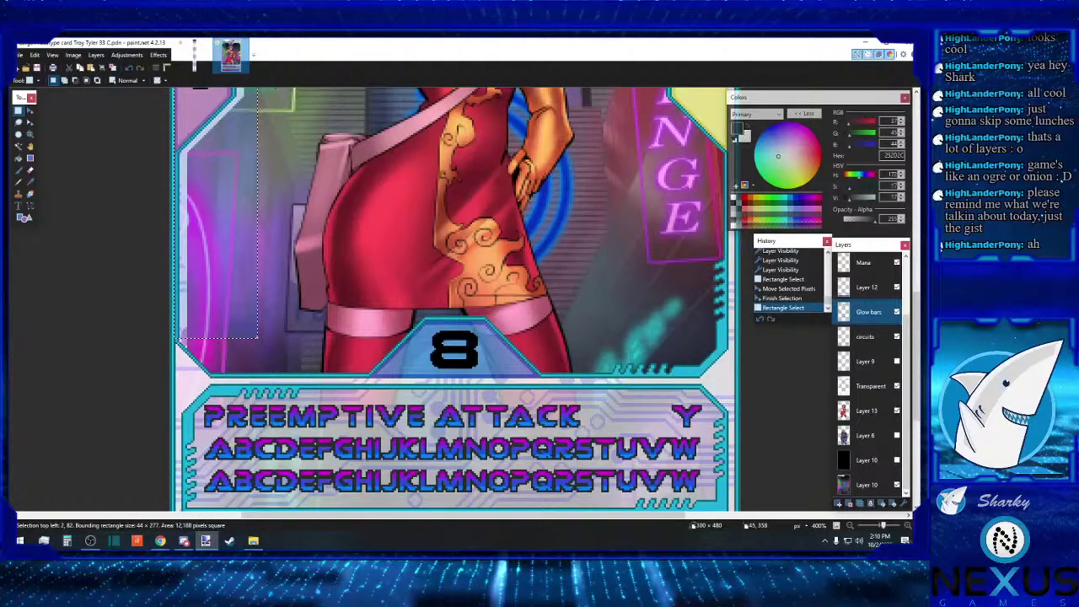
pyautogui.moveTo(258, 339); pyautogui.dragTo(258, 339)
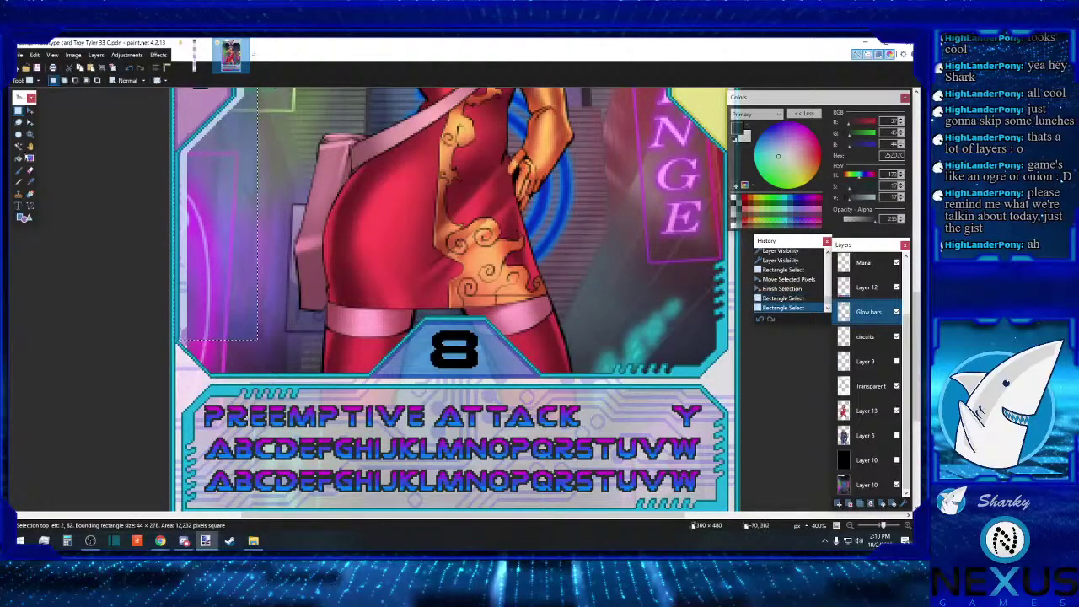
pyautogui.click(29, 111)
pyautogui.moveTo(215, 253); pyautogui.dragTo(281, 243)
pyautogui.click(18, 111)
pyautogui.click(179, 333)
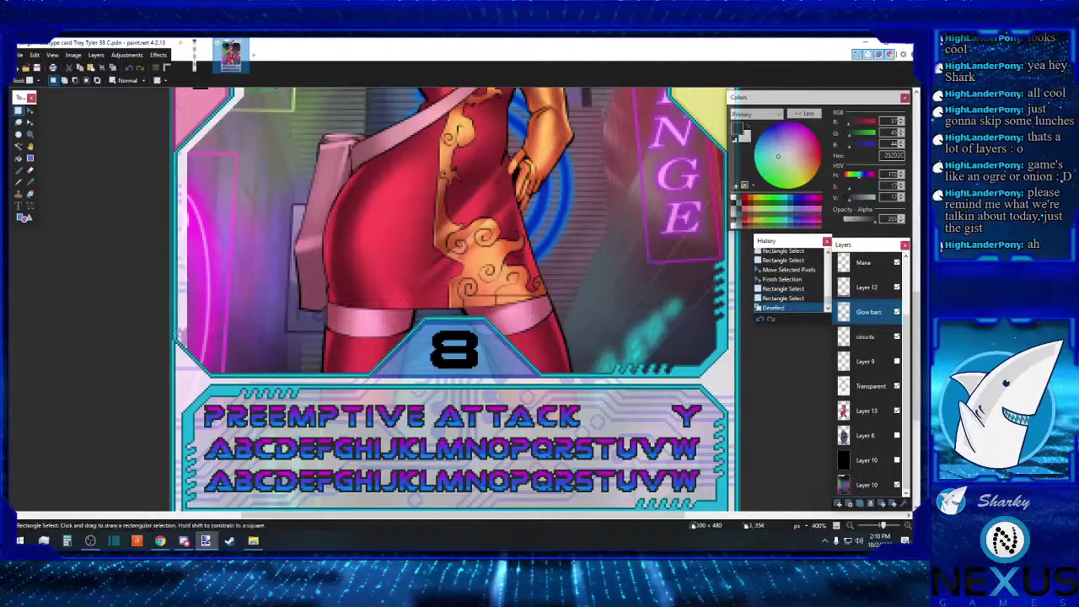
# Step: Select a 41 × 276 pixel area along the left frame edge on the Glow bars layer, nudge it one pixel left and deselect
pyautogui.moveTo(176, 336); pyautogui.dragTo(250, 214)
pyautogui.click(31, 111)
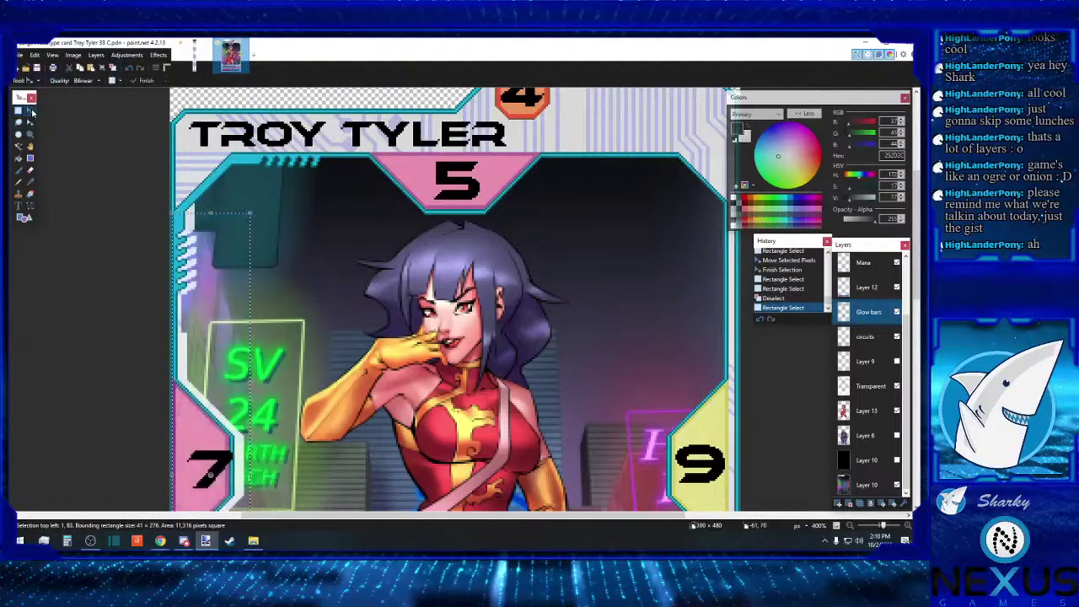
pyautogui.press('Left')
pyautogui.click(19, 111)
pyautogui.click(244, 206)
pyautogui.scroll(-6, 254, 272)
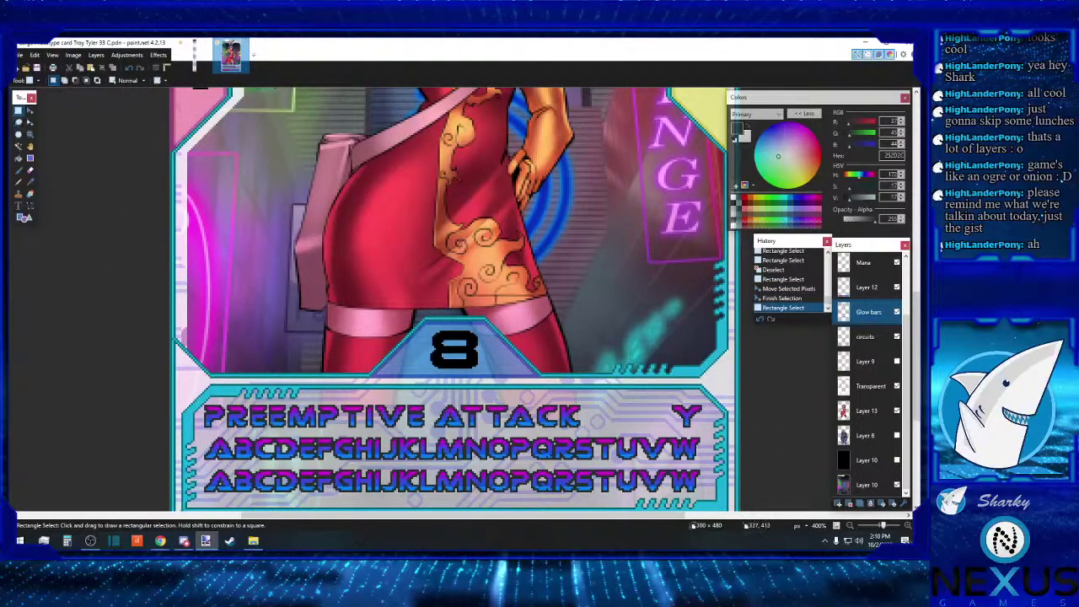
pyautogui.scroll(2, 478, 442)
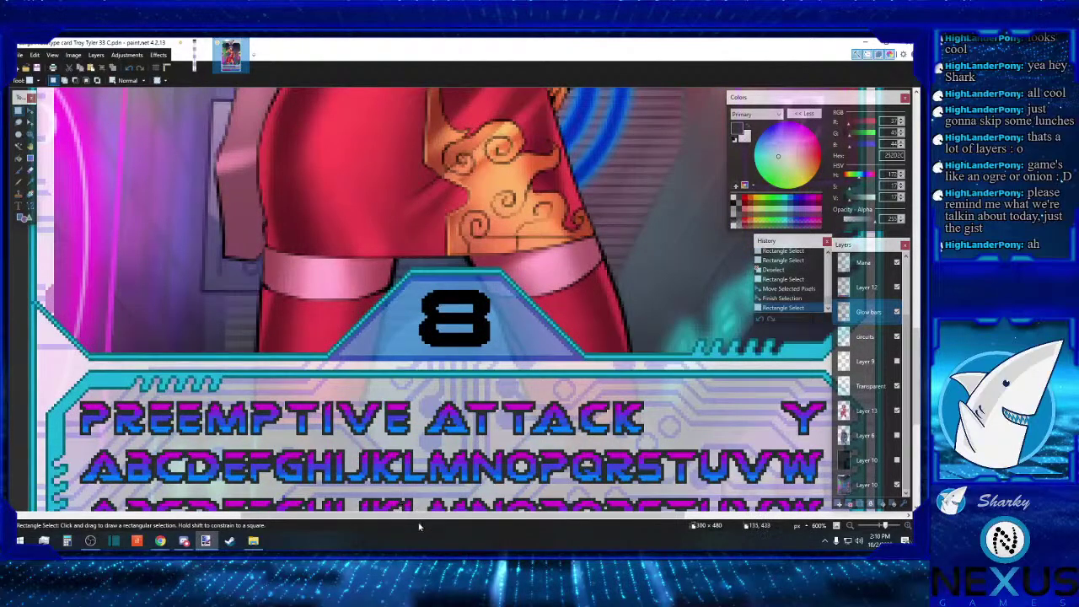
# Step: Sample the teal colour of the left frame border and pencil in the pixel at its lower corner on the Glow bars layer
pyautogui.hscroll(-5, 107, 385)
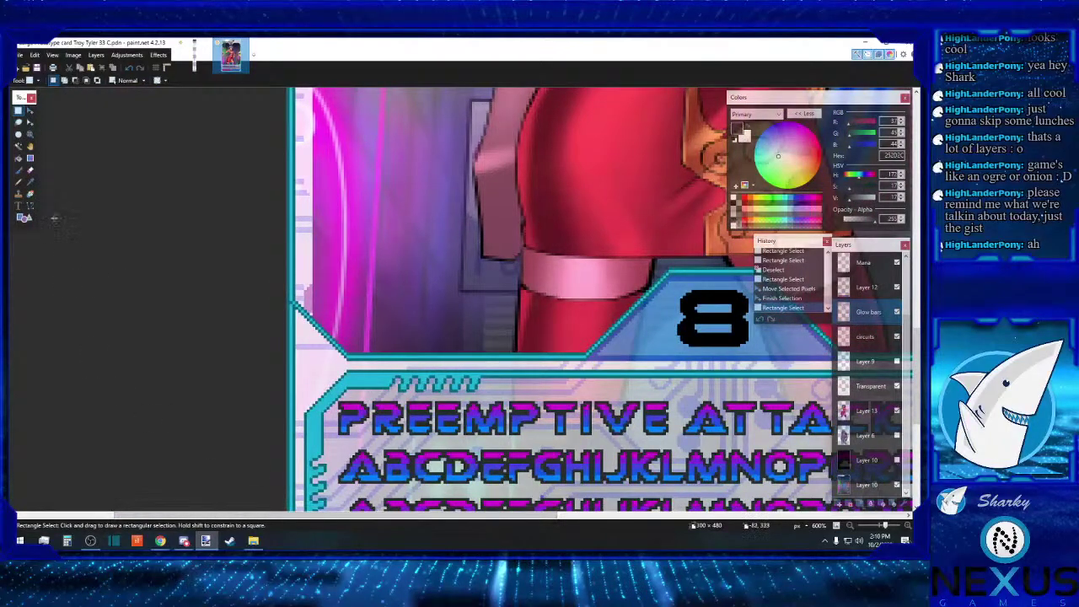
pyautogui.click(30, 182)
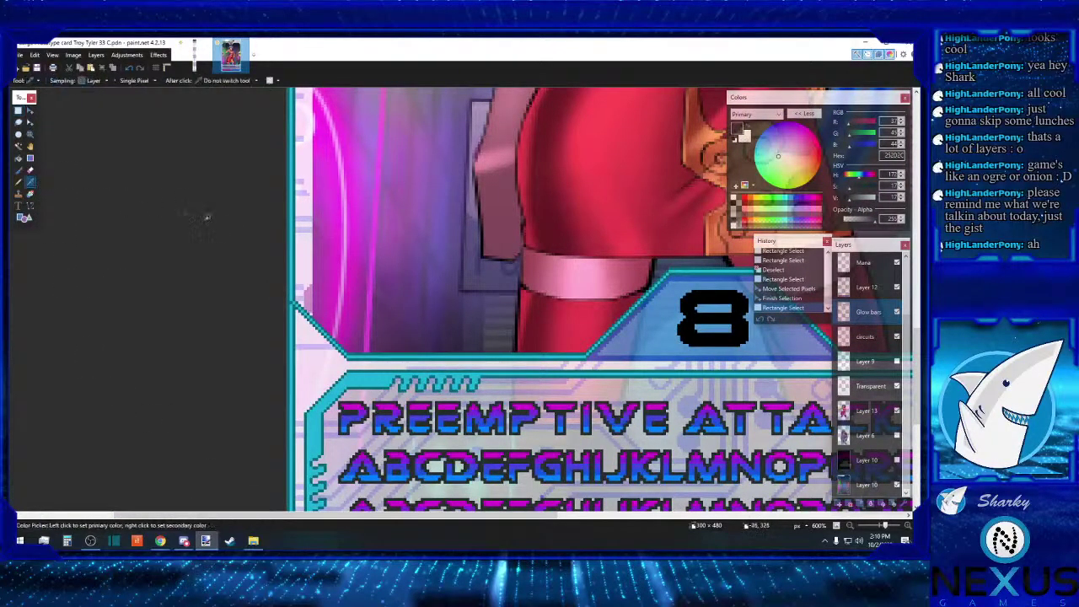
pyautogui.click(292, 266)
pyautogui.click(19, 182)
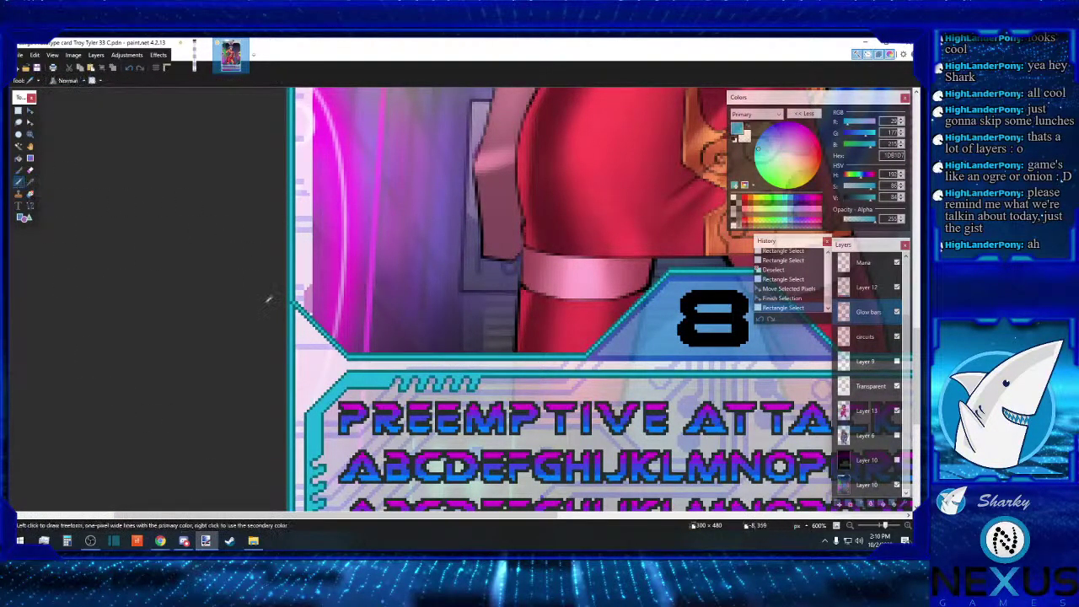
pyautogui.click(294, 301)
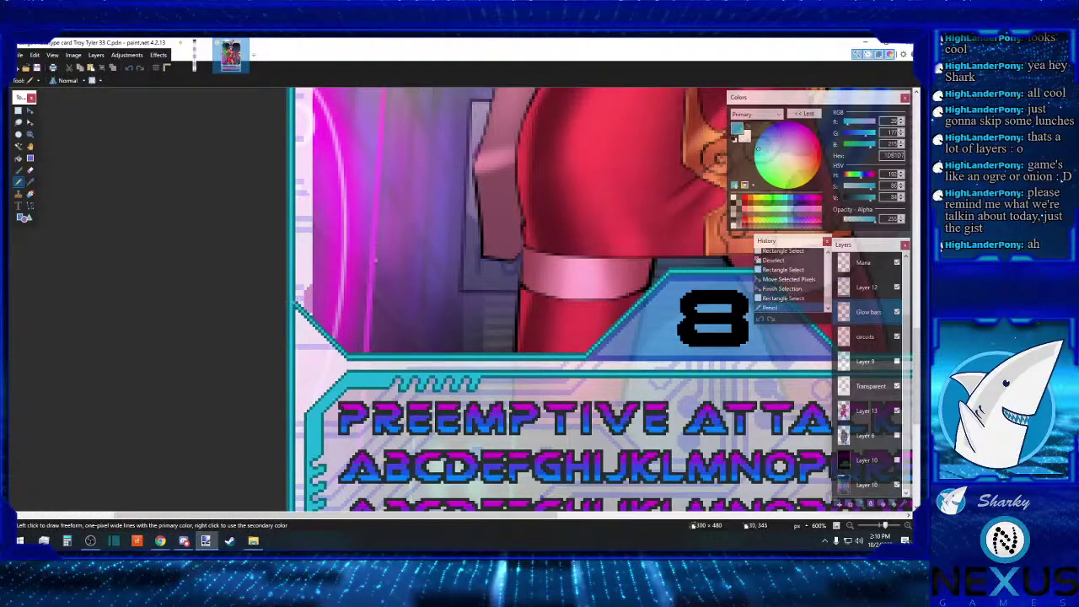
# Step: Pencil in the teal pixel at the upper corner of the left frame border on the Glow bars layer
pyautogui.scroll(3, 362, 266)
pyautogui.scroll(5, 344, 271)
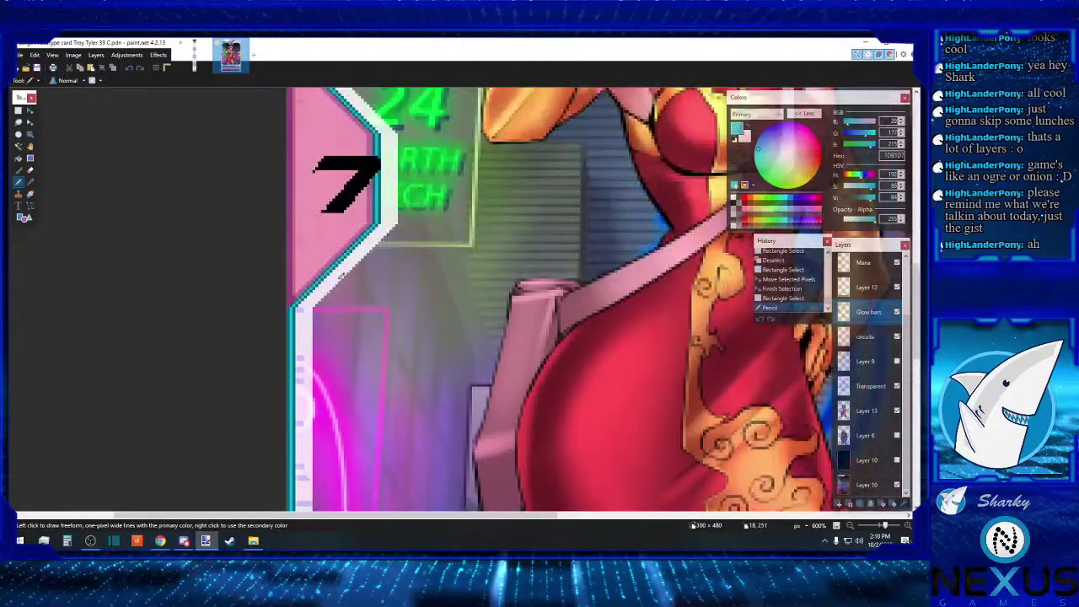
pyautogui.scroll(4, 318, 288)
pyautogui.scroll(8, 316, 289)
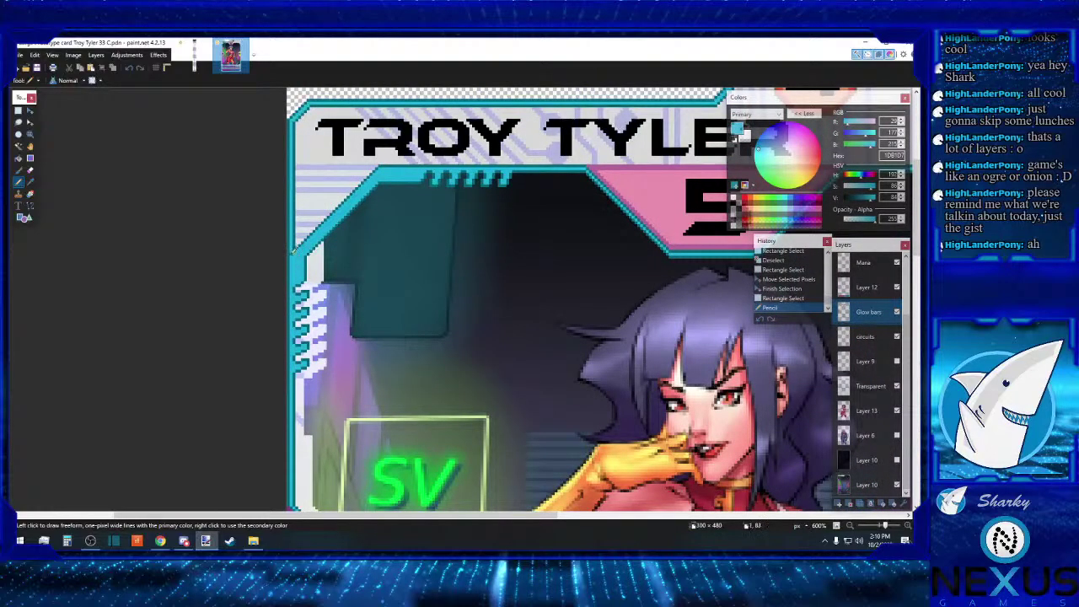
pyautogui.click(293, 250)
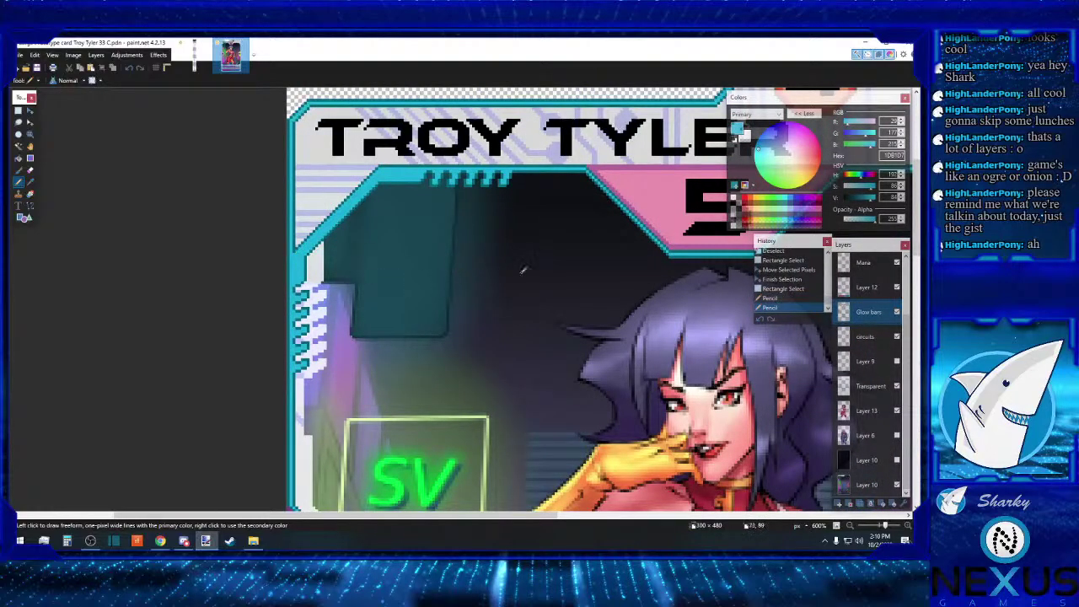
# Step: Magic-wand the empty art window on the Glow bars layer and erase that area from the Transparent layer
pyautogui.click(850, 526)
pyautogui.click(849, 525)
pyautogui.click(849, 525)
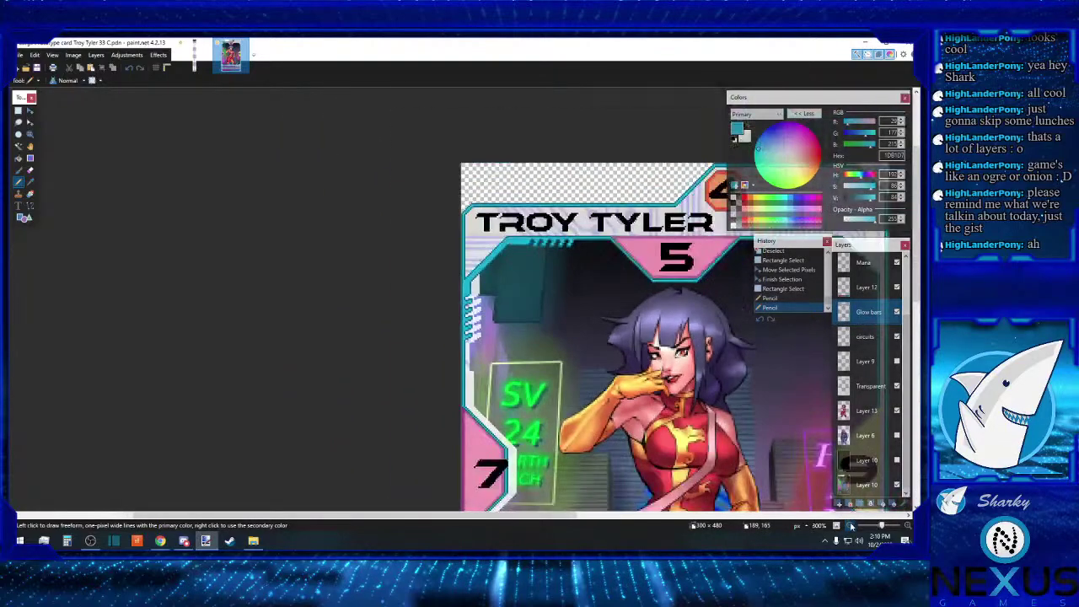
pyautogui.click(850, 526)
pyautogui.moveTo(502, 518); pyautogui.dragTo(602, 504)
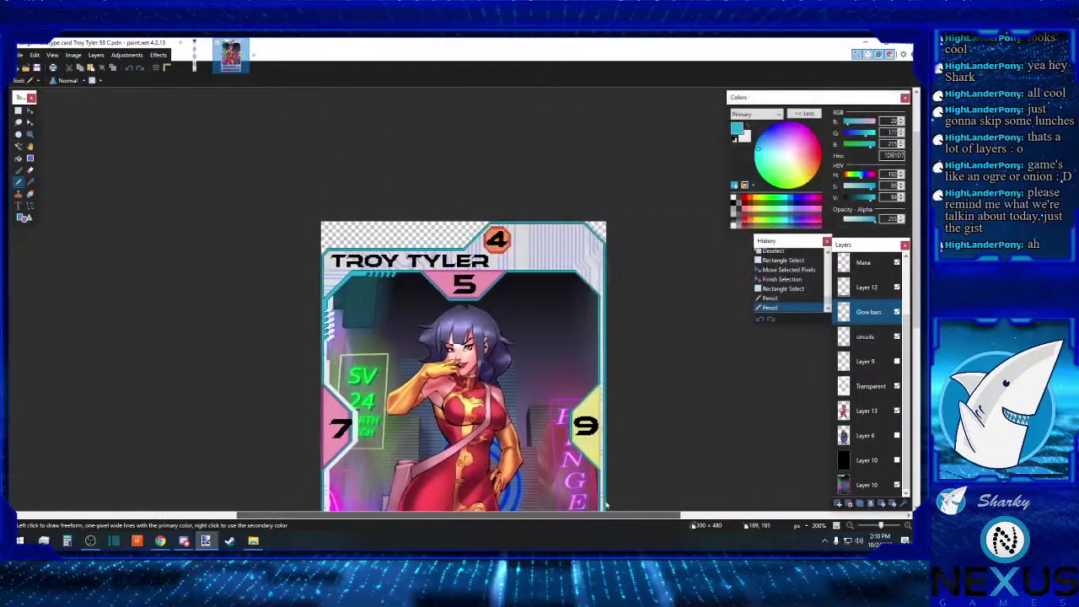
pyautogui.scroll(-3, 613, 469)
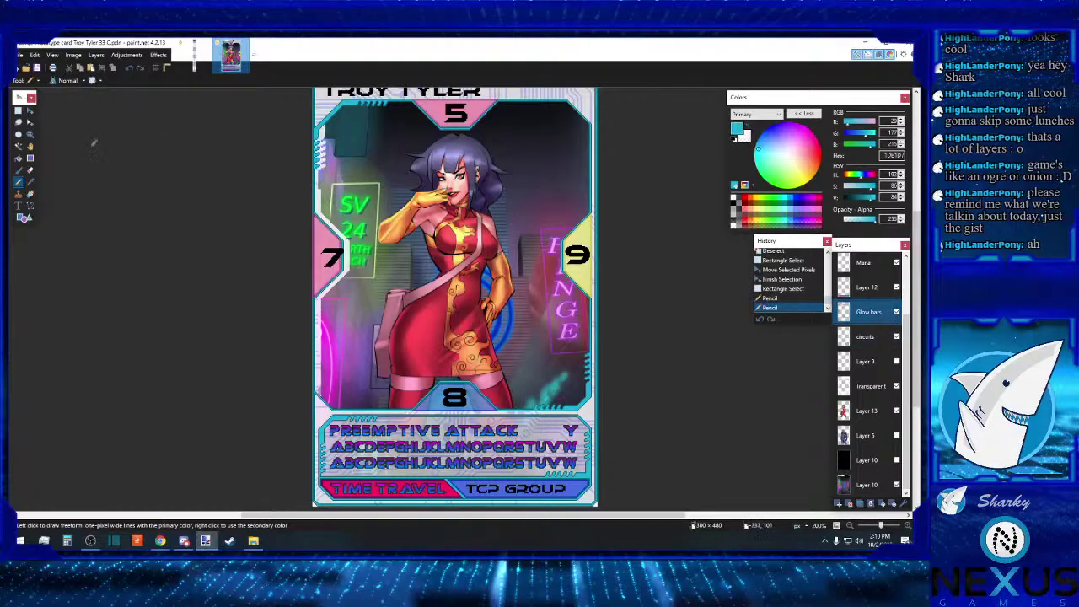
pyautogui.click(18, 146)
pyautogui.click(392, 173)
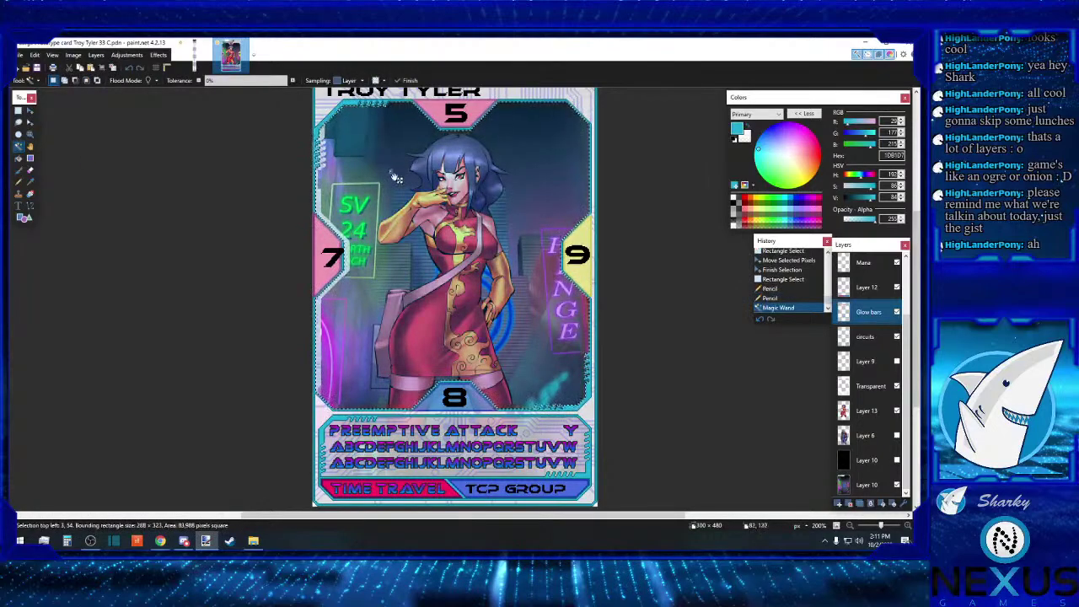
pyautogui.click(879, 383)
pyautogui.press('Delete')
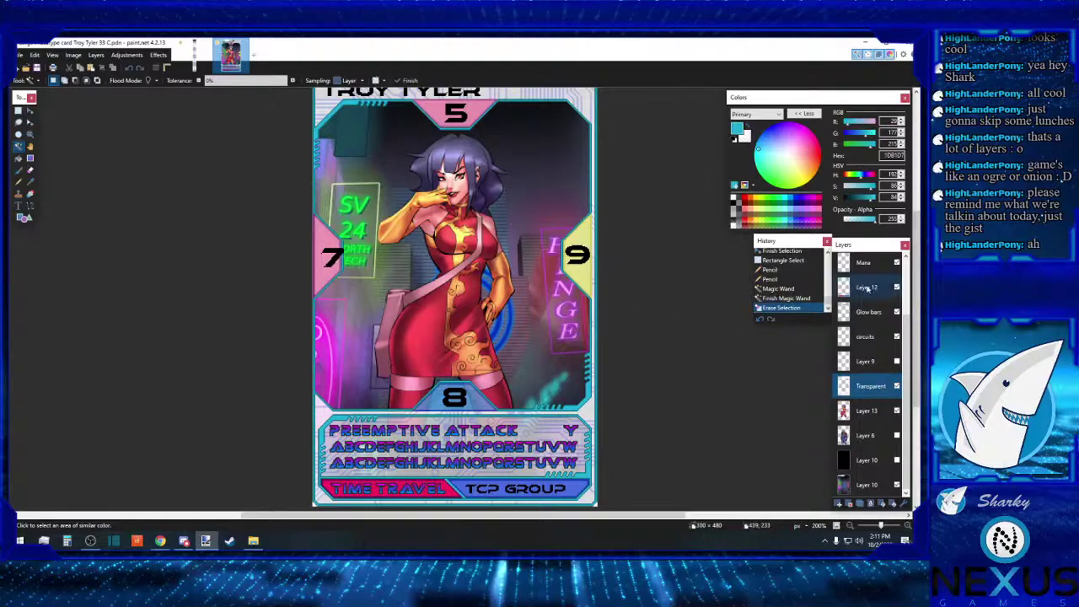
# Step: Reselect the art window from the Glow bars layer with the Magic Wand and erase that area from the circuits layer
pyautogui.click(865, 286)
pyautogui.click(872, 311)
pyautogui.click(522, 284)
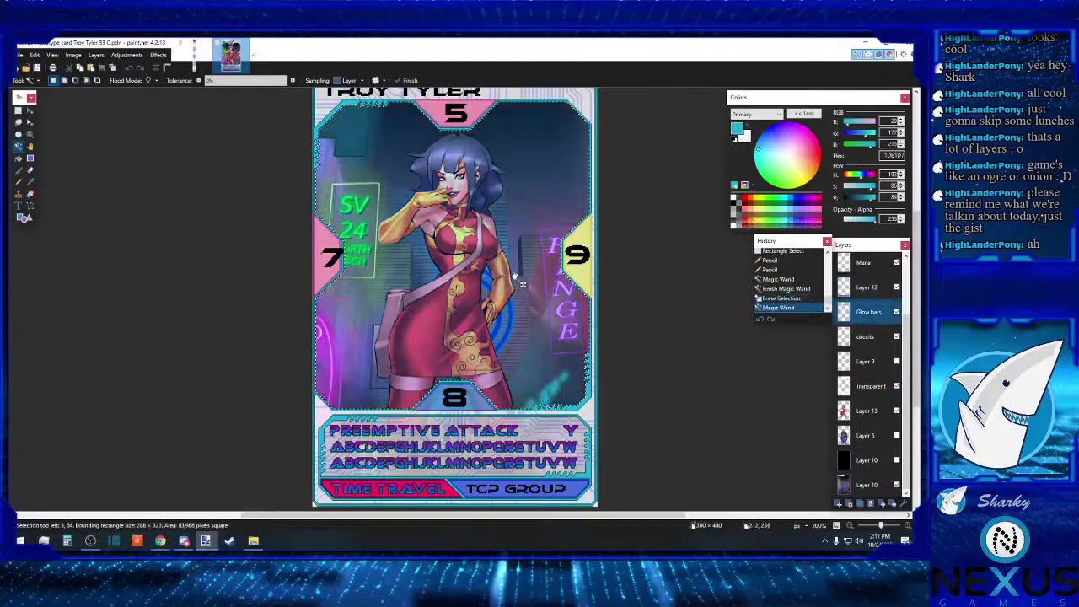
pyautogui.click(876, 338)
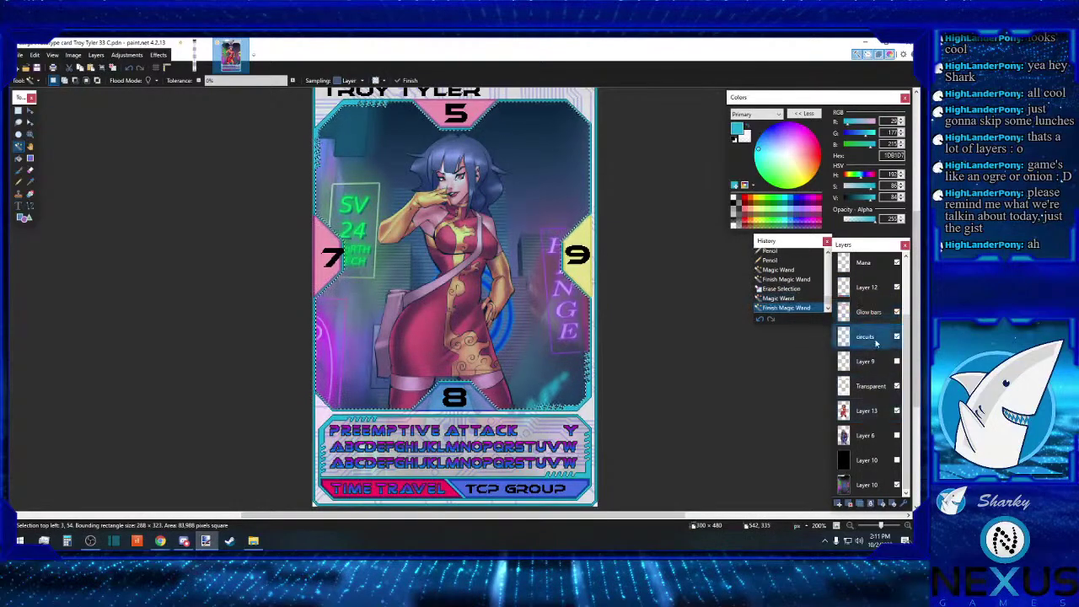
pyautogui.press('Delete')
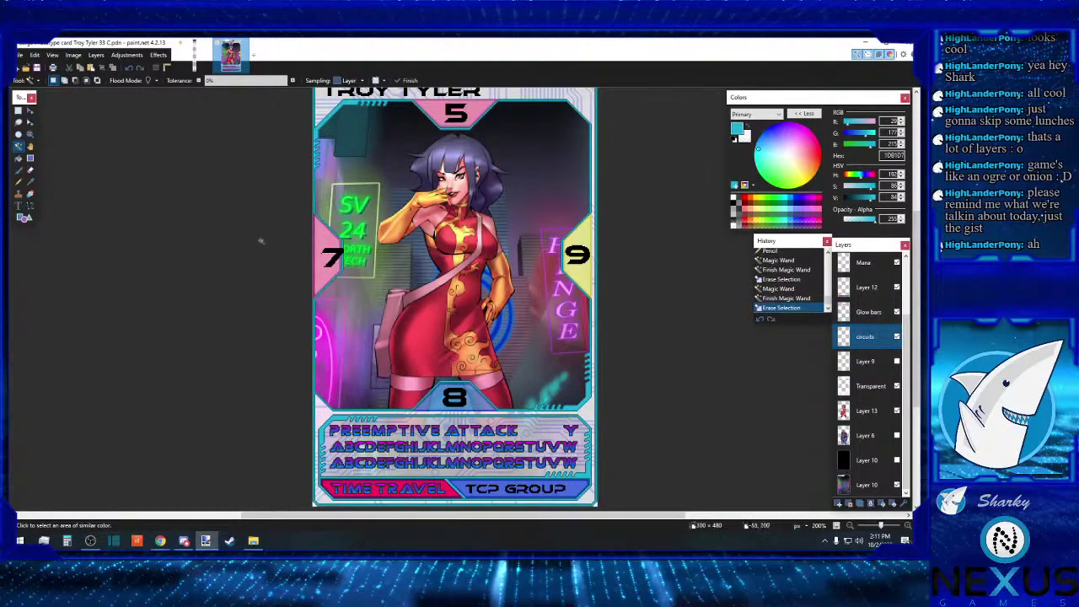
pyautogui.click(851, 527)
pyautogui.click(851, 527)
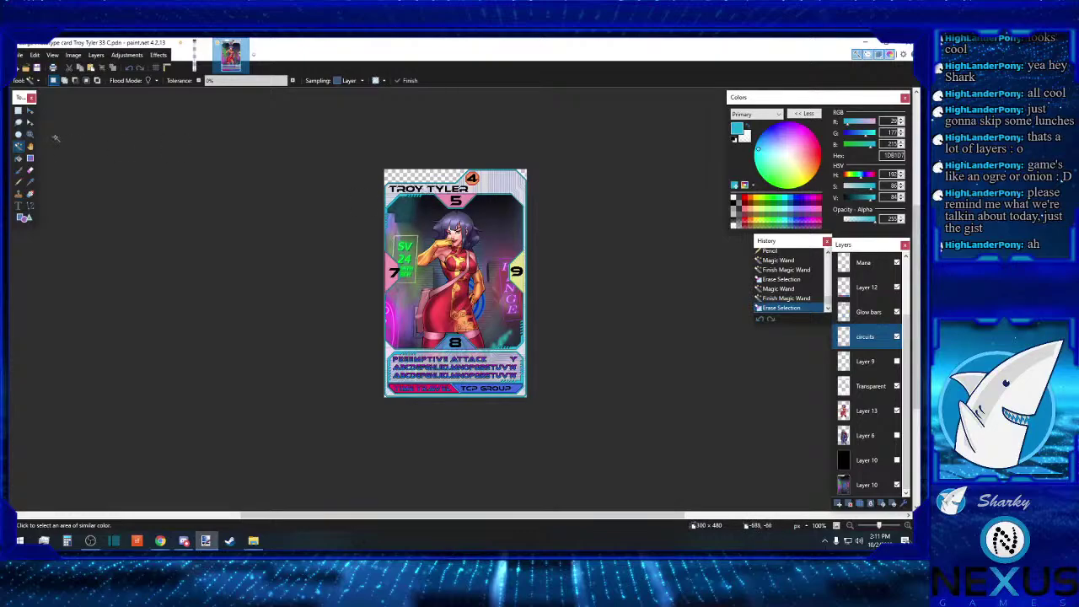
pyautogui.click(19, 111)
pyautogui.moveTo(388, 177); pyautogui.dragTo(539, 167)
pyautogui.click(548, 203)
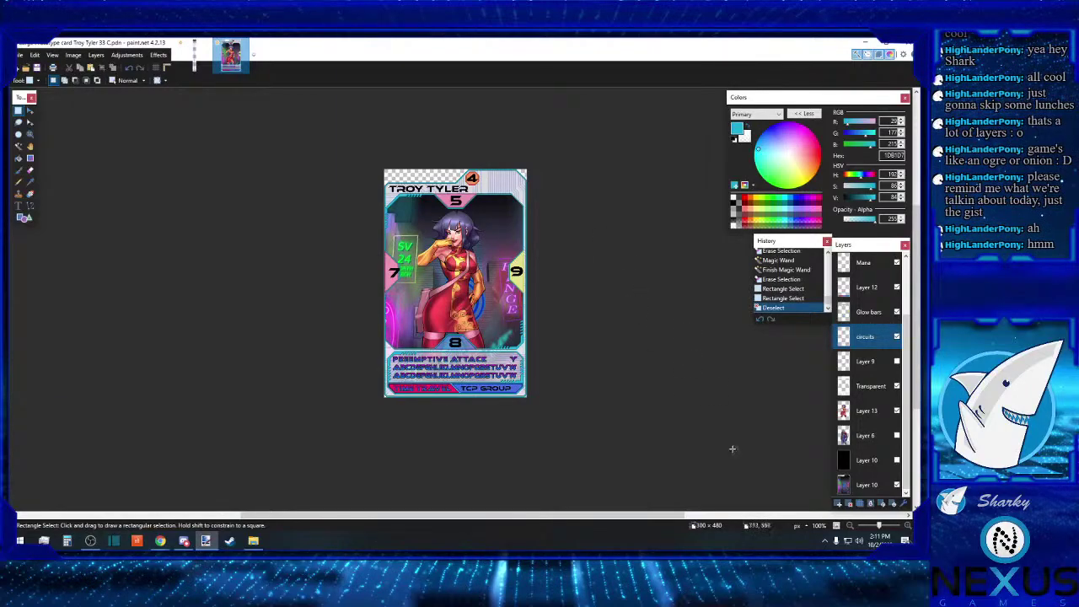
# Step: Select a 37 × 286 pixel area along the inner right frame edge
pyautogui.click(908, 526)
pyautogui.click(908, 526)
pyautogui.click(908, 526)
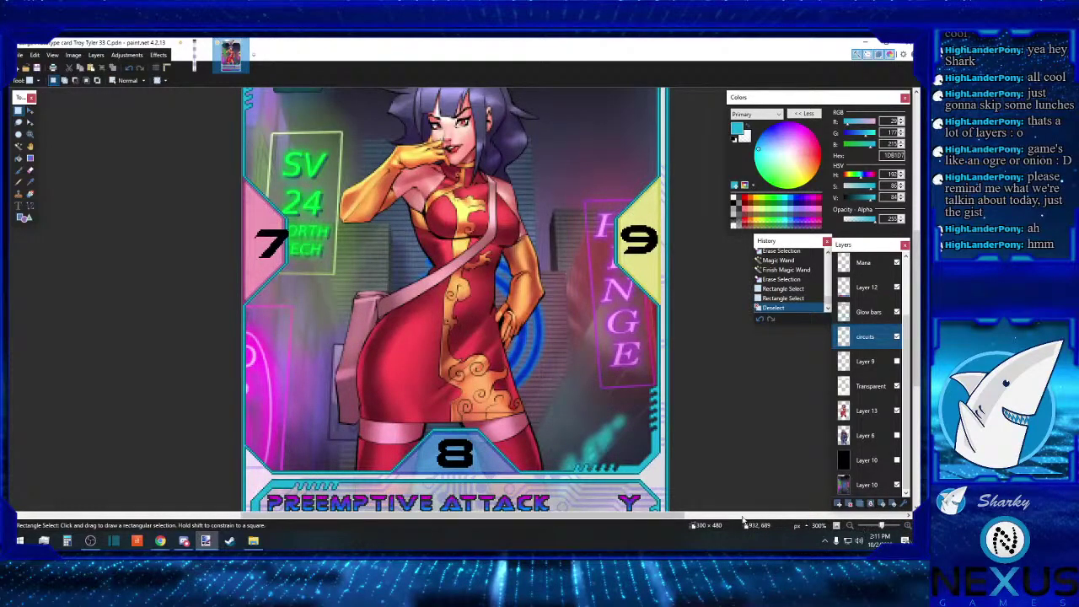
pyautogui.hscroll(-5, 649, 520)
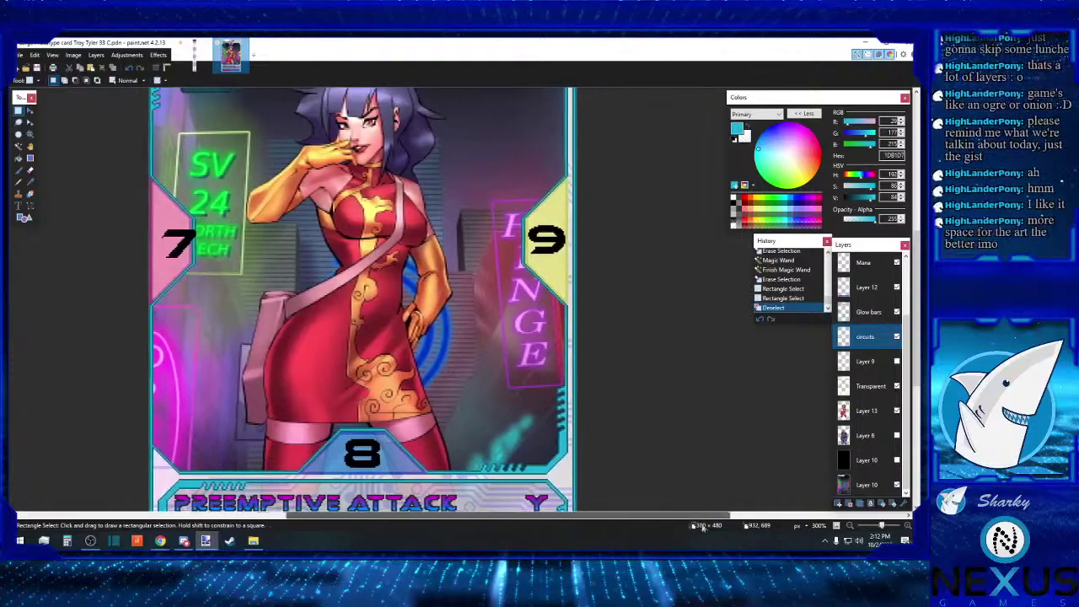
pyautogui.scroll(5, 682, 380)
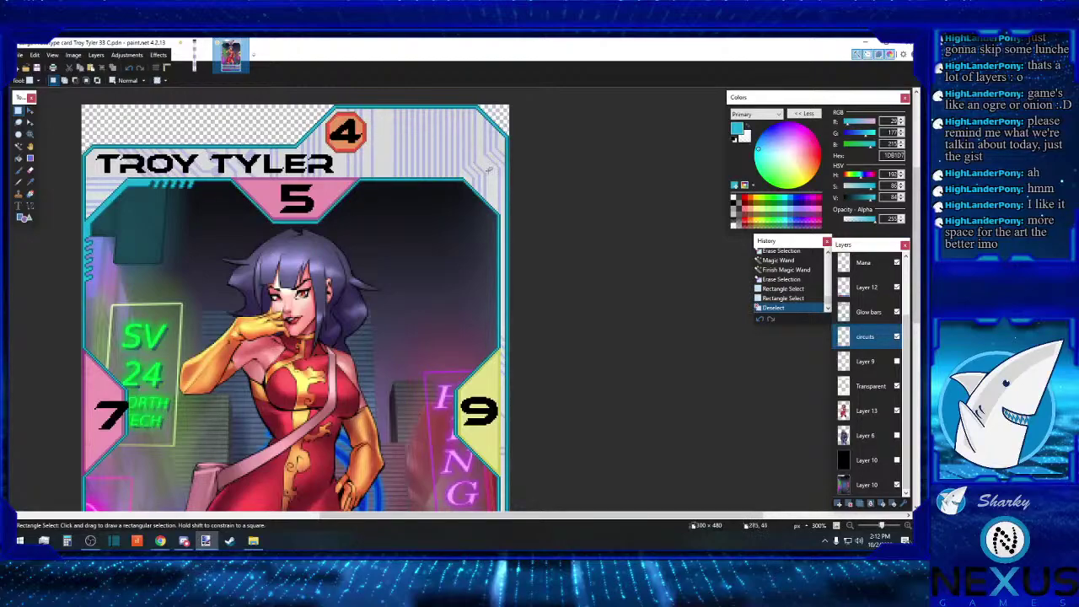
pyautogui.scroll(-10, 487, 170)
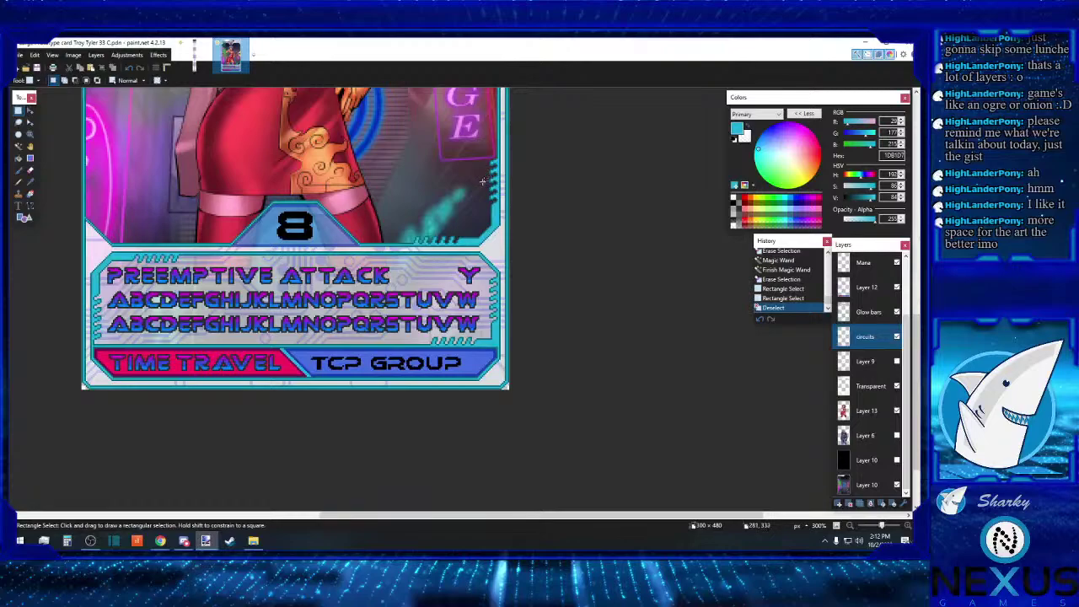
pyautogui.scroll(10, 485, 181)
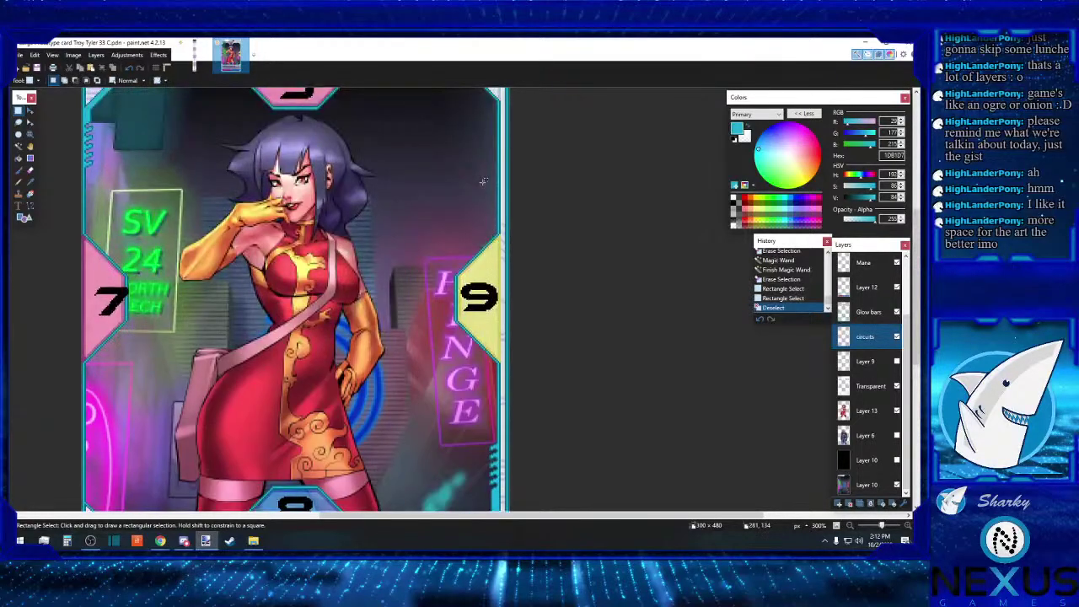
pyautogui.click(908, 525)
pyautogui.click(908, 525)
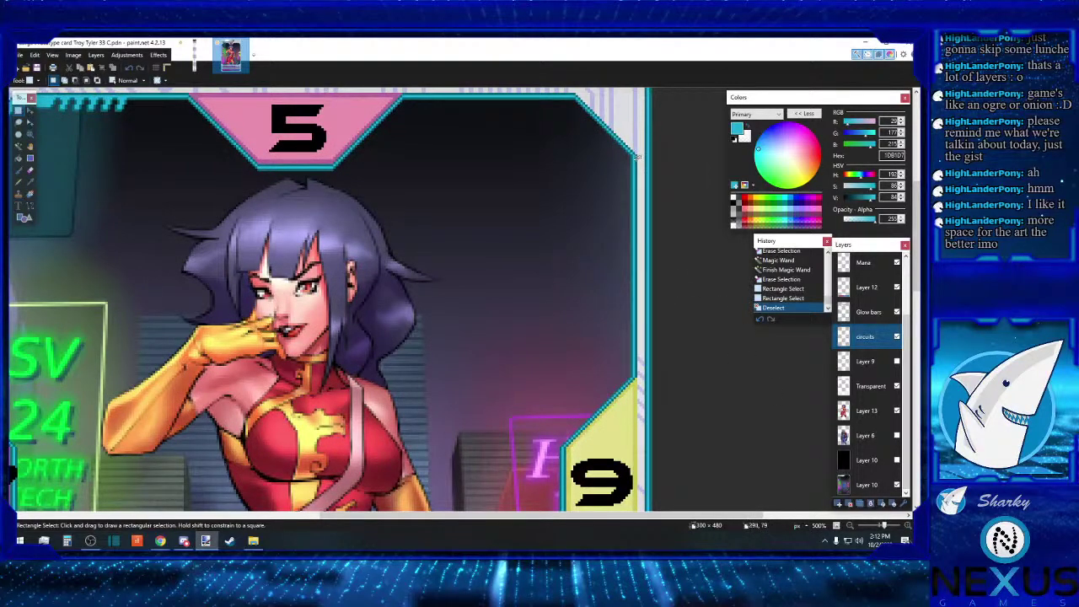
pyautogui.moveTo(638, 156); pyautogui.dragTo(550, 381)
pyautogui.scroll(-6, 563, 419)
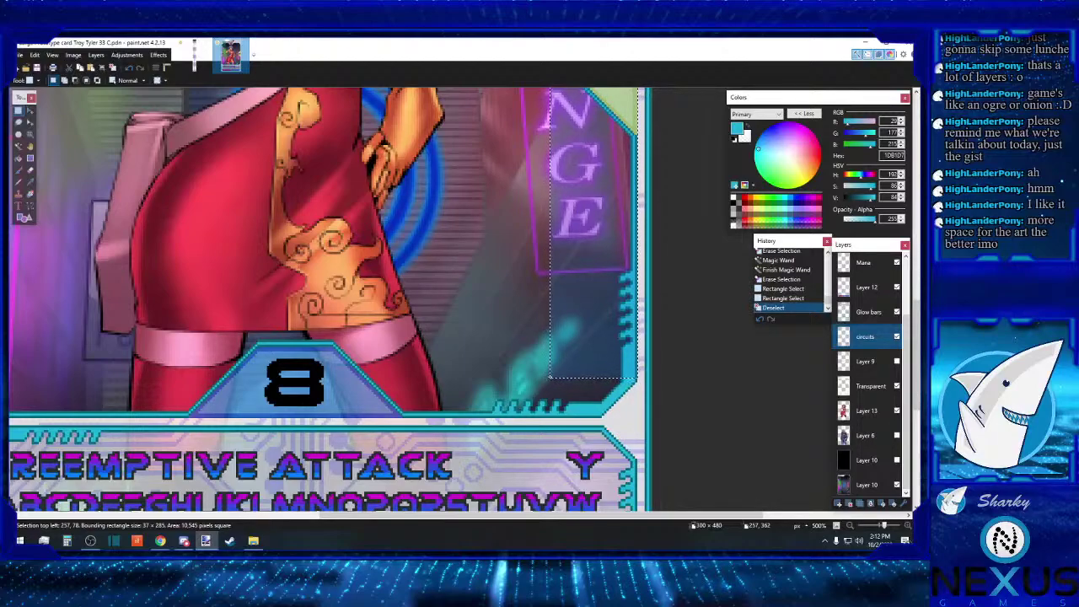
pyautogui.moveTo(549, 379); pyautogui.dragTo(543, 381)
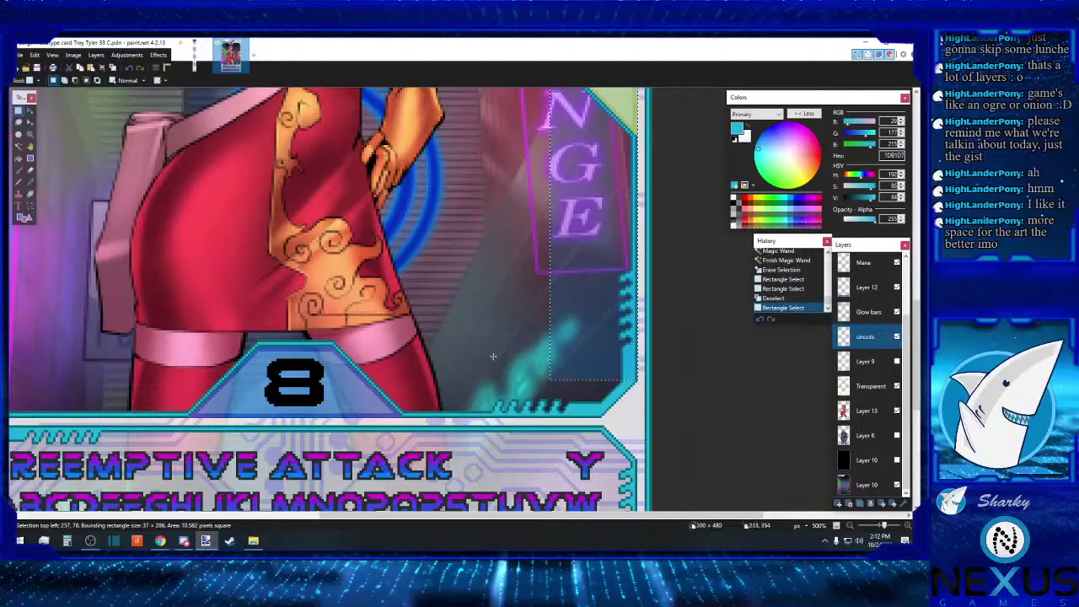
# Step: Try to nudge the selected area one pixel right on the circuits layer, and undo the move
pyautogui.click(19, 111)
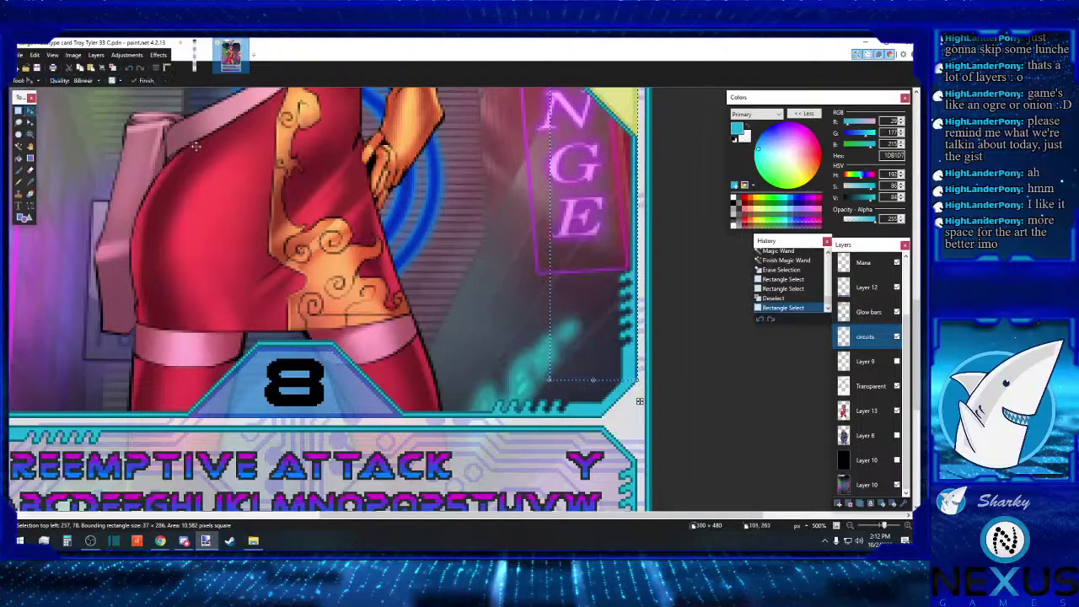
pyautogui.click(211, 160)
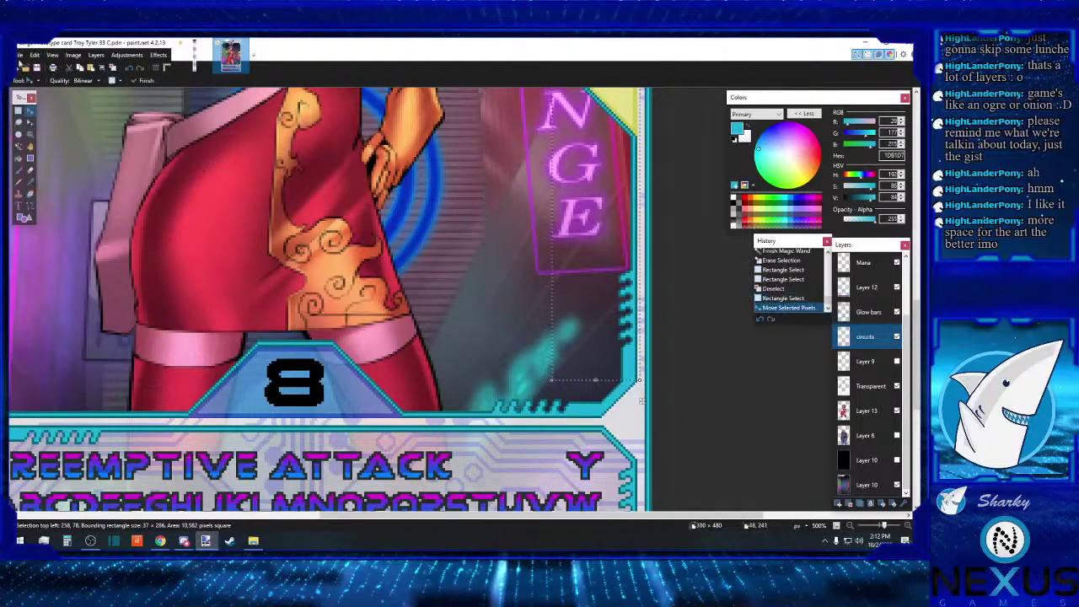
pyautogui.click(128, 68)
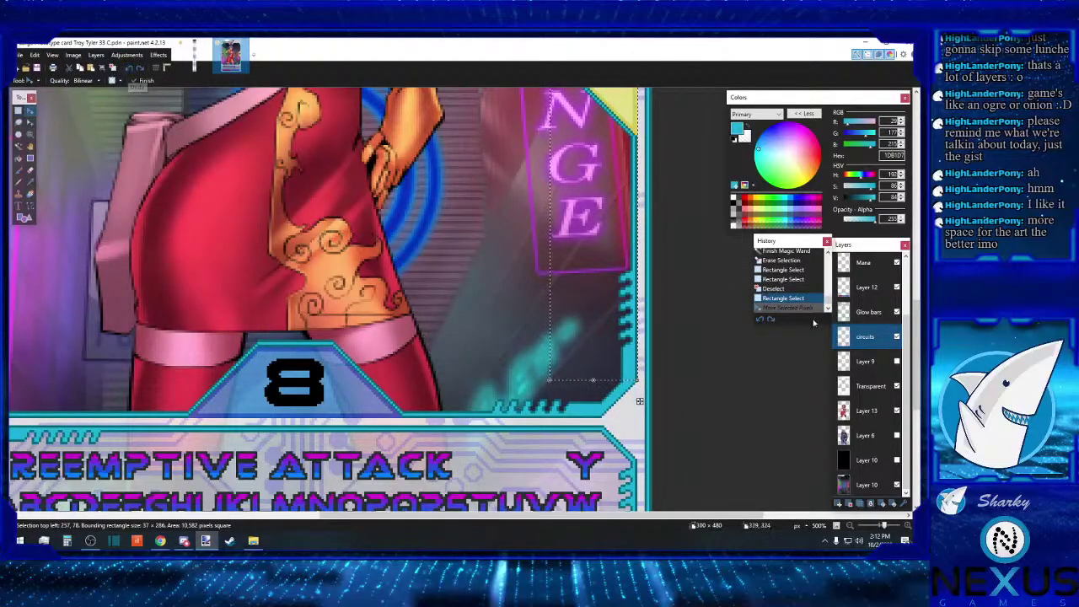
# Step: Nudge the selected right frame edge one pixel right on the Glow bars layer and deselect
pyautogui.click(873, 313)
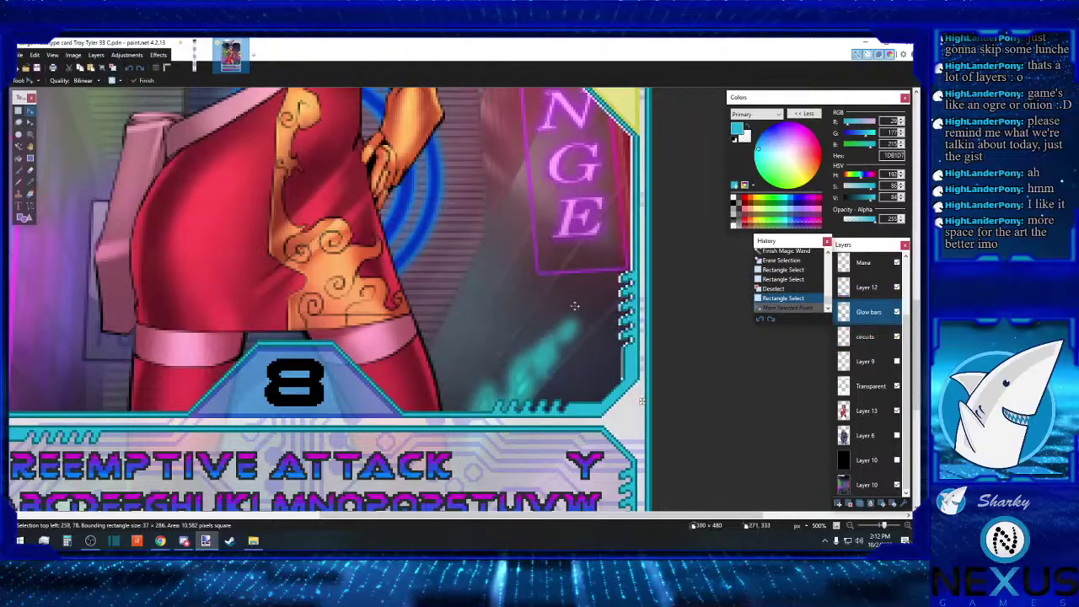
pyautogui.hotkey('ctrl', 'y')
pyautogui.press('s')
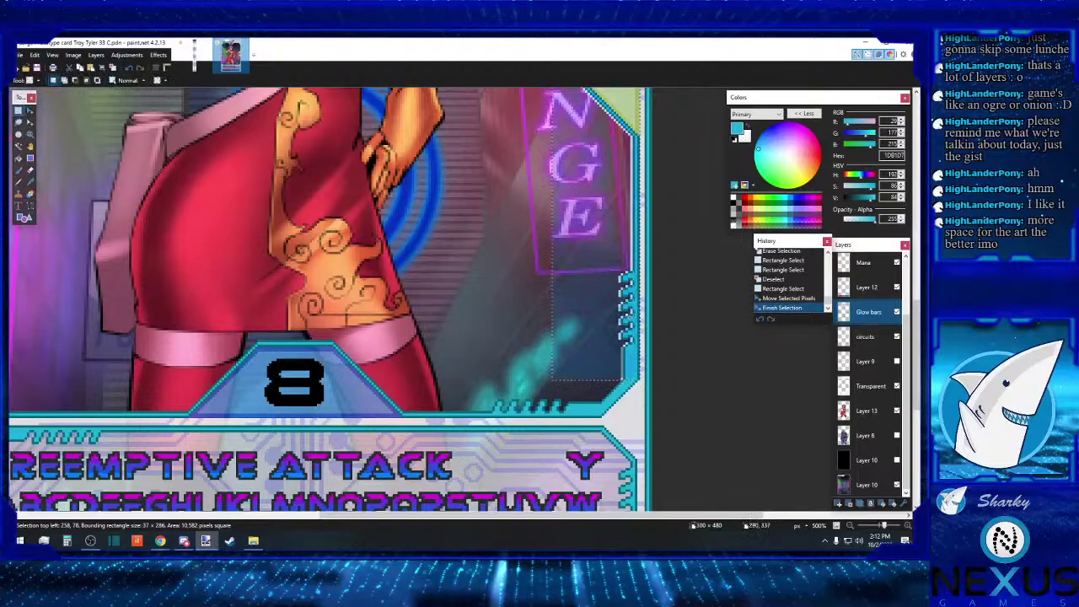
pyautogui.click(643, 371)
# Step: Select a 39 × 284 pixel area along the right frame edge on the Glow bars layer, nudge it right and deselect
pyautogui.moveTo(640, 375); pyautogui.dragTo(549, 217)
pyautogui.scroll(9, 567, 262)
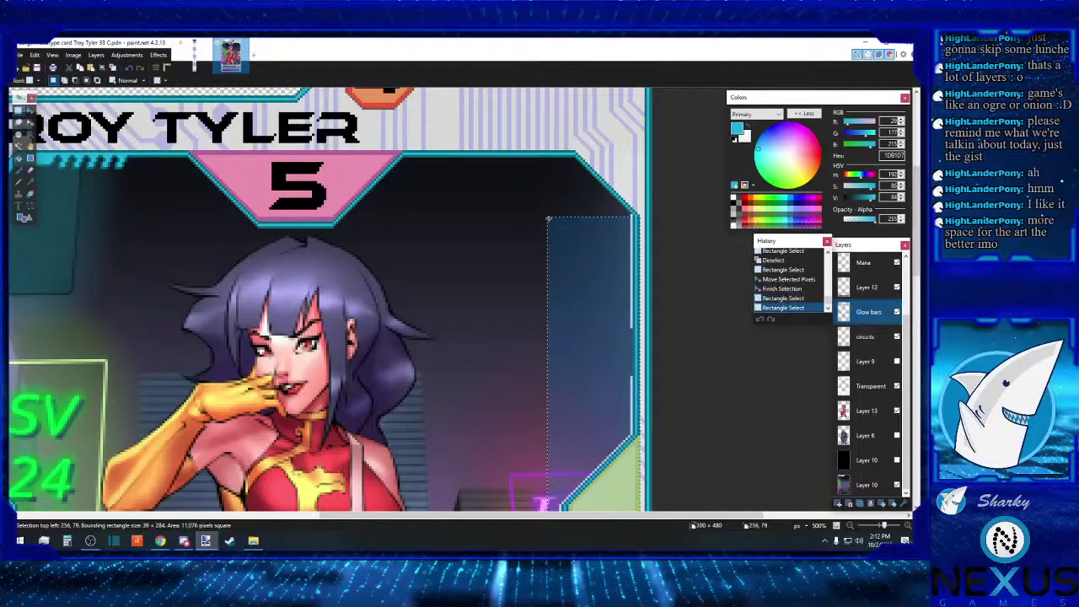
pyautogui.scroll(-10, 549, 218)
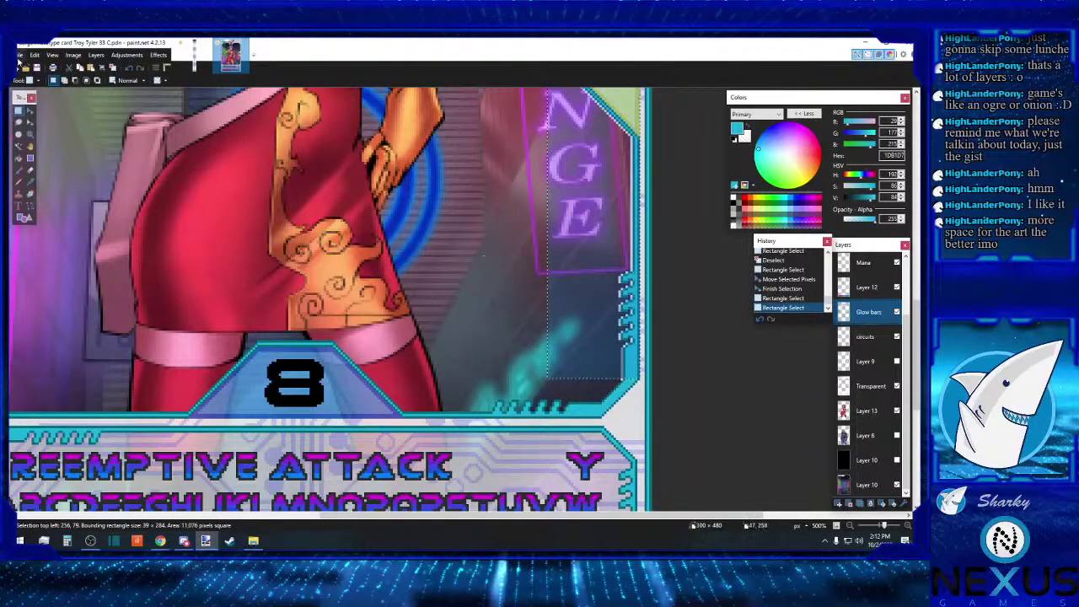
pyautogui.click(30, 111)
pyautogui.moveTo(627, 379); pyautogui.dragTo(644, 399)
pyautogui.press('s')
pyautogui.click(599, 311)
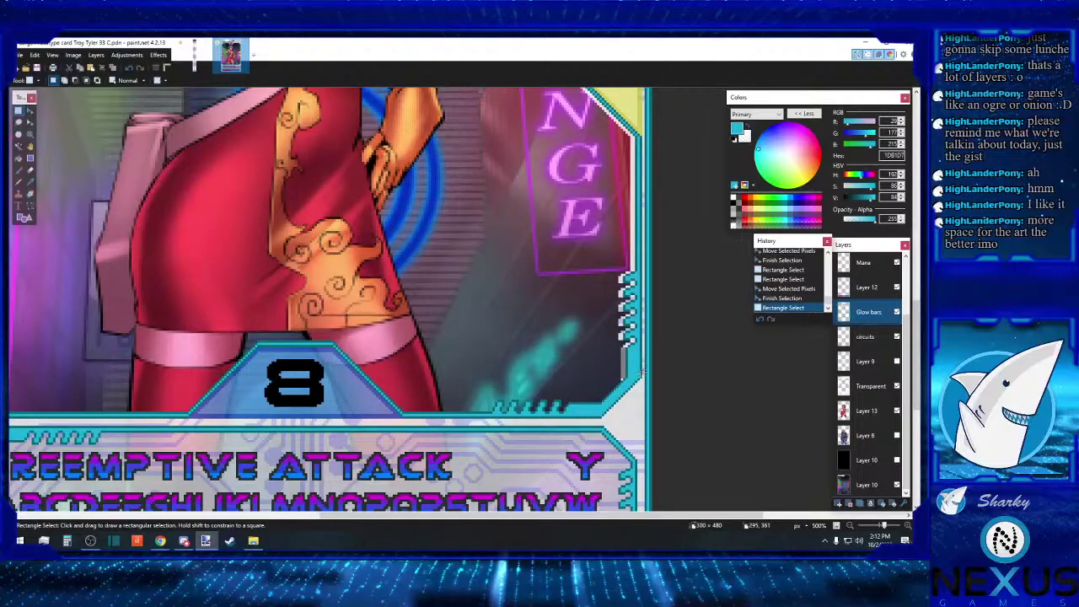
# Step: Select a 33 × 282 pixel area along the right frame edge on the Glow bars layer, nudge it right and deselect
pyautogui.moveTo(623, 377); pyautogui.dragTo(564, 276)
pyautogui.scroll(10, 571, 268)
pyautogui.click(31, 110)
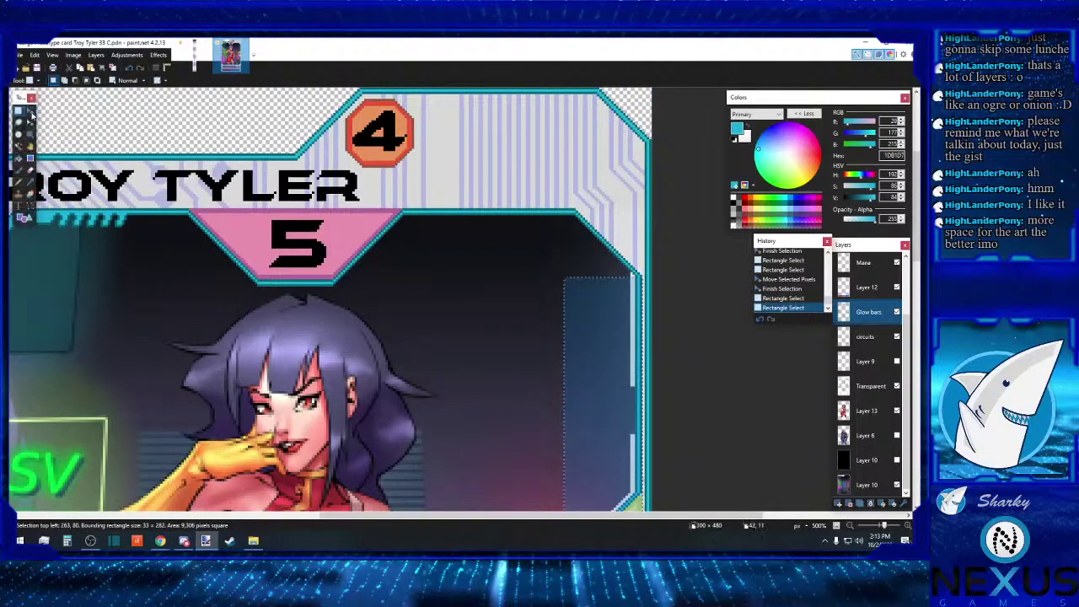
pyautogui.moveTo(604, 276); pyautogui.dragTo(628, 284)
pyautogui.press('s')
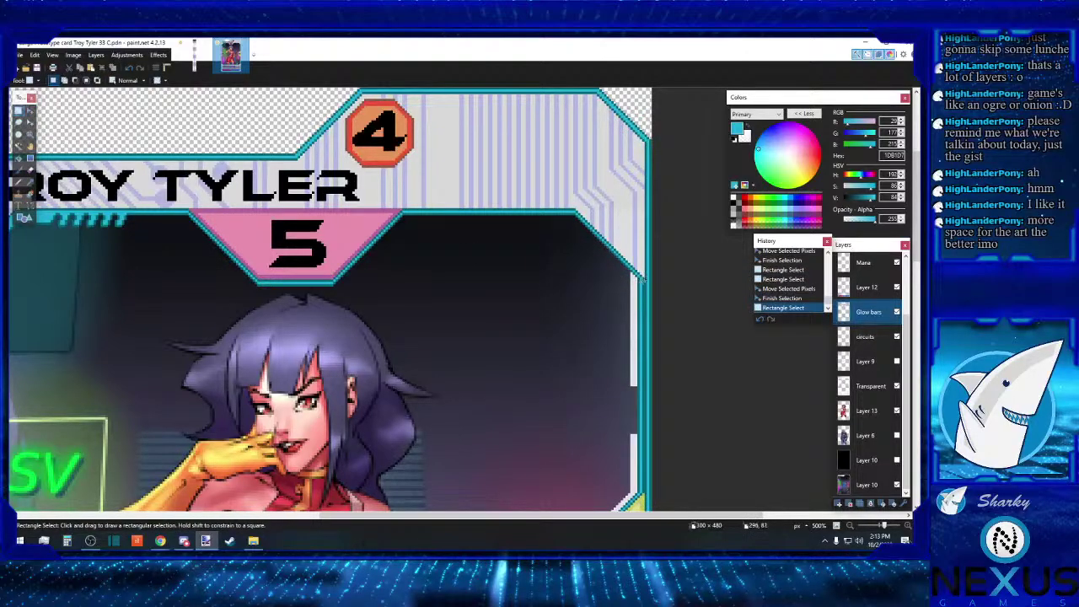
# Step: Select a 47 × 280 pixel area along the right frame edge on the Glow bars layer, nudge it right and deselect
pyautogui.moveTo(639, 278); pyautogui.dragTo(532, 317)
pyautogui.scroll(-3, 539, 327)
pyautogui.scroll(-15, 542, 325)
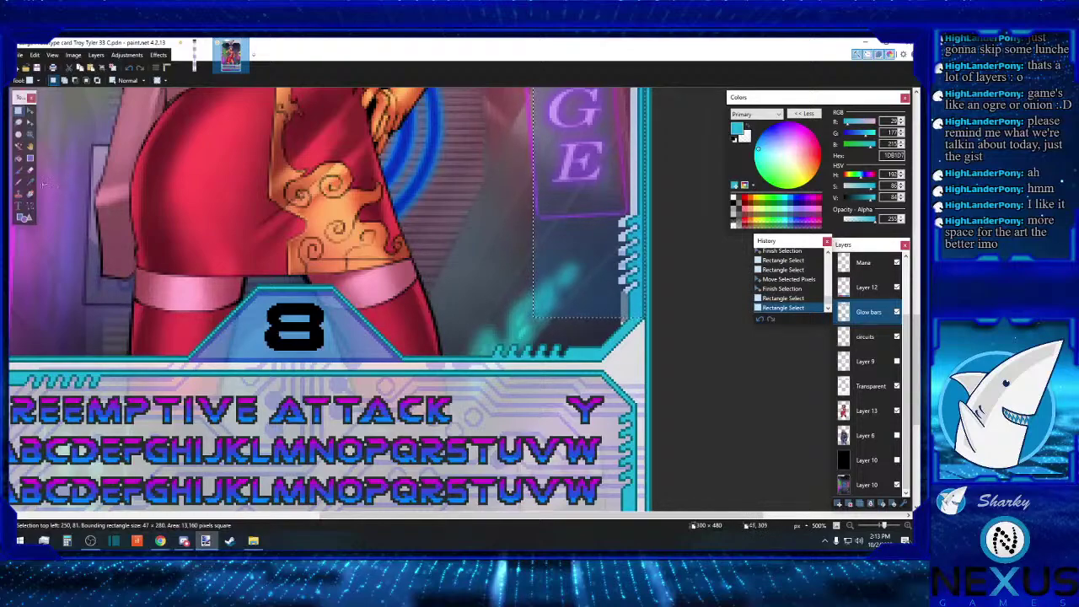
pyautogui.click(30, 111)
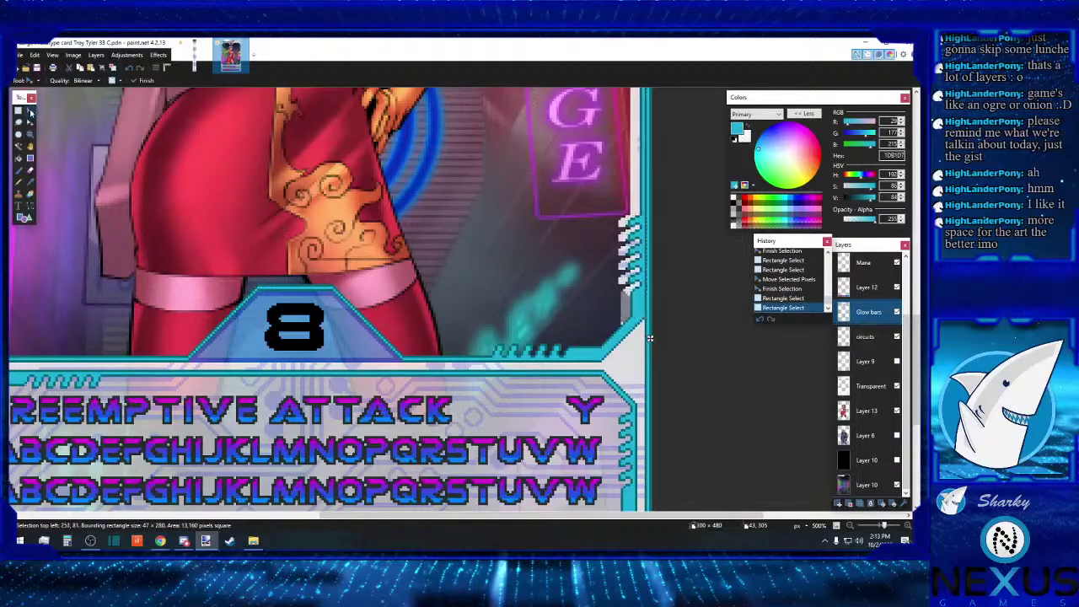
pyautogui.moveTo(649, 338); pyautogui.dragTo(495, 348)
pyautogui.press('s')
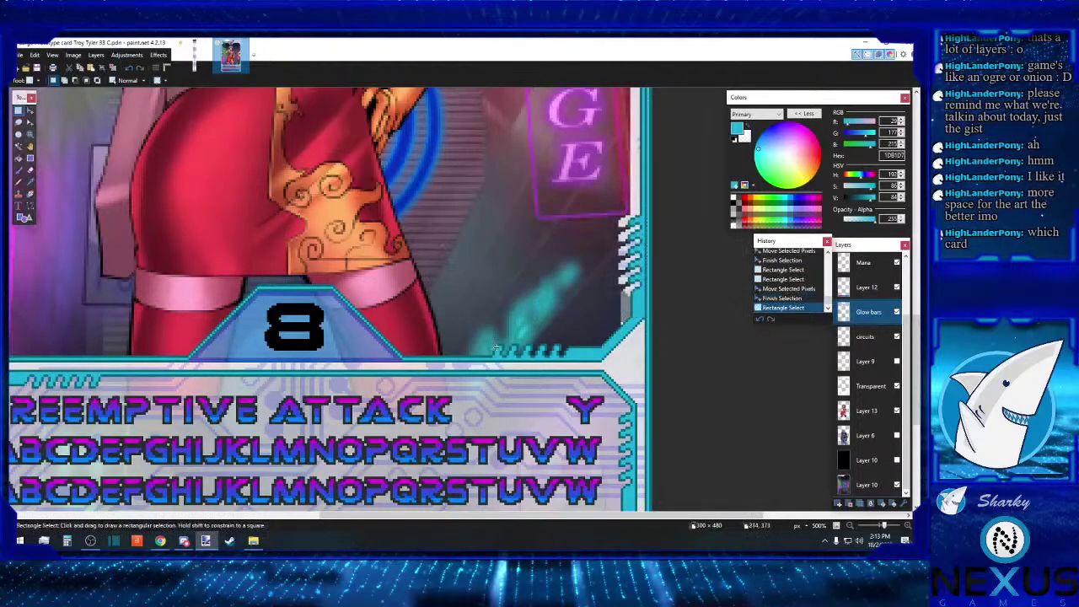
# Step: Switch to File Explorer and look through the Animations and Foils and such folders in Card UI for a reference card
pyautogui.click(253, 540)
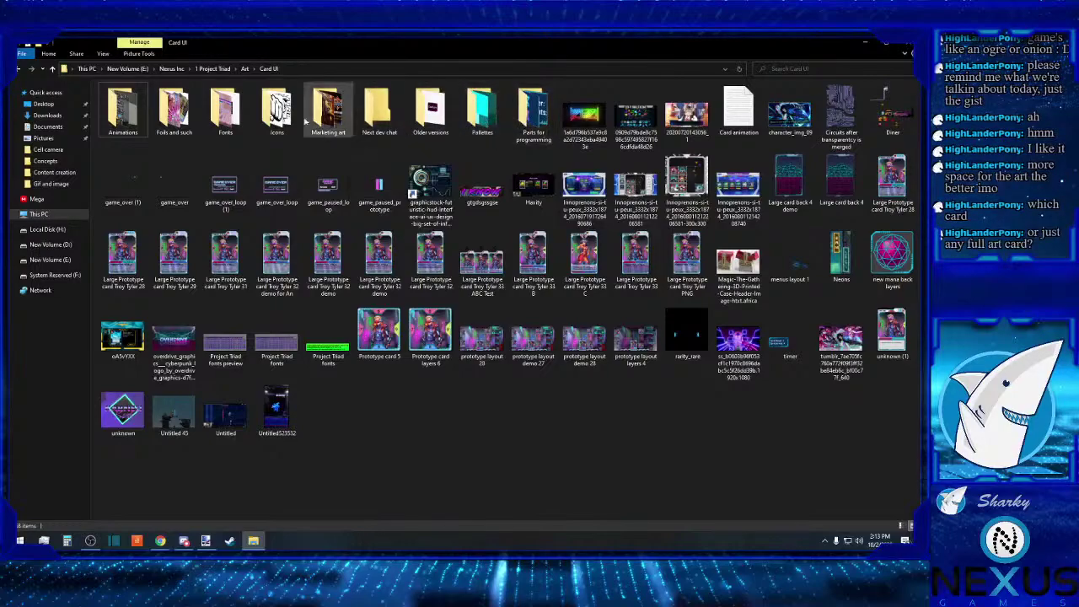
pyautogui.doubleClick(141, 118)
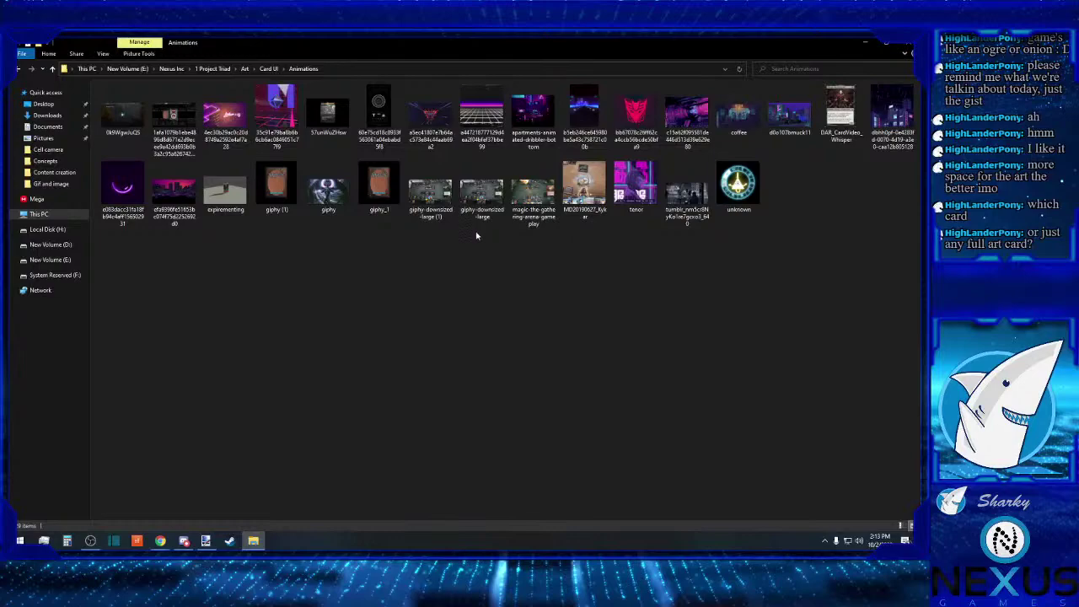
pyautogui.click(331, 124)
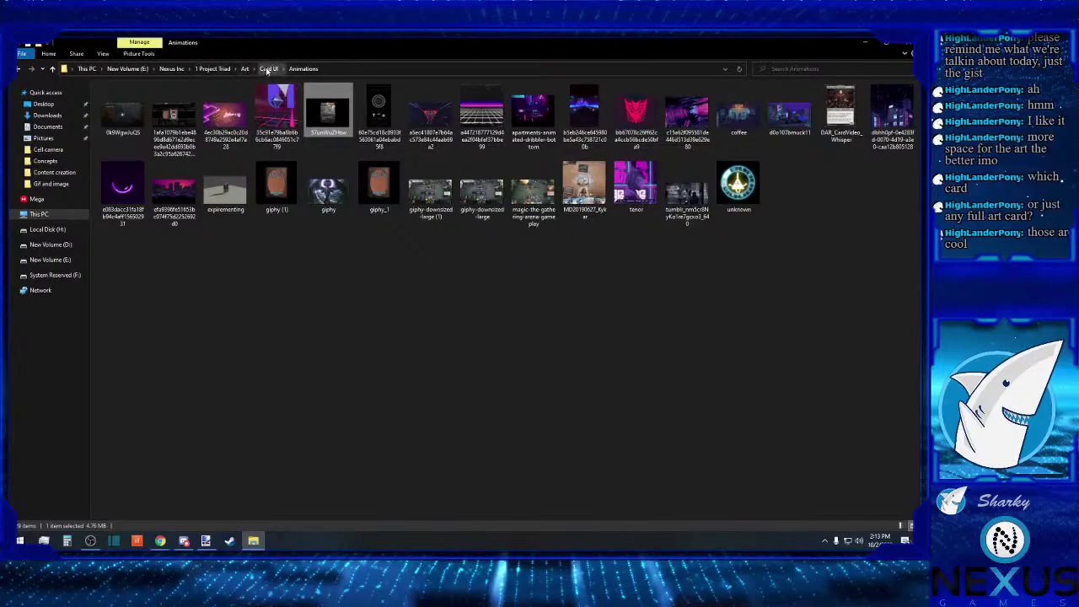
pyautogui.click(268, 69)
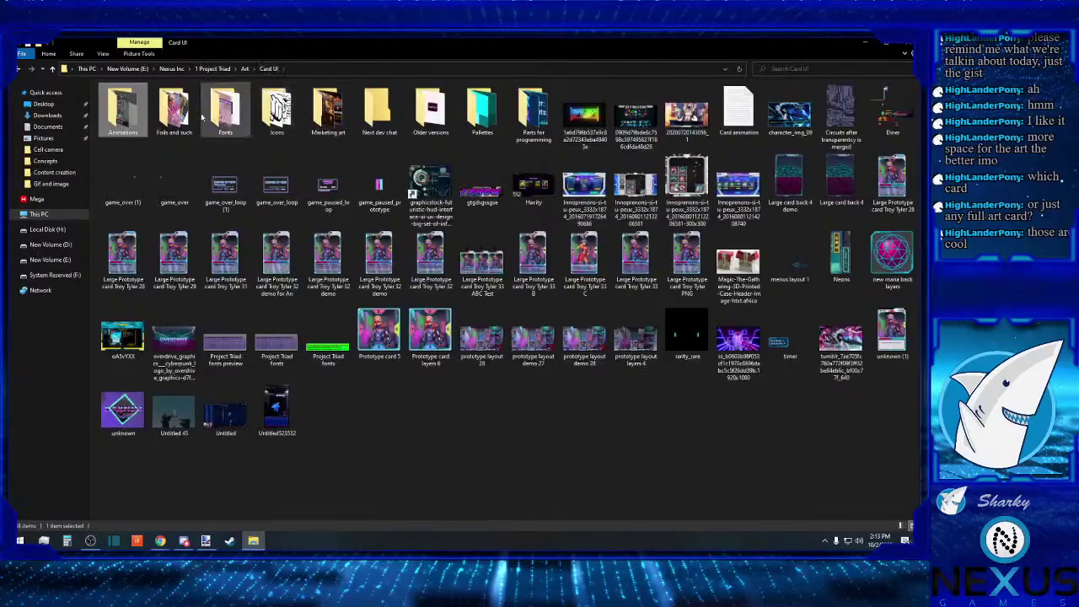
pyautogui.doubleClick(187, 116)
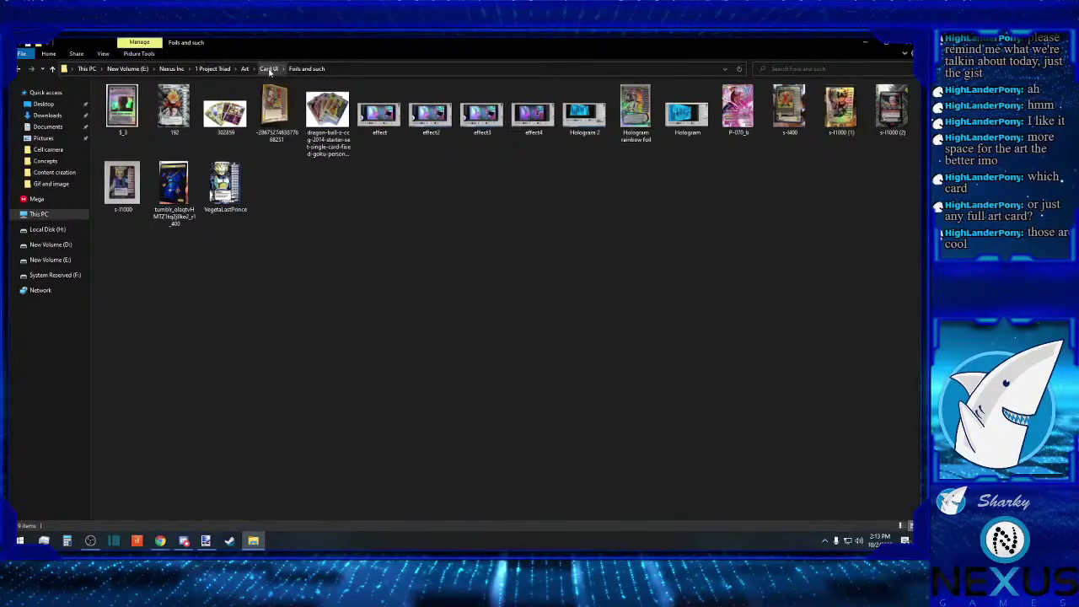
pyautogui.click(268, 69)
# Step: Look through the Fonts, Icons, Marketing art and Next dev chat folders in Card UI for the reference card
pyautogui.doubleClick(224, 110)
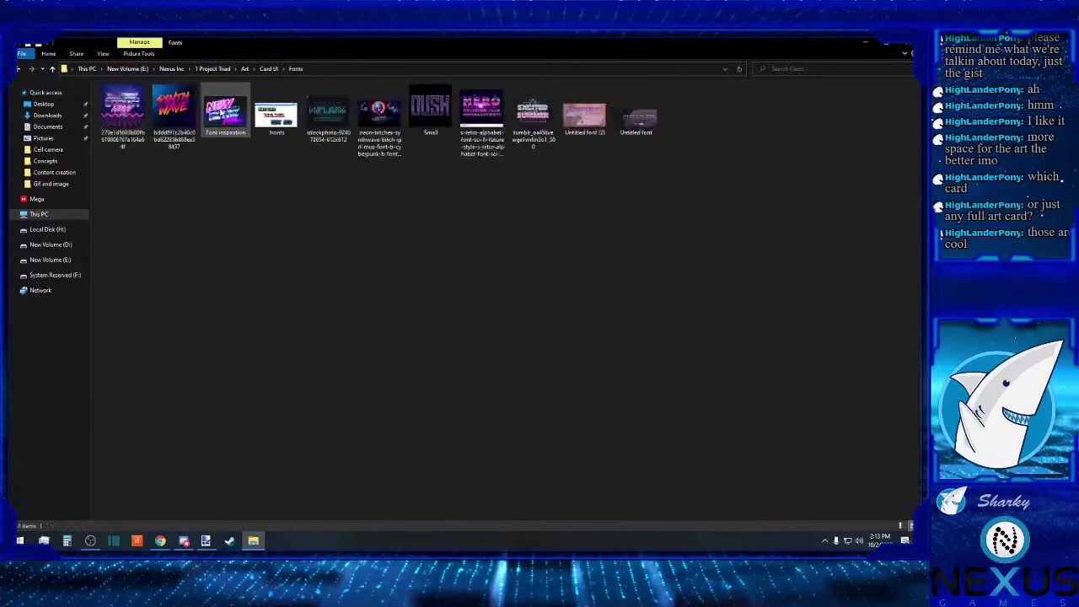
pyautogui.click(263, 70)
pyautogui.doubleClick(269, 115)
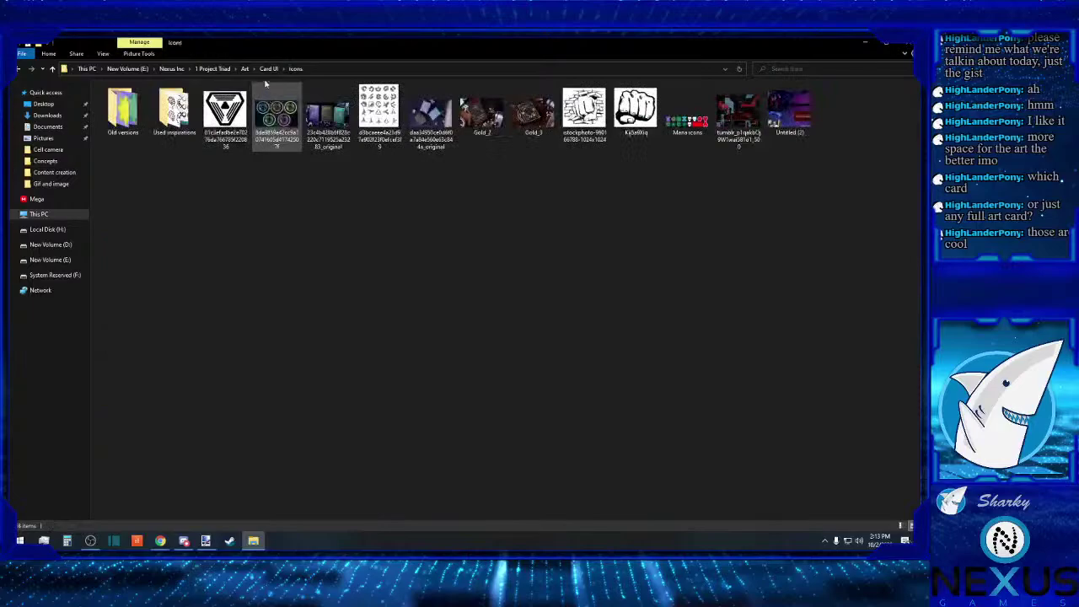
pyautogui.click(272, 68)
pyautogui.doubleClick(330, 108)
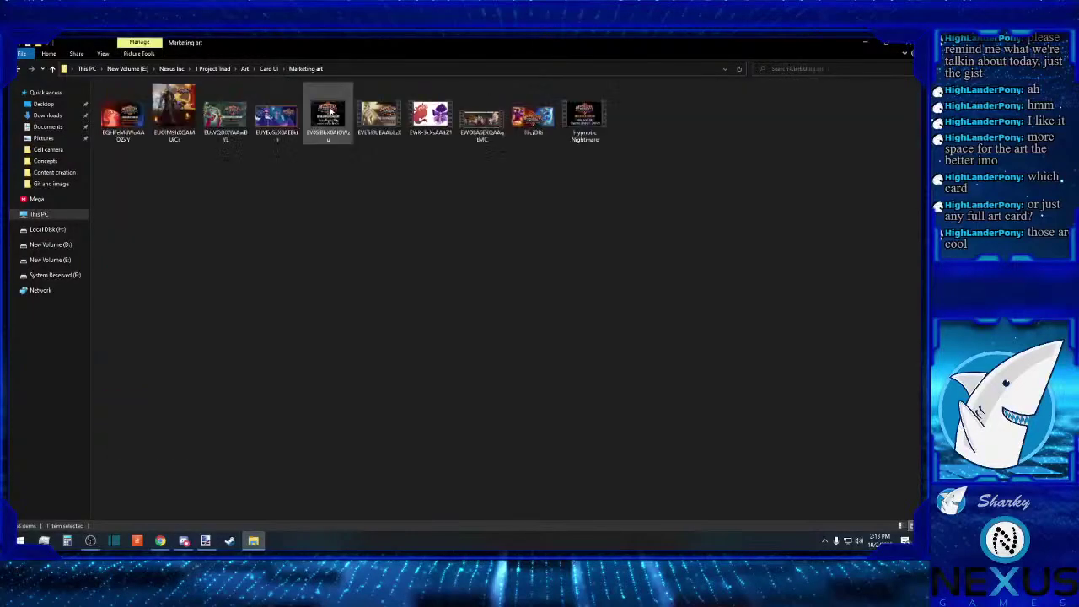
pyautogui.click(269, 70)
pyautogui.doubleClick(378, 111)
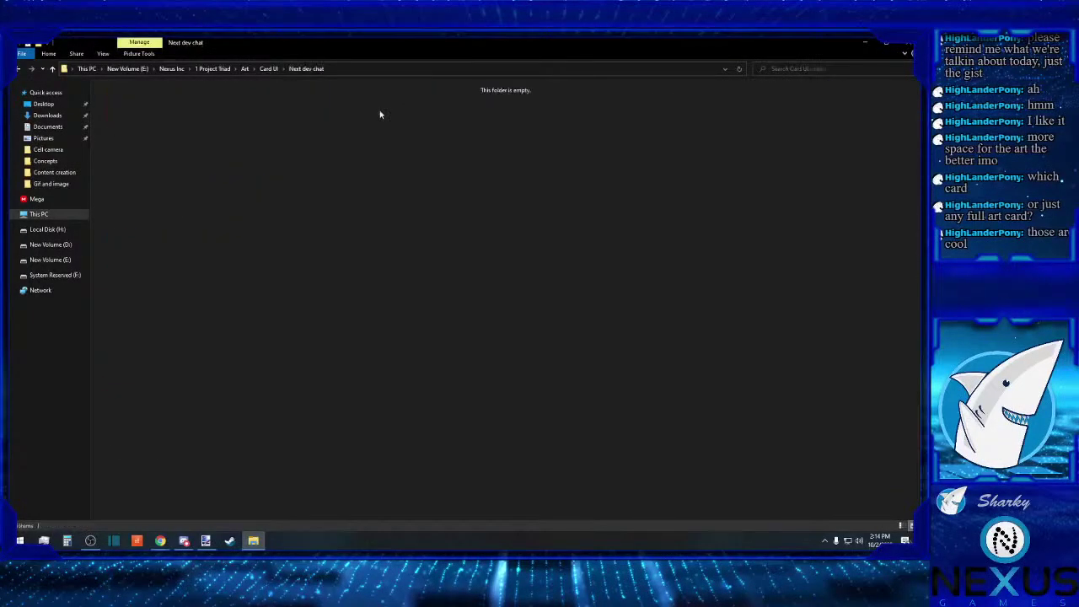
pyautogui.click(270, 68)
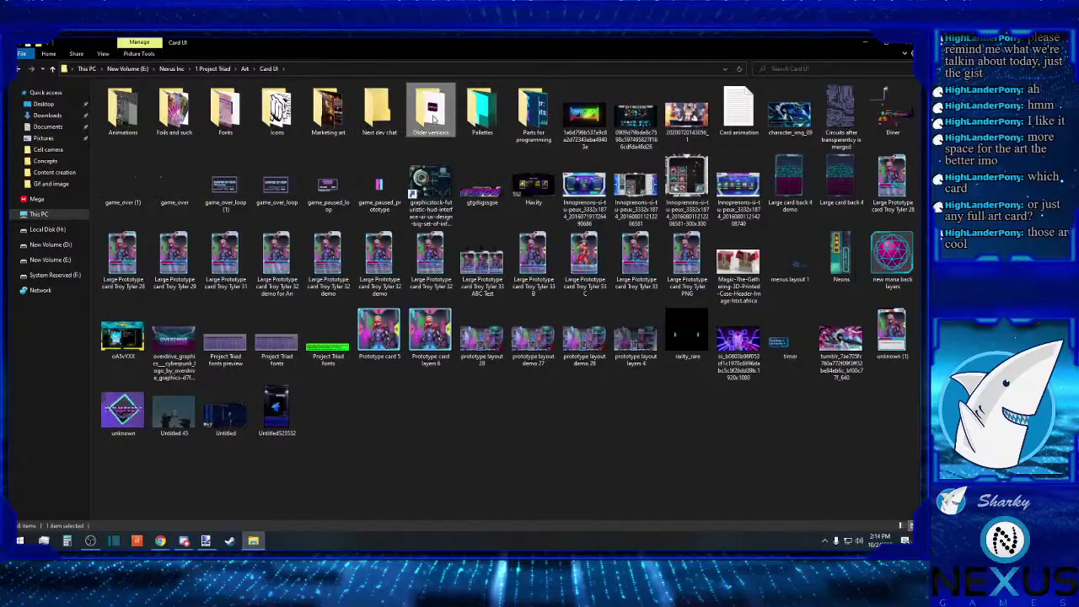
# Step: Look through the Older versions subfolders, including Downvoted, Meme art, Screenshots and Card backs, for the reference card
pyautogui.doubleClick(430, 110)
pyautogui.doubleClick(225, 110)
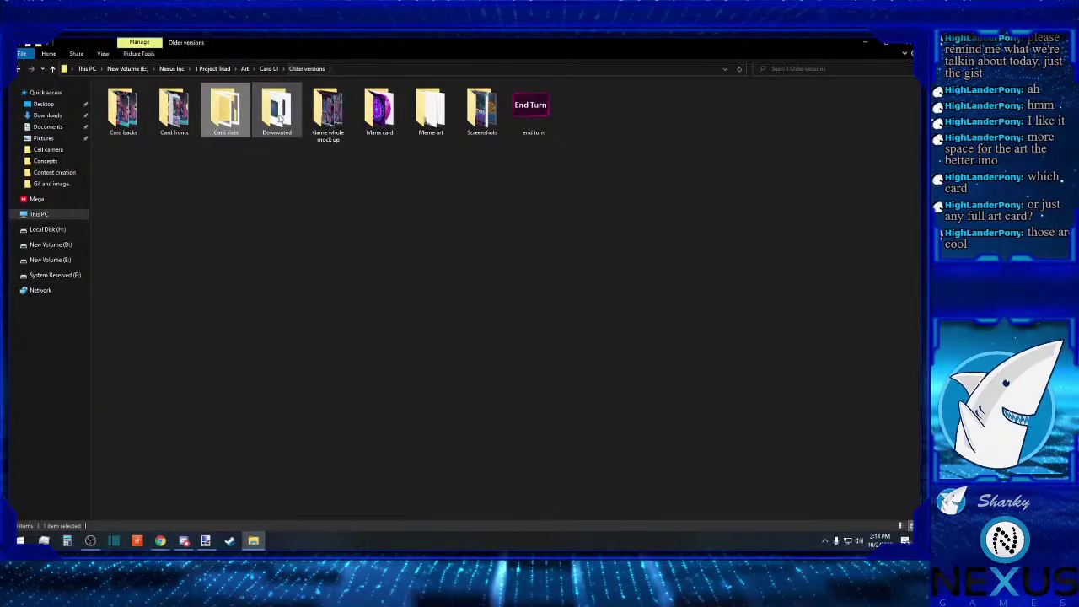
pyautogui.doubleClick(277, 109)
pyautogui.click(306, 69)
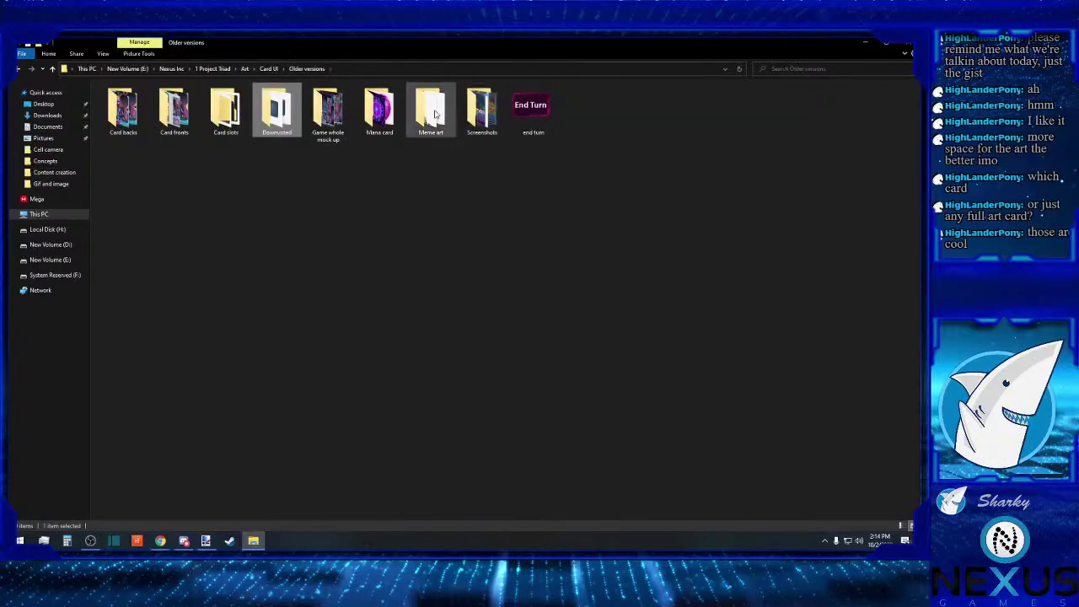
pyautogui.doubleClick(431, 111)
pyautogui.click(306, 69)
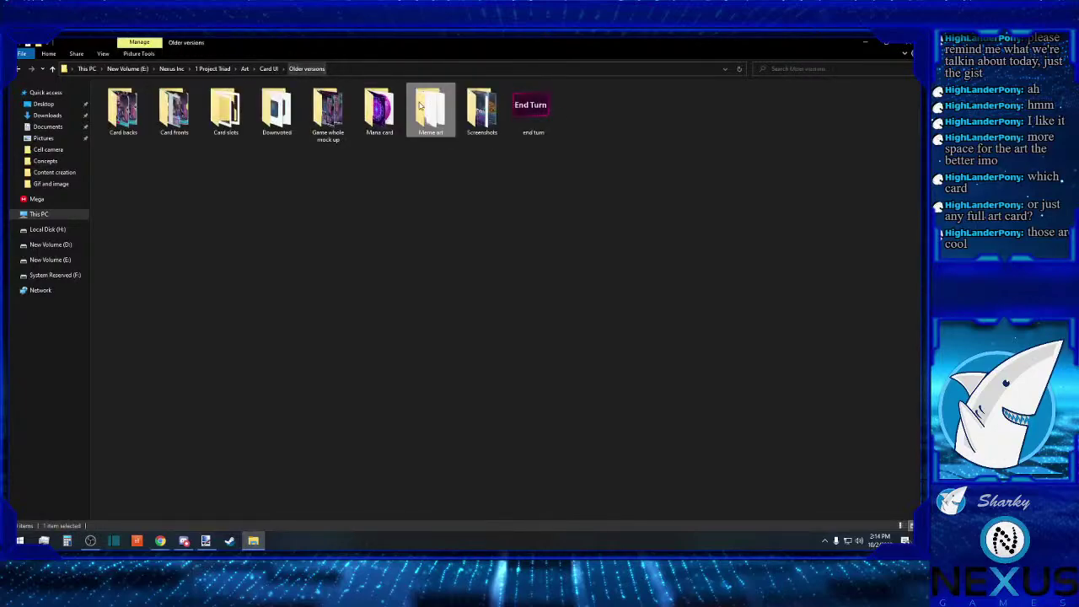
pyautogui.doubleClick(482, 109)
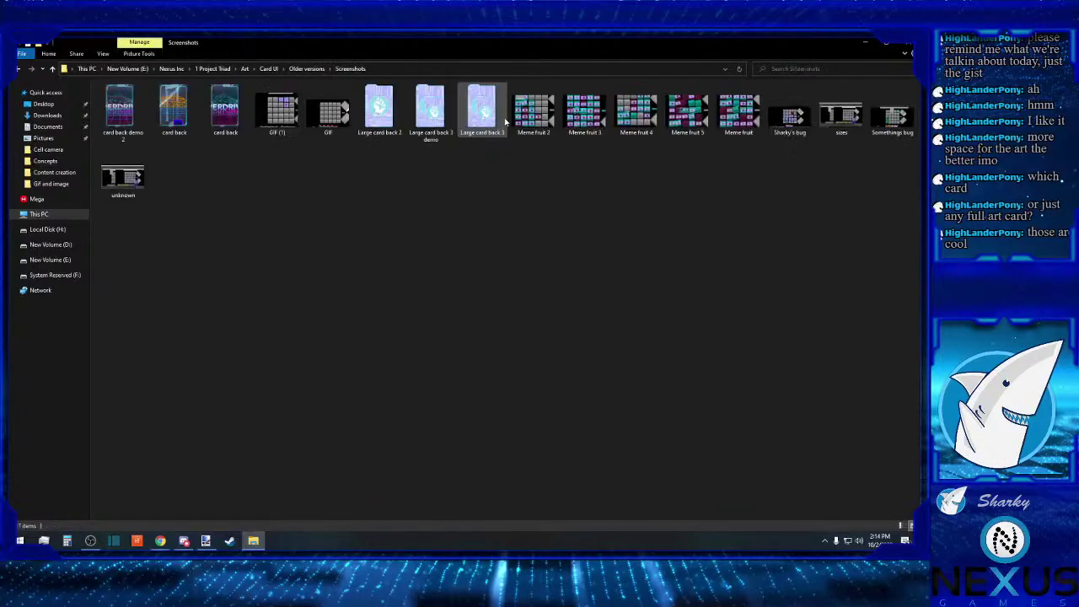
pyautogui.click(306, 69)
pyautogui.doubleClick(122, 109)
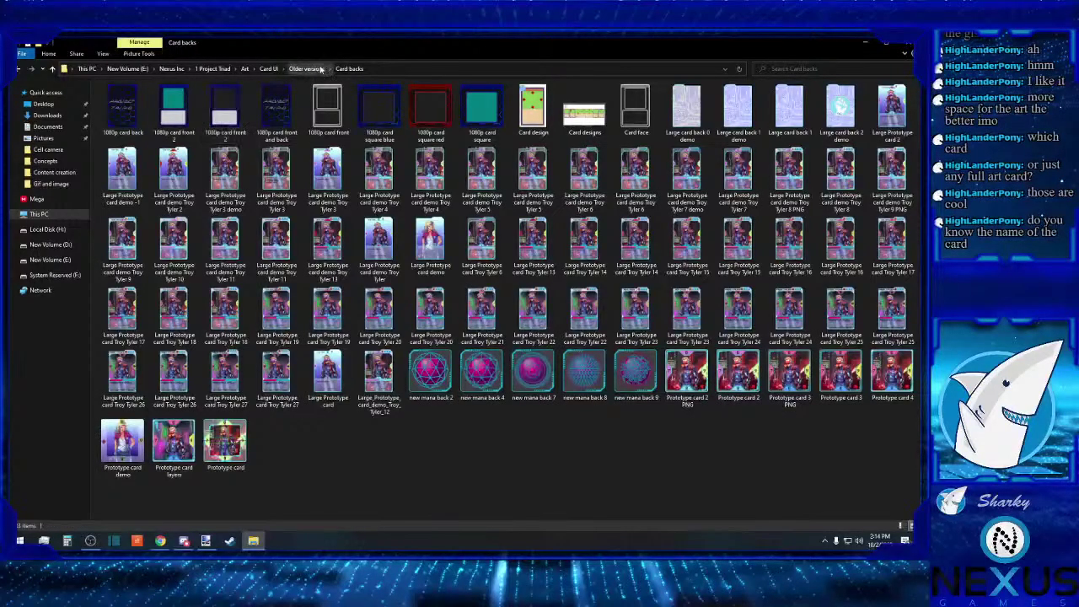
pyautogui.click(306, 68)
# Step: Check the Palettes and Parts for programming folders in Card UI for the reference card
pyautogui.click(268, 68)
pyautogui.click(481, 110)
pyautogui.doubleClick(482, 114)
pyautogui.click(267, 71)
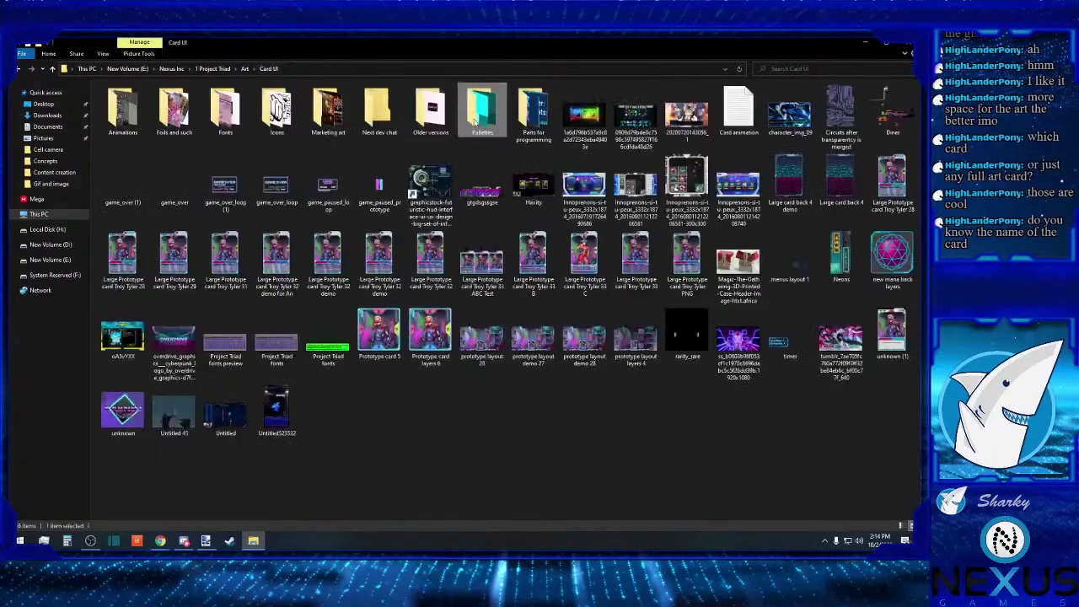
pyautogui.doubleClick(533, 108)
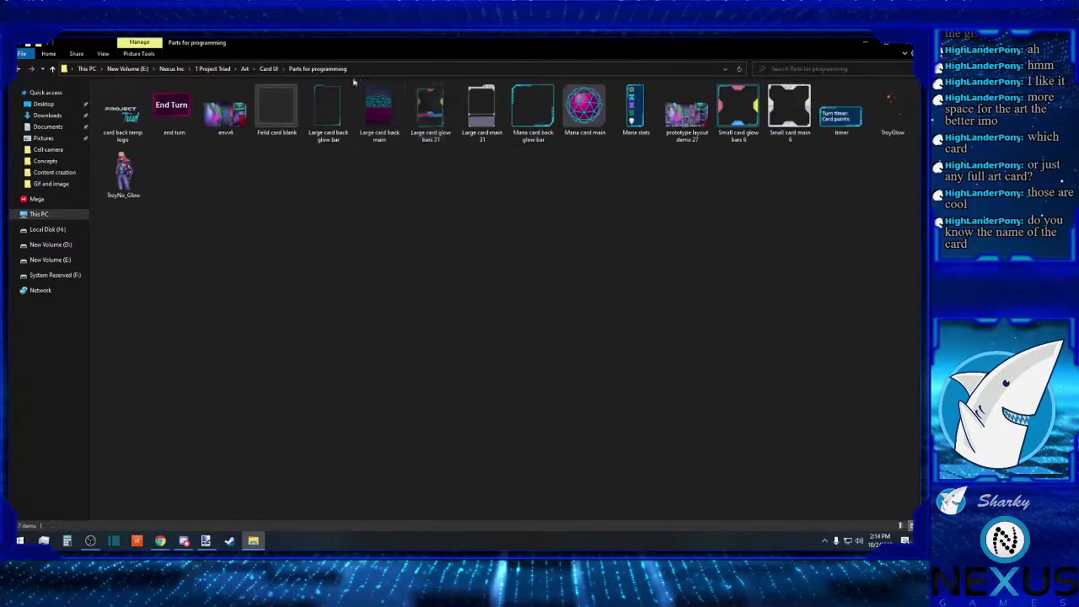
pyautogui.click(268, 68)
# Step: Check Card packs in the Art folder, view the full-art Nicol Bolas card image from Inspirations > Cards, and close it
pyautogui.click(244, 69)
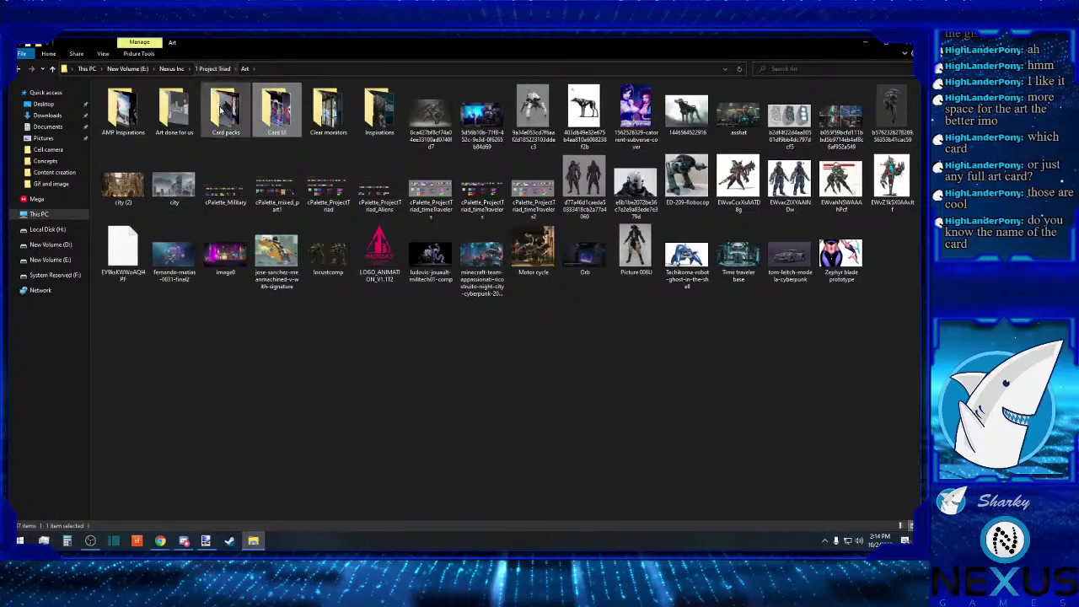
pyautogui.doubleClick(225, 110)
pyautogui.click(244, 69)
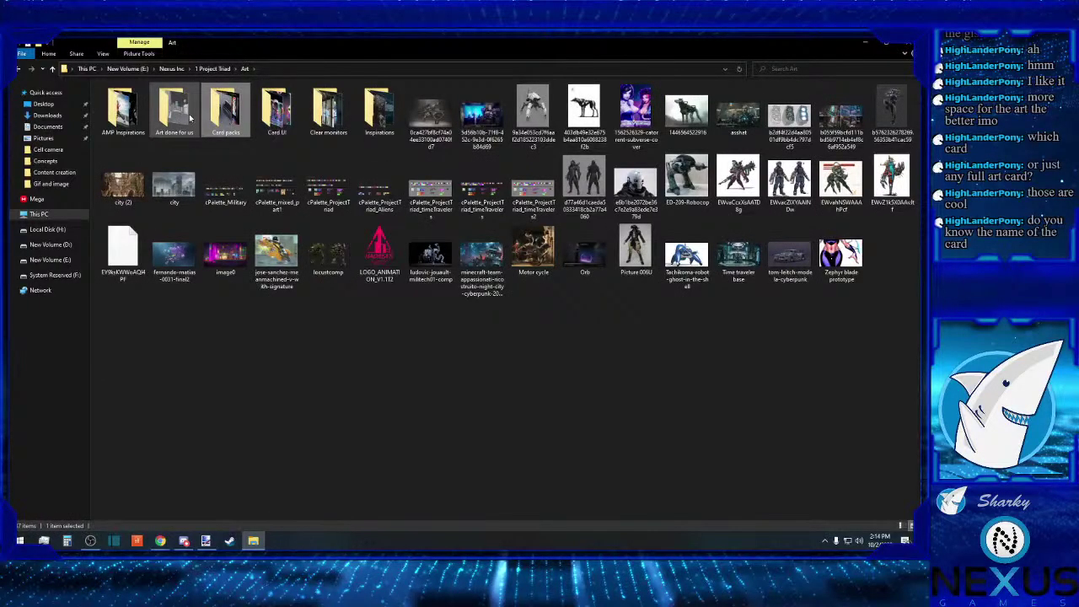
pyautogui.doubleClick(368, 111)
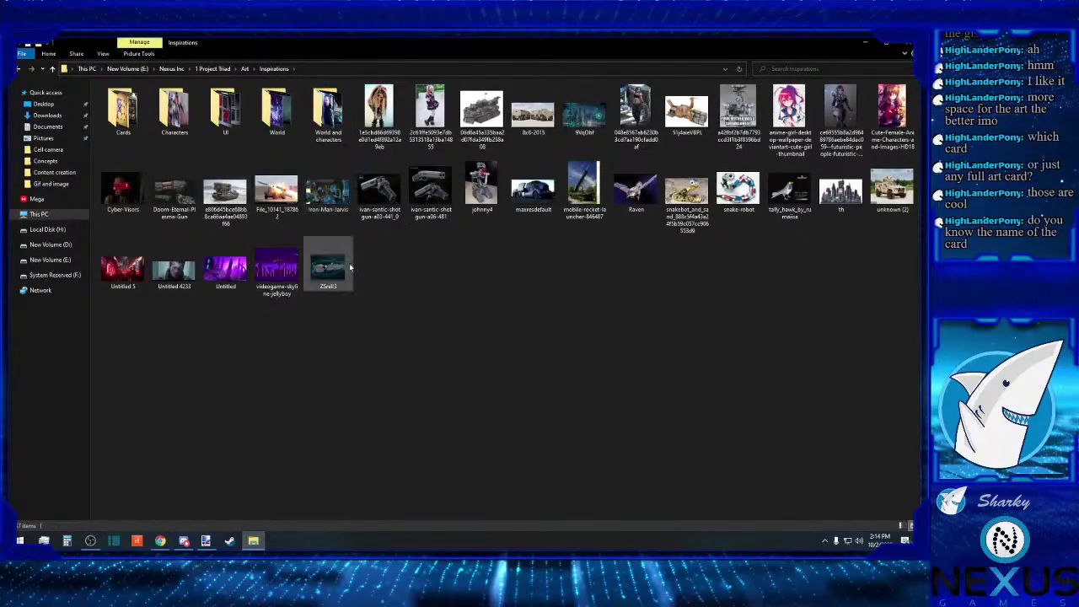
pyautogui.doubleClick(128, 115)
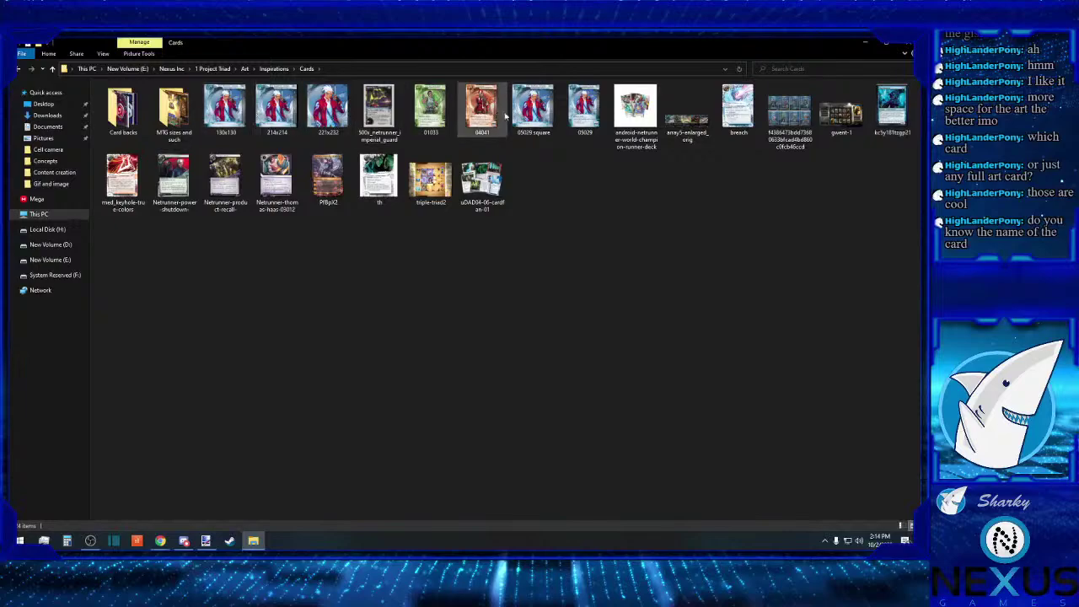
pyautogui.doubleClick(334, 179)
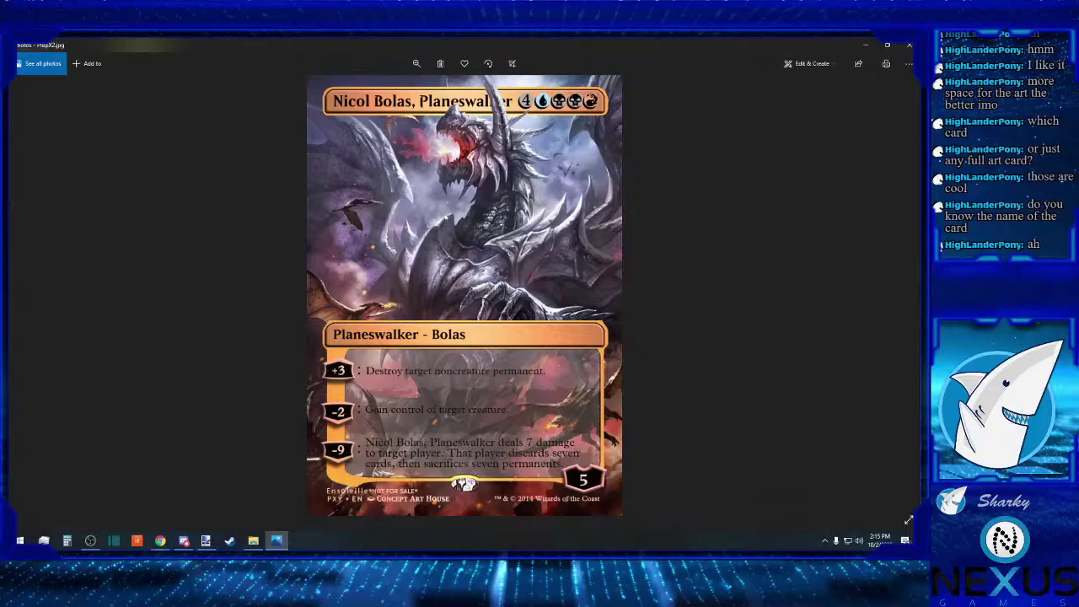
pyautogui.click(909, 44)
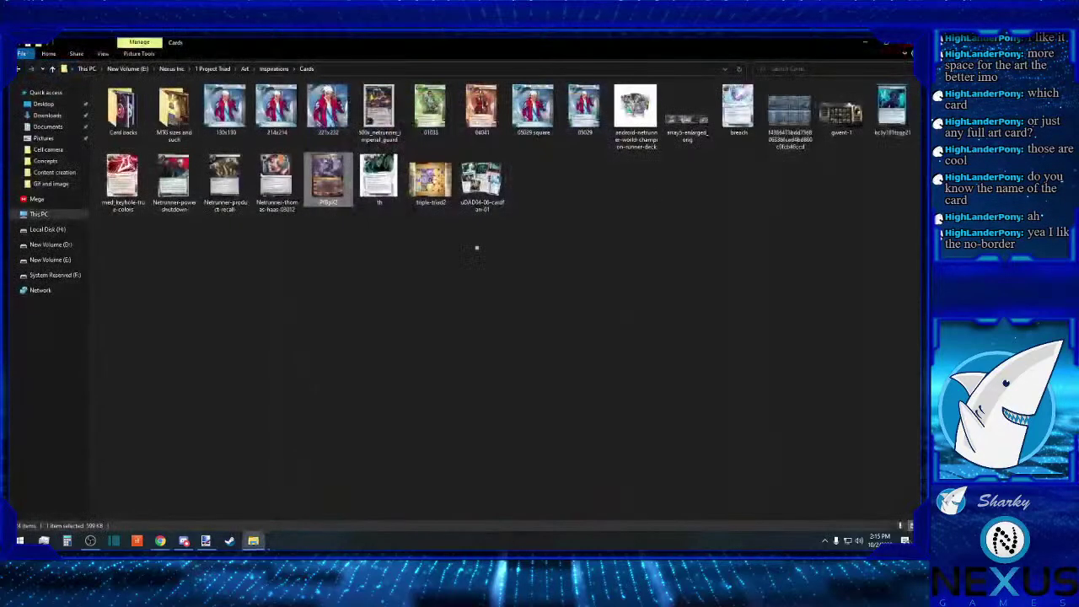
# Step: View the Large Prototype card demo image from Card UI > Older versions > Card backs and close it
pyautogui.click(274, 68)
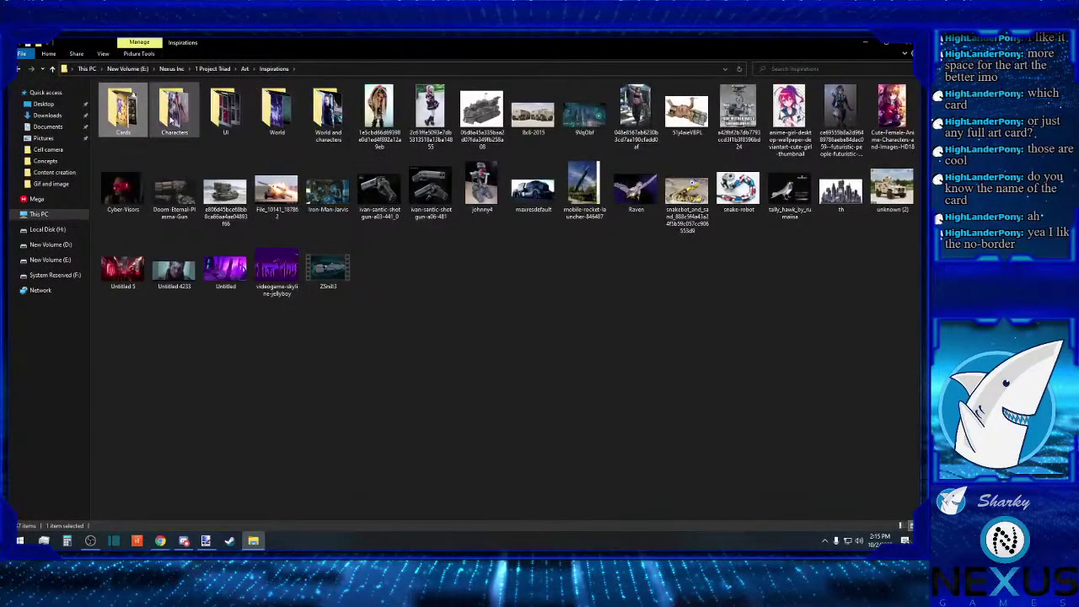
pyautogui.click(245, 69)
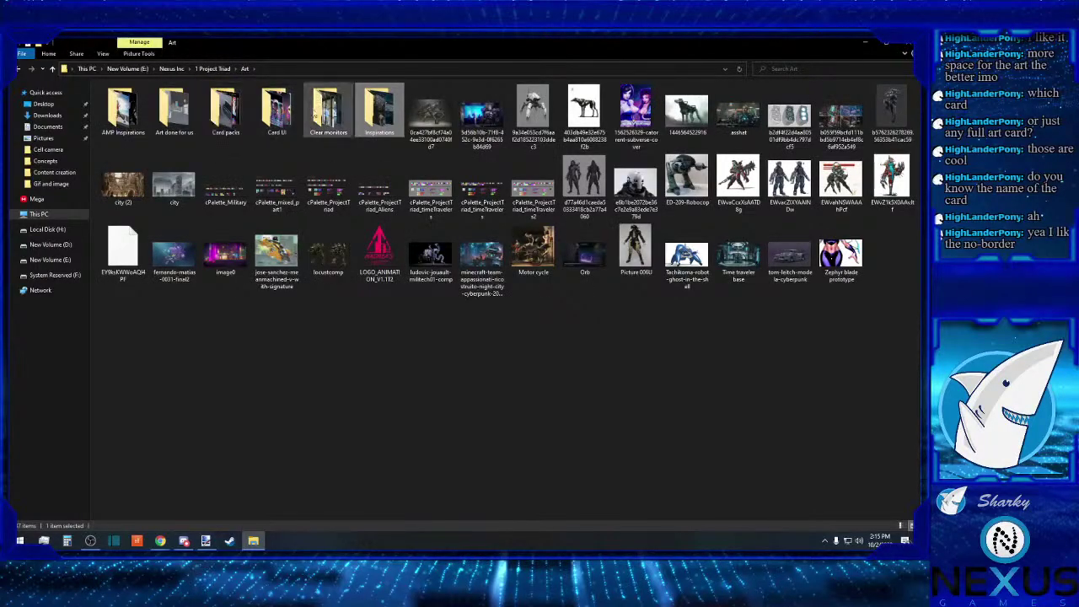
pyautogui.doubleClick(276, 110)
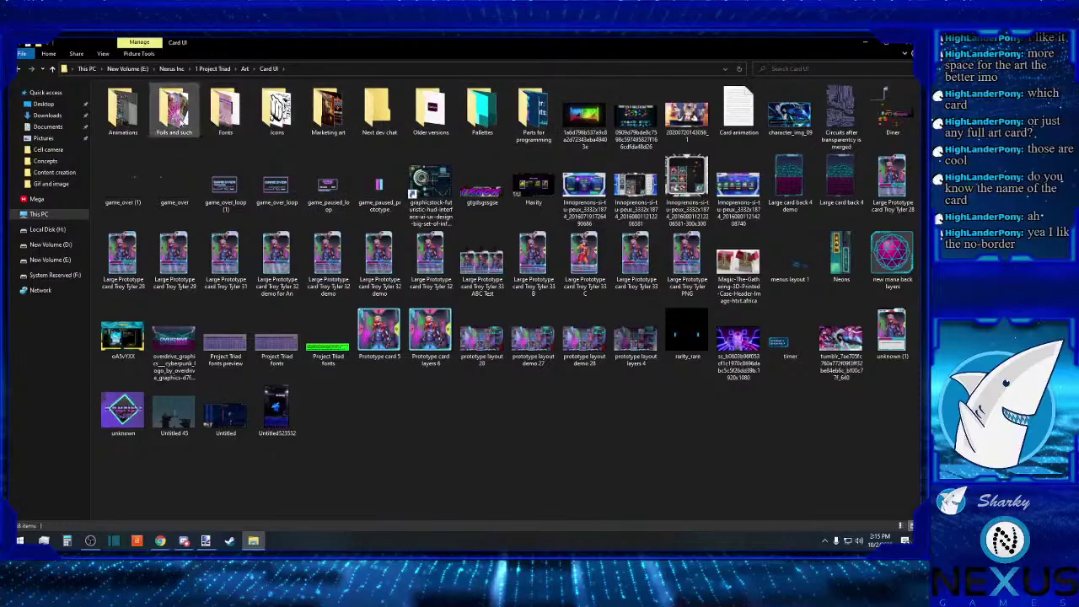
pyautogui.doubleClick(428, 122)
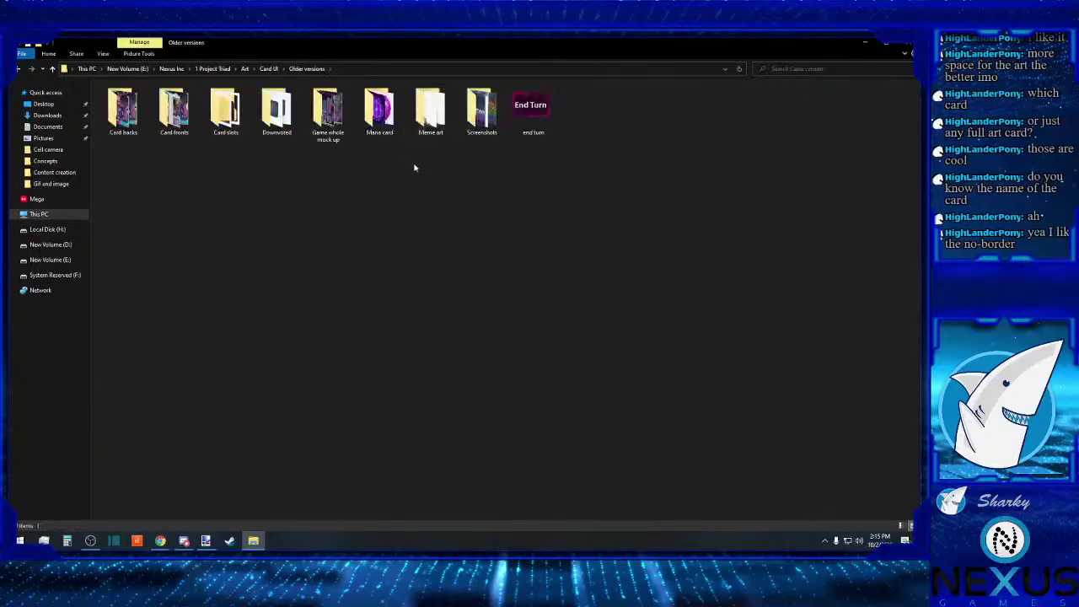
pyautogui.doubleClick(123, 111)
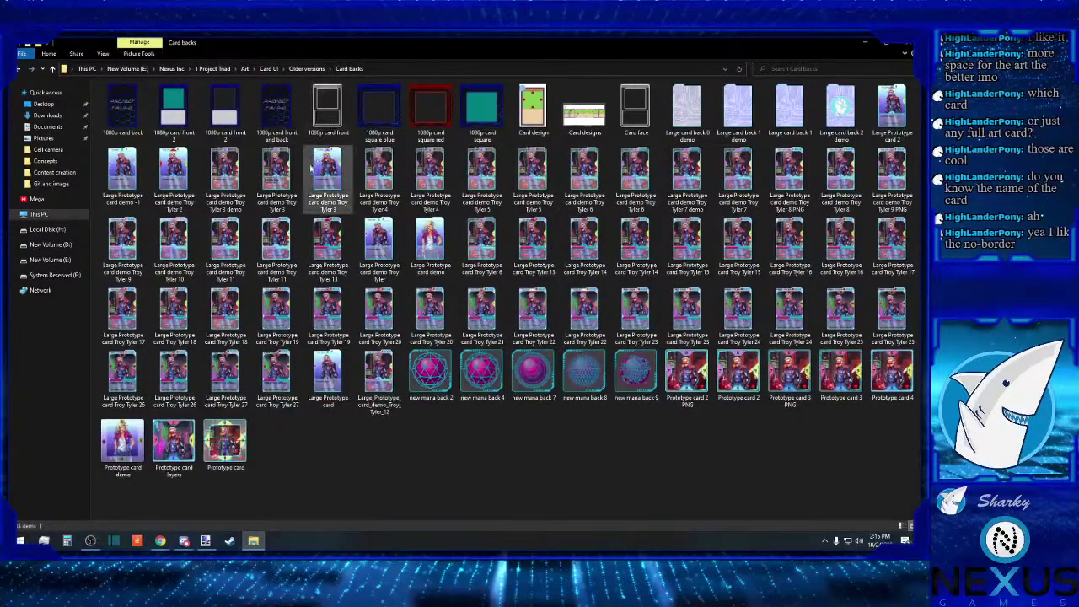
pyautogui.doubleClick(380, 240)
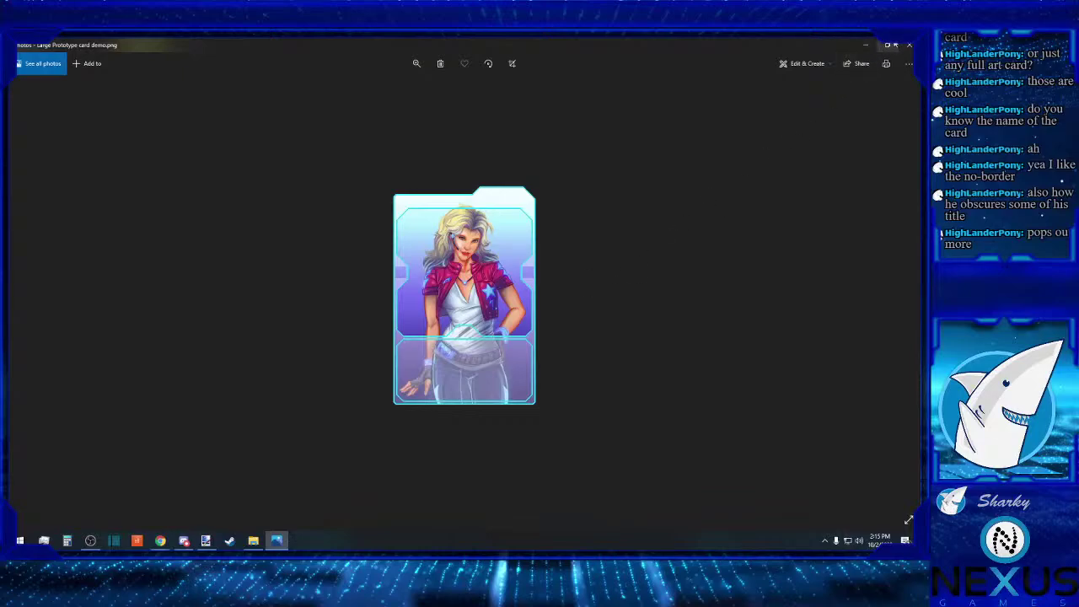
pyautogui.click(907, 49)
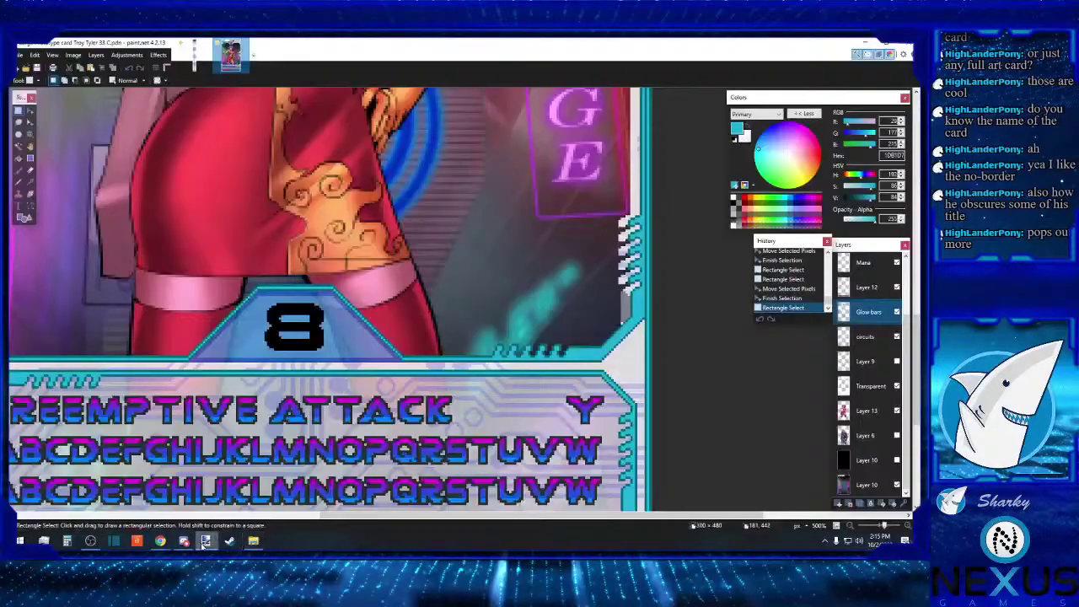
# Step: Return to paint.net and shift an approximately 41 × 278 px selection of the card's right glow bar outward by 1 px
pyautogui.click(206, 540)
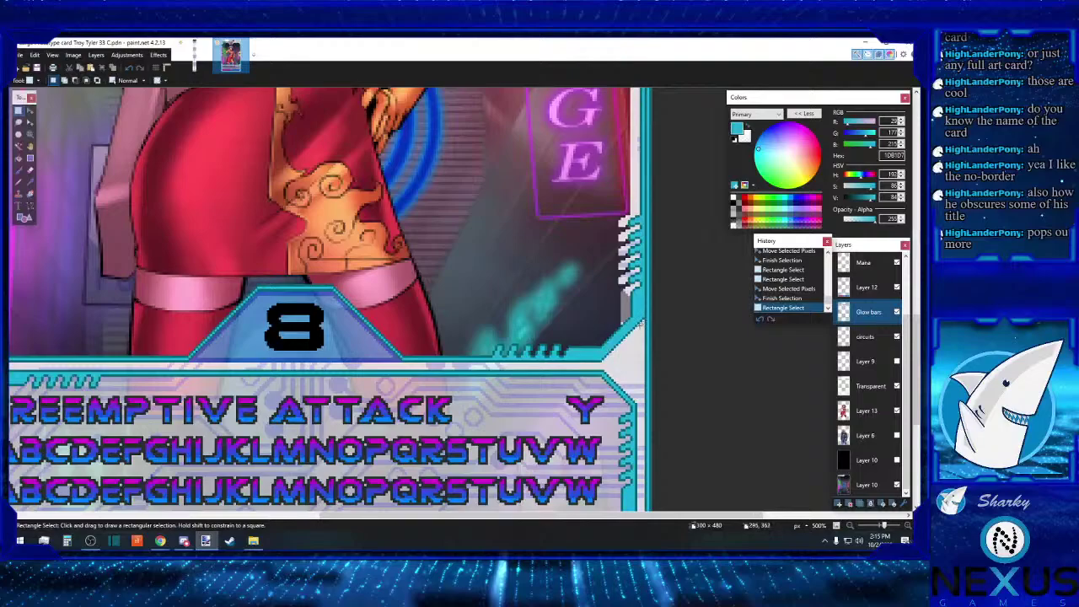
pyautogui.scroll(5, 634, 331)
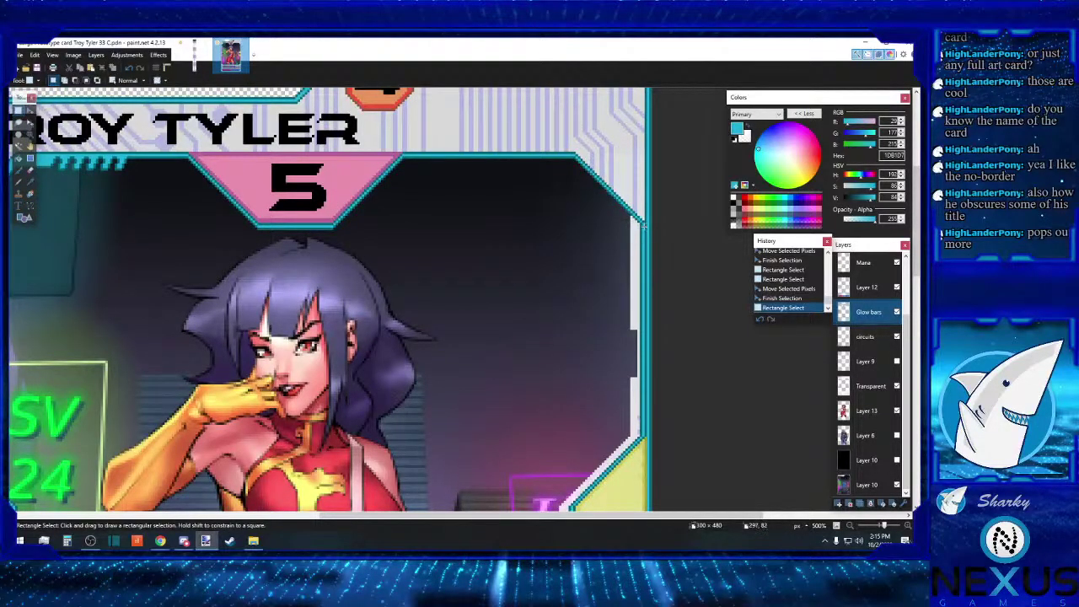
pyautogui.moveTo(646, 224); pyautogui.dragTo(550, 316)
pyautogui.scroll(-5, 563, 358)
pyautogui.scroll(-4, 563, 358)
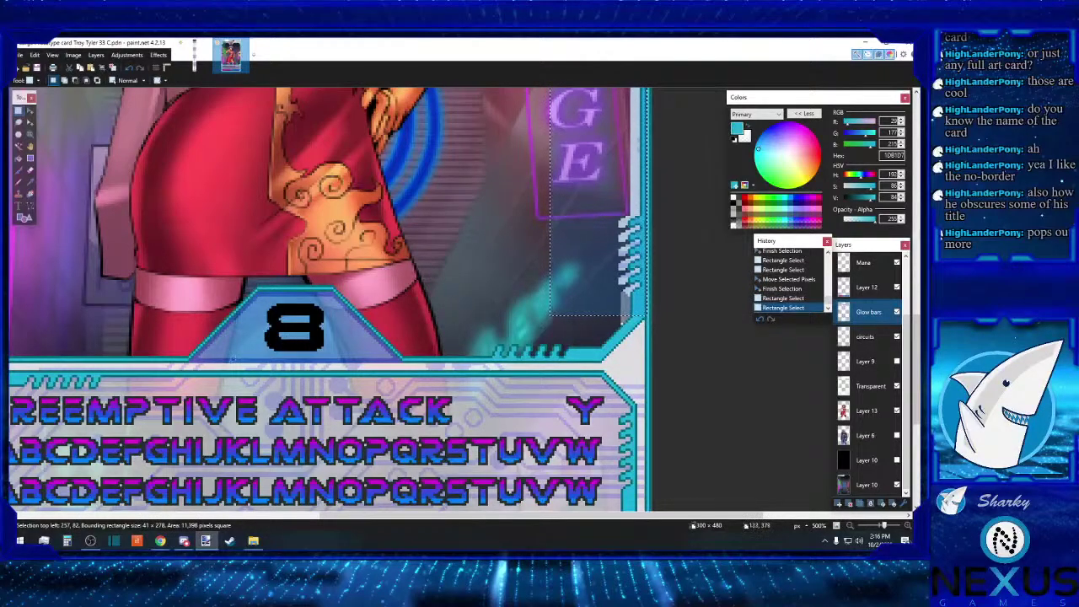
pyautogui.click(30, 112)
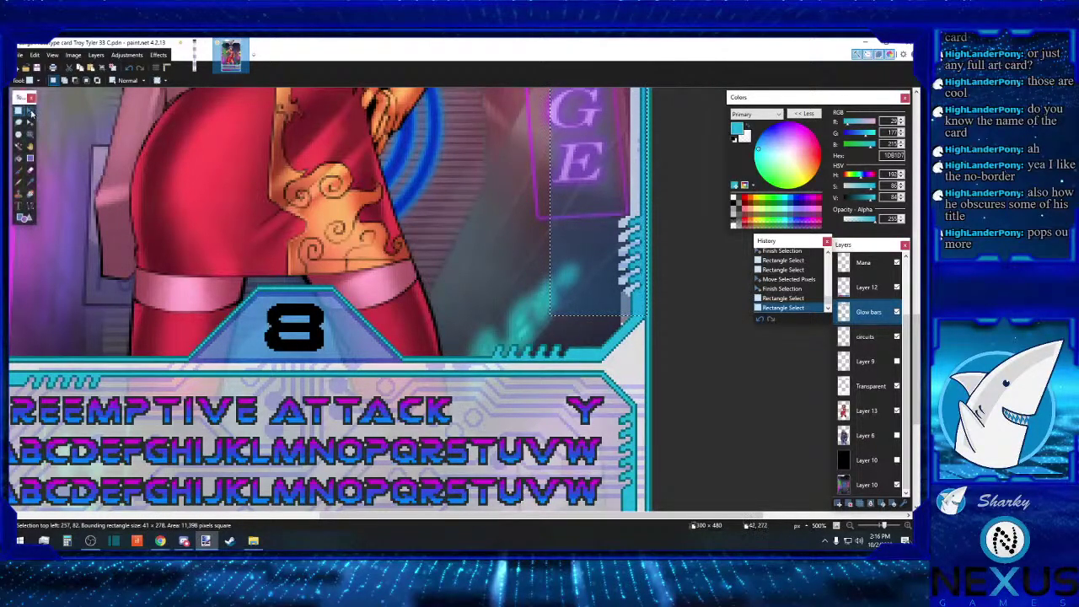
pyautogui.click(652, 336)
pyautogui.press('s')
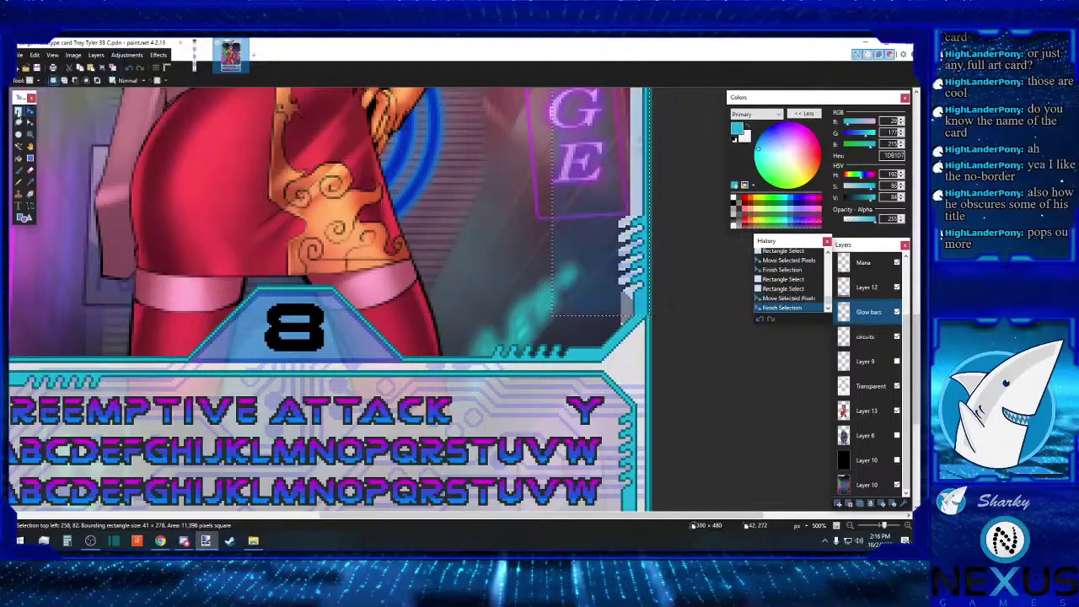
# Step: Reselect the card's right glow bar with a rectangle about 35 × 275 px and shift it further outward
pyautogui.click(646, 310)
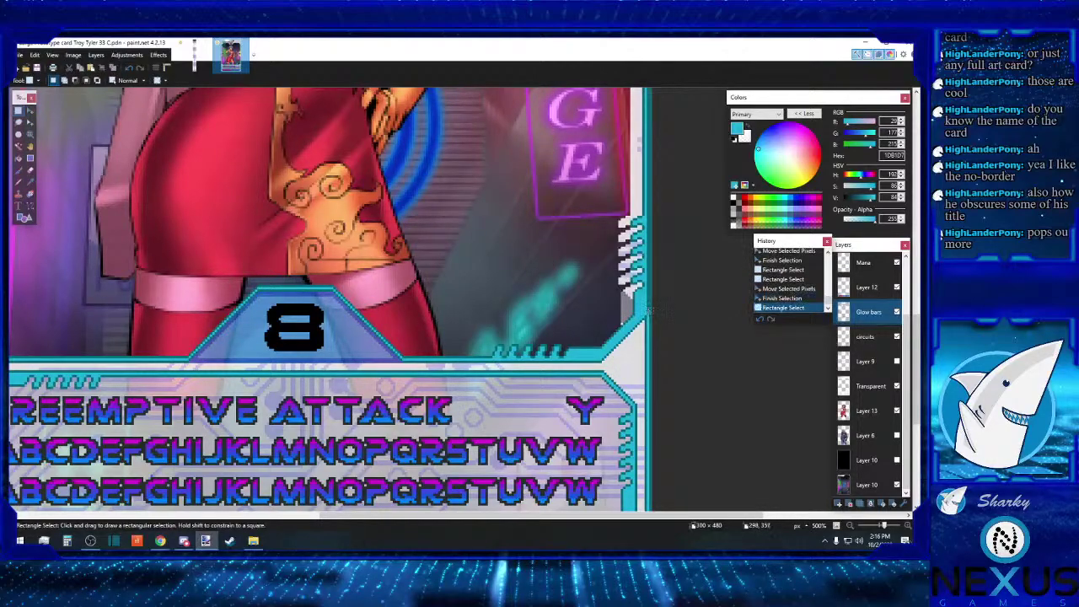
pyautogui.moveTo(648, 310); pyautogui.dragTo(565, 169)
pyautogui.scroll(3, 583, 200)
pyautogui.scroll(2, 581, 194)
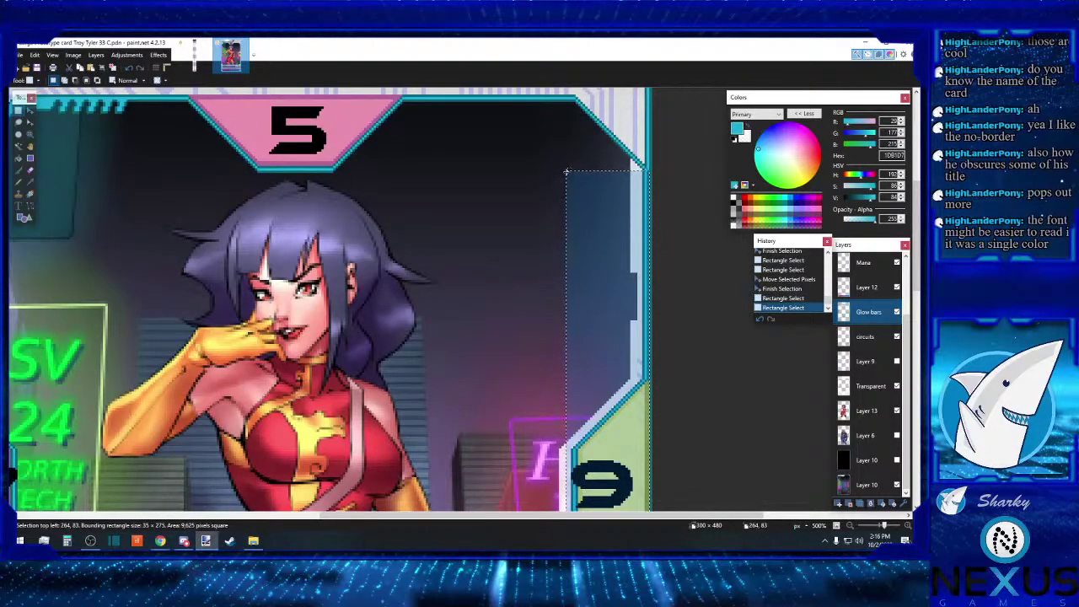
pyautogui.click(31, 115)
pyautogui.click(19, 110)
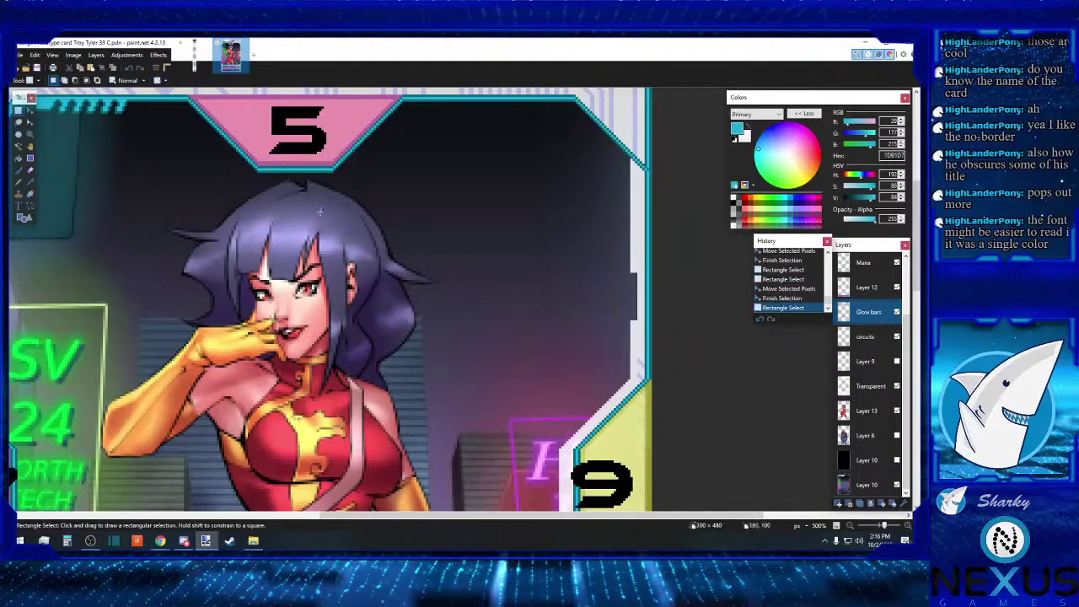
# Step: Pencil in the missing glow bar pixels where the moved right bar meets the upper and lower corners of the frame
pyautogui.click(30, 181)
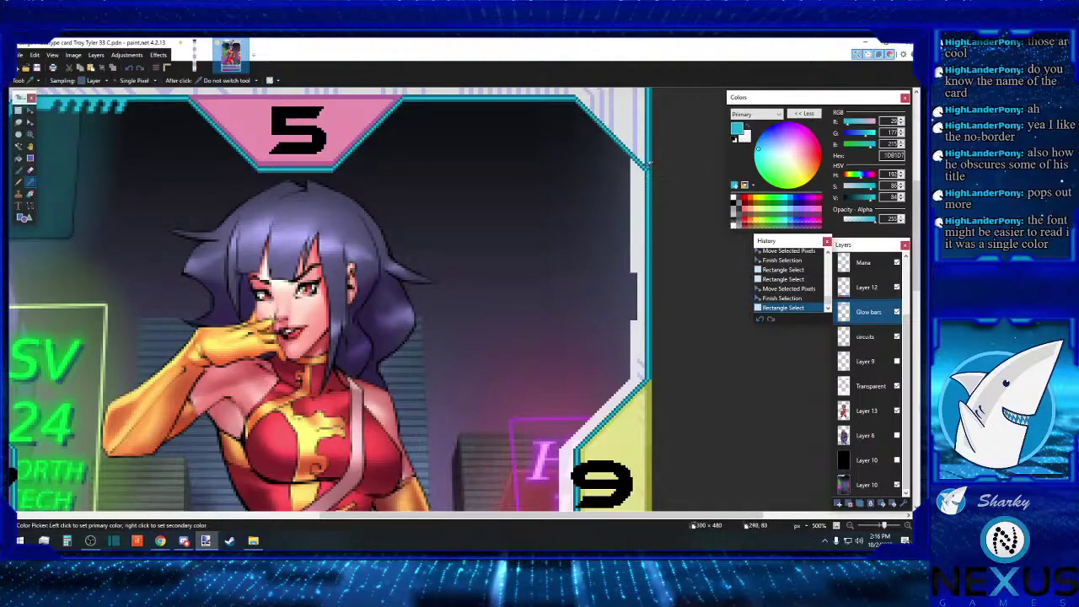
pyautogui.click(18, 181)
pyautogui.click(650, 166)
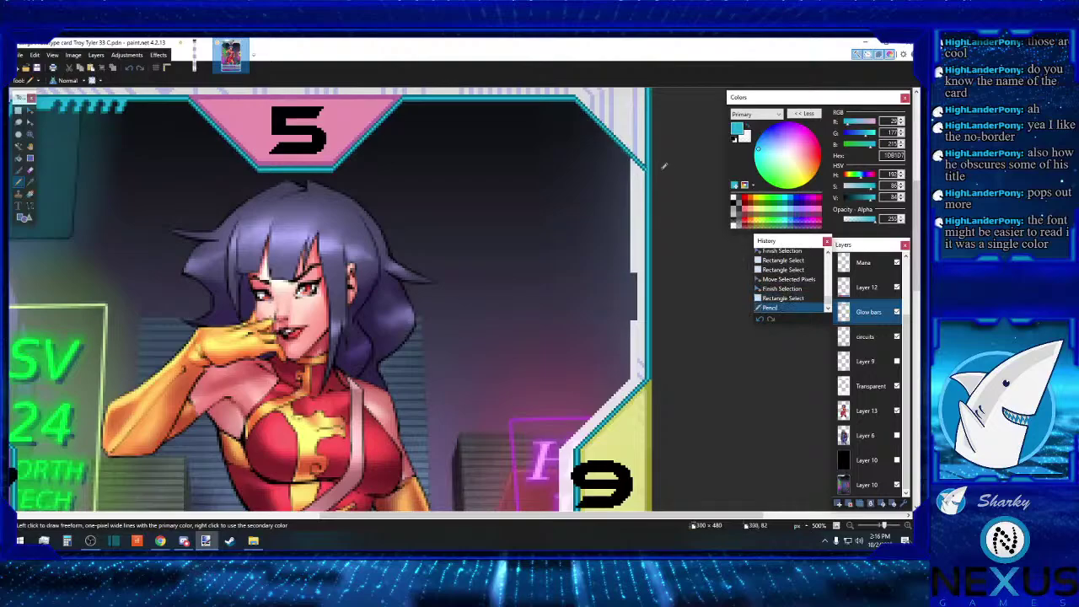
pyautogui.scroll(-10, 666, 246)
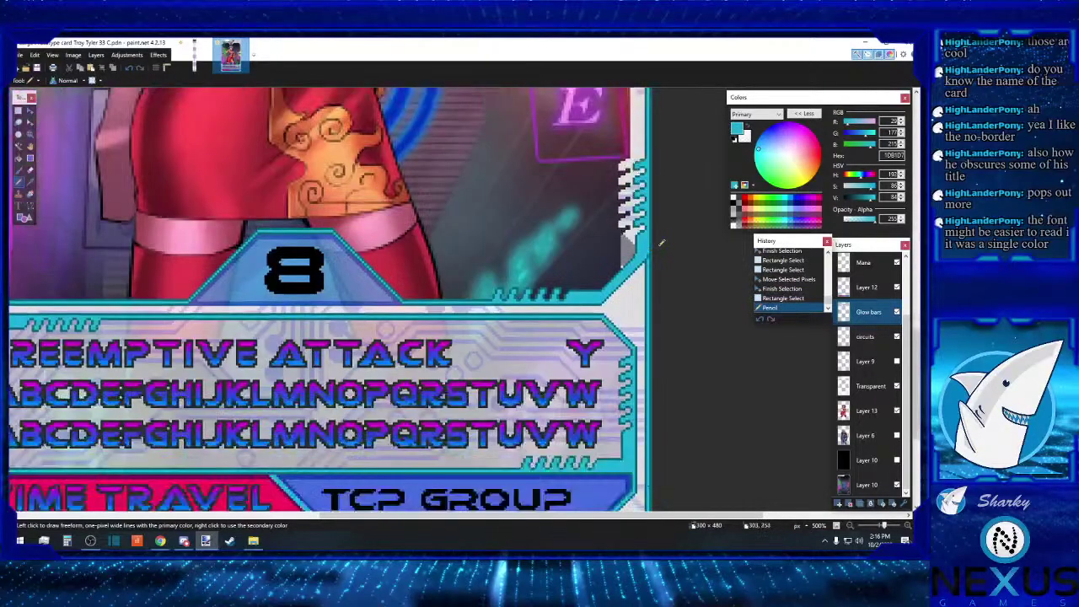
pyautogui.click(650, 252)
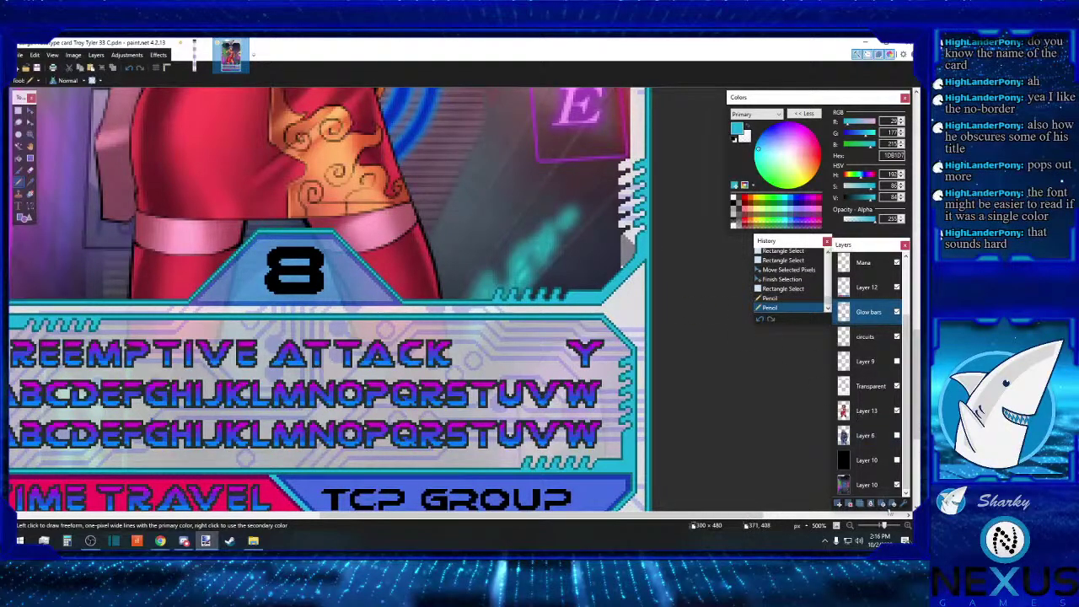
# Step: Sample the dark teal 046877 from the bar outline and pencil it onto the inner edge of the lower-right corner
pyautogui.click(908, 526)
pyautogui.click(907, 526)
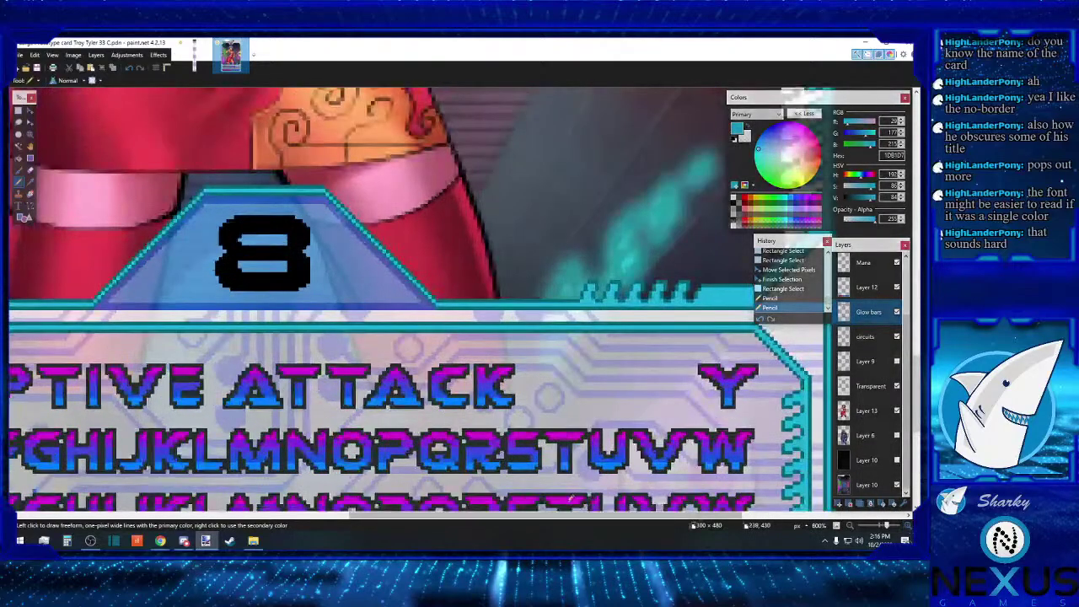
pyautogui.moveTo(533, 520); pyautogui.dragTo(607, 520)
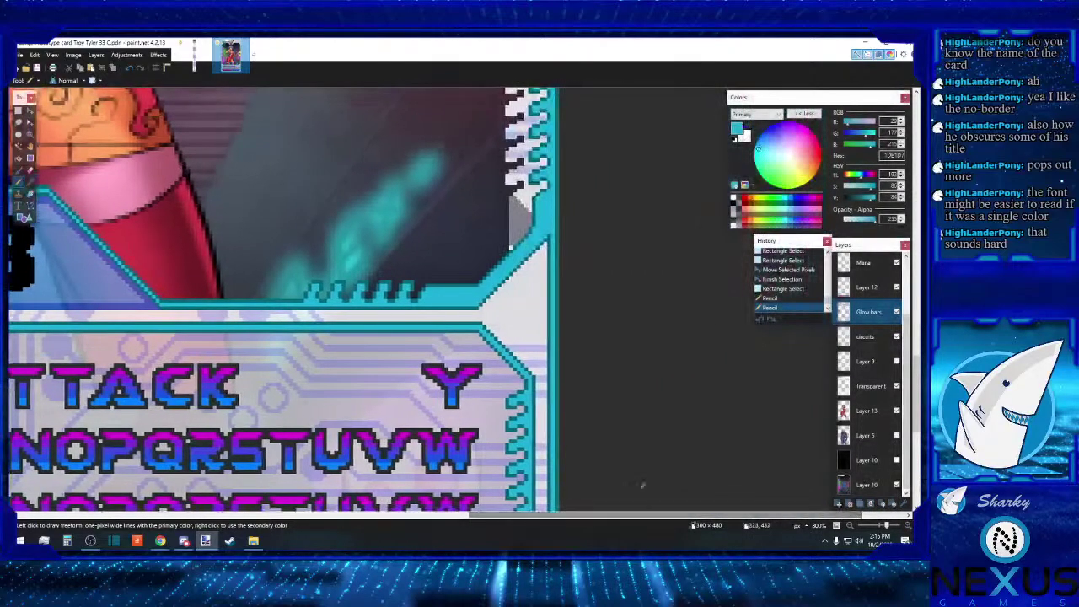
pyautogui.scroll(1, 631, 421)
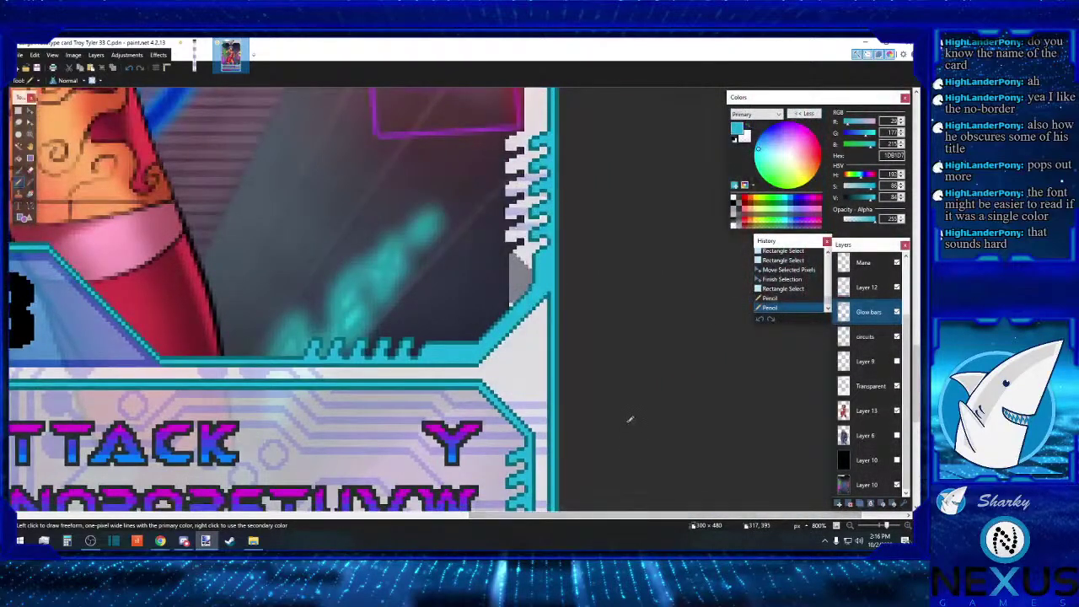
pyautogui.click(31, 181)
pyautogui.click(534, 270)
pyautogui.click(18, 181)
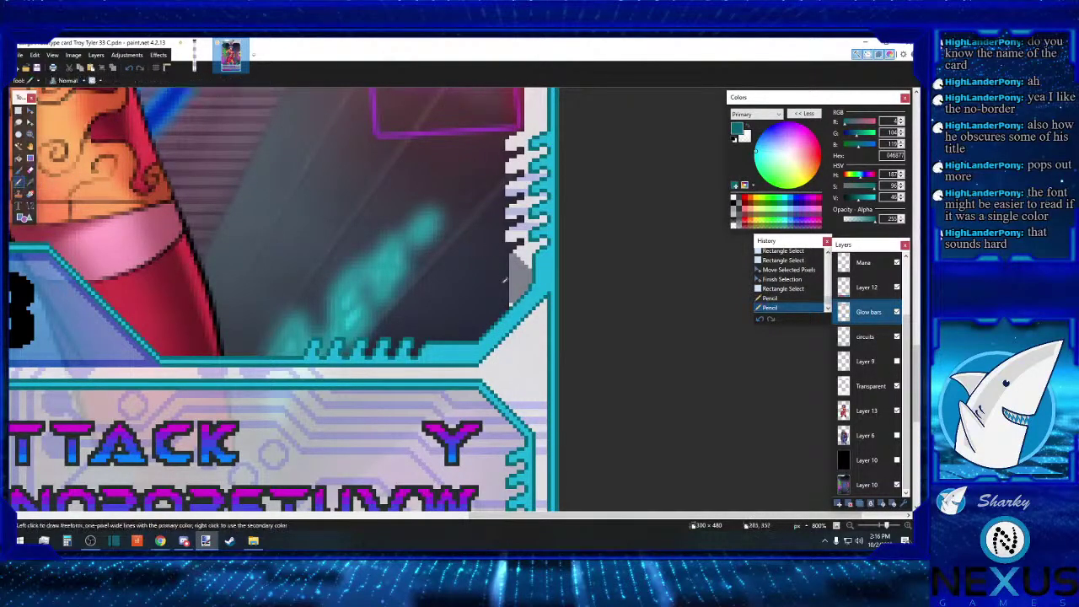
pyautogui.click(536, 281)
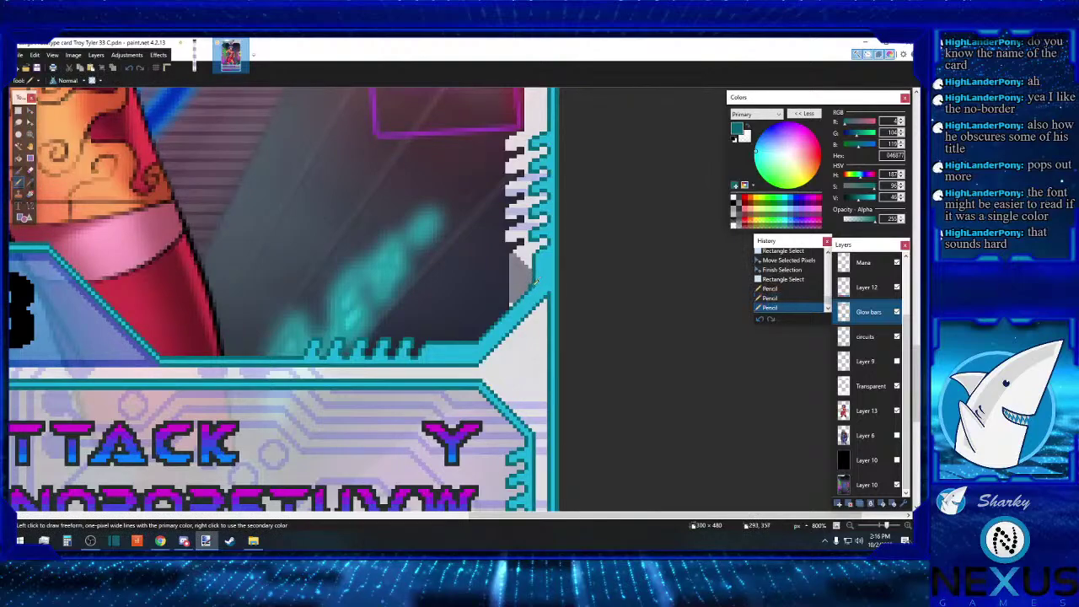
# Step: Erase the leftover pixels in a small rectangle beside the glow bar's lower-right inner edge
pyautogui.click(19, 111)
pyautogui.moveTo(518, 277); pyautogui.dragTo(537, 292)
pyautogui.press('Delete')
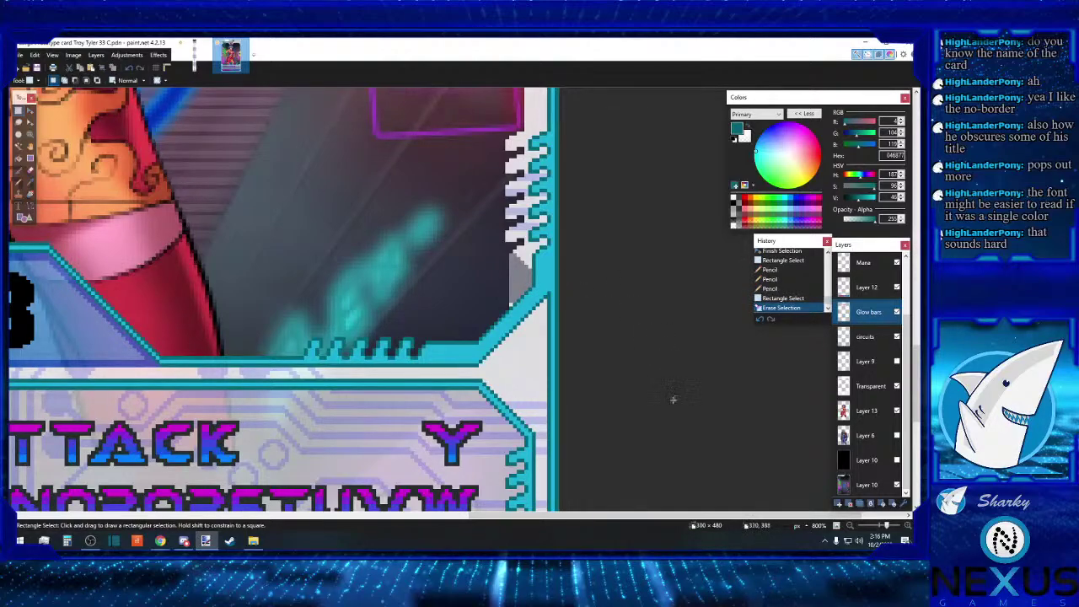
# Step: Magic Wand the empty art window on the Glow bars layer and erase that area from the Transparent layer
pyautogui.click(850, 526)
pyautogui.click(849, 526)
pyautogui.click(850, 526)
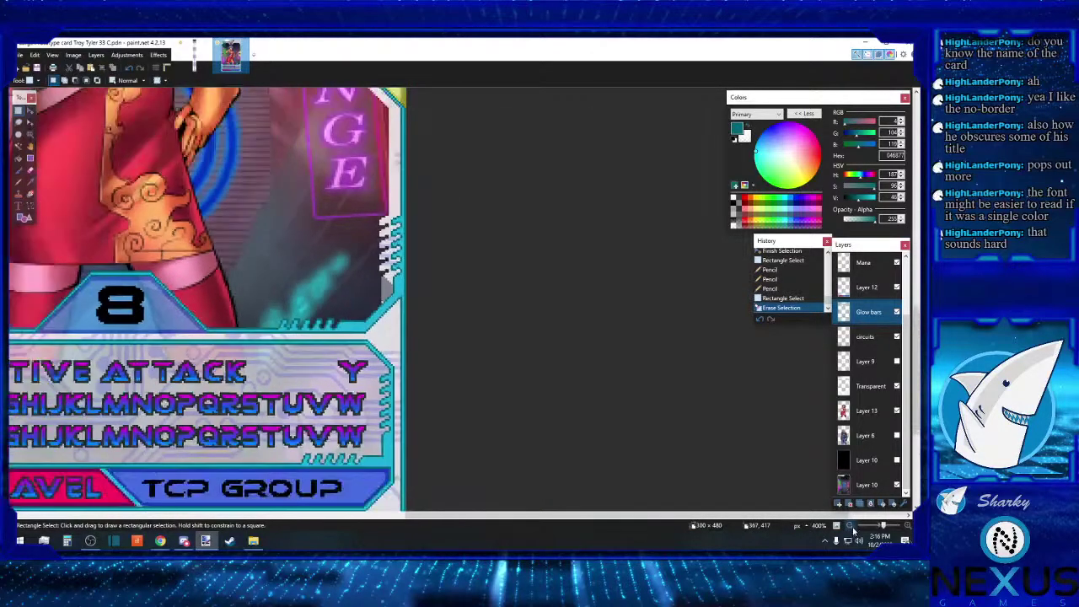
pyautogui.click(853, 528)
pyautogui.moveTo(666, 516); pyautogui.dragTo(553, 501)
pyautogui.scroll(5, 552, 502)
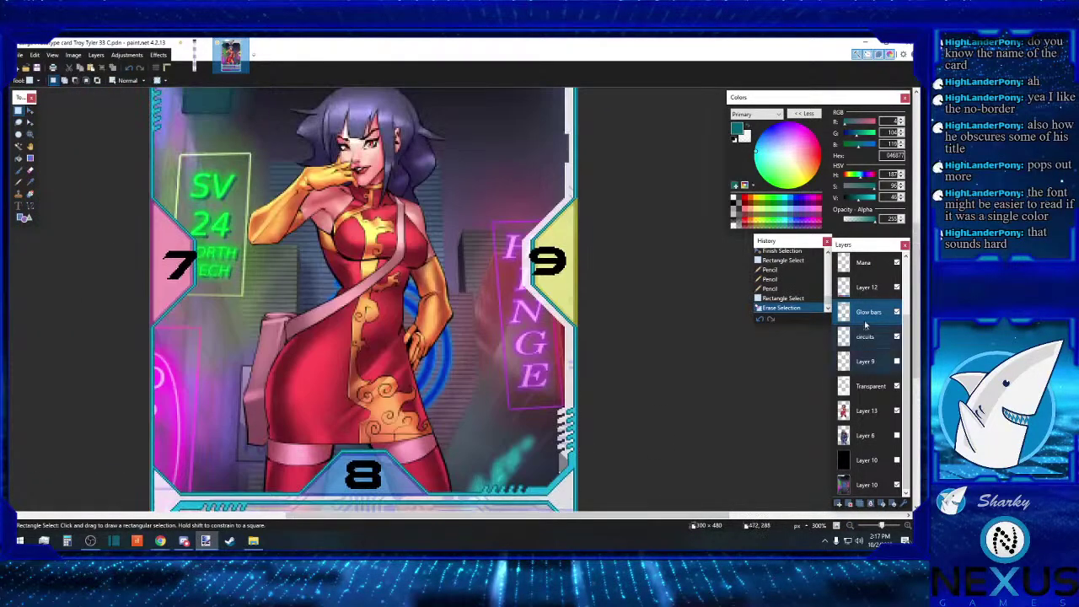
pyautogui.click(864, 265)
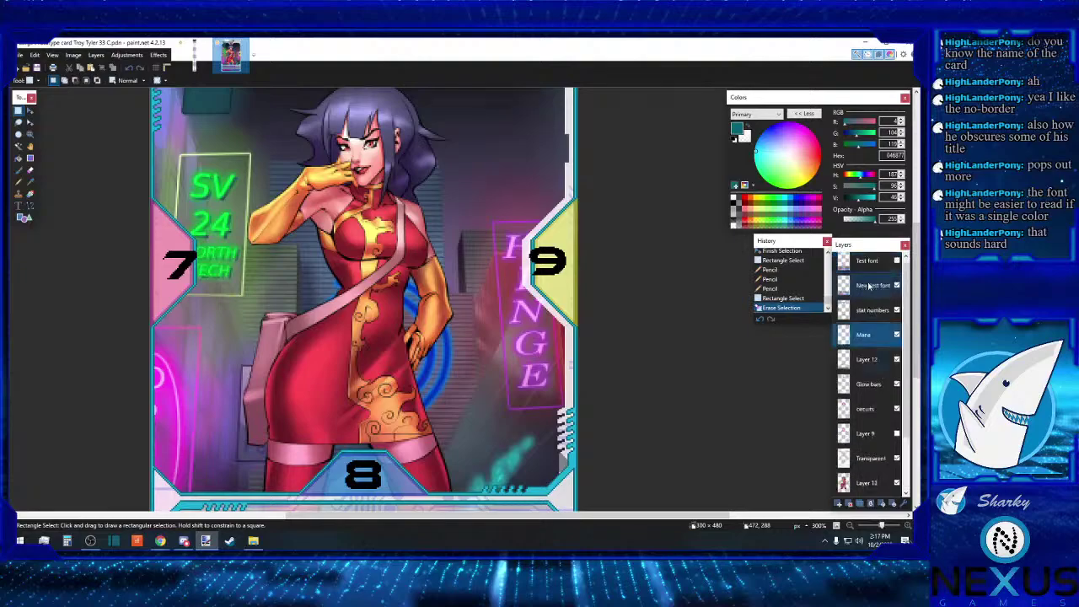
pyautogui.scroll(1, 865, 325)
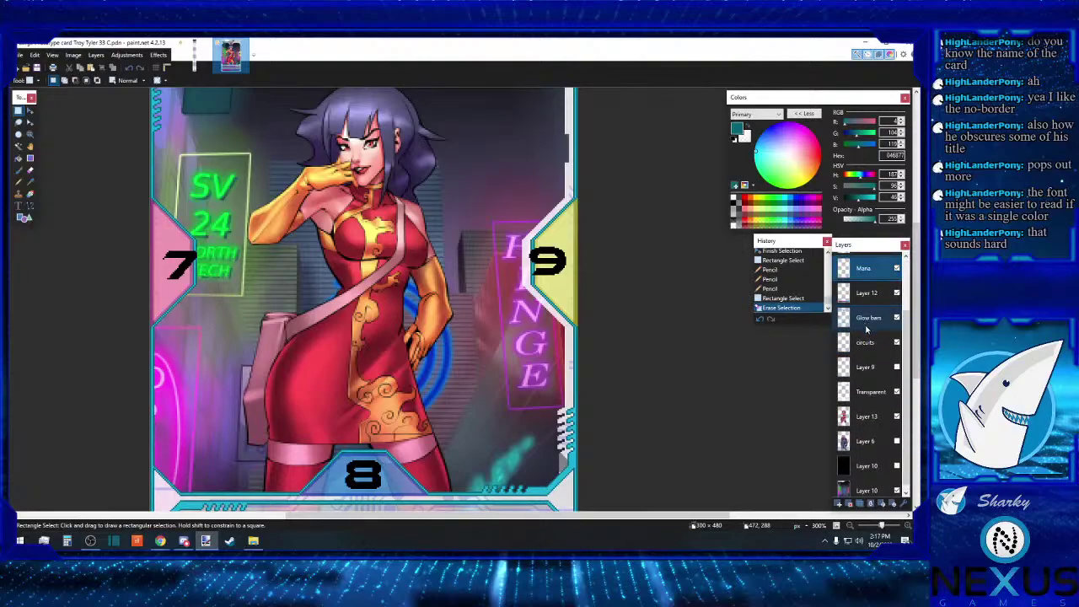
pyautogui.click(866, 320)
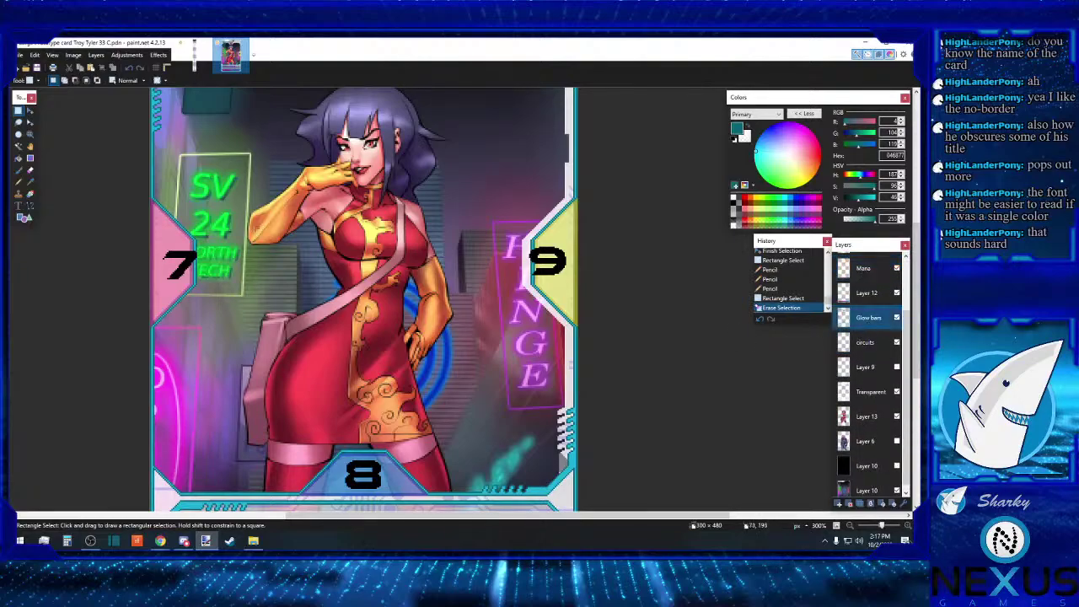
pyautogui.click(18, 145)
pyautogui.click(405, 231)
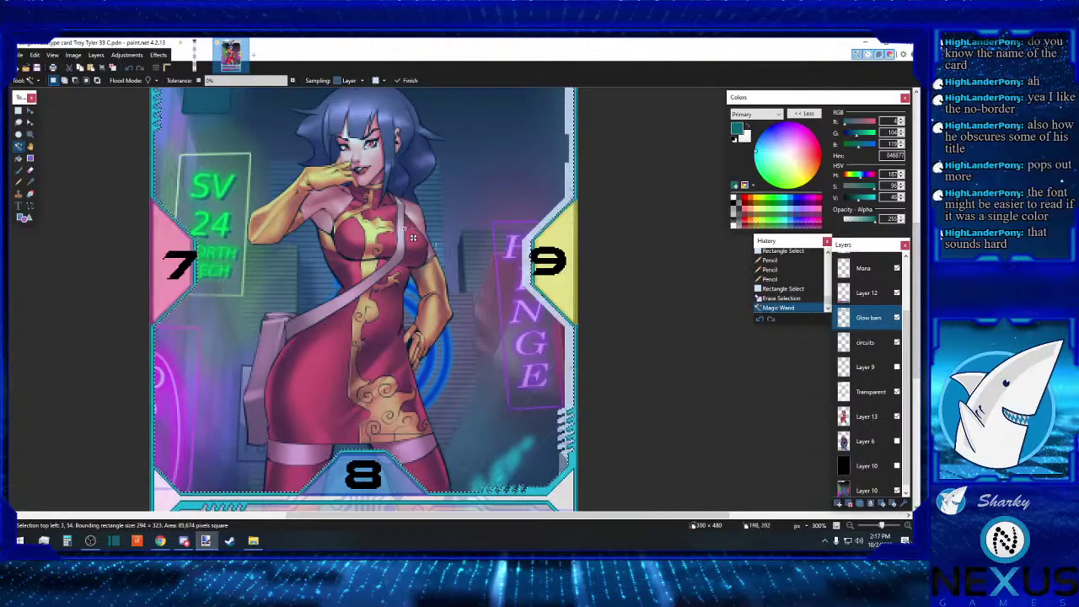
pyautogui.click(868, 391)
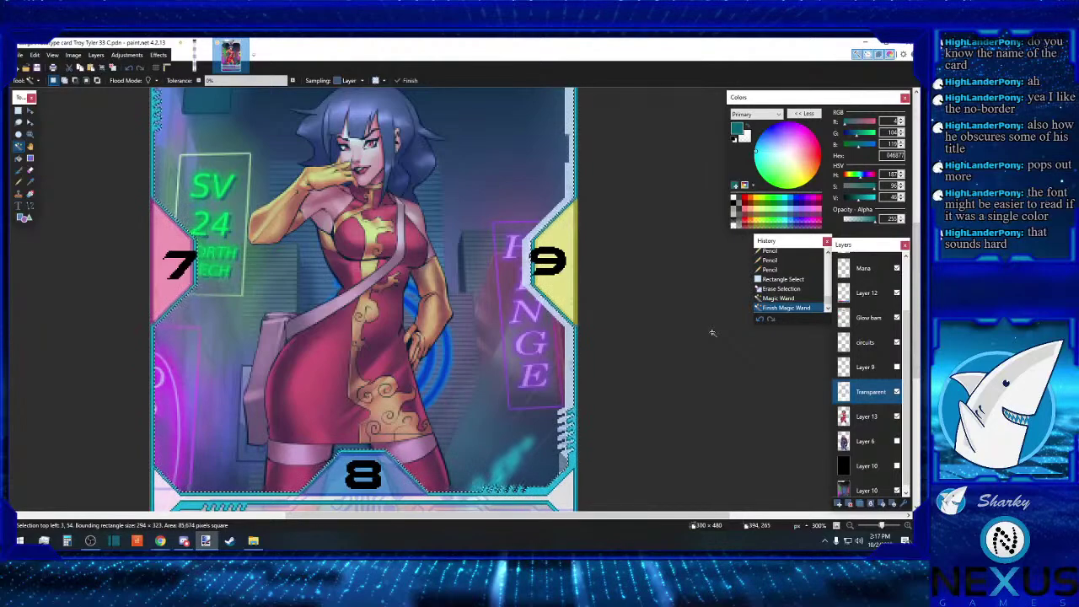
pyautogui.press('Delete')
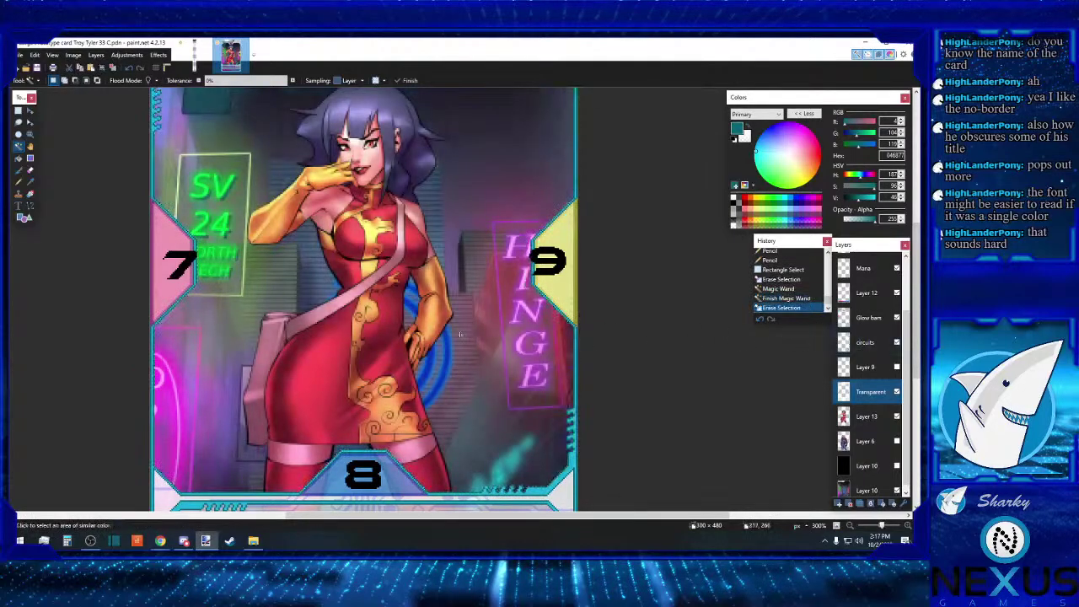
# Step: Reselect the art window from the Glow bars layer and erase that area from the circuits layer
pyautogui.click(868, 317)
pyautogui.click(476, 330)
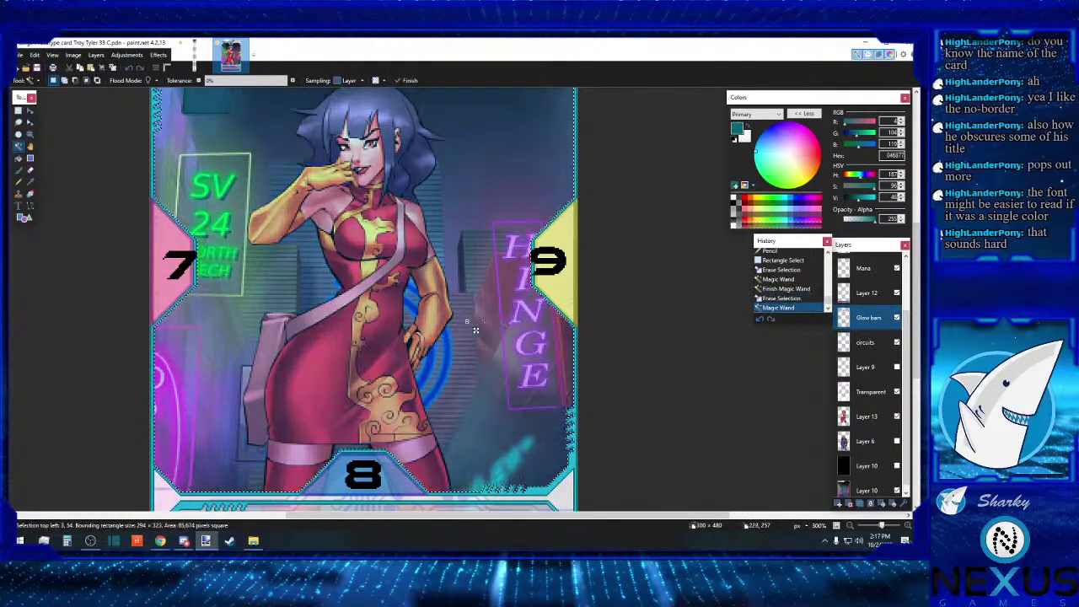
pyautogui.click(876, 301)
pyautogui.click(870, 344)
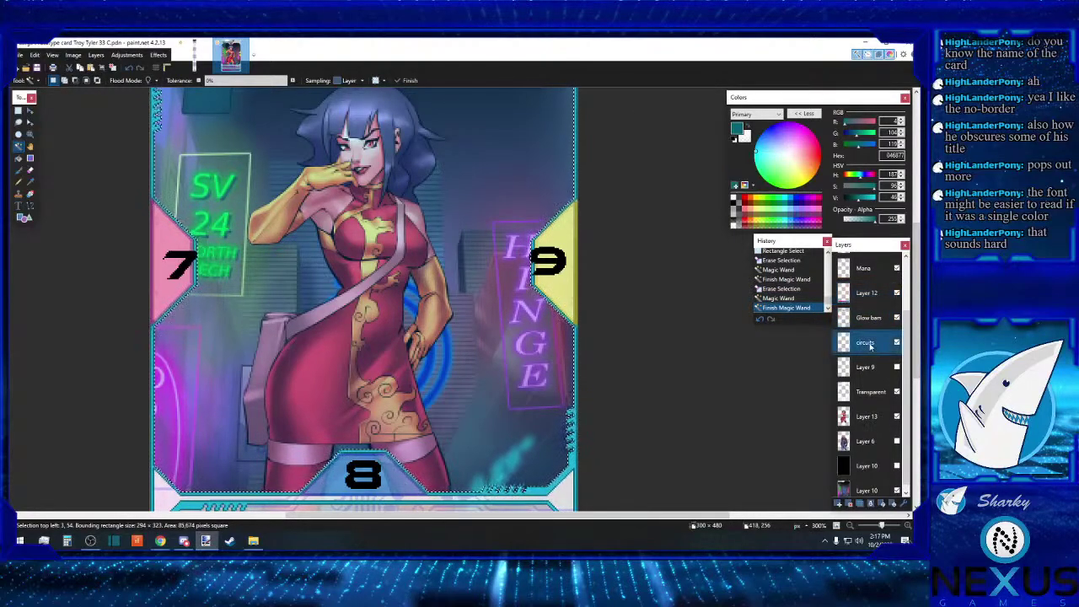
pyautogui.press('Delete')
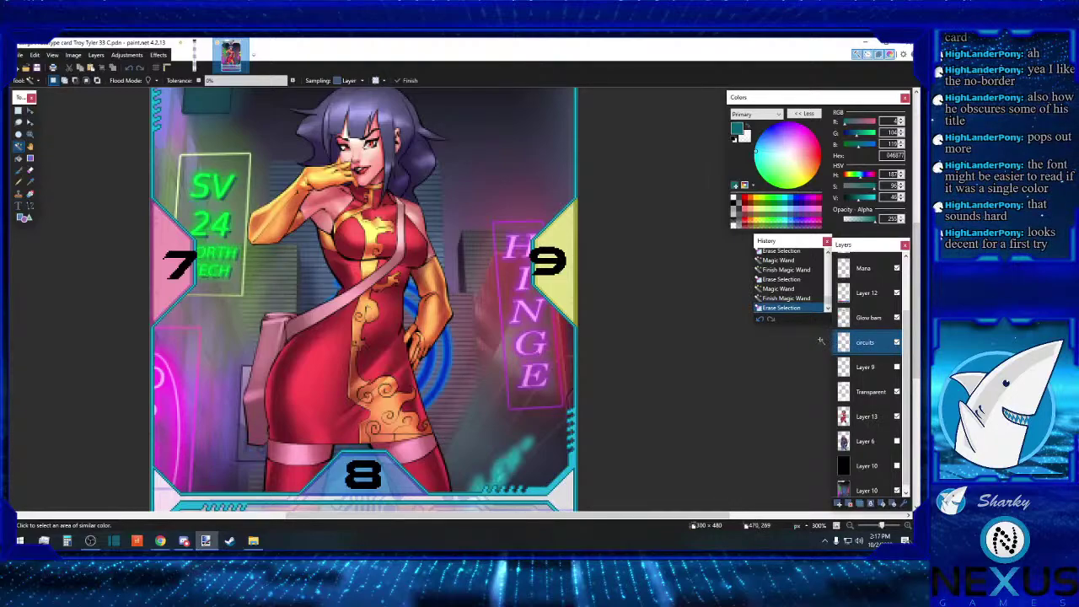
# Step: Select the 7 on the stat numbers layer and move it 6 pixels left, inside its pink panel
pyautogui.click(20, 110)
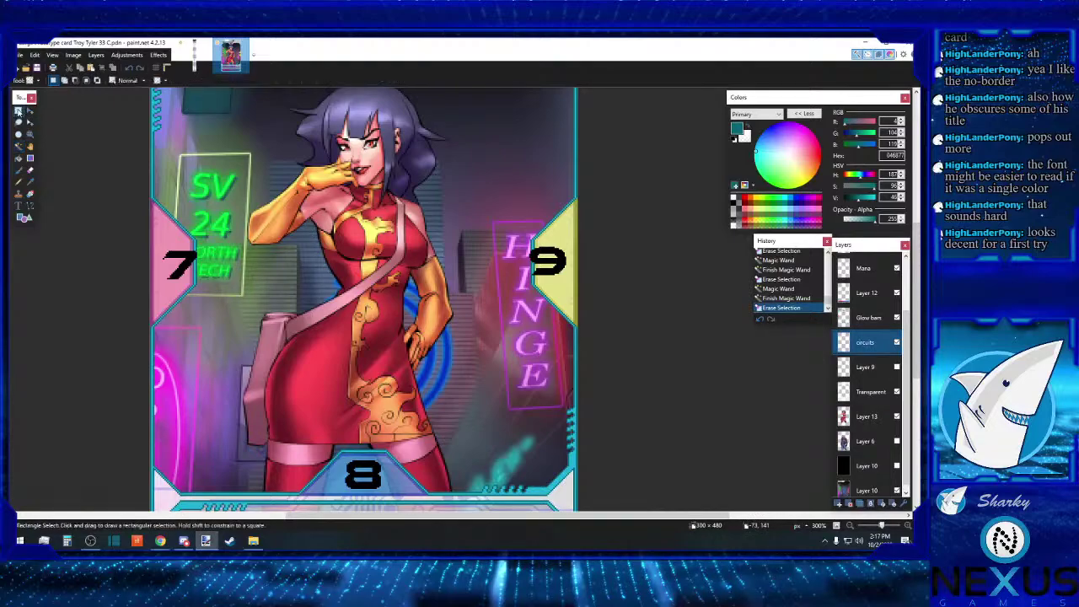
pyautogui.click(355, 240)
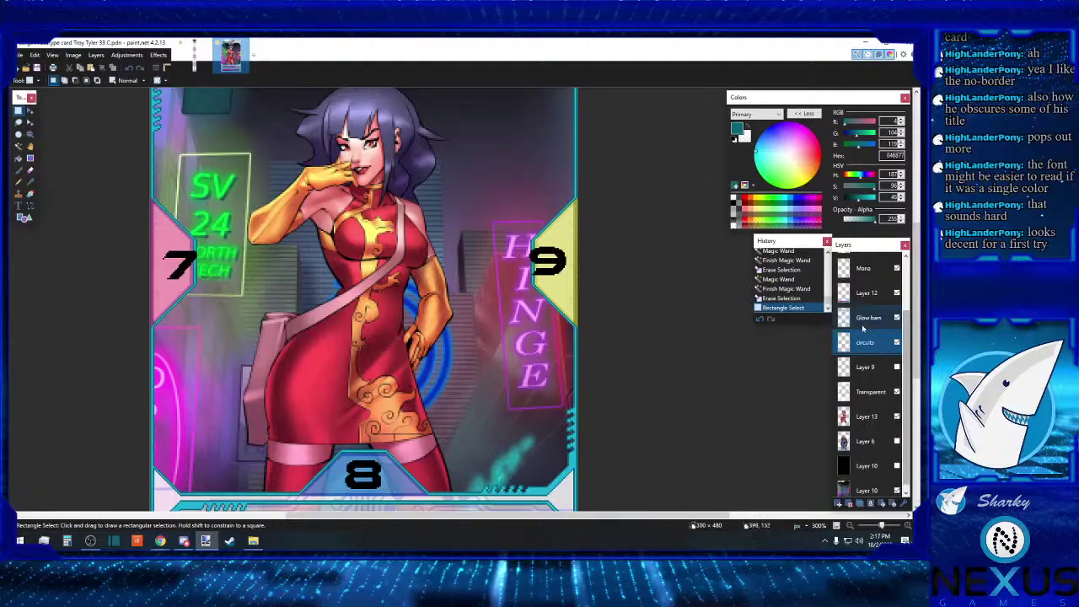
pyautogui.scroll(2, 876, 303)
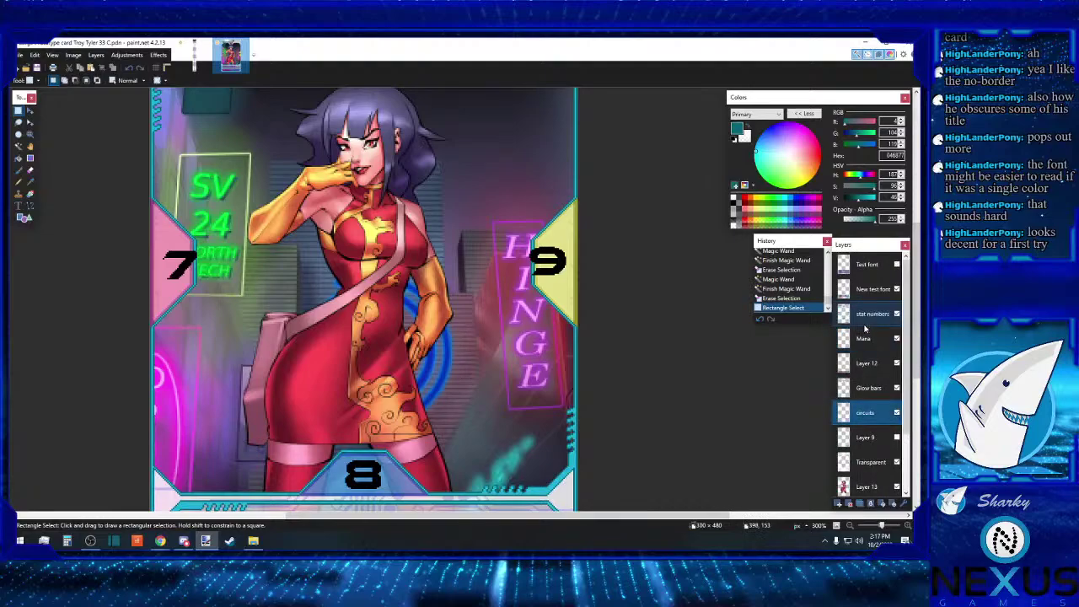
pyautogui.click(875, 272)
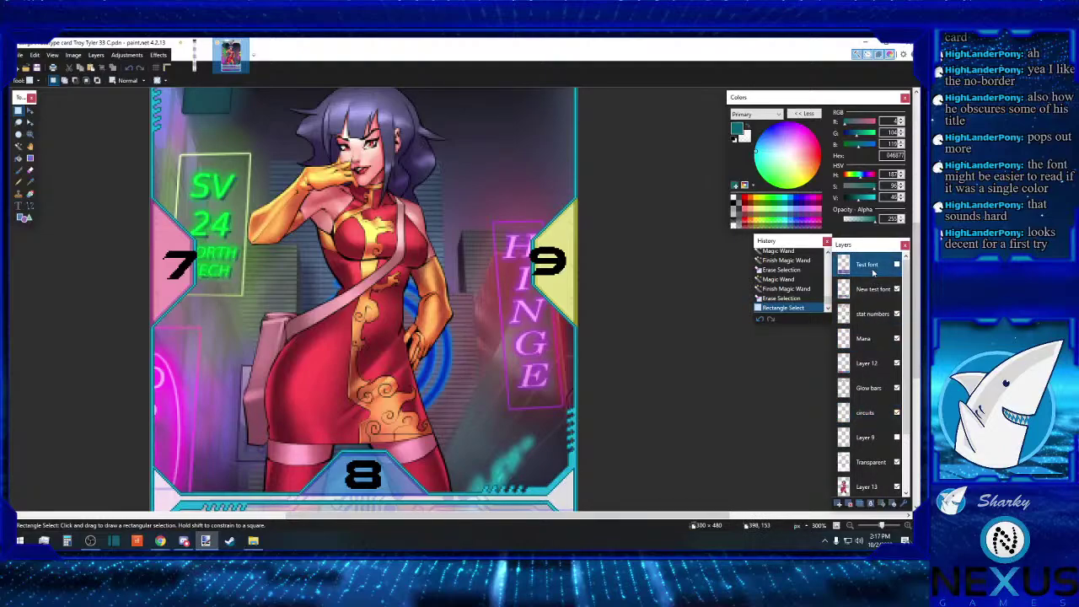
pyautogui.click(873, 314)
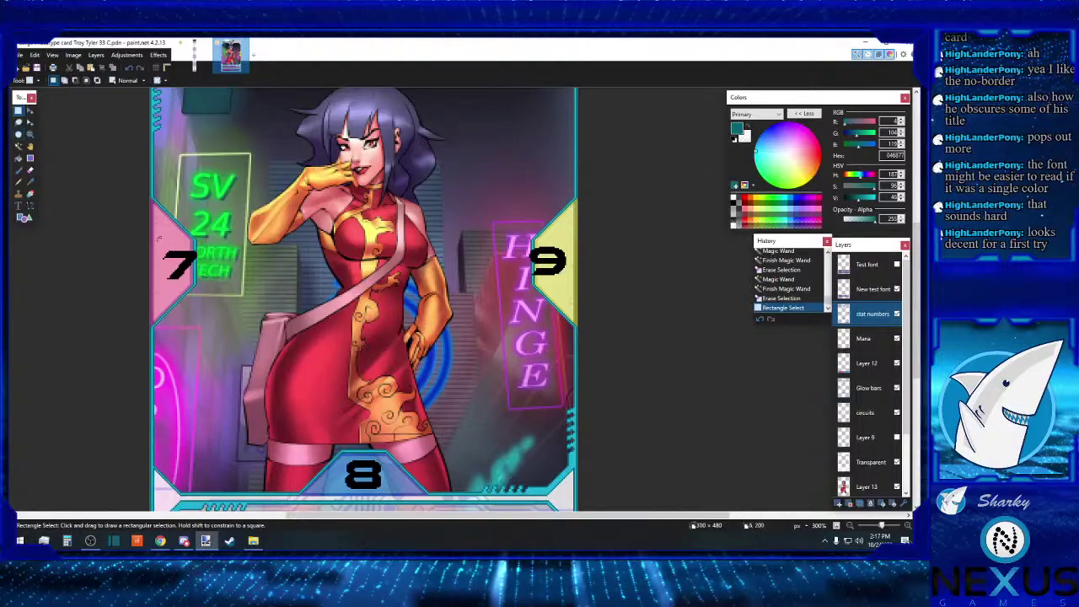
pyautogui.moveTo(156, 235); pyautogui.dragTo(221, 292)
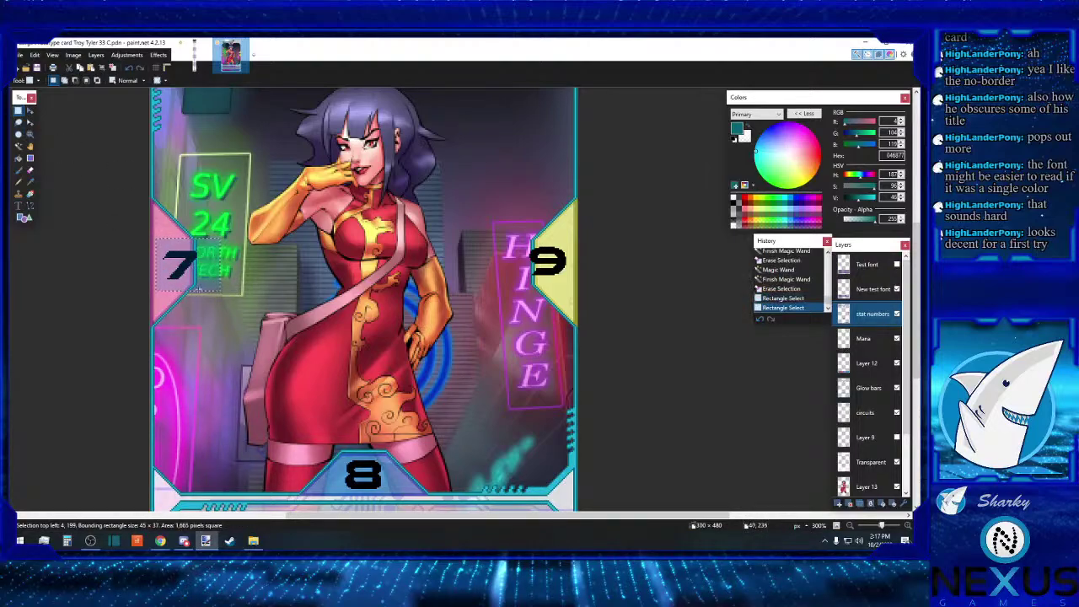
pyautogui.click(30, 111)
pyautogui.press('Left')
pyautogui.press('Left')
pyautogui.press('Left')
pyautogui.press('Left')
pyautogui.press('Left')
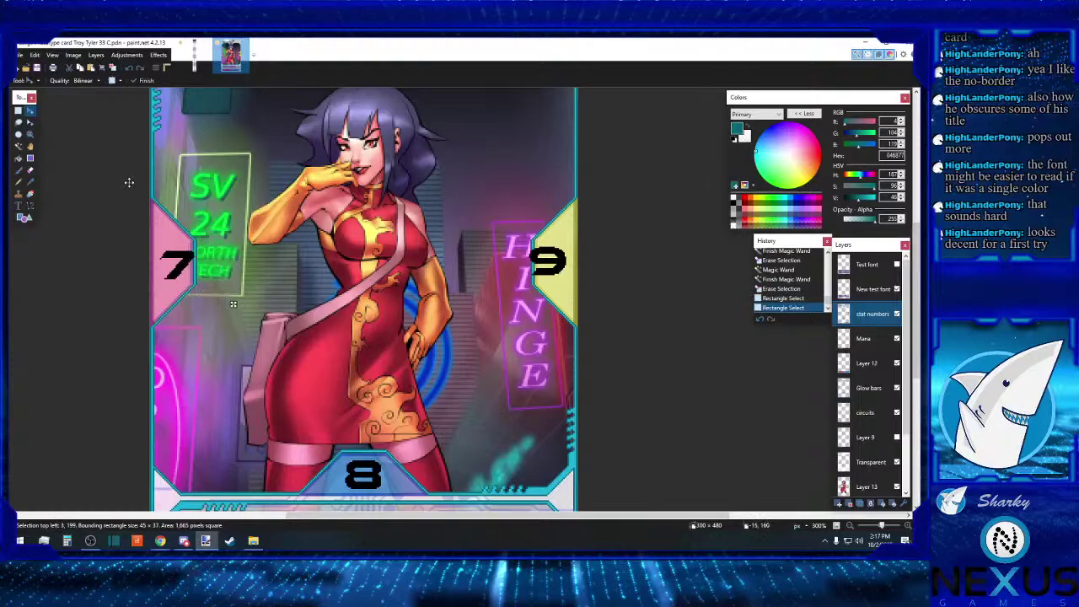
pyautogui.press('Left')
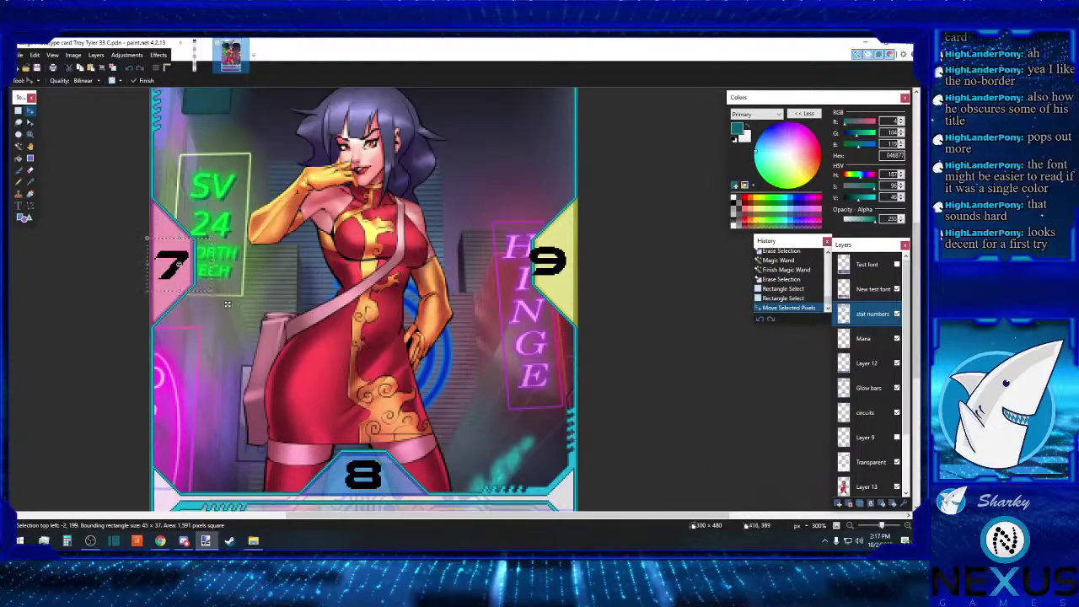
# Step: Select the 9 on the stat numbers layer, shift it slightly right so it sits inside its yellow panel, and deselect
pyautogui.click(906, 529)
pyautogui.click(906, 529)
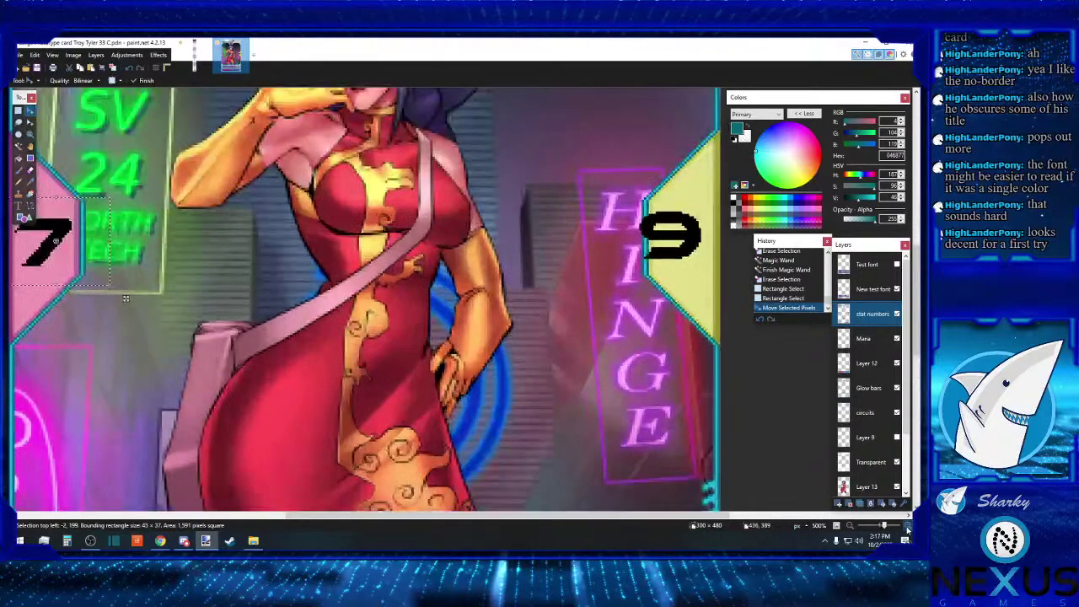
pyautogui.click(906, 529)
pyautogui.moveTo(616, 515); pyautogui.dragTo(411, 514)
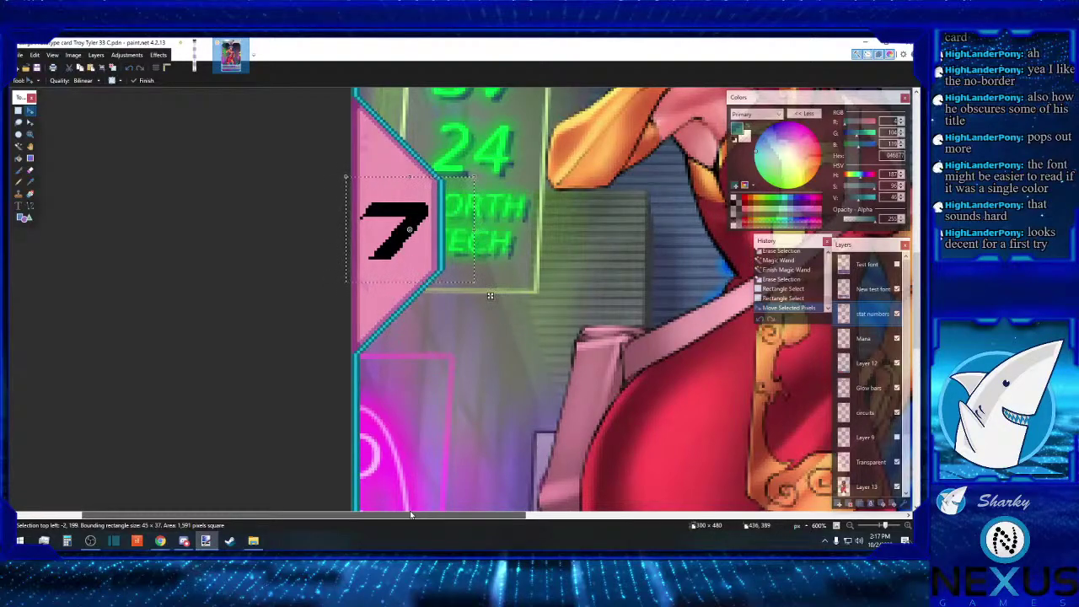
pyautogui.moveTo(410, 514); pyautogui.dragTo(728, 514)
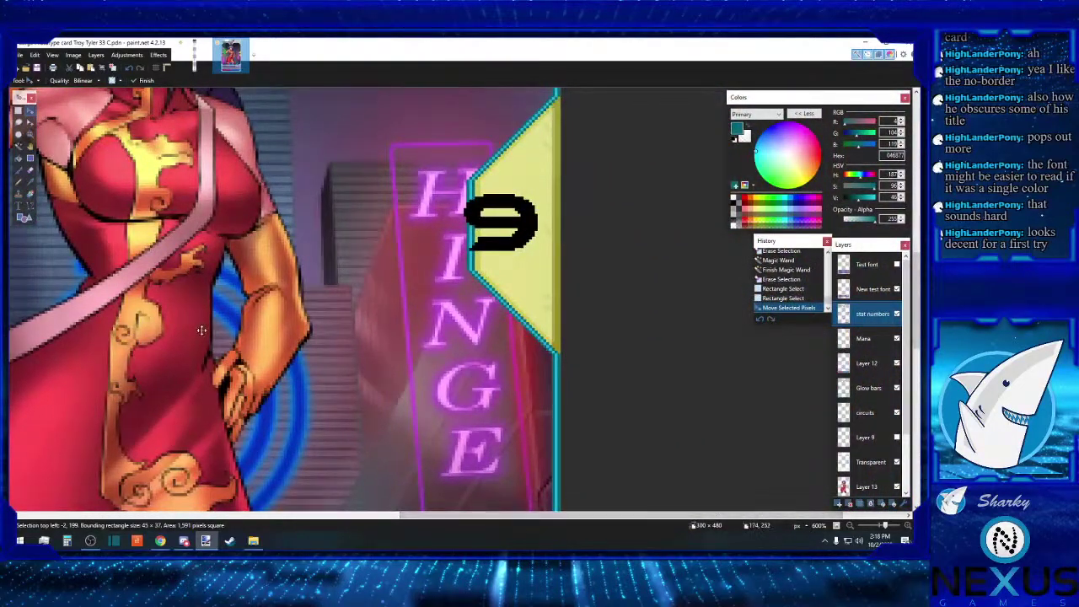
pyautogui.click(19, 111)
pyautogui.moveTo(444, 167); pyautogui.dragTo(569, 283)
pyautogui.click(30, 110)
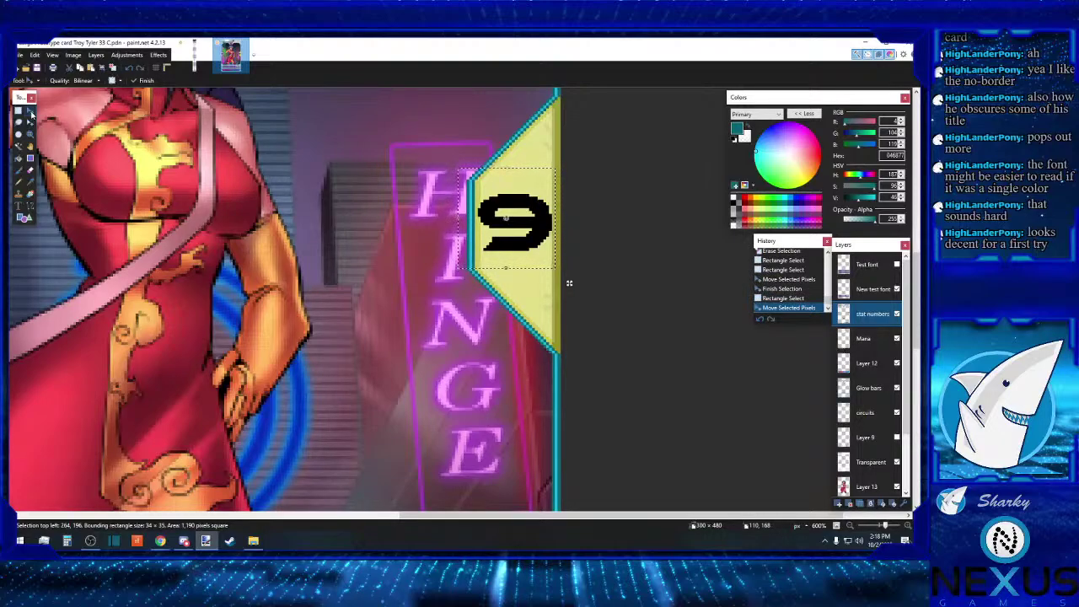
pyautogui.click(17, 111)
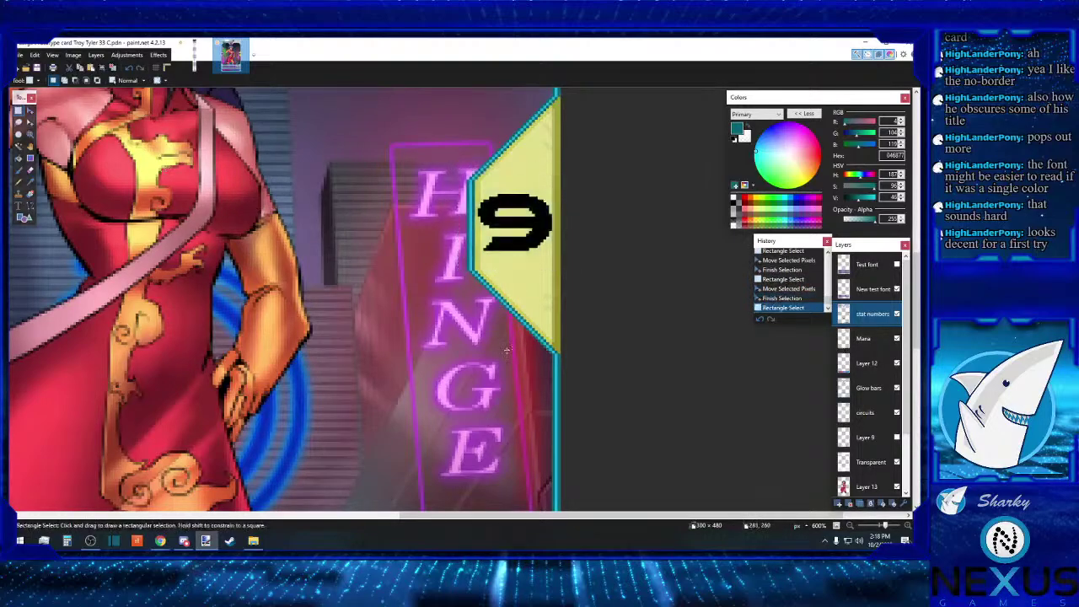
# Step: Examine the placement of the 7, 9 and 5 up close and on the whole card
pyautogui.moveTo(643, 515); pyautogui.dragTo(270, 512)
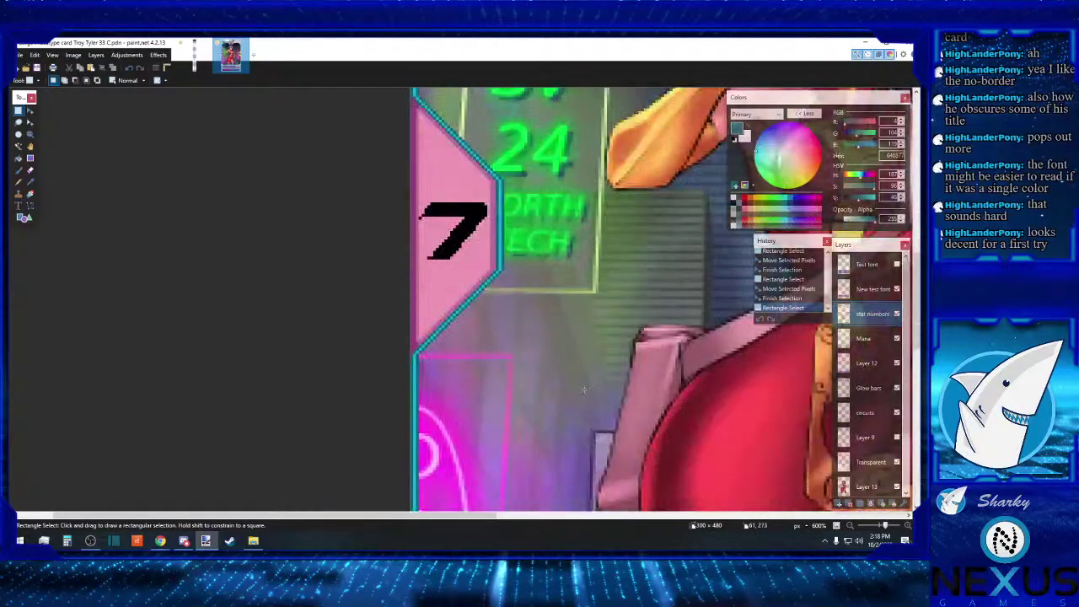
pyautogui.moveTo(440, 516); pyautogui.dragTo(675, 489)
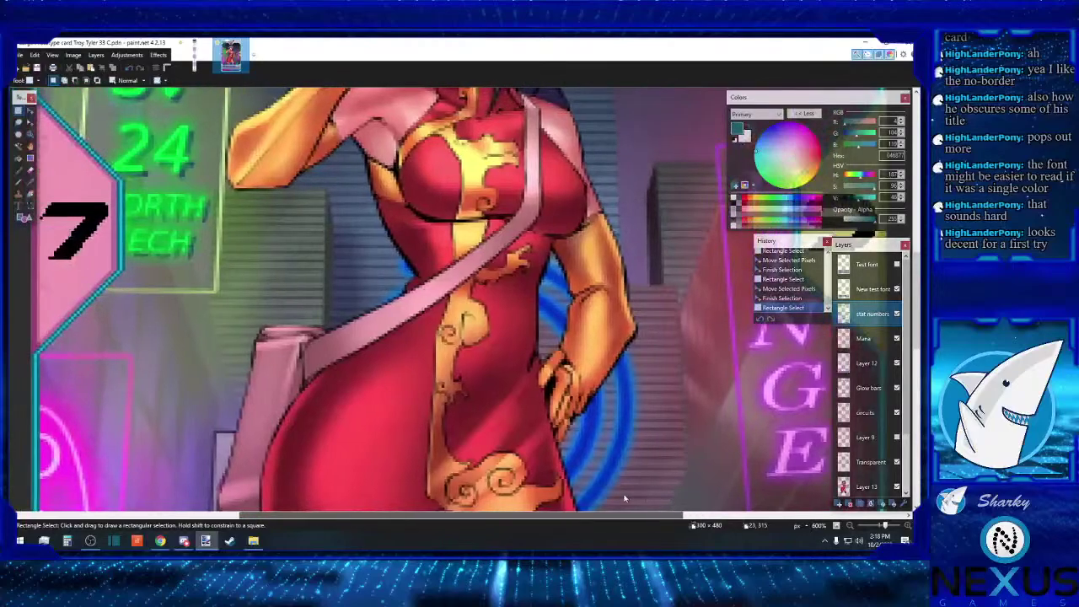
pyautogui.scroll(5, 674, 485)
pyautogui.scroll(5, 674, 480)
pyautogui.scroll(-7, 670, 480)
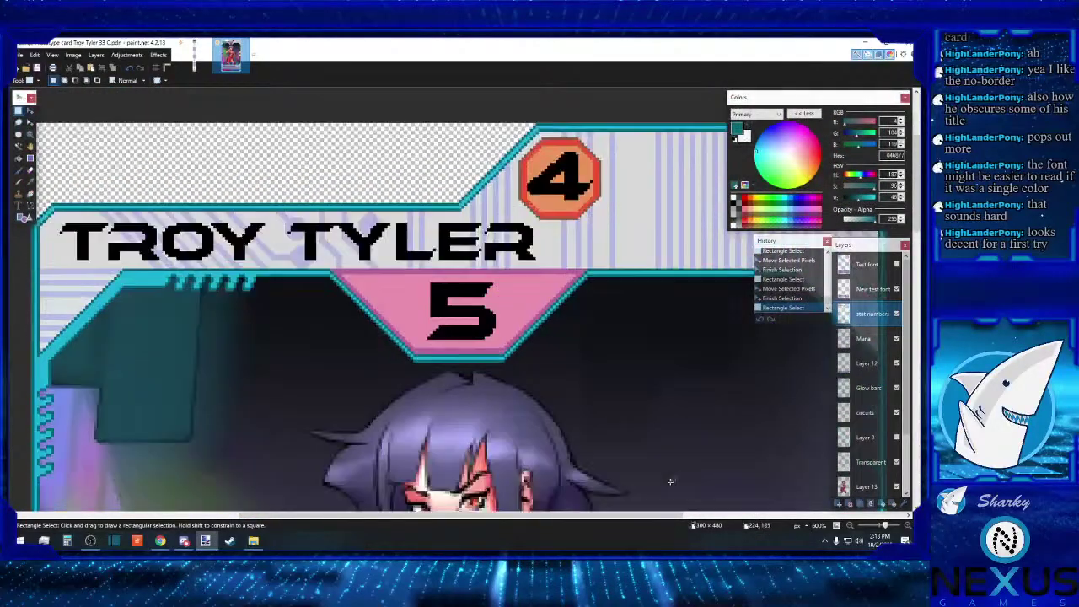
pyautogui.scroll(-3, 665, 479)
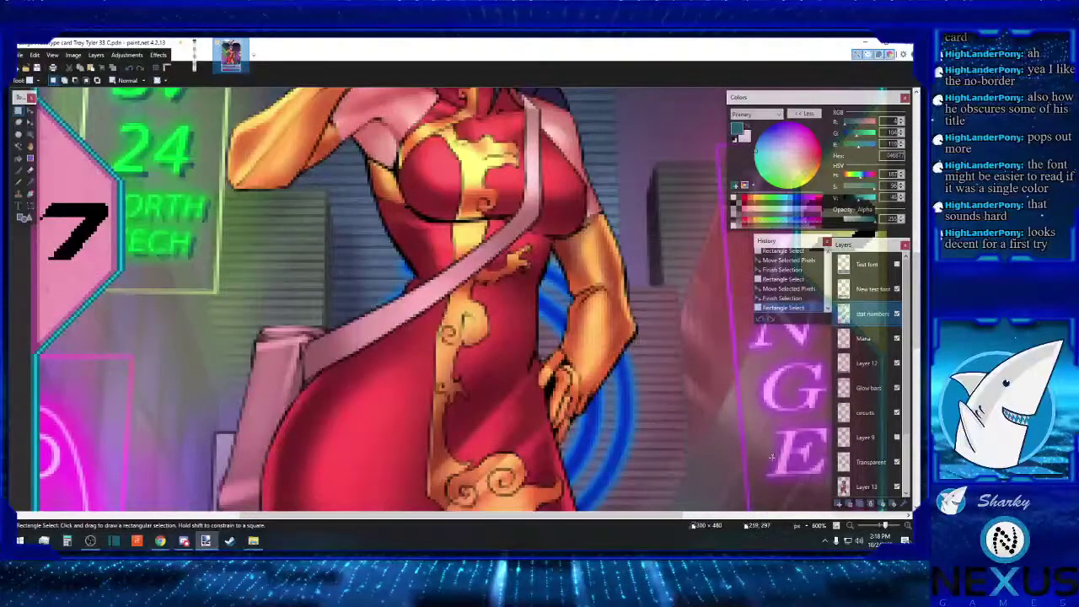
pyautogui.click(851, 526)
pyautogui.click(852, 527)
pyautogui.click(851, 526)
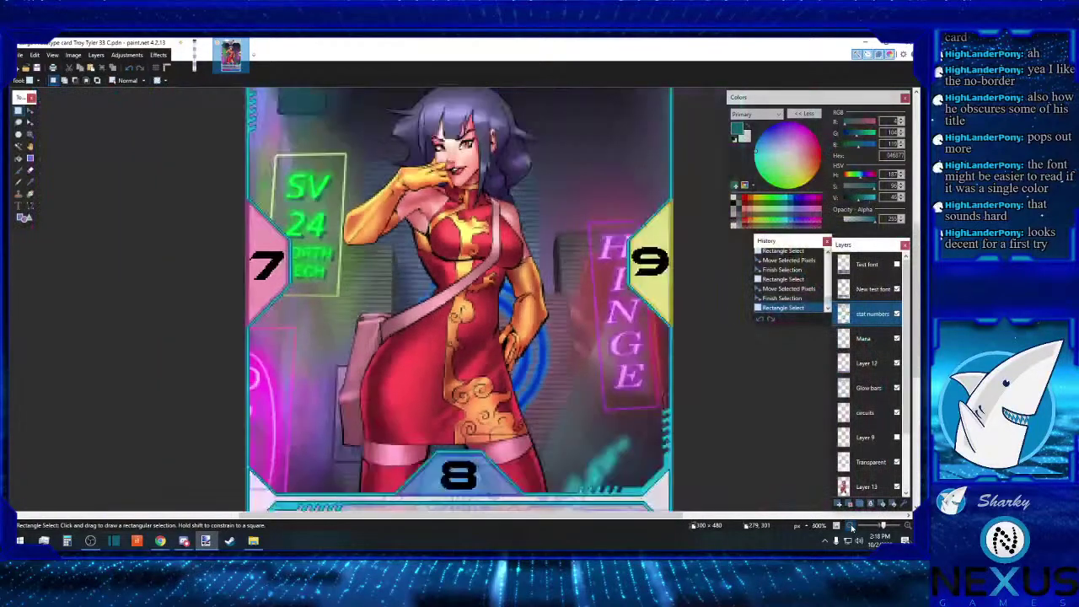
pyautogui.click(851, 527)
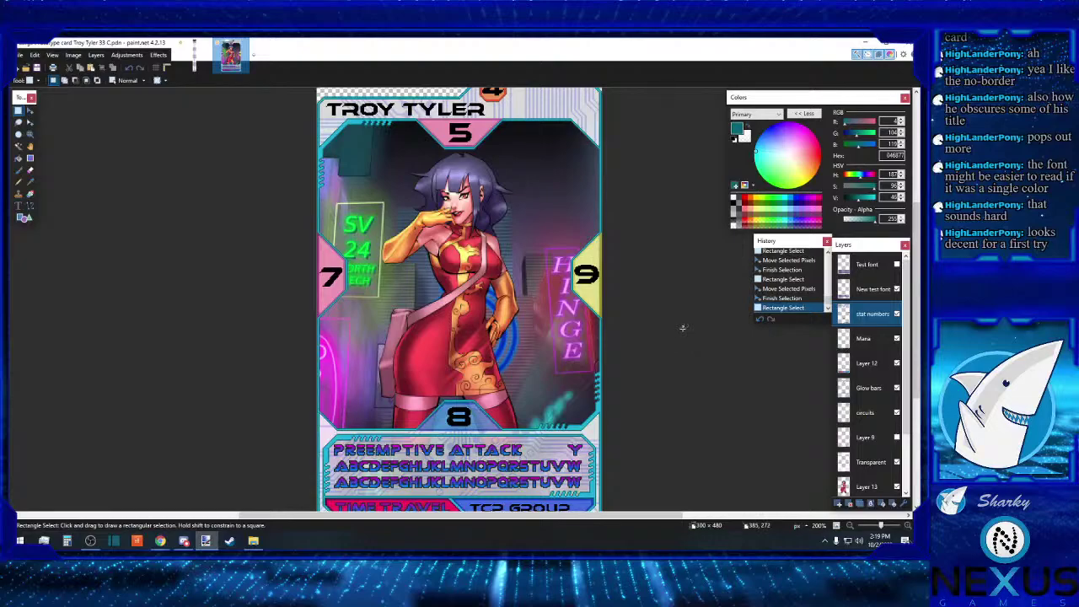
pyautogui.click(850, 527)
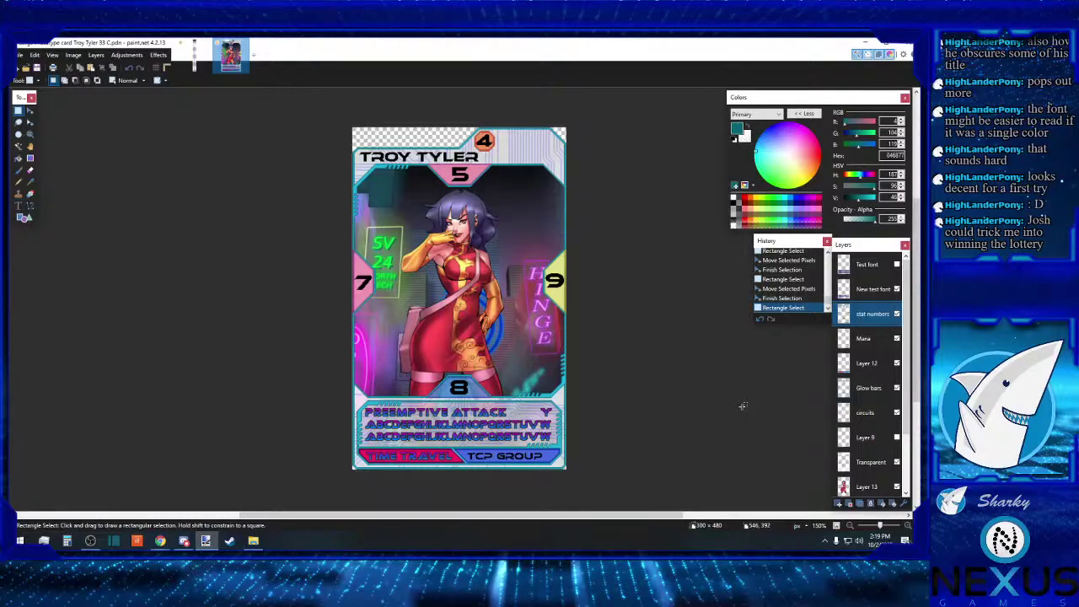
# Step: Save the card as a new paint.net file, changing the version at the end of the file name to 34 A
pyautogui.click(19, 55)
pyautogui.click(45, 131)
pyautogui.click(192, 245)
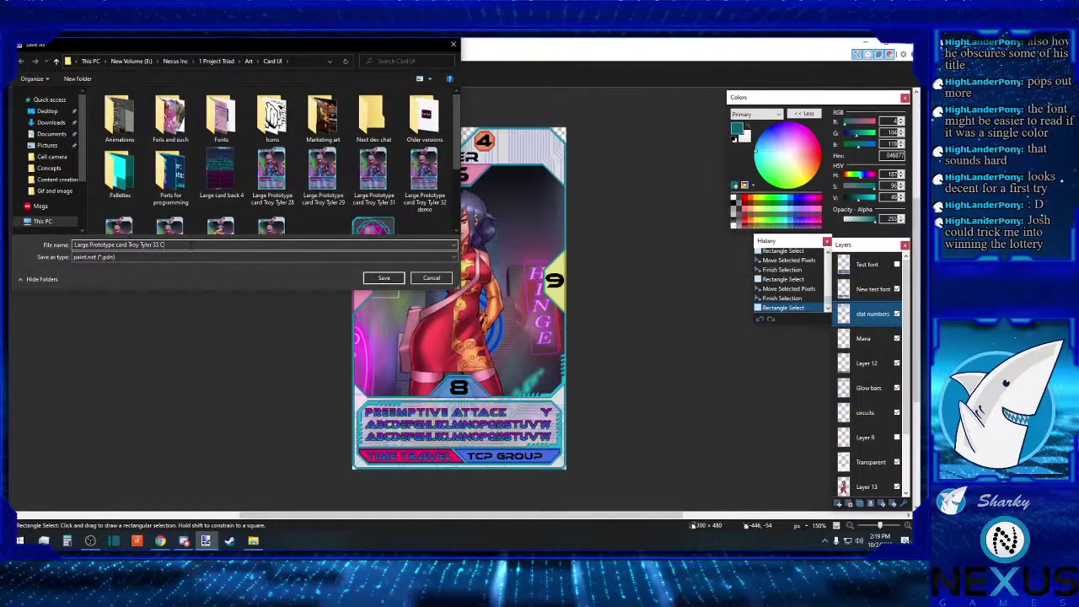
pyautogui.press('BackSpace')
pyautogui.write('D')
pyautogui.press('BackSpace')
pyautogui.press('BackSpace')
pyautogui.press('BackSpace')
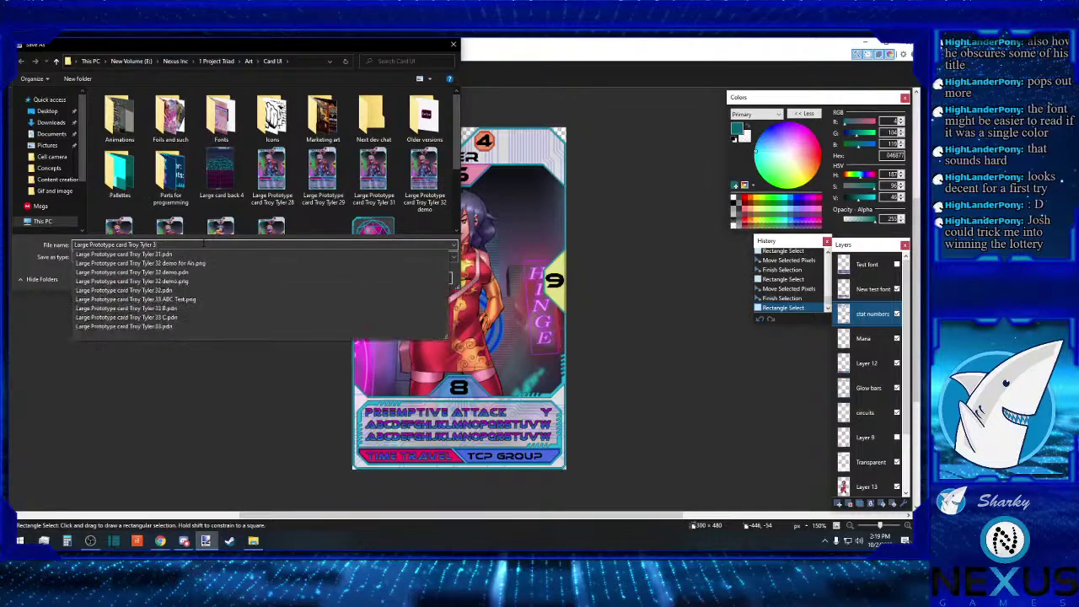
pyautogui.write('4 A')
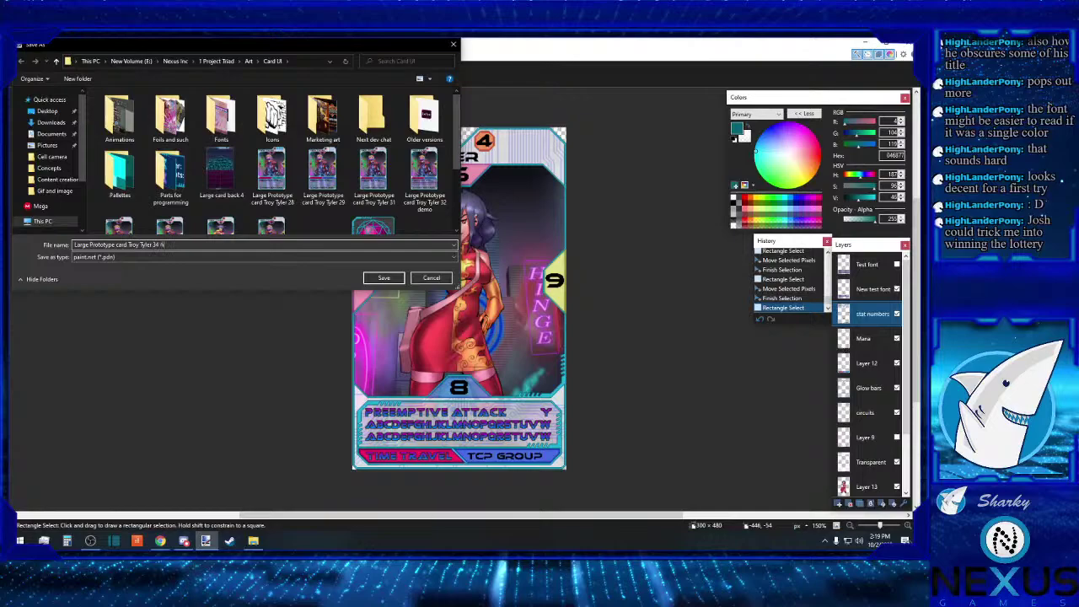
pyautogui.click(385, 278)
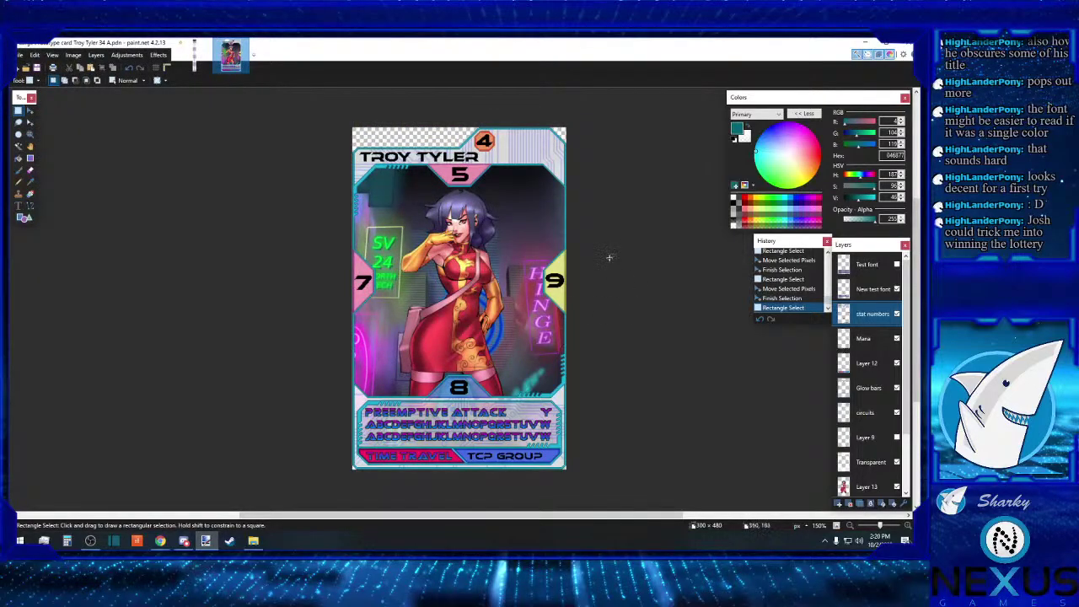
# Step: Examine the whole card and its lower text panel, marking the side margin and bottom banner with temporary selections
pyautogui.scroll(-1, 599, 240)
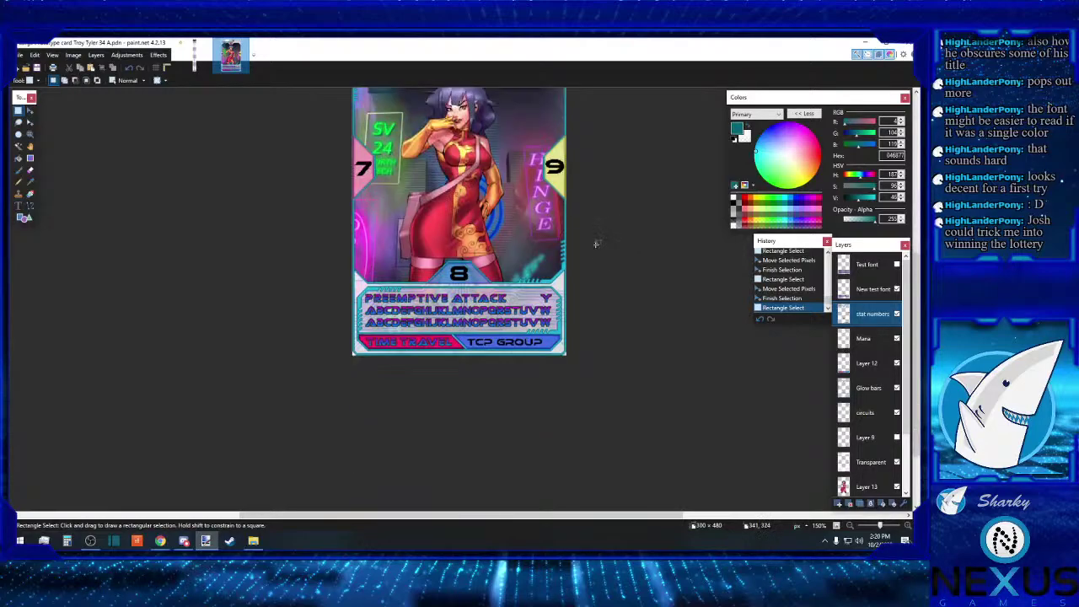
pyautogui.scroll(2, 595, 246)
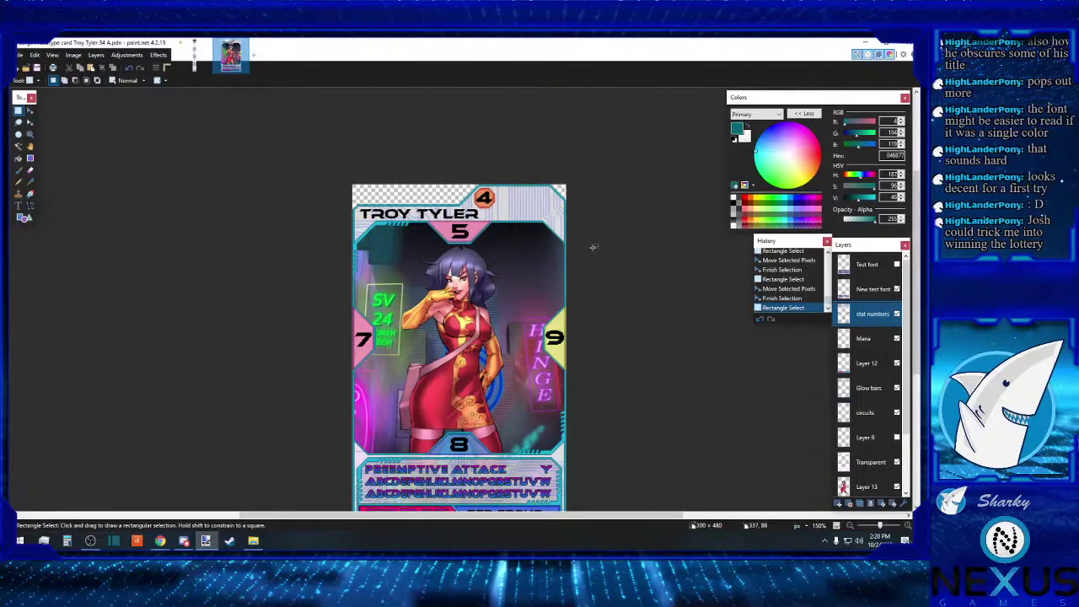
pyautogui.scroll(-1, 594, 247)
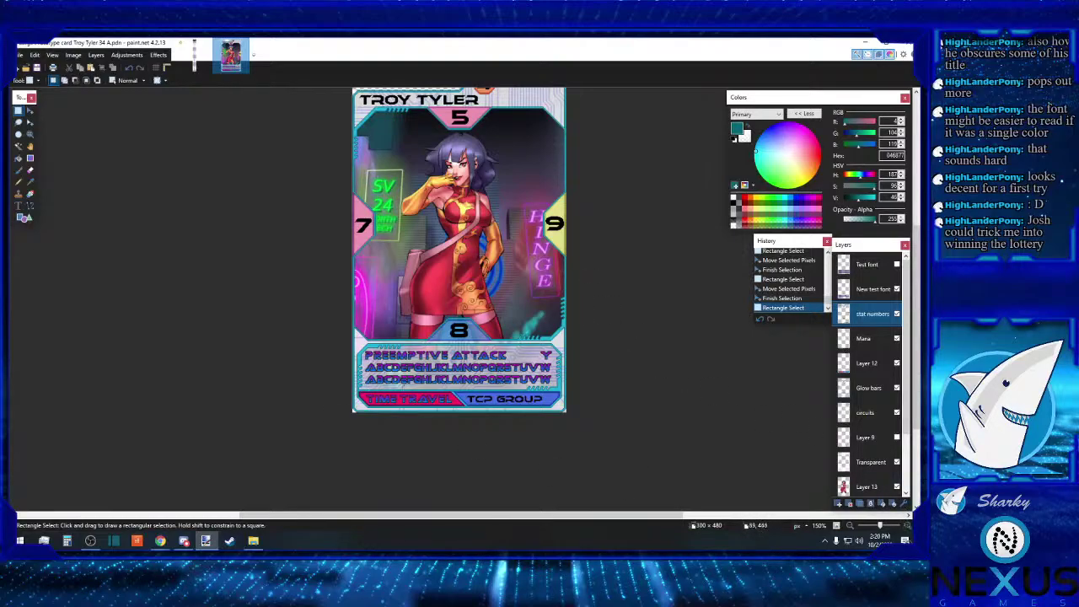
pyautogui.moveTo(367, 345)
pyautogui.mouseDown()
pyautogui.moveTo(552, 349)
pyautogui.moveTo(550, 337)
pyautogui.moveTo(548, 348)
pyautogui.moveTo(366, 348)
pyautogui.mouseUp()
pyautogui.click(666, 406)
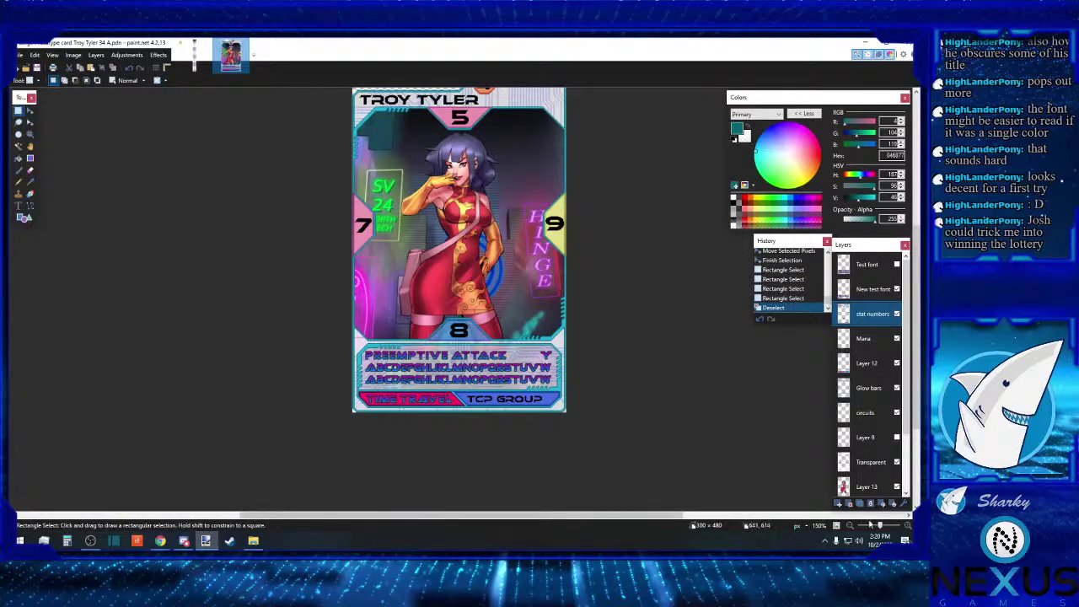
pyautogui.click(908, 525)
pyautogui.click(908, 525)
pyautogui.scroll(-1, 754, 441)
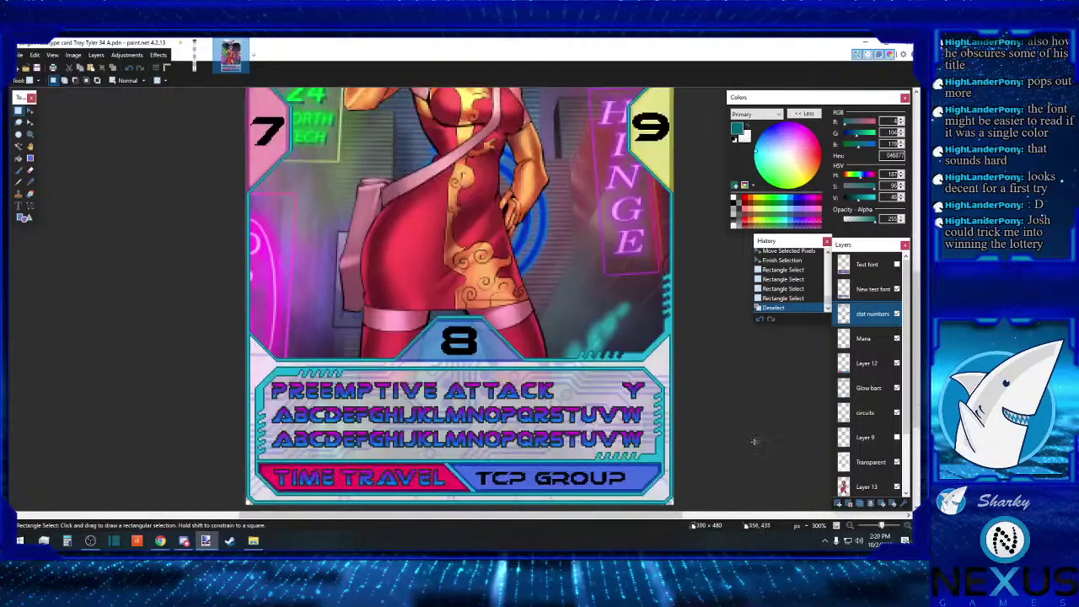
pyautogui.scroll(-2, 753, 440)
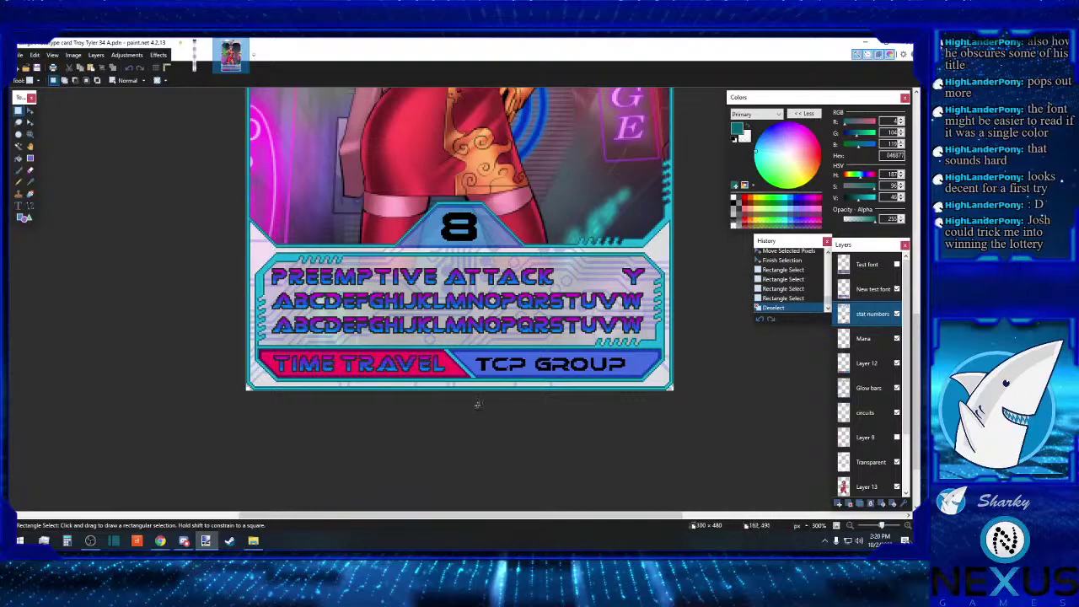
pyautogui.moveTo(267, 276); pyautogui.dragTo(247, 363)
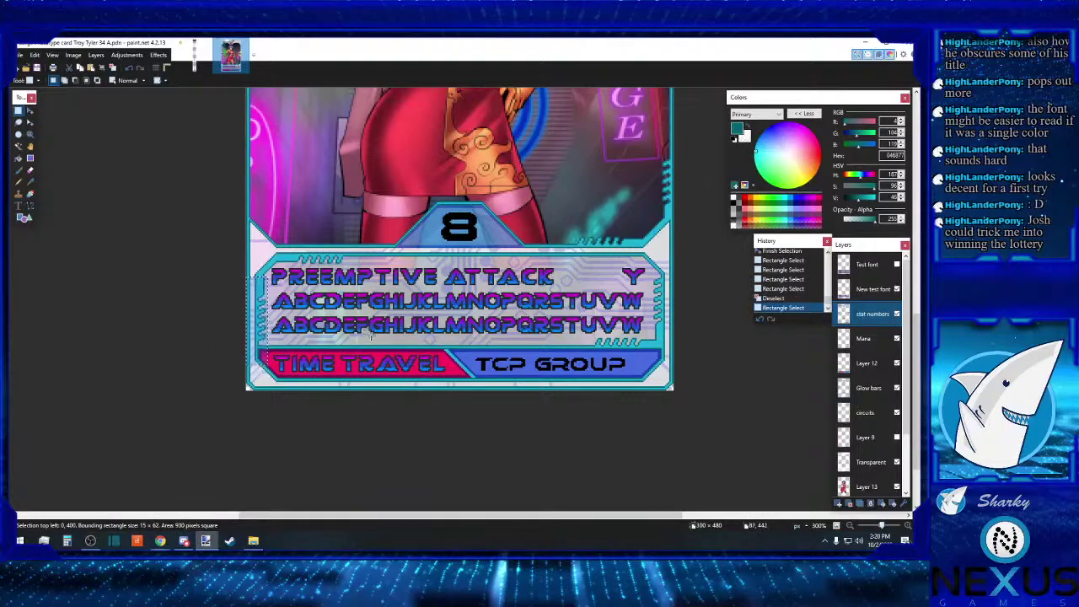
pyautogui.click(370, 337)
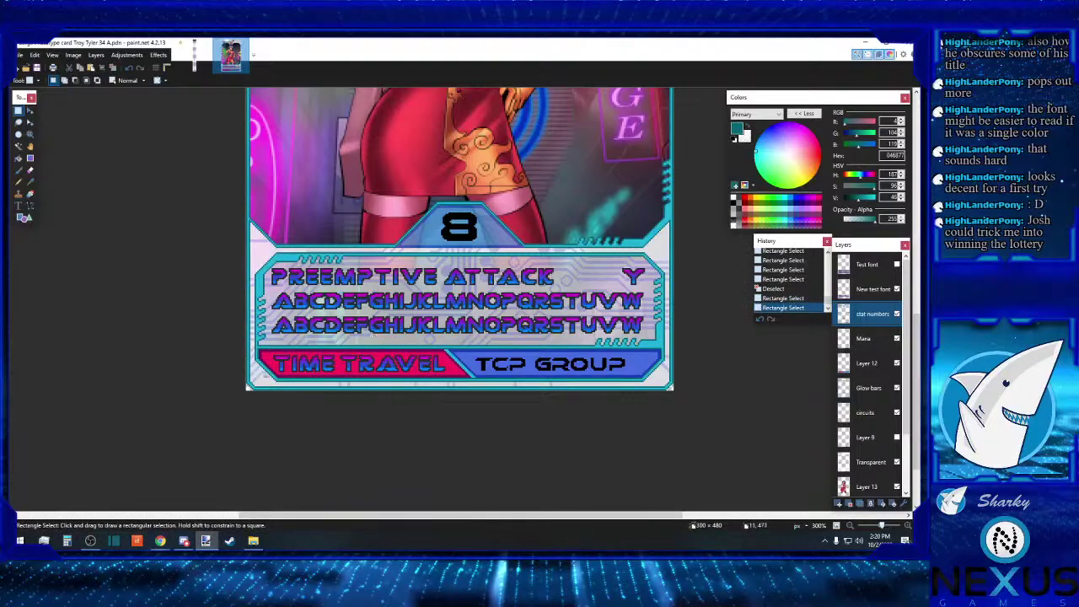
pyautogui.moveTo(281, 346); pyautogui.dragTo(653, 387)
pyautogui.click(705, 377)
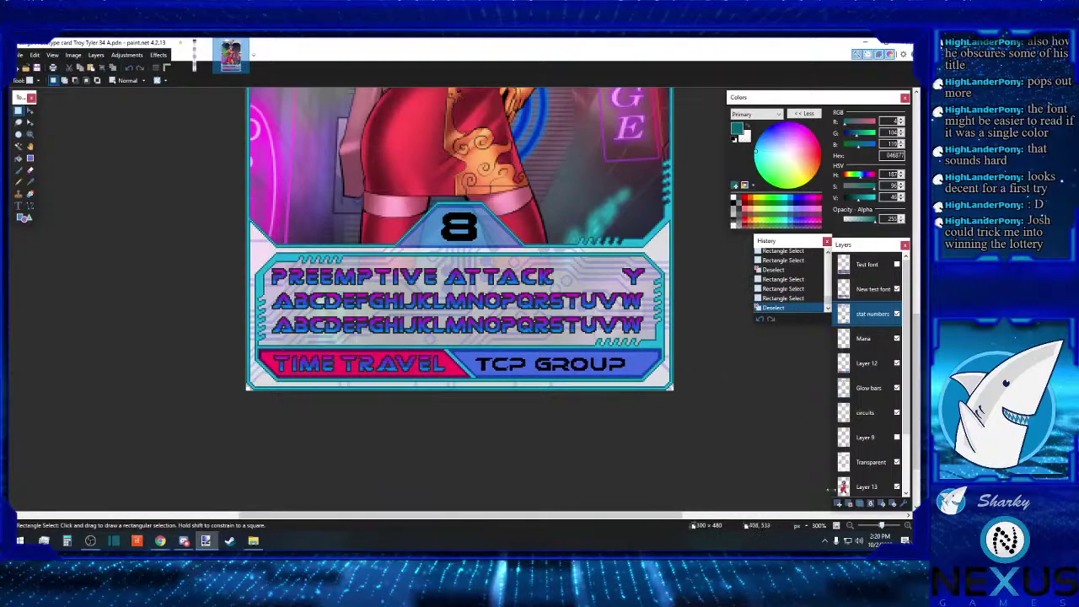
pyautogui.click(850, 525)
pyautogui.click(851, 526)
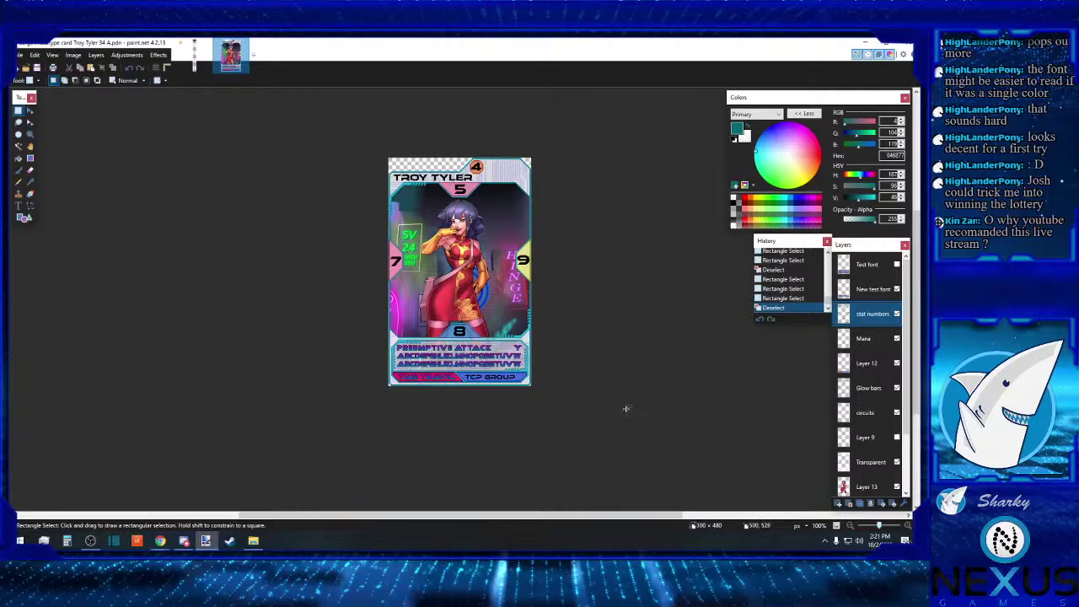
pyautogui.click(908, 526)
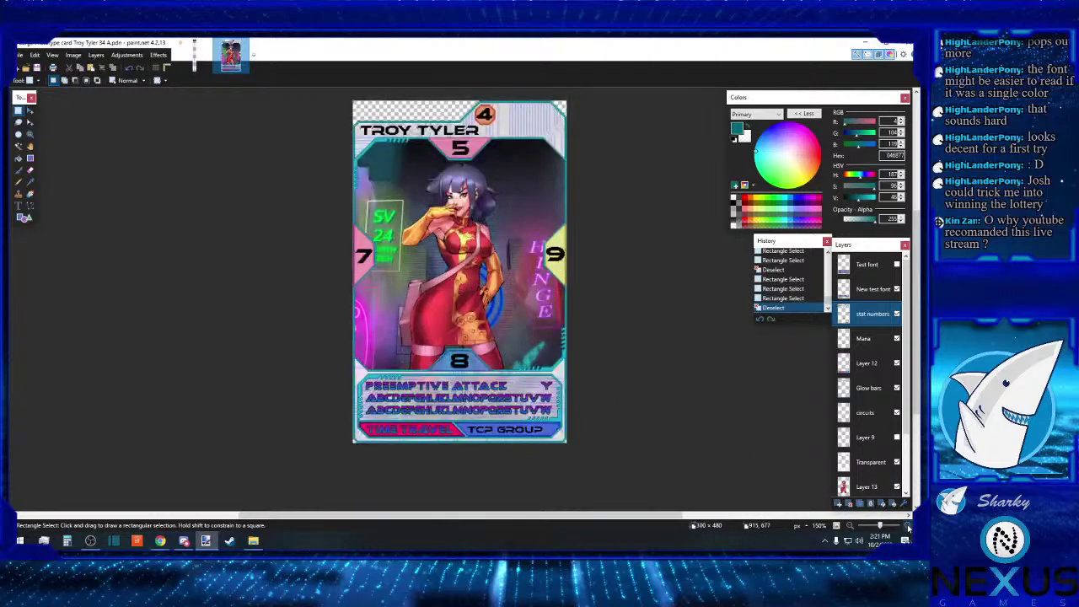
# Step: Examine the lower text panel up close, marking the gap above it and its left margin with temporary selections
pyautogui.click(908, 526)
pyautogui.click(908, 526)
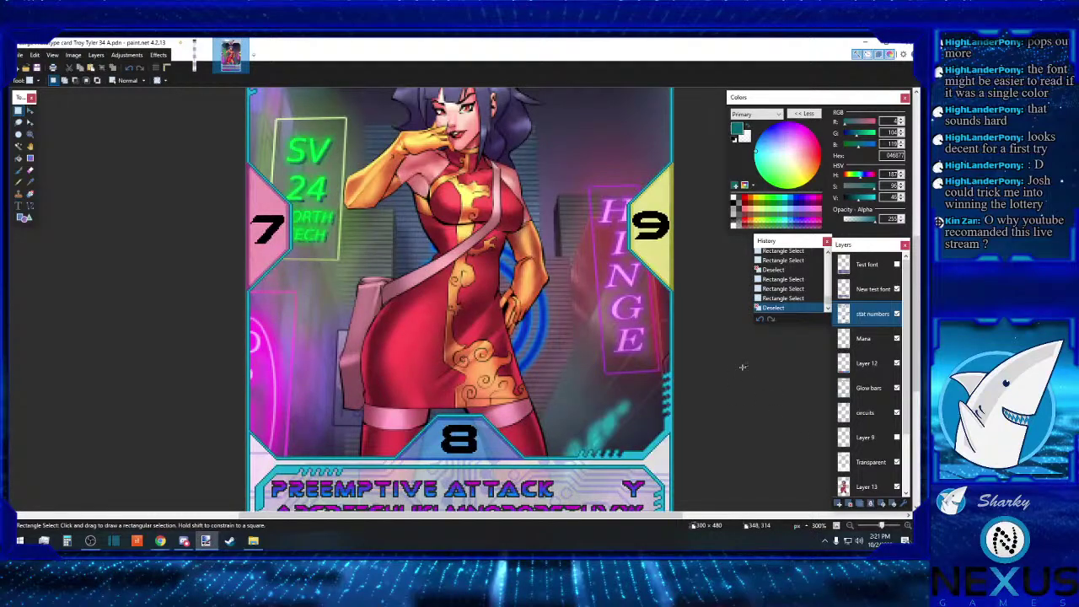
pyautogui.scroll(-1, 733, 345)
pyautogui.scroll(-1, 732, 351)
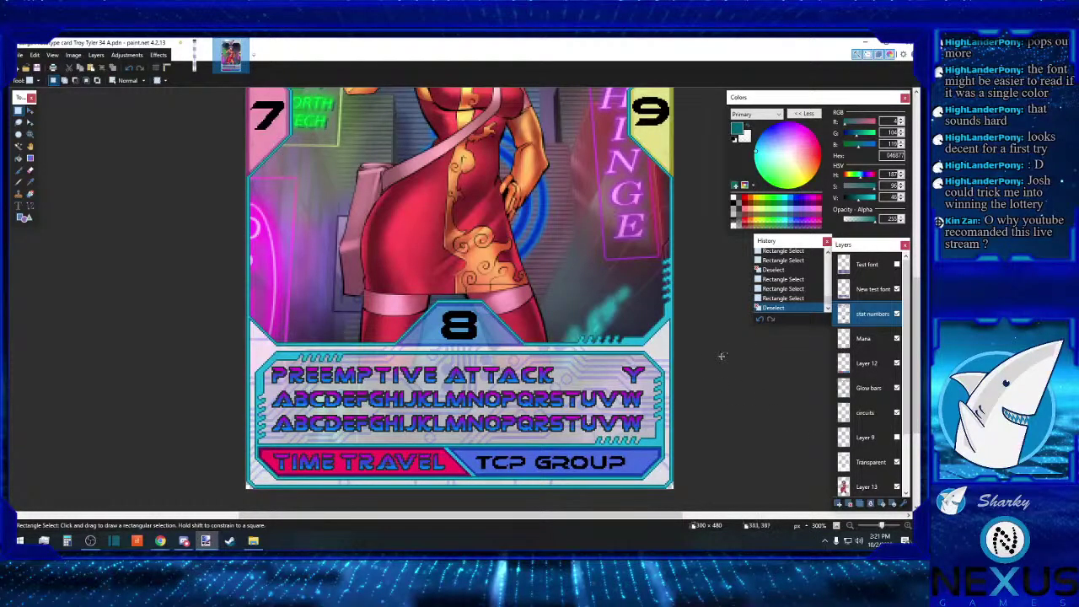
pyautogui.scroll(-1, 715, 367)
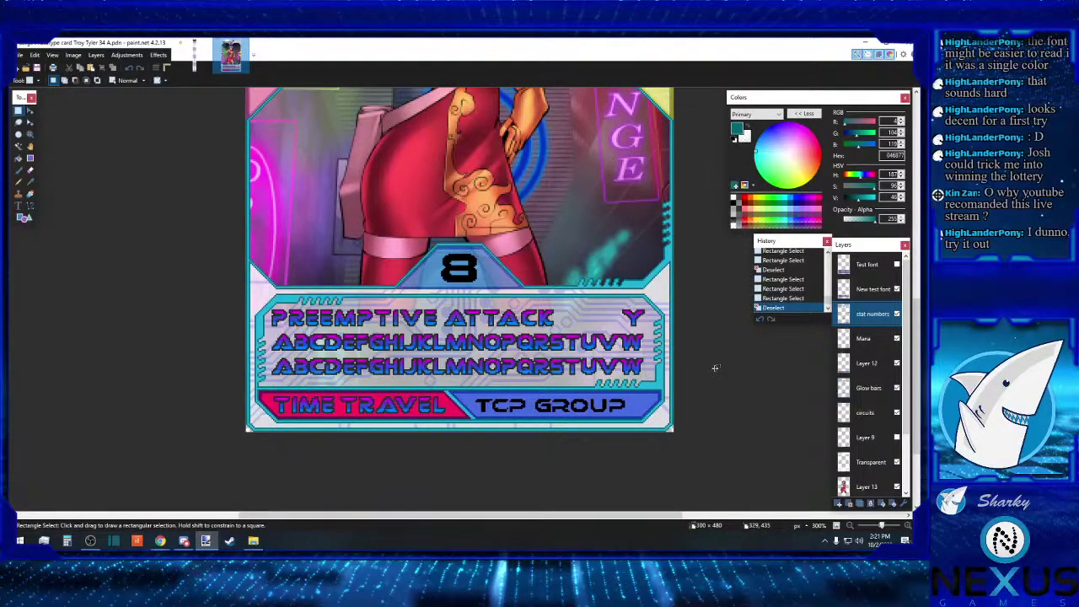
pyautogui.scroll(5, 715, 367)
pyautogui.scroll(-5, 715, 367)
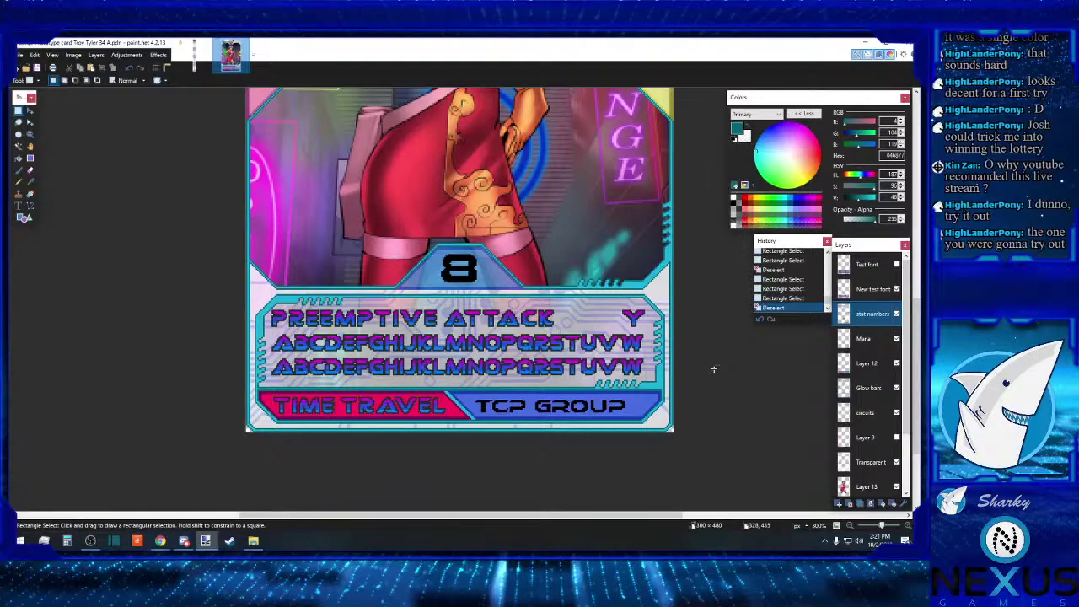
pyautogui.moveTo(288, 225); pyautogui.dragTo(643, 311)
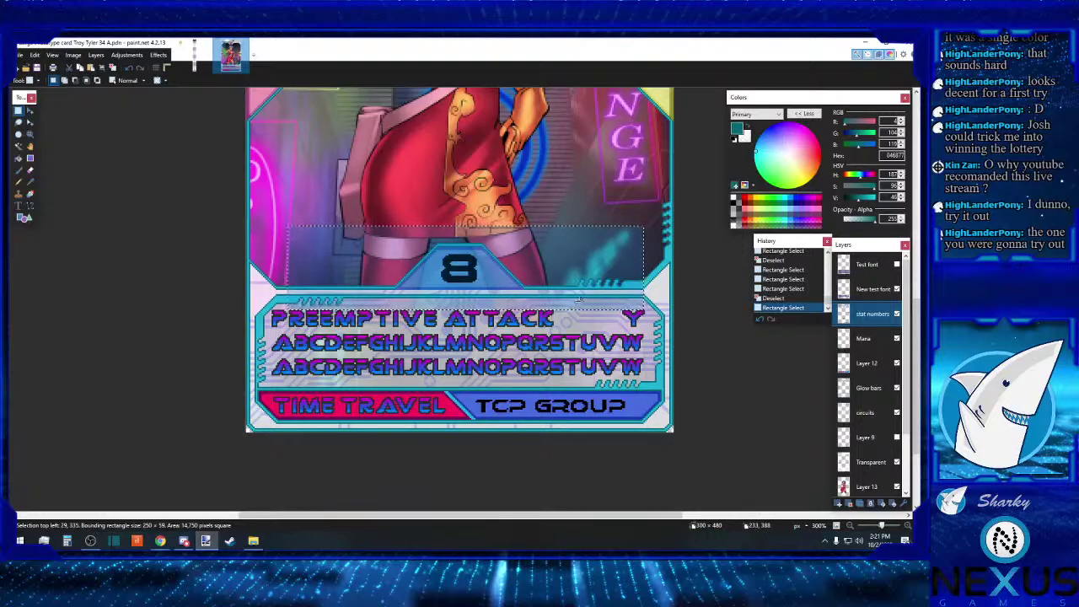
pyautogui.moveTo(523, 288); pyautogui.dragTo(397, 287)
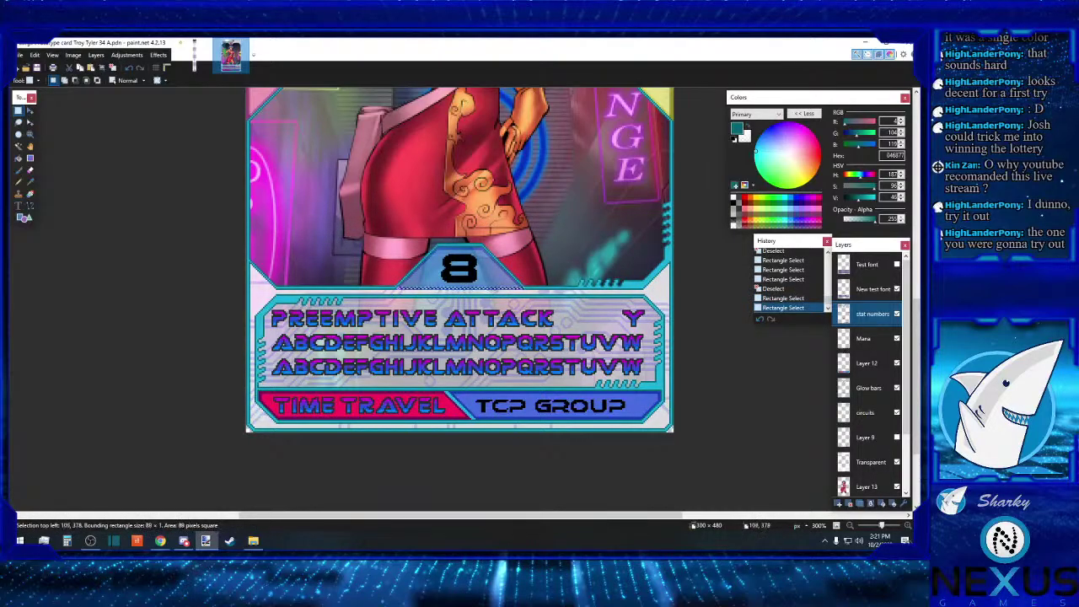
pyautogui.moveTo(267, 310); pyautogui.dragTo(221, 411)
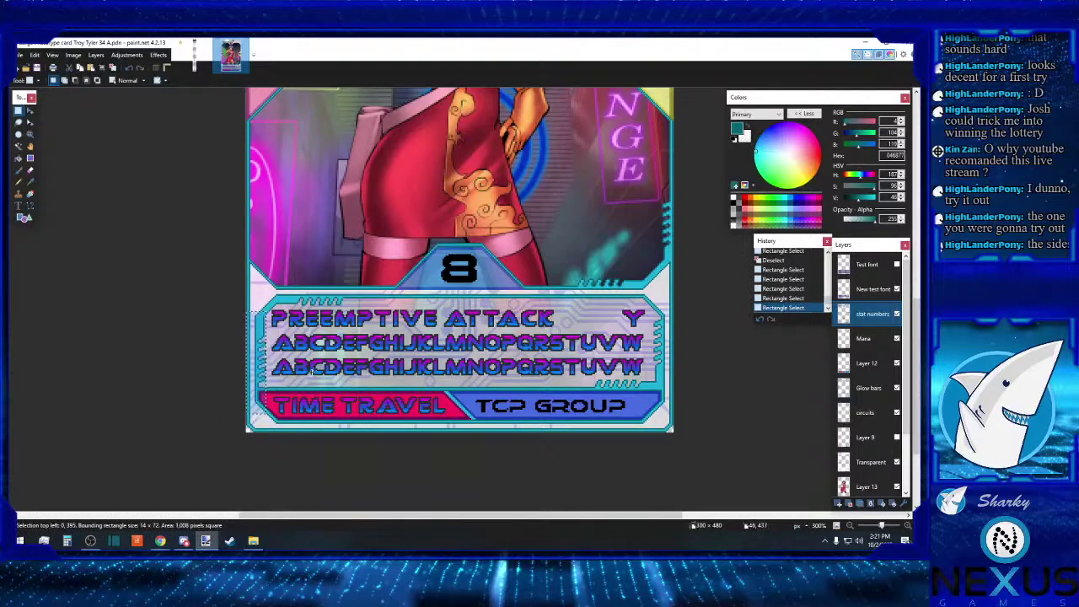
# Step: Toggle the visibility of Glow bars and Layer 12 to identify the text panel frame's layer, and make Layer 12 active
pyautogui.click(907, 529)
pyautogui.click(907, 529)
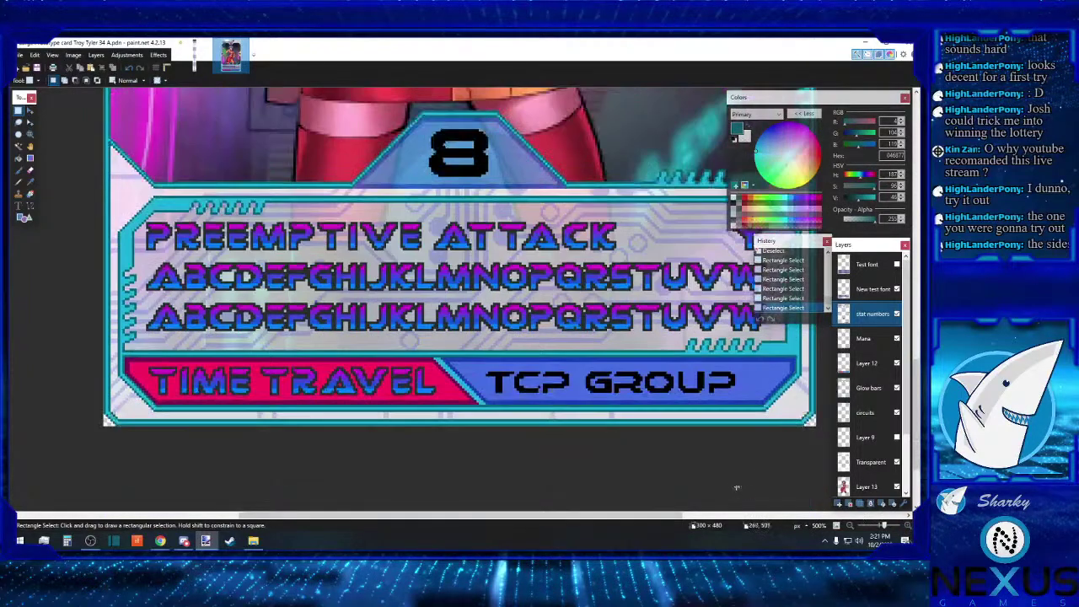
pyautogui.moveTo(547, 523); pyautogui.dragTo(517, 517)
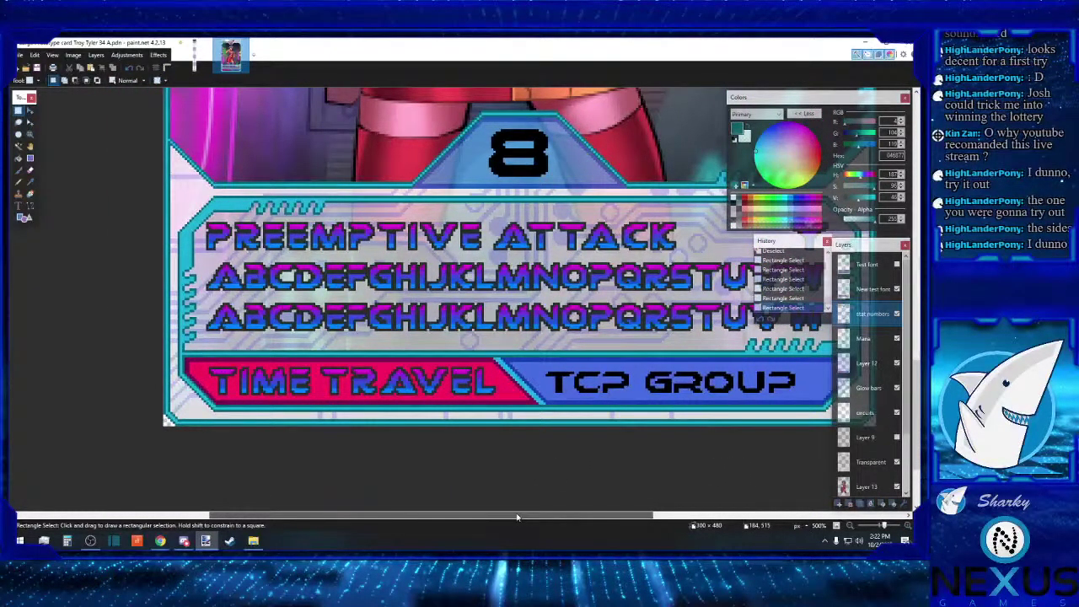
pyautogui.moveTo(517, 517); pyautogui.dragTo(540, 517)
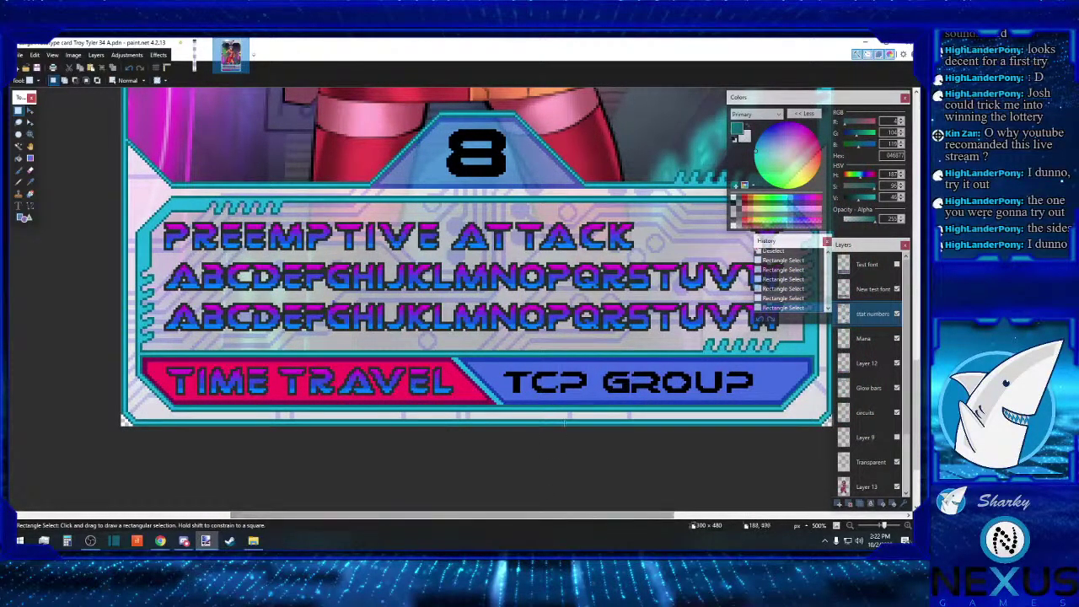
pyautogui.click(869, 289)
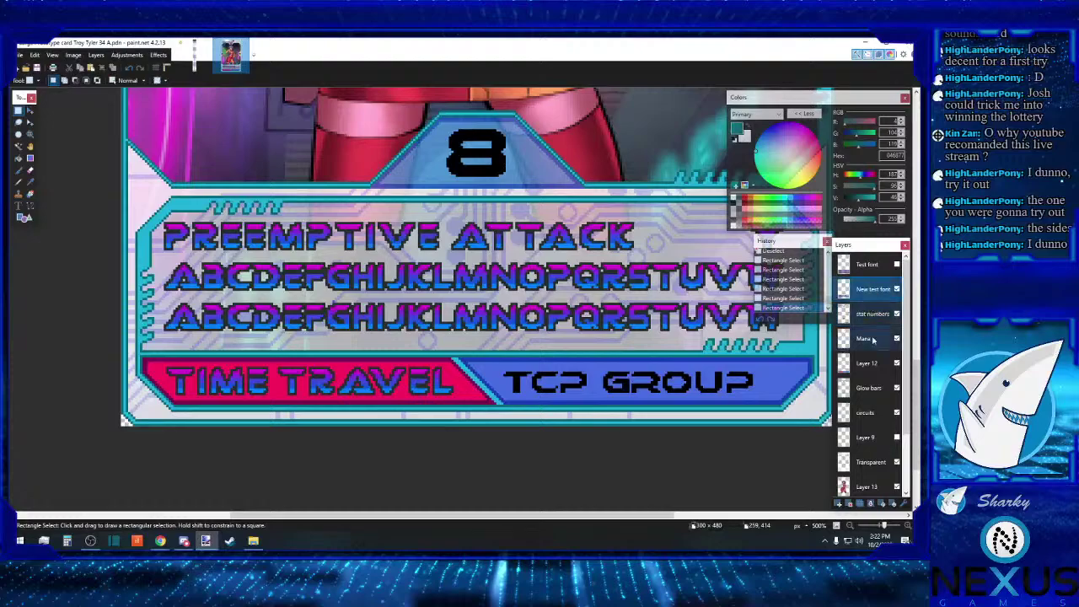
pyautogui.click(873, 316)
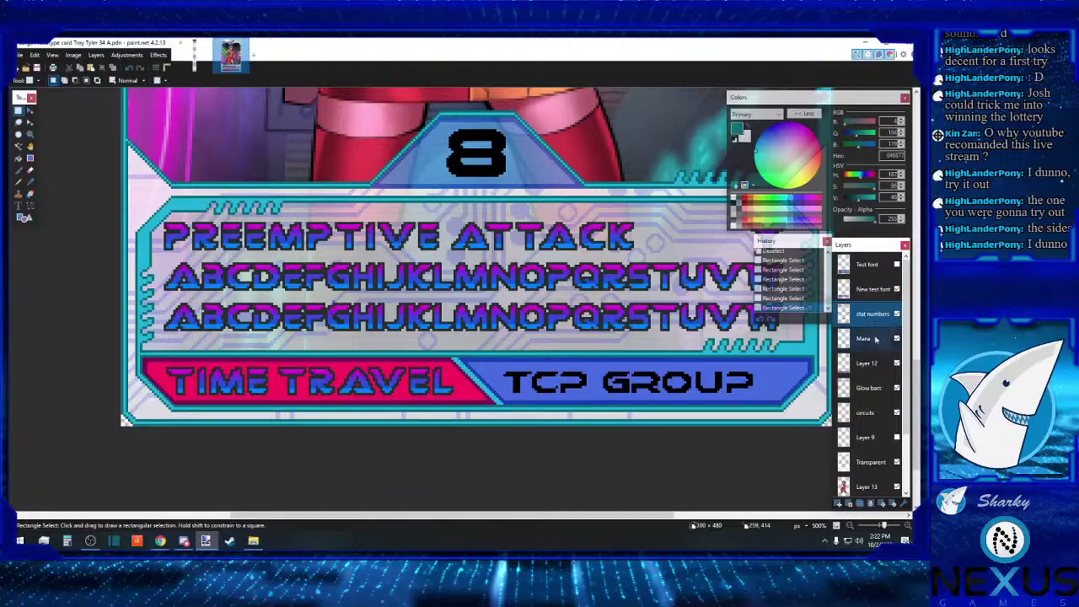
pyautogui.click(875, 395)
pyautogui.click(897, 387)
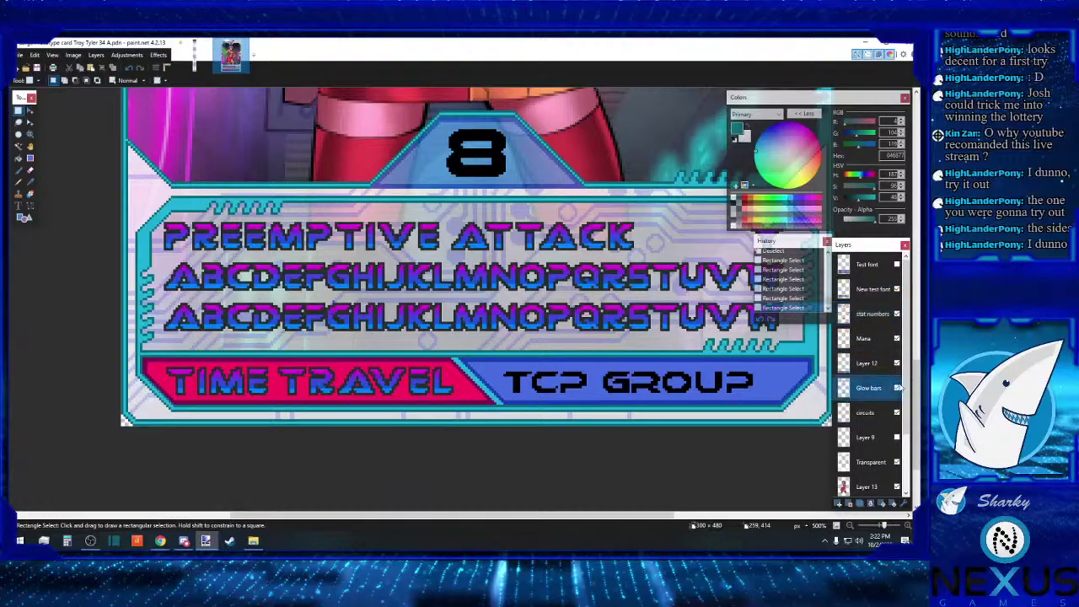
pyautogui.click(897, 388)
pyautogui.click(897, 363)
pyautogui.click(896, 363)
pyautogui.click(863, 364)
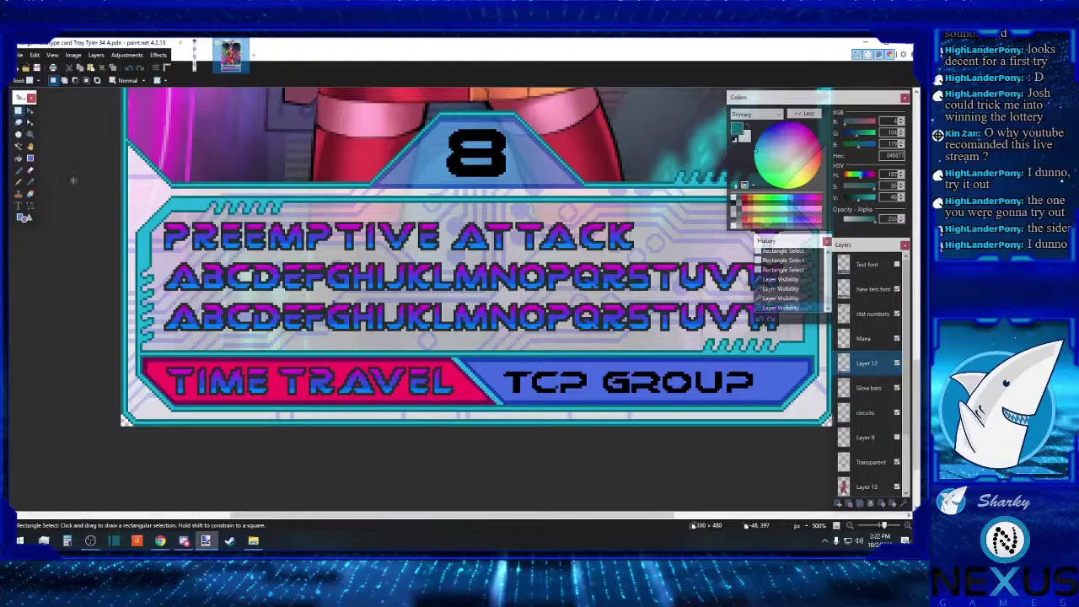
# Step: Select the left end of the text panel frame on Layer 12, shift it 6 pixels left to the card's edge, and deselect
pyautogui.moveTo(134, 190); pyautogui.dragTo(289, 413)
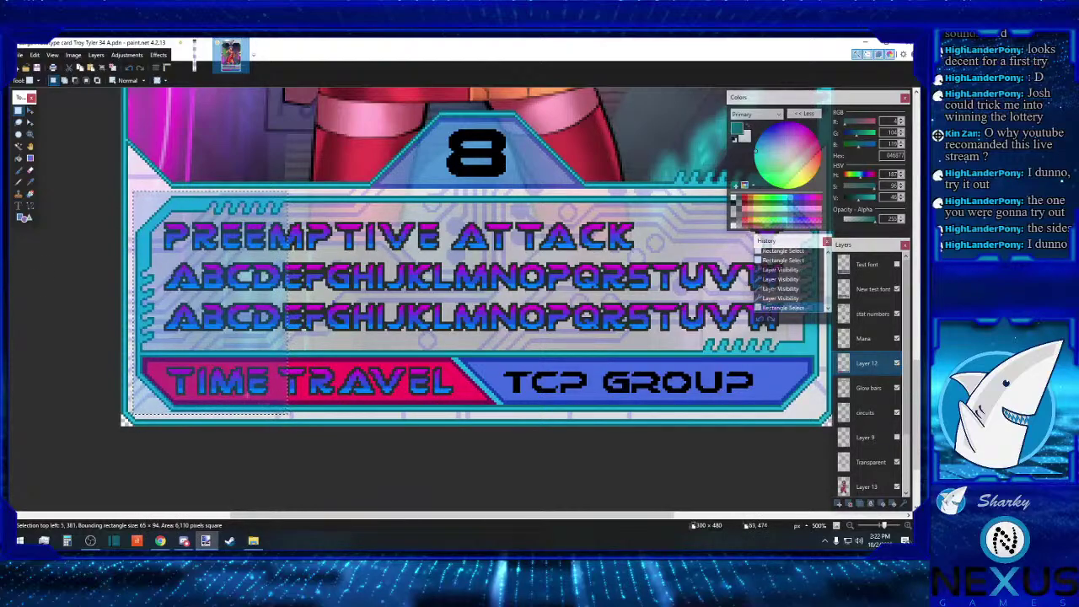
pyautogui.click(29, 110)
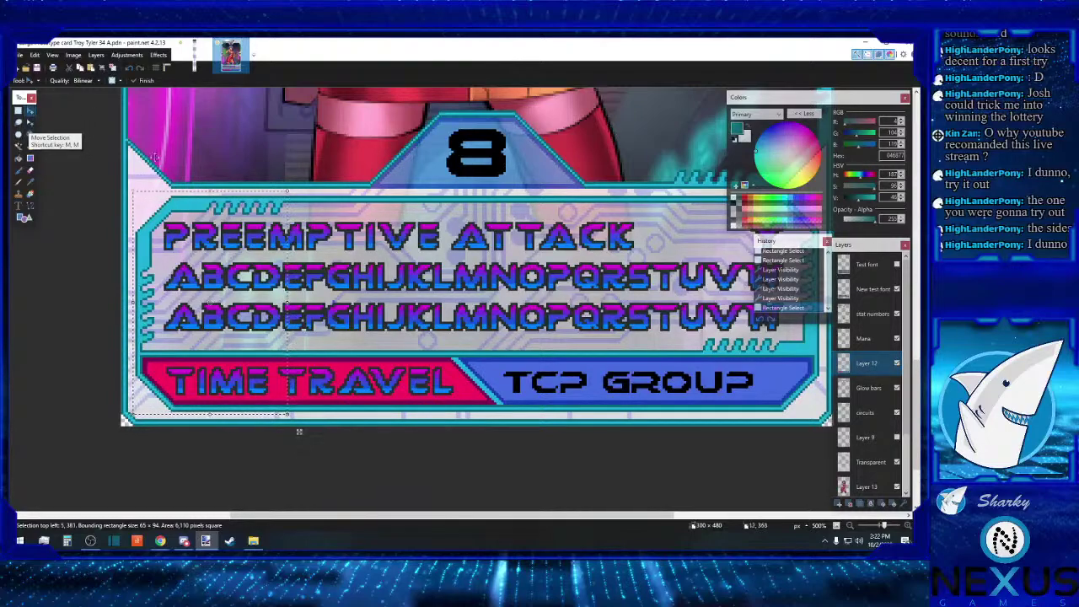
pyautogui.click(187, 215)
pyautogui.press('Left')
pyautogui.press('Left')
pyautogui.press('Left')
pyautogui.press('Left')
pyautogui.press('Left')
pyautogui.press('Left')
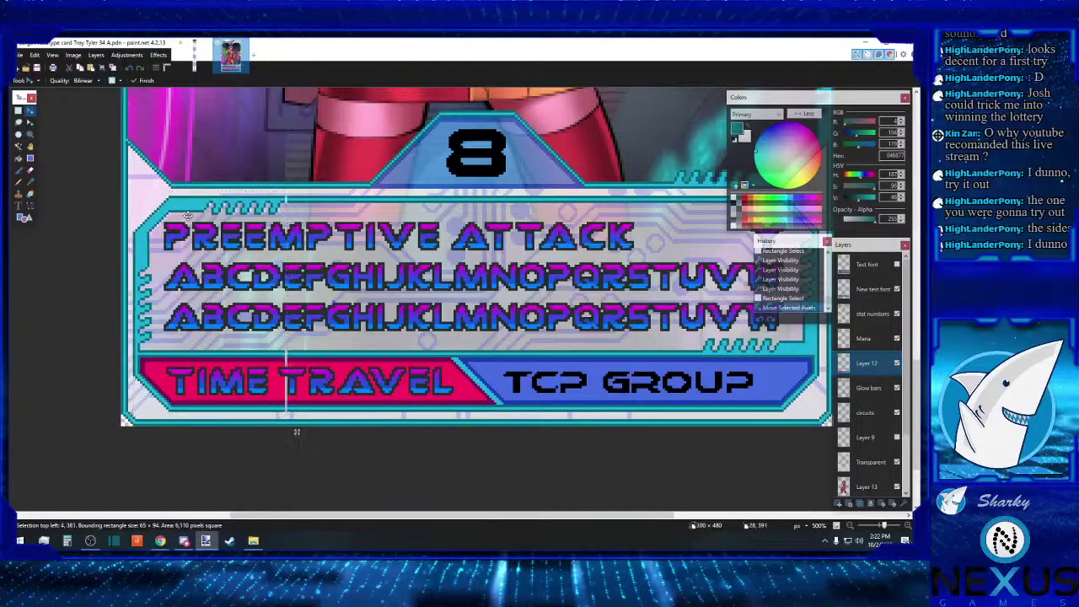
pyautogui.press('Left')
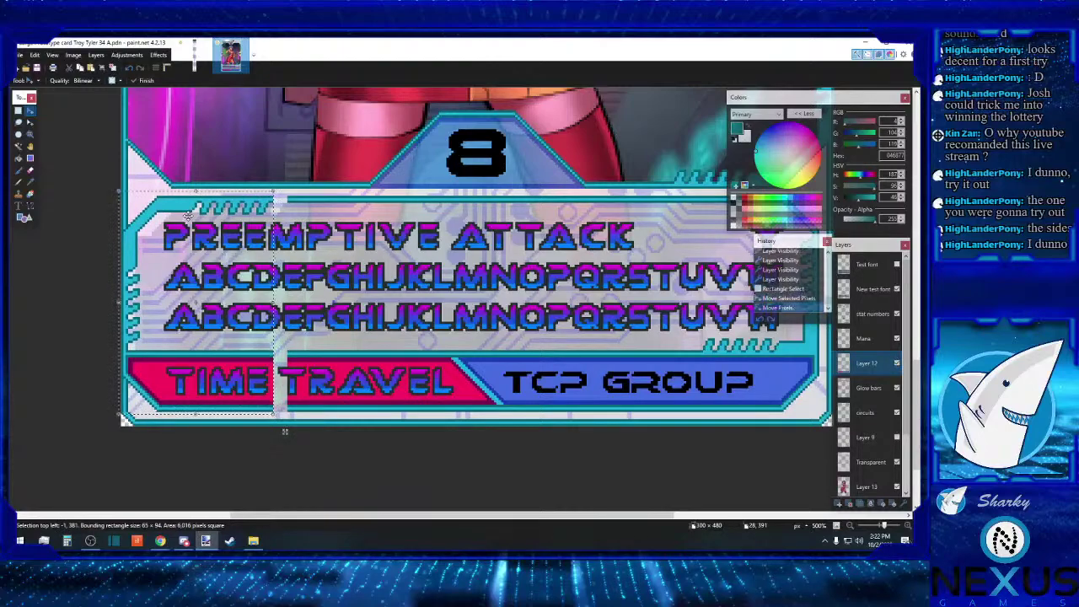
pyautogui.click(19, 110)
pyautogui.click(291, 371)
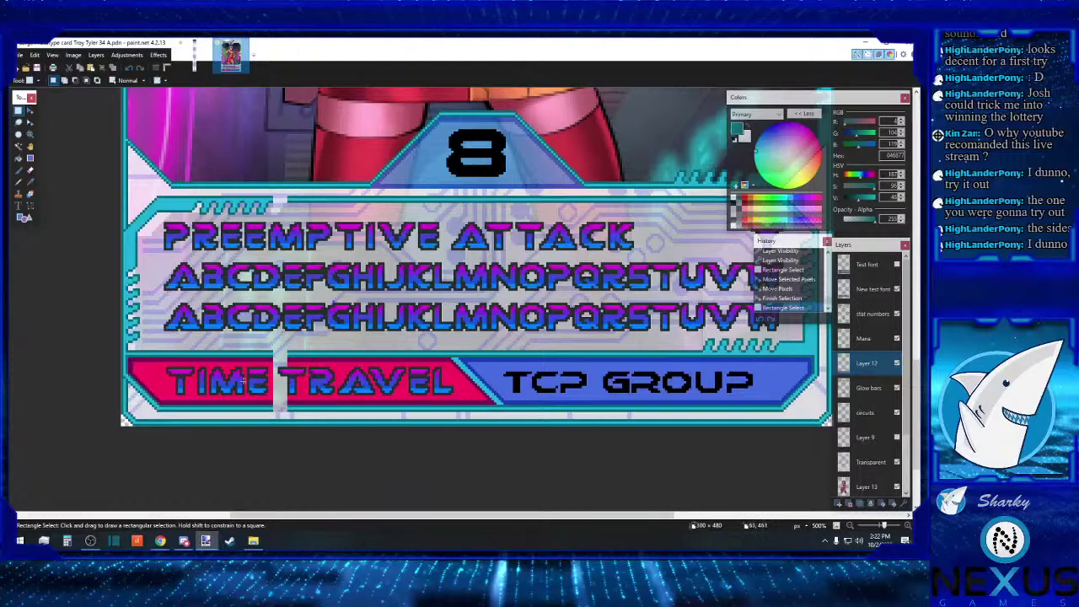
pyautogui.moveTo(157, 359); pyautogui.dragTo(458, 407)
pyautogui.click(460, 427)
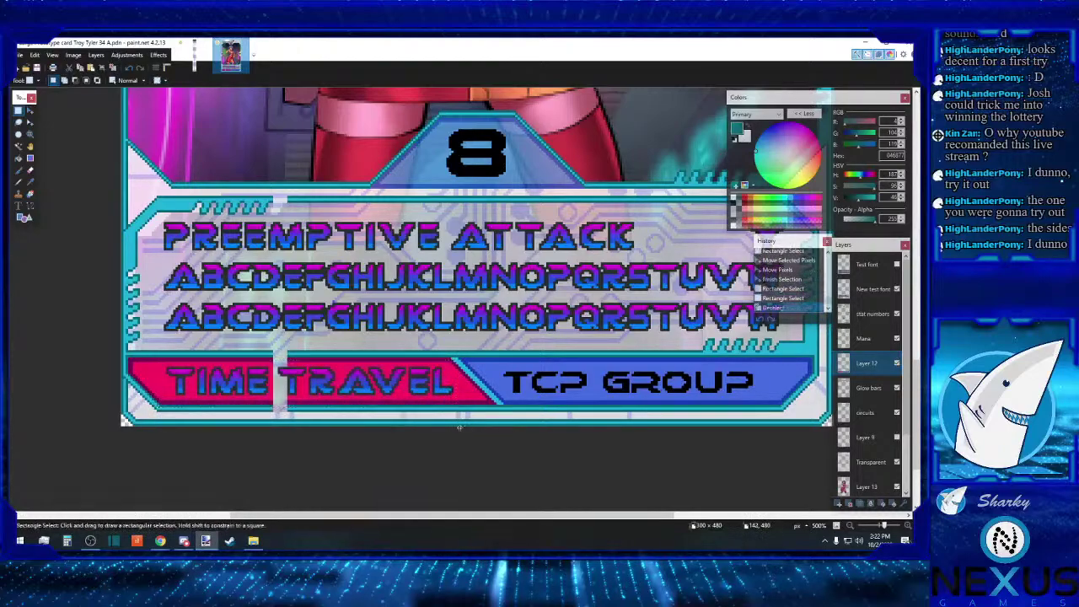
# Step: Select the right end of the text panel frame on Layer 12, shift it 6 pixels right to the card's edge, and deselect
pyautogui.moveTo(392, 518); pyautogui.dragTo(486, 518)
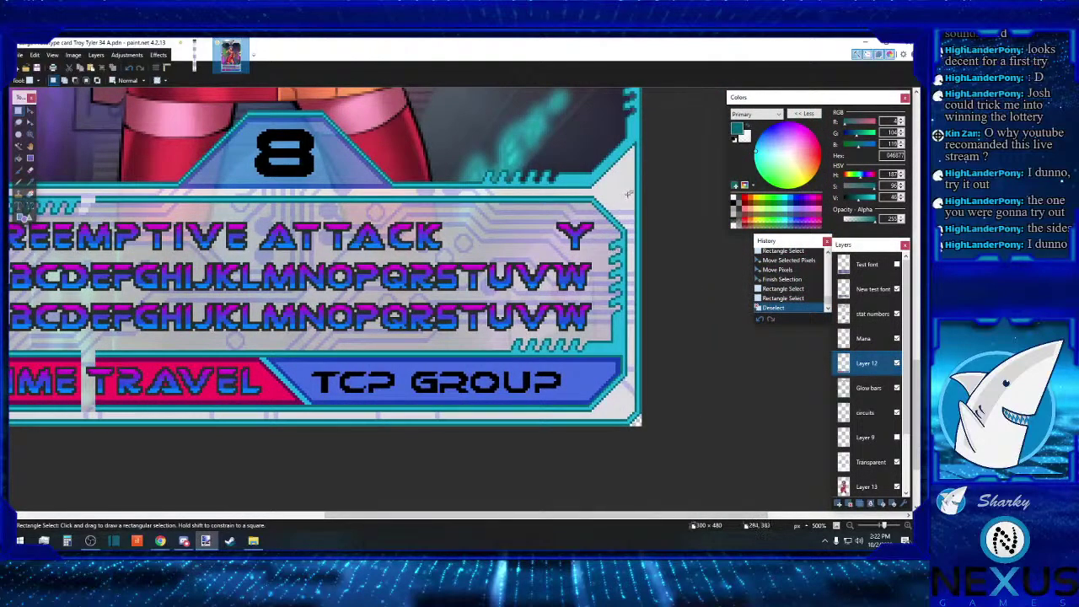
pyautogui.moveTo(629, 192); pyautogui.dragTo(557, 413)
pyautogui.press('m')
pyautogui.press('Right')
pyautogui.press('Right')
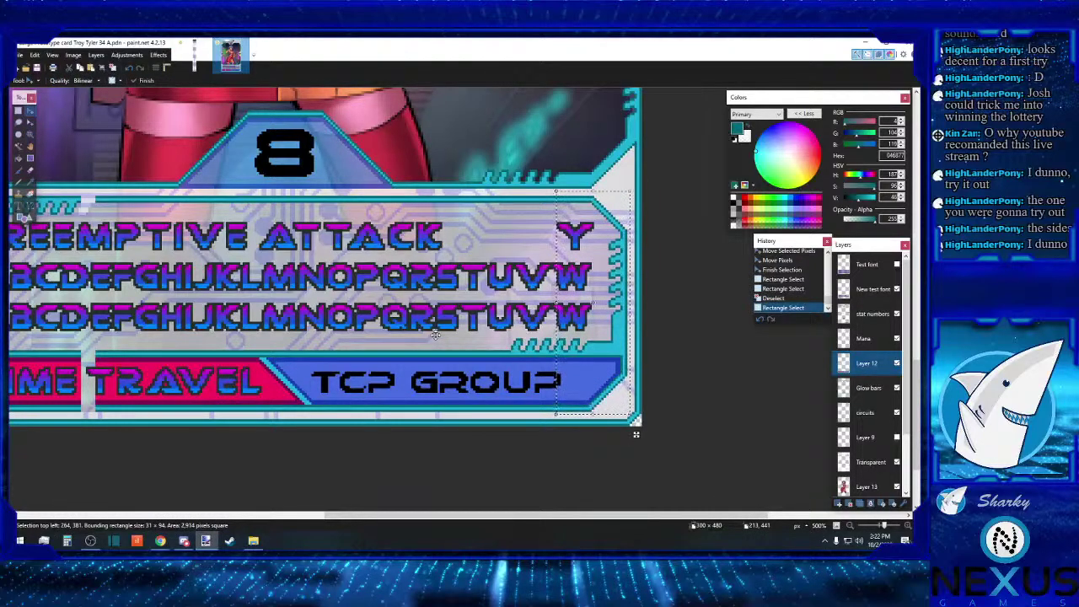
pyautogui.press('Right')
pyautogui.press('Right')
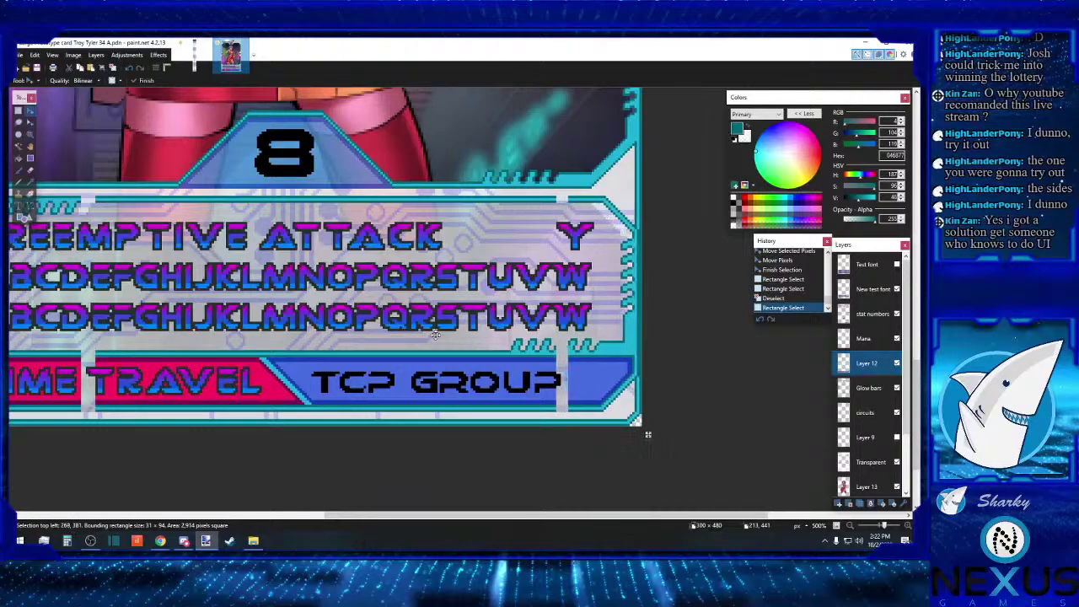
pyautogui.press('Left')
pyautogui.press('Left')
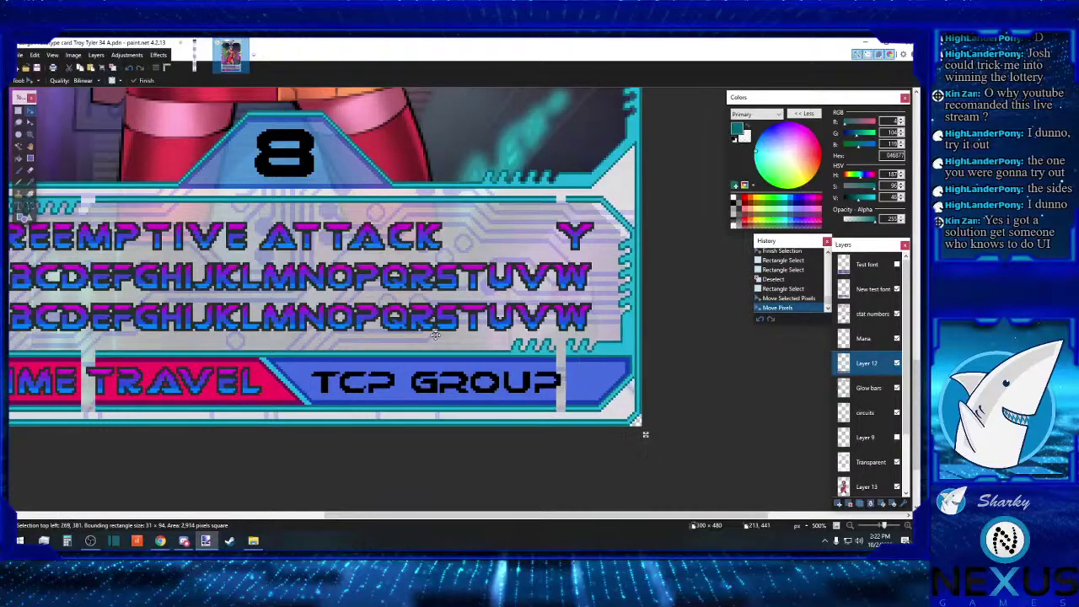
pyautogui.press('Left')
pyautogui.press('Left')
pyautogui.press('Right')
pyautogui.press('Right')
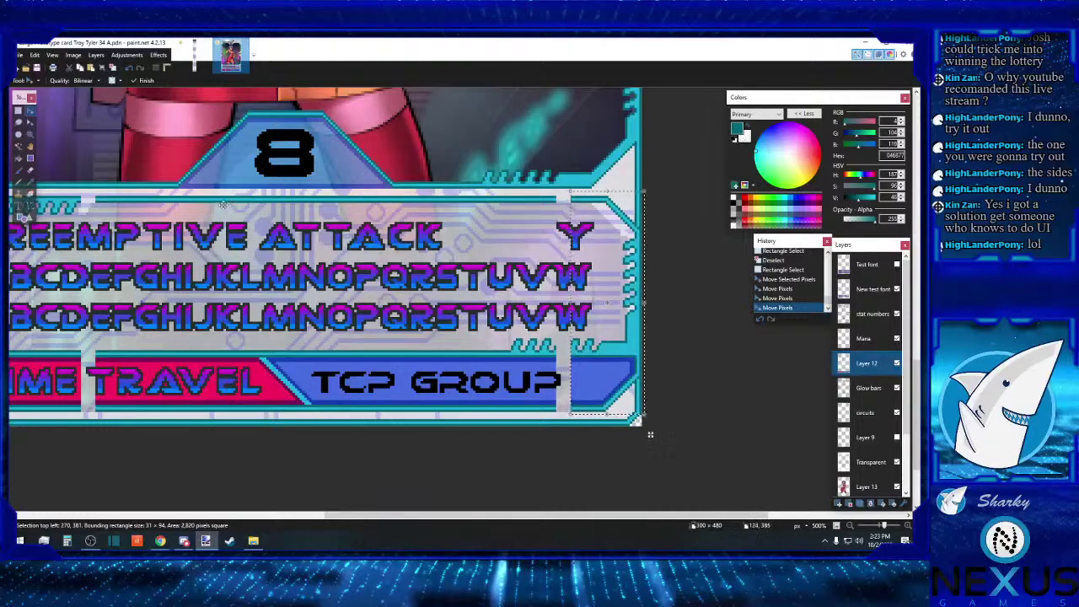
pyautogui.press('s')
pyautogui.hotkey('ctrl', 'd')
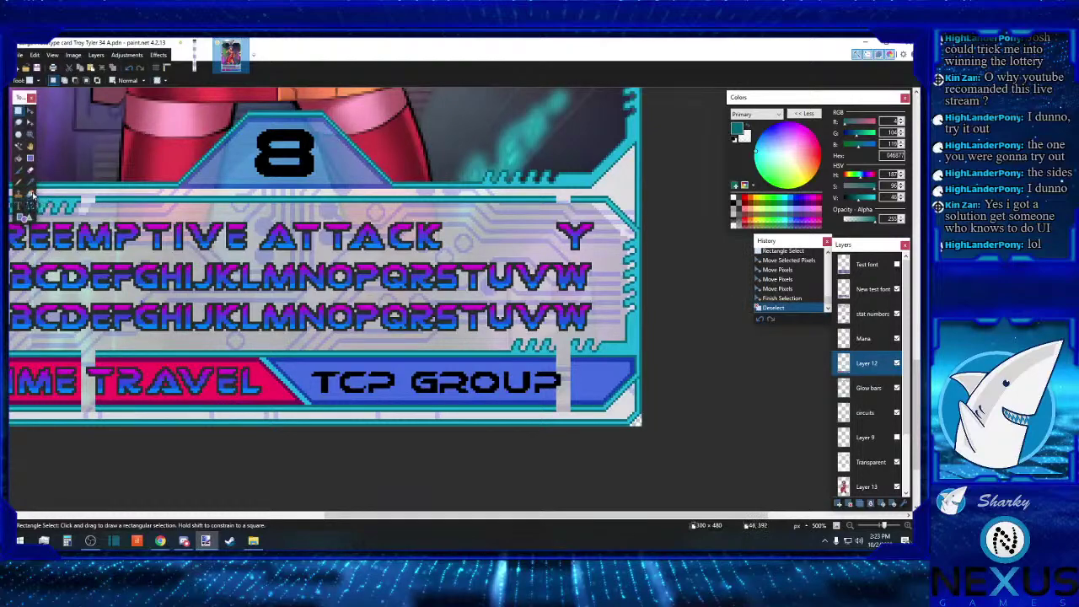
# Step: Sample the light blue 1DB1D7 from the frame's right side and pencil in two spots along the card's right edge
pyautogui.press('k')
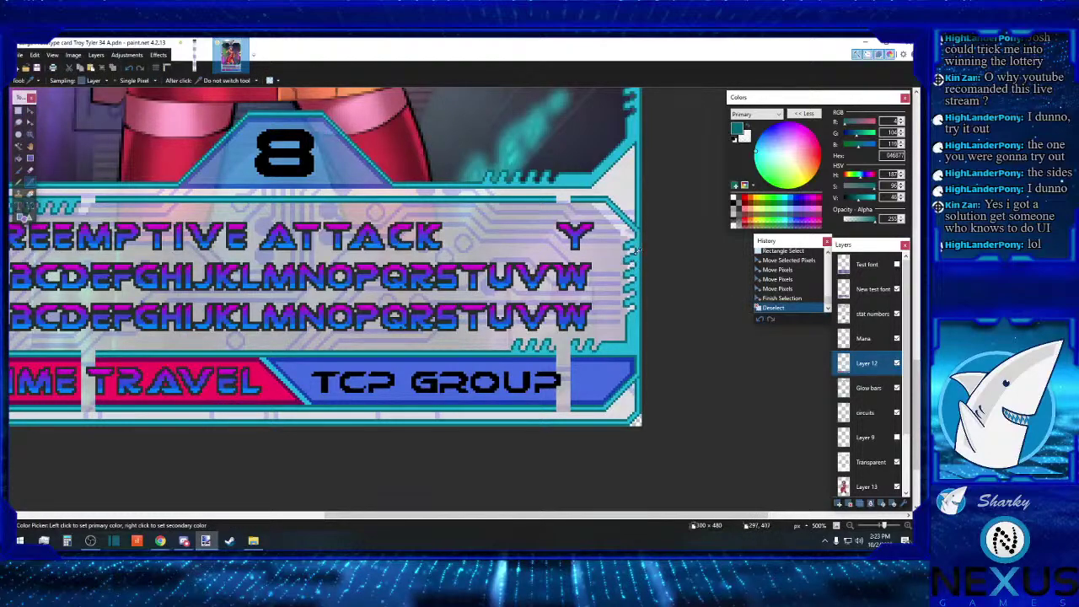
pyautogui.click(638, 251)
pyautogui.press('p')
pyautogui.click(639, 223)
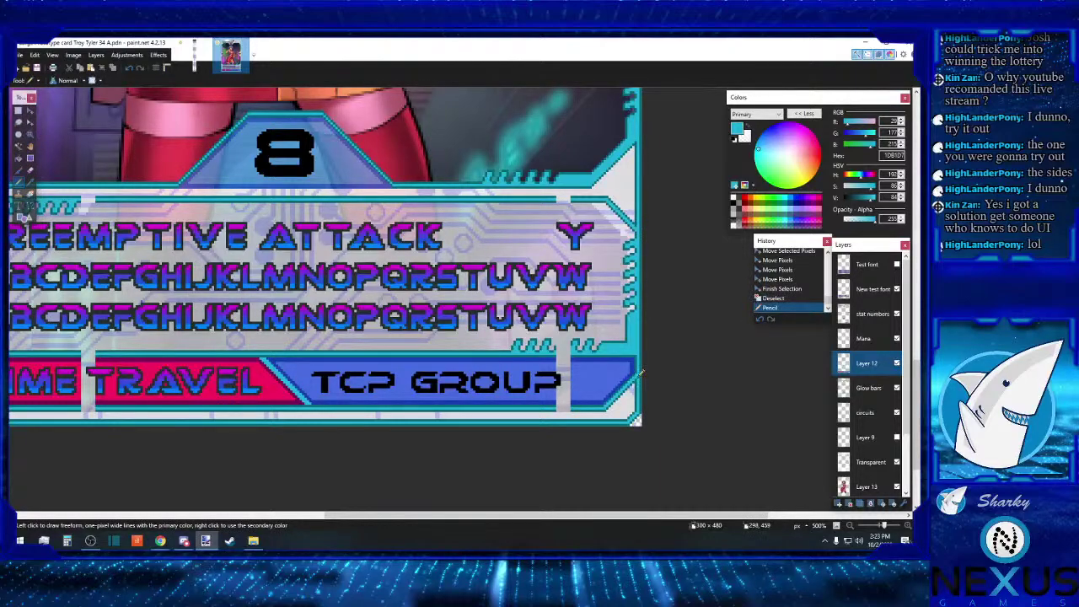
pyautogui.click(640, 374)
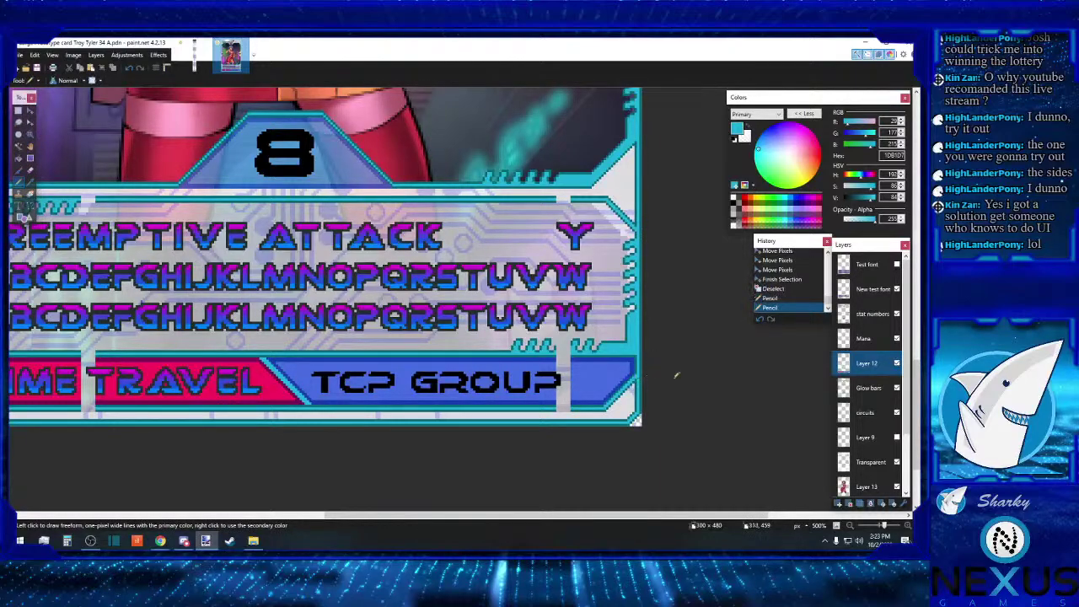
# Step: Select a 9-pixel-wide strip of the frame beside the right-hand gap, stretch it right to close the gap, and deselect
pyautogui.click(19, 110)
pyautogui.moveTo(555, 194); pyautogui.dragTo(535, 413)
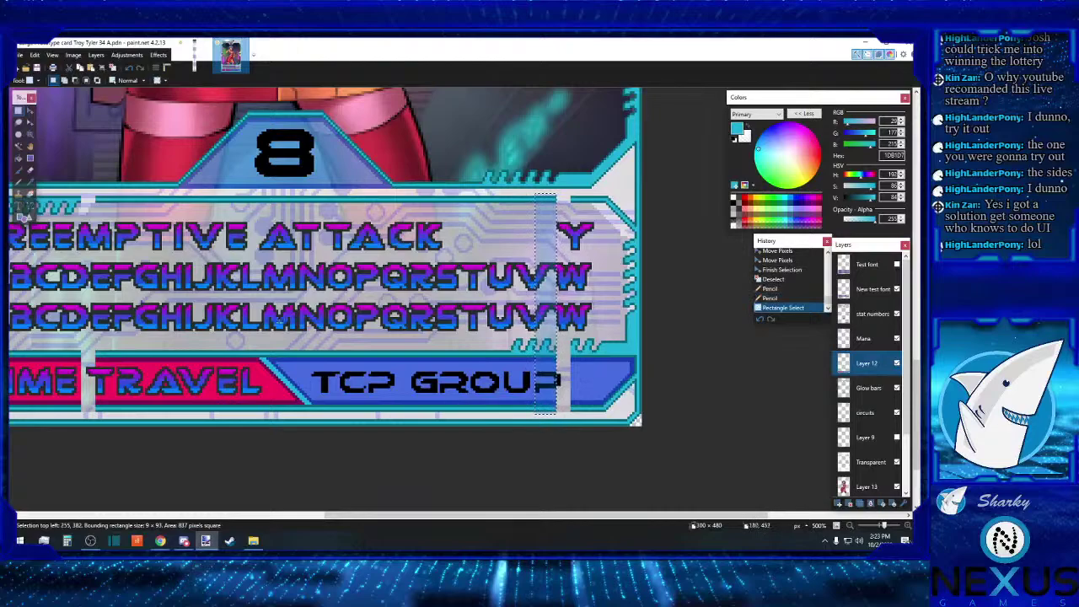
pyautogui.click(30, 110)
pyautogui.moveTo(557, 304); pyautogui.dragTo(574, 303)
pyautogui.press('s')
pyautogui.click(539, 451)
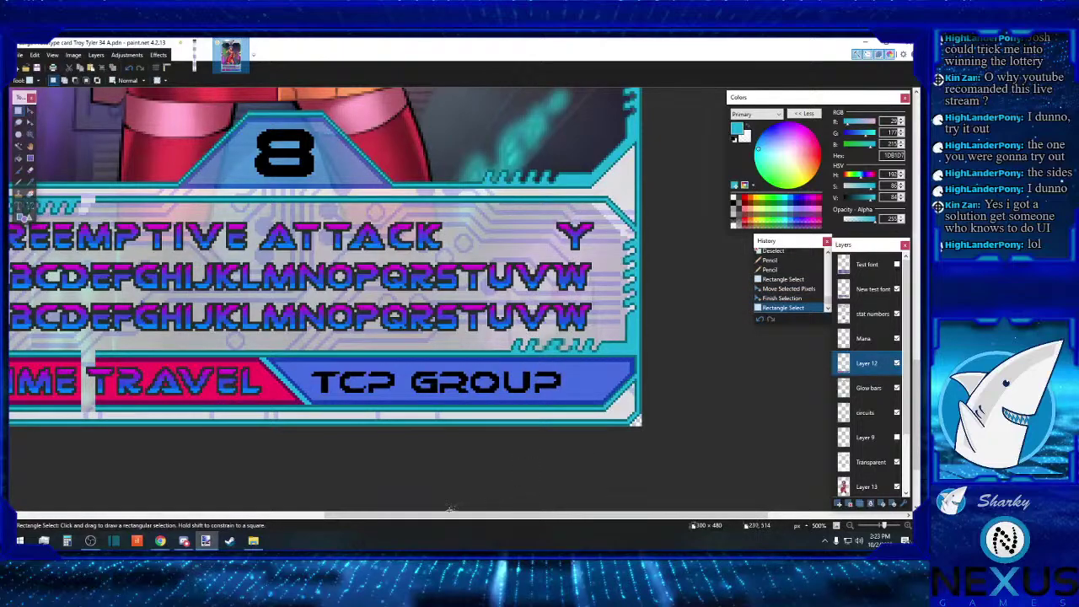
# Step: Select a 13-pixel-wide strip of the frame beside the left-hand gap and stretch it left to 20 pixels wide, closing the gap
pyautogui.moveTo(453, 515); pyautogui.dragTo(315, 515)
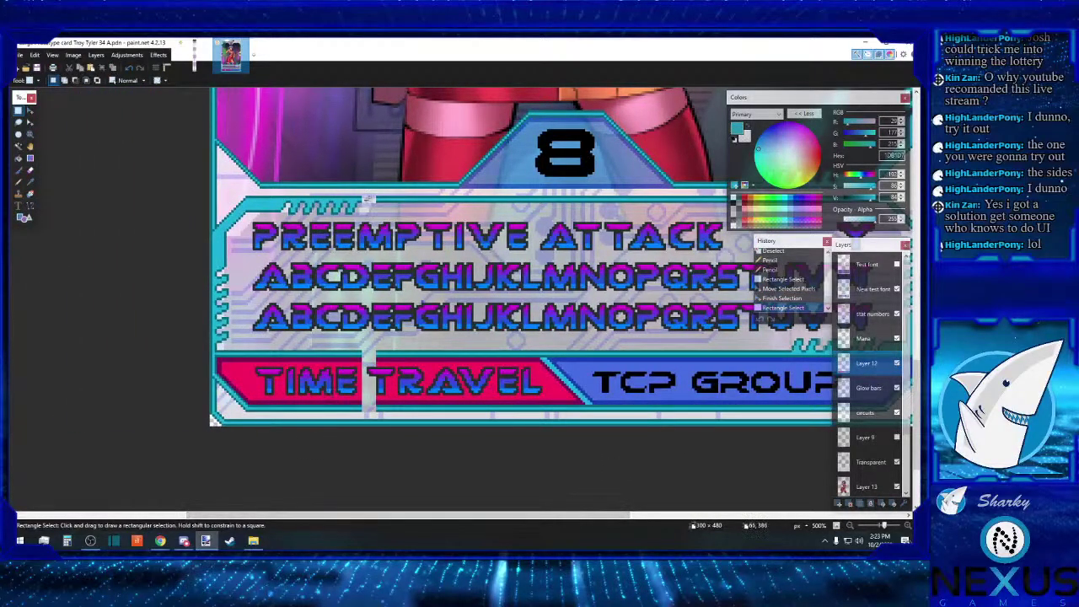
pyautogui.moveTo(378, 194); pyautogui.dragTo(412, 414)
pyautogui.click(30, 109)
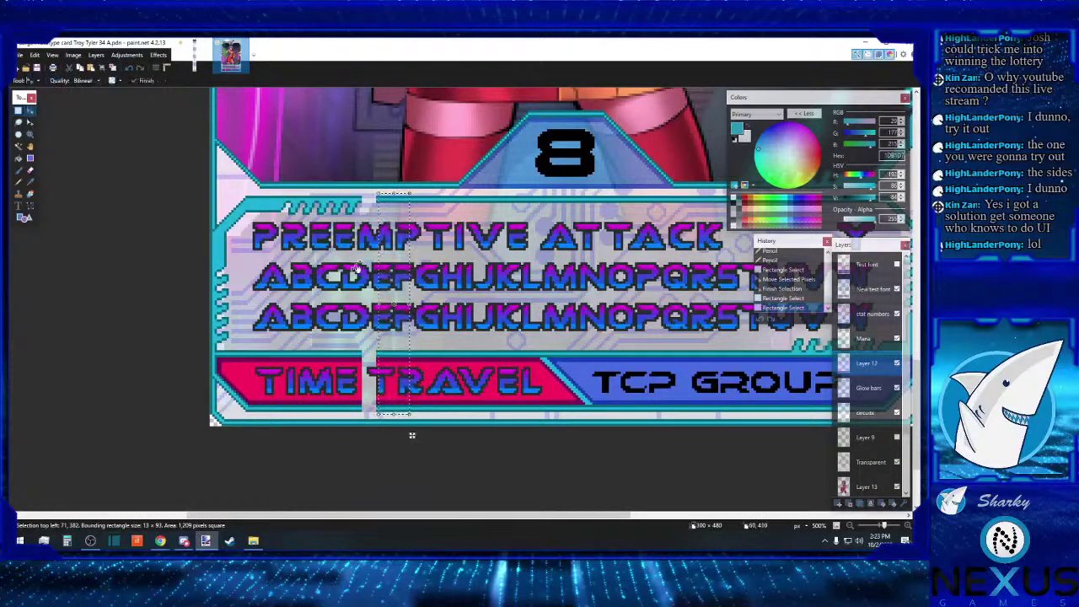
pyautogui.moveTo(379, 305); pyautogui.dragTo(362, 308)
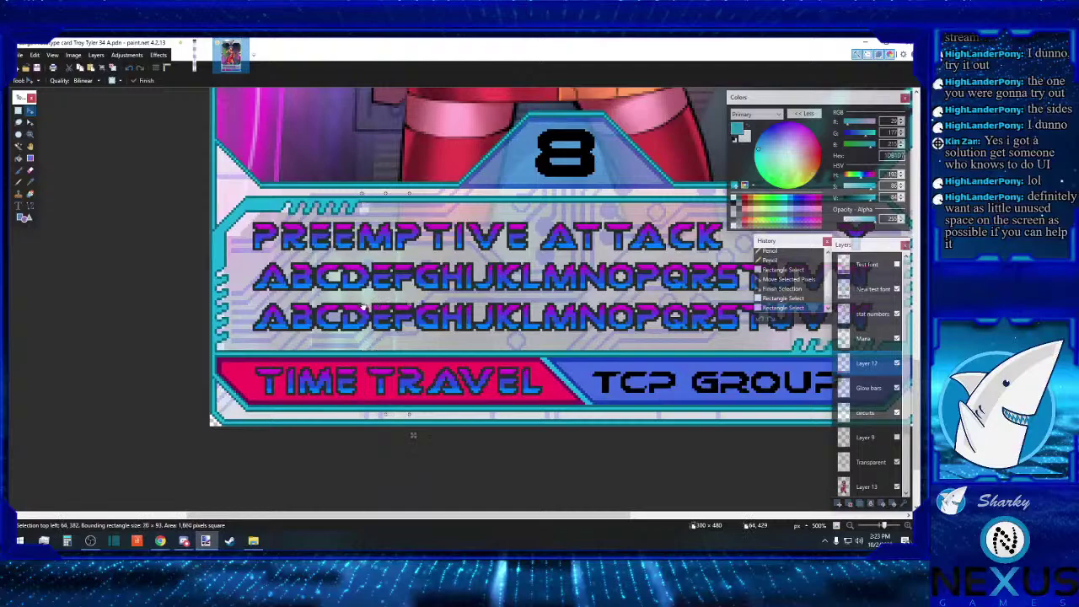
pyautogui.click(18, 111)
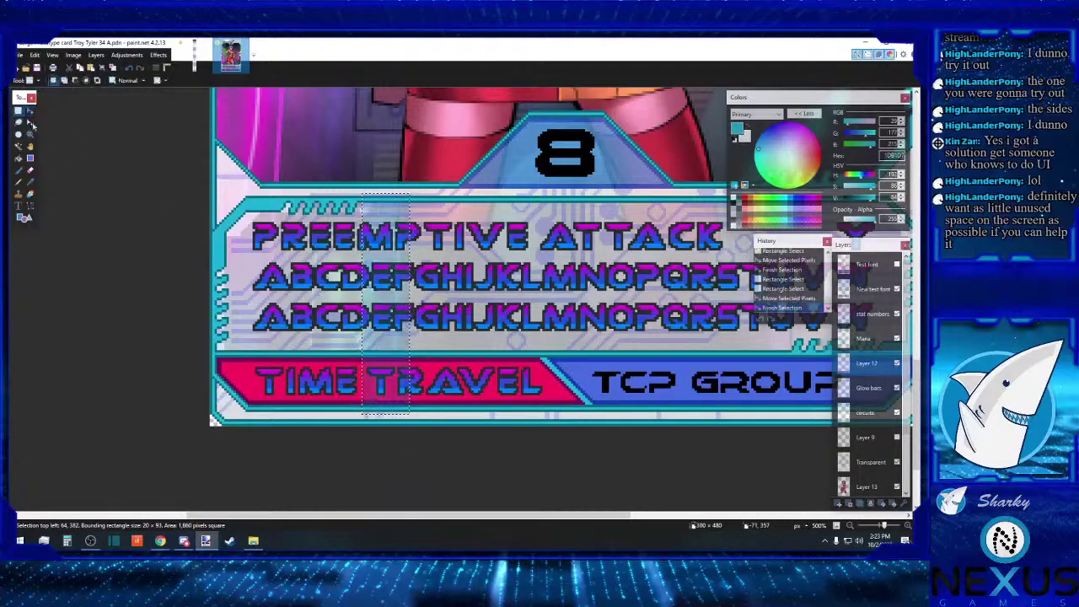
# Step: Deselect the stretched strip and pencil in two spots along the text panel's left edge on Layer 12 with the light blue
pyautogui.hotkey('ctrl', 'd')
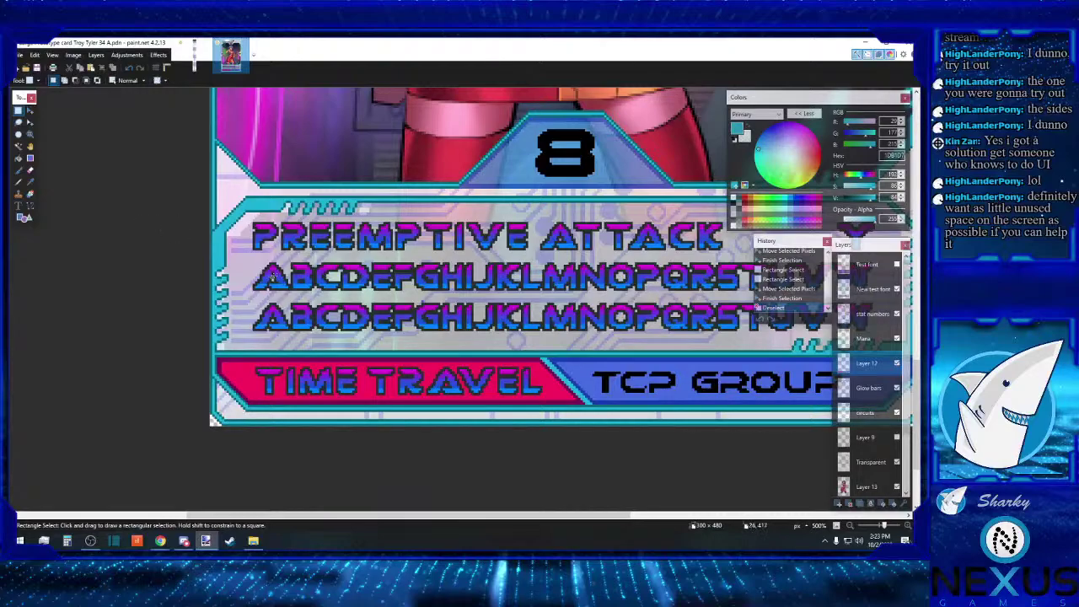
pyautogui.click(30, 182)
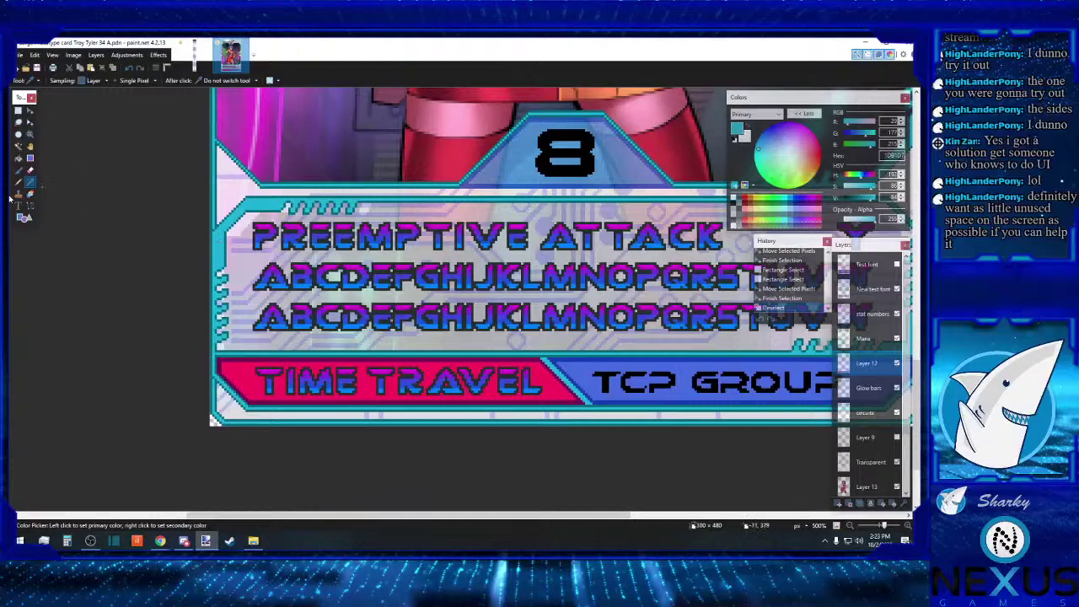
pyautogui.click(19, 182)
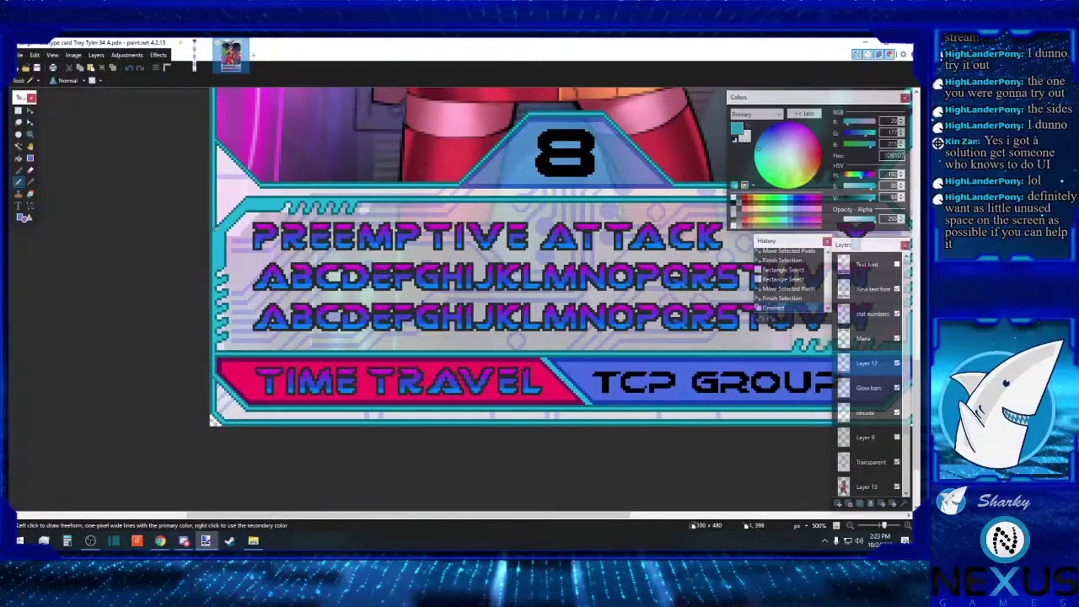
pyautogui.click(216, 226)
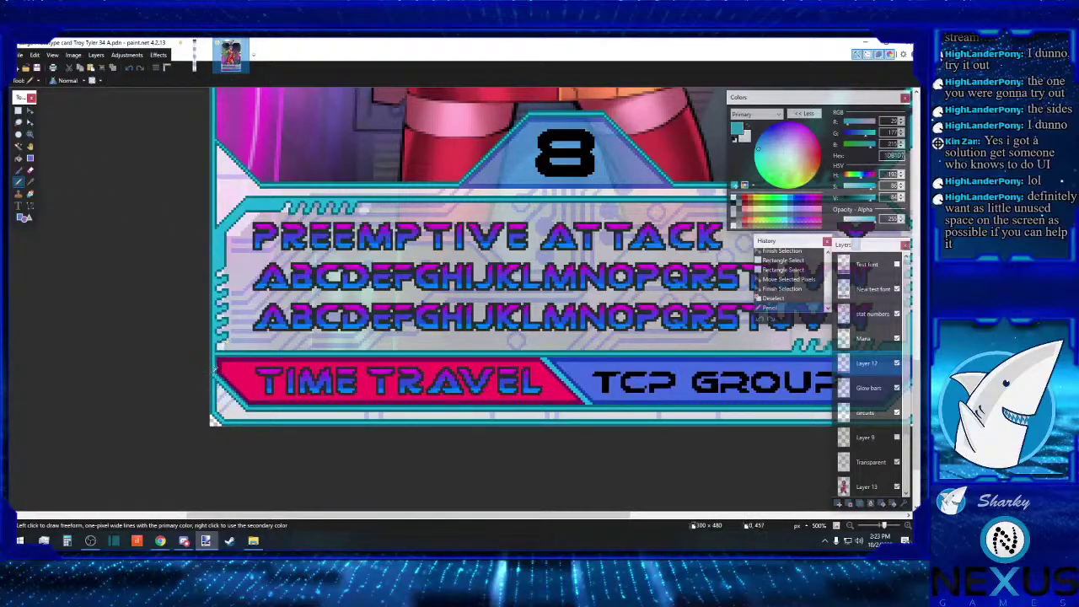
pyautogui.click(216, 371)
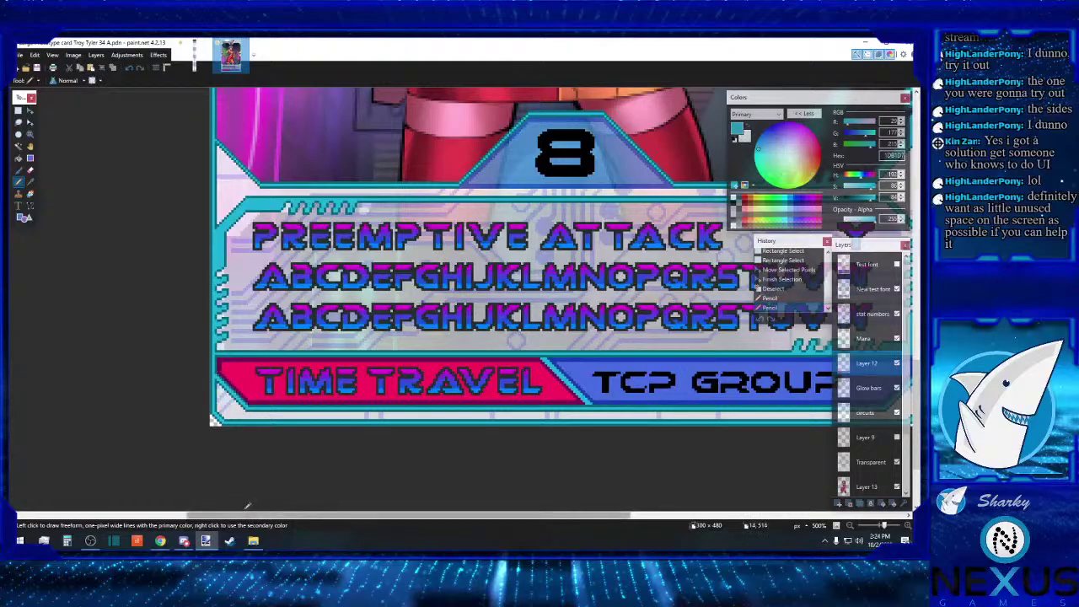
# Step: Sample the panel's translucent white fill, FFFFFF at opacity 167, from the Transparent layer
pyautogui.moveTo(252, 518); pyautogui.dragTo(449, 517)
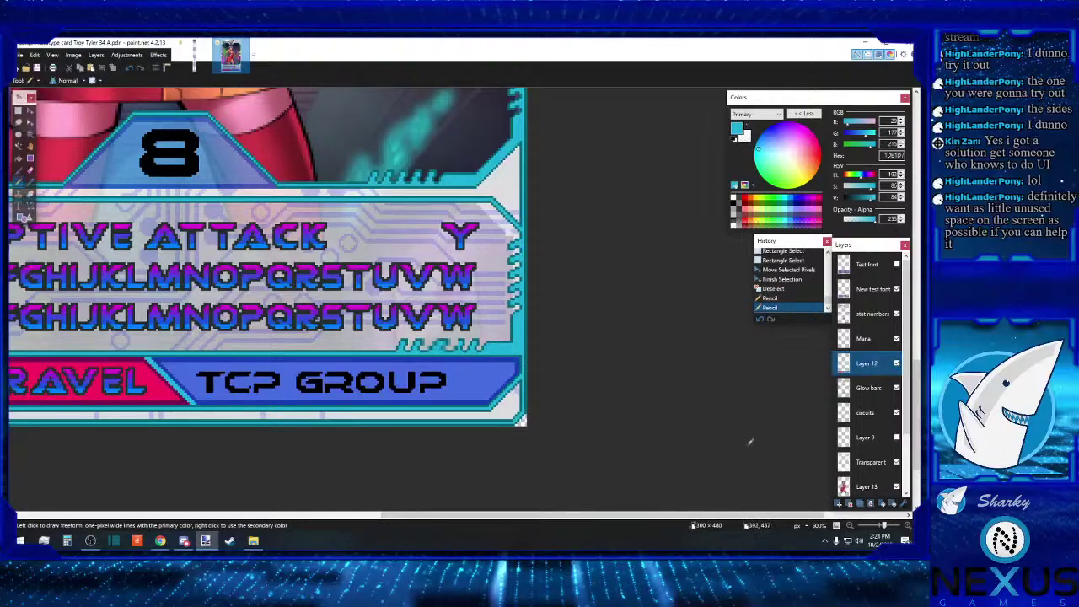
pyautogui.moveTo(717, 514); pyautogui.dragTo(624, 510)
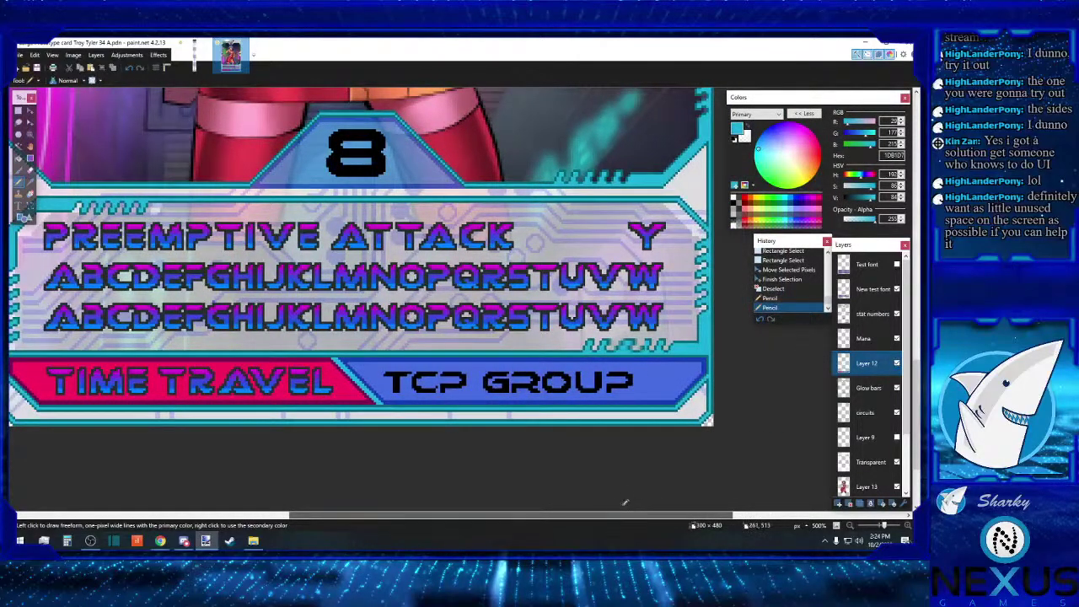
pyautogui.click(30, 178)
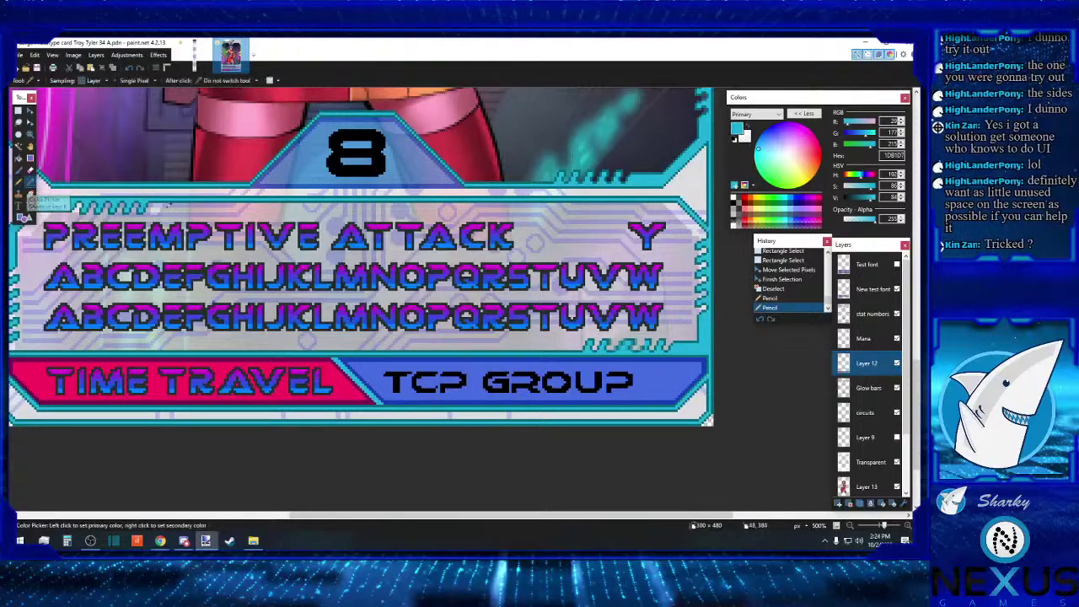
pyautogui.click(564, 247)
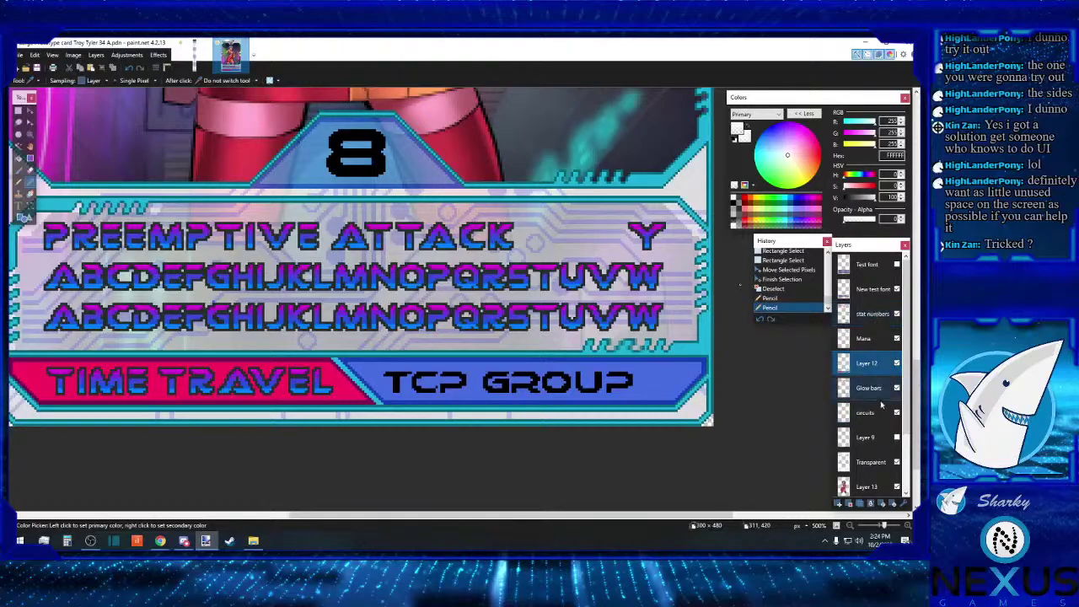
pyautogui.click(875, 462)
pyautogui.click(613, 251)
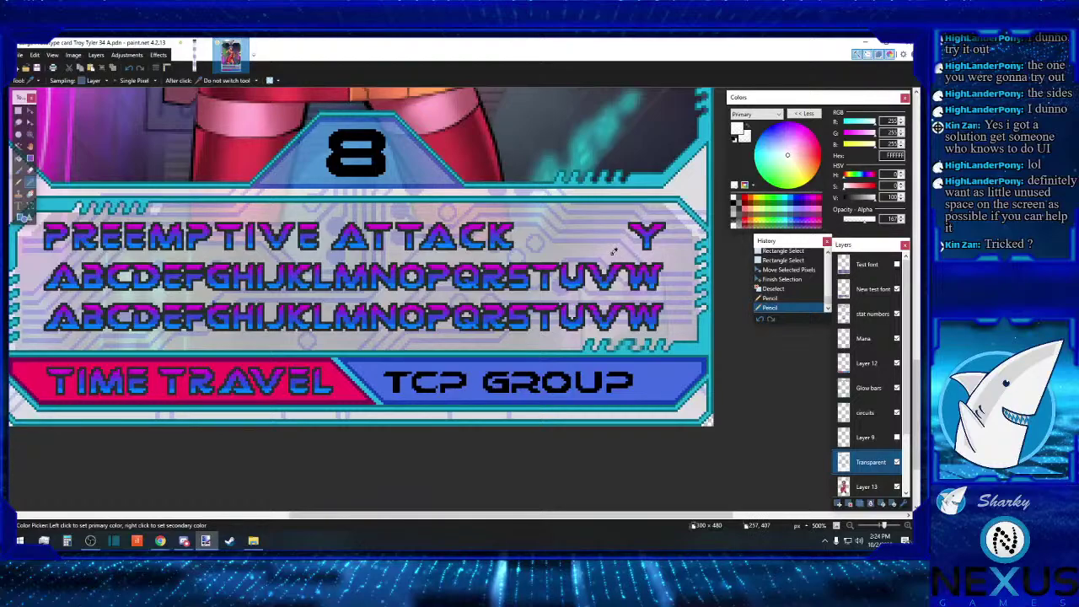
pyautogui.click(690, 188)
pyautogui.click(676, 253)
# Step: Magic-wand the text panel's full interior on Layer 12 with a raised tolerance and erase that area from the Transparent layer
pyautogui.click(870, 389)
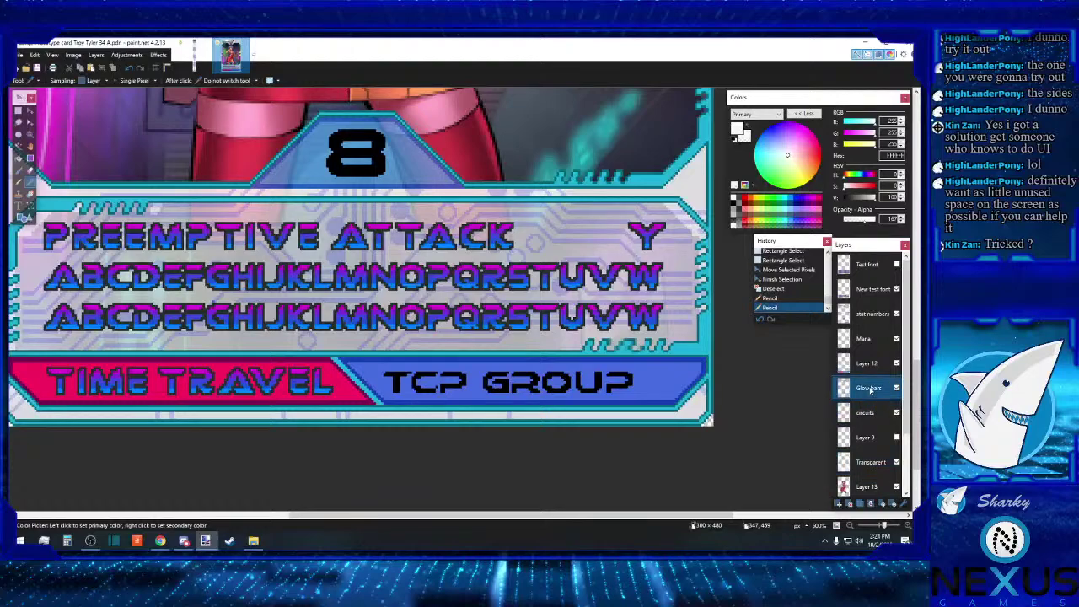
pyautogui.click(19, 148)
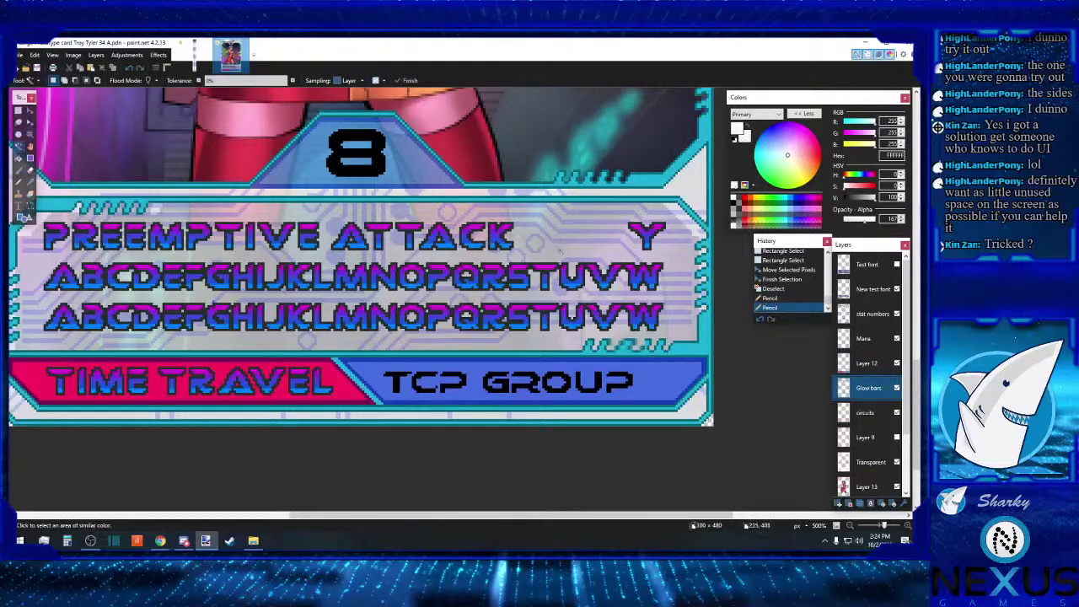
pyautogui.click(560, 251)
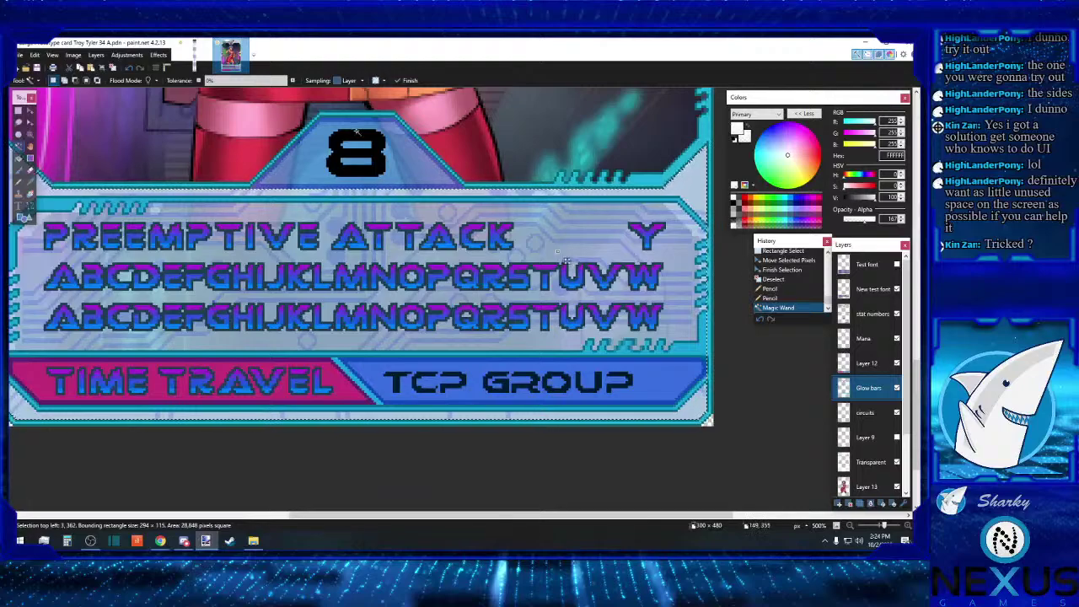
pyautogui.hotkey('alt', 'pageup')
pyautogui.click(588, 251)
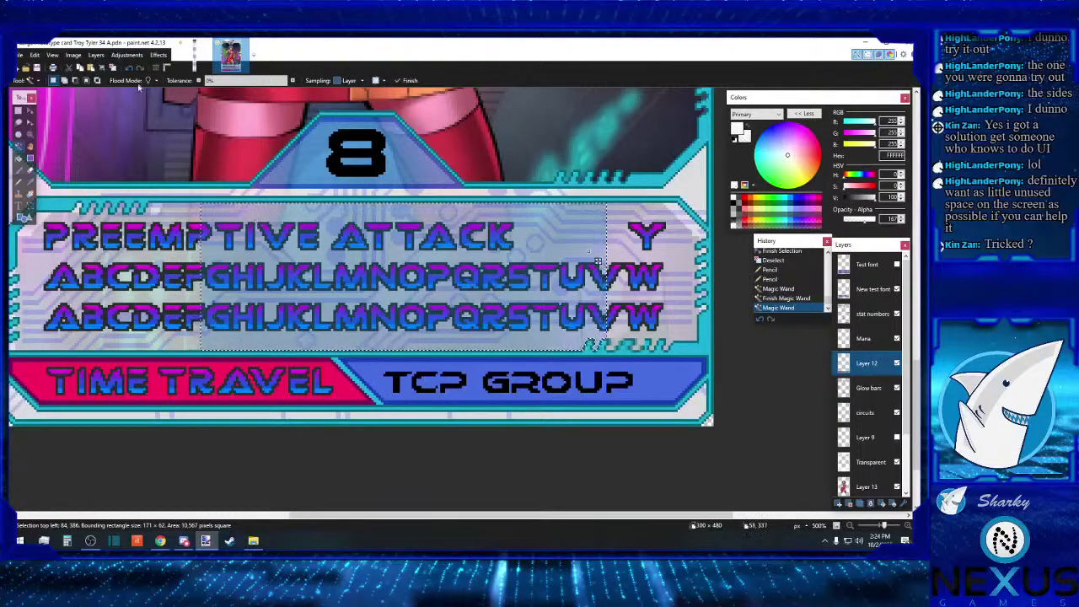
pyautogui.click(210, 80)
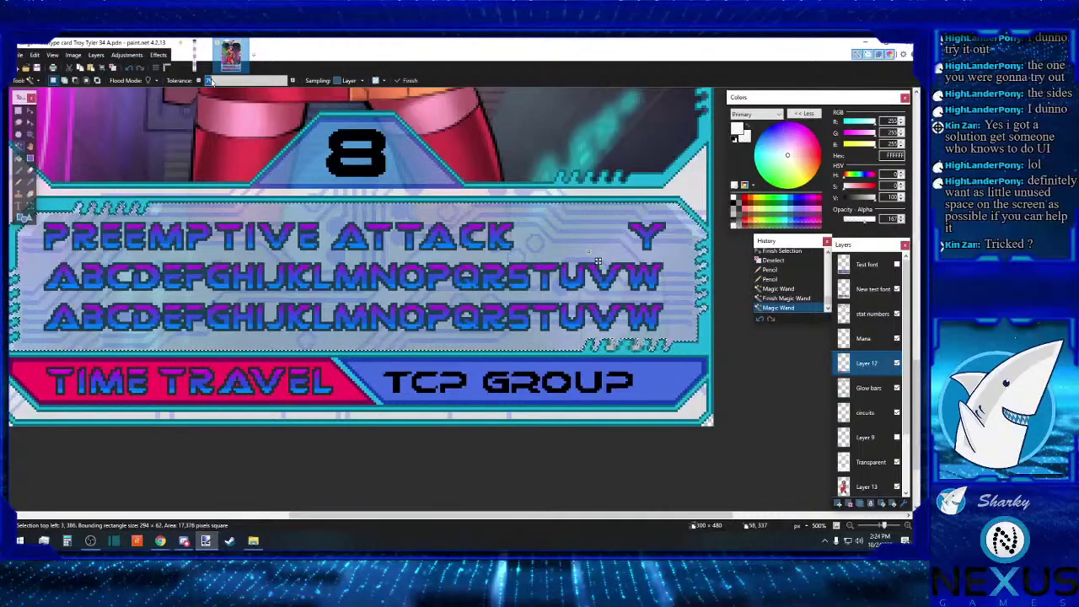
pyautogui.click(210, 80)
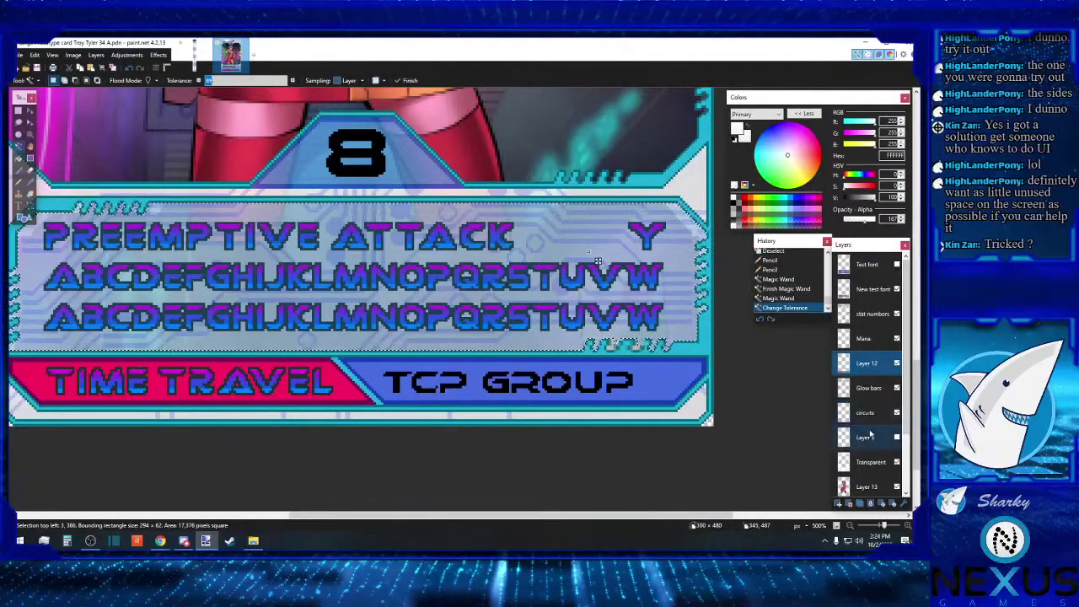
pyautogui.click(855, 455)
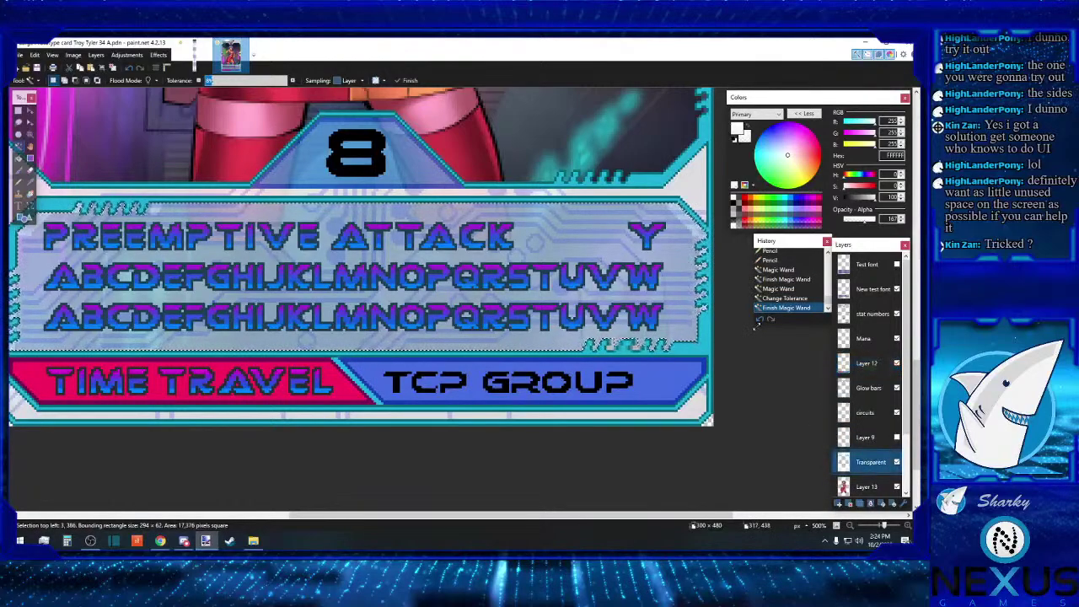
pyautogui.press('Delete')
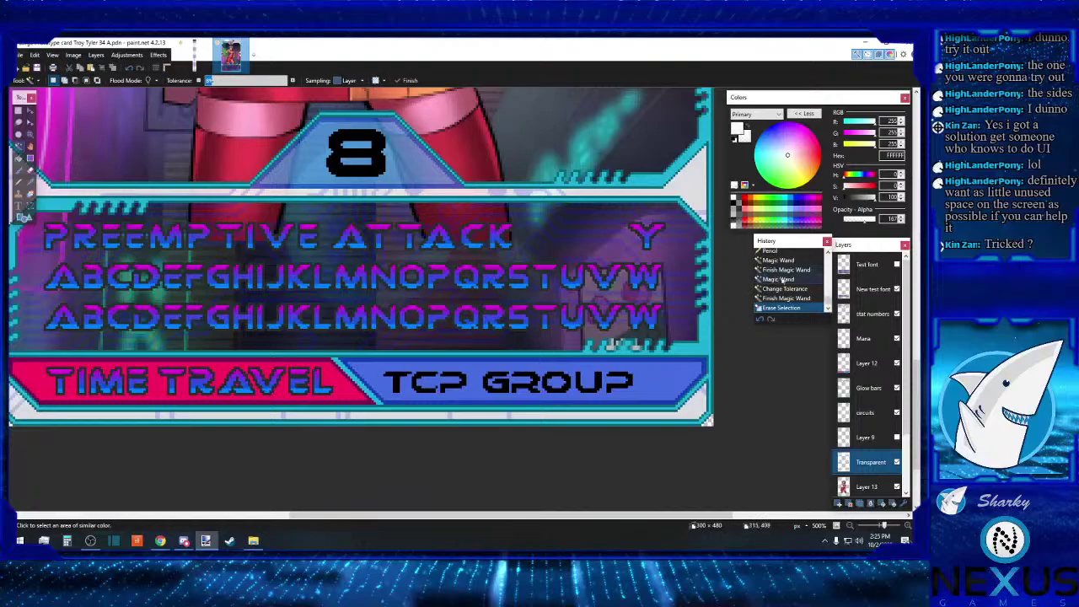
# Step: Reselect the text panel's interior from Layer 12, fill it with the sampled translucent white on the Transparent layer, and deselect
pyautogui.click(890, 390)
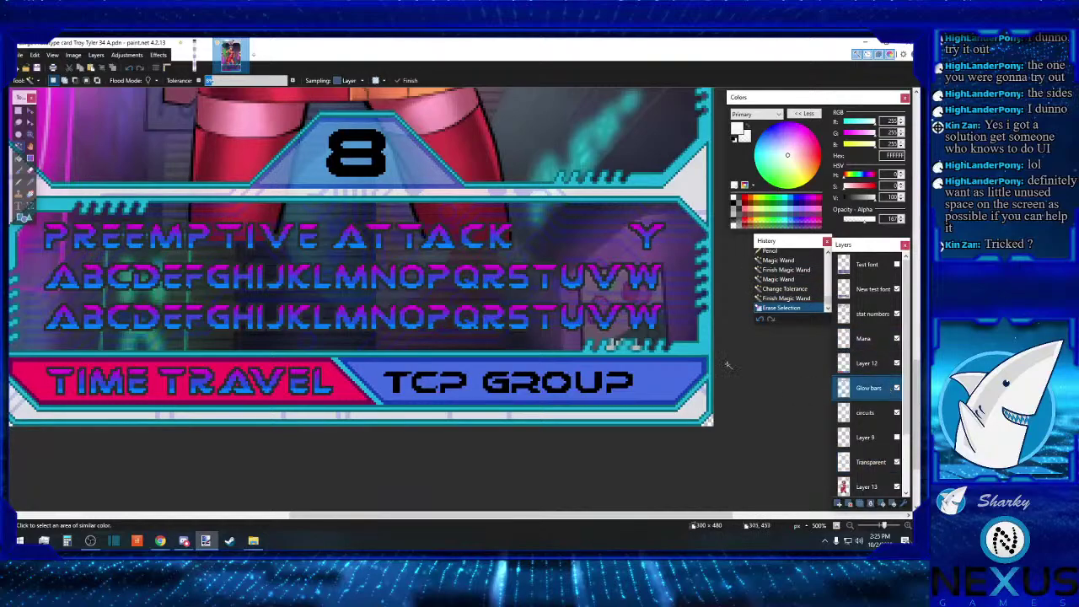
pyautogui.click(866, 363)
pyautogui.click(589, 243)
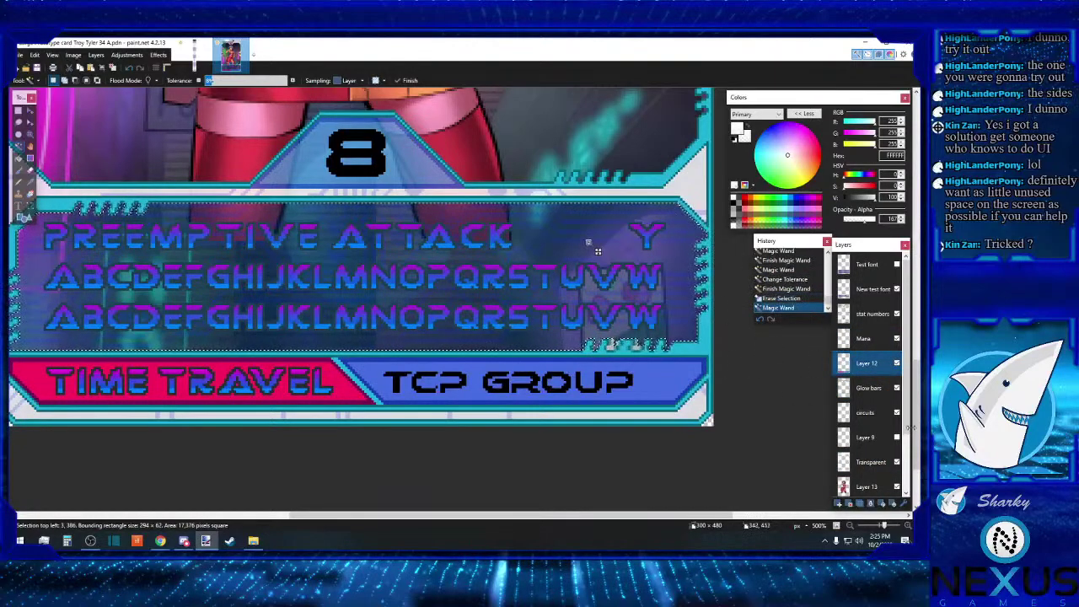
pyautogui.click(868, 461)
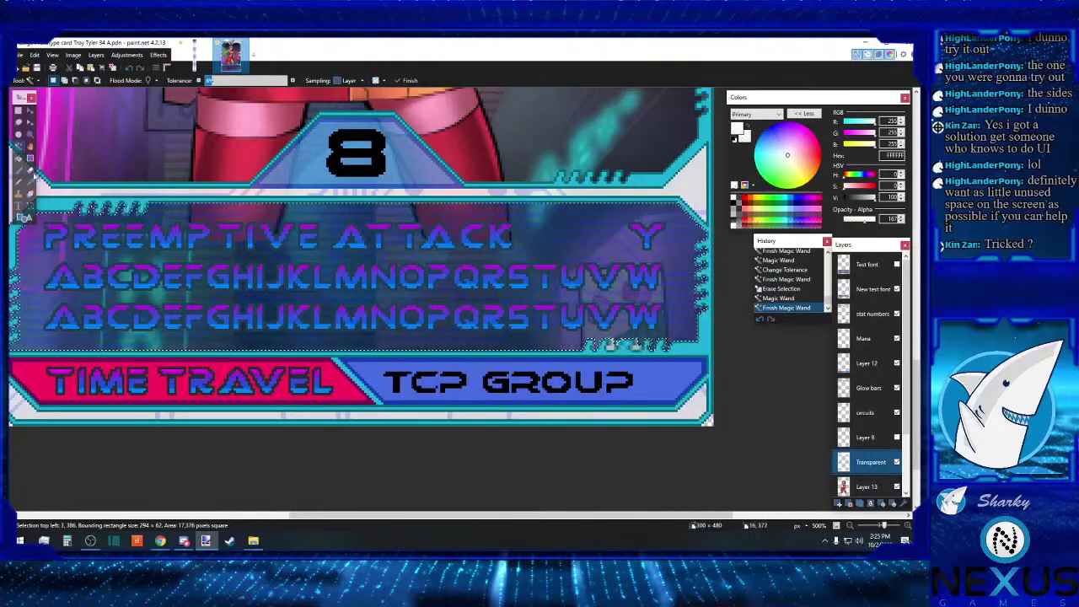
pyautogui.press('f')
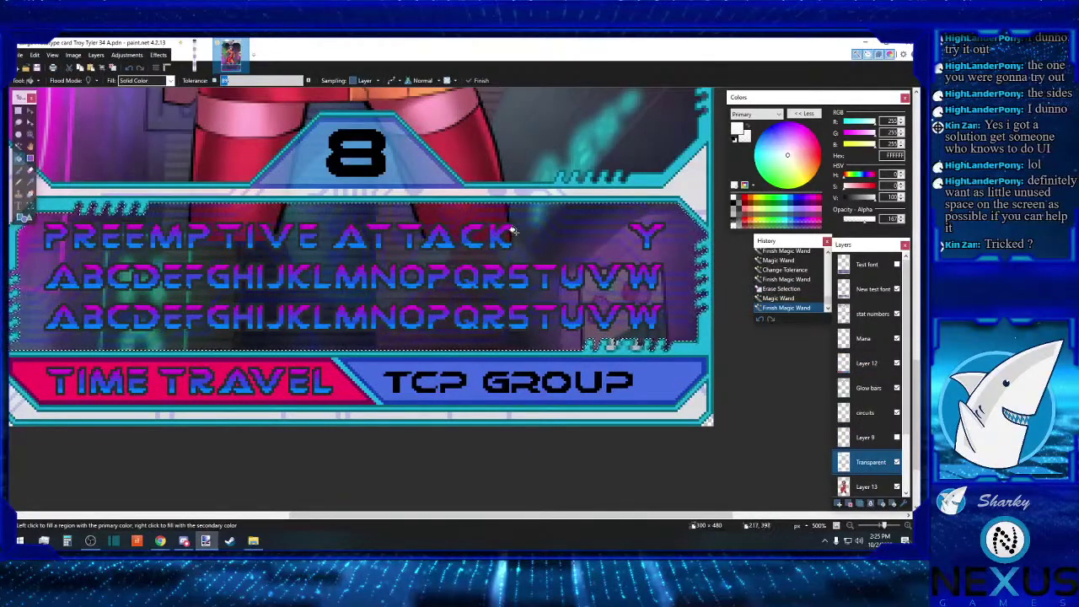
pyautogui.click(523, 242)
pyautogui.click(16, 112)
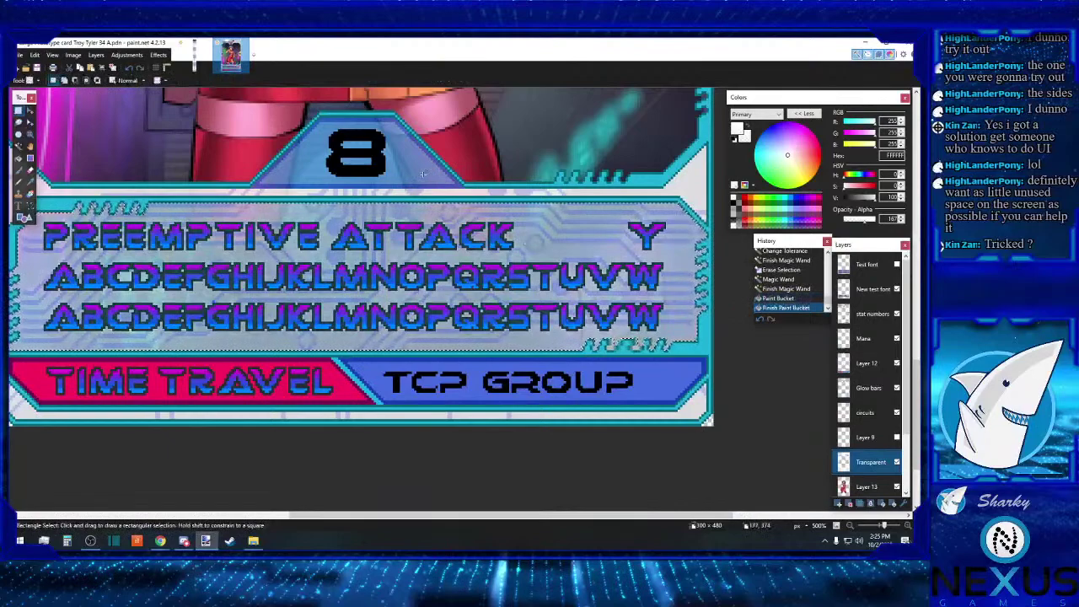
pyautogui.moveTo(10, 145); pyautogui.dragTo(708, 352)
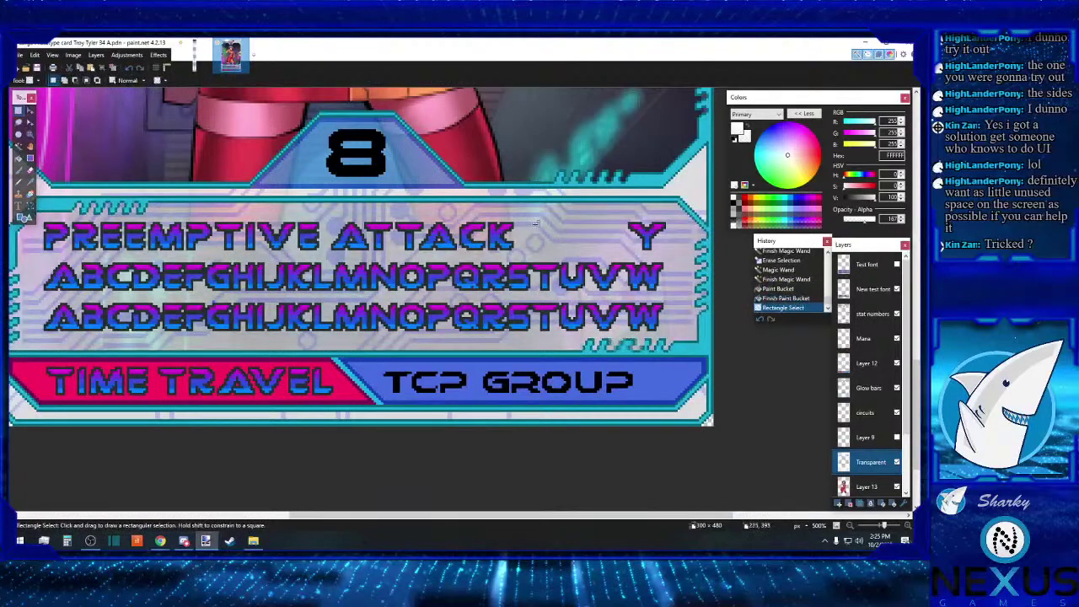
pyautogui.click(851, 526)
pyautogui.click(851, 526)
pyautogui.click(852, 526)
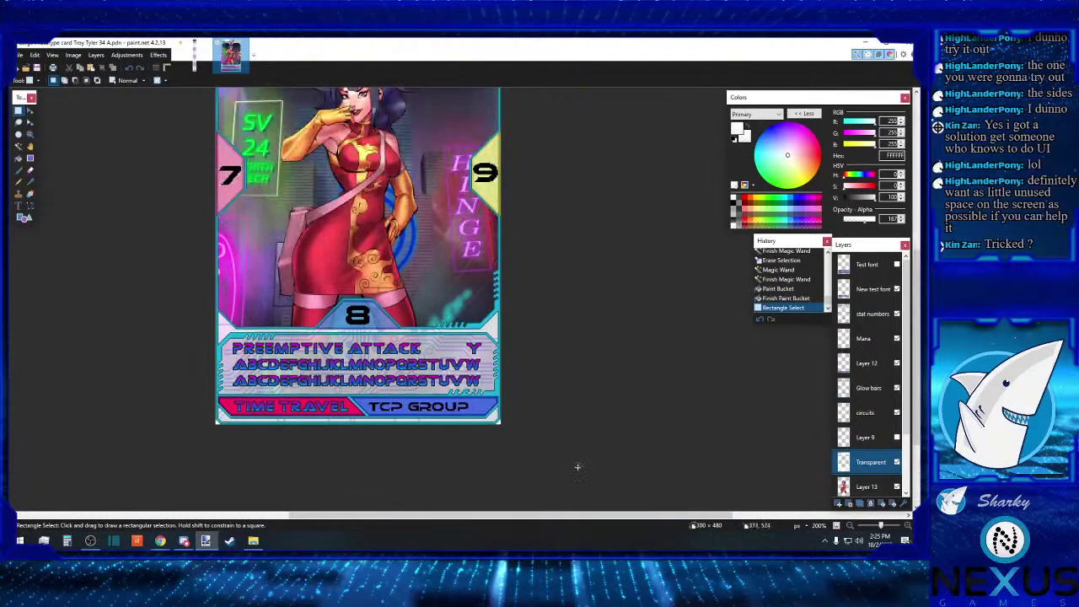
pyautogui.click(851, 526)
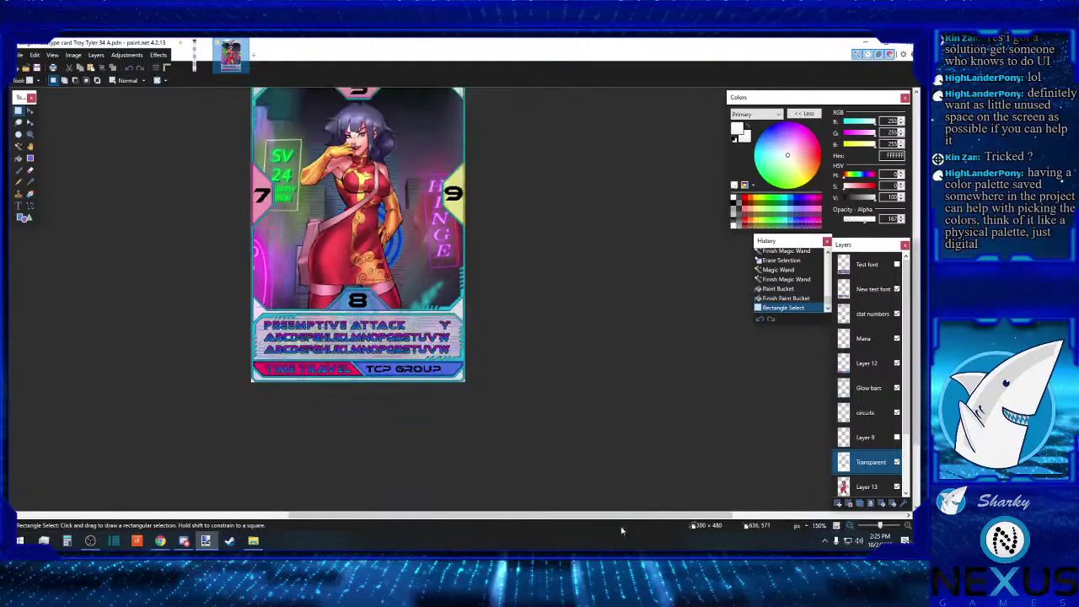
pyautogui.moveTo(574, 520); pyautogui.dragTo(567, 518)
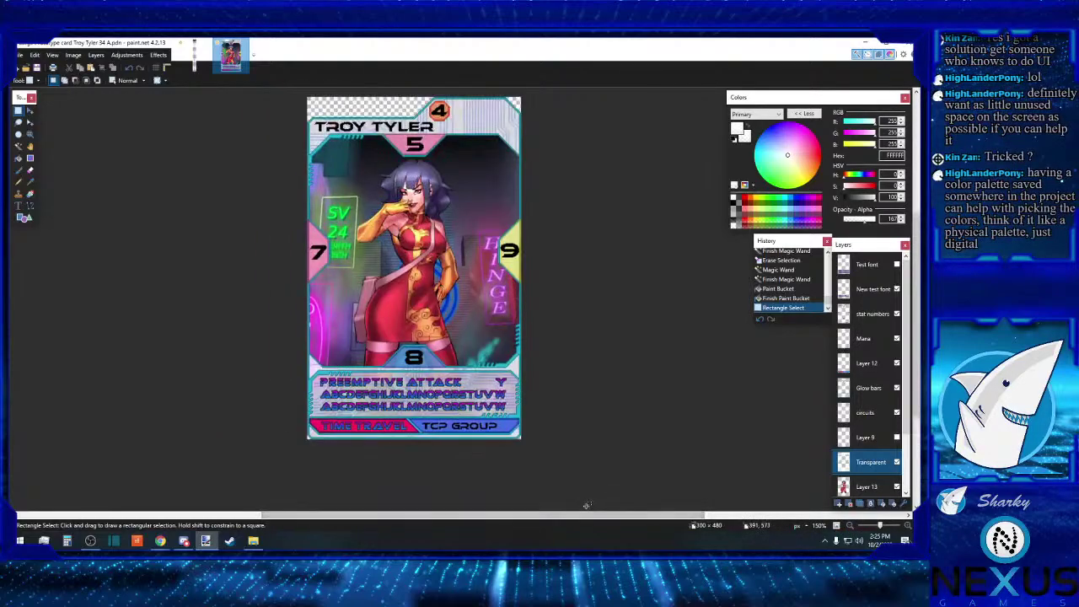
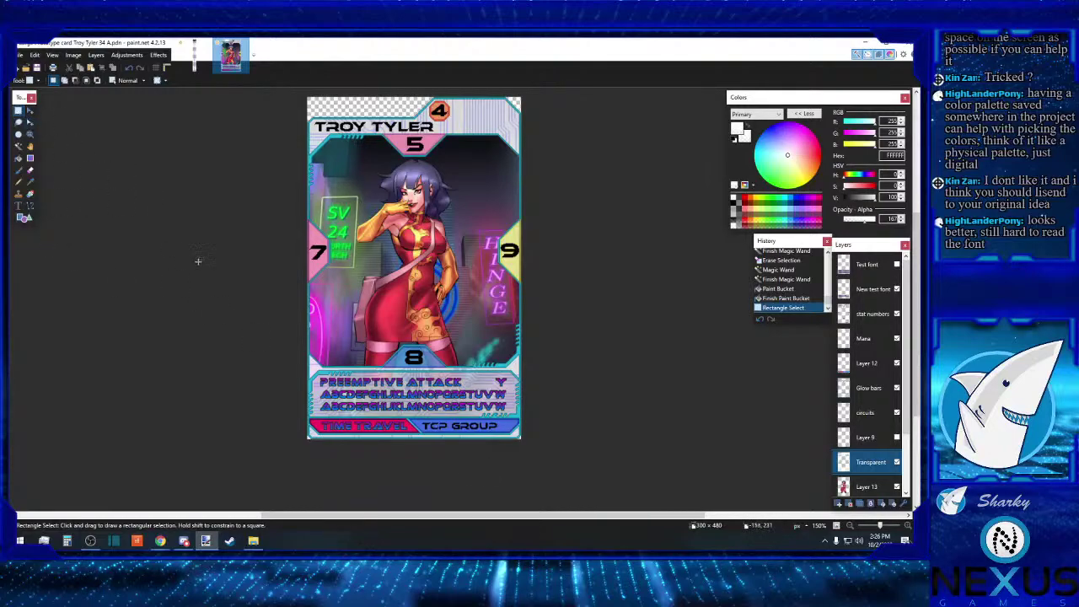
pyautogui.scroll(-1, 199, 261)
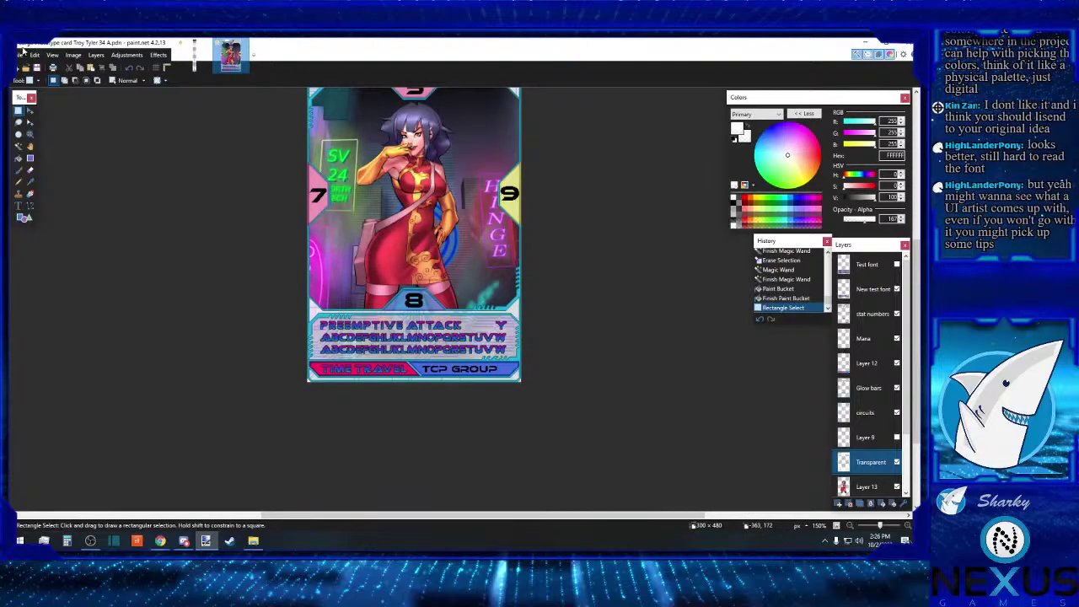
pyautogui.click(20, 55)
pyautogui.click(40, 129)
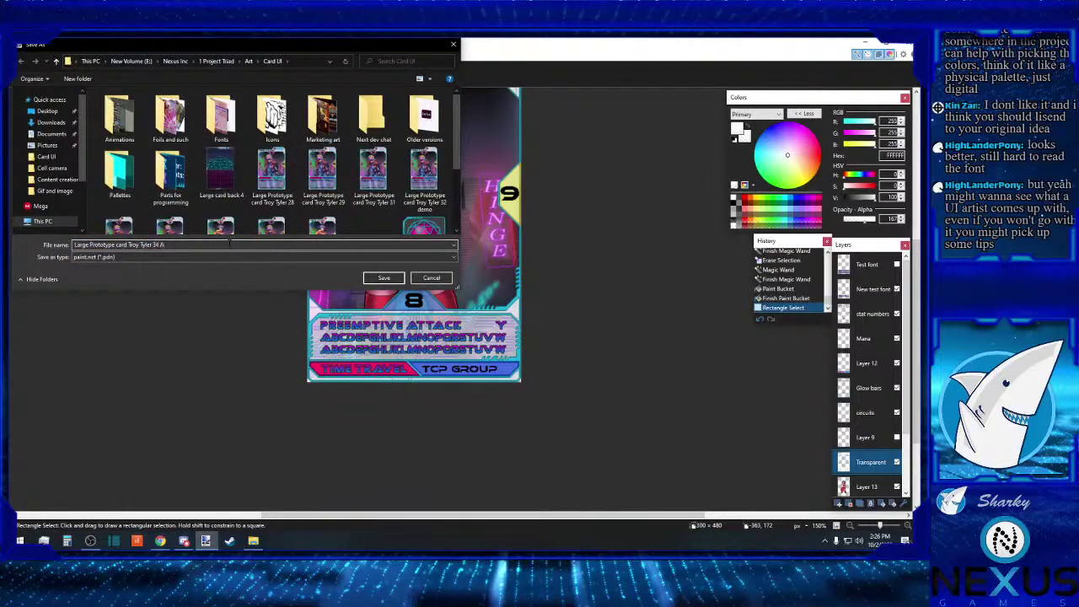
pyautogui.press('BackSpace')
pyautogui.write('B')
pyautogui.press('BackSpace')
pyautogui.write('B')
pyautogui.click(395, 278)
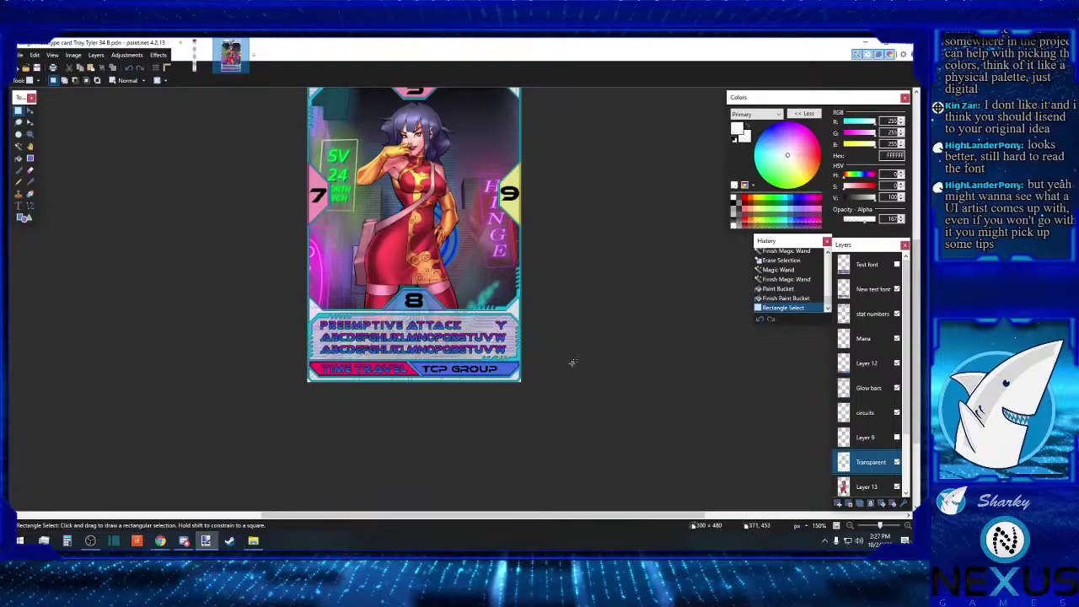
# Step: Examine the whole card, followed by the text panel's lettering and circuit background up close at 800% magnification
pyautogui.scroll(3, 573, 362)
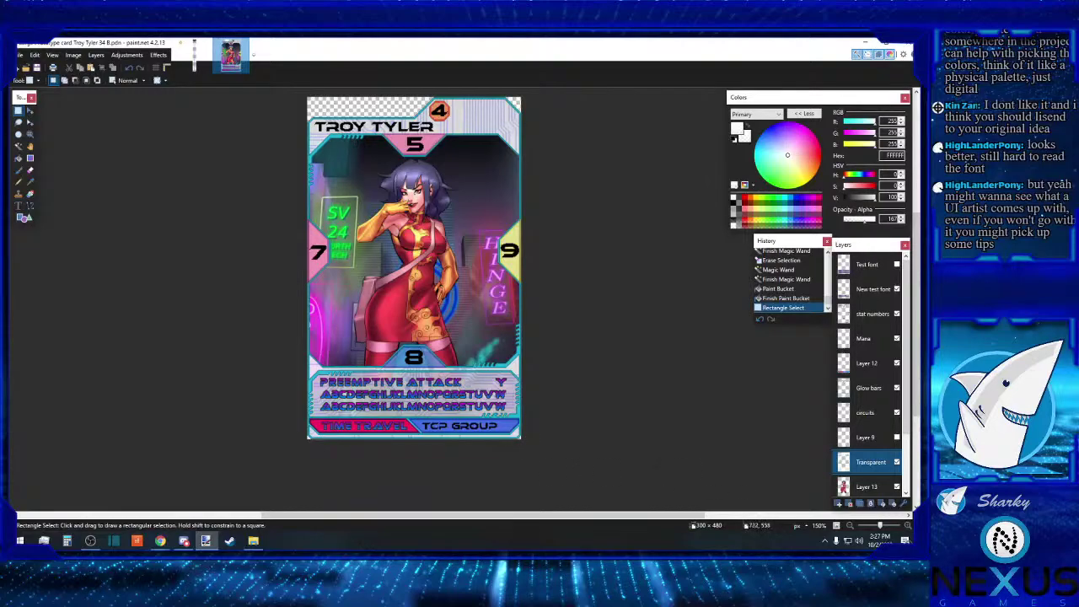
pyautogui.click(907, 525)
pyautogui.click(907, 525)
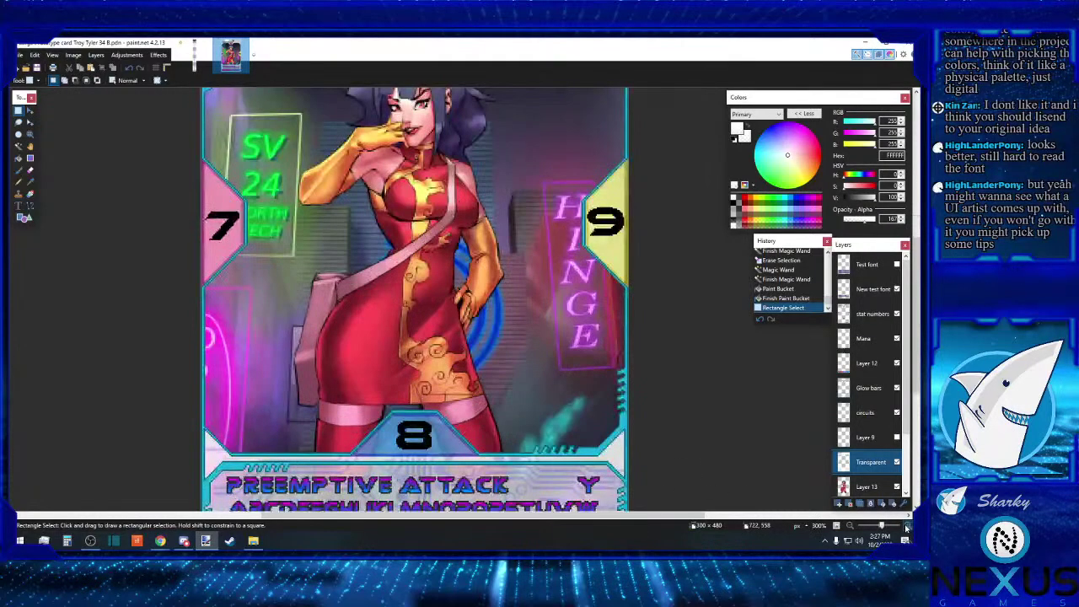
pyautogui.click(907, 525)
pyautogui.click(907, 525)
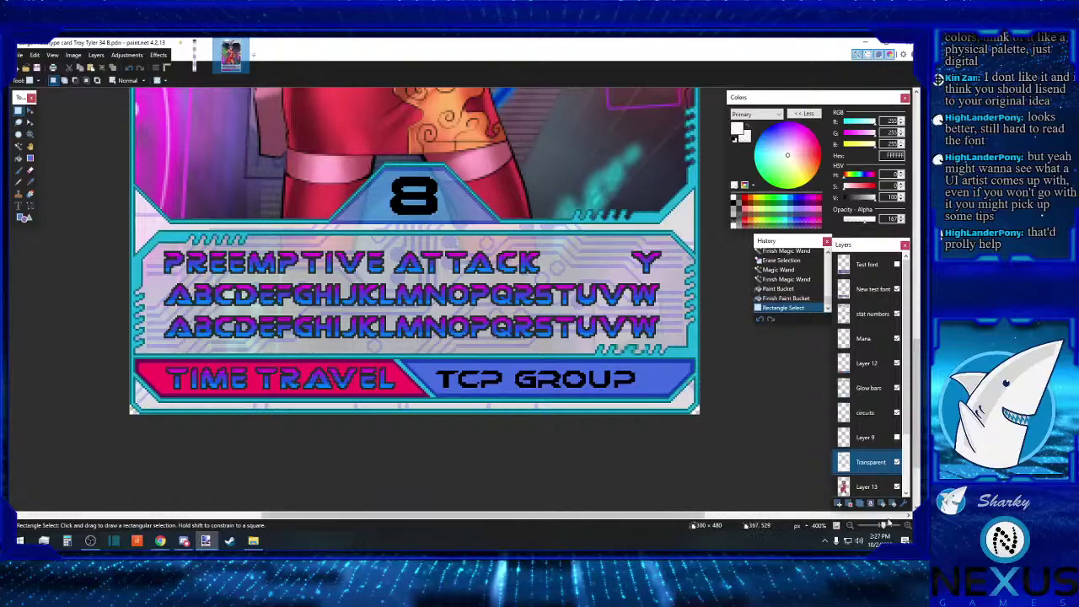
pyautogui.hotkey('ctrl', '+')
pyautogui.hotkey('ctrl', '+')
pyautogui.hotkey('ctrl', '+')
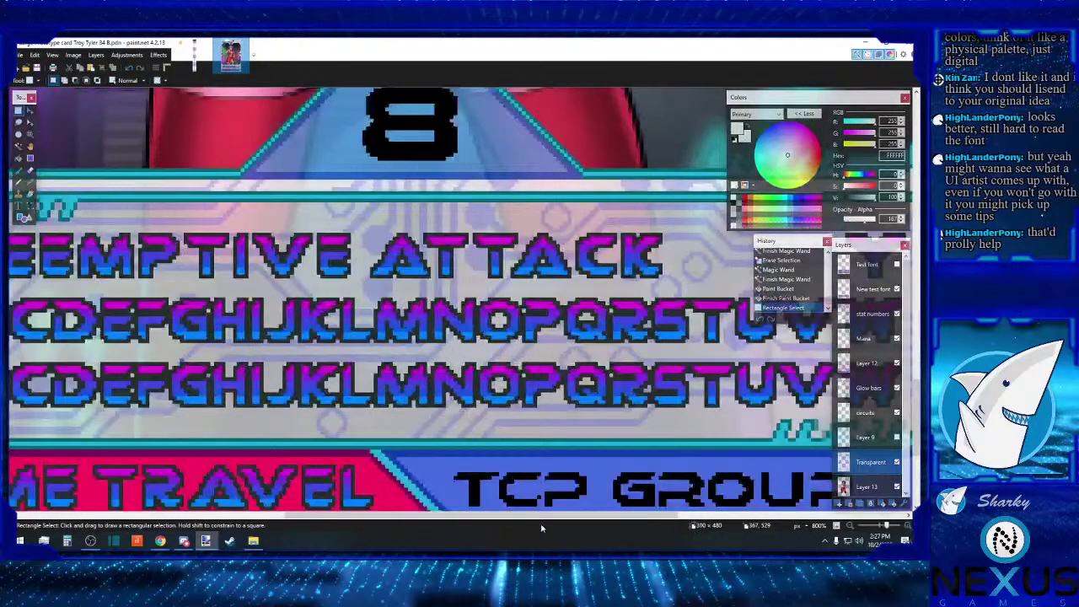
# Step: Select a clean 6 × 7 pixel segment at the start of the text panel's lower teal squiggle trim and copy it from Layer 12
pyautogui.moveTo(493, 516); pyautogui.dragTo(640, 514)
pyautogui.scroll(-3, 641, 472)
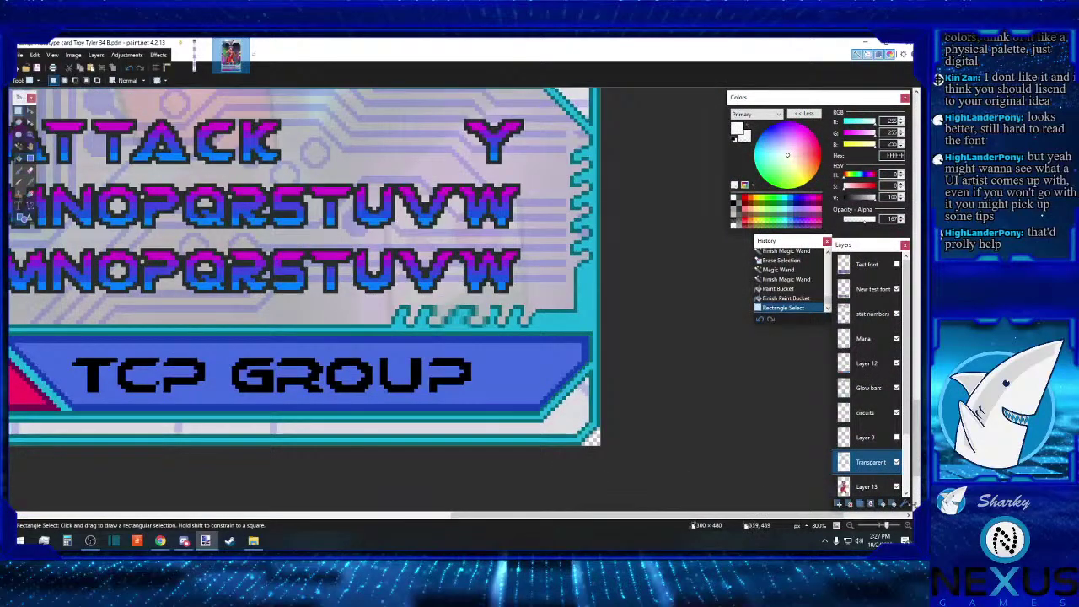
pyautogui.hotkey('ctrl', '+')
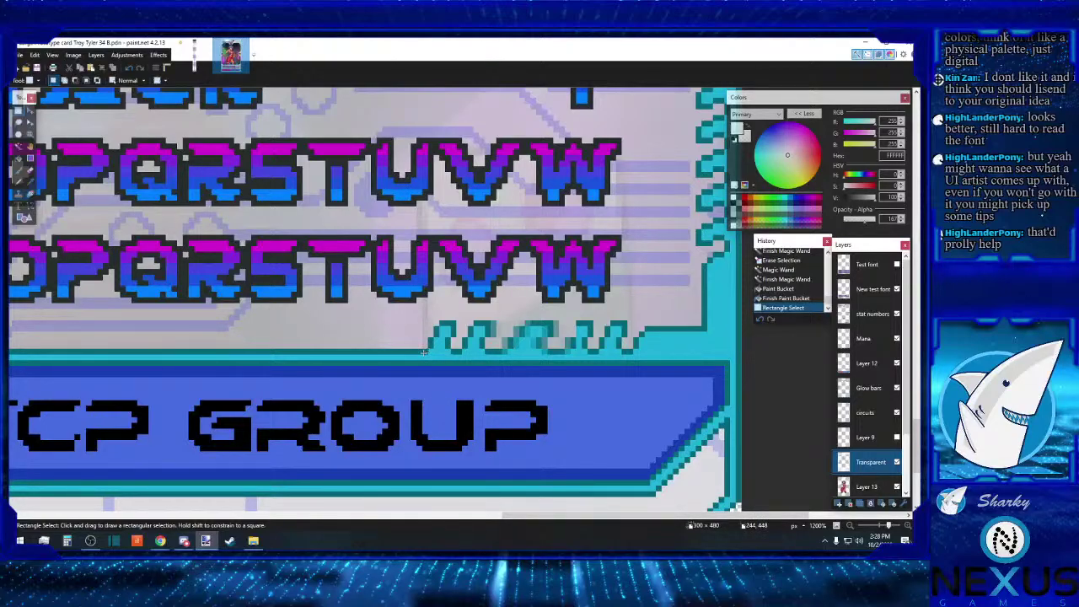
pyautogui.moveTo(428, 352); pyautogui.dragTo(461, 318)
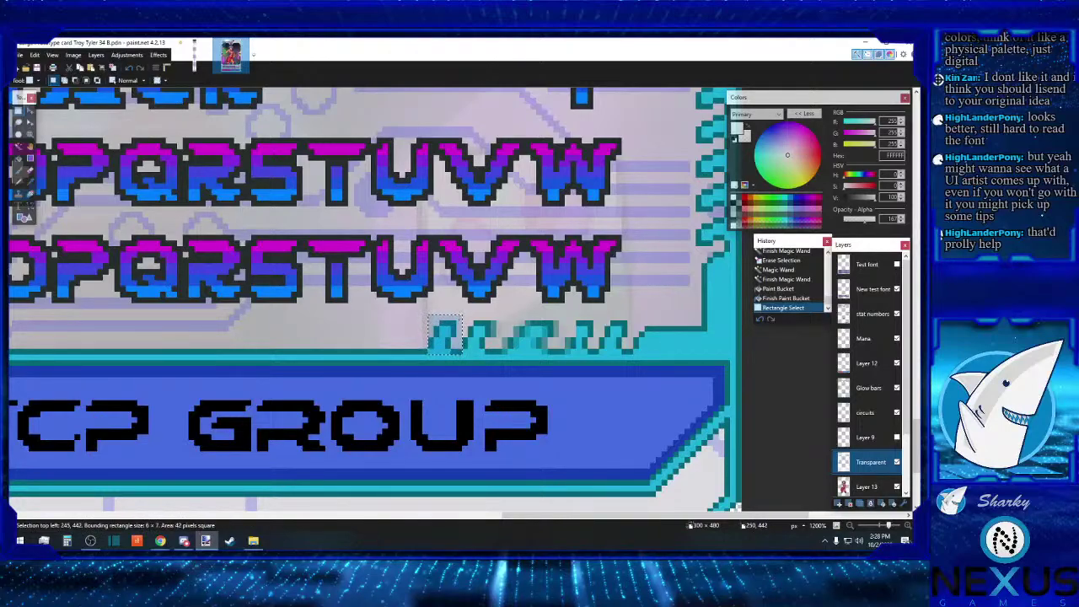
pyautogui.click(873, 374)
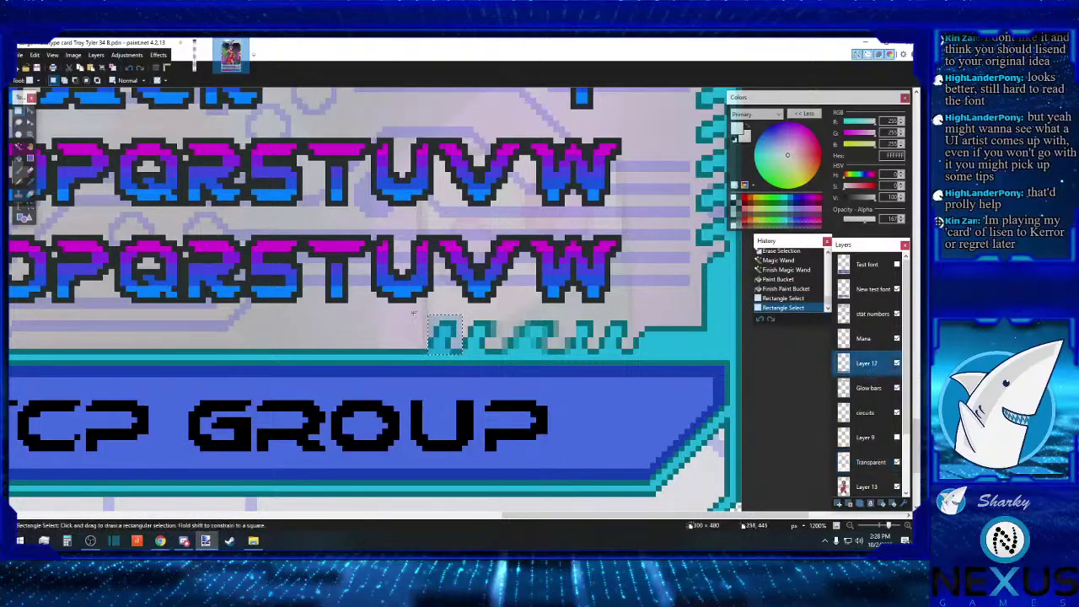
pyautogui.click(80, 67)
# Step: Paste four copies of the trim segment on Layer 12, lining them up side by side over the blurred part of the squiggle
pyautogui.moveTo(475, 370); pyautogui.dragTo(612, 370)
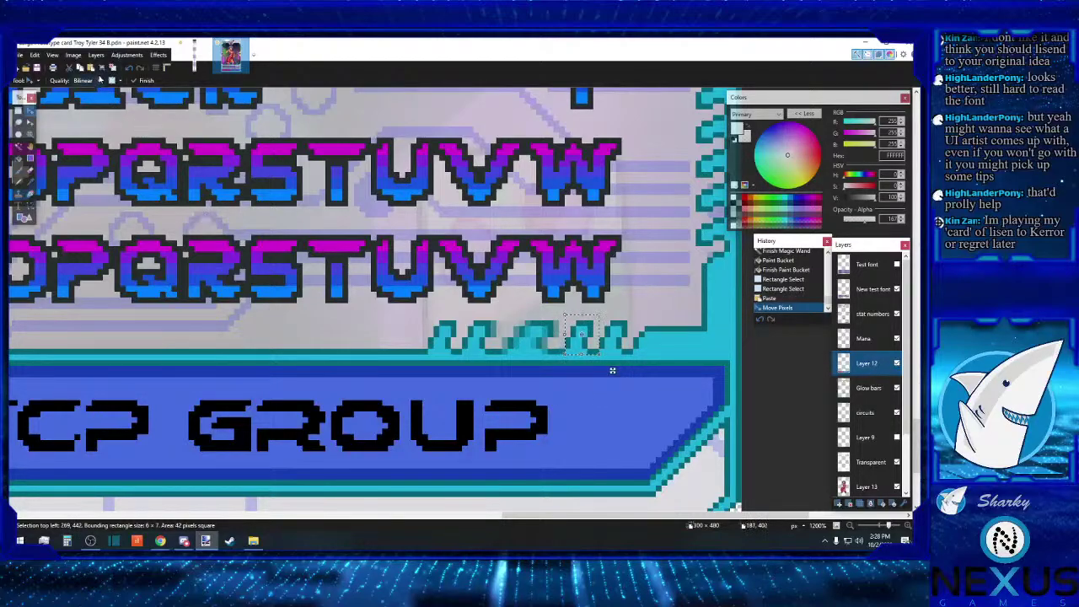
pyautogui.hotkey('ctrl', 'v')
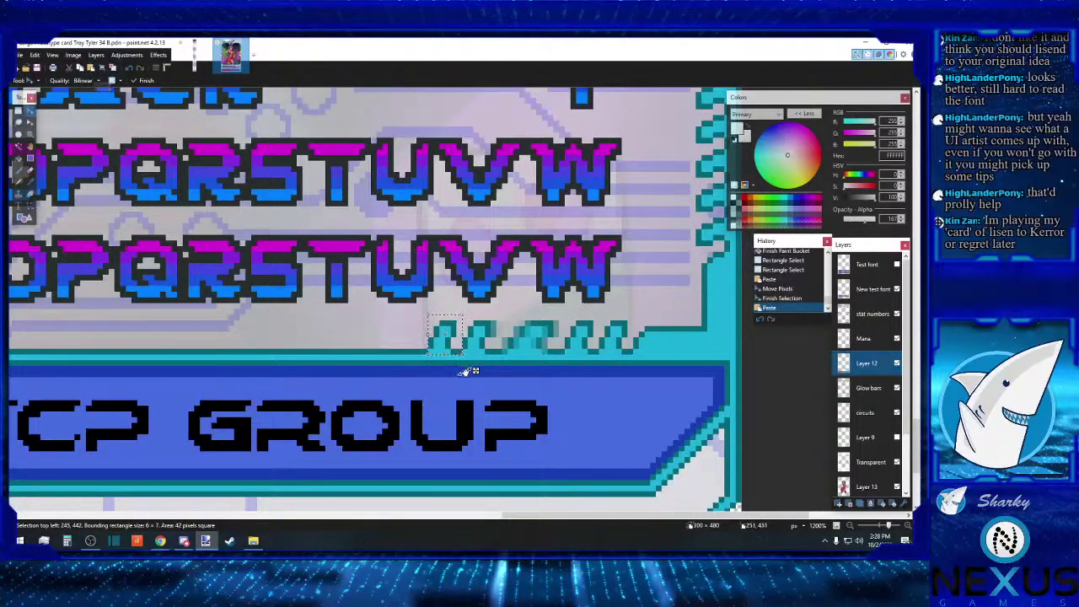
pyautogui.moveTo(475, 371); pyautogui.dragTo(578, 370)
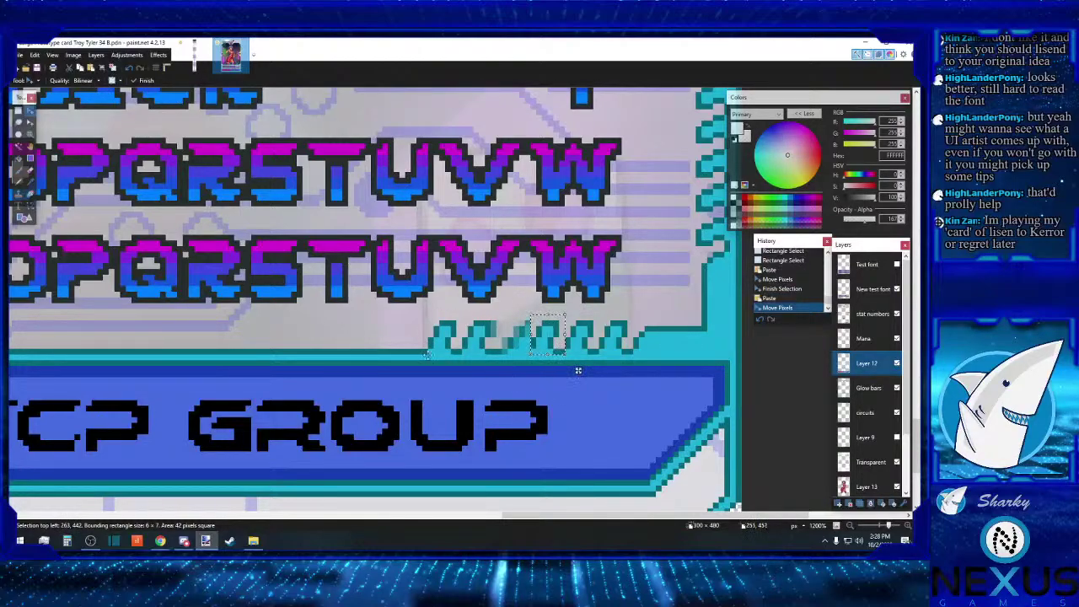
pyautogui.hotkey('ctrl', 'v')
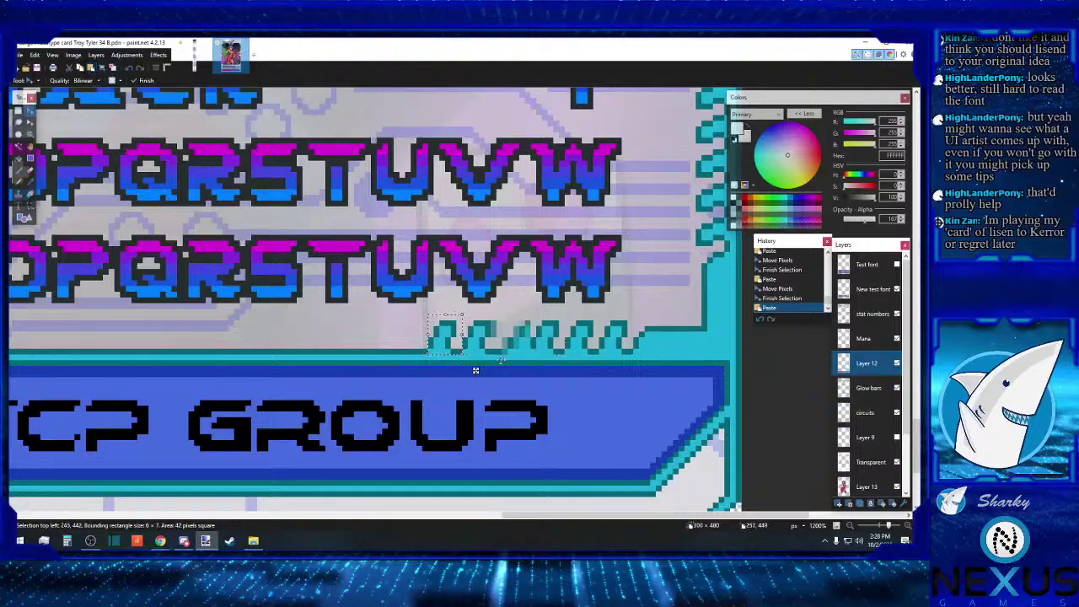
pyautogui.moveTo(476, 370); pyautogui.dragTo(544, 370)
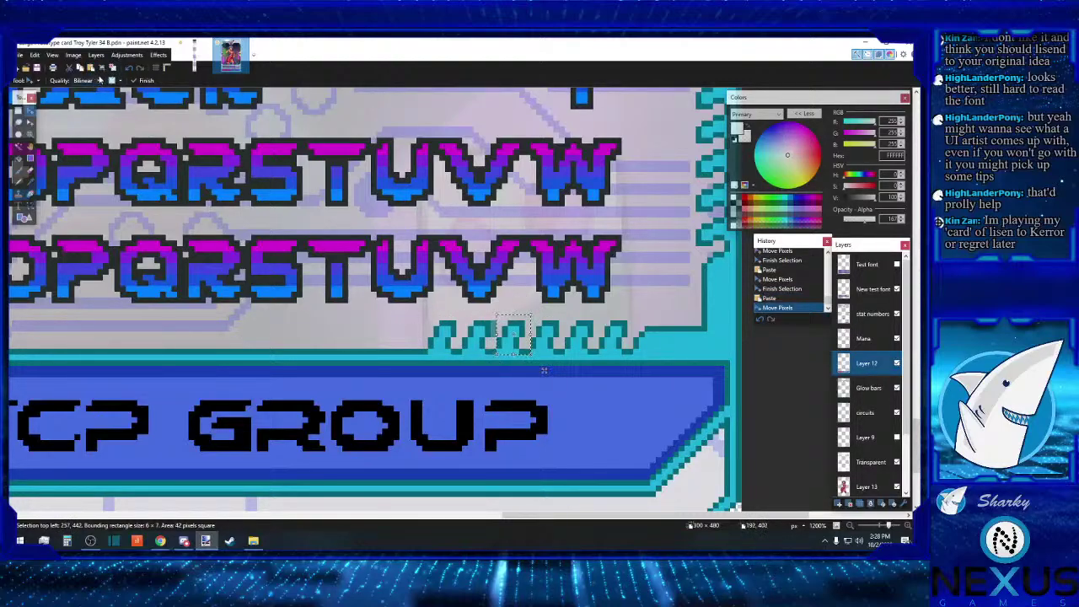
pyautogui.hotkey('ctrl', 'v')
pyautogui.moveTo(474, 374); pyautogui.dragTo(509, 371)
# Step: Erase the original leftmost segment of the lower squiggle trim from Layer 12
pyautogui.press('s')
pyautogui.click(434, 328)
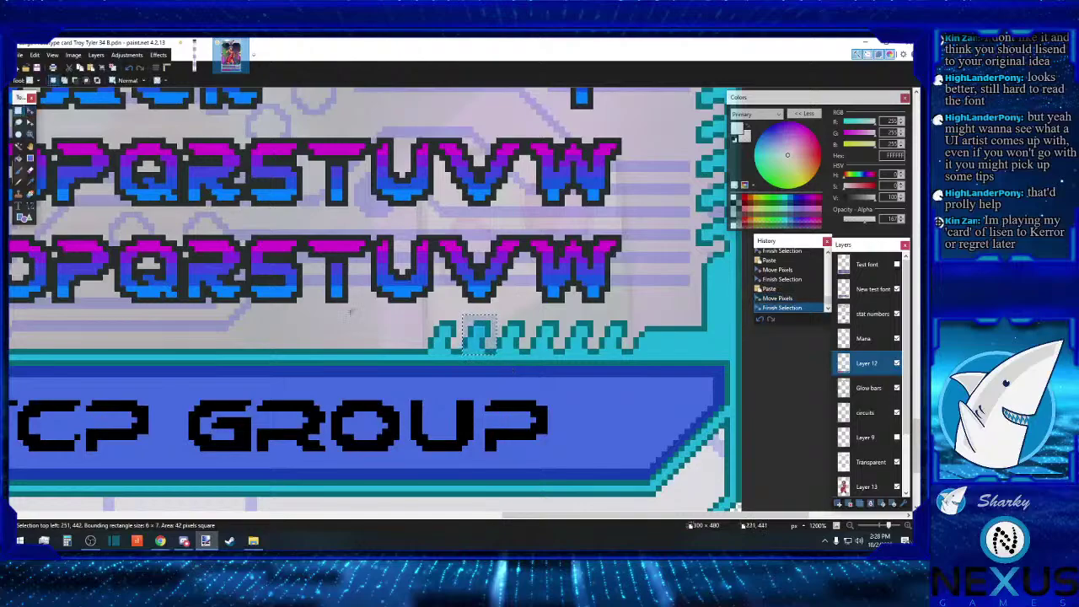
pyautogui.moveTo(462, 321); pyautogui.dragTo(413, 346)
pyautogui.press('Delete')
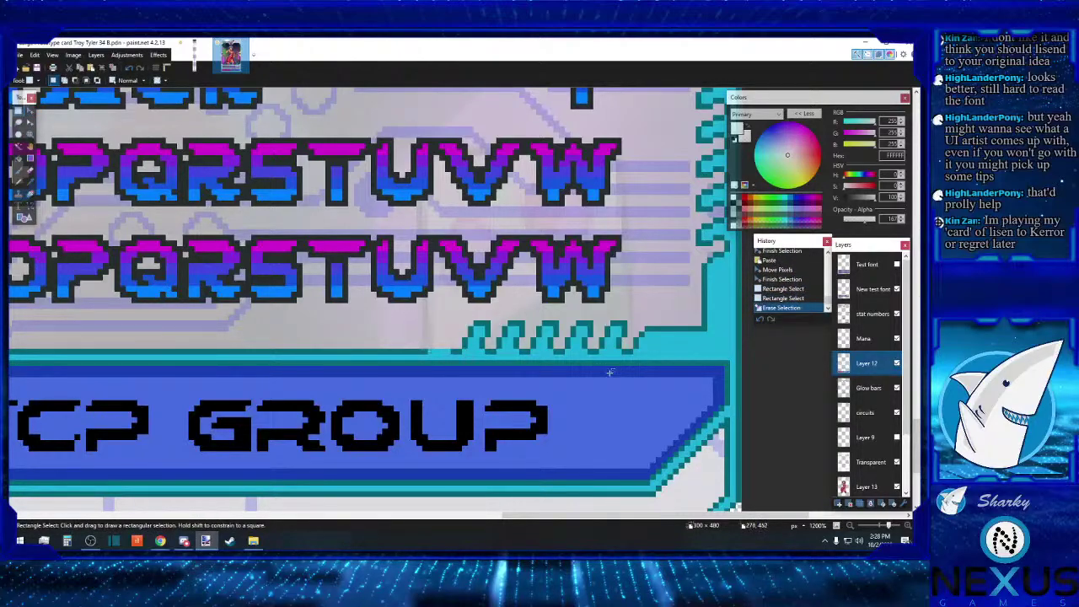
# Step: Sample the border's dark teal (046877) and pencil in the missing stretch of the panel's lower border line beside the squiggle
pyautogui.scroll(3, 602, 371)
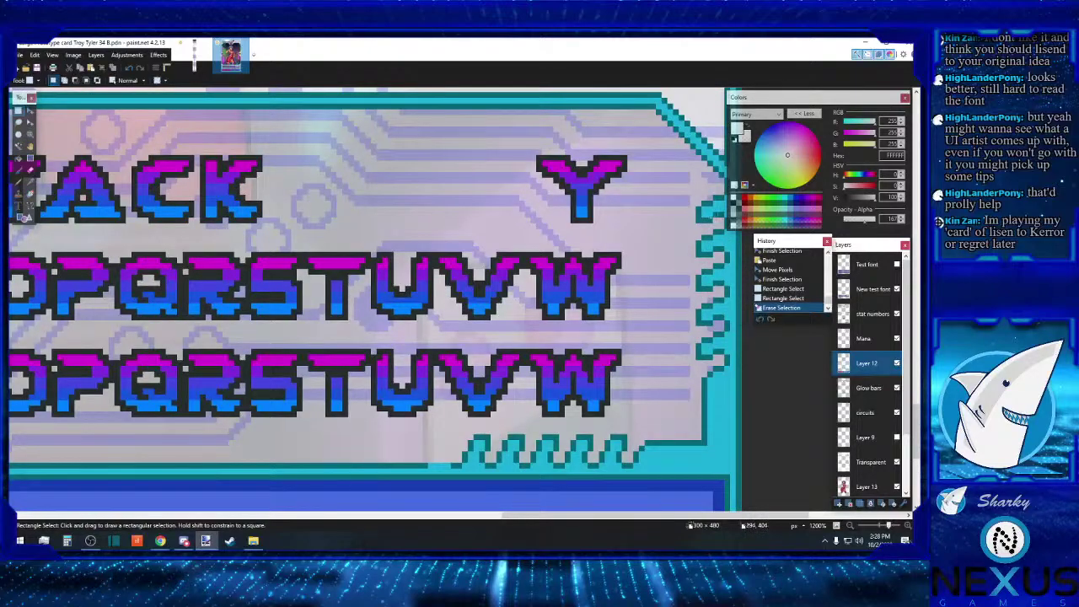
pyautogui.scroll(-2, 700, 324)
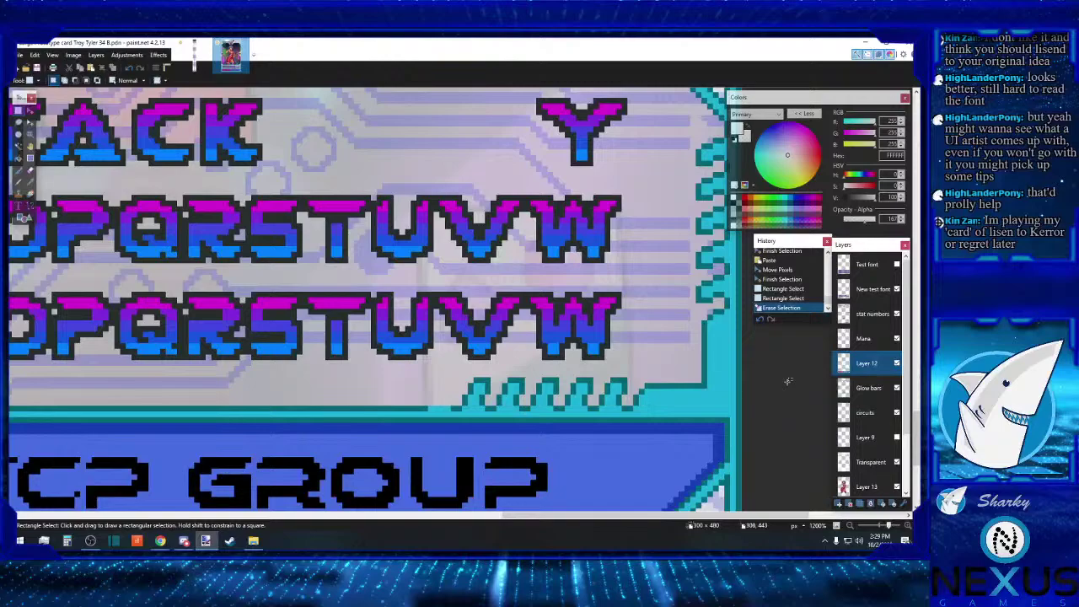
pyautogui.scroll(3, 785, 380)
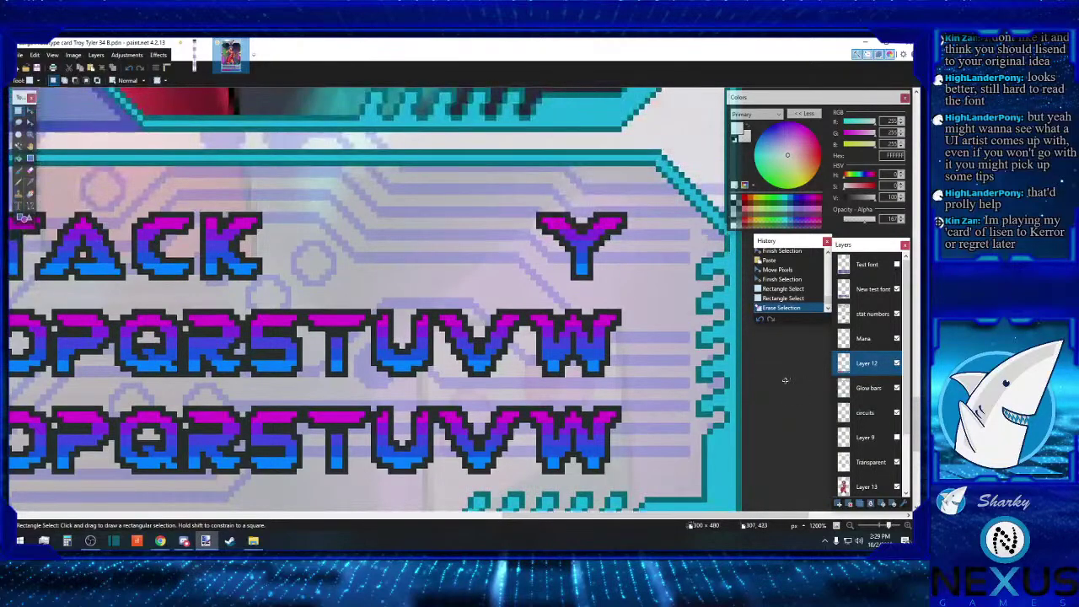
pyautogui.scroll(-3, 784, 380)
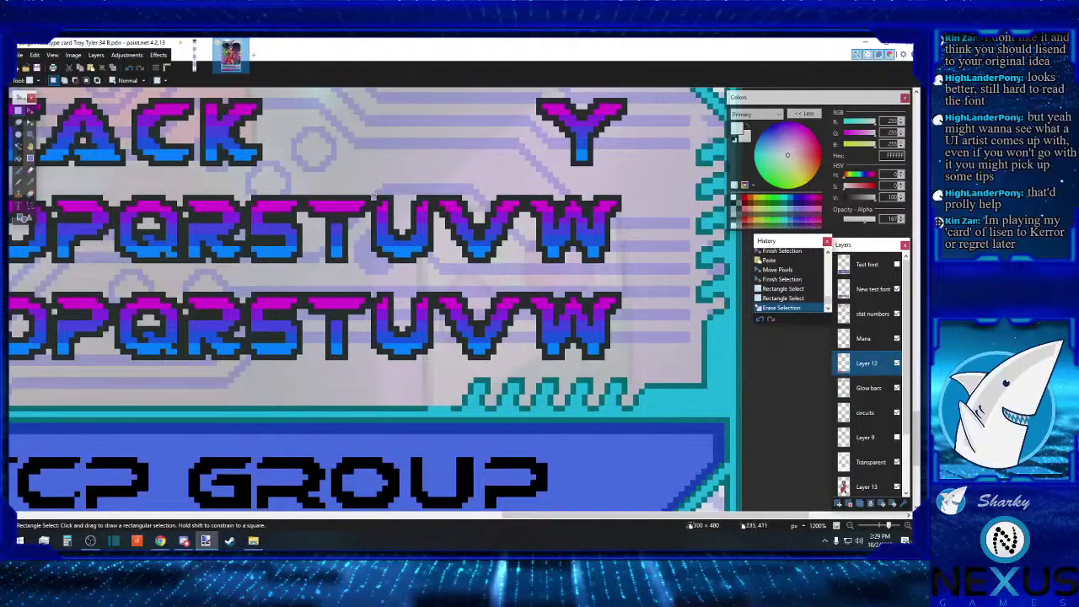
pyautogui.press('k')
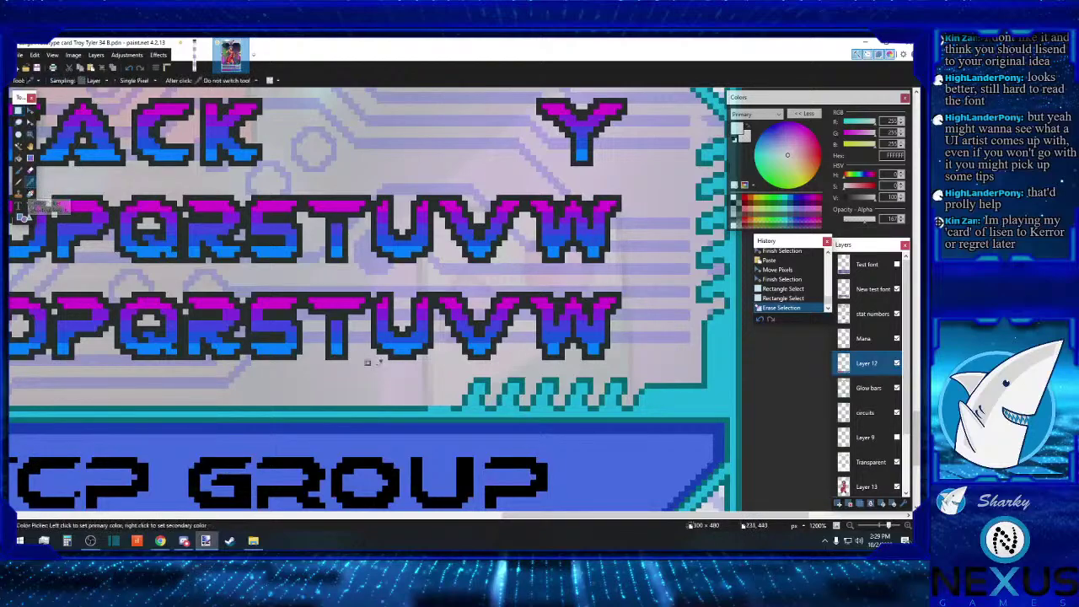
pyautogui.click(426, 406)
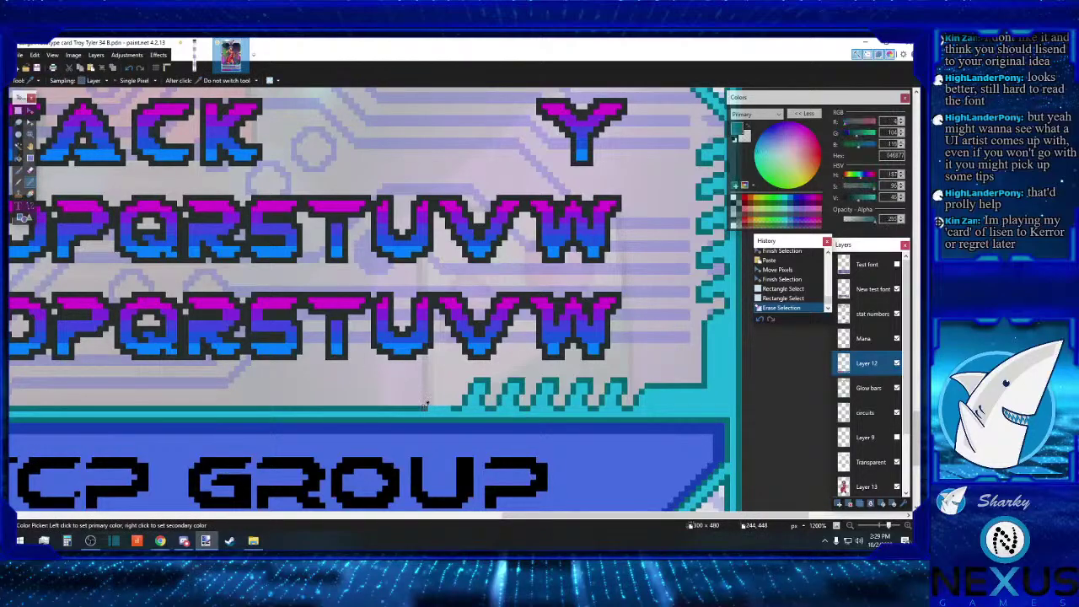
pyautogui.click(19, 182)
pyautogui.moveTo(455, 406); pyautogui.dragTo(430, 406)
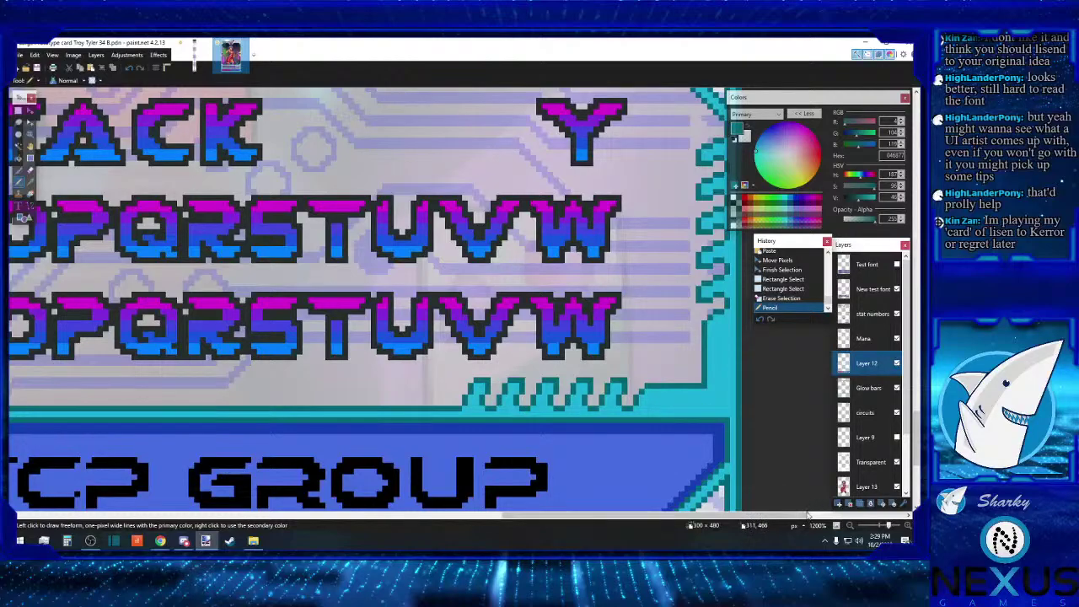
# Step: Check the full width of the repaired text panel at 400% magnification and save the file
pyautogui.click(848, 526)
pyautogui.click(849, 527)
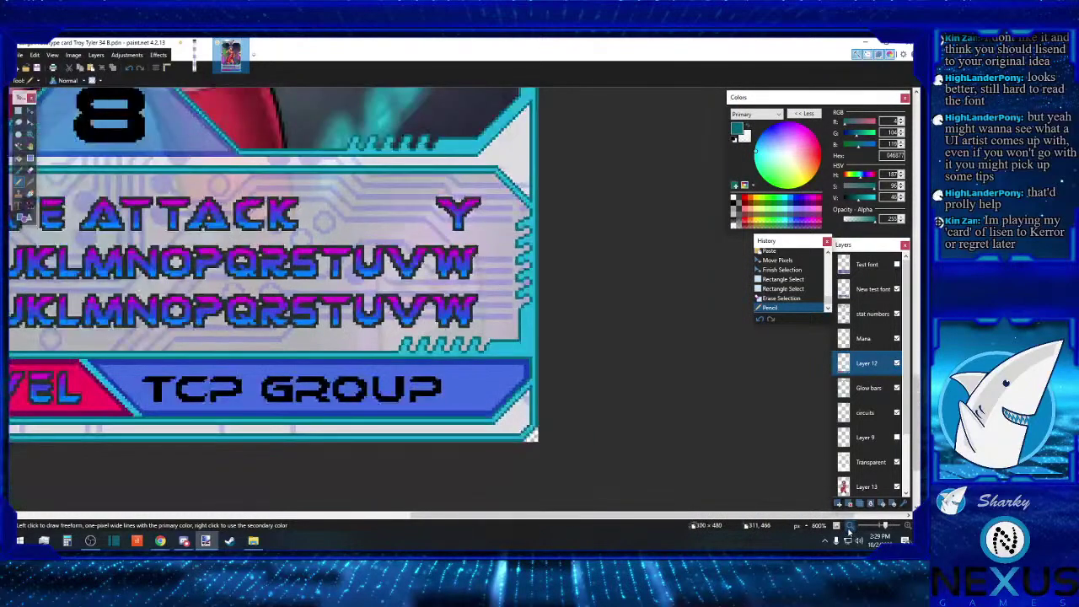
pyautogui.click(849, 527)
pyautogui.click(850, 528)
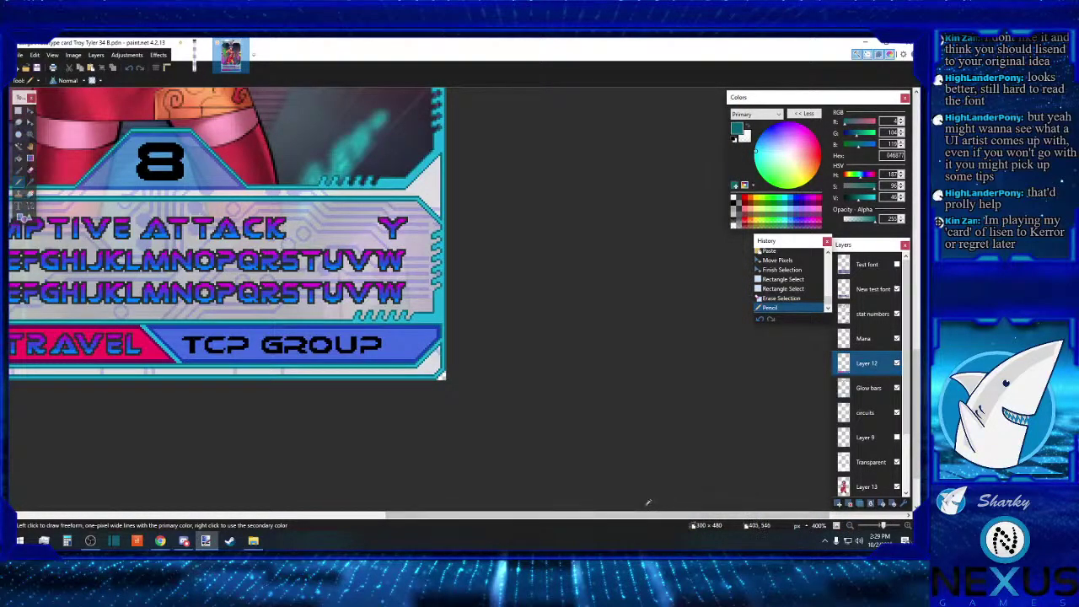
pyautogui.moveTo(649, 516); pyautogui.dragTo(516, 516)
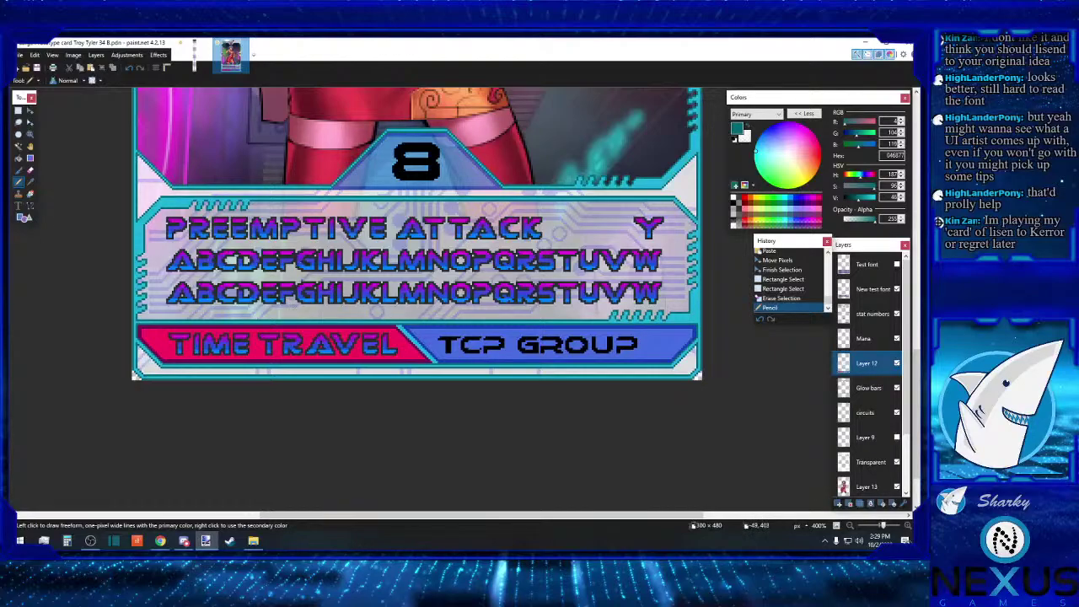
pyautogui.click(19, 56)
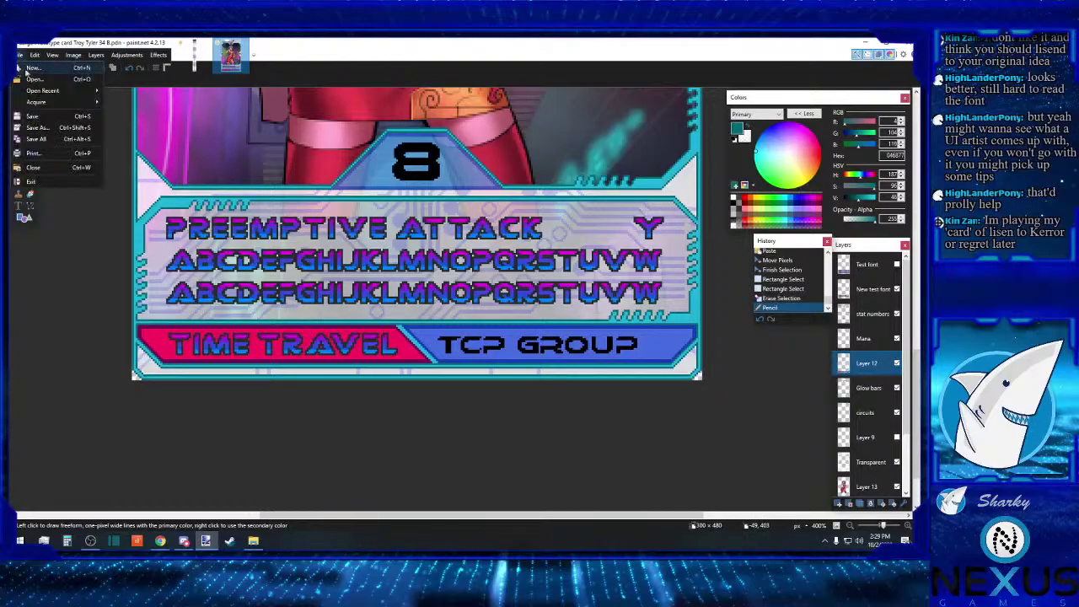
pyautogui.click(40, 117)
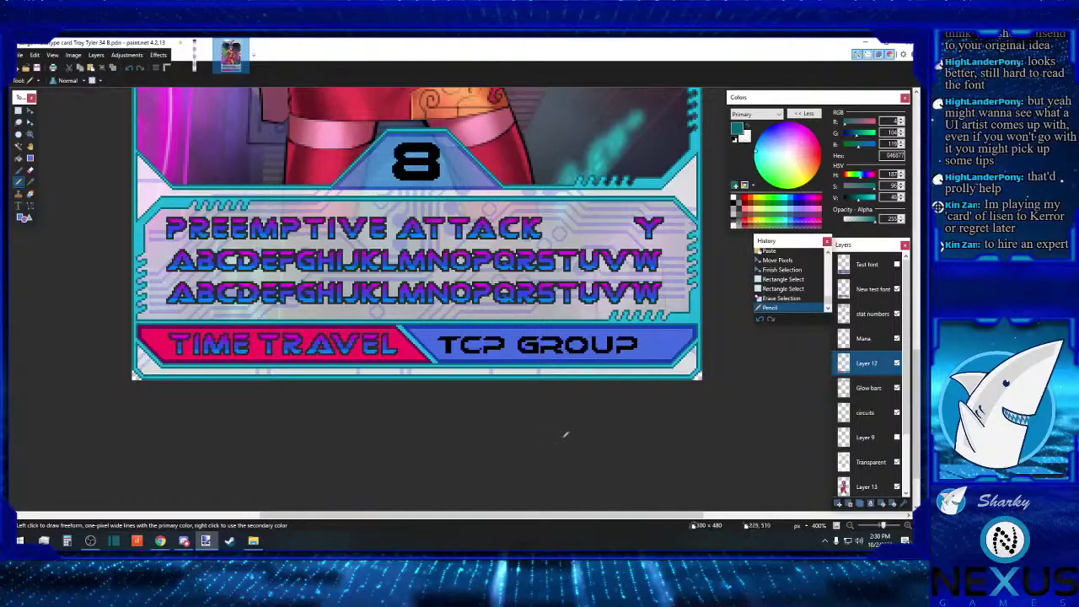
# Step: Examine the whole card at 150% magnification, followed by its lower text panel at 400%
pyautogui.click(848, 526)
pyautogui.click(849, 526)
pyautogui.click(848, 526)
pyautogui.click(849, 525)
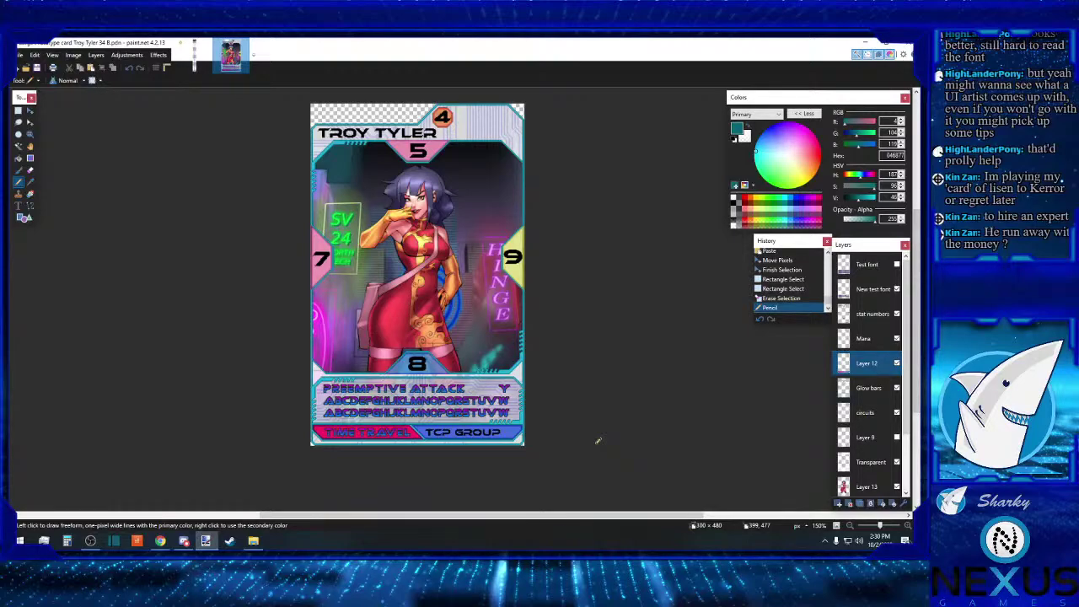
pyautogui.click(907, 526)
pyautogui.click(906, 525)
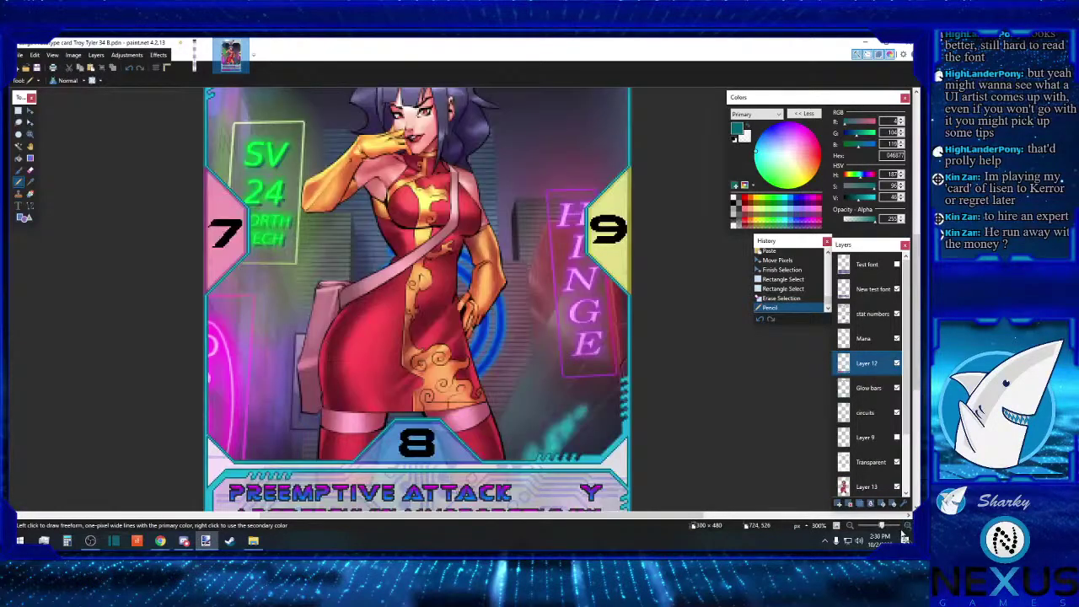
pyautogui.click(907, 526)
pyautogui.scroll(-5, 756, 453)
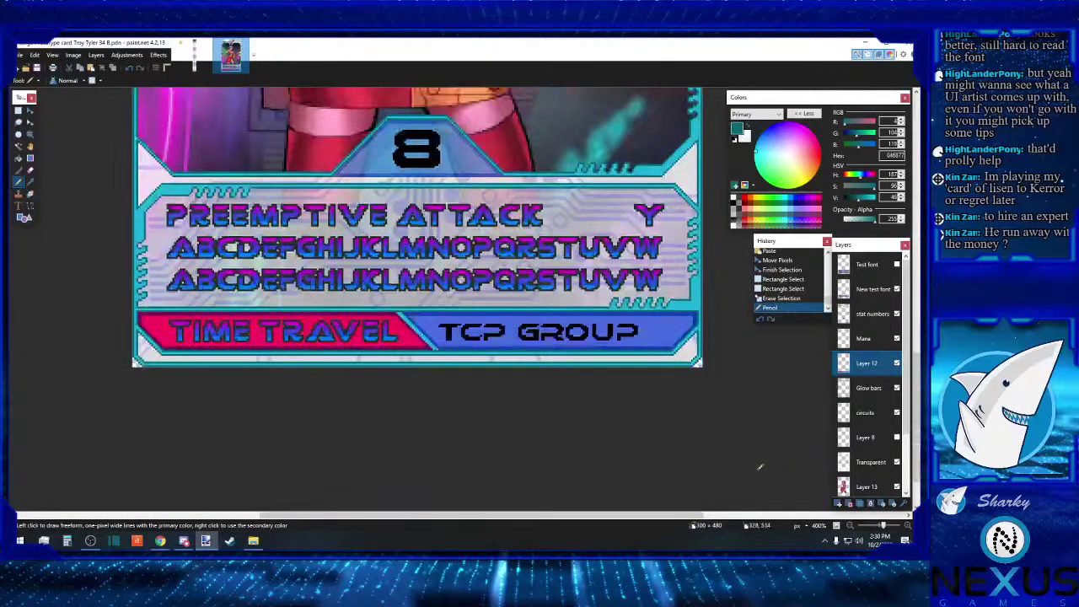
# Step: Select the card's bottom 300 × 100 pixel area on Layer 12, move its frame artwork down 6 pixels, and deselect
pyautogui.click(18, 110)
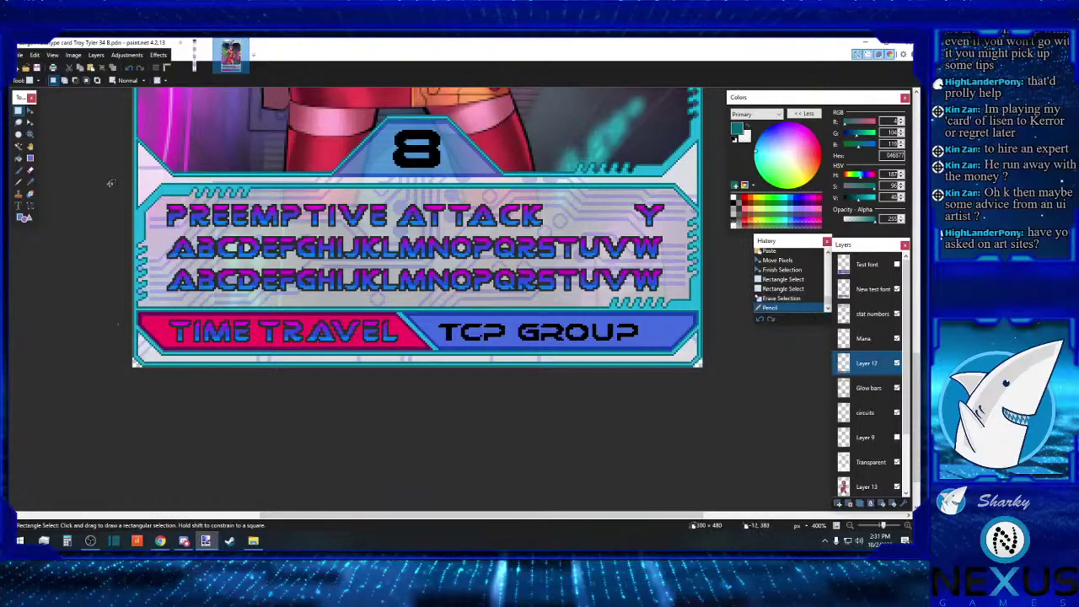
pyautogui.moveTo(118, 178); pyautogui.dragTo(703, 367)
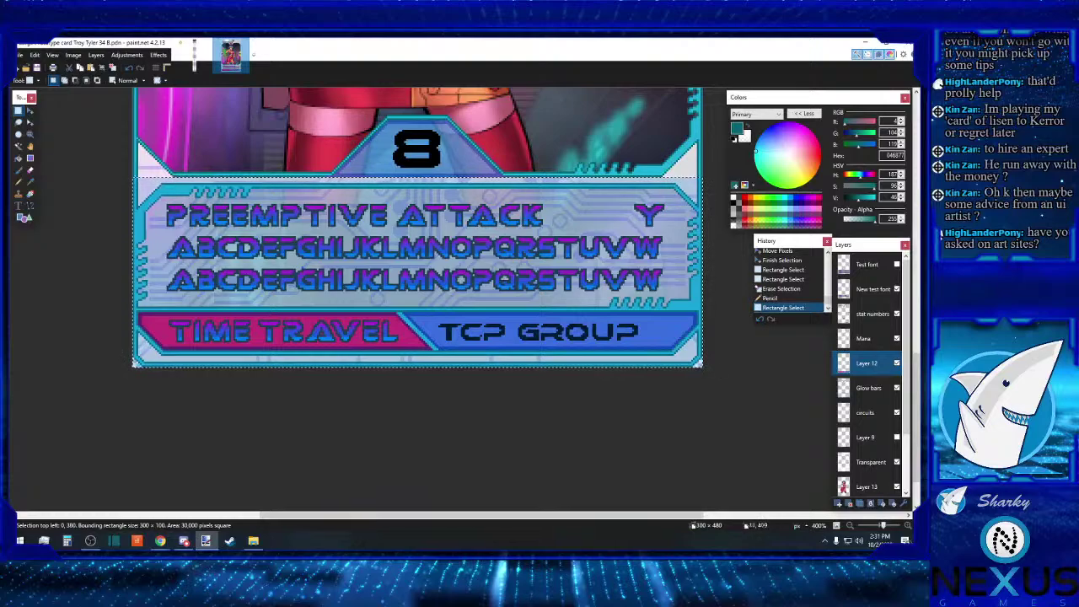
pyautogui.click(30, 111)
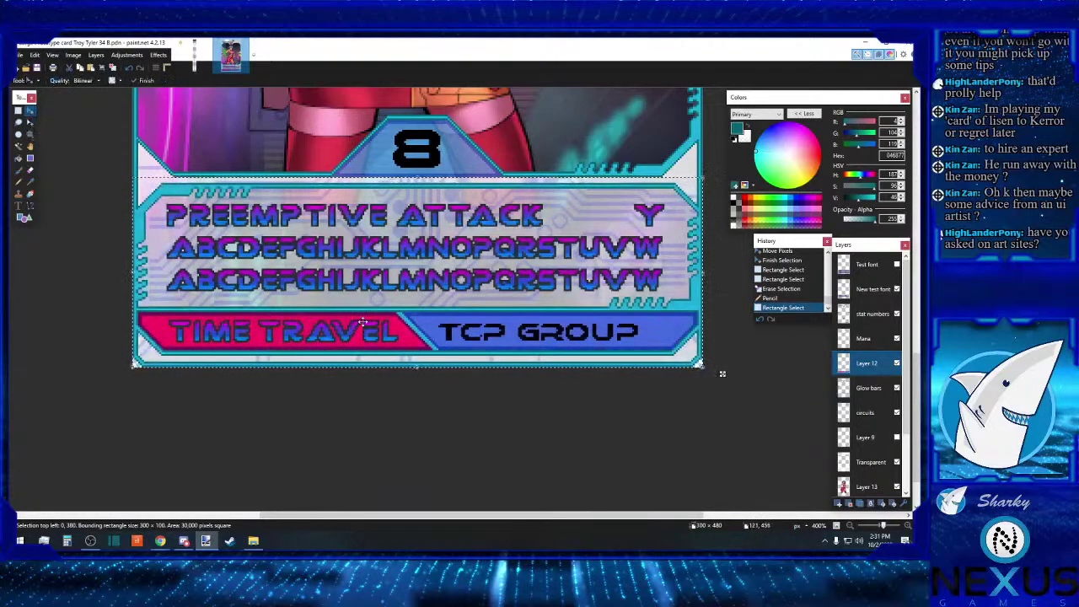
pyautogui.press('Down')
pyautogui.press('Down')
pyautogui.press('Down')
pyautogui.press('Down')
pyautogui.press('Down')
pyautogui.press('Down')
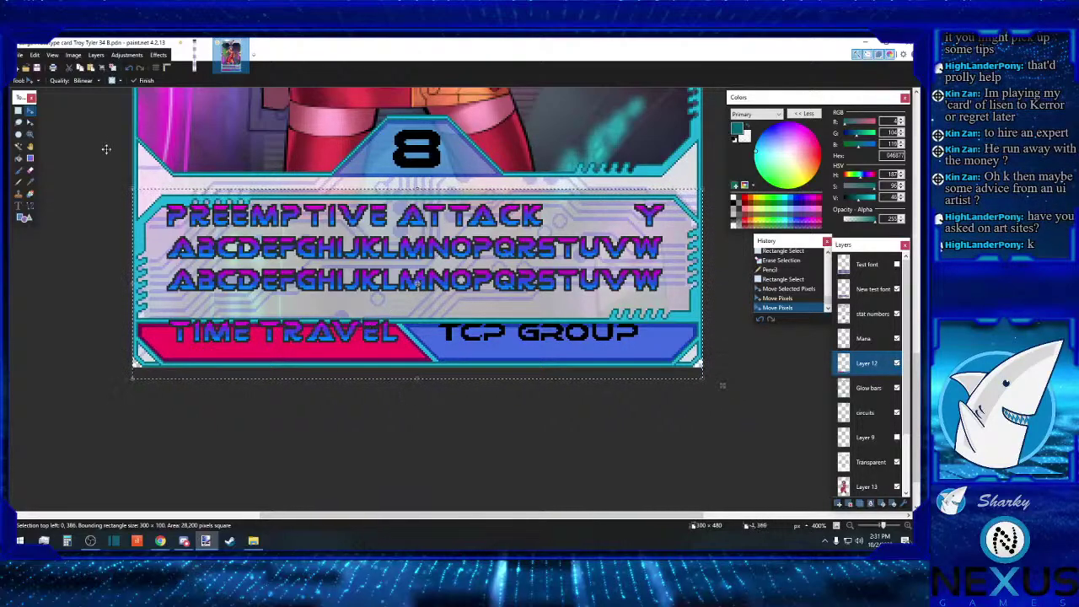
pyautogui.click(18, 112)
pyautogui.click(101, 371)
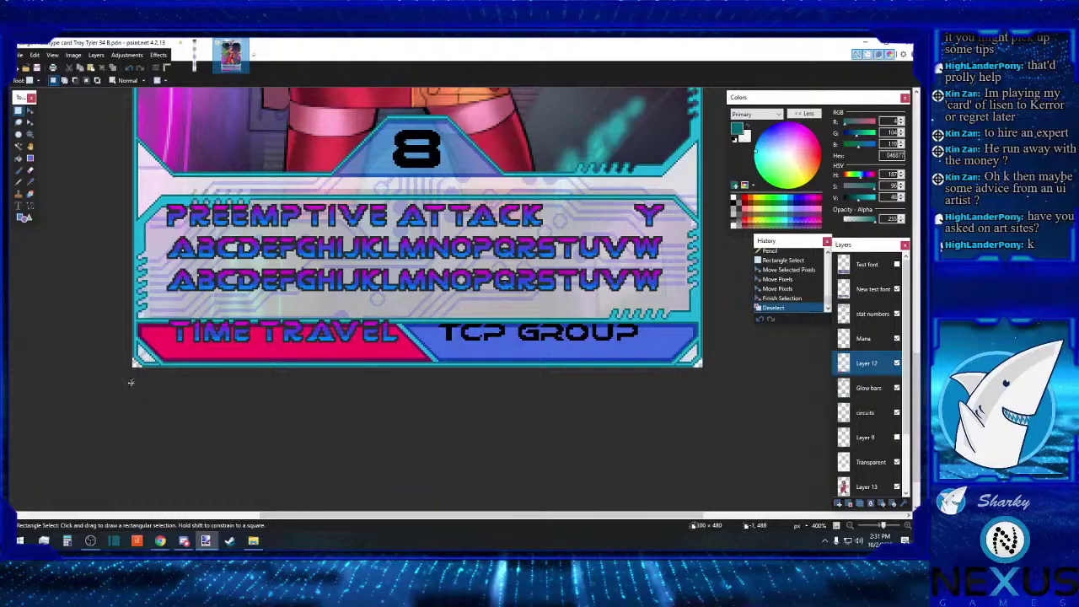
# Step: Examine the card with its repositioned bottom frame at 150% magnification, followed by the lower panel at 400%
pyautogui.click(850, 525)
pyautogui.click(850, 525)
pyautogui.click(850, 525)
pyautogui.click(849, 525)
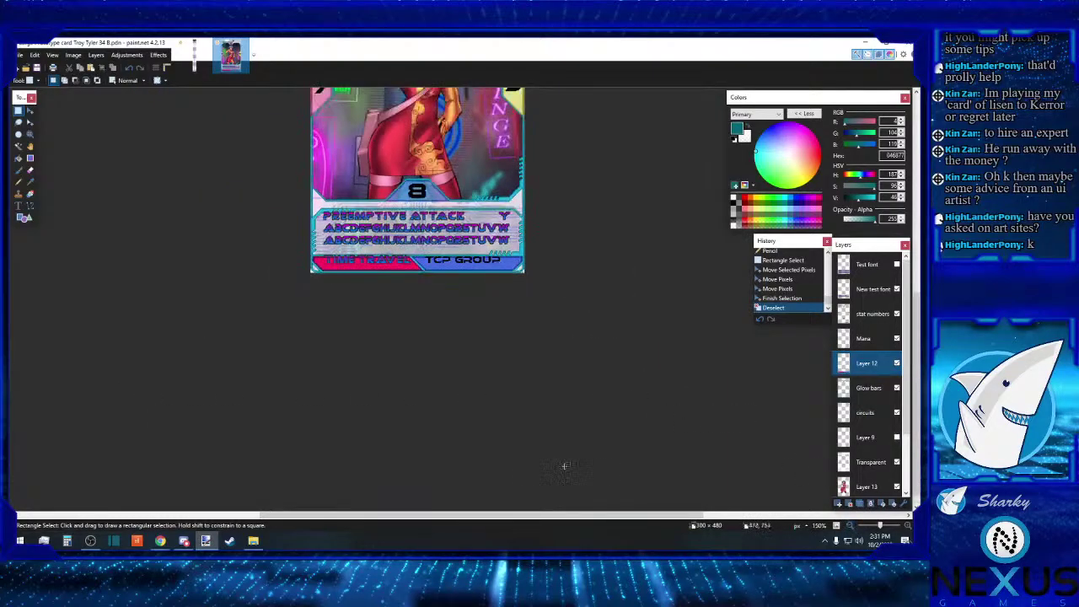
pyautogui.scroll(-2, 538, 457)
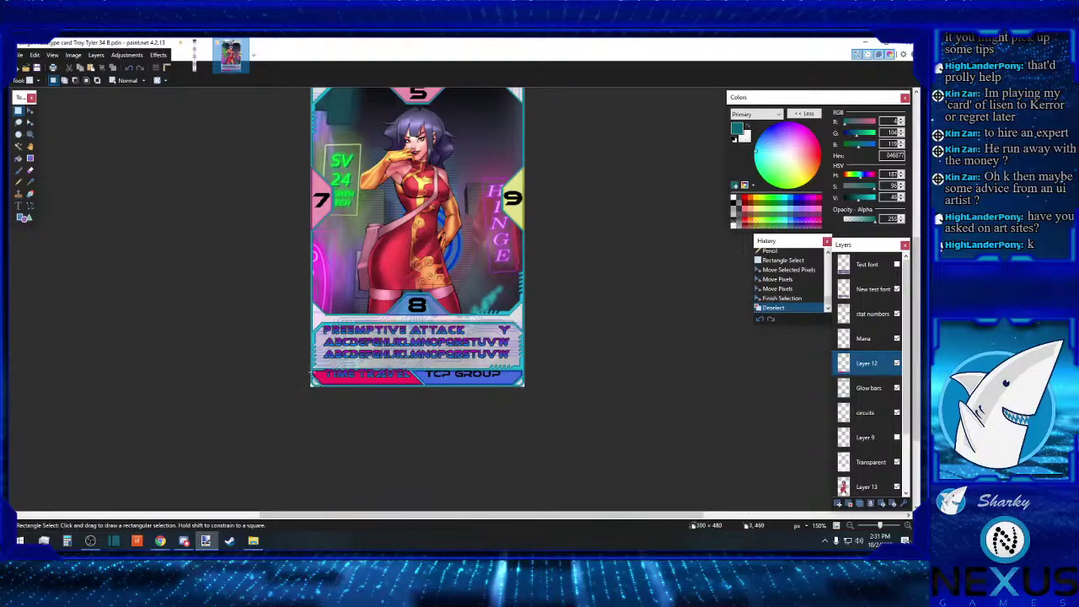
pyautogui.scroll(3, 702, 361)
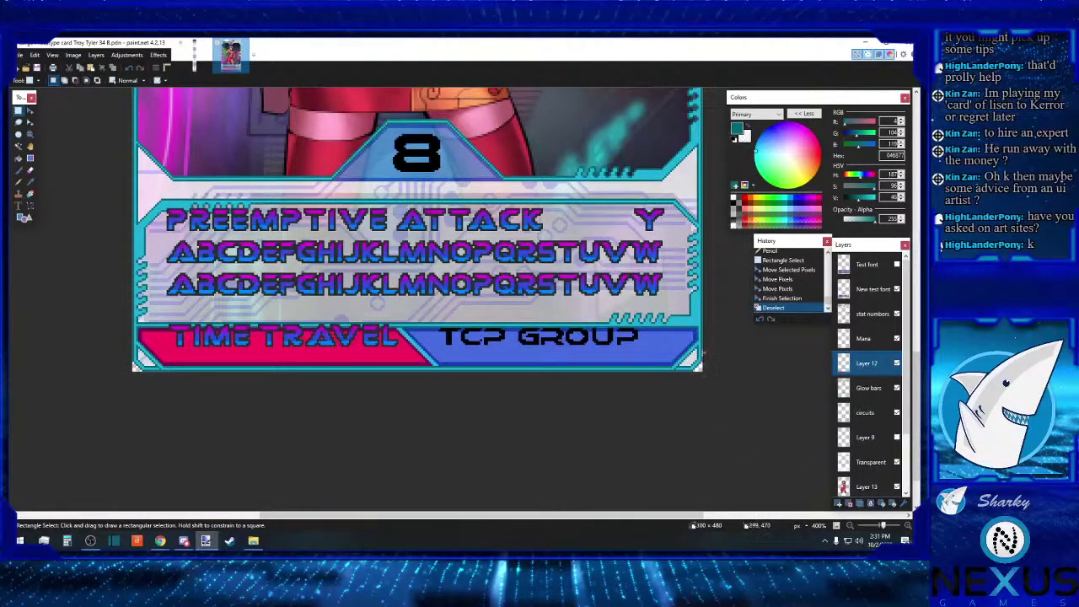
pyautogui.moveTo(693, 343)
pyautogui.mouseDown()
pyautogui.moveTo(672, 364)
pyautogui.moveTo(696, 366)
pyautogui.mouseUp()
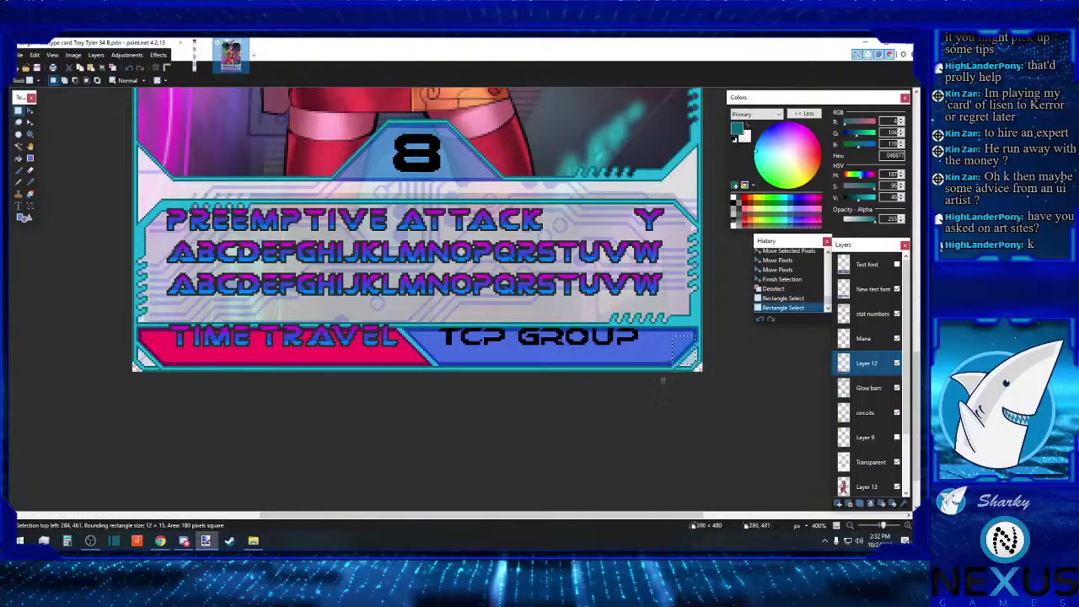
pyautogui.click(492, 432)
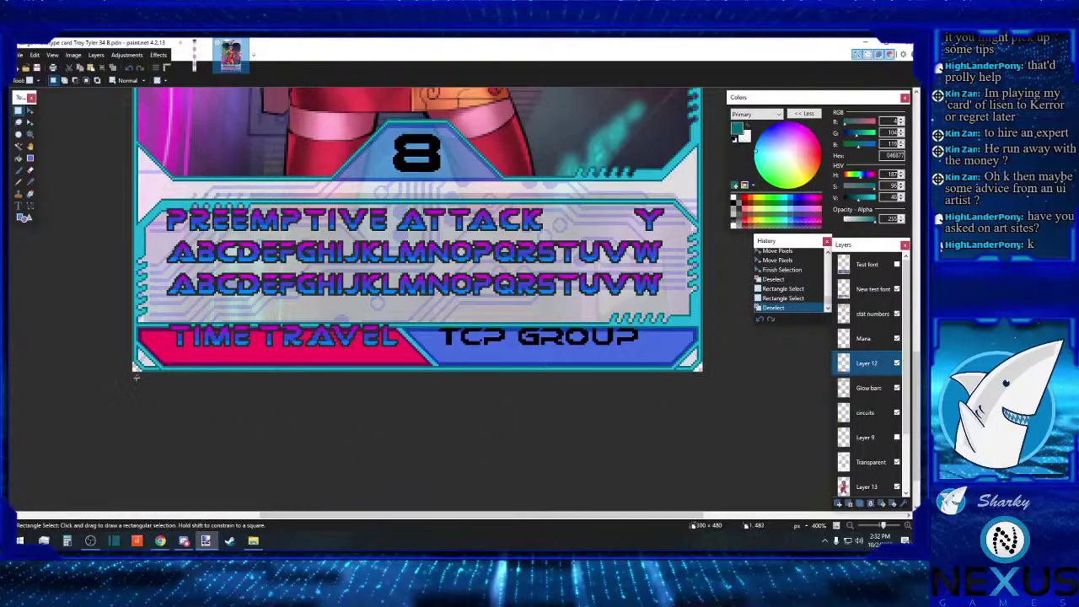
pyautogui.moveTo(172, 365); pyautogui.dragTo(140, 327)
pyautogui.click(211, 400)
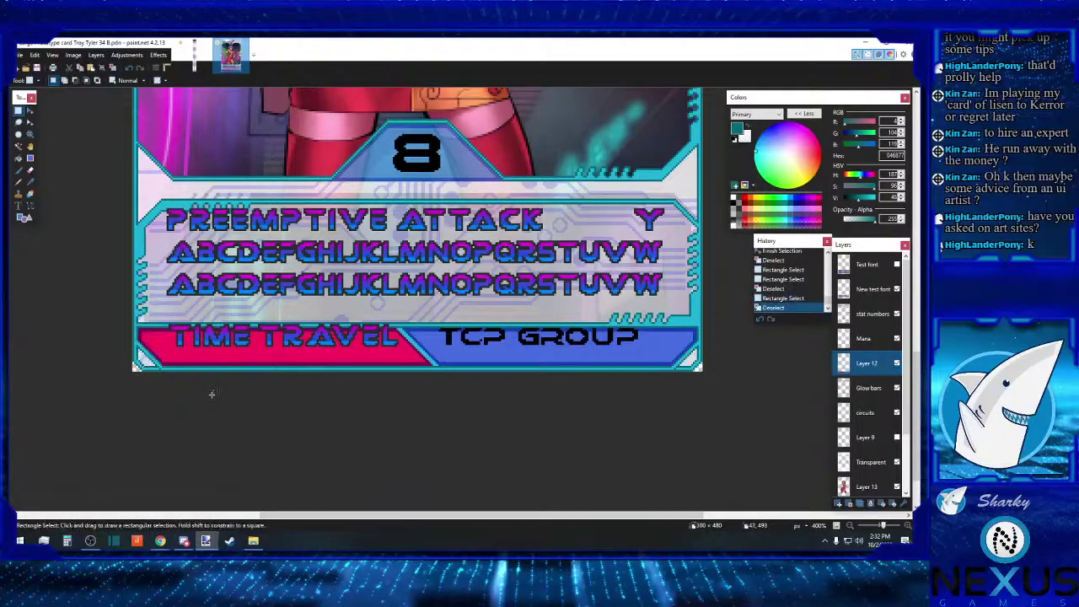
pyautogui.moveTo(164, 364); pyautogui.dragTo(403, 356)
pyautogui.click(403, 359)
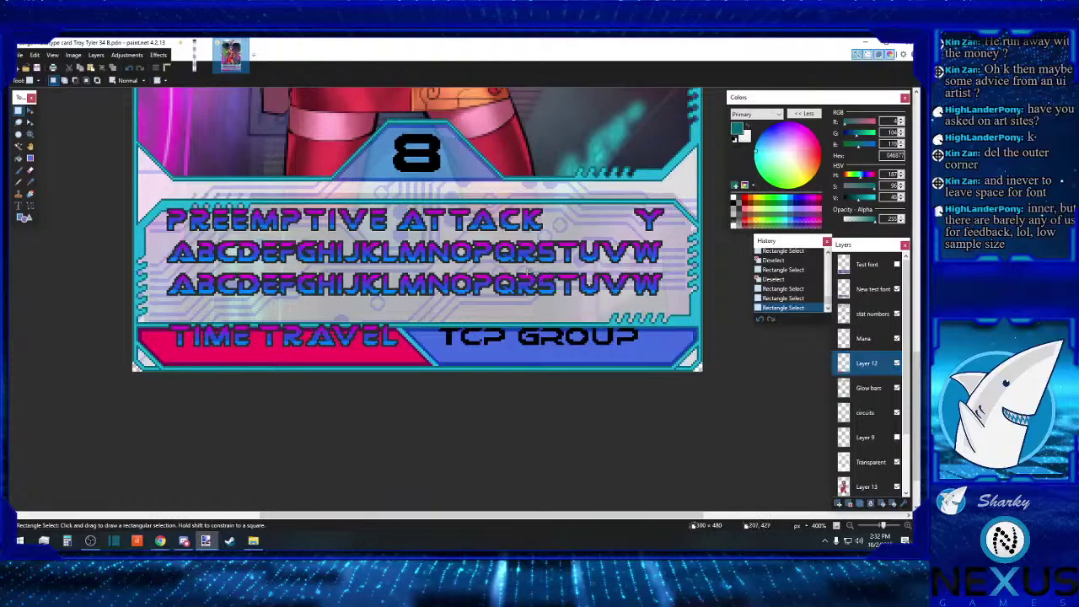
# Step: Examine the New test font lettering and the lower panel's spacing at up to 600% magnification
pyautogui.click(869, 291)
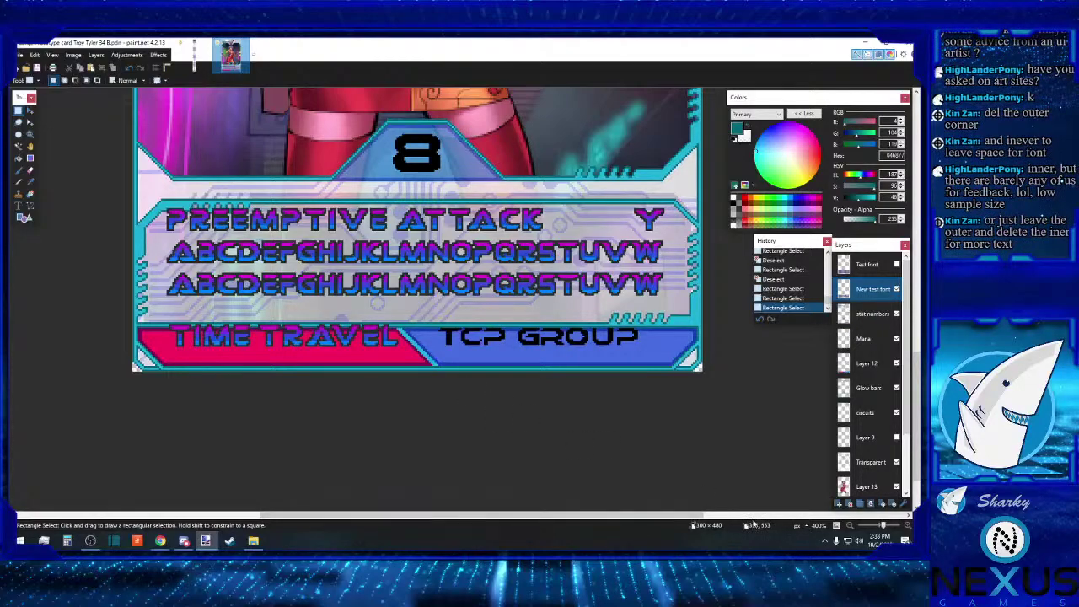
pyautogui.click(907, 525)
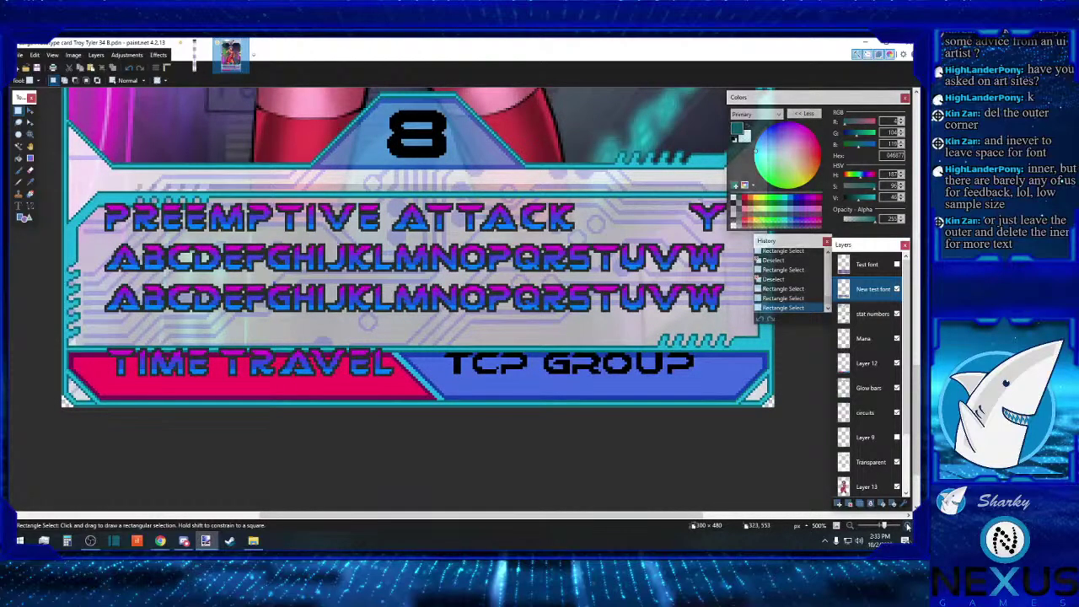
pyautogui.click(907, 525)
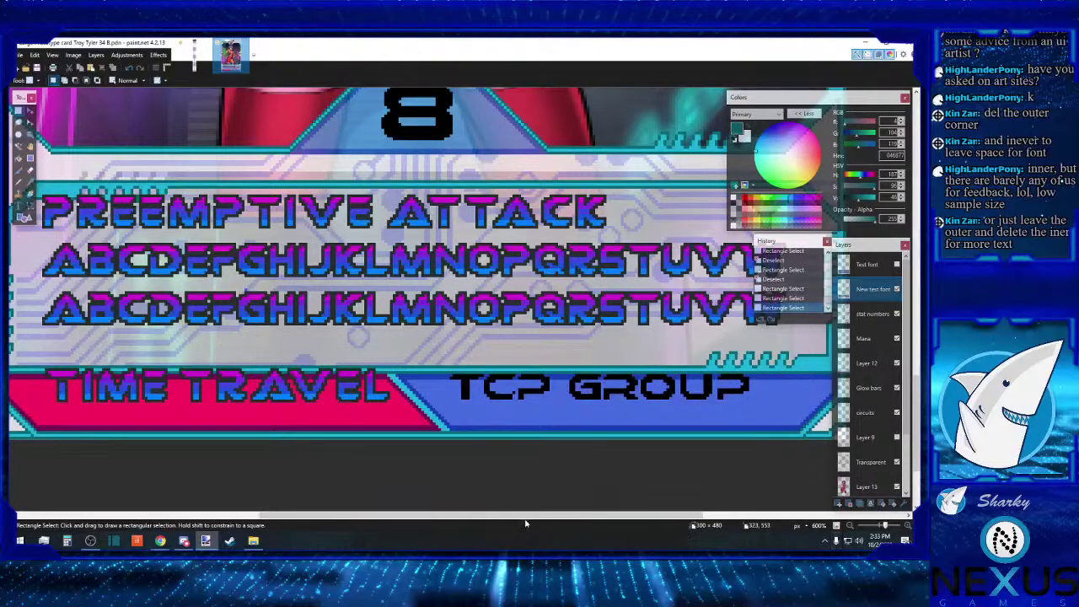
pyautogui.moveTo(522, 514); pyautogui.dragTo(548, 520)
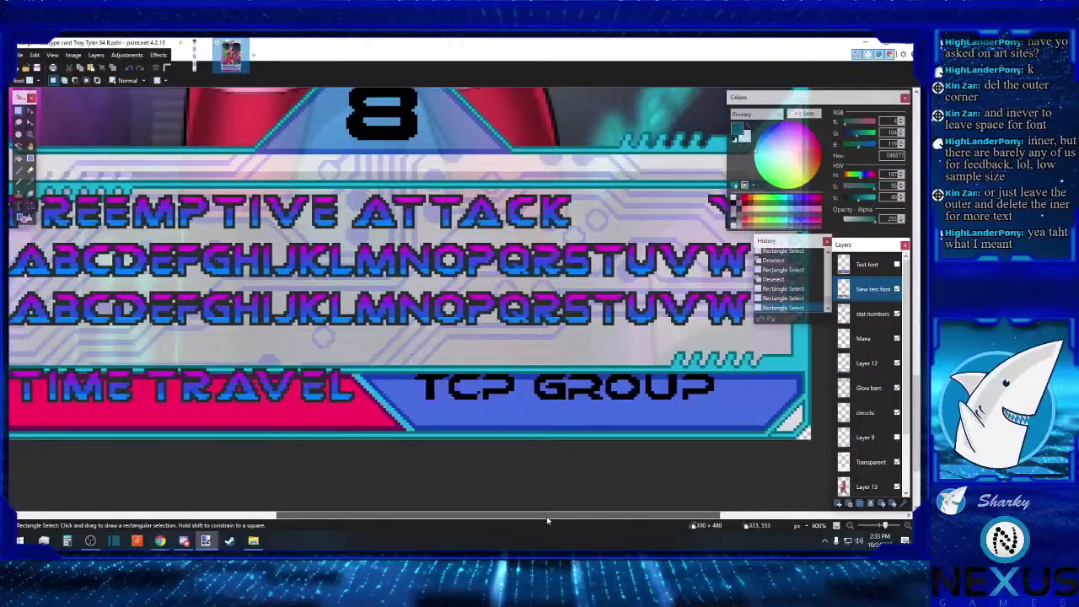
pyautogui.click(851, 527)
pyautogui.click(852, 527)
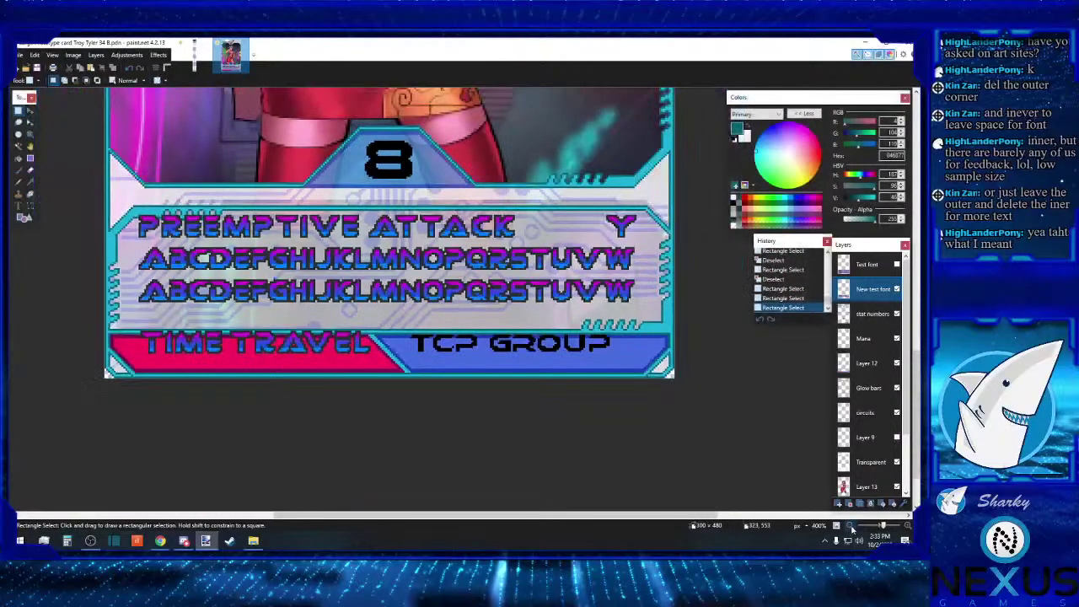
pyautogui.scroll(2, 757, 371)
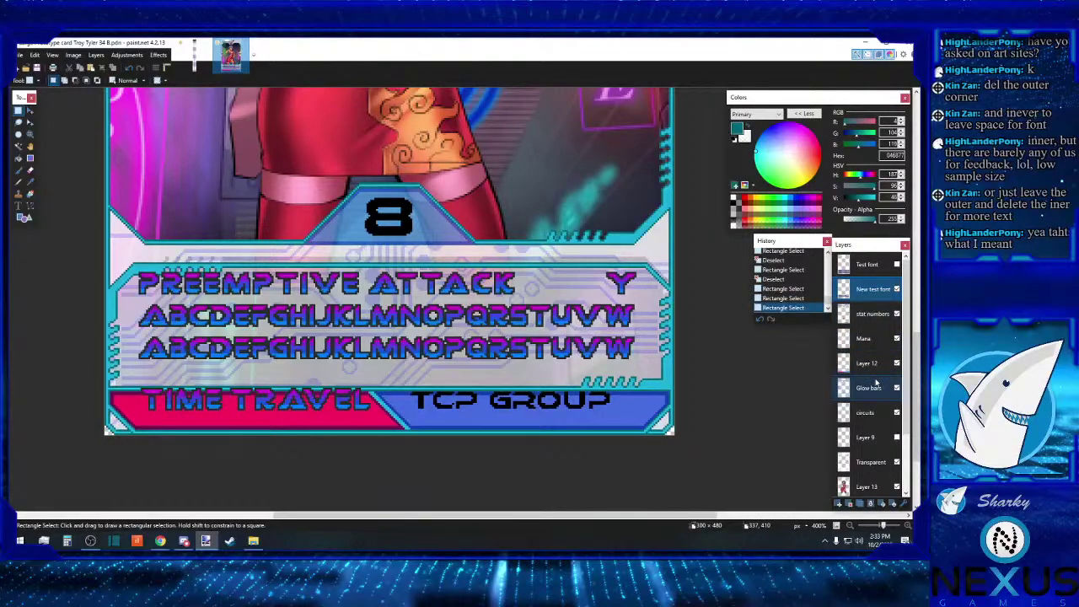
# Step: Select the empty area above the text panel's frame on Layer 12 with the Magic Wand
pyautogui.click(874, 364)
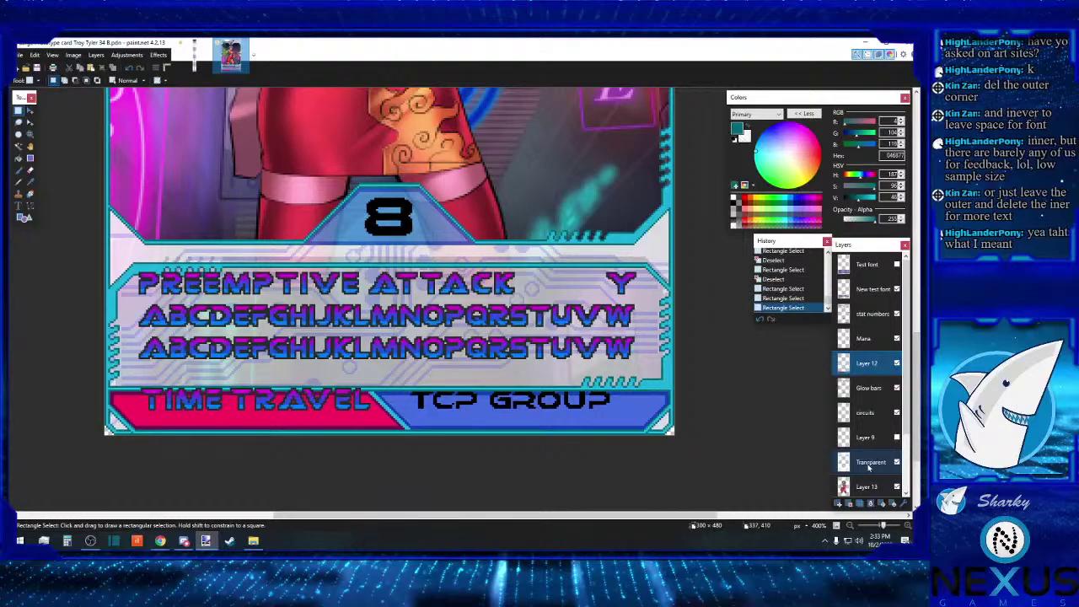
pyautogui.scroll(8, 700, 353)
pyautogui.scroll(-8, 701, 353)
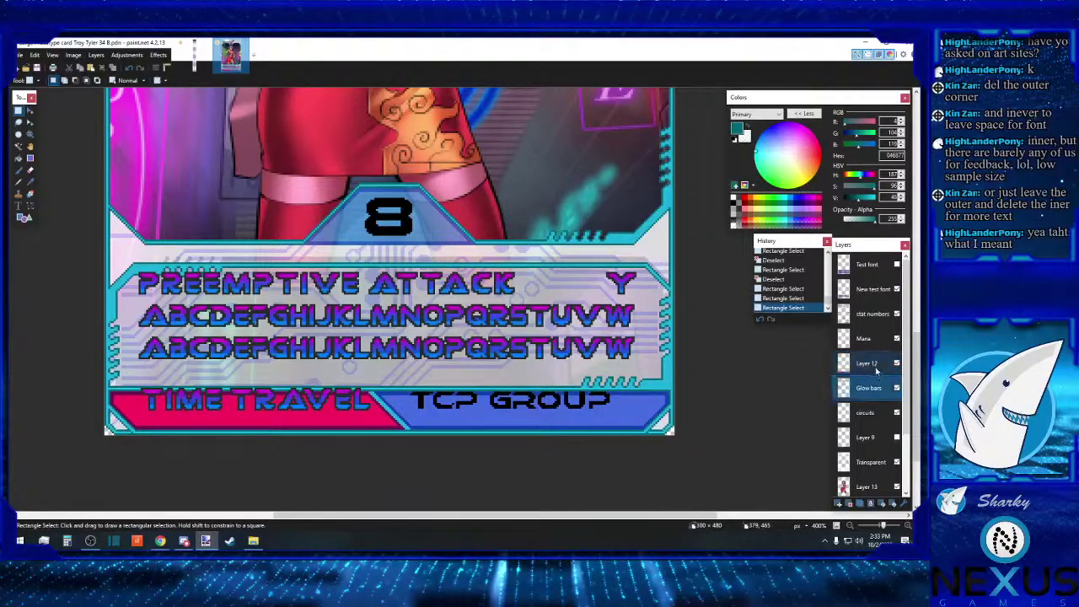
pyautogui.click(18, 145)
pyautogui.click(131, 245)
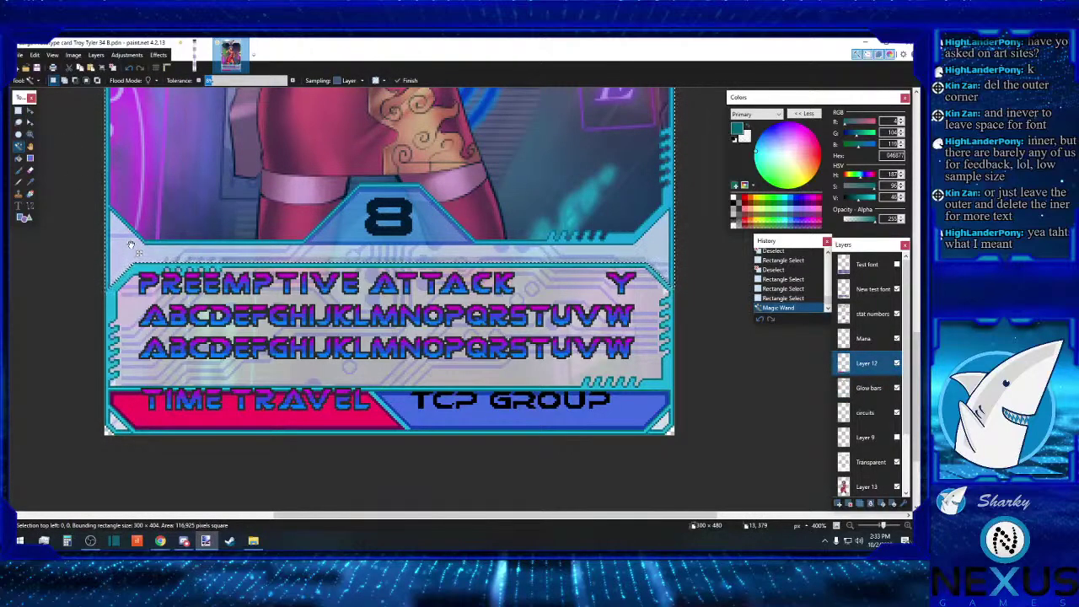
# Step: Sample the translucent white (FFFFFF) from the Transparent layer and erase the selected area above the text panel from that layer
pyautogui.click(31, 183)
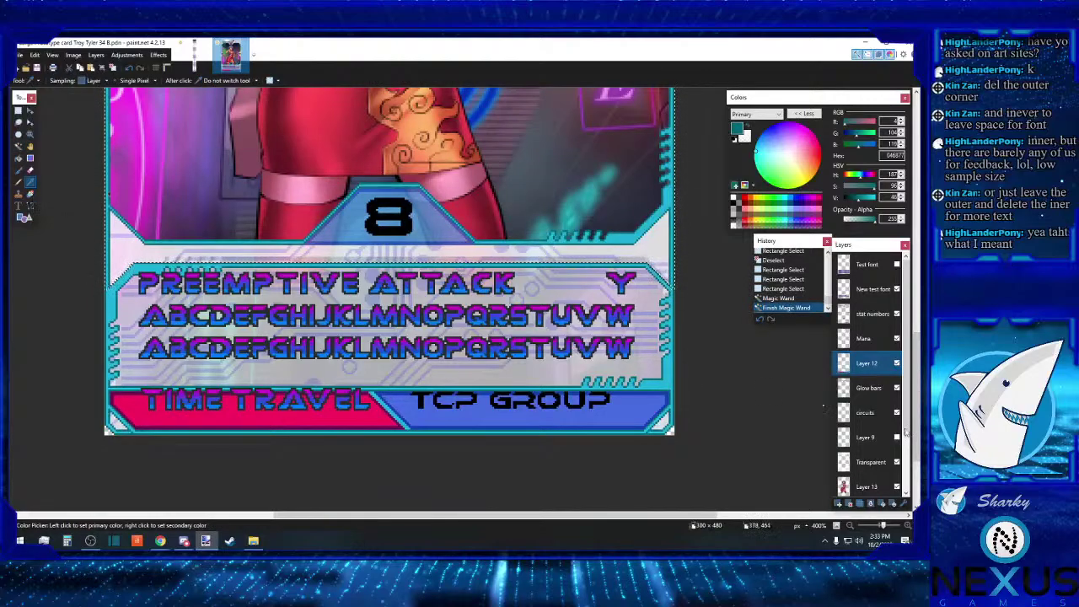
pyautogui.click(868, 462)
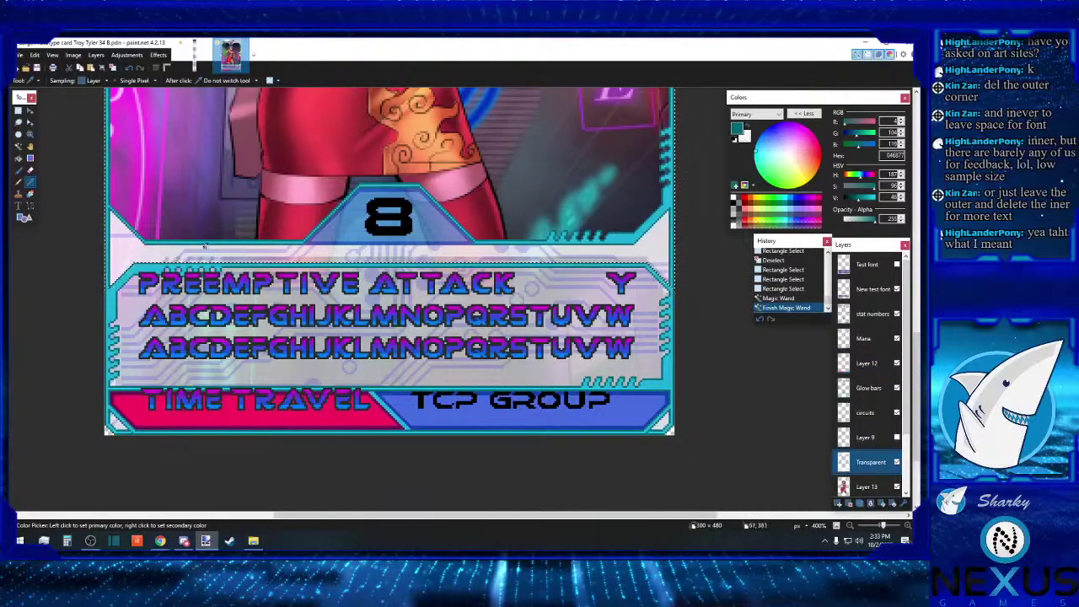
pyautogui.click(148, 248)
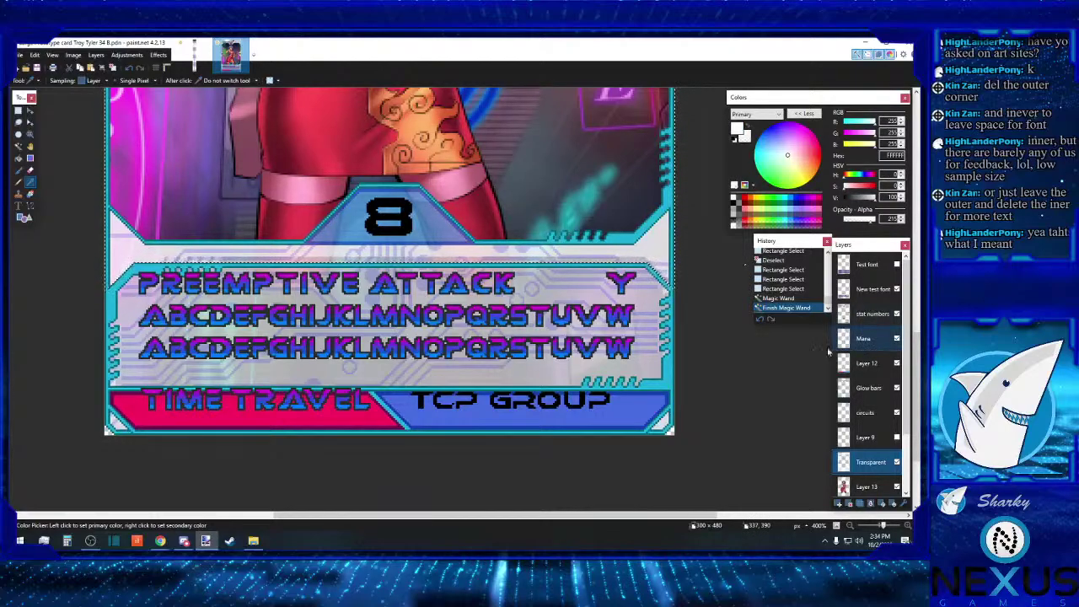
pyautogui.press('Delete')
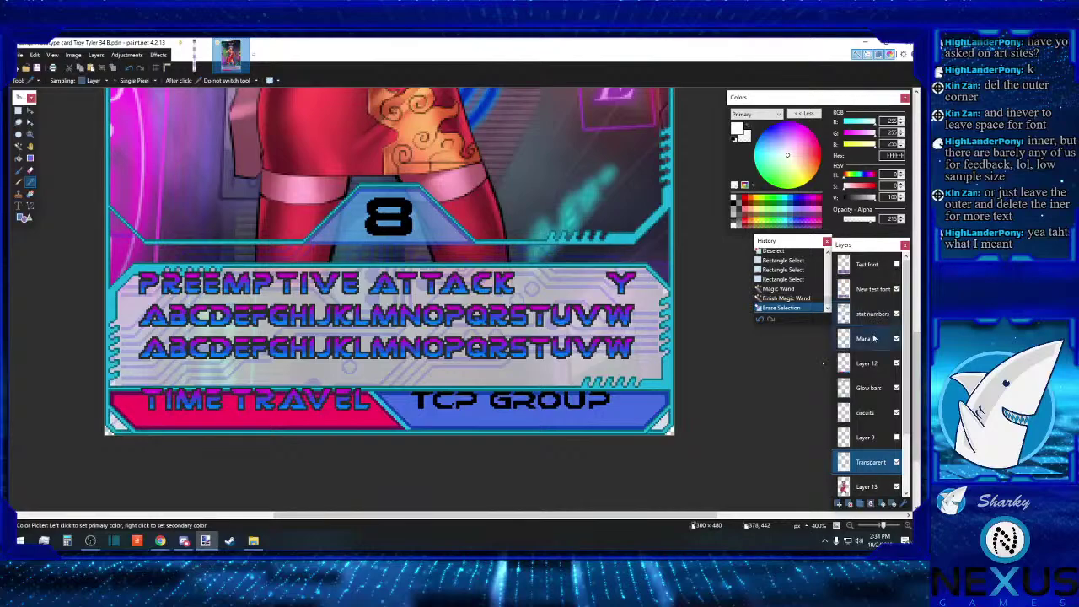
# Step: Select the area below the character art's frame on the Glow bars layer with the Magic Wand
pyautogui.click(865, 388)
pyautogui.click(18, 146)
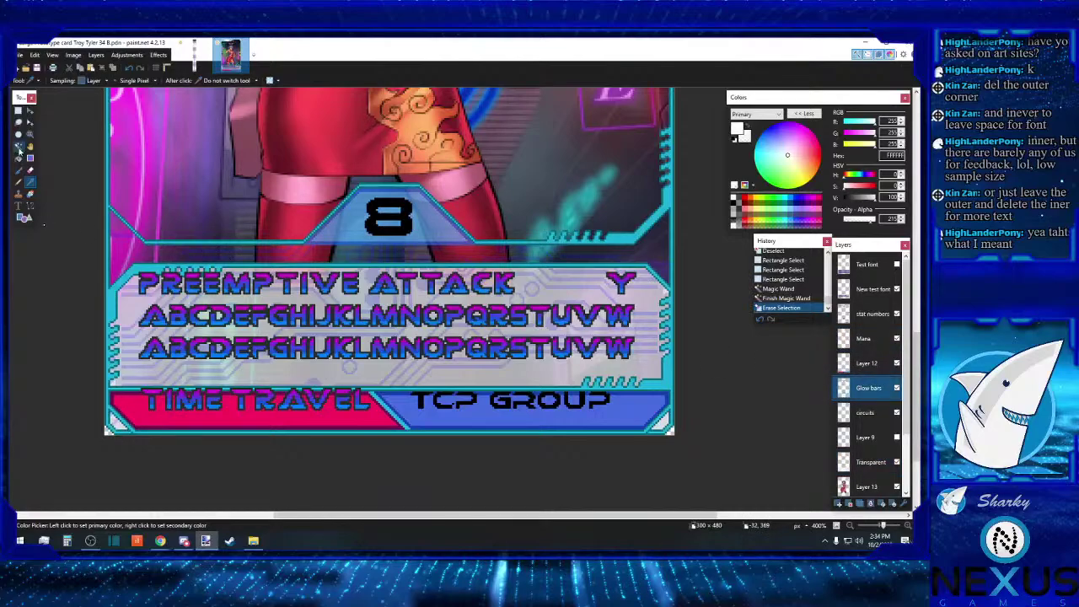
pyautogui.click(140, 248)
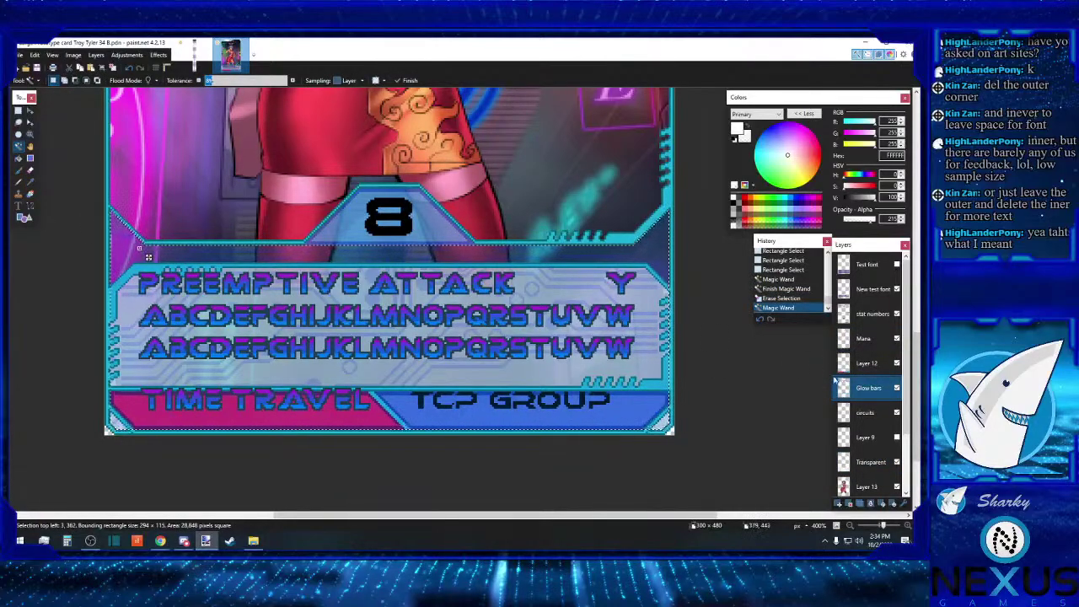
# Step: Reselect the empty area above the text panel on Layer 12 and fill it with the sampled translucent white
pyautogui.click(867, 363)
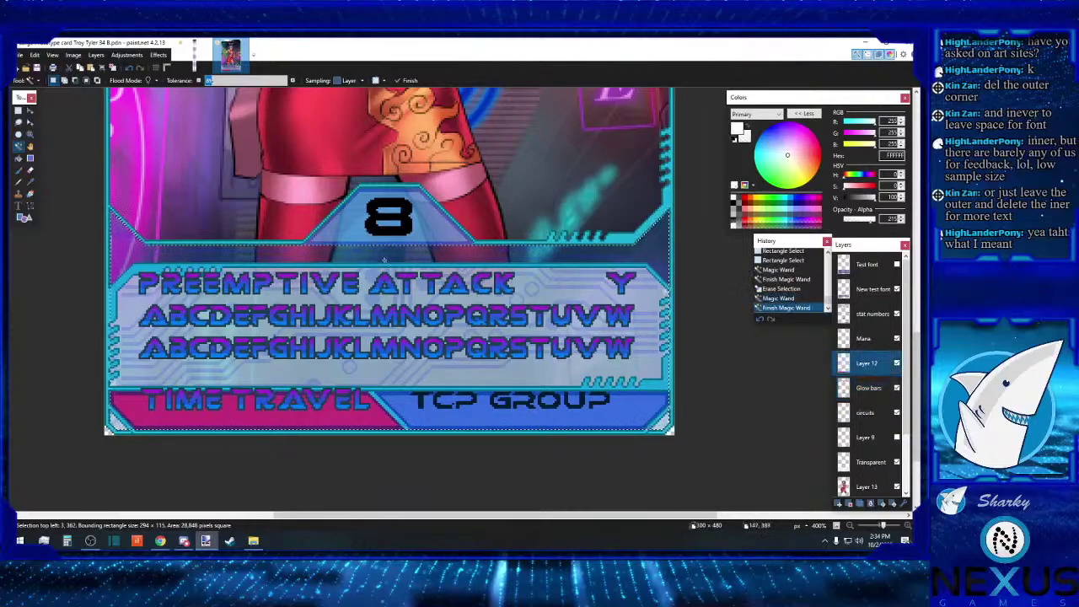
pyautogui.click(371, 255)
pyautogui.click(18, 157)
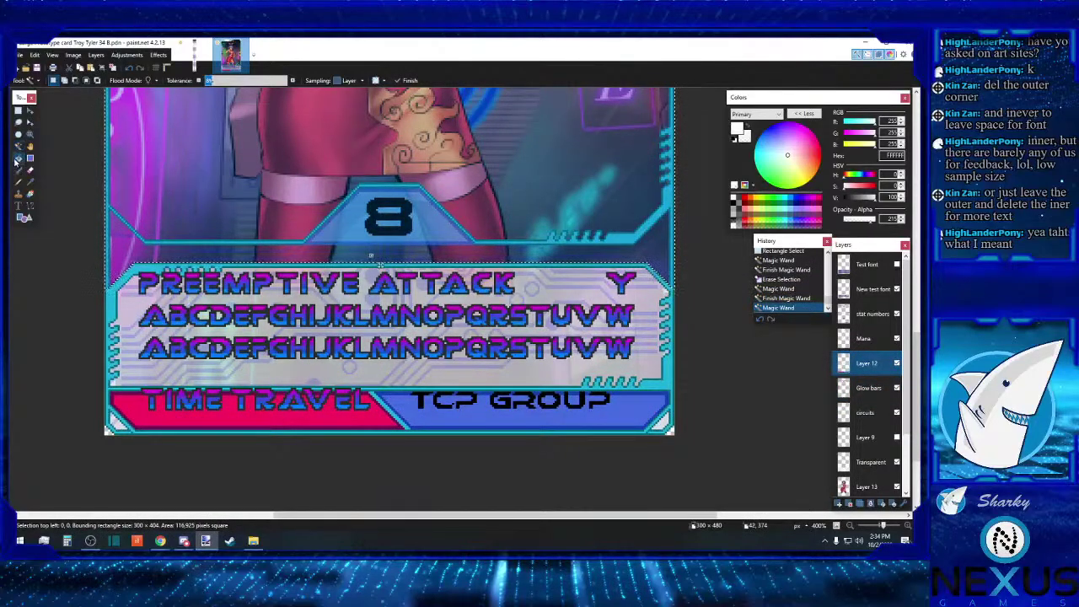
pyautogui.click(131, 252)
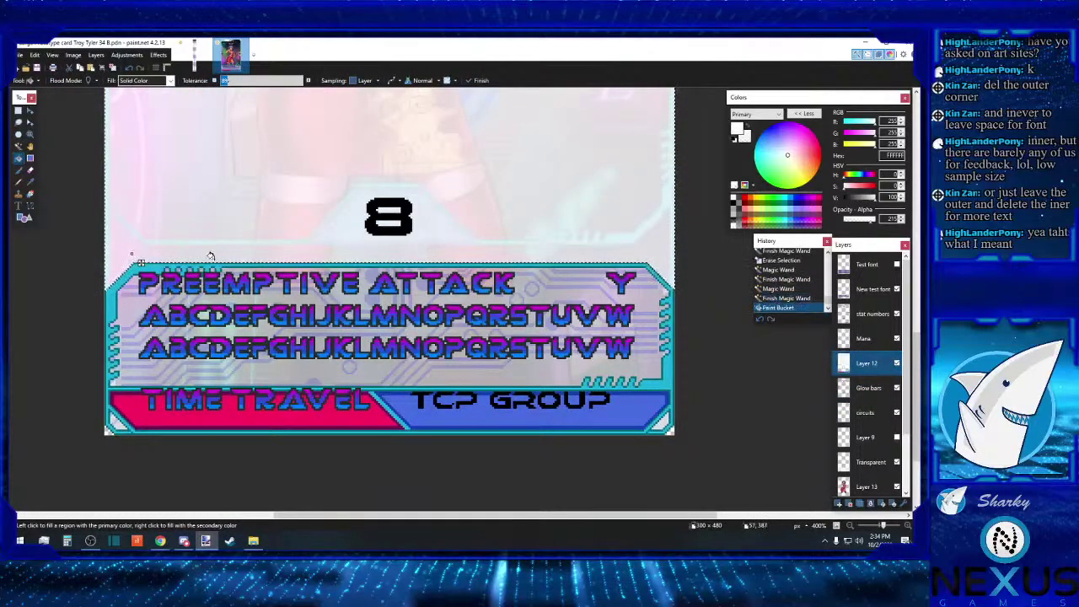
pyautogui.scroll(5, 210, 254)
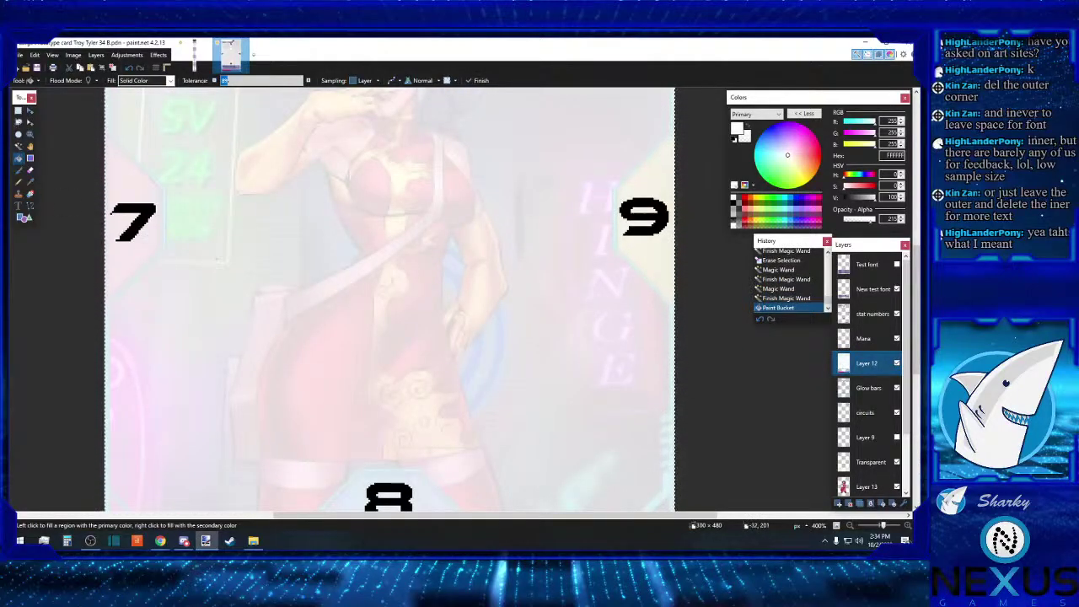
# Step: Select the art window inside the card's frame on the Glow bars layer with the Magic Wand
pyautogui.press('s')
pyautogui.scroll(-4, 553, 312)
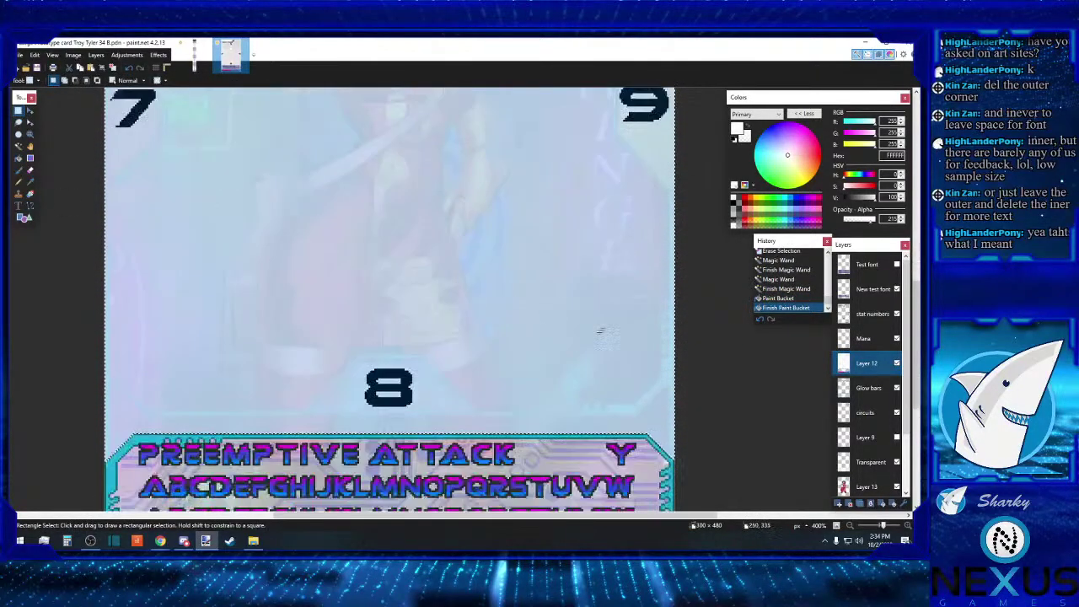
pyautogui.click(868, 387)
pyautogui.scroll(3, 559, 361)
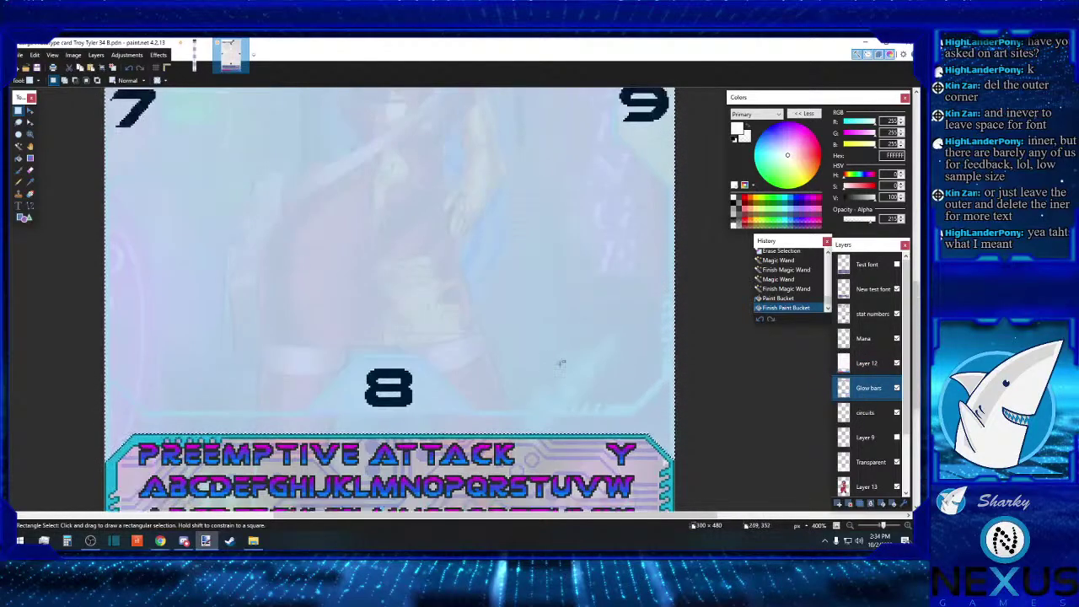
pyautogui.click(19, 146)
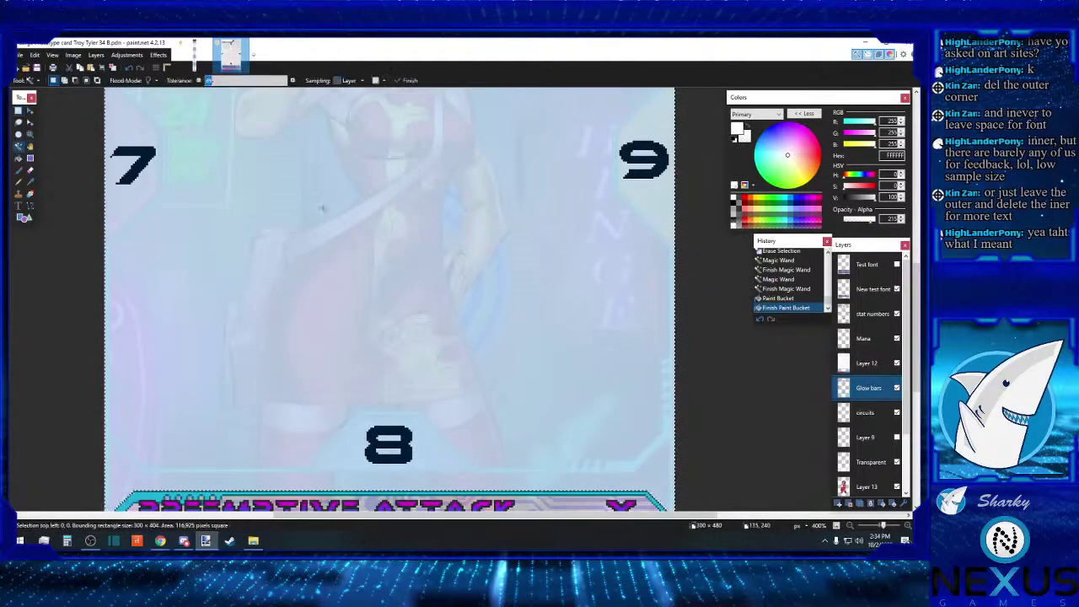
pyautogui.click(326, 211)
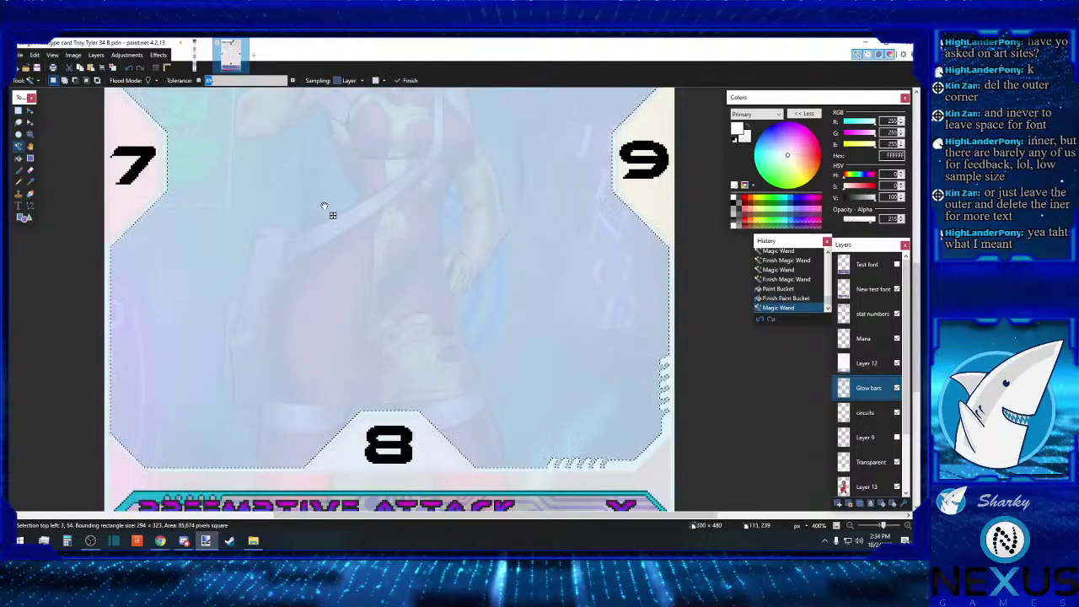
# Step: Try erasing the selected art window area from the Transparent layer, and undo the erase
pyautogui.click(868, 462)
pyautogui.press('Delete')
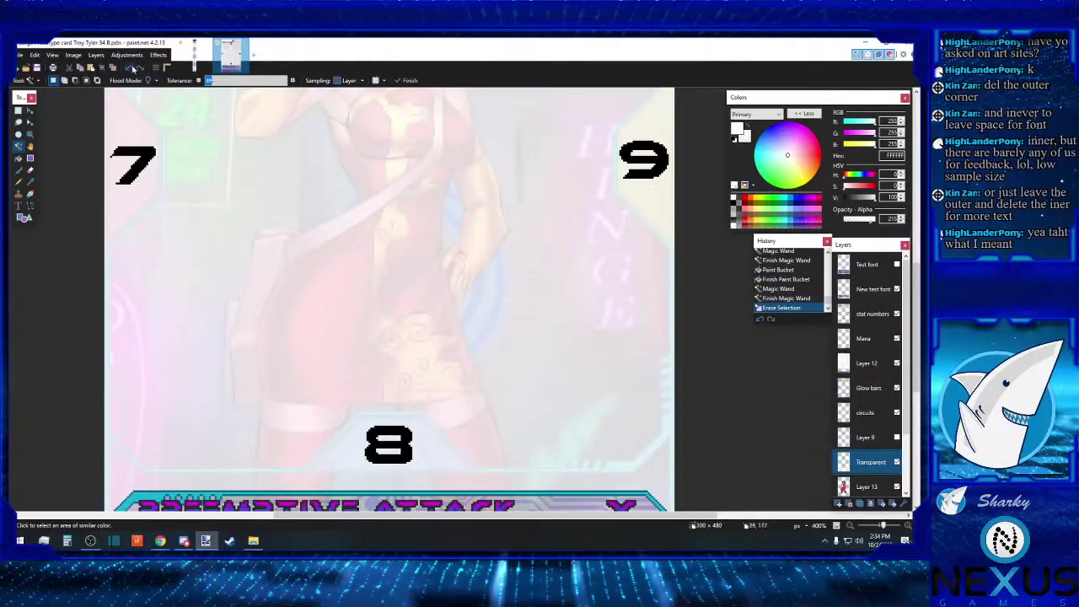
pyautogui.click(131, 68)
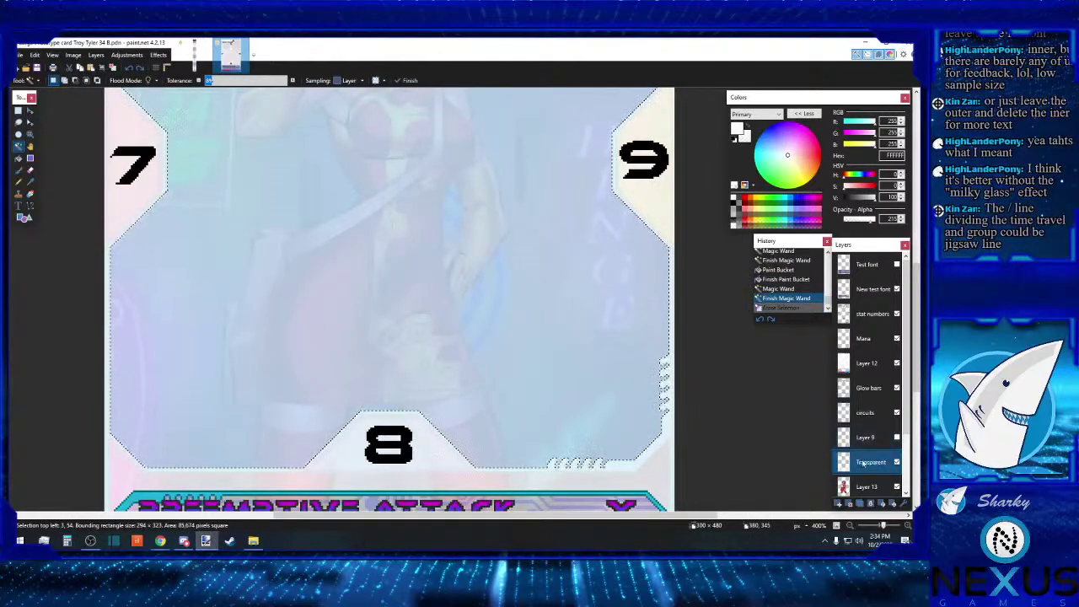
# Step: Erase the art window selection from the Transparent layer and select that layer's empty area above the text panel with the Magic Wand
pyautogui.scroll(-1, 574, 309)
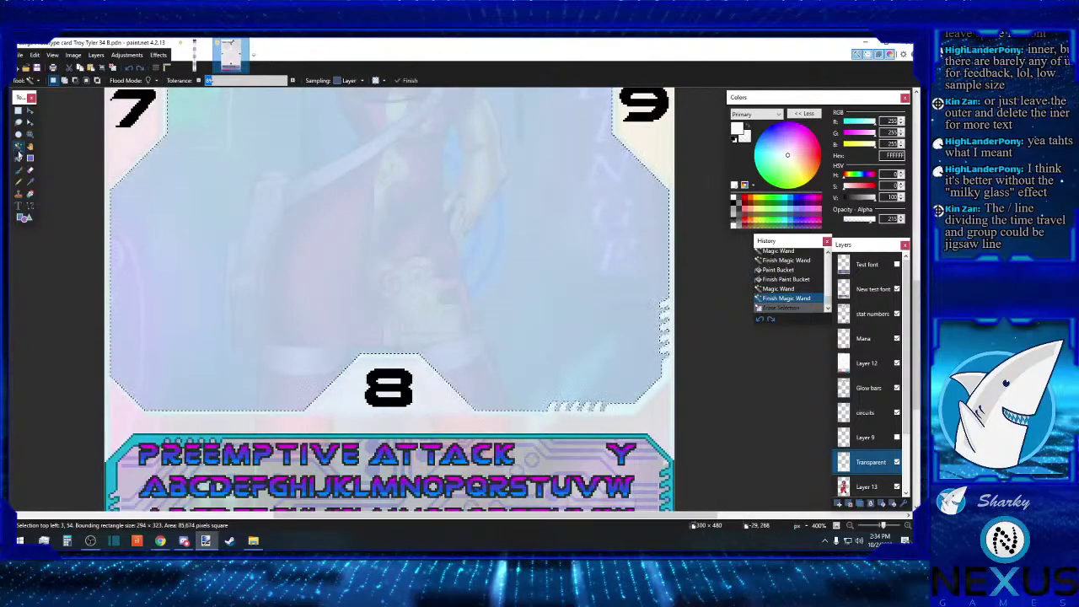
pyautogui.press('Delete')
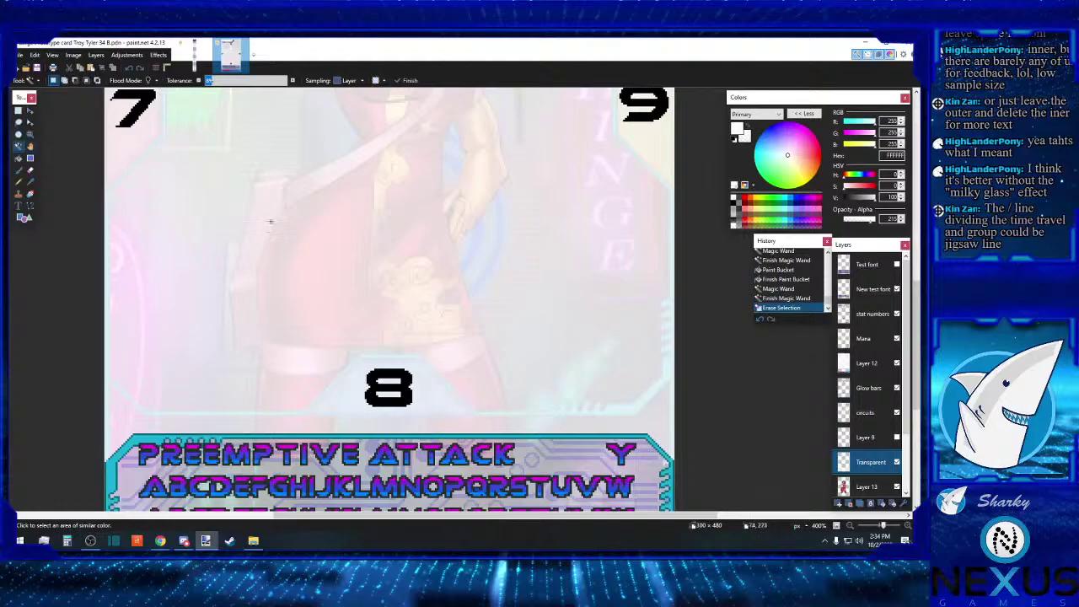
pyautogui.click(387, 218)
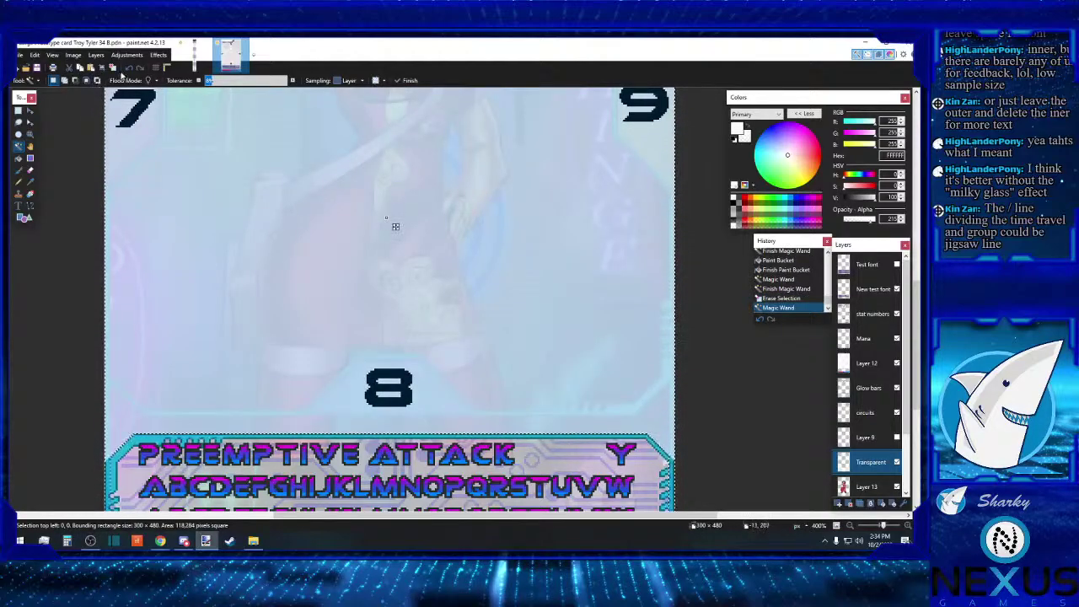
# Step: Undo the Transparent layer erase and the Layer 12 white fill, back to the selection above the text panel
pyautogui.hotkey('ctrl', 'z')
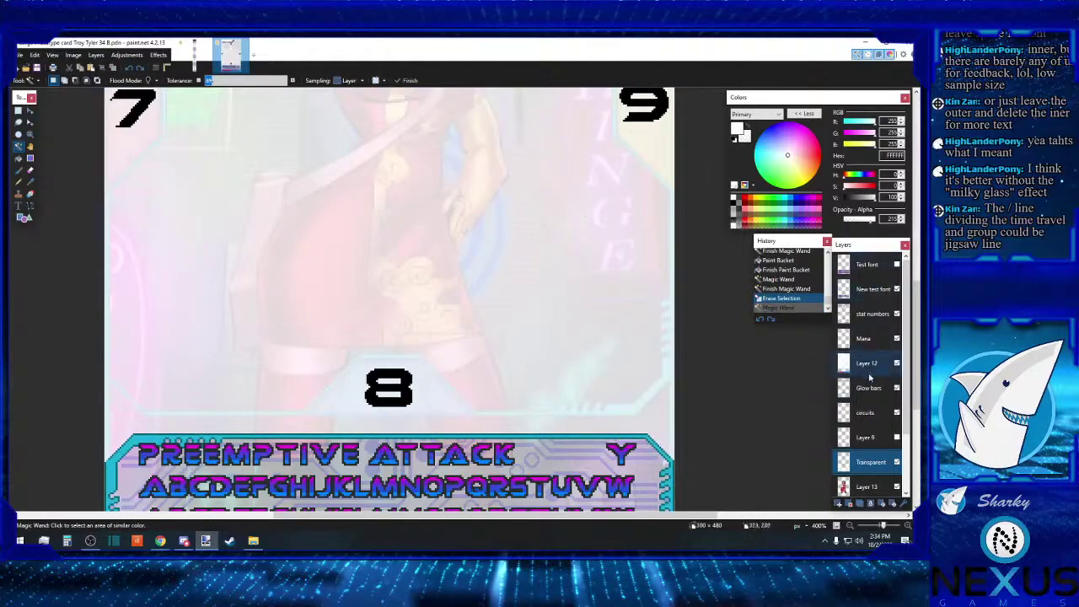
pyautogui.click(129, 68)
pyautogui.click(130, 67)
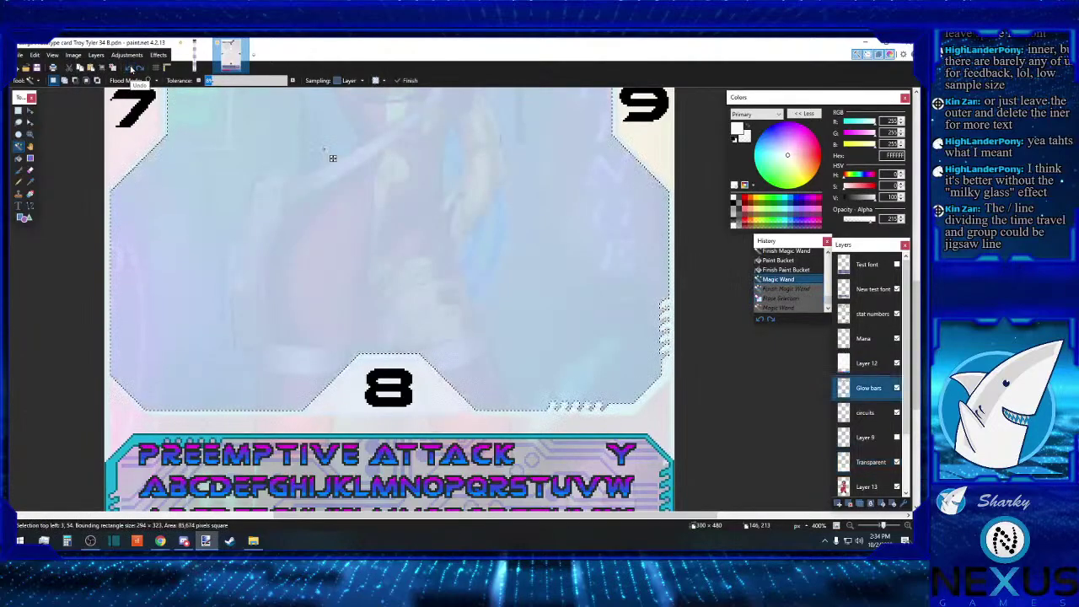
pyautogui.click(130, 68)
pyautogui.click(130, 68)
pyautogui.click(130, 67)
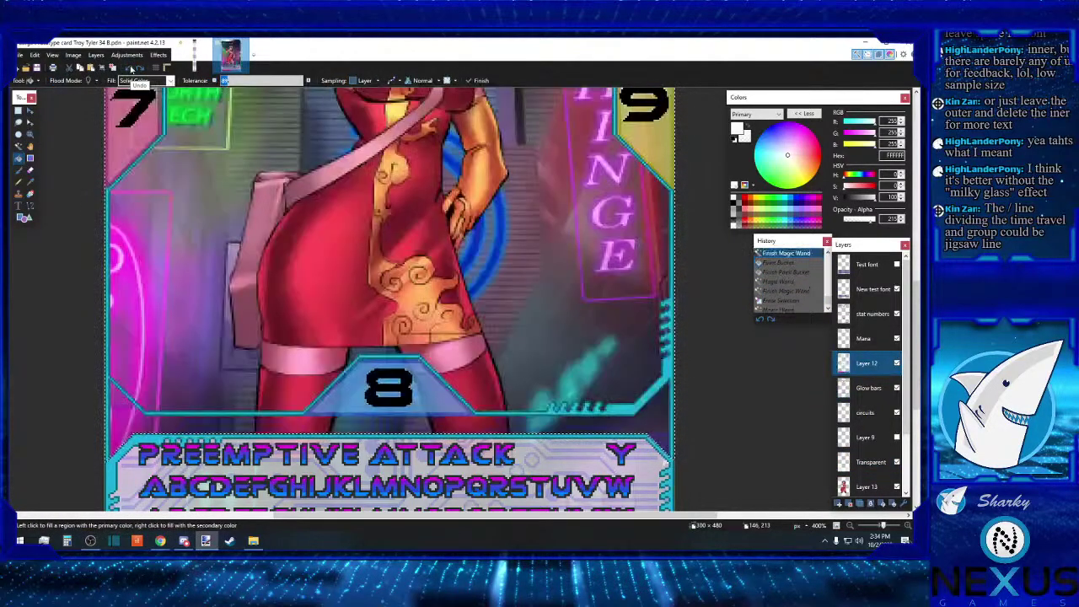
# Step: Fill the selected area above the text panel with translucent white on the Transparent layer
pyautogui.scroll(3, 131, 68)
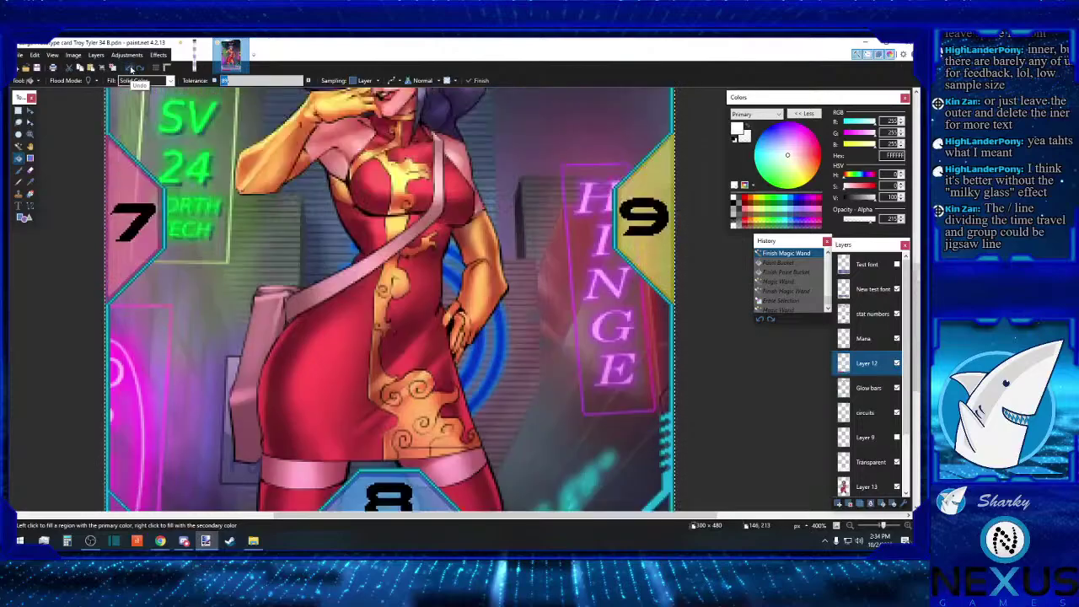
pyautogui.scroll(-3, 131, 68)
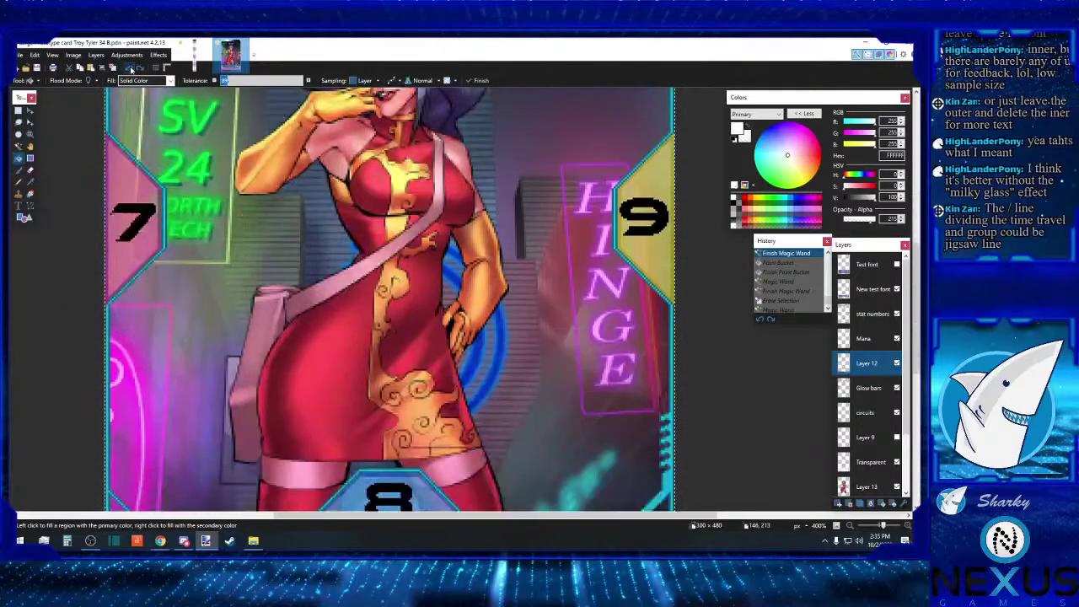
pyautogui.scroll(1, 135, 71)
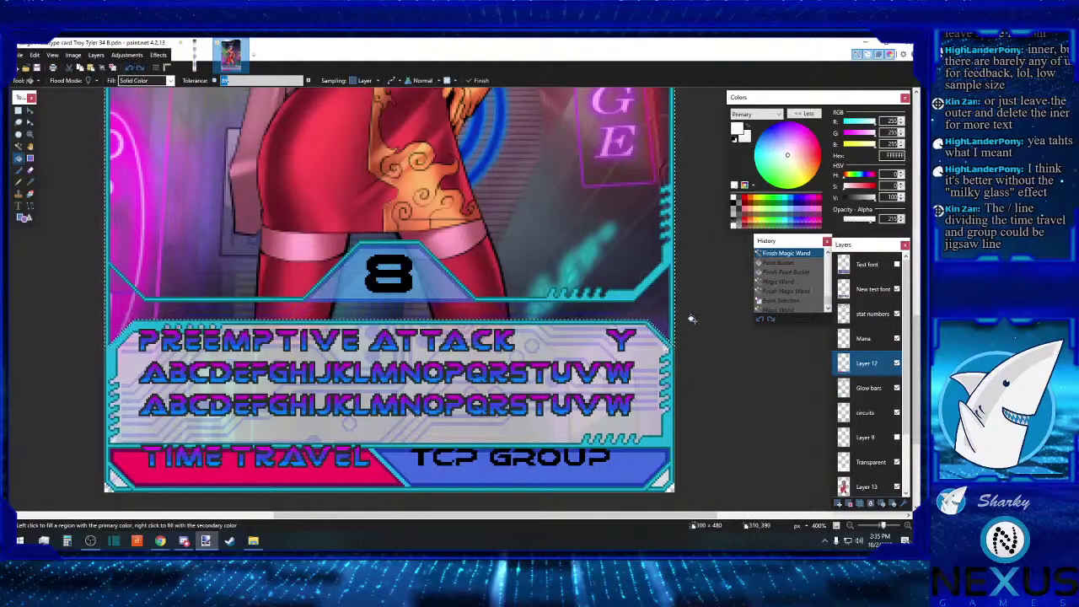
pyautogui.click(868, 461)
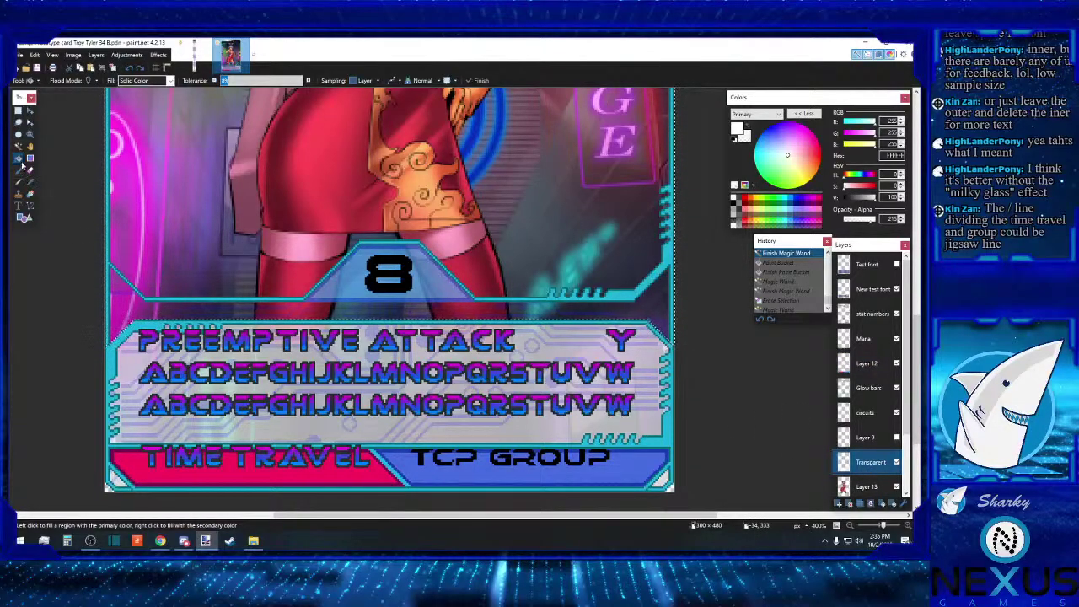
pyautogui.click(132, 305)
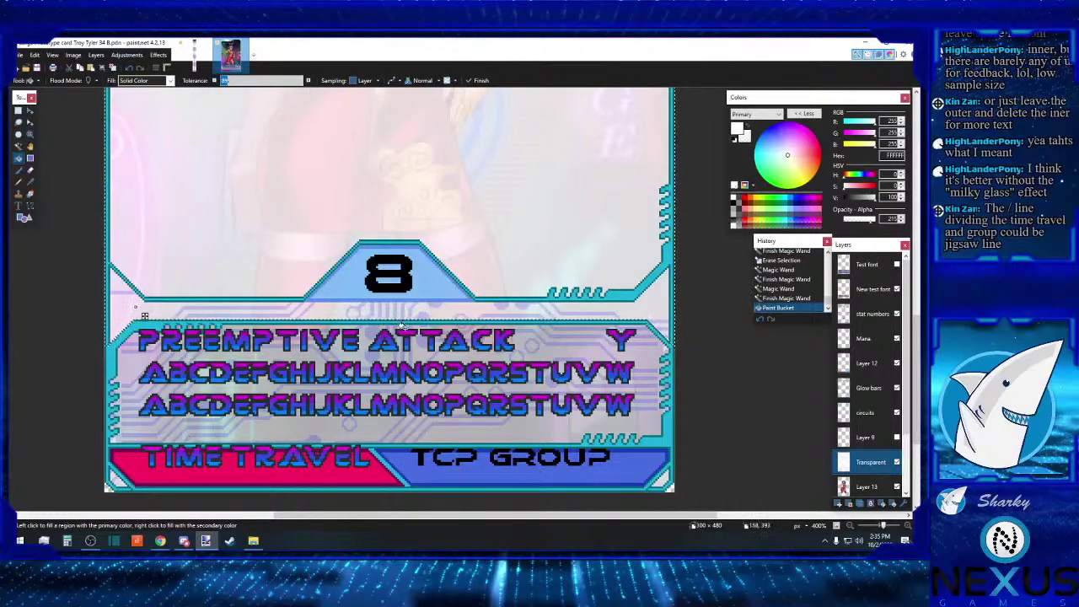
# Step: Select the art window on the Glow bars layer with the Magic Wand and erase that area from the Transparent layer
pyautogui.click(868, 338)
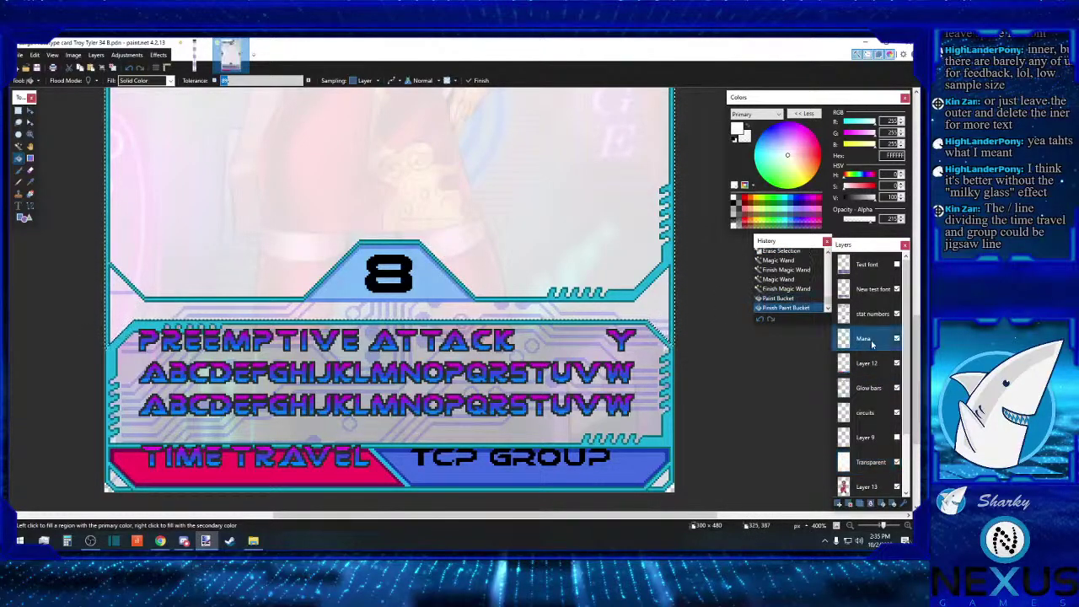
pyautogui.click(872, 364)
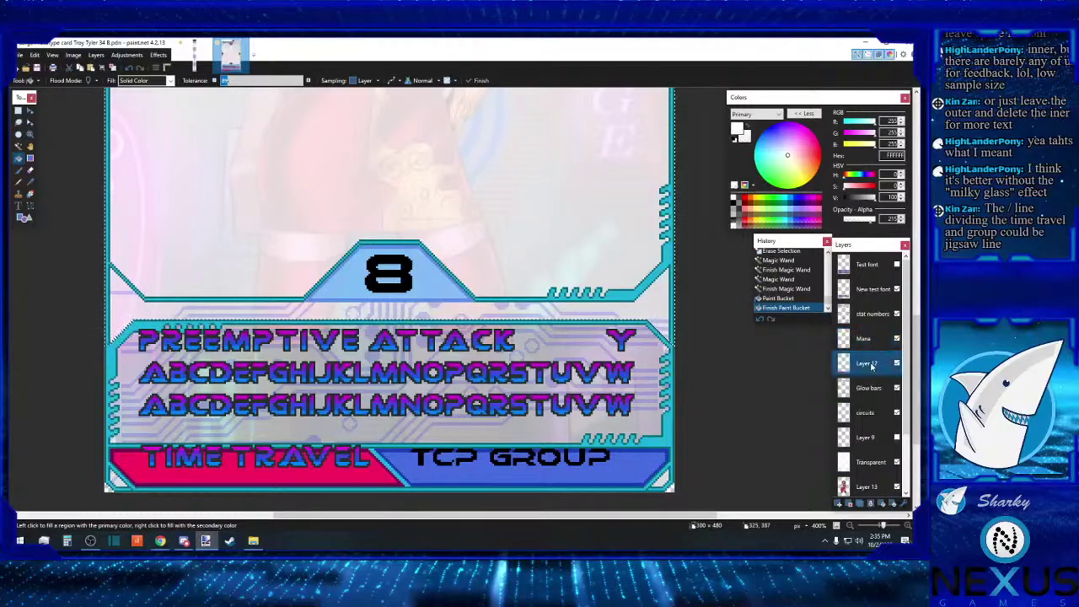
pyautogui.click(871, 388)
pyautogui.click(19, 145)
pyautogui.click(342, 172)
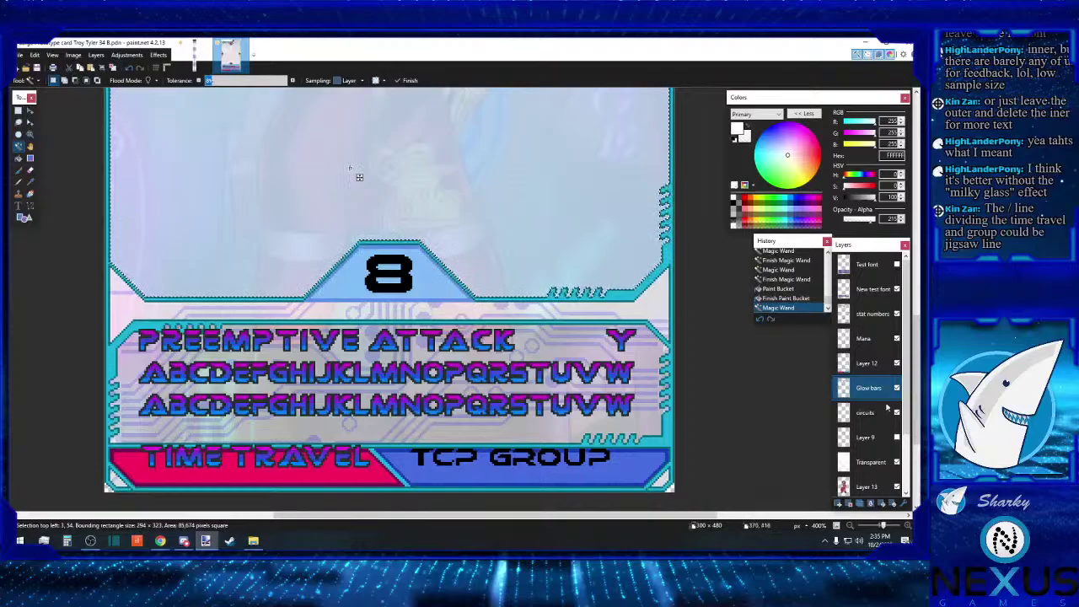
pyautogui.click(871, 462)
pyautogui.press('Delete')
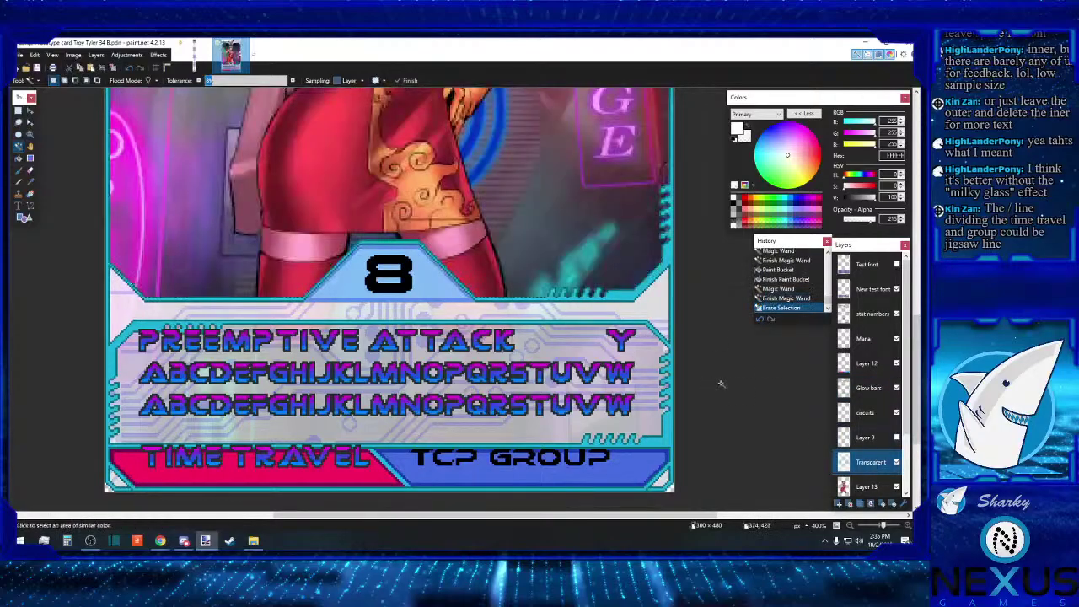
# Step: Review the whole card, hiding and showing the Transparent layer again to compare it with and without the white backing
pyautogui.scroll(5, 723, 373)
pyautogui.scroll(3, 722, 374)
pyautogui.scroll(-8, 725, 371)
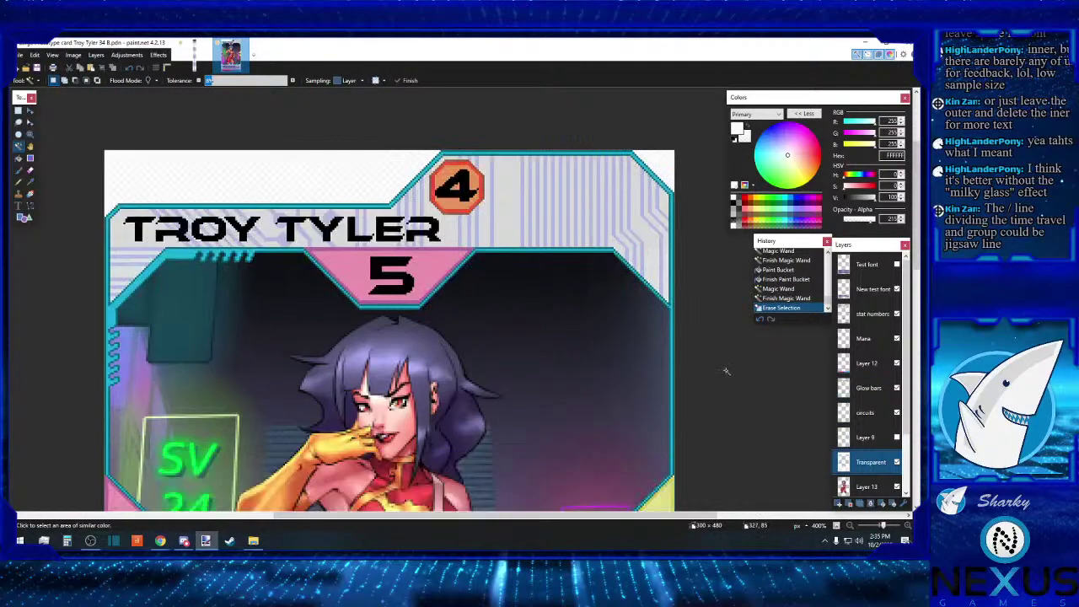
pyautogui.scroll(-3, 726, 368)
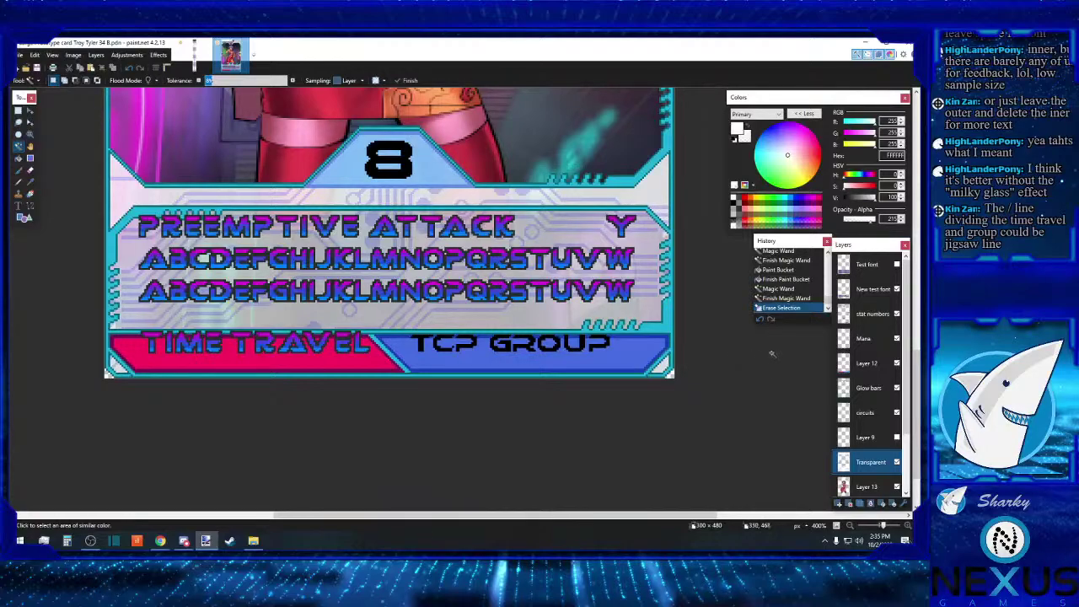
pyautogui.click(850, 526)
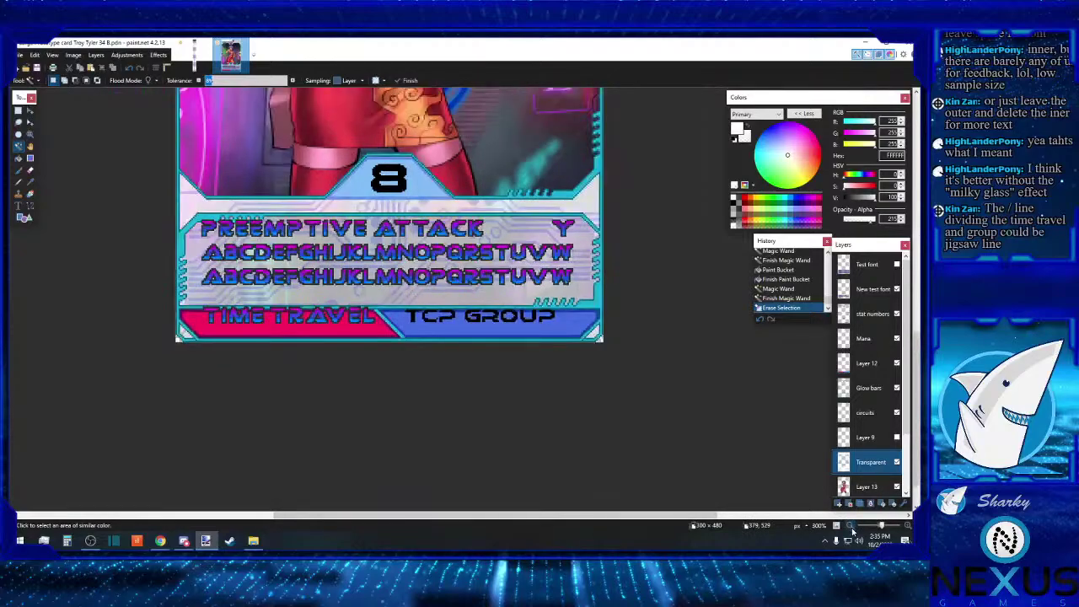
pyautogui.click(850, 526)
pyautogui.click(850, 526)
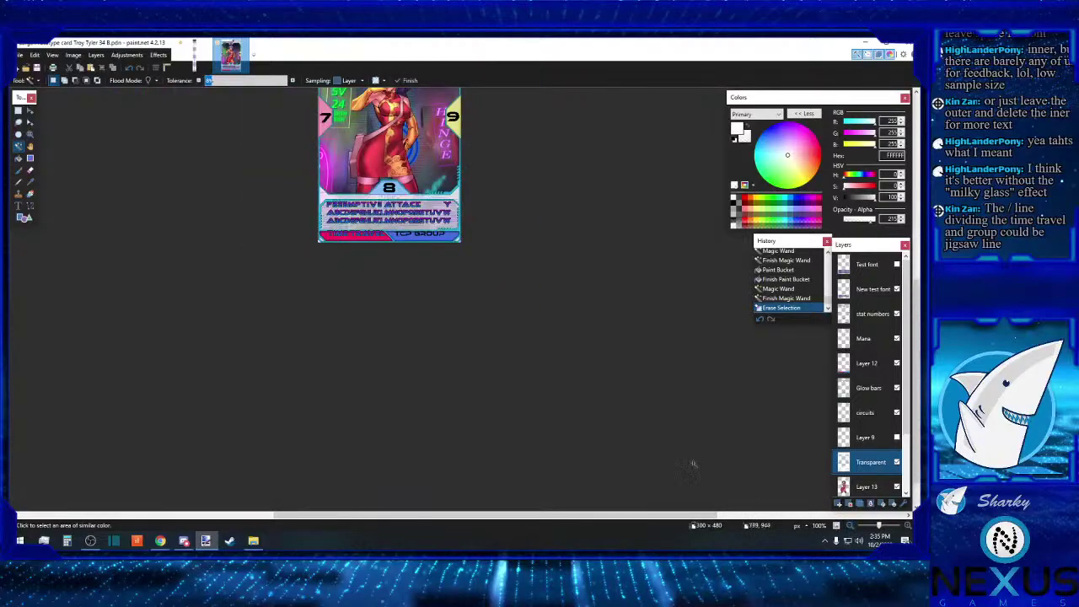
pyautogui.click(897, 462)
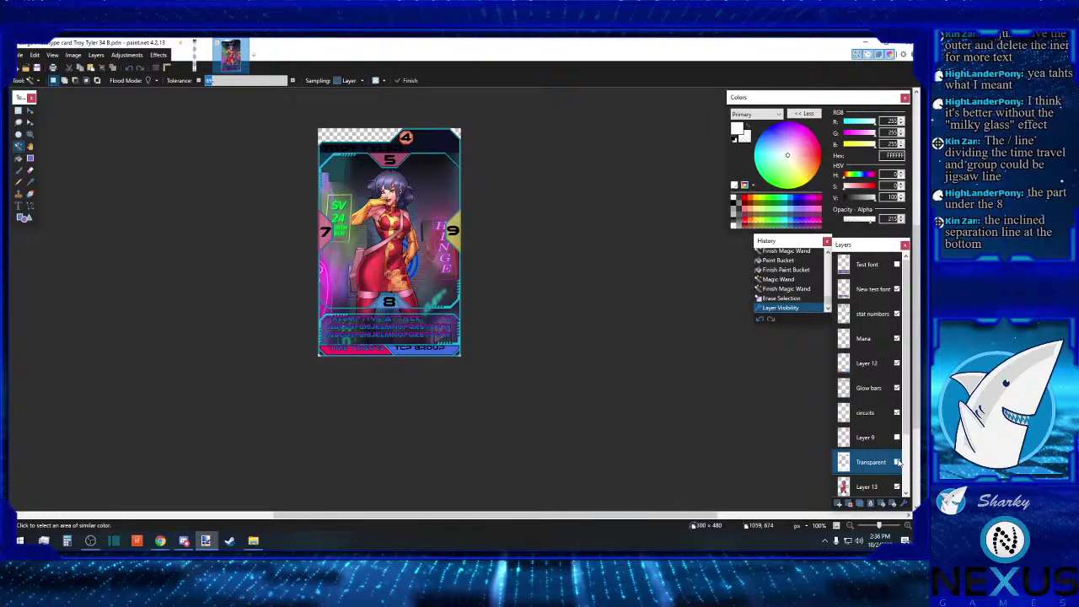
pyautogui.click(896, 462)
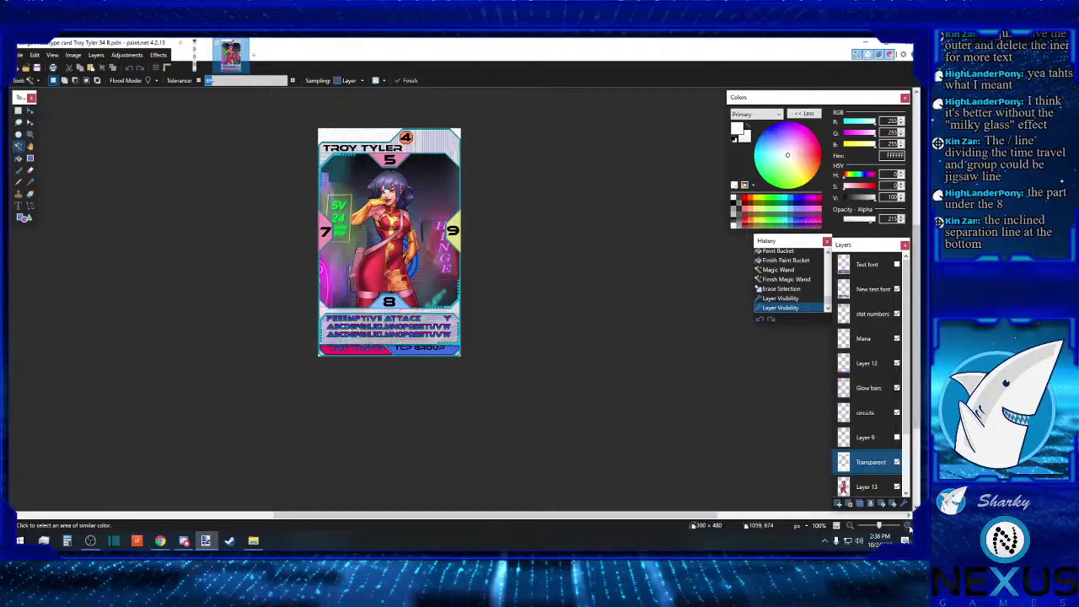
# Step: Select the text panel's interior on Layer 12 with the Magic Wand and sample its color with the Color Picker
pyautogui.hotkey('ctrl', '+')
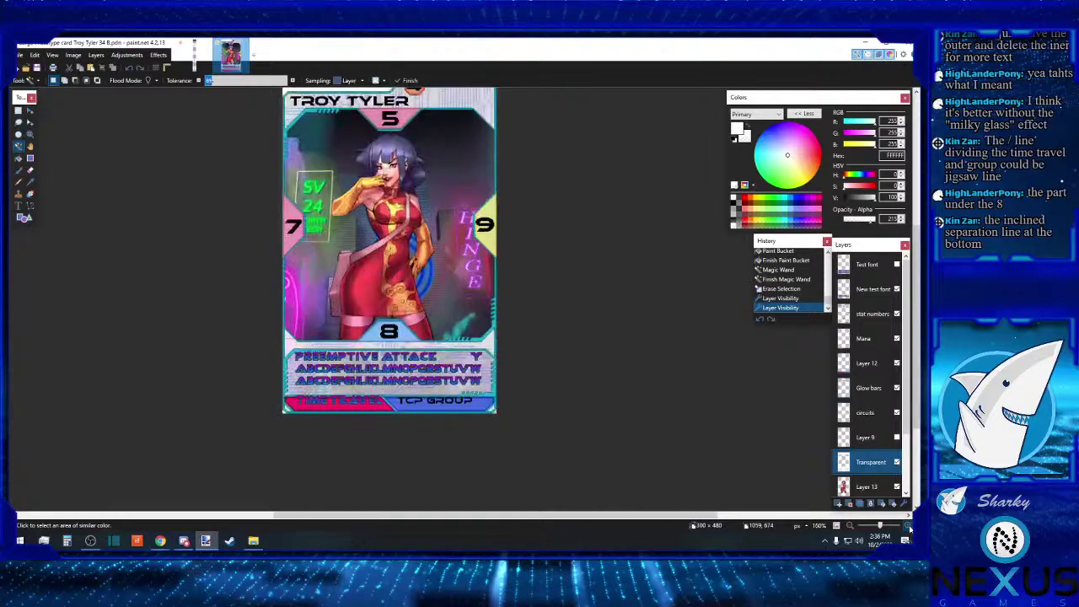
pyautogui.hotkey('ctrl', '+')
pyautogui.hotkey('ctrl', '+')
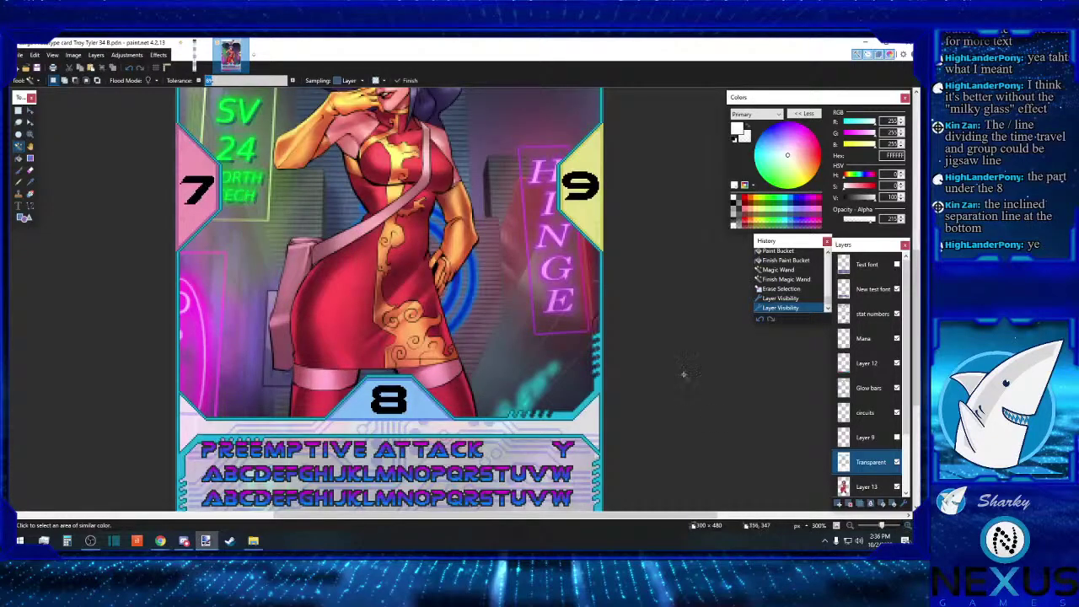
pyautogui.scroll(-3, 681, 354)
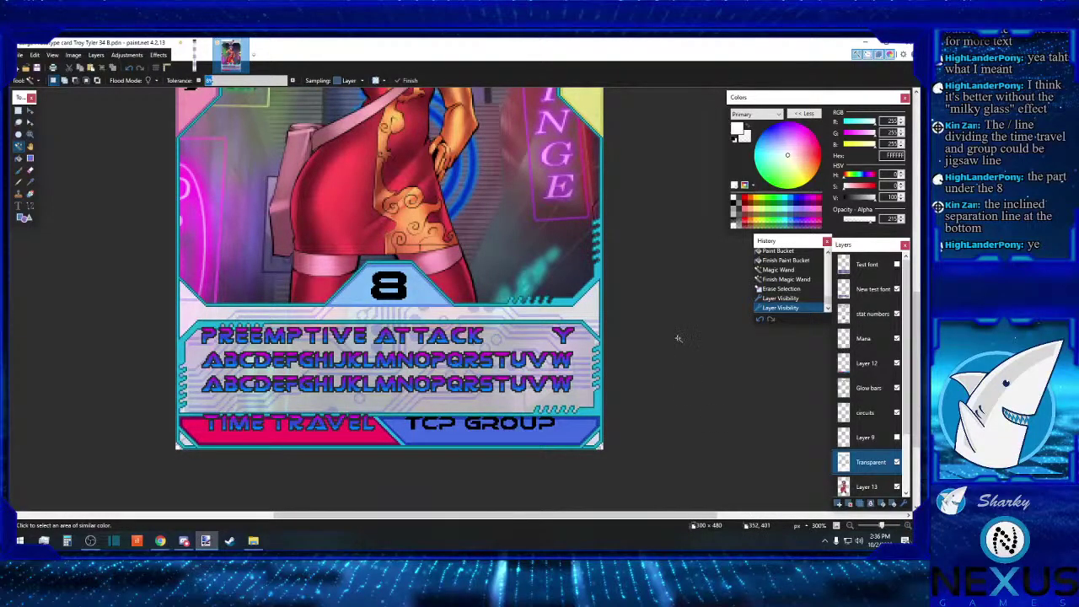
pyautogui.scroll(-3, 676, 339)
pyautogui.scroll(3, 674, 338)
pyautogui.hotkey('ctrl', '+')
pyautogui.scroll(-2, 761, 386)
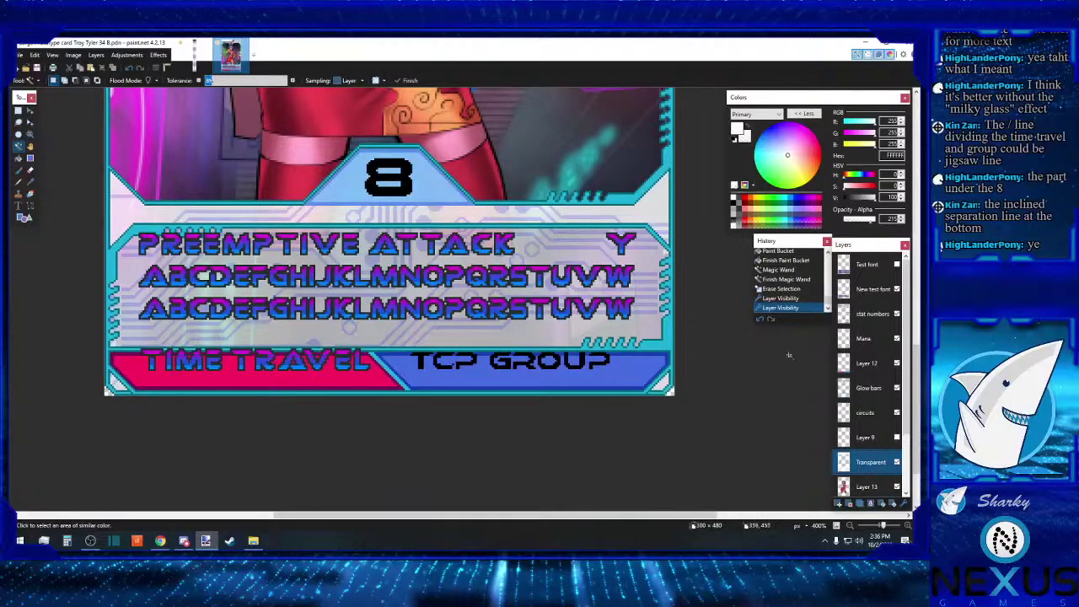
pyautogui.click(869, 365)
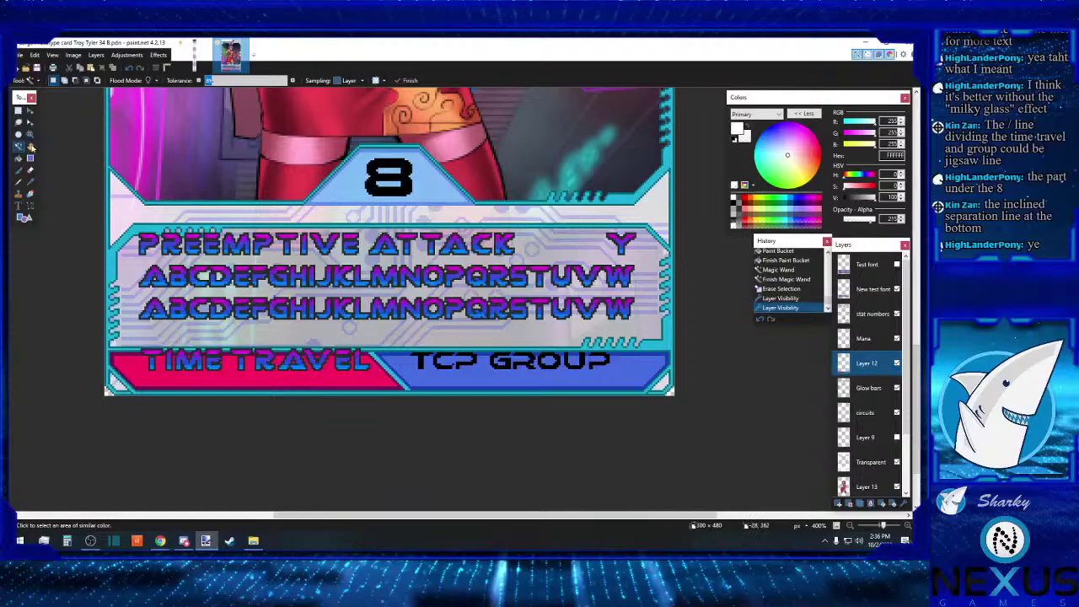
pyautogui.click(578, 252)
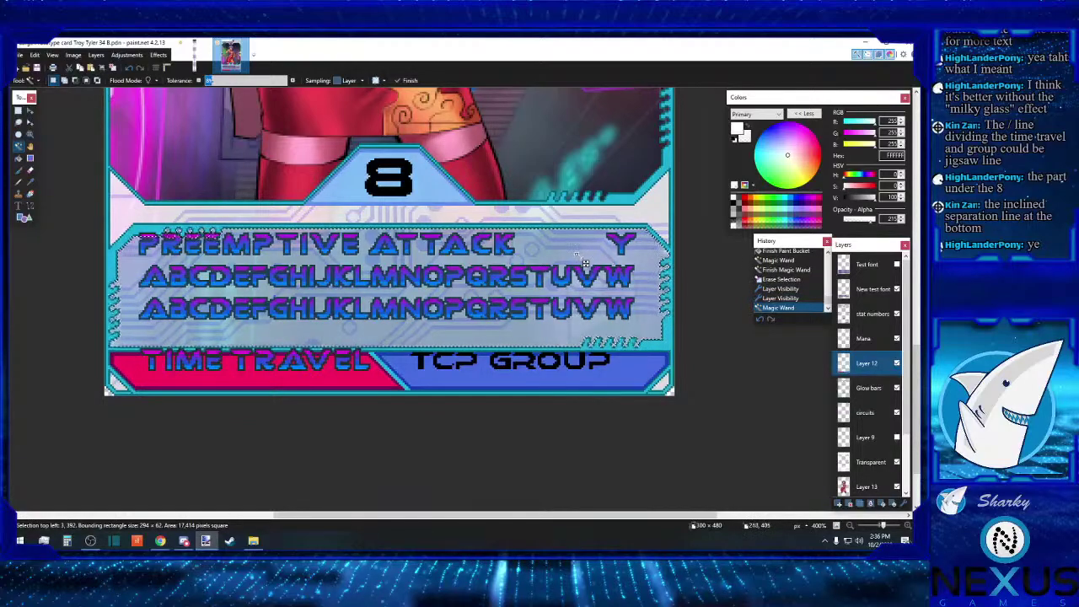
pyautogui.click(30, 181)
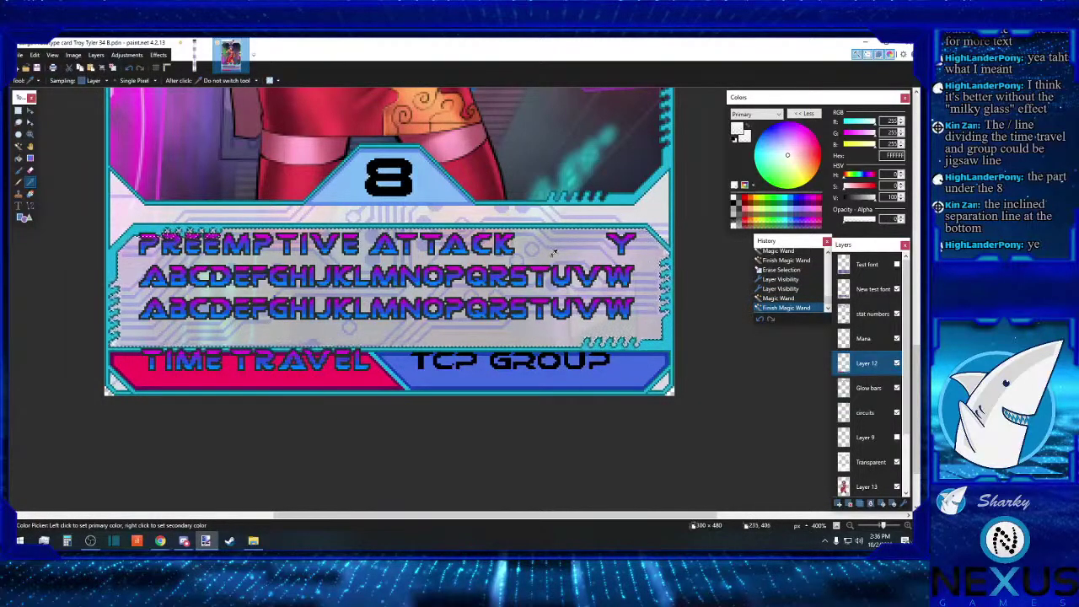
pyautogui.click(573, 264)
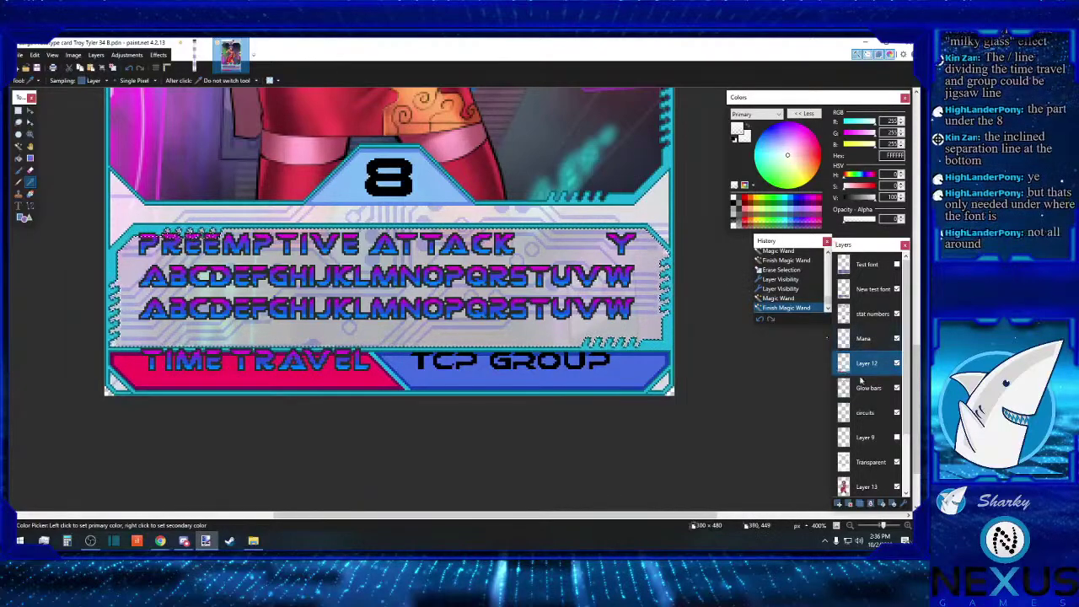
# Step: Erase the text panel selection from the Transparent layer and reselect the panel's interior on Layer 12 with the Magic Wand
pyautogui.click(873, 465)
pyautogui.press('Delete')
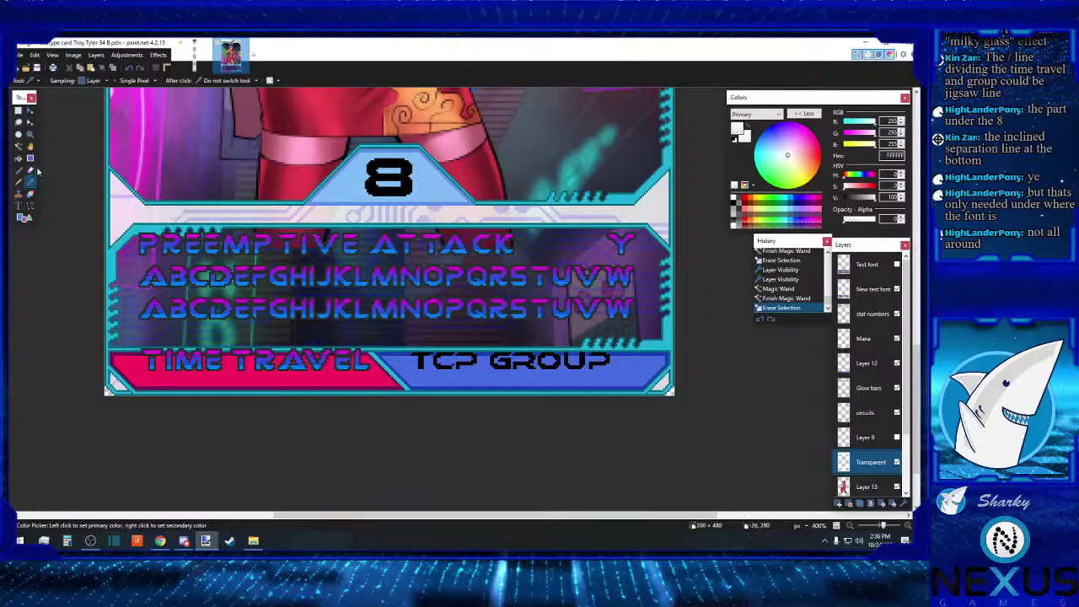
pyautogui.click(854, 364)
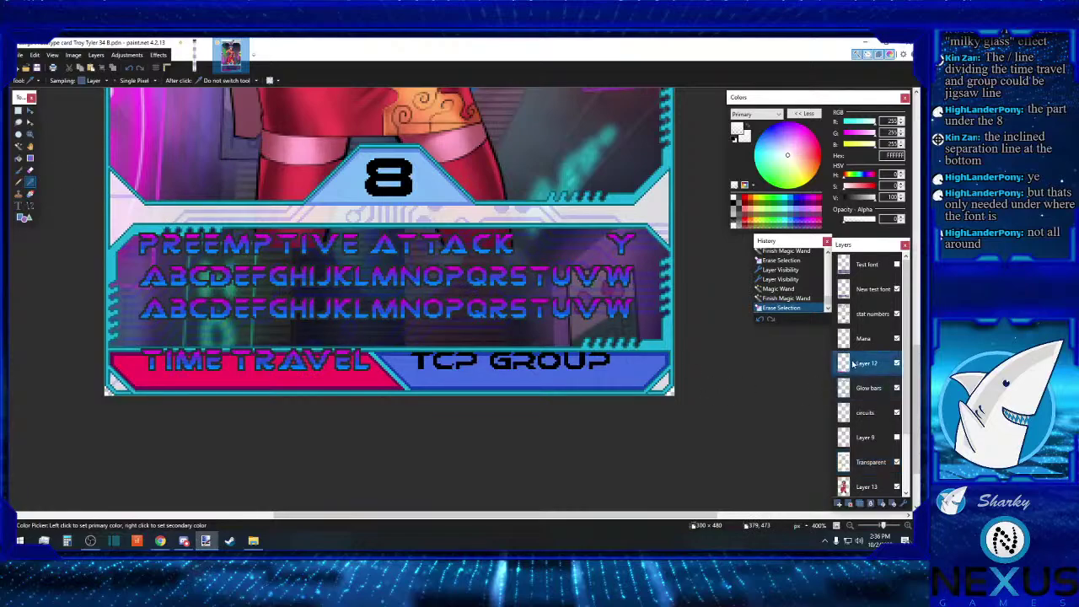
pyautogui.click(20, 146)
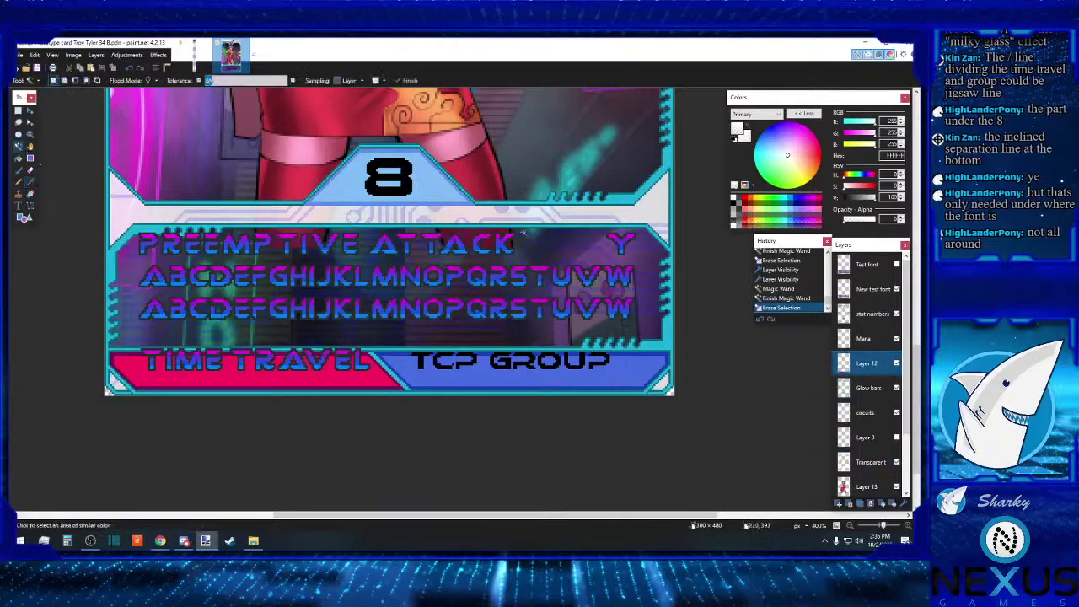
pyautogui.click(546, 252)
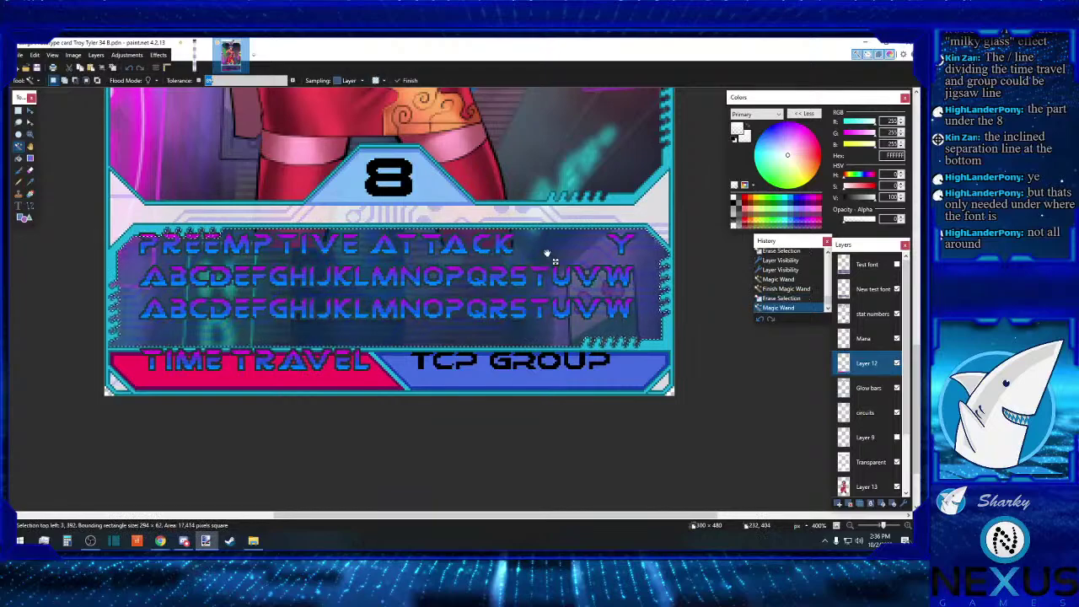
# Step: Try filling the text panel selection on the Transparent layer with the sampled color, and undo the fill, reselection and erase
pyautogui.click(865, 464)
pyautogui.press('f')
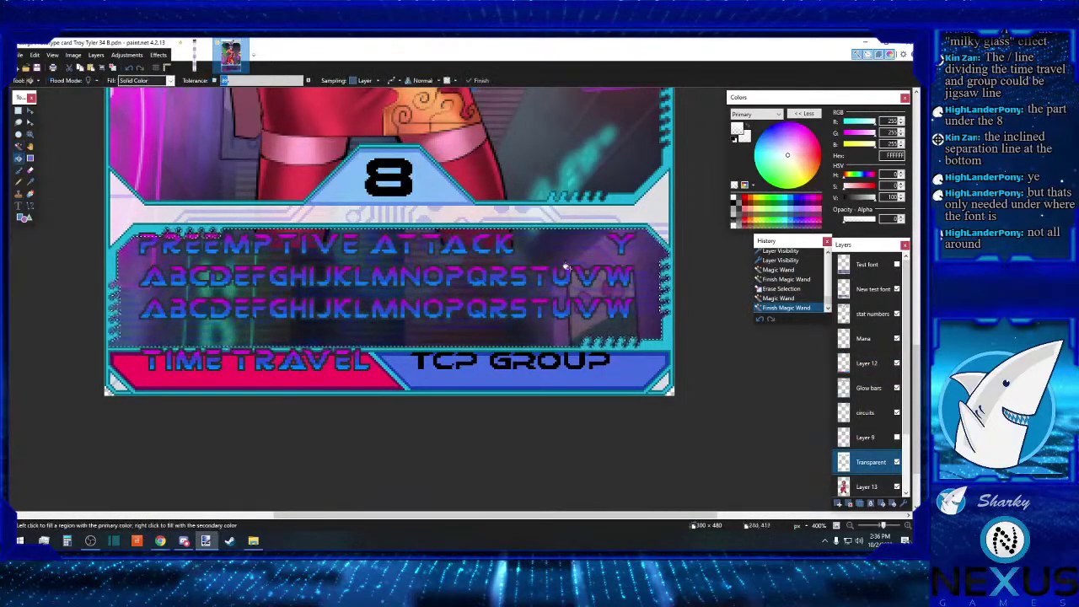
pyautogui.click(558, 253)
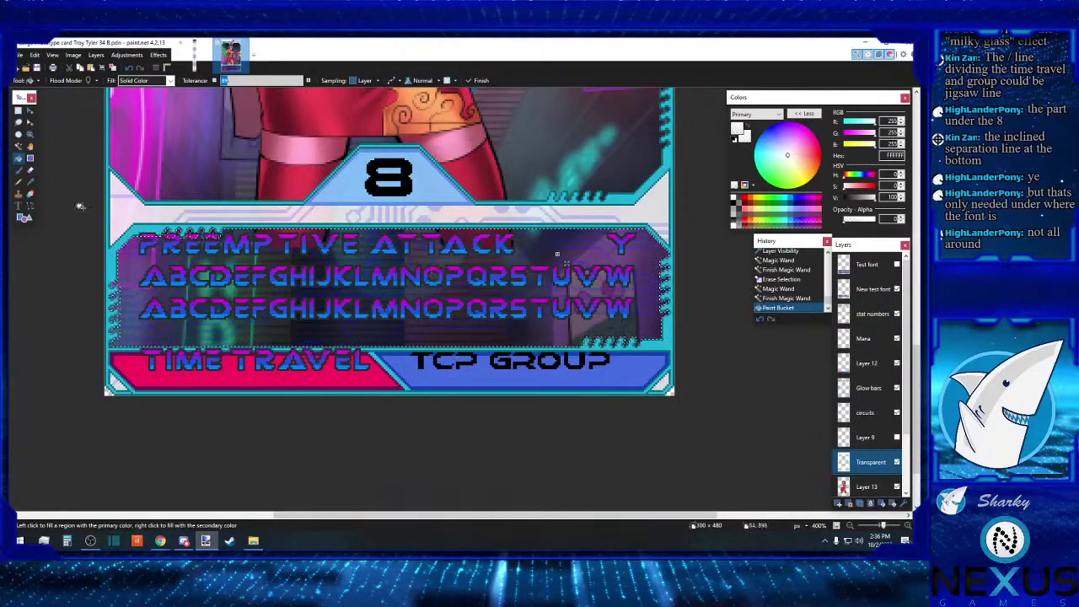
pyautogui.click(133, 68)
pyautogui.click(133, 67)
pyautogui.click(132, 68)
pyautogui.click(133, 67)
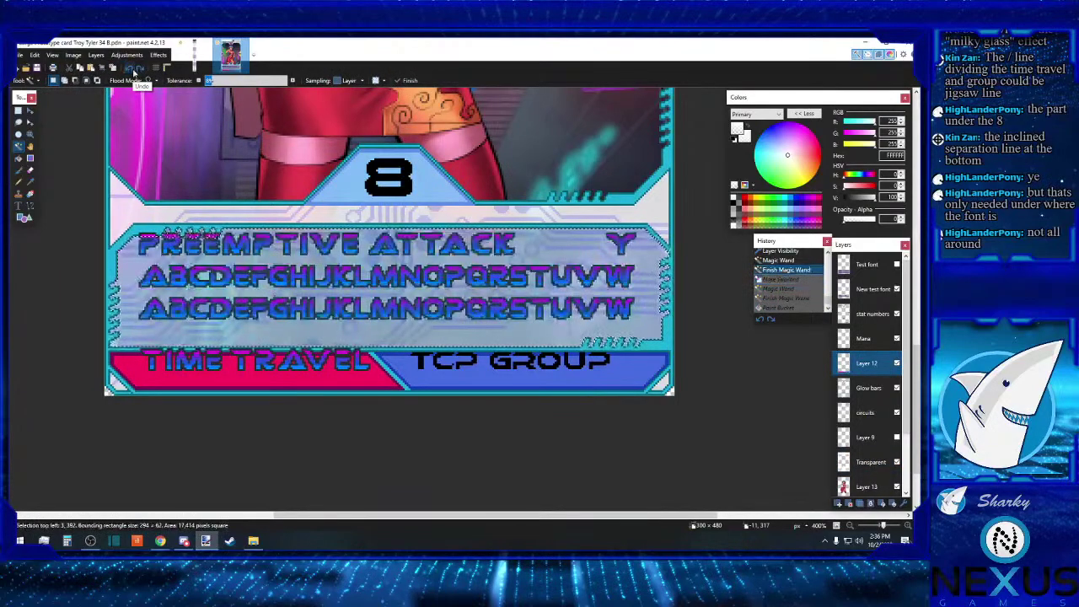
# Step: Pick the translucent white with opacity 167 from the Transparent layer and erase that layer's pixels inside the selected text box
pyautogui.click(31, 180)
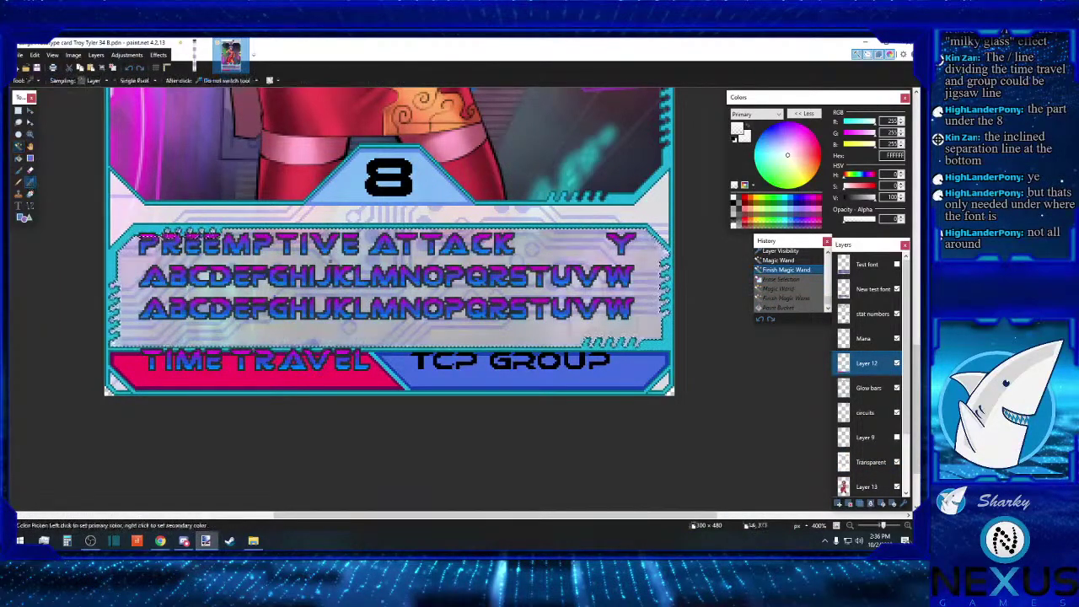
pyautogui.click(864, 462)
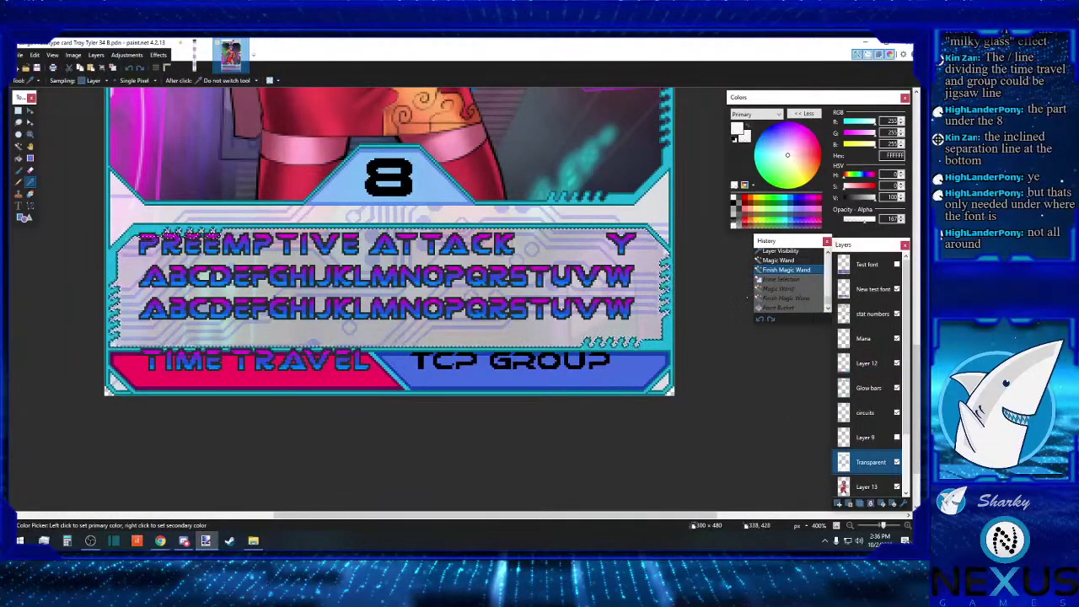
pyautogui.click(877, 365)
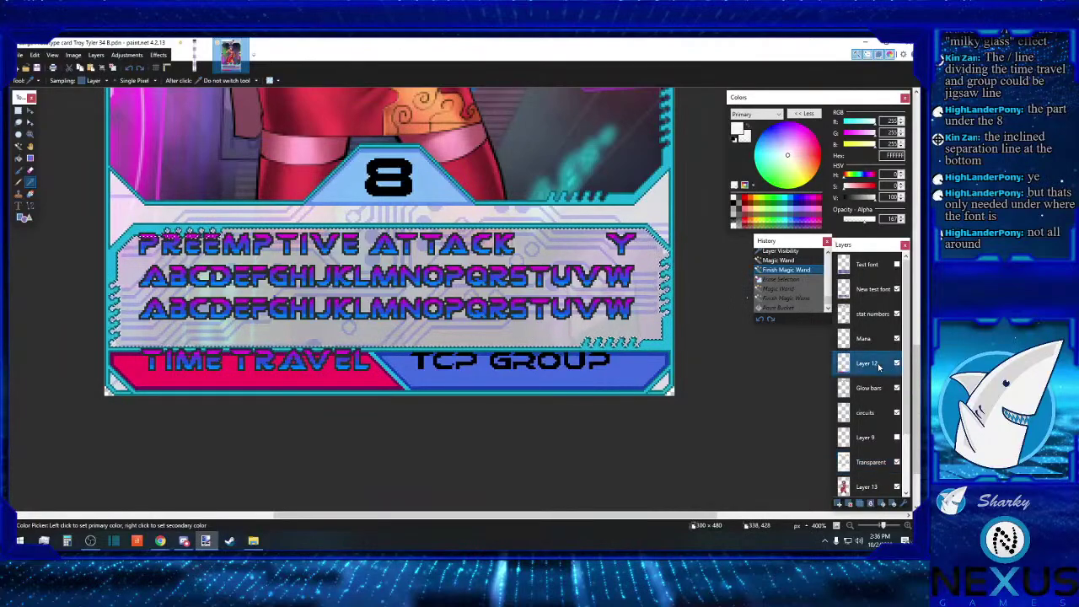
pyautogui.click(872, 468)
pyautogui.press('Delete')
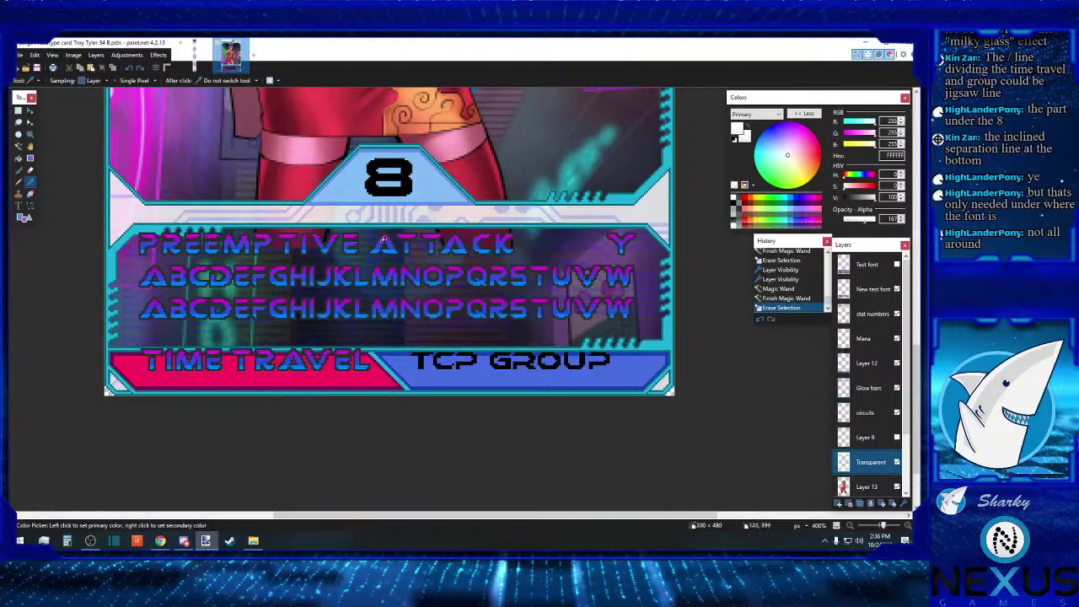
# Step: Reselect the text box interior from Layer 12 with the Magic Wand, fill it with translucent white on the Transparent layer, and deselect
pyautogui.click(866, 367)
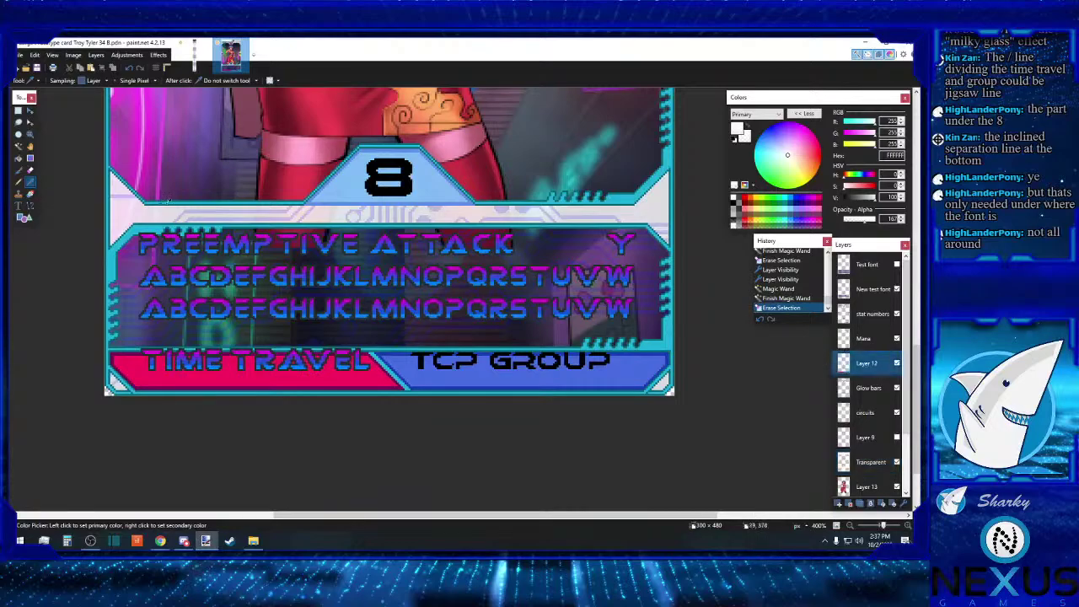
pyautogui.click(19, 146)
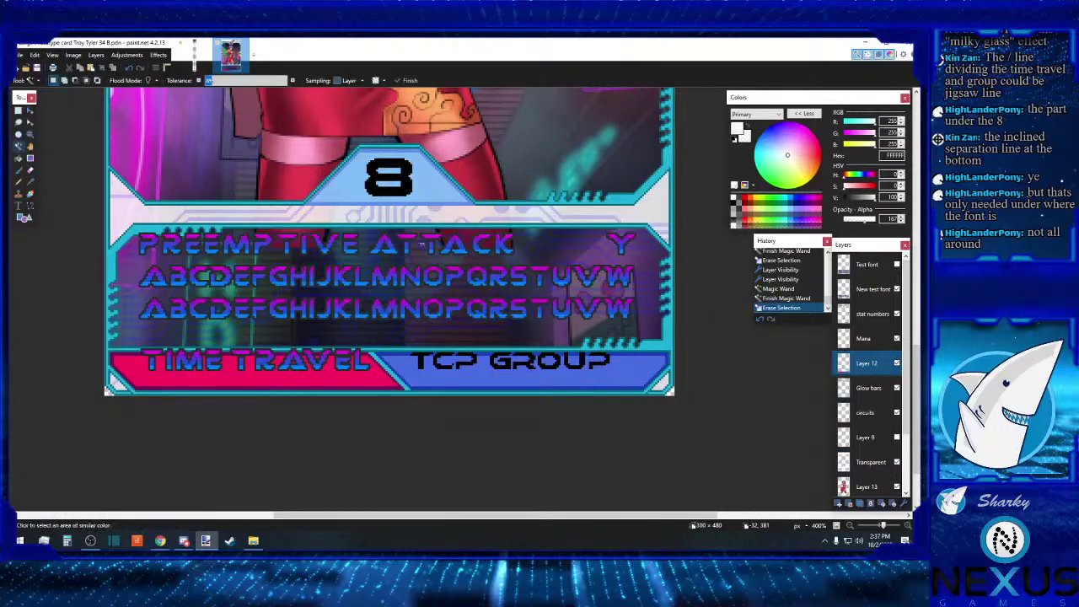
pyautogui.click(556, 253)
pyautogui.click(858, 463)
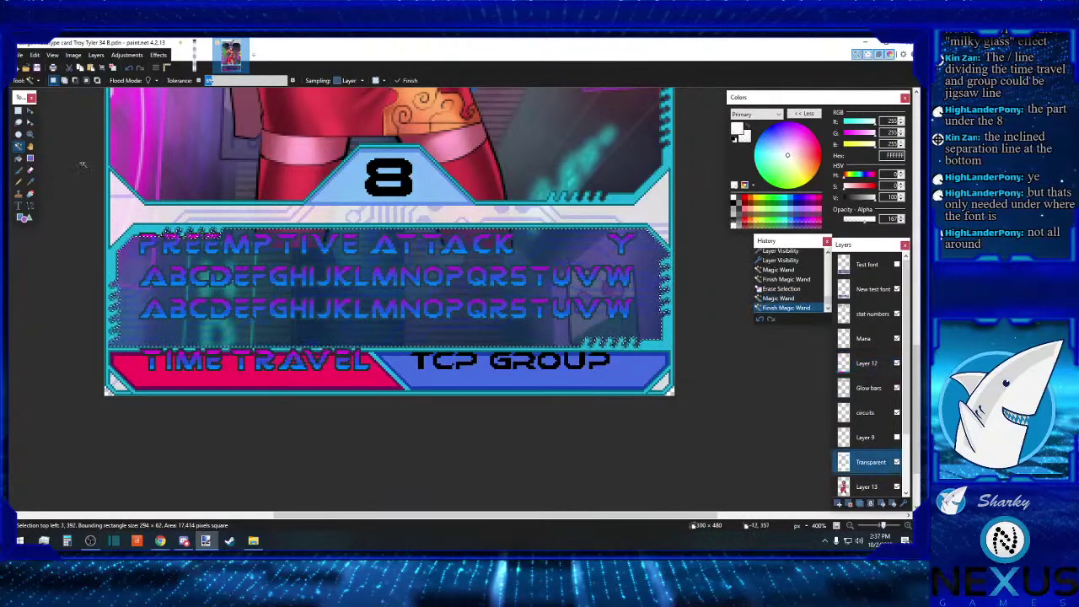
pyautogui.click(20, 158)
pyautogui.click(553, 253)
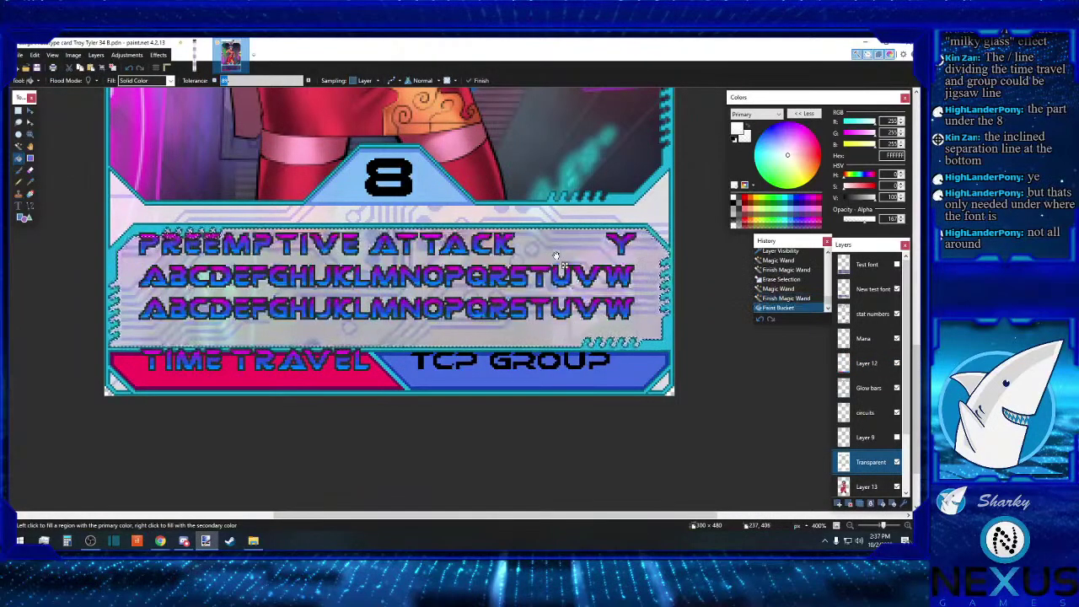
pyautogui.click(18, 110)
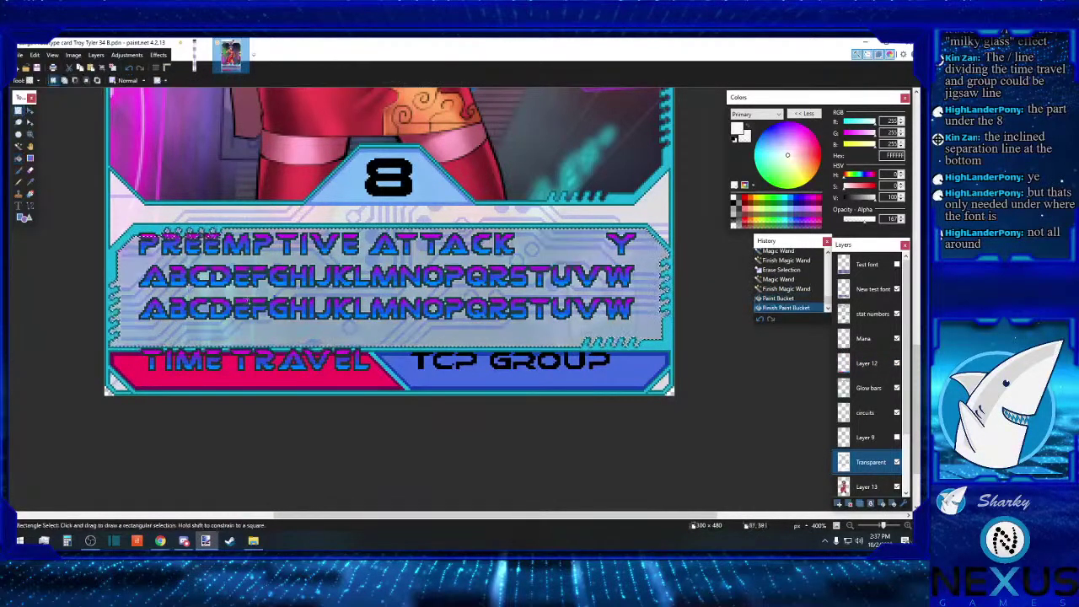
pyautogui.click(325, 389)
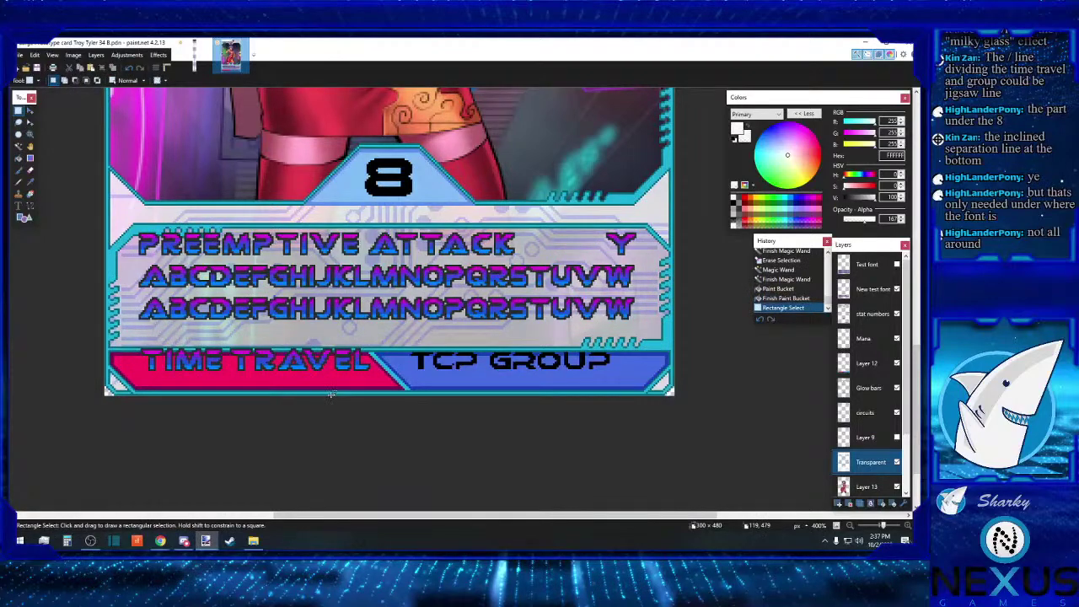
# Step: Select the lower part of the card on the New test font layer and move its text down 6 pixels
pyautogui.click(876, 290)
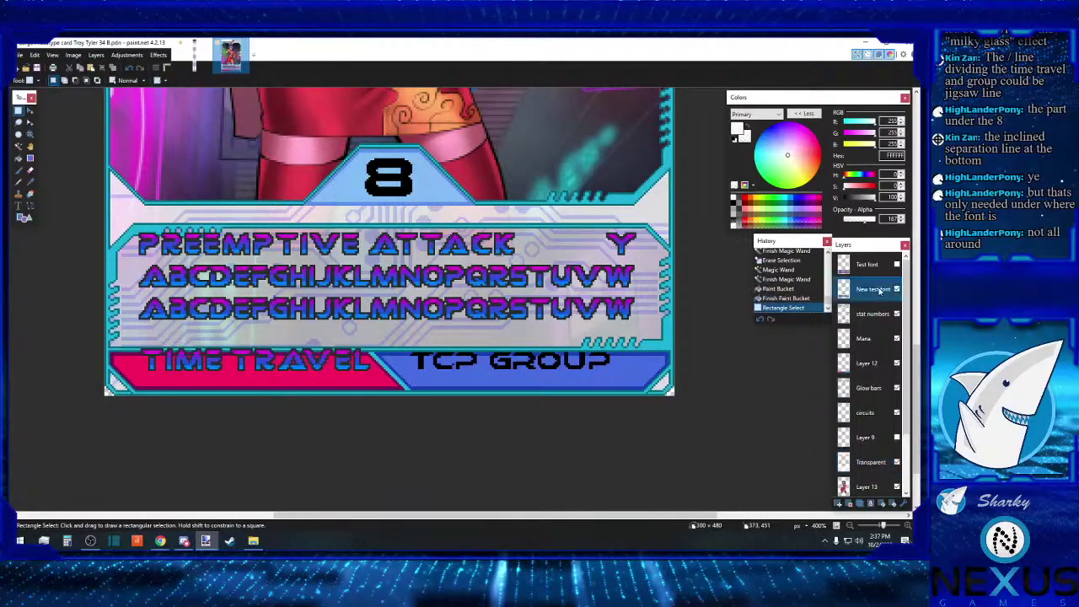
pyautogui.moveTo(93, 199); pyautogui.dragTo(666, 458)
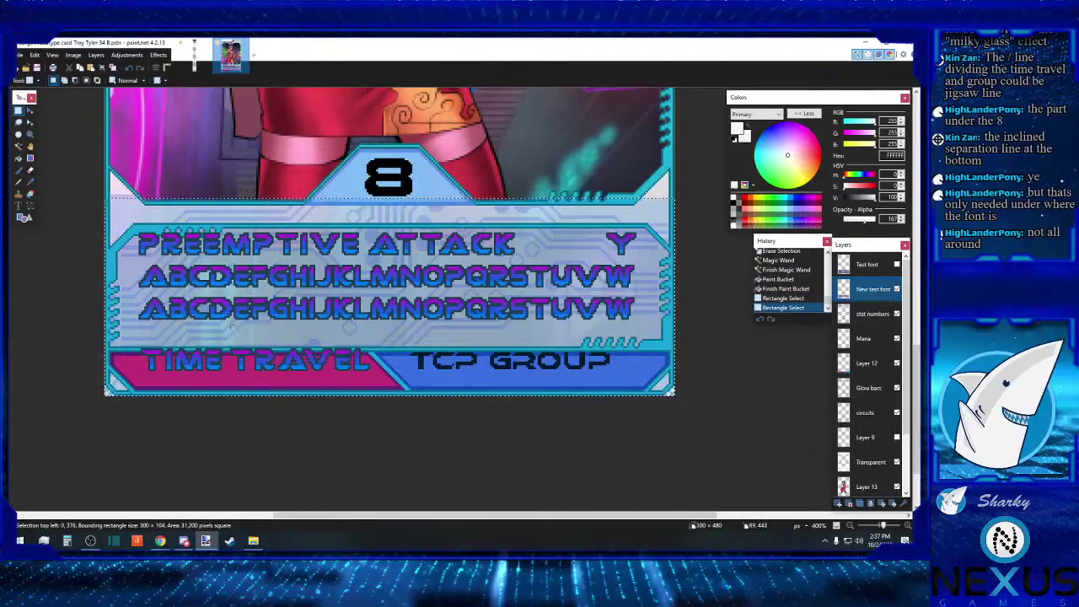
pyautogui.click(31, 111)
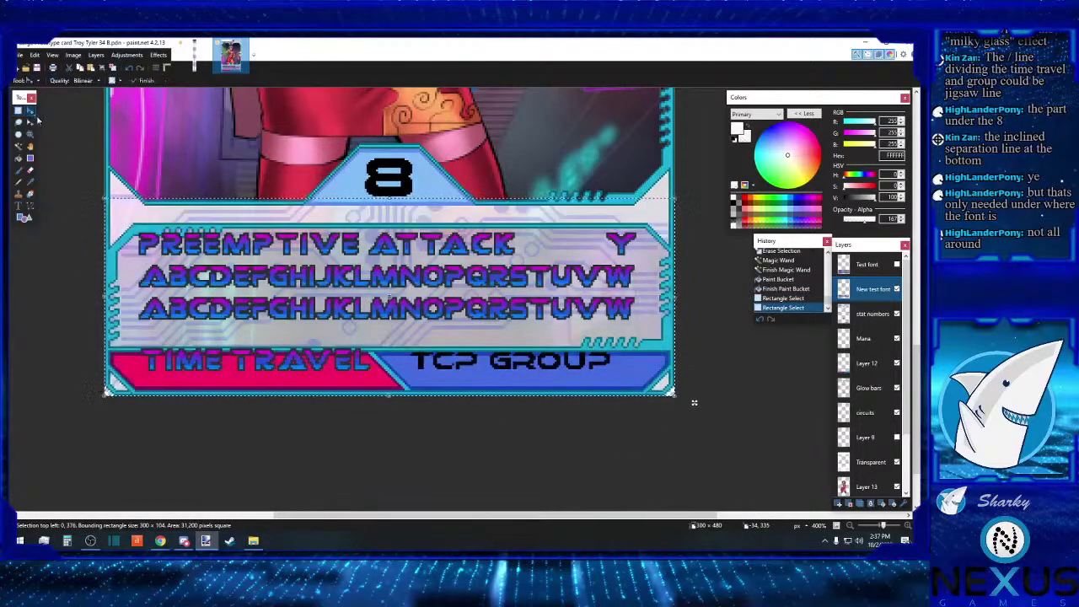
pyautogui.press('Down')
pyautogui.press('Down')
pyautogui.press('Down')
pyautogui.press('Down')
pyautogui.press('Down')
pyautogui.press('Down')
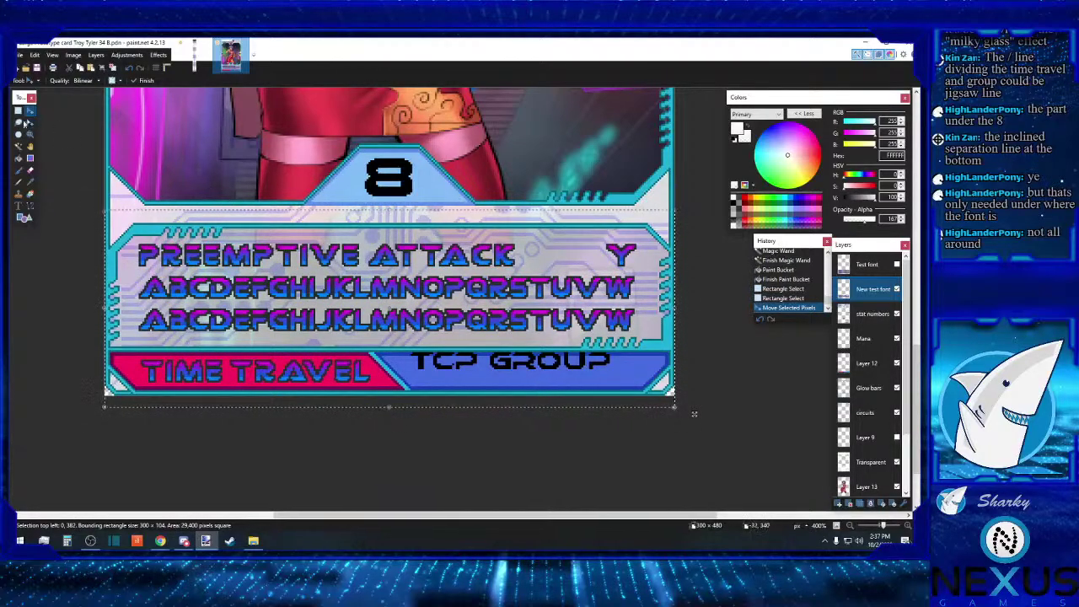
# Step: Move the TCP GROUP text on the stat numbers layer down 5 pixels and clear the selection
pyautogui.click(873, 313)
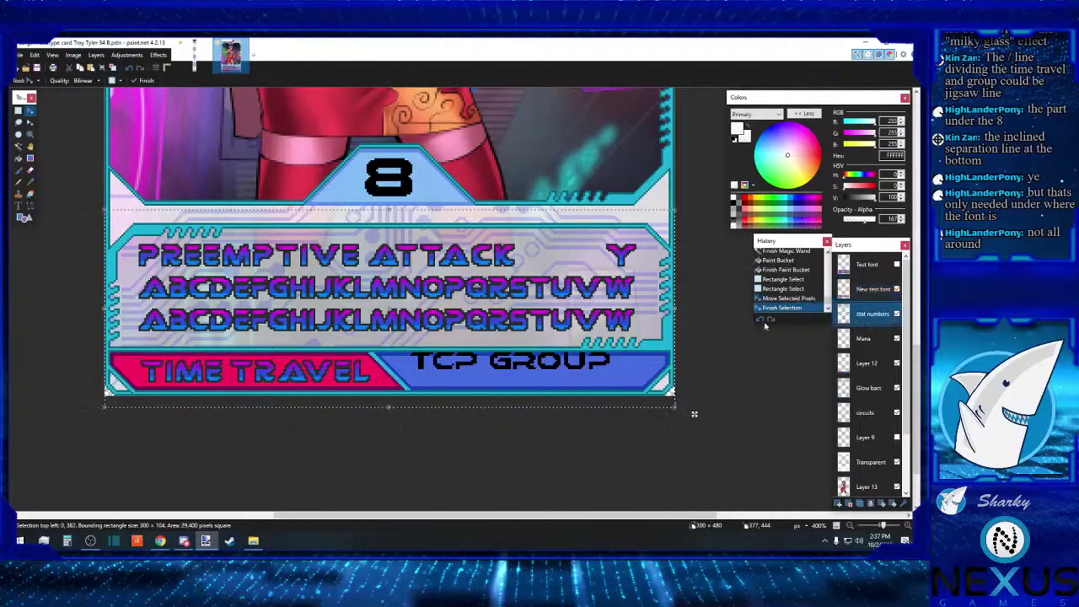
pyautogui.press('Down')
pyautogui.press('Down')
pyautogui.press('Down')
pyautogui.press('Down')
pyautogui.press('Down')
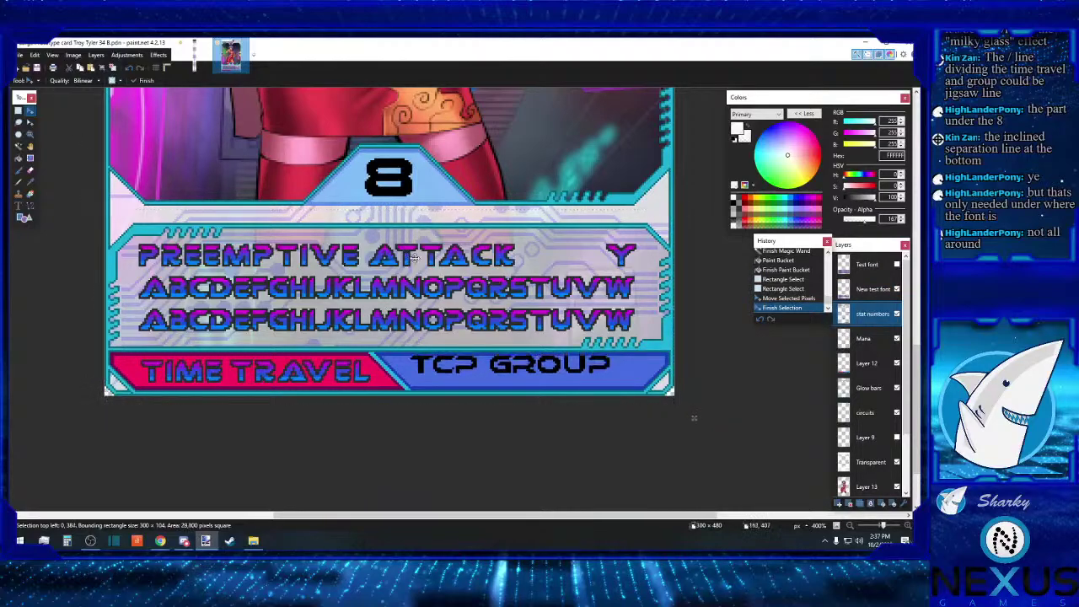
pyautogui.press('s')
pyautogui.click(702, 236)
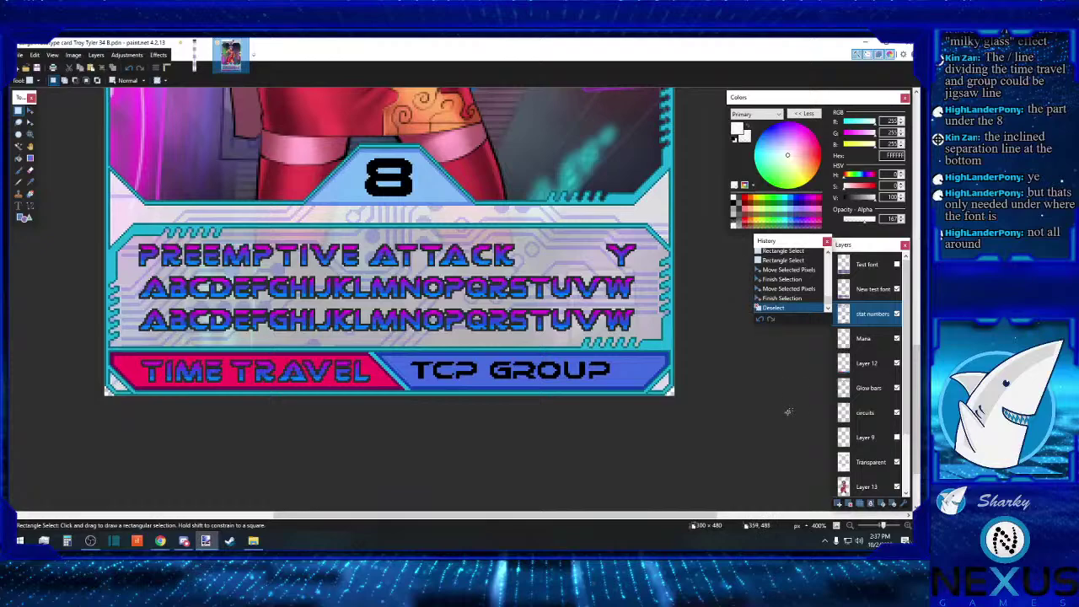
# Step: Review the whole card and save the changes to the existing file
pyautogui.click(849, 526)
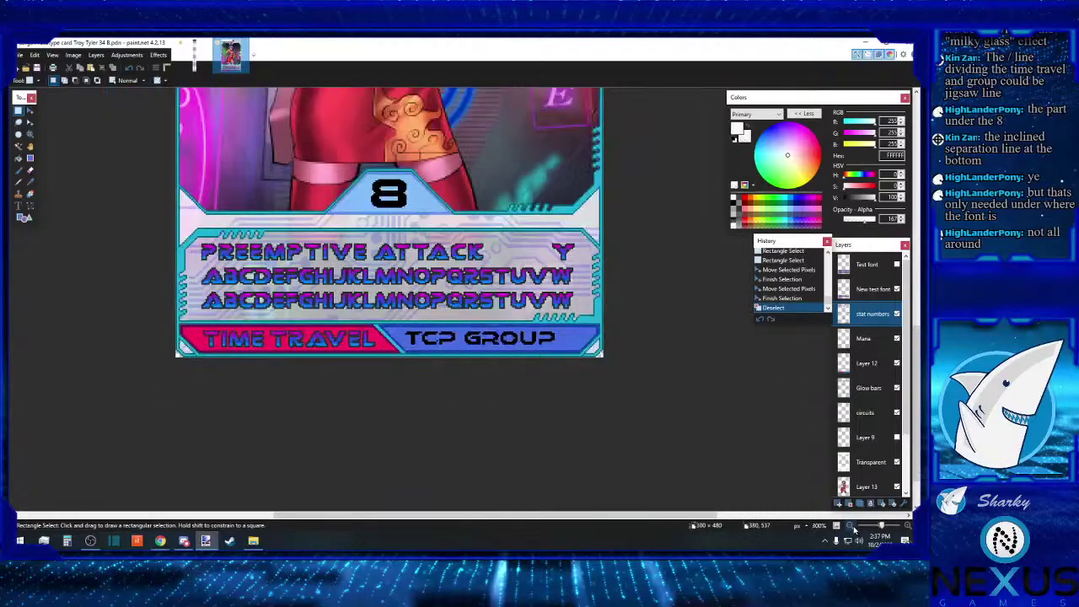
pyautogui.click(849, 527)
pyautogui.click(849, 527)
pyautogui.scroll(3, 605, 431)
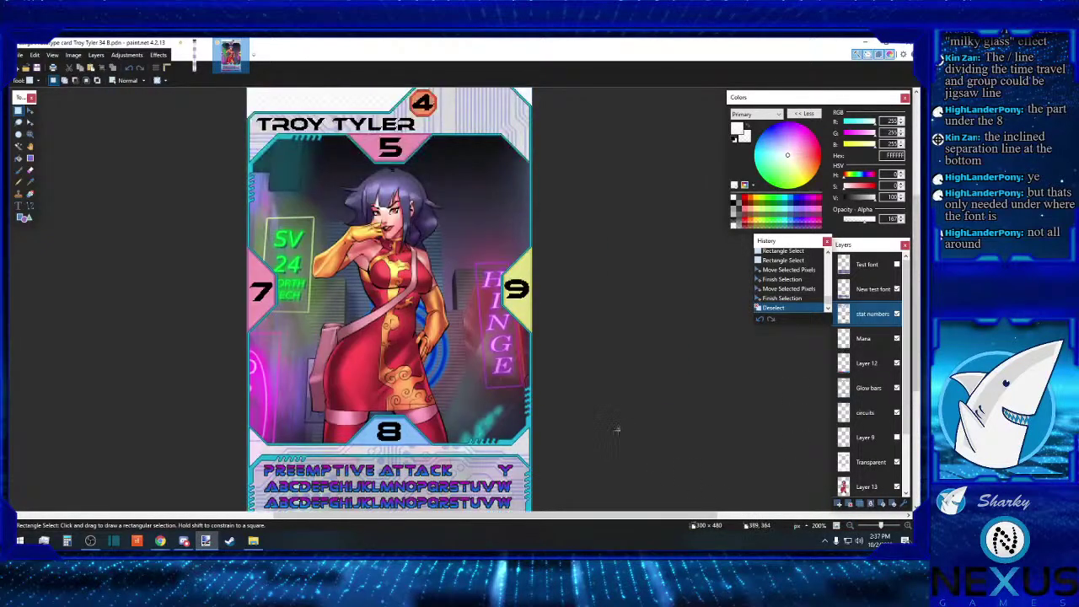
pyautogui.scroll(-1, 630, 423)
pyautogui.scroll(-1, 630, 424)
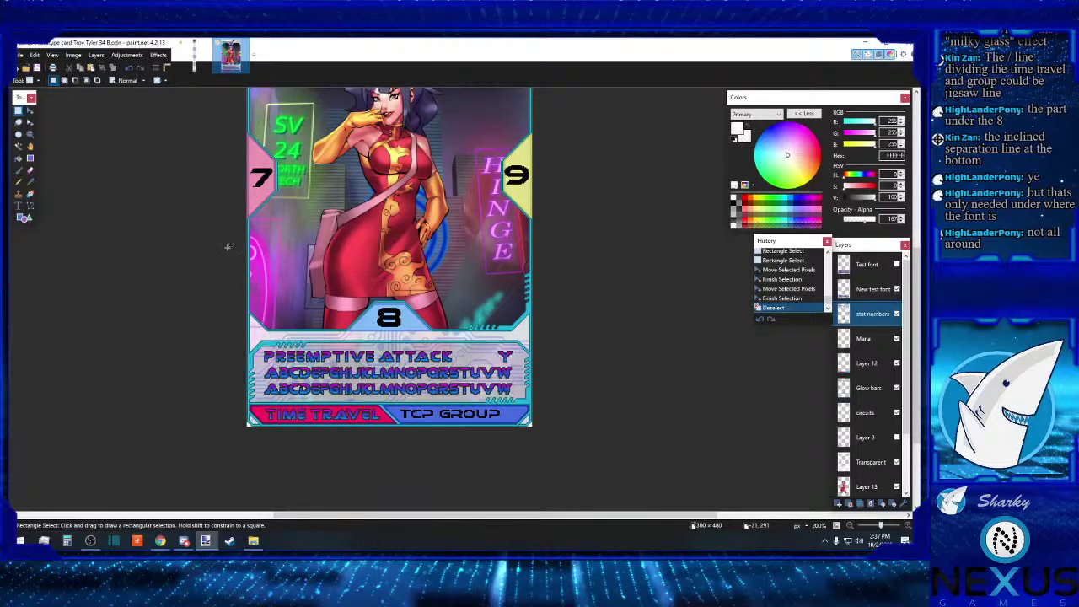
pyautogui.click(18, 55)
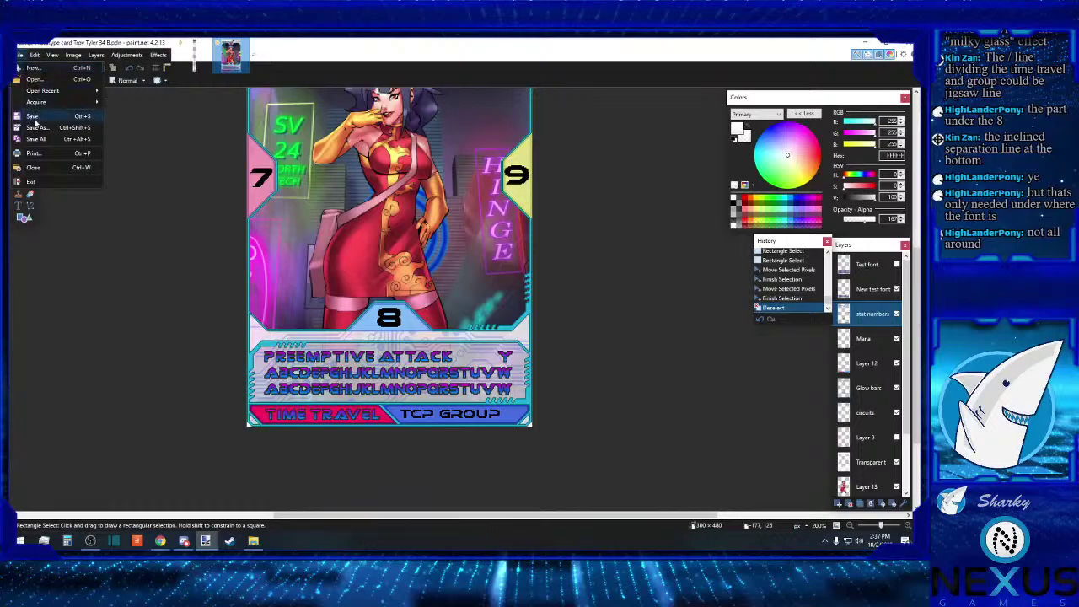
pyautogui.click(33, 122)
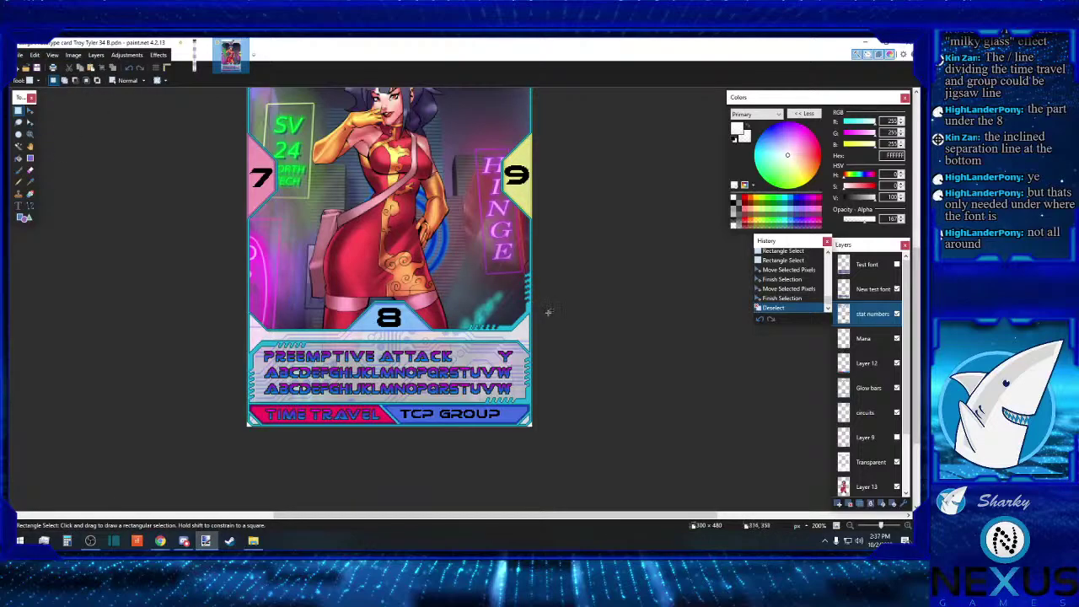
# Step: Hide the Transparent layer to examine the card without its white backing, and show the layer again
pyautogui.scroll(-1, 583, 412)
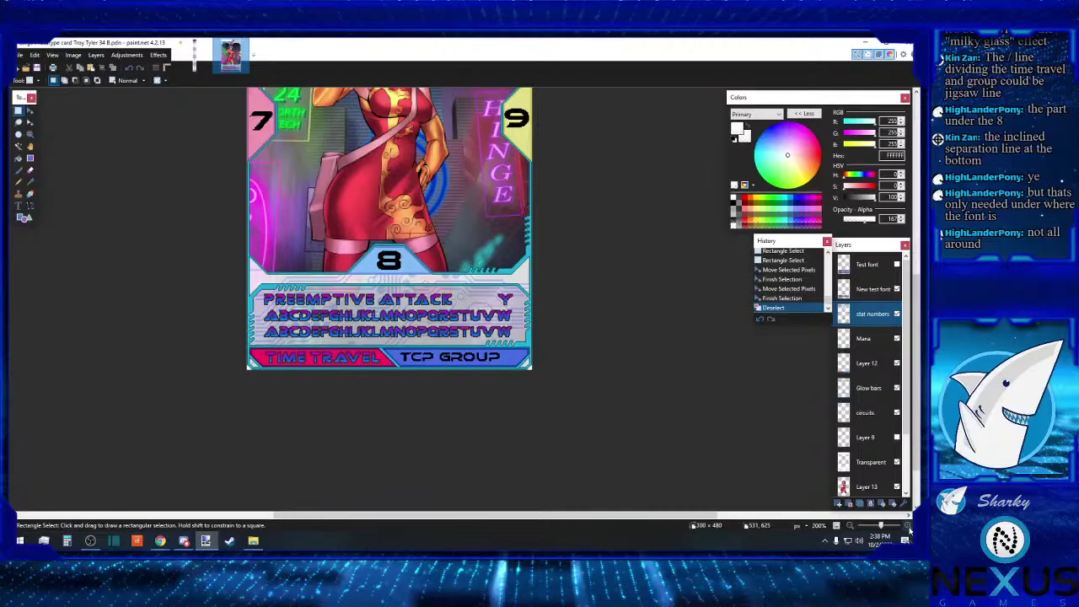
pyautogui.scroll(2, 686, 416)
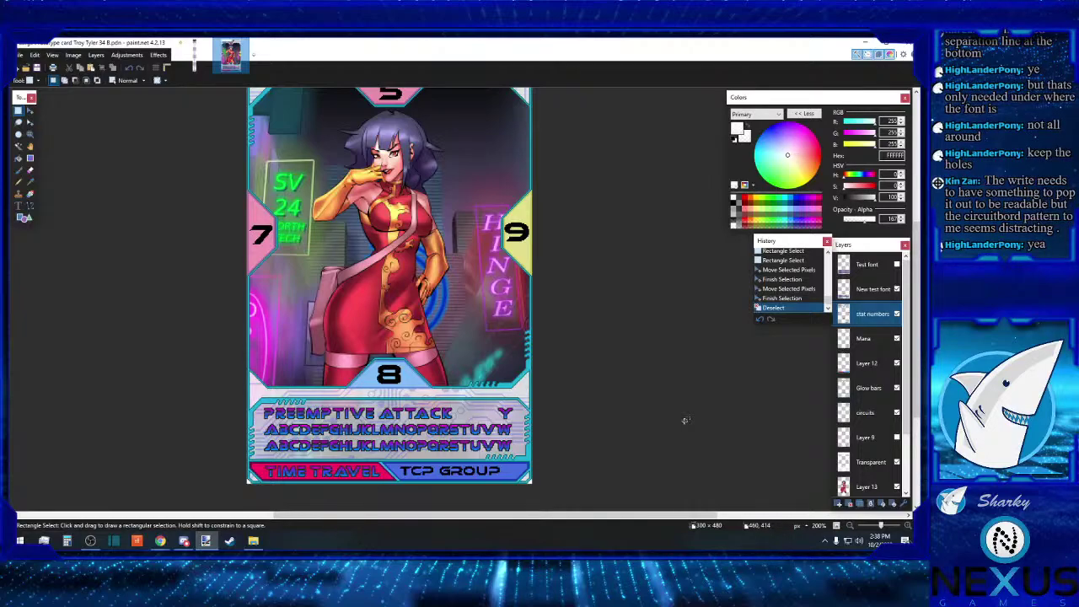
pyautogui.scroll(3, 684, 419)
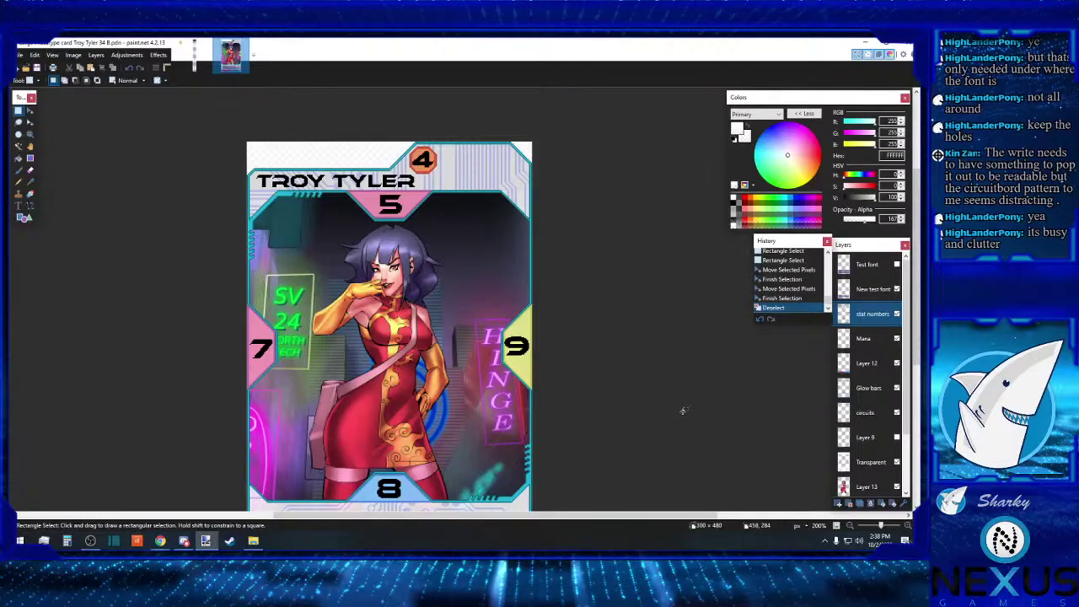
pyautogui.click(897, 462)
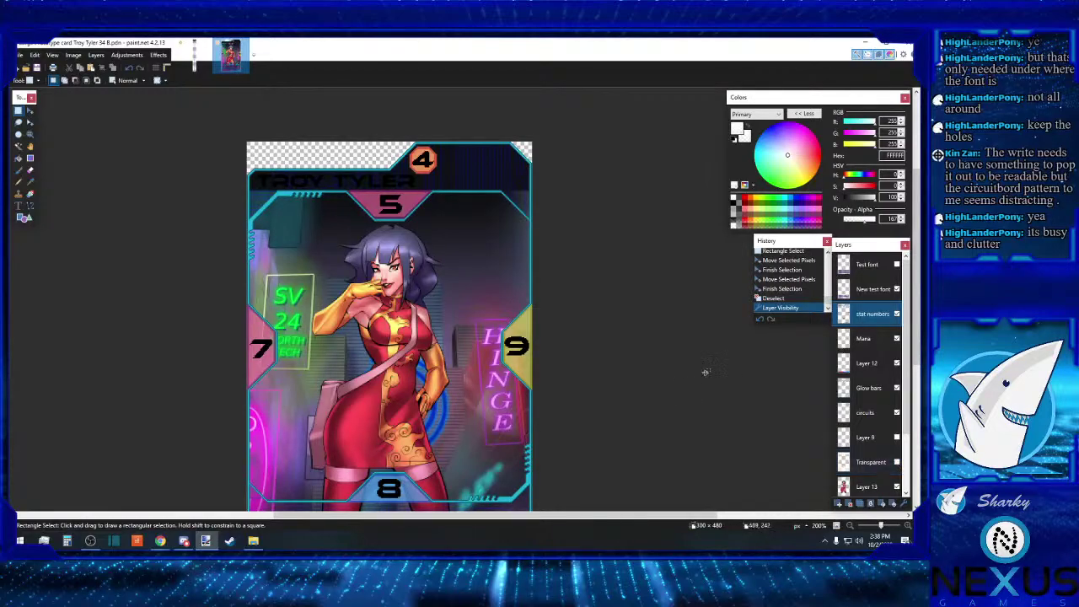
pyautogui.scroll(-4, 680, 379)
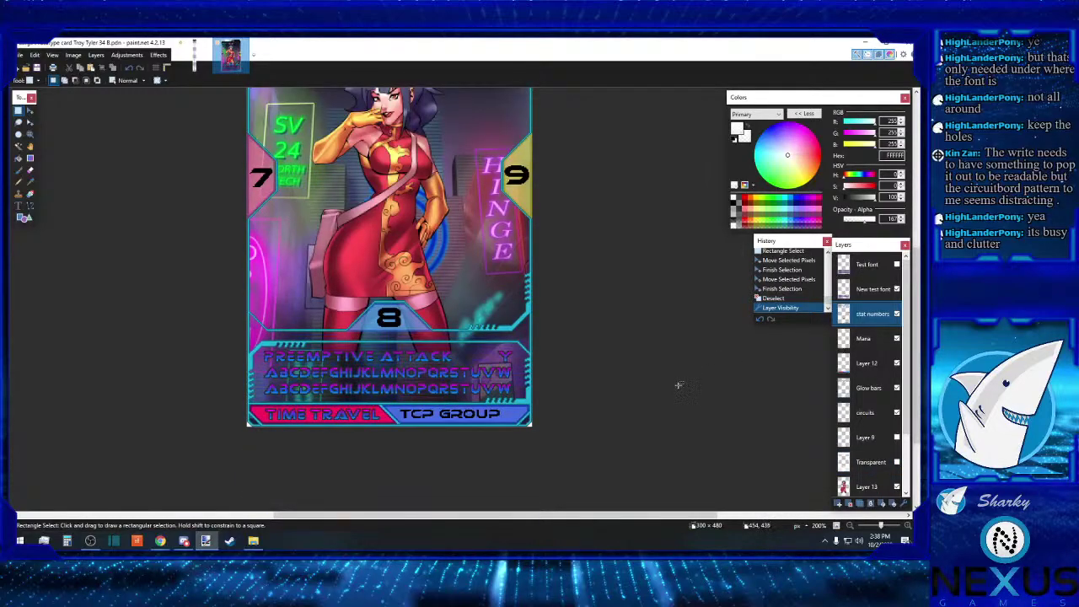
pyautogui.scroll(4, 679, 384)
pyautogui.scroll(-4, 679, 386)
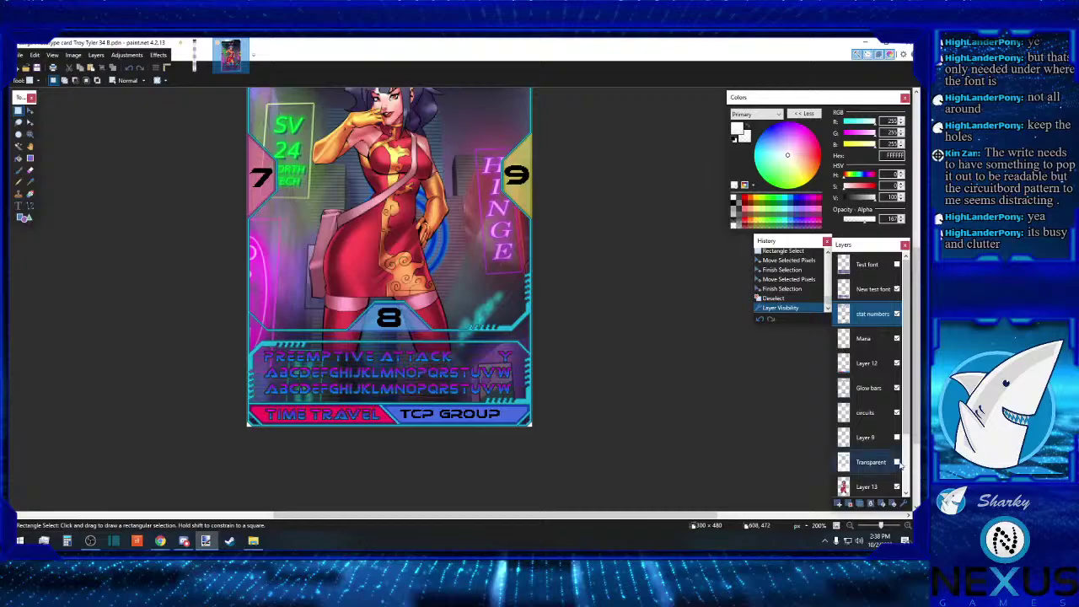
pyautogui.click(897, 438)
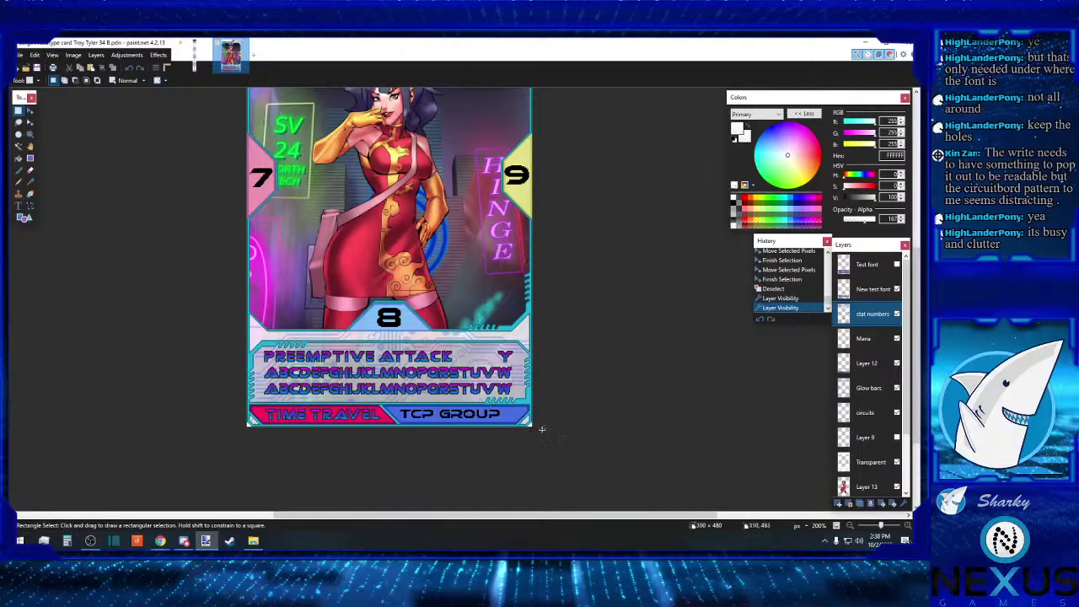
# Step: Select a 13 × 3 pixel strip at the card's lower-right corner, try erasing it on Layer 12, and undo the erasure
pyautogui.scroll(2, 909, 526)
pyautogui.scroll(-5, 759, 408)
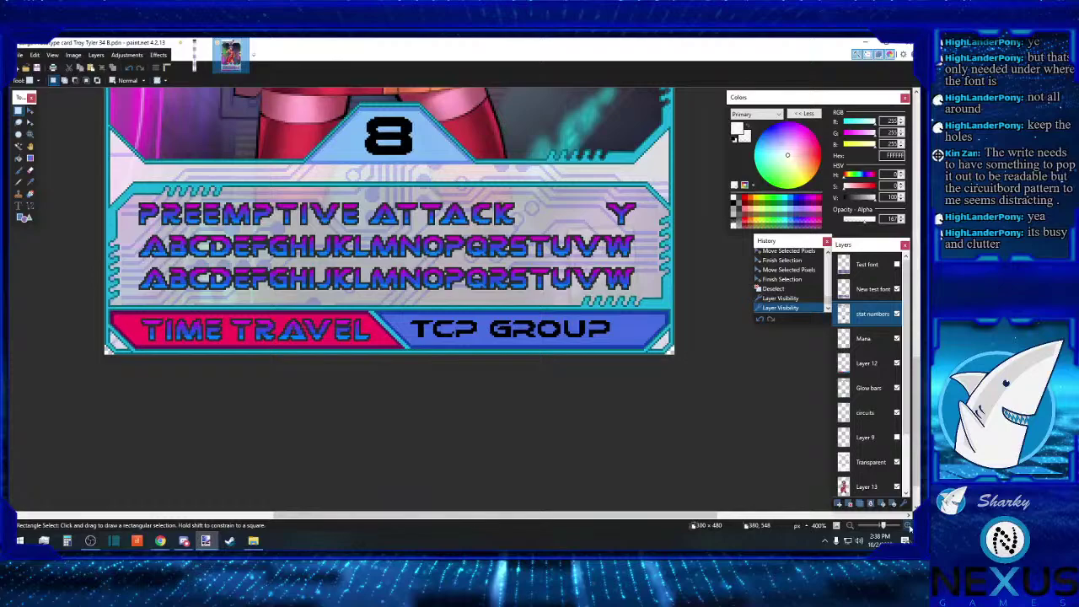
pyautogui.scroll(2, 909, 527)
pyautogui.moveTo(508, 520); pyautogui.dragTo(559, 521)
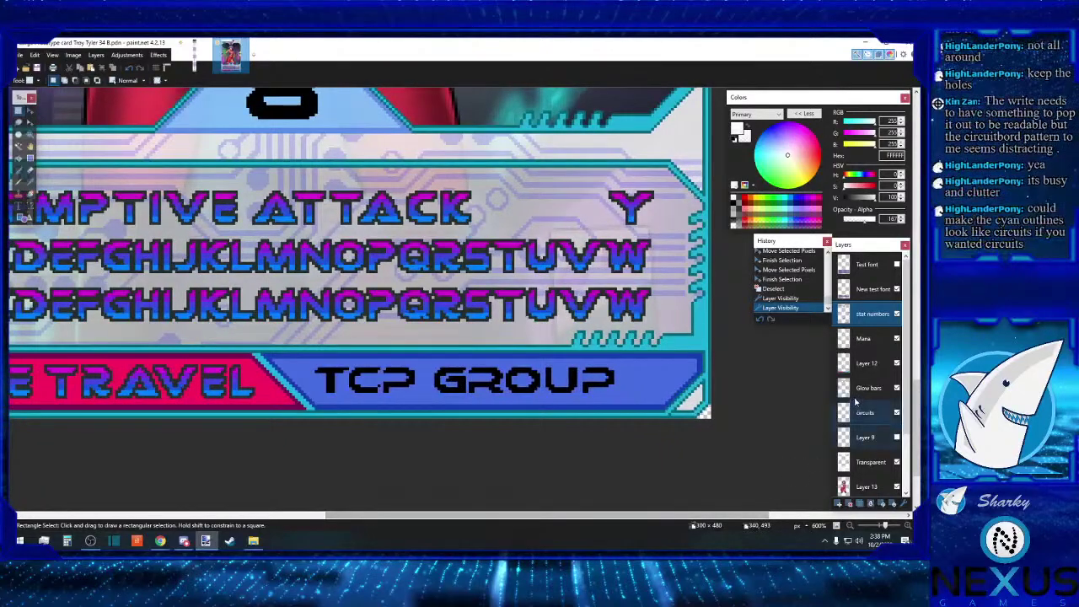
pyautogui.click(866, 388)
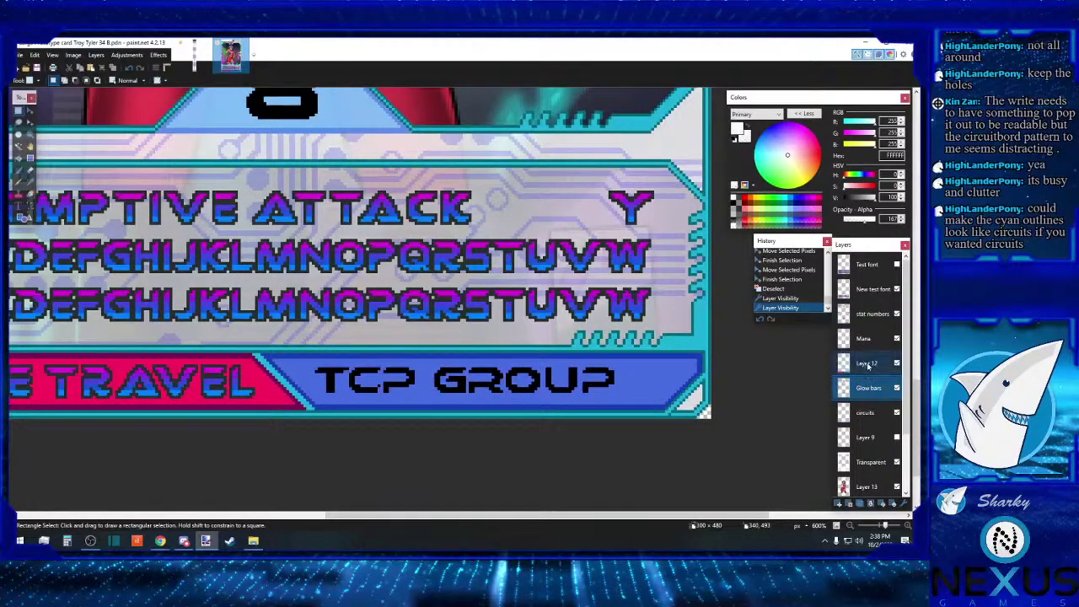
pyautogui.click(866, 362)
pyautogui.scroll(-1, 751, 440)
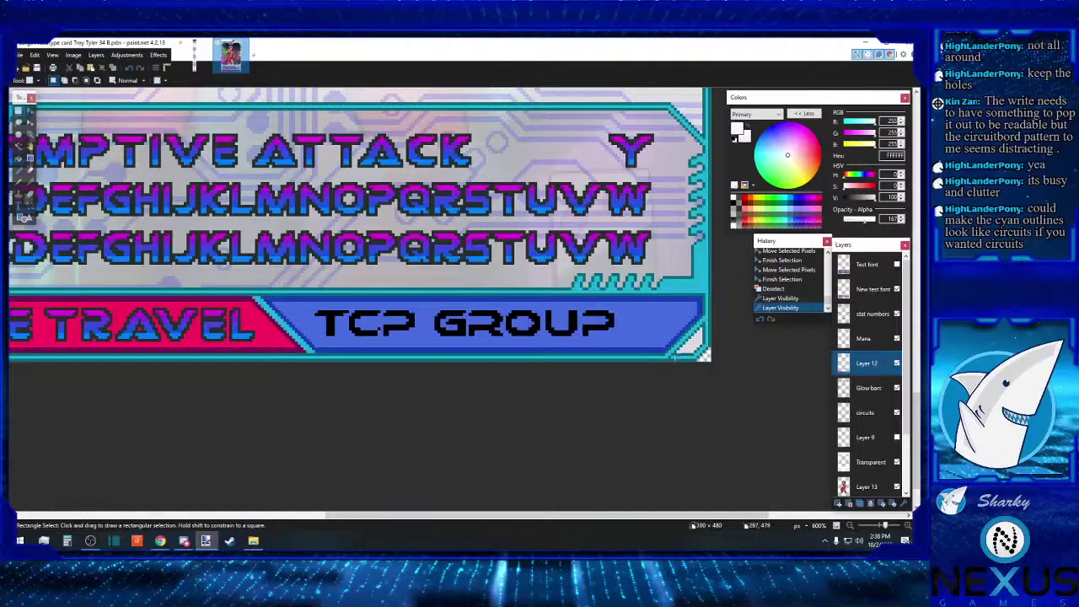
pyautogui.moveTo(672, 355); pyautogui.dragTo(709, 358)
pyautogui.moveTo(643, 344); pyautogui.dragTo(725, 364)
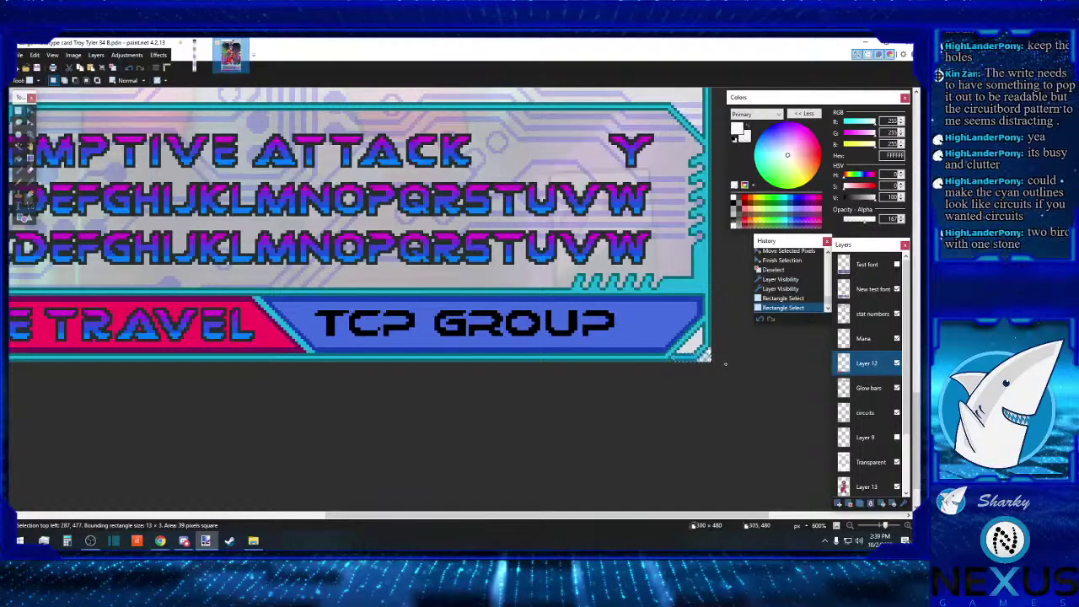
pyautogui.click(725, 363)
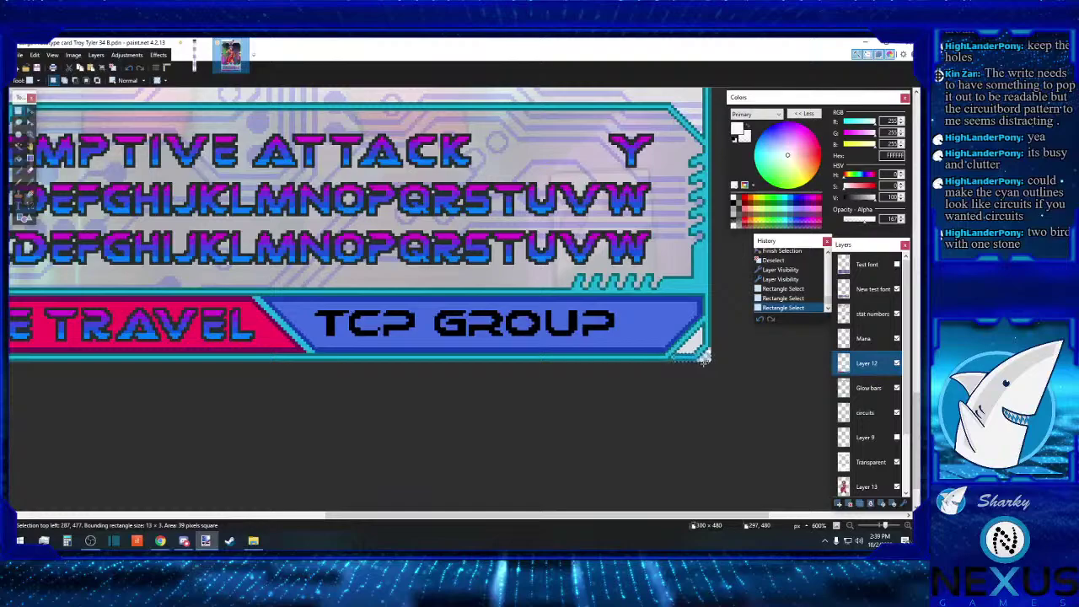
pyautogui.press('Delete')
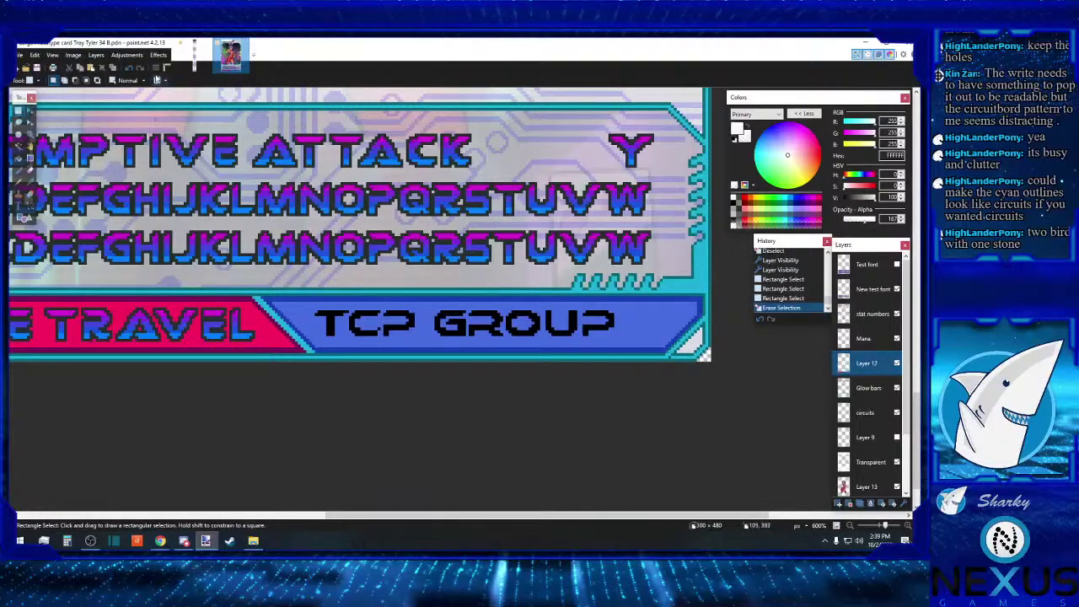
pyautogui.click(129, 73)
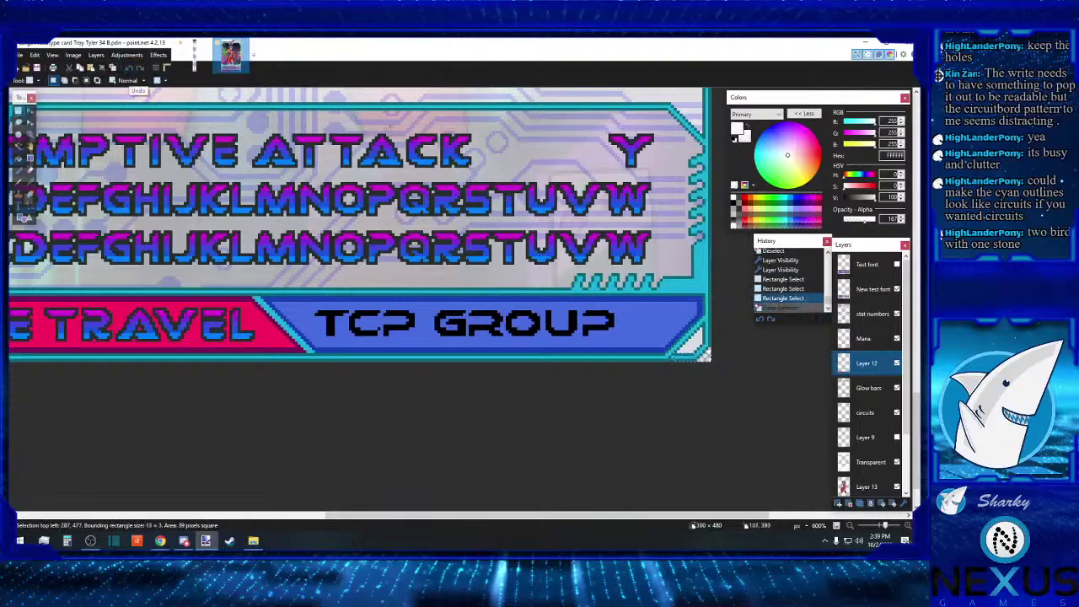
# Step: Erase the selected outer frame strip and its leftover edge pixels at the card's lower-right corner from the Glow bars layer
pyautogui.click(868, 389)
pyautogui.press('Delete')
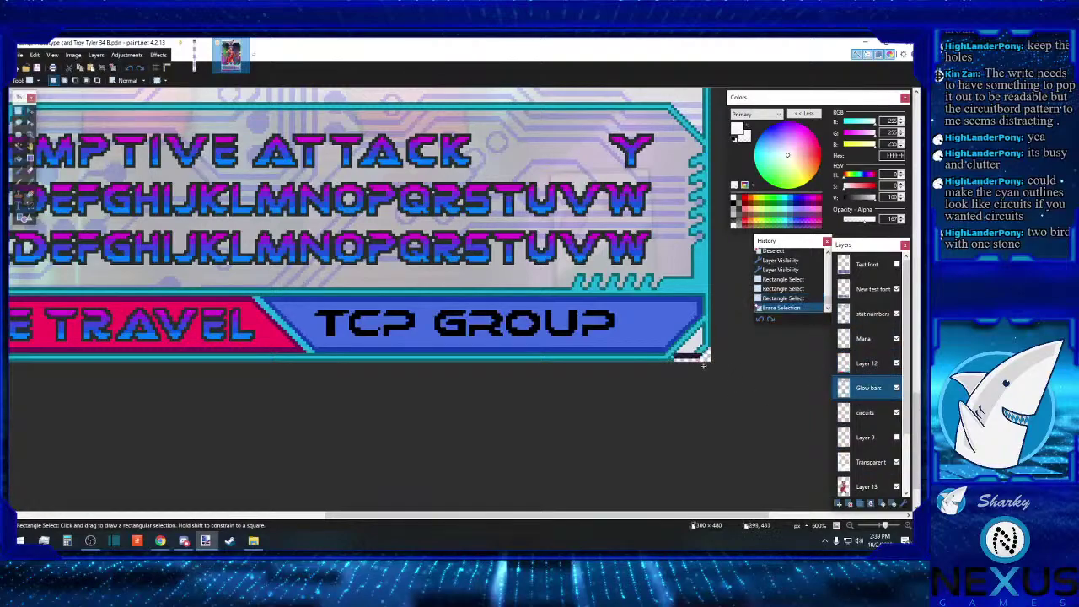
pyautogui.moveTo(680, 352)
pyautogui.mouseDown()
pyautogui.moveTo(689, 358)
pyautogui.moveTo(675, 358)
pyautogui.mouseUp()
pyautogui.press('Delete')
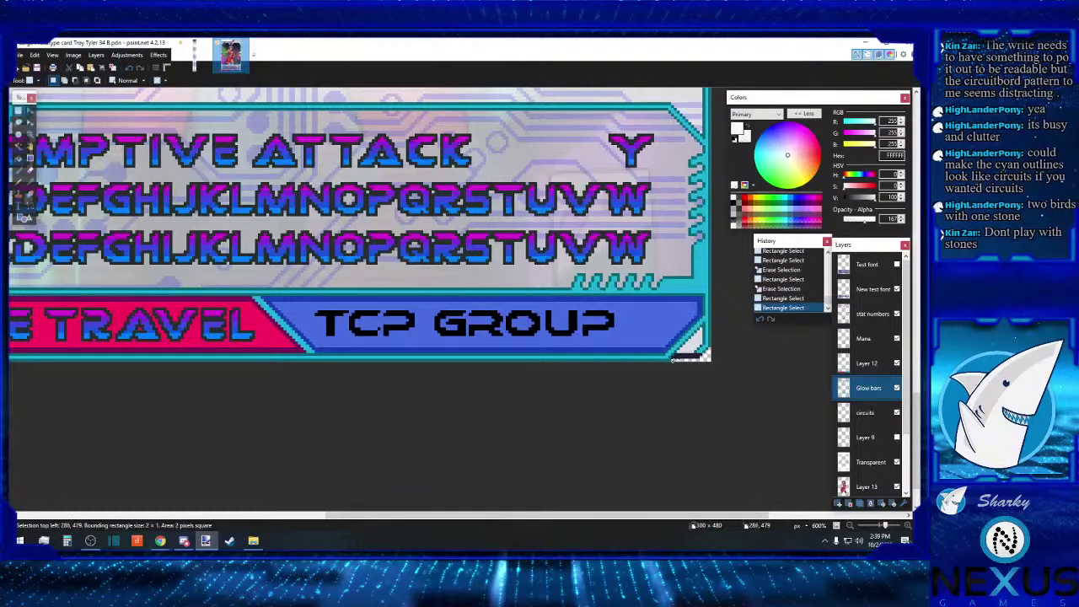
pyautogui.press('Delete')
# Step: Erase the vertical outer frame segment beside the lower-right corner cut from the Glow bars layer
pyautogui.moveTo(695, 355); pyautogui.dragTo(709, 321)
pyautogui.press('Delete')
pyautogui.press('Delete')
pyautogui.press('Delete')
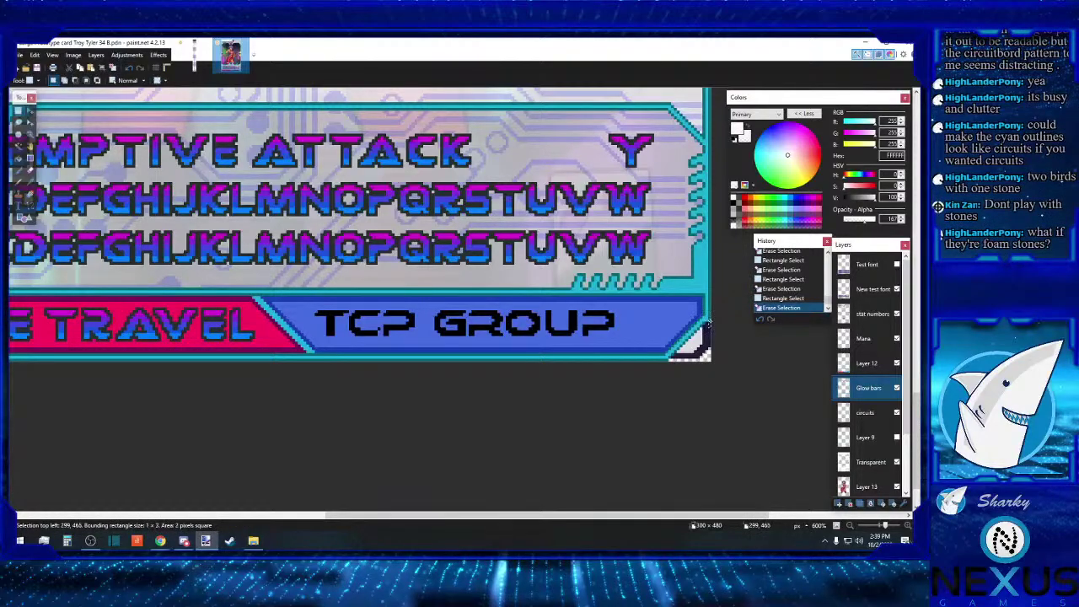
pyautogui.press('Delete')
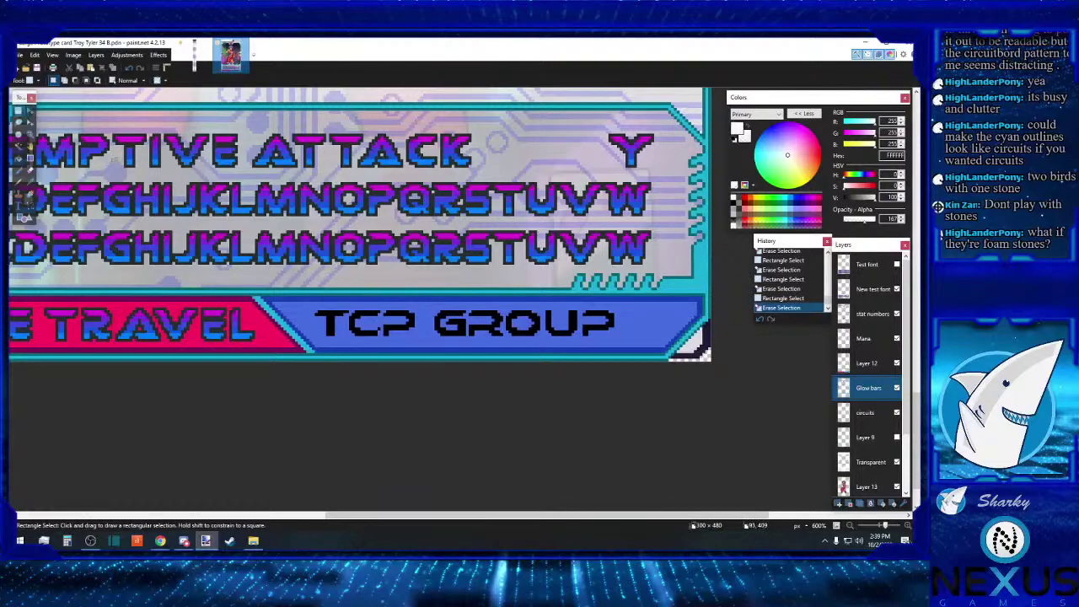
# Step: Sample the frame's dark teal 046877 and pencil a pixel at the lower-right corner cut on the Glow bars layer and on Layer 12
pyautogui.click(31, 182)
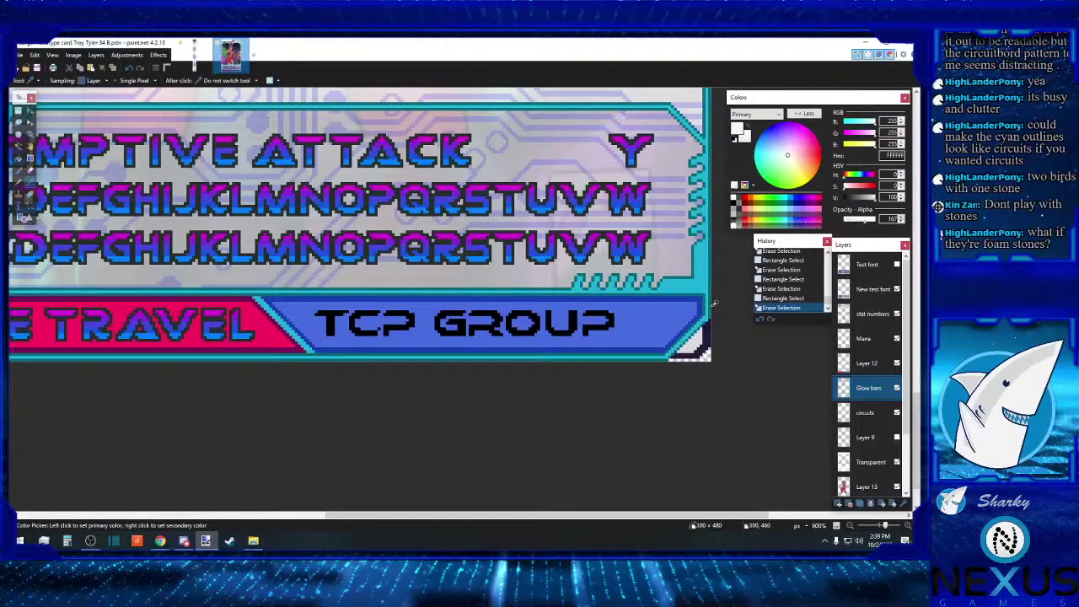
pyautogui.click(713, 304)
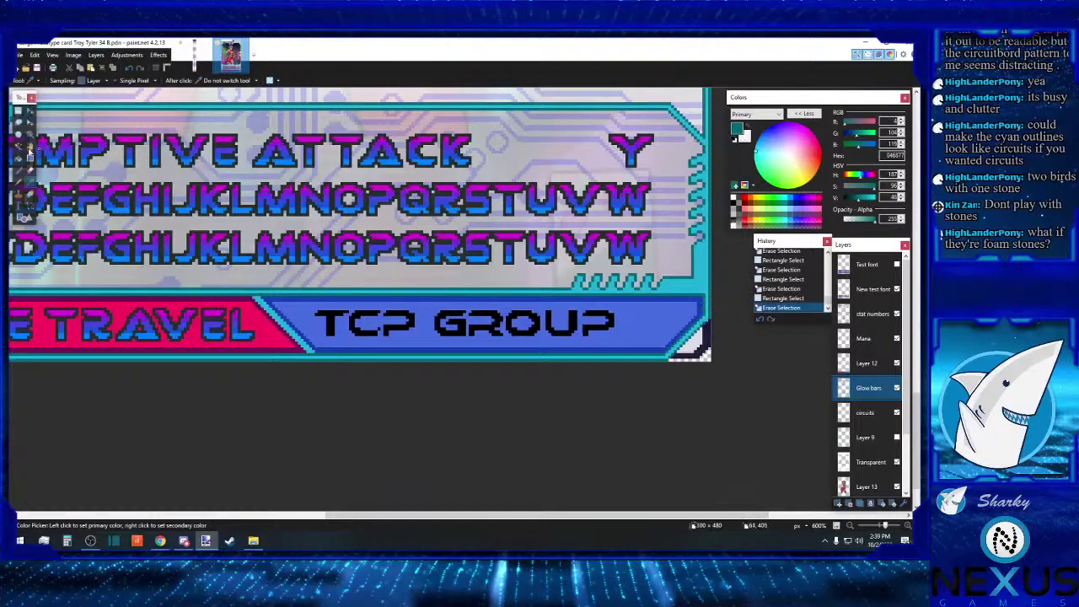
pyautogui.click(21, 182)
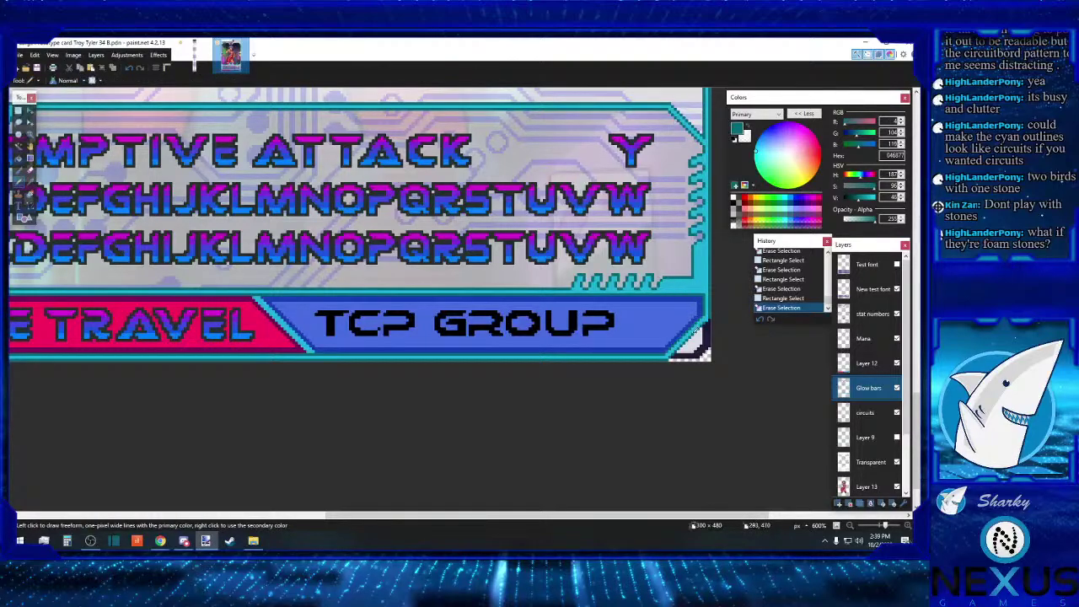
pyautogui.click(709, 318)
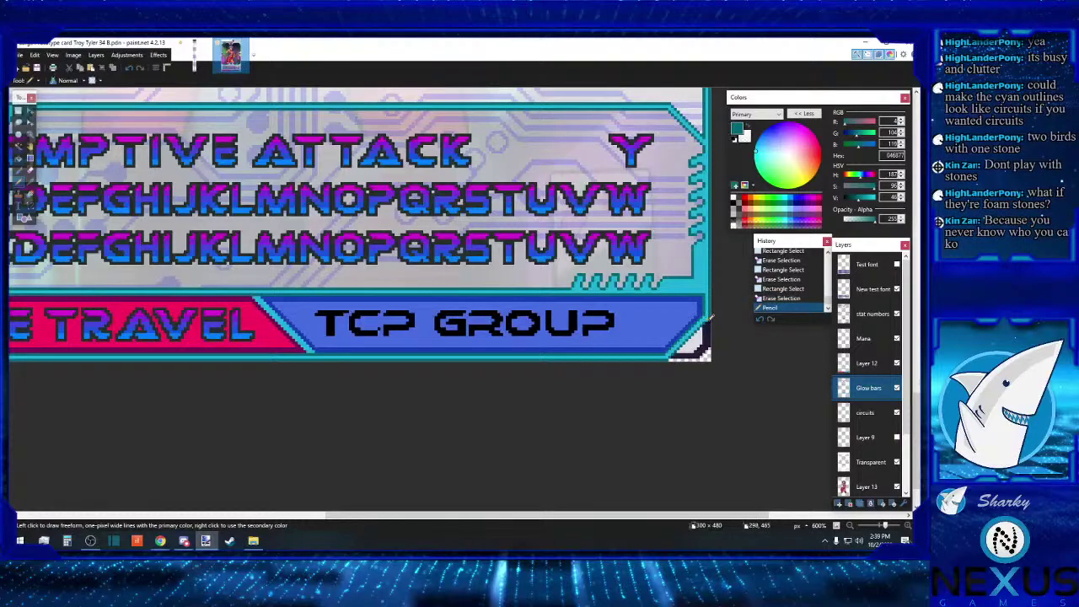
pyautogui.click(866, 364)
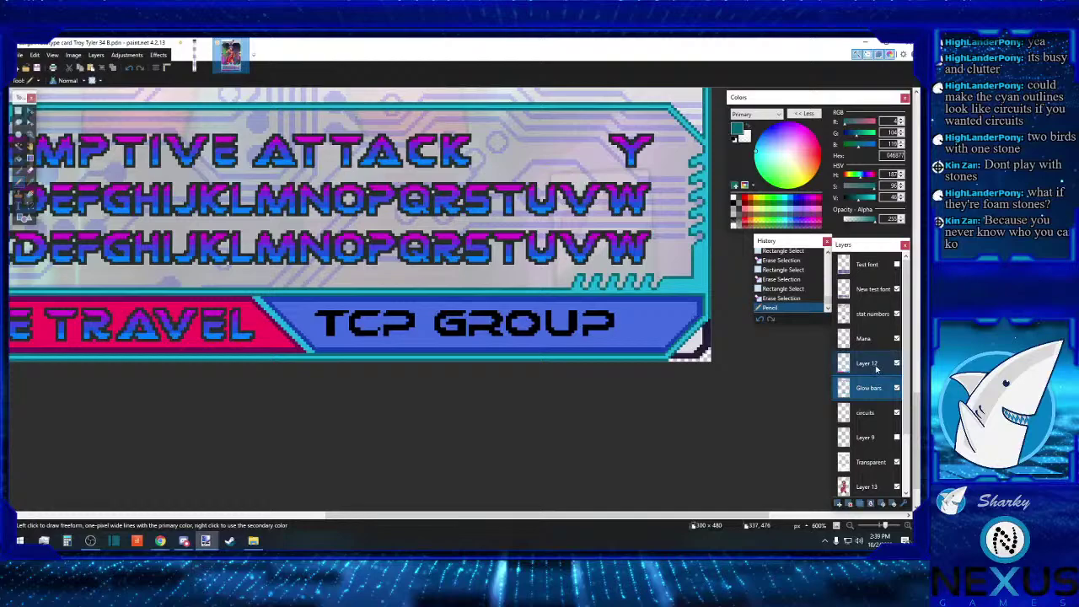
pyautogui.click(708, 318)
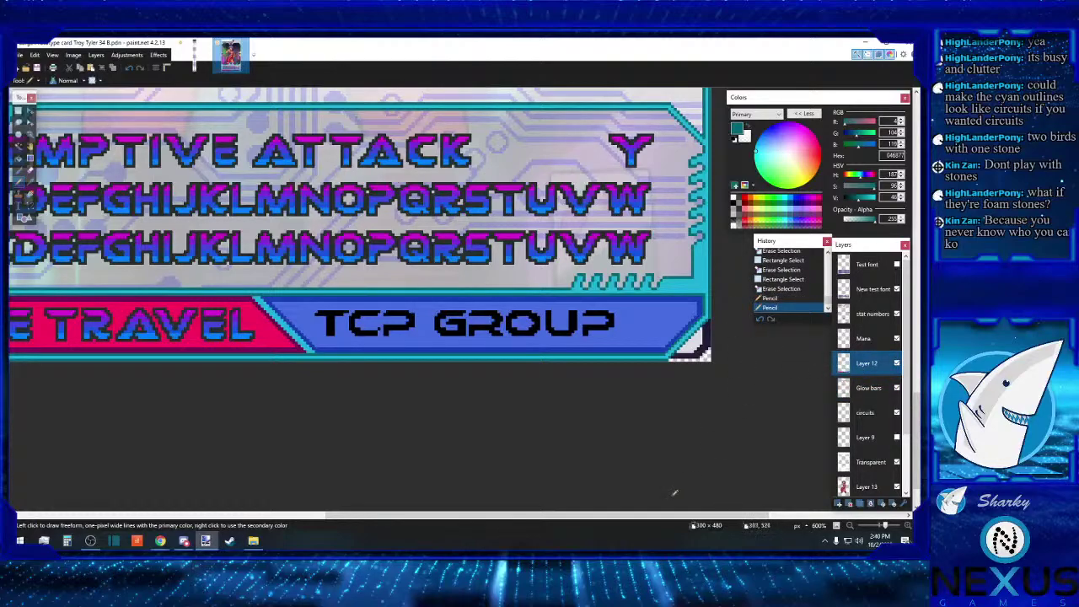
# Step: Erase the outer frame segments around the card's lower-left corner cut from the Glow bars layer
pyautogui.moveTo(627, 516); pyautogui.dragTo(373, 481)
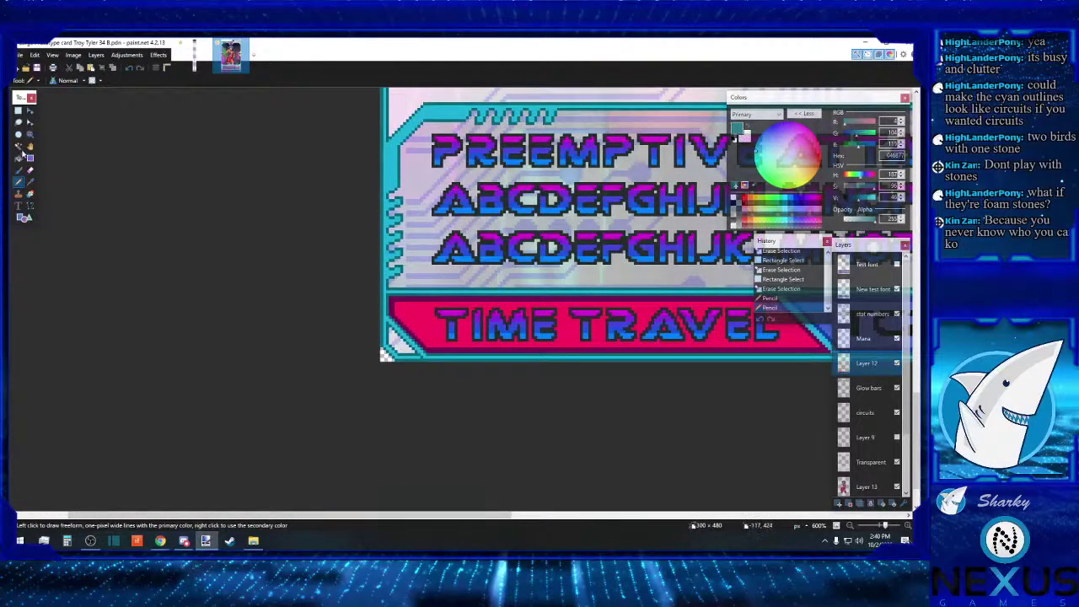
pyautogui.click(18, 110)
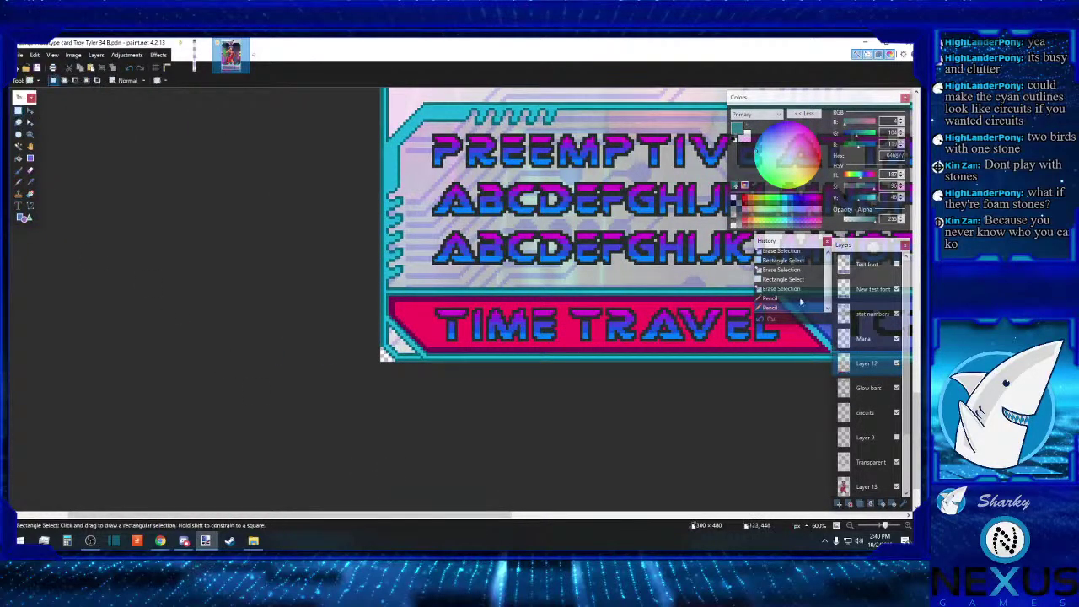
pyautogui.click(877, 389)
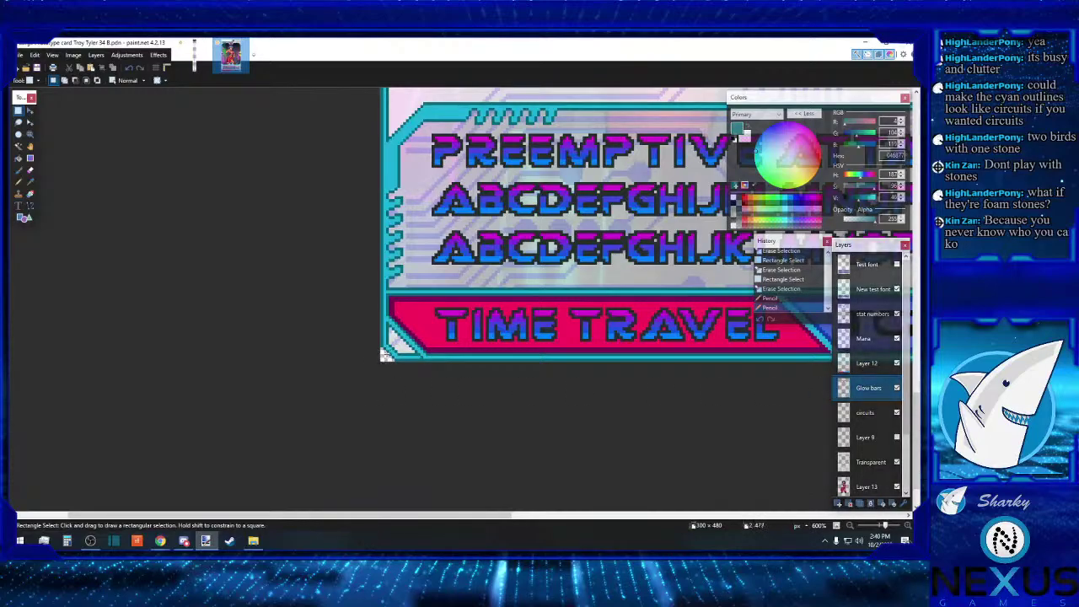
pyautogui.moveTo(381, 348)
pyautogui.mouseDown()
pyautogui.moveTo(427, 363)
pyautogui.moveTo(396, 364)
pyautogui.moveTo(376, 315)
pyautogui.mouseUp()
pyautogui.press('Delete')
pyautogui.press('Delete')
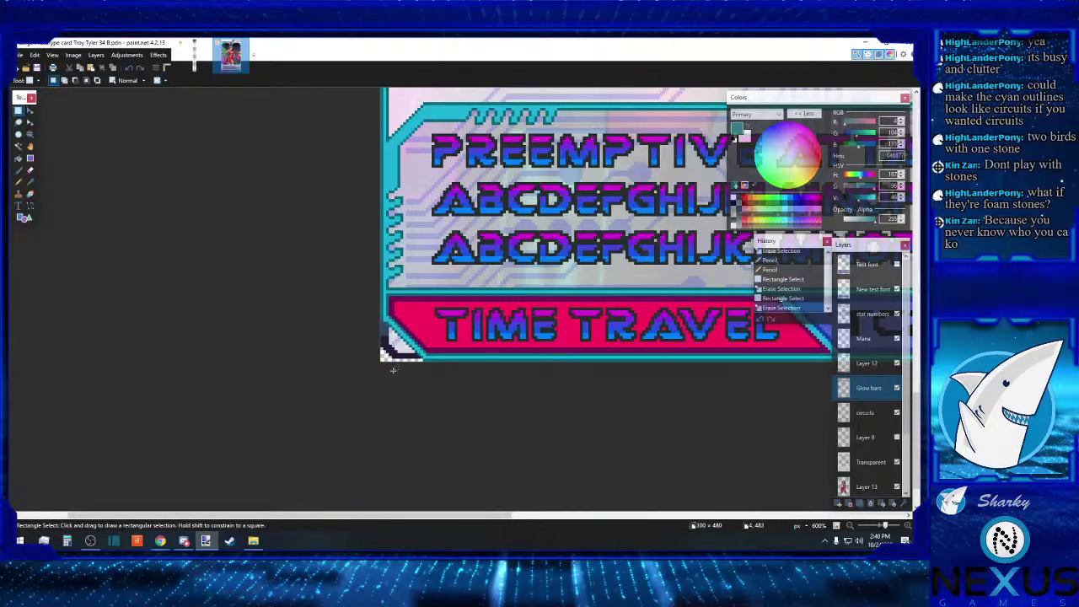
# Step: Pencil a dark teal pixel on Layer 12 where the frame's left edge meets the lower-left corner cut
pyautogui.click(872, 413)
pyautogui.click(869, 362)
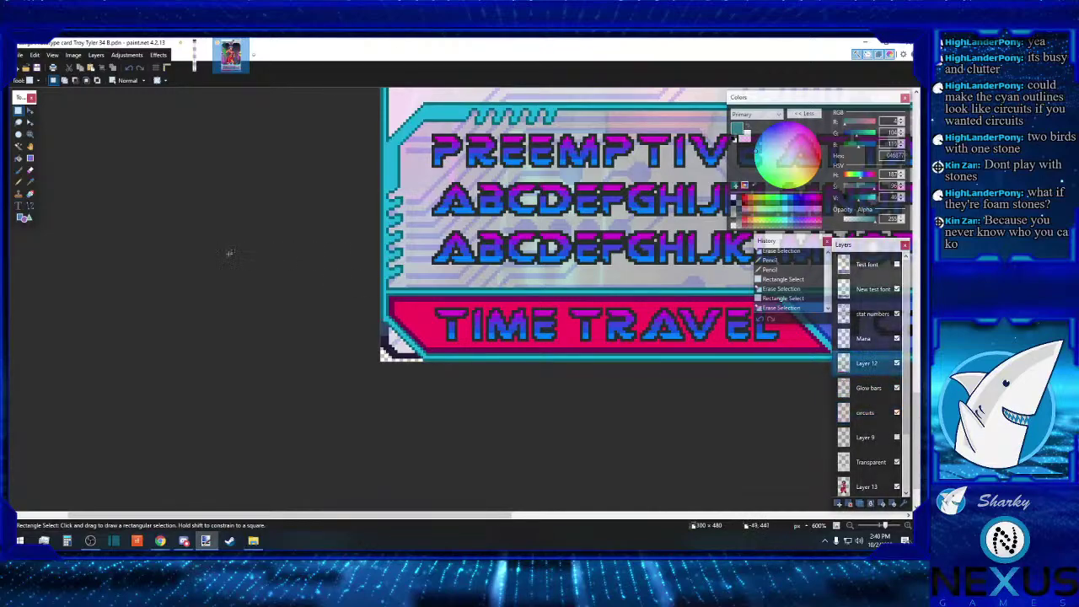
pyautogui.click(30, 181)
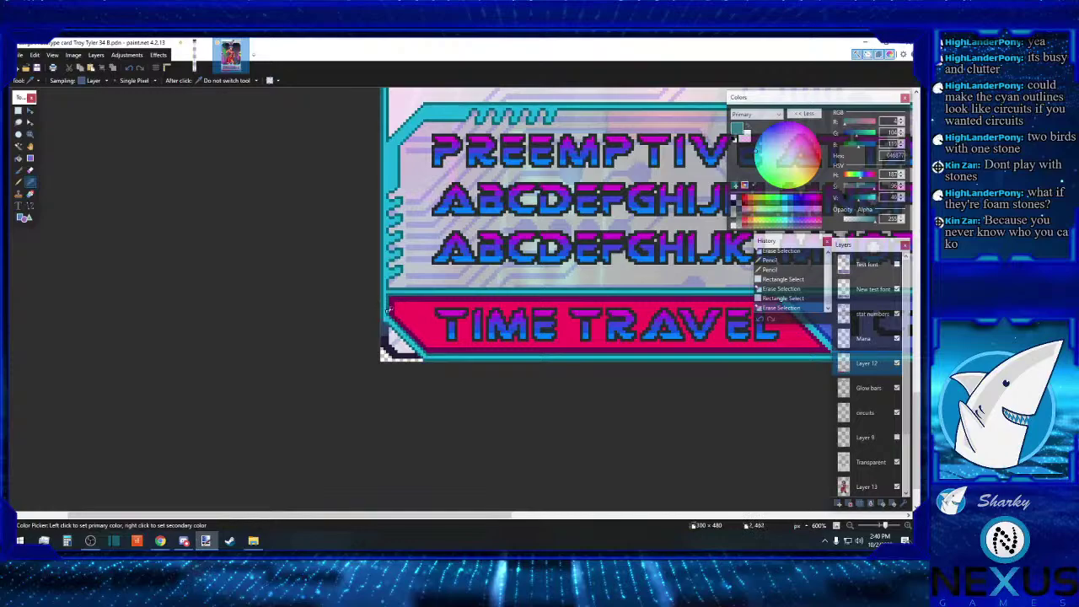
pyautogui.click(18, 181)
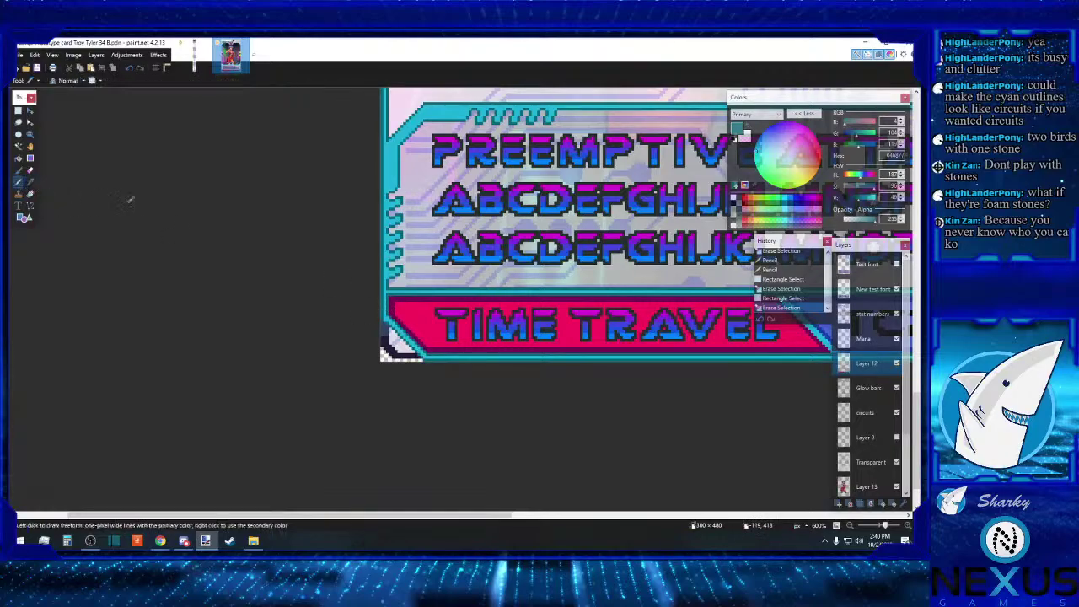
pyautogui.click(387, 319)
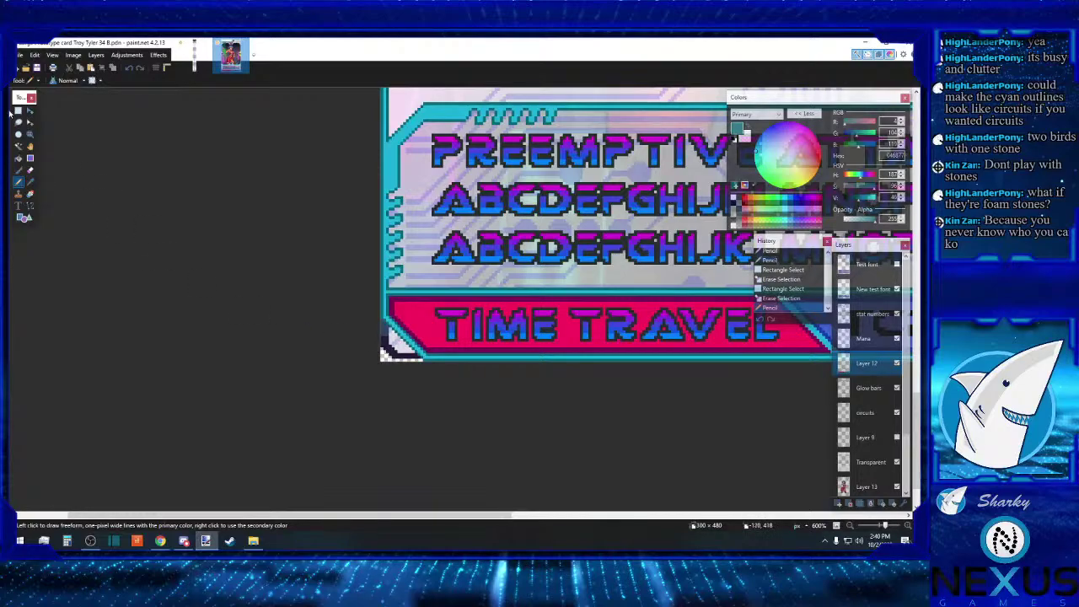
# Step: Select the 15 × 15 pixel lower-left corner triangle with the Magic Wand on Layer 12 and erase it from the Transparent layer
pyautogui.click(19, 147)
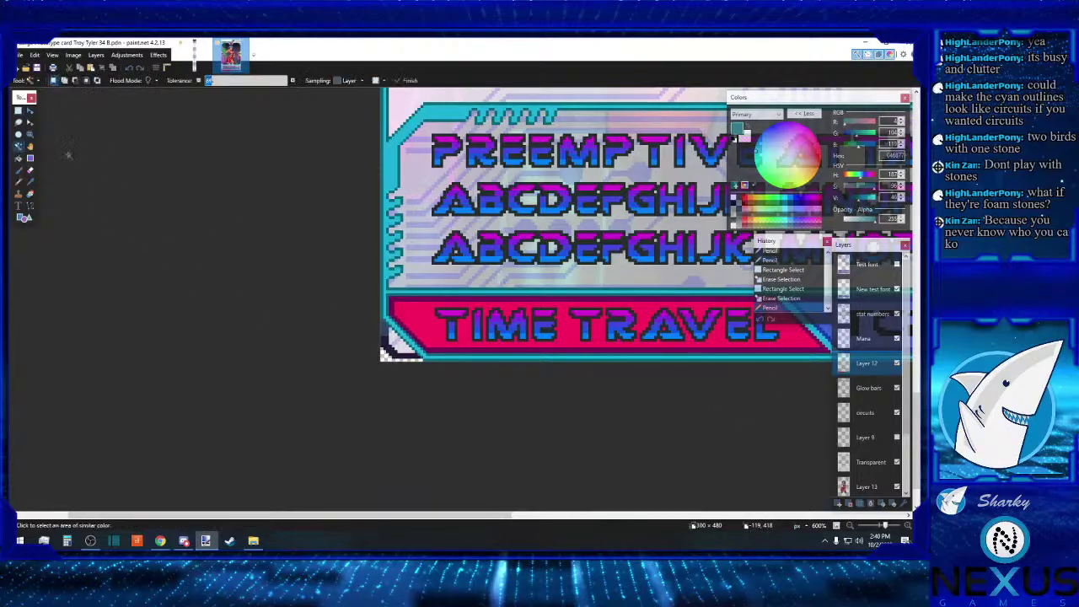
pyautogui.click(405, 354)
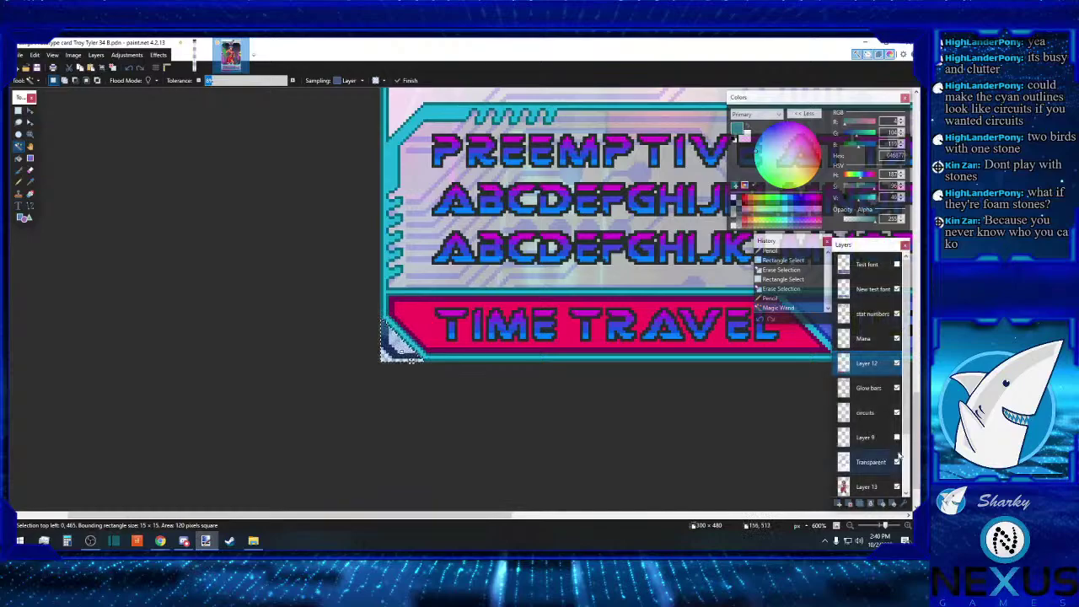
pyautogui.press('Delete')
pyautogui.click(873, 463)
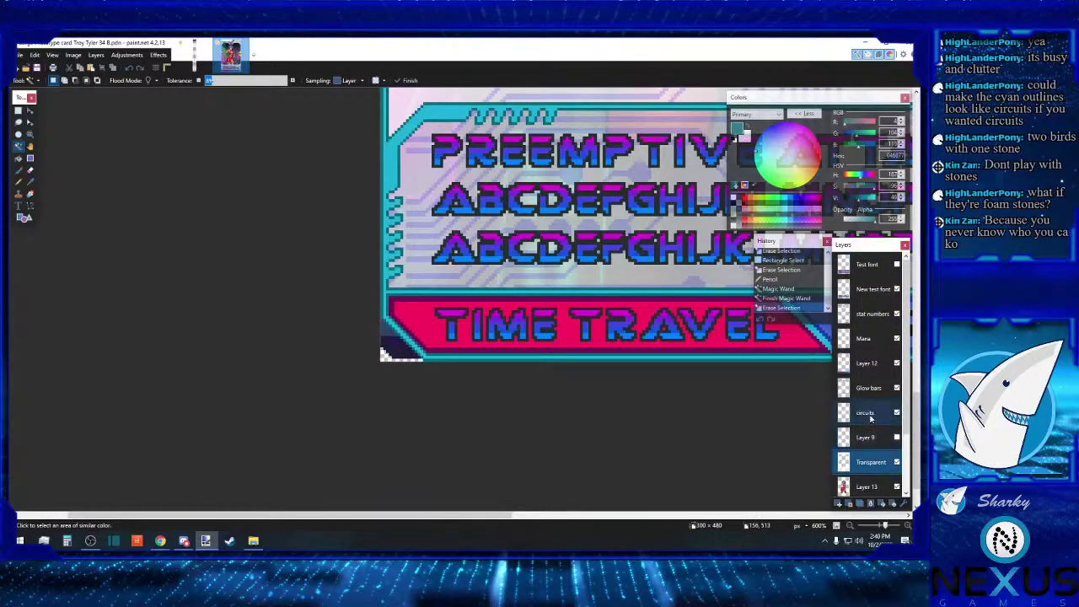
# Step: Reselect the lower-left corner triangle using Layer 12 and erase it from the bottommost Layer 10 background
pyautogui.click(872, 368)
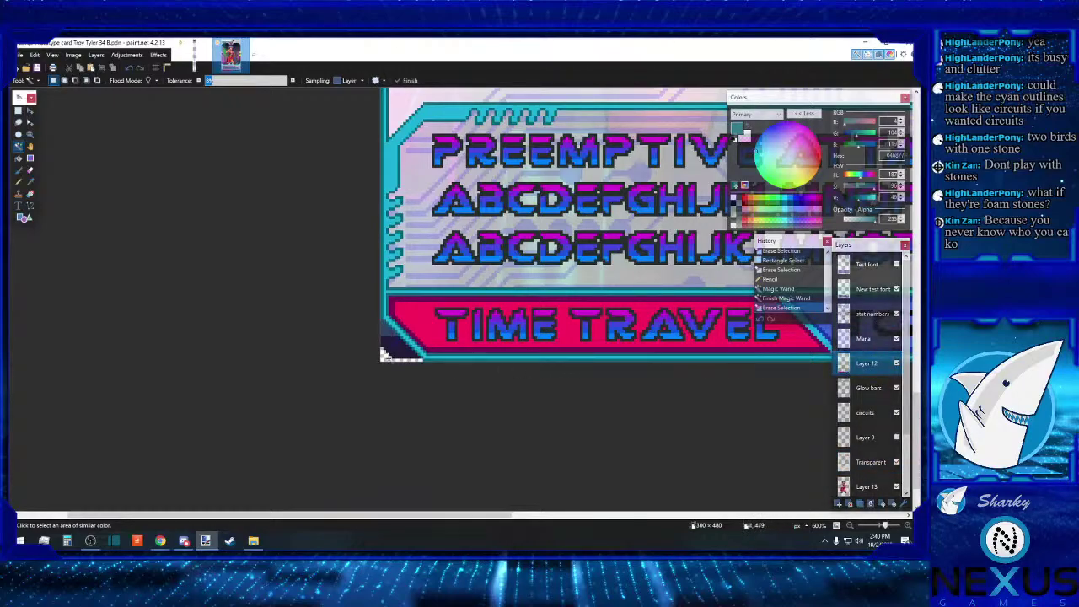
pyautogui.click(389, 357)
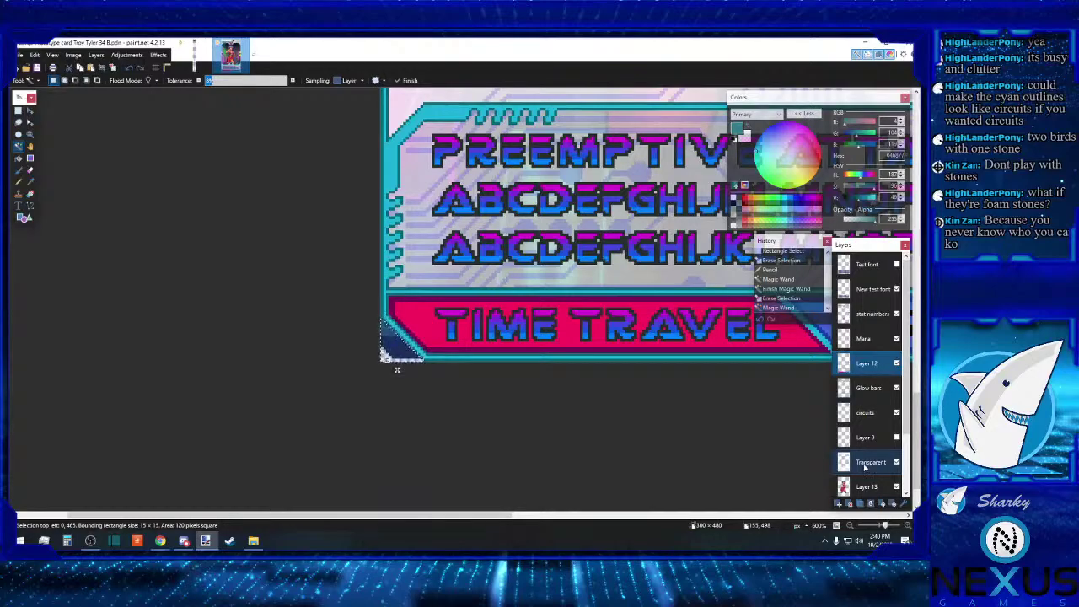
pyautogui.scroll(-3, 869, 415)
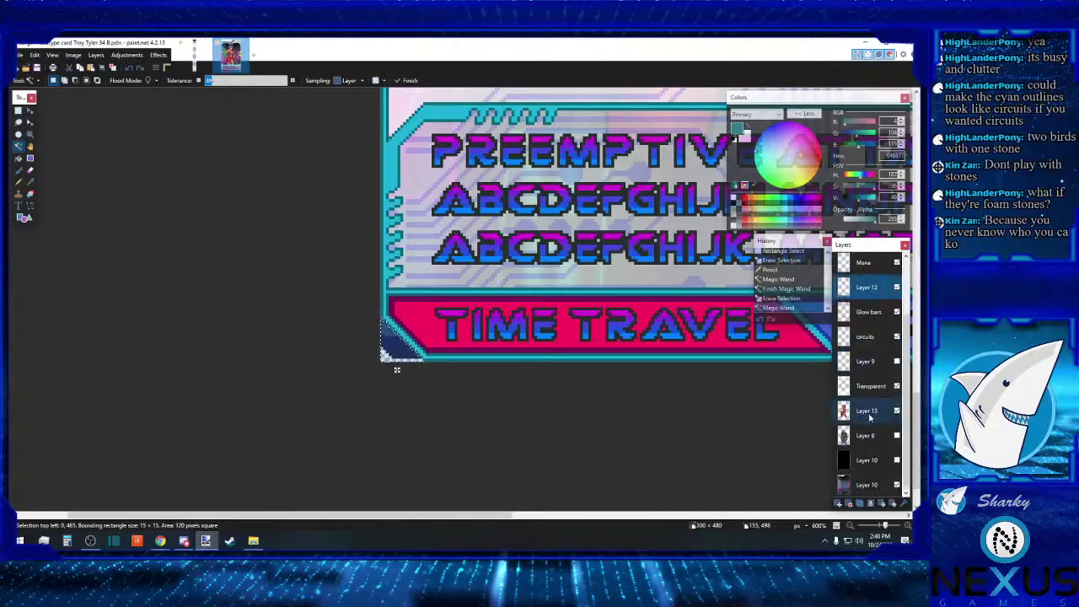
pyautogui.click(876, 486)
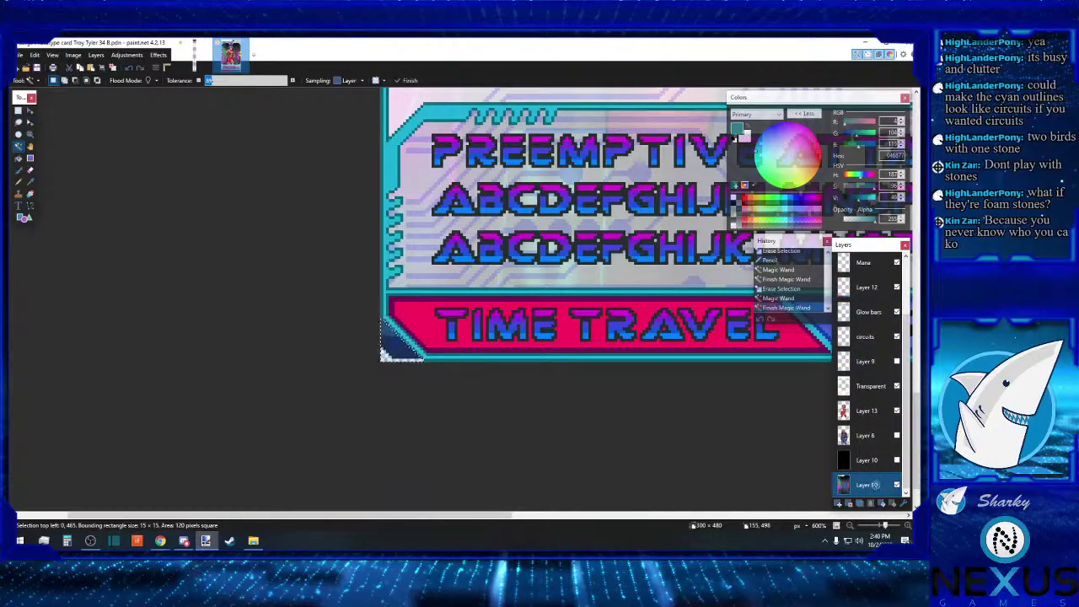
pyautogui.press('Delete')
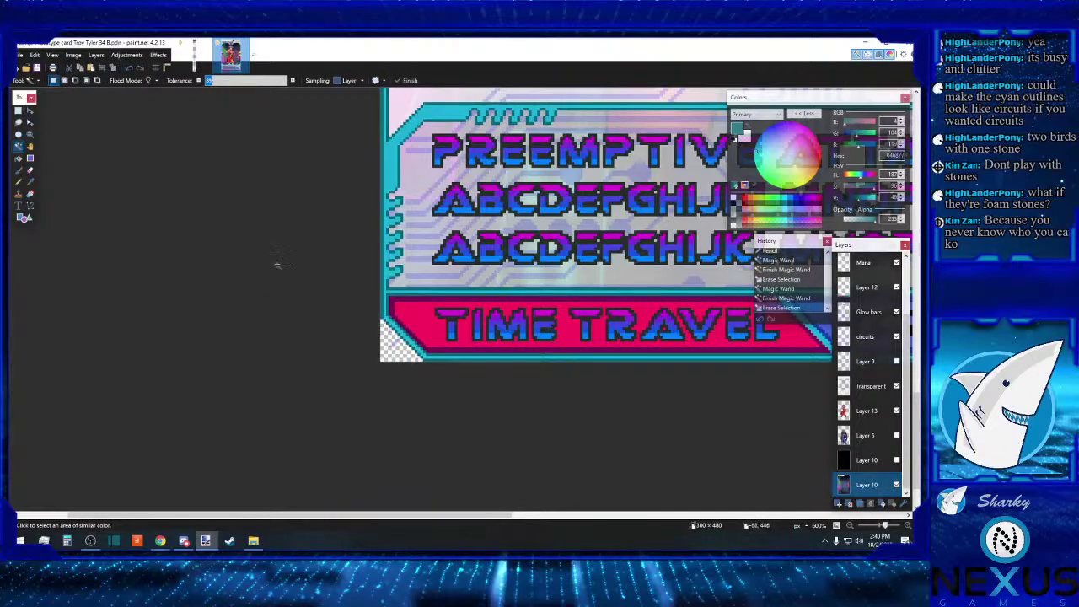
# Step: Reselect the lower-left corner triangle with the Magic Wand on Layer 12 and erase it from the circuits layer
pyautogui.click(866, 287)
pyautogui.click(398, 346)
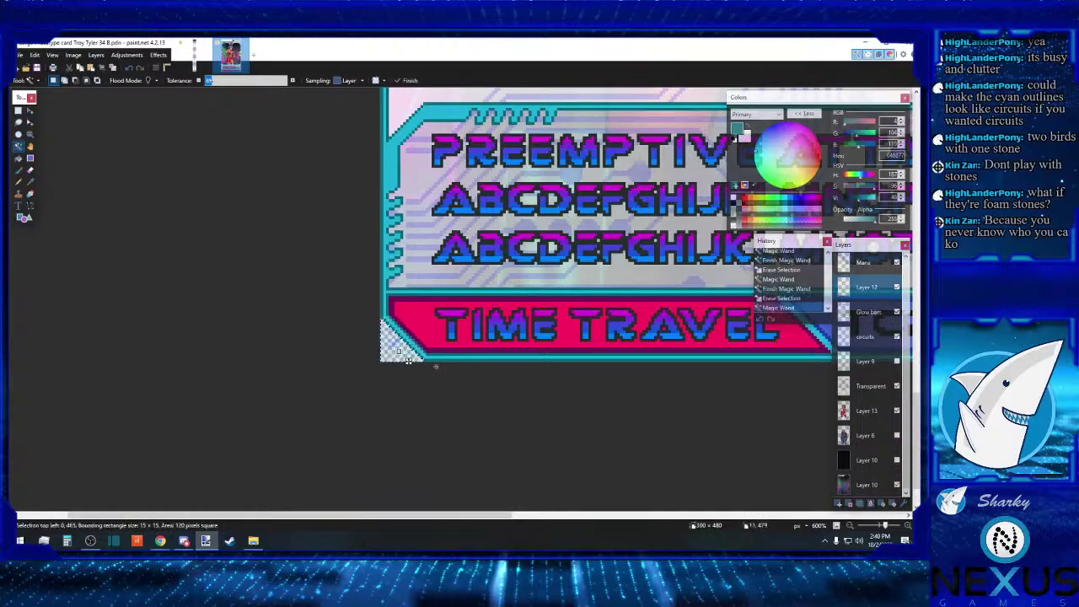
pyautogui.press('Delete')
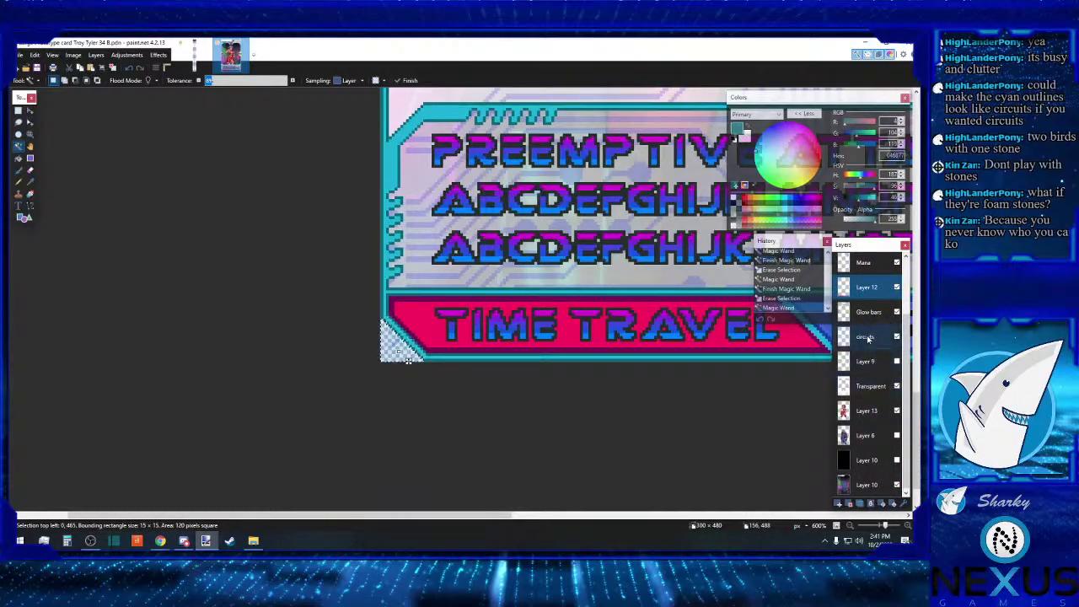
pyautogui.click(867, 338)
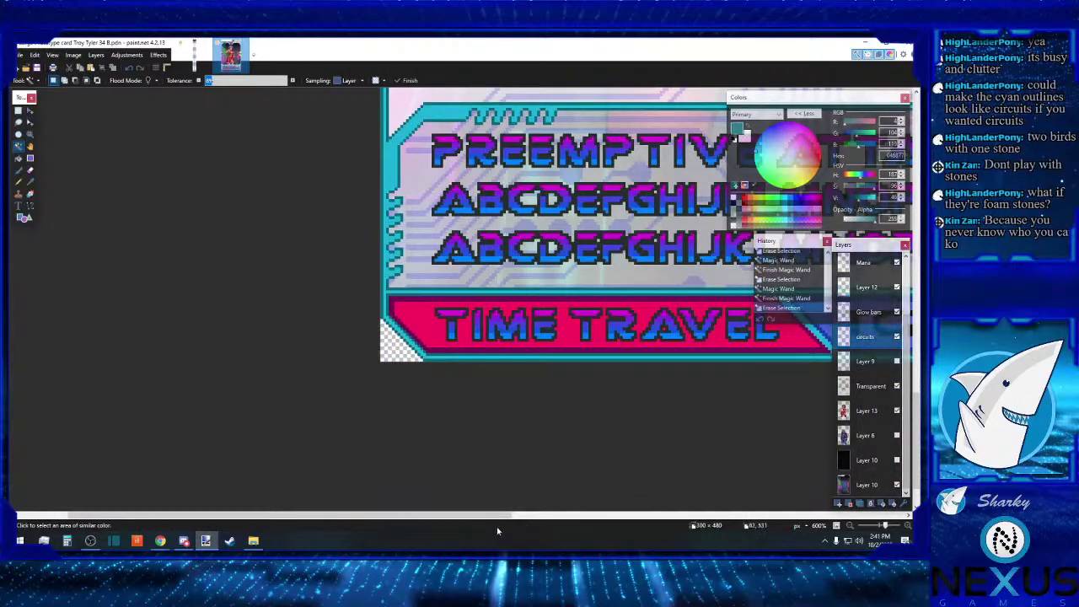
# Step: Select the 15 × 15 pixel lower-right corner triangle on Layer 12 and erase it from the bottommost Layer 10 background
pyautogui.moveTo(483, 520); pyautogui.dragTo(809, 520)
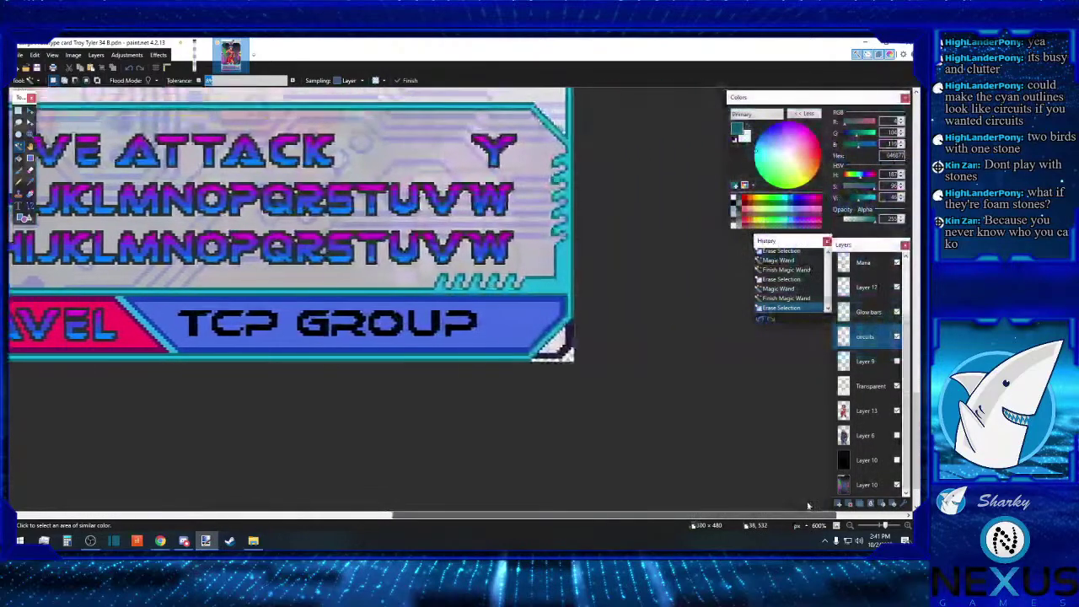
pyautogui.click(866, 288)
pyautogui.click(571, 360)
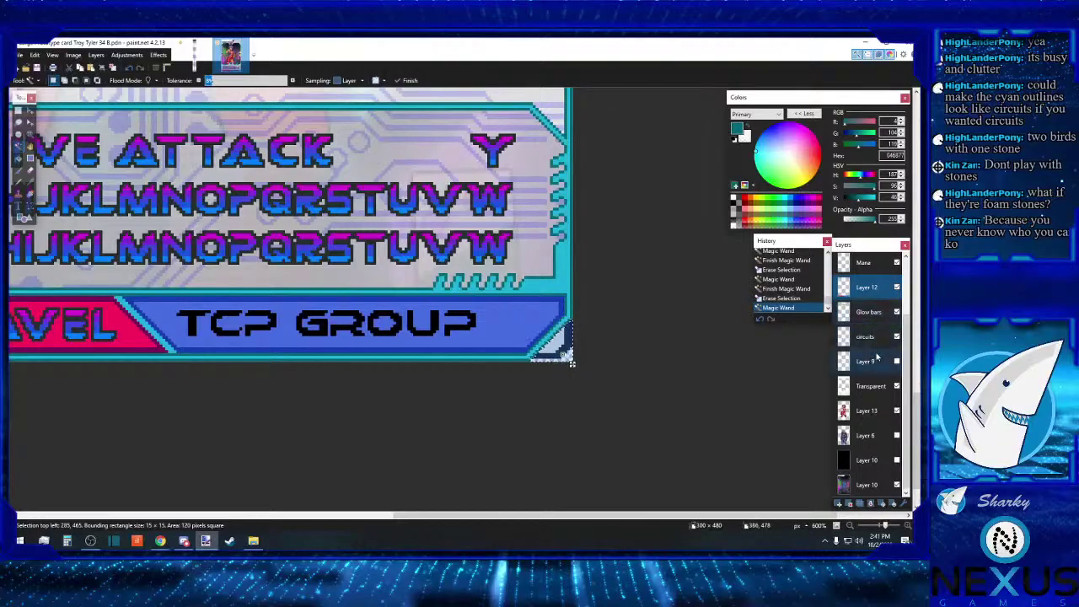
pyautogui.click(868, 487)
pyautogui.press('Delete')
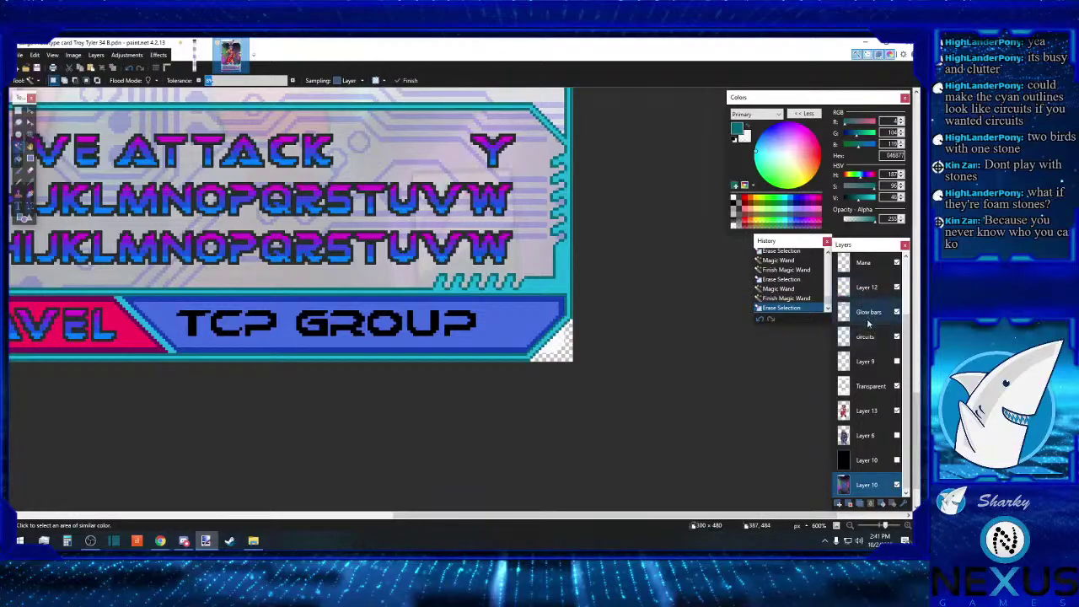
# Step: Reselect the lower-right corner triangle using Layer 12 and erase it from the Transparent layer
pyautogui.click(867, 287)
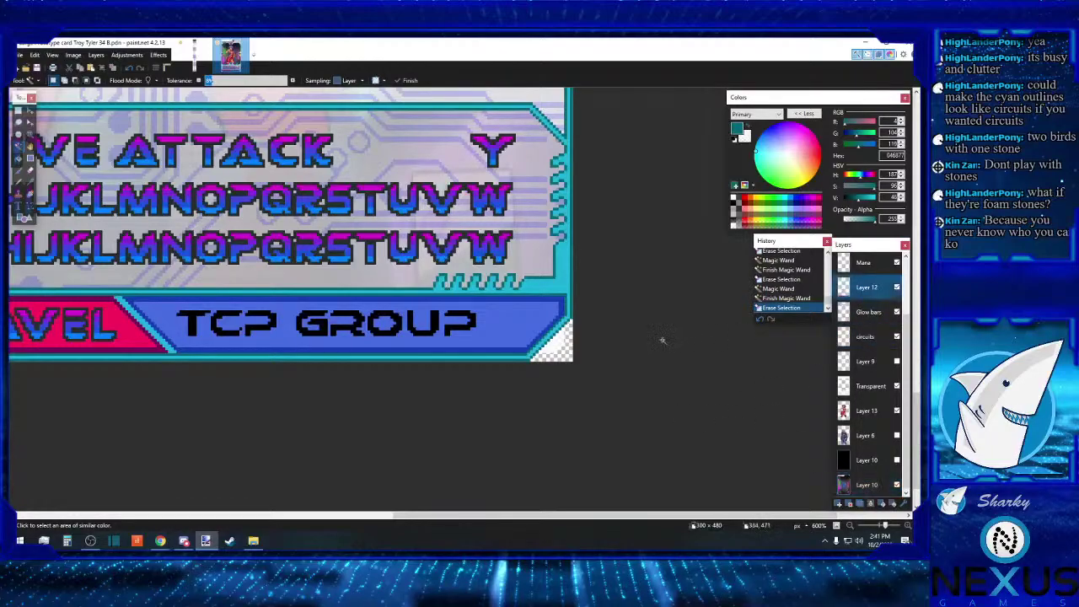
pyautogui.click(567, 353)
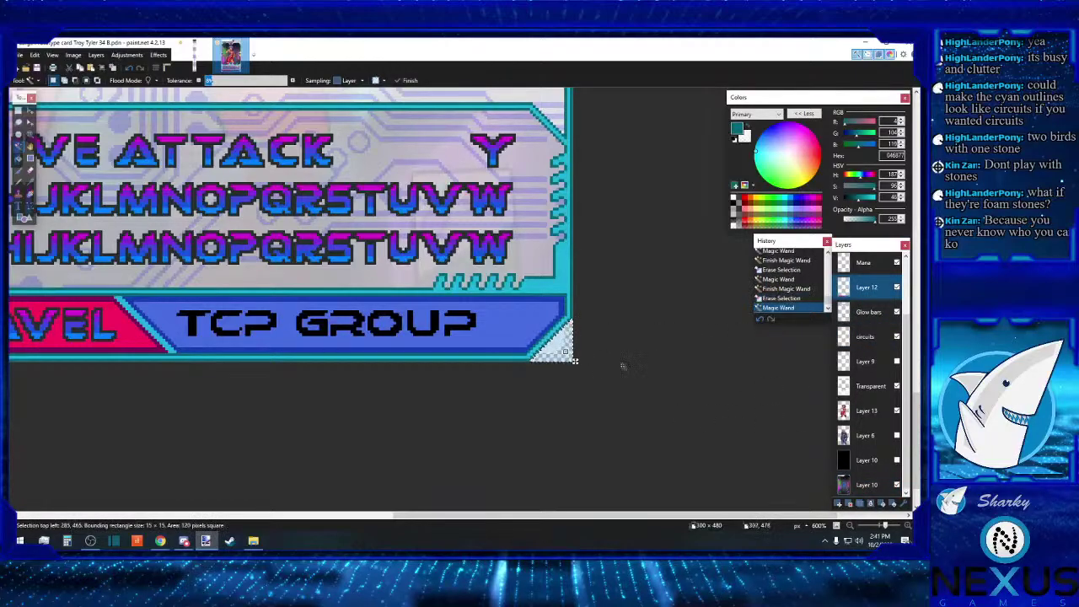
pyautogui.press('Delete')
pyautogui.click(867, 388)
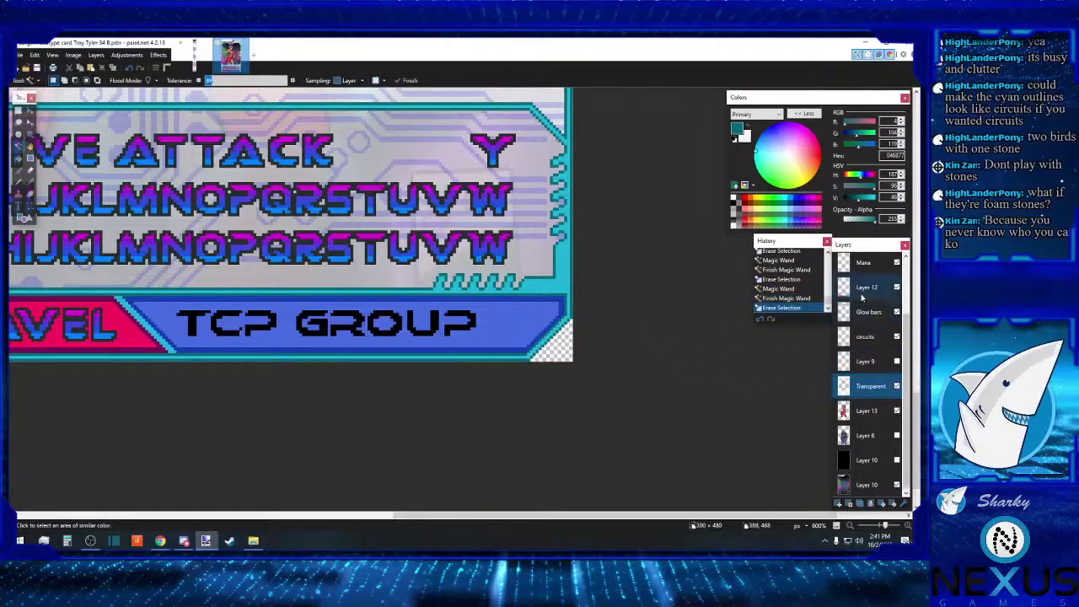
# Step: Select the lower-right corner triangle on Layer 12 once more and erase it from the circuits layer
pyautogui.hotkey('alt', 'pageup')
pyautogui.hotkey('alt', 'pageup')
pyautogui.hotkey('alt', 'pageup')
pyautogui.hotkey('alt', 'pageup')
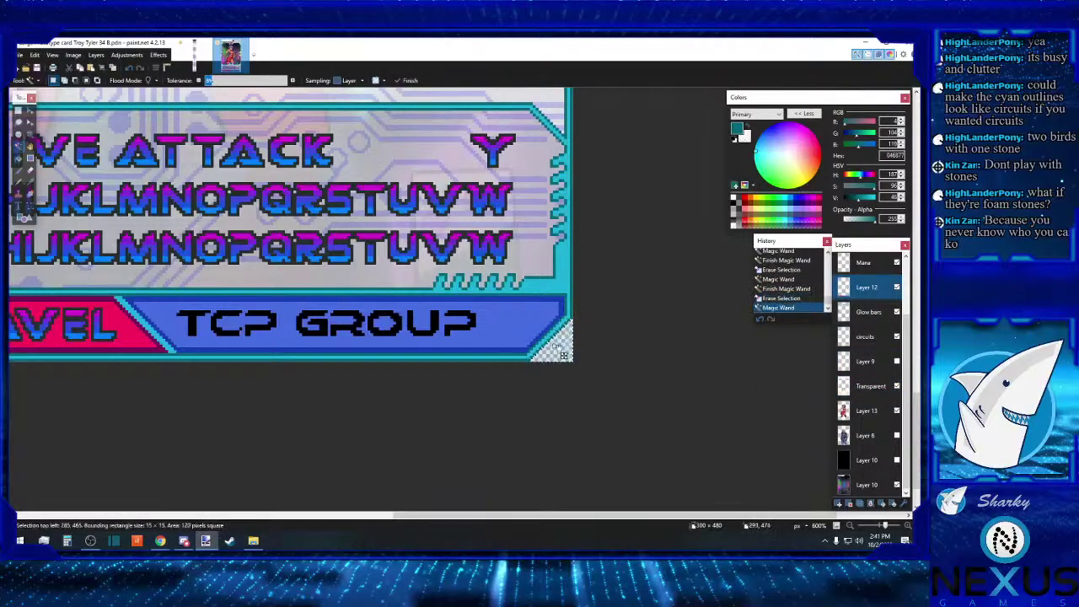
pyautogui.click(875, 338)
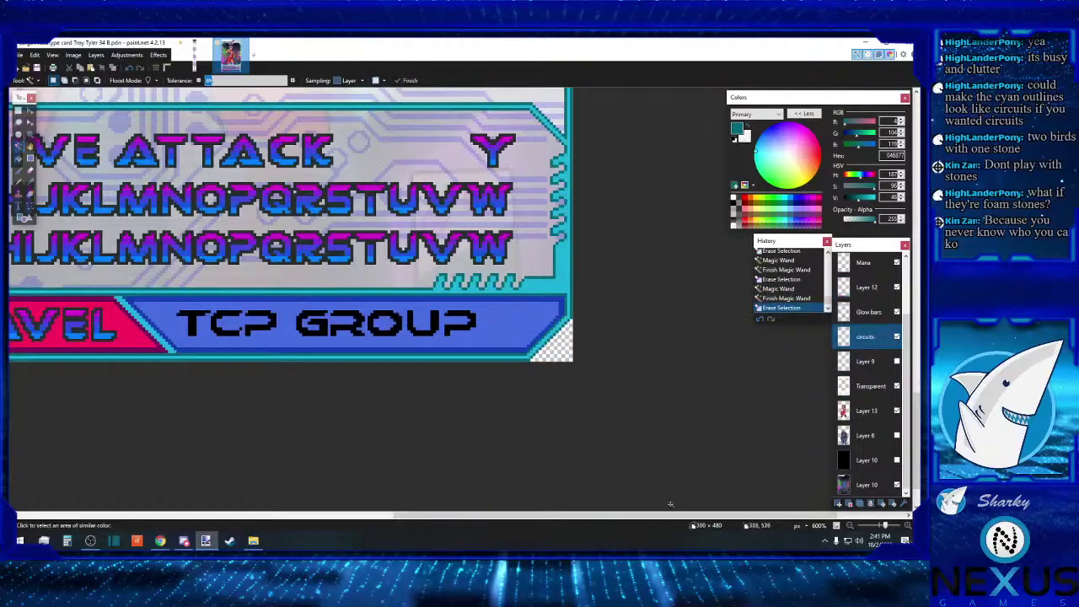
# Step: View the whole card and save the card file
pyautogui.moveTo(657, 518); pyautogui.dragTo(516, 518)
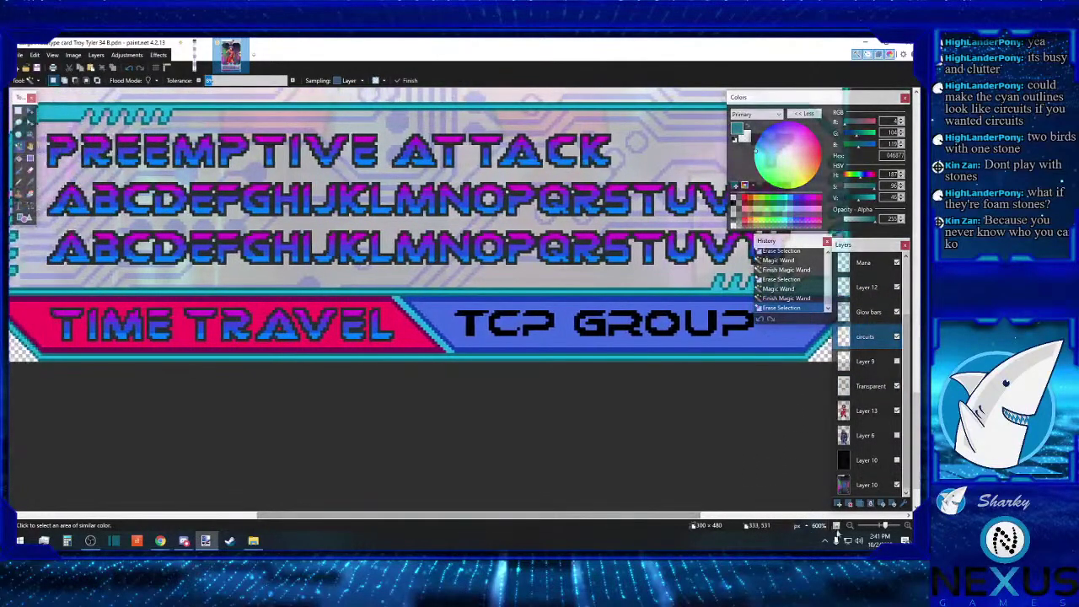
pyautogui.click(849, 525)
pyautogui.click(850, 525)
pyautogui.click(849, 525)
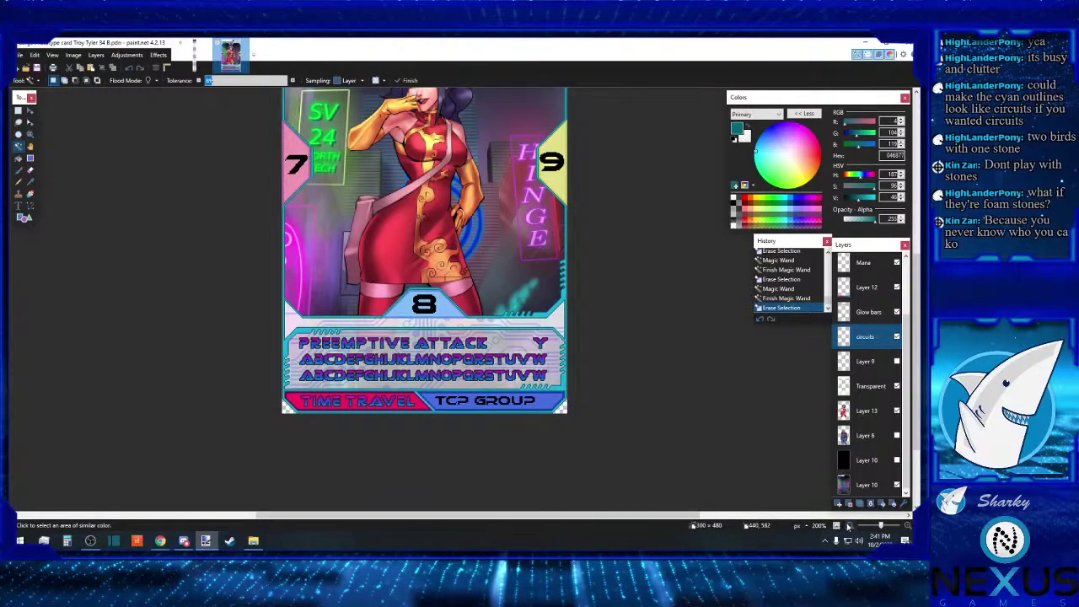
pyautogui.click(849, 525)
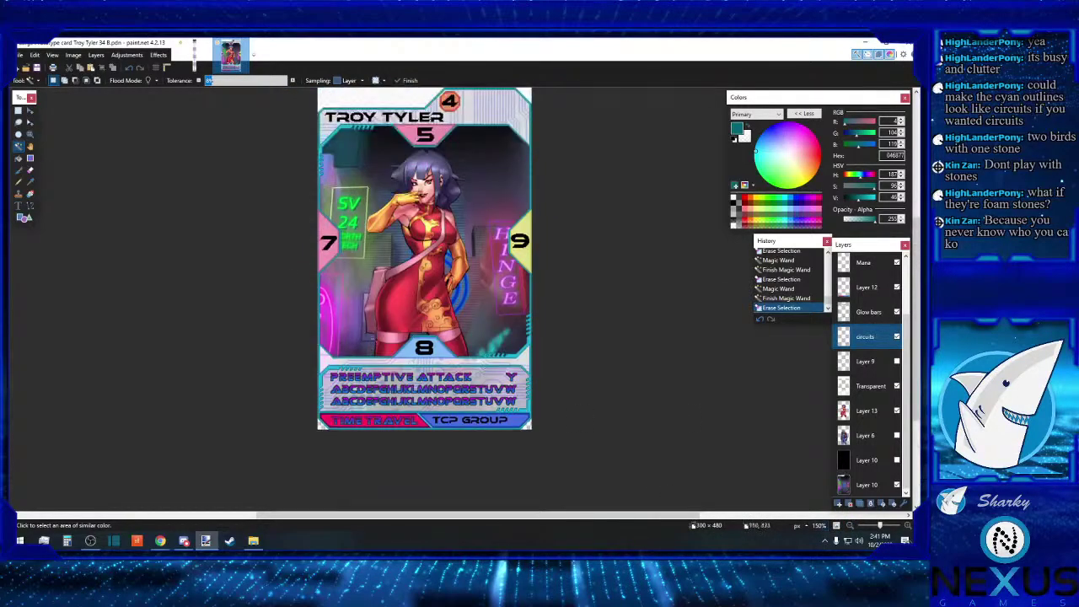
pyautogui.click(21, 56)
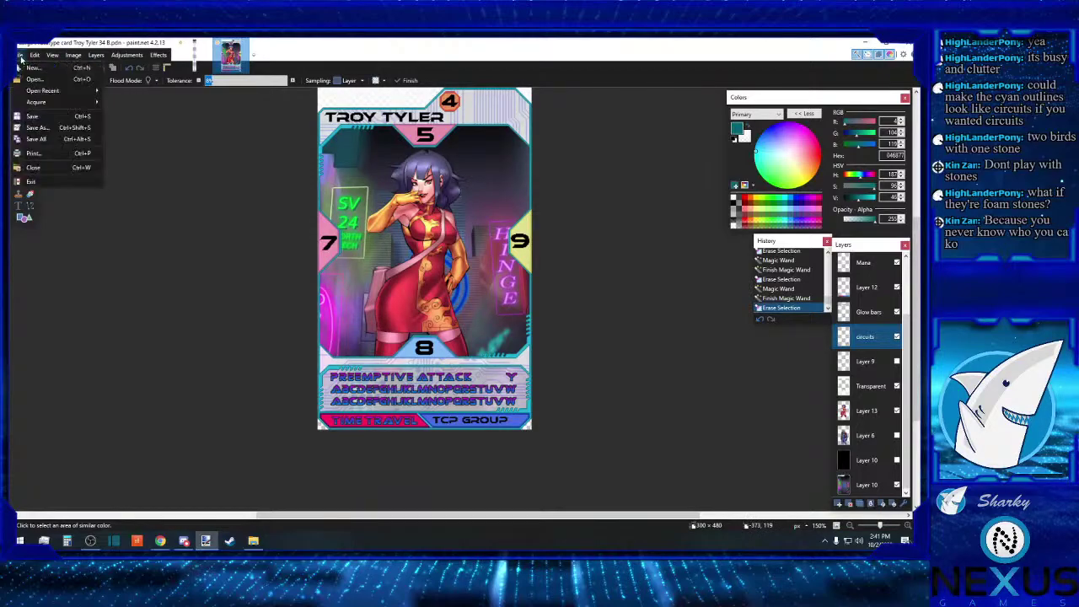
pyautogui.click(32, 116)
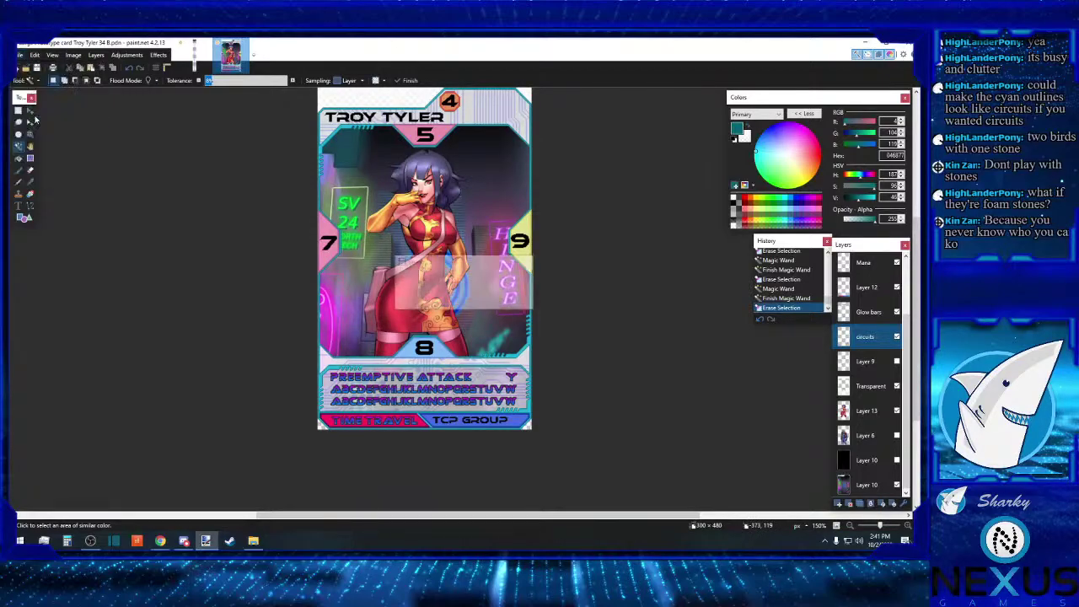
# Step: Undo the run of corner-cut edits back to the layer visibility change that shows the Transparent layer
pyautogui.click(130, 72)
pyautogui.click(131, 72)
pyautogui.click(130, 72)
pyautogui.click(131, 73)
pyautogui.click(130, 73)
pyautogui.click(131, 73)
pyautogui.click(131, 72)
pyautogui.click(130, 73)
pyautogui.click(131, 73)
pyautogui.click(130, 73)
pyautogui.click(131, 72)
pyautogui.click(131, 72)
pyautogui.click(130, 72)
pyautogui.click(131, 72)
pyautogui.click(130, 73)
pyautogui.click(131, 72)
pyautogui.click(130, 72)
pyautogui.click(131, 72)
pyautogui.click(130, 73)
pyautogui.click(131, 73)
pyautogui.click(131, 73)
pyautogui.click(131, 73)
pyautogui.click(131, 73)
pyautogui.click(130, 72)
pyautogui.click(131, 73)
pyautogui.click(131, 72)
pyautogui.click(130, 72)
pyautogui.click(131, 73)
pyautogui.click(131, 72)
pyautogui.click(131, 72)
pyautogui.click(131, 73)
pyautogui.click(131, 73)
pyautogui.click(130, 73)
pyautogui.click(130, 73)
pyautogui.click(131, 72)
pyautogui.click(131, 73)
pyautogui.click(131, 73)
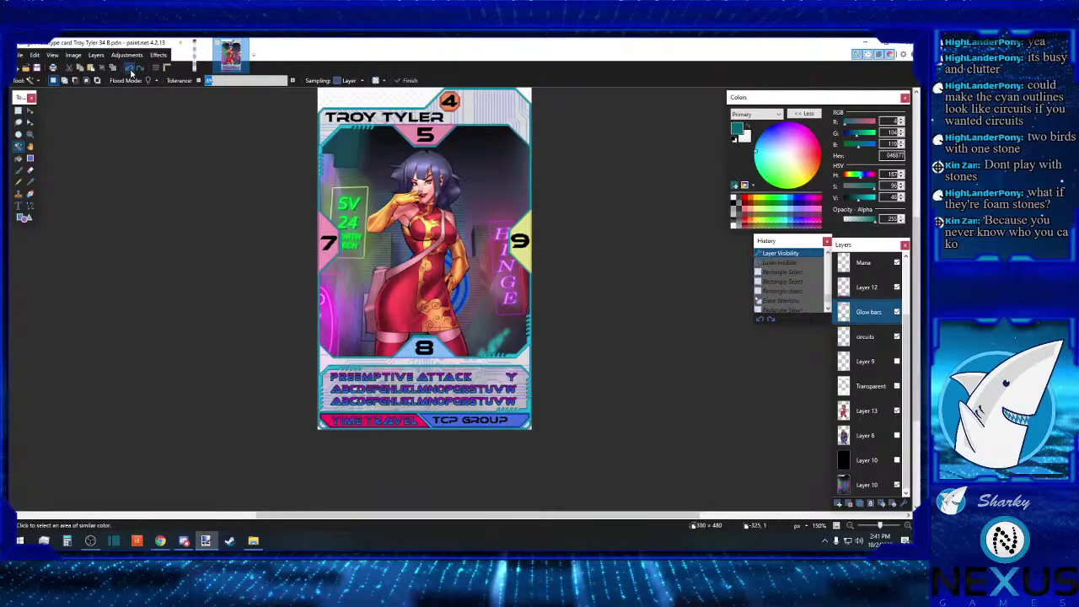
pyautogui.click(140, 69)
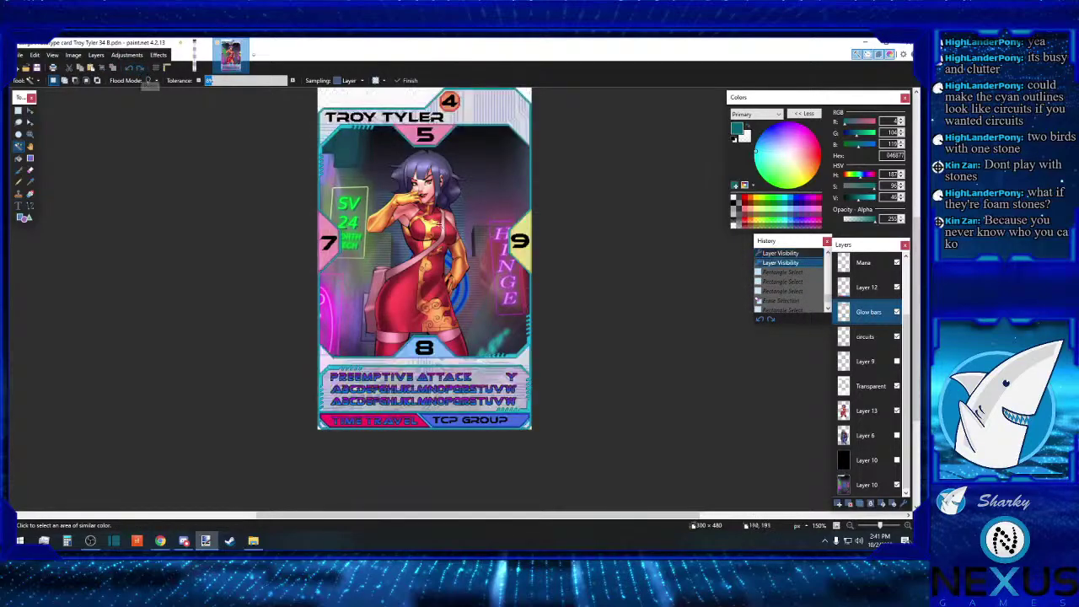
# Step: Erase two overlapping rectangular areas from Layer 12 to remove the inner diagonal bar at the card's lower-left corner
pyautogui.click(908, 526)
pyautogui.click(907, 526)
pyautogui.click(908, 526)
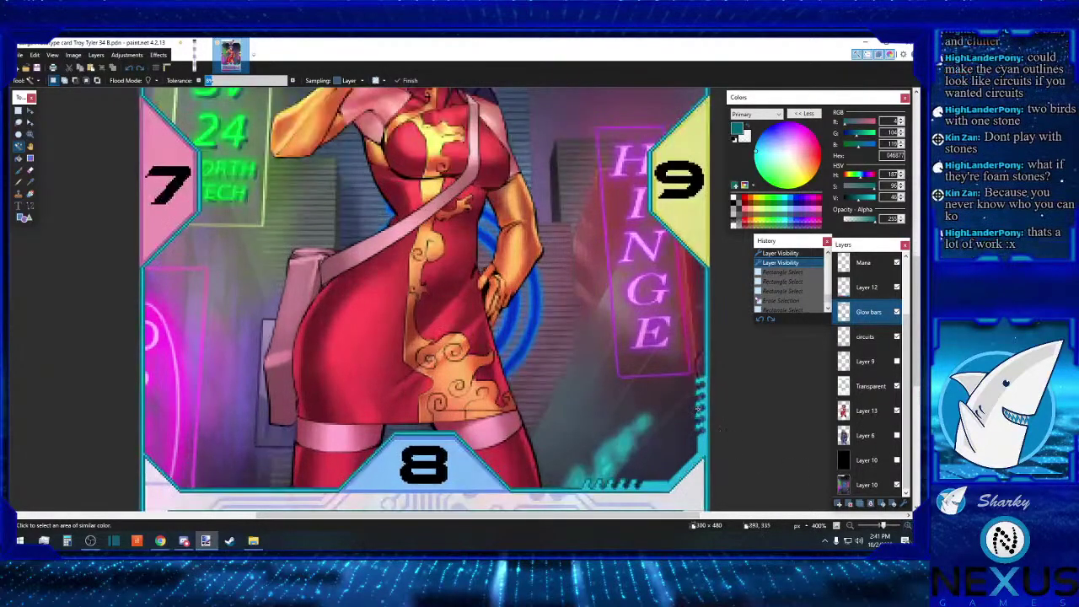
pyautogui.scroll(-2, 698, 419)
pyautogui.scroll(-2, 696, 423)
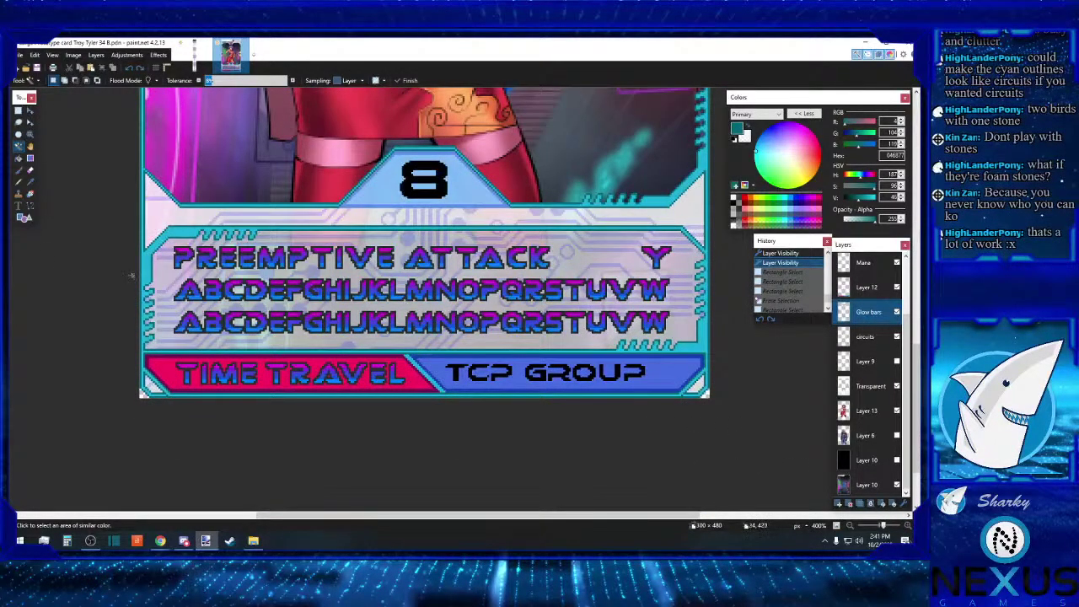
pyautogui.click(19, 110)
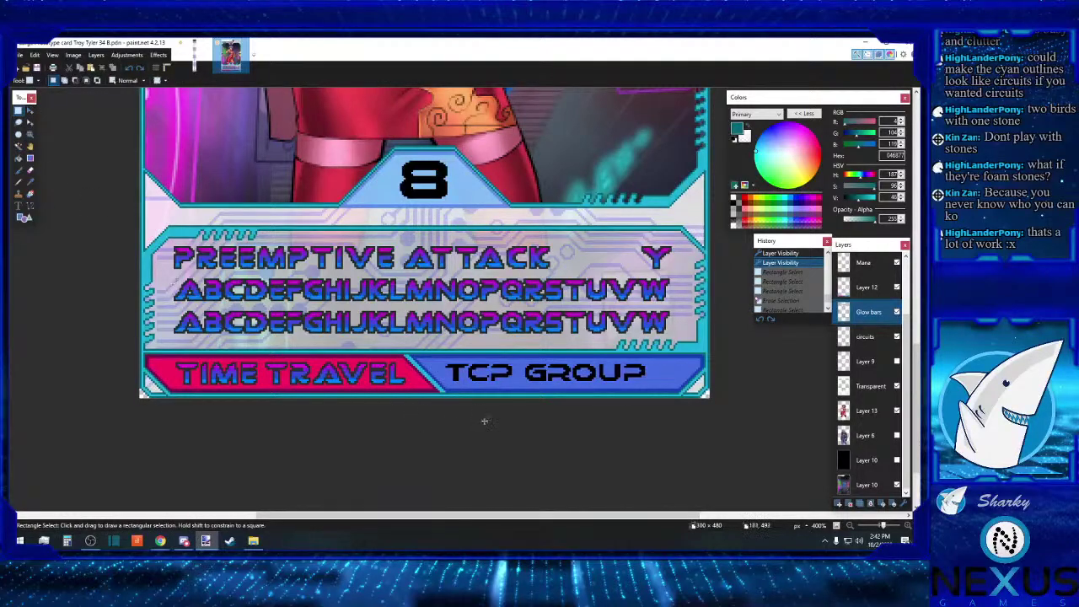
pyautogui.hscroll(-2, 507, 512)
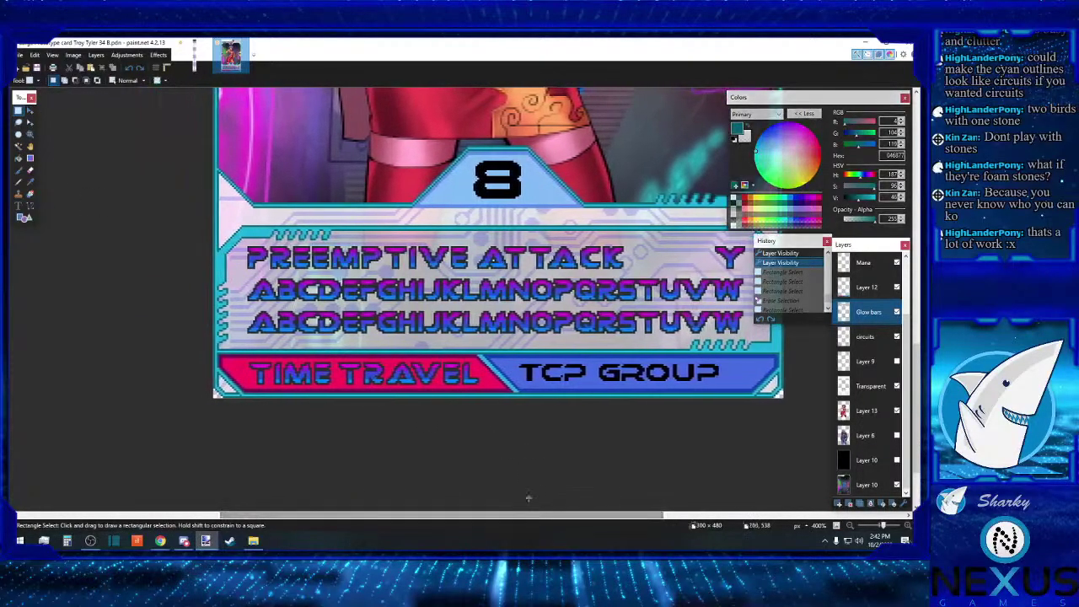
pyautogui.click(908, 525)
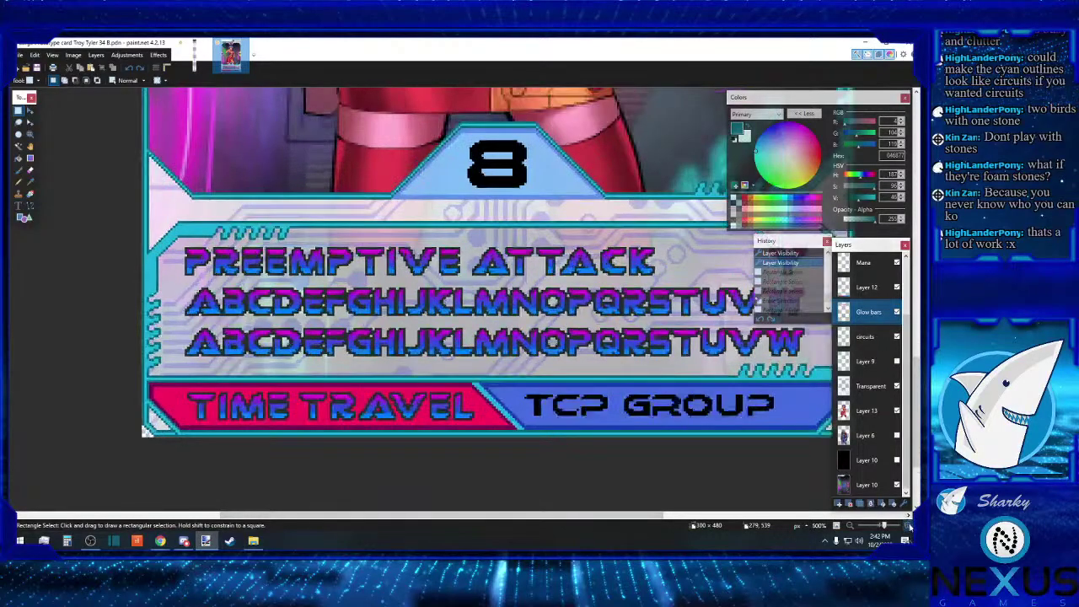
pyautogui.click(907, 525)
pyautogui.moveTo(653, 518); pyautogui.dragTo(494, 450)
pyautogui.scroll(-3, 494, 450)
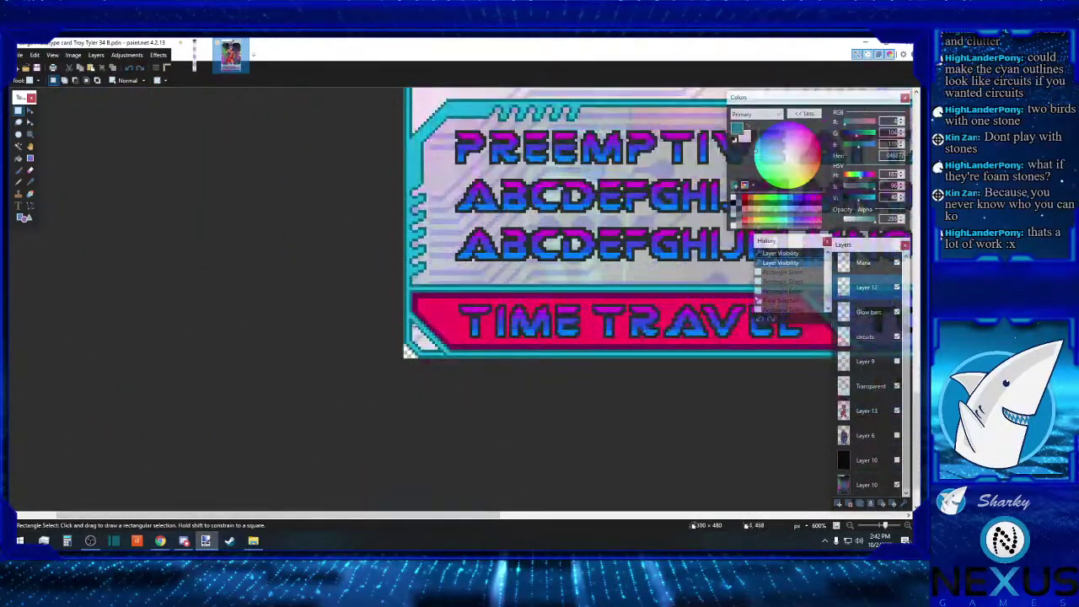
pyautogui.moveTo(413, 313); pyautogui.dragTo(442, 344)
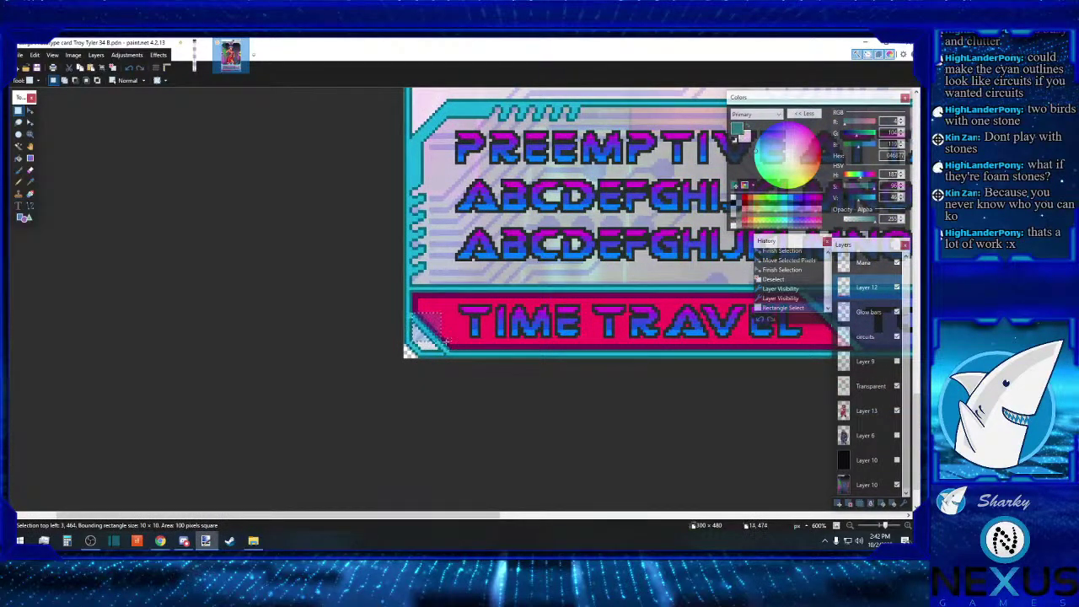
pyautogui.press('Delete')
pyautogui.moveTo(427, 329); pyautogui.dragTo(449, 348)
pyautogui.press('Delete')
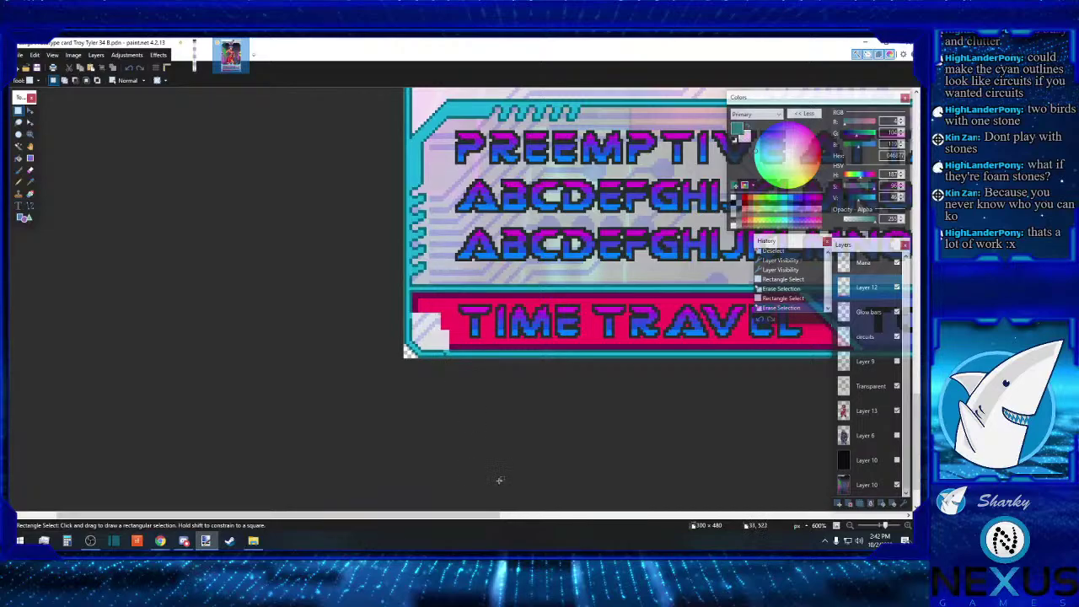
# Step: Erase rectangular areas covering the inner diagonal bar at the card's lower-right corner from Layer 12
pyautogui.moveTo(396, 519); pyautogui.dragTo(726, 487)
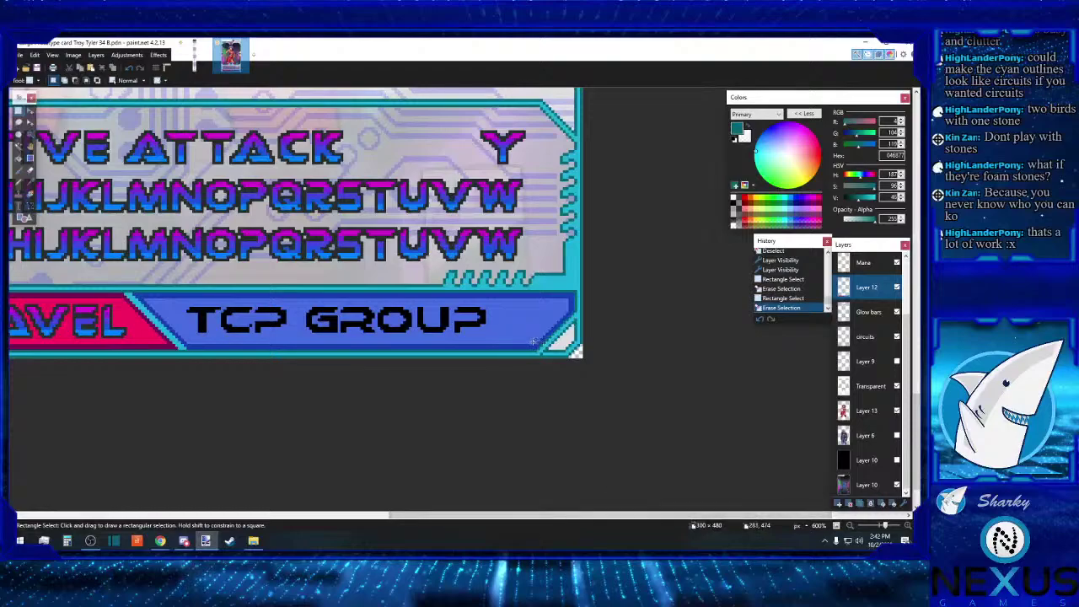
pyautogui.moveTo(573, 310)
pyautogui.mouseDown()
pyautogui.moveTo(553, 346)
pyautogui.moveTo(534, 349)
pyautogui.mouseUp()
pyautogui.press('Delete')
pyautogui.press('Delete')
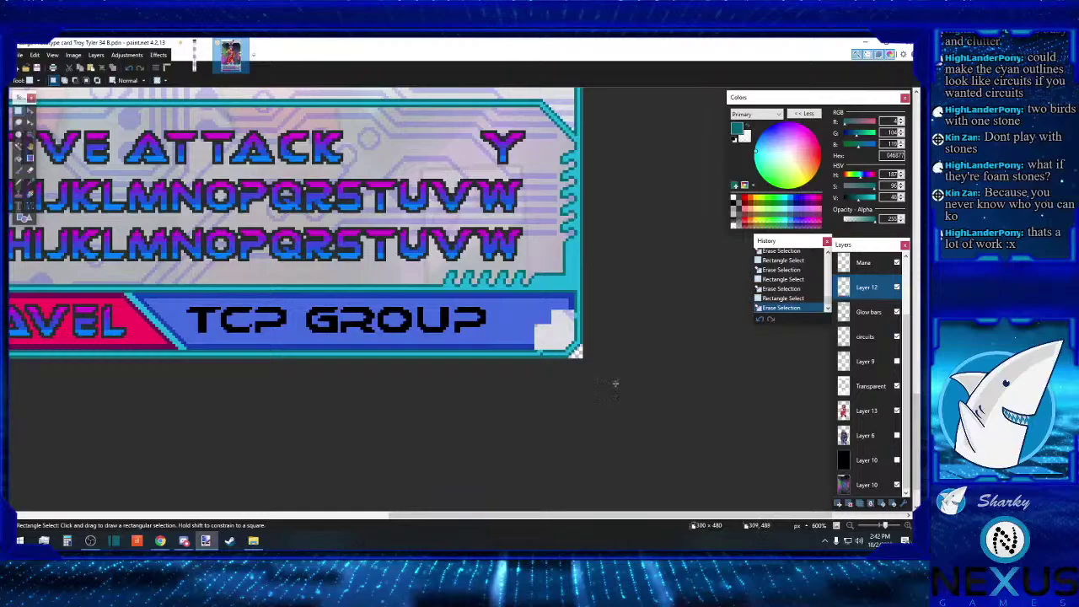
# Step: Pencil dark teal touch-up pixels on Layer 12 around the erased lower-right corner area
pyautogui.click(31, 182)
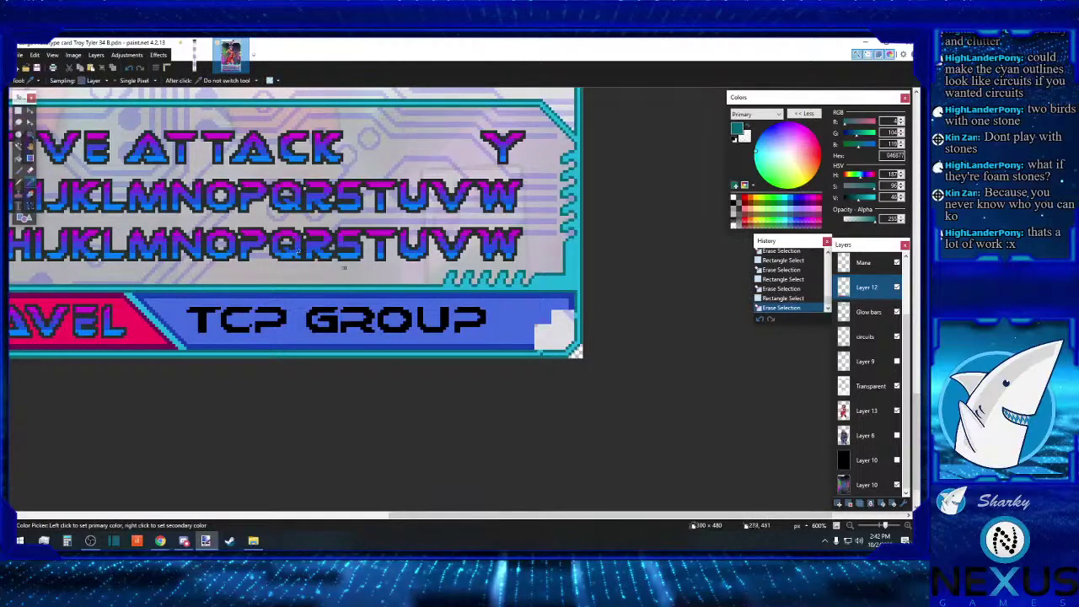
pyautogui.click(19, 181)
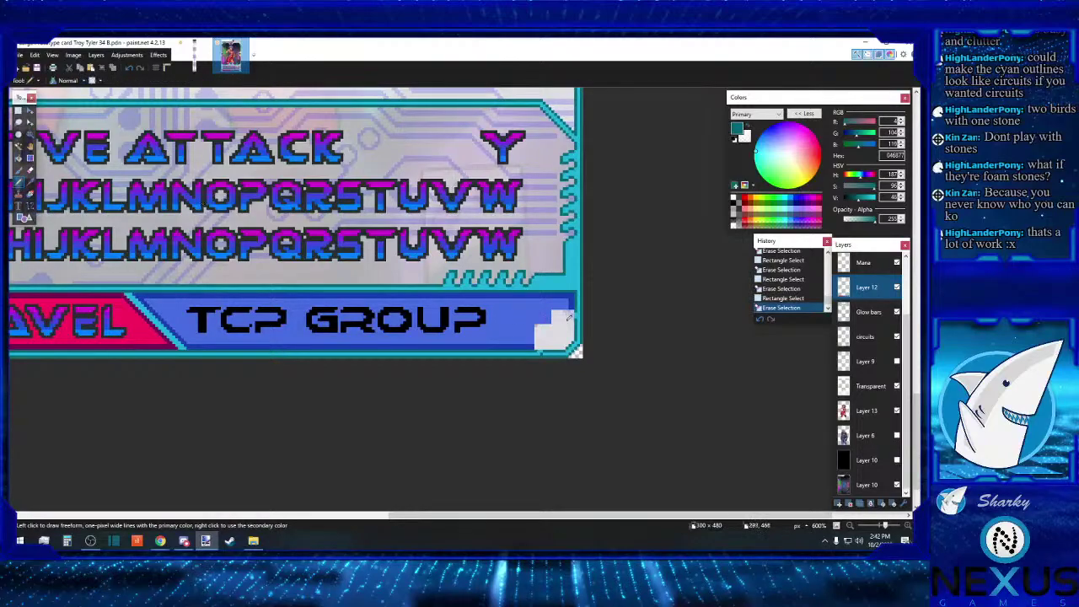
pyautogui.click(546, 341)
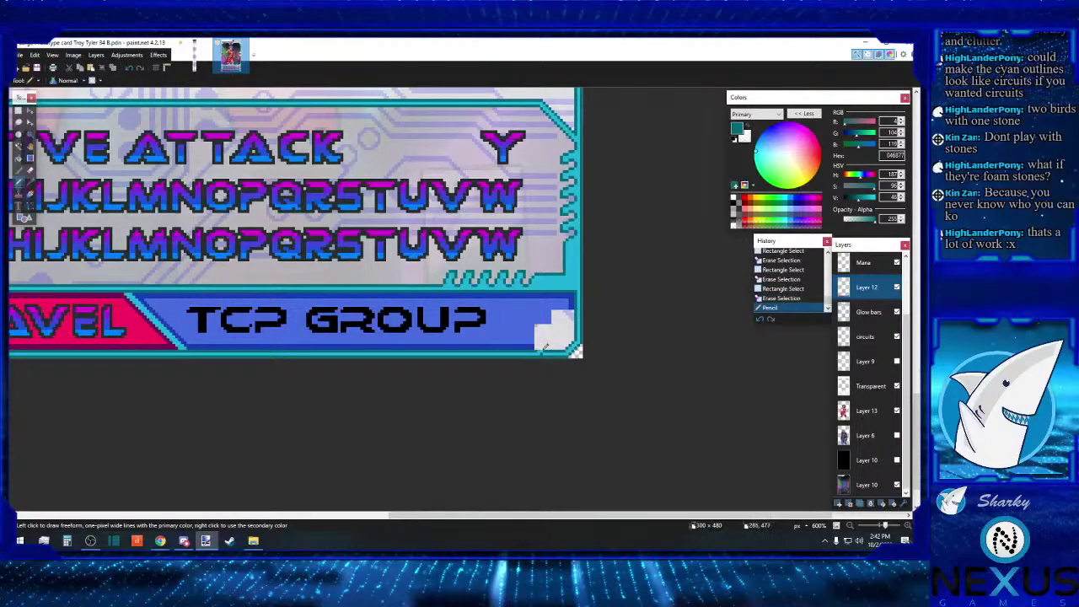
pyautogui.click(542, 349)
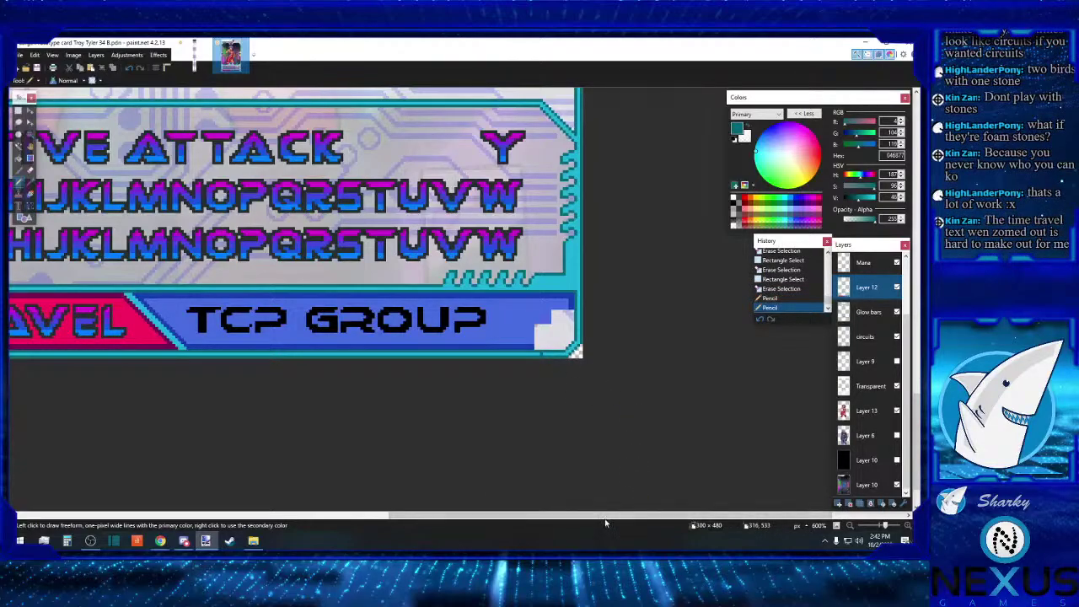
# Step: Pencil dark teal touch-up pixels around the erased lower-left corner area on Layer 12, and sample the frame's bright cyan as primary color
pyautogui.moveTo(594, 519); pyautogui.dragTo(264, 520)
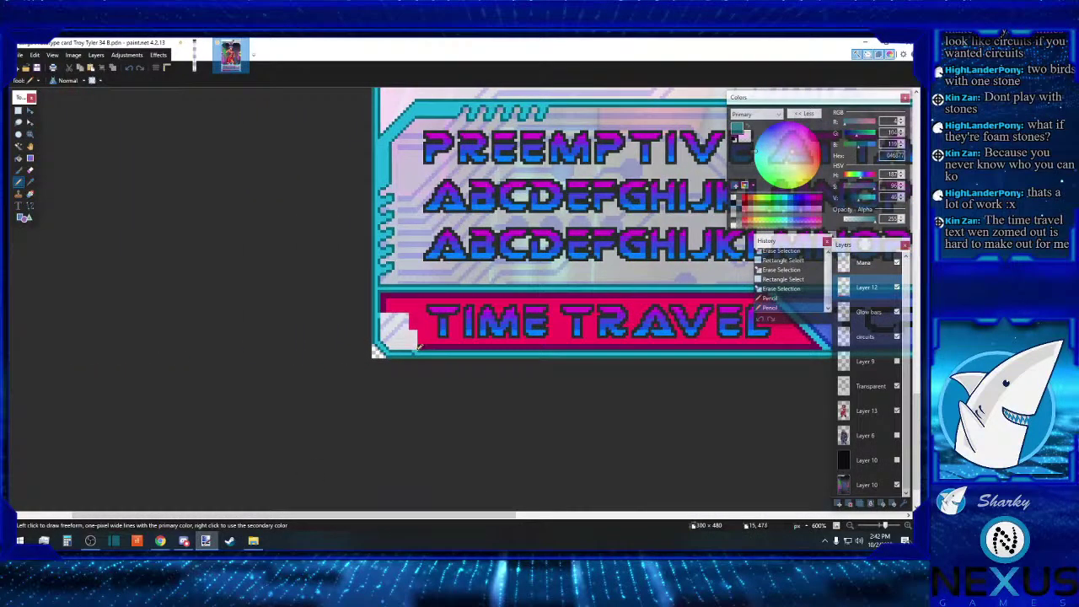
pyautogui.moveTo(414, 346)
pyautogui.mouseDown()
pyautogui.moveTo(374, 317)
pyautogui.moveTo(382, 309)
pyautogui.moveTo(416, 325)
pyautogui.mouseUp()
pyautogui.click(31, 181)
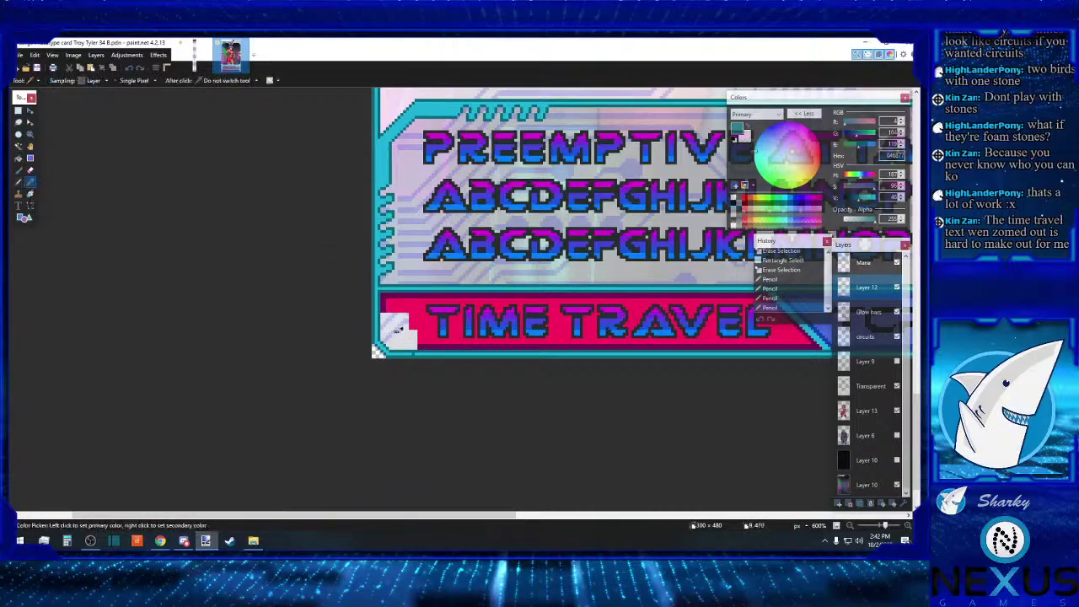
pyautogui.click(419, 350)
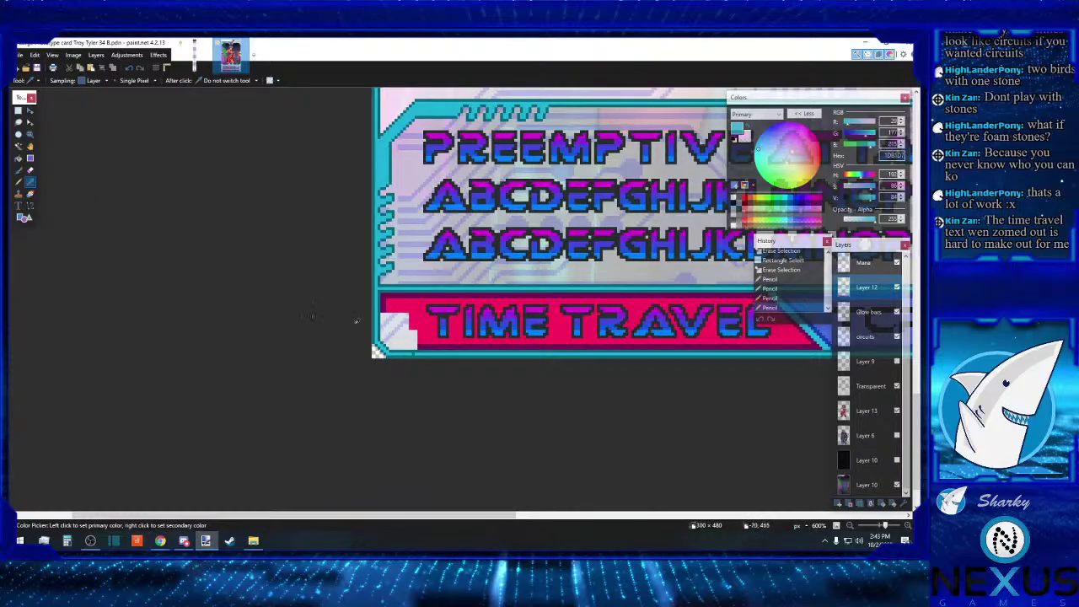
# Step: Pencil bright cyan touch-up pixels on Layer 12 at the inner frame edge of the lower-left and lower-right corners
pyautogui.click(19, 182)
pyautogui.click(416, 348)
pyautogui.moveTo(295, 515); pyautogui.dragTo(626, 494)
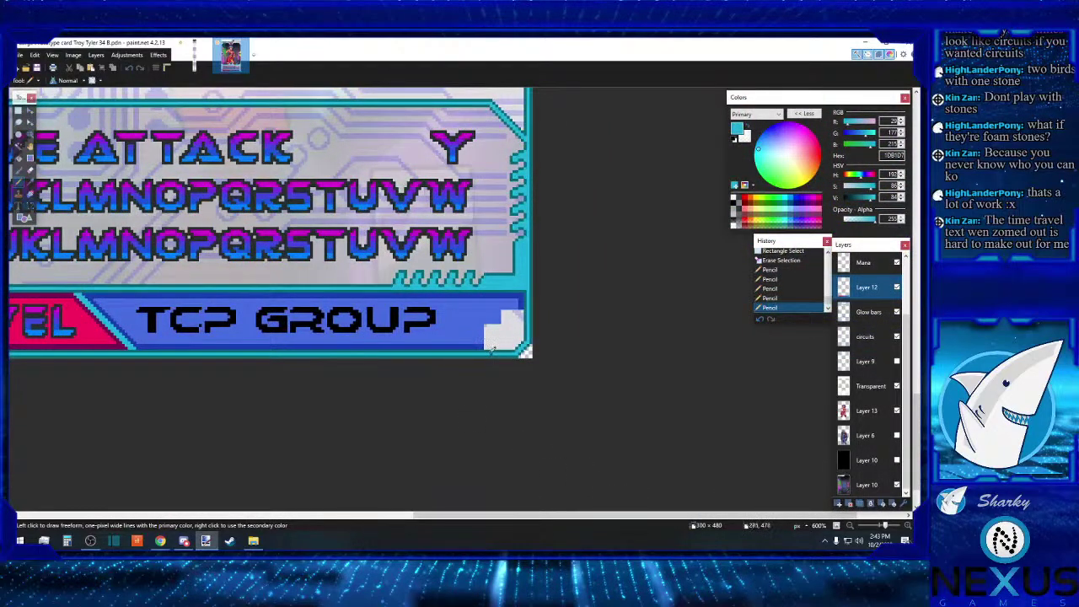
pyautogui.click(493, 349)
# Step: Sample the crimson of the TIME TRAVEL bar as the primary color
pyautogui.moveTo(502, 519); pyautogui.dragTo(265, 503)
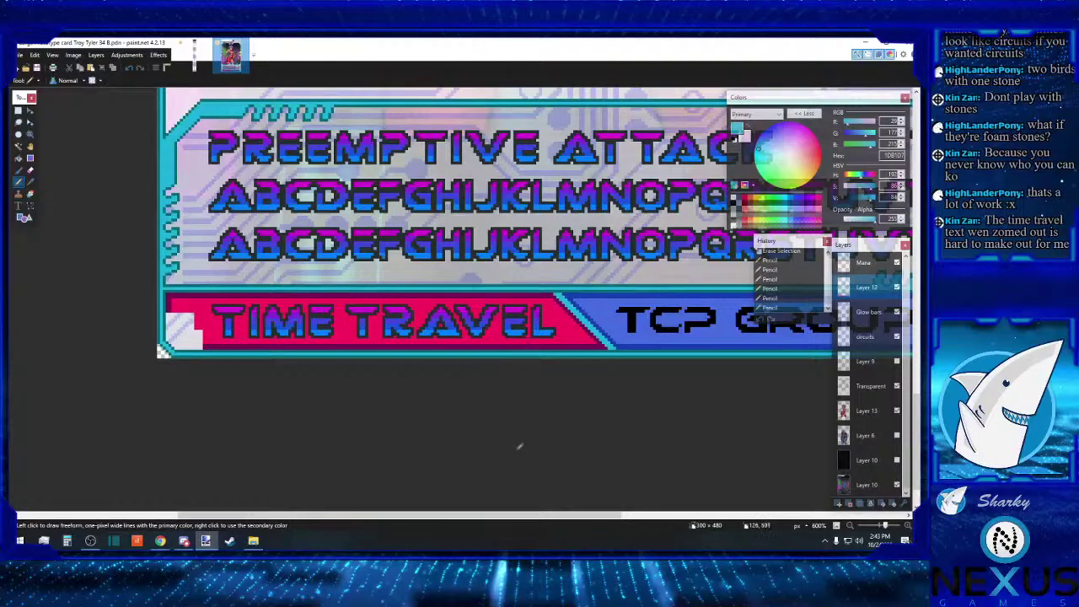
pyautogui.moveTo(525, 516); pyautogui.dragTo(453, 516)
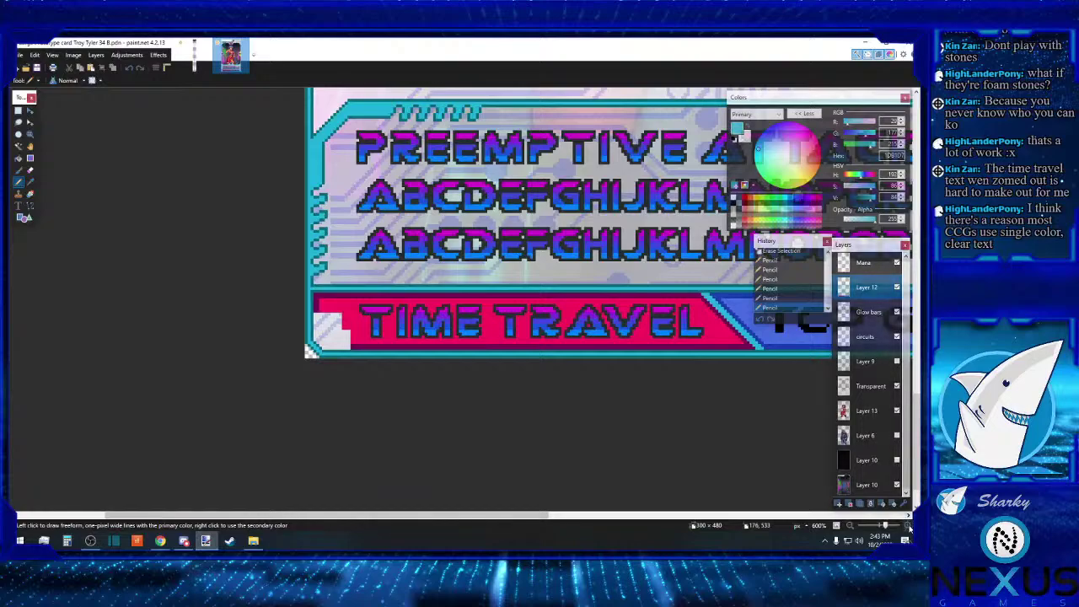
pyautogui.scroll(1, 643, 497)
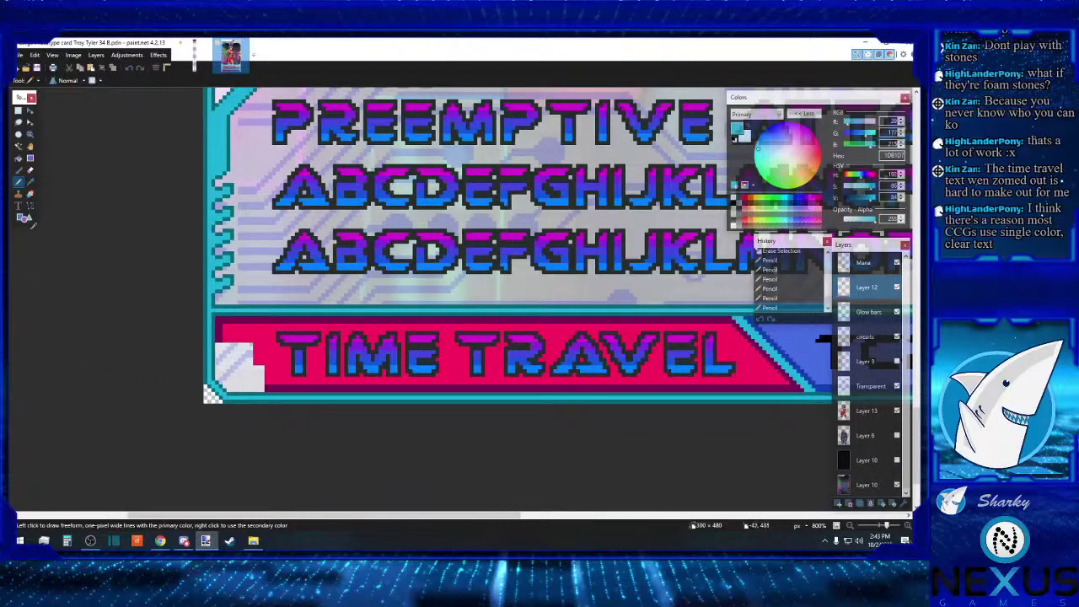
pyautogui.click(31, 181)
pyautogui.click(268, 348)
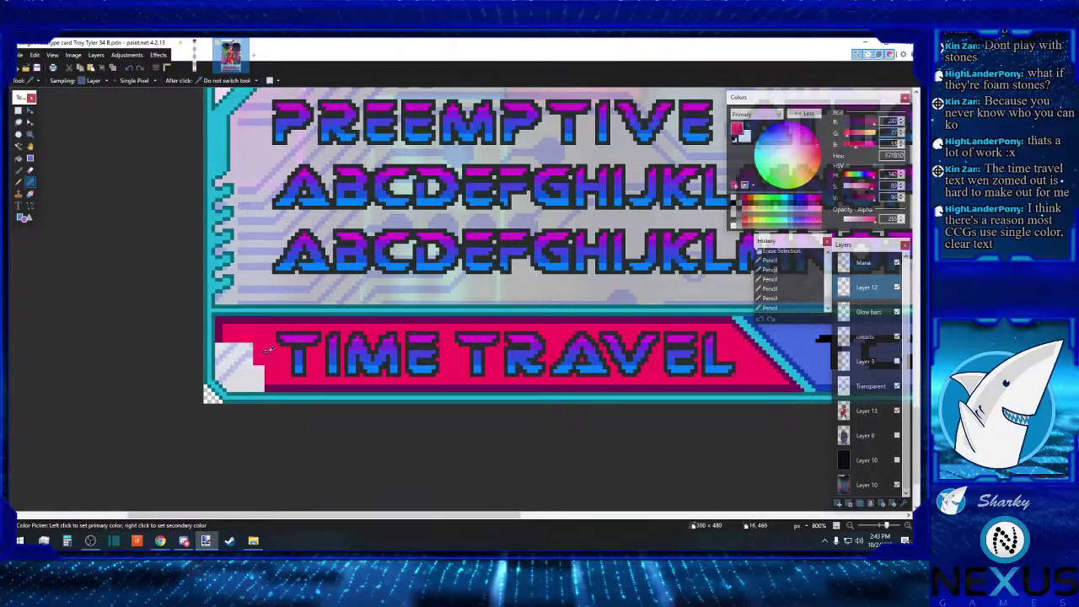
pyautogui.click(20, 158)
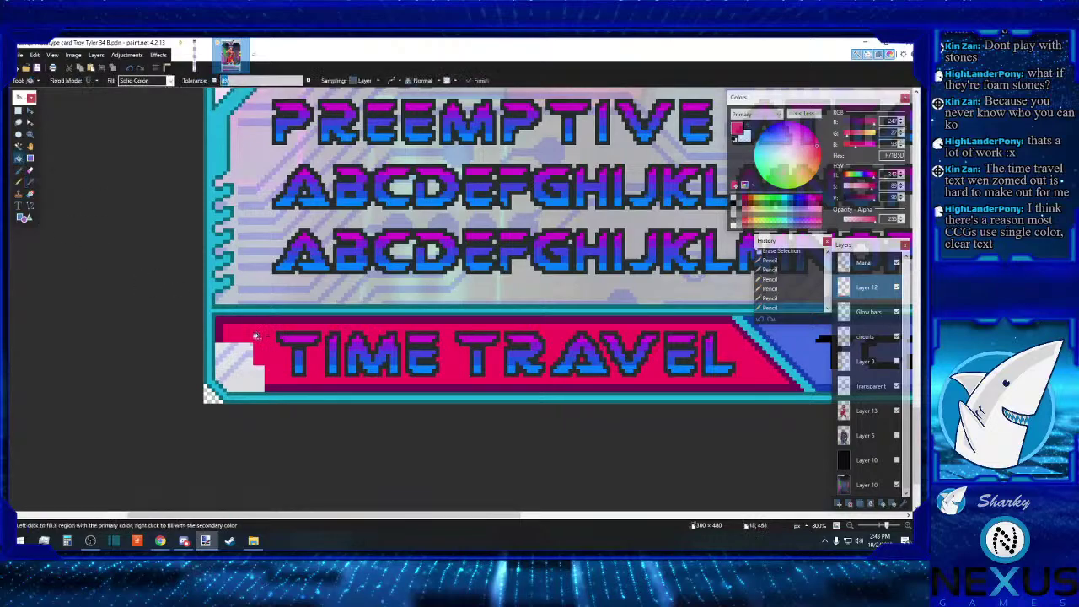
pyautogui.click(241, 360)
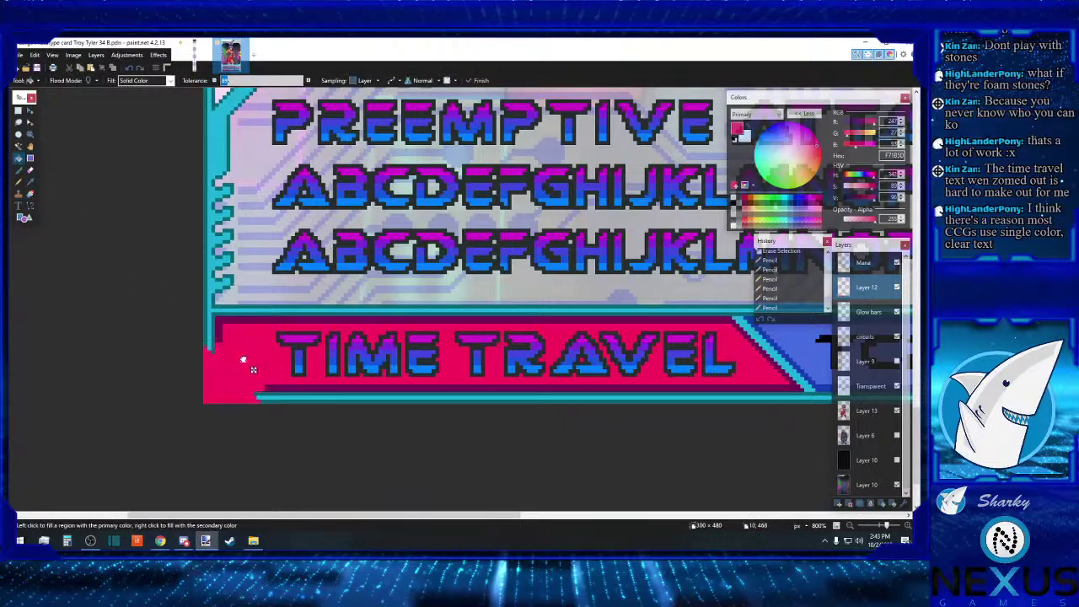
pyautogui.click(129, 68)
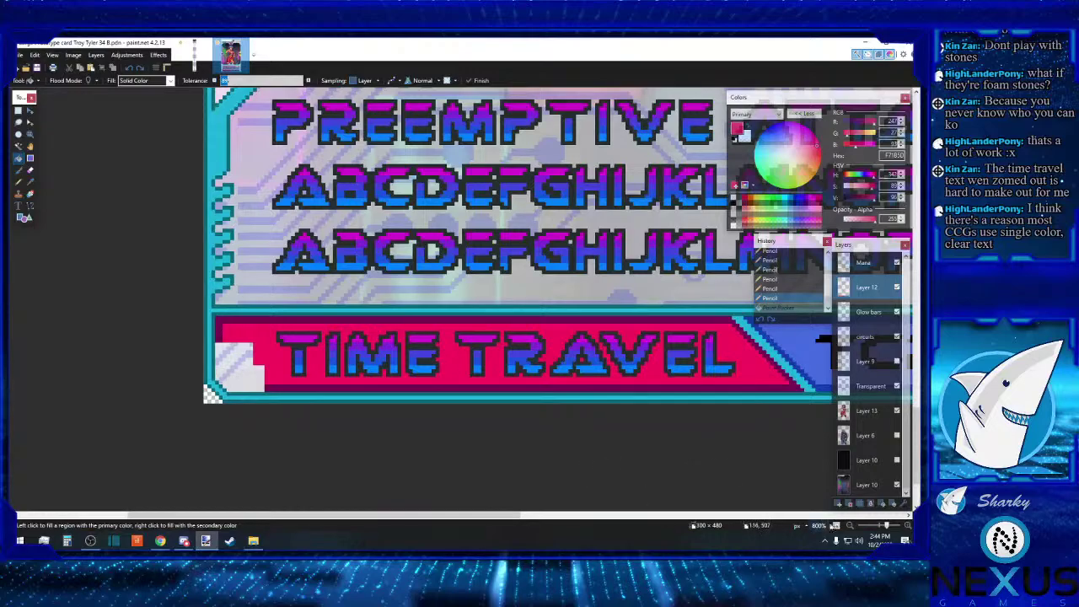
# Step: Draw thin crimson vertical and horizontal lines on Layer 12 to enclose the erased lower-left corner area of the TIME TRAVEL bar
pyautogui.click(906, 525)
pyautogui.click(906, 525)
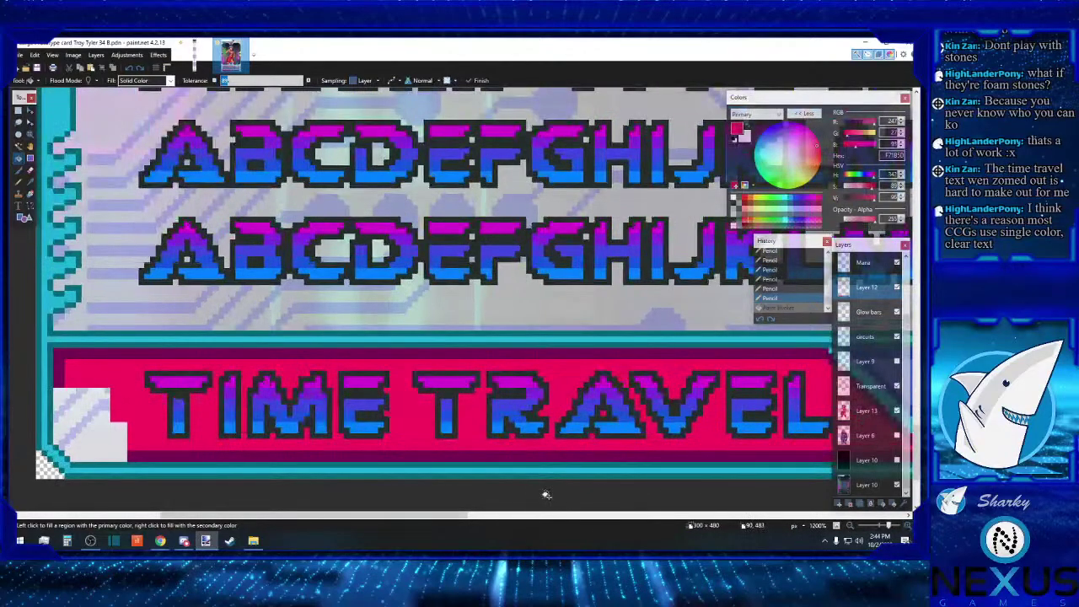
pyautogui.click(550, 516)
pyautogui.moveTo(488, 519); pyautogui.dragTo(123, 515)
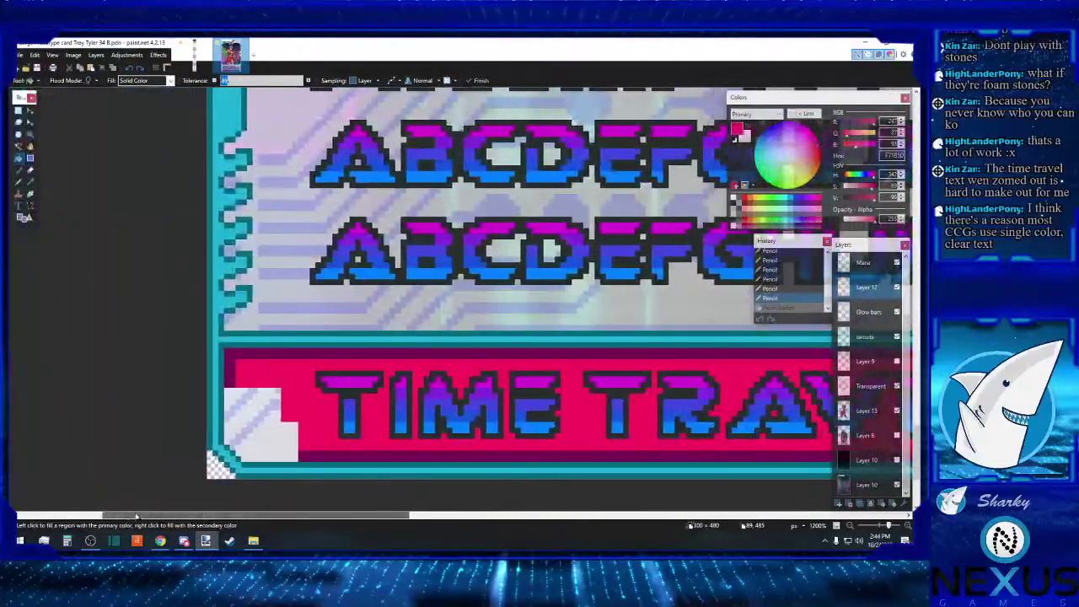
pyautogui.scroll(-2, 289, 458)
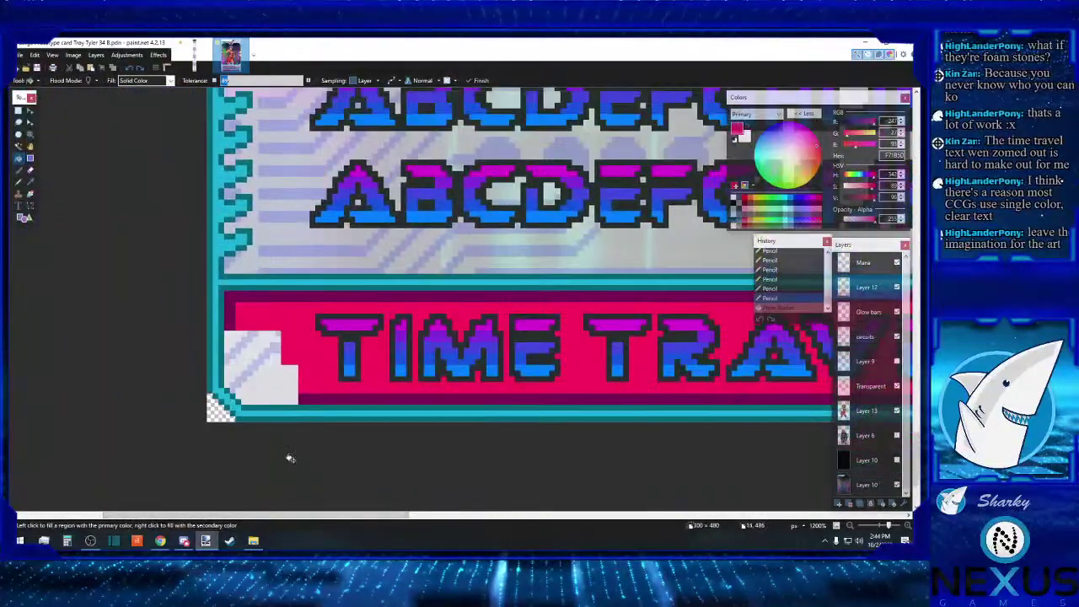
pyautogui.click(30, 206)
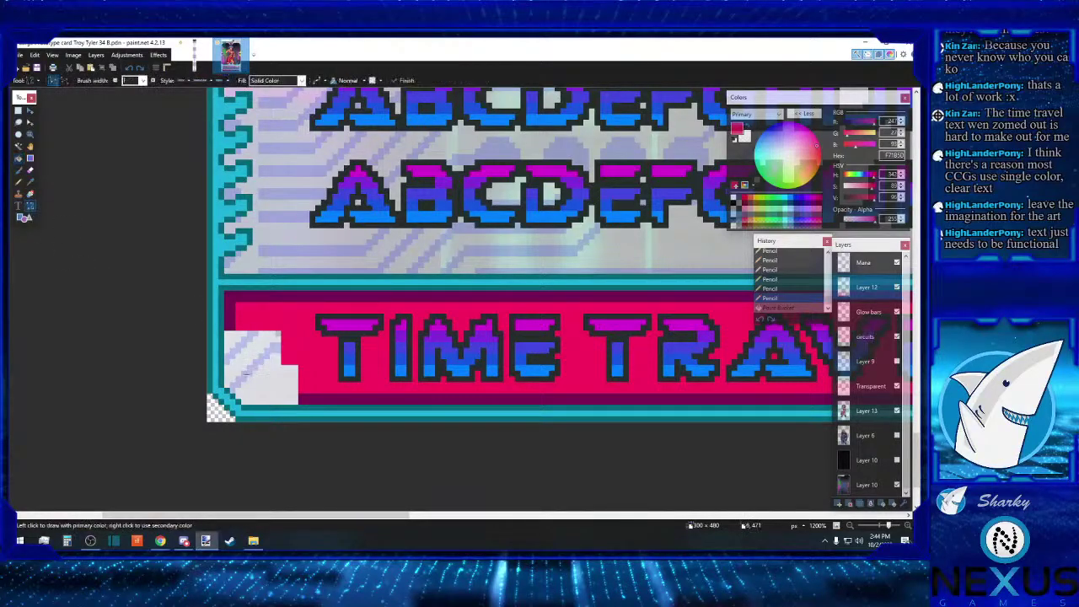
pyautogui.moveTo(238, 395); pyautogui.dragTo(299, 396)
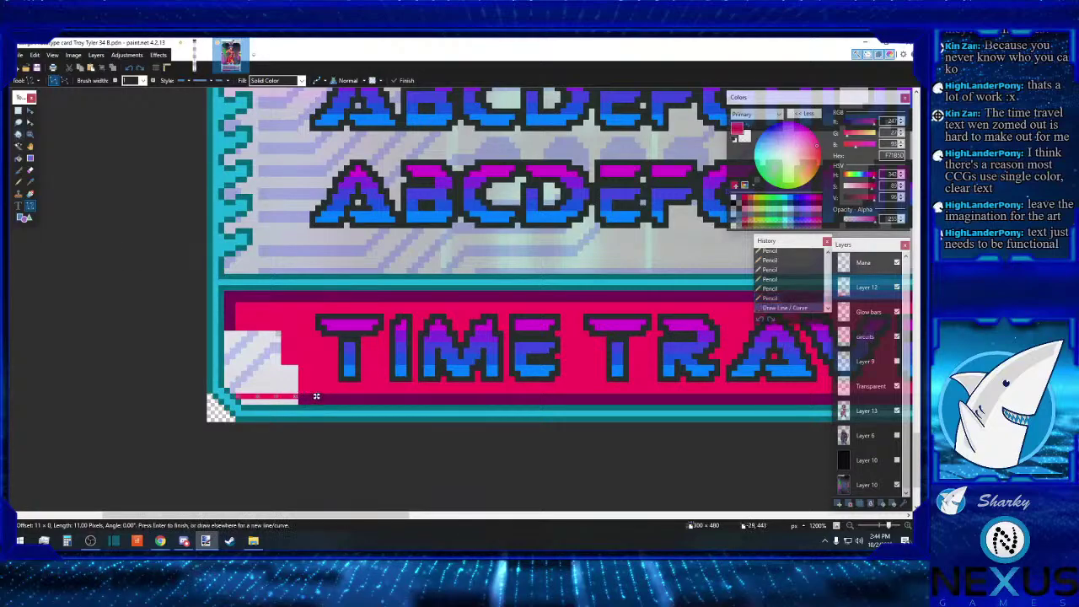
pyautogui.click(129, 67)
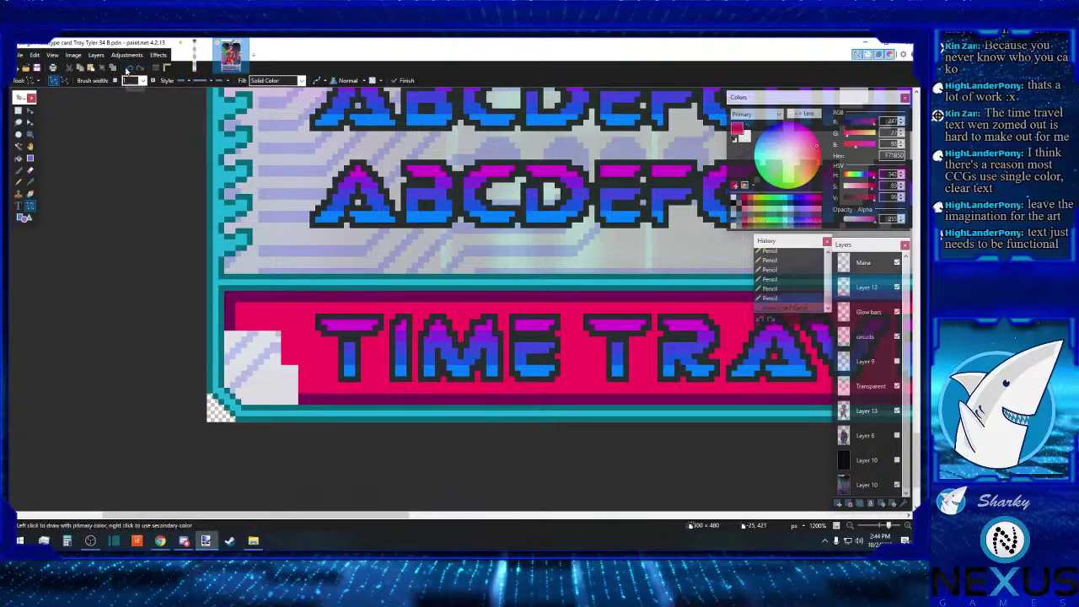
pyautogui.moveTo(239, 333)
pyautogui.mouseDown()
pyautogui.moveTo(239, 398)
pyautogui.moveTo(298, 388)
pyautogui.mouseUp()
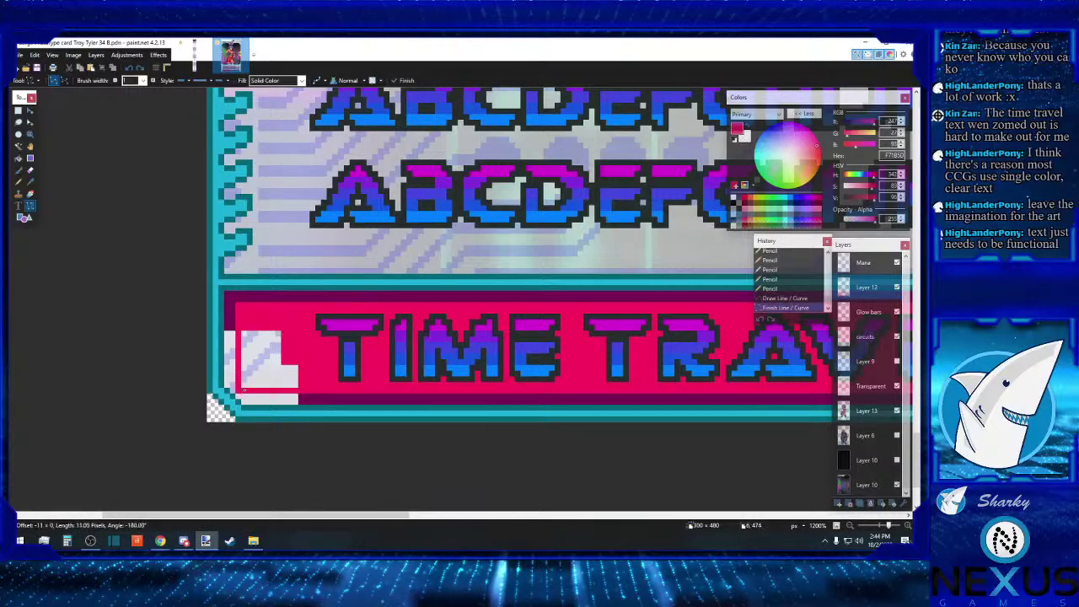
# Step: Fill the enclosed lower-left gap of the TIME TRAVEL bar with crimson using the Paint Bucket
pyautogui.click(32, 168)
pyautogui.click(19, 157)
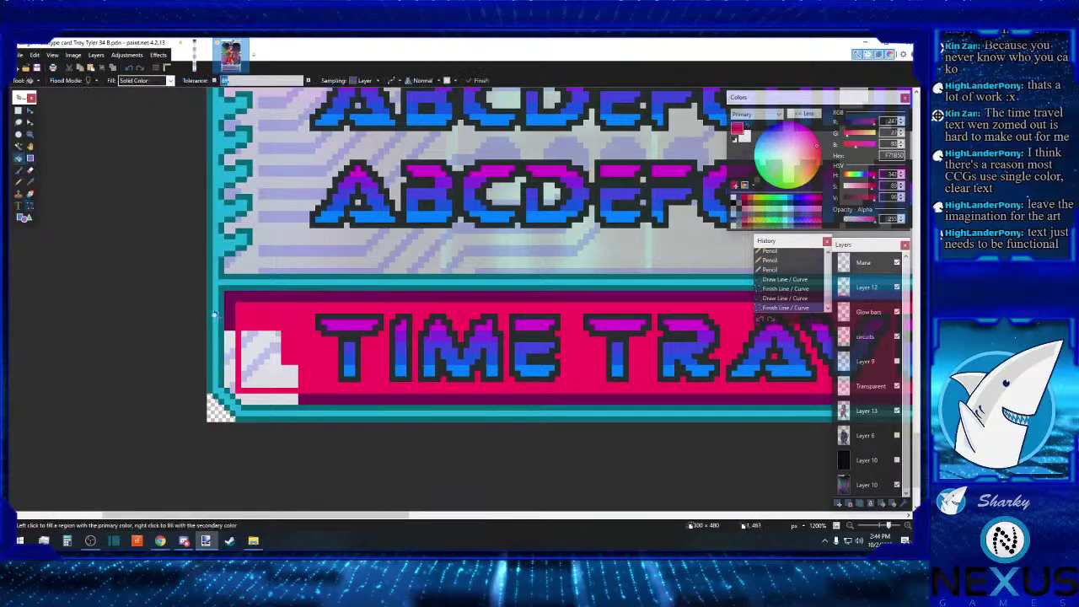
pyautogui.click(255, 339)
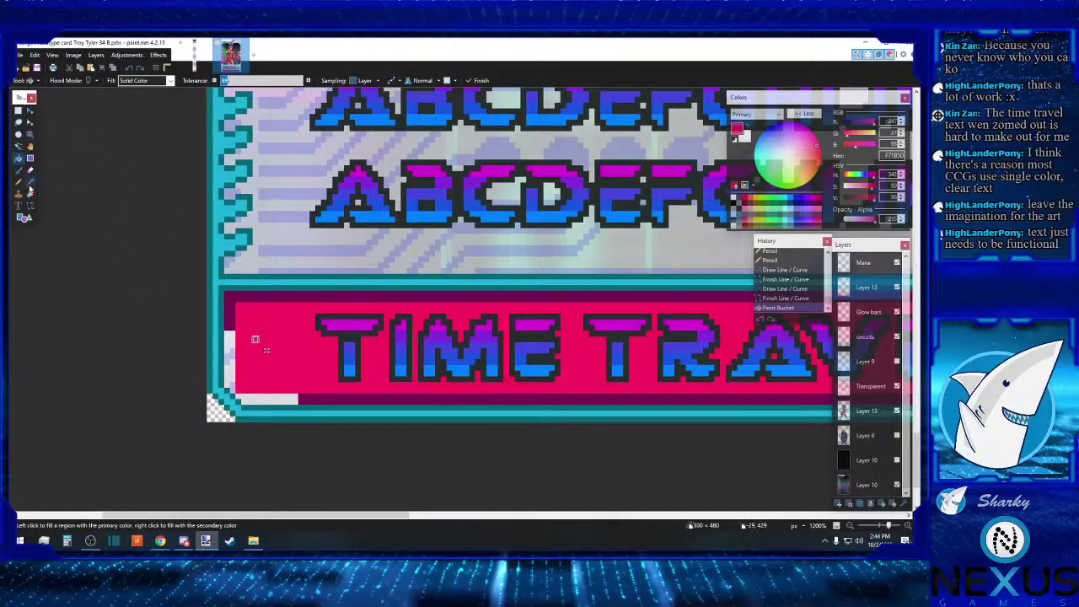
# Step: Sample the bar's dark purple border color and draw lines restoring the missing bottom border near the lower-left corner
pyautogui.click(30, 181)
pyautogui.click(234, 327)
pyautogui.click(30, 205)
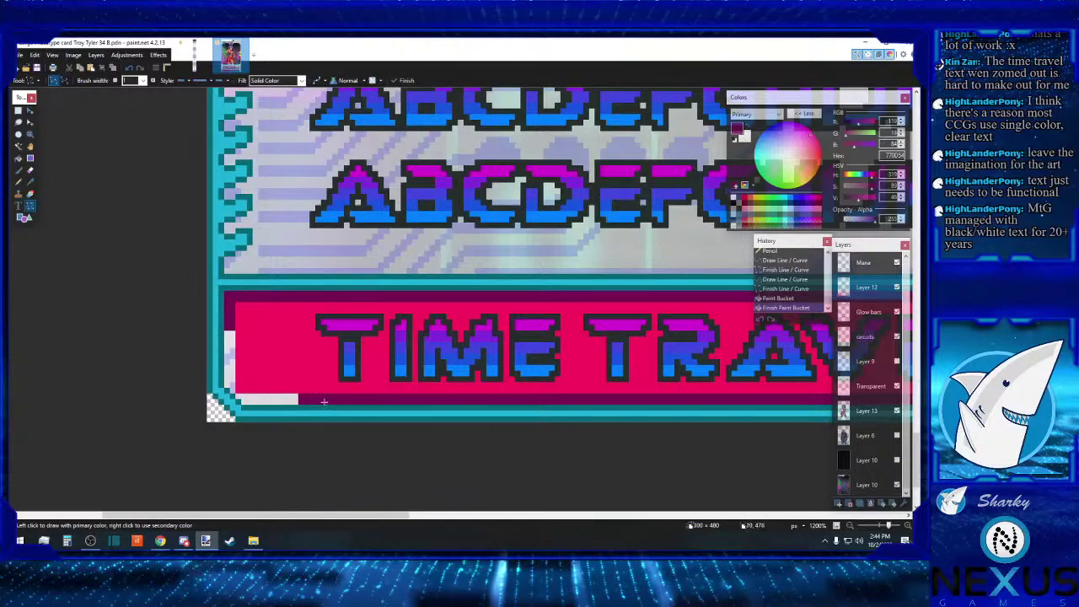
pyautogui.moveTo(302, 396)
pyautogui.mouseDown()
pyautogui.moveTo(239, 393)
pyautogui.moveTo(271, 402)
pyautogui.moveTo(243, 402)
pyautogui.mouseUp()
pyautogui.press('Return')
pyautogui.press('Return')
# Step: Draw dark purple lines restoring the TIME TRAVEL bar's missing left border, plus a short diagonal across its lower-left corner
pyautogui.moveTo(225, 328); pyautogui.dragTo(226, 403)
pyautogui.press('Return')
pyautogui.moveTo(231, 328)
pyautogui.mouseDown()
pyautogui.moveTo(232, 393)
pyautogui.moveTo(229, 382)
pyautogui.mouseUp()
pyautogui.press('Return')
pyautogui.press('Return')
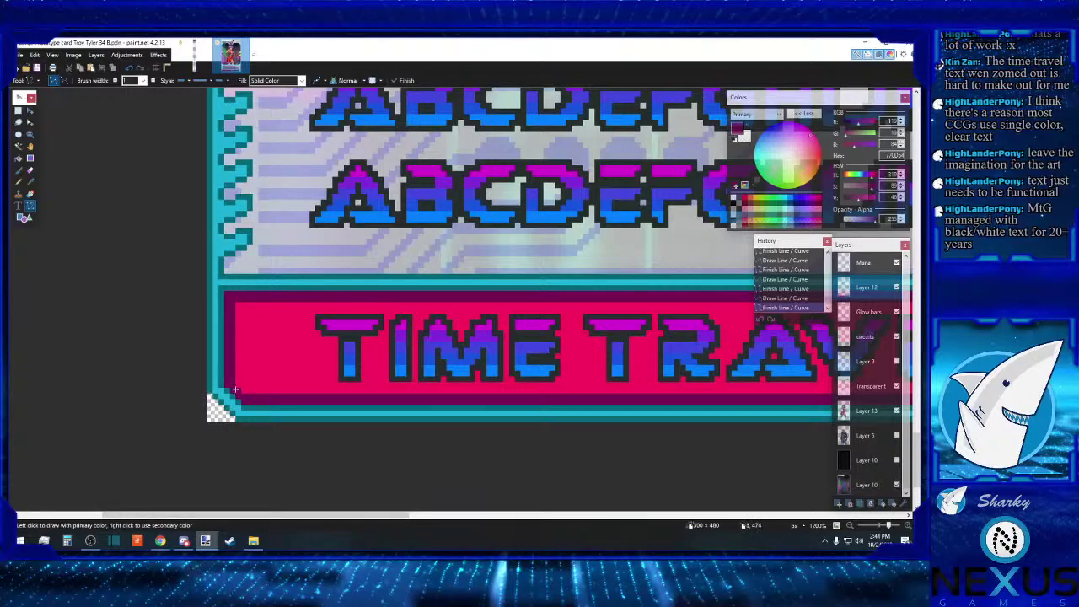
pyautogui.moveTo(236, 385); pyautogui.dragTo(244, 393)
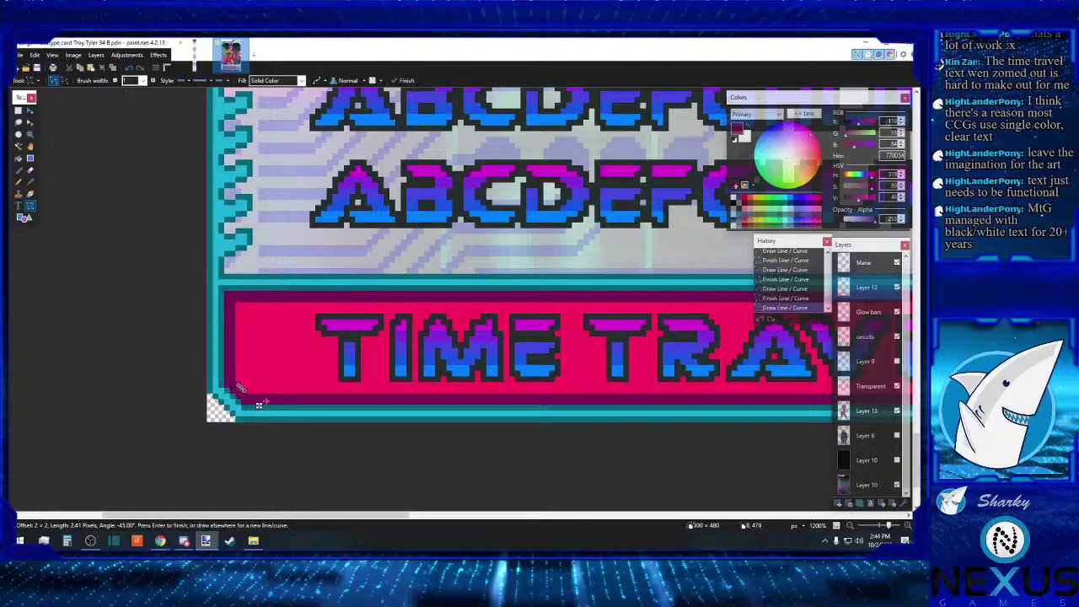
pyautogui.press('Return')
# Step: Sample the dark blue border of the TCP GROUP bar and draw lines restoring its missing right border
pyautogui.moveTo(311, 517); pyautogui.dragTo(764, 460)
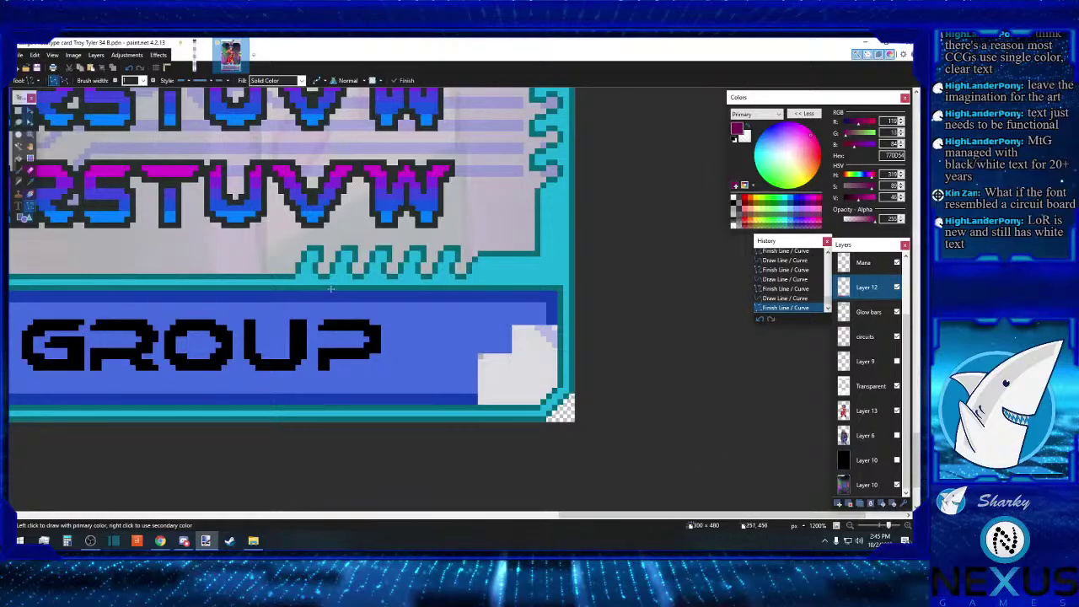
pyautogui.press('k')
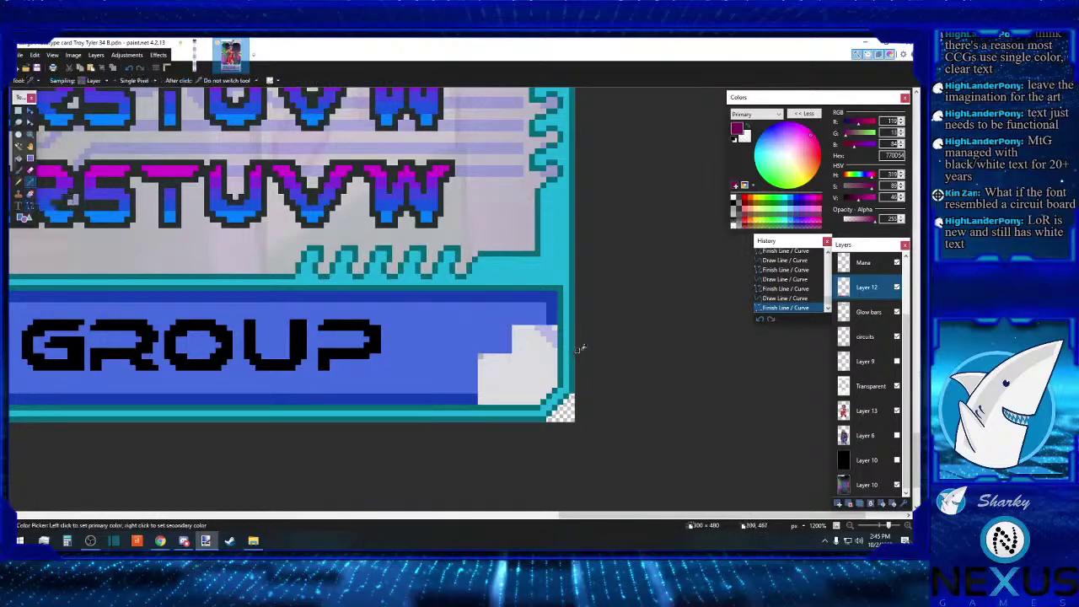
pyautogui.click(548, 312)
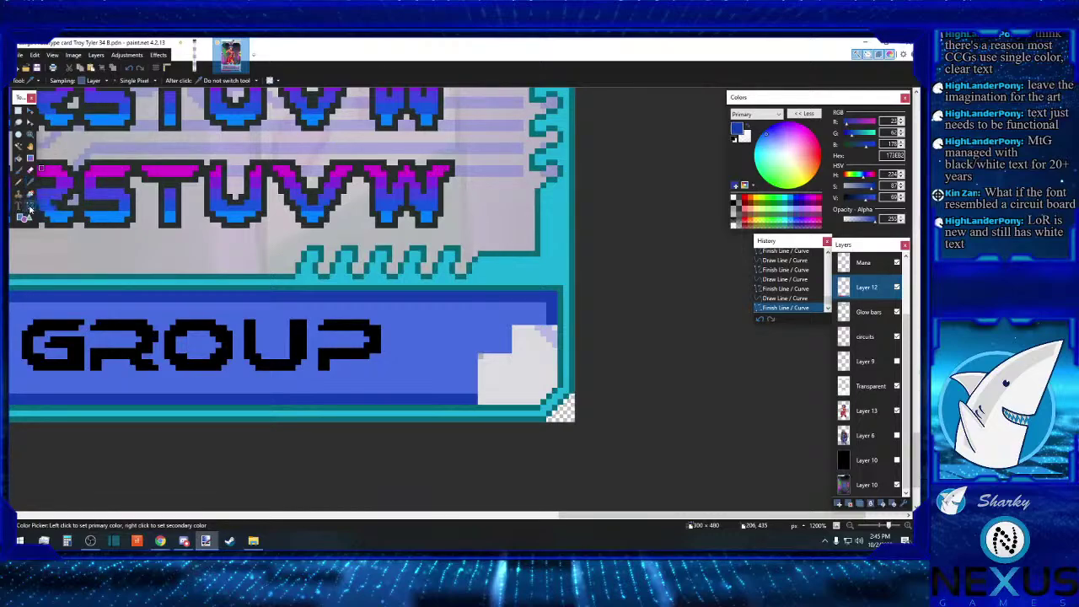
pyautogui.click(30, 205)
pyautogui.moveTo(550, 321)
pyautogui.mouseDown()
pyautogui.moveTo(549, 395)
pyautogui.moveTo(553, 327)
pyautogui.mouseUp()
pyautogui.press('Return')
pyautogui.press('Return')
# Step: Draw dark blue lines restoring the TCP GROUP bar's missing bottom border and add stepped pixels inside its lower-right corner
pyautogui.moveTo(474, 396)
pyautogui.mouseDown()
pyautogui.moveTo(542, 399)
pyautogui.moveTo(477, 402)
pyautogui.mouseUp()
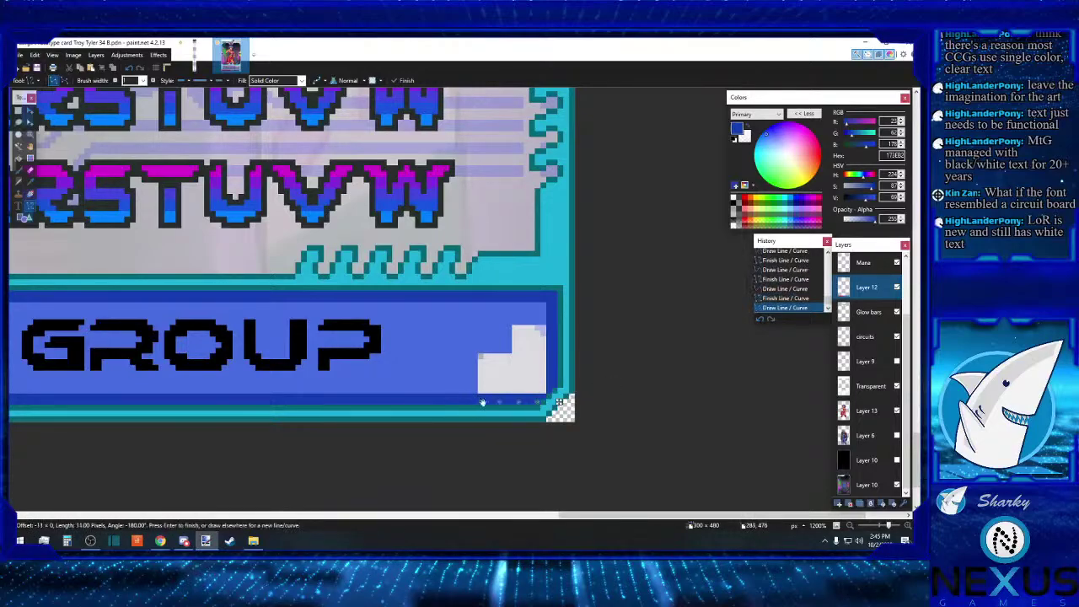
pyautogui.moveTo(549, 391); pyautogui.dragTo(538, 391)
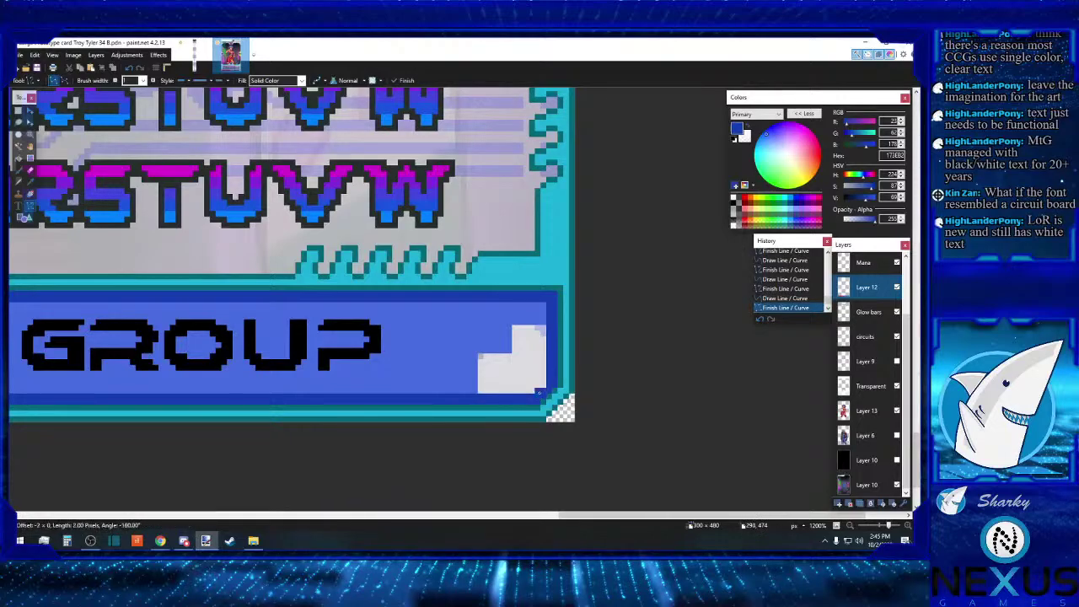
pyautogui.press('Return')
pyautogui.click(543, 387)
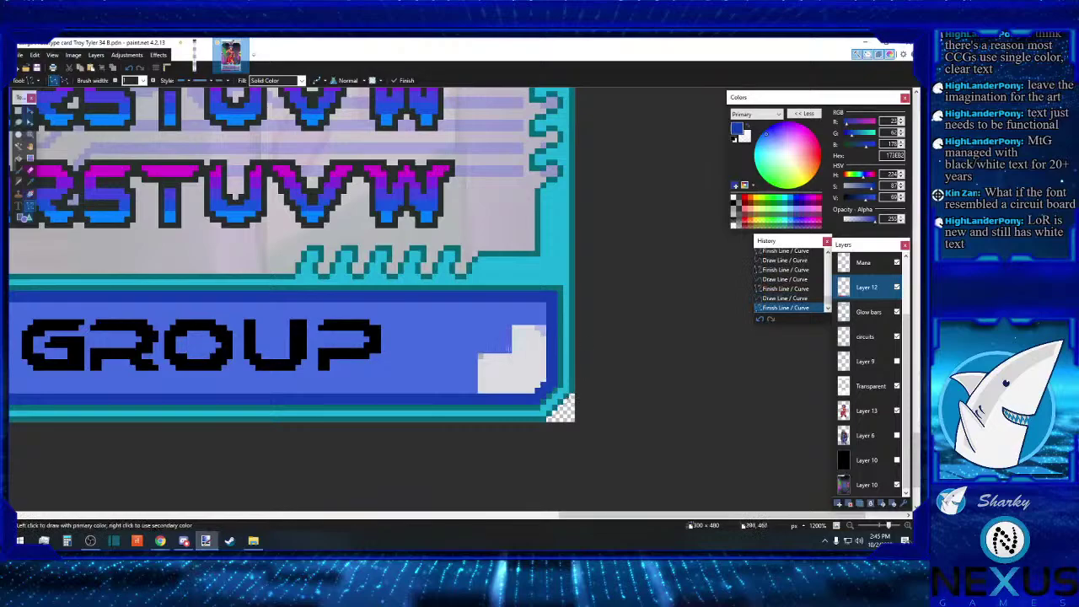
# Step: Sample the TCP GROUP bar's lighter blue and fill the erased gap at its lower-right corner with it
pyautogui.click(30, 180)
pyautogui.click(450, 337)
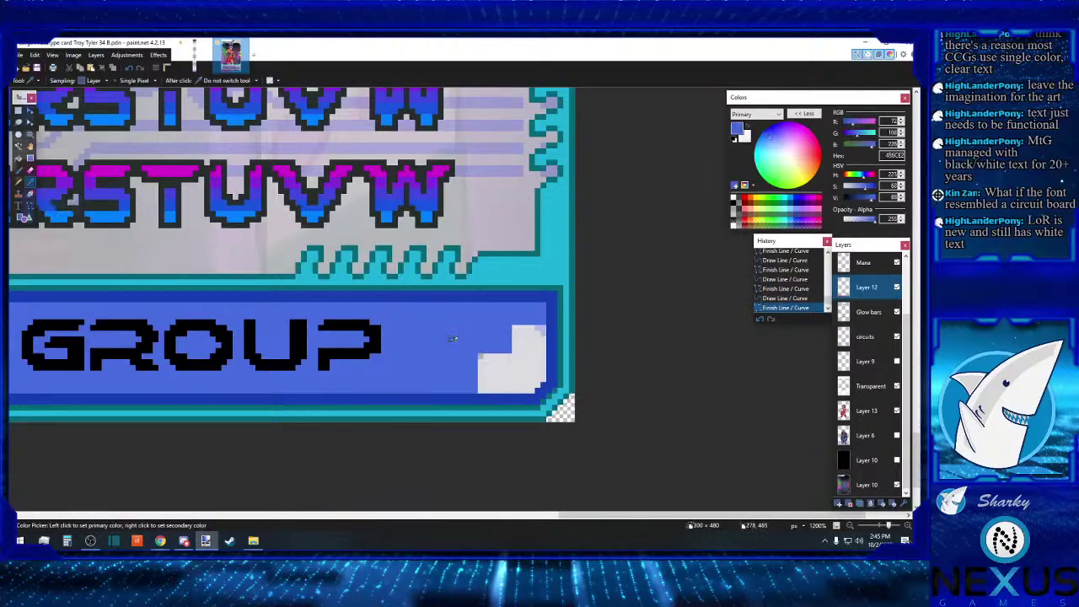
pyautogui.click(19, 158)
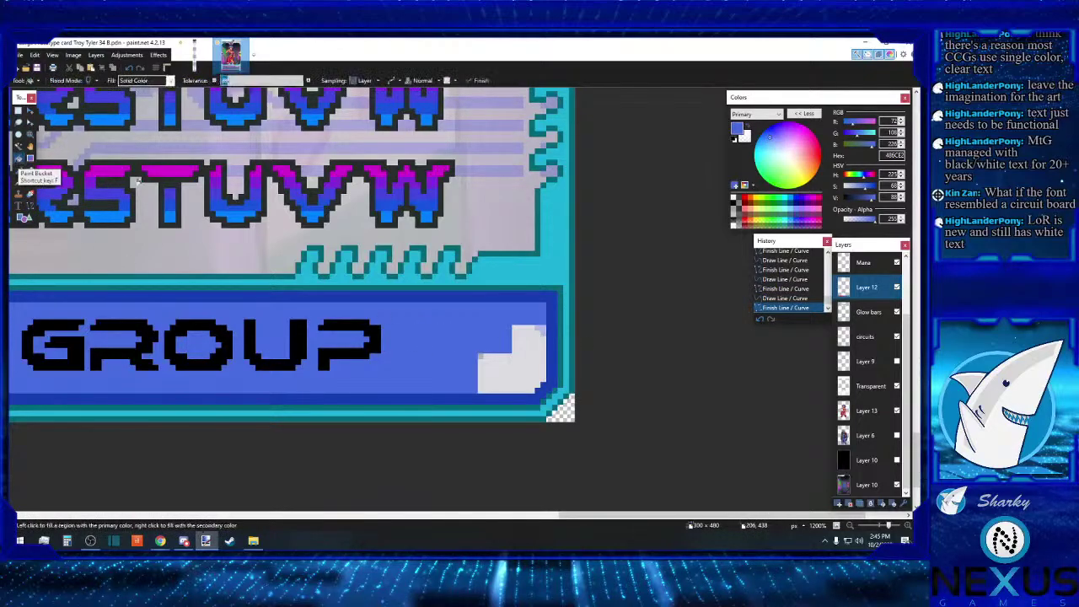
pyautogui.click(522, 331)
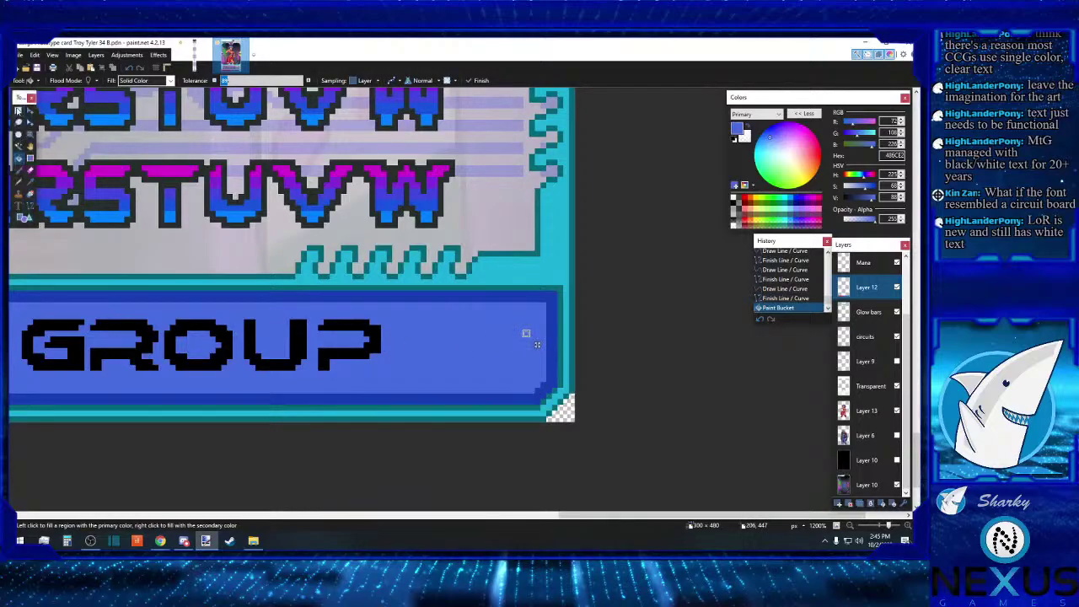
pyautogui.click(18, 110)
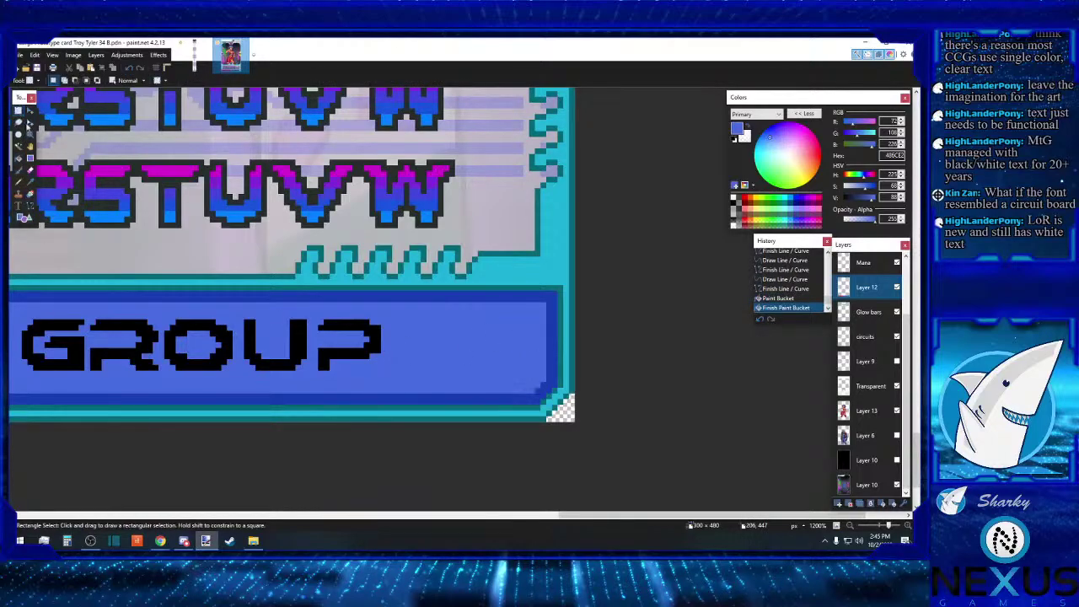
# Step: Examine the repaired lower frame corners and the card's lower text area at 300% zoom
pyautogui.click(480, 517)
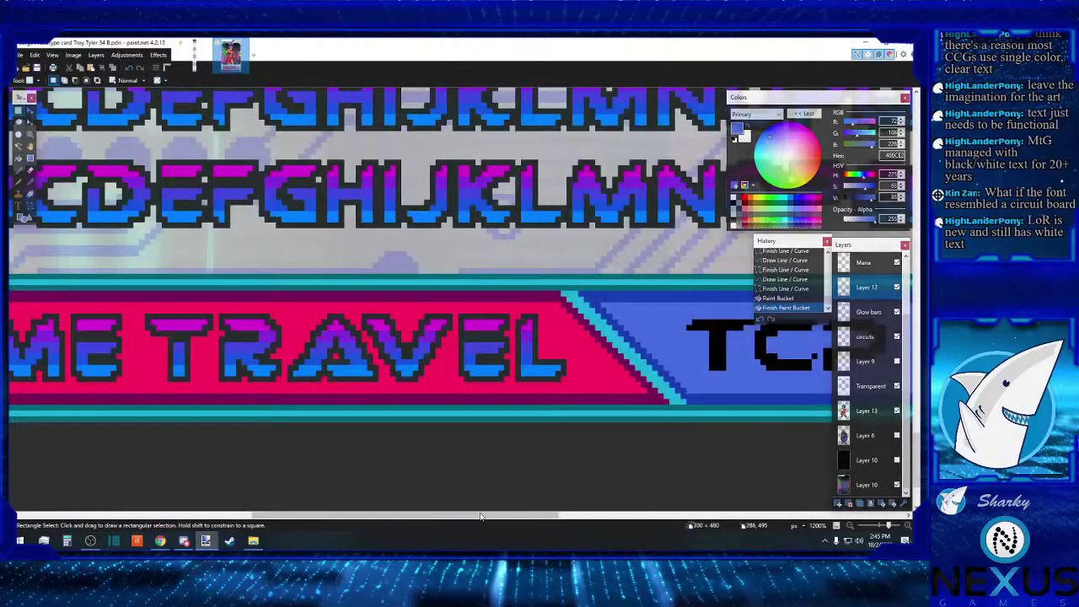
pyautogui.click(849, 526)
pyautogui.click(849, 526)
pyautogui.click(849, 526)
pyautogui.click(850, 526)
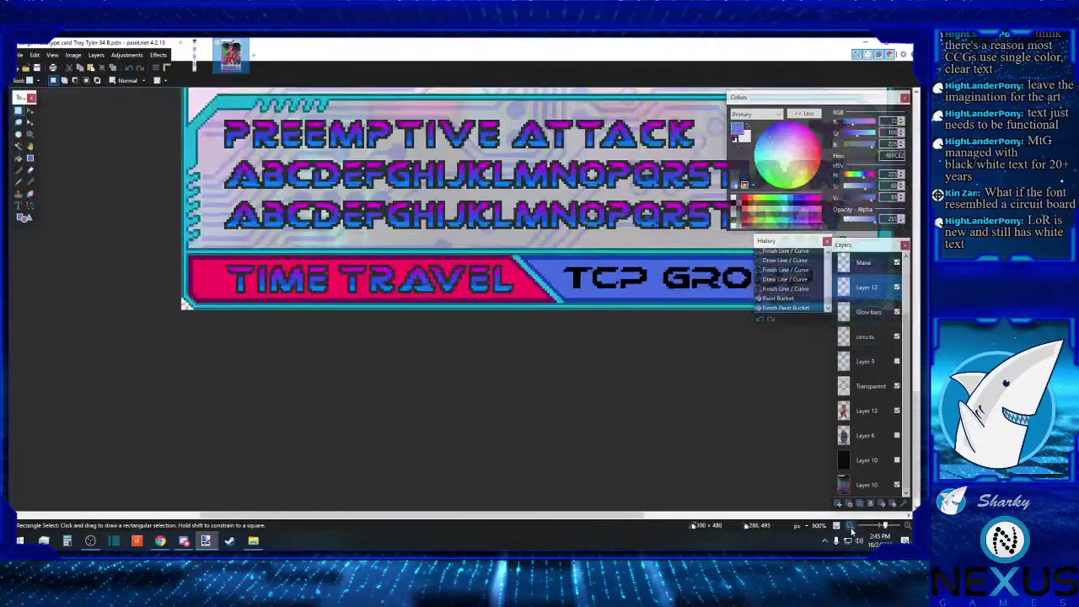
pyautogui.click(849, 526)
pyautogui.click(850, 526)
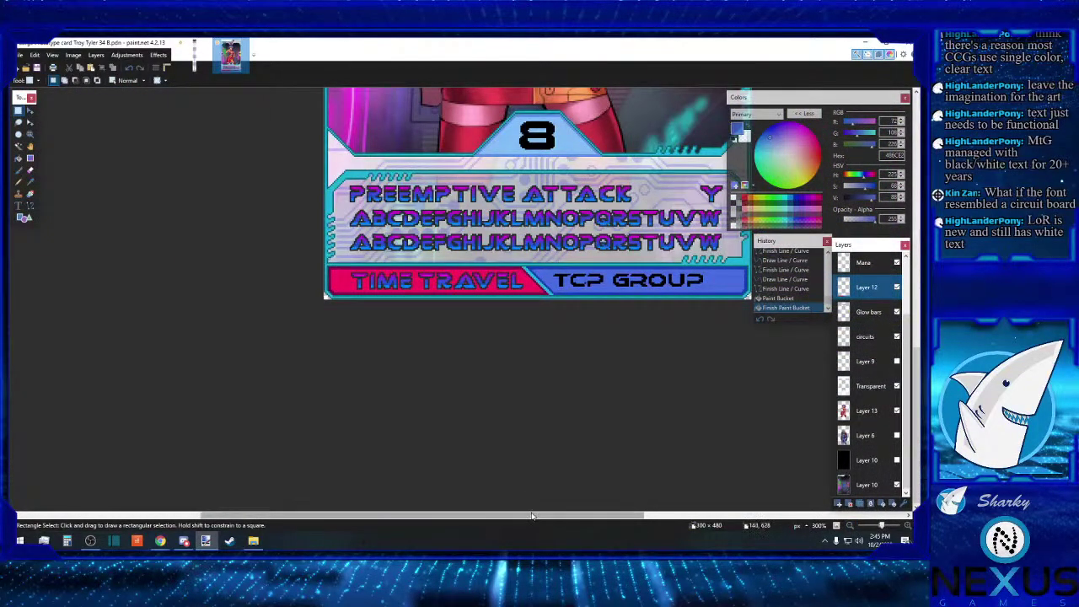
pyautogui.moveTo(487, 515); pyautogui.dragTo(543, 515)
pyautogui.scroll(3, 548, 505)
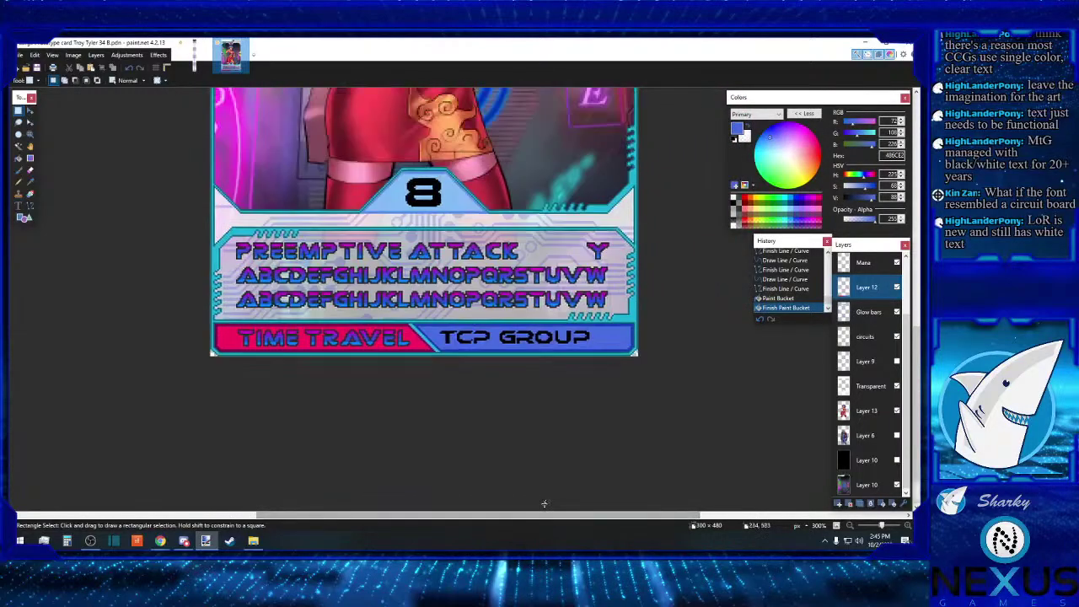
# Step: Save the card as a new paint.net file named "Large Prototype card Troy Tyler 34 C" in the Card UI folder
pyautogui.click(20, 55)
pyautogui.click(38, 128)
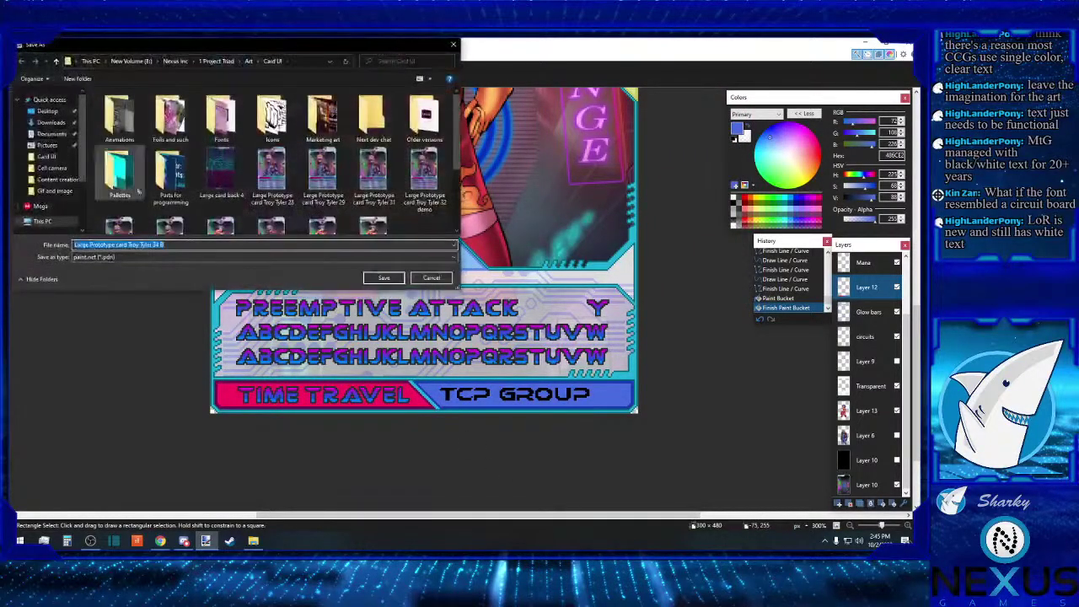
pyautogui.click(185, 245)
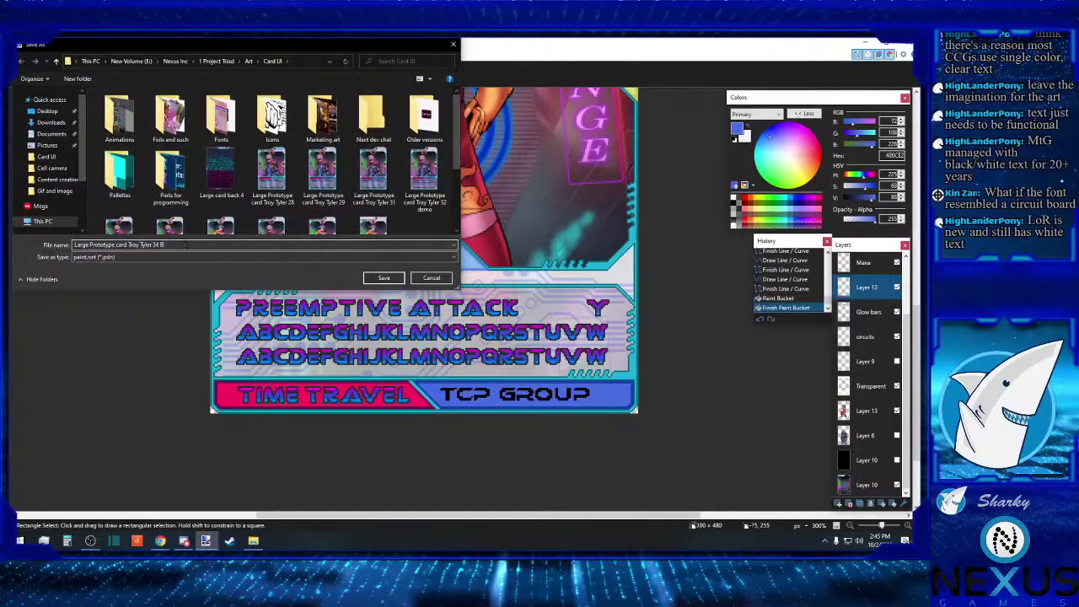
pyautogui.press('BackSpace')
pyautogui.write('C')
pyautogui.press('BackSpace')
pyautogui.write('C')
pyautogui.click(384, 277)
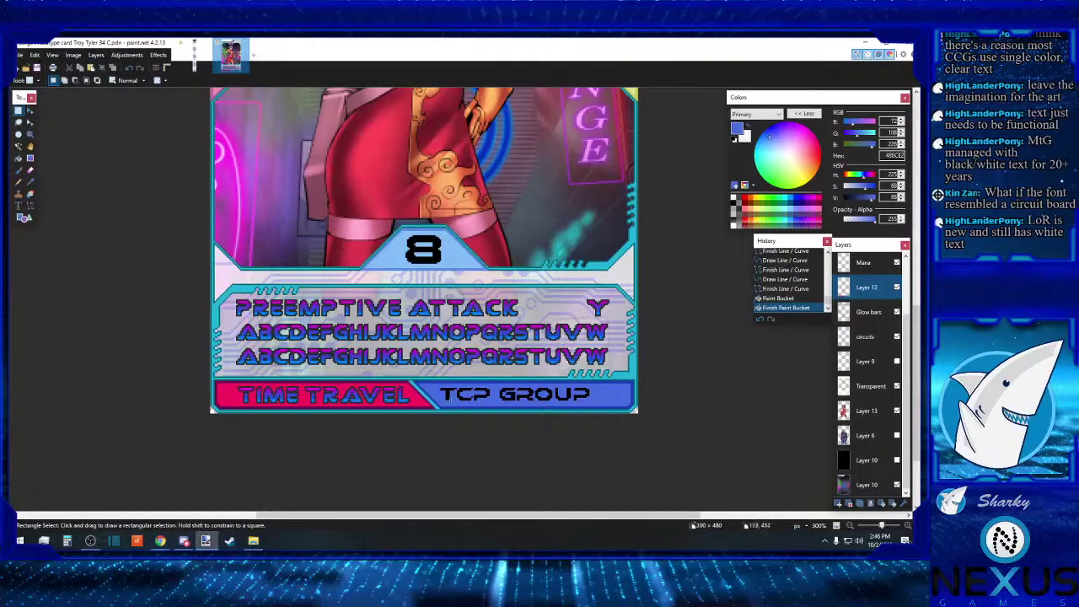
# Step: Switch to File Explorer, go to the Card UI folder inside 1 Project Triad's Art folder, and open the card's 34 B version
pyautogui.click(253, 541)
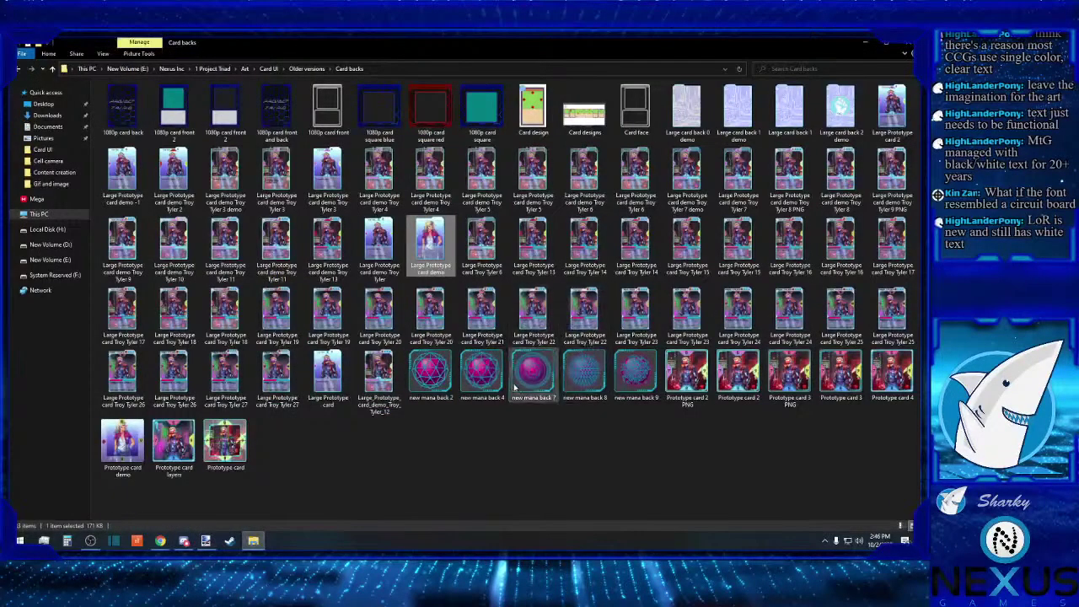
pyautogui.click(216, 69)
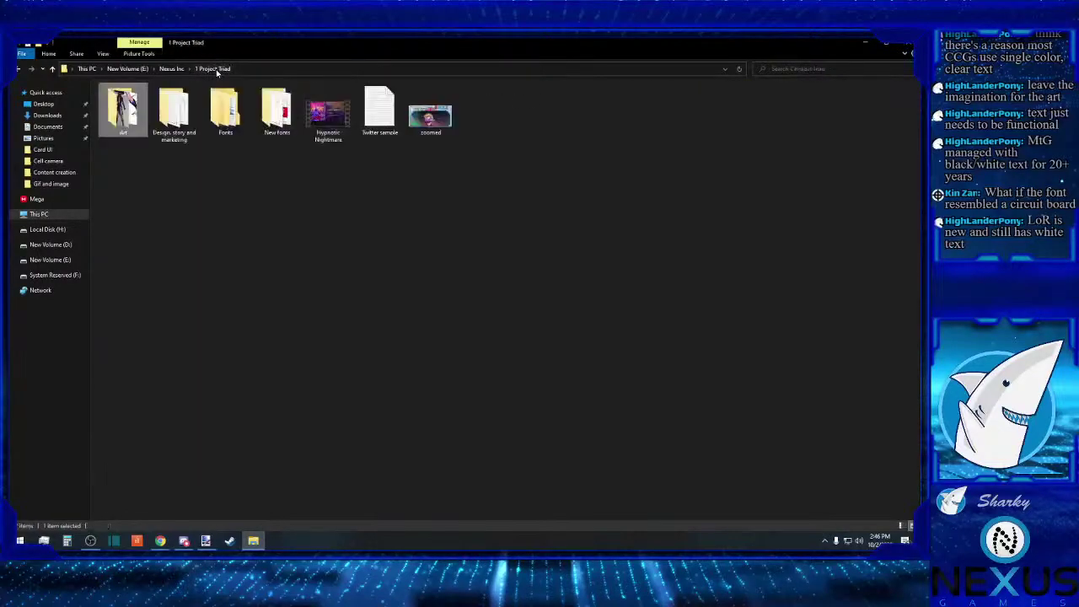
pyautogui.doubleClick(137, 111)
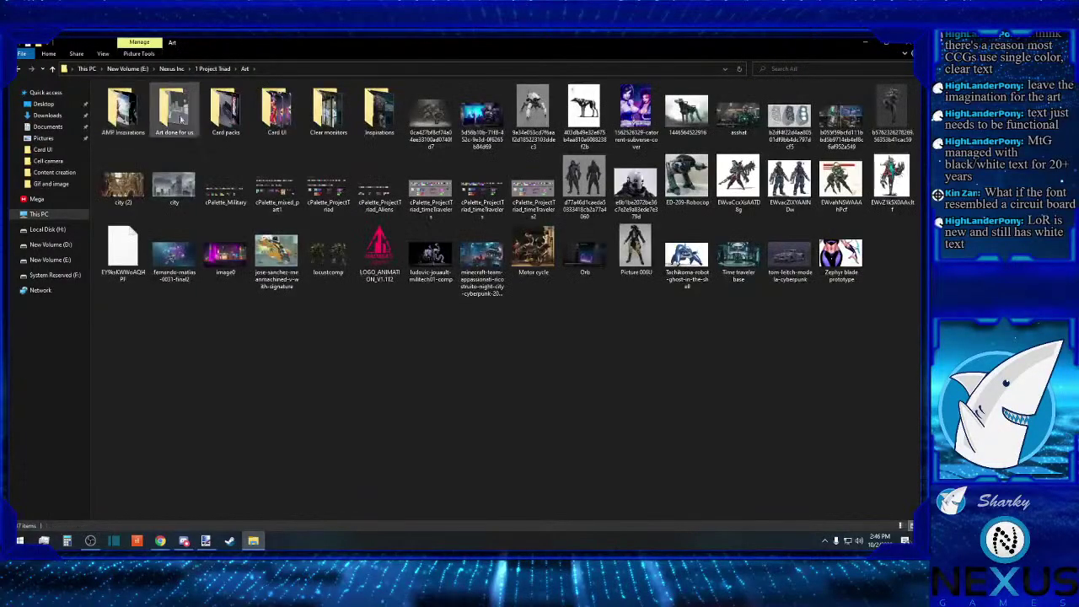
pyautogui.click(266, 115)
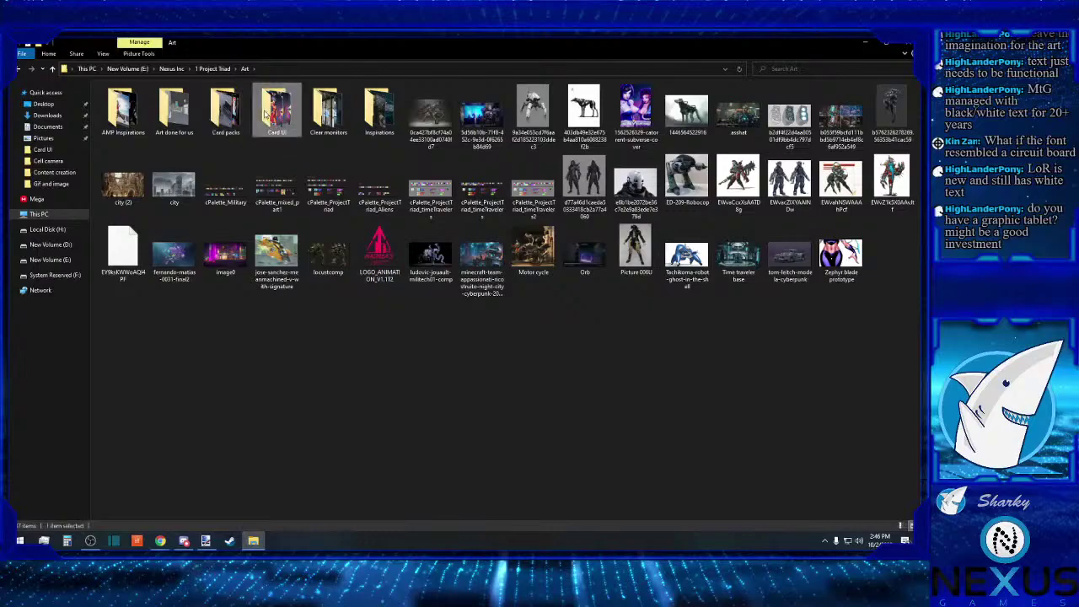
pyautogui.doubleClick(266, 116)
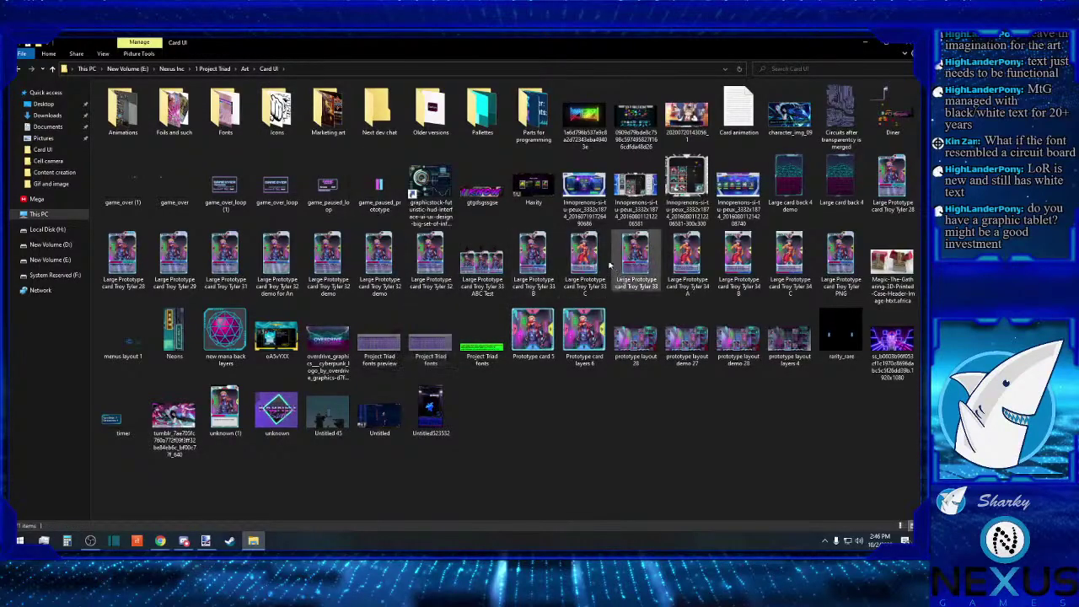
pyautogui.doubleClick(750, 259)
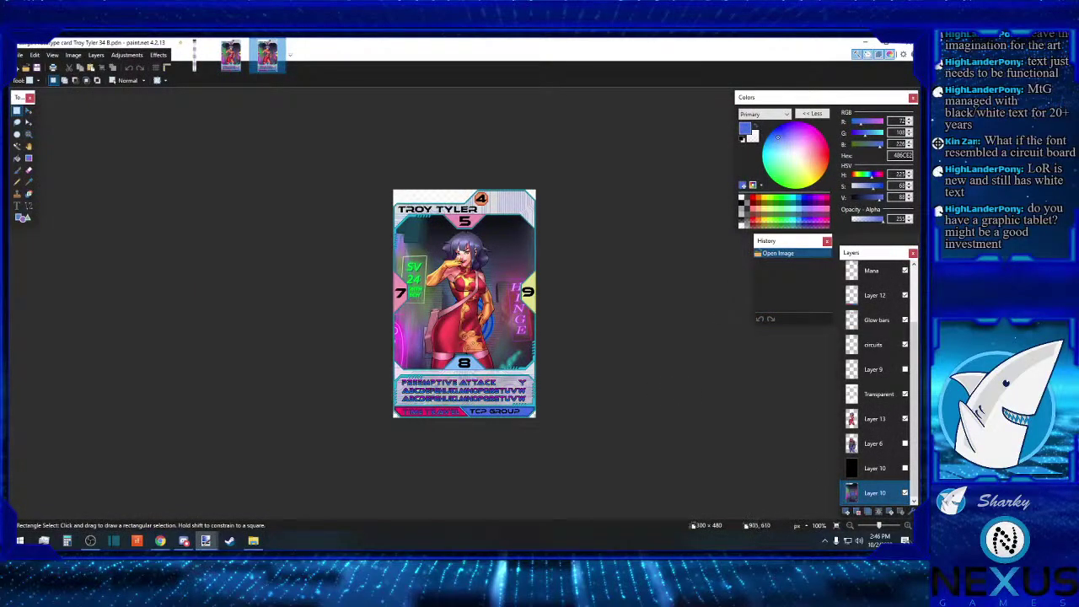
# Step: Examine the 34 B and 34 C card versions, bringing each whole card into view at 150% zoom
pyautogui.hotkey('ctrl', '+')
pyautogui.hotkey('ctrl', '+')
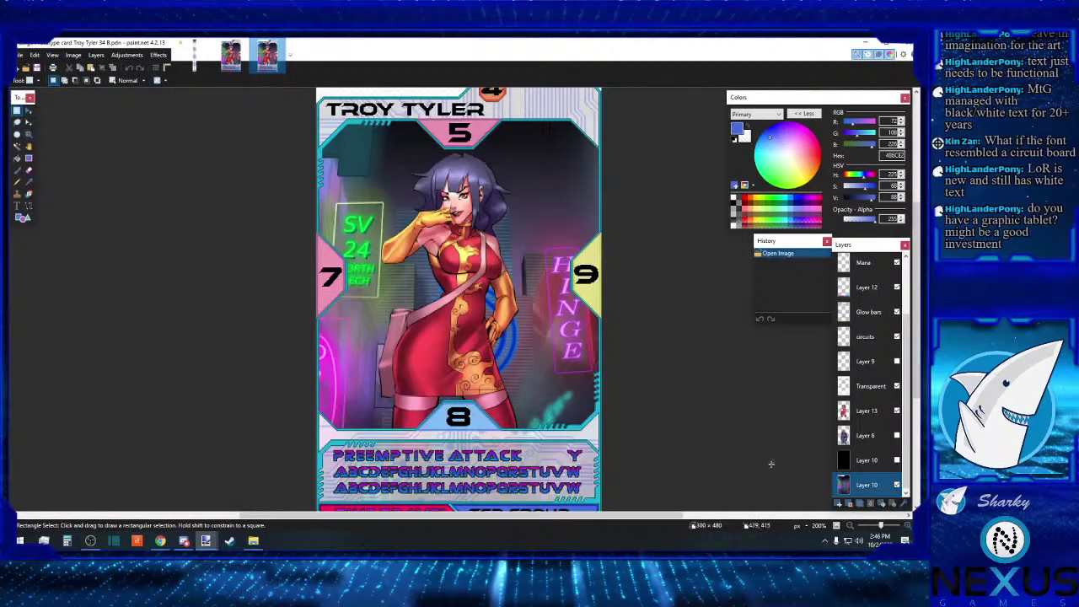
pyautogui.scroll(-2, 770, 463)
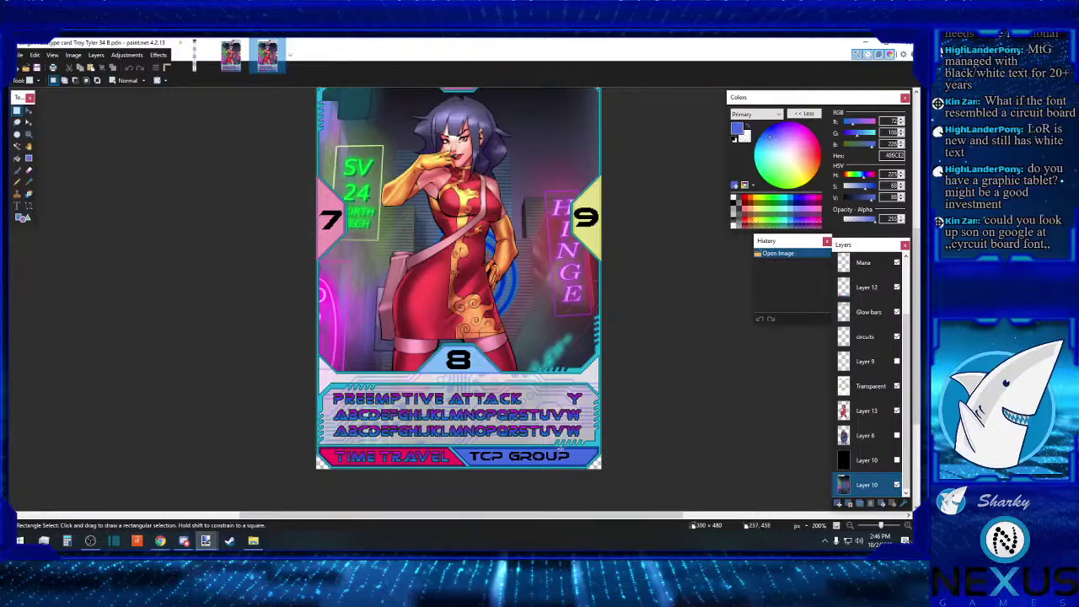
pyautogui.click(230, 55)
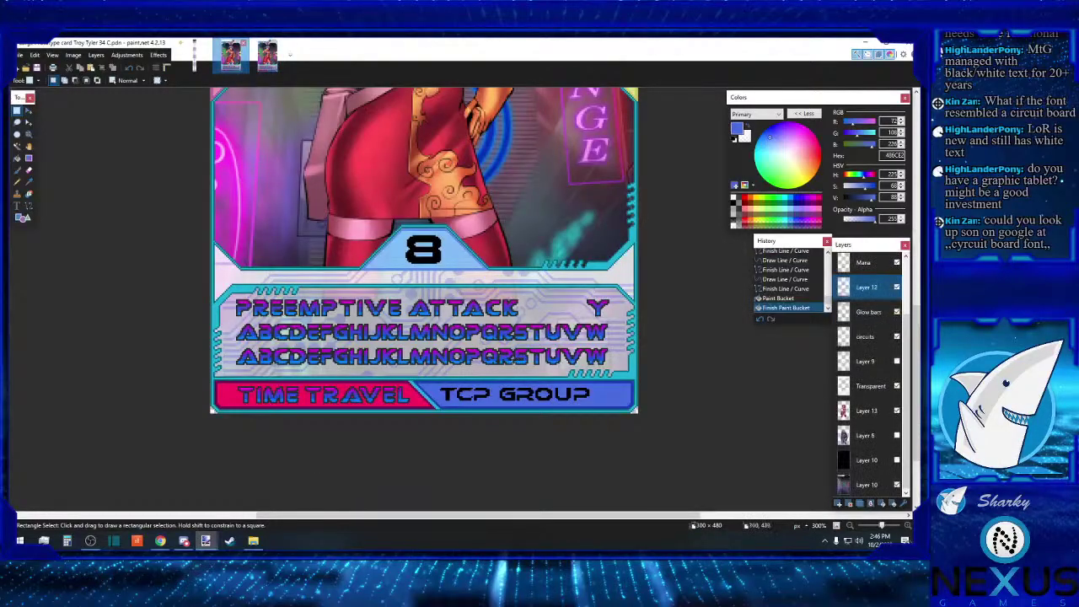
pyautogui.click(851, 526)
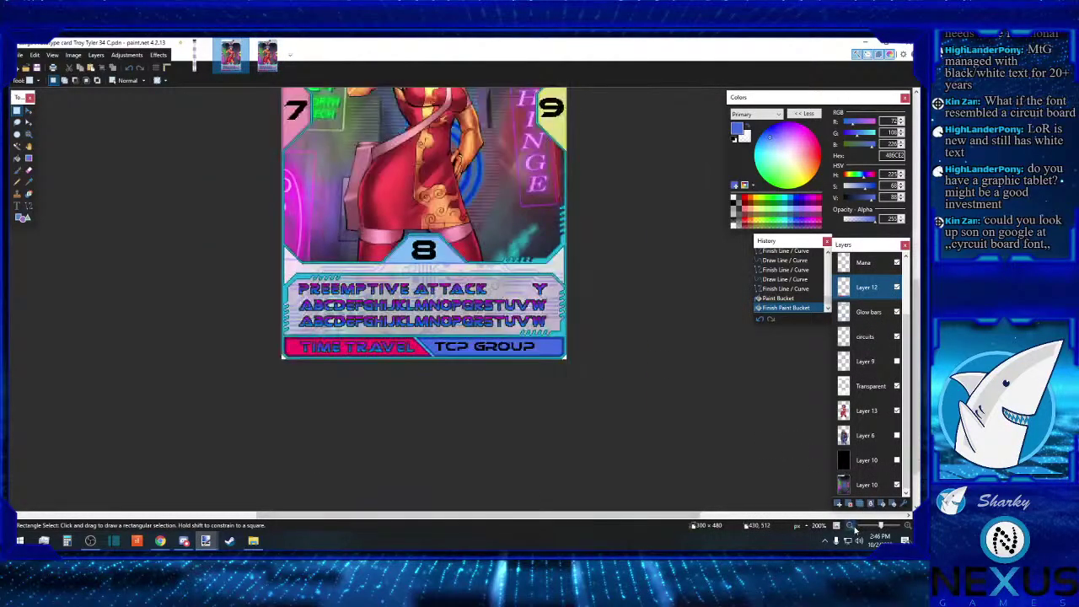
pyautogui.scroll(1, 773, 501)
pyautogui.scroll(2, 597, 428)
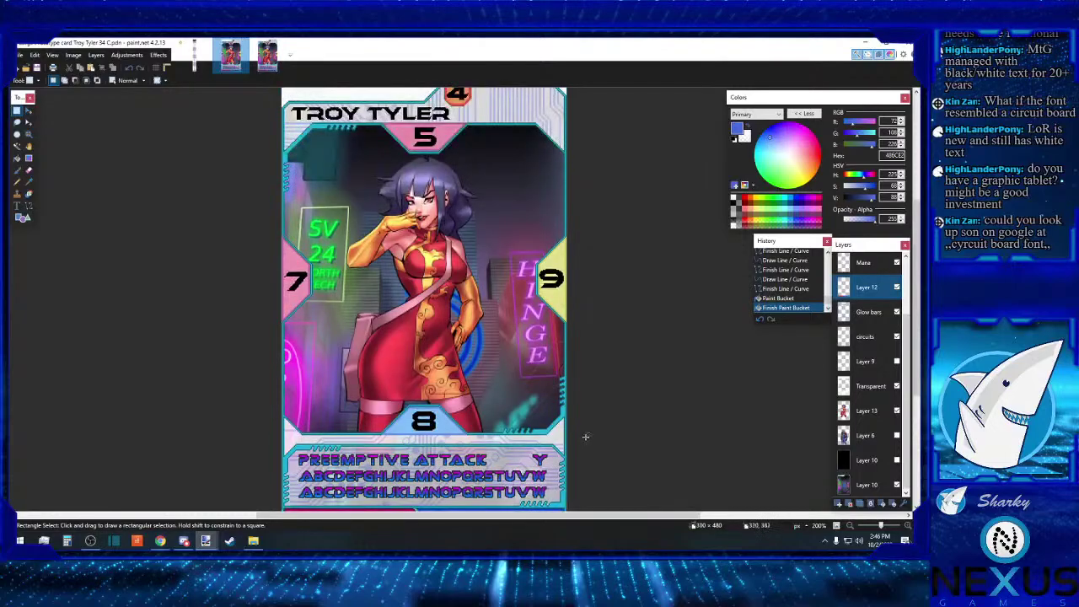
pyautogui.scroll(-1, 585, 439)
pyautogui.click(850, 526)
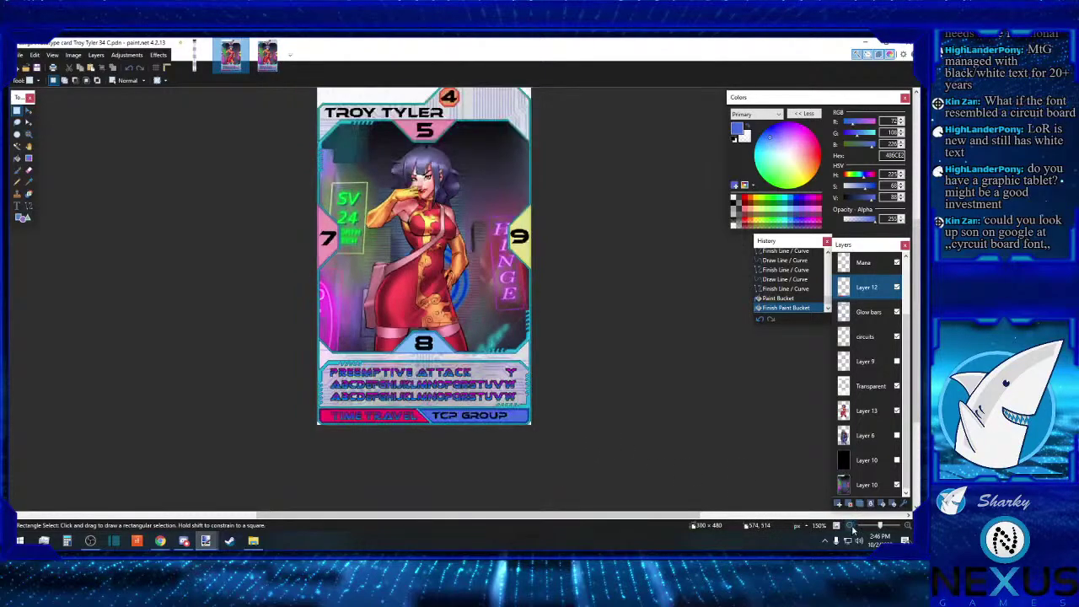
pyautogui.click(850, 526)
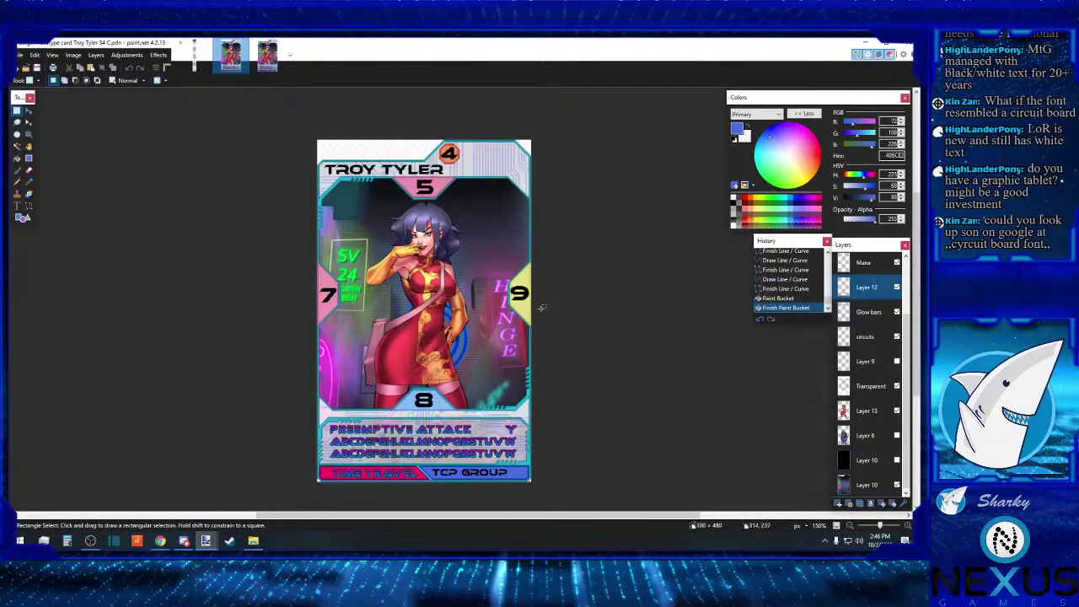
pyautogui.click(267, 55)
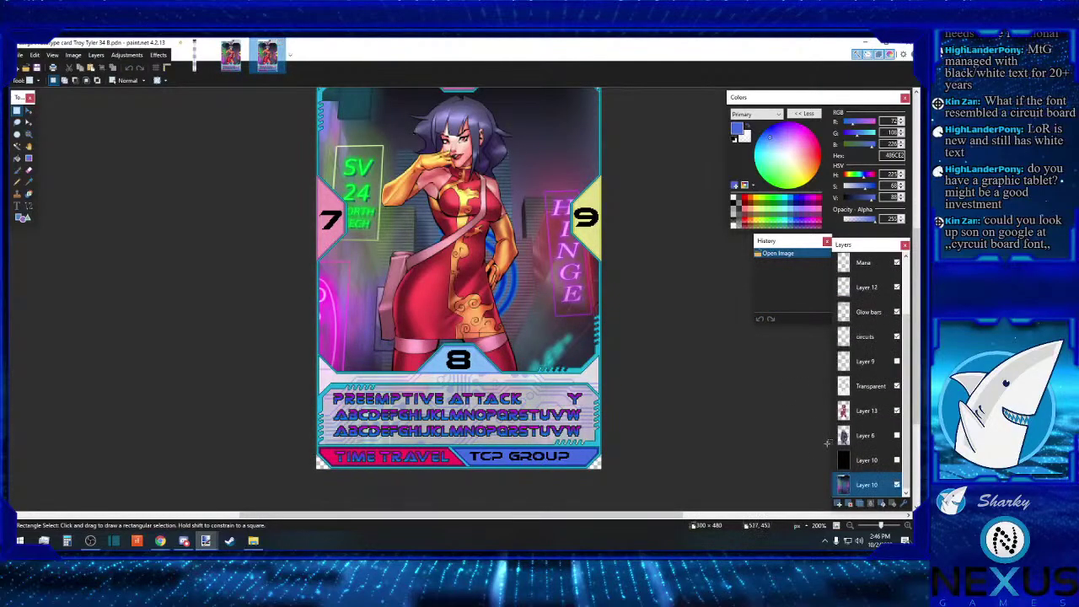
pyautogui.click(850, 526)
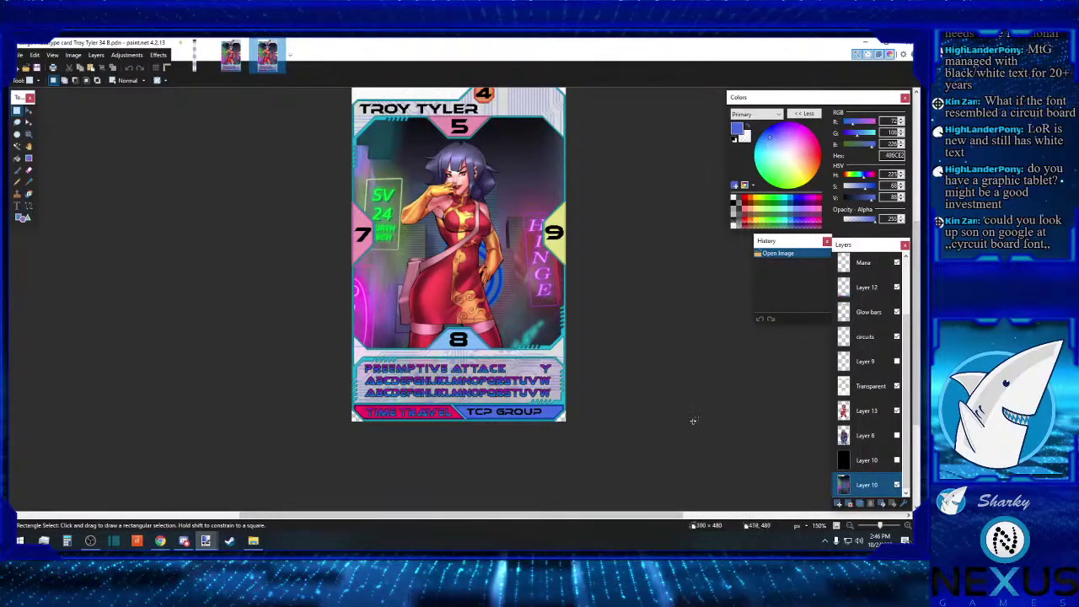
pyautogui.scroll(1, 917, 354)
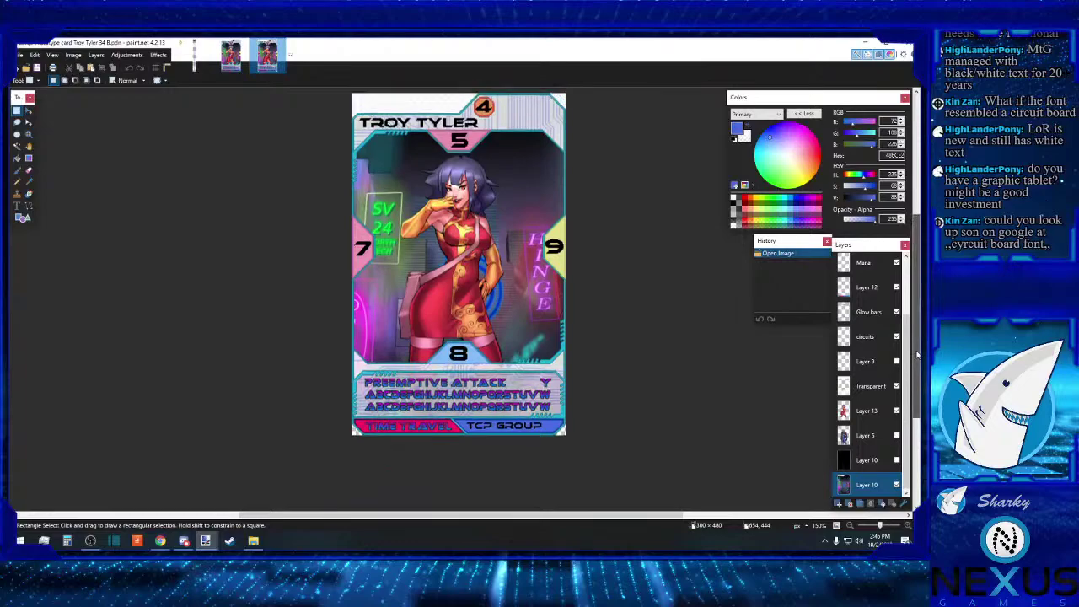
pyautogui.scroll(1, 917, 354)
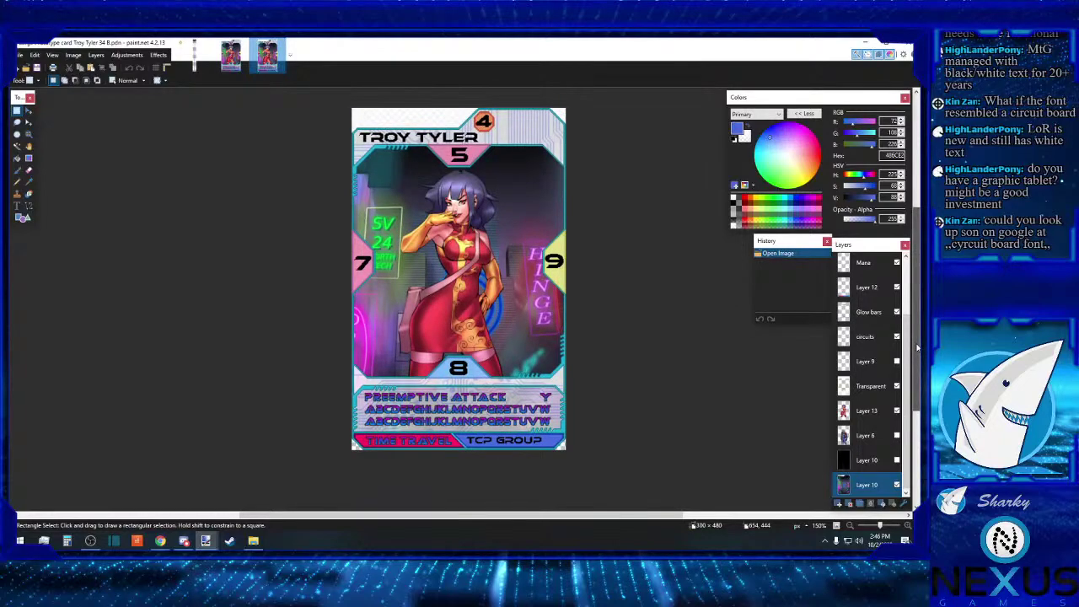
# Step: Compare the 34 C and 34 B card versions by alternating between the two open images
pyautogui.click(241, 59)
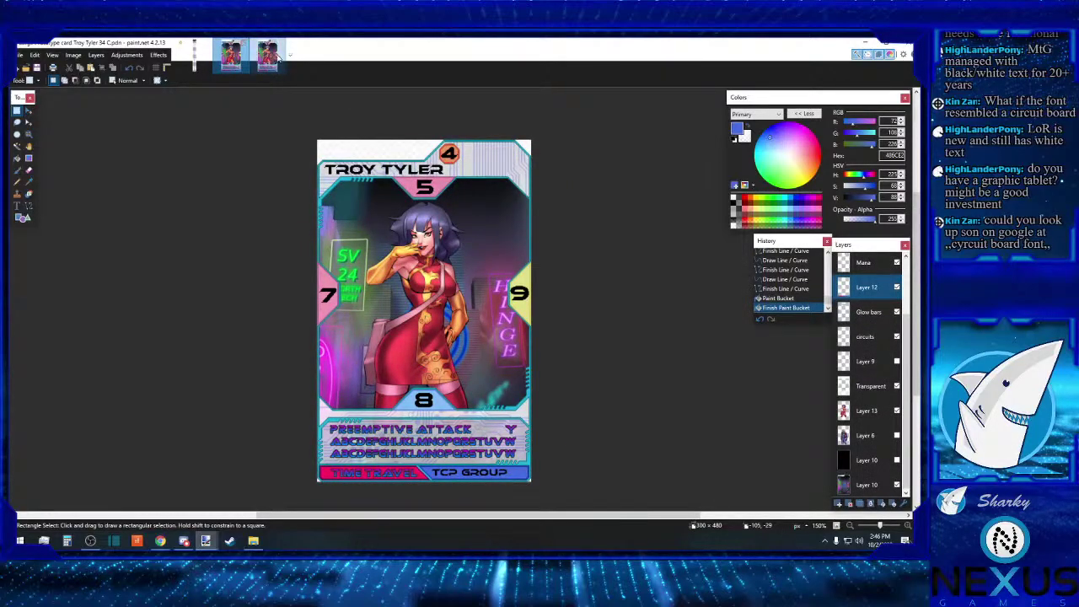
pyautogui.click(239, 60)
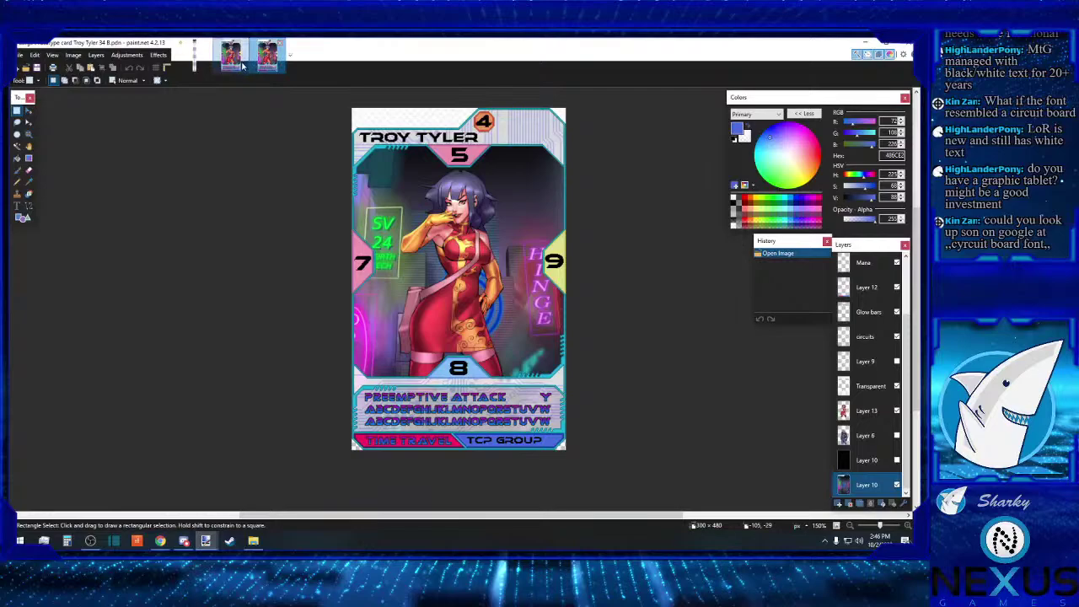
pyautogui.click(241, 65)
pyautogui.click(268, 66)
pyautogui.click(237, 65)
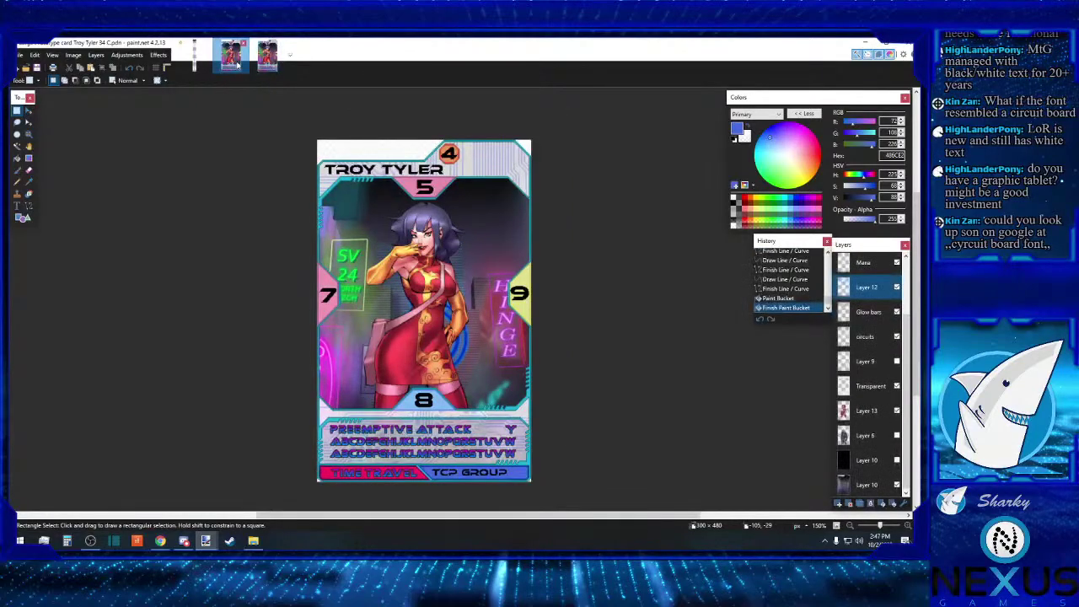
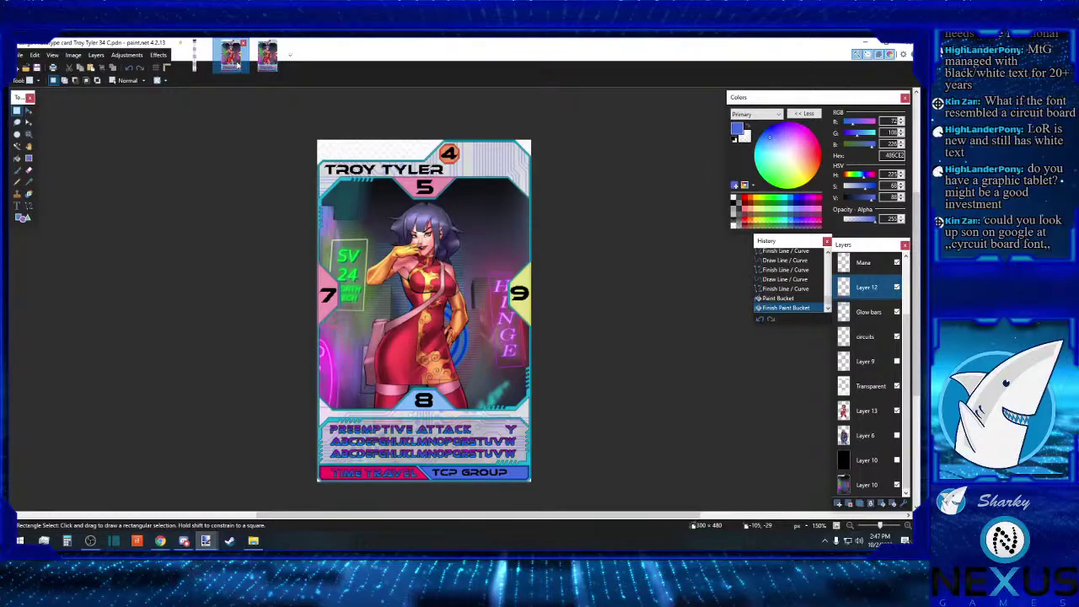
pyautogui.click(255, 57)
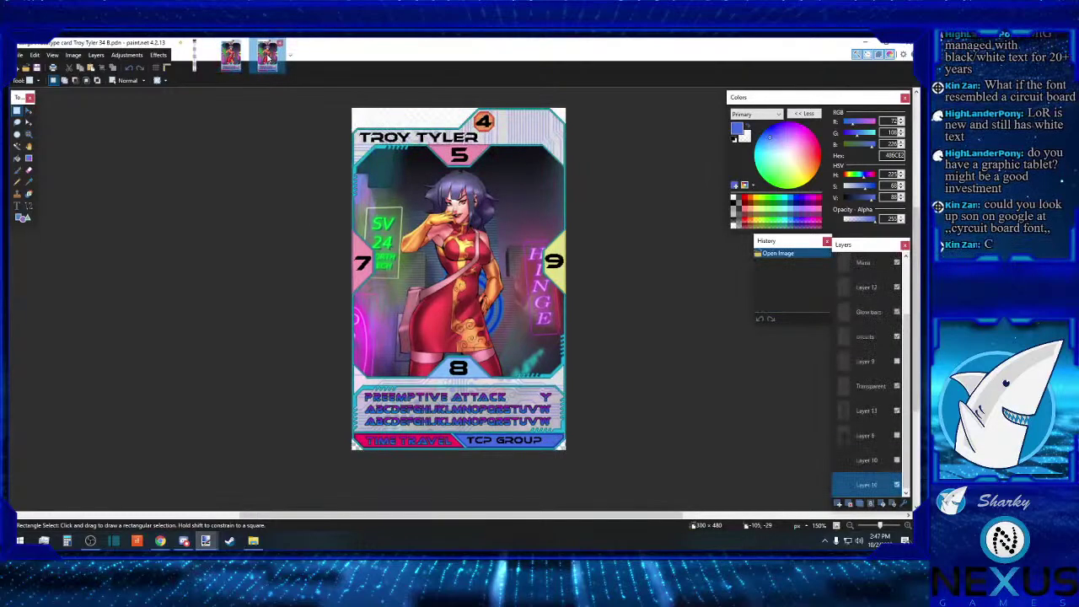
pyautogui.click(232, 58)
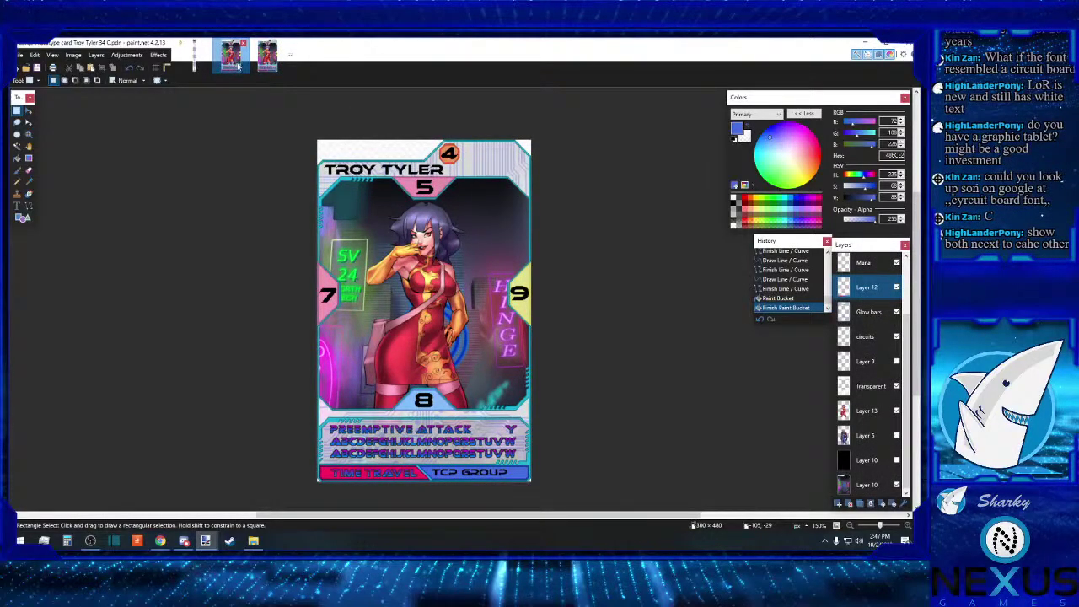
# Step: Save the 34 C card as a flattened PNG with auto-detected bit depth, and undo the flattening to restore its layers
pyautogui.click(21, 55)
pyautogui.click(40, 128)
pyautogui.click(272, 258)
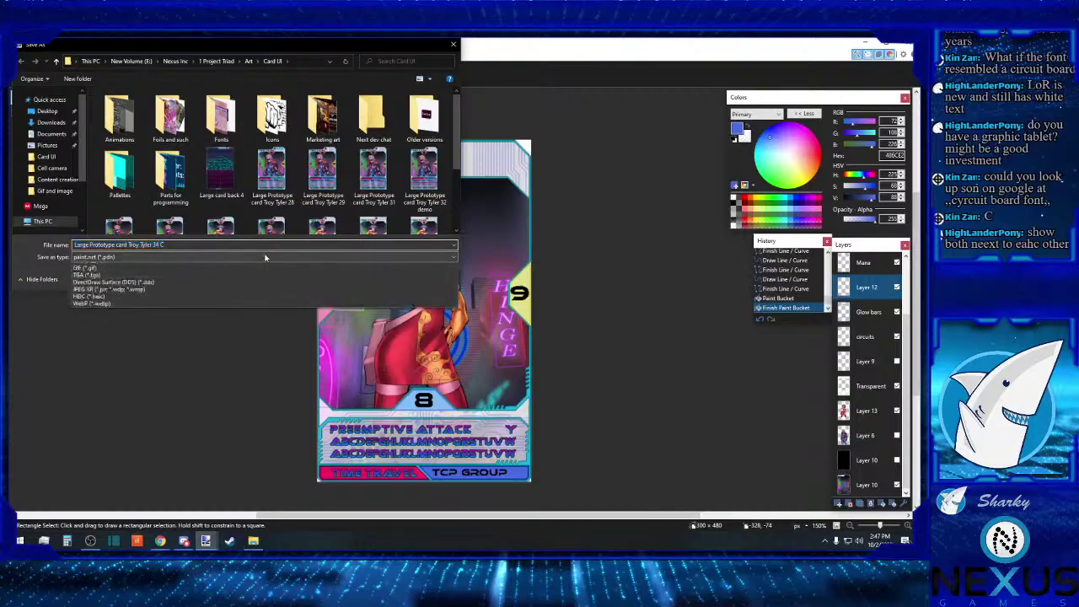
pyautogui.click(284, 278)
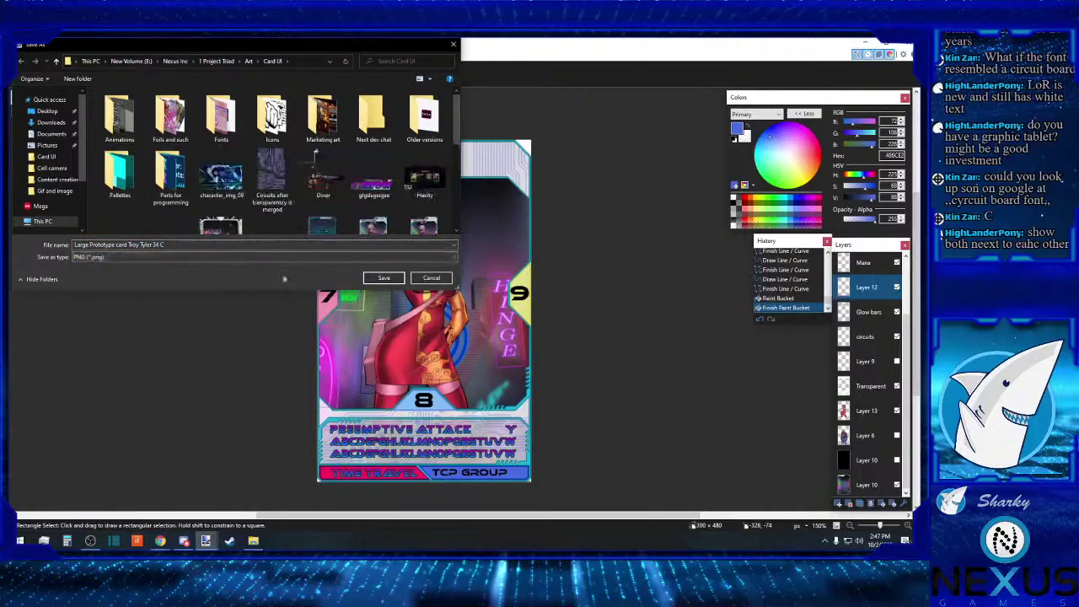
pyautogui.click(381, 282)
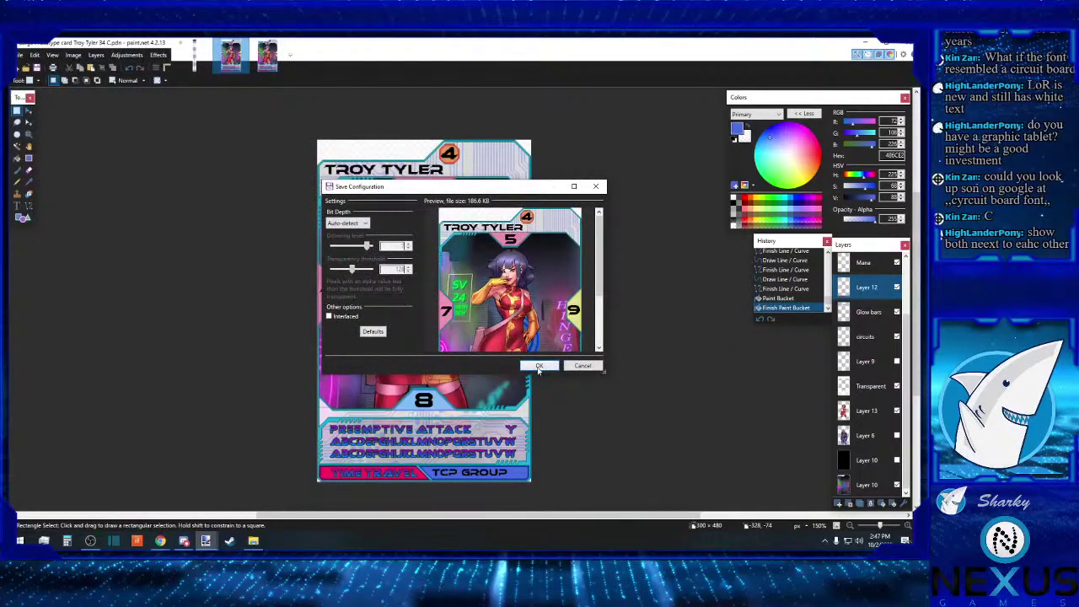
pyautogui.click(537, 371)
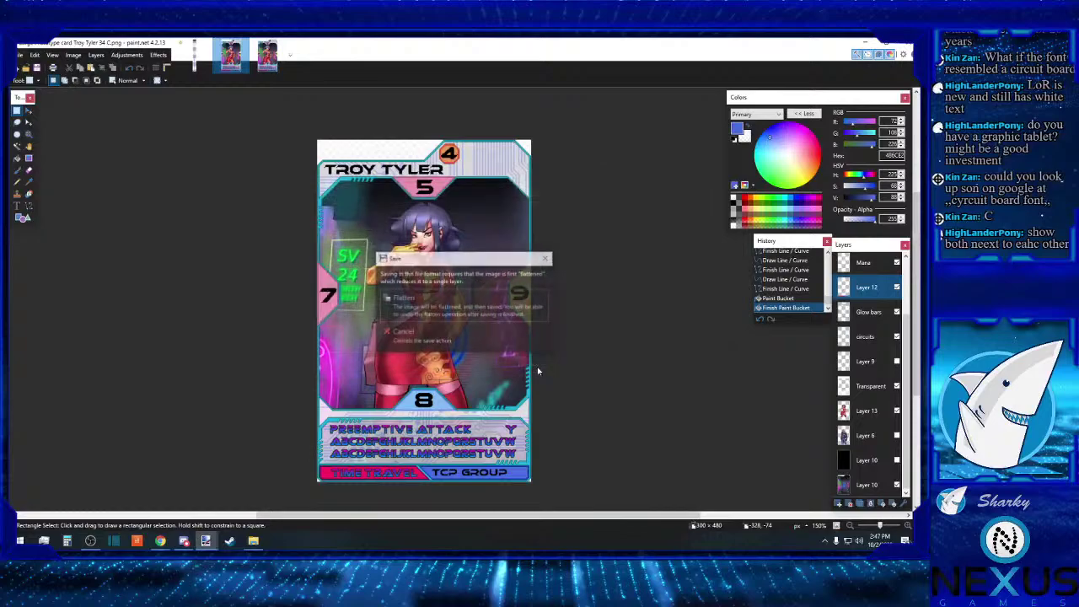
pyautogui.click(488, 306)
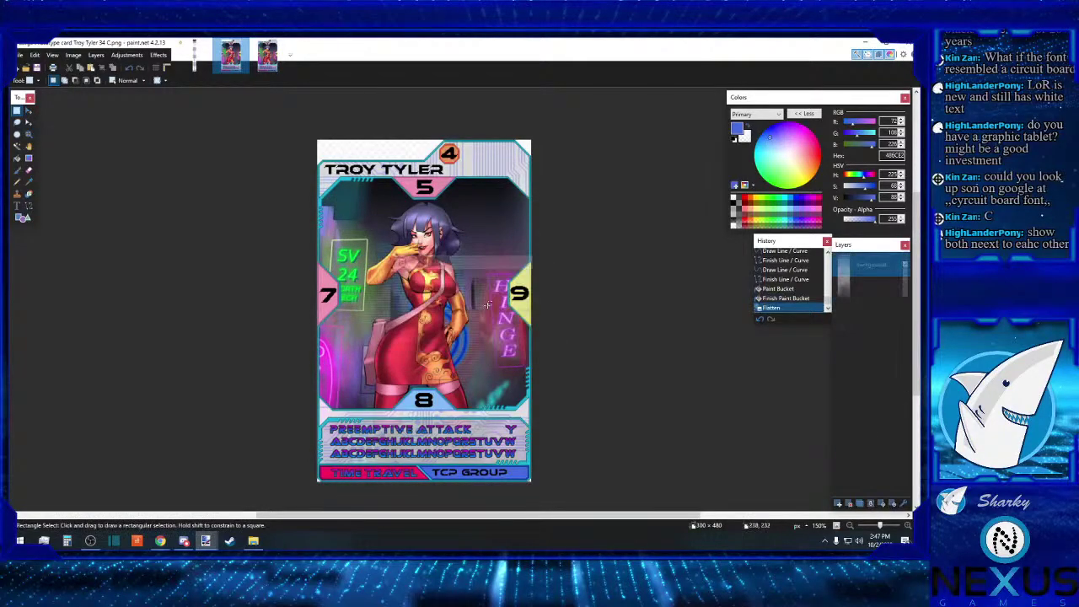
pyautogui.click(128, 69)
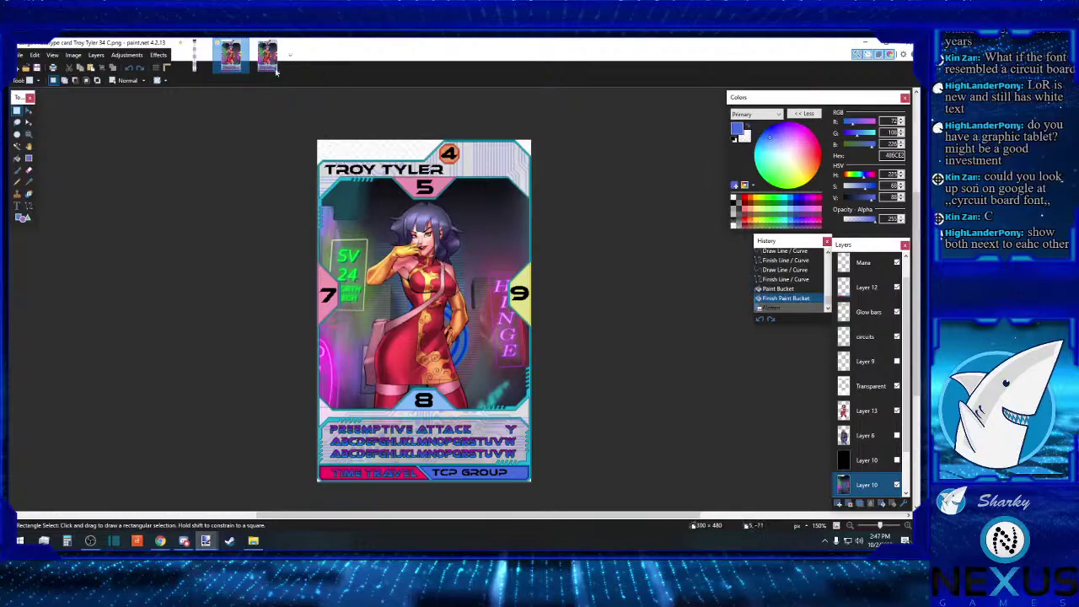
# Step: Save the 34 B card as a flattened PNG with auto-detected bit depth, and undo the flattening to restore its layers
pyautogui.click(268, 57)
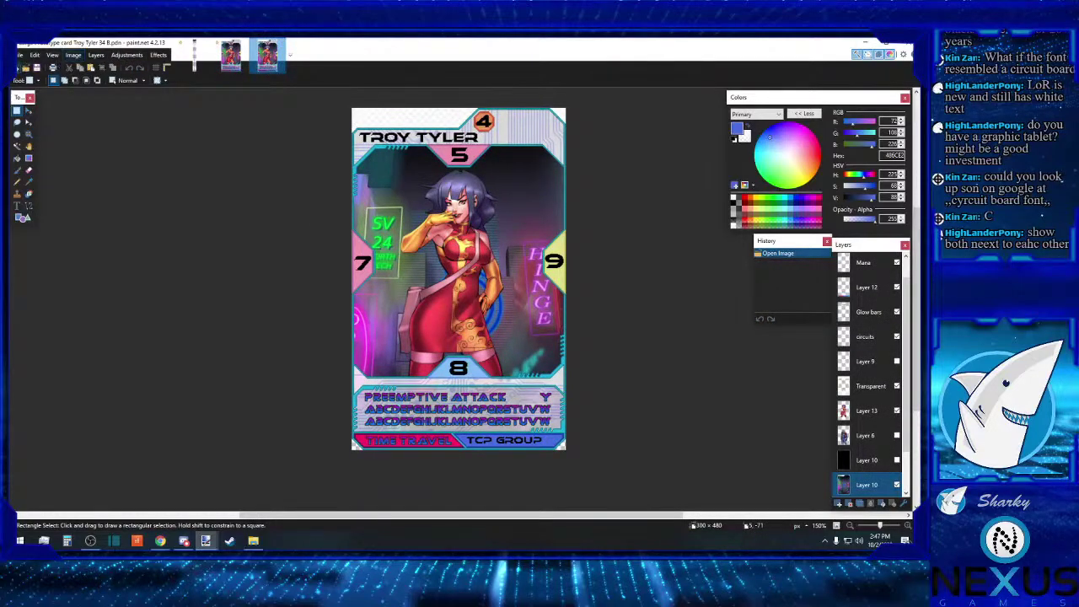
pyautogui.hotkey('ctrl', 'n')
pyautogui.click(501, 347)
pyautogui.click(19, 55)
pyautogui.click(38, 128)
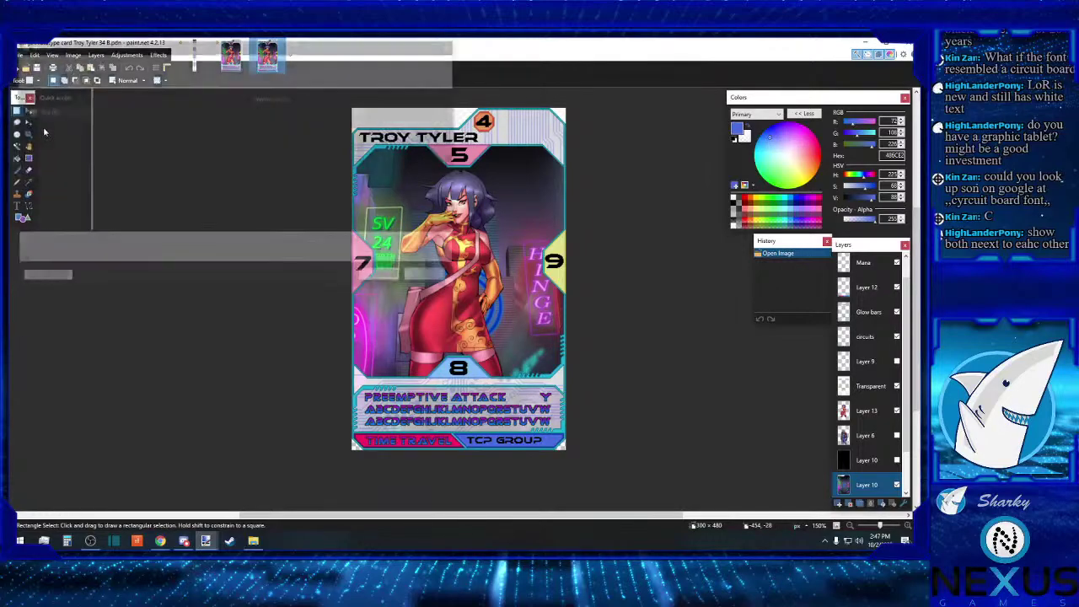
pyautogui.click(179, 257)
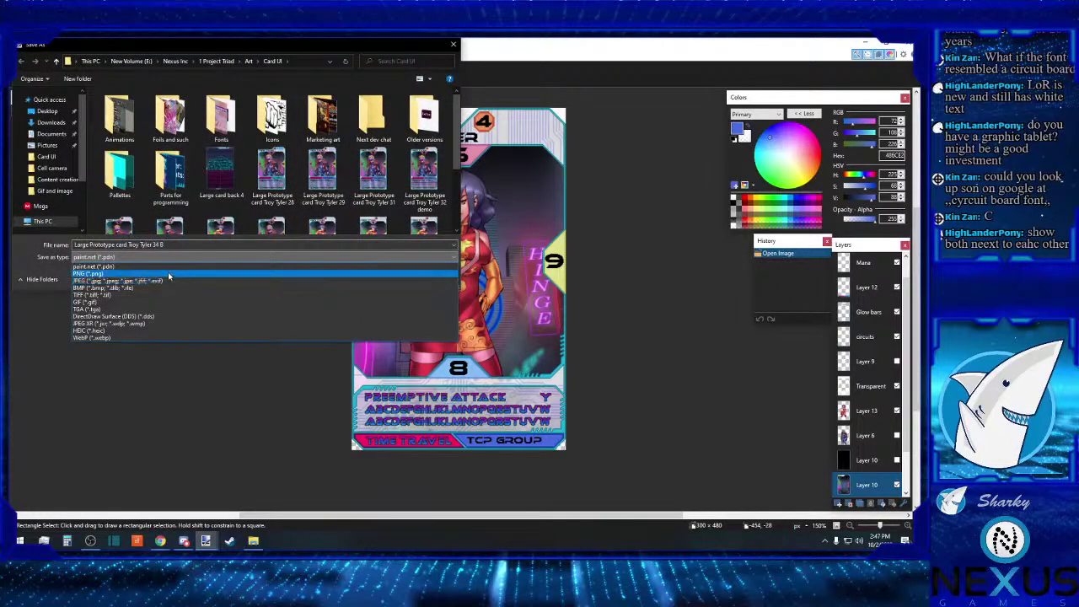
pyautogui.click(169, 280)
pyautogui.click(383, 279)
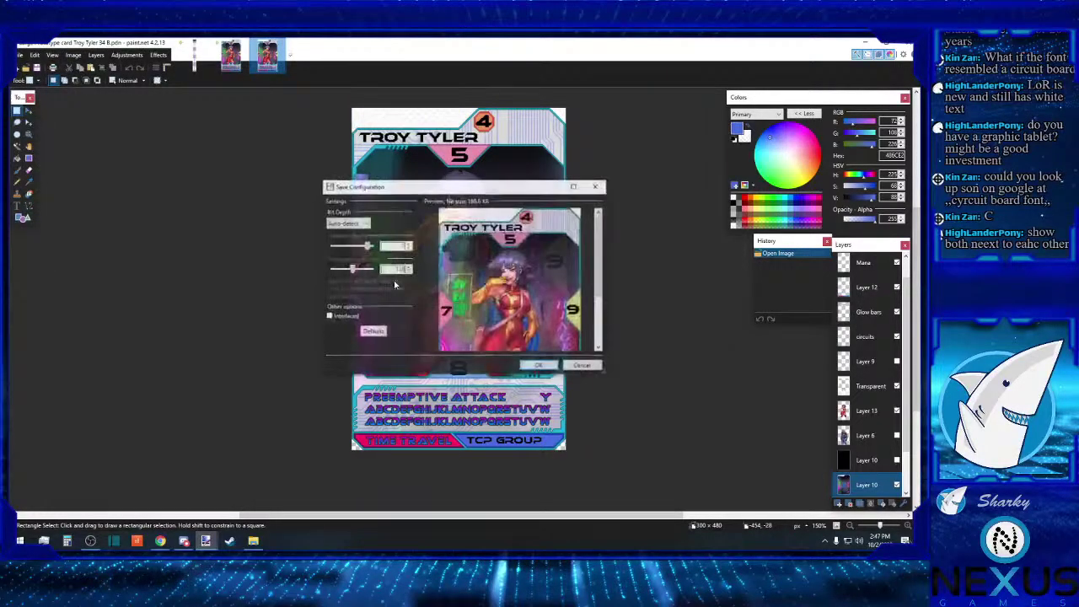
pyautogui.click(548, 371)
pyautogui.click(455, 304)
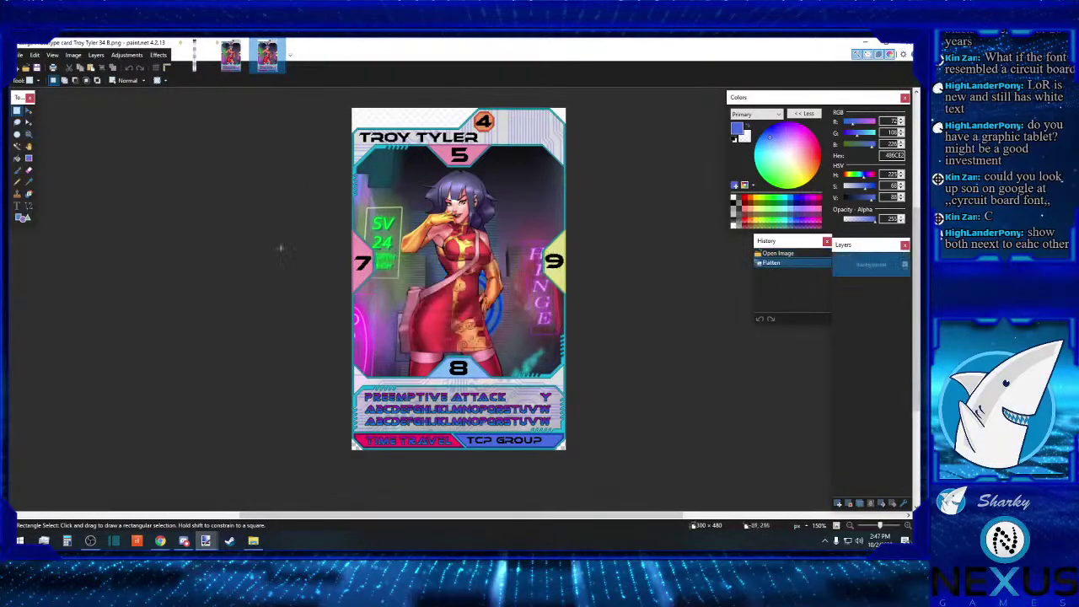
pyautogui.click(131, 68)
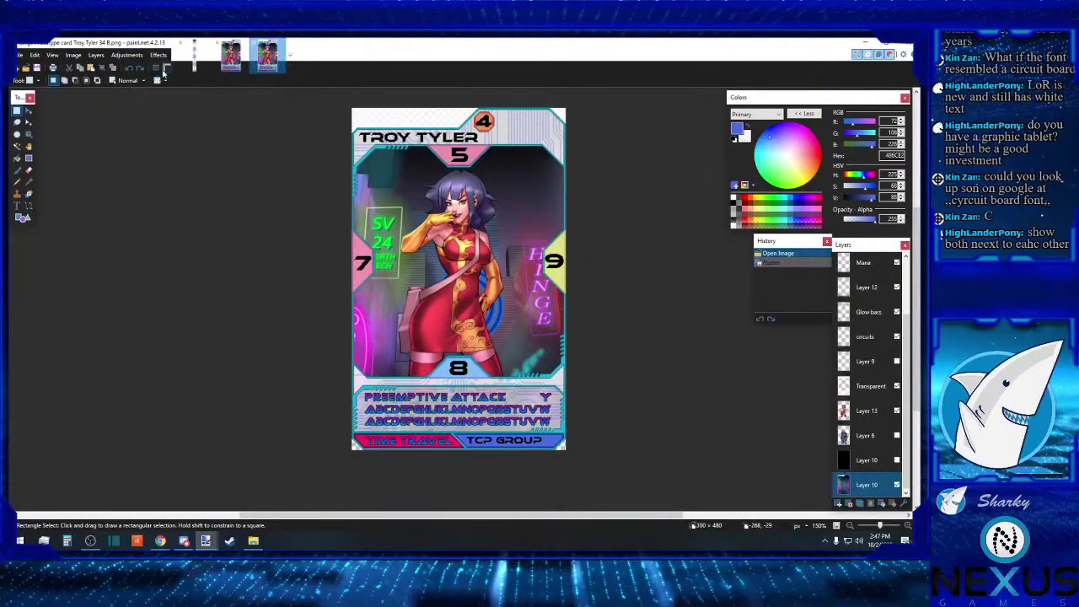
pyautogui.click(24, 67)
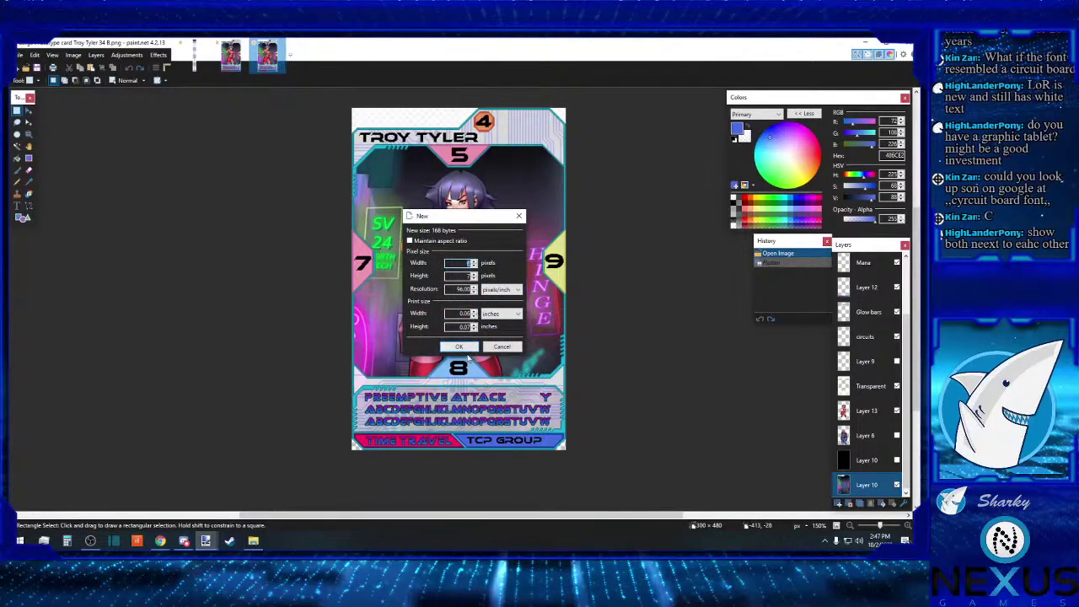
pyautogui.click(502, 347)
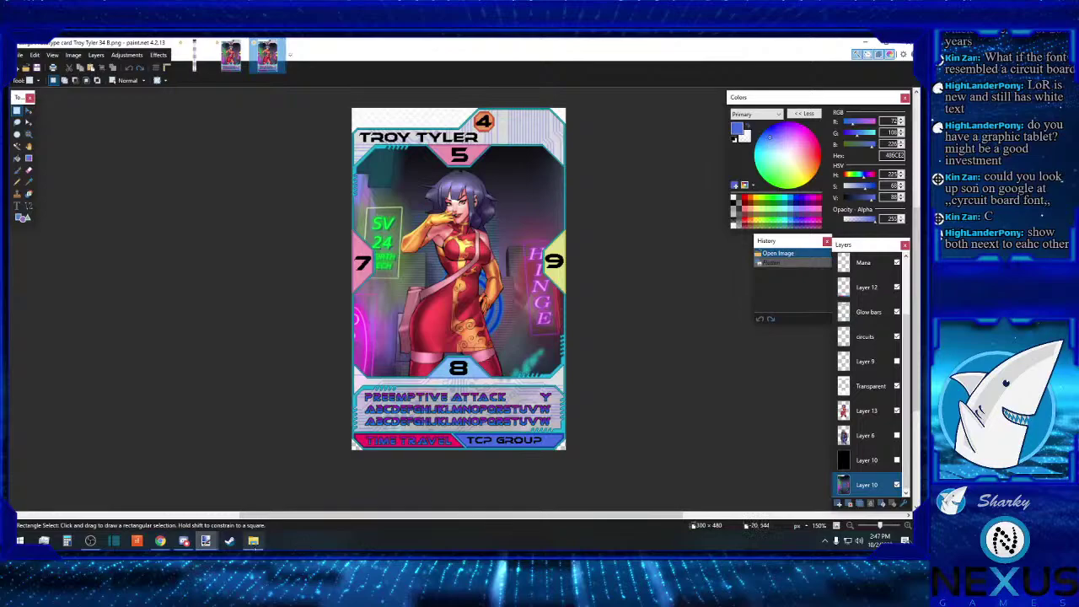
# Step: Switch to File Explorer and open the 34 B and 34 C PNG exports from the Card UI folder in paint.net
pyautogui.click(252, 541)
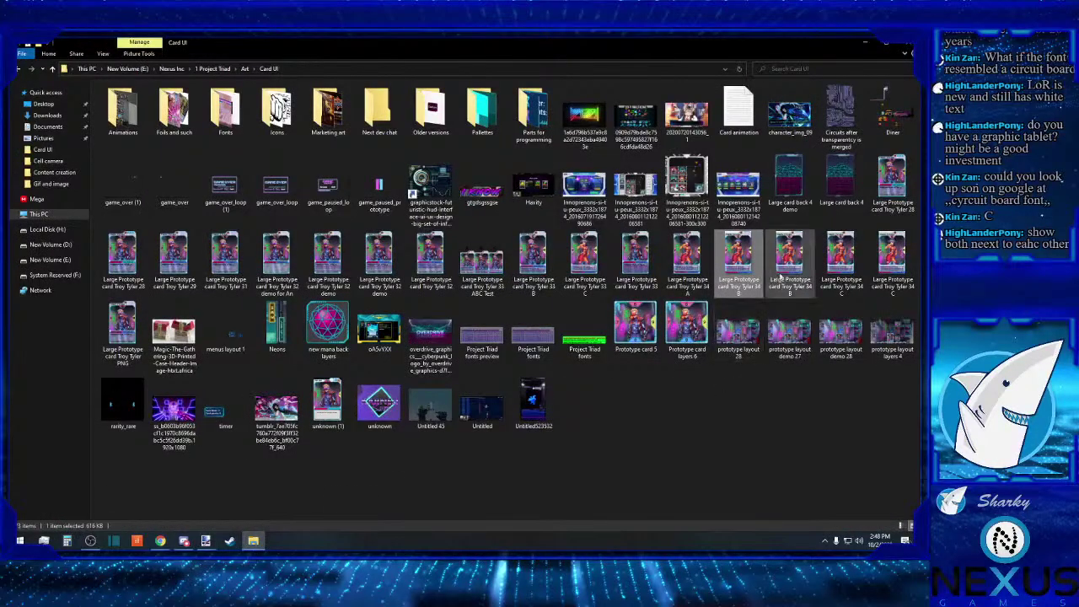
pyautogui.click(793, 257)
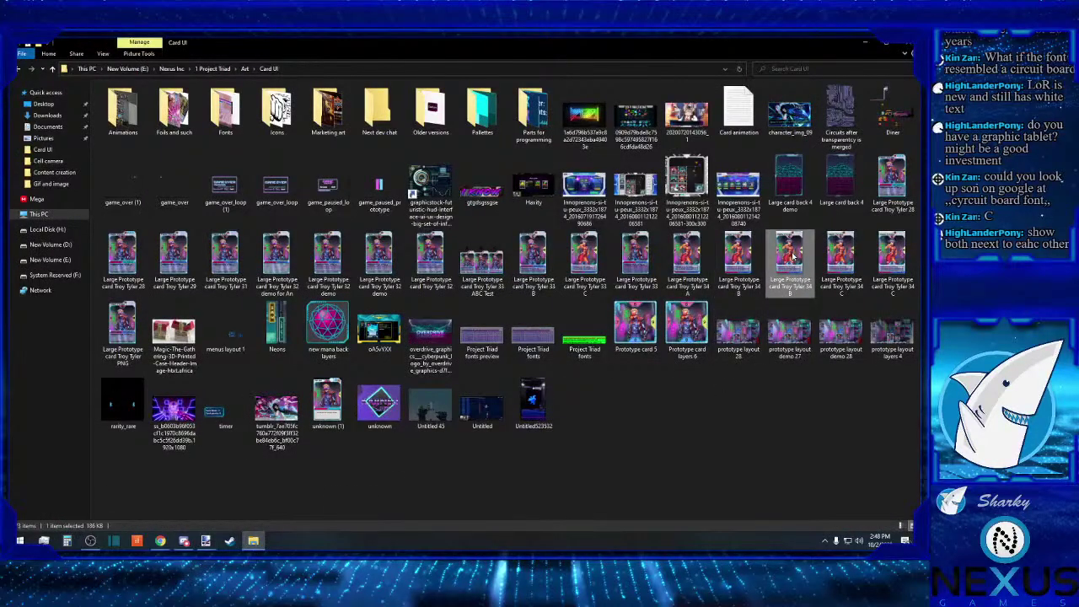
pyautogui.rightClick(792, 257)
pyautogui.moveTo(811, 417)
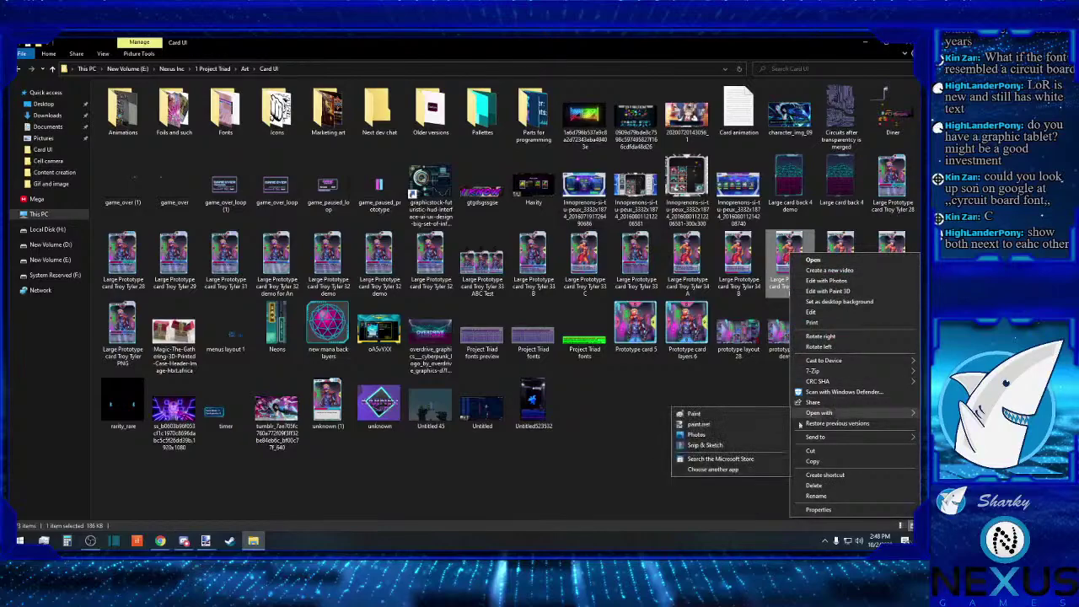
pyautogui.click(716, 425)
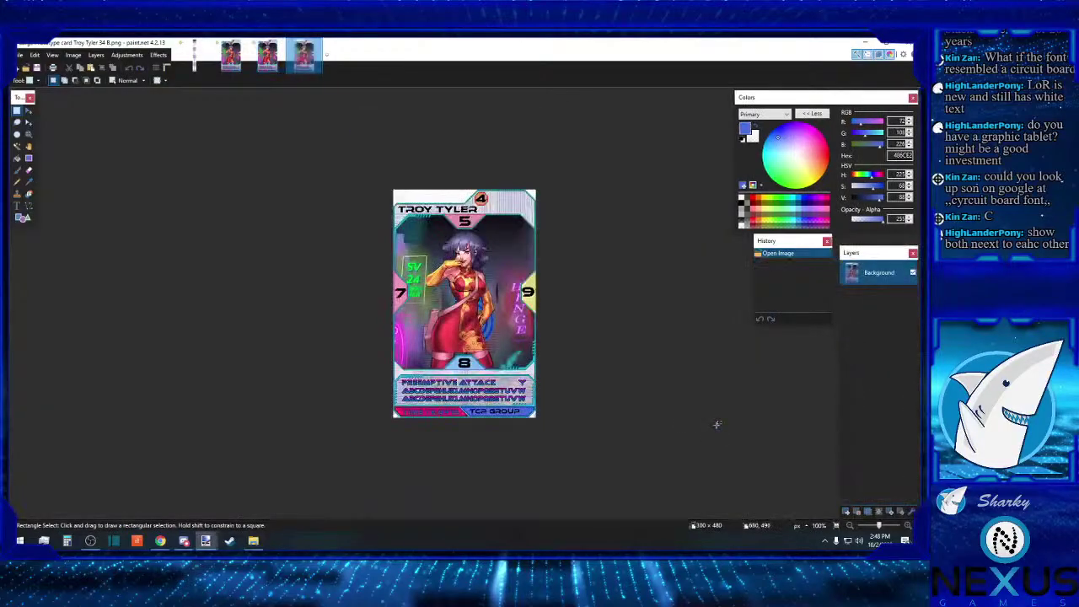
pyautogui.click(860, 42)
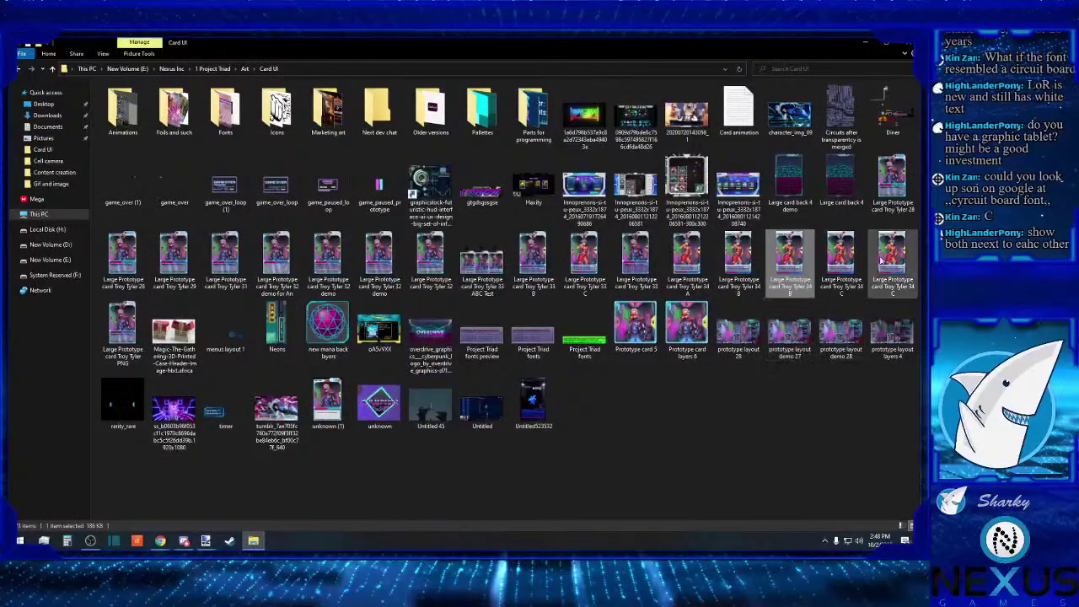
pyautogui.rightClick(883, 259)
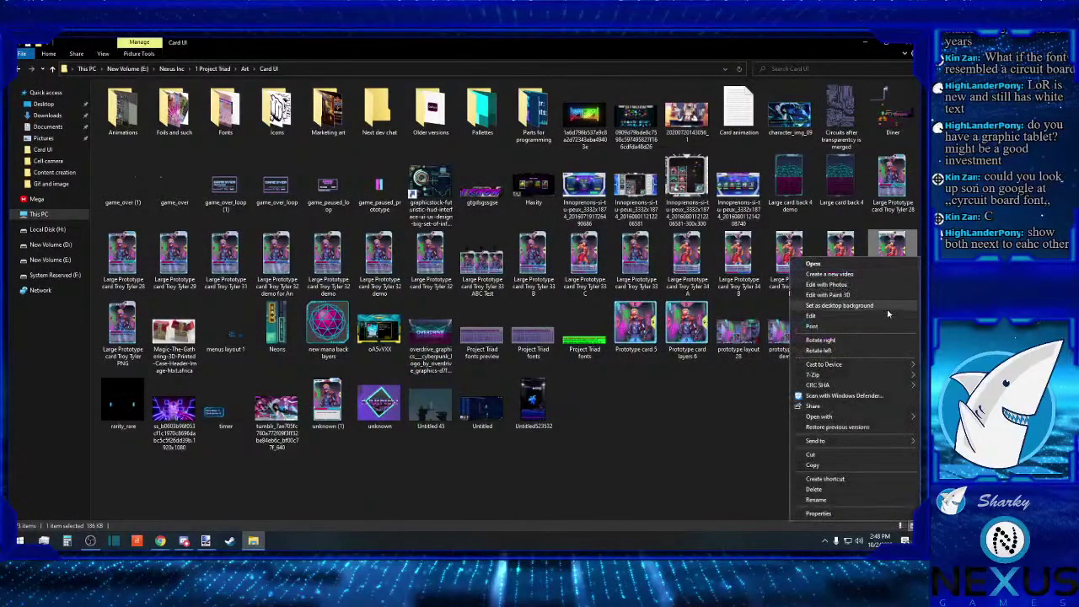
pyautogui.moveTo(847, 417)
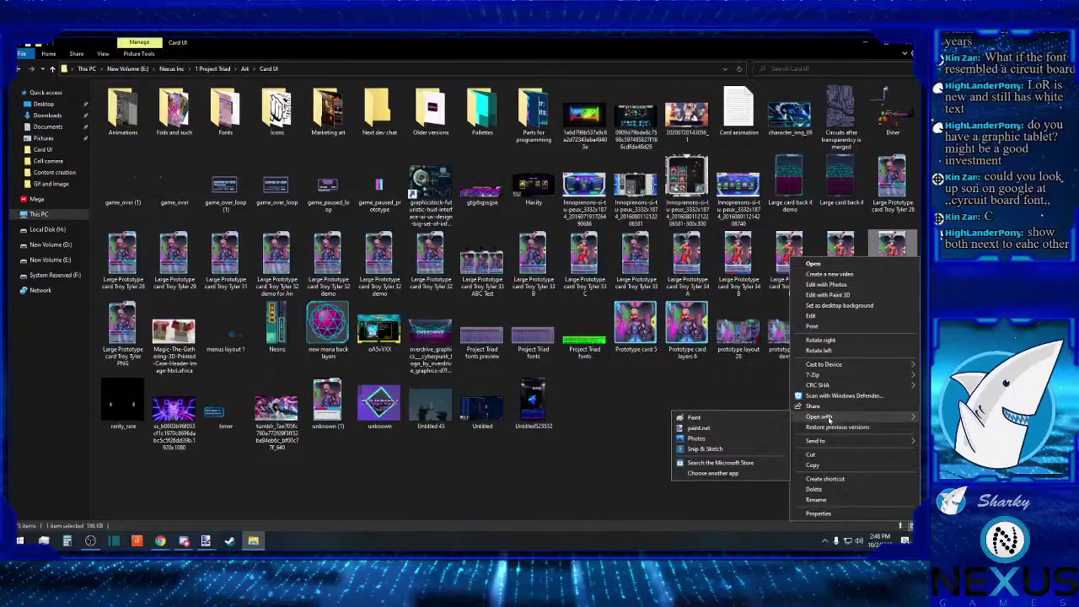
pyautogui.click(739, 432)
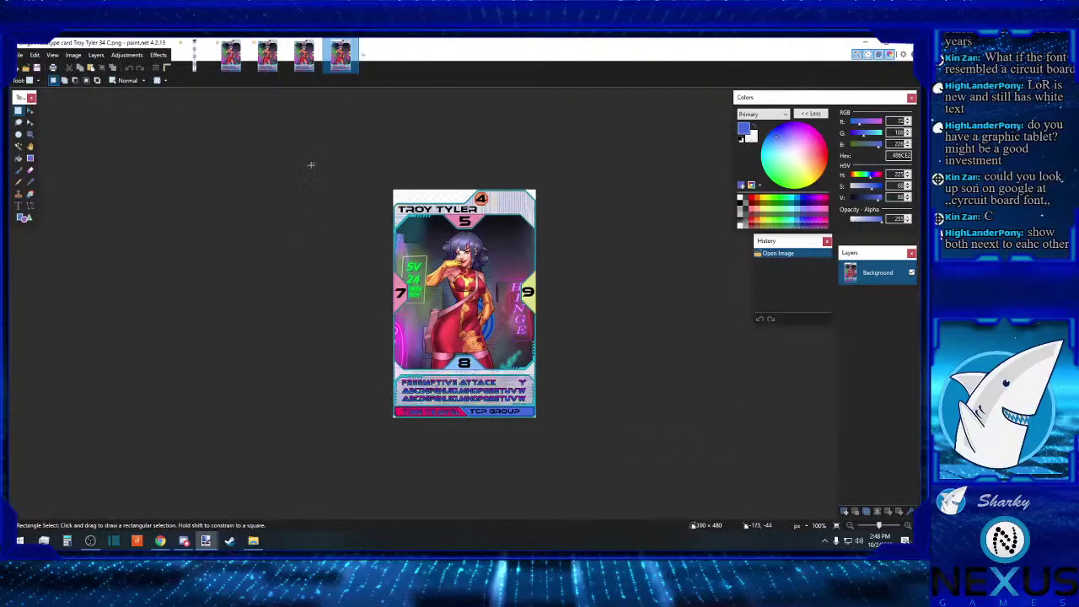
# Step: Copy the whole 34 C card image and widen the 34 B PNG's canvas to 600 pixels, anchored top left
pyautogui.moveTo(349, 126); pyautogui.dragTo(613, 549)
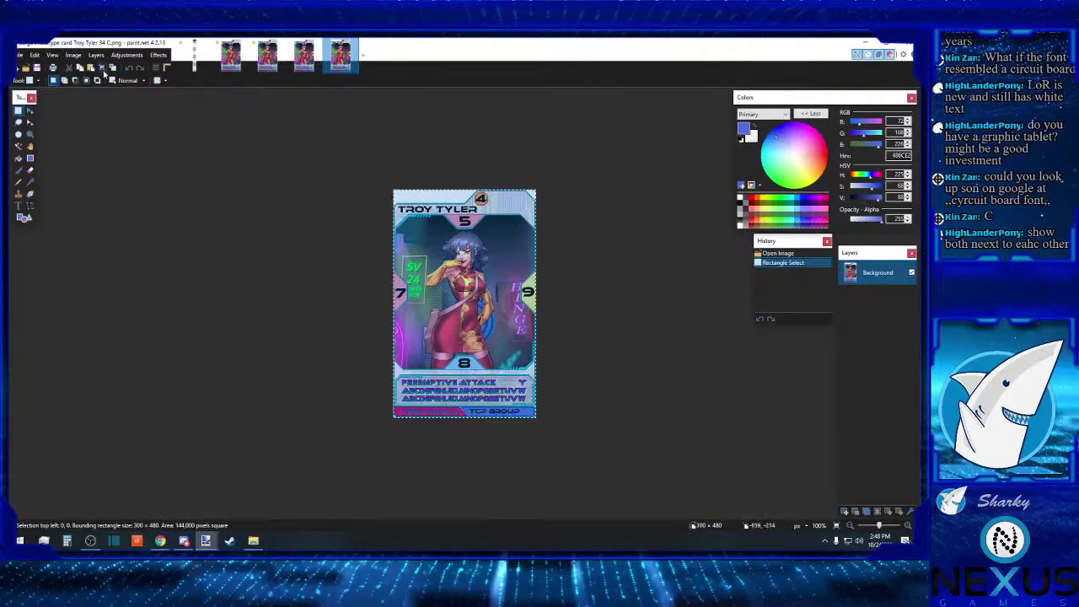
pyautogui.hotkey('ctrl', 'shift', 'Tab')
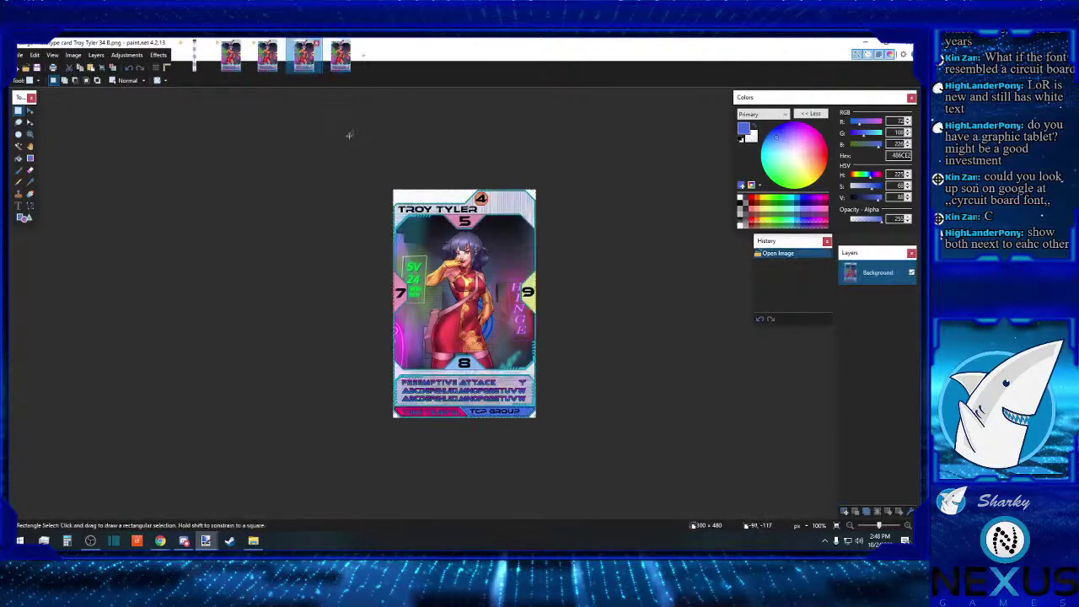
pyautogui.click(75, 55)
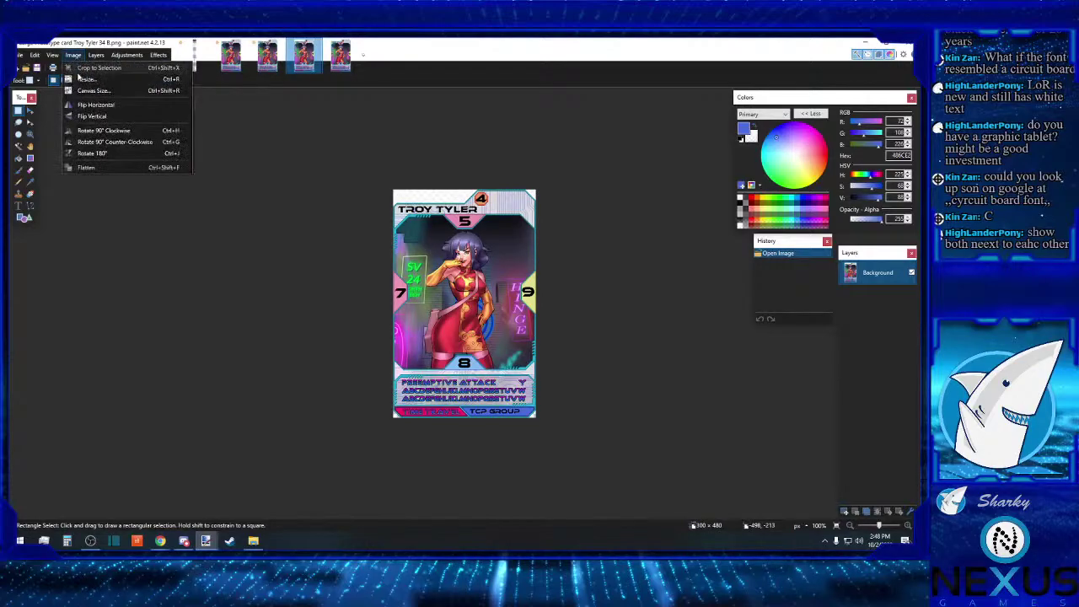
pyautogui.click(86, 90)
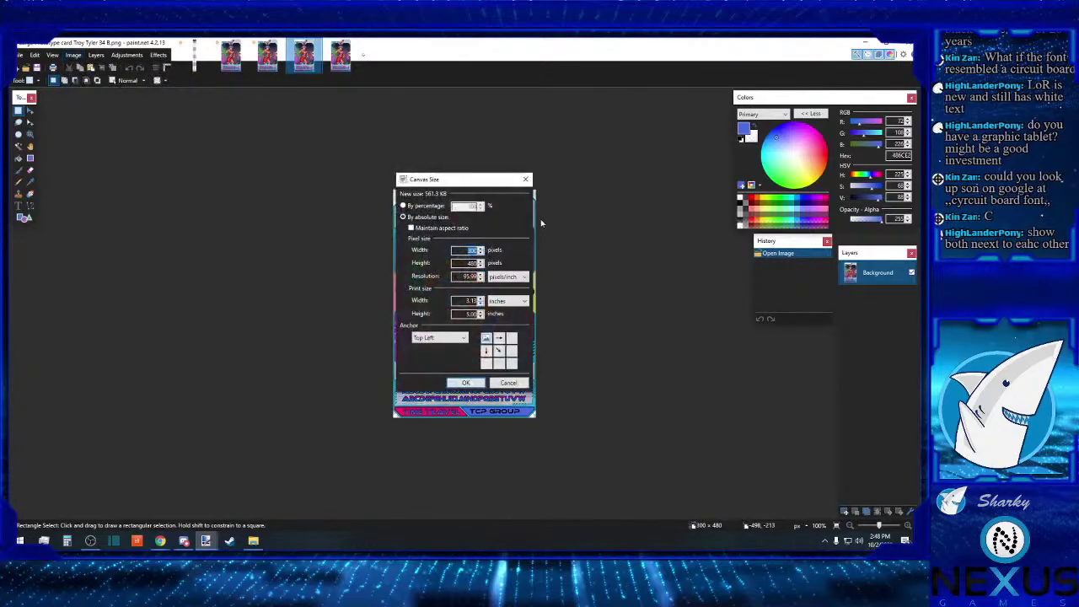
pyautogui.click(471, 251)
pyautogui.write('600')
pyautogui.click(465, 382)
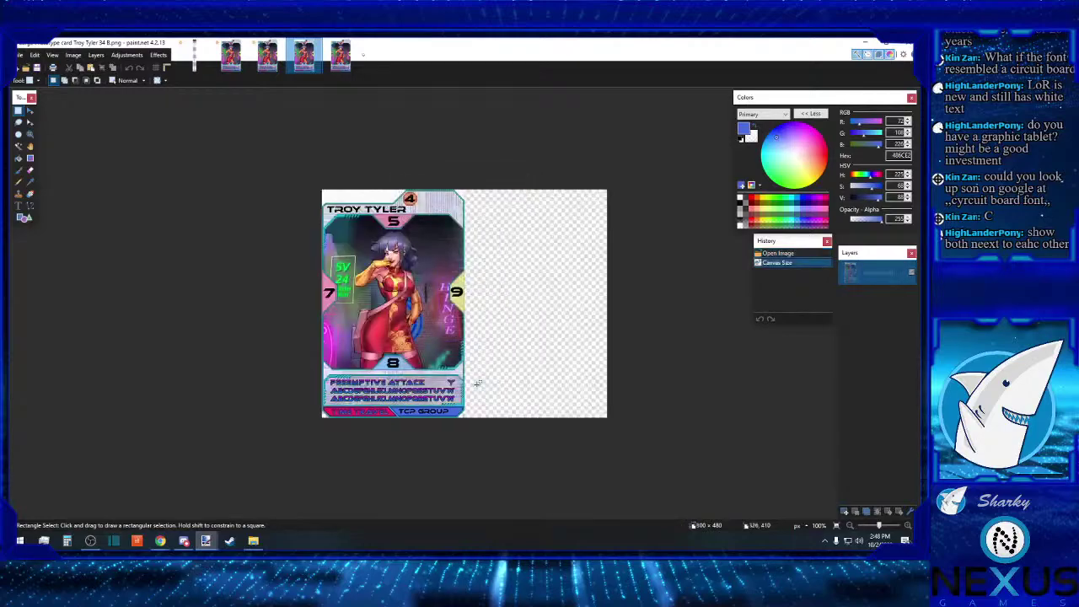
# Step: Paste the copied 34 C card into the empty half beside the 34 B card, aligned at 300, 0, and deselect it
pyautogui.click(93, 69)
pyautogui.moveTo(413, 264); pyautogui.dragTo(552, 262)
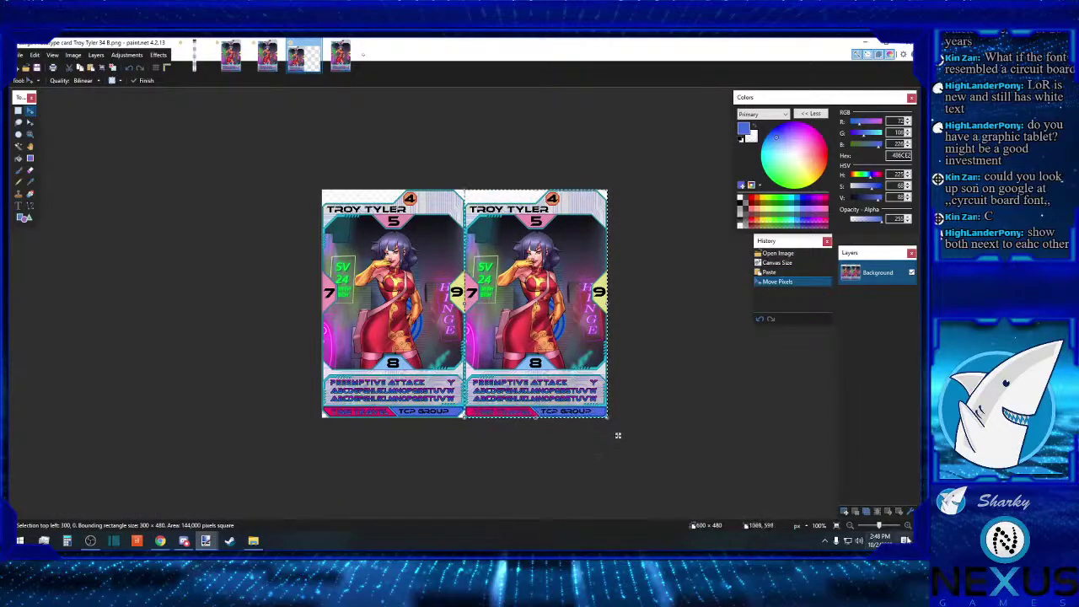
pyautogui.hotkey('ctrl', '+')
pyautogui.hotkey('ctrl', '+')
pyautogui.hotkey('ctrl', '+')
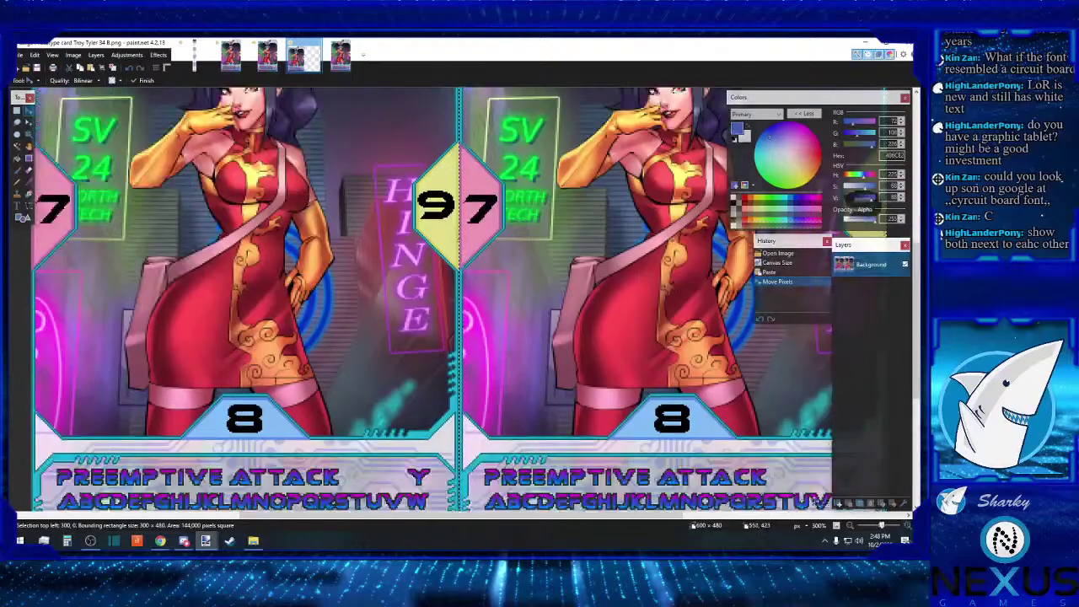
pyautogui.scroll(-5, 725, 485)
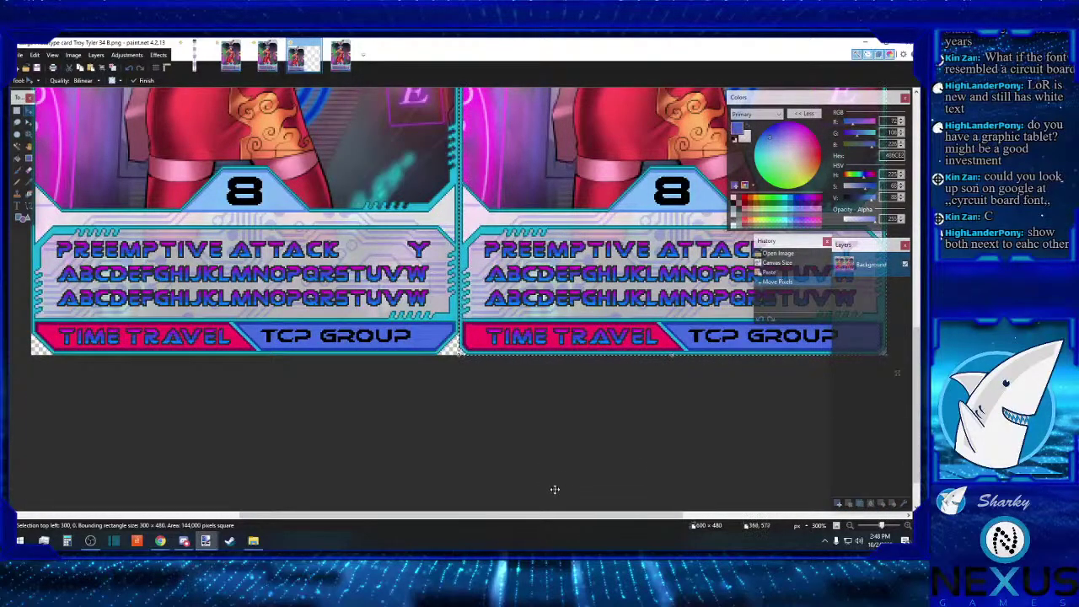
pyautogui.moveTo(551, 520); pyautogui.dragTo(660, 518)
pyautogui.scroll(12, 662, 434)
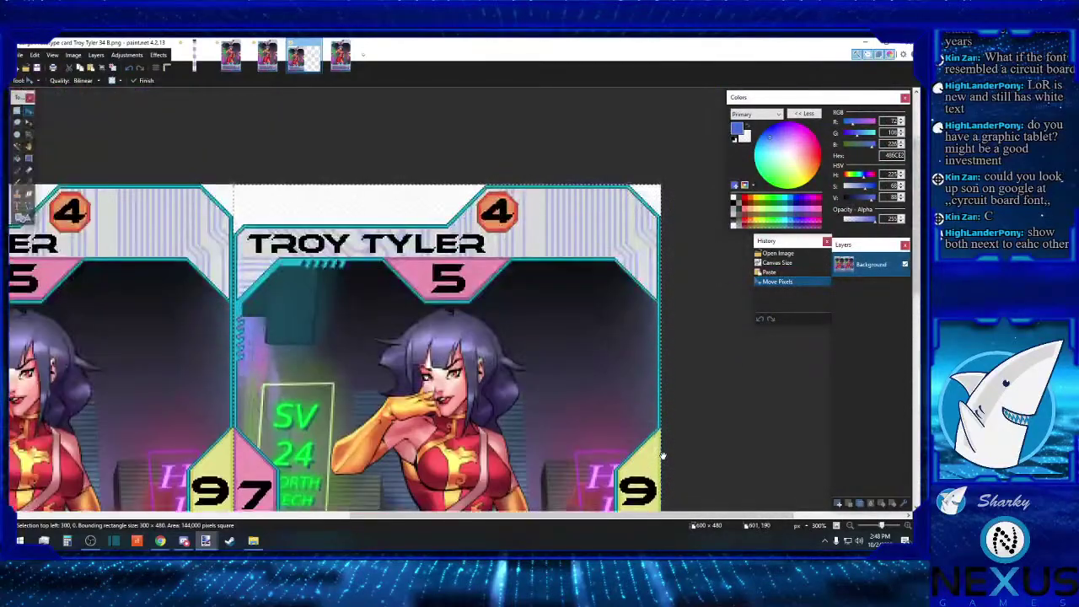
pyautogui.scroll(-4, 662, 455)
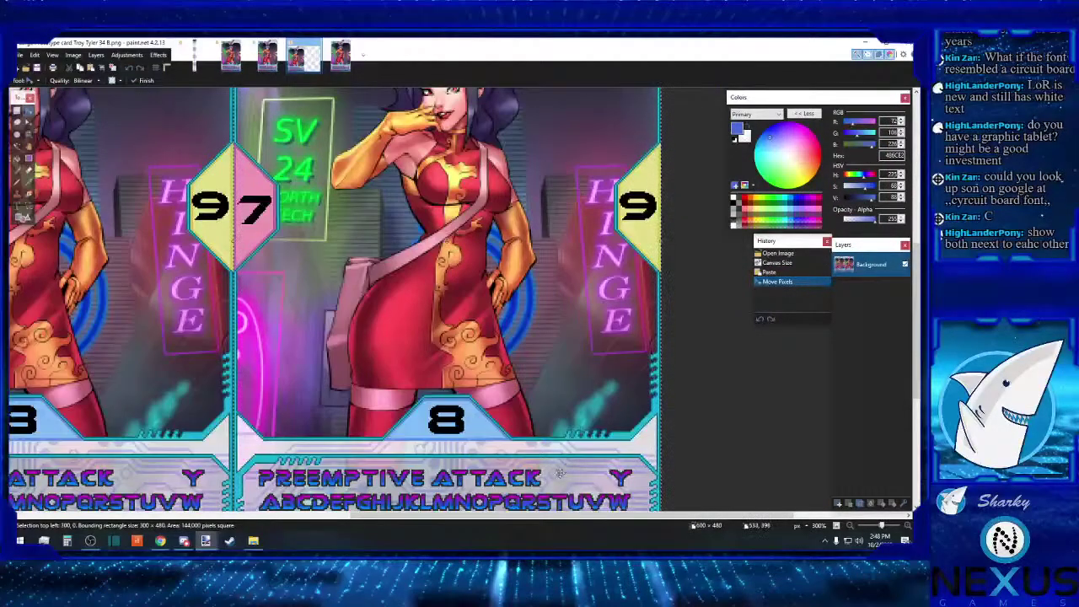
pyautogui.click(18, 110)
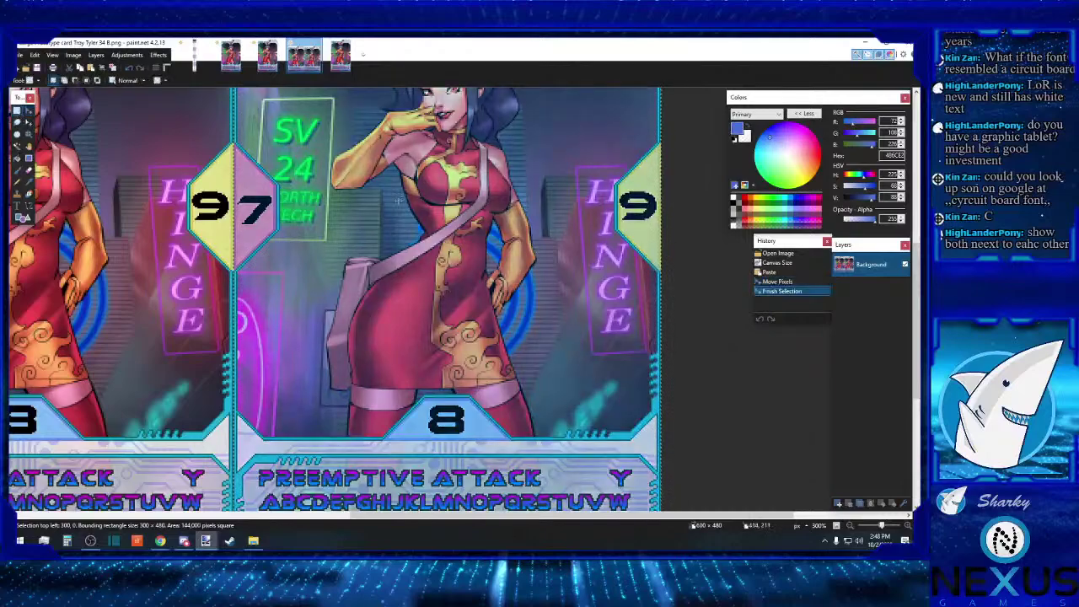
pyautogui.click(447, 252)
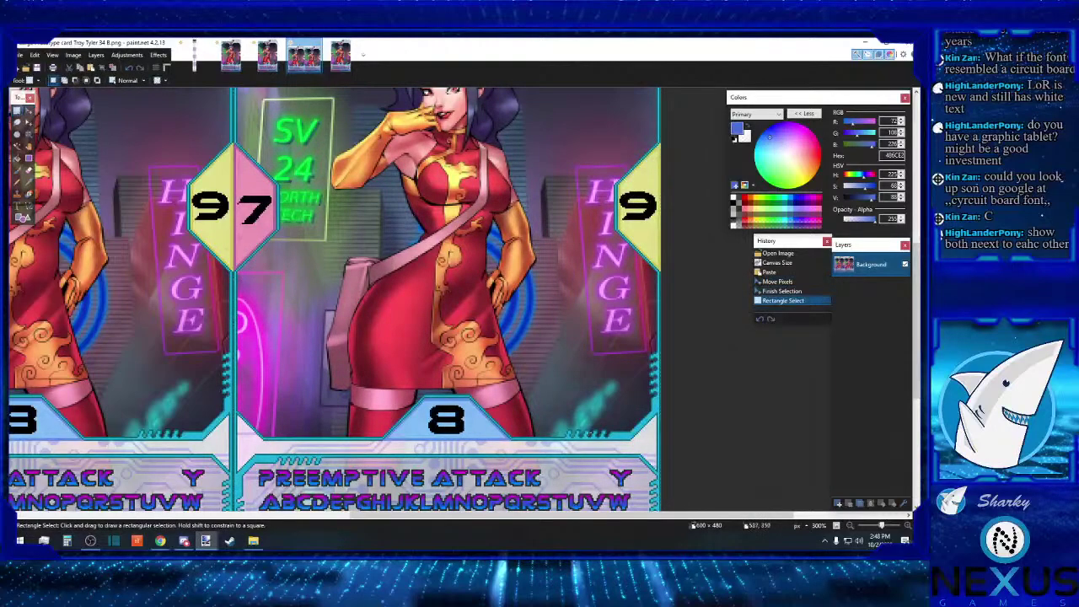
# Step: Compare the two cards side by side at 150% zoom, marking each card's bottom banner and lower portion with rectangular selections
pyautogui.click(850, 526)
pyautogui.click(849, 526)
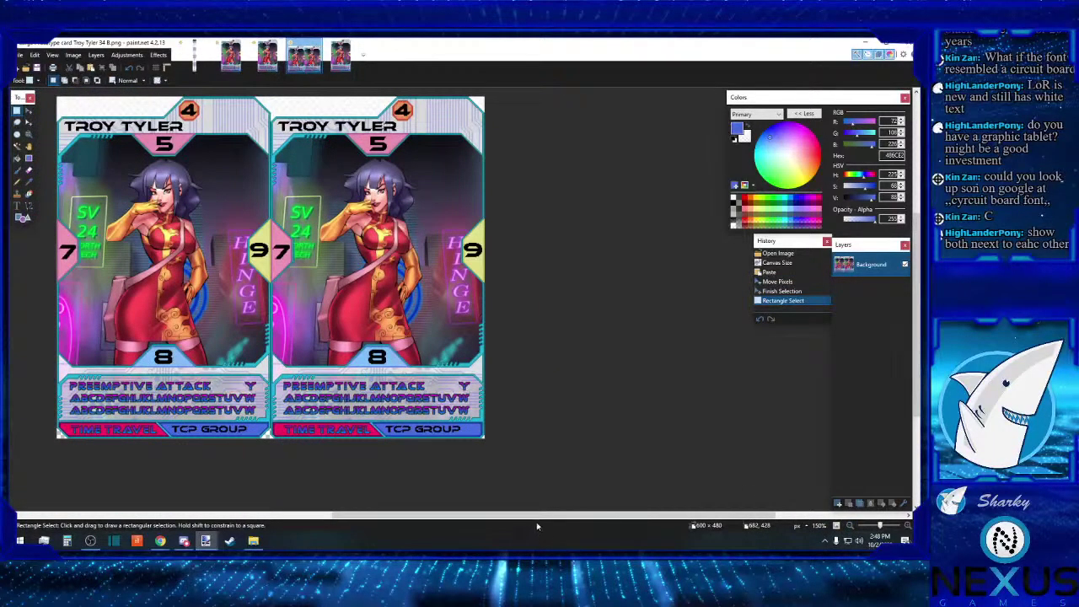
pyautogui.moveTo(546, 516); pyautogui.dragTo(485, 510)
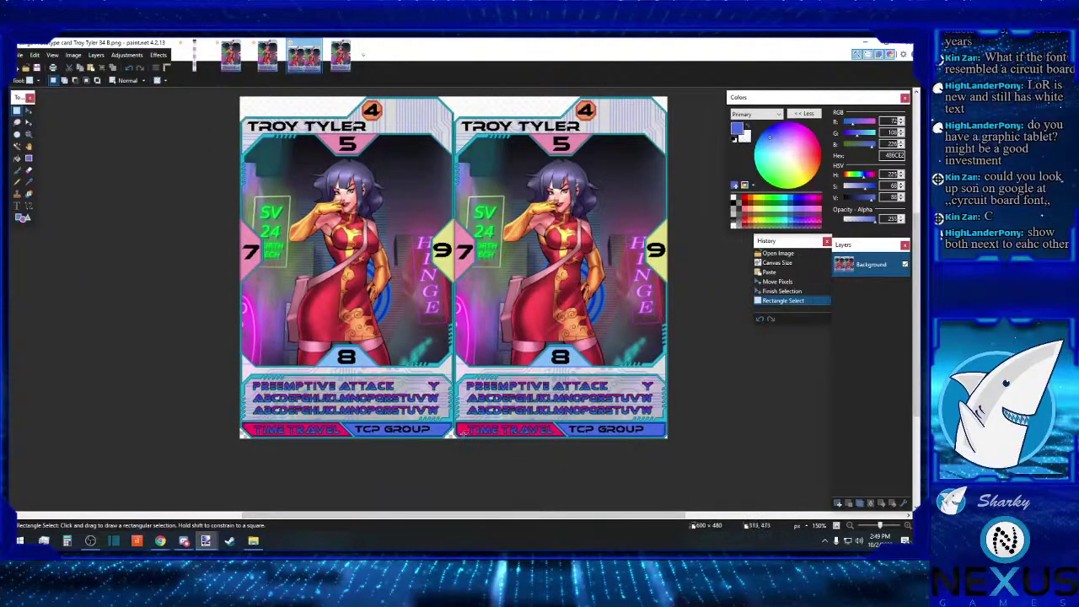
pyautogui.moveTo(456, 426); pyautogui.dragTo(669, 438)
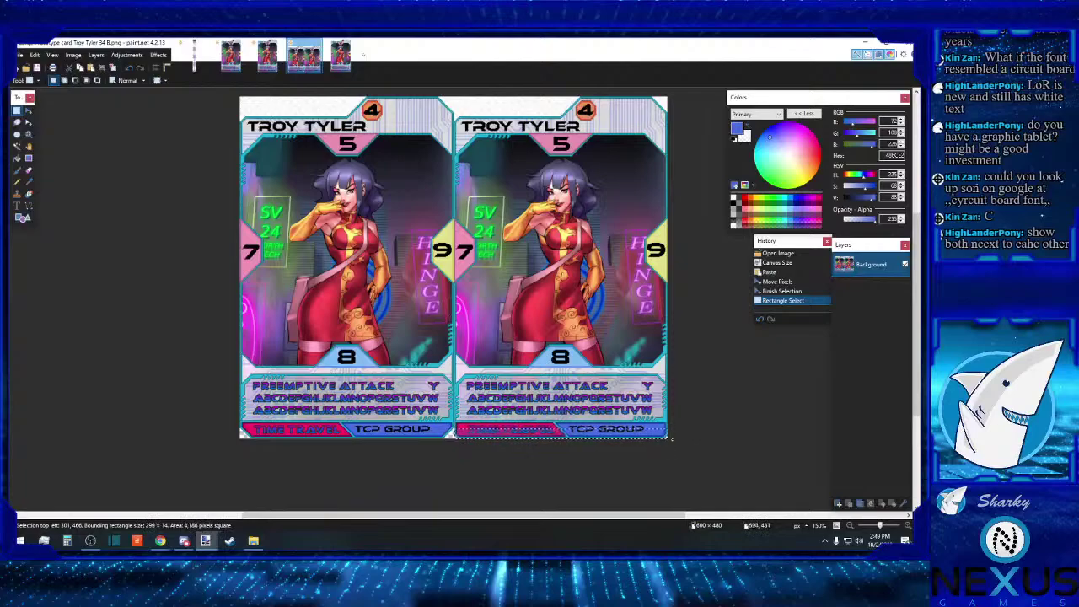
pyautogui.click(675, 439)
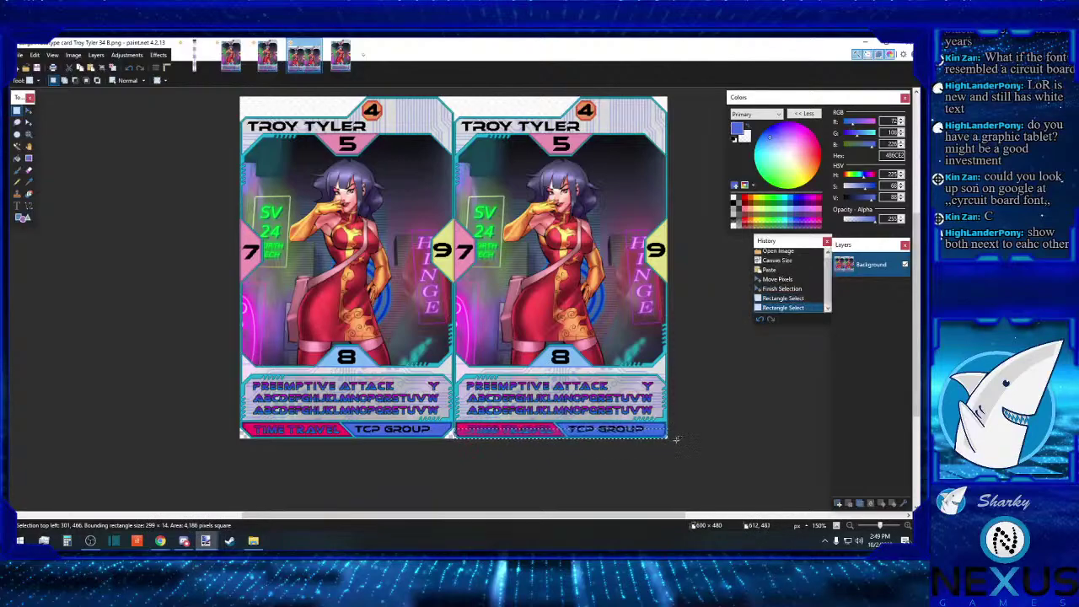
pyautogui.moveTo(451, 420); pyautogui.dragTo(239, 439)
pyautogui.click(406, 477)
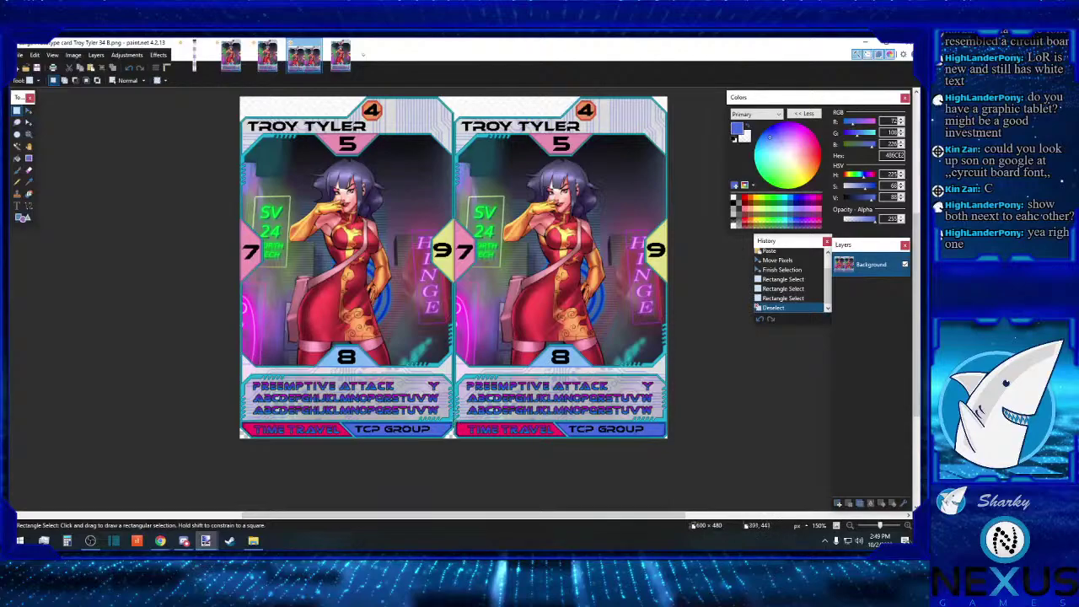
pyautogui.moveTo(455, 190); pyautogui.dragTo(675, 445)
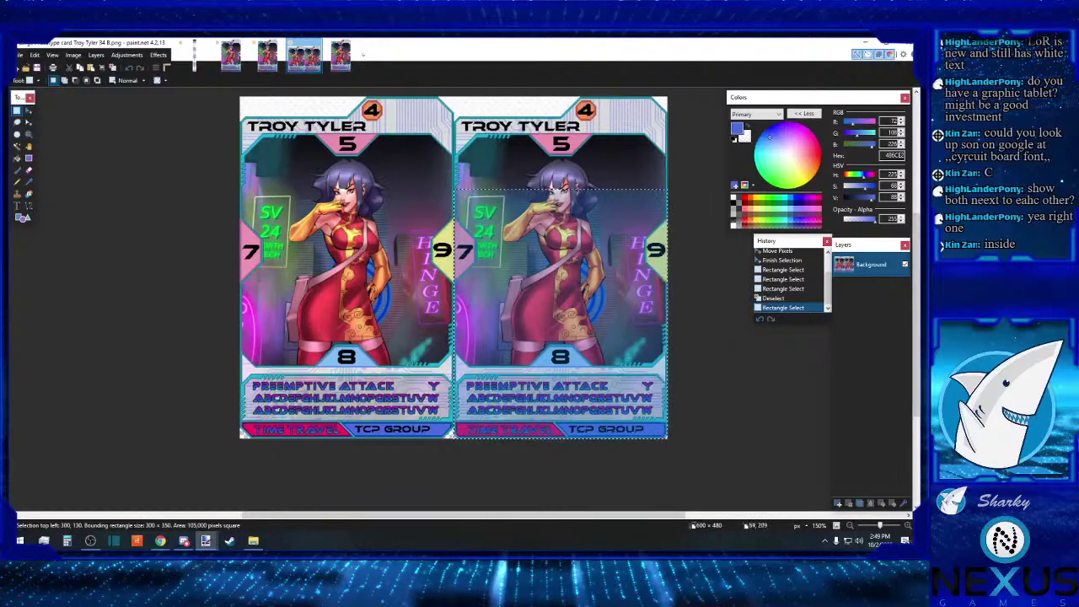
pyautogui.moveTo(238, 211); pyautogui.dragTo(453, 461)
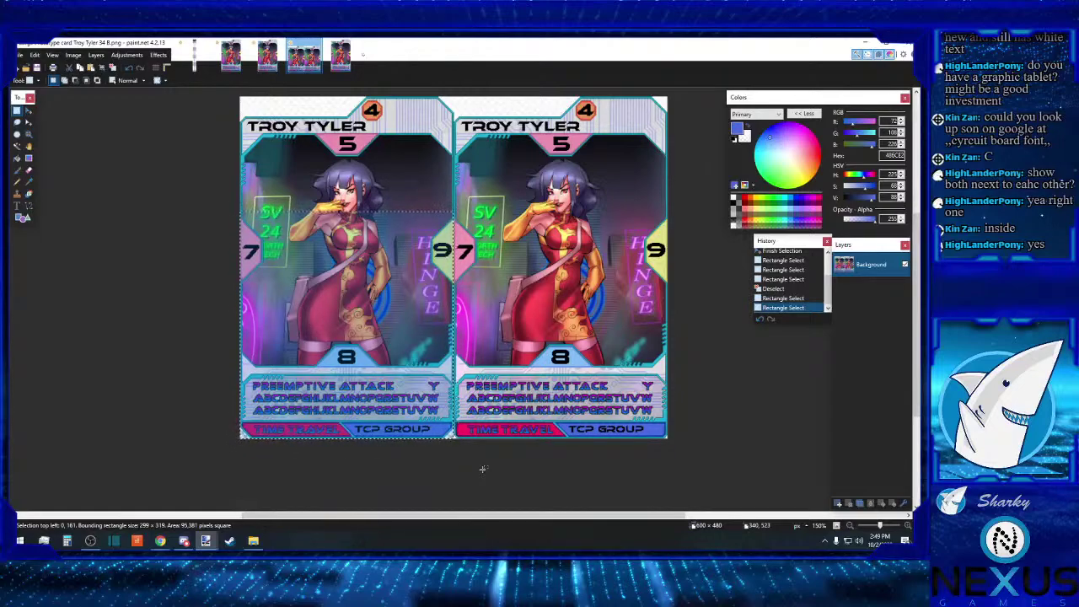
# Step: Mark the lower portion of the second card with a rectangular selection and check the layered 34 B and 34 C images
pyautogui.click(506, 349)
pyautogui.moveTo(671, 247); pyautogui.dragTo(452, 477)
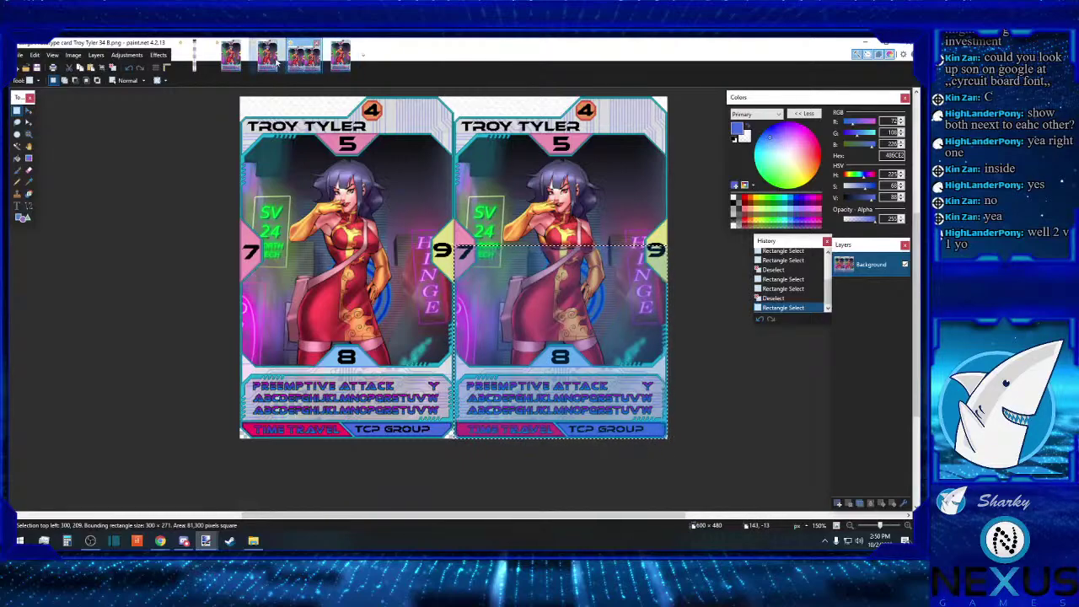
pyautogui.click(271, 57)
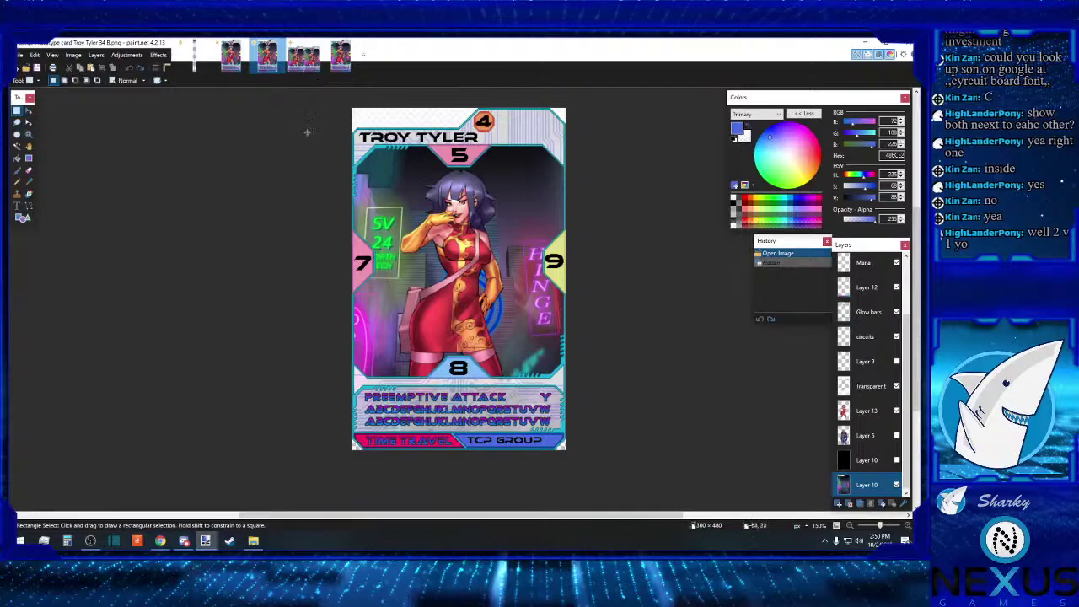
pyautogui.click(231, 56)
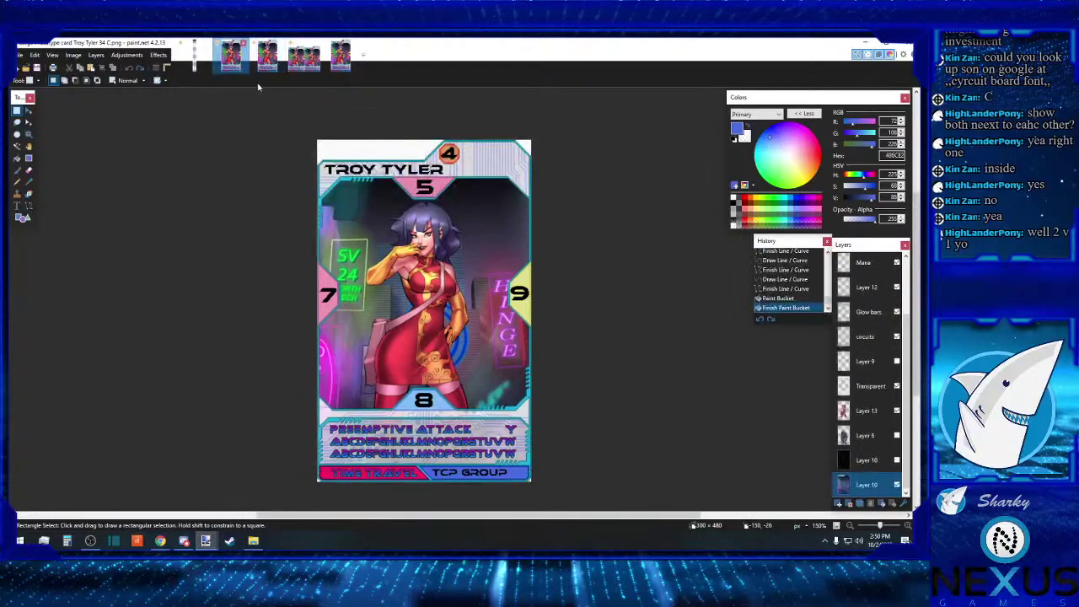
# Step: Close the layered 34 B image, the 34 C PNG and the side-by-side comparison image, discarding unsaved changes
pyautogui.click(268, 56)
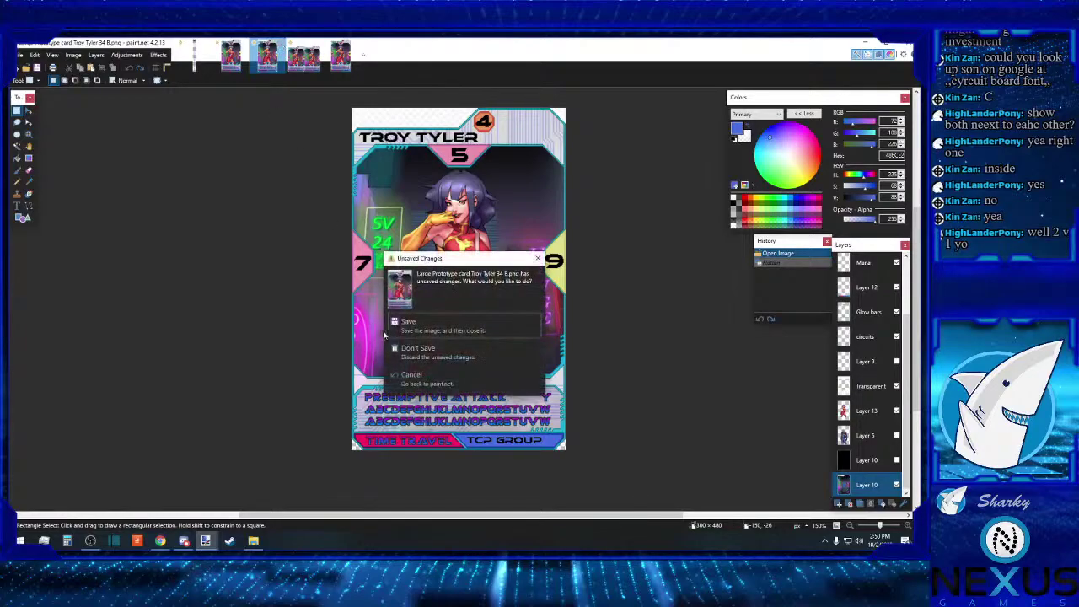
pyautogui.click(419, 349)
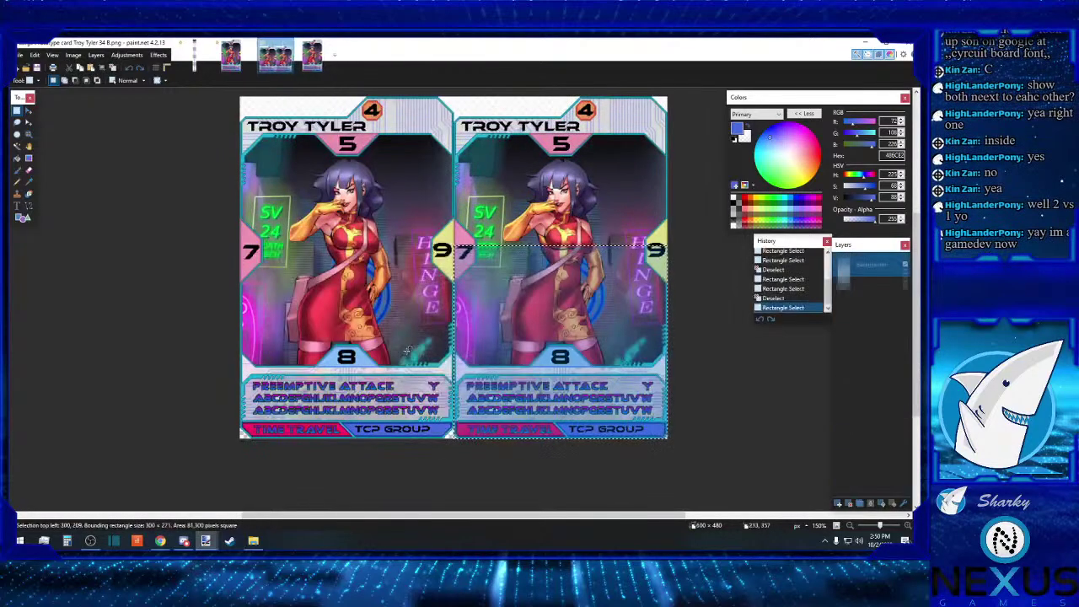
pyautogui.click(304, 56)
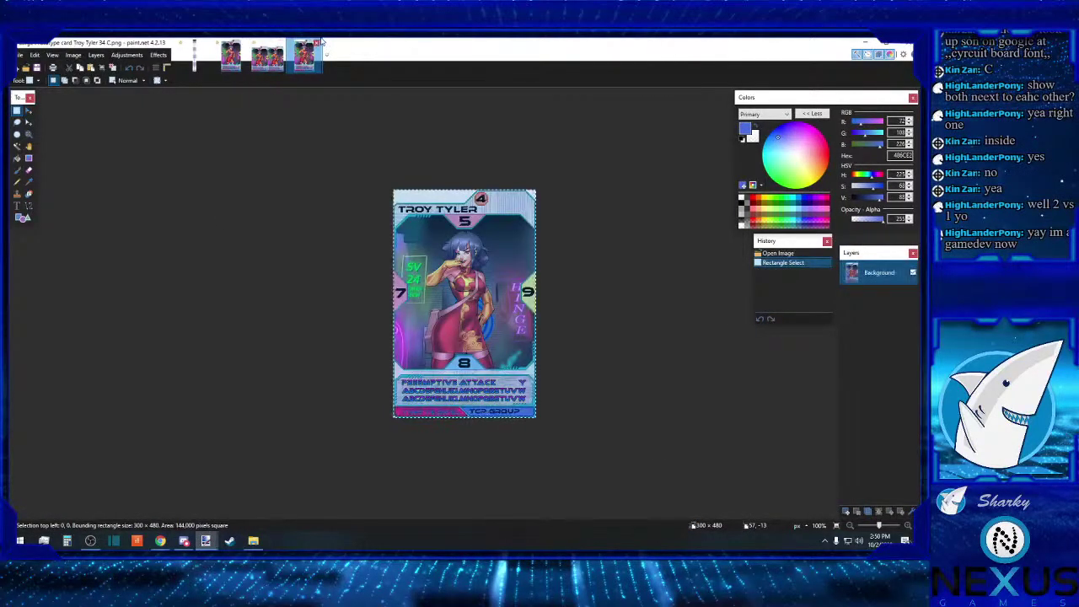
pyautogui.click(319, 42)
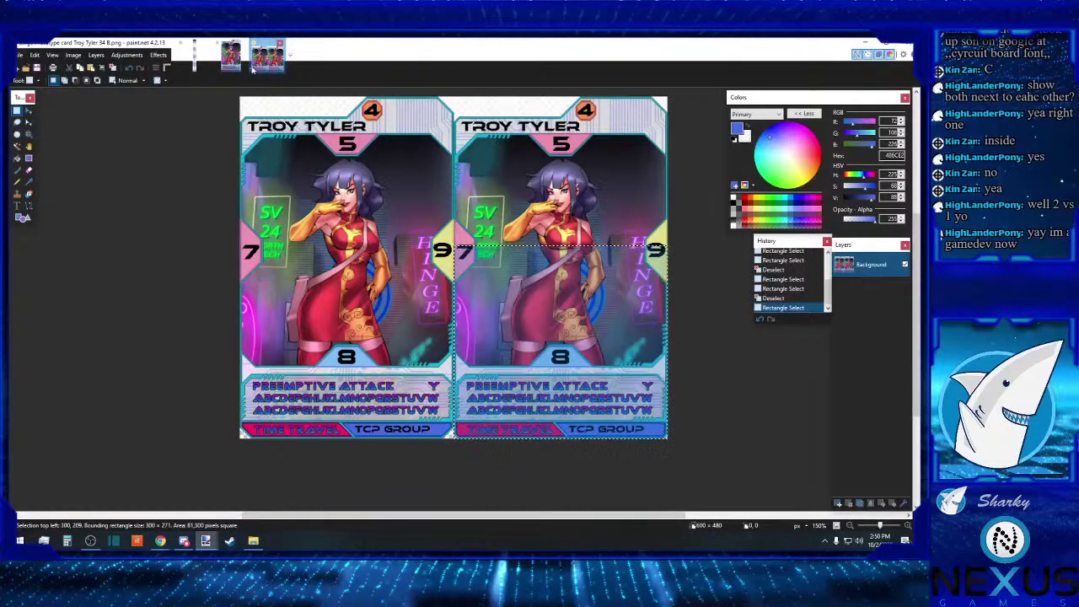
pyautogui.click(281, 44)
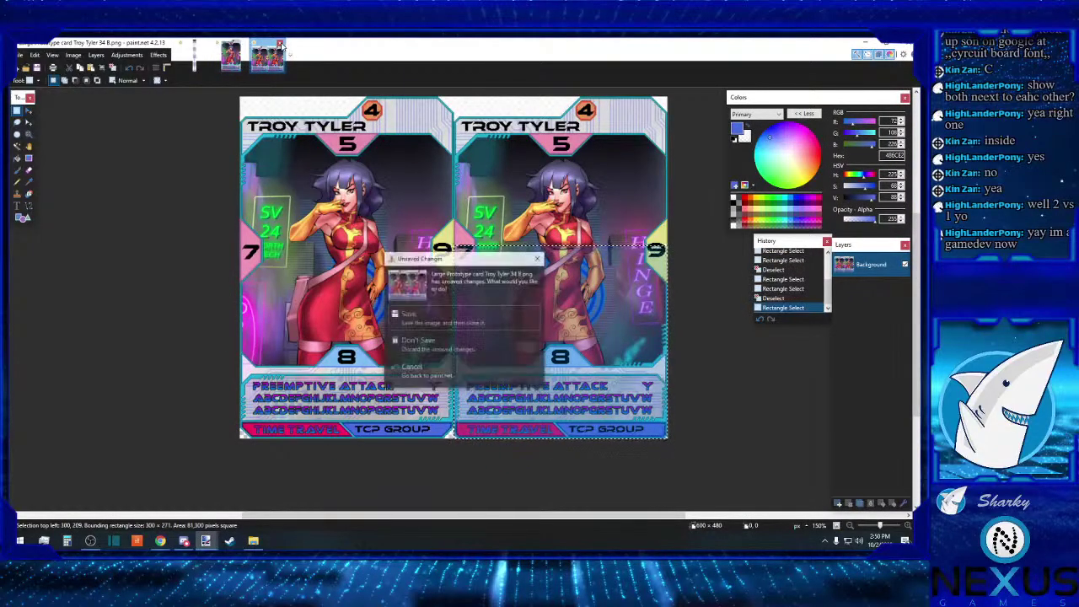
pyautogui.click(439, 338)
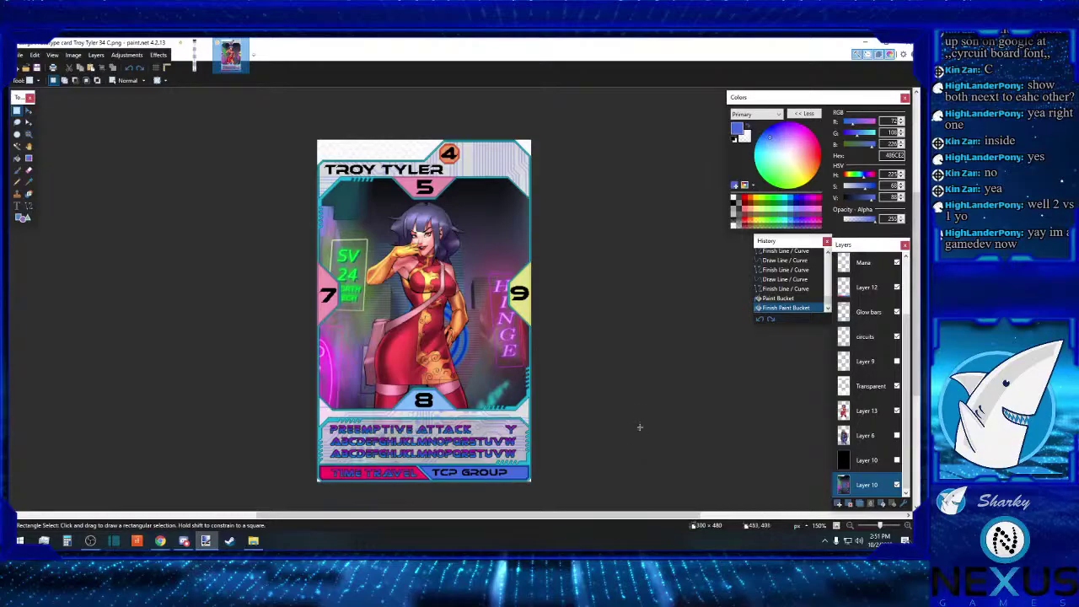
# Step: Examine the layered 34 C card at 400% zoom, marking the text box area with rectangular selections and reviewing the header
pyautogui.scroll(-1, 641, 421)
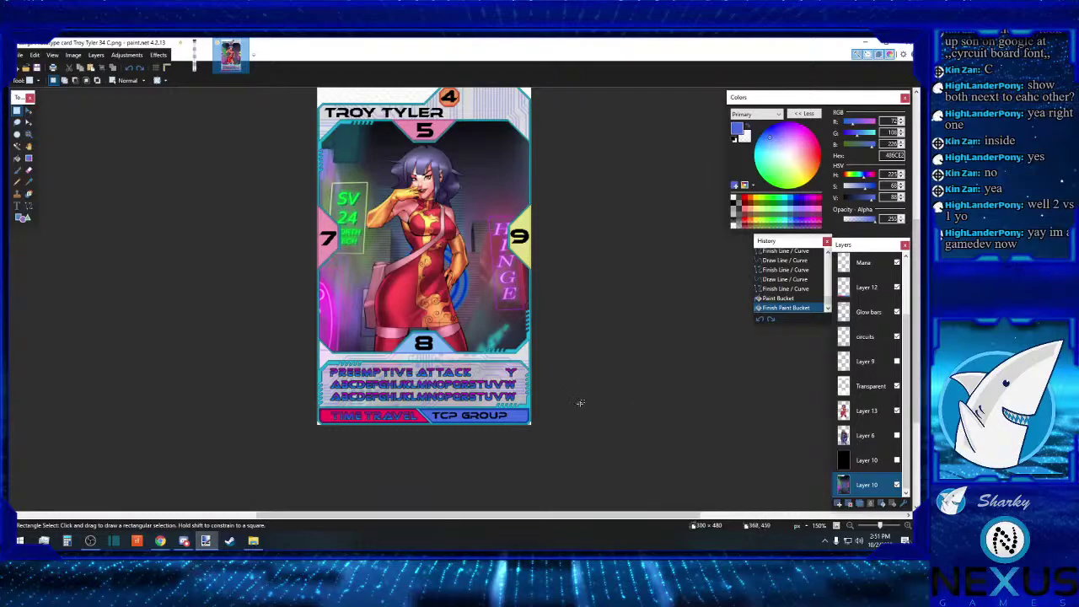
pyautogui.scroll(2, 580, 409)
pyautogui.scroll(-2, 580, 411)
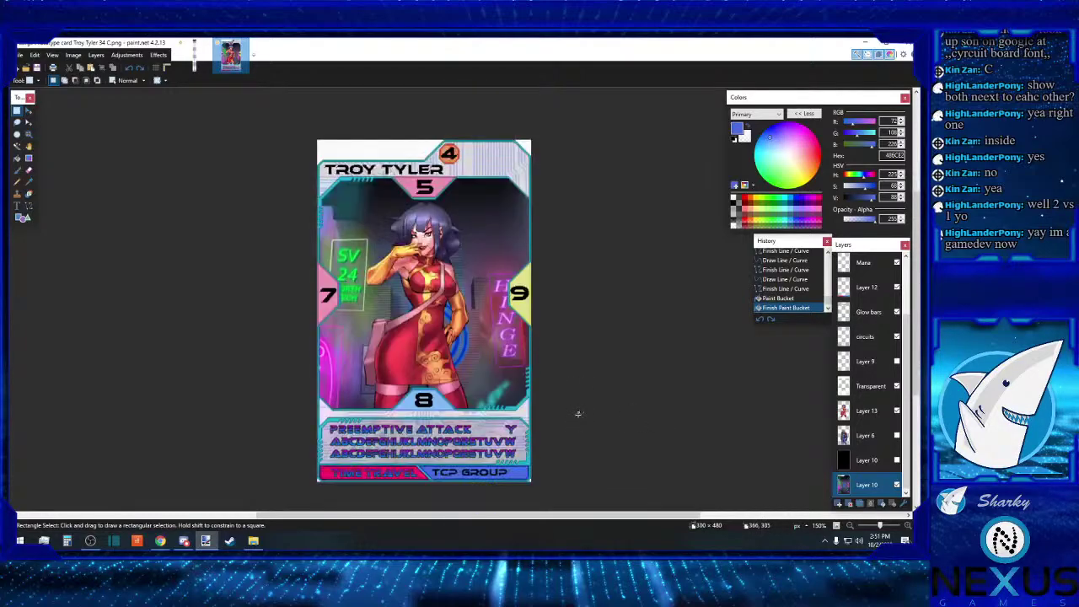
pyautogui.click(907, 525)
pyautogui.click(907, 525)
pyautogui.click(907, 525)
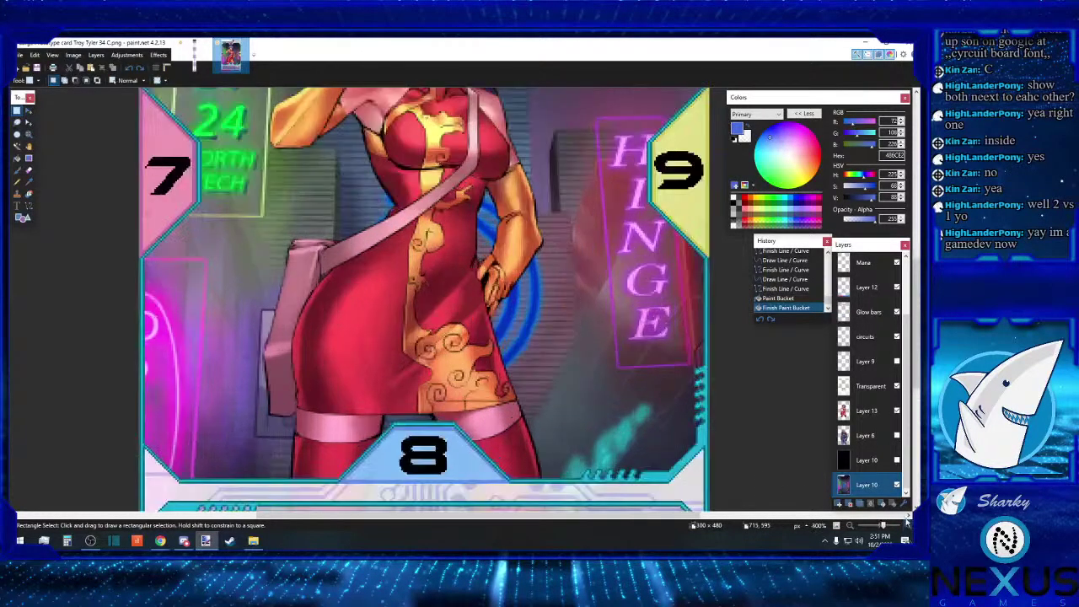
pyautogui.scroll(-3, 778, 373)
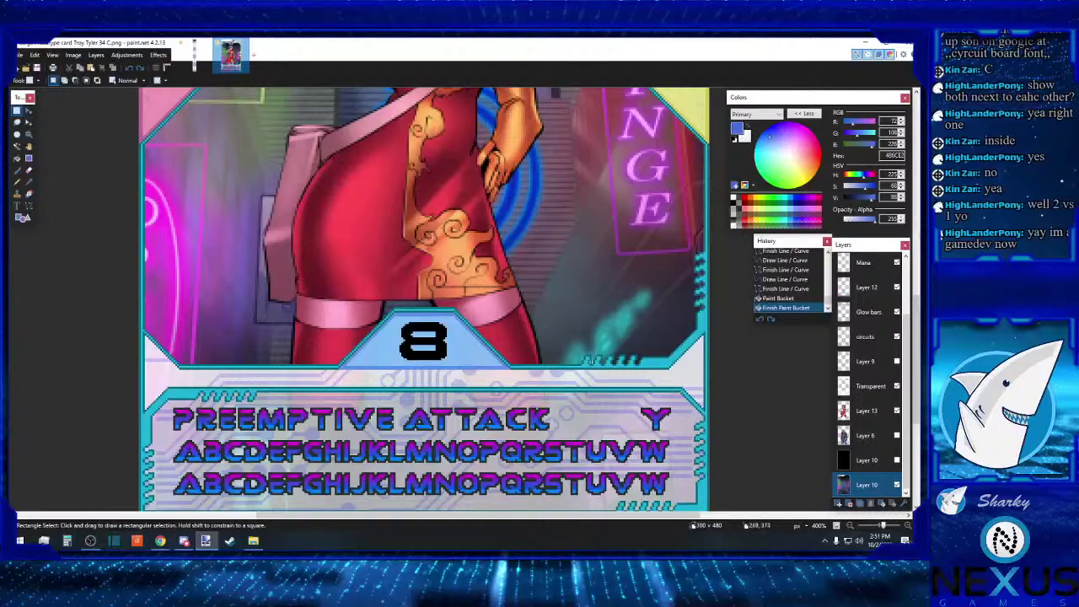
pyautogui.scroll(-3, 555, 363)
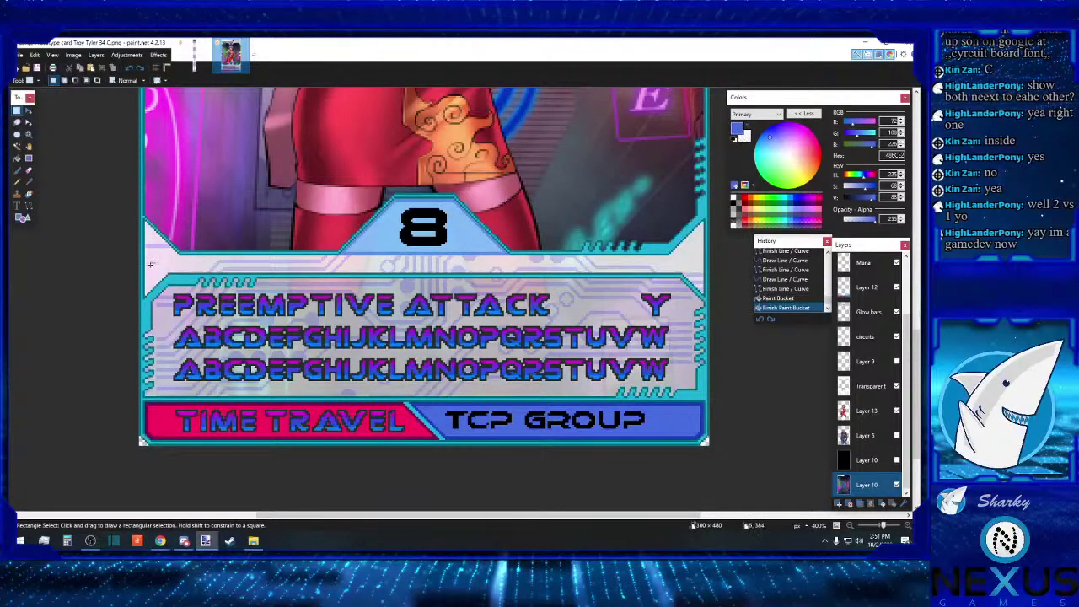
pyautogui.moveTo(666, 266); pyautogui.dragTo(708, 323)
pyautogui.moveTo(708, 263); pyautogui.dragTo(98, 493)
pyautogui.click(252, 259)
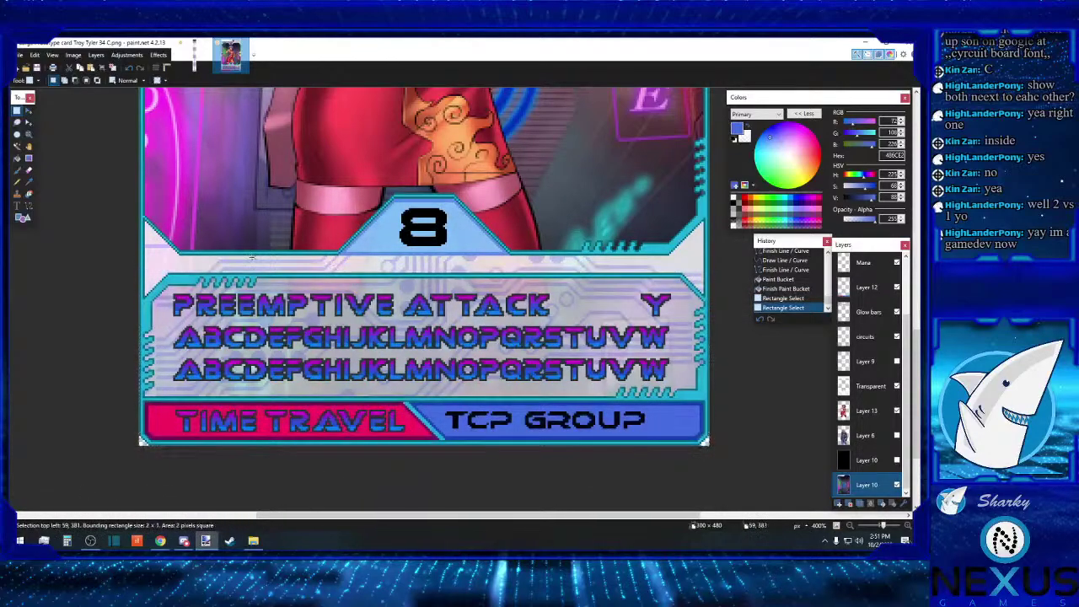
pyautogui.moveTo(143, 209); pyautogui.dragTo(161, 292)
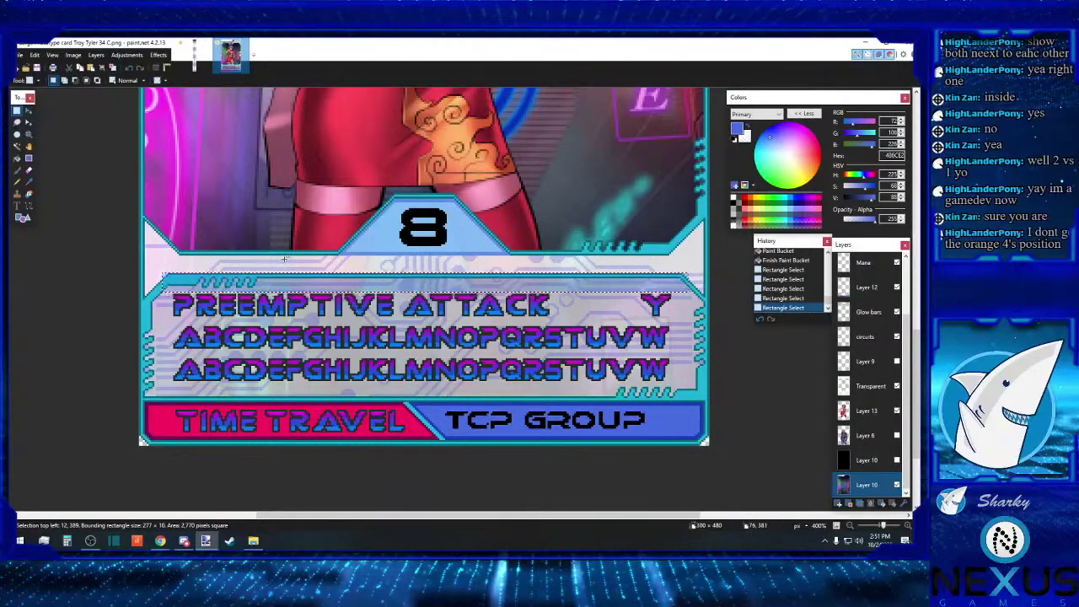
pyautogui.click(362, 245)
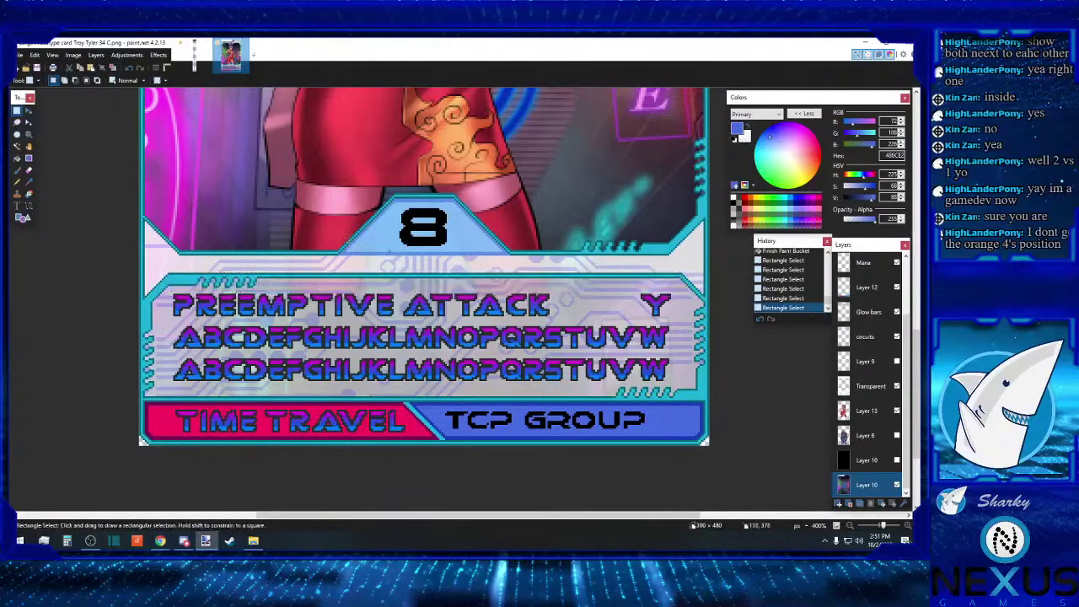
pyautogui.scroll(8, 475, 261)
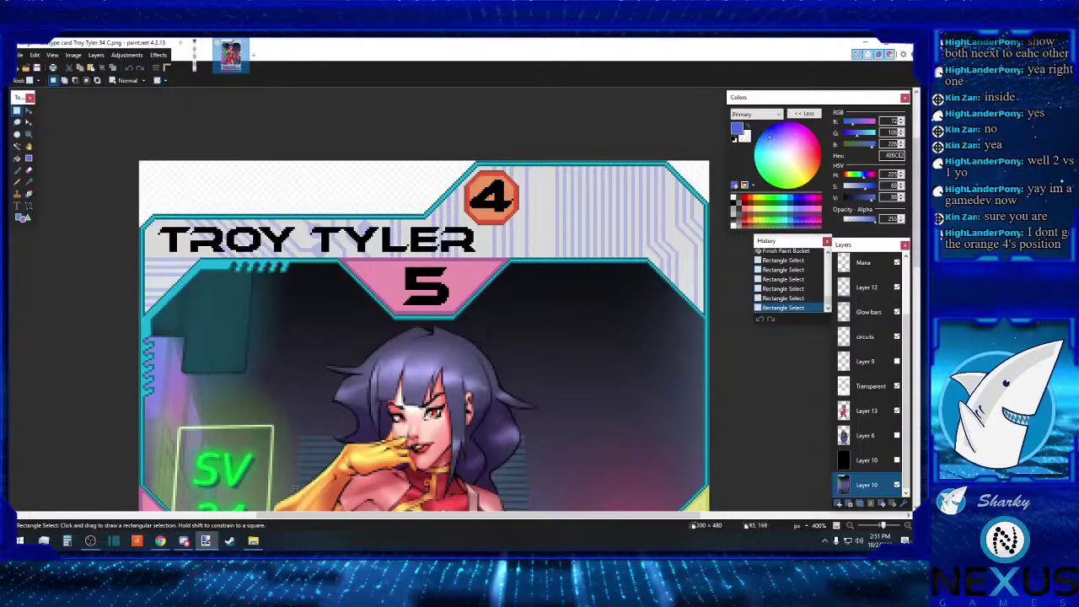
# Step: Switch to File Explorer and view the version 28 card PNG in Photos to examine its cost symbols, closing it when done
pyautogui.click(252, 542)
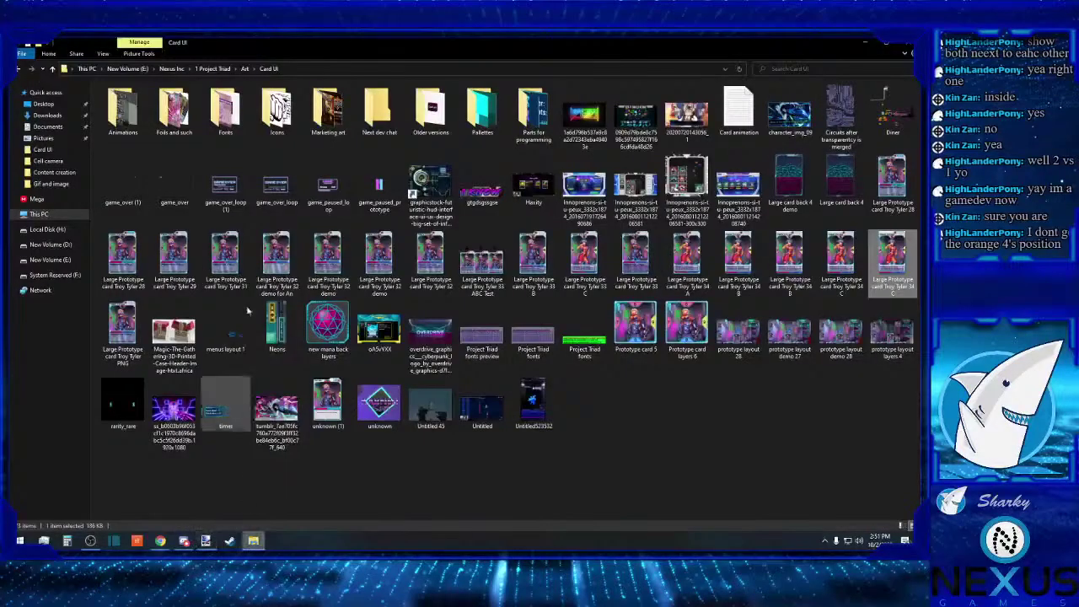
pyautogui.doubleClick(120, 268)
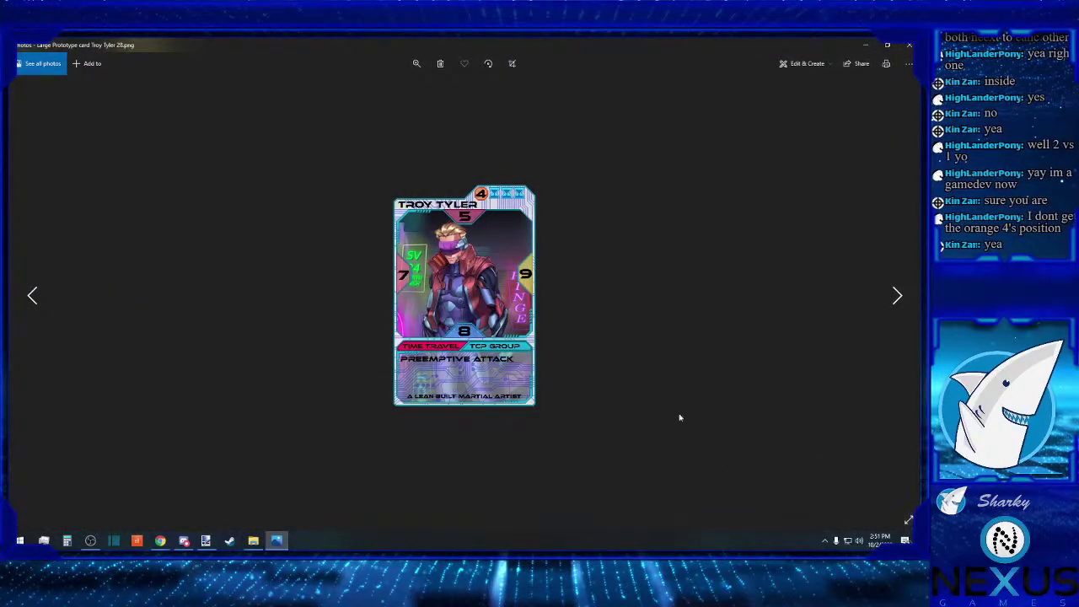
pyautogui.scroll(-1, 527, 246)
pyautogui.scroll(1, 523, 250)
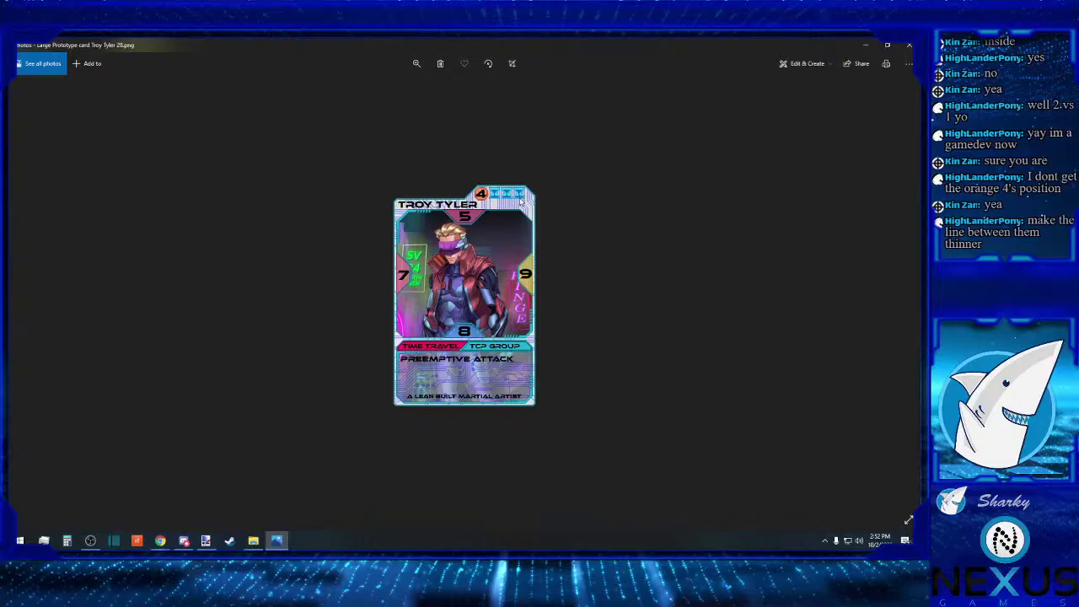
pyautogui.click(905, 48)
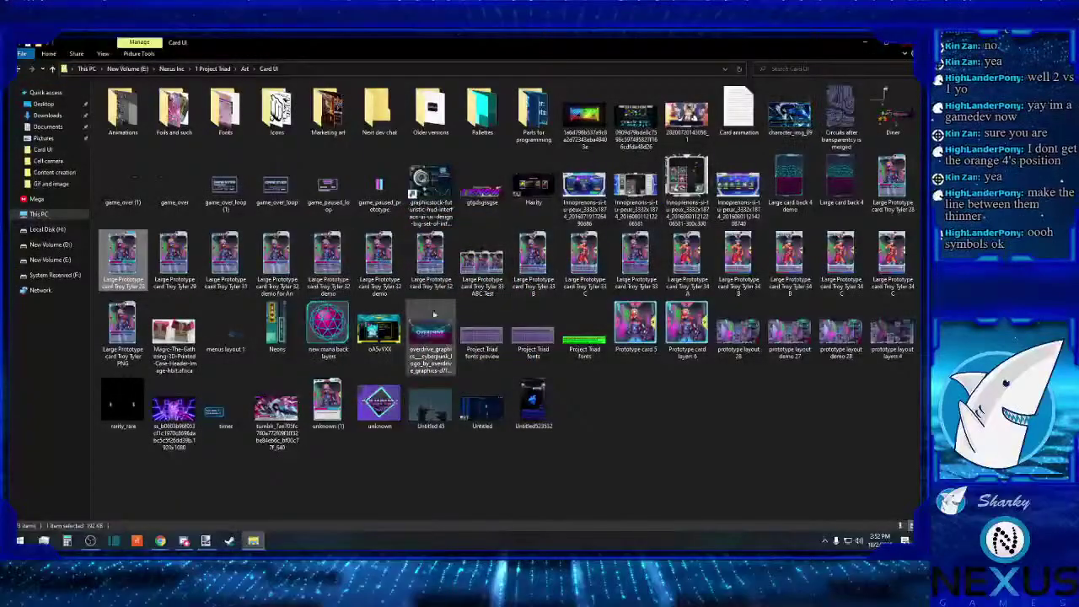
# Step: Open the layered version 28 card in paint.net and copy the cost number and hourglass symbols from its Mana layer, about 123 × 35 pixels
pyautogui.doubleClick(900, 179)
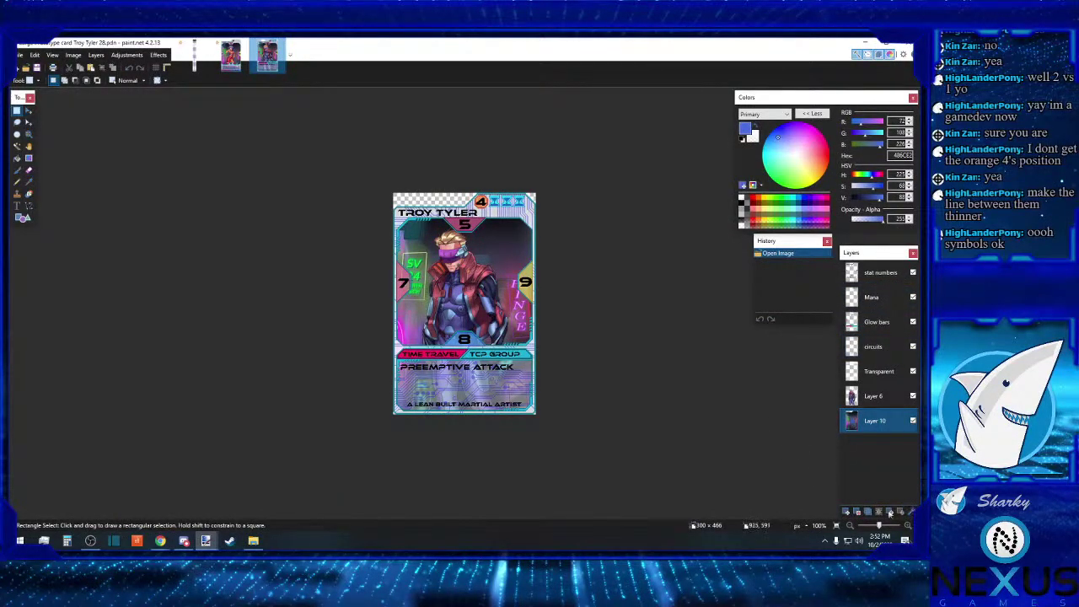
pyautogui.scroll(3, 746, 422)
pyautogui.scroll(2, 746, 422)
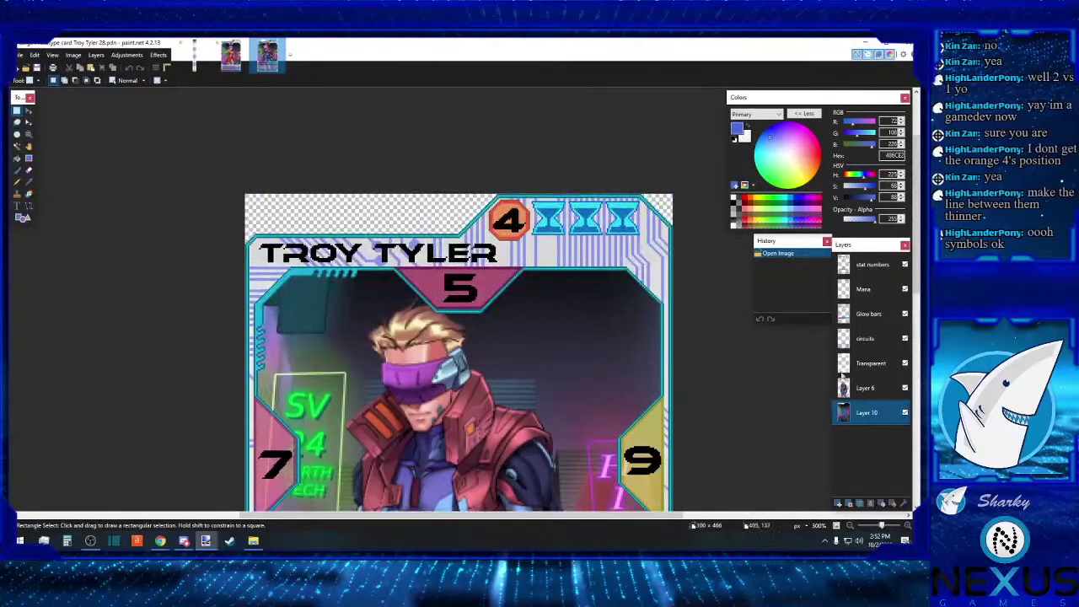
pyautogui.click(904, 288)
pyautogui.click(904, 288)
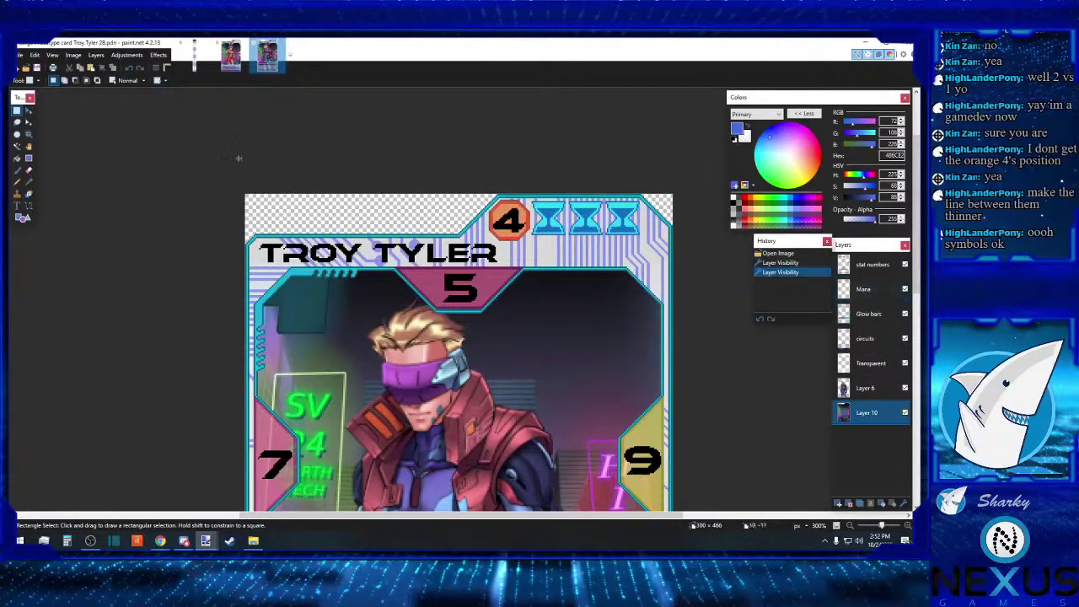
pyautogui.moveTo(663, 192); pyautogui.dragTo(488, 243)
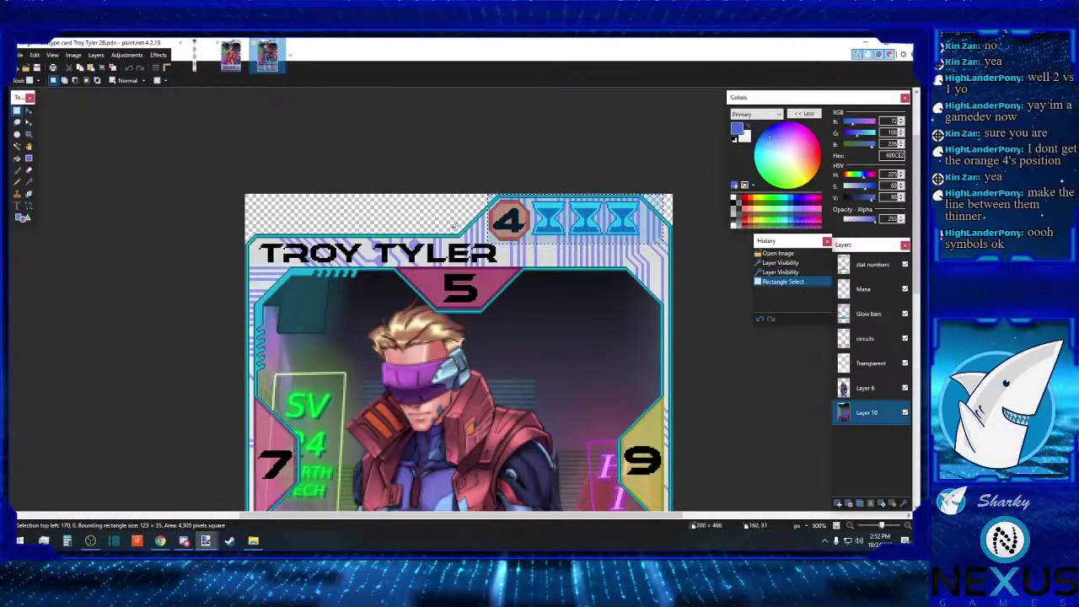
pyautogui.click(873, 292)
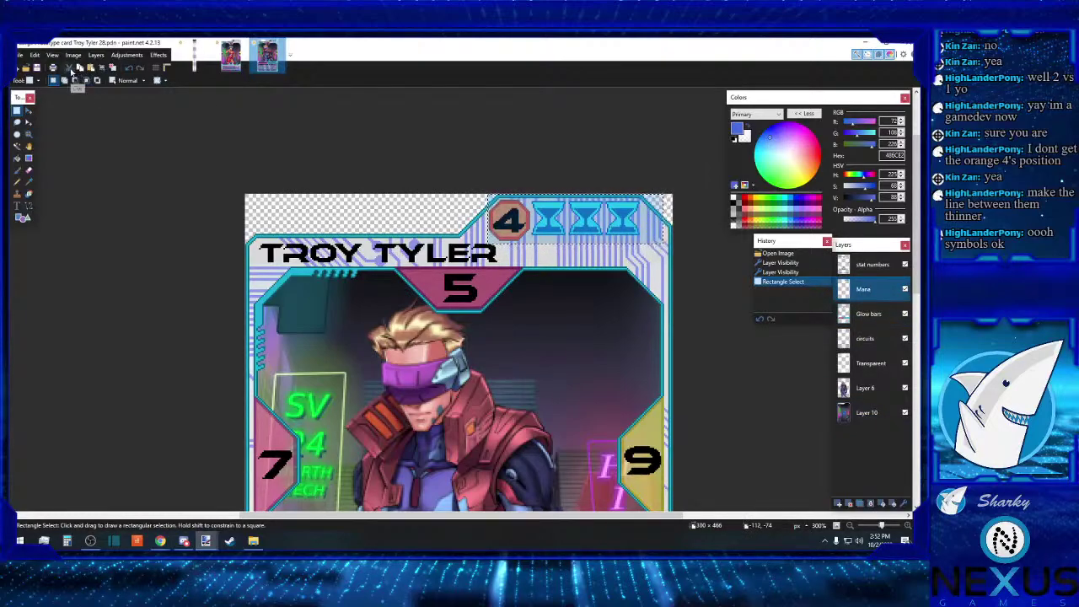
# Step: Paste the copied cost number and hourglass symbols onto the Mana layer of the 34 C card and deselect them
pyautogui.click(230, 56)
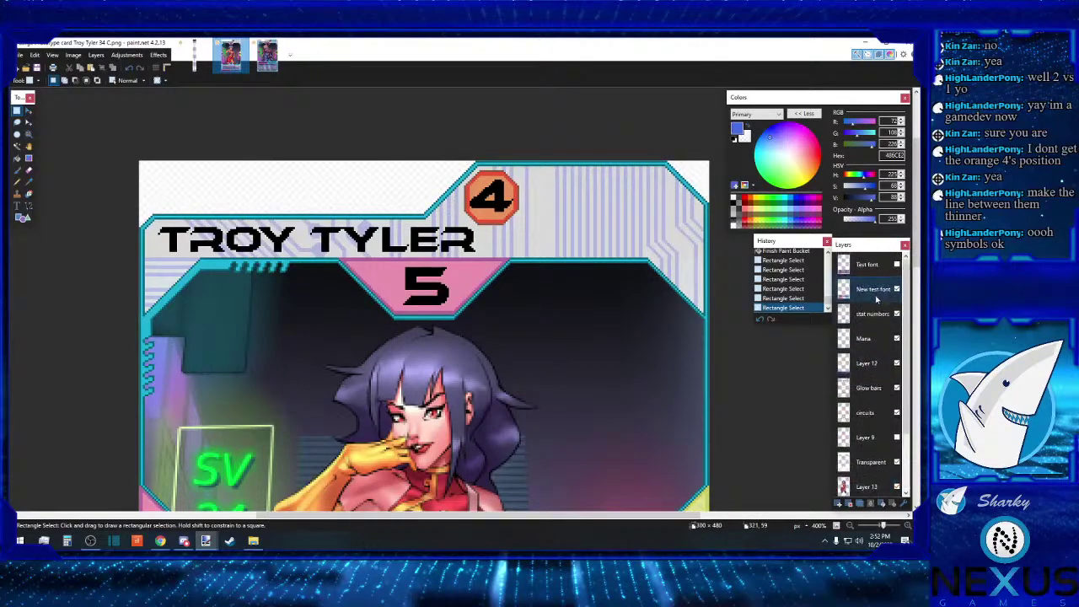
pyautogui.click(871, 338)
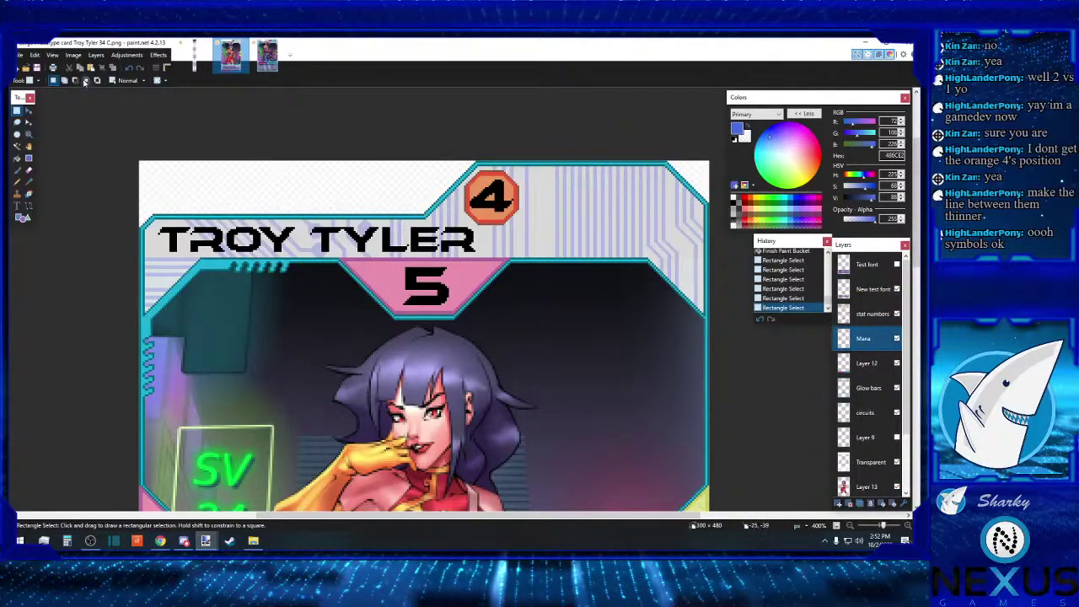
pyautogui.hotkey('ctrl', 'v')
pyautogui.press('s')
pyautogui.hotkey('ctrl', 'd')
pyautogui.scroll(-4, 113, 143)
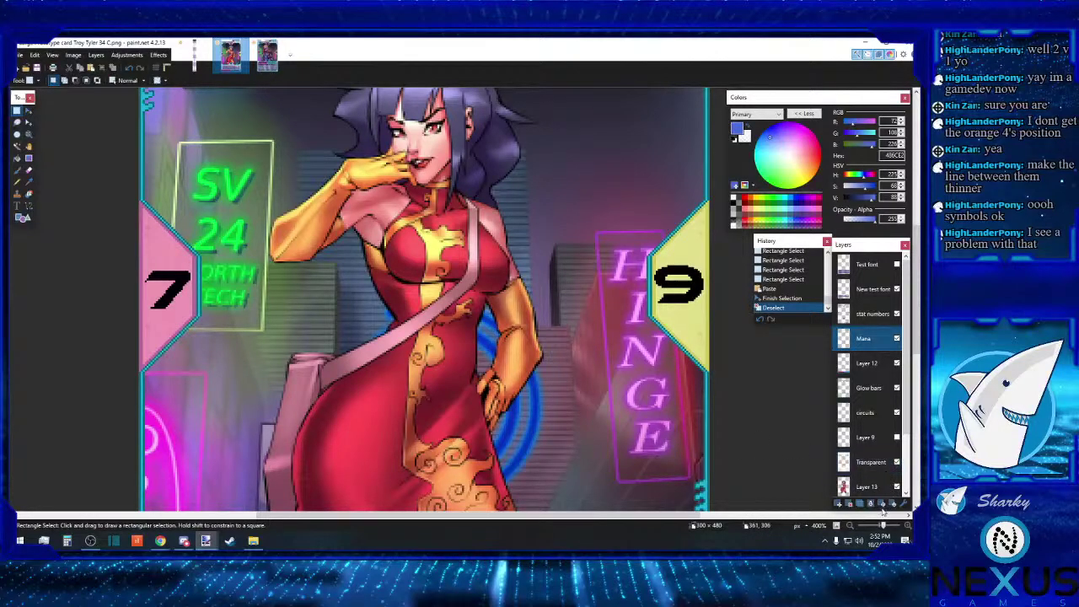
pyautogui.click(849, 525)
pyautogui.click(850, 525)
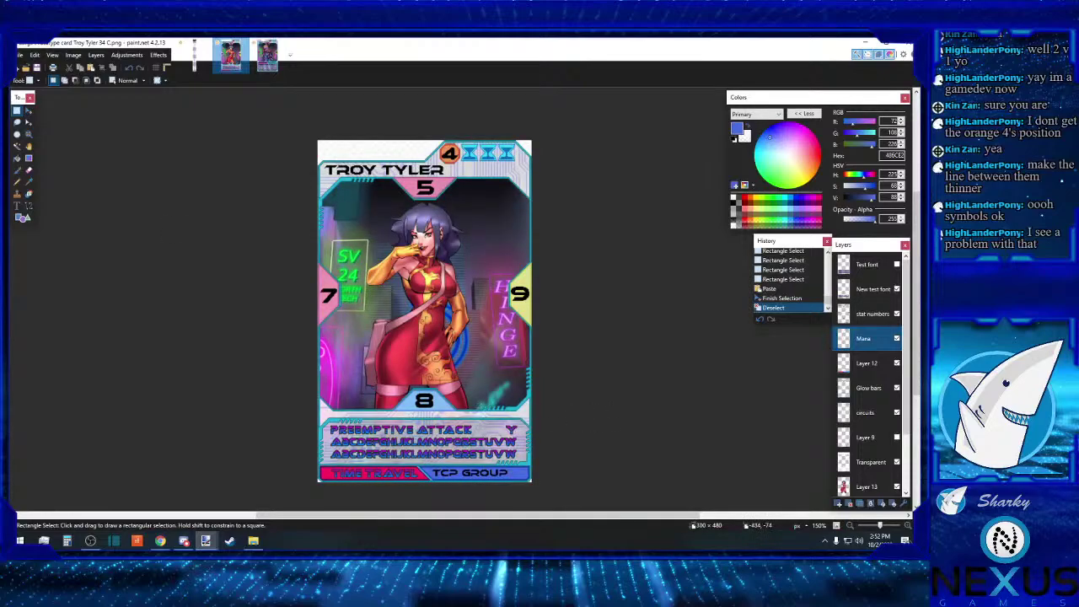
# Step: Save the 34 C card as a paint.net (*.pdn) file in the Card UI folder, replacing the existing 34 C file
pyautogui.click(20, 56)
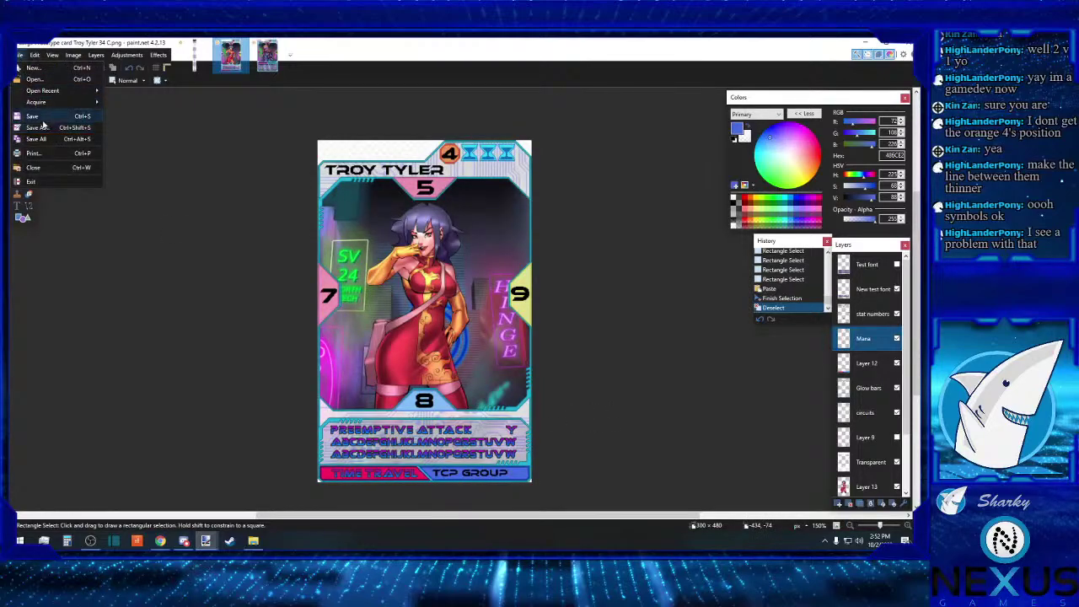
pyautogui.click(41, 126)
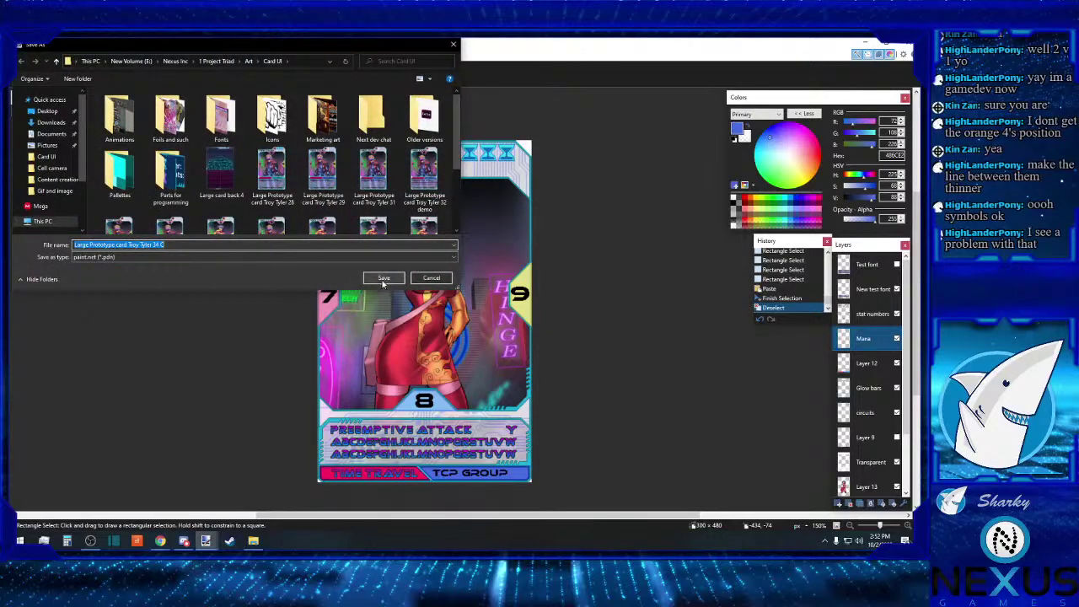
pyautogui.click(383, 281)
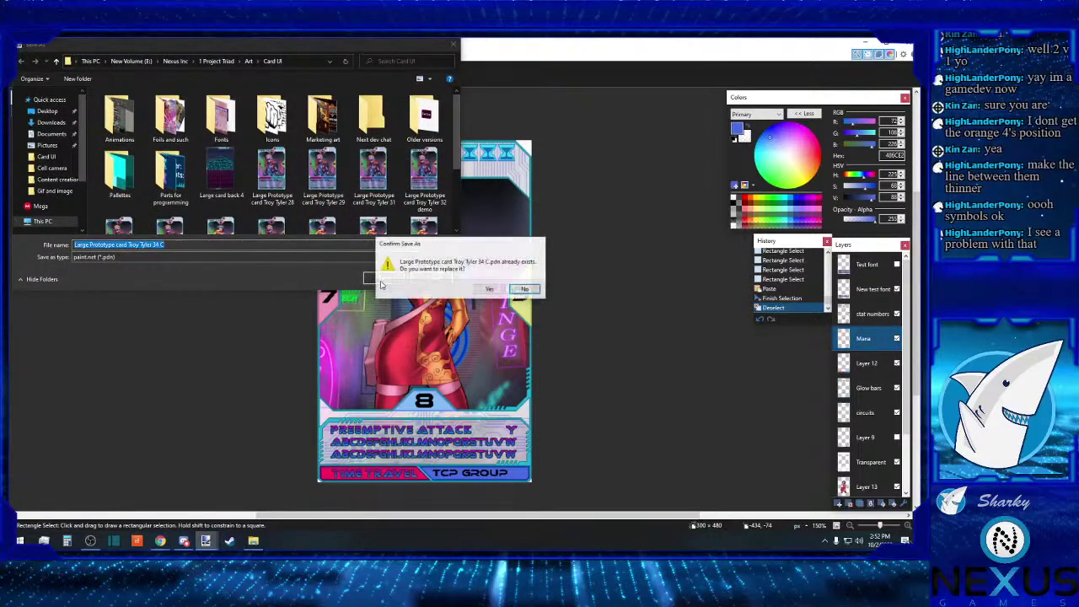
pyautogui.click(490, 290)
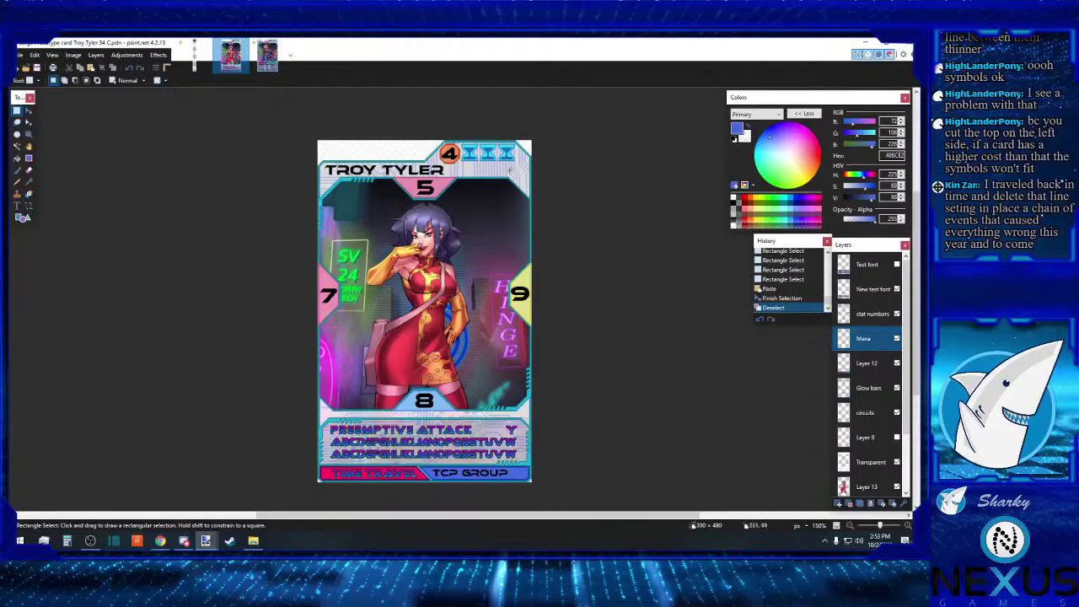
# Step: Mark out the cost number and hourglass strip of the card header with selections about 141 × 31 and 90 × 31 pixels, and deselect
pyautogui.moveTo(526, 163); pyautogui.dragTo(421, 136)
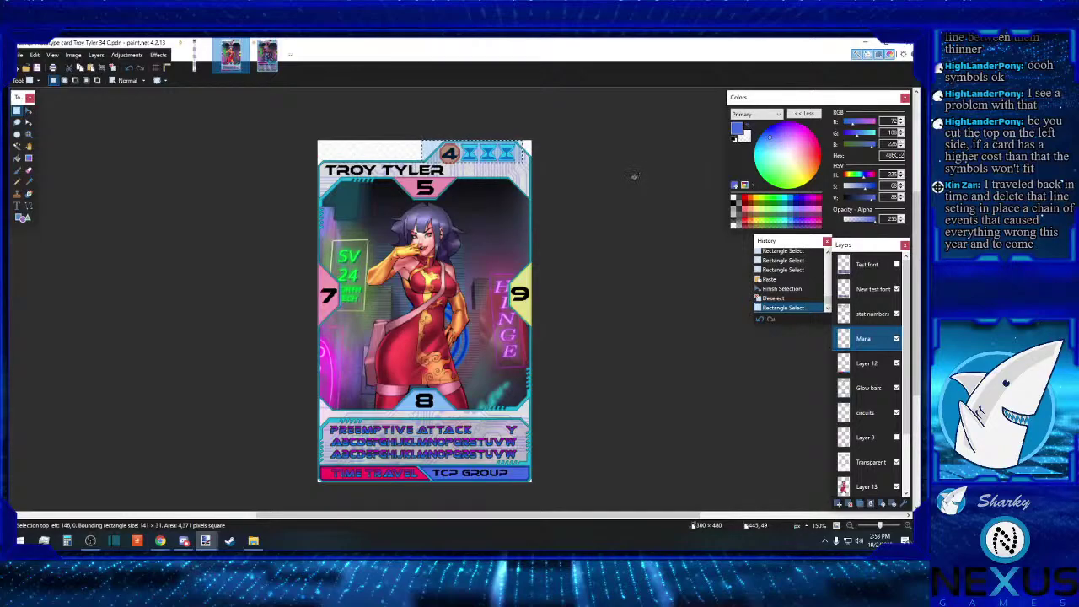
pyautogui.moveTo(435, 144); pyautogui.dragTo(524, 161)
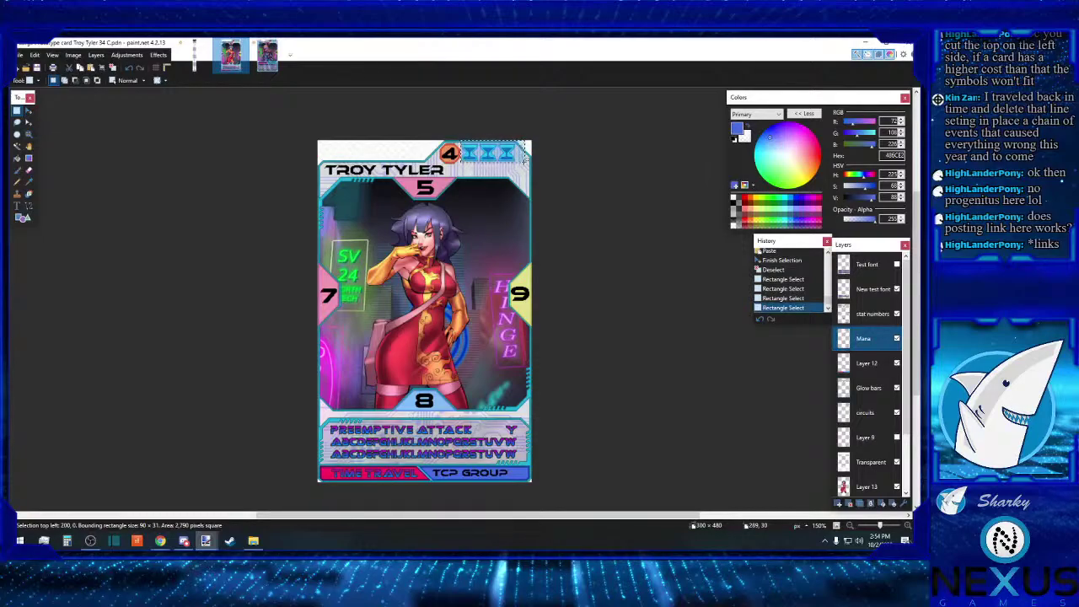
pyautogui.click(612, 293)
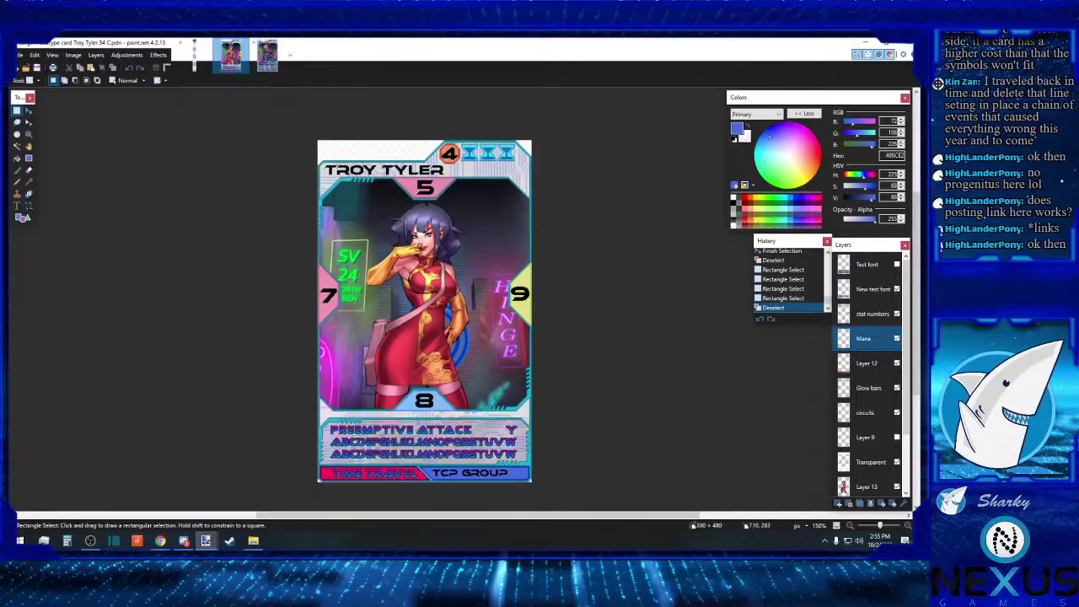
# Step: Switch to Chrome and examine the Progenitus card image for how its mana symbols fit, closing the image tab when done
pyautogui.hotkey('alt', 'Tab')
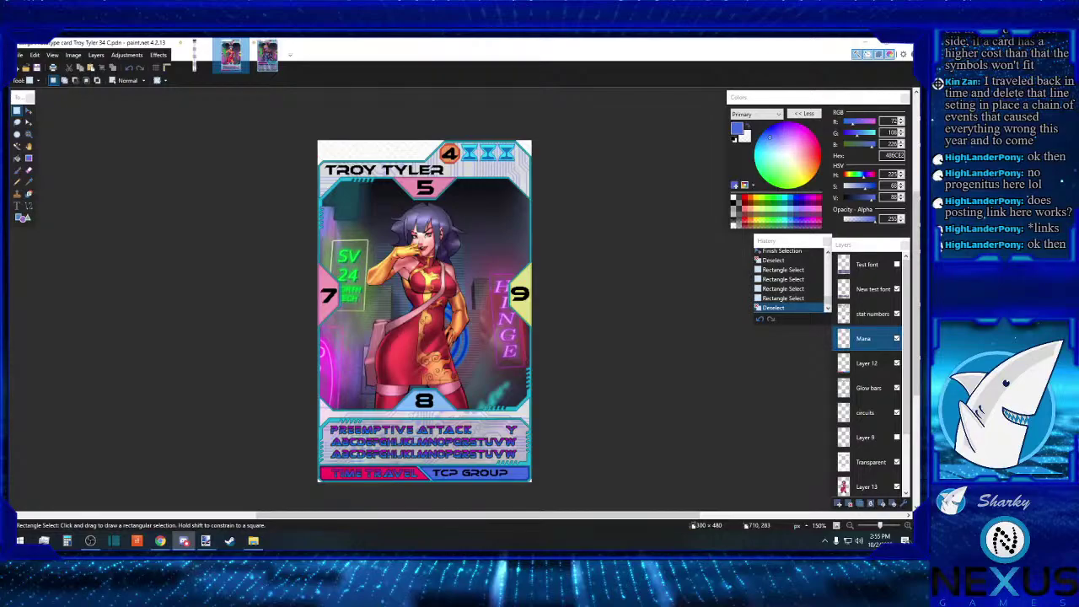
pyautogui.press('super+d')
pyautogui.press('super+d')
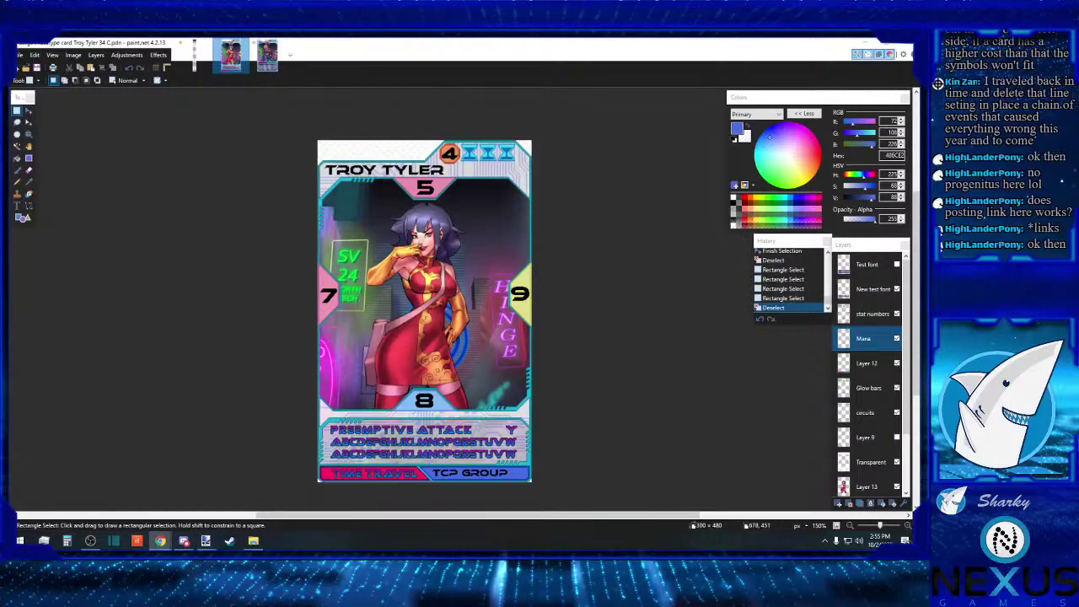
pyautogui.click(160, 540)
pyautogui.moveTo(768, 176)
pyautogui.mouseDown()
pyautogui.moveTo(551, 31)
pyautogui.moveTo(519, 44)
pyautogui.mouseUp()
pyautogui.click(698, 49)
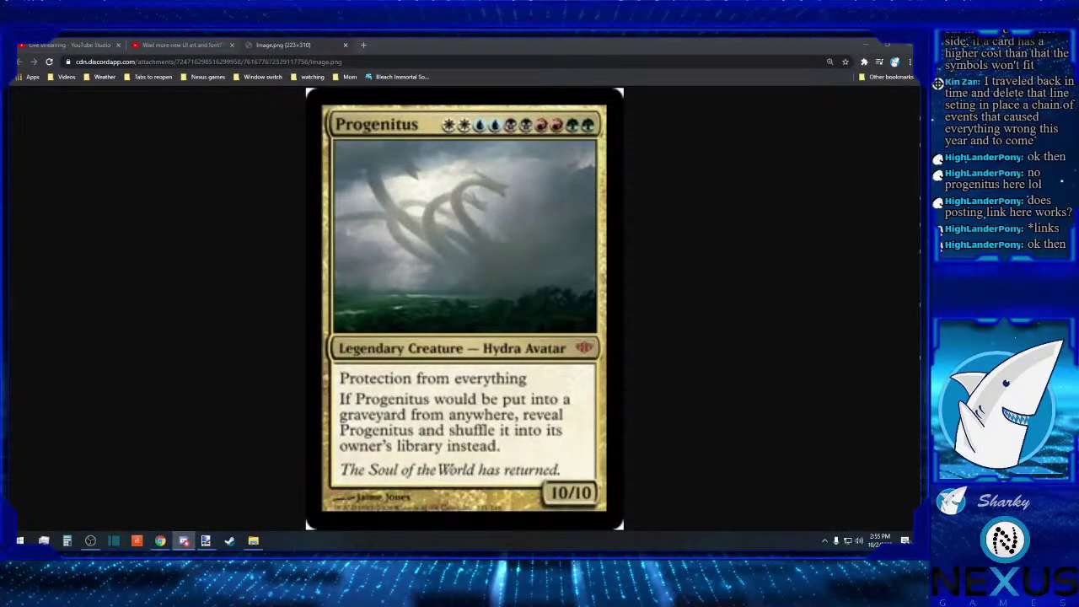
pyautogui.hotkey('alt', 'Tab')
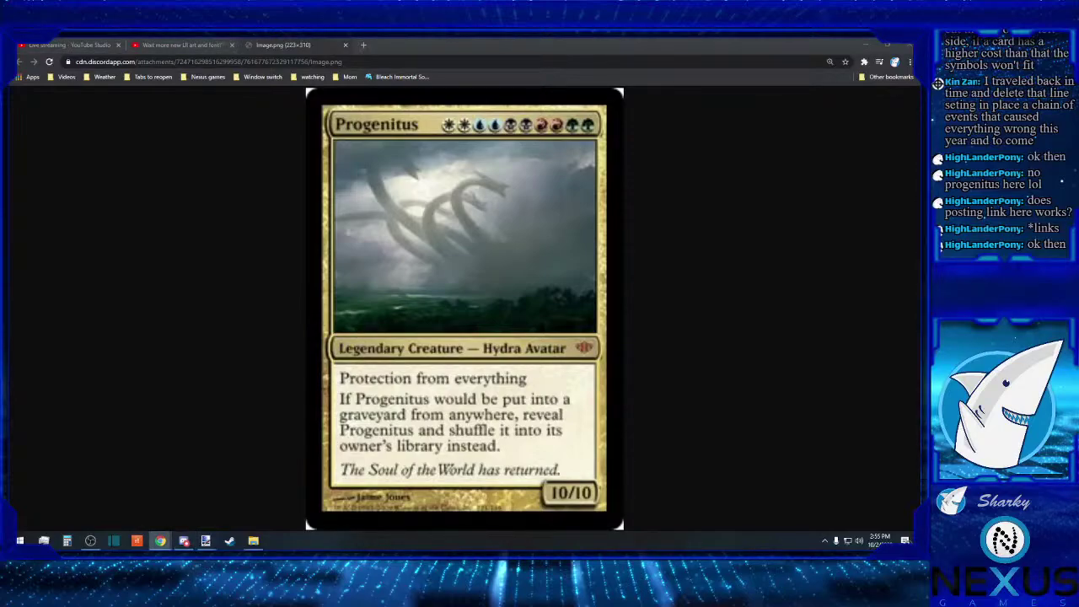
pyautogui.click(818, 371)
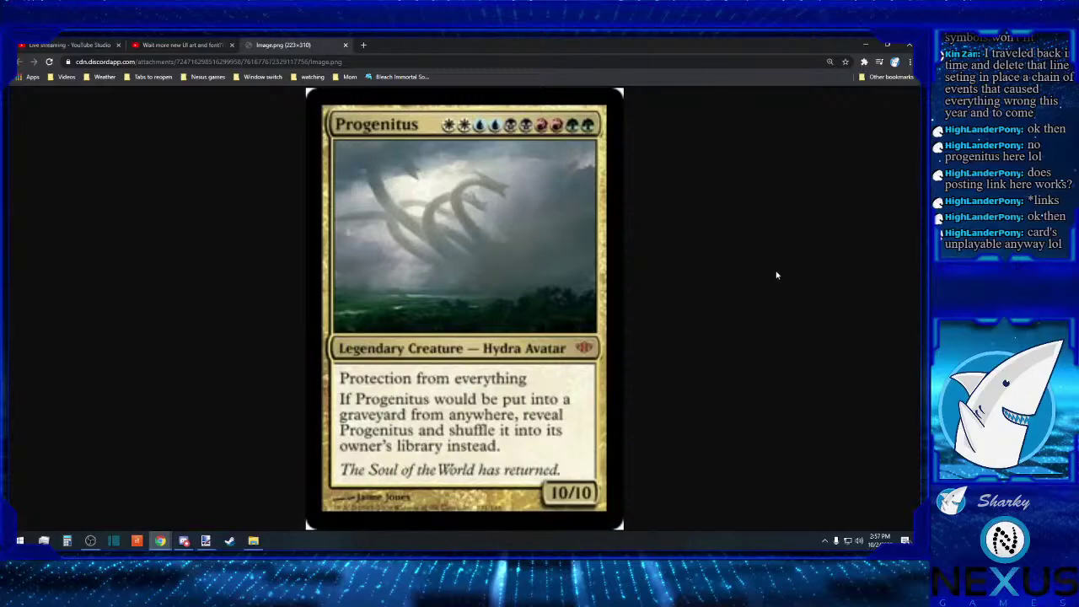
pyautogui.click(344, 44)
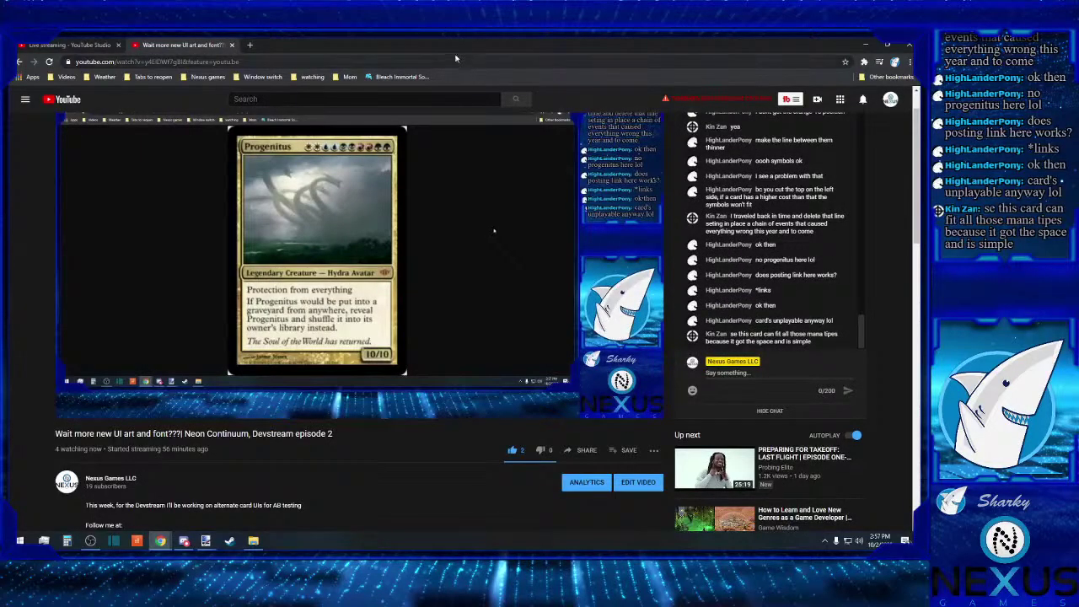
# Step: Return to paint.net and mark out the header space around the cost number with selections about 91 × 32 and 100 × 33 pixels, and deselect
pyautogui.hotkey('alt', 'Tab')
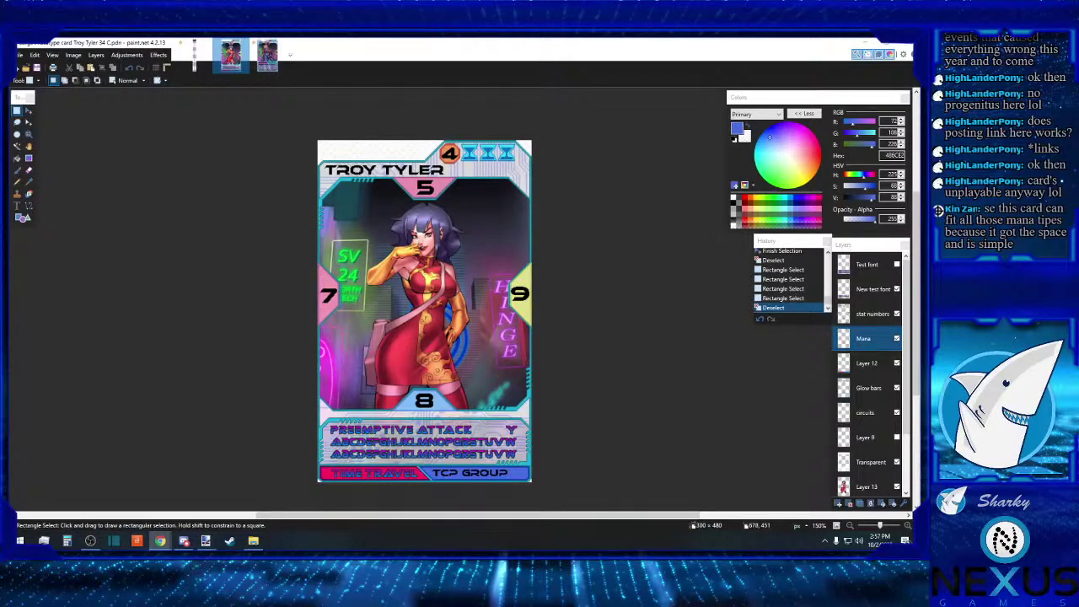
pyautogui.click(666, 326)
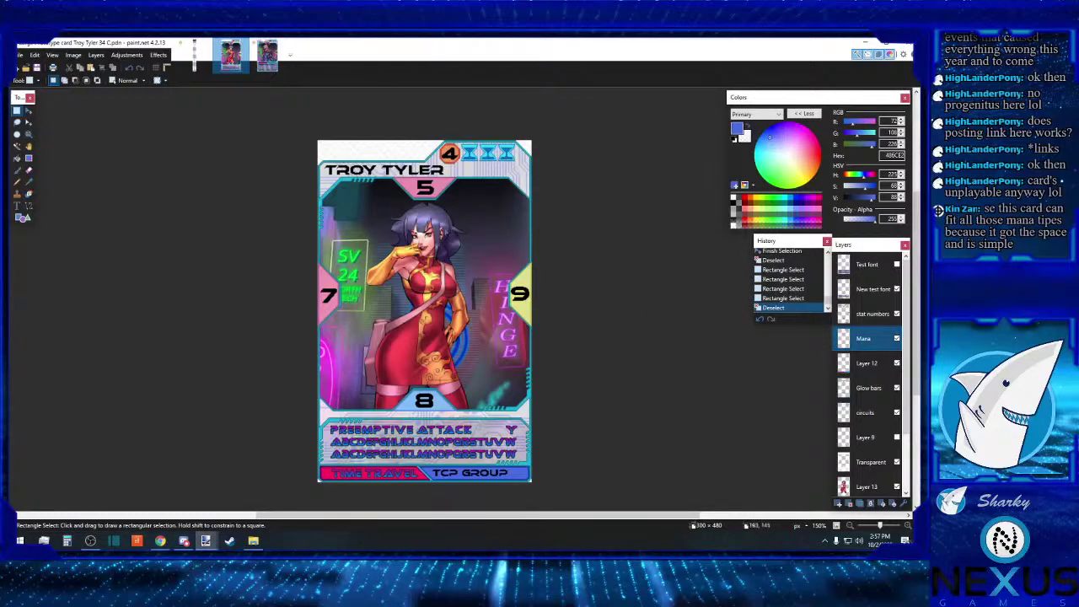
pyautogui.moveTo(453, 140); pyautogui.dragTo(390, 163)
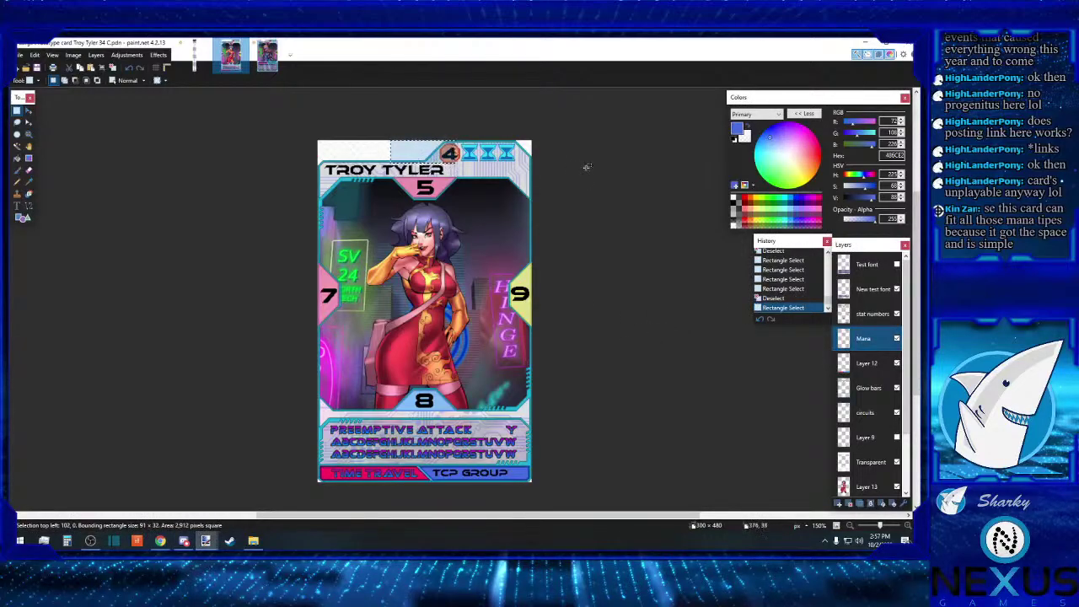
pyautogui.click(585, 166)
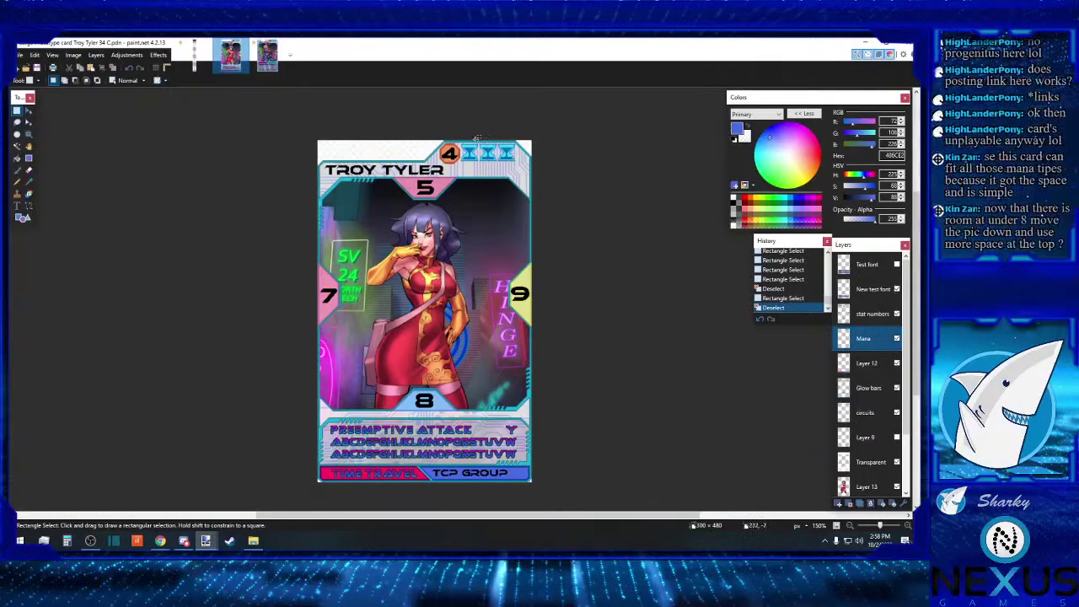
pyautogui.moveTo(448, 167)
pyautogui.mouseDown()
pyautogui.moveTo(409, 161)
pyautogui.moveTo(475, 164)
pyautogui.mouseUp()
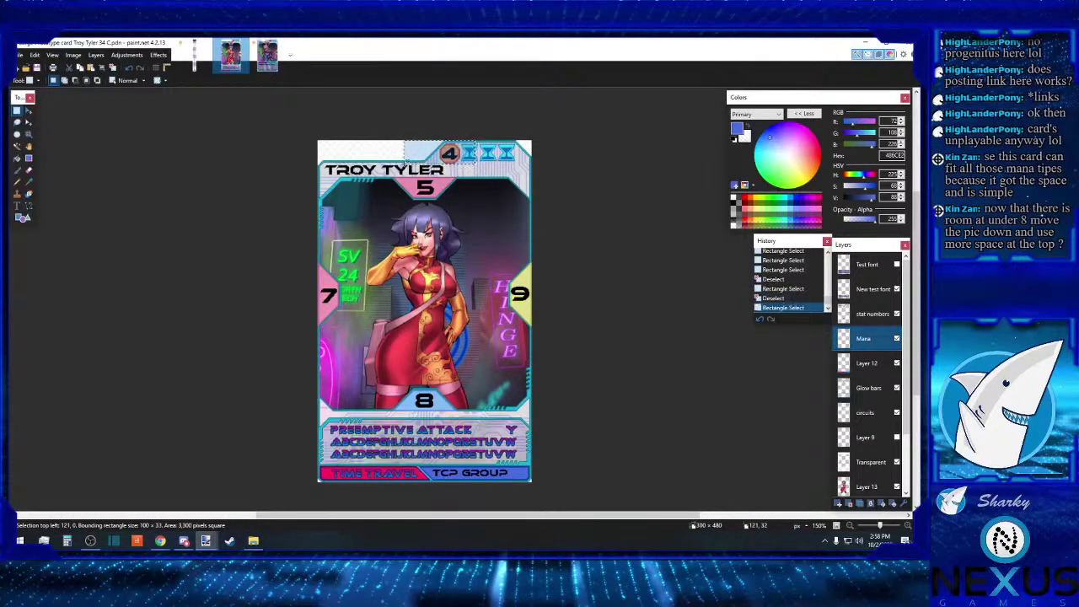
pyautogui.click(581, 218)
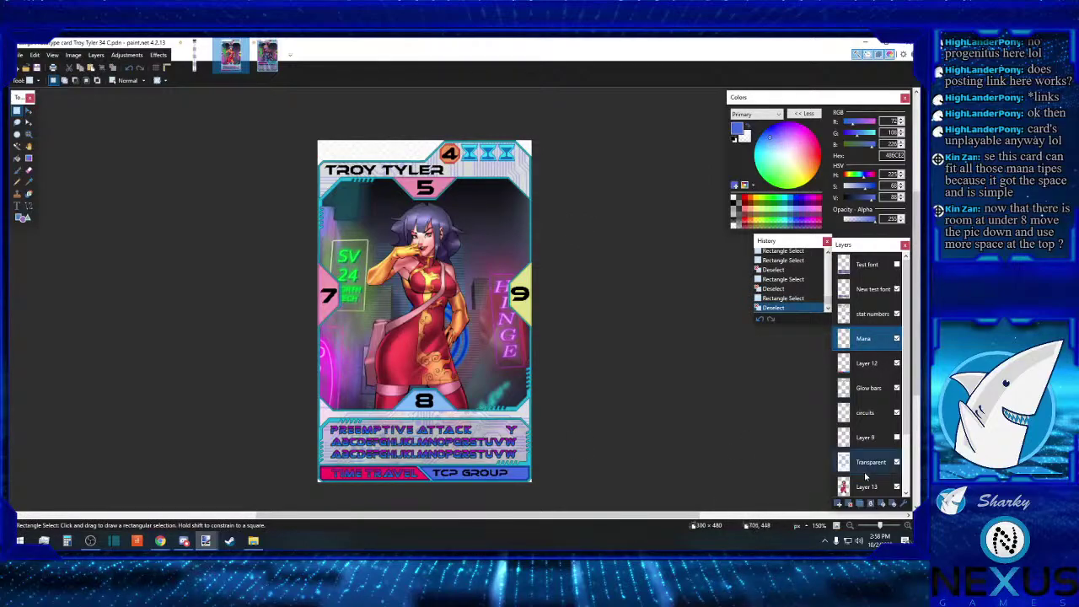
# Step: Examine the buffer strip between the artwork frame and the ability text box by marking it with trial rectangular selections, and deselect
pyautogui.click(907, 525)
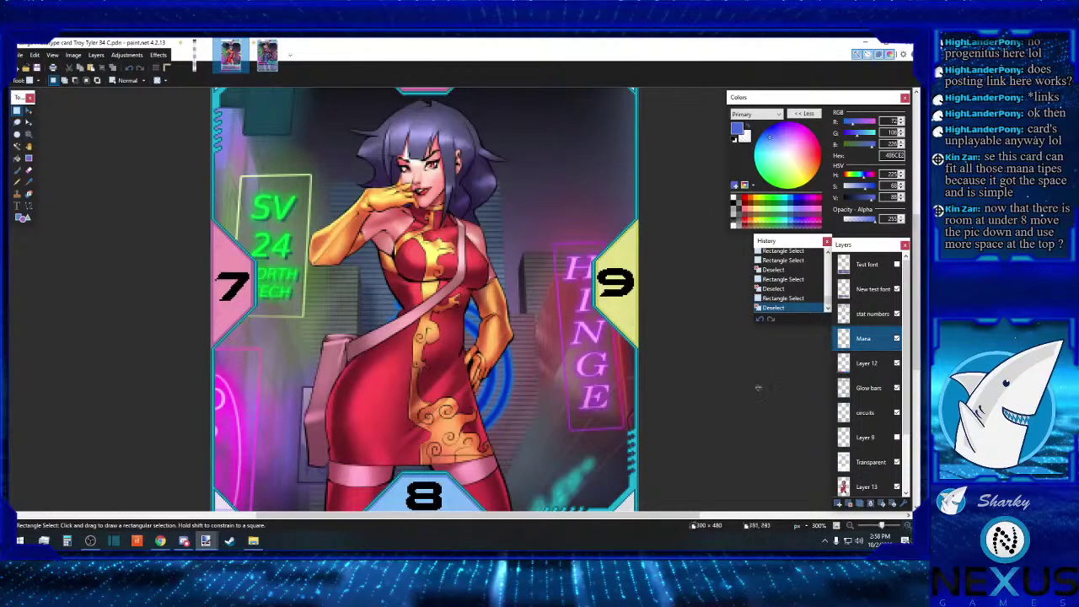
pyautogui.scroll(-5, 425, 253)
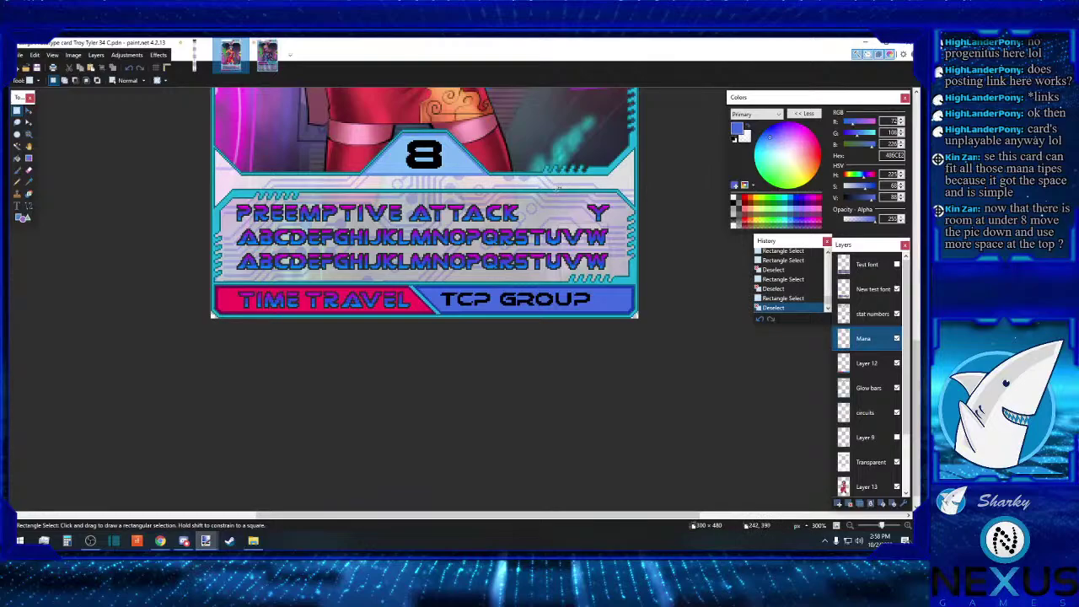
pyautogui.moveTo(555, 189); pyautogui.dragTo(234, 178)
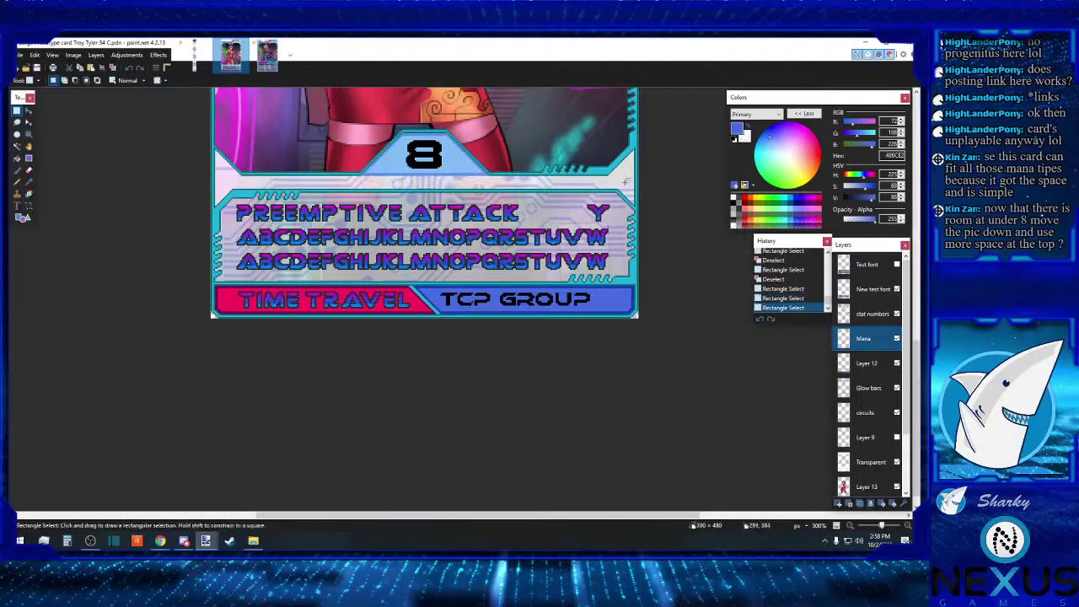
pyautogui.moveTo(637, 187); pyautogui.dragTo(212, 113)
pyautogui.click(233, 132)
pyautogui.scroll(3, 330, 174)
pyautogui.scroll(-3, 330, 199)
pyautogui.moveTo(240, 175); pyautogui.dragTo(609, 125)
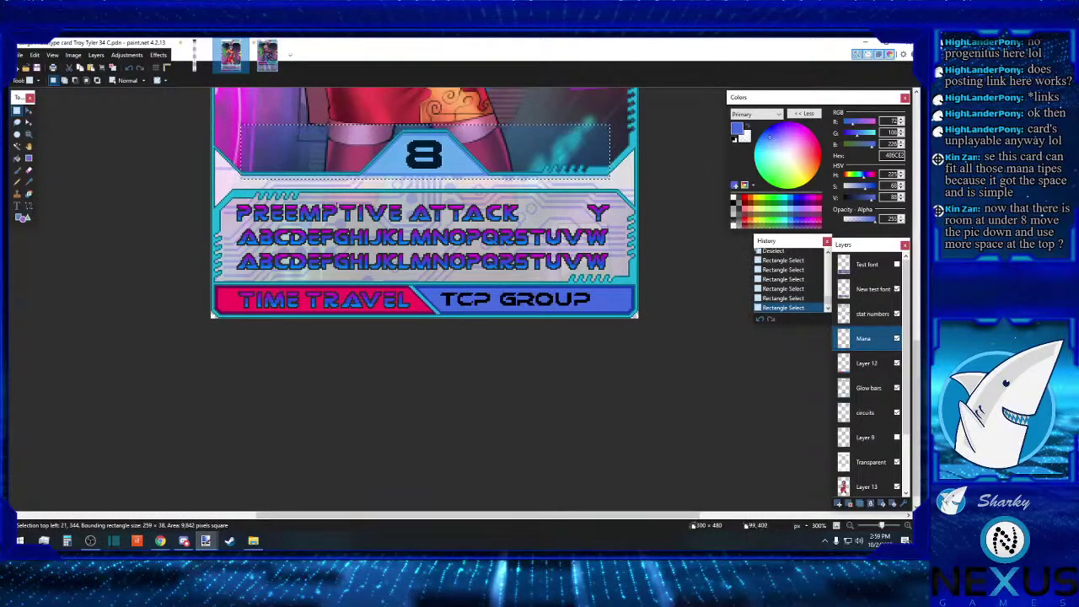
pyautogui.moveTo(235, 186); pyautogui.dragTo(531, 204)
pyautogui.moveTo(605, 205); pyautogui.dragTo(227, 183)
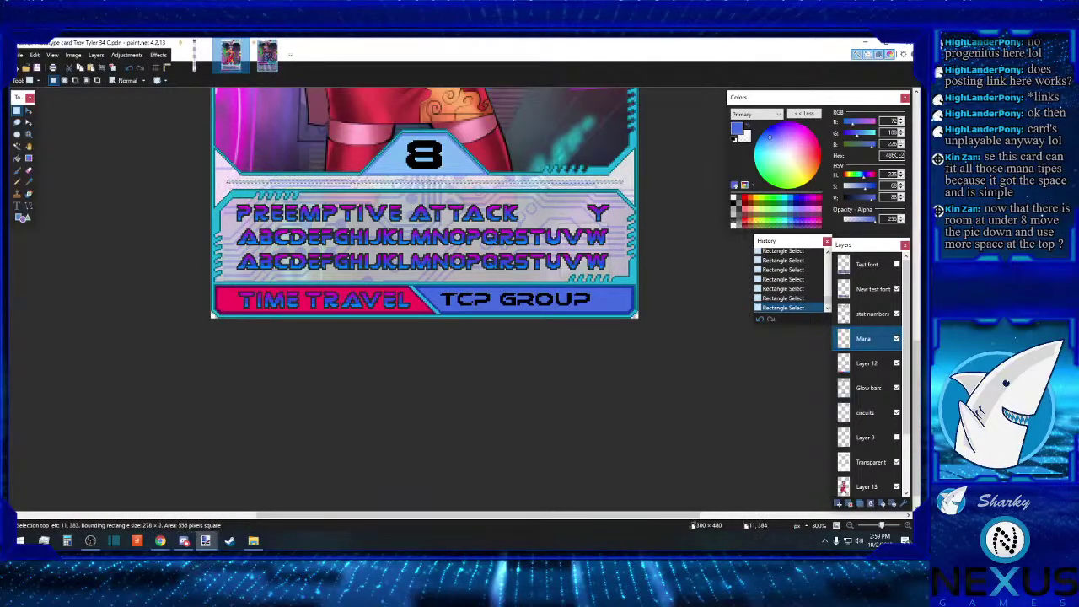
pyautogui.click(564, 214)
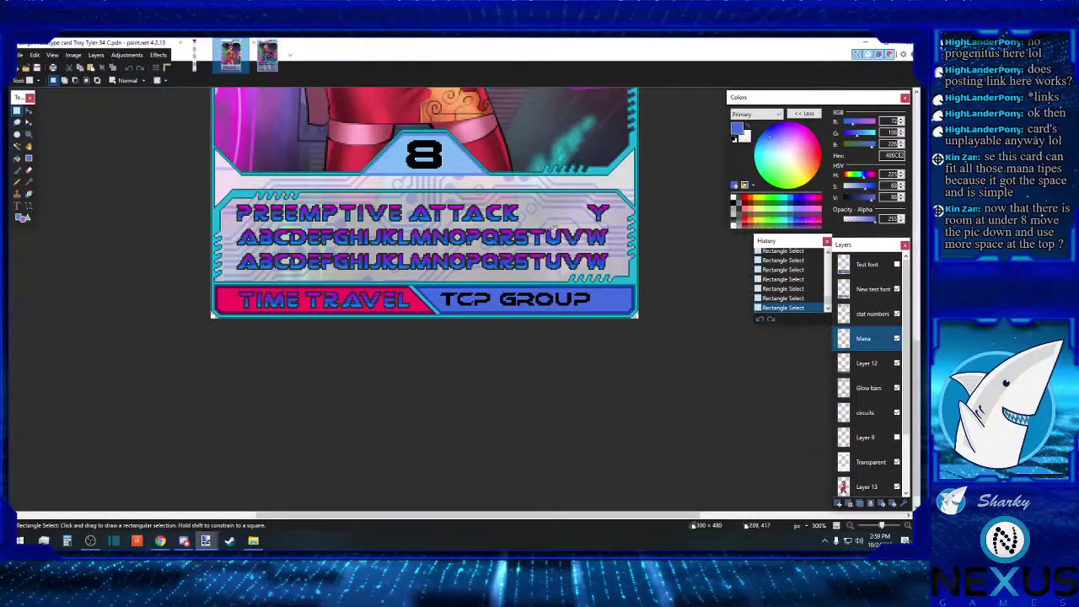
# Step: View the whole 34 C card to judge the spacing between its header, artwork and ability text box
pyautogui.scroll(4, 553, 226)
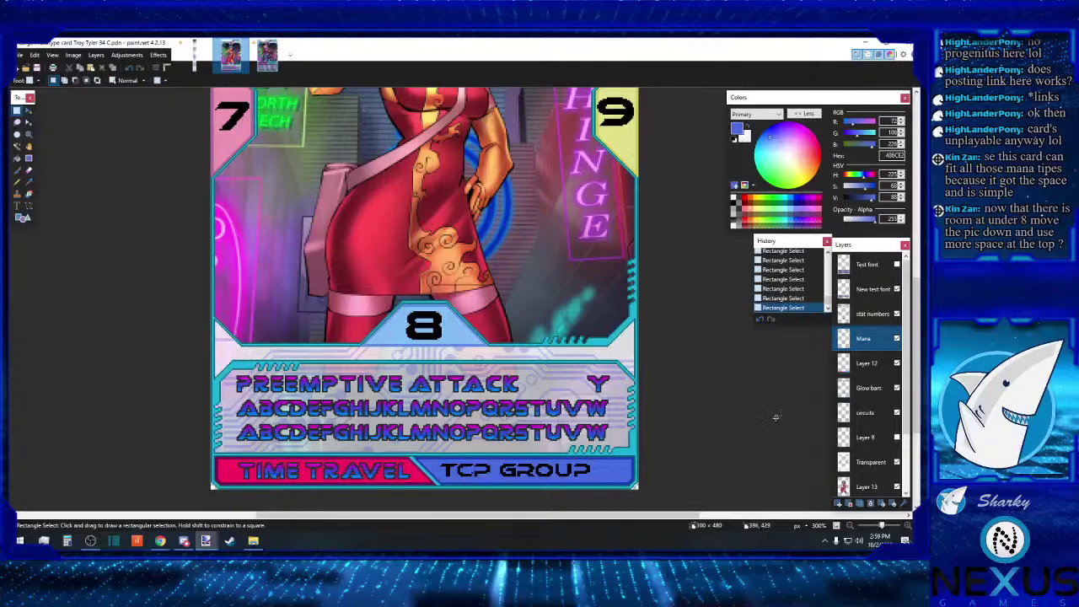
pyautogui.click(850, 525)
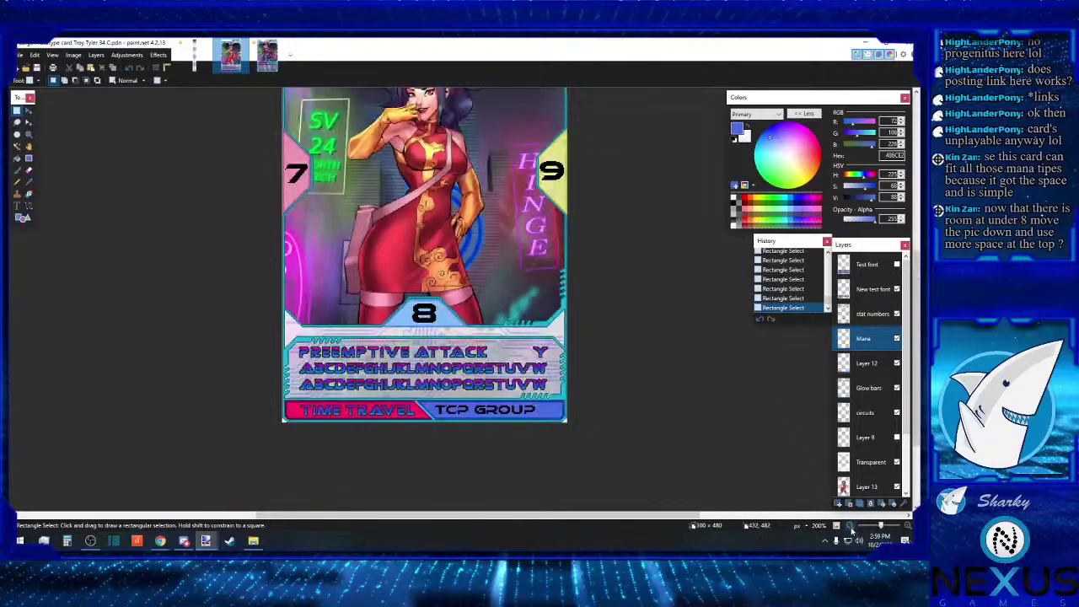
pyautogui.click(849, 525)
pyautogui.click(850, 525)
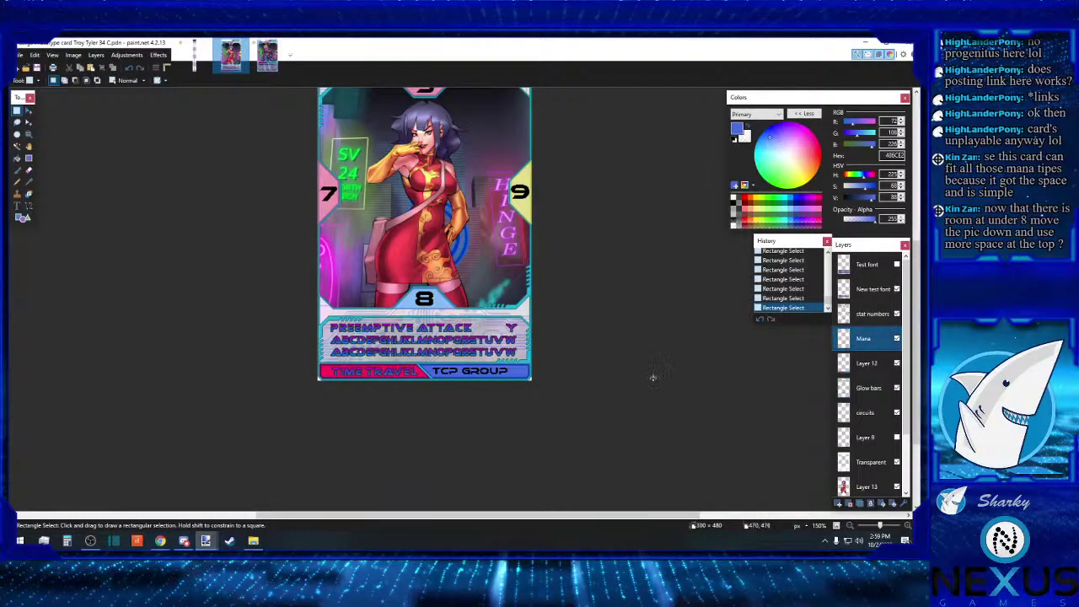
pyautogui.scroll(3, 652, 378)
pyautogui.scroll(-2, 652, 377)
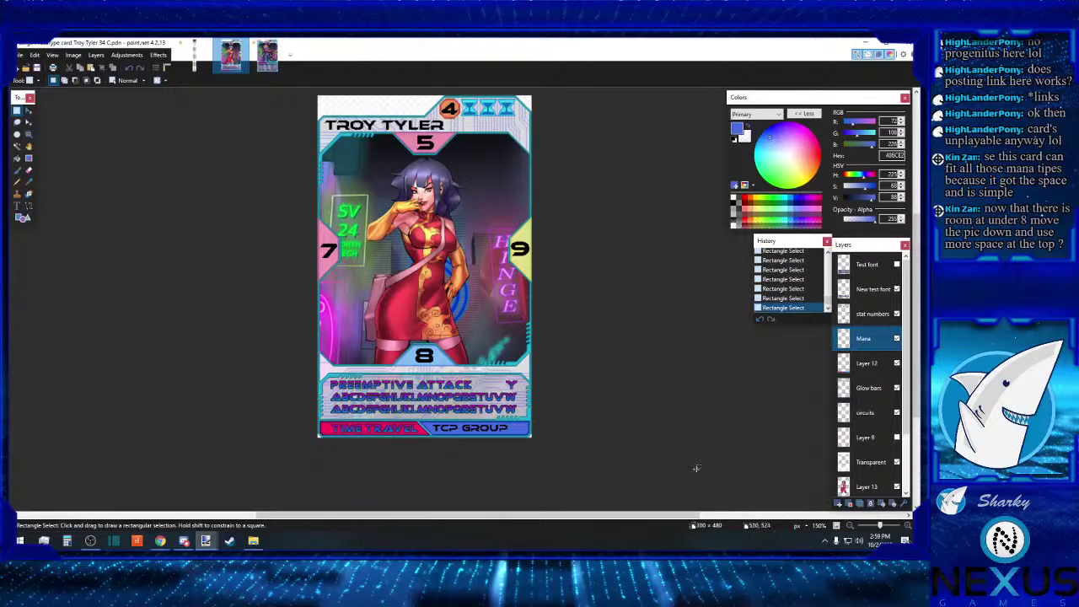
# Step: Make Glow bars the active layer, with the frame lines around the lower buffer strip magnified to 400%
pyautogui.click(907, 525)
pyautogui.click(906, 525)
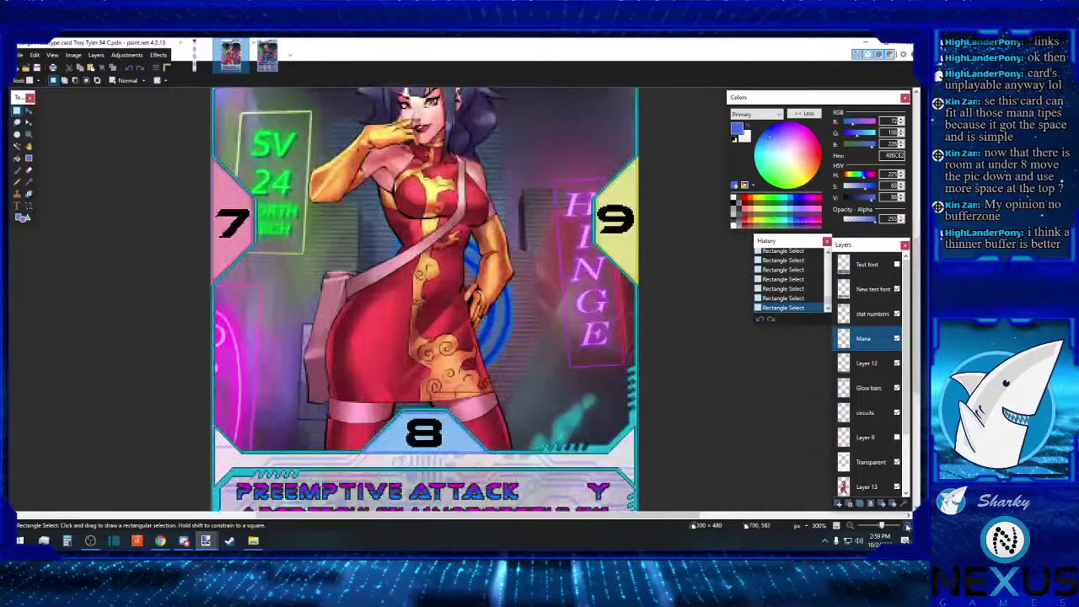
pyautogui.click(907, 525)
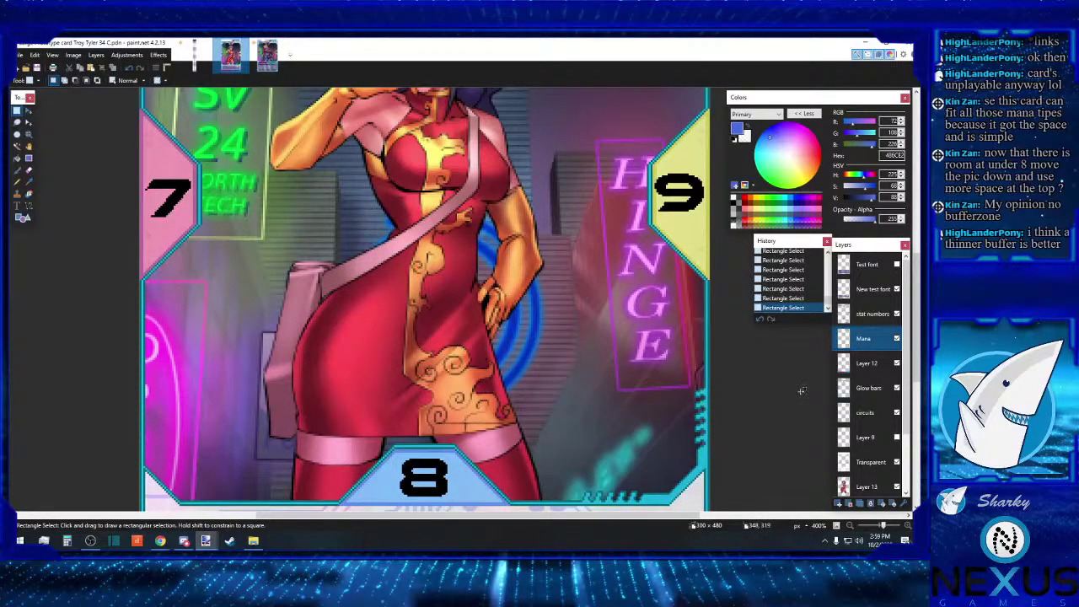
pyautogui.scroll(-5, 799, 401)
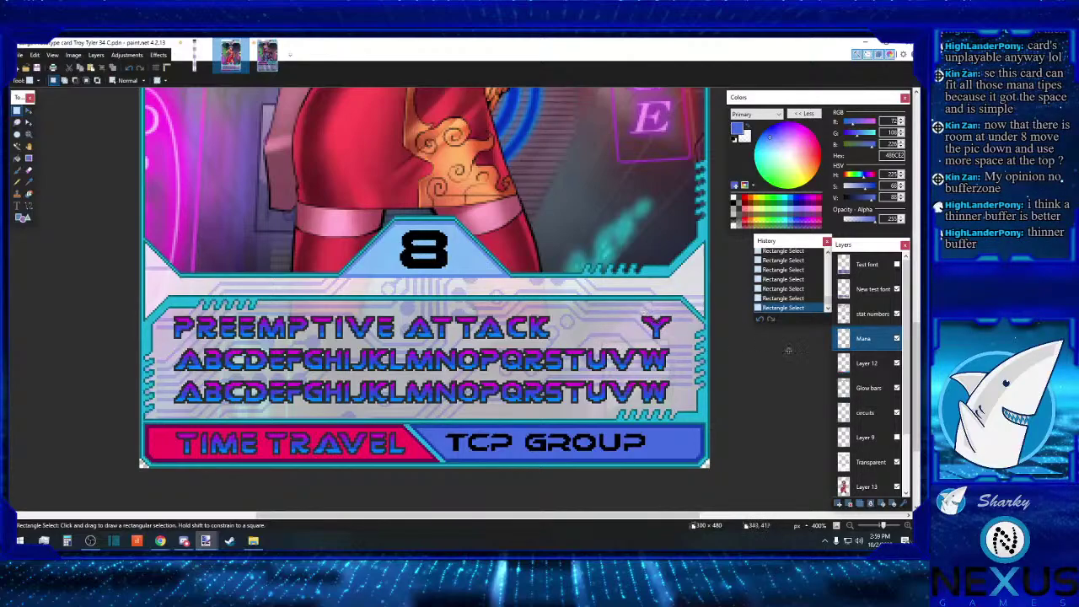
pyautogui.click(869, 389)
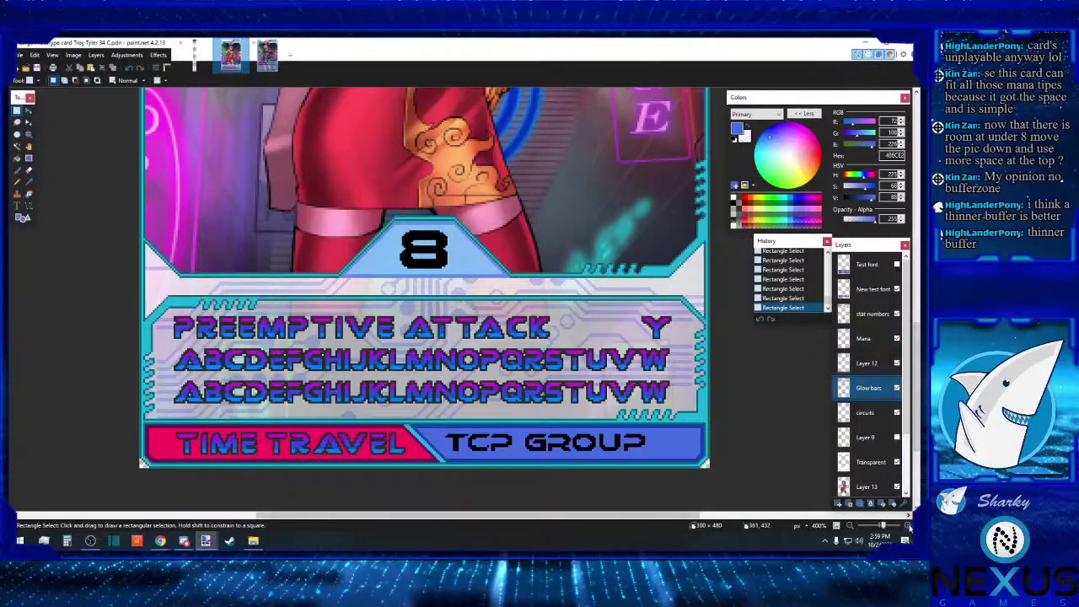
# Step: Mark out the angled frame corners above and below the buffer strip with selections about 18 × 25 and 16 × 16 pixels, and deselect
pyautogui.scroll(1, 426, 272)
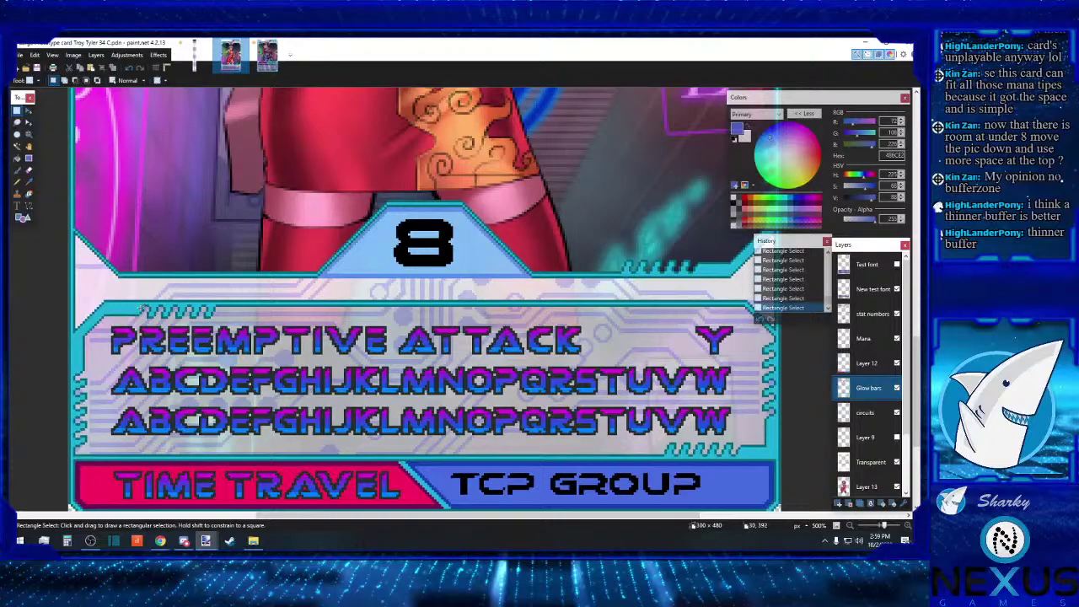
pyautogui.scroll(3, 142, 309)
pyautogui.scroll(-2, 141, 309)
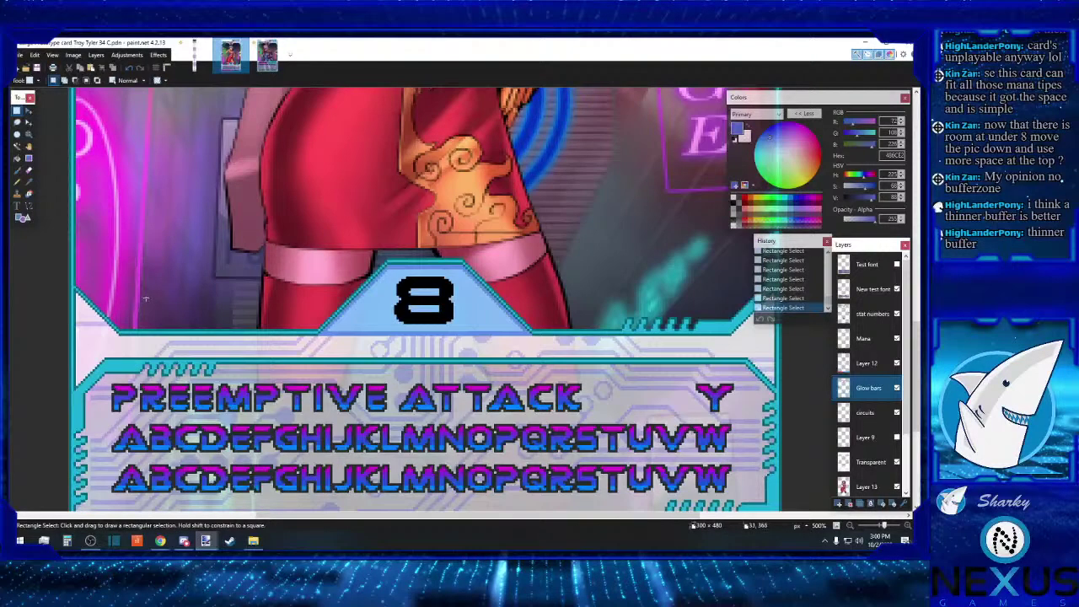
pyautogui.scroll(-1, 152, 294)
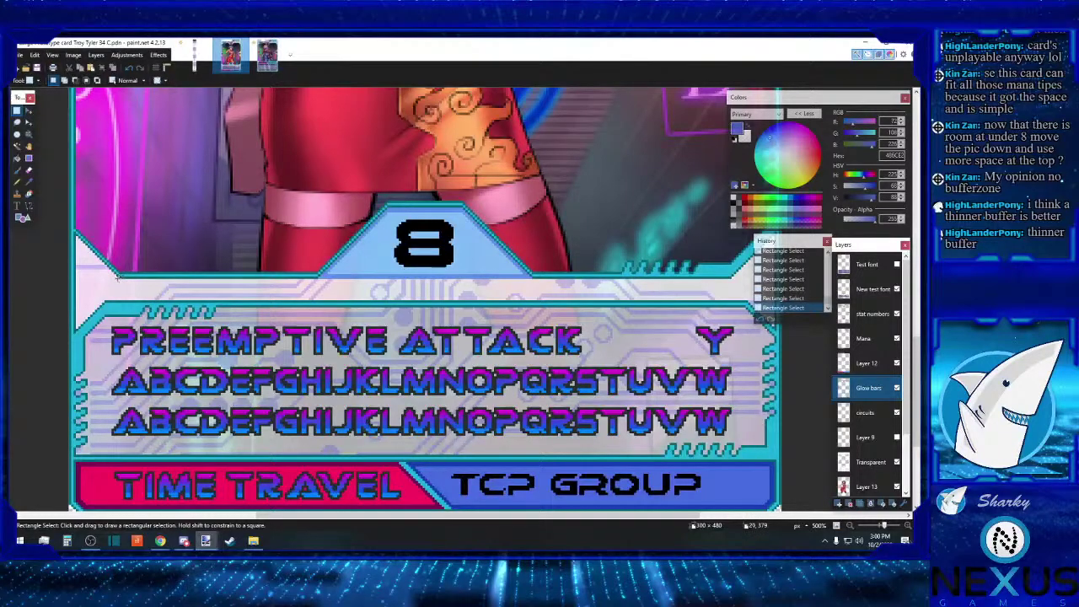
pyautogui.moveTo(117, 276); pyautogui.dragTo(74, 219)
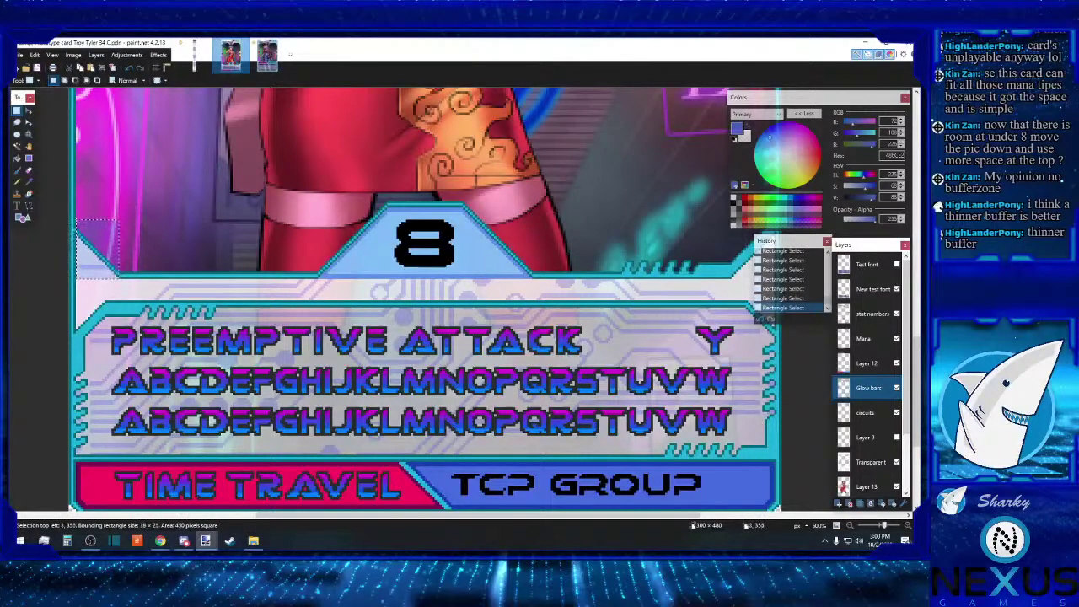
pyautogui.moveTo(110, 300); pyautogui.dragTo(80, 333)
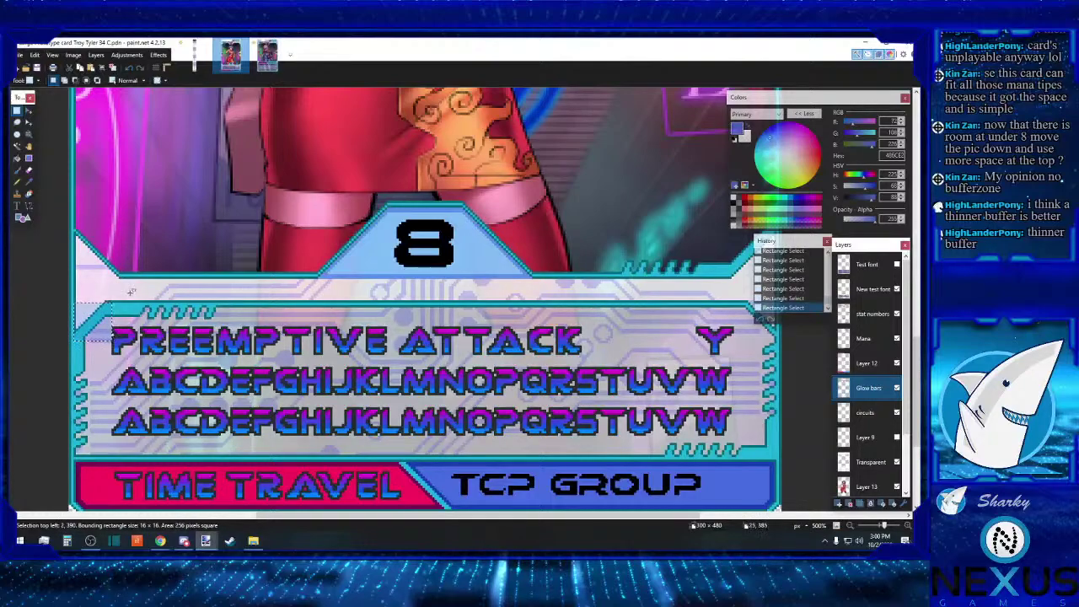
pyautogui.hotkey('ctrl', 'd')
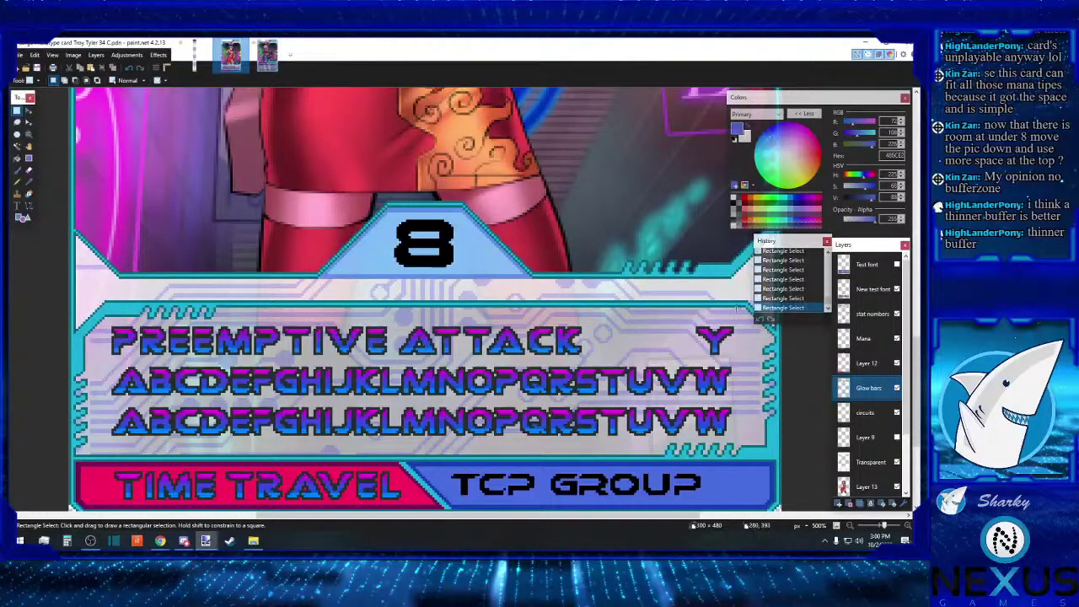
# Step: Mark out the angled frame corners above and below the buffer strip with selections about 20 × 27 and 15 × 23 pixels, and deselect
pyautogui.moveTo(741, 310); pyautogui.dragTo(729, 253)
pyautogui.click(730, 312)
pyautogui.moveTo(120, 278); pyautogui.dragTo(67, 354)
pyautogui.click(109, 349)
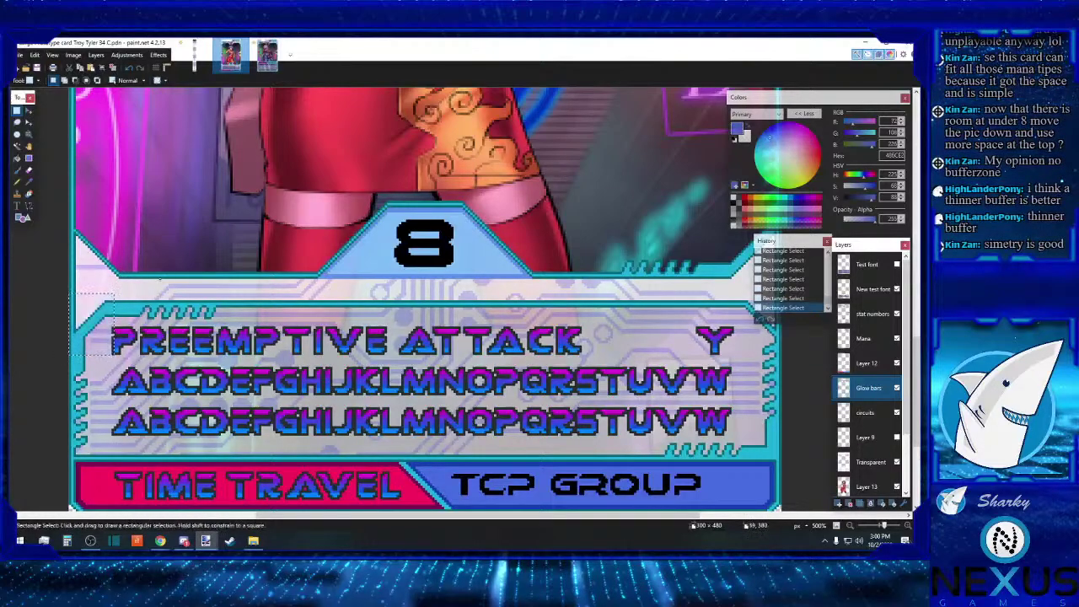
pyautogui.moveTo(119, 275); pyautogui.dragTo(75, 215)
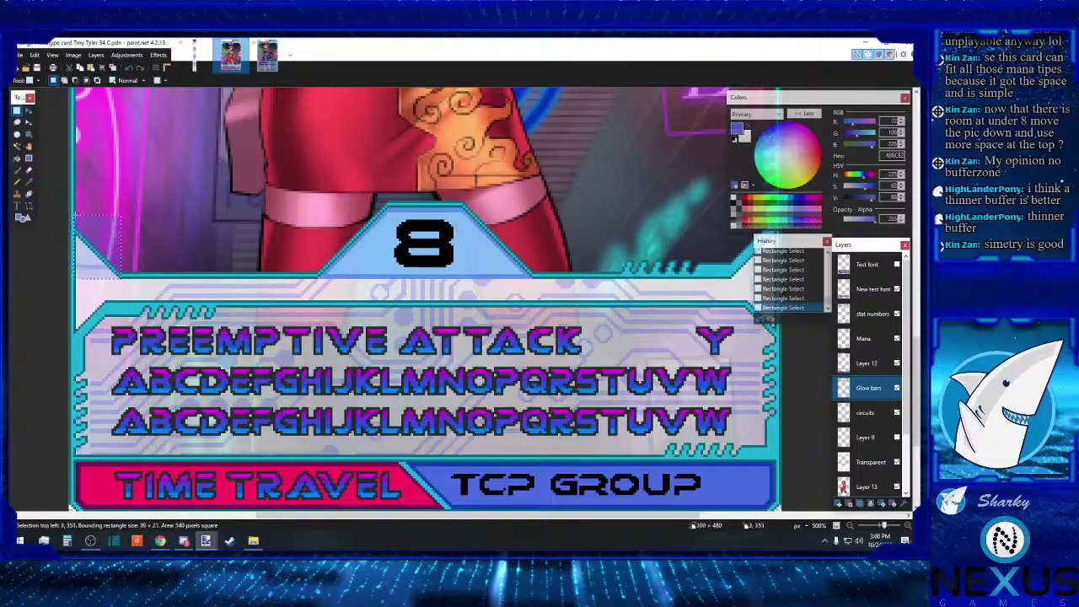
pyautogui.moveTo(109, 295); pyautogui.dragTo(75, 349)
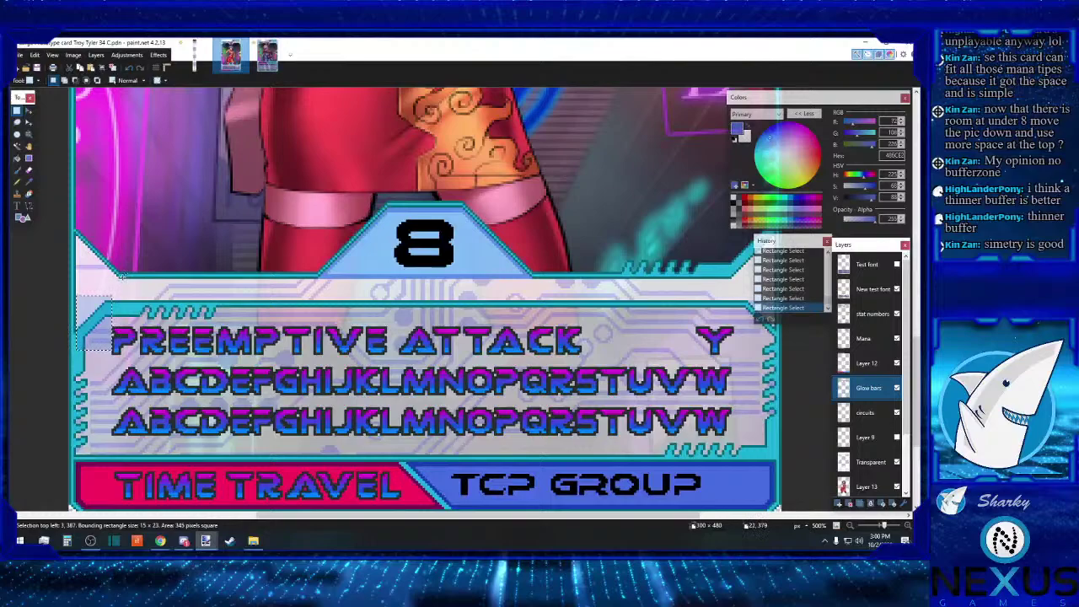
pyautogui.moveTo(120, 275)
pyautogui.mouseDown()
pyautogui.moveTo(74, 215)
pyautogui.moveTo(124, 270)
pyautogui.mouseUp()
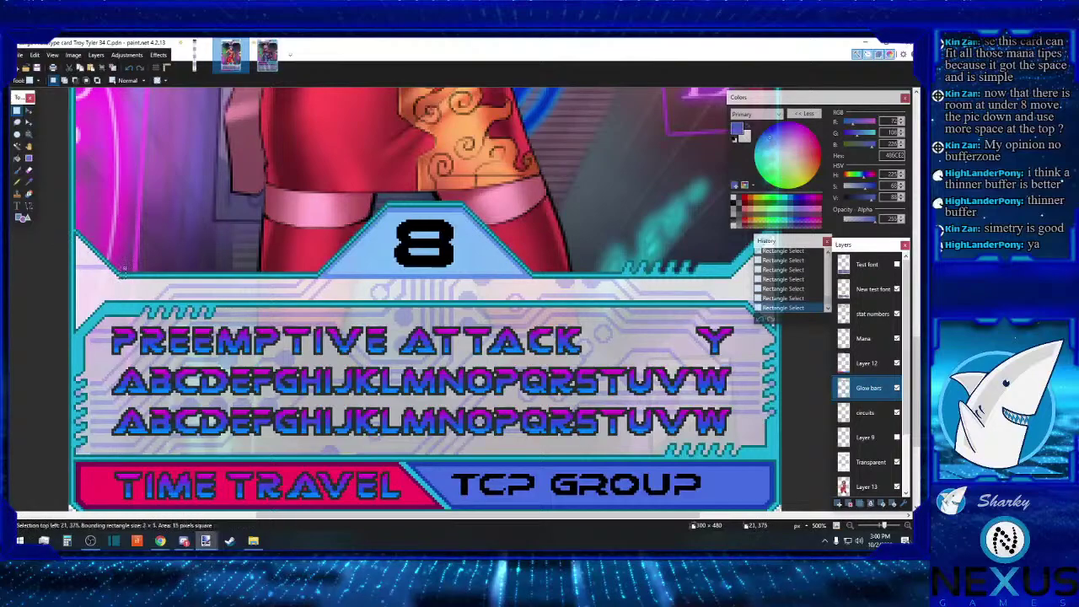
pyautogui.click(120, 272)
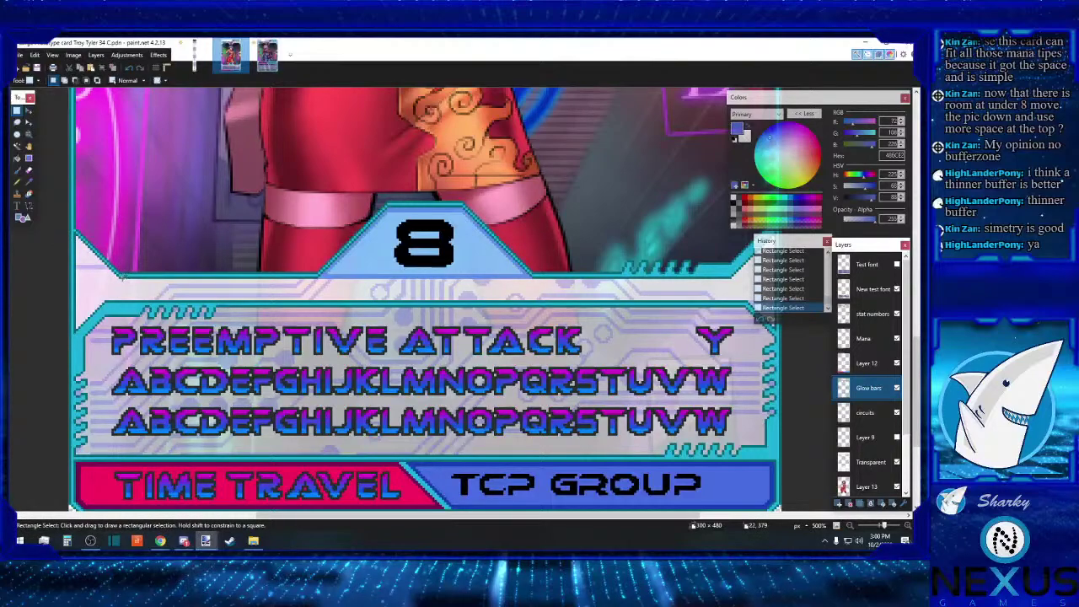
pyautogui.moveTo(121, 275); pyautogui.dragTo(719, 173)
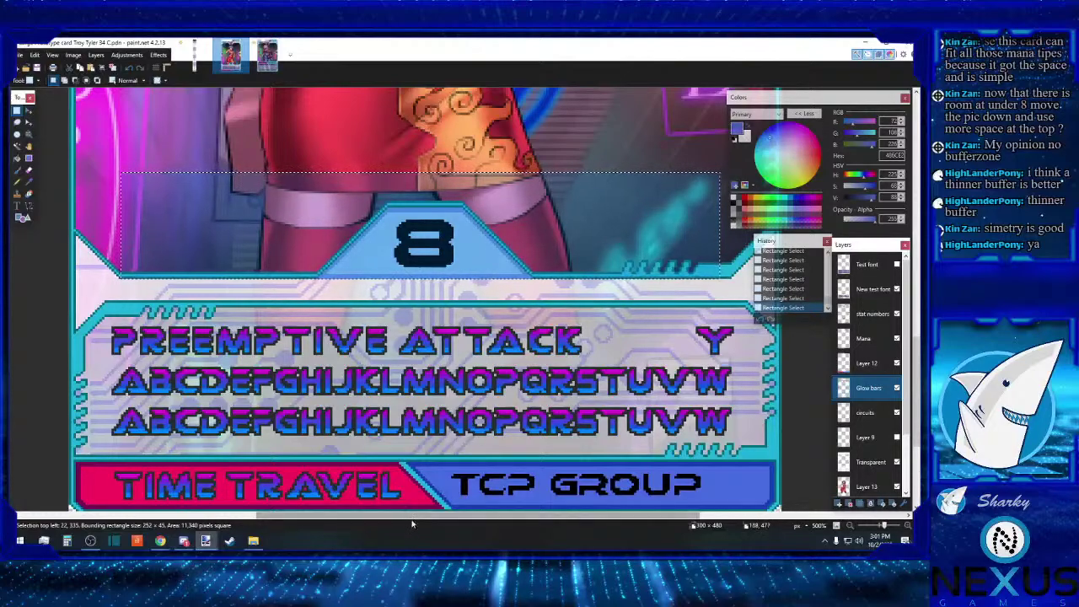
pyautogui.scroll(1, 379, 299)
pyautogui.hscroll(1, 379, 299)
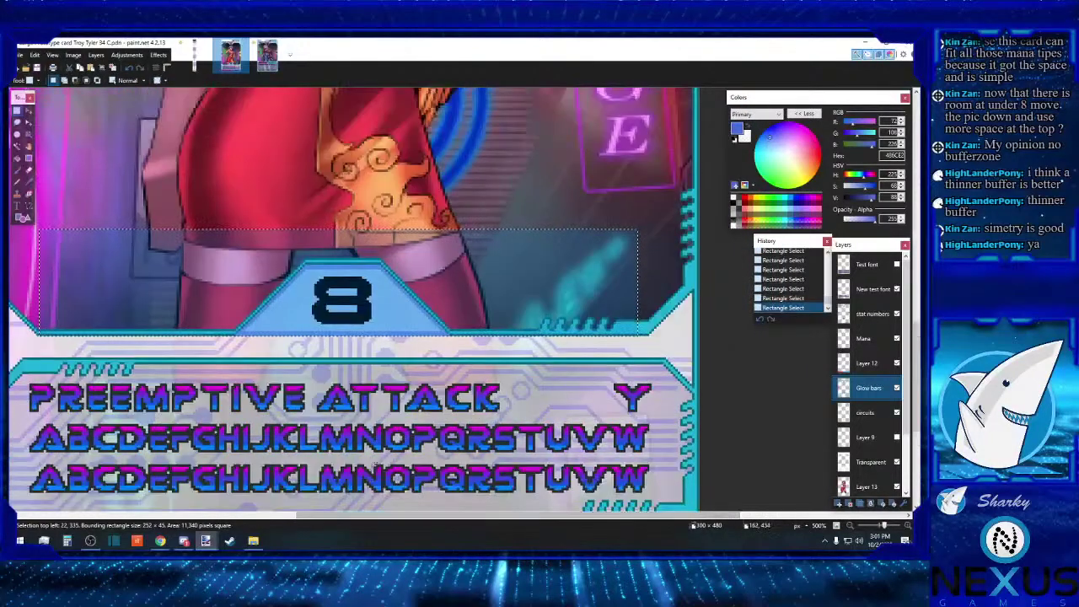
pyautogui.click(285, 343)
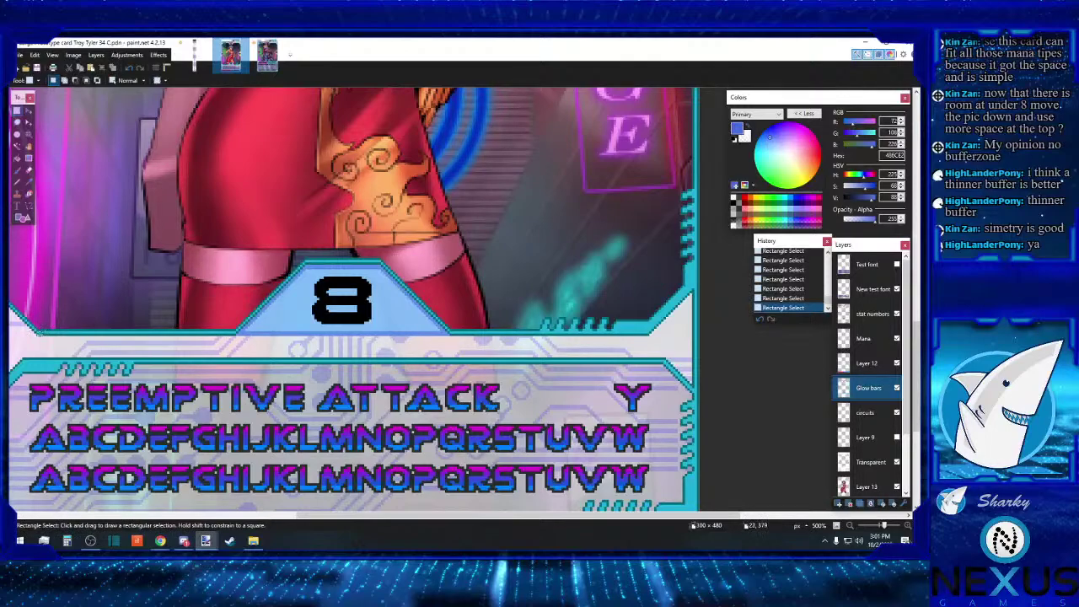
# Step: Select a 278 × 64 pixel area of the artwork's lower glow frame up to the card's right edge, move it 7 pixels down, and deselect
pyautogui.moveTo(39, 331); pyautogui.dragTo(698, 182)
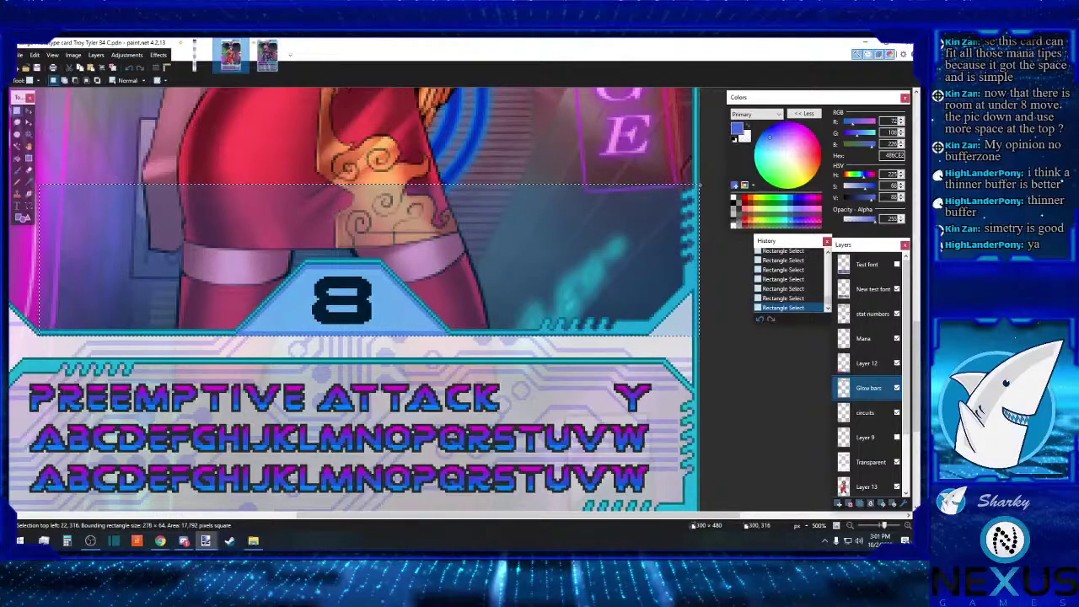
pyautogui.click(29, 110)
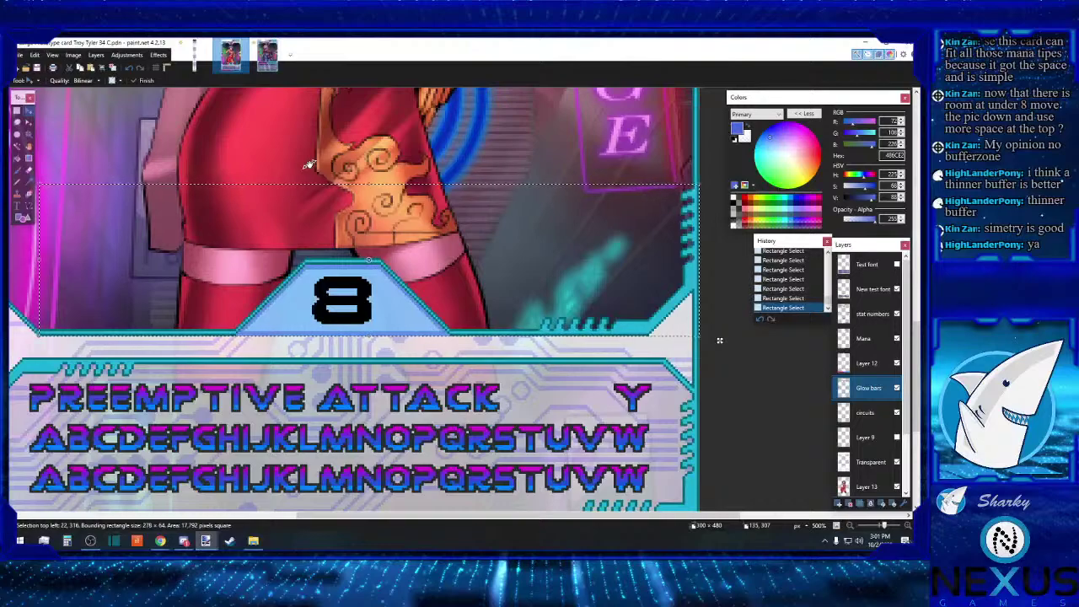
pyautogui.press('Down')
pyautogui.press('Down')
pyautogui.press('Down')
pyautogui.press('Down')
pyautogui.press('Down')
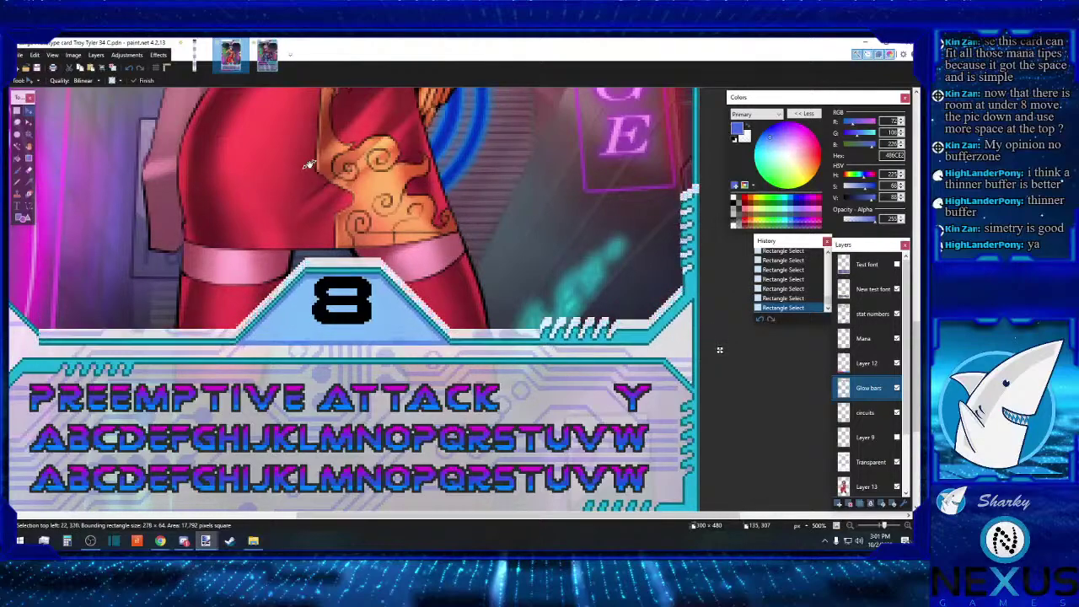
pyautogui.press('Down')
pyautogui.press('Down')
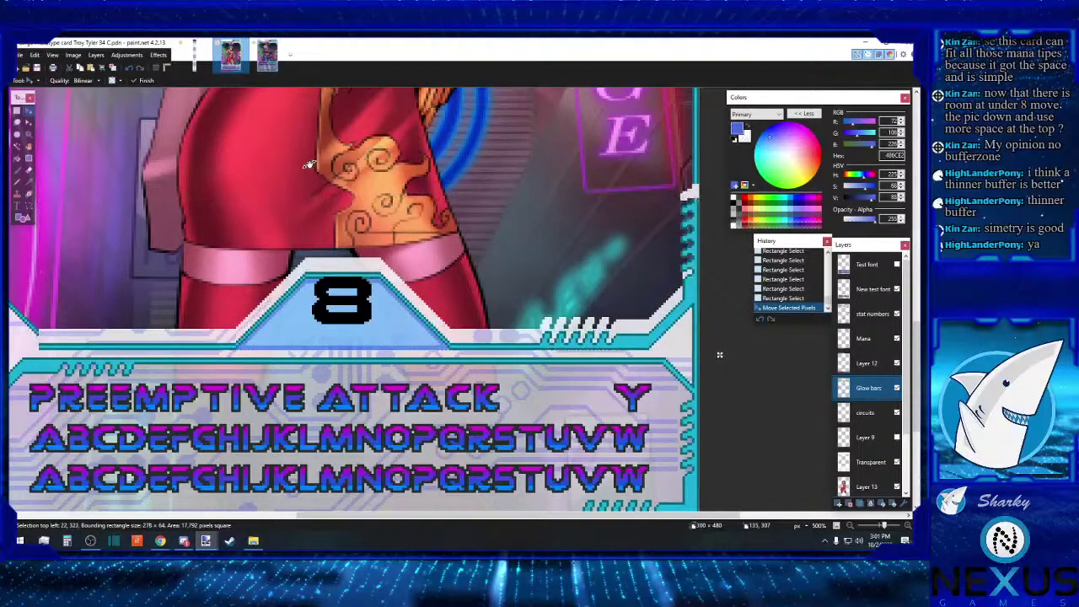
pyautogui.press('Down')
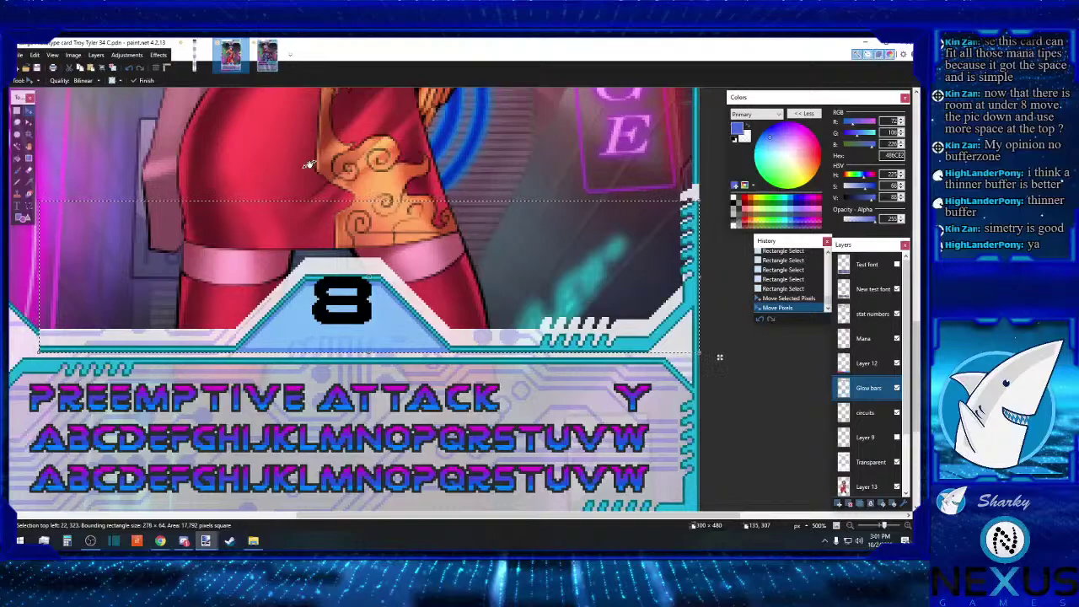
pyautogui.press('s')
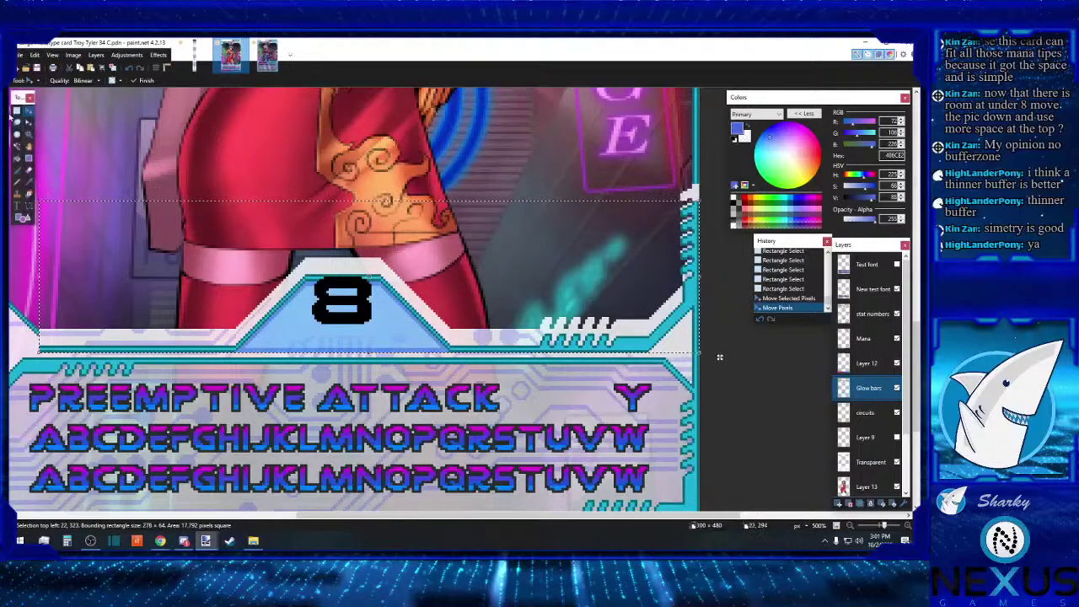
pyautogui.click(321, 205)
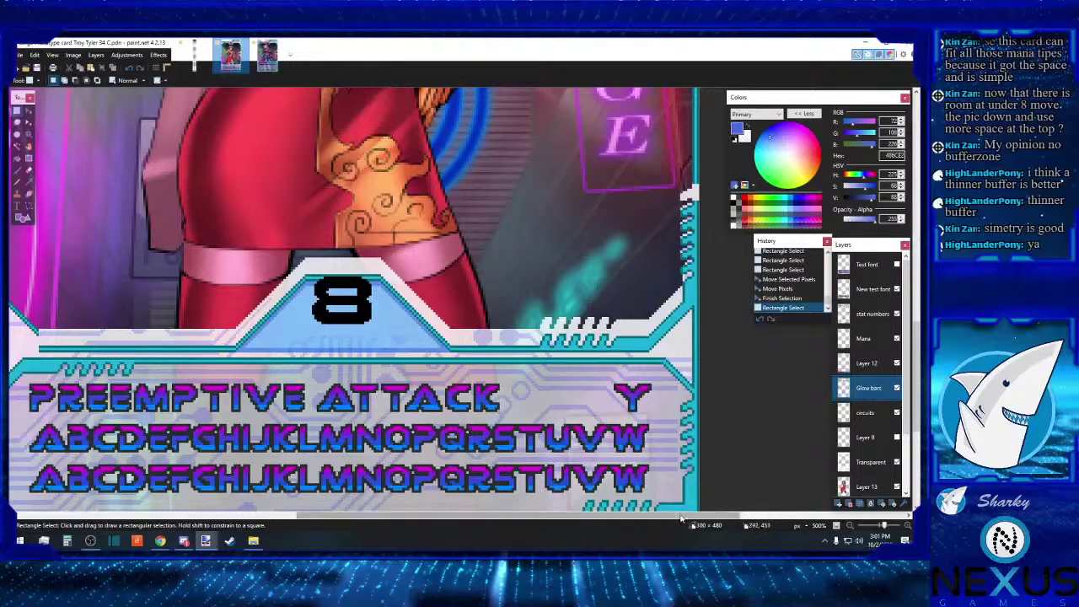
# Step: Select the lower-left angled corner of the artwork frame, 19 × 23 pixels, move it 6 pixels down, and deselect
pyautogui.moveTo(681, 518); pyautogui.dragTo(489, 517)
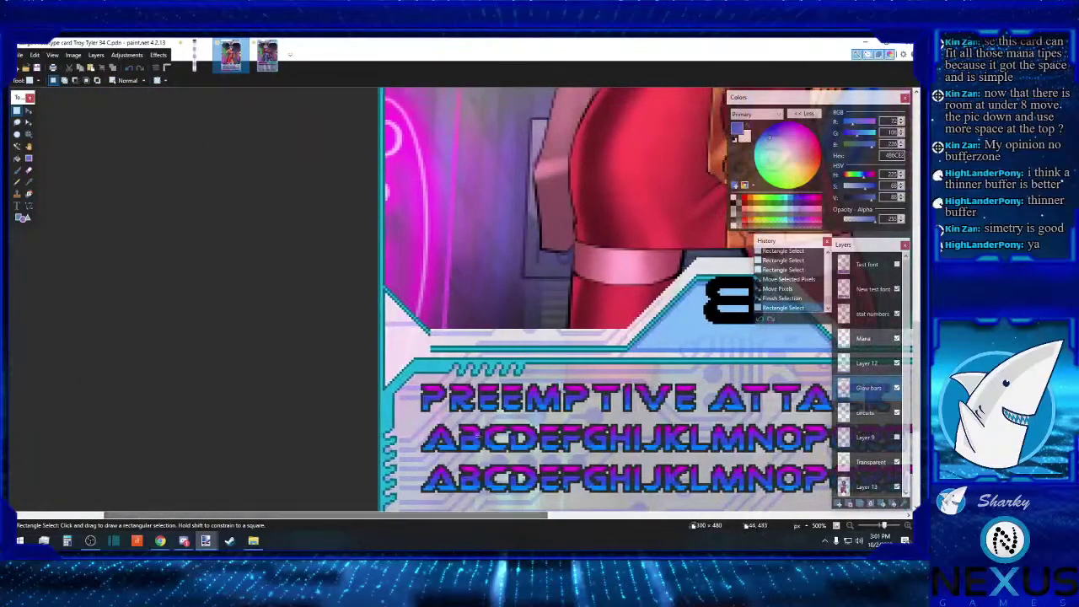
pyautogui.moveTo(429, 333); pyautogui.dragTo(385, 280)
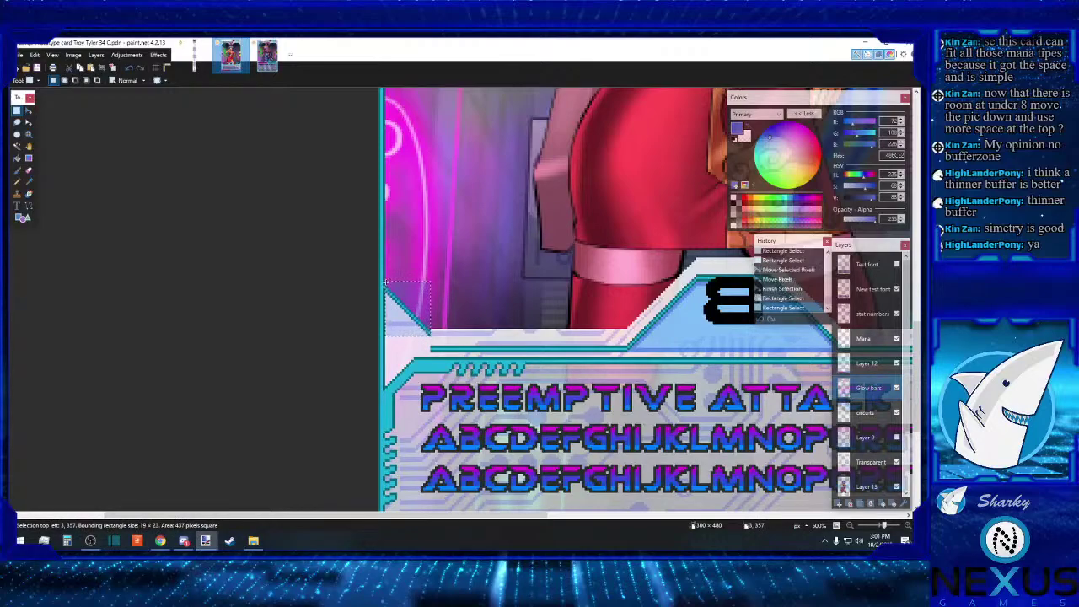
pyautogui.click(28, 110)
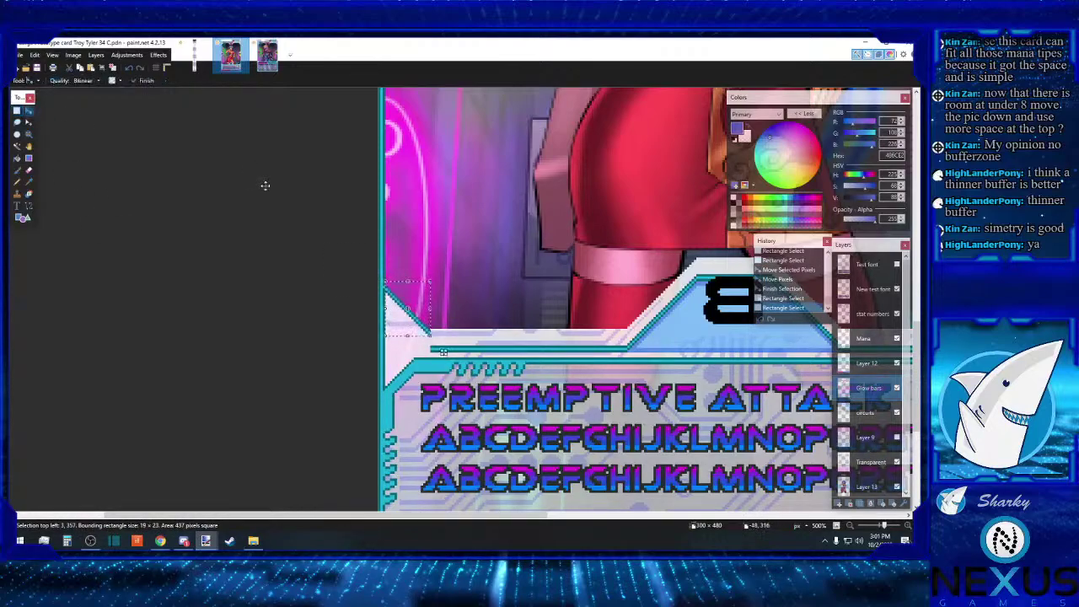
pyautogui.press('Down')
pyautogui.press('Down')
pyautogui.press('Down')
pyautogui.press('Down')
pyautogui.press('Down')
pyautogui.press('Down')
pyautogui.press('Down')
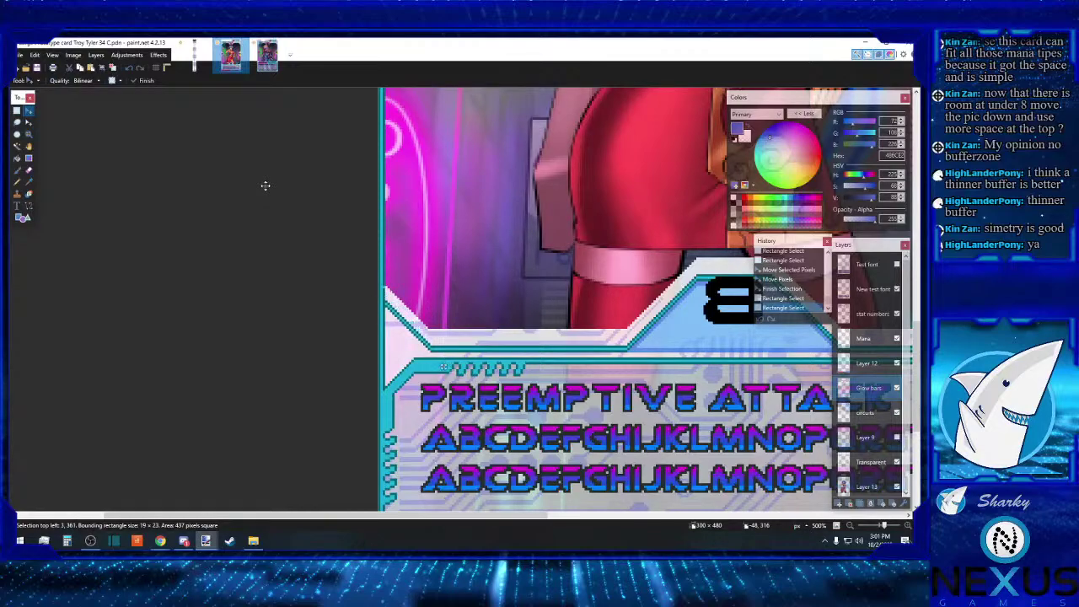
pyautogui.press('Up')
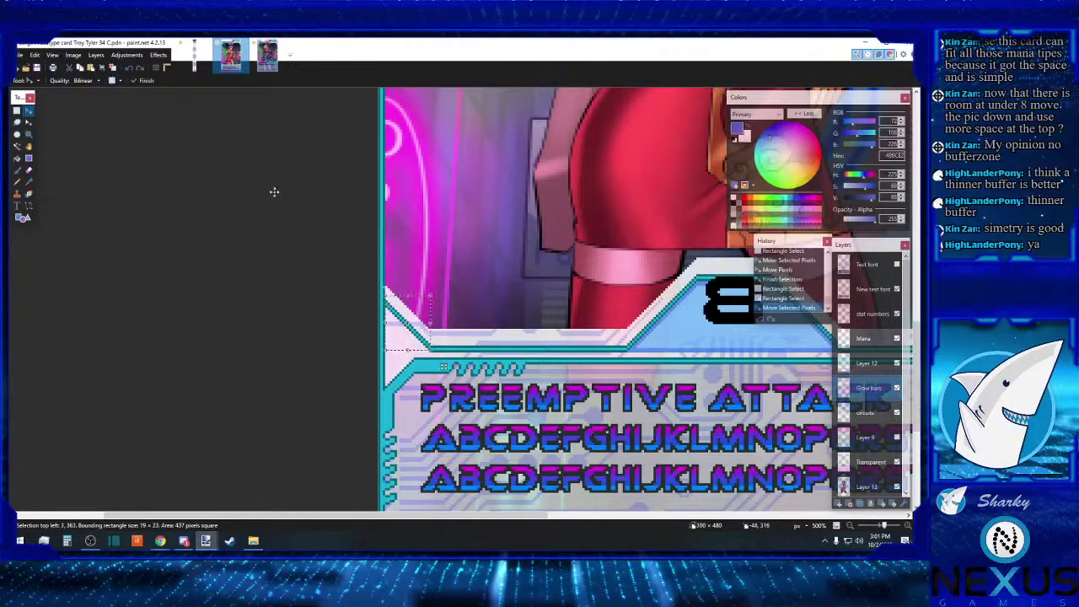
pyautogui.click(16, 110)
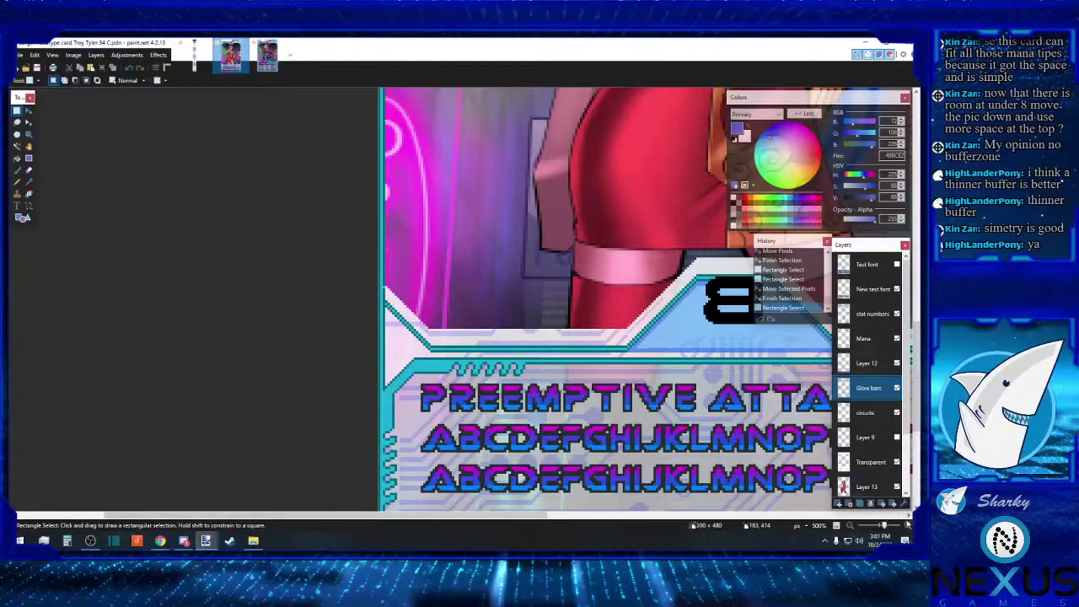
# Step: Touch up the left frame edge around the moved corner with single Pencil pixels in the dark and light teal sampled from the frame
pyautogui.click(906, 527)
pyautogui.scroll(2, 717, 309)
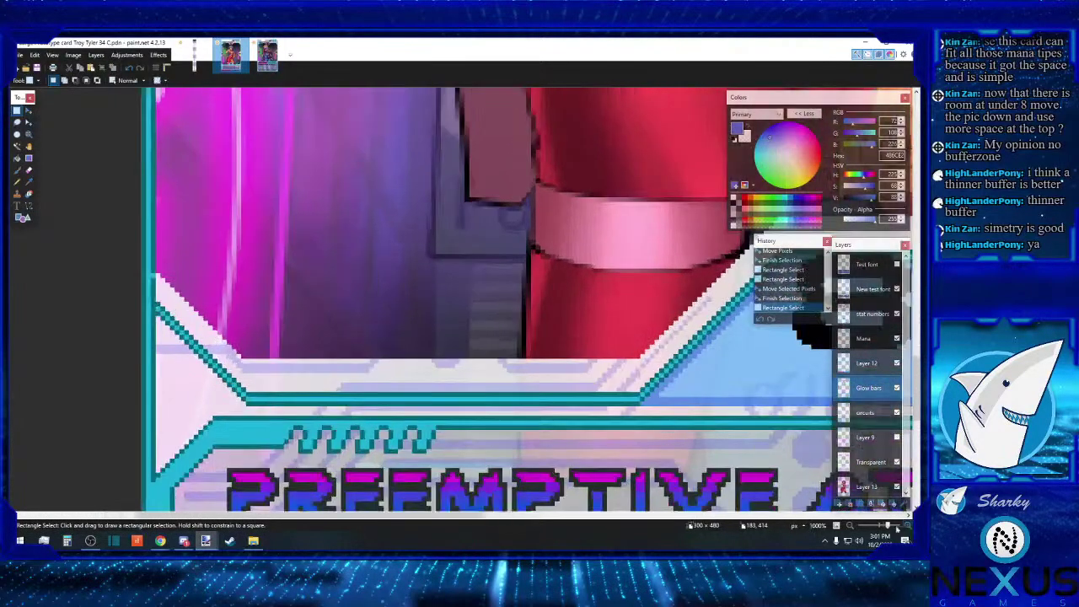
pyautogui.click(28, 181)
pyautogui.click(155, 253)
pyautogui.click(17, 181)
pyautogui.click(155, 273)
pyautogui.click(28, 181)
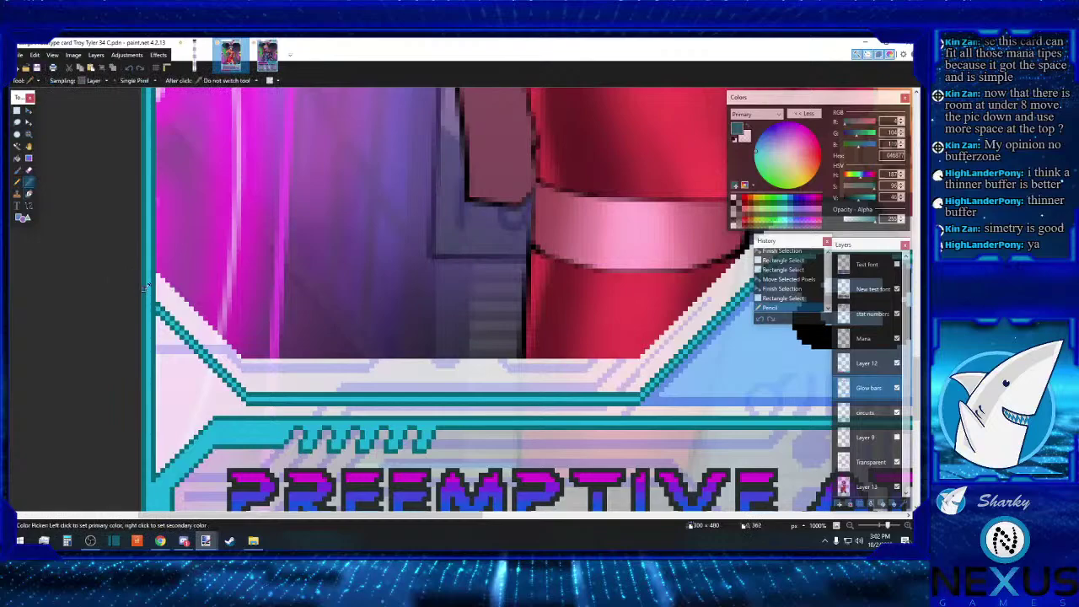
pyautogui.click(148, 288)
pyautogui.click(17, 181)
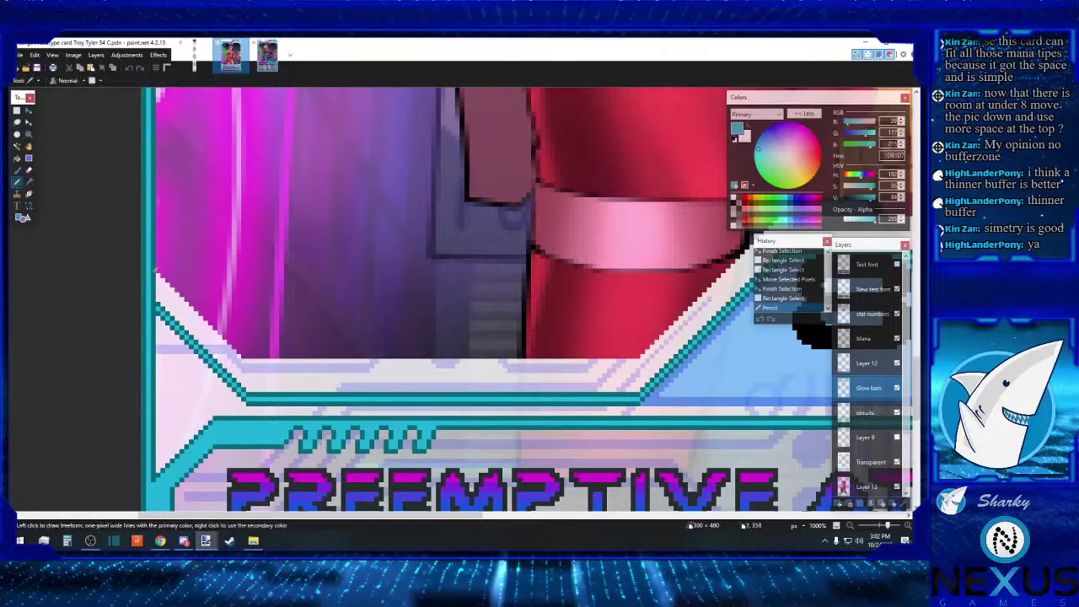
pyautogui.click(157, 303)
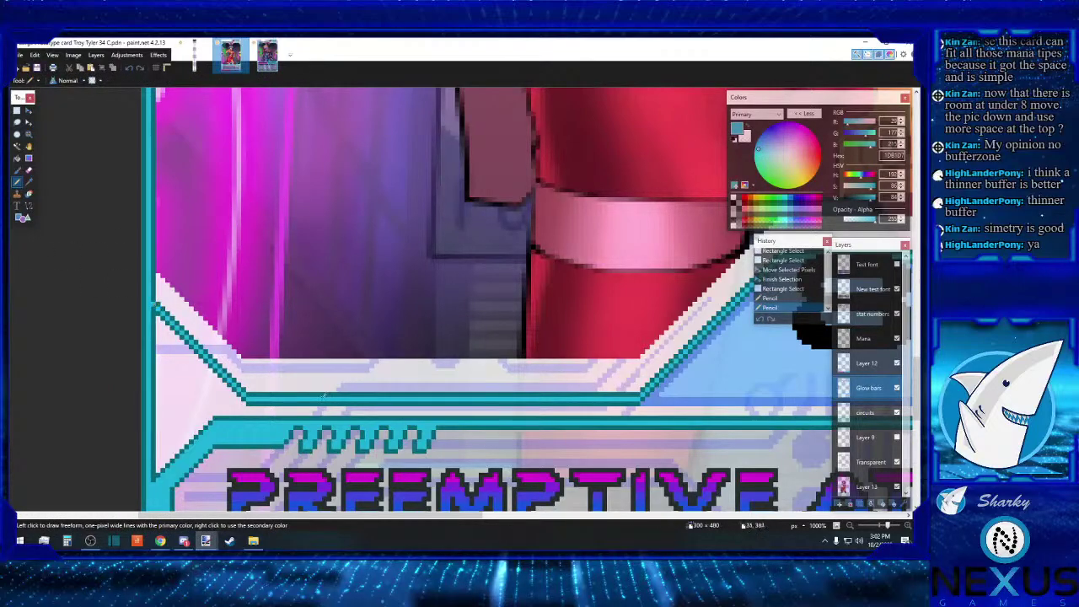
# Step: Move an 11 × 9 pixel piece of the right frame bar down over the gap above its notches, and deselect
pyautogui.moveTo(244, 516); pyautogui.dragTo(638, 484)
pyautogui.scroll(3, 595, 408)
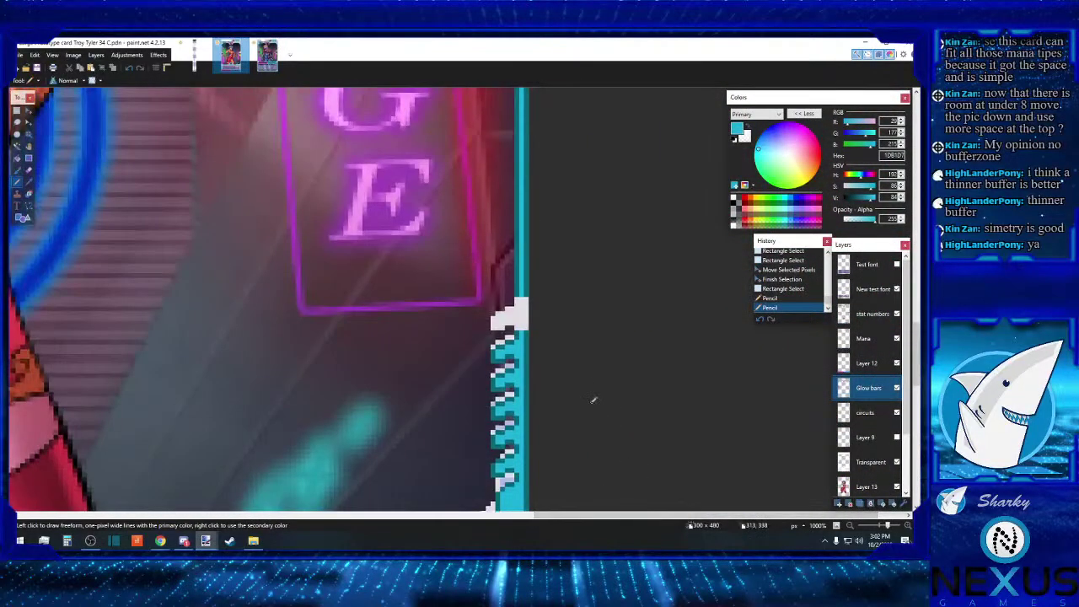
pyautogui.click(17, 111)
pyautogui.moveTo(478, 250); pyautogui.dragTo(547, 289)
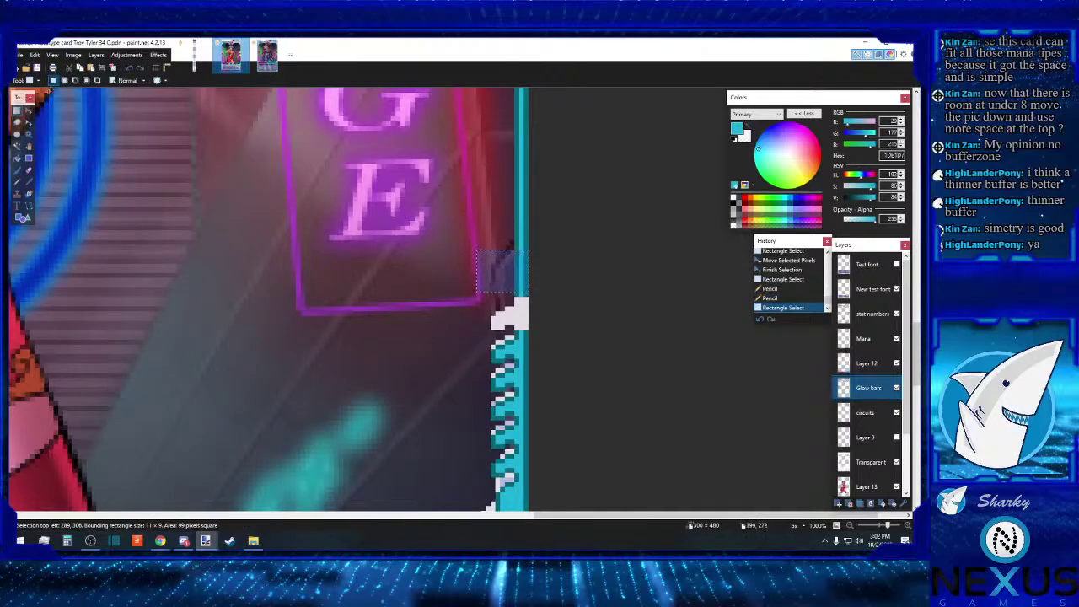
pyautogui.click(28, 111)
pyautogui.moveTo(545, 305); pyautogui.dragTo(540, 348)
pyautogui.press('s')
pyautogui.click(454, 452)
pyautogui.scroll(-3, 423, 429)
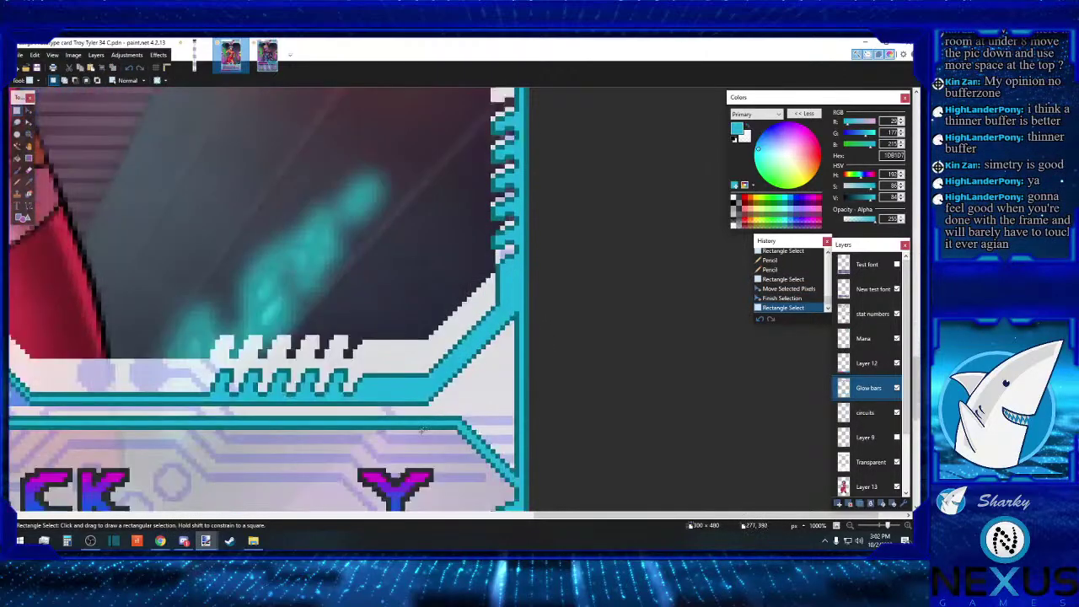
# Step: Select the artwork opening on Glow bars with the Magic Wand and erase that area from the Transparent layer
pyautogui.hscroll(-5, 678, 521)
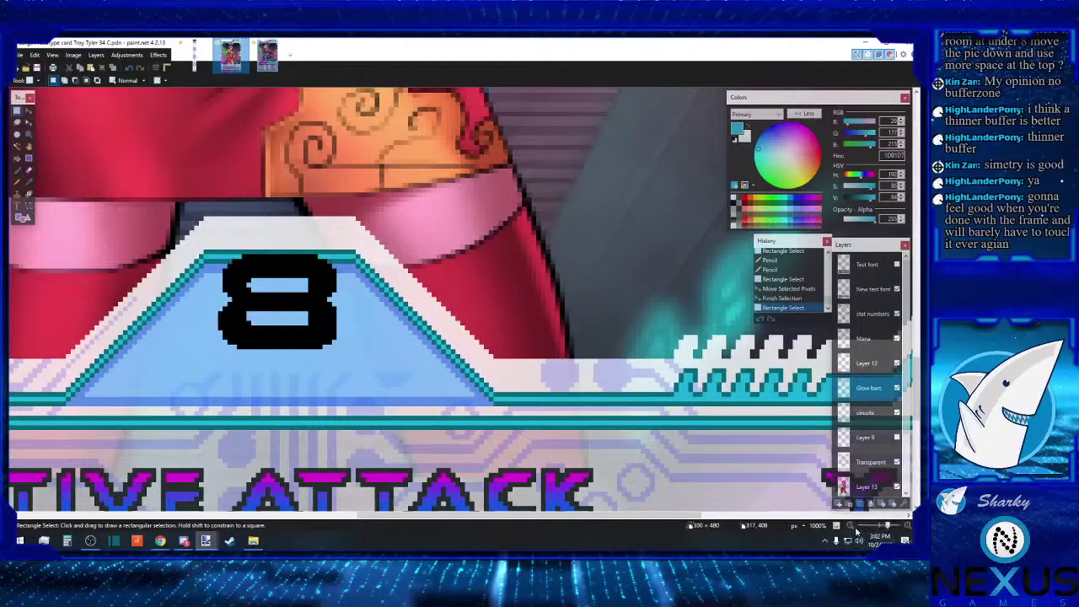
pyautogui.click(851, 526)
pyautogui.click(852, 526)
pyautogui.click(851, 526)
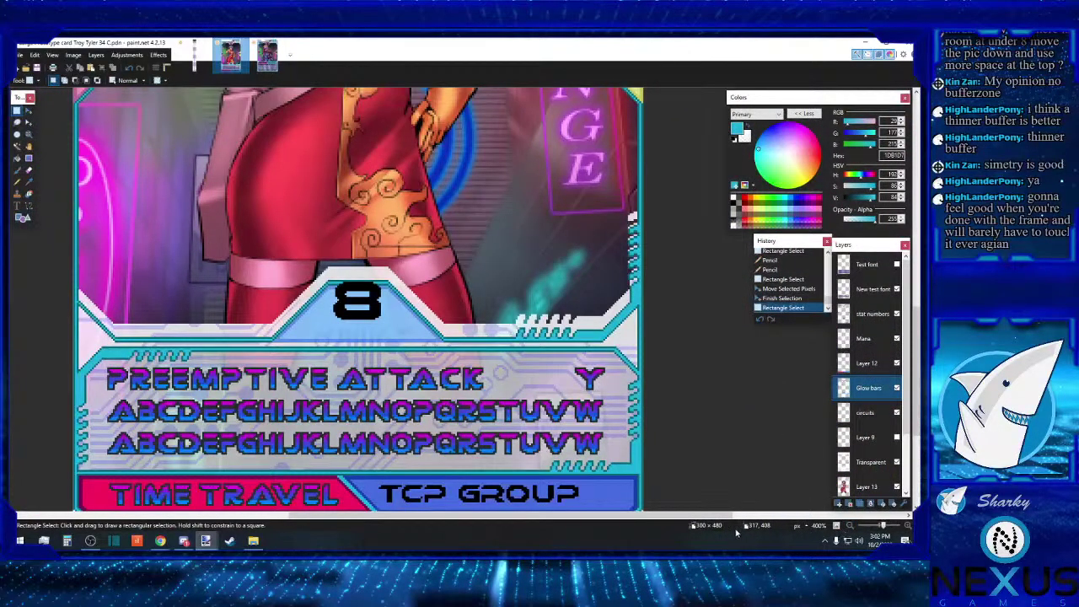
pyautogui.hscroll(-2, 710, 521)
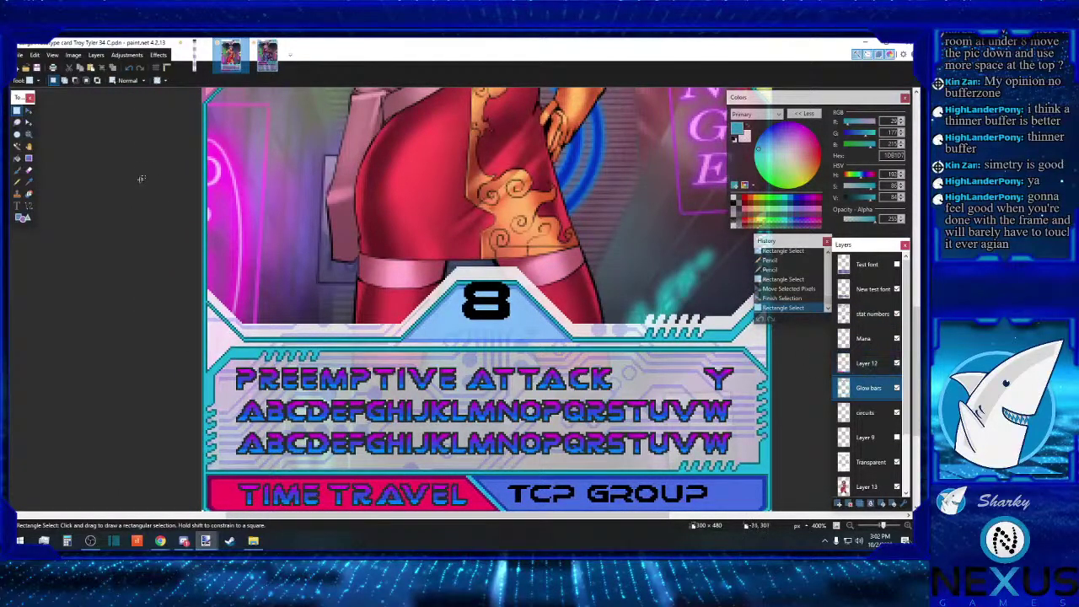
pyautogui.click(17, 146)
pyautogui.click(439, 152)
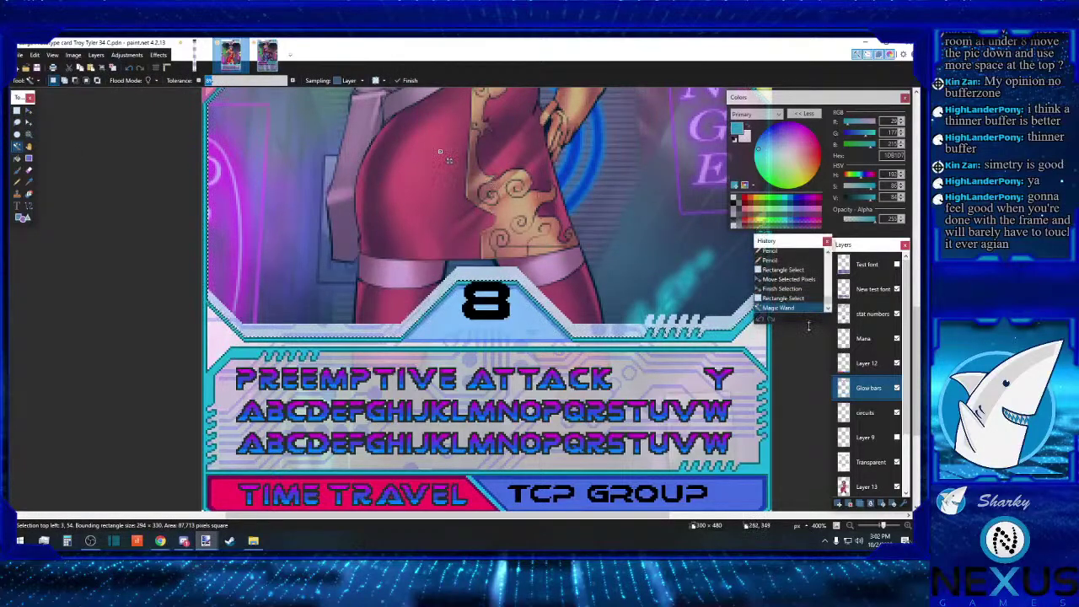
pyautogui.click(860, 460)
pyautogui.press('Delete')
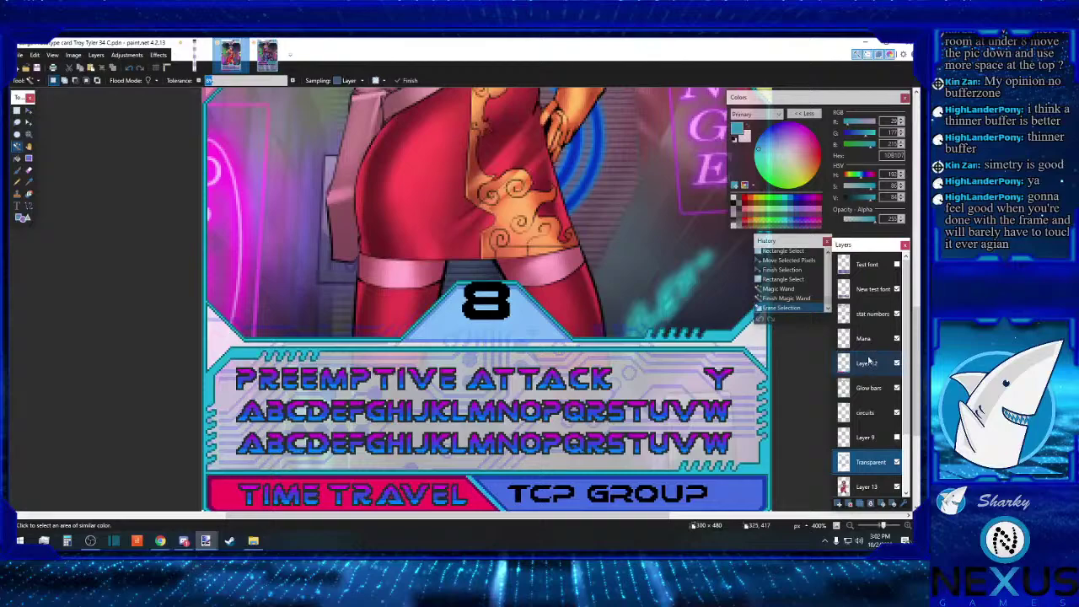
# Step: Reselect the artwork opening on Glow bars with the Magic Wand and erase that area from the circuits layer
pyautogui.click(868, 387)
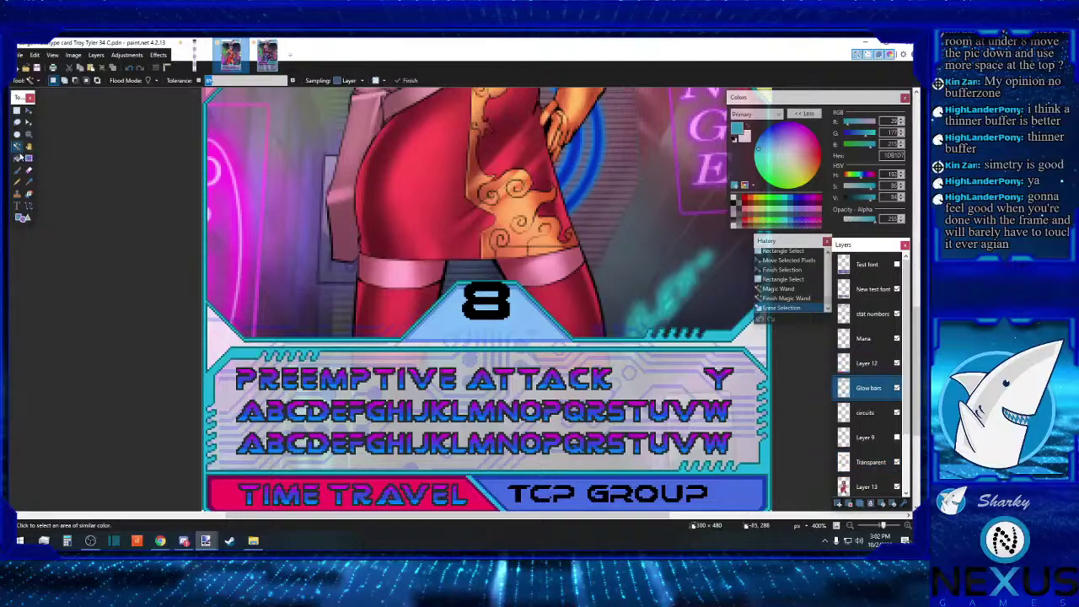
pyautogui.click(657, 278)
pyautogui.click(864, 413)
pyautogui.press('Delete')
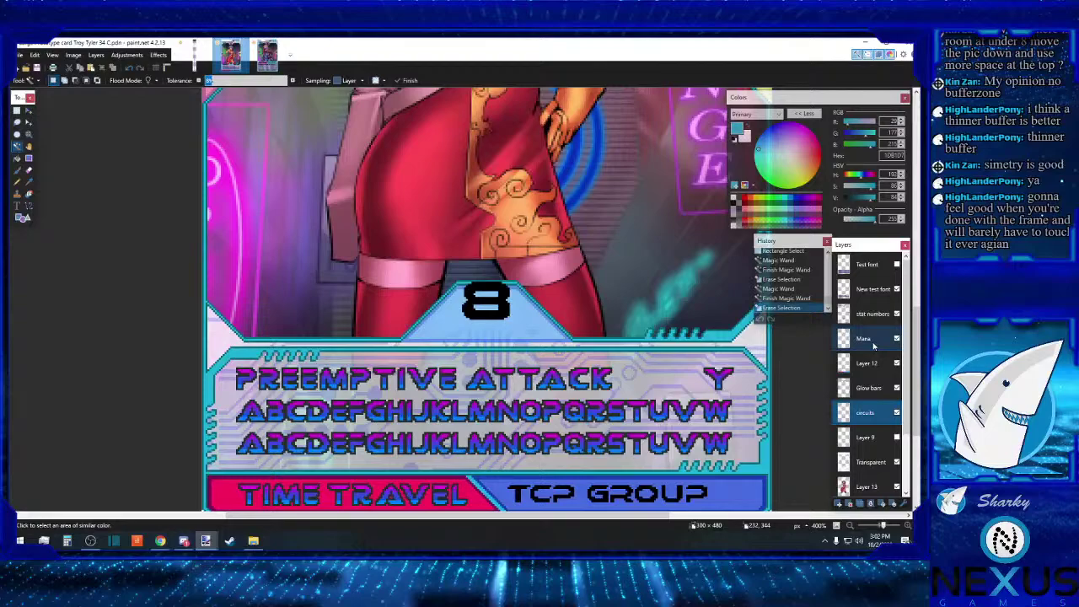
# Step: Select the 8 panel and its connected frame on Glow bars using a higher Magic Wand tolerance, and erase that area from the Transparent layer
pyautogui.click(868, 388)
pyautogui.click(516, 332)
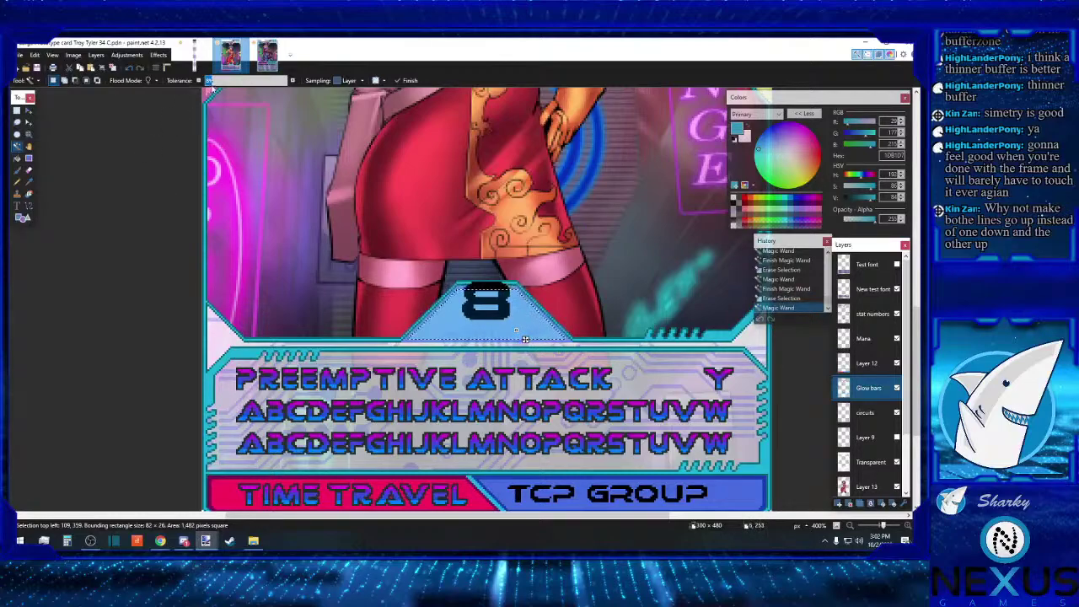
pyautogui.moveTo(213, 81); pyautogui.dragTo(257, 82)
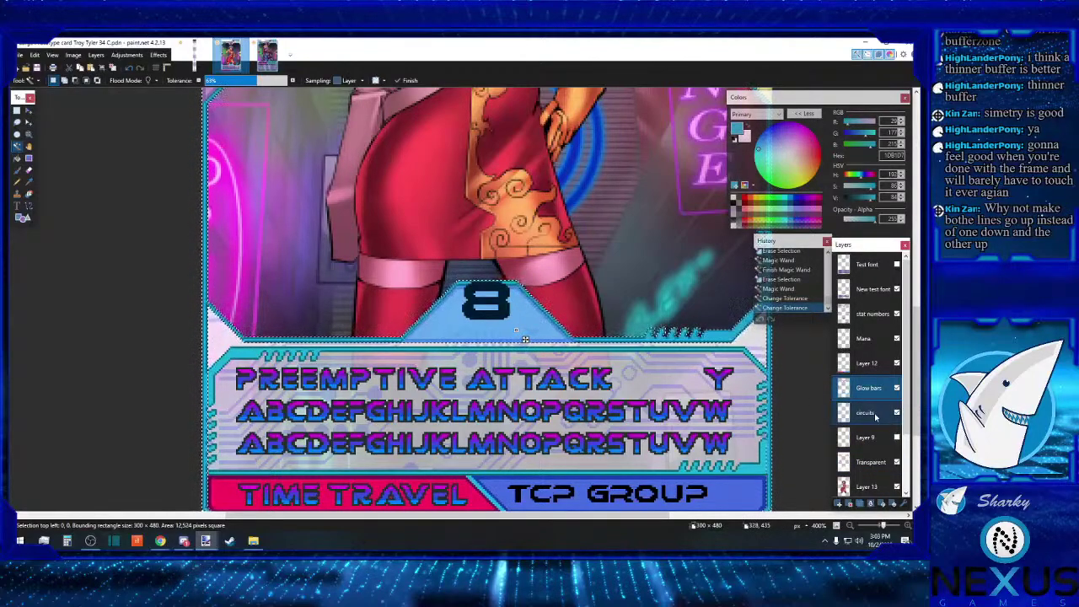
pyautogui.click(871, 463)
pyautogui.press('Delete')
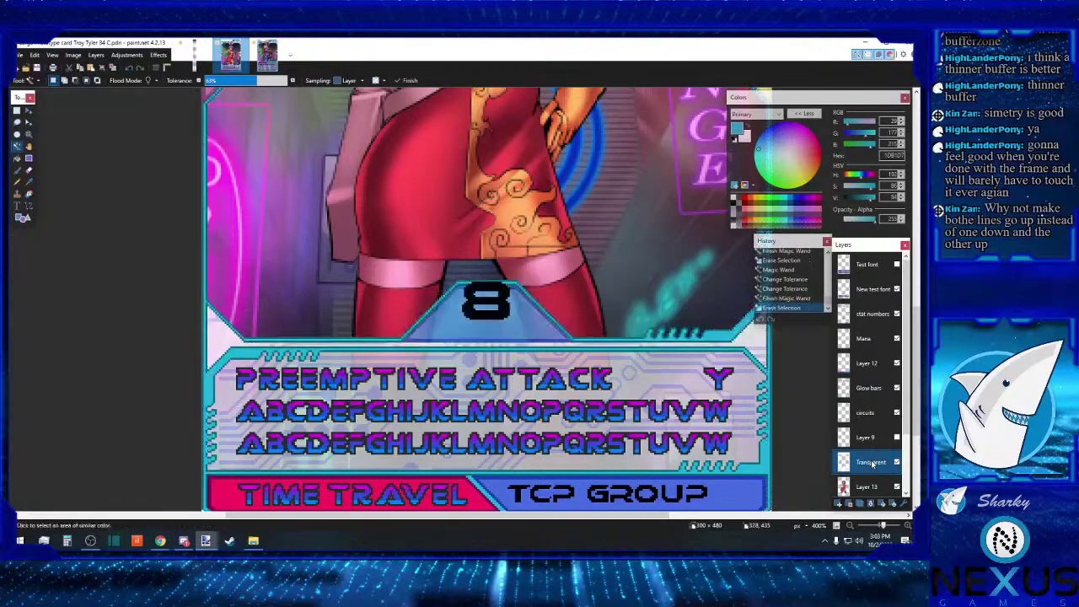
# Step: Reselect the 8 panel and connected frame on Glow bars with the Magic Wand and erase that area from the circuits layer
pyautogui.click(868, 388)
pyautogui.click(532, 333)
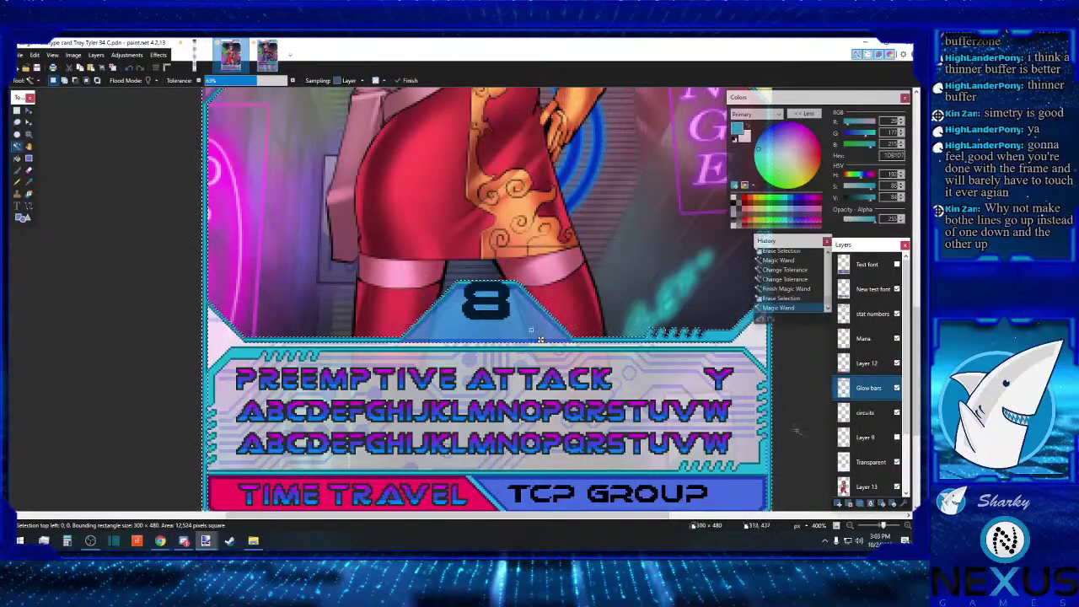
pyautogui.click(876, 412)
pyautogui.press('Delete')
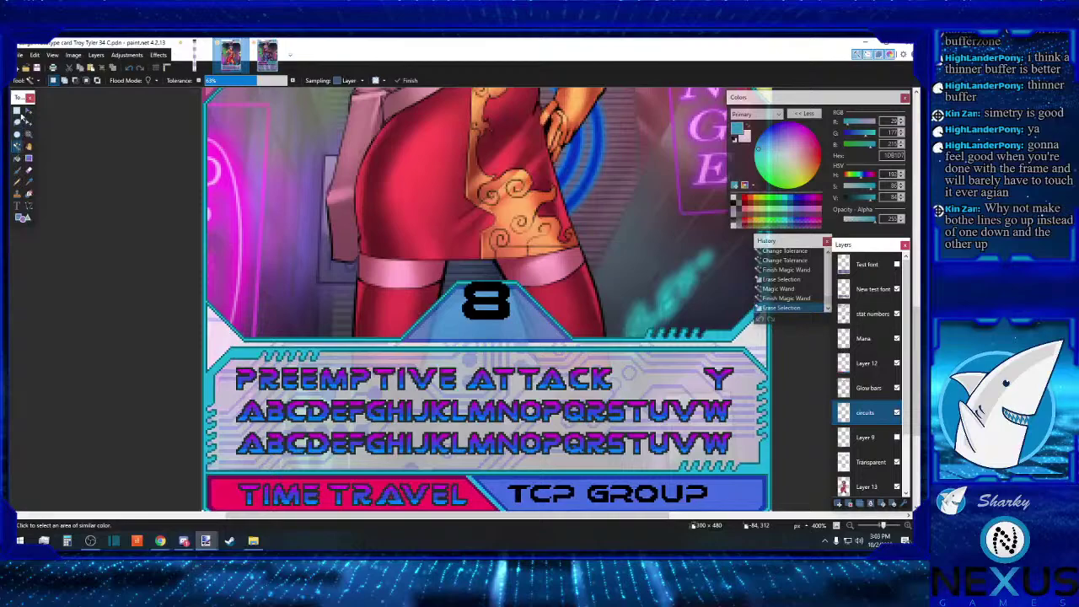
# Step: Review the whole card, outlining the mana cost area and the Time Travel bar with Rectangle Select, and clear the selection
pyautogui.click(17, 110)
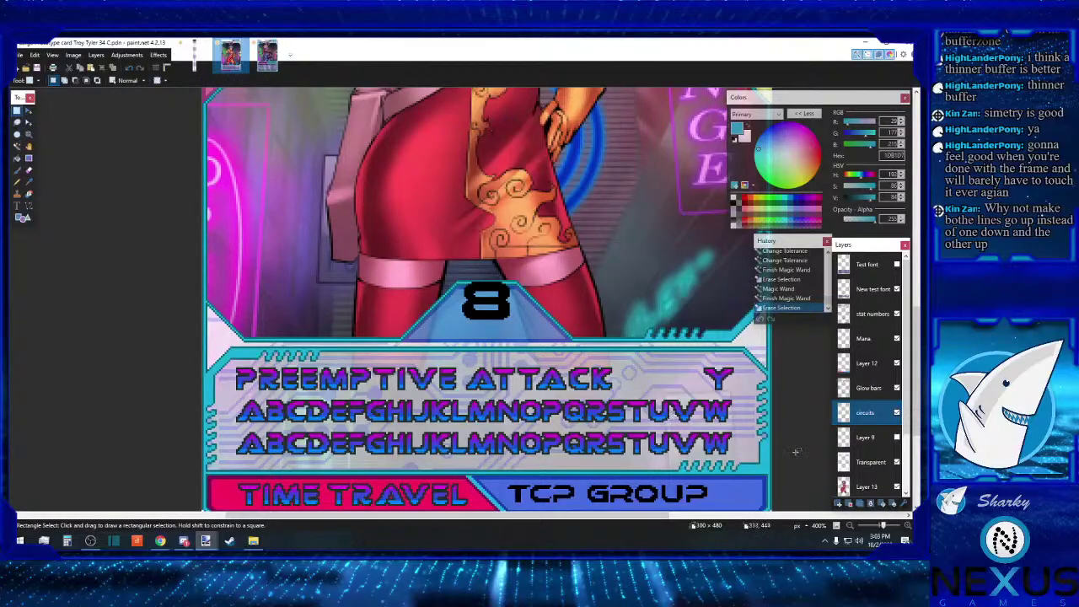
pyautogui.click(849, 526)
pyautogui.click(850, 525)
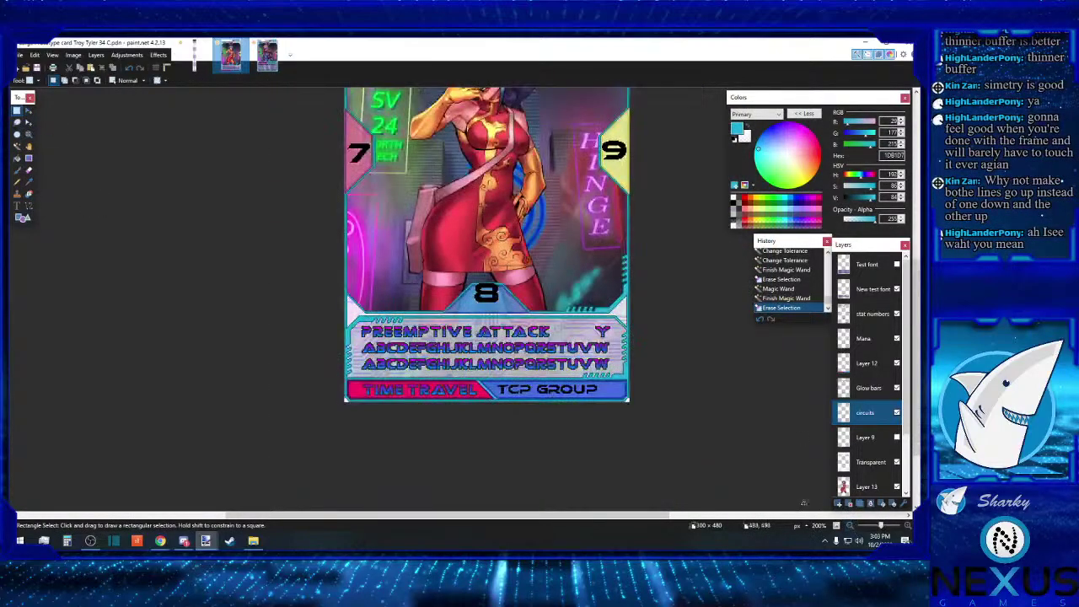
pyautogui.hscroll(3, 611, 499)
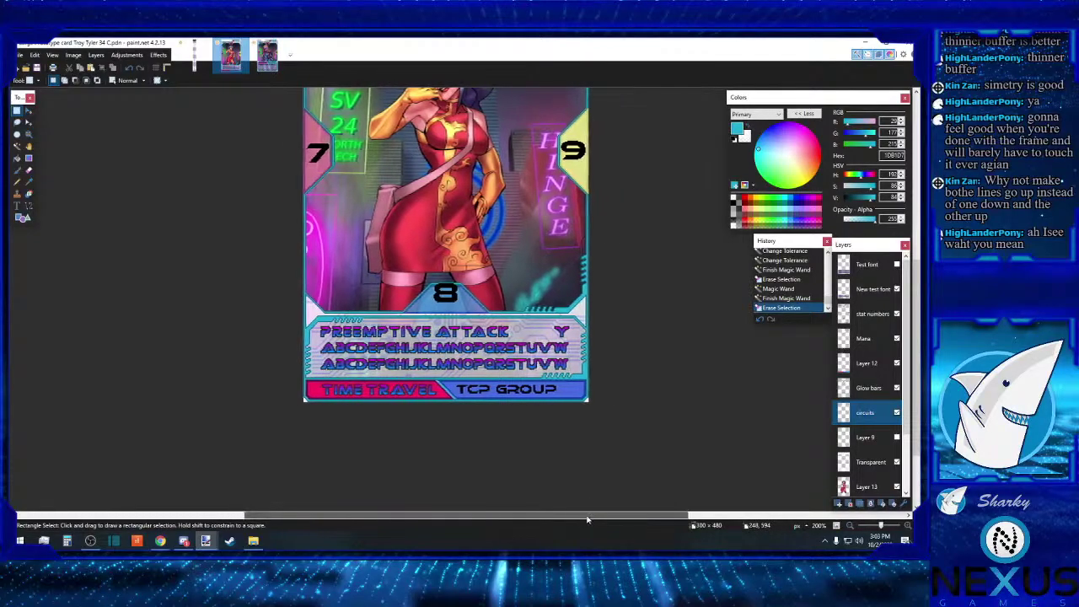
pyautogui.scroll(3, 619, 499)
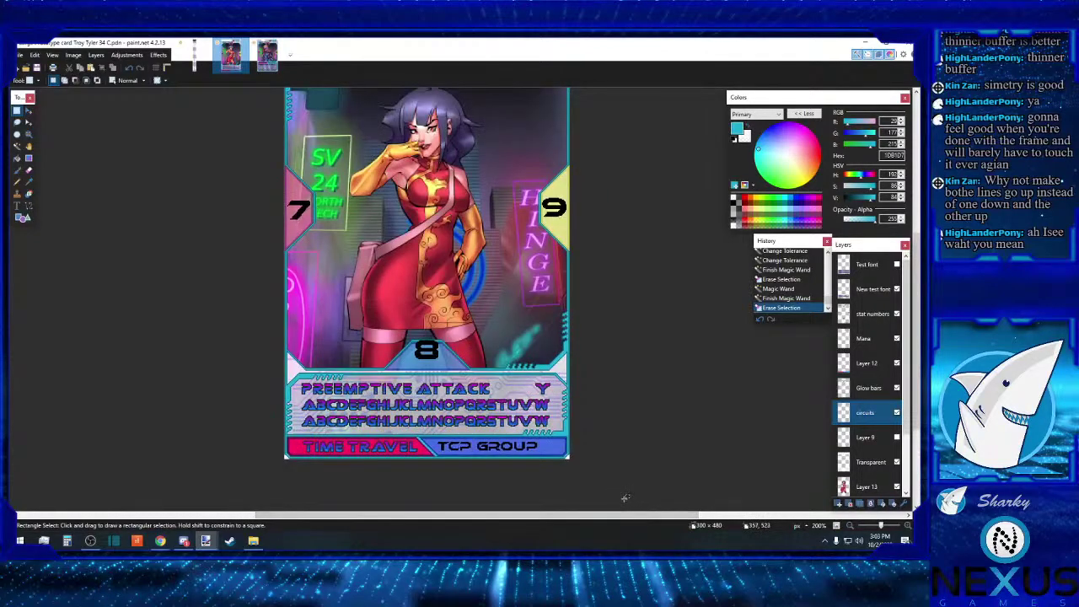
pyautogui.click(849, 525)
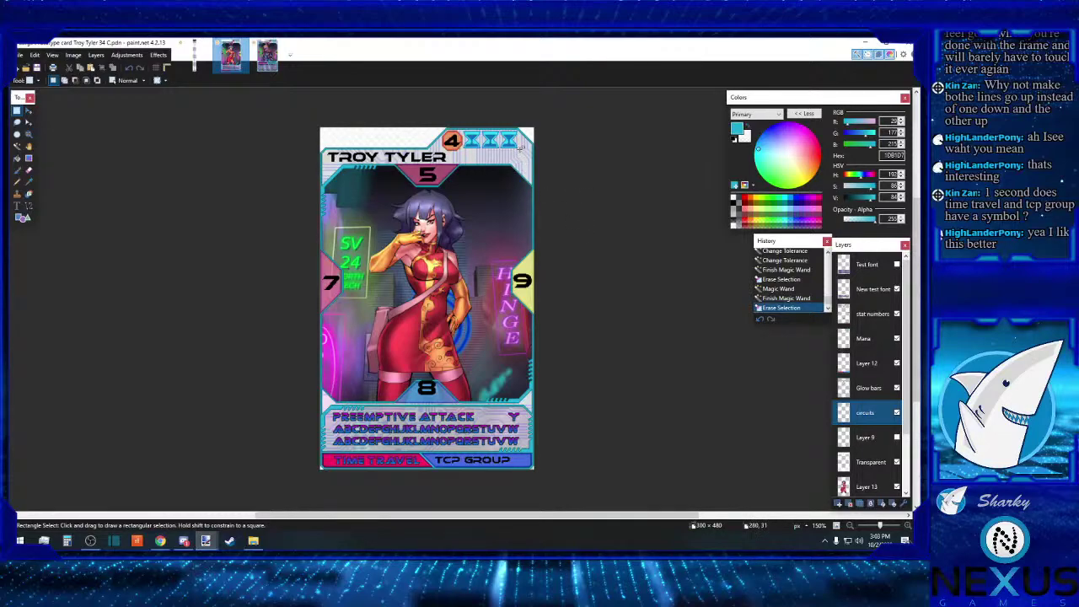
pyautogui.moveTo(520, 151); pyautogui.dragTo(455, 128)
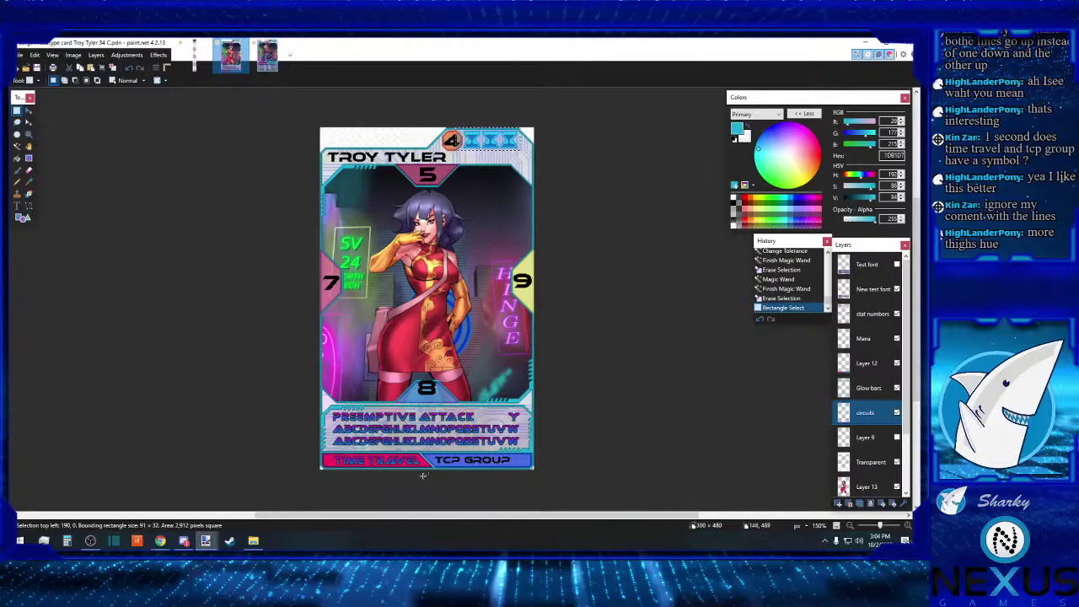
pyautogui.moveTo(418, 471)
pyautogui.mouseDown()
pyautogui.moveTo(362, 456)
pyautogui.moveTo(422, 469)
pyautogui.mouseUp()
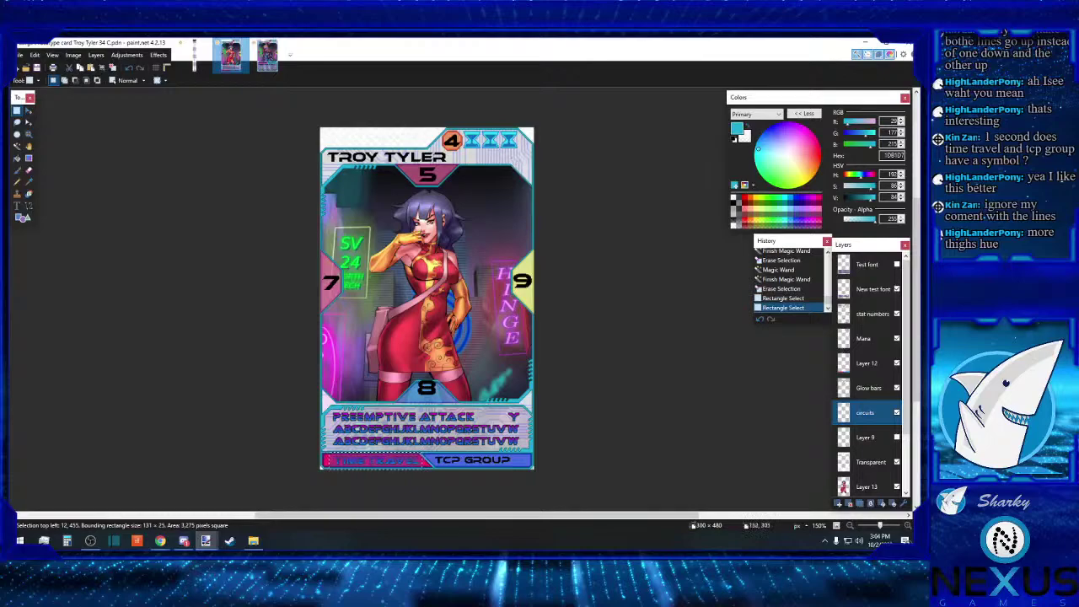
pyautogui.click(337, 444)
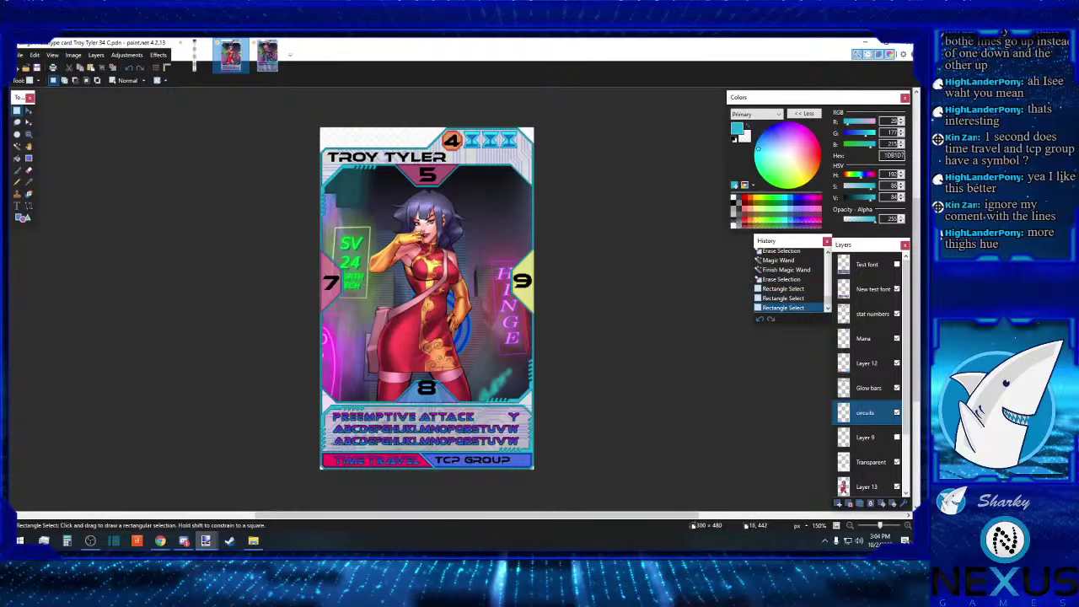
pyautogui.moveTo(331, 439); pyautogui.dragTo(362, 468)
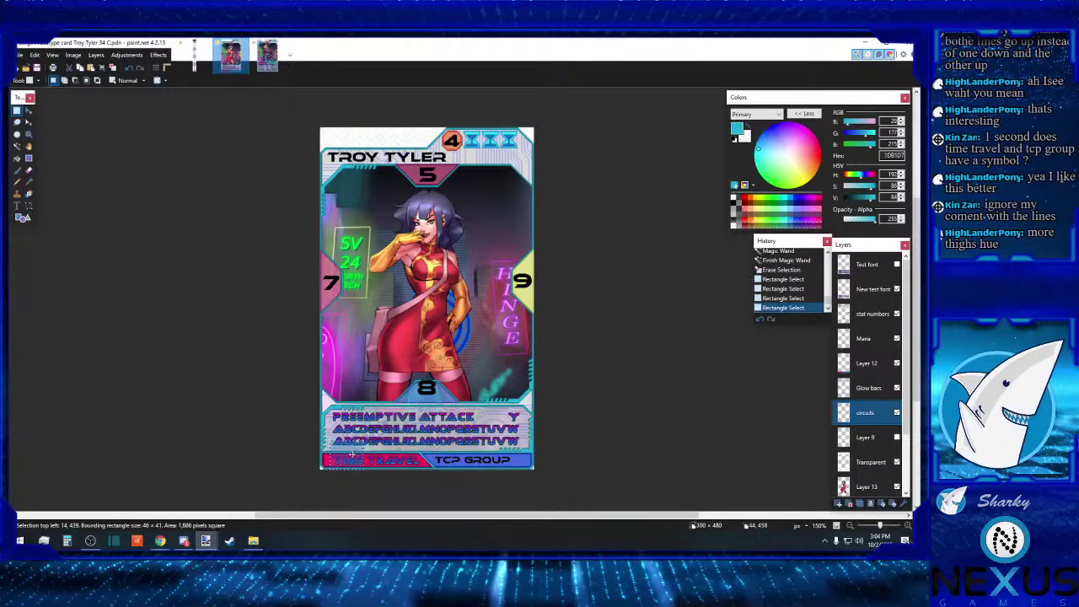
pyautogui.moveTo(326, 421); pyautogui.dragTo(377, 482)
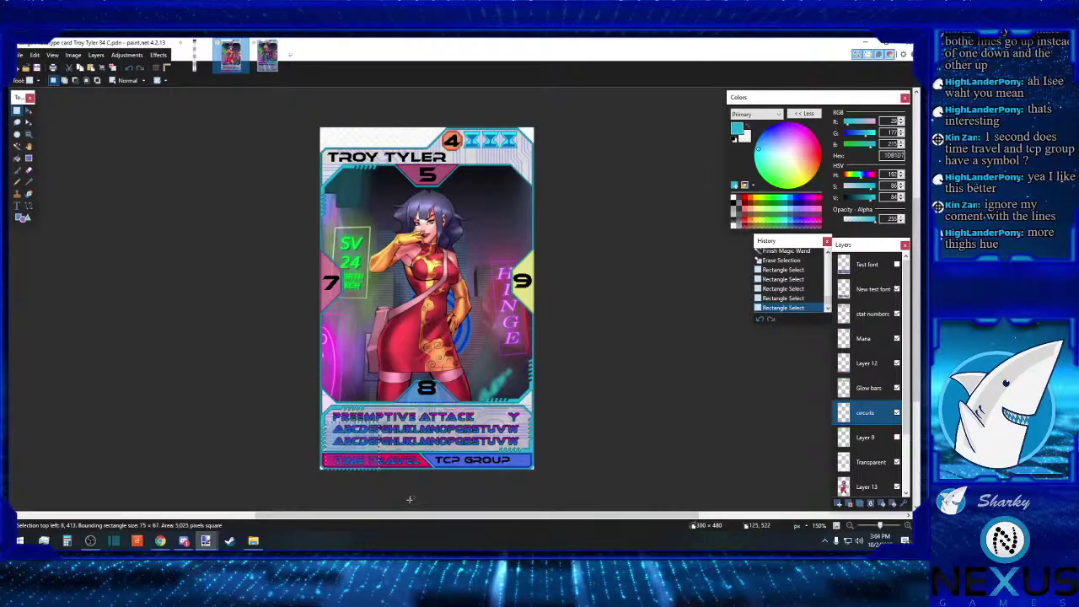
pyautogui.moveTo(329, 438); pyautogui.dragTo(364, 472)
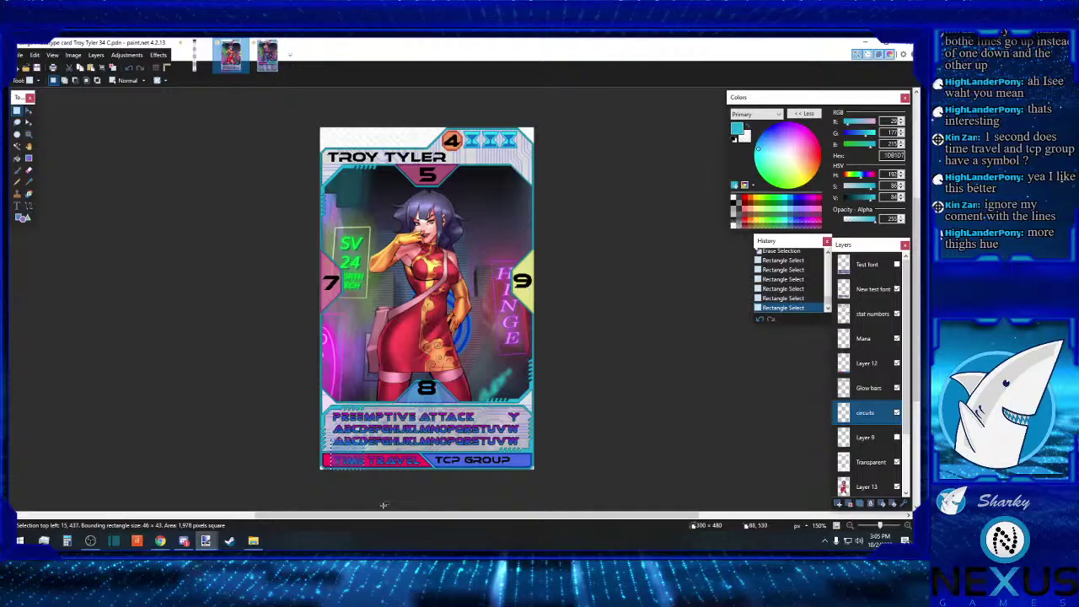
pyautogui.click(334, 462)
pyautogui.moveTo(332, 469); pyautogui.dragTo(360, 439)
pyautogui.hotkey('ctrl', 'd')
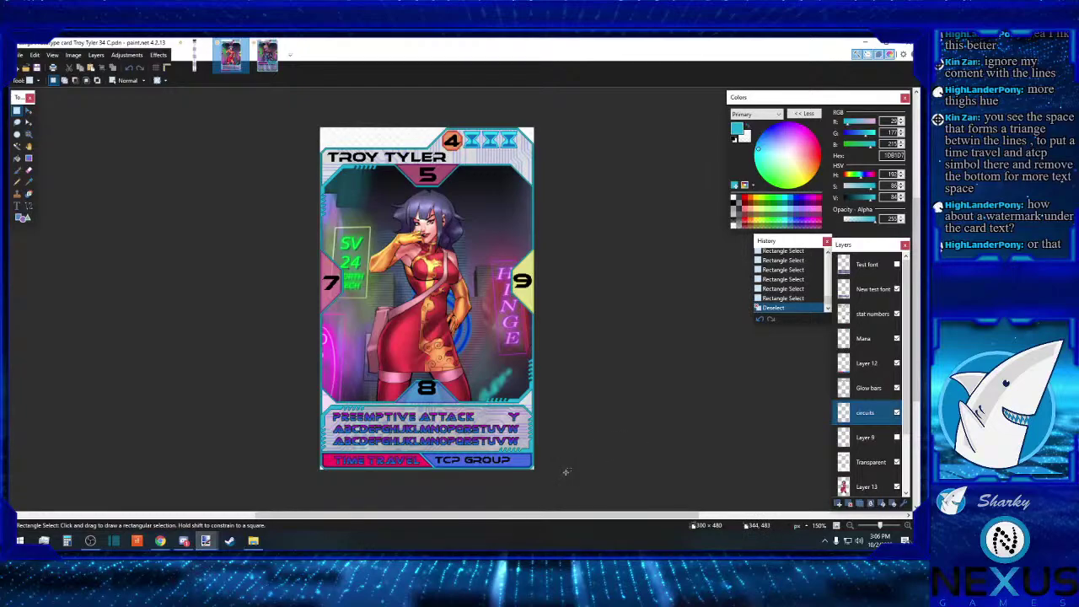
# Step: Examine the 8 panel and the white triangle beside the artwork's lower-left corner, gauging icon space with rectangular selections up to 32 × 32 pixels
pyautogui.moveTo(389, 376); pyautogui.dragTo(457, 408)
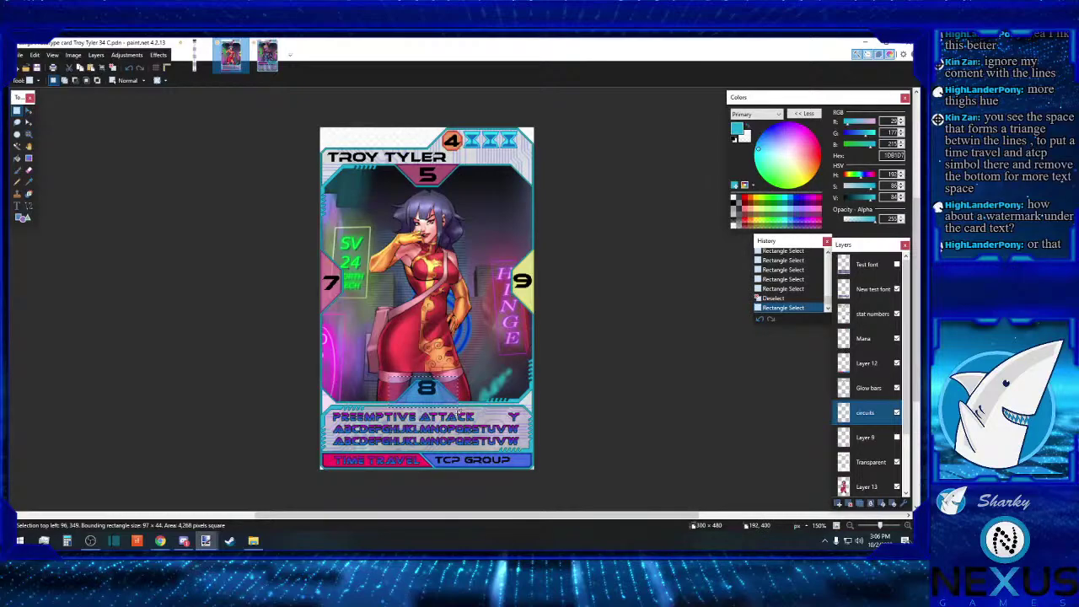
pyautogui.click(457, 412)
pyautogui.moveTo(319, 390); pyautogui.dragTo(334, 416)
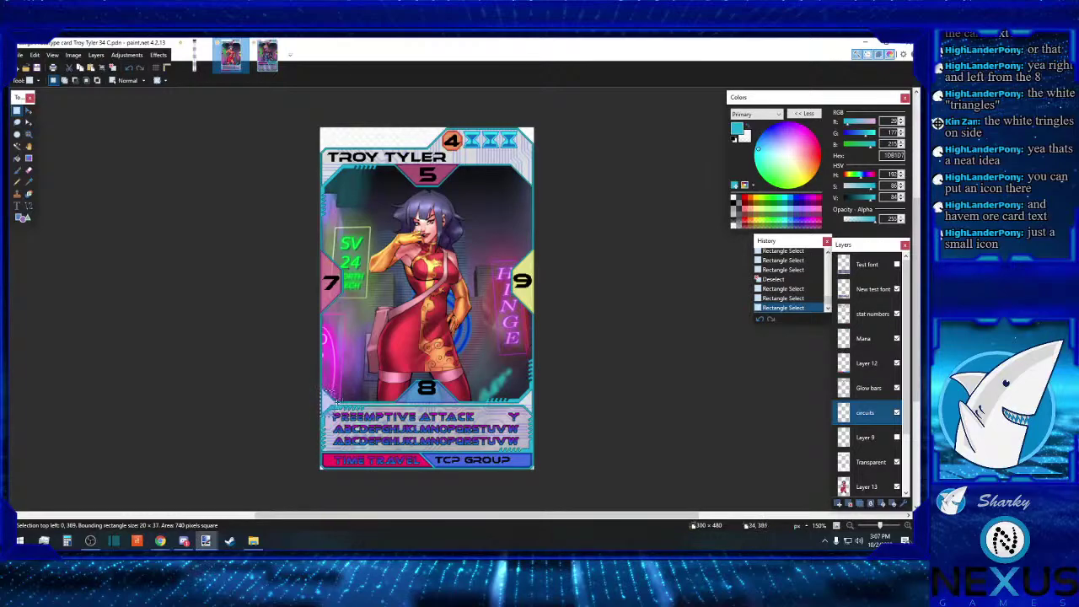
pyautogui.moveTo(320, 379)
pyautogui.mouseDown()
pyautogui.moveTo(329, 404)
pyautogui.moveTo(352, 410)
pyautogui.mouseUp()
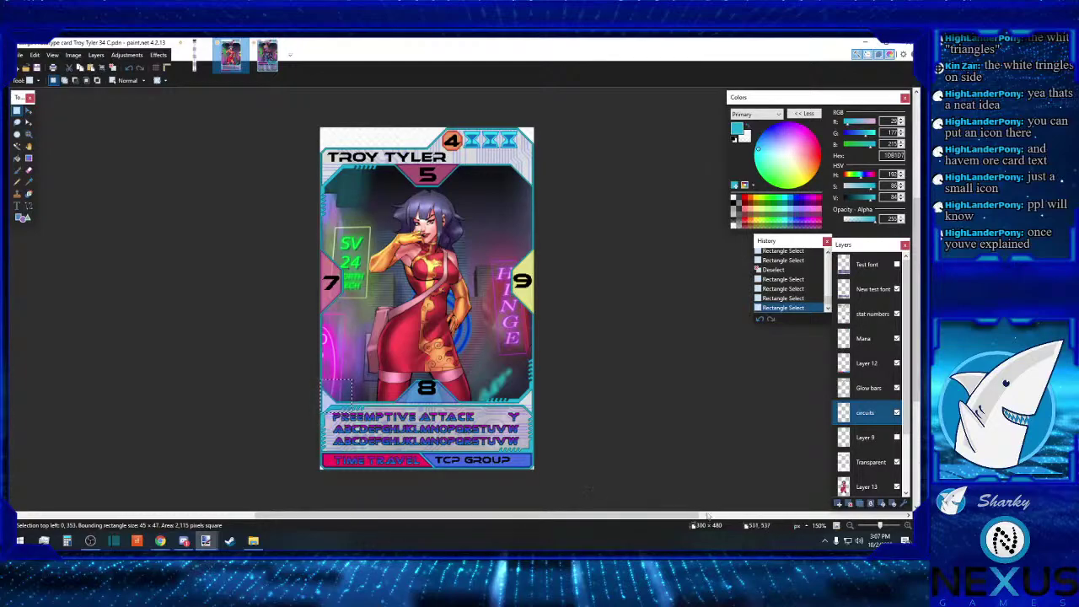
pyautogui.click(908, 526)
pyautogui.click(908, 526)
pyautogui.click(908, 526)
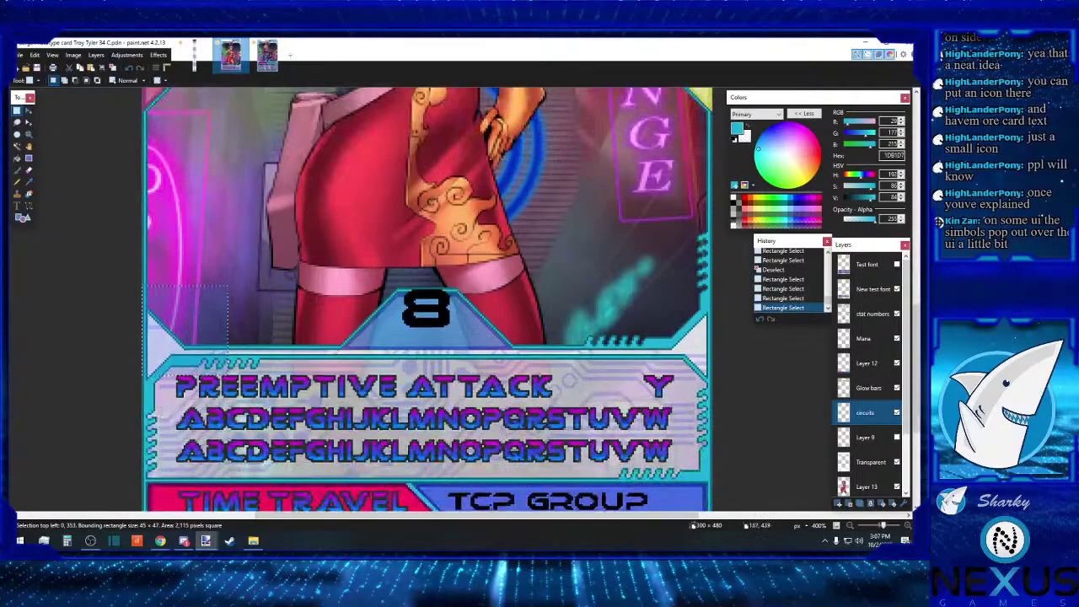
pyautogui.click(279, 410)
pyautogui.moveTo(490, 517); pyautogui.dragTo(437, 515)
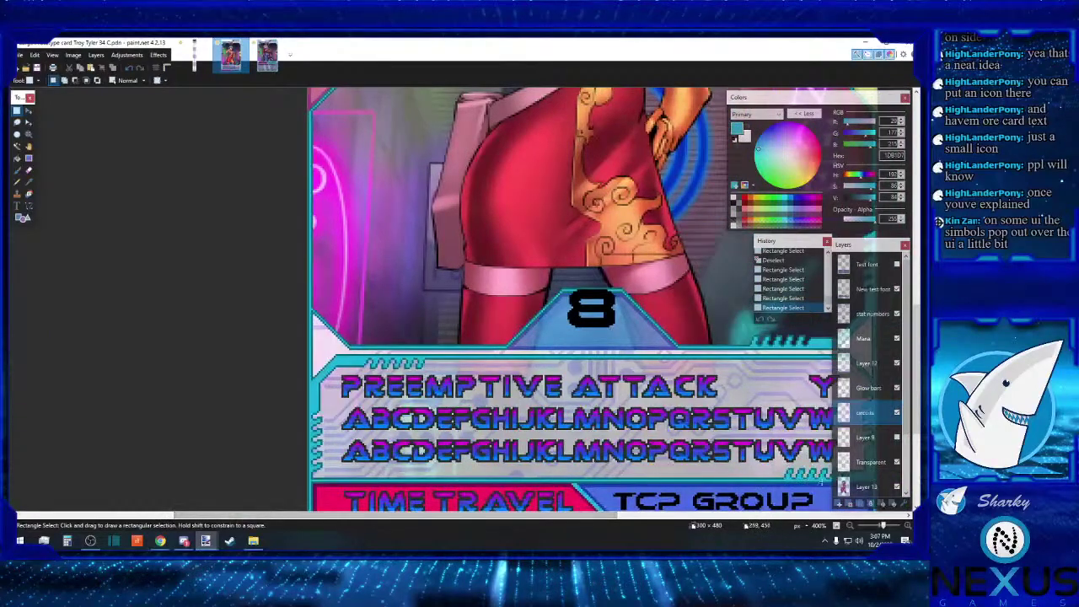
pyautogui.click(907, 526)
pyautogui.click(907, 526)
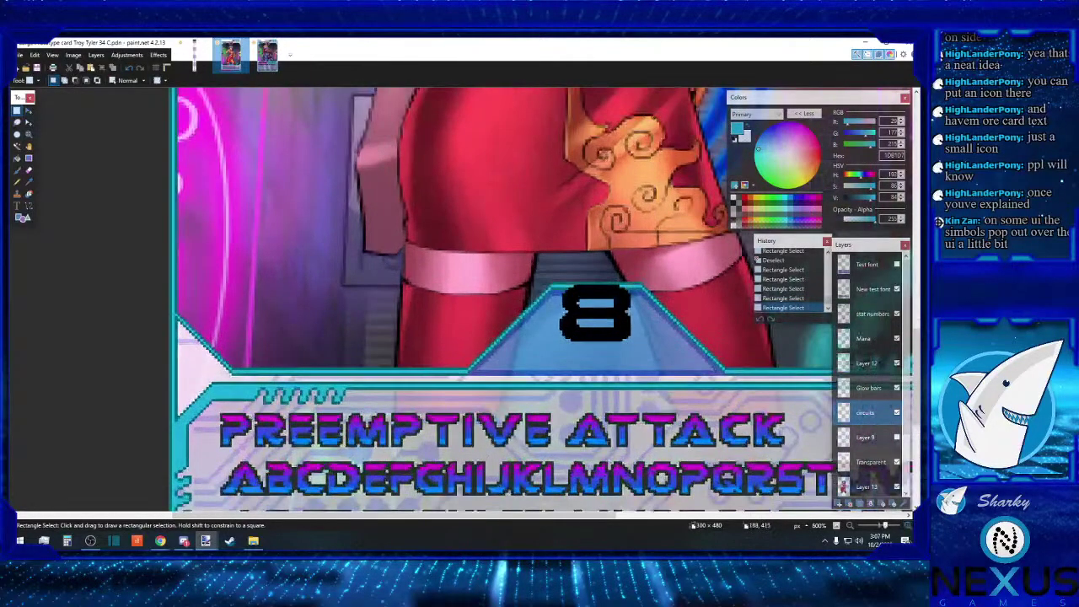
pyautogui.scroll(-3, 346, 363)
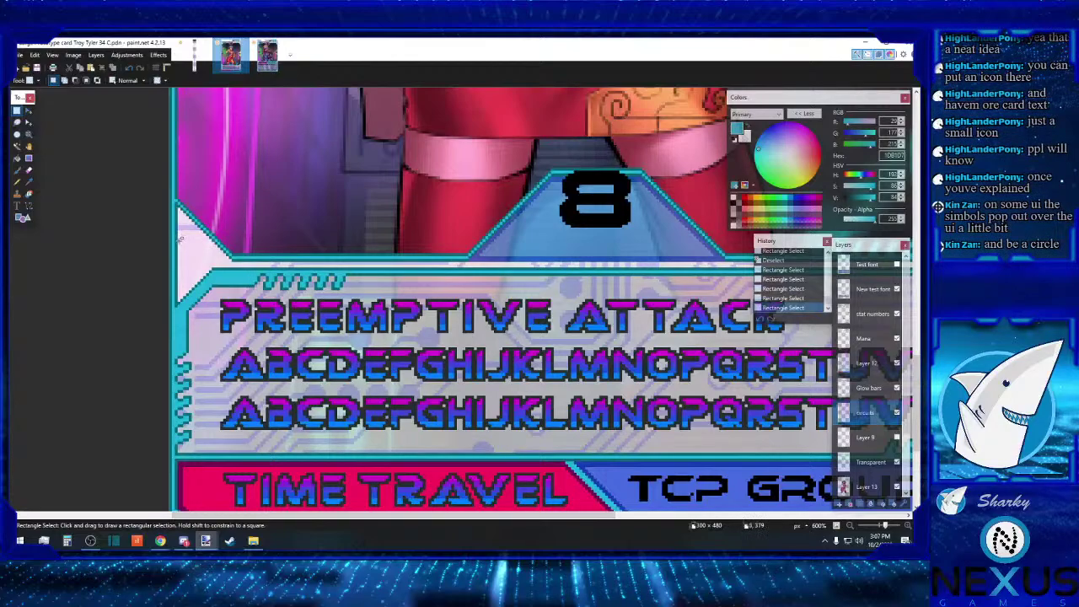
pyautogui.moveTo(179, 226); pyautogui.dragTo(205, 281)
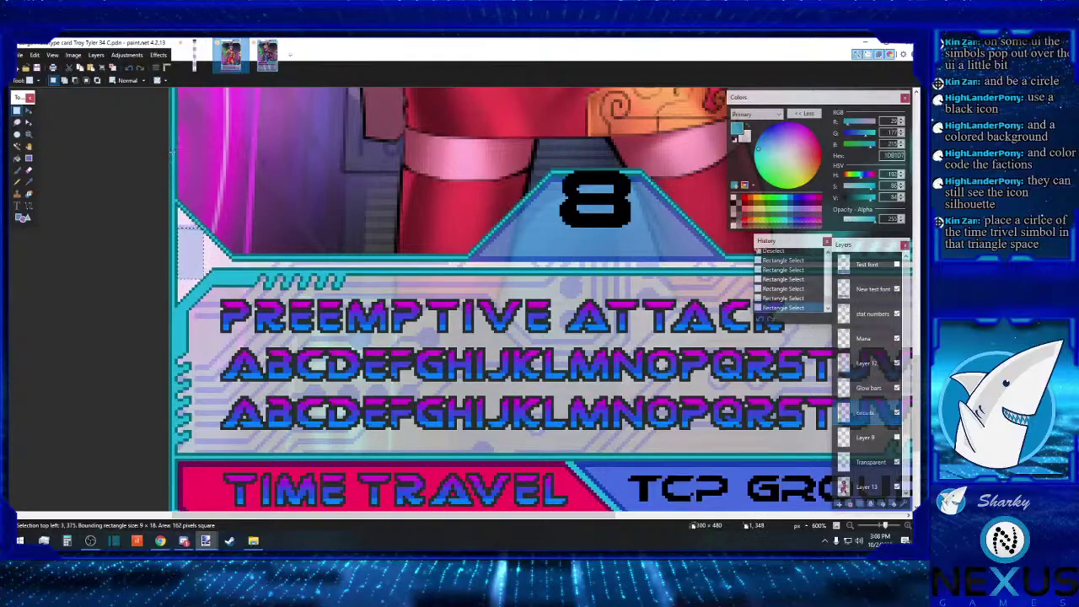
pyautogui.moveTo(169, 147); pyautogui.dragTo(270, 231)
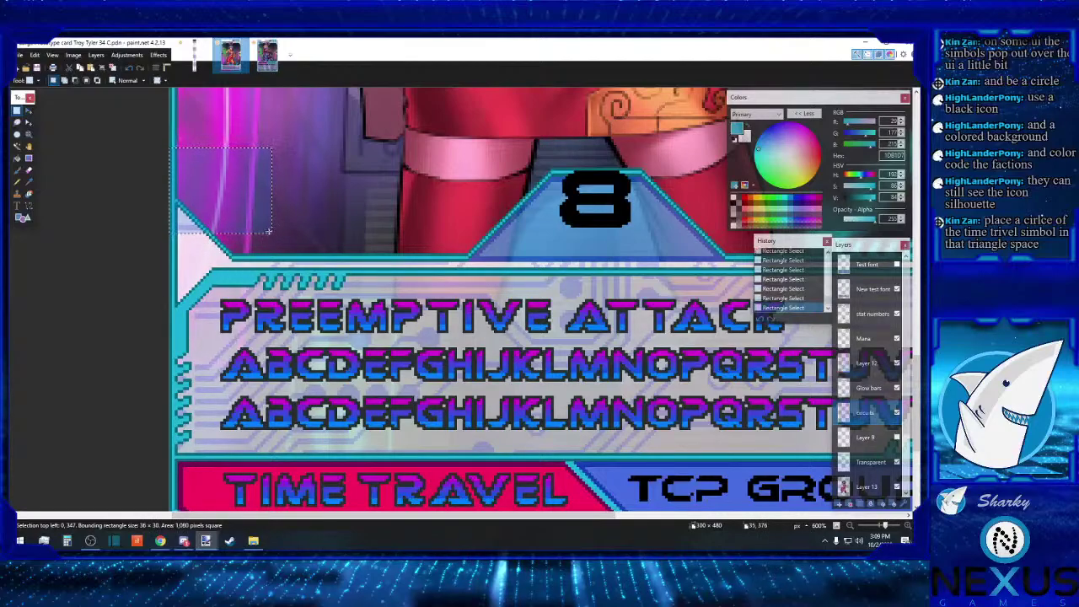
pyautogui.moveTo(180, 287); pyautogui.dragTo(266, 188)
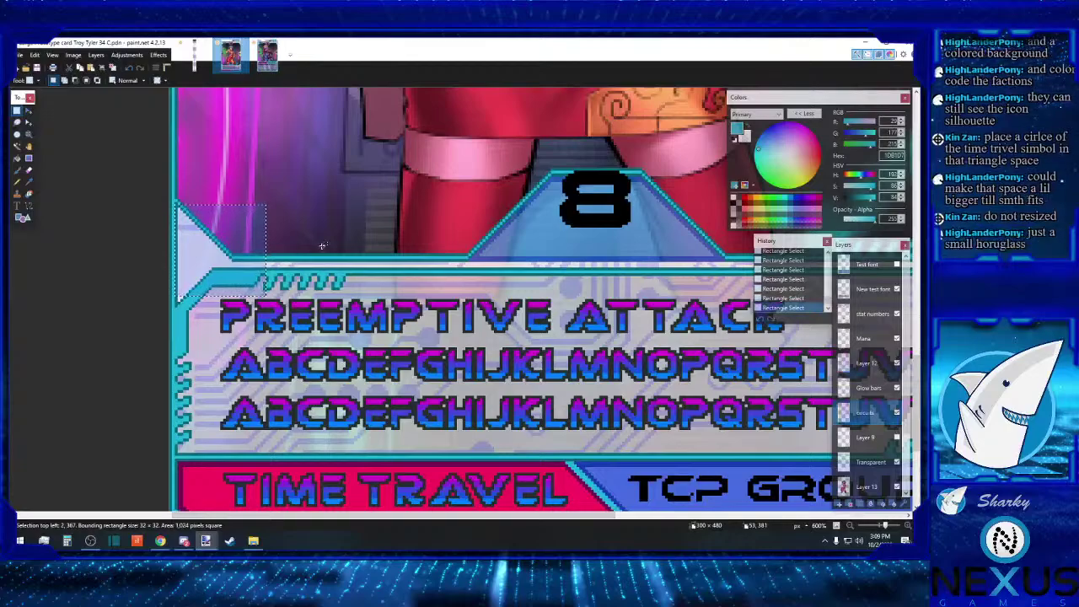
# Step: Copy the last hourglass of the mana cost from the Mana layer using a 24 × 24 pixel rectangular selection
pyautogui.scroll(15, 321, 245)
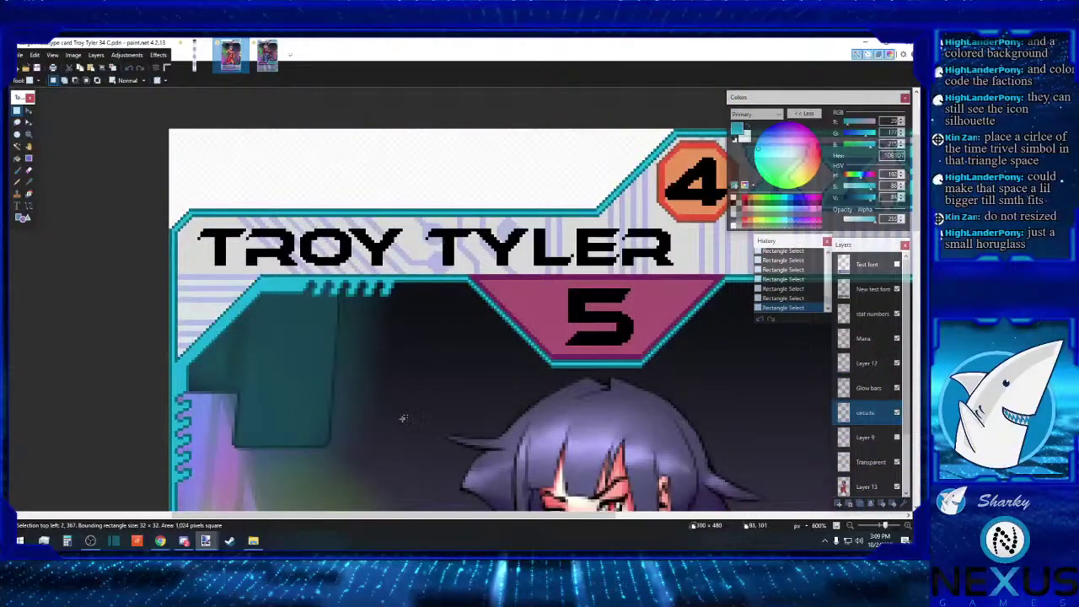
pyautogui.moveTo(341, 521); pyautogui.dragTo(566, 516)
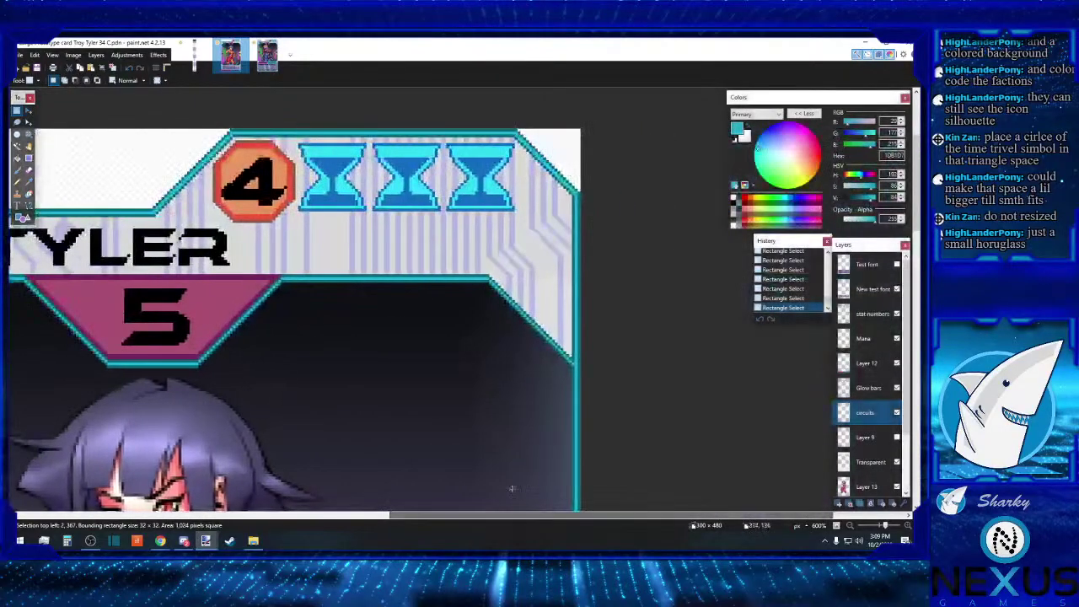
pyautogui.moveTo(448, 141); pyautogui.dragTo(512, 209)
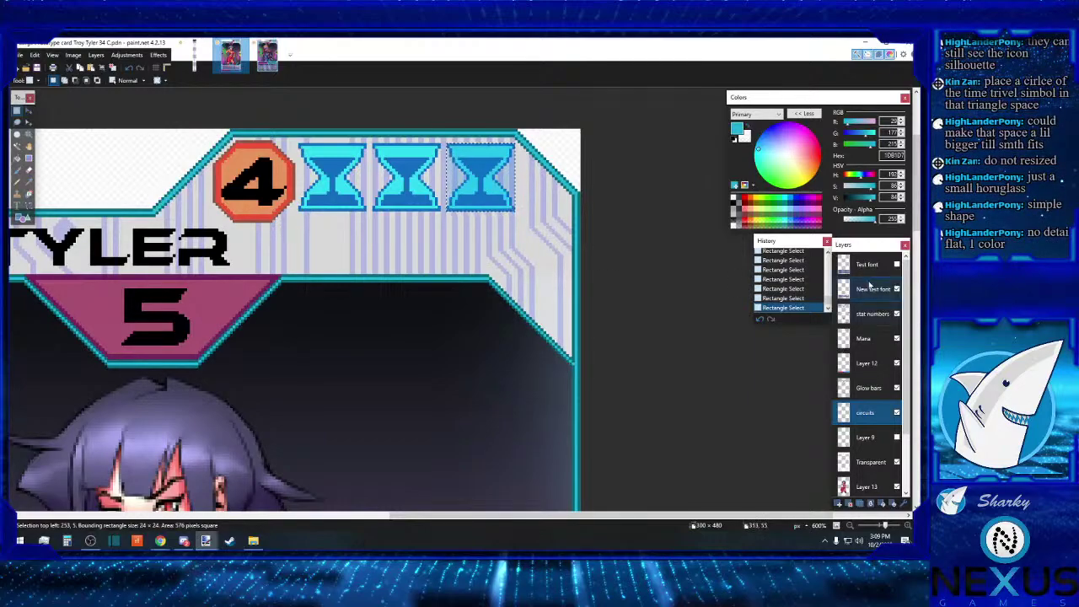
pyautogui.click(872, 346)
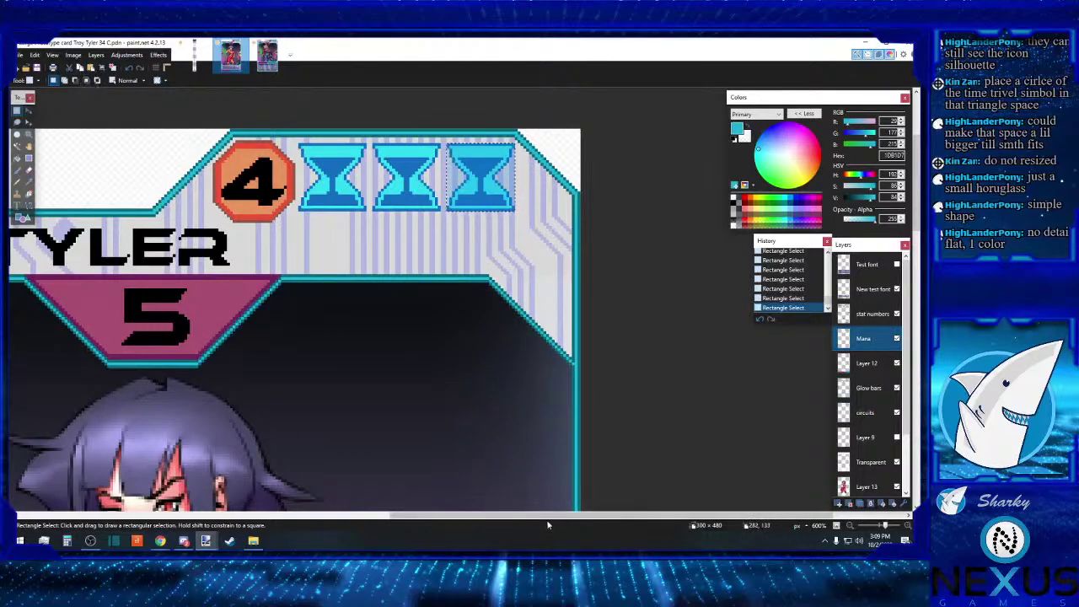
# Step: Paste the hourglass onto the Mana layer, move it over the white triangle at the artwork's lower-left corner, and deselect it
pyautogui.scroll(-5, 546, 518)
pyautogui.scroll(5, 373, 408)
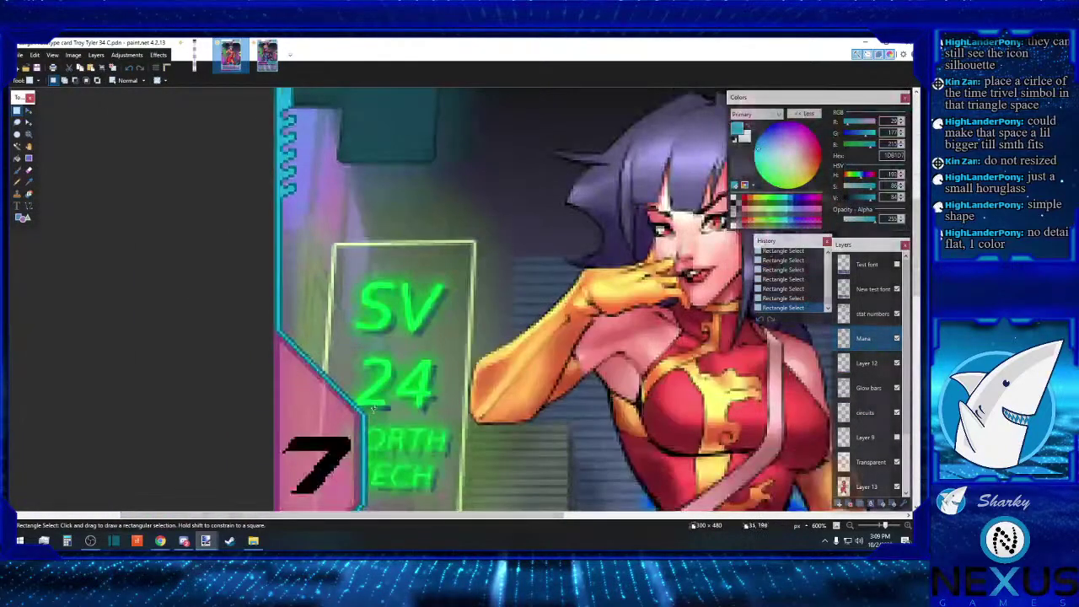
pyautogui.scroll(-5, 374, 408)
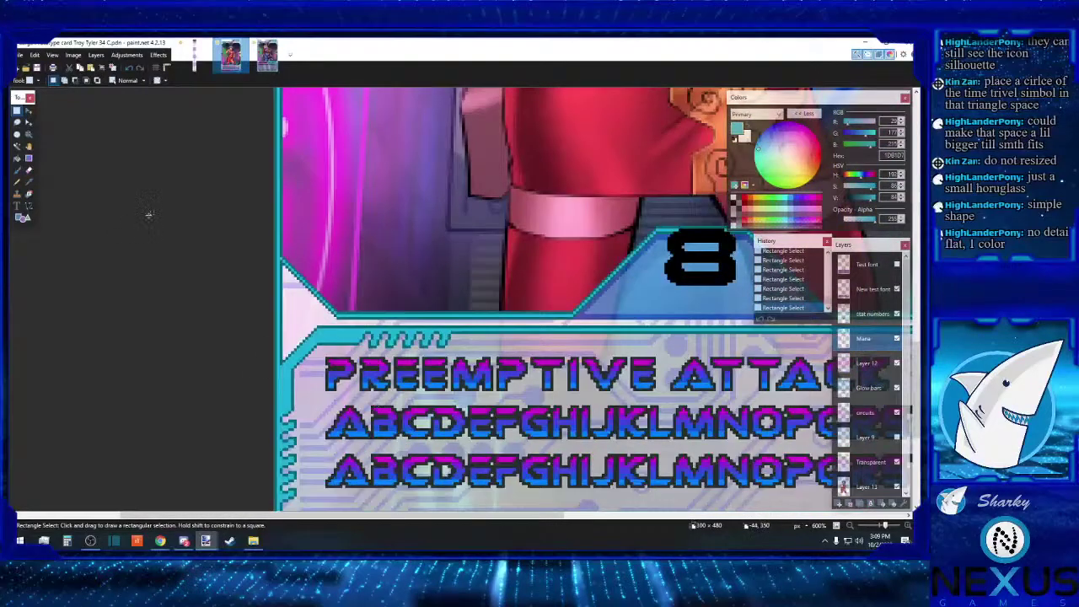
pyautogui.click(89, 68)
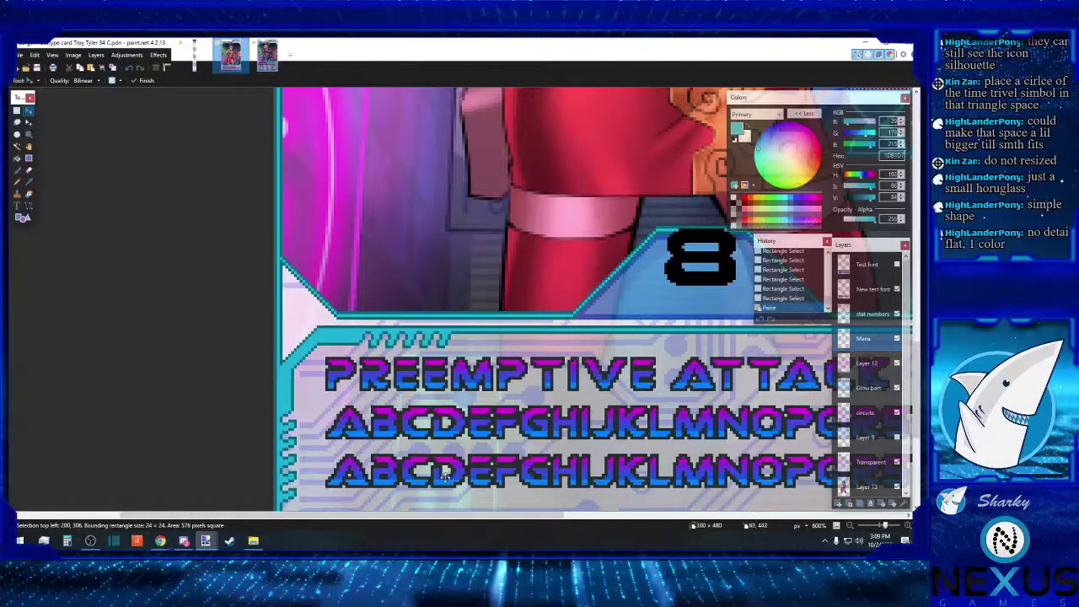
pyautogui.moveTo(382, 515); pyautogui.dragTo(495, 515)
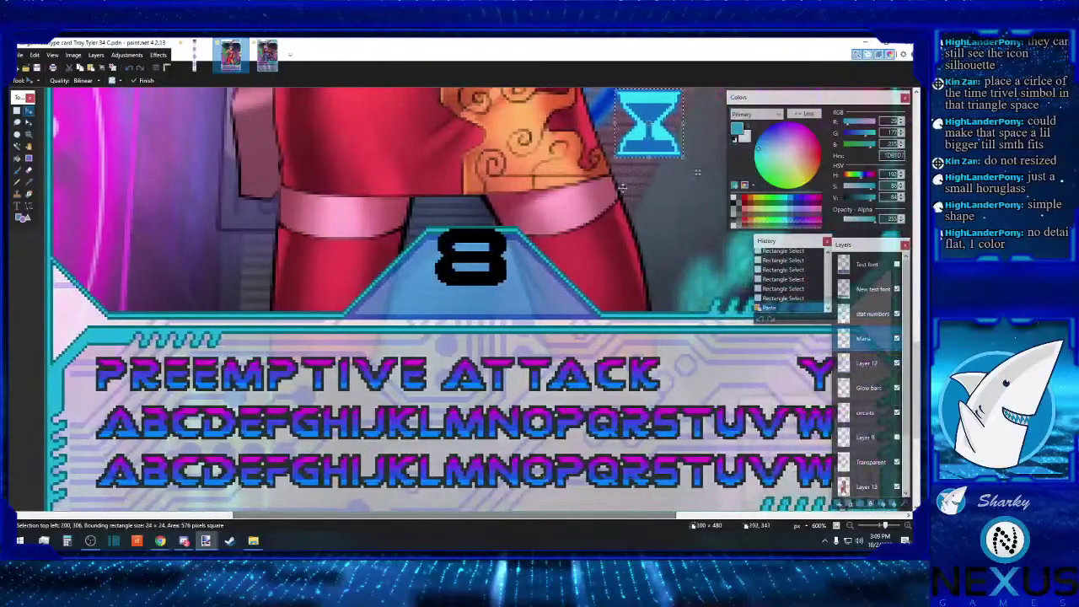
pyautogui.moveTo(697, 172); pyautogui.dragTo(139, 347)
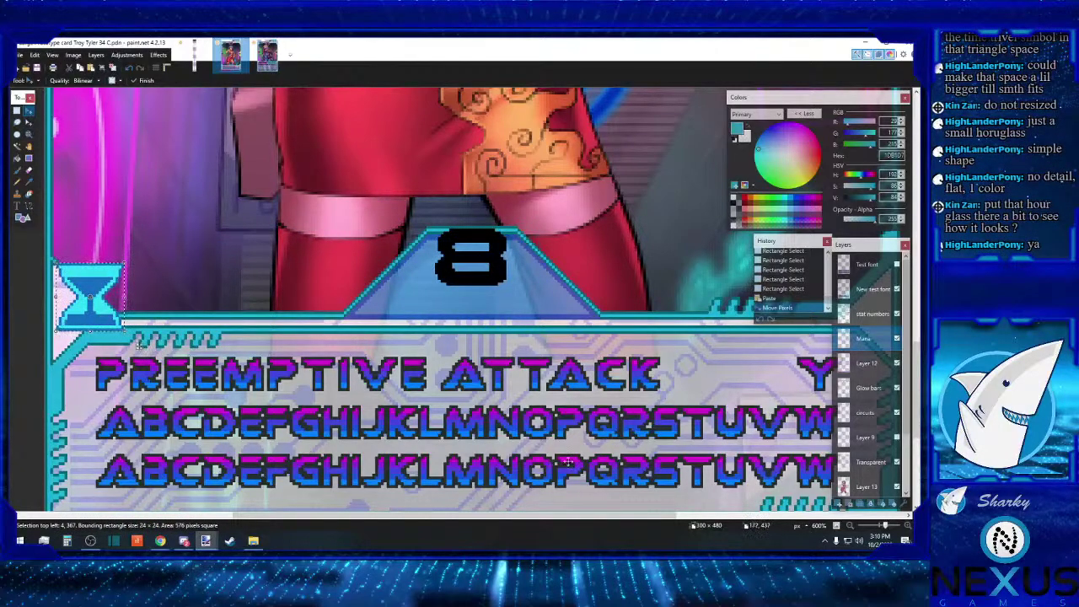
pyautogui.click(851, 526)
pyautogui.click(850, 526)
pyautogui.click(850, 526)
pyautogui.click(852, 527)
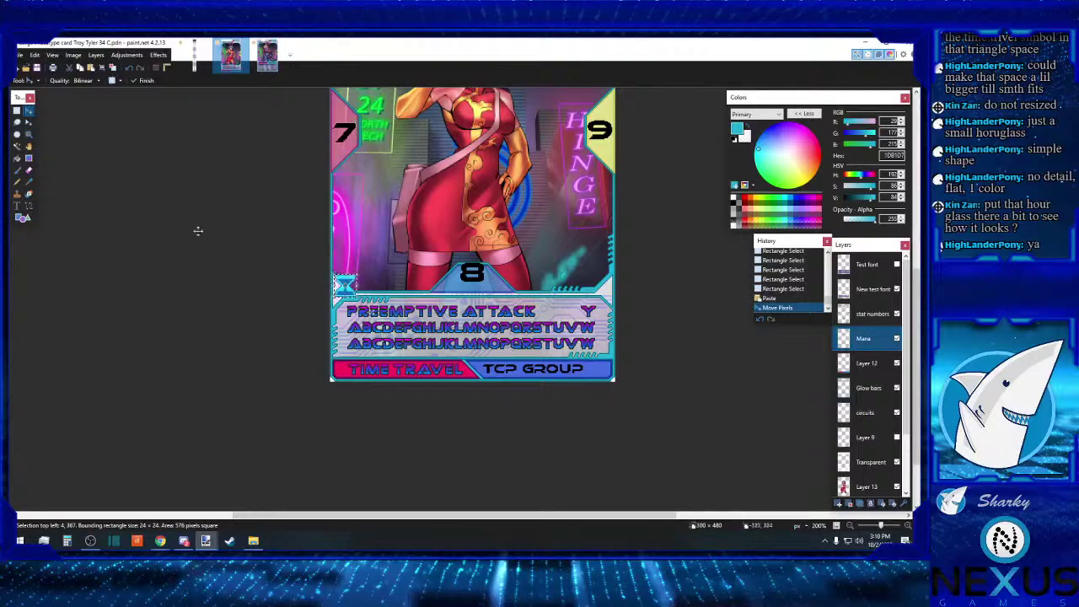
pyautogui.click(16, 111)
pyautogui.click(149, 241)
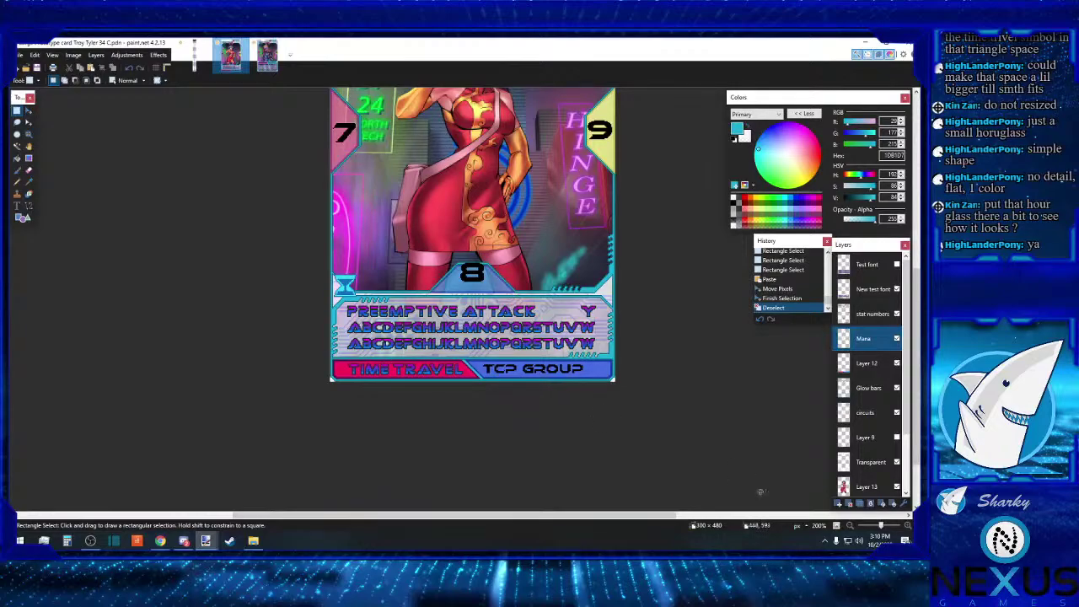
# Step: Examine how the hourglass in the corner triangle reads on the whole card at zoom levels between 67% and 150%
pyautogui.click(851, 526)
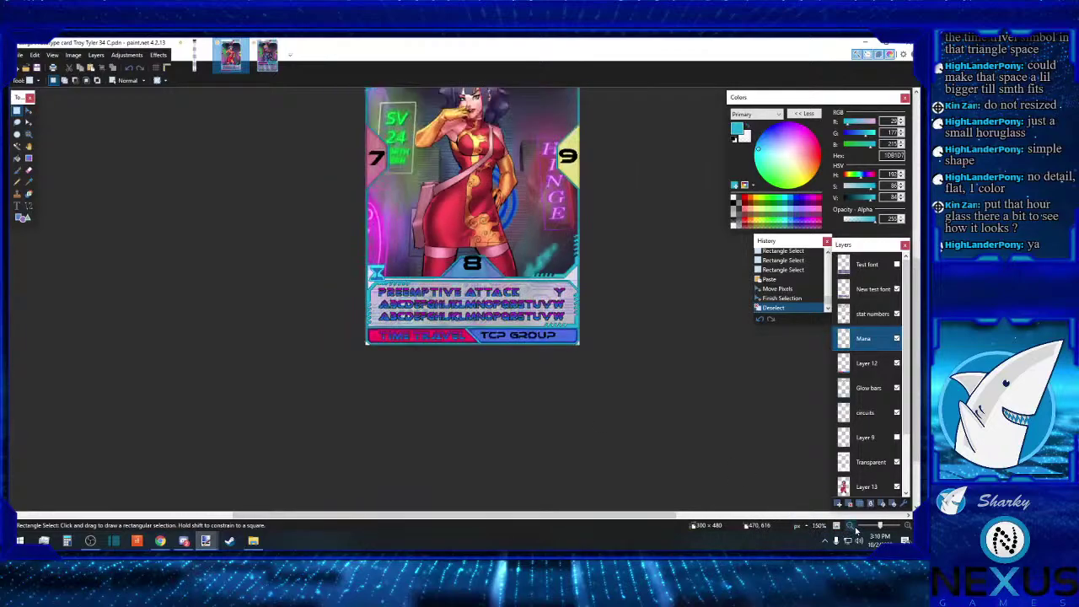
pyautogui.click(855, 528)
pyautogui.click(854, 528)
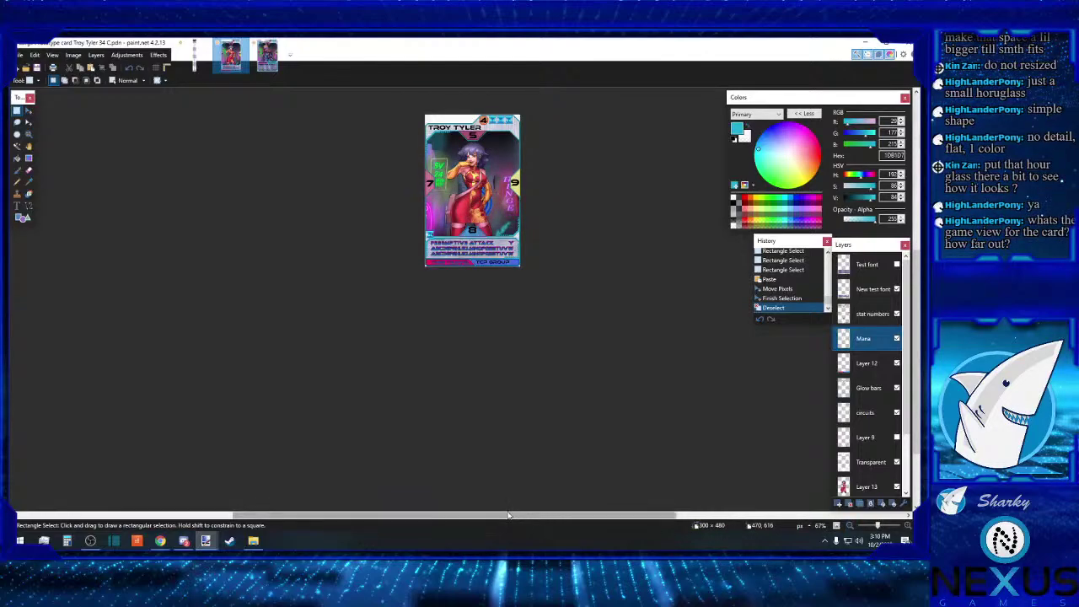
pyautogui.moveTo(506, 520); pyautogui.dragTo(471, 520)
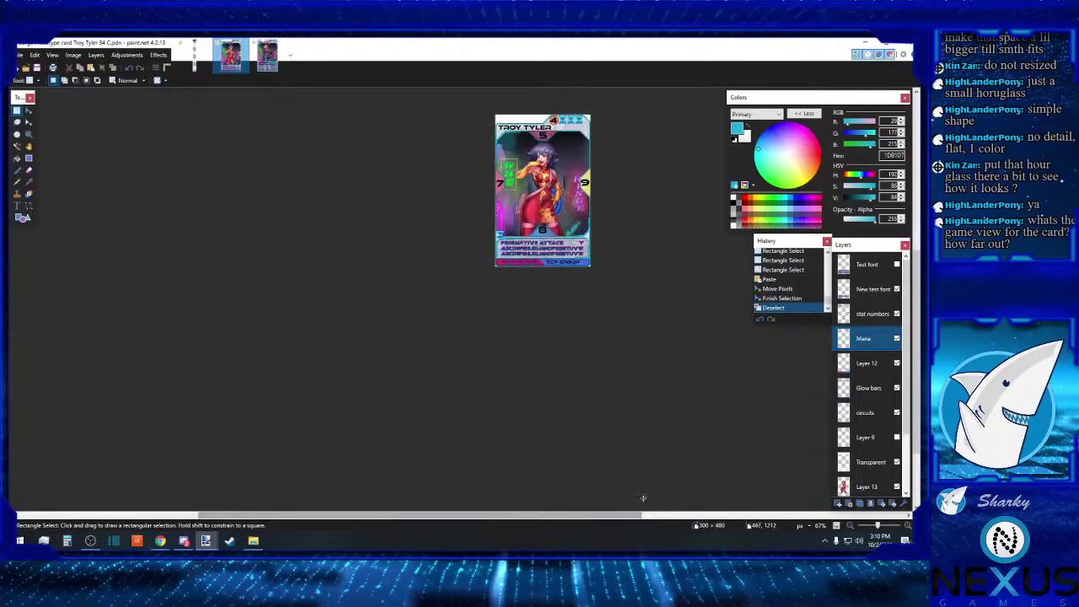
pyautogui.scroll(-3, 679, 479)
pyautogui.scroll(3, 679, 478)
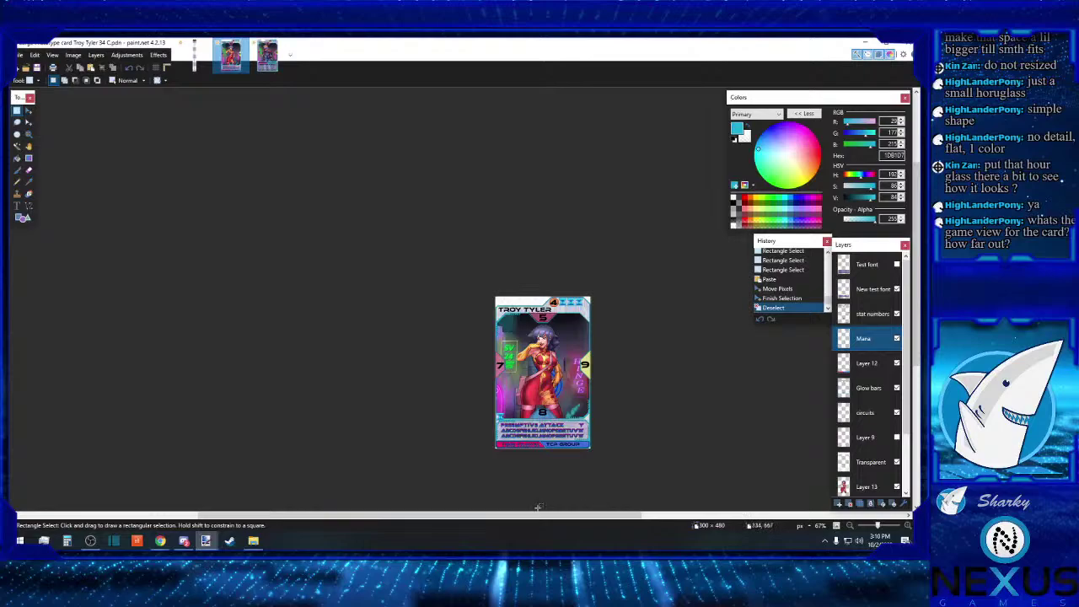
pyautogui.moveTo(529, 521); pyautogui.dragTo(547, 521)
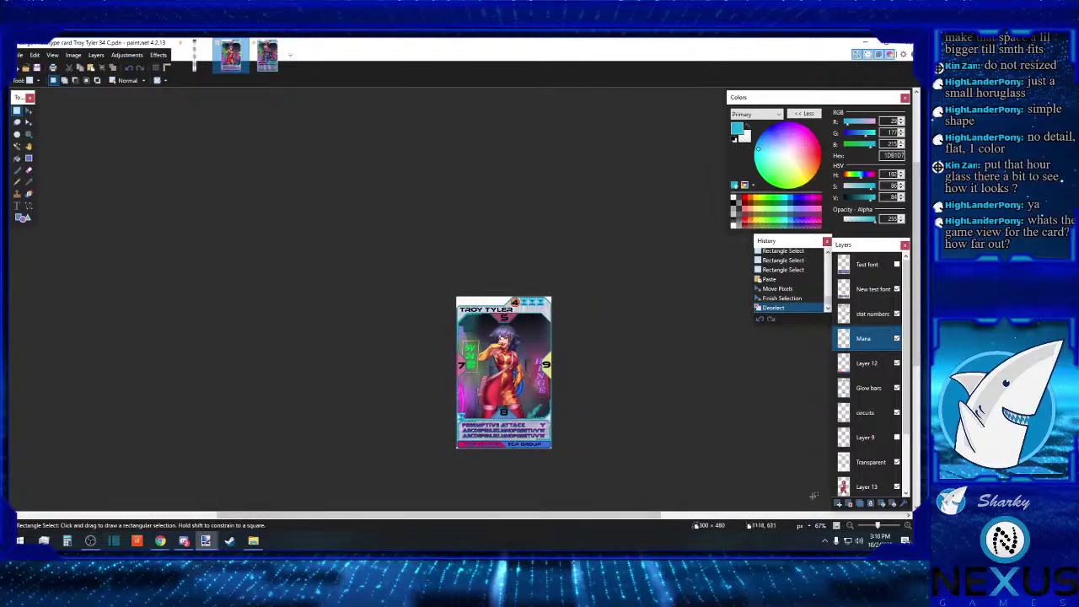
pyautogui.click(907, 525)
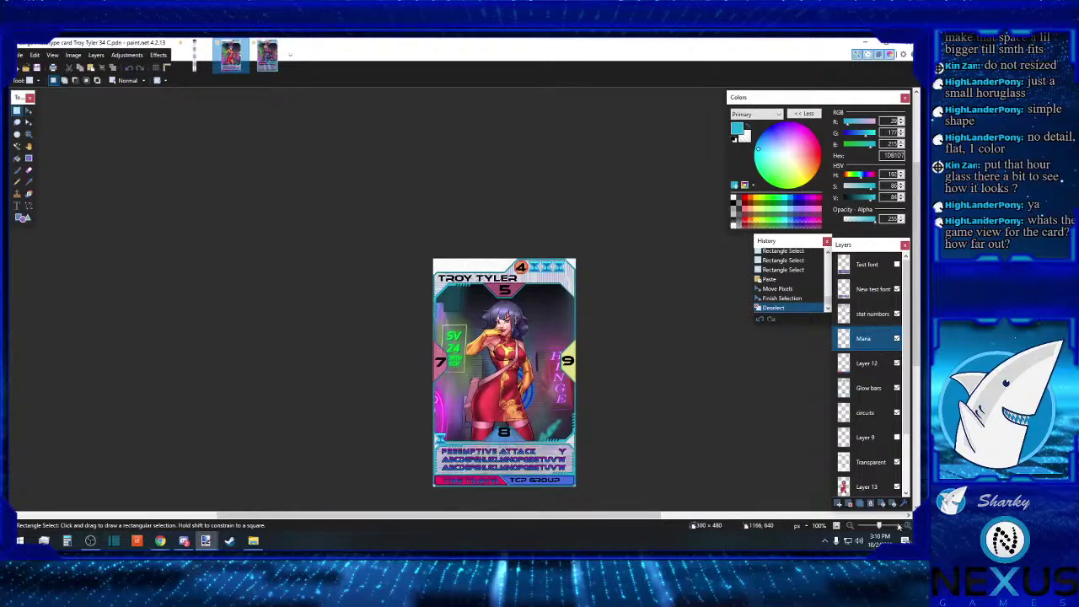
pyautogui.click(848, 525)
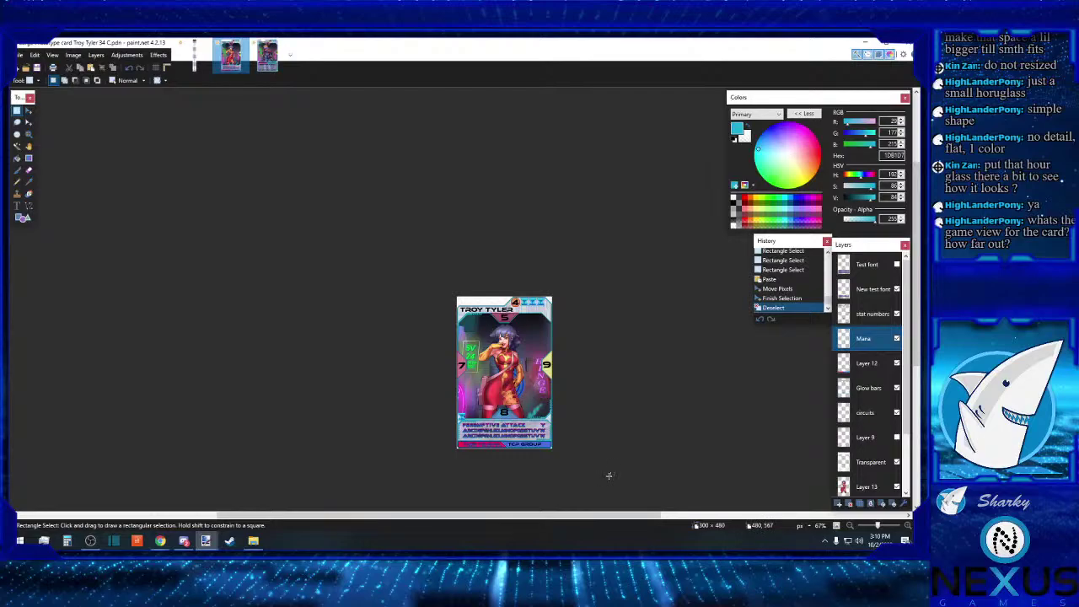
pyautogui.click(907, 525)
pyautogui.click(907, 525)
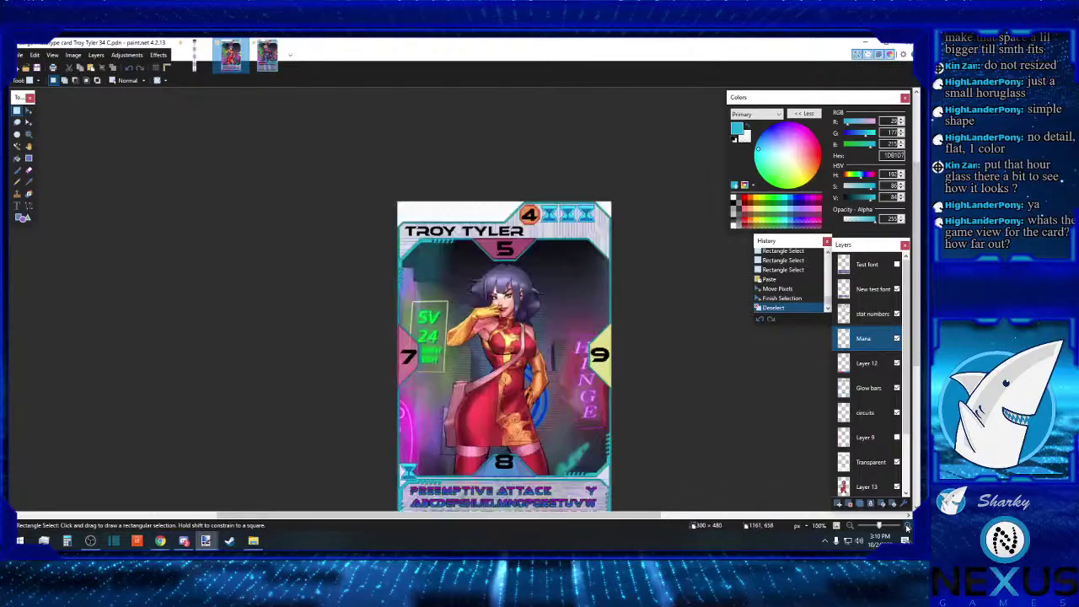
pyautogui.click(850, 525)
pyautogui.scroll(-2, 701, 415)
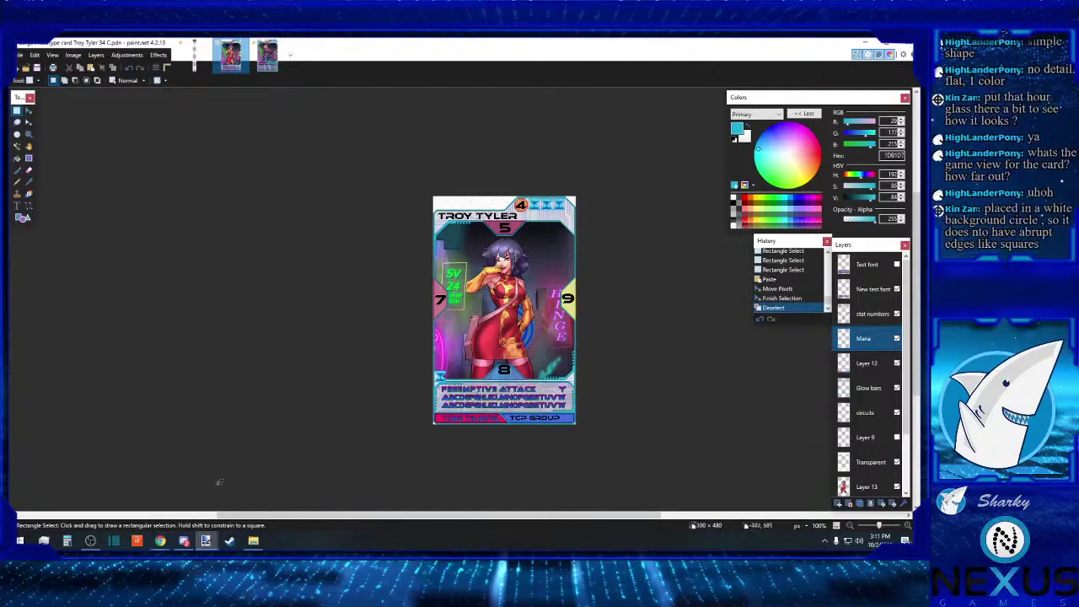
# Step: Open the prototype layout demo 28 image from the Card UI folder in paint.net
pyautogui.click(253, 542)
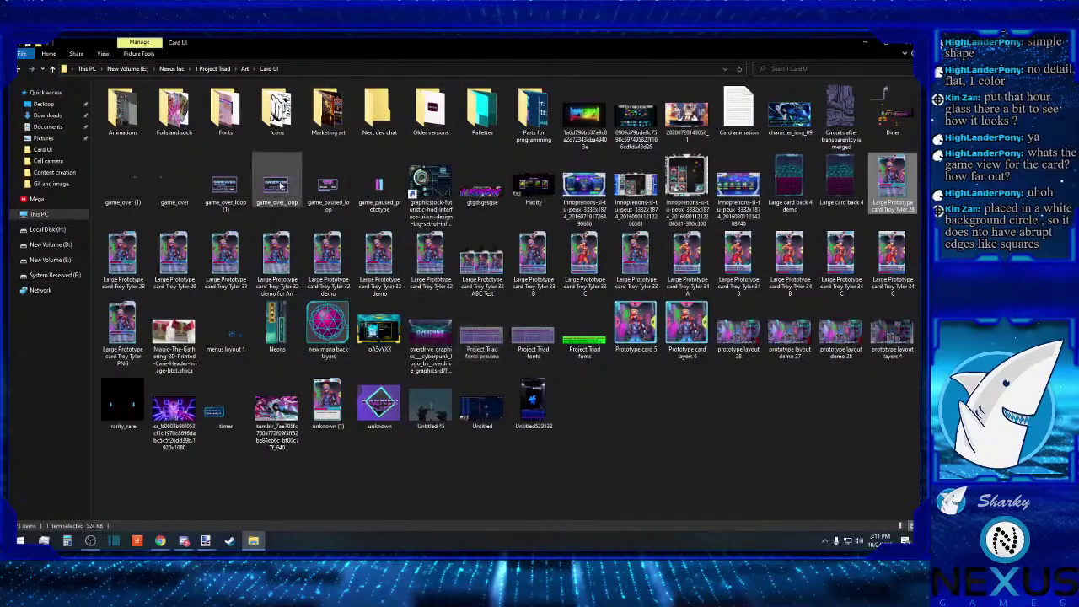
pyautogui.click(244, 69)
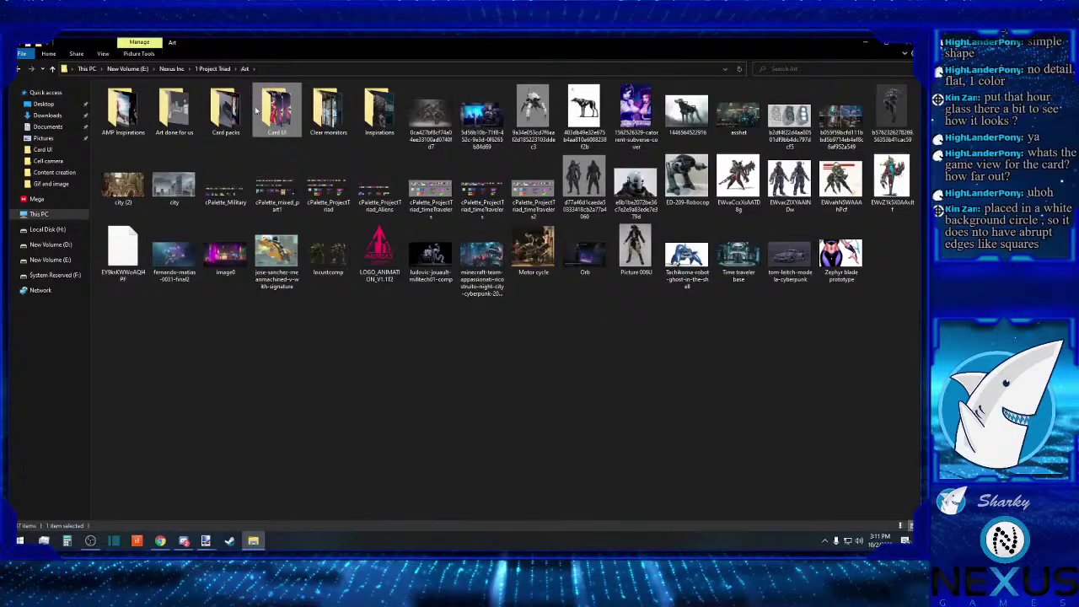
pyautogui.doubleClick(287, 131)
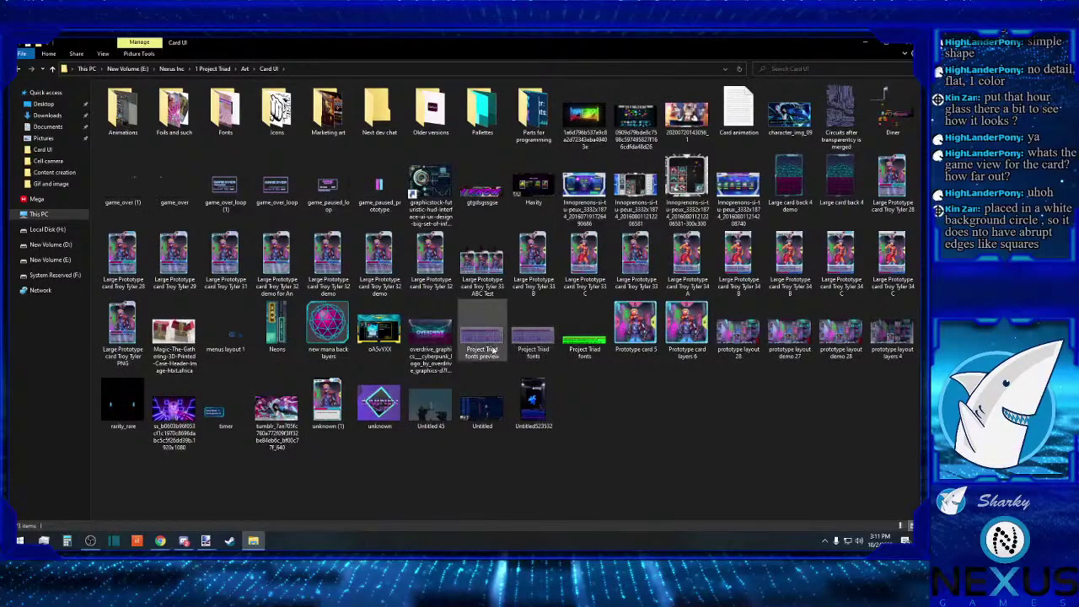
pyautogui.click(829, 340)
pyautogui.rightClick(830, 340)
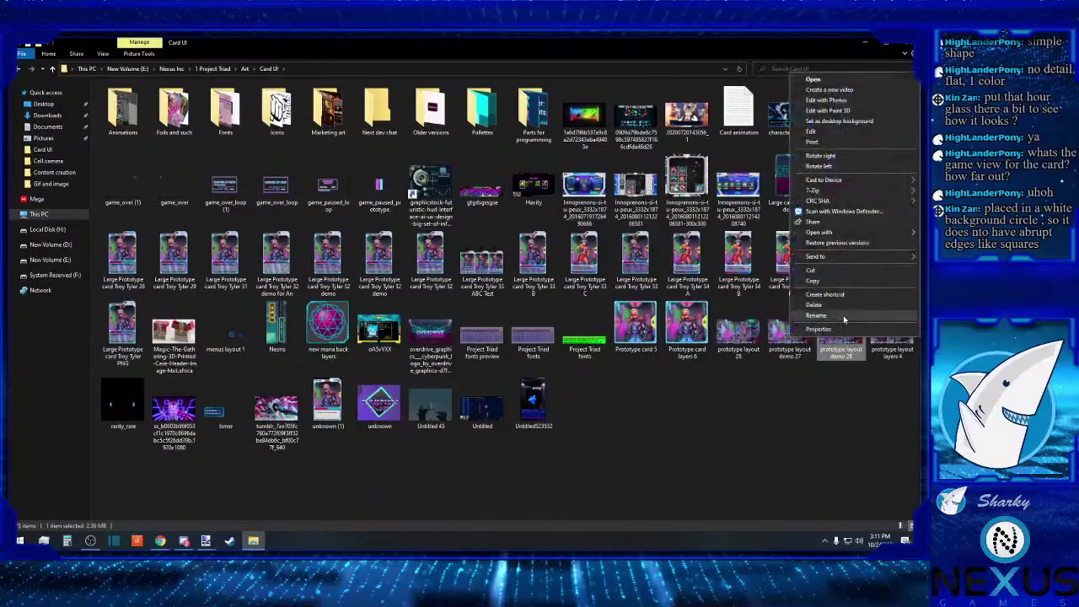
pyautogui.moveTo(817, 232)
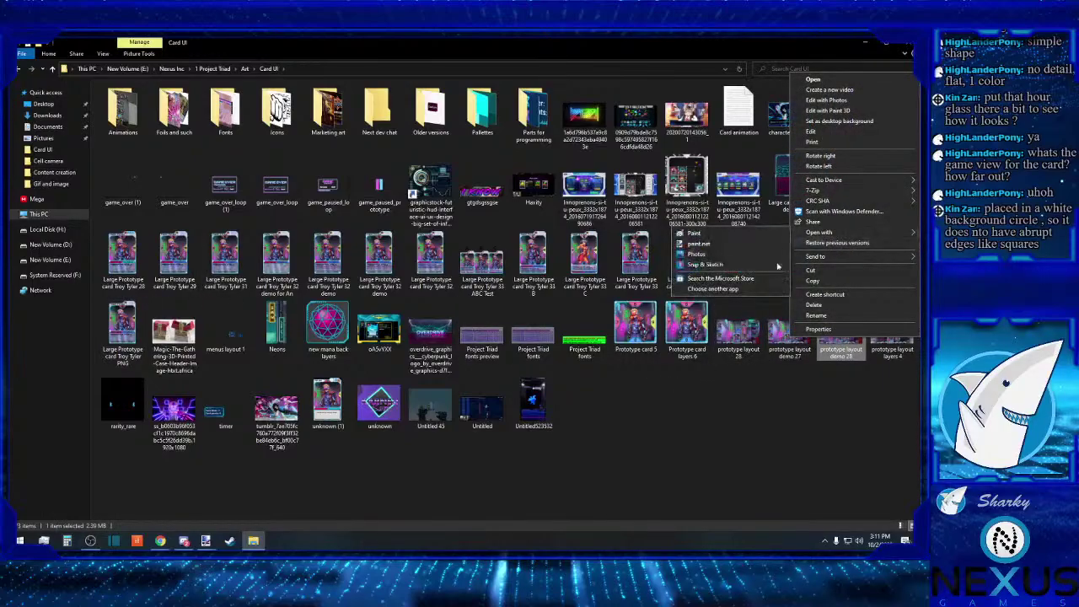
pyautogui.click(735, 244)
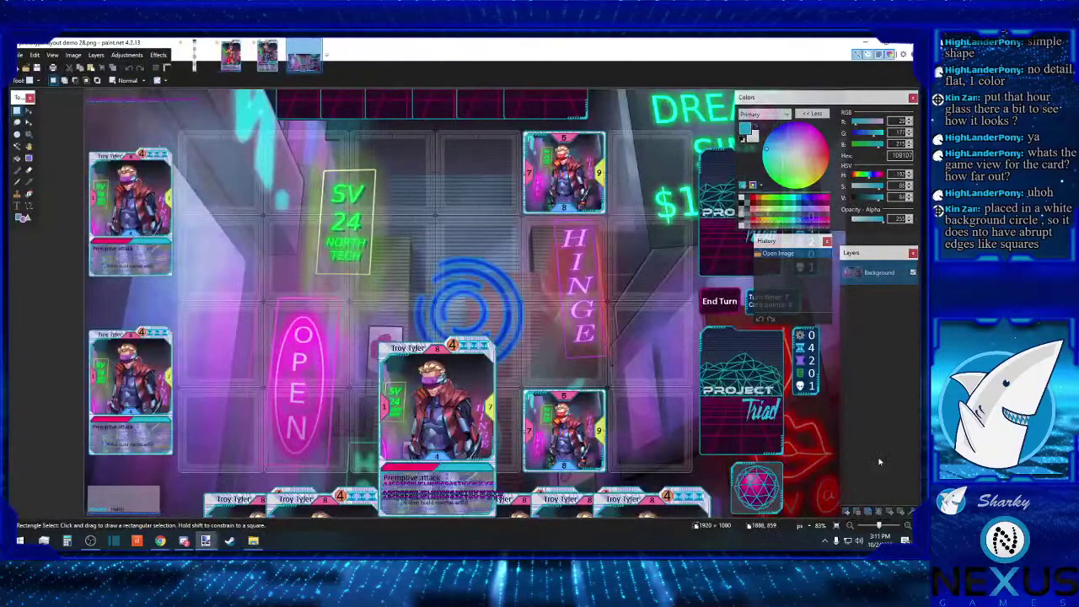
# Step: Collapse the Colors window to its compact form and examine the in-game card sizes on the board layout at 100%
pyautogui.click(822, 114)
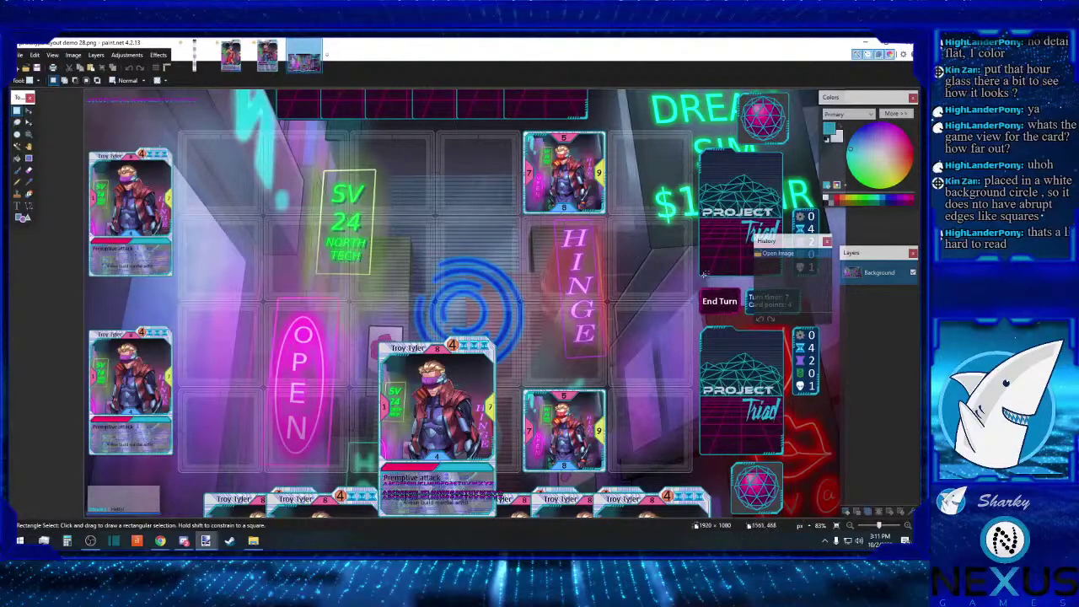
pyautogui.click(907, 531)
pyautogui.scroll(-2, 725, 399)
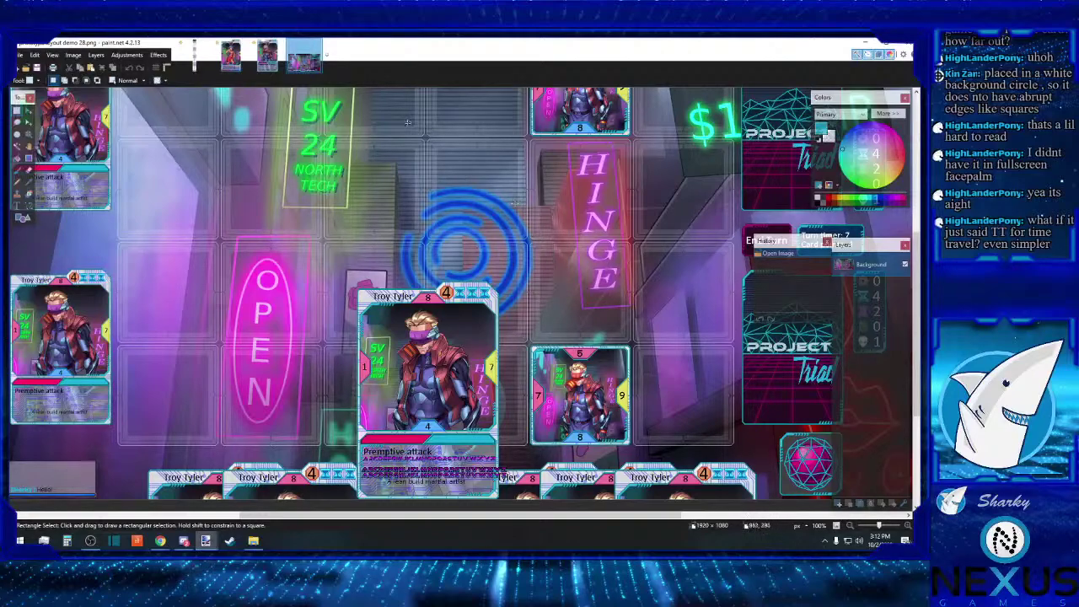
# Step: Return to the 34 C card at 150%, outline the mana number and both lower corner triangles with Rectangle Select, and clear the selection
pyautogui.click(240, 59)
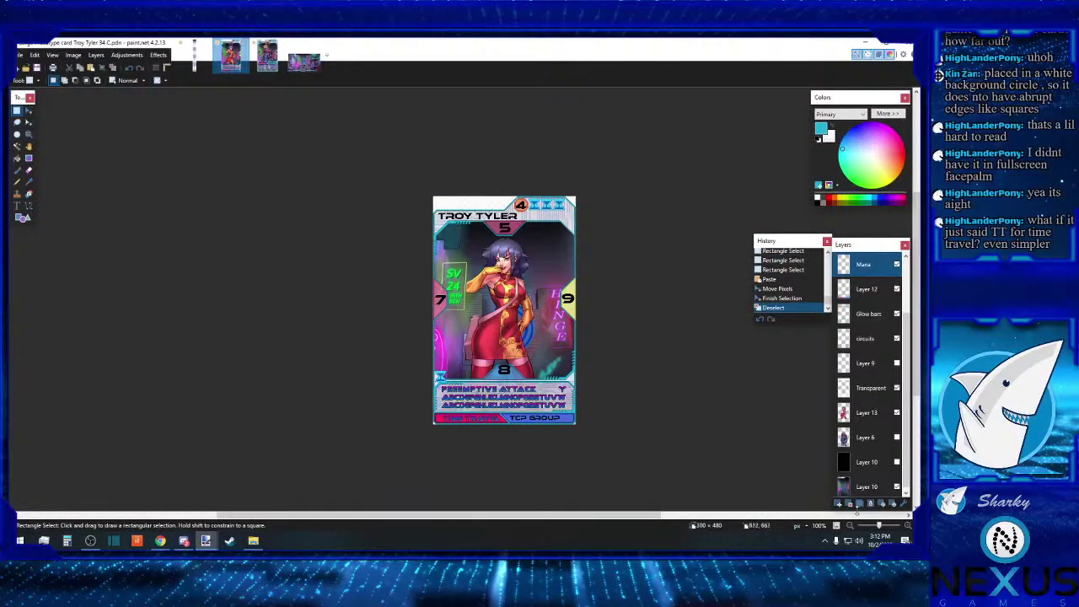
pyautogui.click(907, 526)
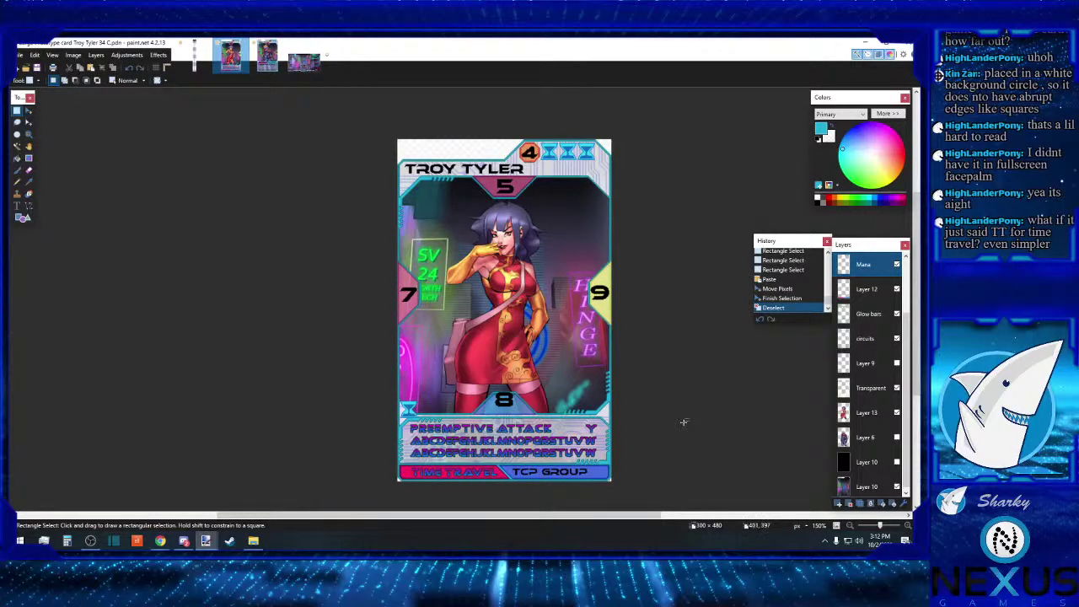
pyautogui.scroll(-1, 684, 422)
pyautogui.scroll(1, 679, 425)
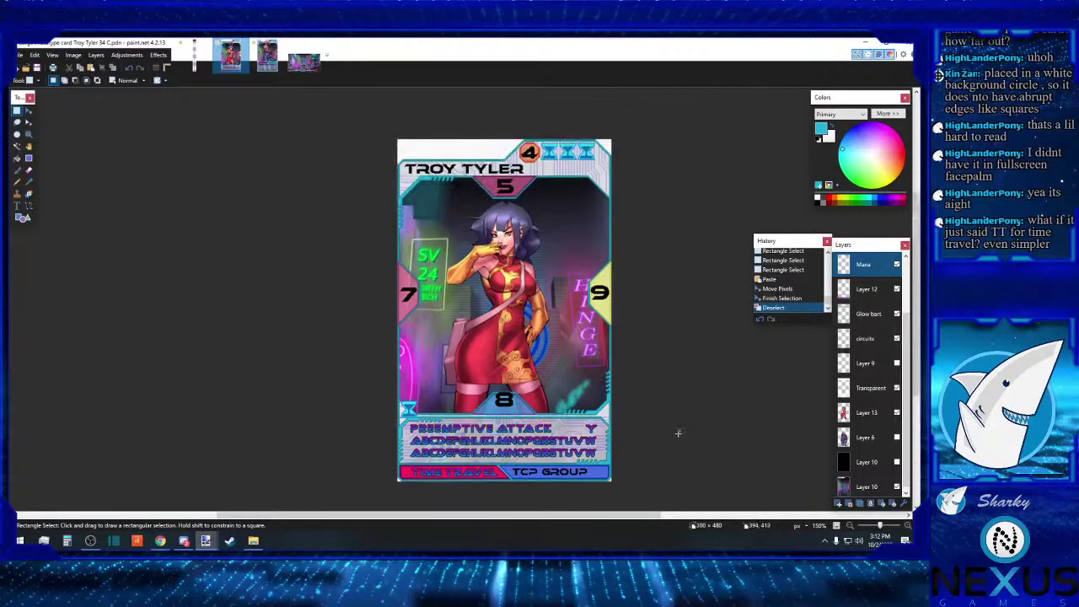
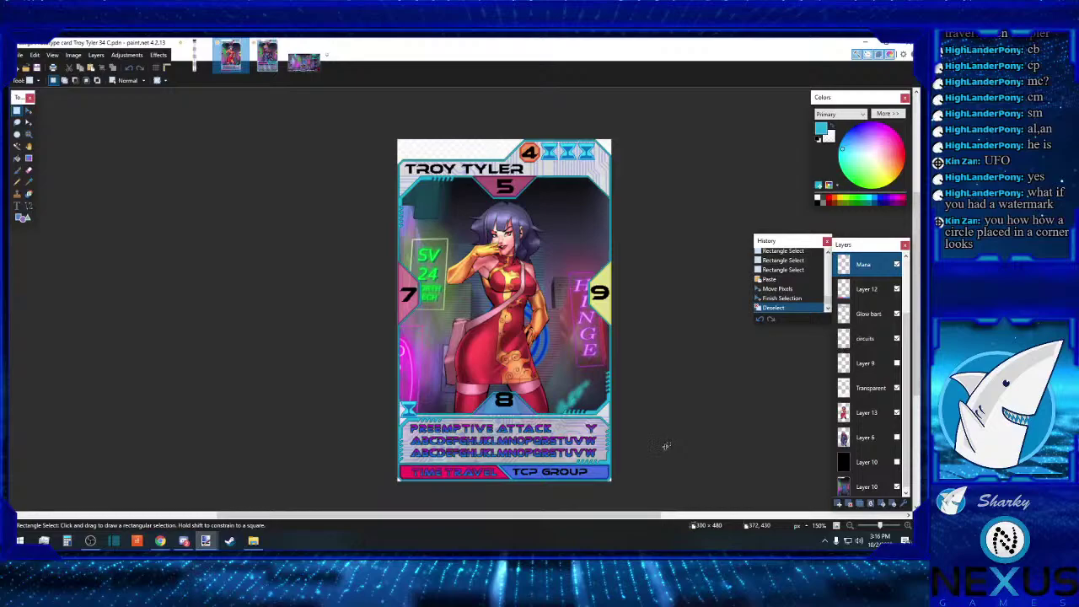
pyautogui.moveTo(516, 140); pyautogui.dragTo(541, 168)
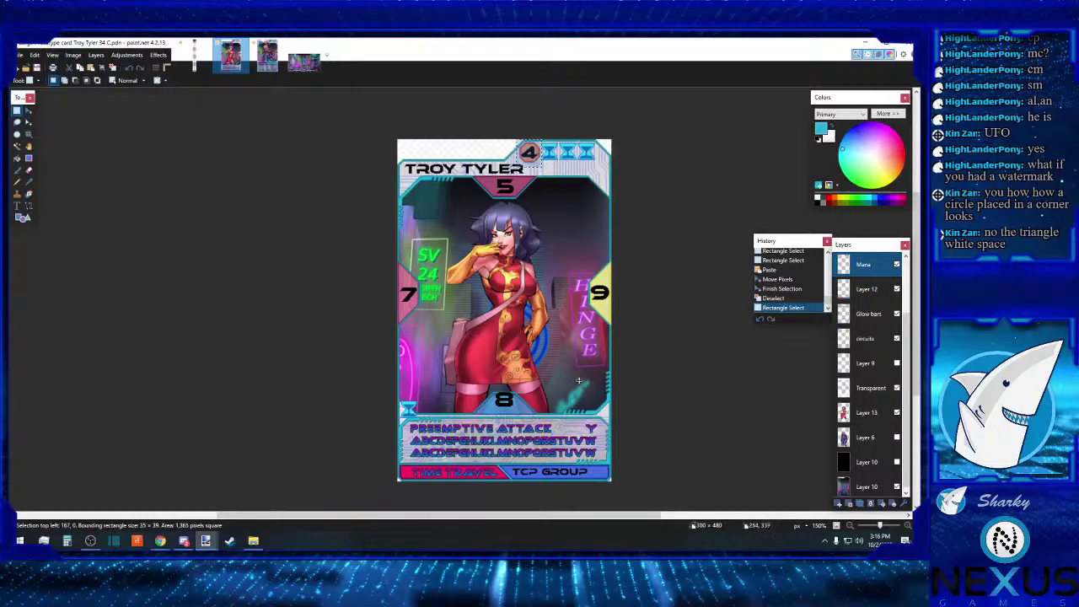
pyautogui.moveTo(596, 398); pyautogui.dragTo(611, 424)
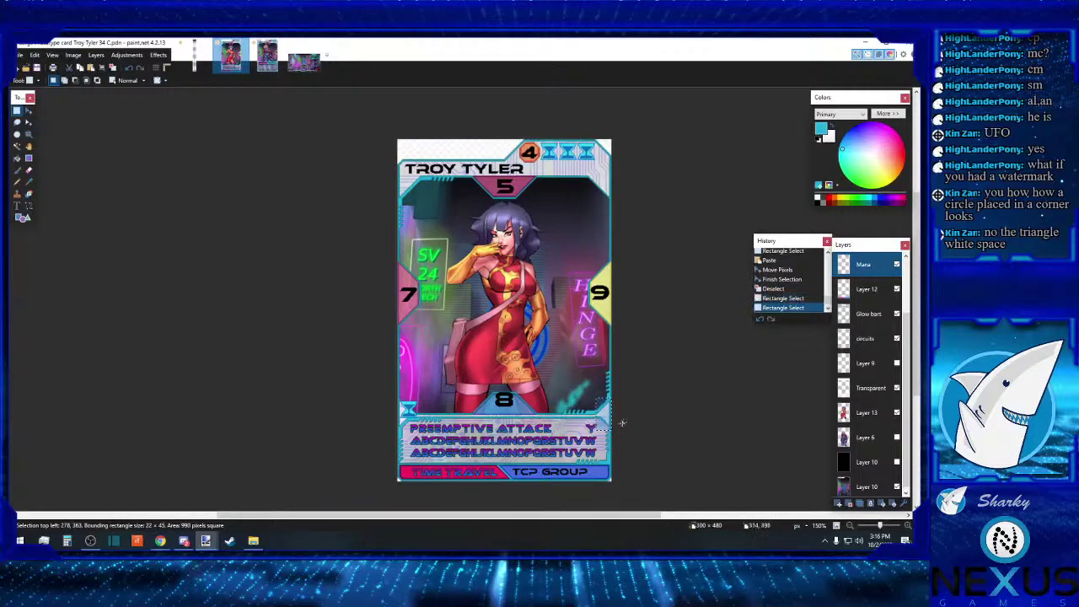
pyautogui.moveTo(430, 397); pyautogui.dragTo(398, 432)
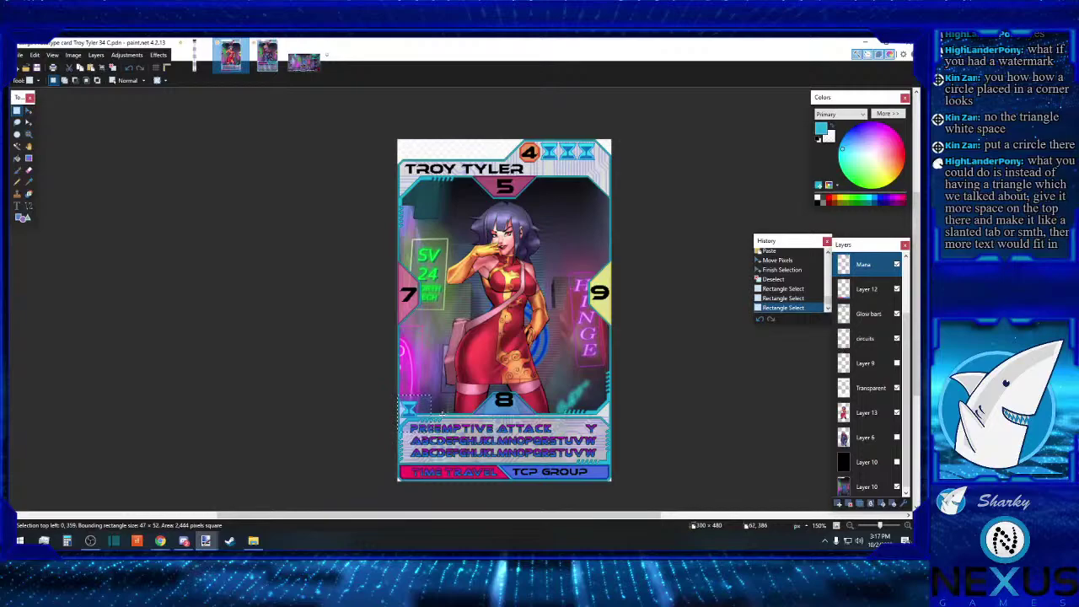
pyautogui.click(442, 414)
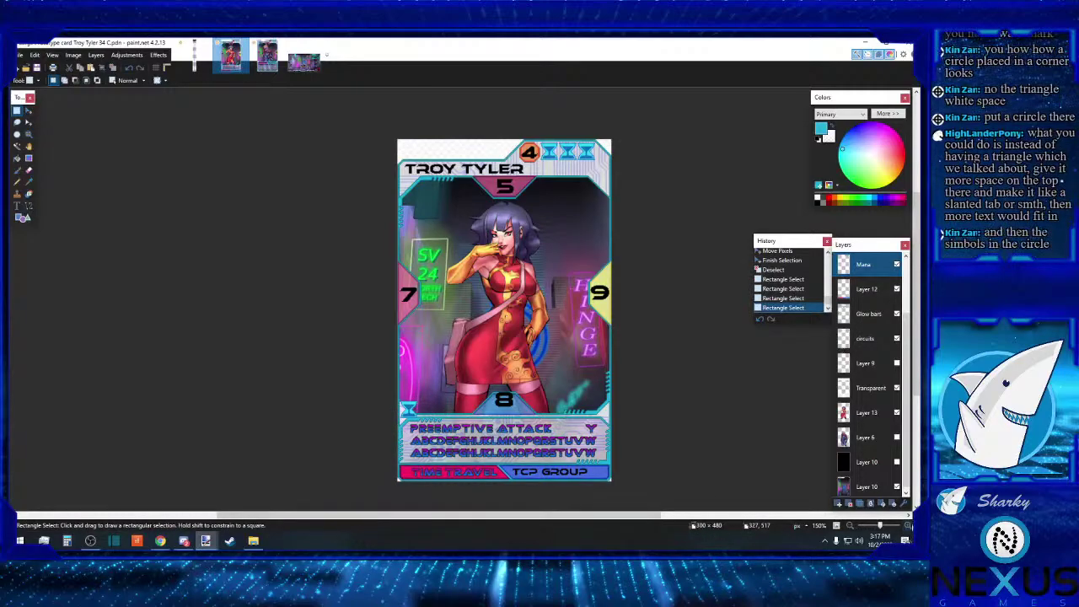
# Step: Select the area around the hourglass in the artwork's lower-left triangle and erase it from the Mana layer
pyautogui.scroll(3, 285, 325)
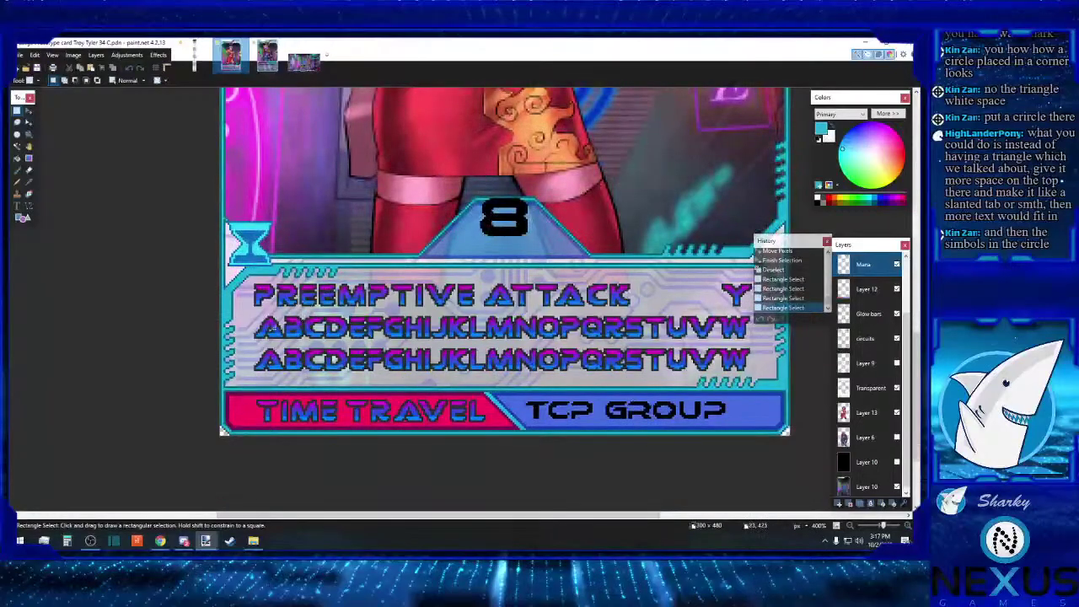
pyautogui.moveTo(224, 218); pyautogui.dragTo(283, 283)
pyautogui.click(283, 283)
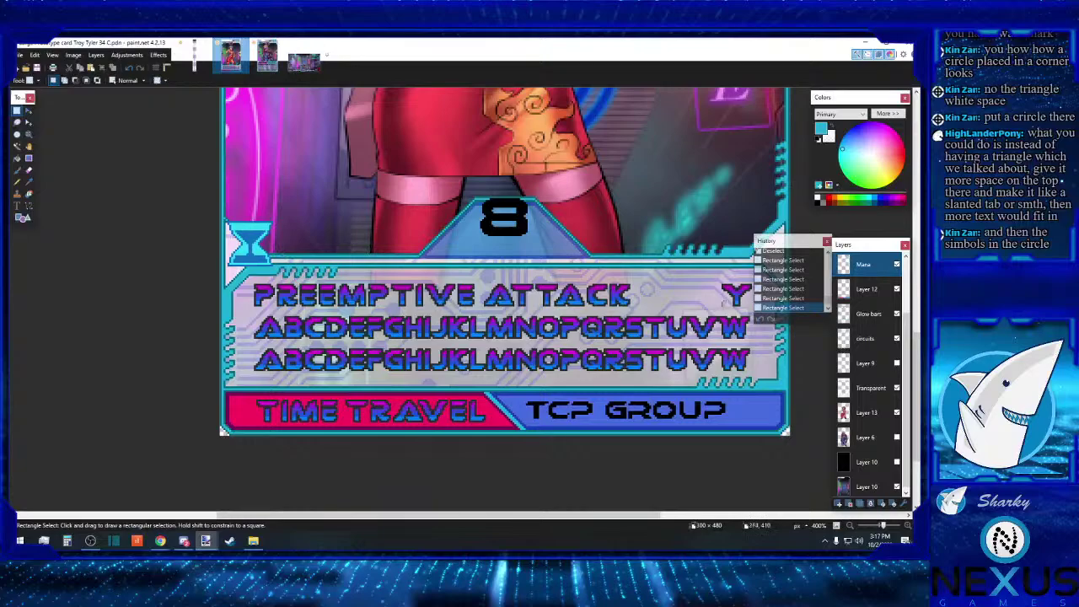
pyautogui.moveTo(224, 217); pyautogui.dragTo(303, 286)
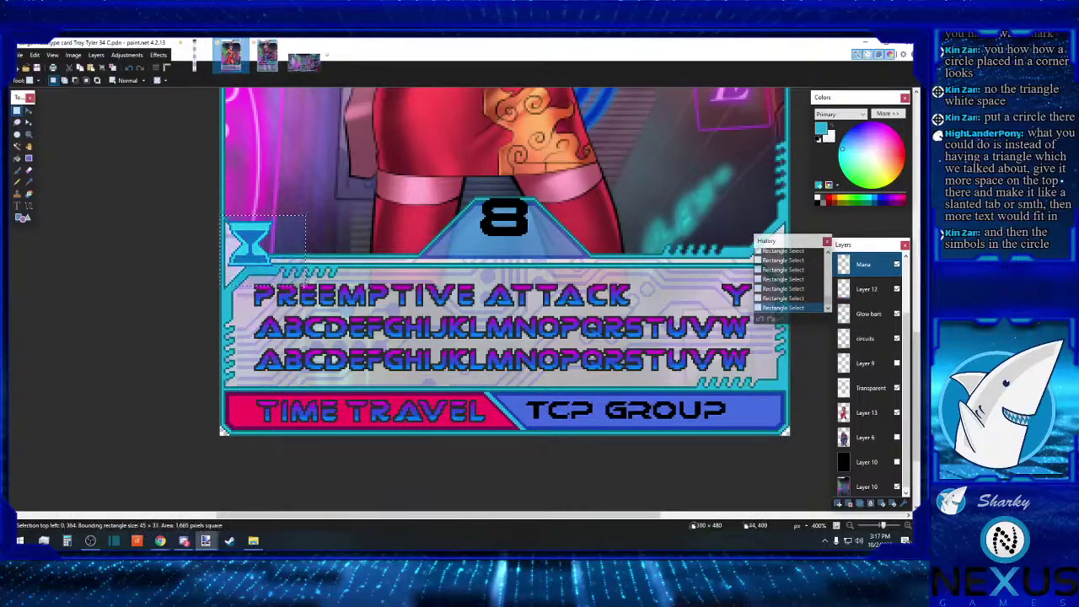
pyautogui.press('Delete')
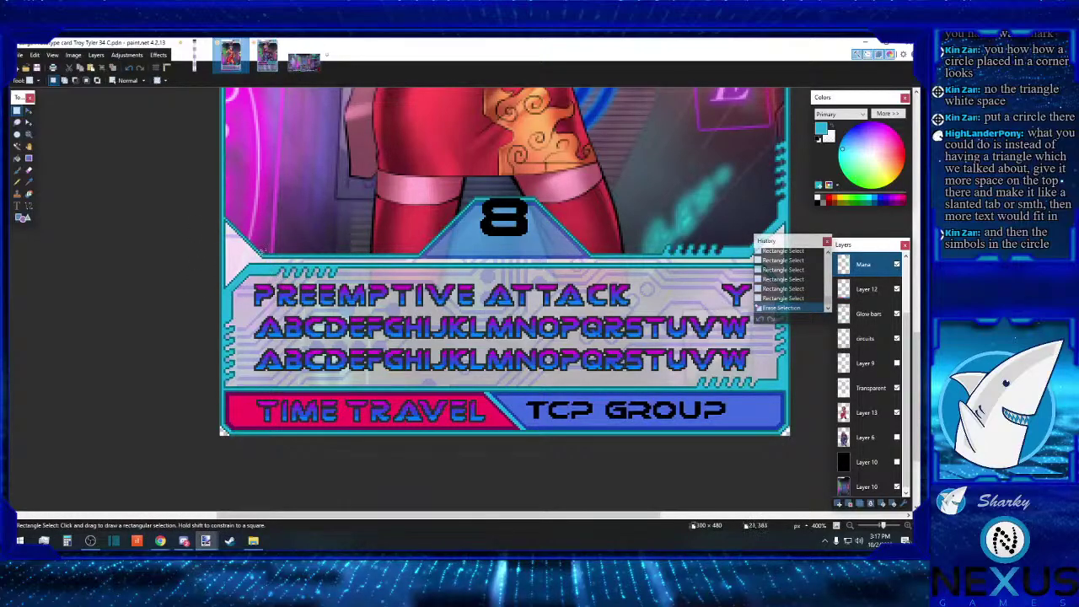
# Step: Mark the white triangle above the text box's left end with a selection about 21 × 36 px, then the card's lower left corner tip
pyautogui.moveTo(260, 251)
pyautogui.mouseDown()
pyautogui.moveTo(237, 268)
pyautogui.moveTo(244, 263)
pyautogui.mouseUp()
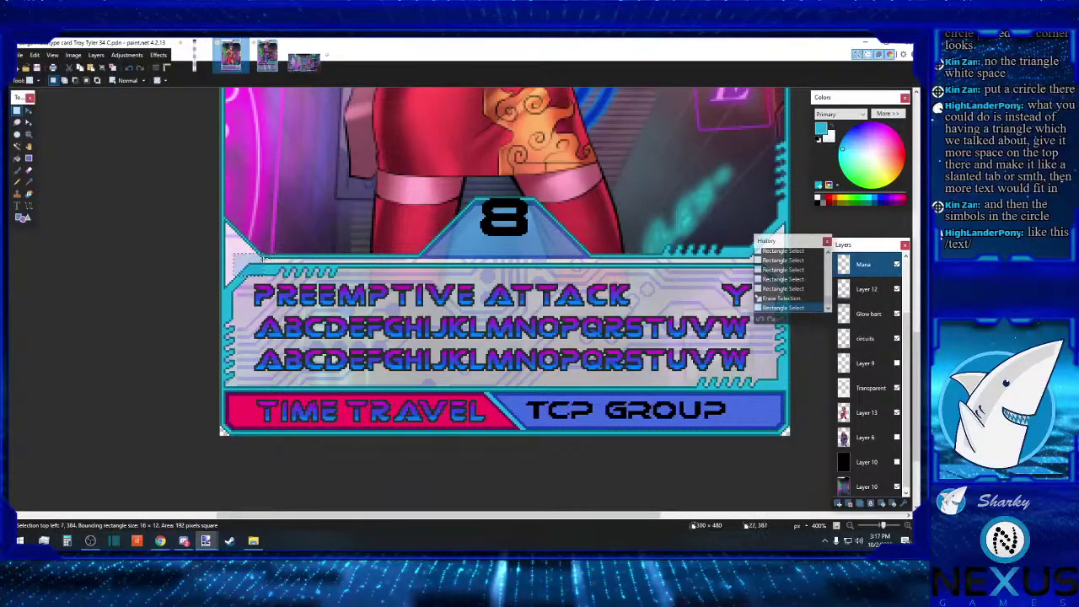
pyautogui.click(252, 260)
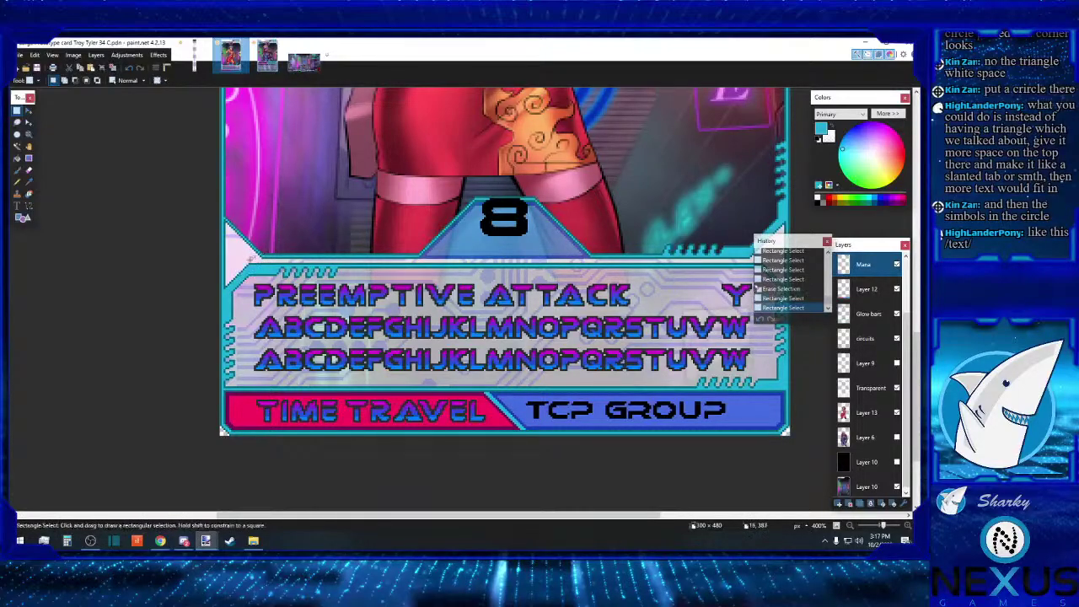
pyautogui.moveTo(220, 226); pyautogui.dragTo(260, 289)
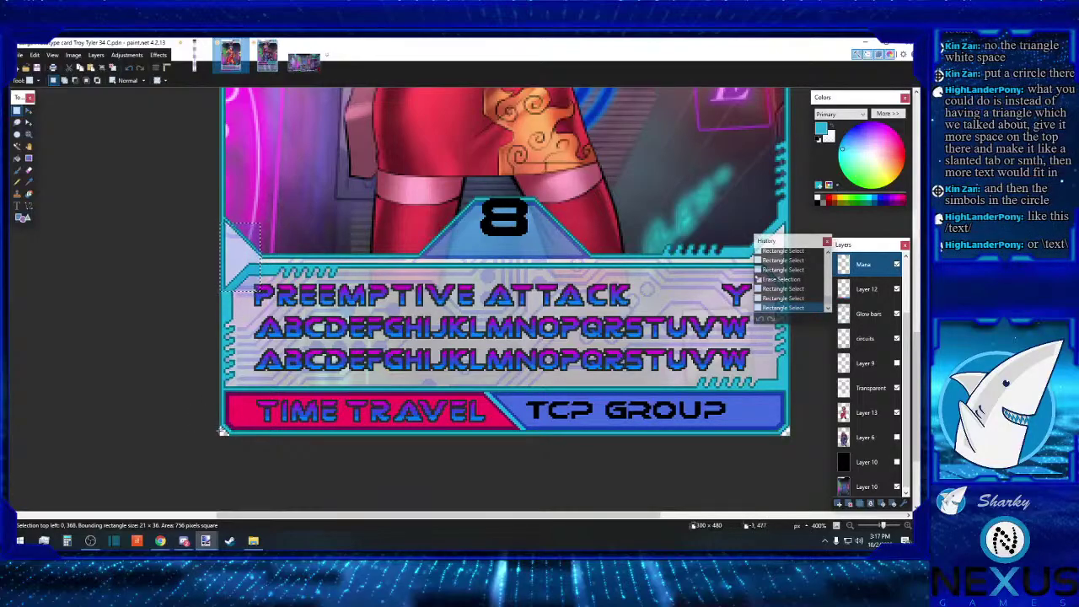
pyautogui.moveTo(215, 428); pyautogui.dragTo(233, 445)
# Step: Mark the empty strip above the name bar, about 147 × 21 px, and the card's upper right corner, then clear the selection
pyautogui.scroll(5, 234, 445)
pyautogui.scroll(7, 234, 445)
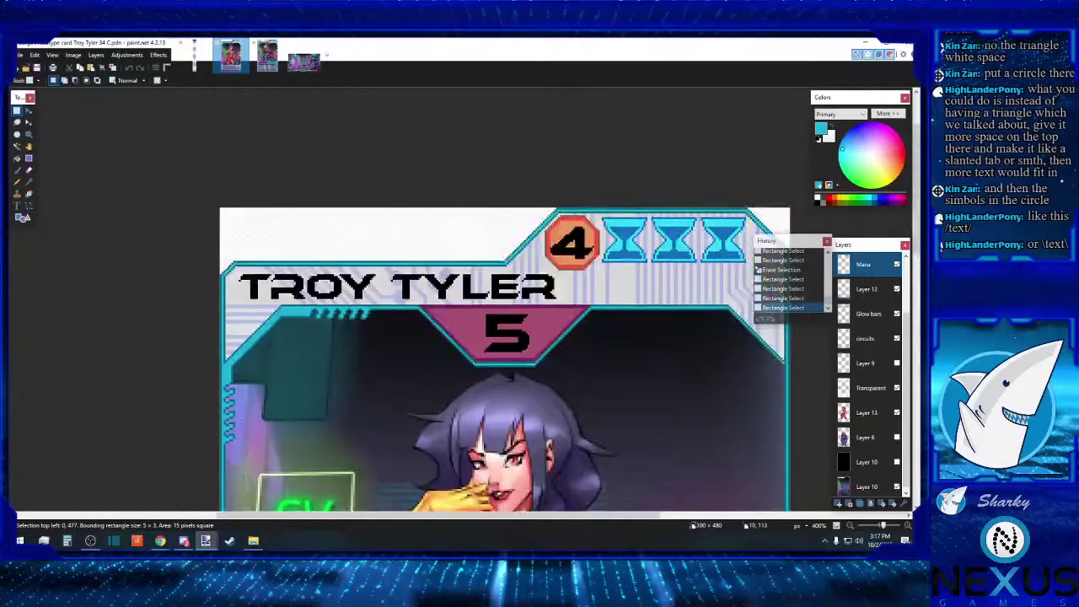
pyautogui.moveTo(217, 210); pyautogui.dragTo(456, 251)
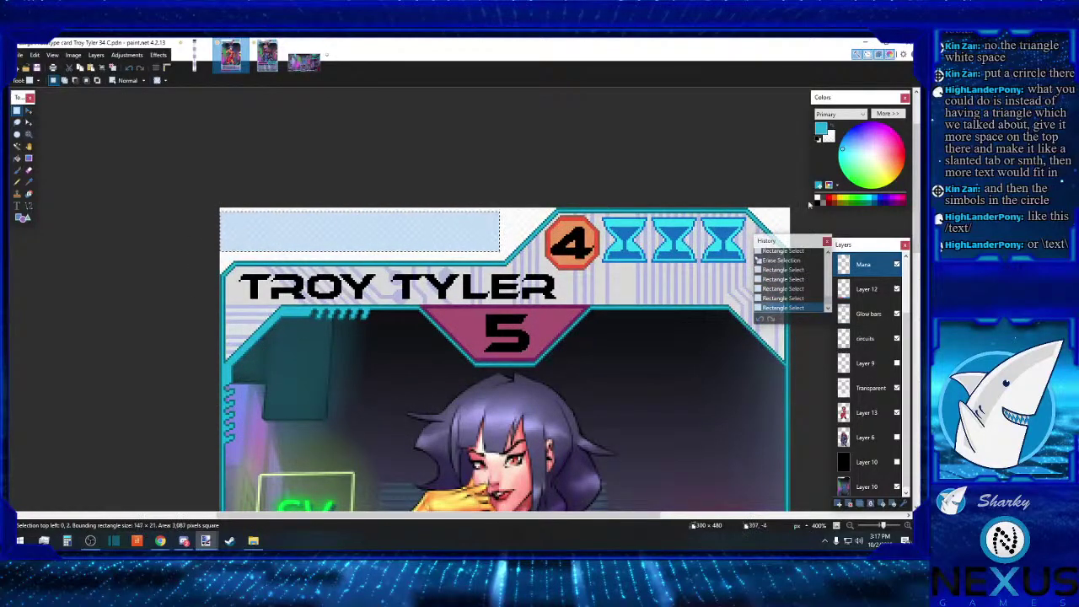
pyautogui.moveTo(794, 211); pyautogui.dragTo(762, 224)
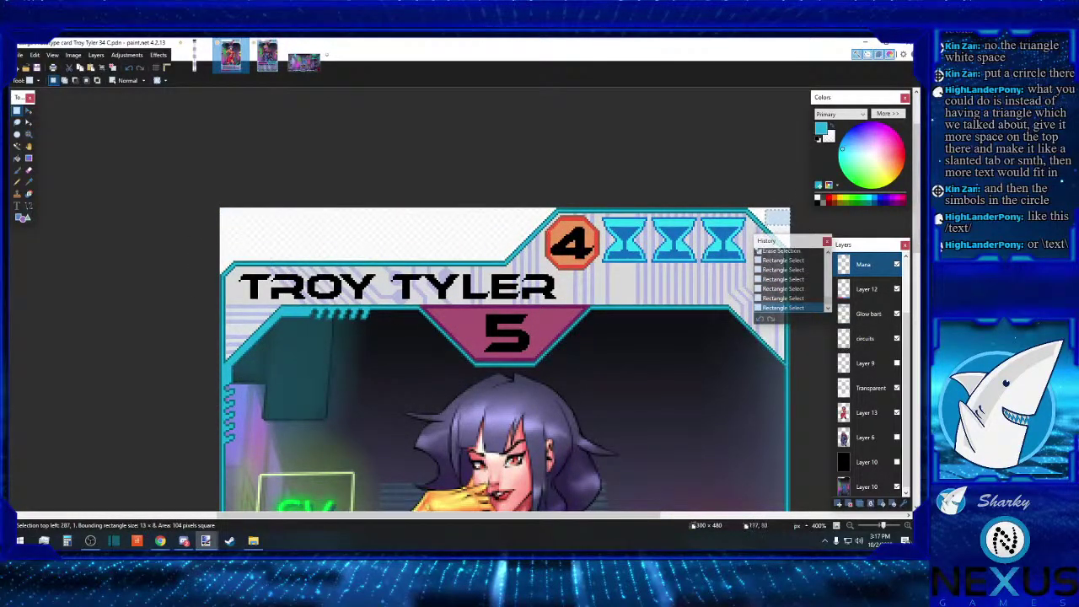
pyautogui.click(289, 231)
pyautogui.scroll(-8, 287, 236)
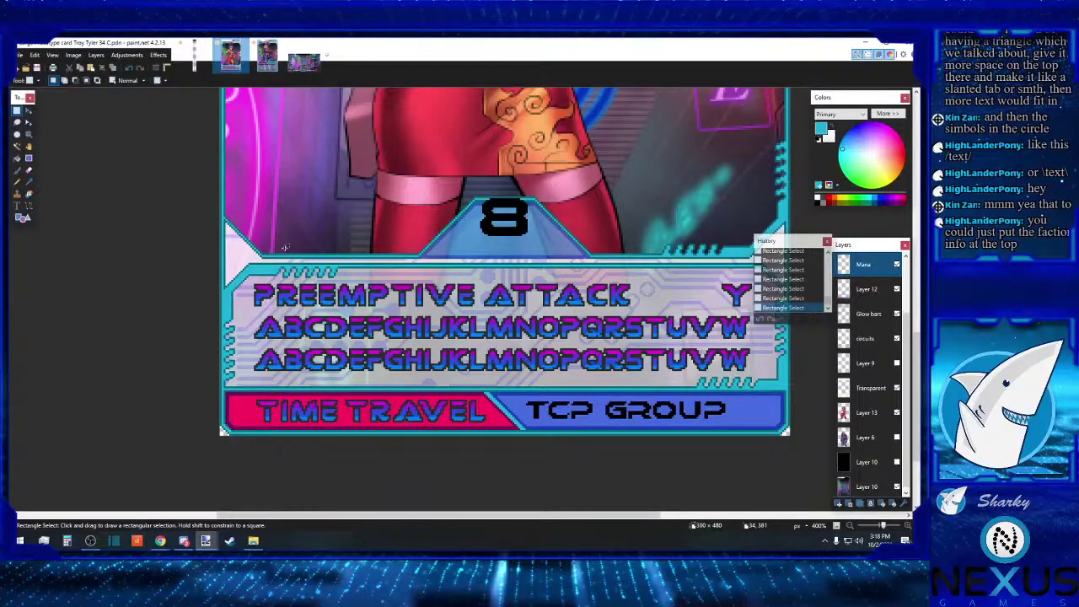
# Step: Mark the free space after the card's name, about 109 × 12 px, and the circuit area below the name's start, about 19 × 21 px
pyautogui.scroll(8, 325, 244)
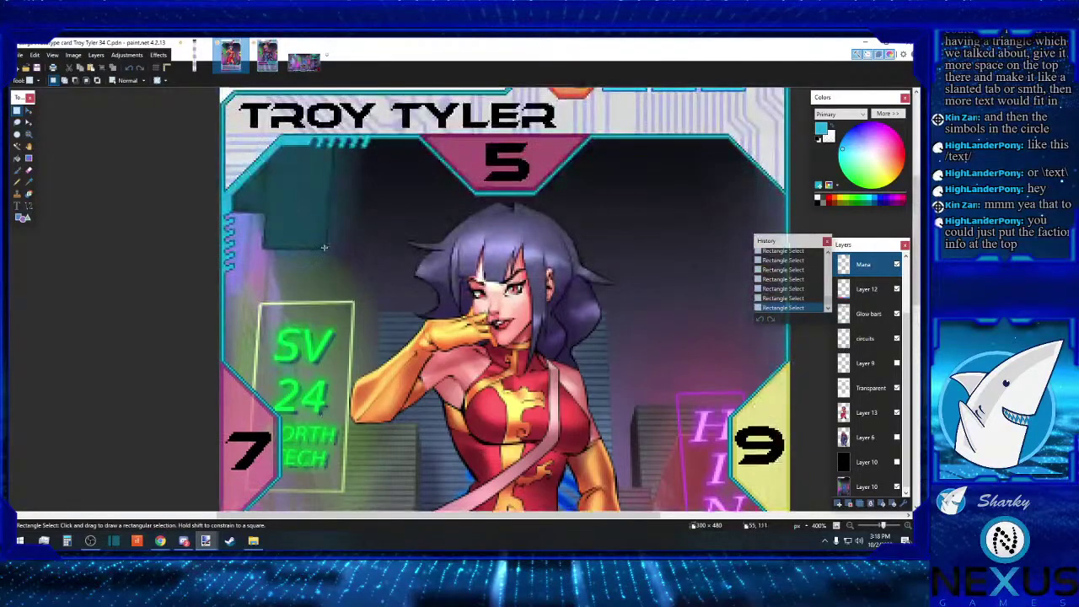
pyautogui.scroll(1, 685, 411)
pyautogui.moveTo(598, 157); pyautogui.dragTo(775, 186)
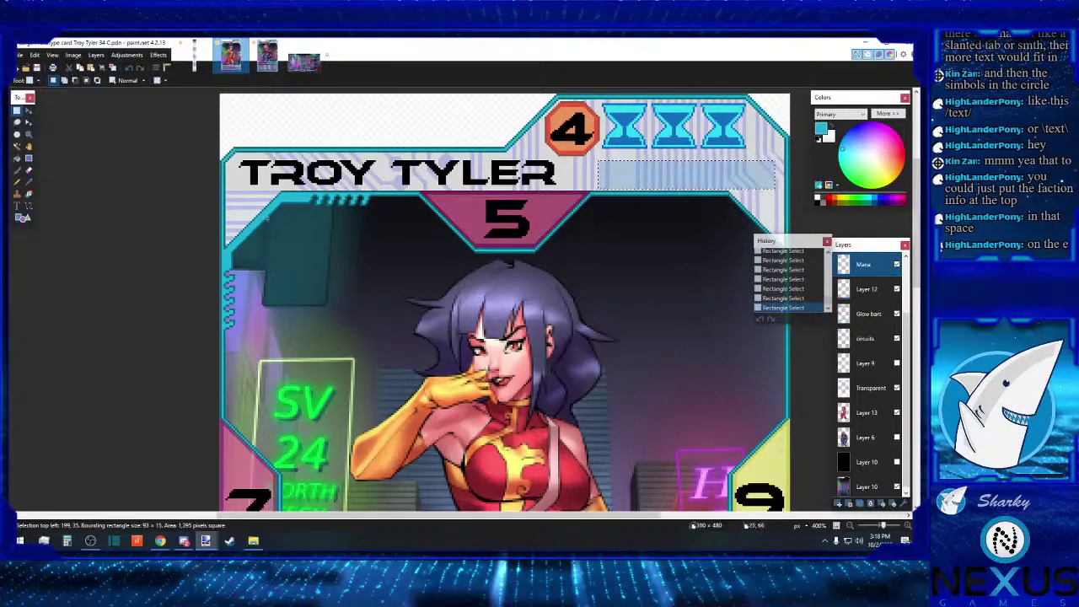
pyautogui.moveTo(232, 193); pyautogui.dragTo(256, 229)
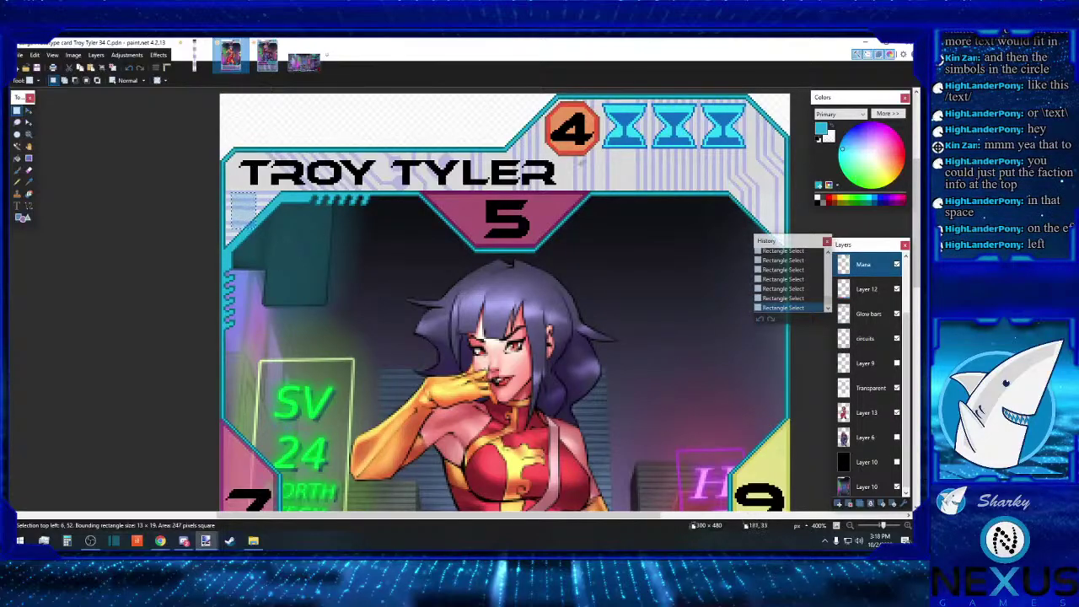
pyautogui.moveTo(575, 163); pyautogui.dragTo(781, 186)
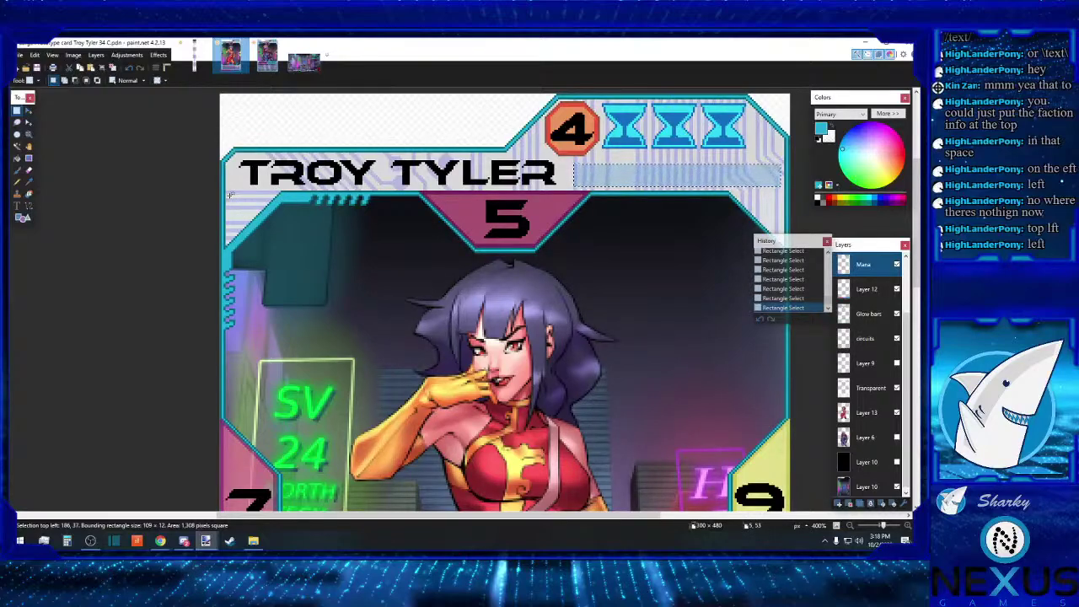
pyautogui.moveTo(229, 192); pyautogui.dragTo(262, 227)
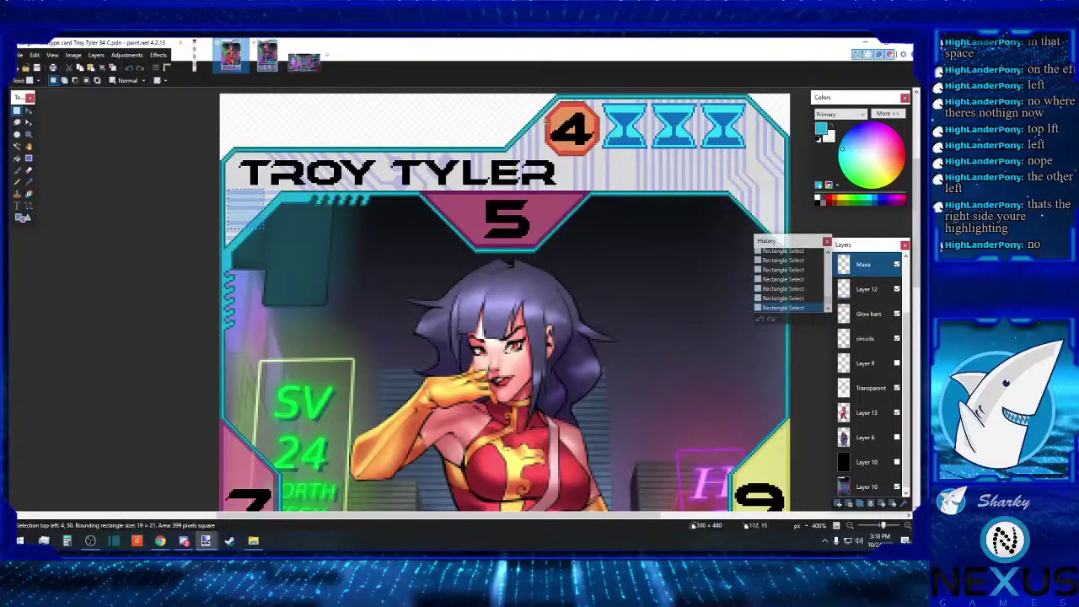
# Step: Mark the slanted edge beside the 4 badge, about 20 × 17 px, and the card's upper right corner, about 18 × 22 px
pyautogui.moveTo(542, 118); pyautogui.dragTo(504, 150)
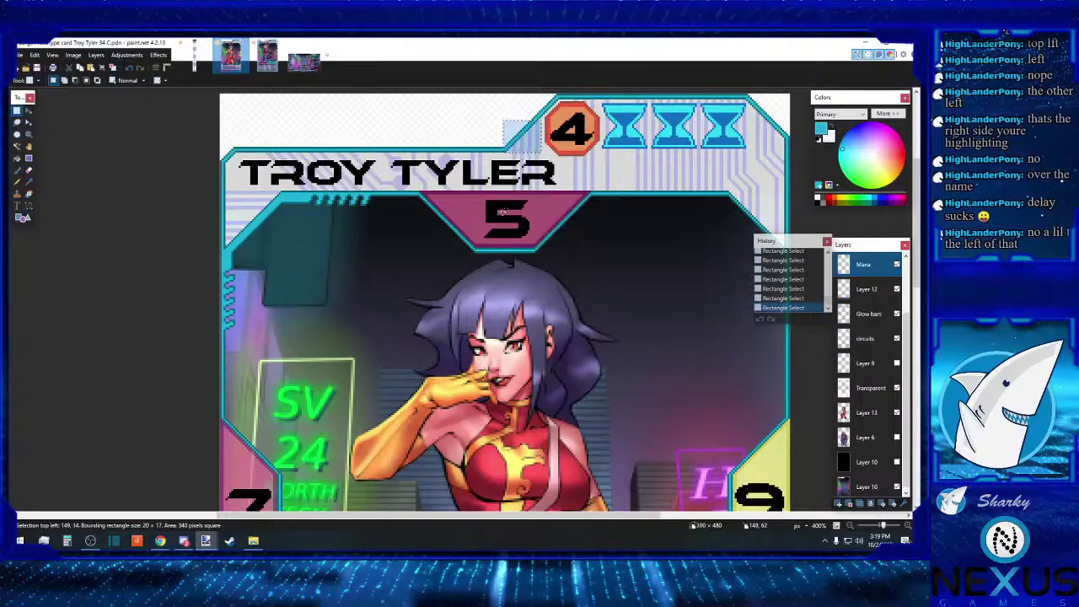
pyautogui.moveTo(755, 103); pyautogui.dragTo(790, 145)
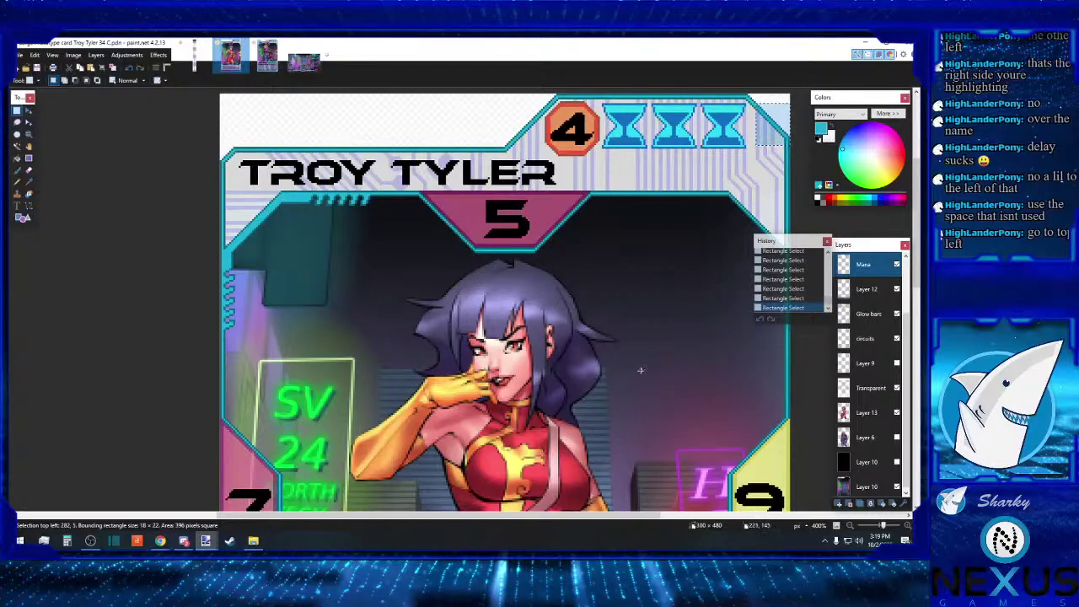
pyautogui.moveTo(665, 516); pyautogui.dragTo(678, 517)
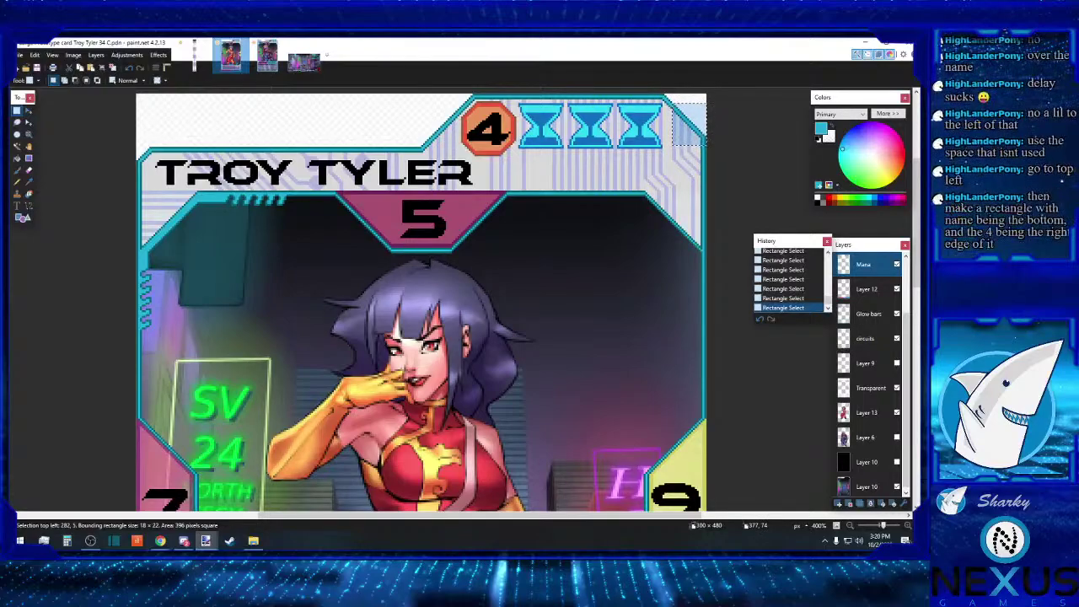
pyautogui.hotkey('alt', 'Tab')
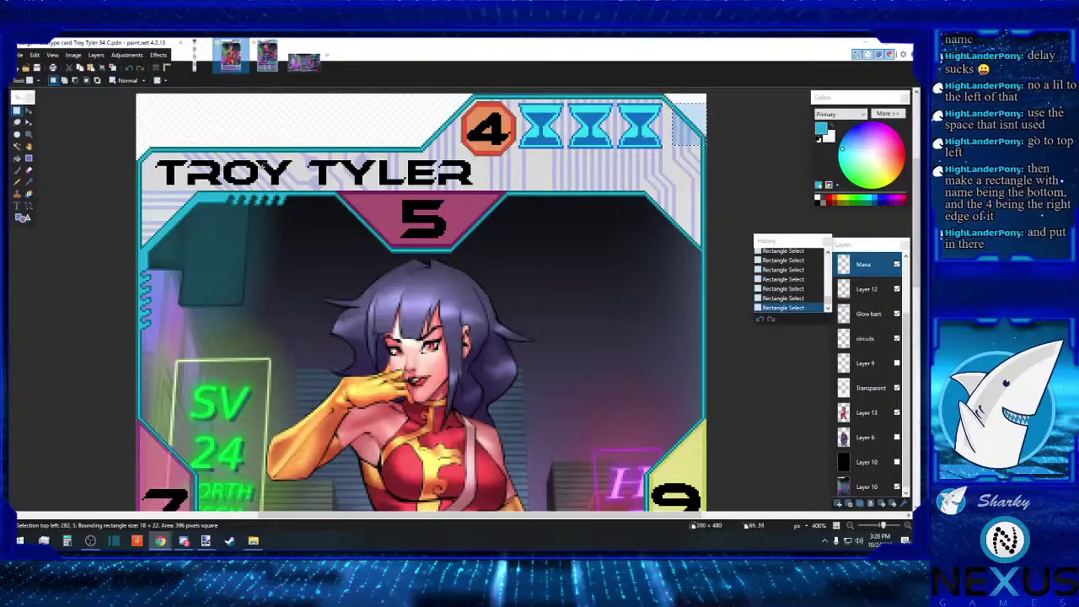
# Step: Mark the full name bar, the empty strip above it at about 143 × 25 px, and the mana cost area in turn
pyautogui.moveTo(135, 152); pyautogui.dragTo(704, 190)
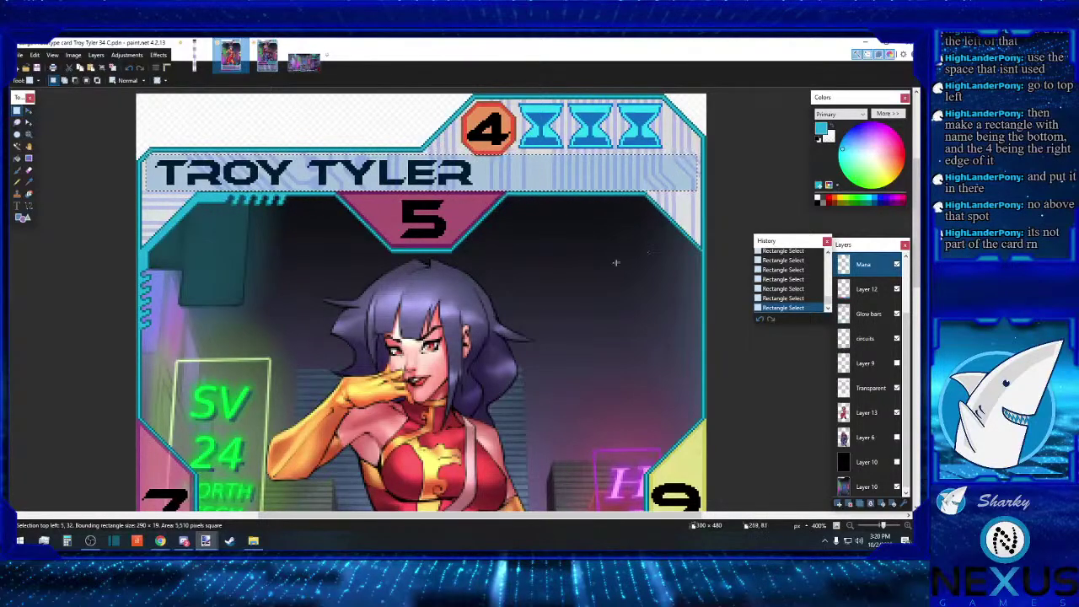
pyautogui.click(539, 278)
pyautogui.scroll(3, 211, 177)
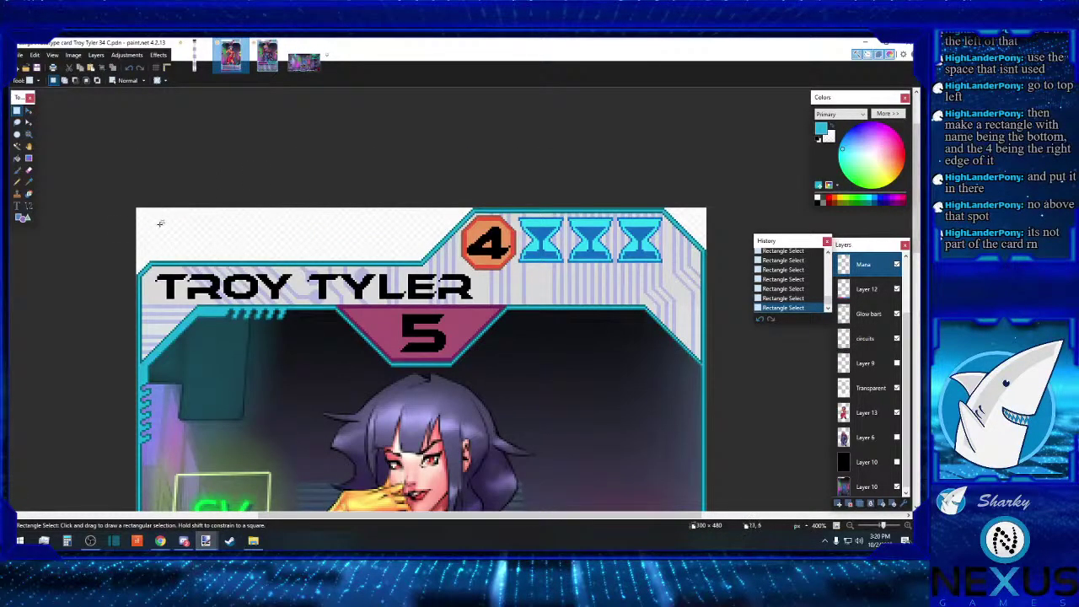
pyautogui.moveTo(138, 210); pyautogui.dragTo(413, 254)
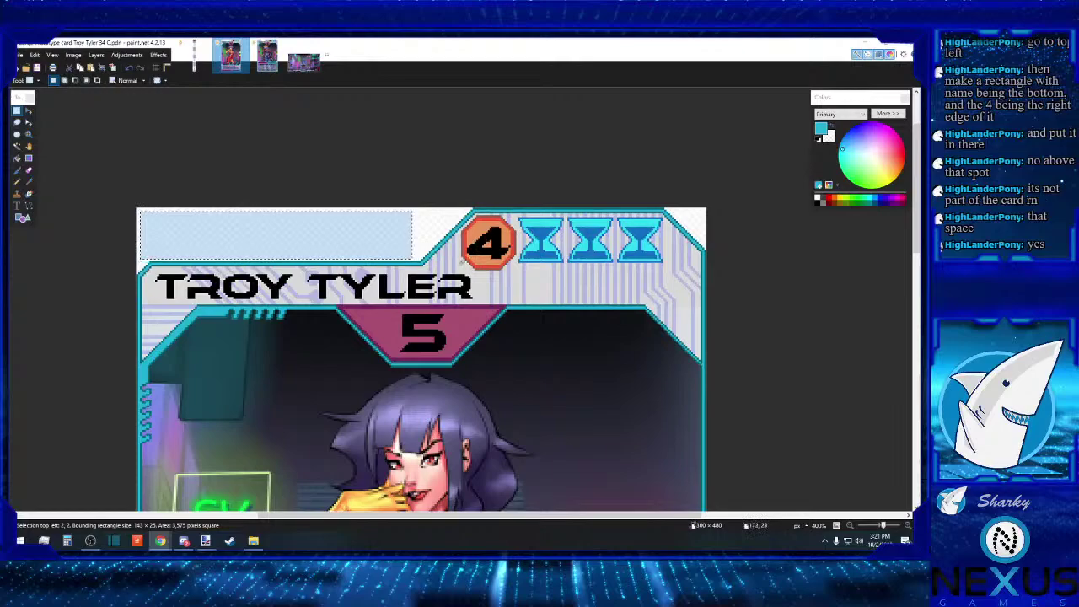
pyautogui.moveTo(445, 268); pyautogui.dragTo(664, 209)
# Step: Bring up the prototype layout demo 28 image and mark where the hand cards overlap, including beside the last card's 4 badge
pyautogui.click(307, 51)
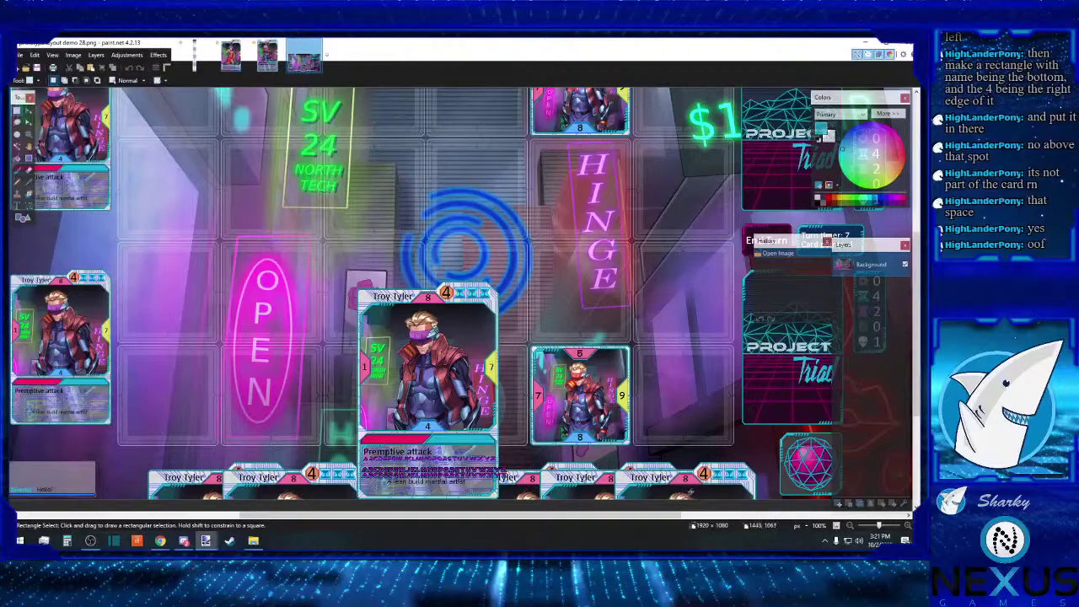
pyautogui.moveTo(589, 451); pyautogui.dragTo(628, 499)
pyautogui.moveTo(713, 453); pyautogui.dragTo(735, 496)
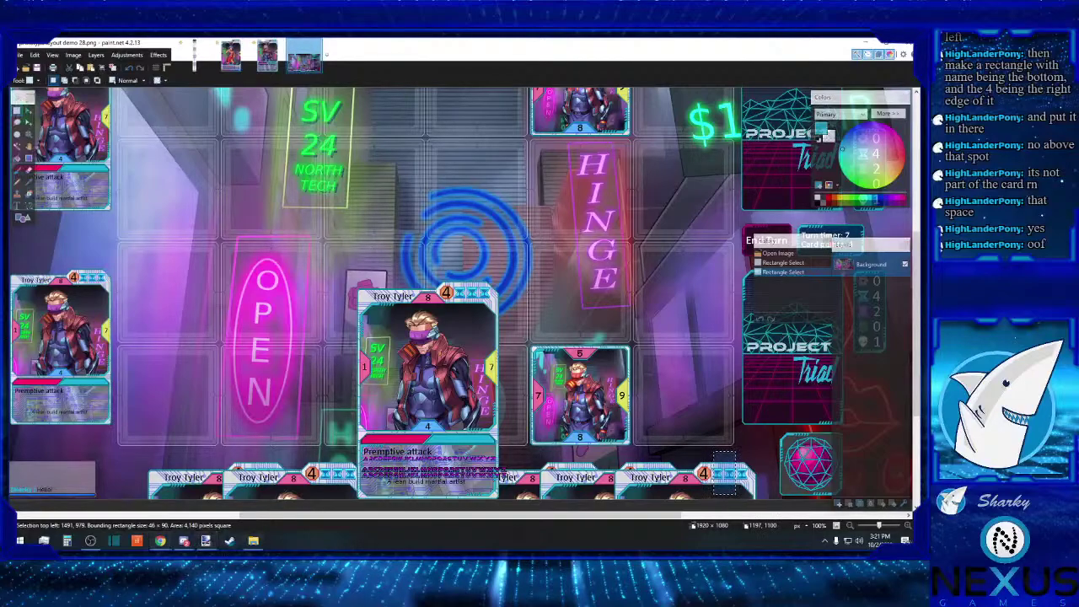
# Step: In File Explorer, view magic-the-gathering-arena-gameplay.gif from the Card UI Animations folder, then close the viewer
pyautogui.click(253, 541)
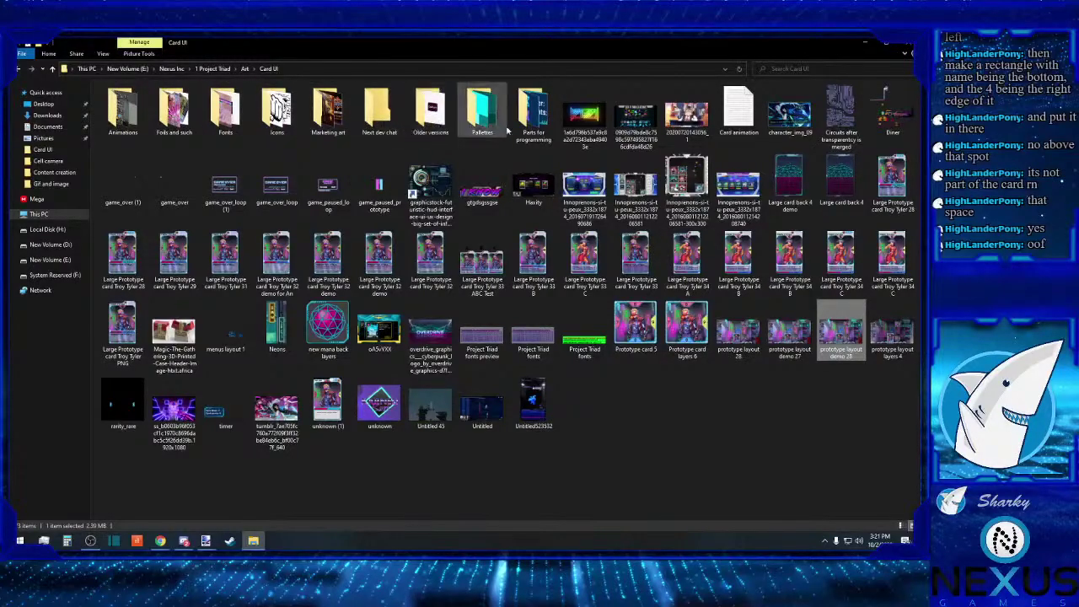
pyautogui.click(124, 123)
pyautogui.doubleClick(123, 123)
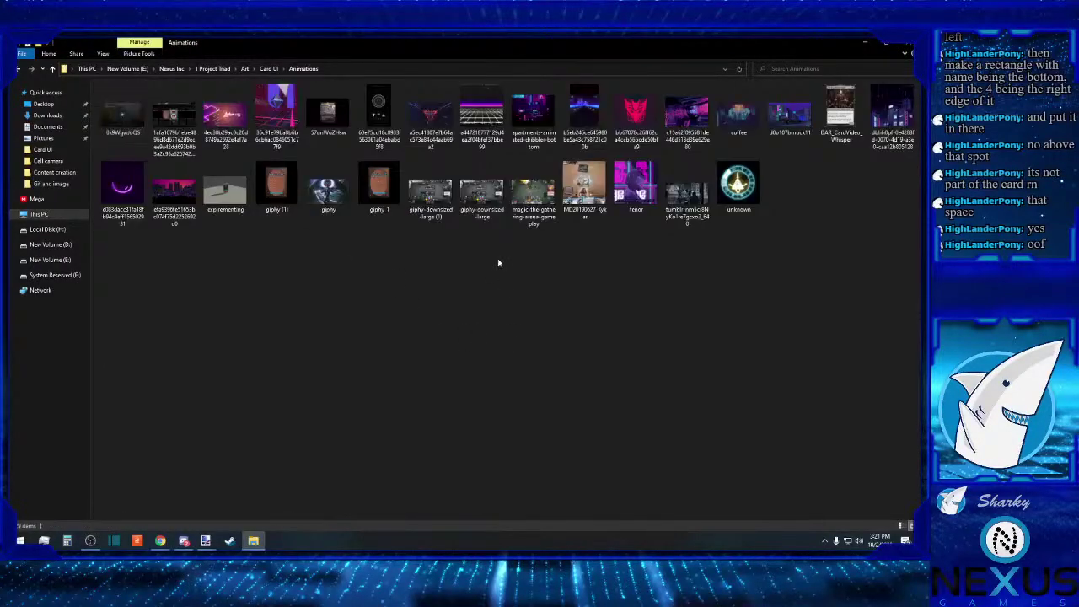
pyautogui.click(520, 202)
pyautogui.doubleClick(520, 203)
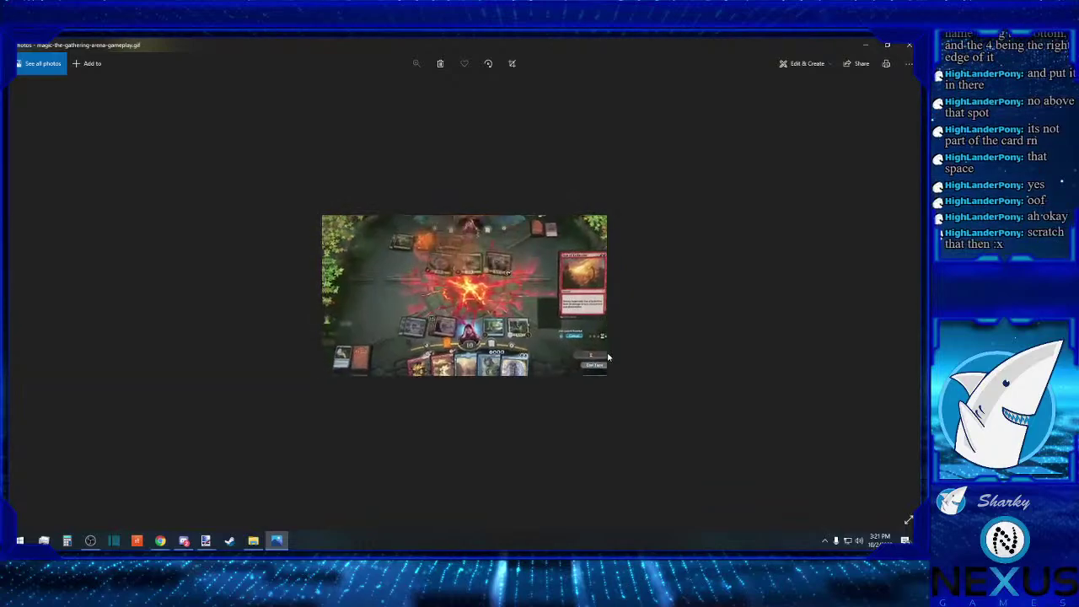
pyautogui.click(908, 46)
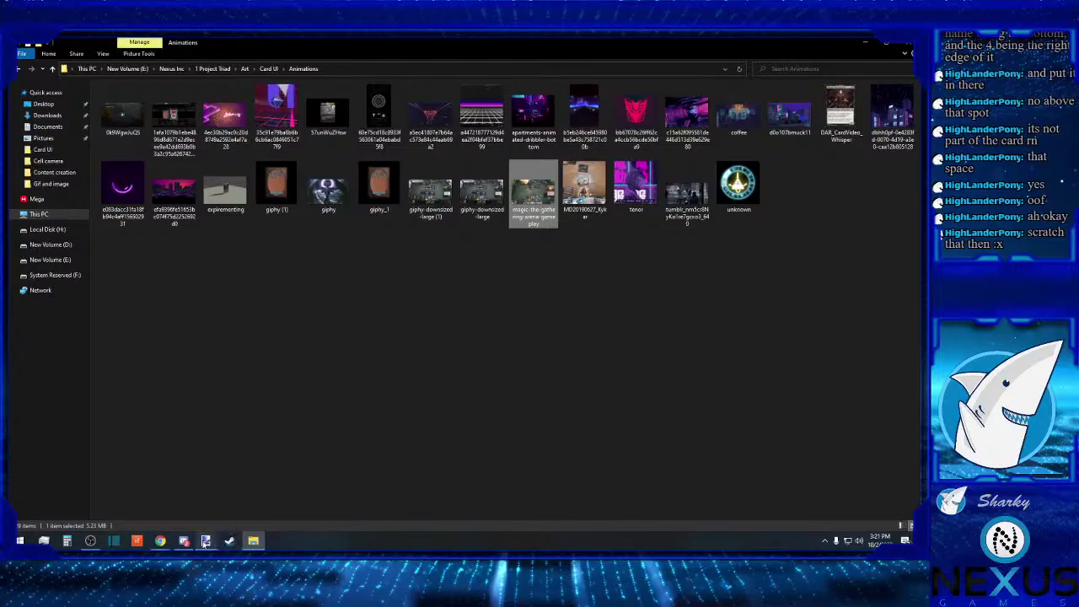
# Step: Switch back to paint.net, clear the selection in the version 28 card, and examine its layout down to the text box
pyautogui.moveTo(206, 539)
pyautogui.click(220, 506)
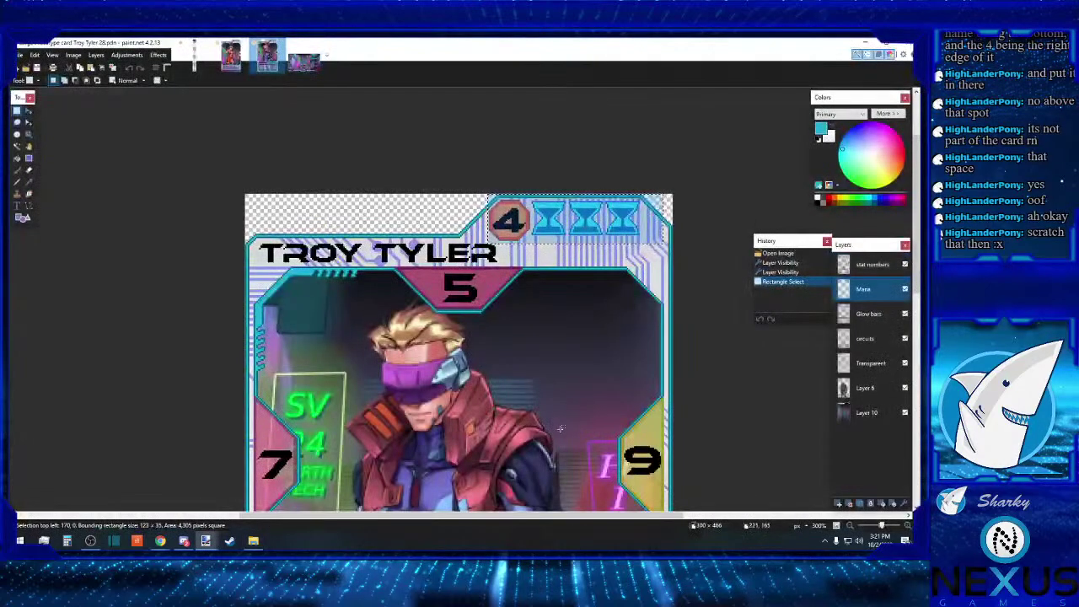
pyautogui.click(625, 239)
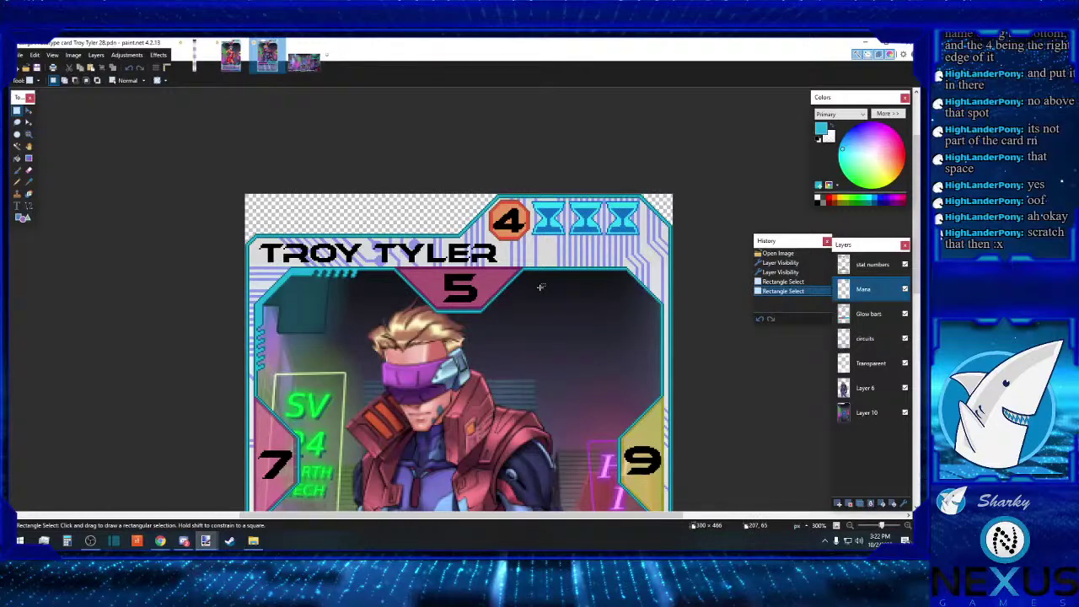
pyautogui.scroll(-2, 540, 287)
pyautogui.scroll(-3, 540, 287)
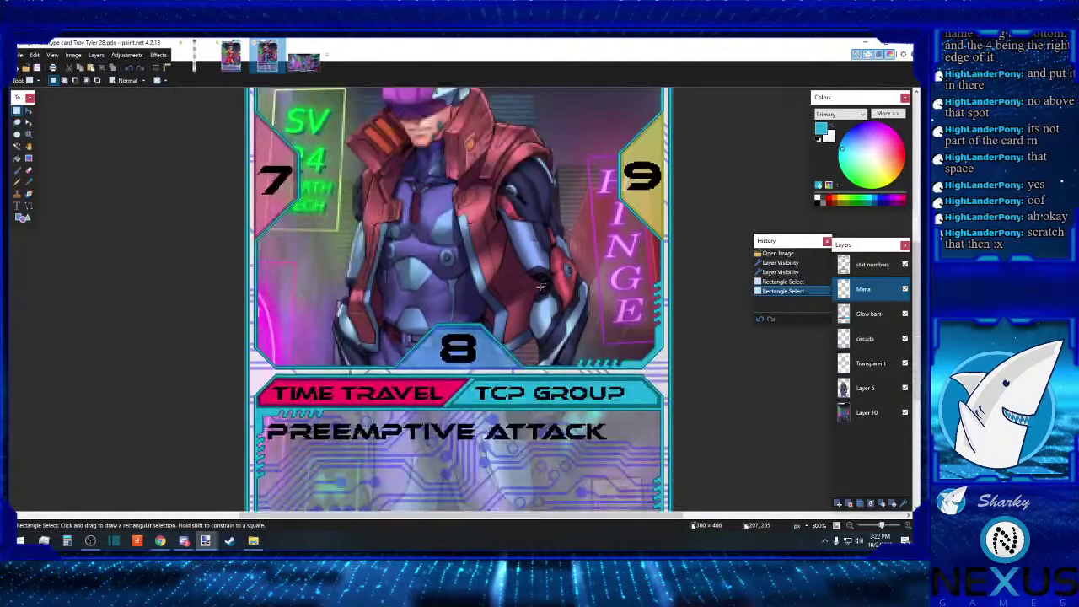
pyautogui.scroll(-3, 485, 310)
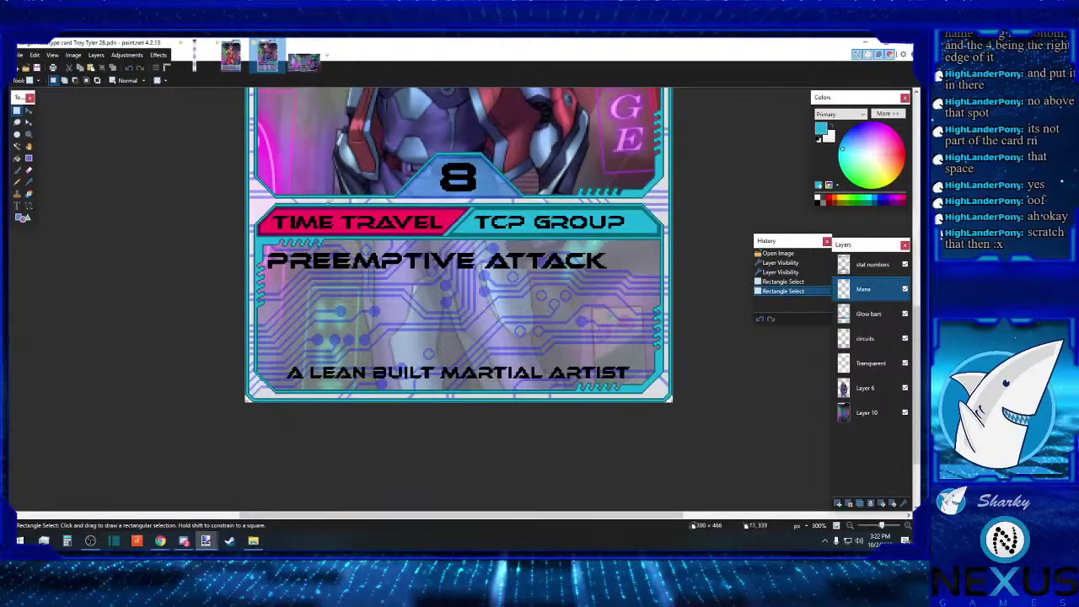
# Step: Close the version 28 card image, return to the 34 C card, and clear its selection
pyautogui.click(281, 44)
pyautogui.click(442, 358)
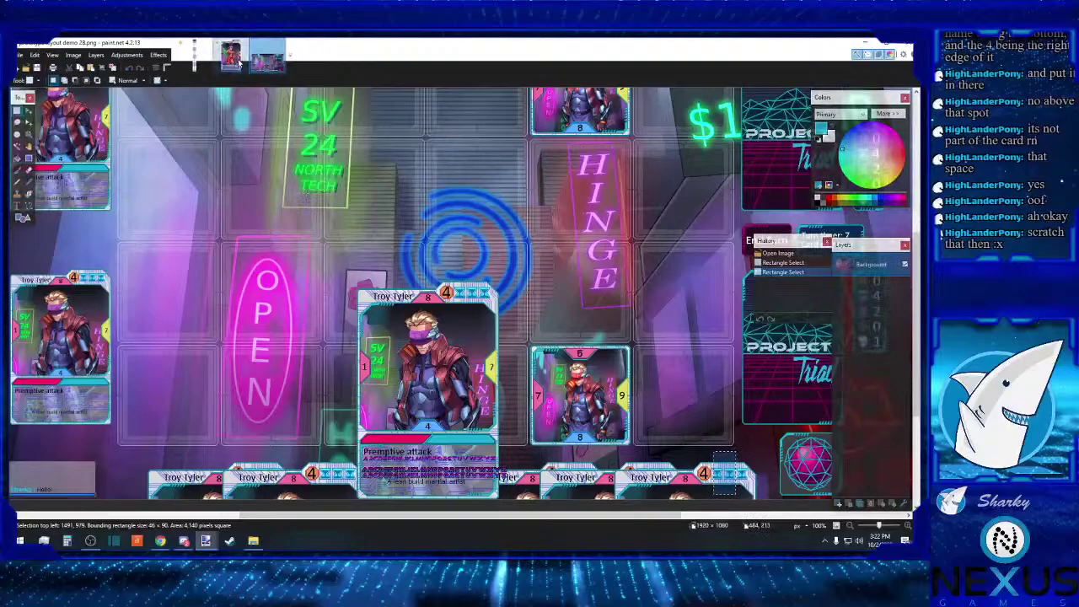
pyautogui.click(230, 52)
pyautogui.click(385, 213)
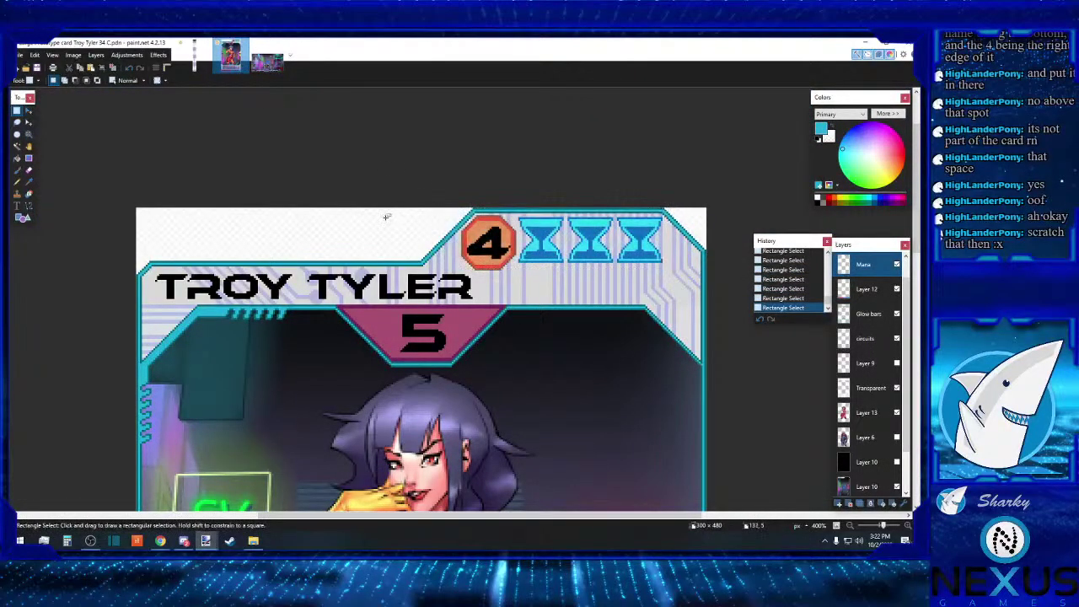
# Step: Make the Glow bars layer active with the card's 8 badge and ability text box in view
pyautogui.scroll(-4, 385, 218)
pyautogui.scroll(-10, 385, 218)
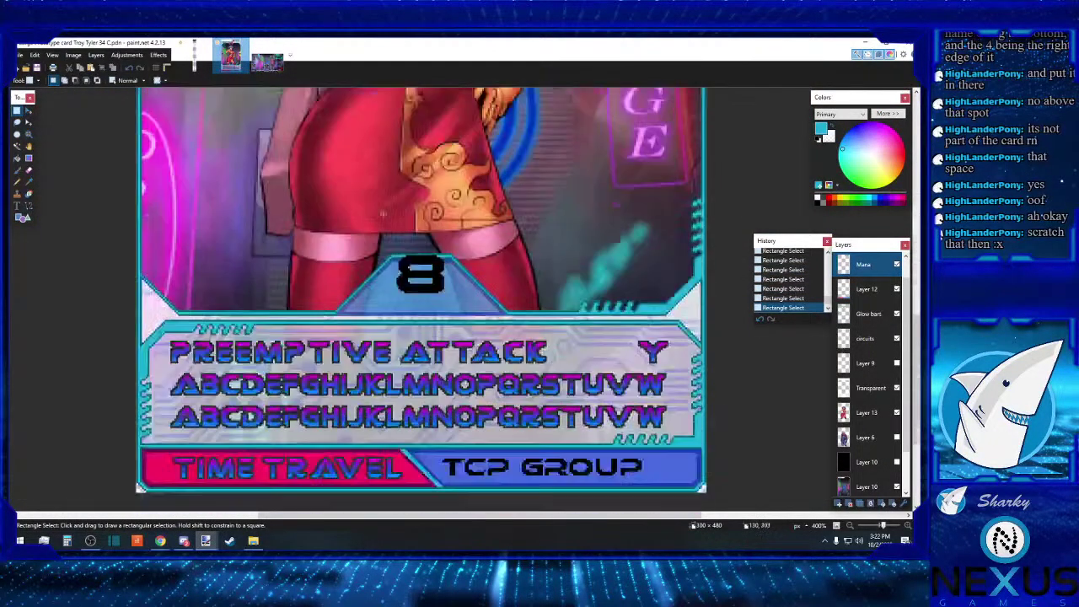
pyautogui.scroll(2, 378, 197)
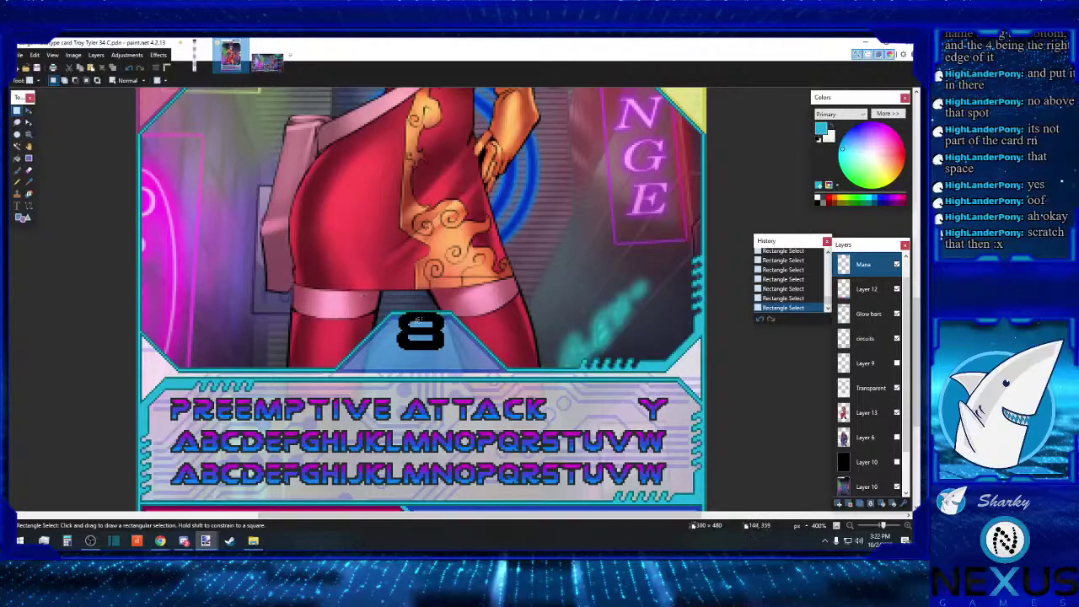
pyautogui.click(873, 343)
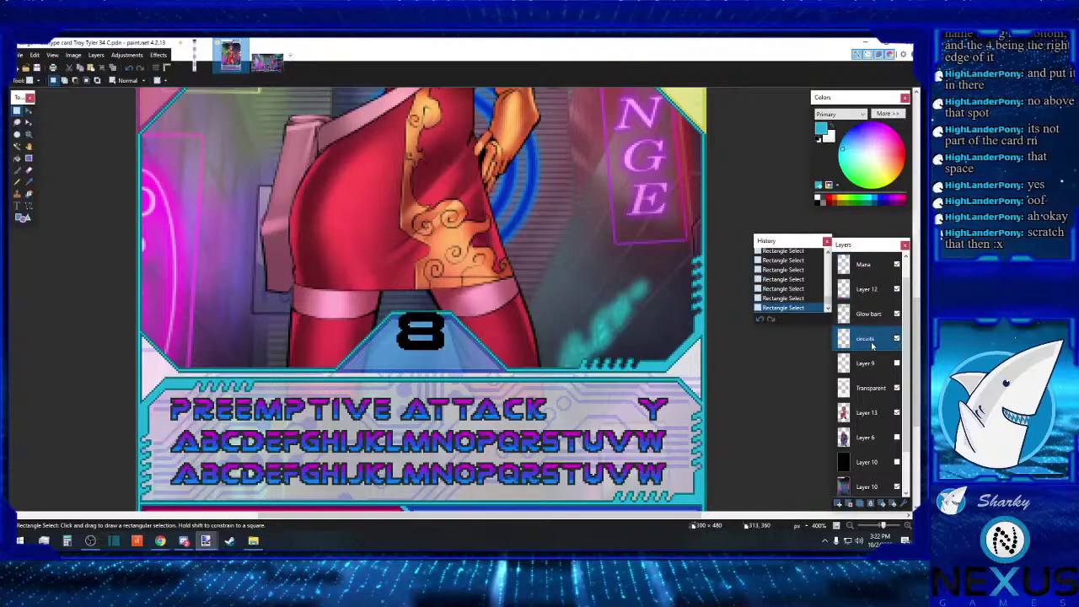
pyautogui.click(872, 317)
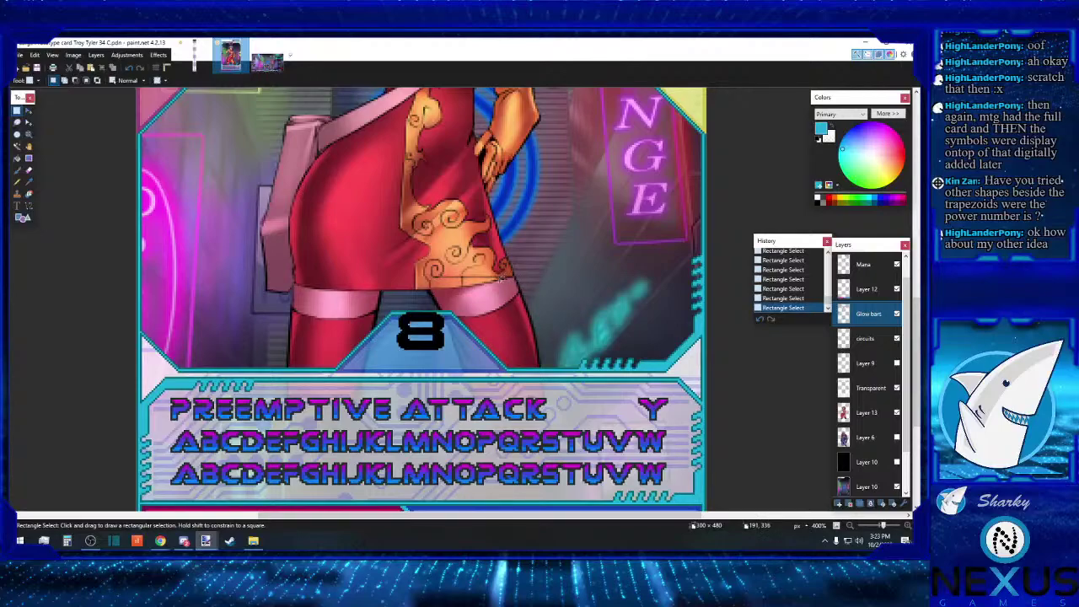
# Step: On the Glow bars layer, move the 300 × 72 pixel section around the 8 badge about 2 pixels down, then clear the selection
pyautogui.scroll(-3, 499, 282)
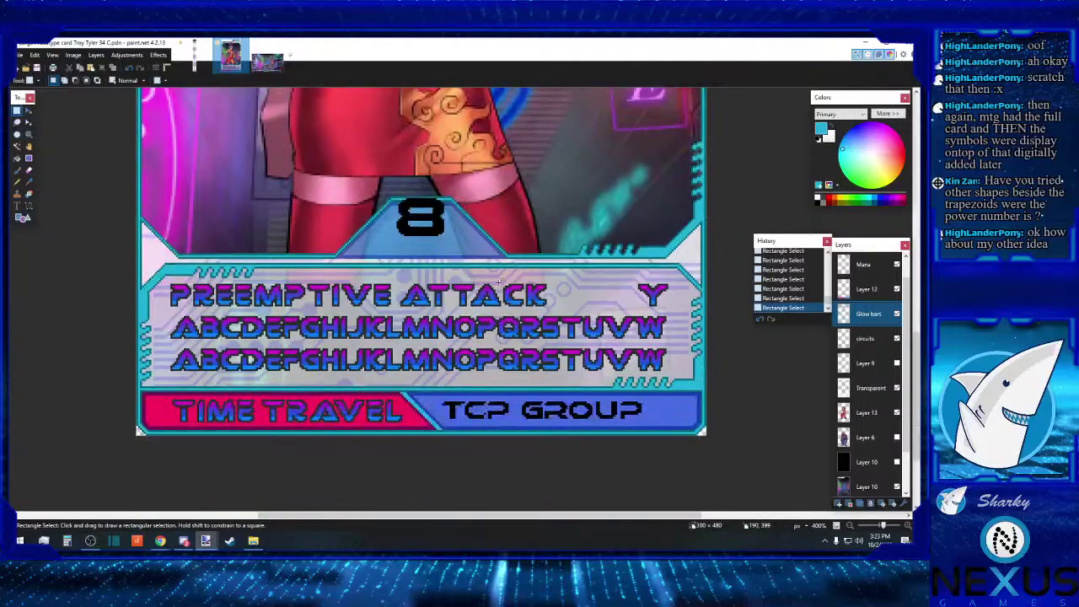
pyautogui.scroll(3, 499, 281)
pyautogui.scroll(5, 499, 281)
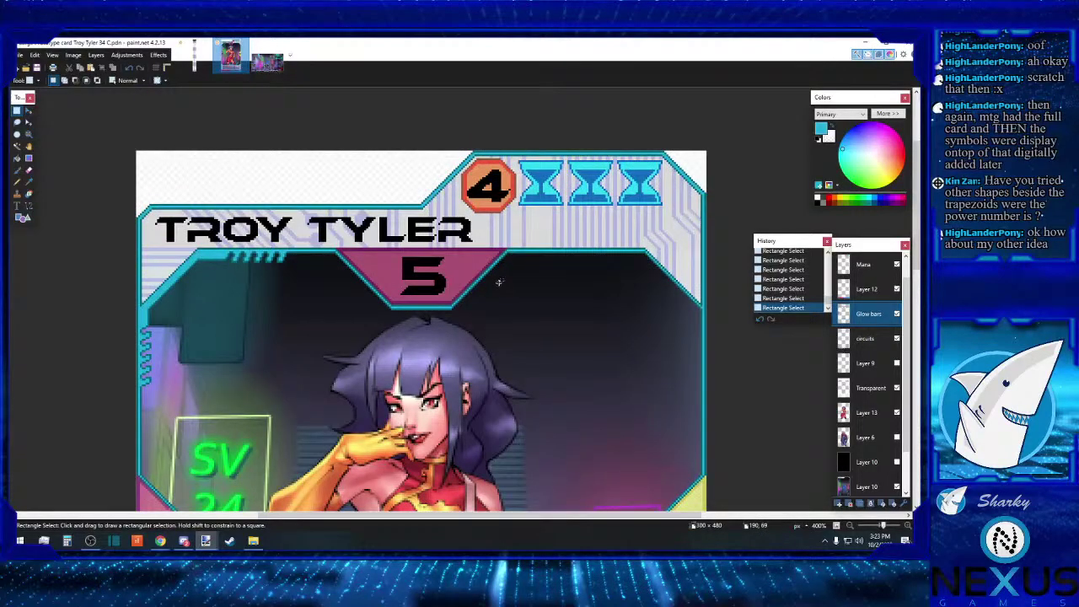
pyautogui.scroll(-15, 499, 282)
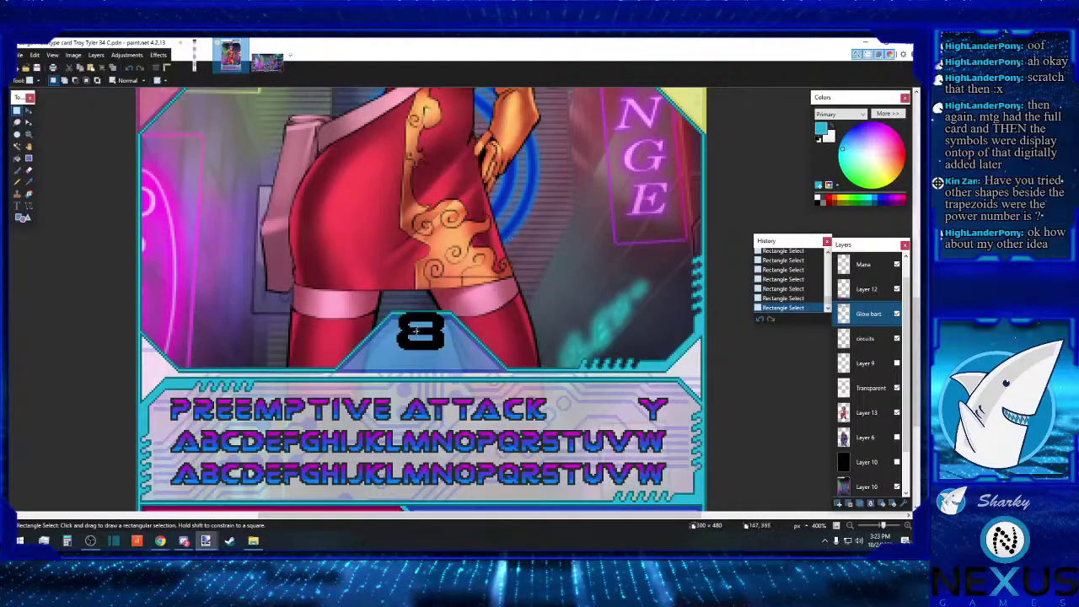
pyautogui.scroll(-2, 415, 335)
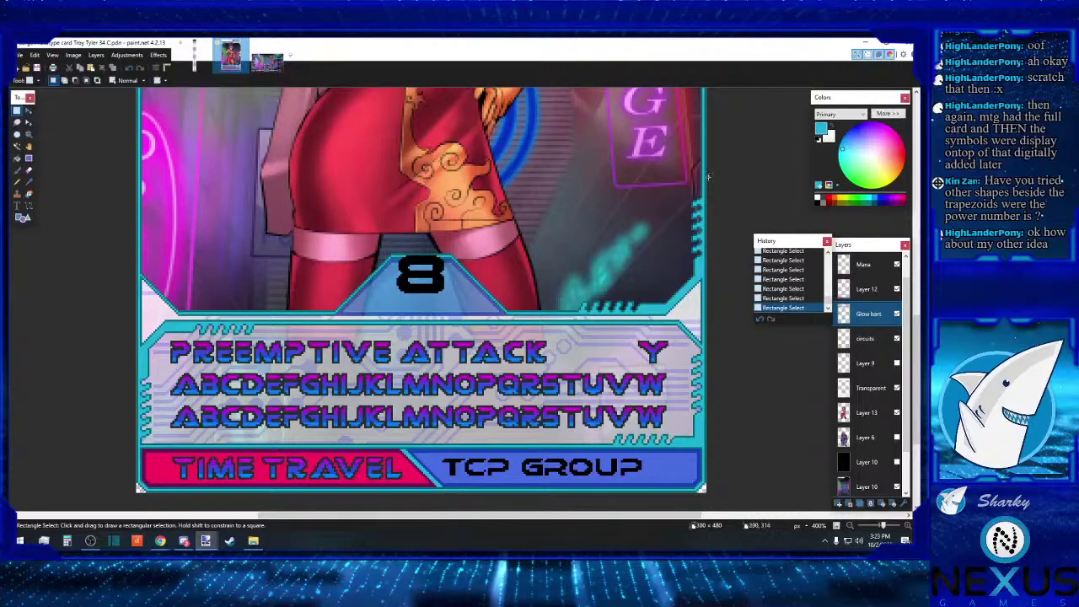
pyautogui.moveTo(706, 178); pyautogui.dragTo(109, 315)
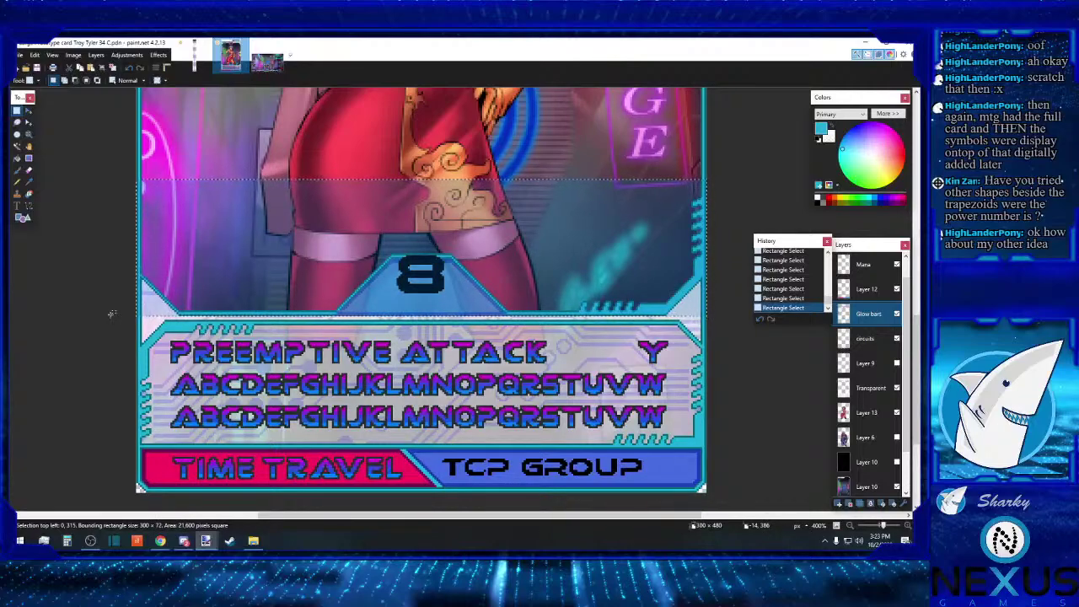
pyautogui.click(28, 111)
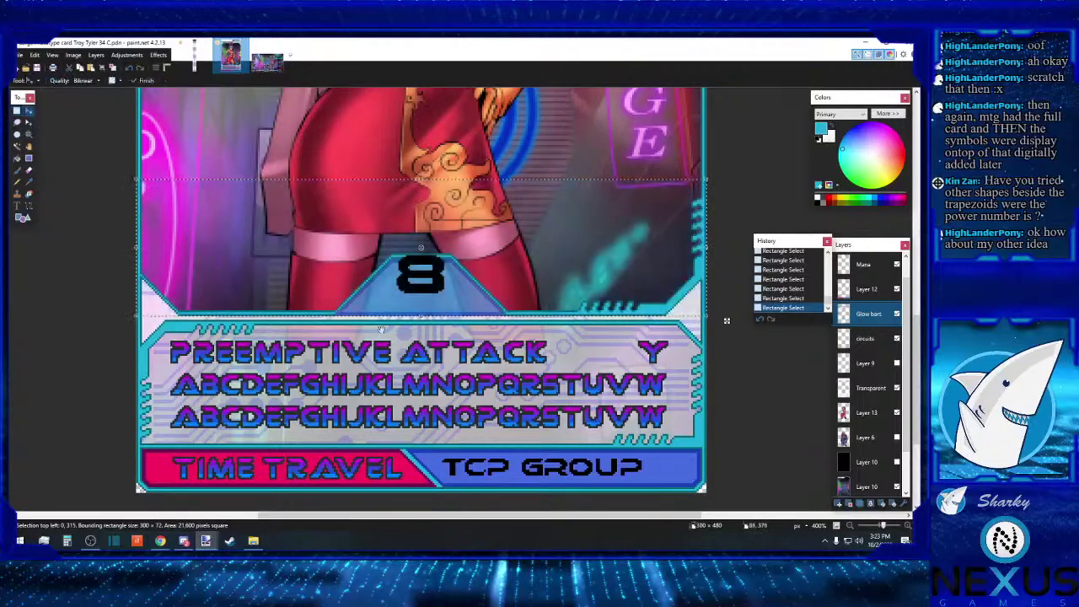
pyautogui.moveTo(727, 320); pyautogui.dragTo(727, 329)
pyautogui.click(17, 109)
pyautogui.click(349, 373)
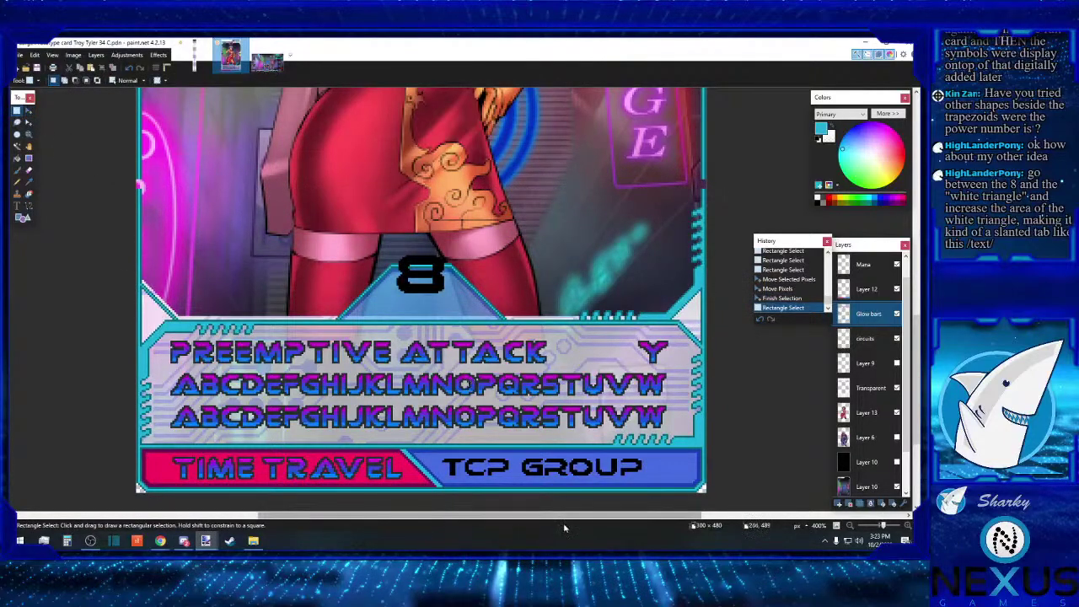
# Step: On Layer 12, erase the ability text box's upper border line across the full base of the 8 badge
pyautogui.click(907, 525)
pyautogui.click(906, 525)
pyautogui.click(907, 525)
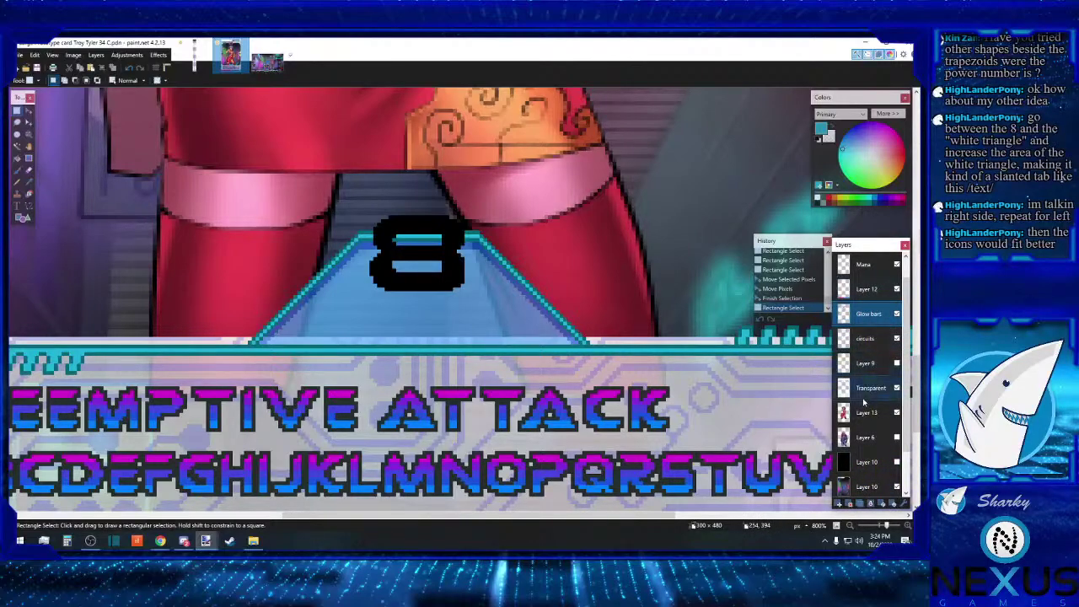
pyautogui.click(867, 289)
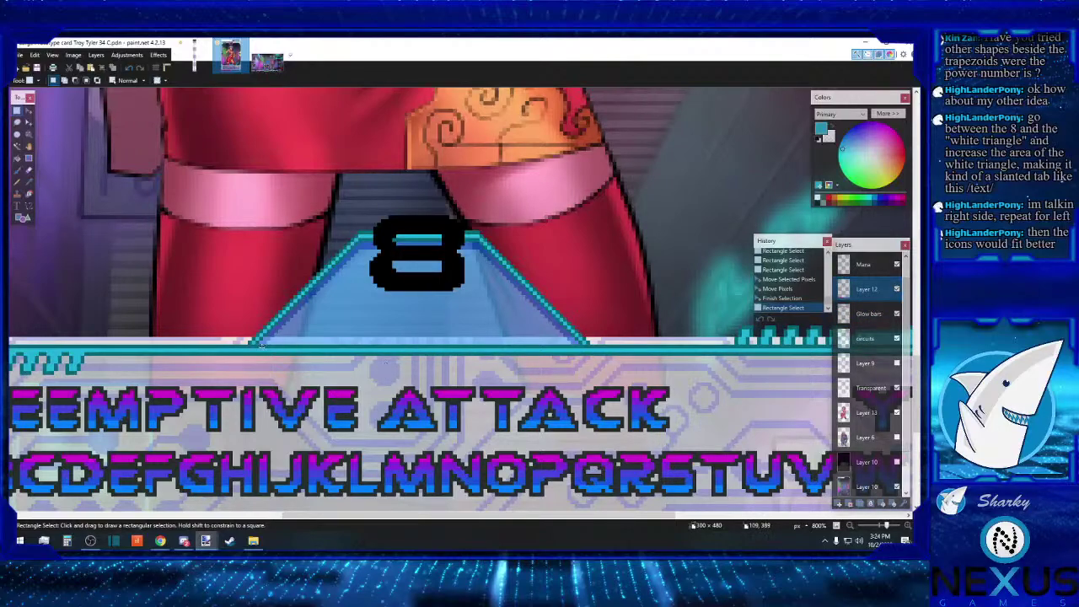
pyautogui.moveTo(255, 344)
pyautogui.mouseDown()
pyautogui.moveTo(458, 365)
pyautogui.moveTo(578, 362)
pyautogui.moveTo(586, 352)
pyautogui.mouseUp()
pyautogui.press('Delete')
pyautogui.press('Delete')
pyautogui.press('Delete')
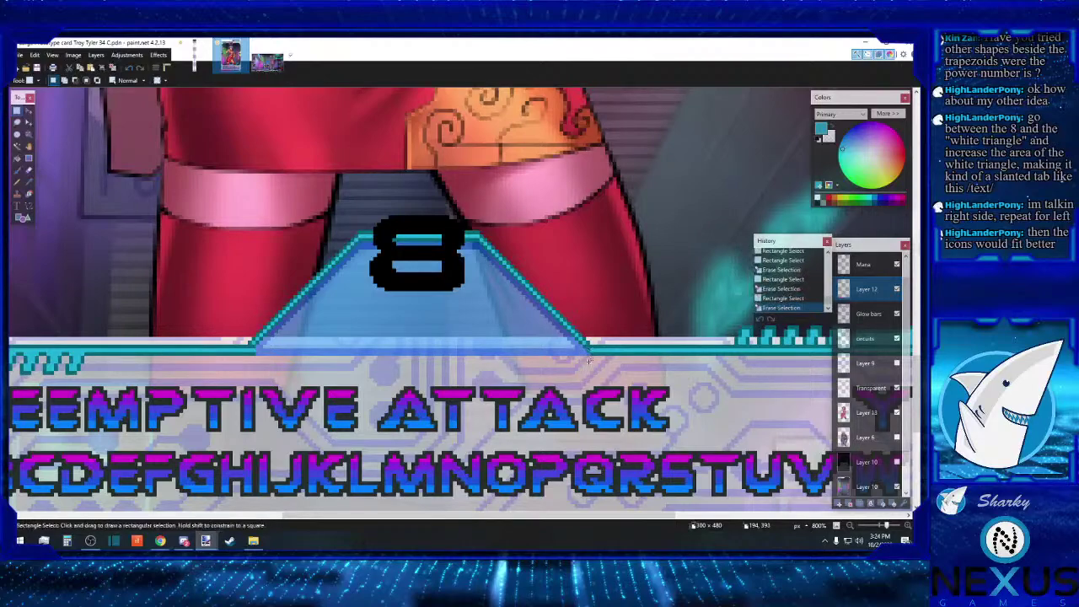
pyautogui.moveTo(587, 357); pyautogui.dragTo(588, 363)
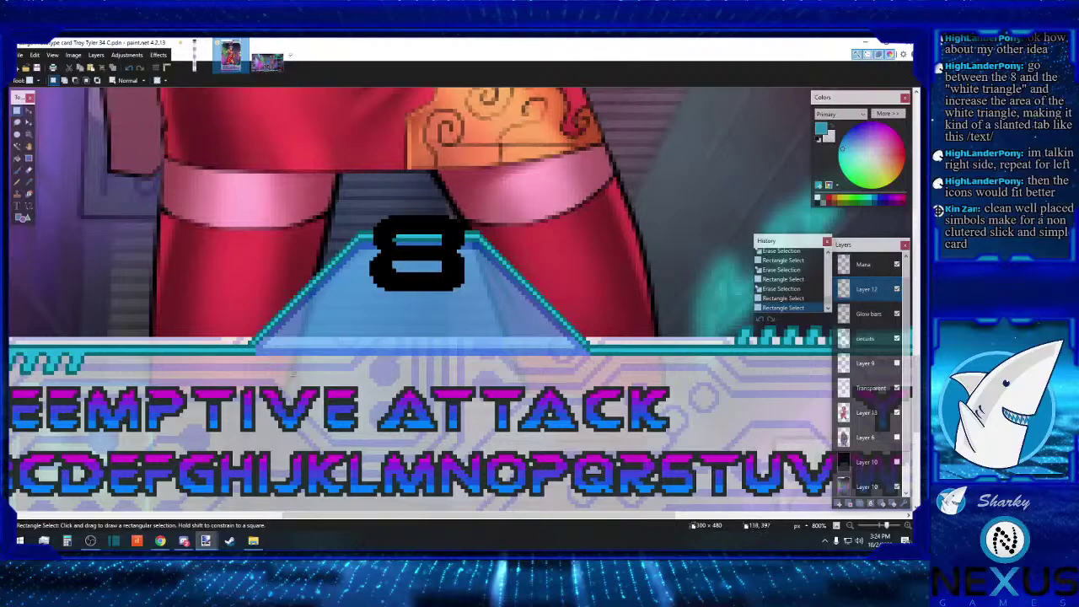
pyautogui.moveTo(267, 363); pyautogui.dragTo(257, 344)
pyautogui.press('Delete')
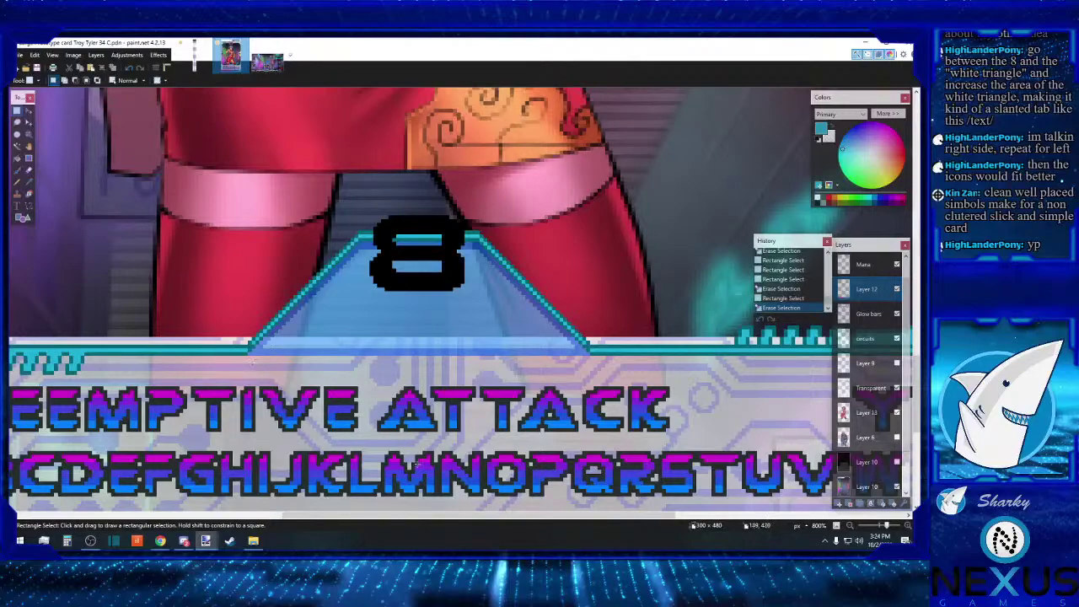
# Step: Open the version 32 prototype card from the Card UI folder and examine its faction bar and ability text area
pyautogui.click(29, 181)
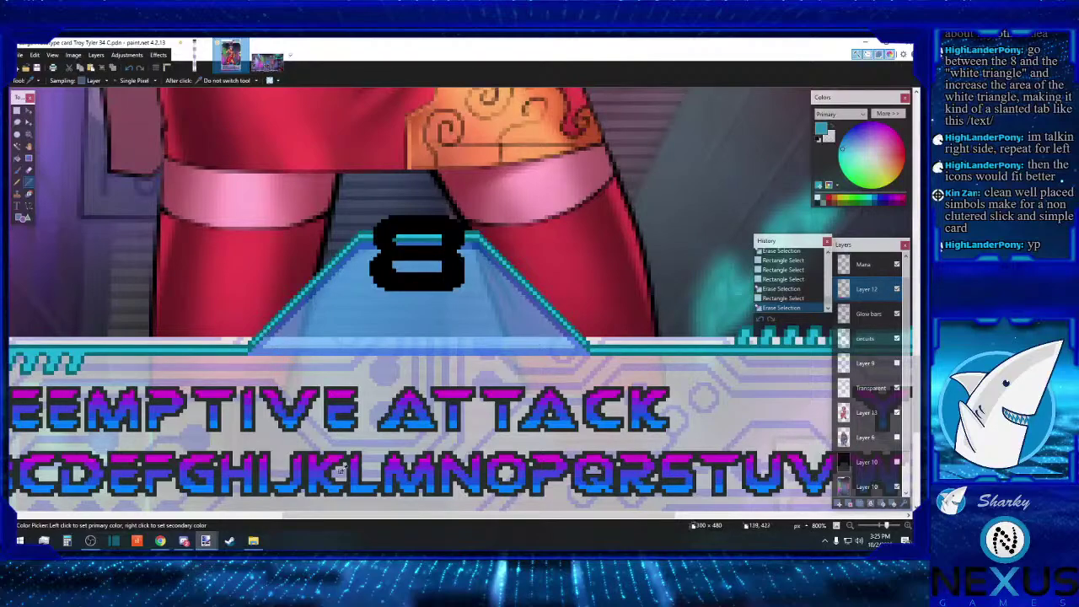
pyautogui.click(253, 540)
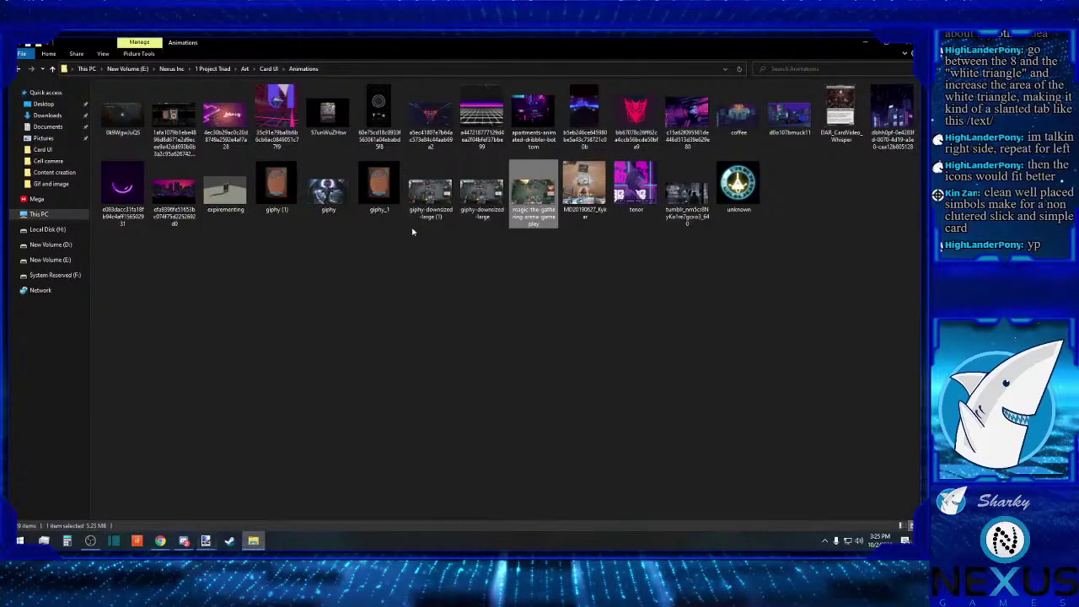
pyautogui.click(268, 68)
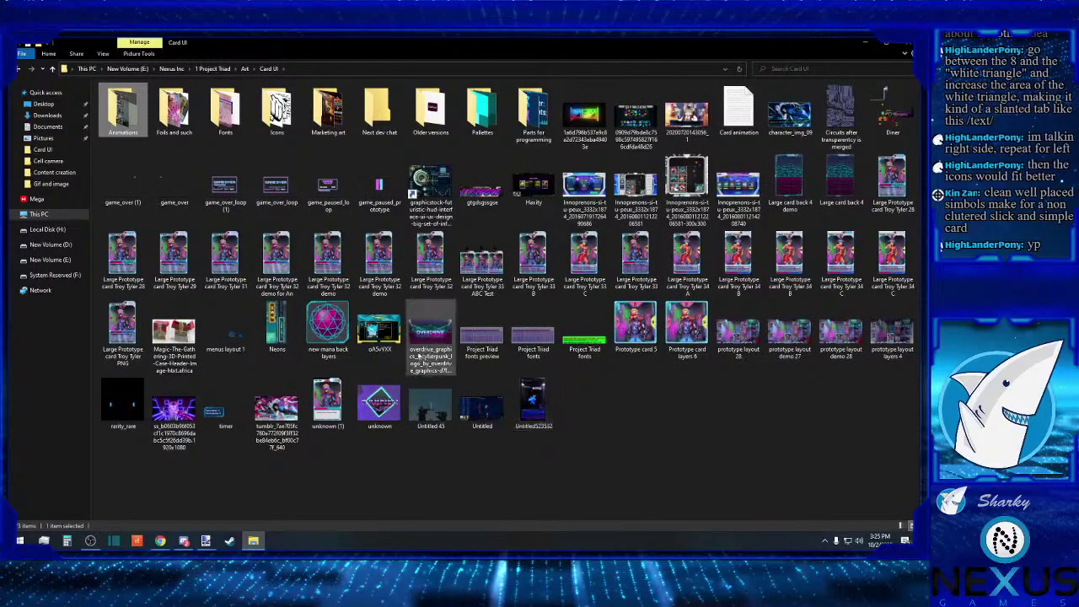
pyautogui.doubleClick(428, 270)
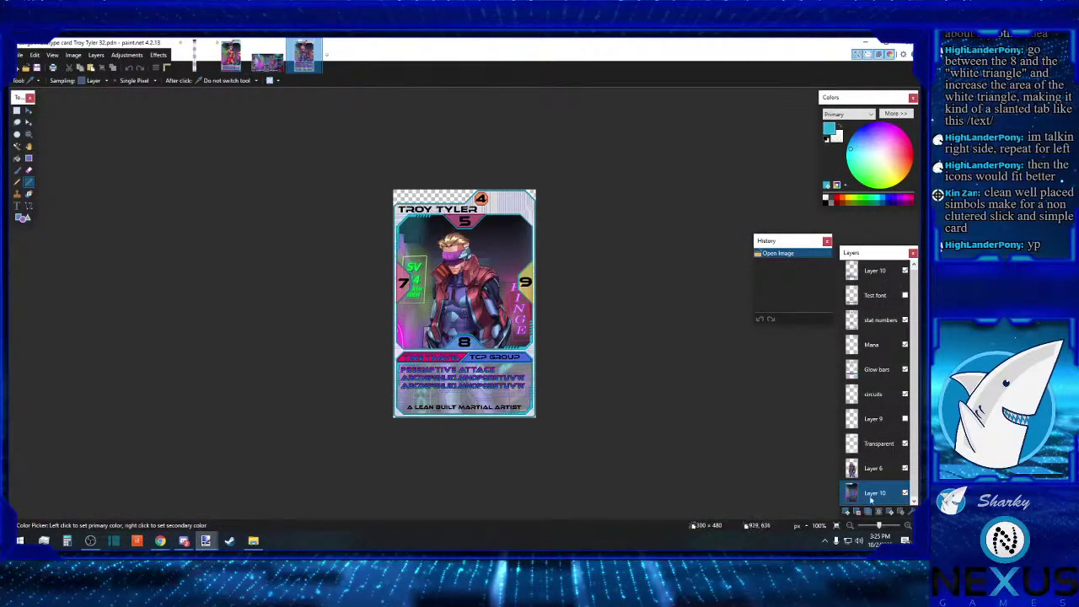
pyautogui.hotkey('ctrl', '+')
pyautogui.hotkey('ctrl', '+')
pyautogui.hotkey('ctrl', '+')
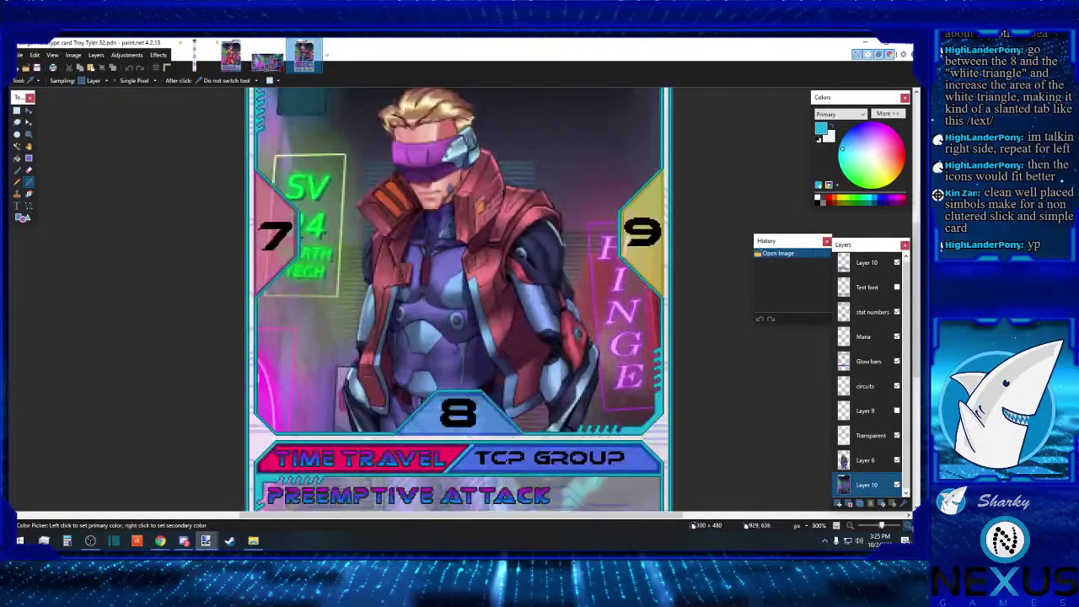
pyautogui.hotkey('ctrl', '+')
pyautogui.scroll(-3, 479, 268)
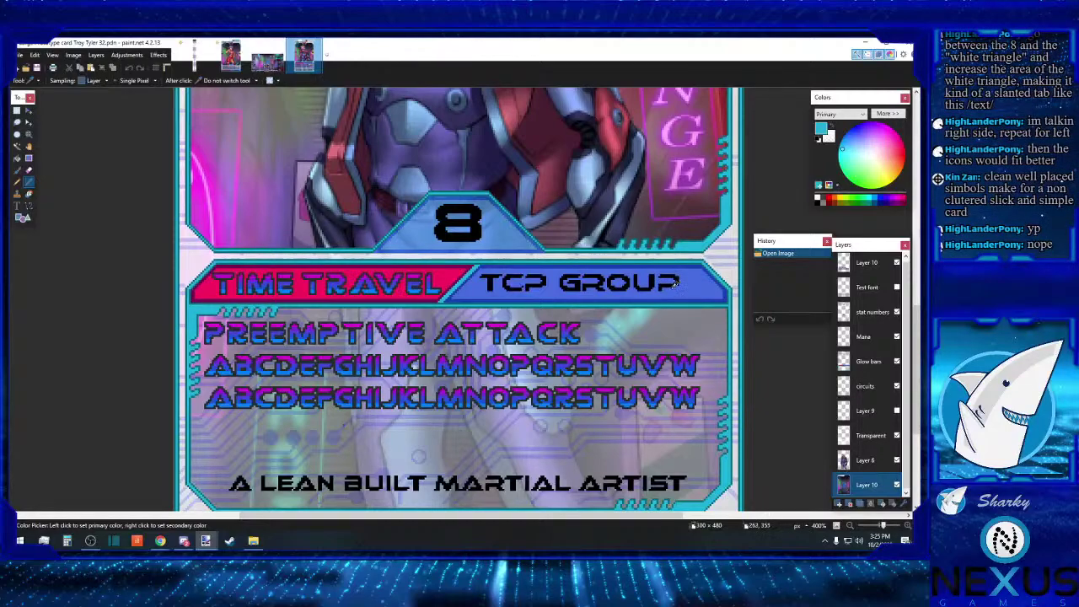
# Step: Return to the 34 C card and examine the corner space beside the 8 badge, the ability text box and the faction bar
pyautogui.click(230, 52)
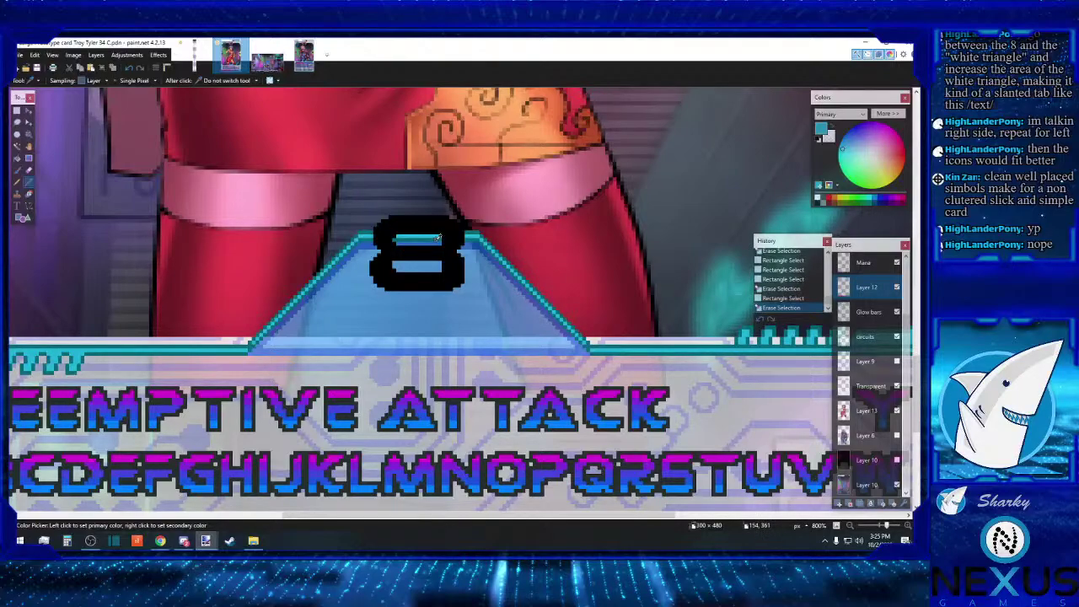
pyautogui.scroll(-1, 430, 243)
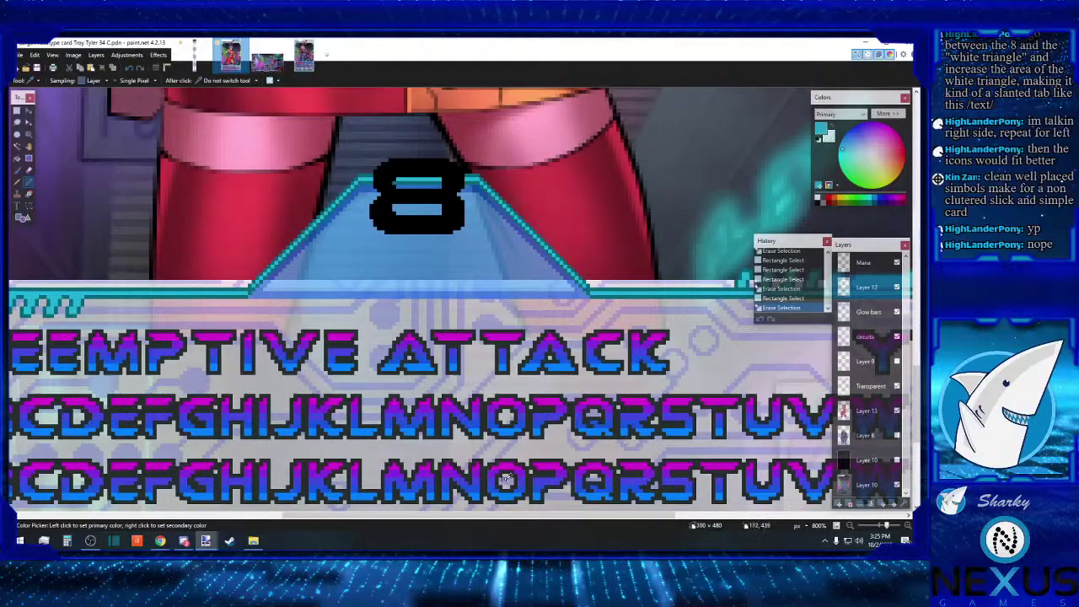
pyautogui.moveTo(493, 517); pyautogui.dragTo(291, 520)
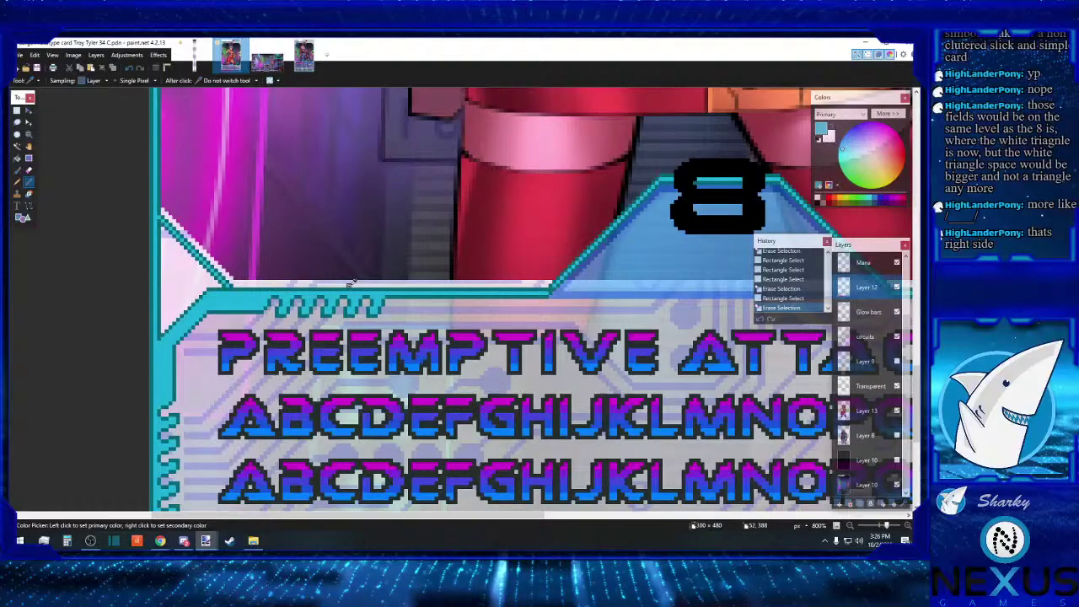
pyautogui.scroll(-3, 427, 314)
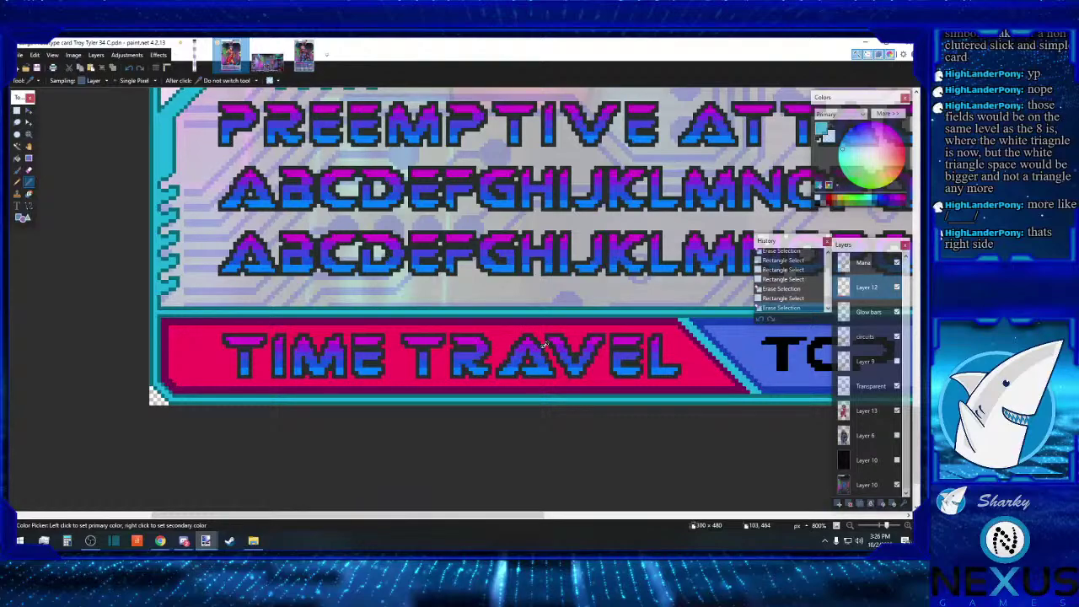
pyautogui.scroll(6, 543, 344)
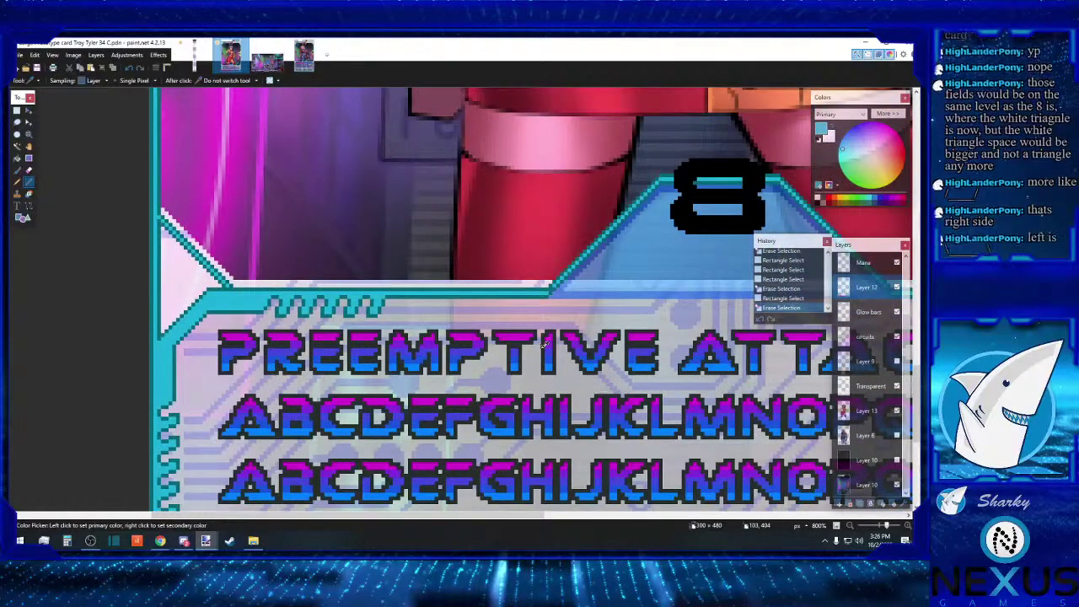
pyautogui.scroll(2, 543, 344)
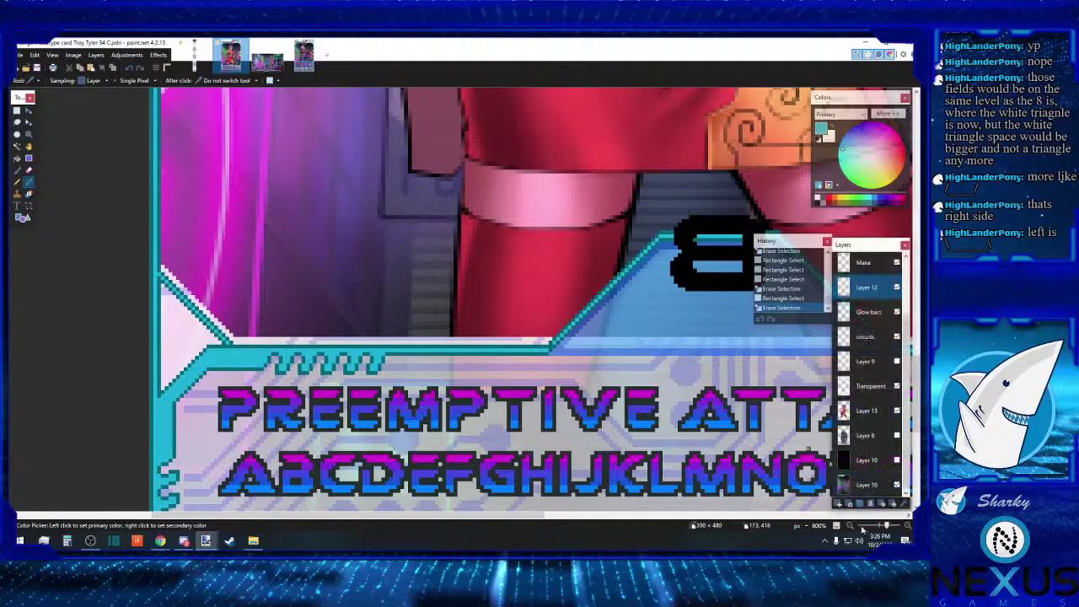
pyautogui.click(851, 527)
pyautogui.click(852, 527)
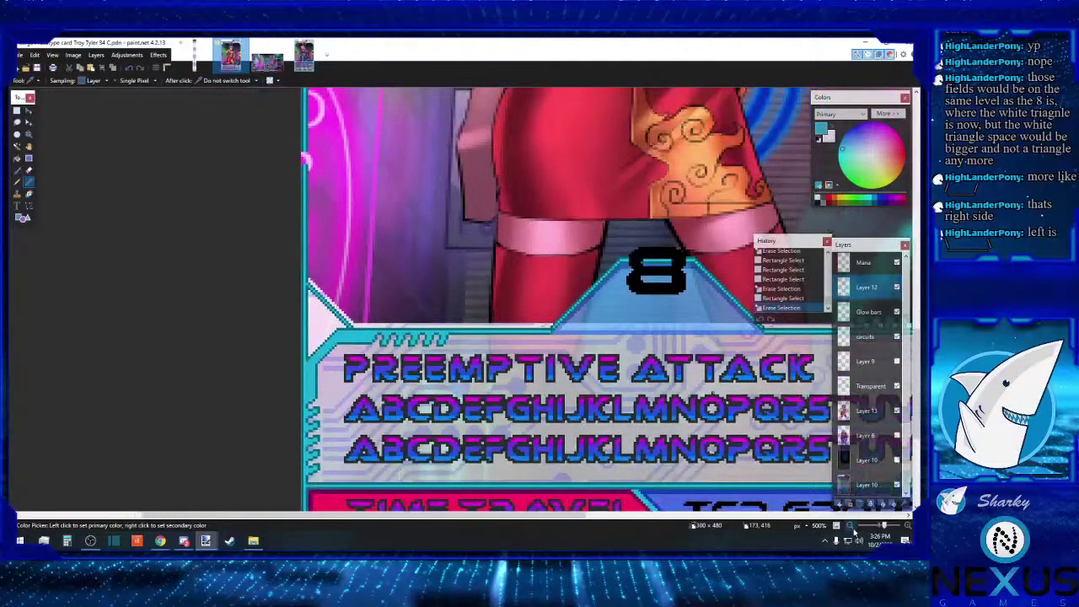
pyautogui.click(852, 527)
pyautogui.click(852, 527)
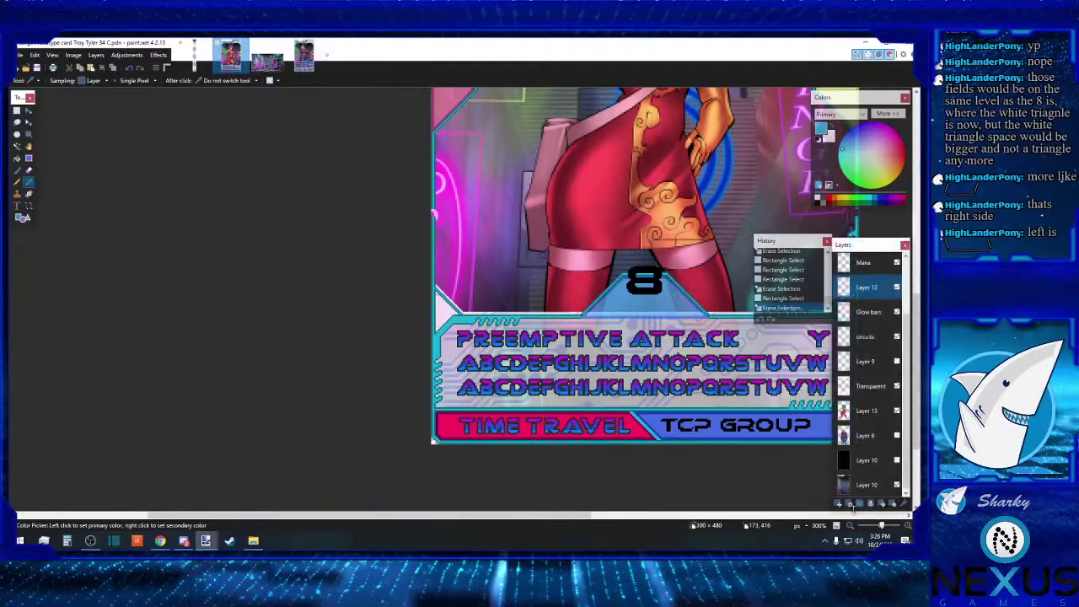
pyautogui.click(637, 516)
pyautogui.moveTo(645, 516); pyautogui.dragTo(421, 519)
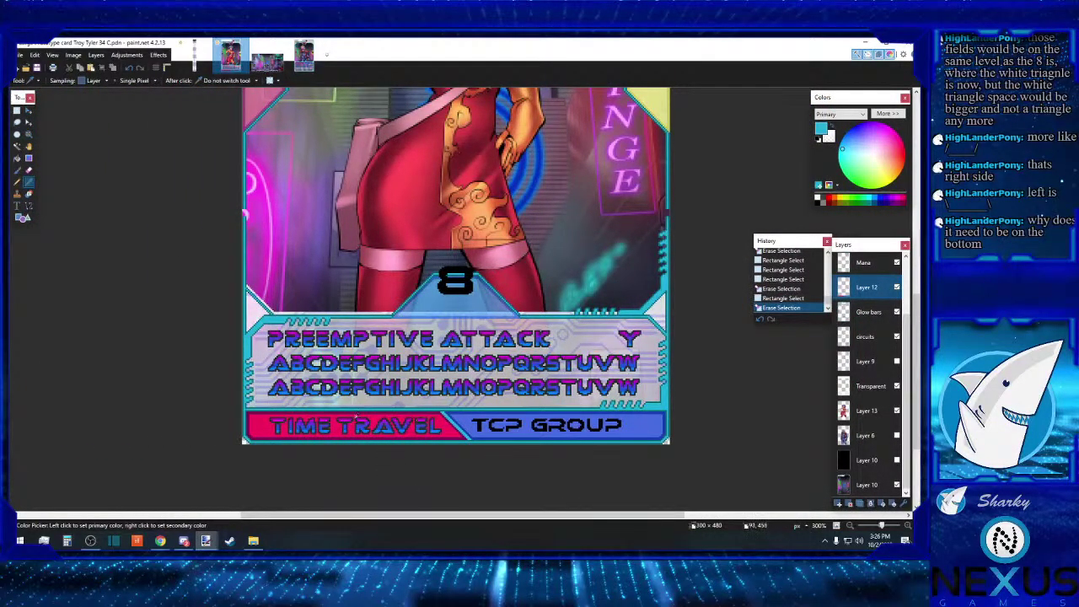
# Step: Mark out the TIME TRAVEL and TCP GROUP bar and the last ability text line with rectangular selections to compare their space
pyautogui.click(16, 110)
pyautogui.moveTo(266, 408); pyautogui.dragTo(451, 445)
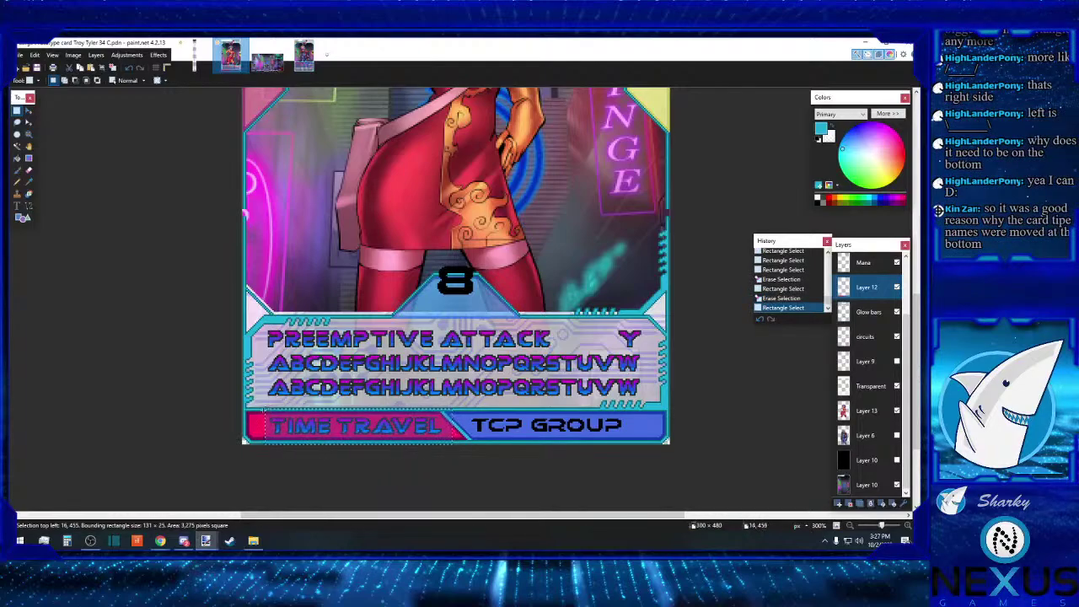
pyautogui.moveTo(258, 408); pyautogui.dragTo(656, 452)
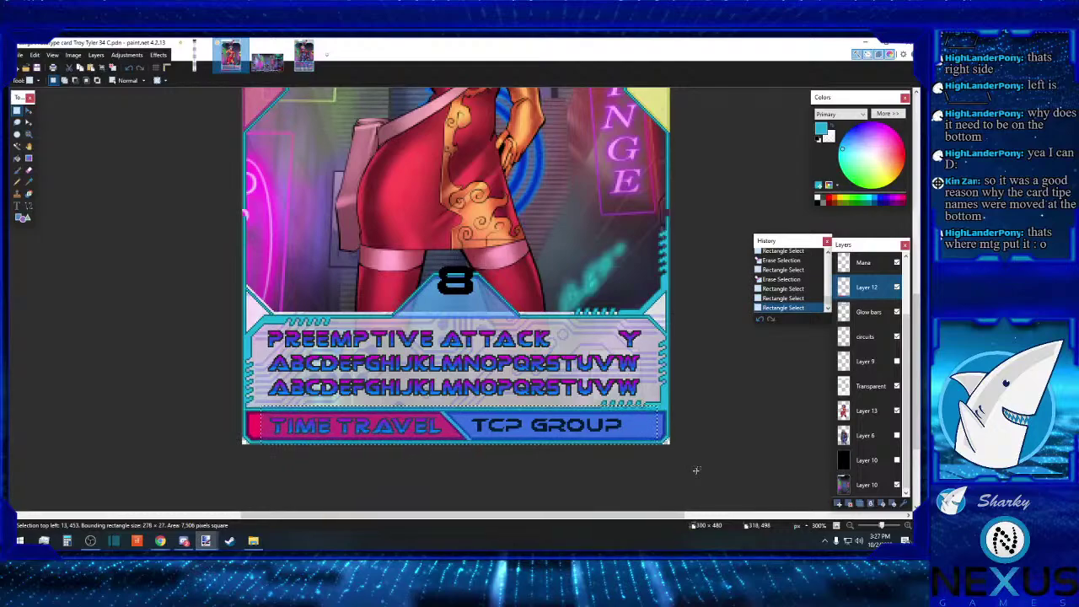
pyautogui.moveTo(270, 374); pyautogui.dragTo(458, 450)
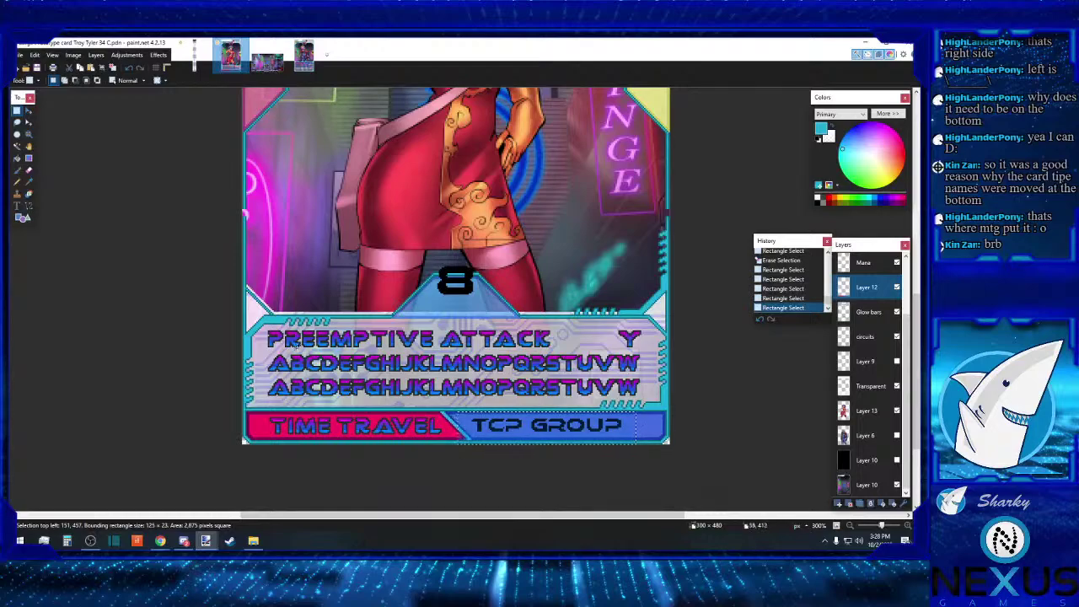
pyautogui.moveTo(259, 370); pyautogui.dragTo(504, 408)
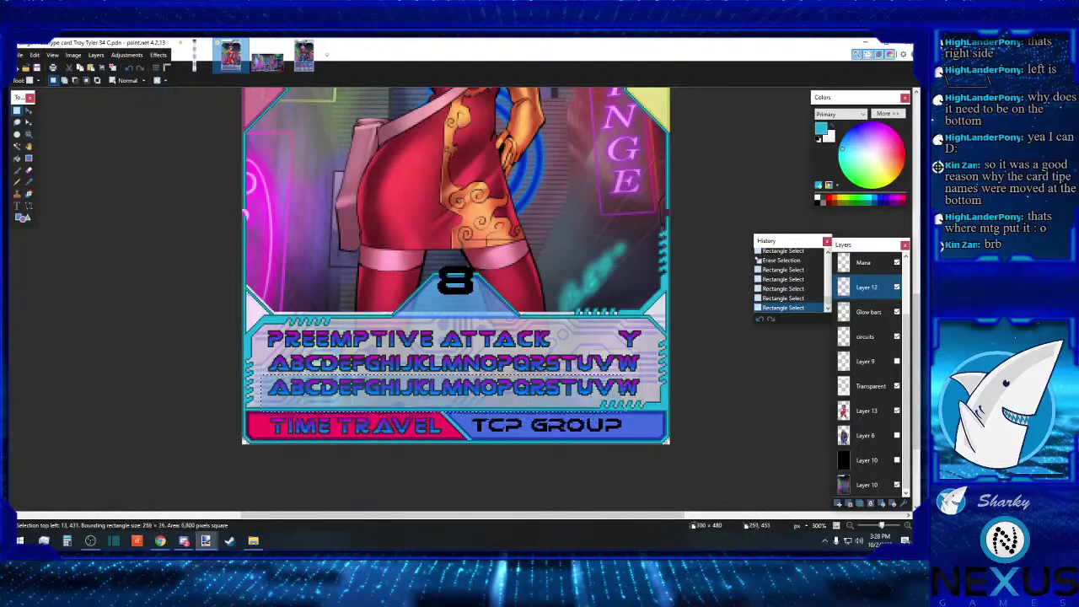
pyautogui.moveTo(259, 375); pyautogui.dragTo(647, 400)
pyautogui.click(624, 413)
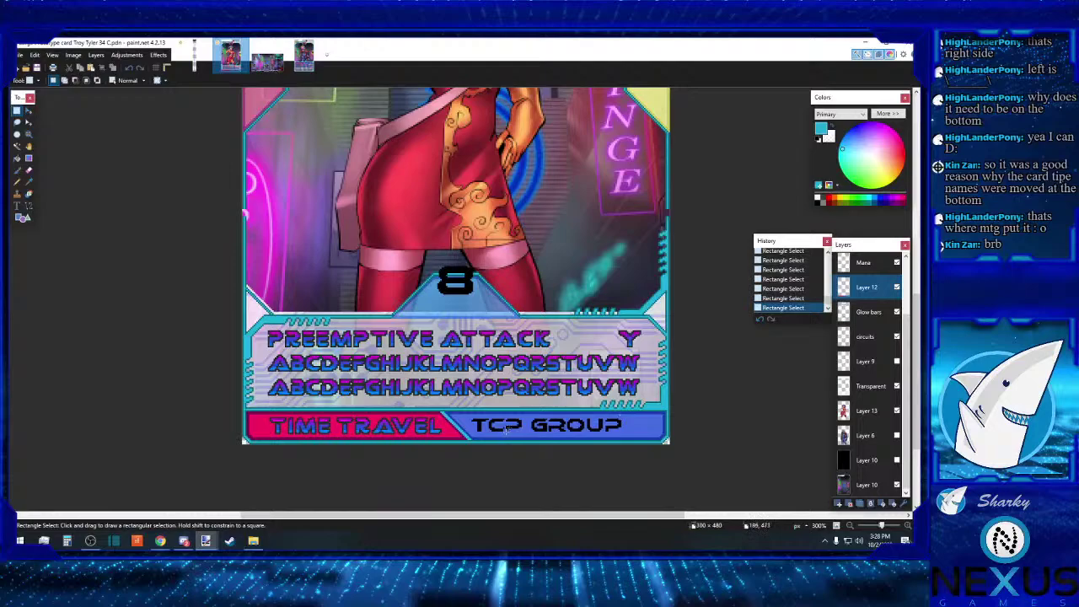
pyautogui.moveTo(468, 407); pyautogui.dragTo(469, 430)
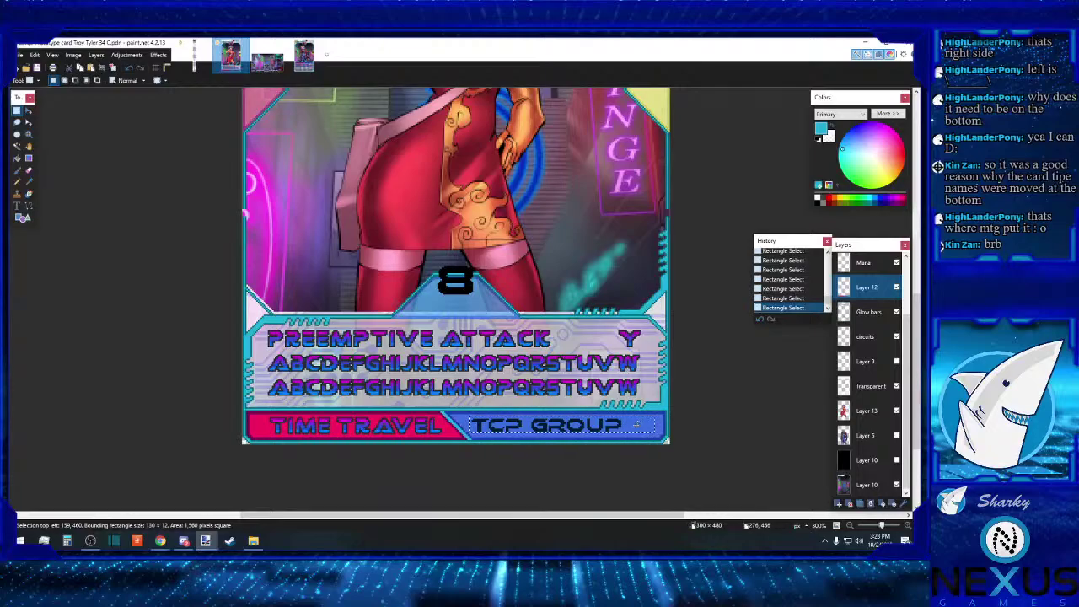
# Step: On the Glow bars layer, select a full-width strip of the card's side borders and extend it over the gap below
pyautogui.scroll(8, 587, 354)
pyautogui.scroll(-1, 587, 354)
pyautogui.scroll(-8, 586, 354)
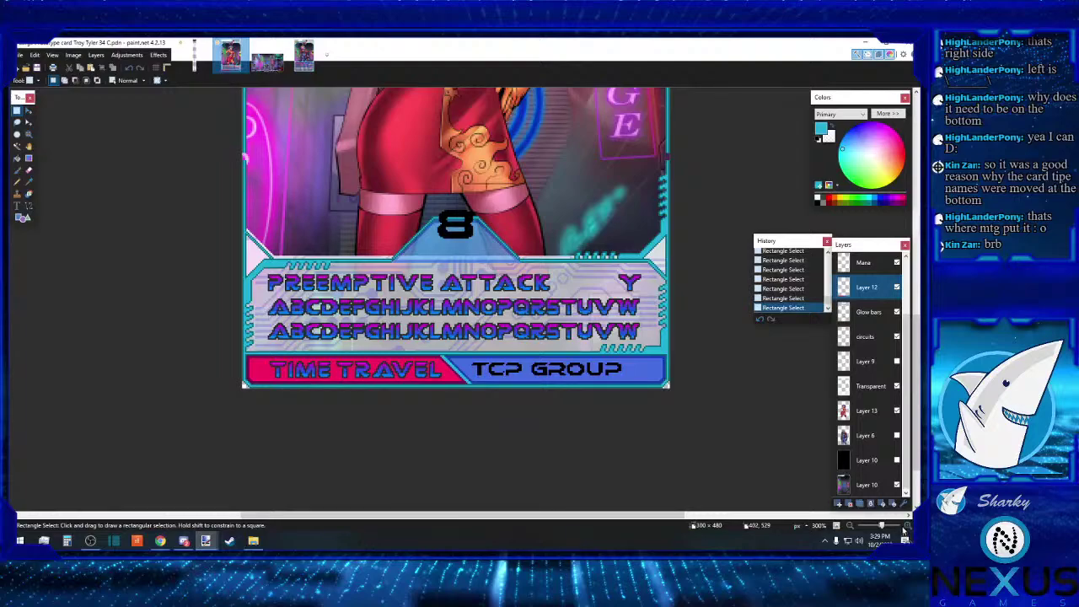
pyautogui.click(869, 312)
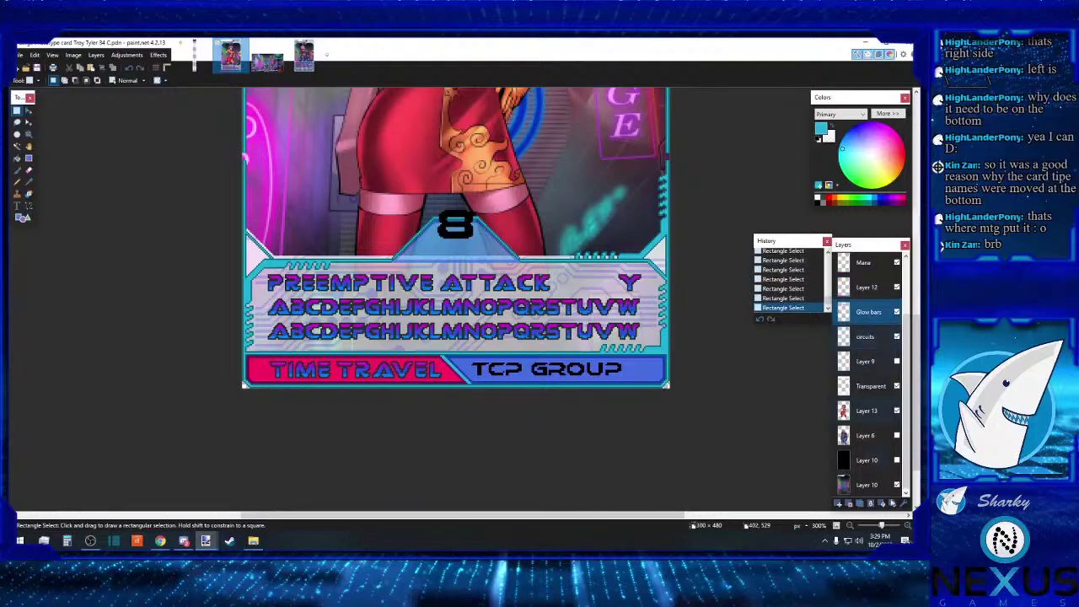
pyautogui.click(907, 526)
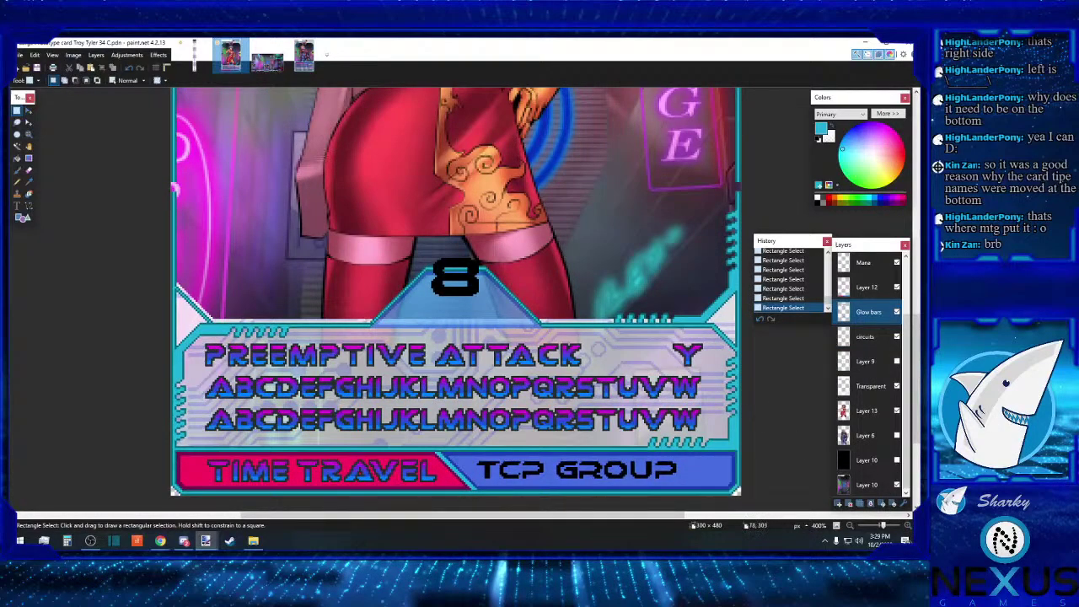
pyautogui.moveTo(171, 166); pyautogui.dragTo(742, 179)
pyautogui.click(29, 110)
pyautogui.moveTo(387, 198); pyautogui.dragTo(456, 208)
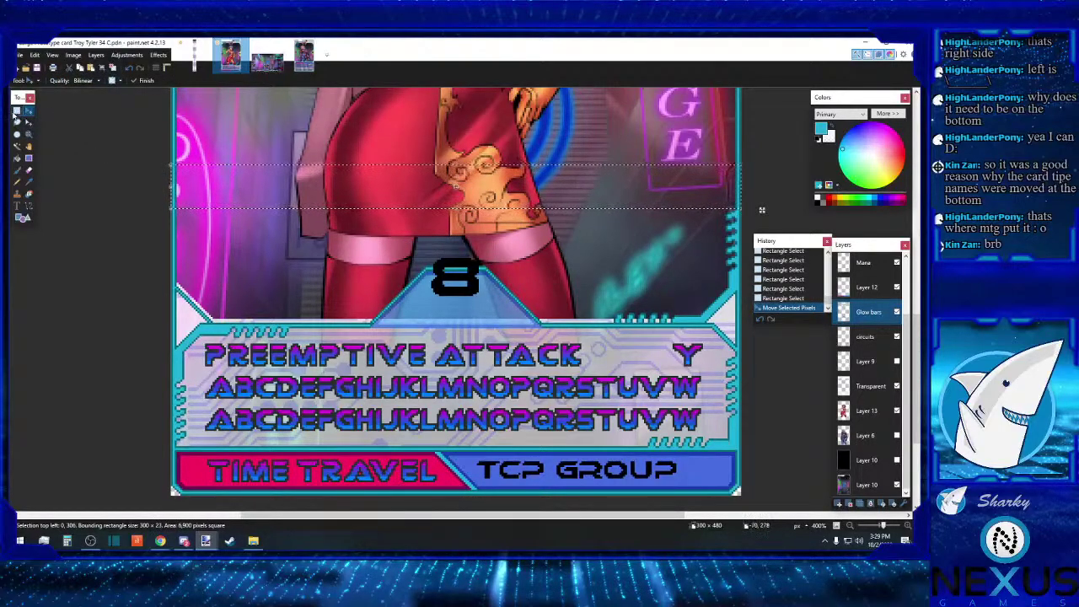
pyautogui.click(16, 110)
# Step: Compare the last ability text line with the TIME TRAVEL and TCP GROUP bar using rectangular selections
pyautogui.scroll(-3, 455, 295)
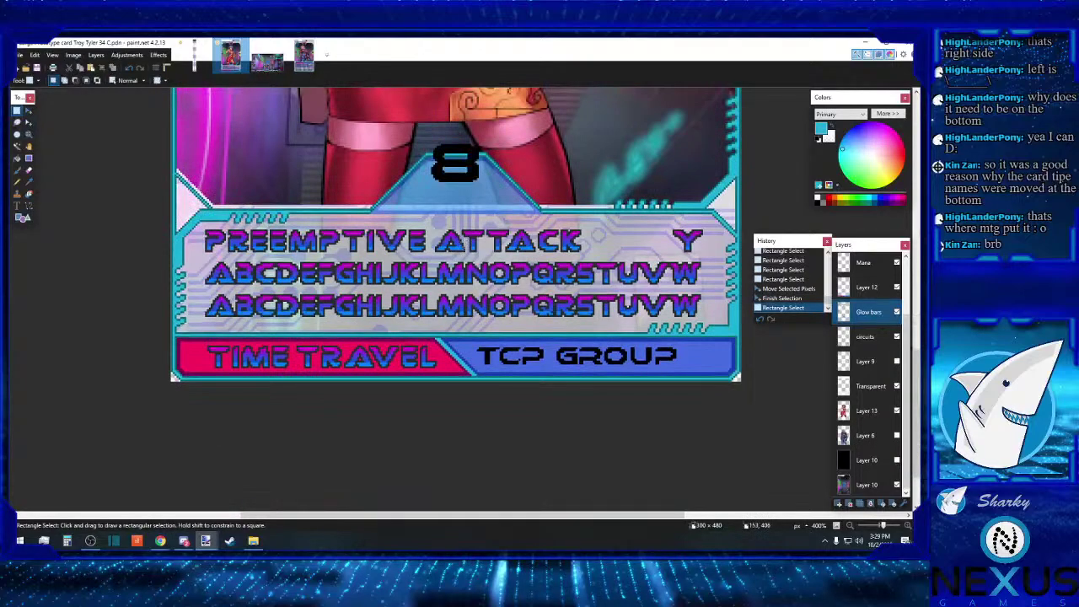
pyautogui.scroll(2, 451, 267)
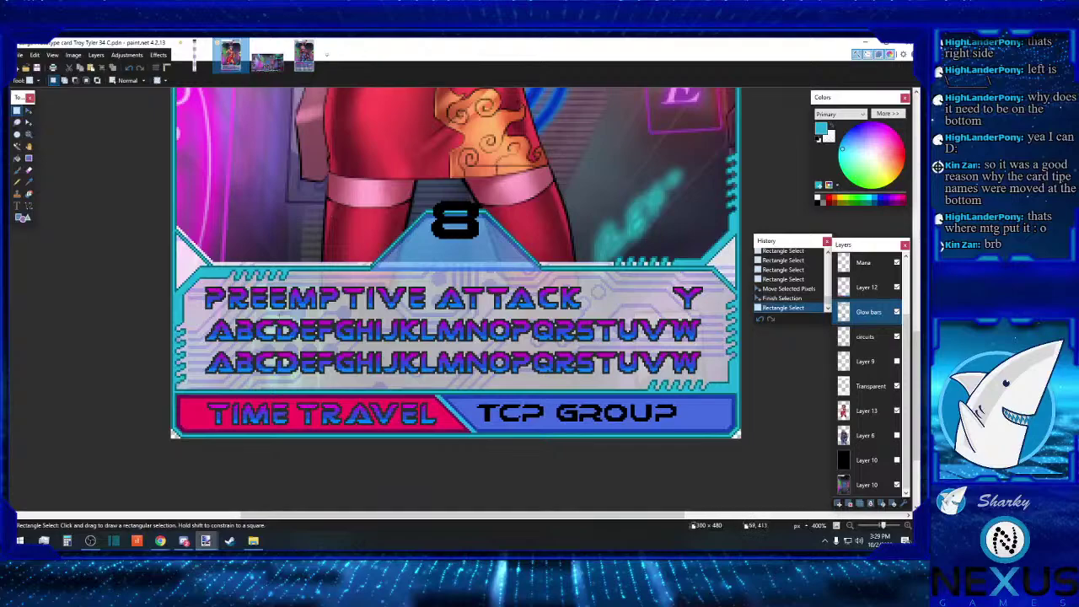
pyautogui.moveTo(201, 348); pyautogui.dragTo(617, 393)
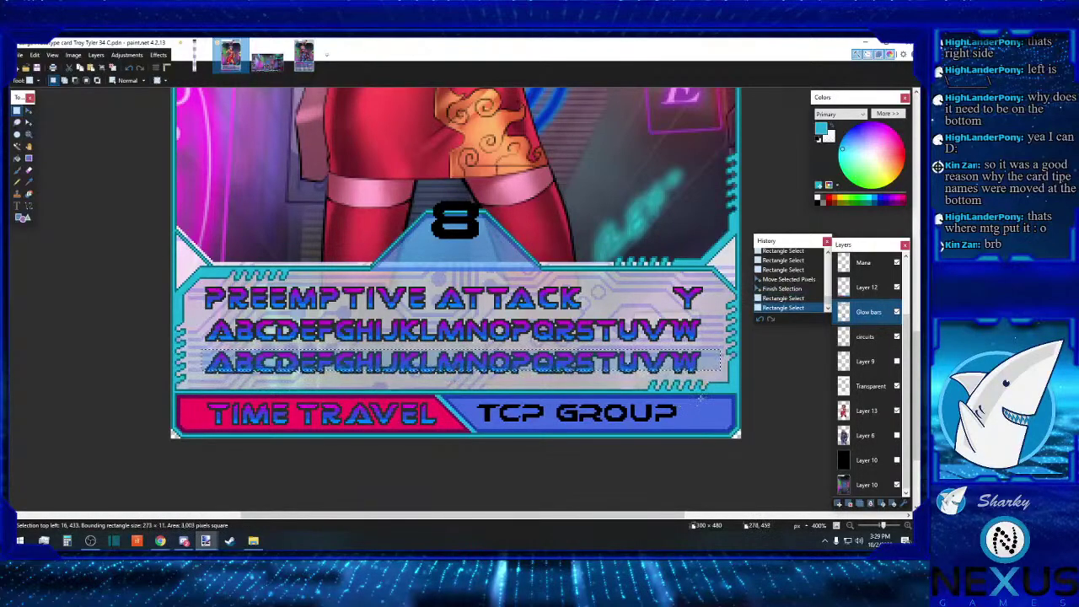
pyautogui.moveTo(699, 394); pyautogui.dragTo(134, 448)
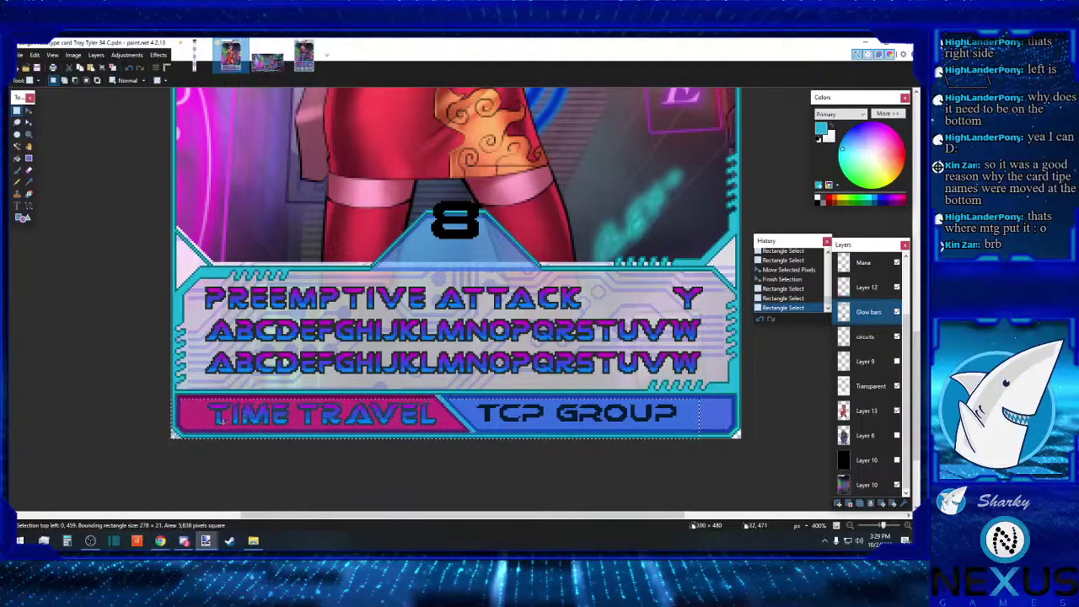
pyautogui.moveTo(199, 431); pyautogui.dragTo(106, 341)
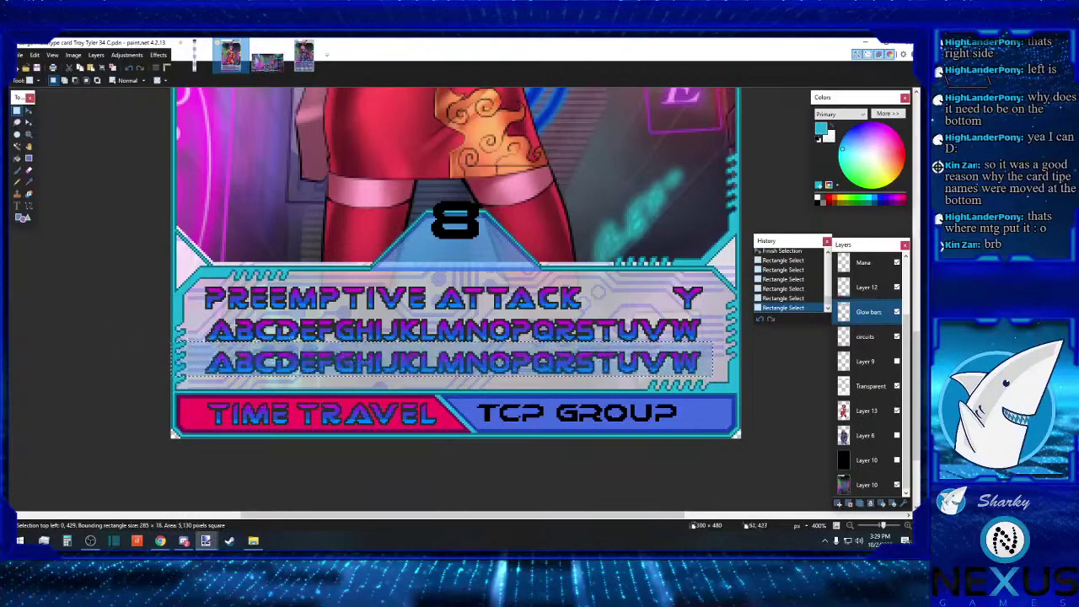
pyautogui.click(293, 334)
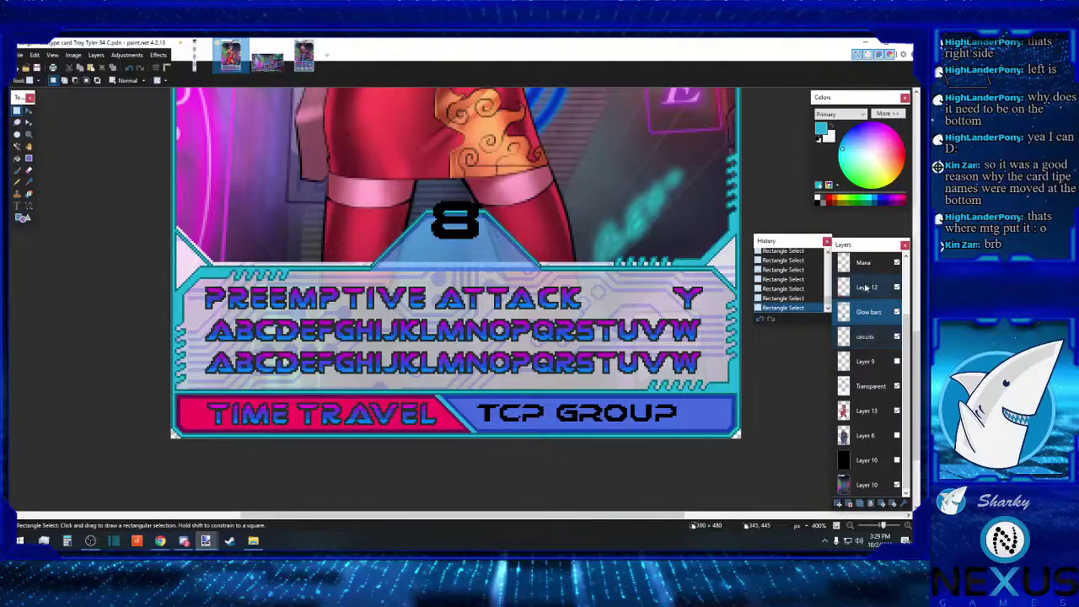
# Step: Select the artwork window with the Magic Wand on the Glow bars layer and erase that area from the Transparent layer
pyautogui.click(869, 339)
pyautogui.click(870, 386)
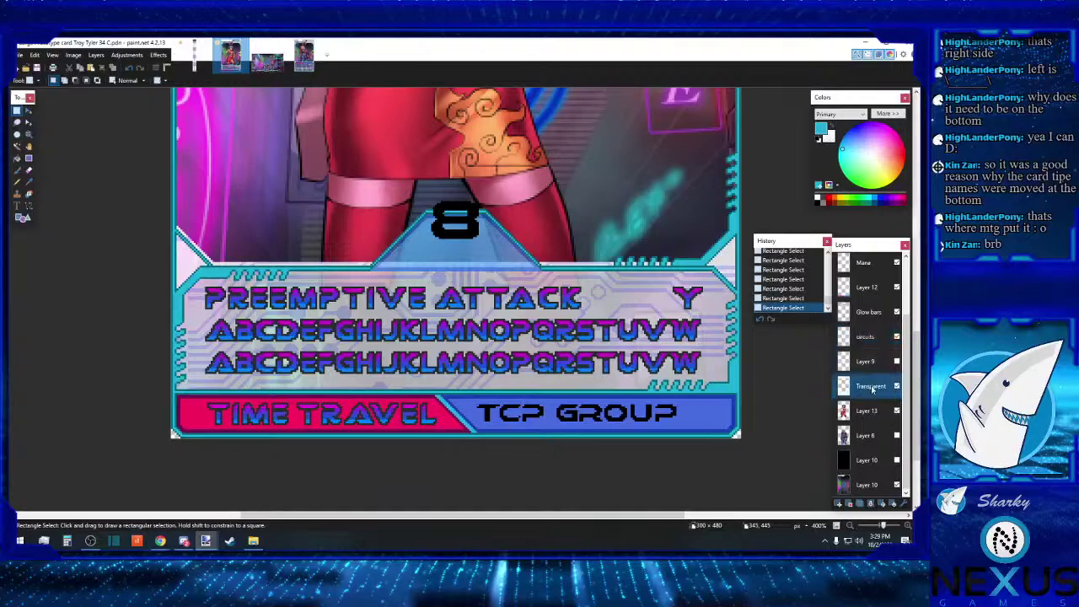
pyautogui.click(874, 292)
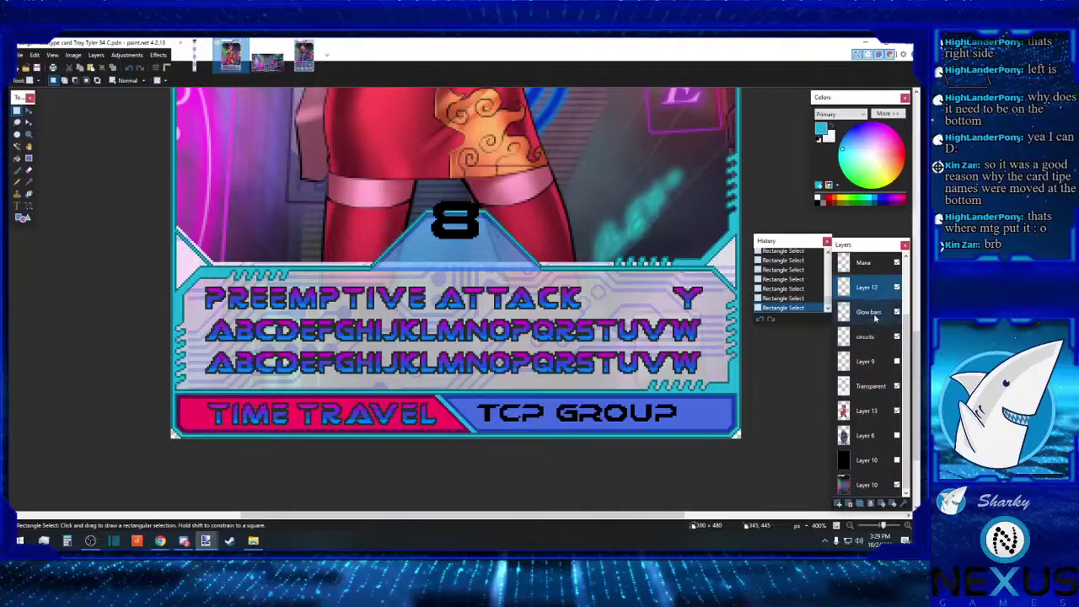
pyautogui.click(873, 315)
pyautogui.scroll(3, 357, 245)
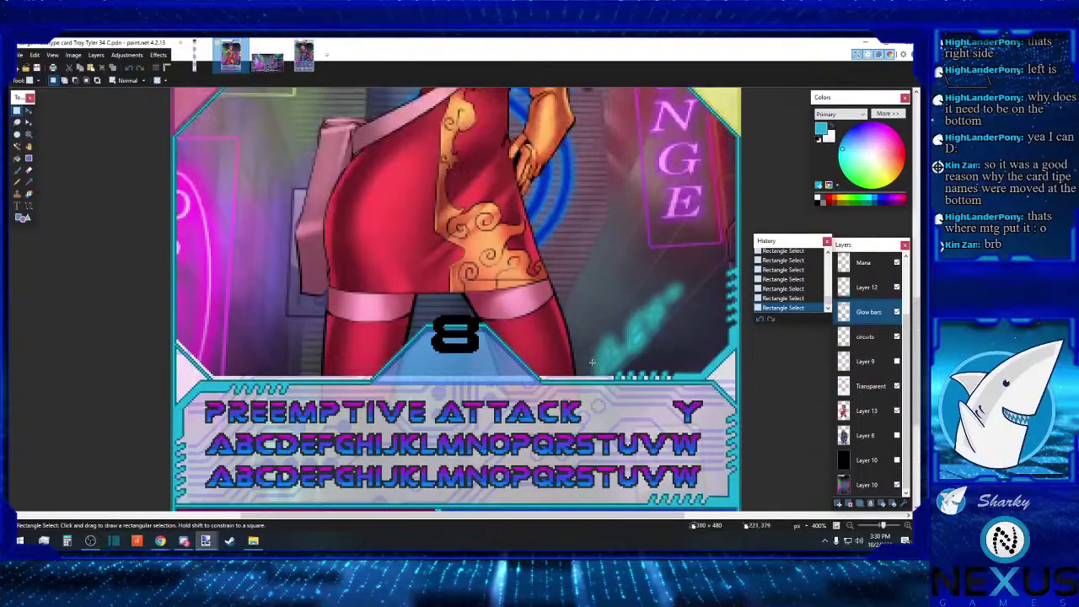
pyautogui.click(17, 146)
pyautogui.click(452, 181)
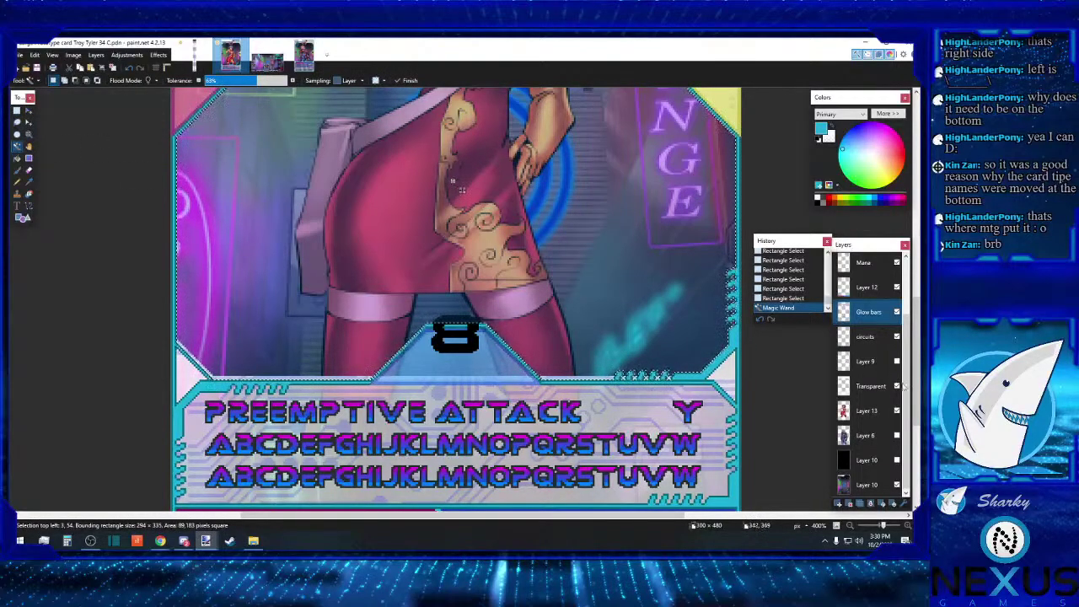
pyautogui.click(874, 388)
pyautogui.press('Delete')
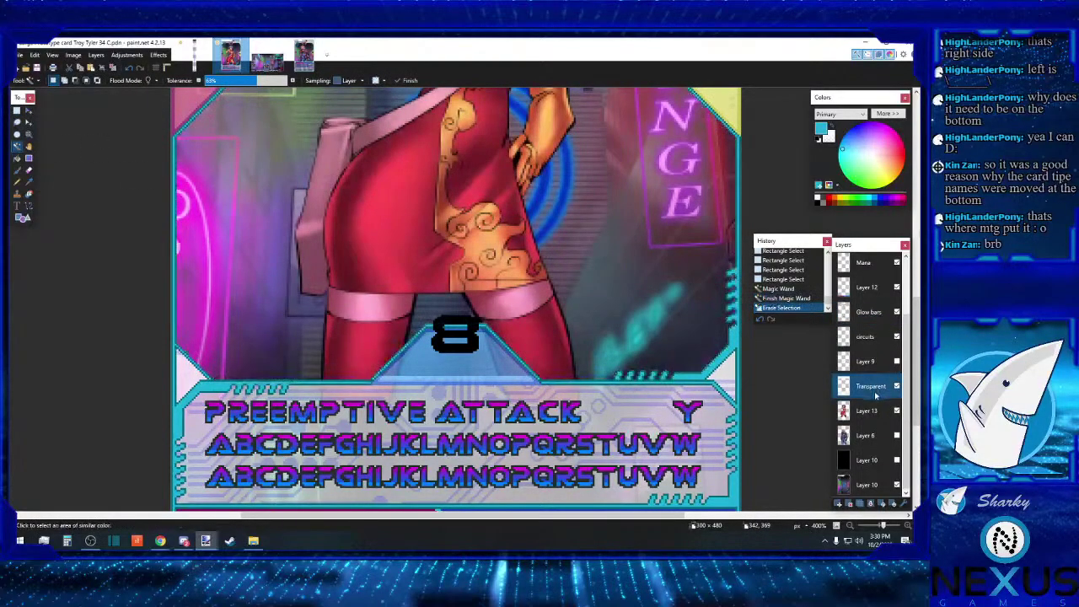
# Step: Reselect the artwork window from the Glow bars layer and erase that area from the circuits layer
pyautogui.click(871, 312)
pyautogui.click(602, 271)
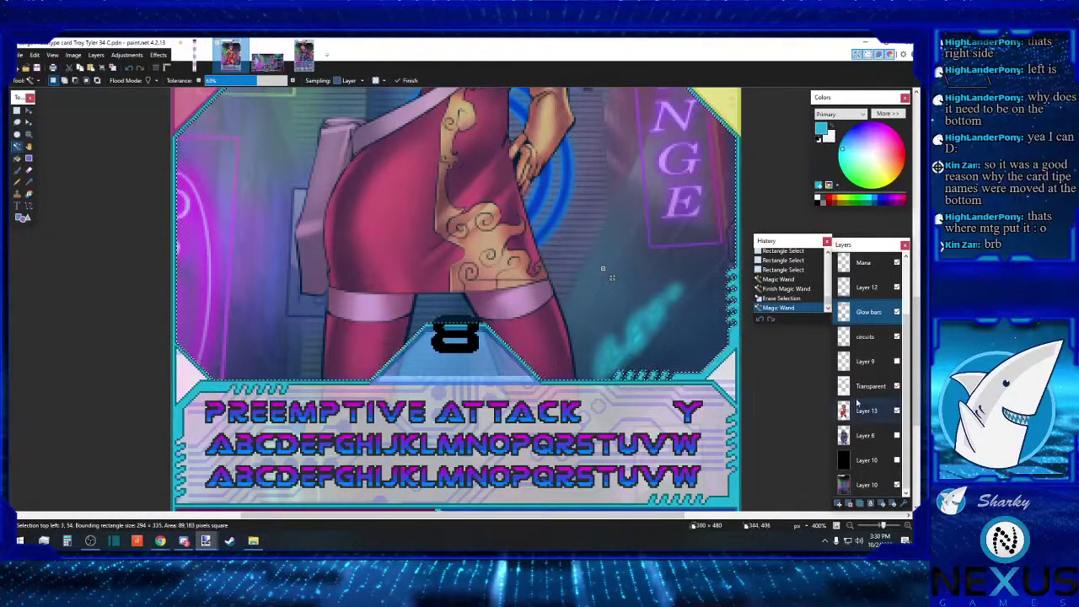
pyautogui.click(868, 338)
pyautogui.press('Delete')
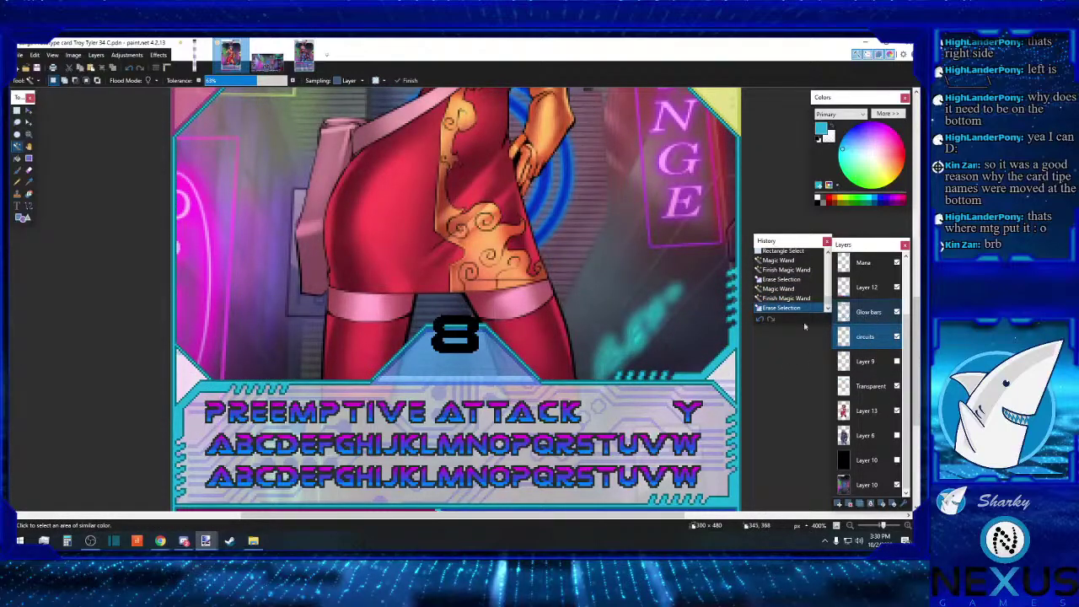
# Step: Select the connected frame area at the 8 badge's base on Glow bars and erase it from the Transparent layer
pyautogui.click(868, 312)
pyautogui.click(472, 377)
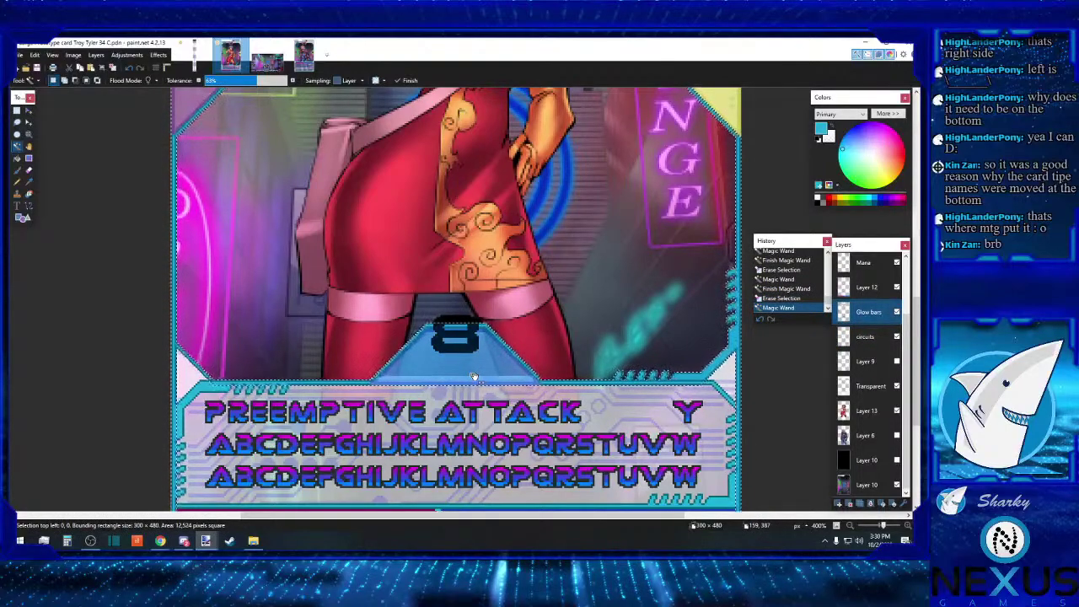
pyautogui.click(868, 387)
pyautogui.press('Delete')
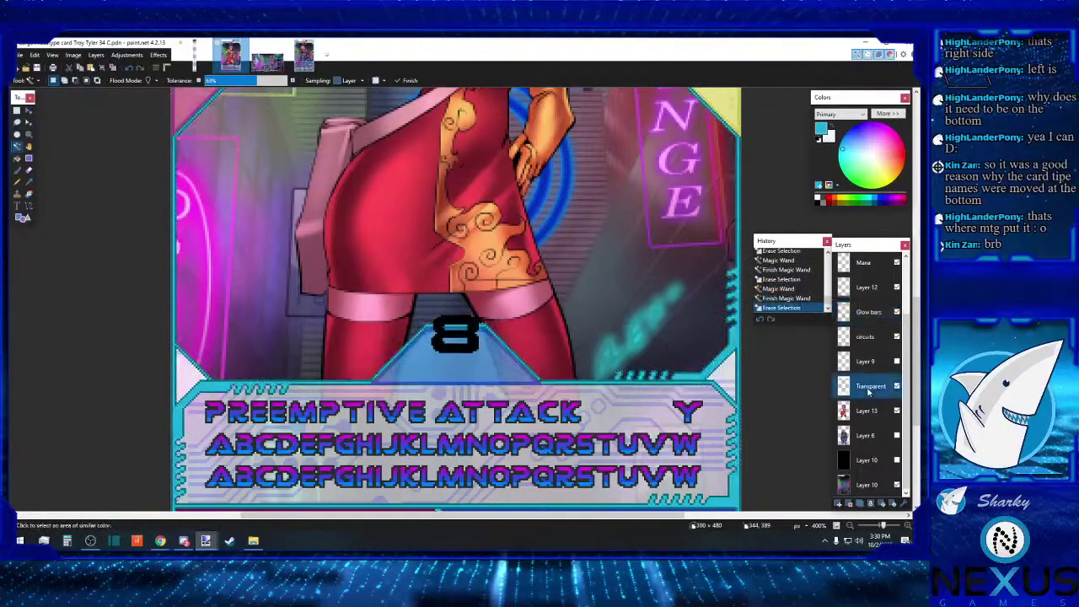
# Step: Reselect the frame area through the 8 badge on Glow bars and erase it from the circuits layer
pyautogui.click(867, 287)
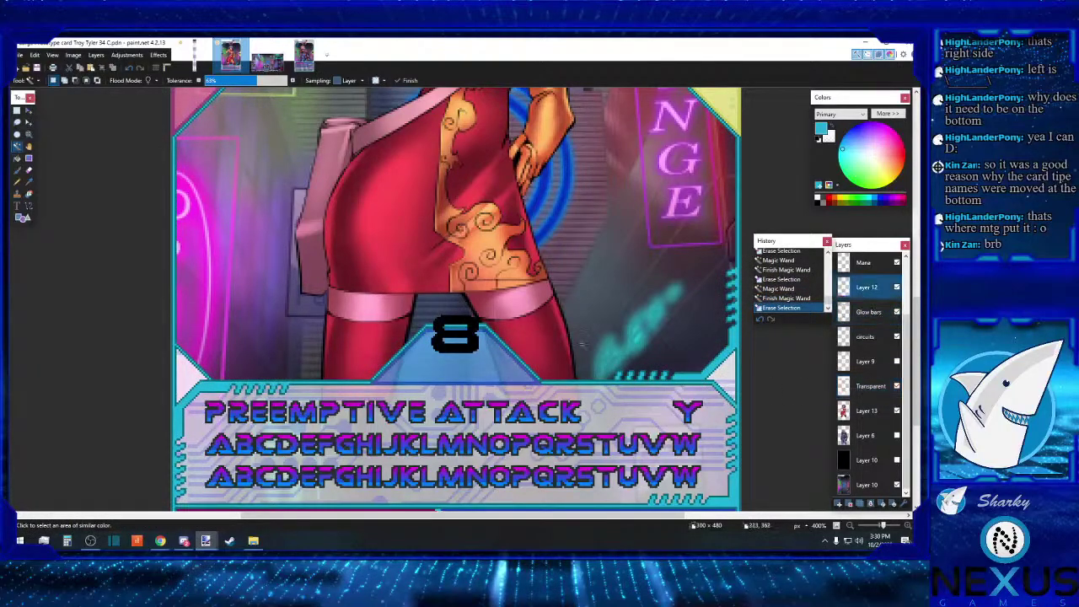
pyautogui.click(868, 312)
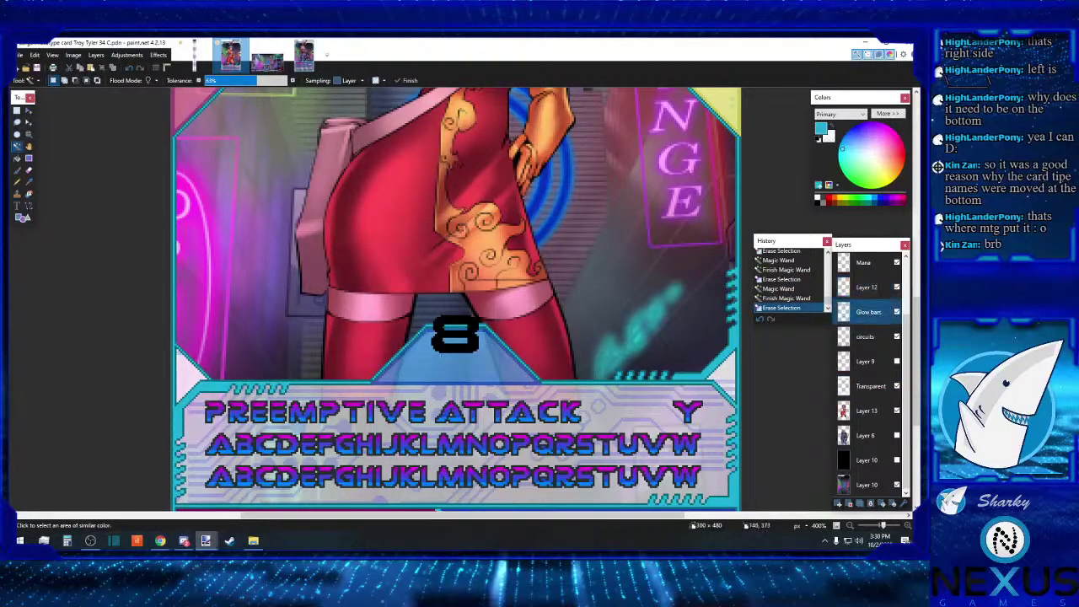
pyautogui.click(455, 373)
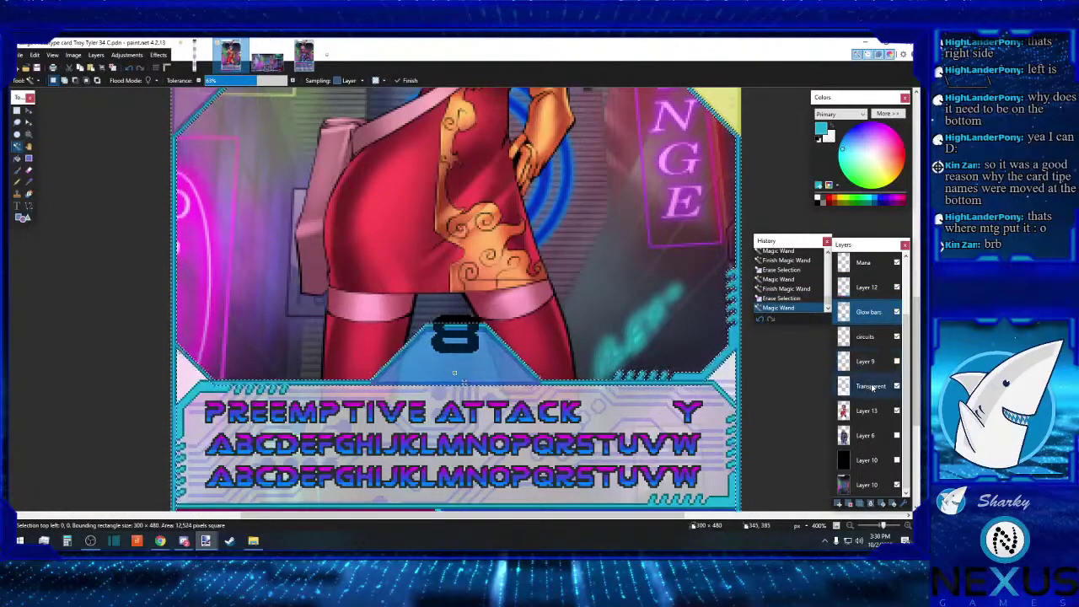
pyautogui.press('Delete')
pyautogui.click(874, 341)
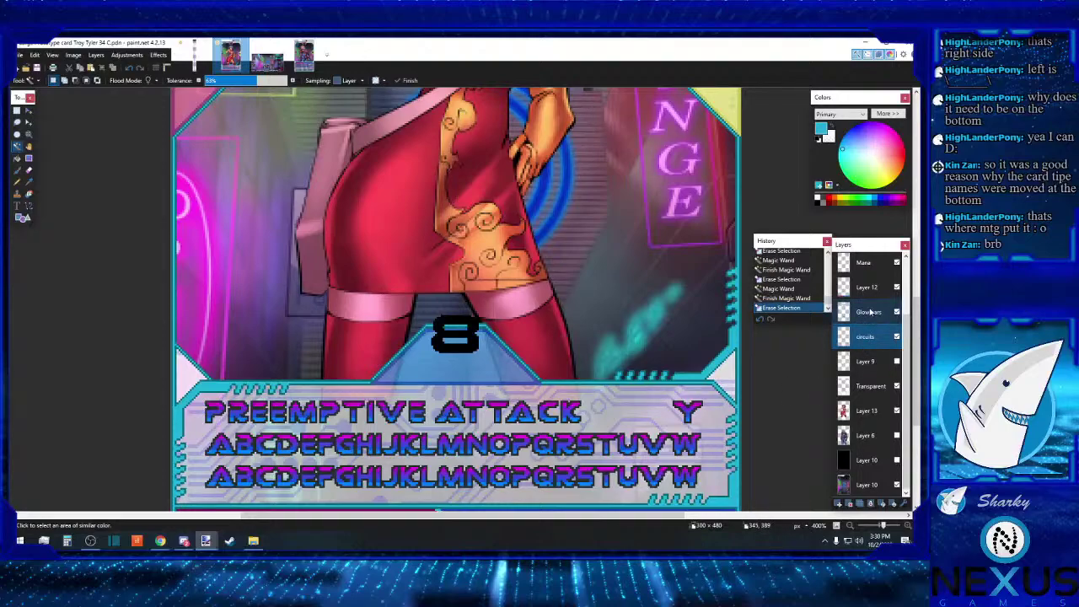
# Step: Toggle layer visibility around Glow bars and Layer 12 to check which layer holds the border lines
pyautogui.click(871, 312)
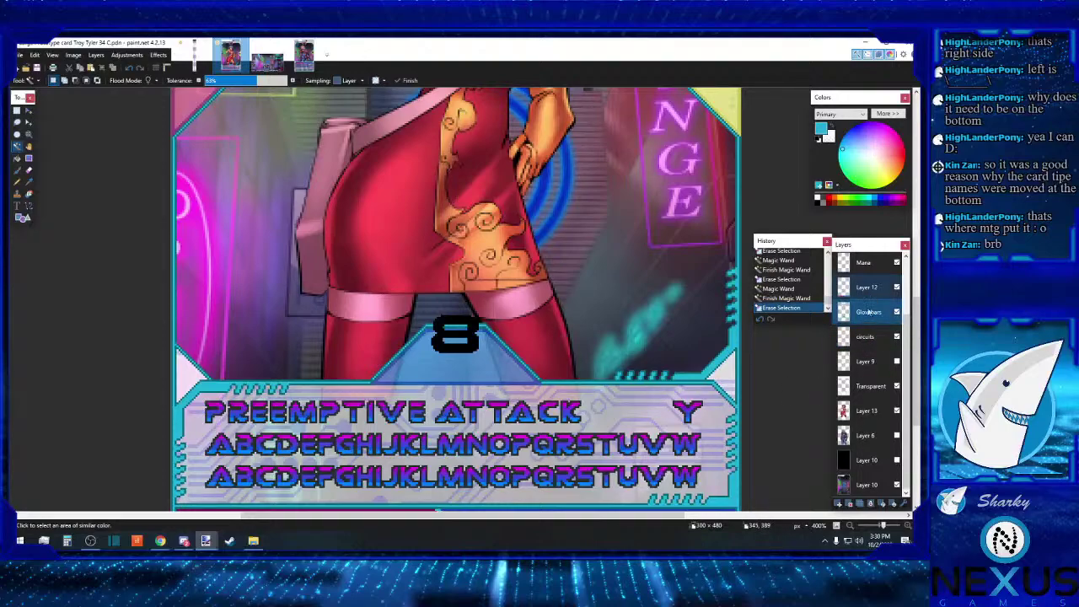
pyautogui.click(896, 311)
pyautogui.click(897, 287)
pyautogui.click(897, 288)
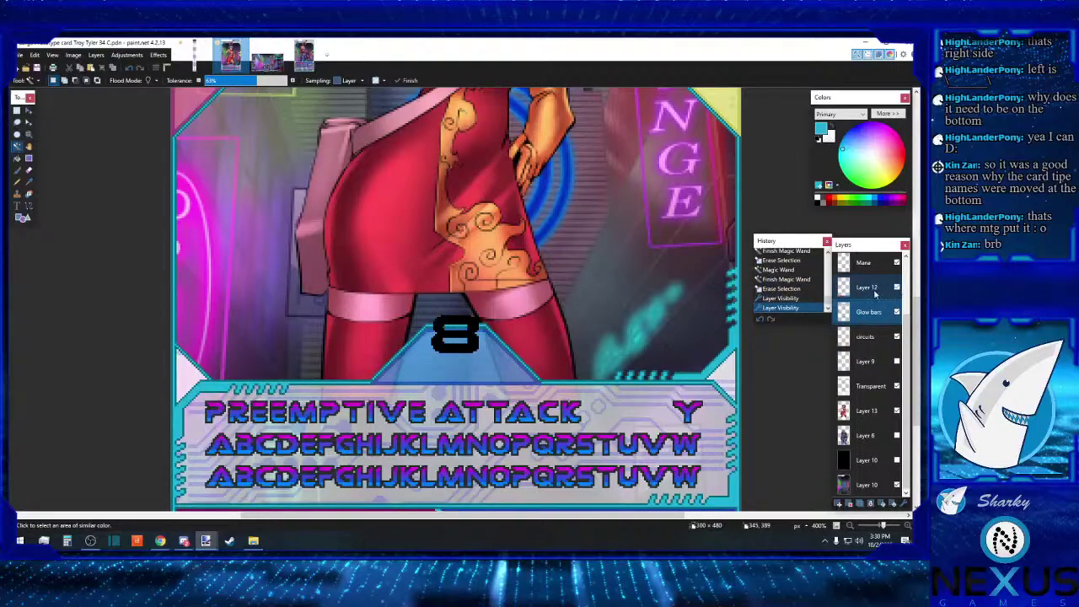
# Step: On Layer 12, sample the cyan of the border above the ability text box and switch to the Pencil tool
pyautogui.click(877, 288)
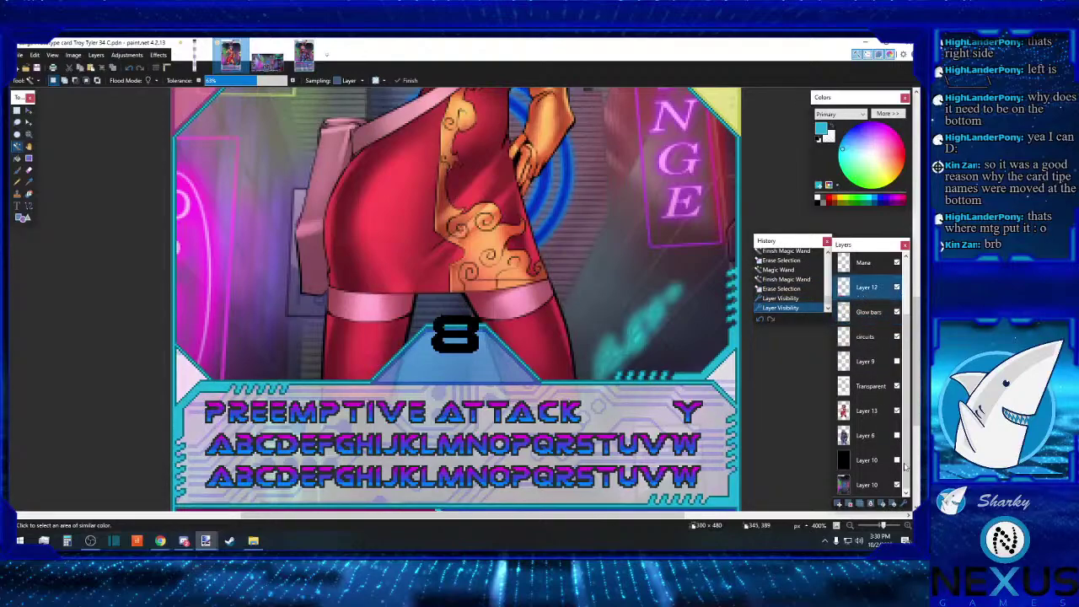
pyautogui.click(908, 525)
pyautogui.scroll(-2, 455, 337)
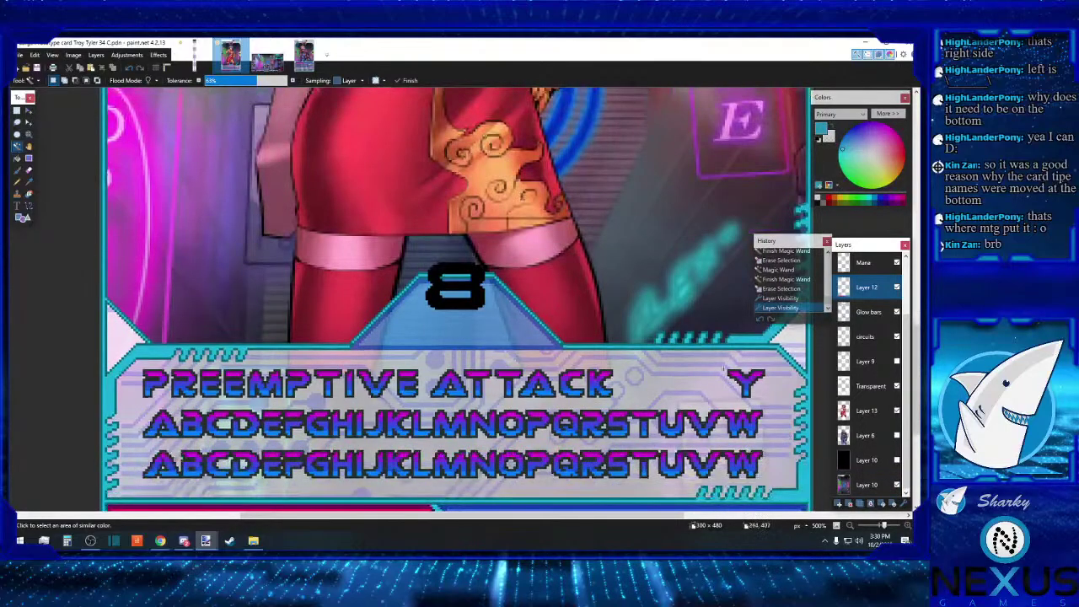
pyautogui.click(29, 182)
pyautogui.click(735, 345)
pyautogui.click(735, 345)
pyautogui.click(18, 182)
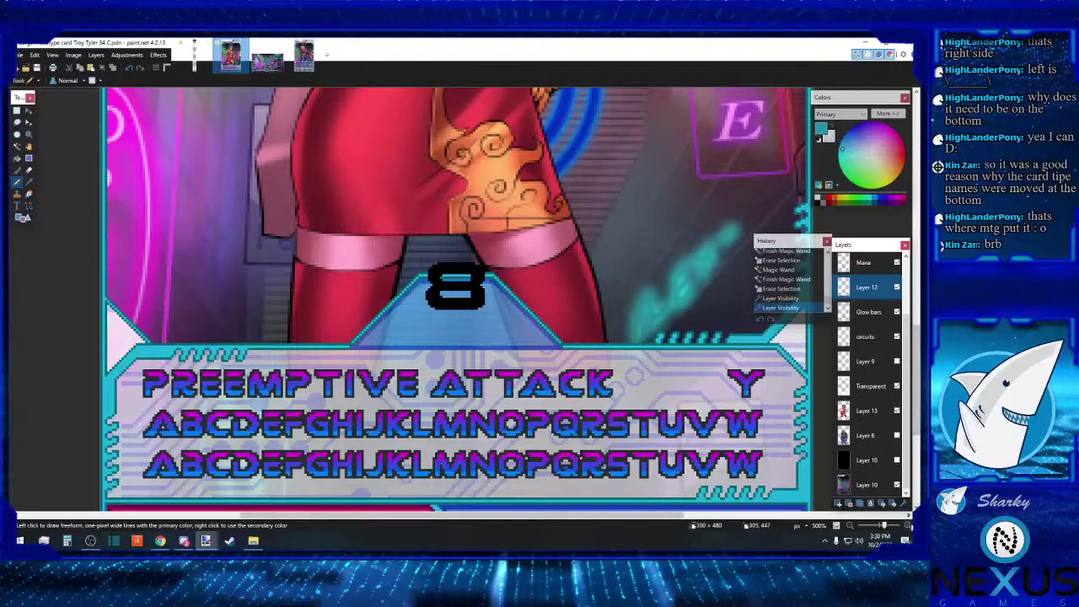
# Step: Add cyan Pencil pixels at the base of the hash marks on the border above the ability text box's right end
pyautogui.hotkey('ctrl', '+')
pyautogui.hotkey('ctrl', '+')
pyautogui.moveTo(398, 517); pyautogui.dragTo(567, 518)
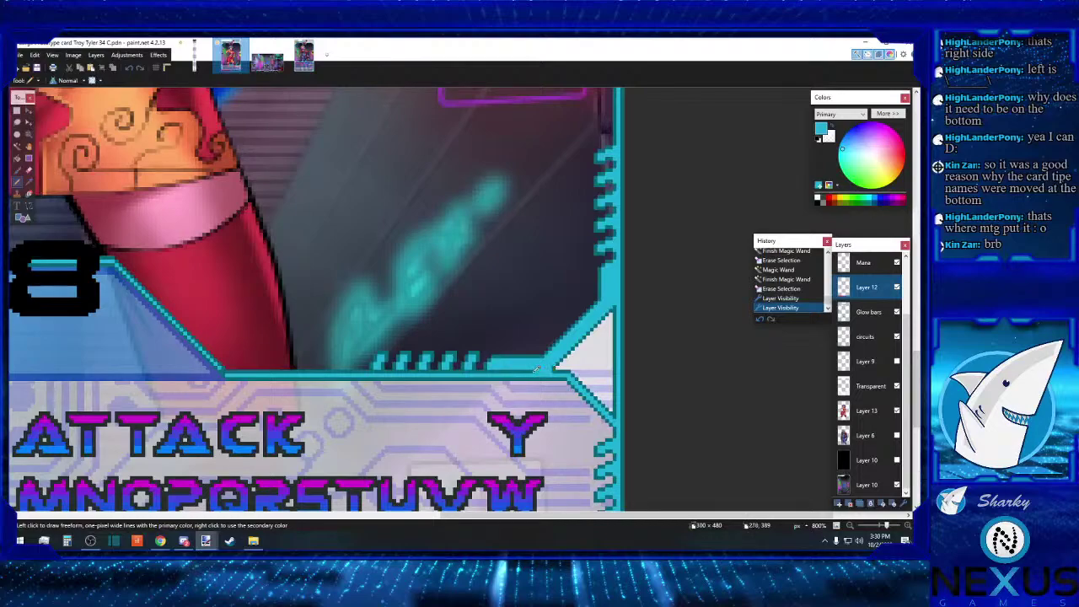
pyautogui.click(490, 368)
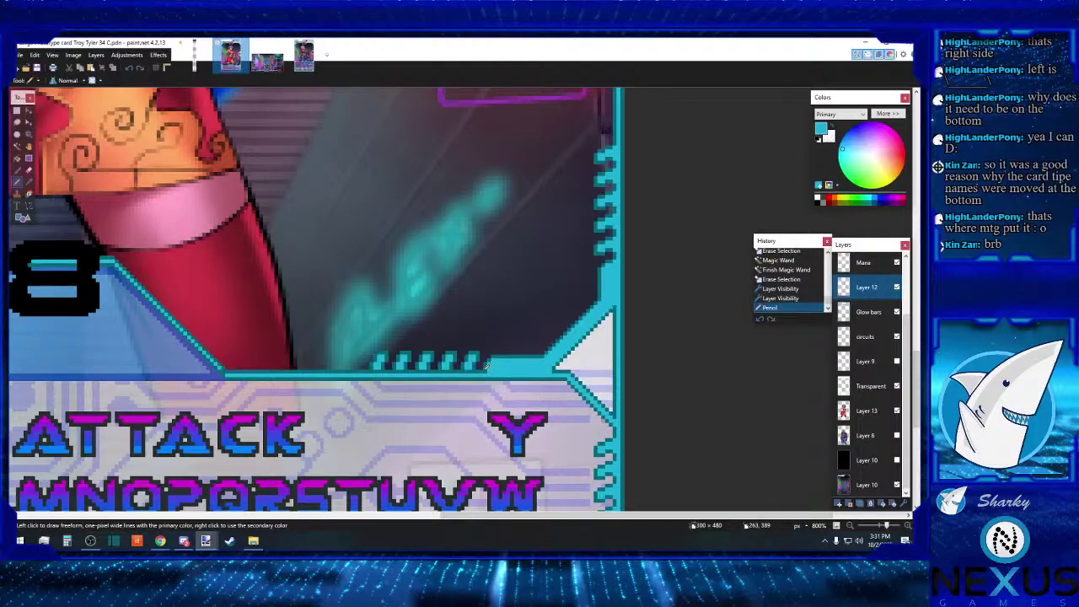
pyautogui.click(488, 366)
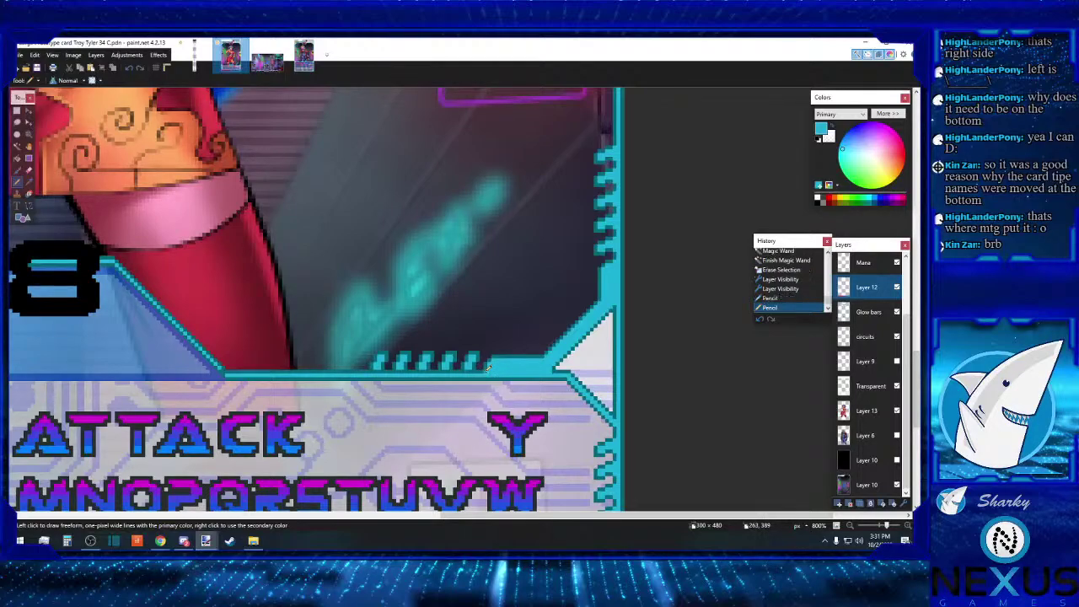
pyautogui.click(470, 368)
pyautogui.click(474, 368)
pyautogui.click(477, 367)
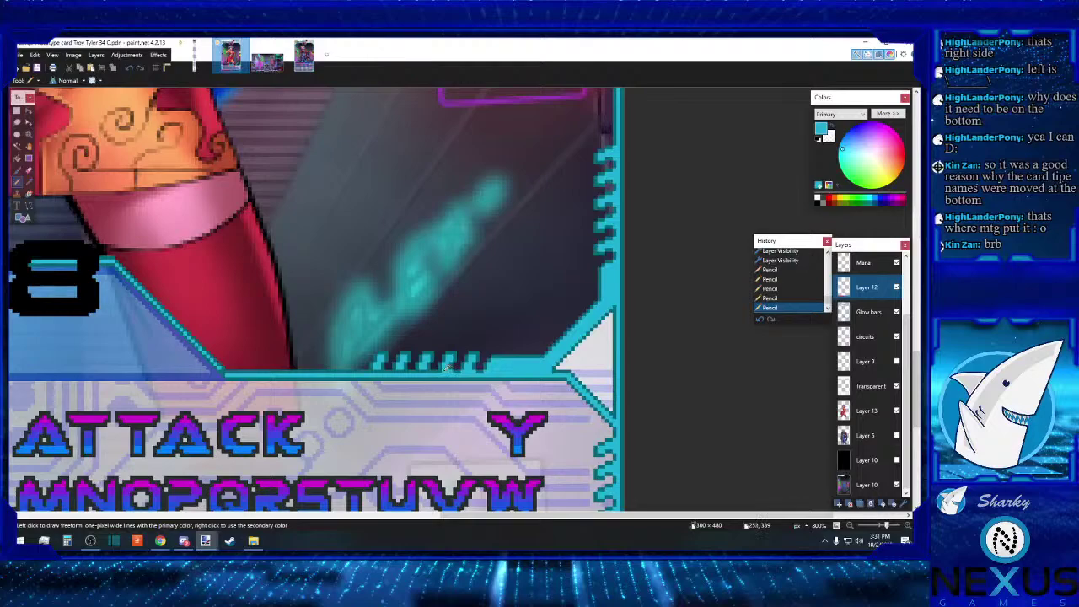
pyautogui.click(442, 368)
pyautogui.click(129, 71)
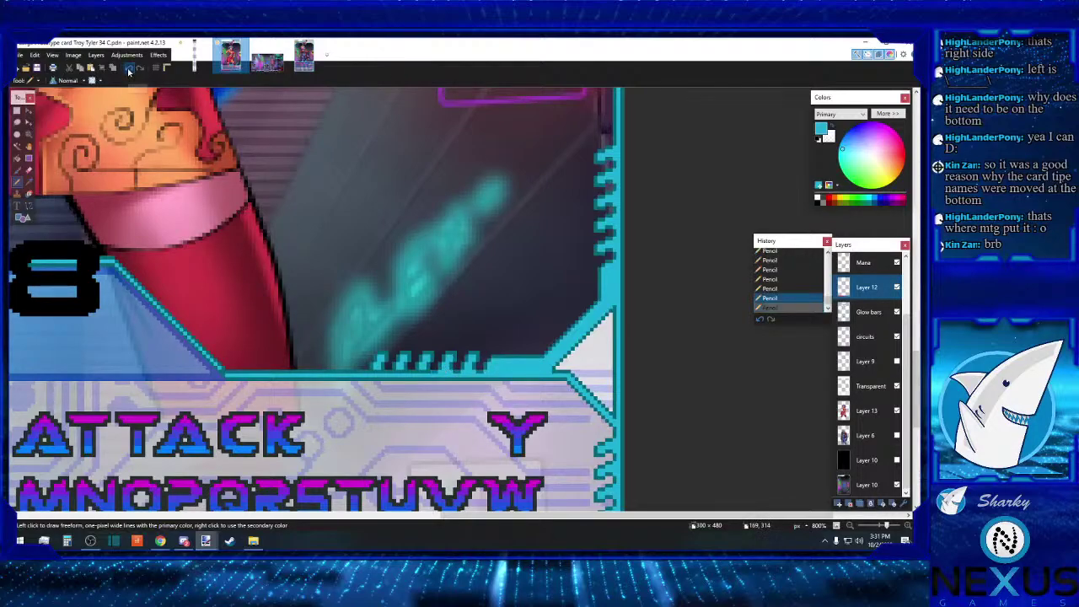
pyautogui.click(429, 369)
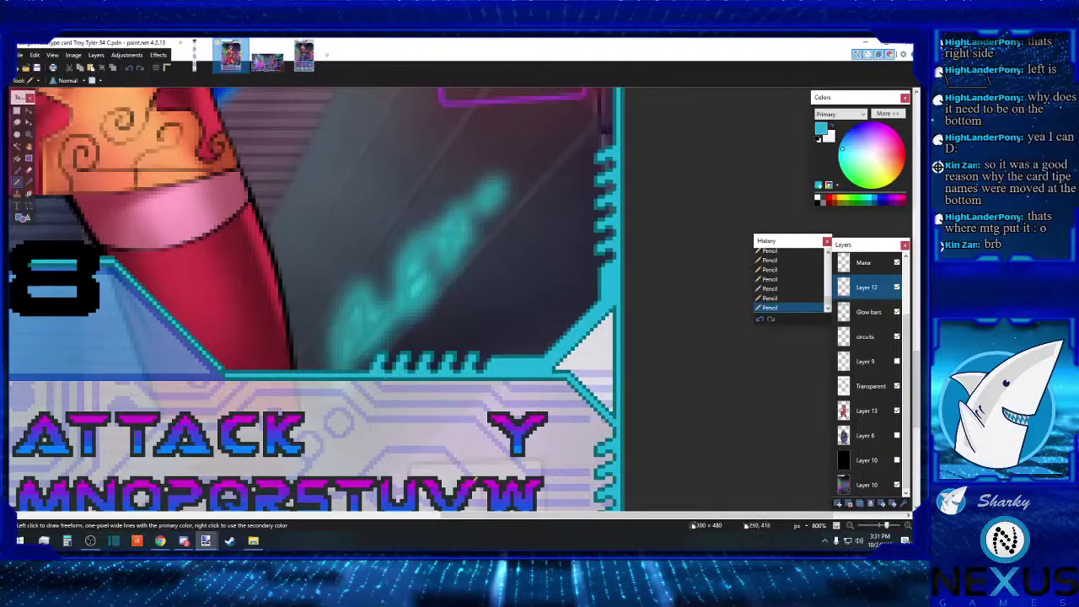
pyautogui.moveTo(566, 517); pyautogui.dragTo(210, 511)
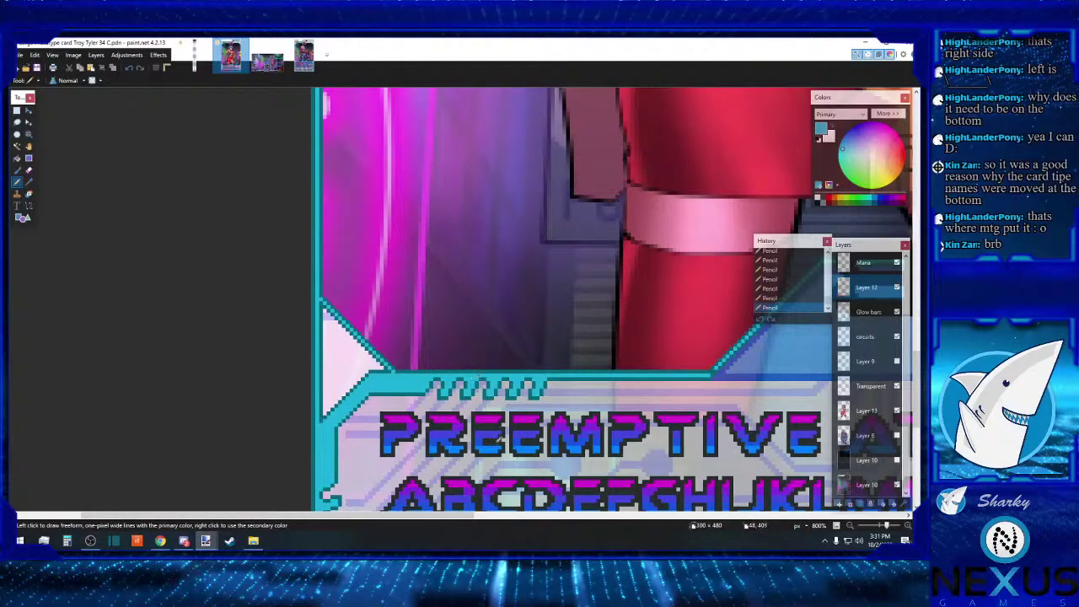
# Step: Examine the border above the ability text box from end to end, including the stretch around the 8 badge
pyautogui.moveTo(346, 515); pyautogui.dragTo(489, 516)
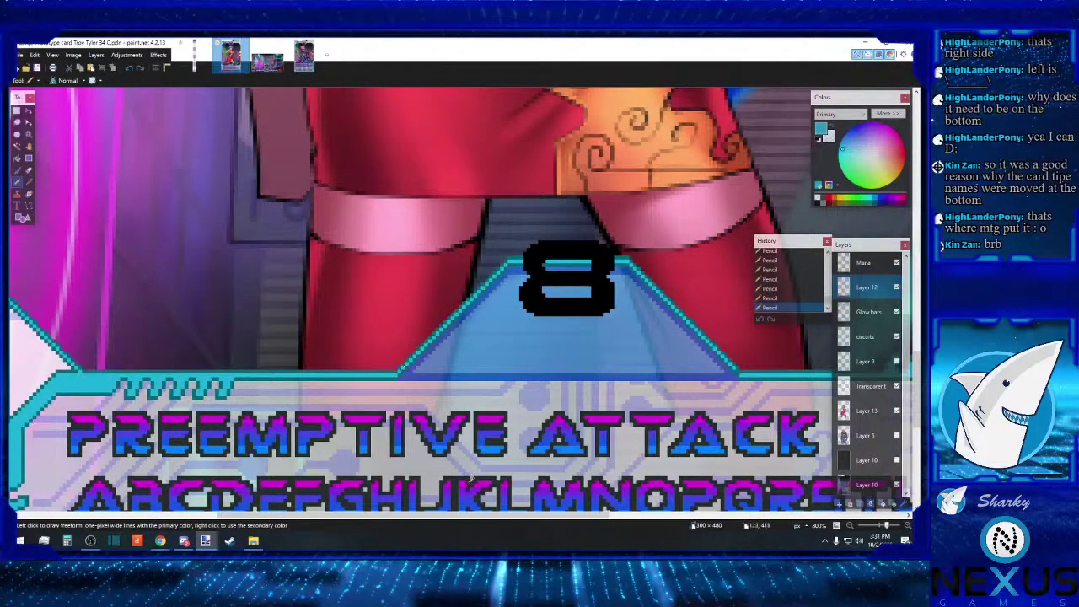
pyautogui.moveTo(428, 518); pyautogui.dragTo(547, 518)
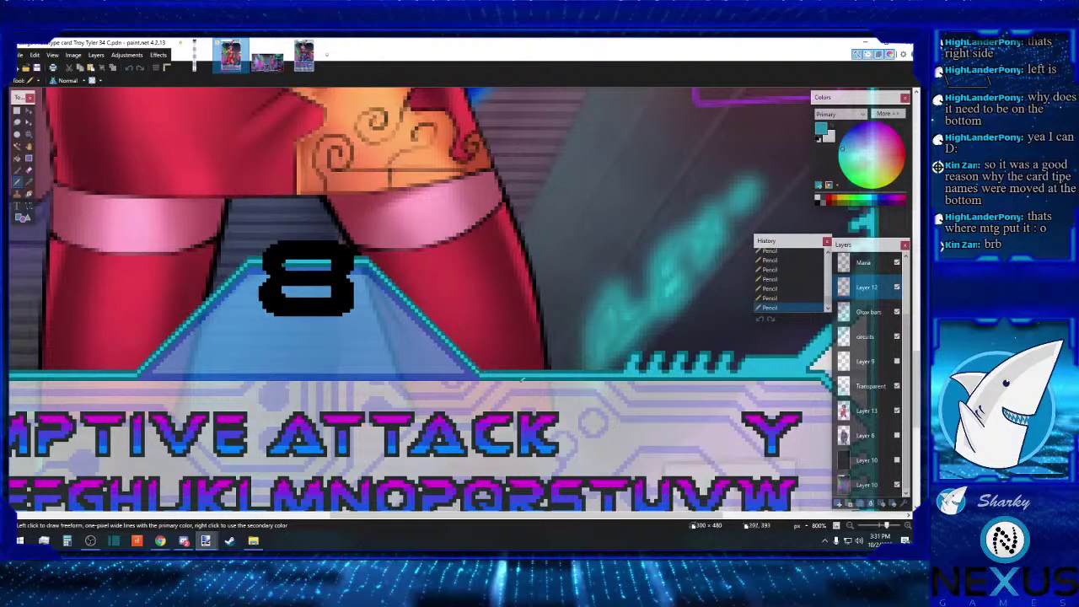
pyautogui.click(850, 526)
pyautogui.click(851, 527)
pyautogui.click(851, 527)
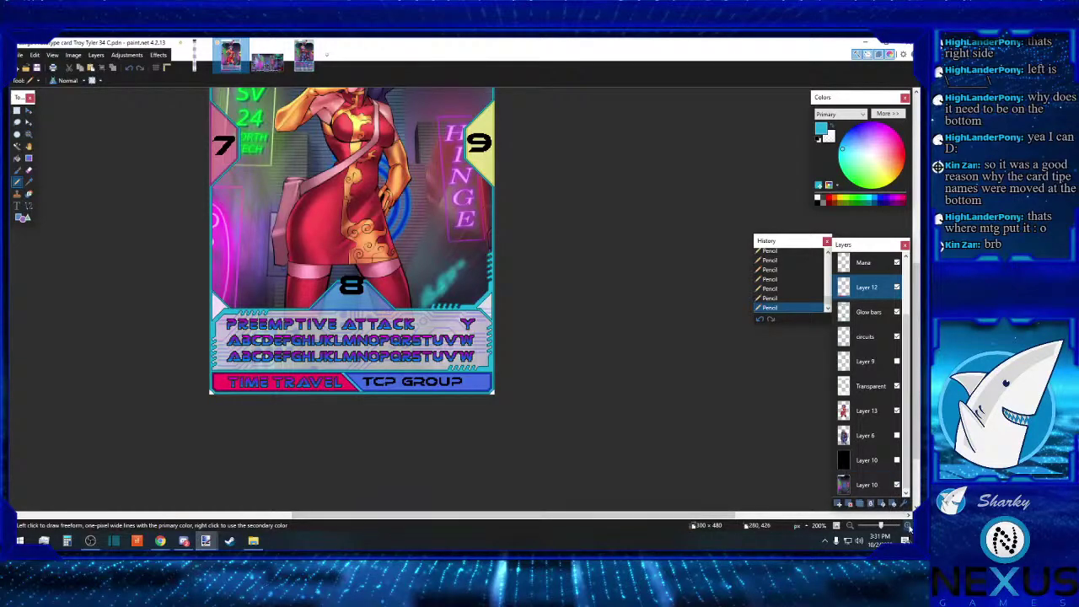
pyautogui.click(907, 526)
pyautogui.click(908, 526)
pyautogui.click(908, 526)
pyautogui.click(908, 526)
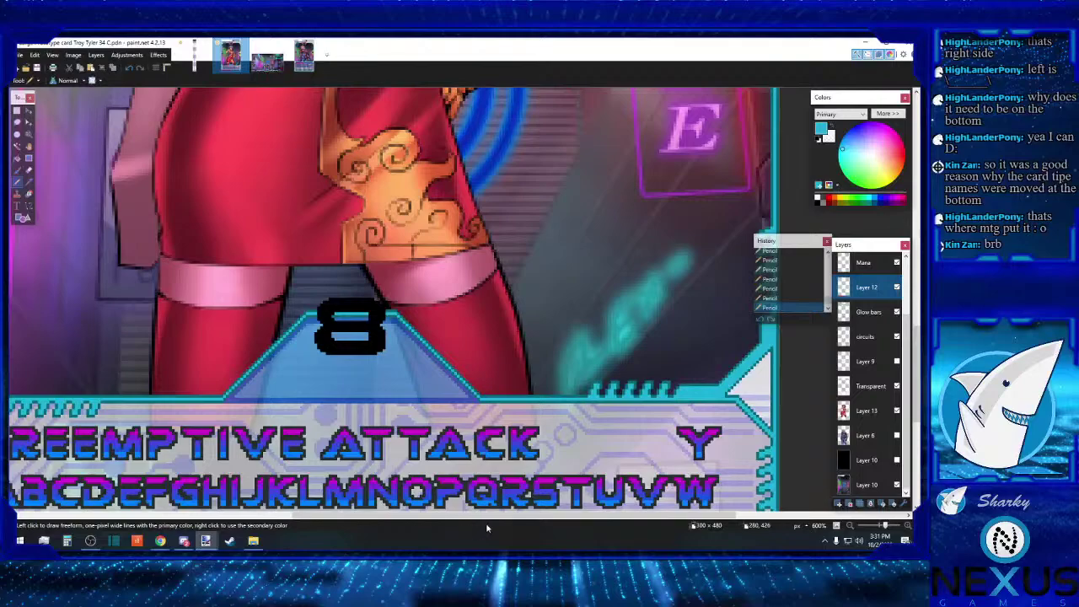
pyautogui.moveTo(497, 516); pyautogui.dragTo(257, 523)
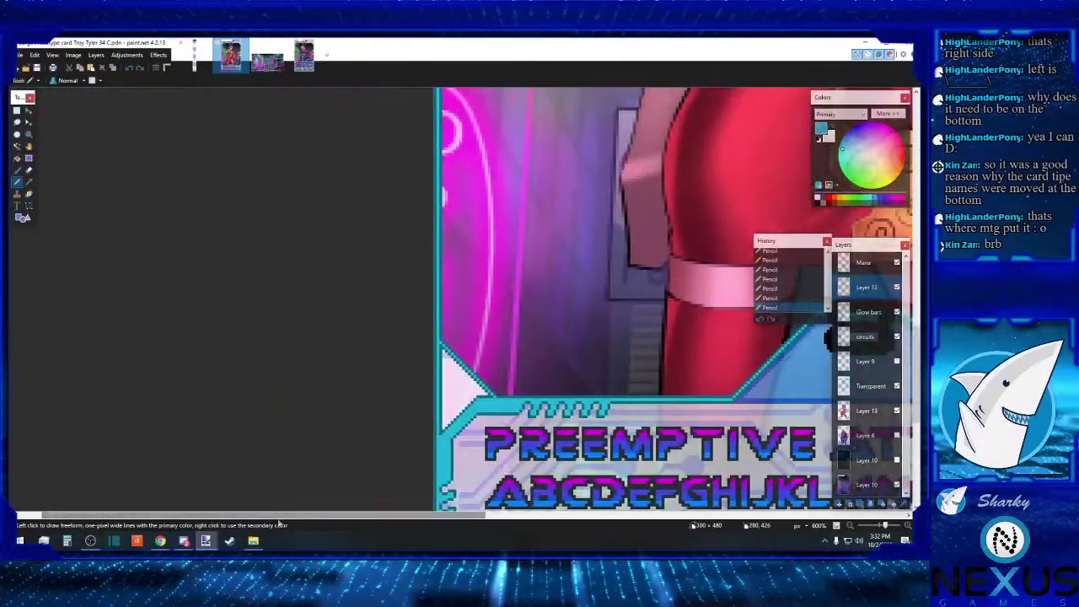
pyautogui.click(908, 526)
pyautogui.click(908, 525)
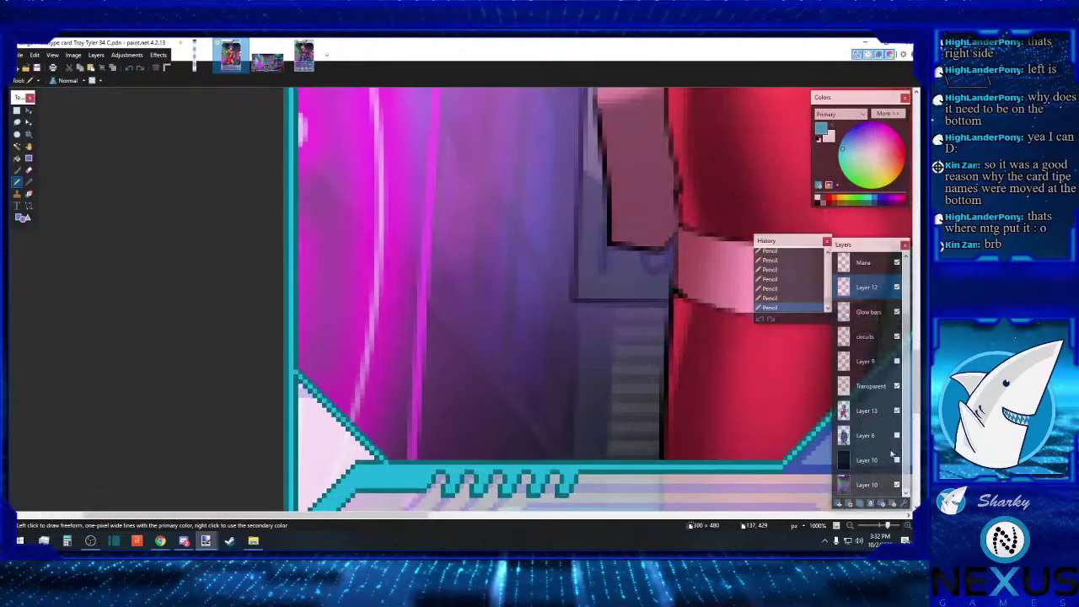
# Step: On Glow bars, select the 20 x 20 px area around the diagonal border beside the magenta circle and move it down 5 px
pyautogui.click(868, 312)
pyautogui.scroll(-1, 370, 440)
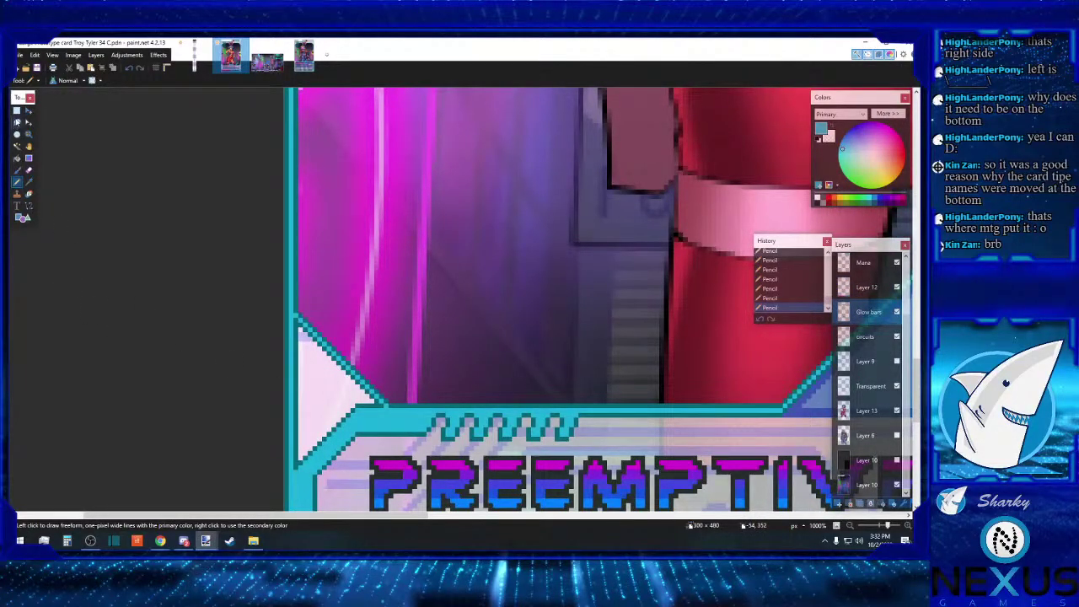
pyautogui.click(16, 112)
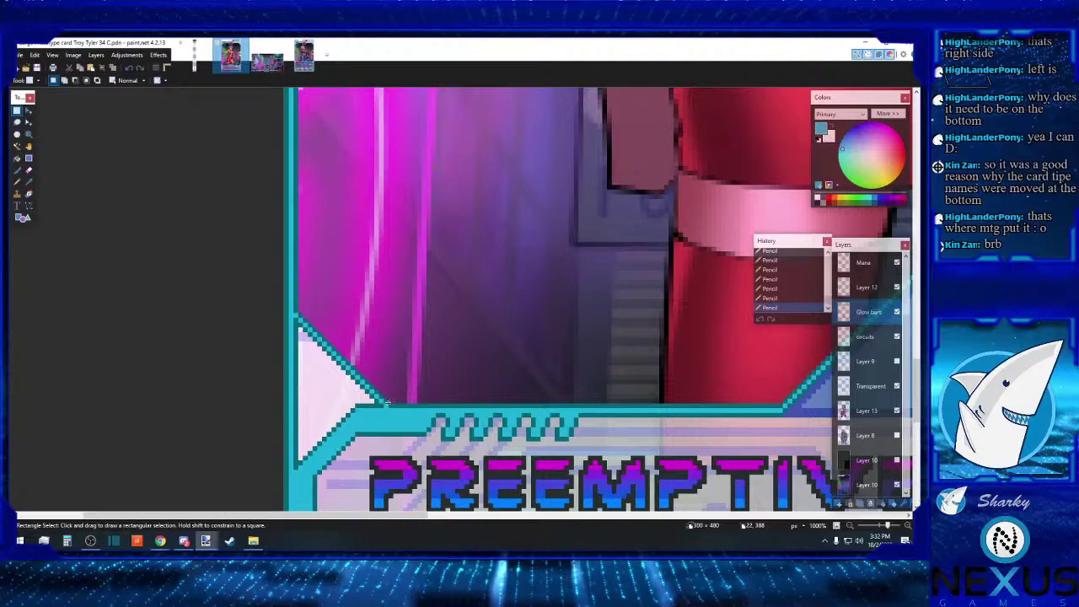
pyautogui.moveTo(387, 403); pyautogui.dragTo(295, 310)
pyautogui.click(27, 111)
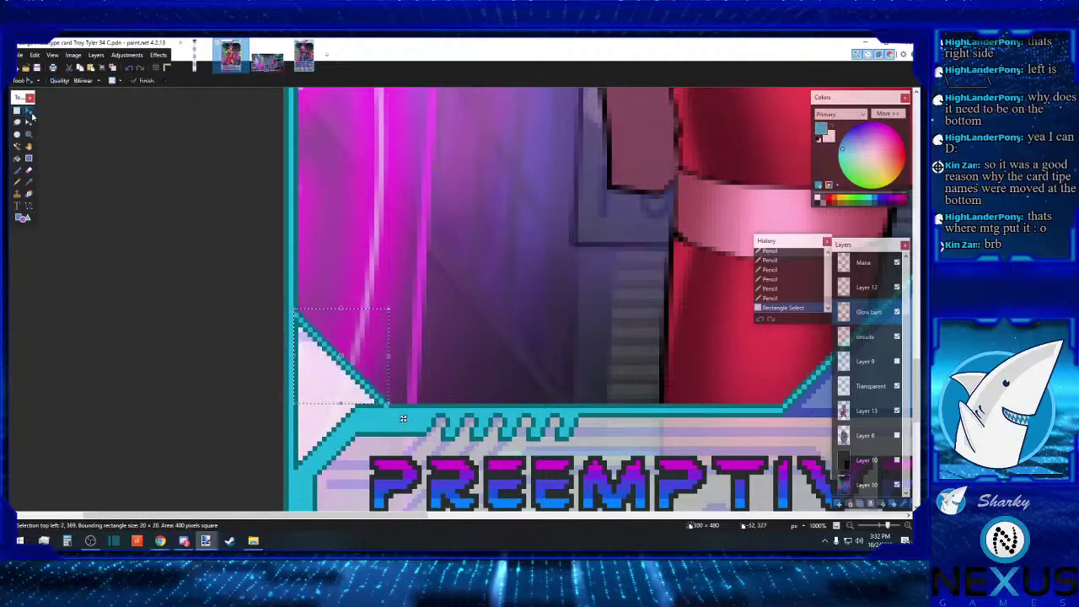
pyautogui.moveTo(403, 418); pyautogui.dragTo(403, 442)
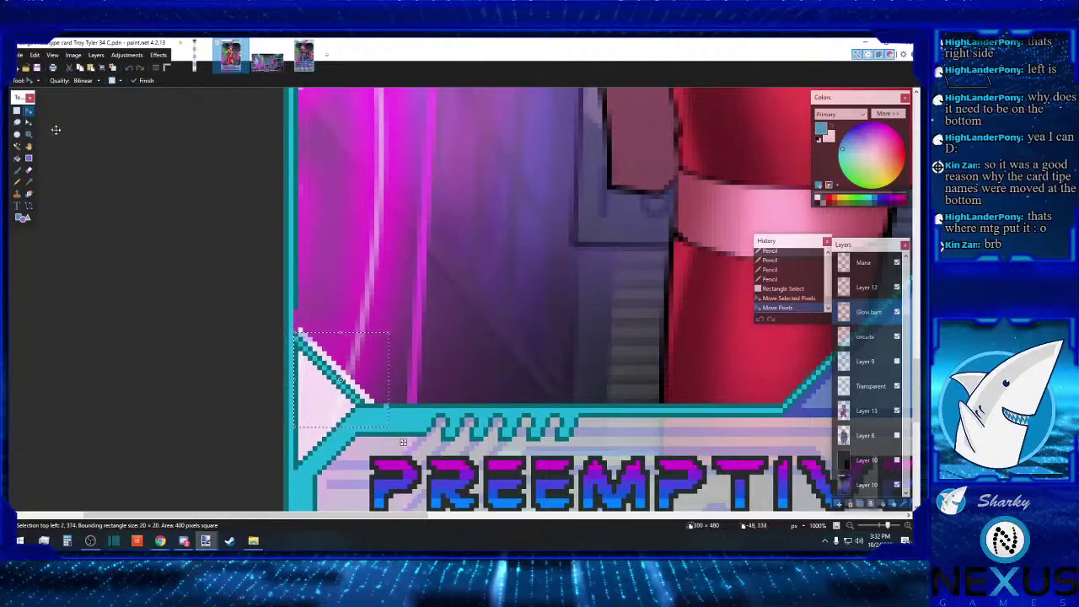
pyautogui.click(17, 111)
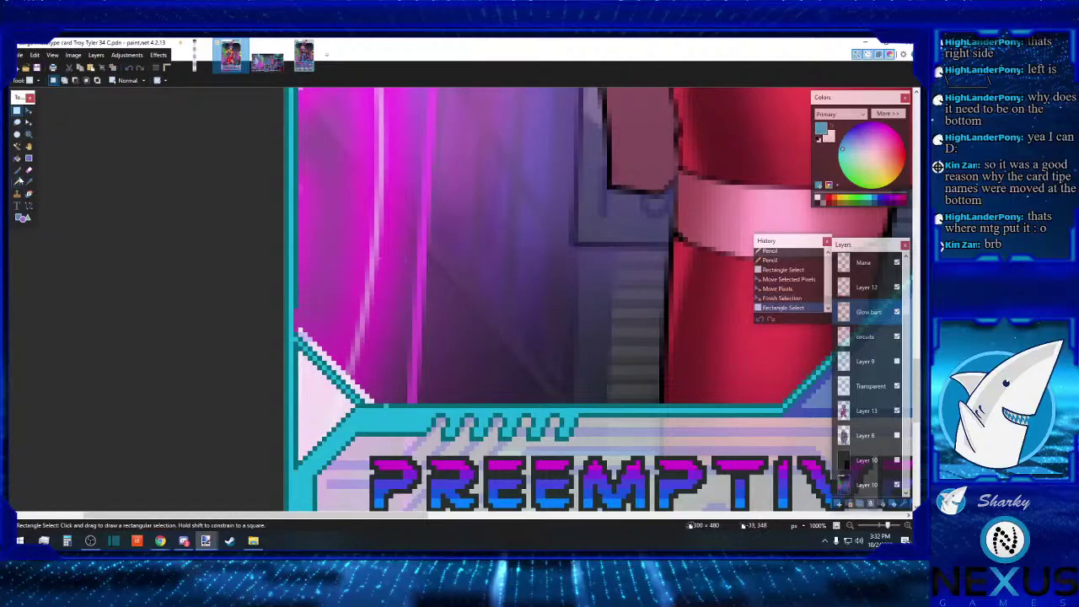
# Step: Sample the border's dark teal outline and pencil the missing inner edge of the side frame above the moved diagonal
pyautogui.click(28, 182)
pyautogui.click(84, 247)
pyautogui.click(17, 182)
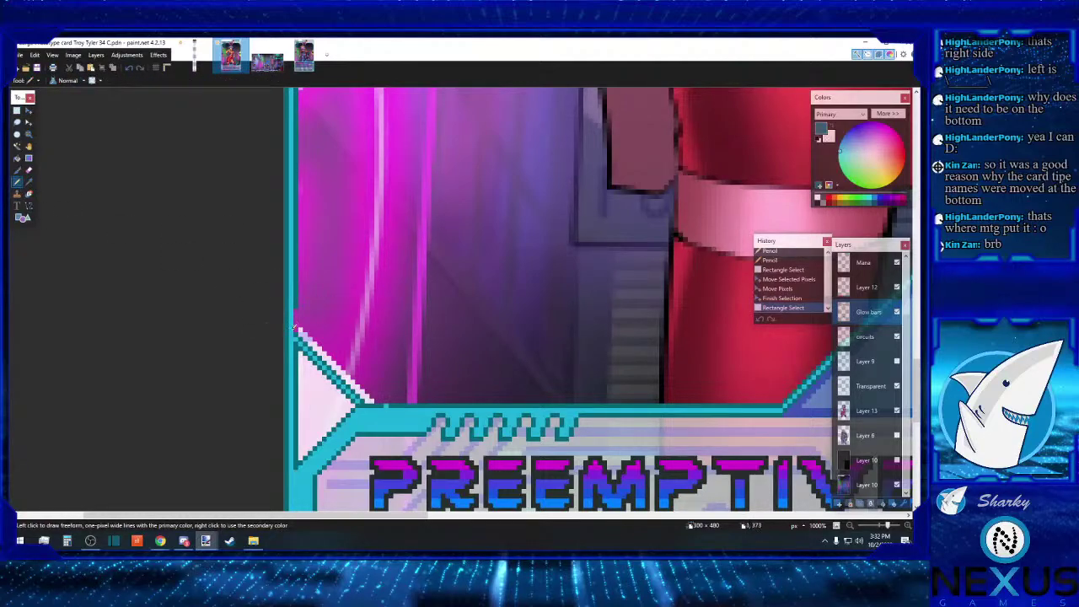
pyautogui.moveTo(299, 329); pyautogui.dragTo(299, 305)
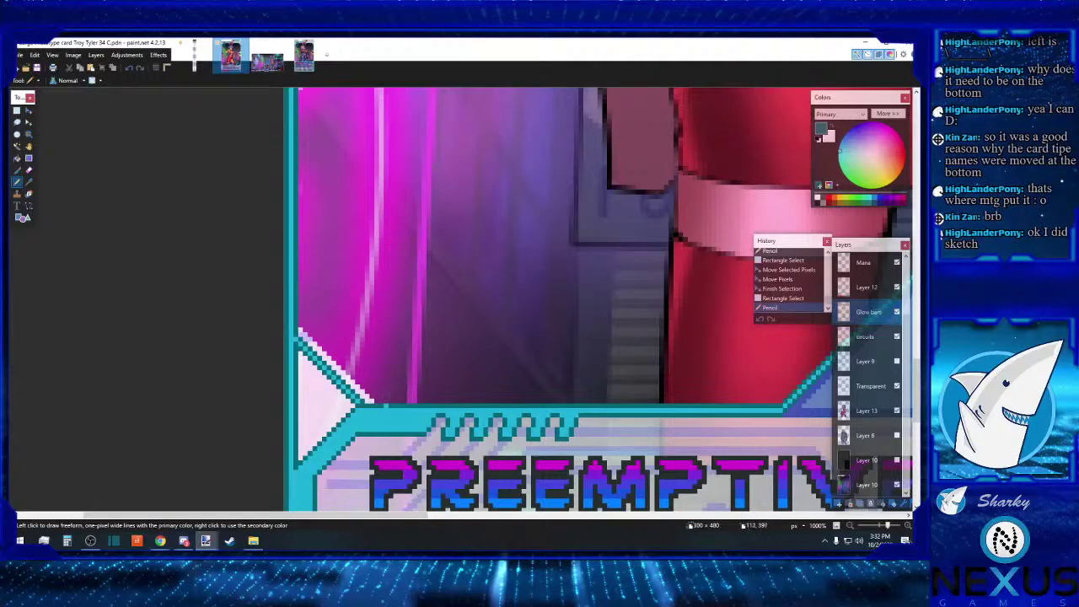
# Step: Add dark teal Pencil pixels on Glow bars and Layer 12 where the diagonal previously met the border above PREEMPTIVE
pyautogui.hotkey('alt', 'Tab')
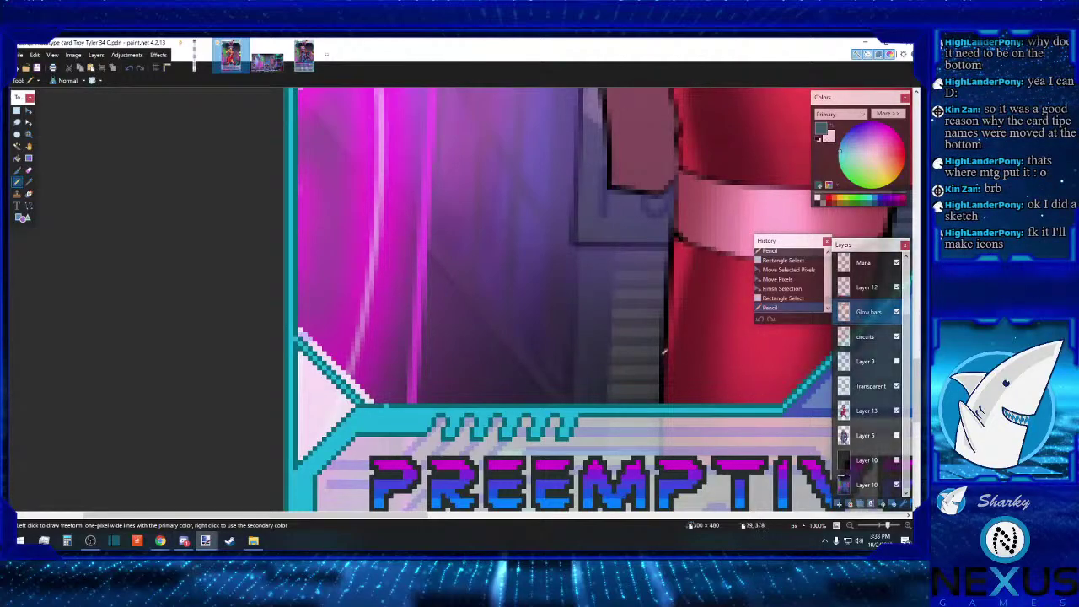
pyautogui.scroll(-1, 446, 354)
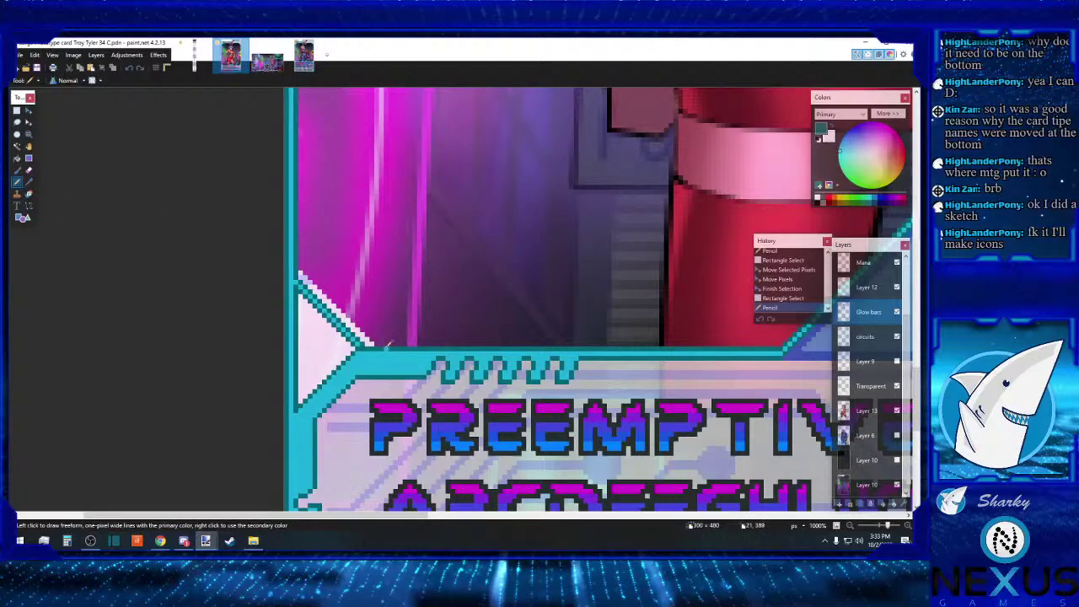
pyautogui.click(388, 345)
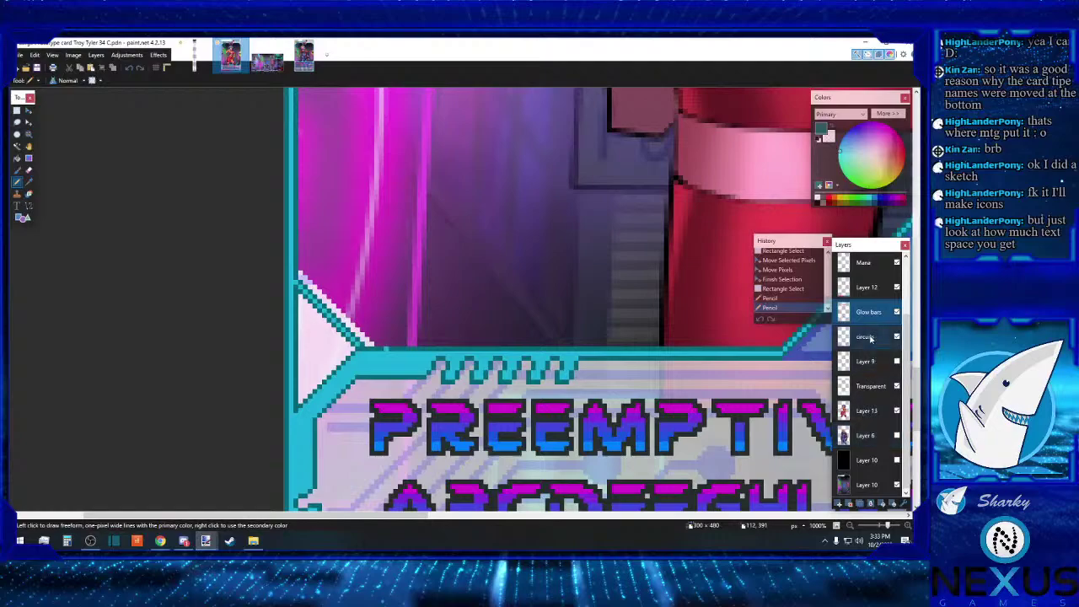
pyautogui.click(867, 287)
pyautogui.click(389, 339)
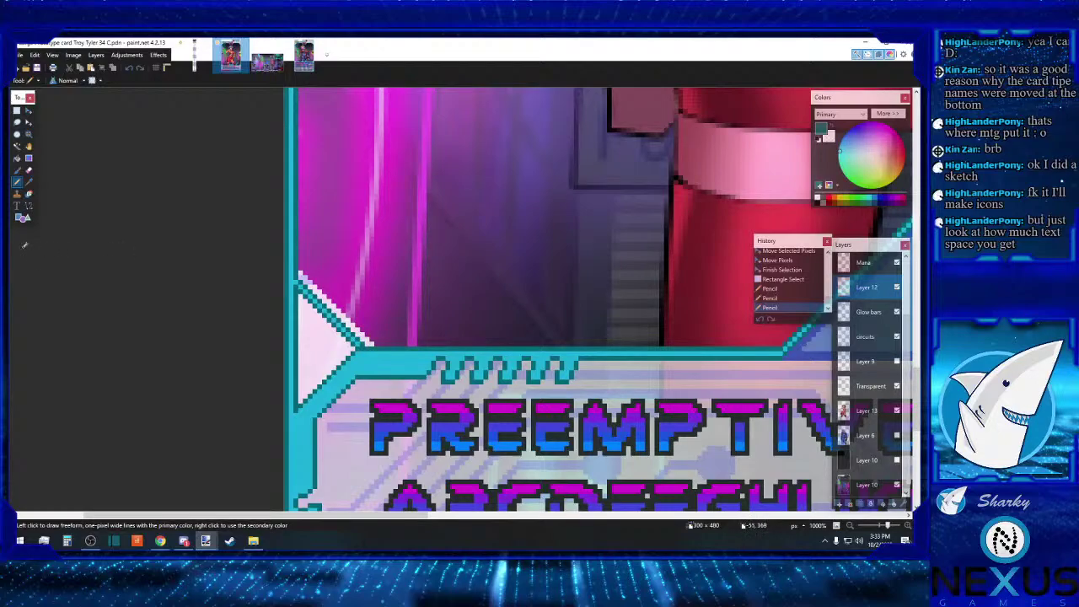
pyautogui.click(29, 182)
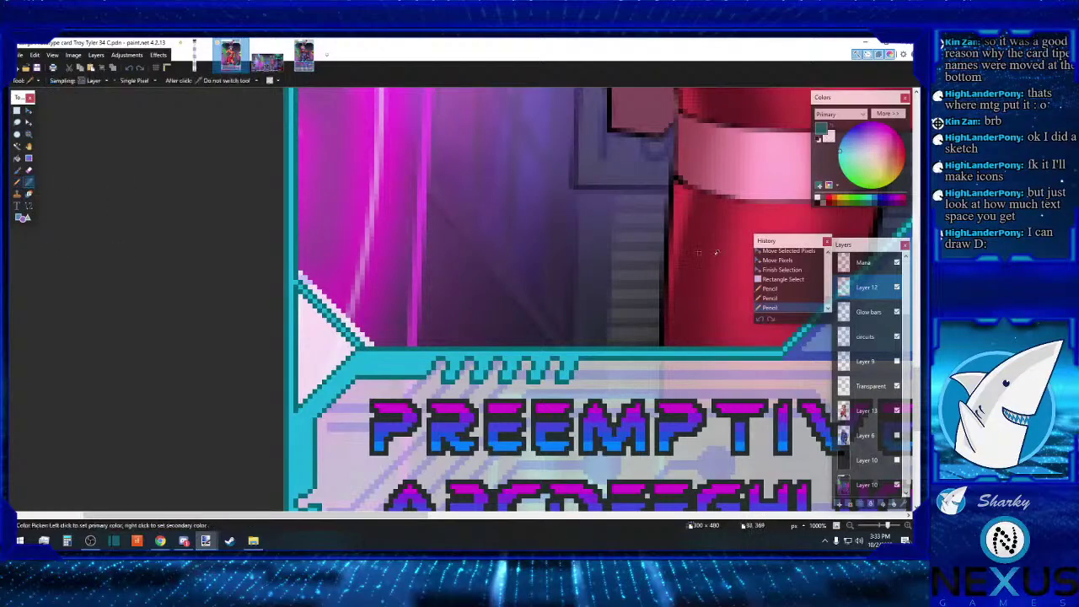
pyautogui.click(854, 313)
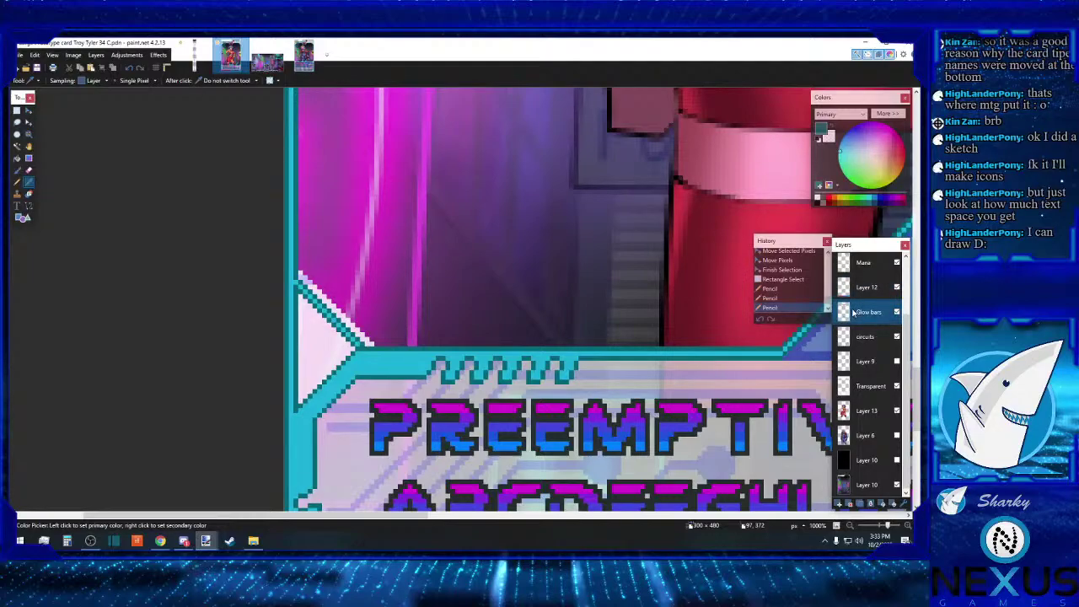
pyautogui.click(856, 287)
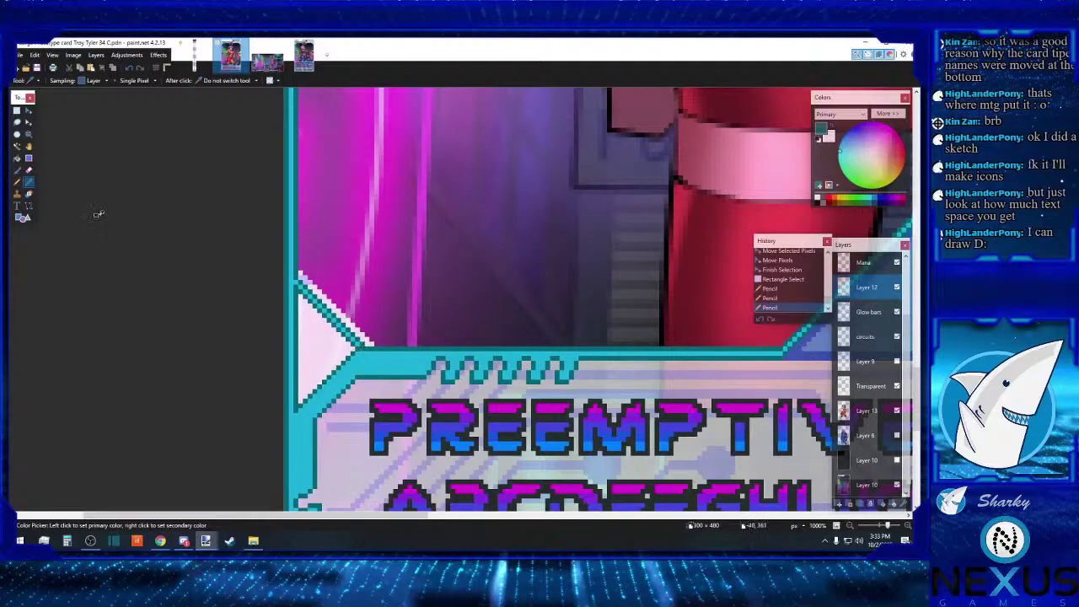
pyautogui.click(16, 182)
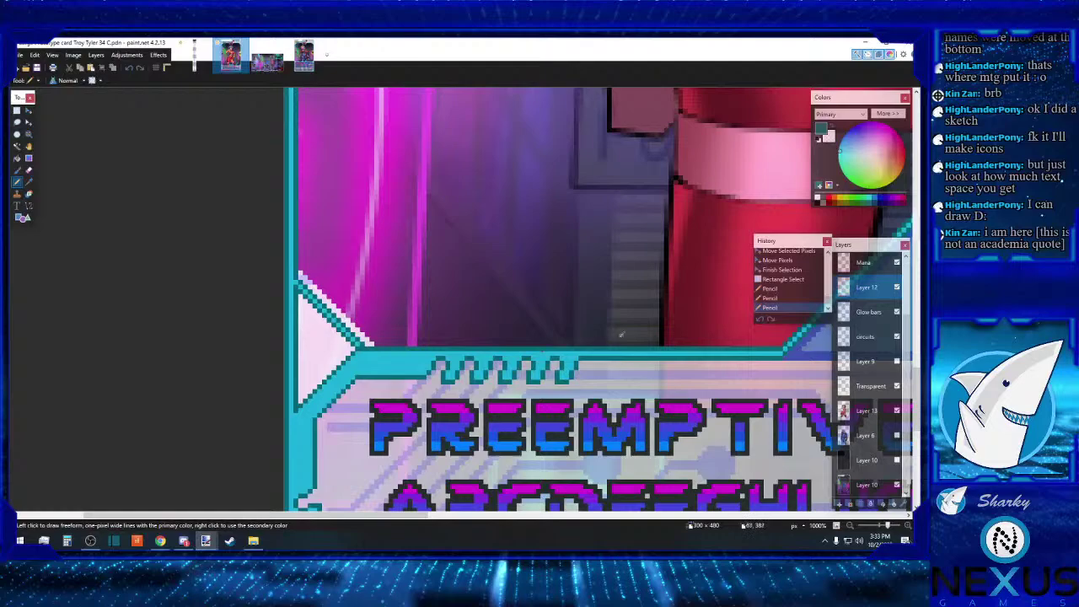
pyautogui.click(873, 263)
pyautogui.click(875, 292)
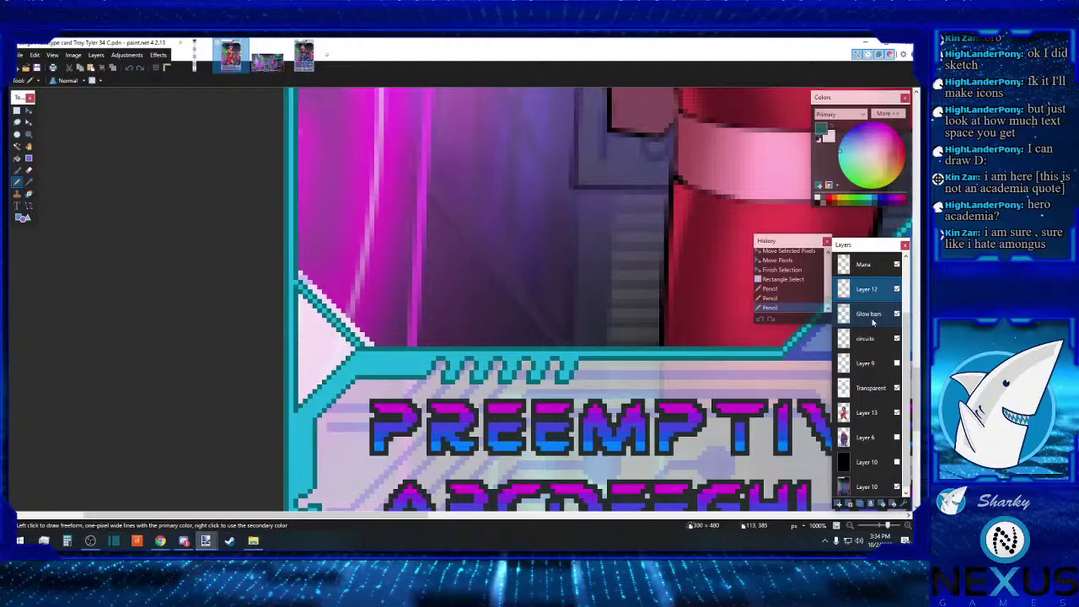
# Step: On Layer 12, sample the border's cyan and add a Pencil pixel where the moved diagonal joins the horizontal border
pyautogui.press('k')
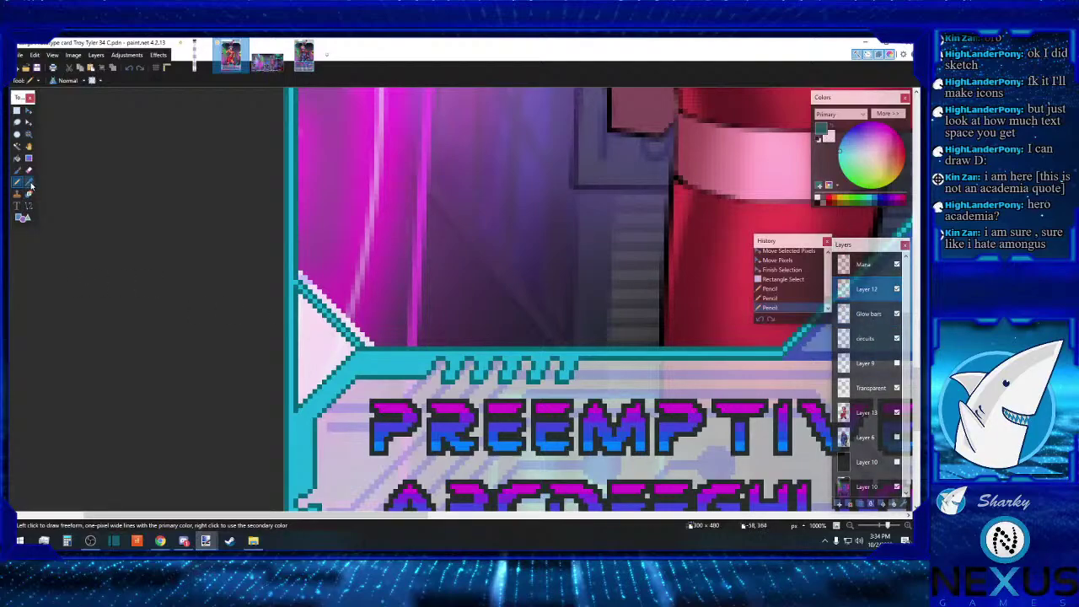
pyautogui.click(381, 360)
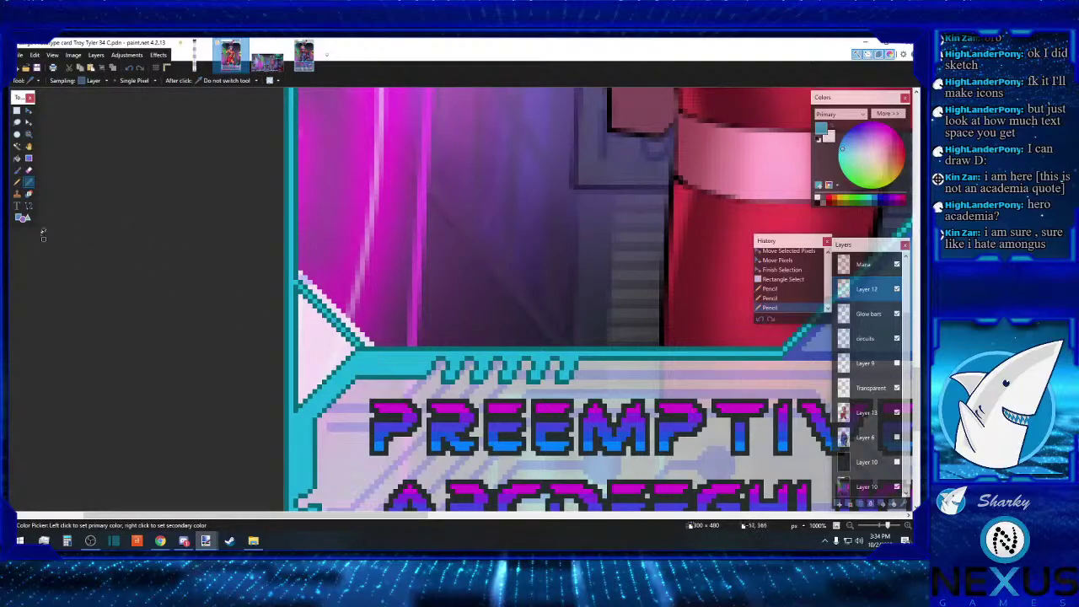
pyautogui.click(17, 182)
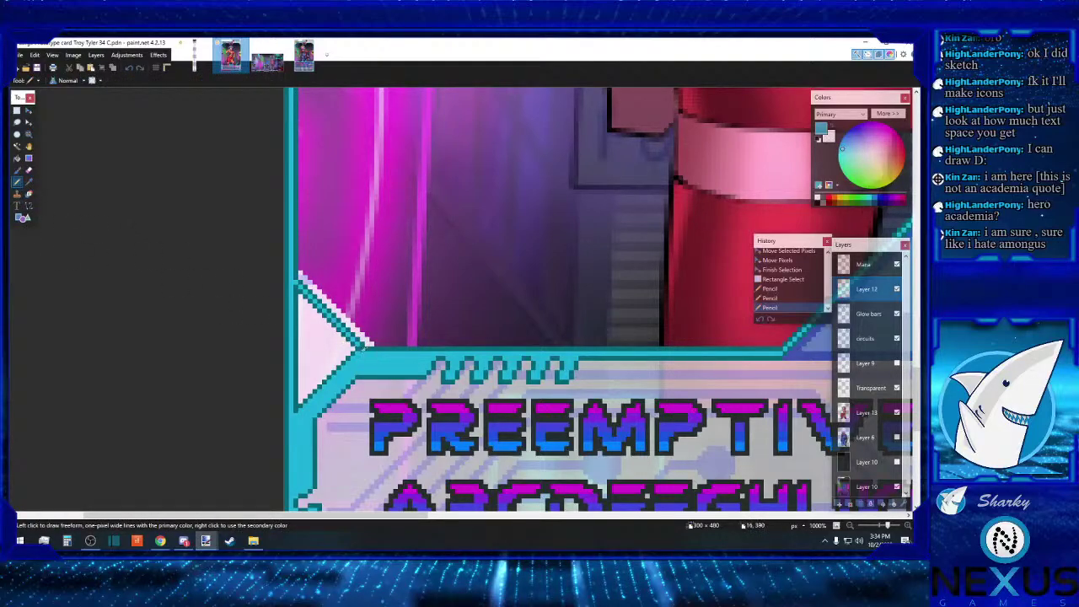
pyautogui.click(364, 346)
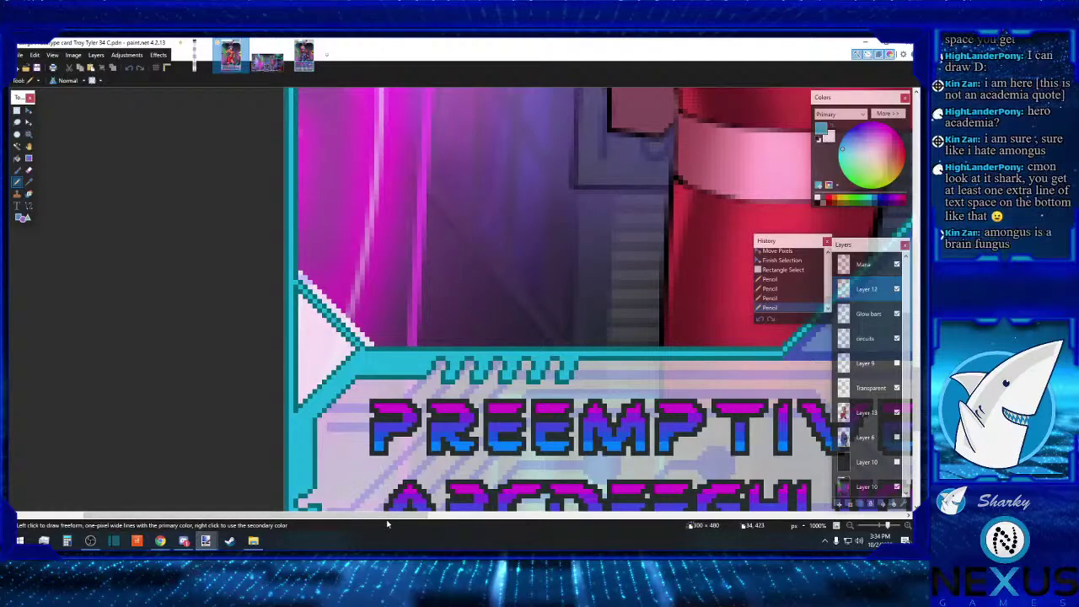
# Step: On Layer 12, select the 12 x 15 px diagonal border area beyond the letter Y, move it down 1 px and deselect
pyautogui.moveTo(370, 520); pyautogui.dragTo(389, 520)
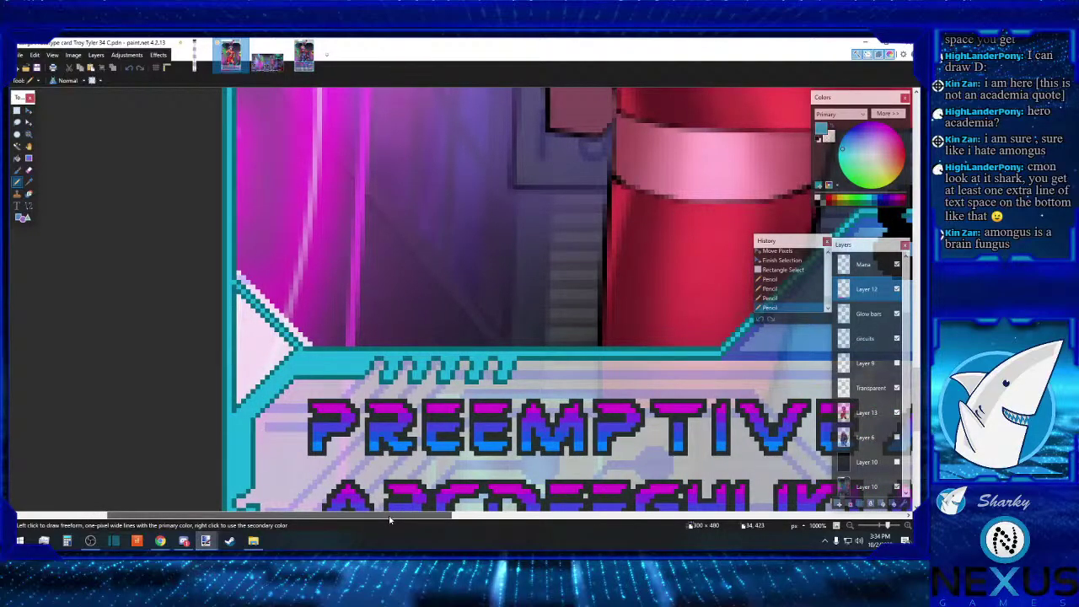
pyautogui.moveTo(389, 520); pyautogui.dragTo(847, 508)
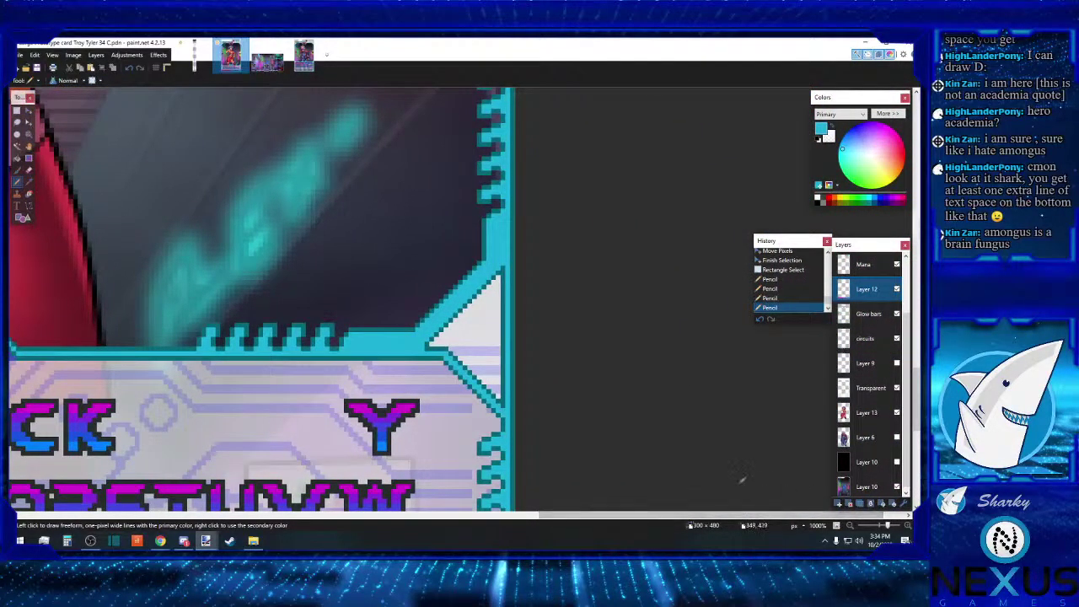
pyautogui.scroll(-3, 615, 426)
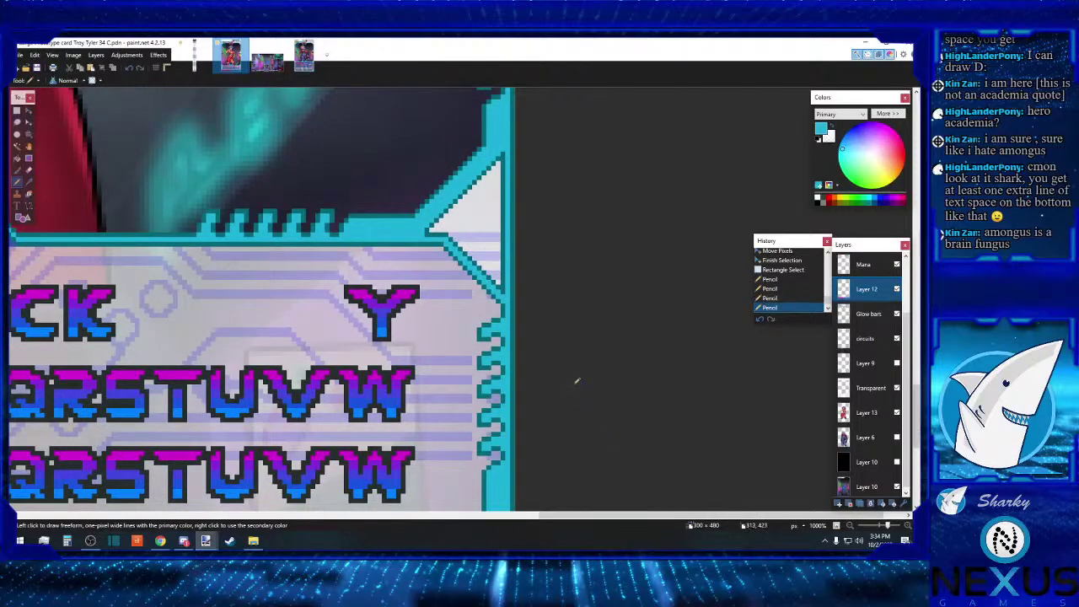
pyautogui.scroll(-4, 577, 382)
pyautogui.scroll(3, 576, 378)
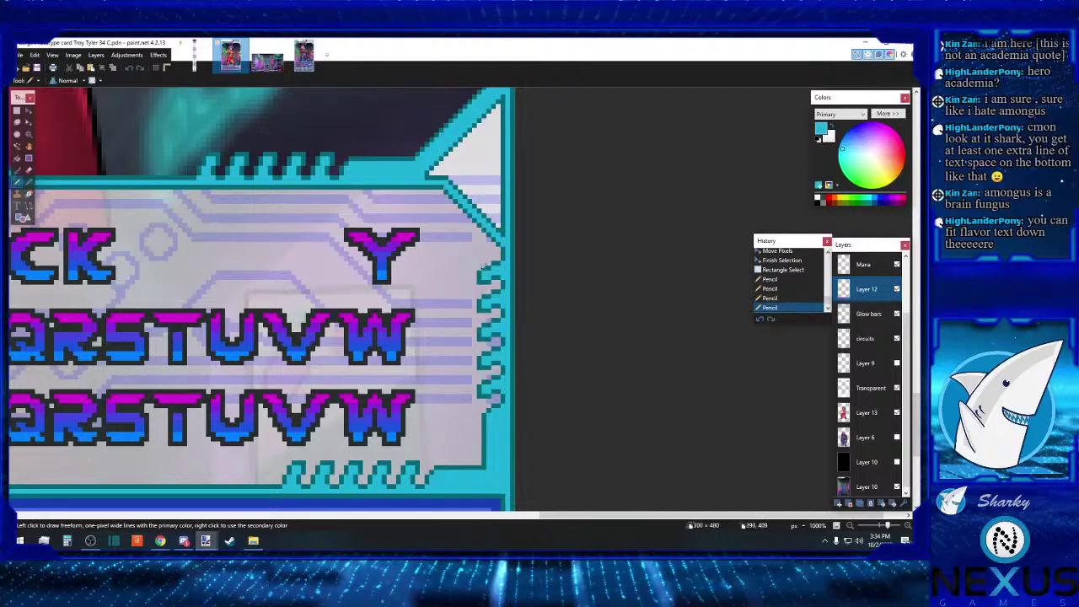
pyautogui.click(17, 111)
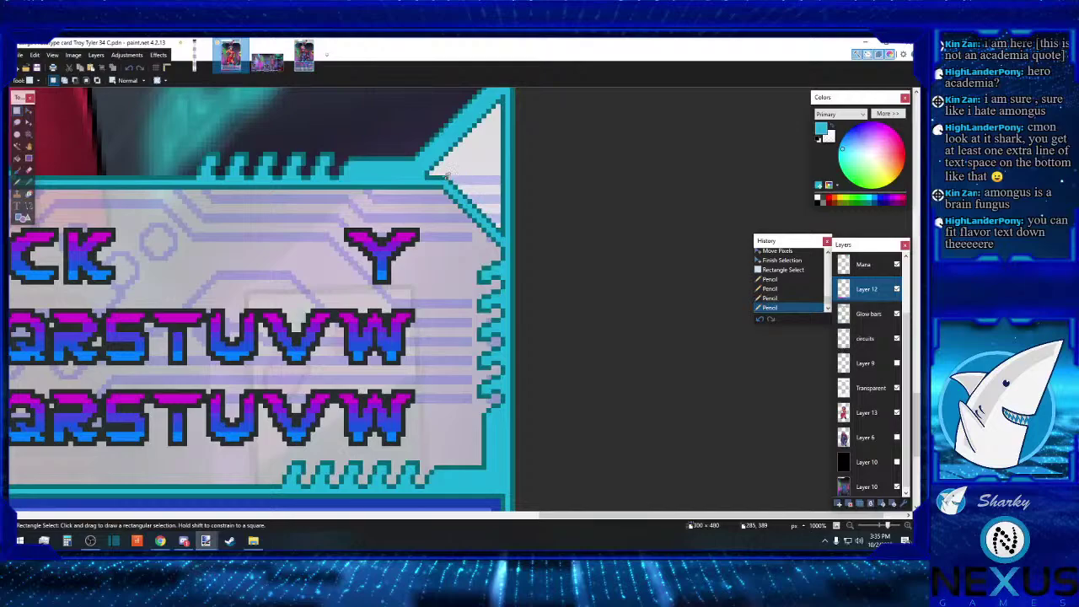
pyautogui.moveTo(443, 175); pyautogui.dragTo(502, 245)
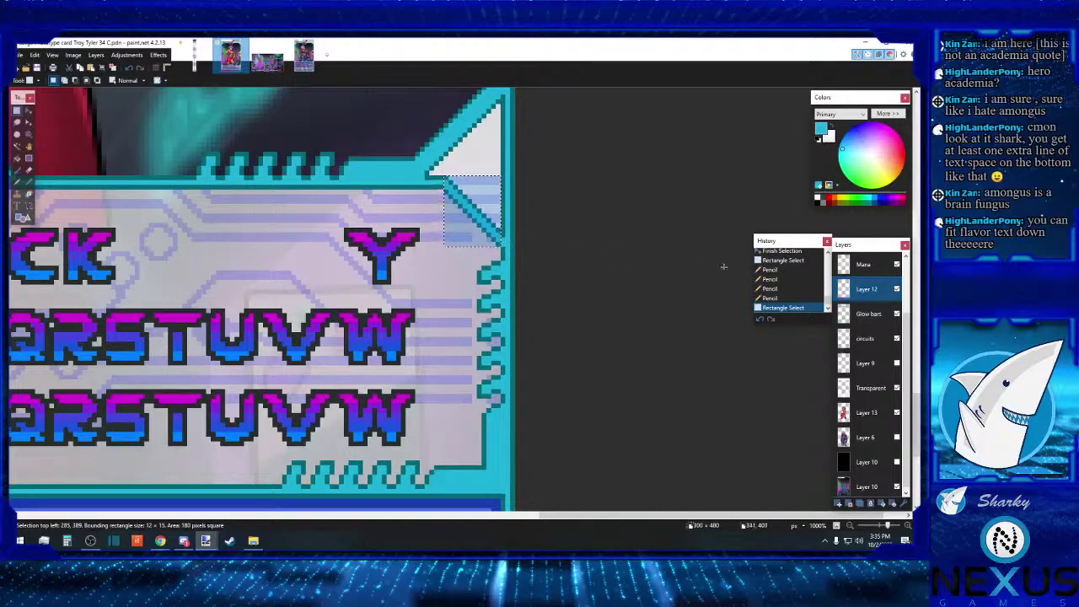
pyautogui.click(29, 108)
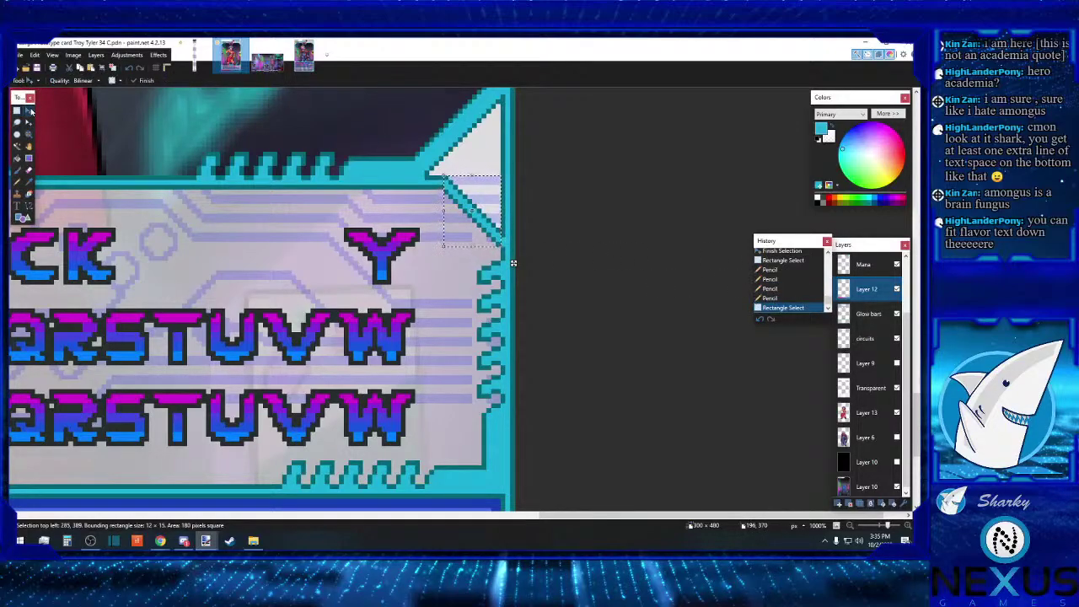
pyautogui.moveTo(512, 263); pyautogui.dragTo(512, 267)
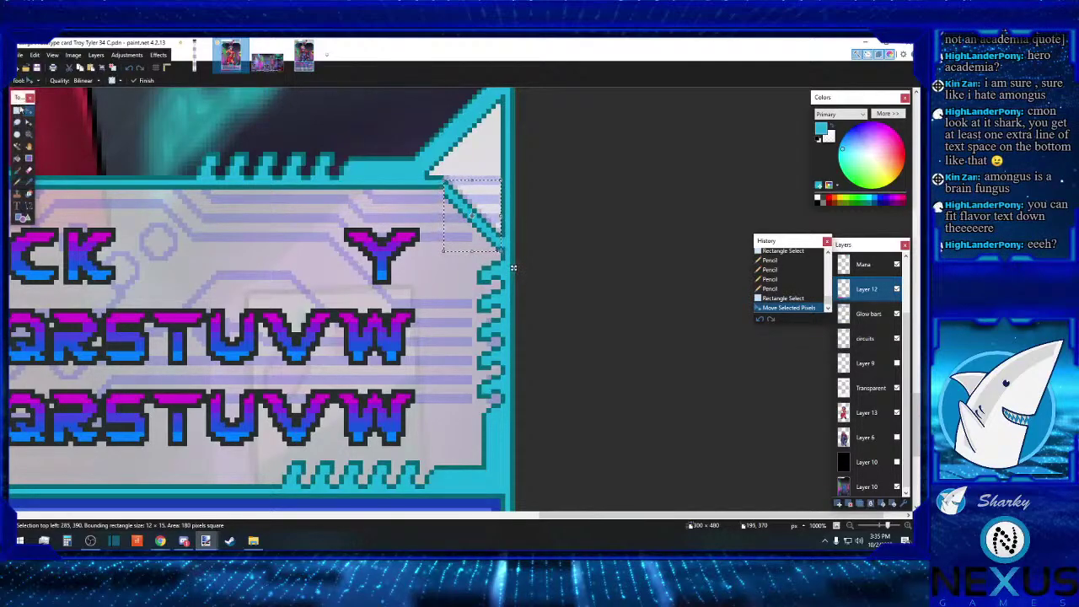
pyautogui.press('s')
pyautogui.click(483, 199)
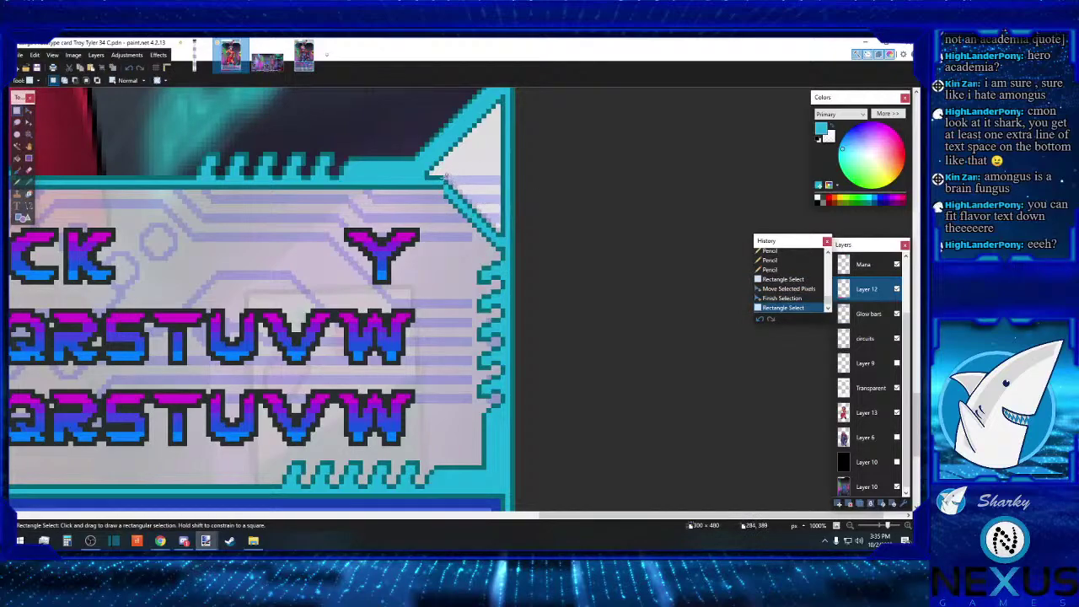
# Step: On Layer 12, select the 1 x 4 px column where the lower diagonal meets the horizontal border, move it down 1 px and deselect
pyautogui.moveTo(439, 179)
pyautogui.mouseDown()
pyautogui.moveTo(447, 206)
pyautogui.moveTo(436, 172)
pyautogui.moveTo(436, 188)
pyautogui.mouseUp()
pyautogui.click(29, 111)
pyautogui.click(17, 110)
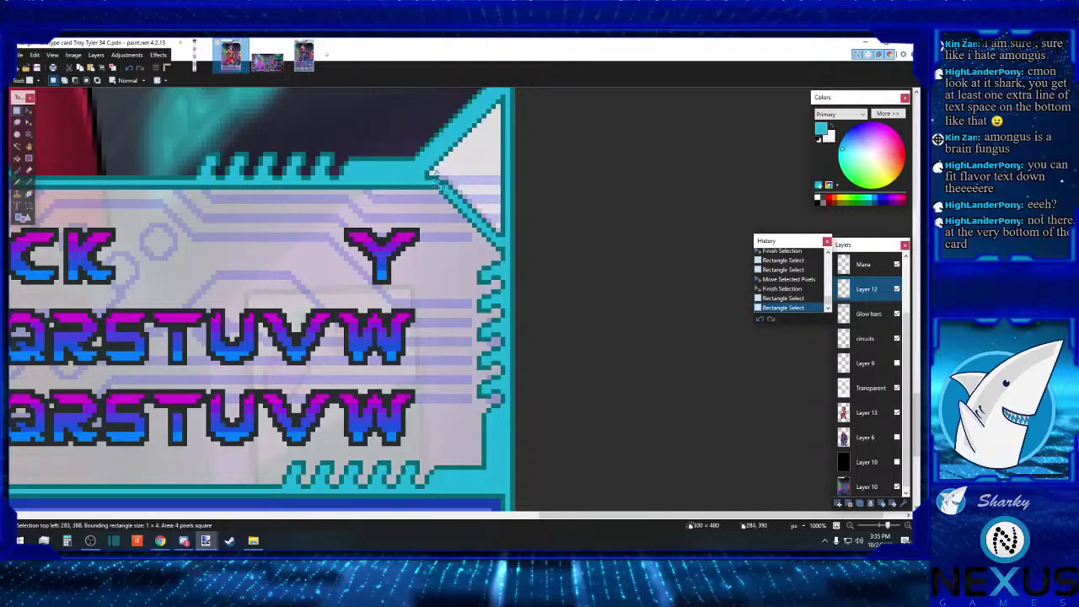
pyautogui.press('m')
pyautogui.moveTo(464, 120); pyautogui.dragTo(466, 130)
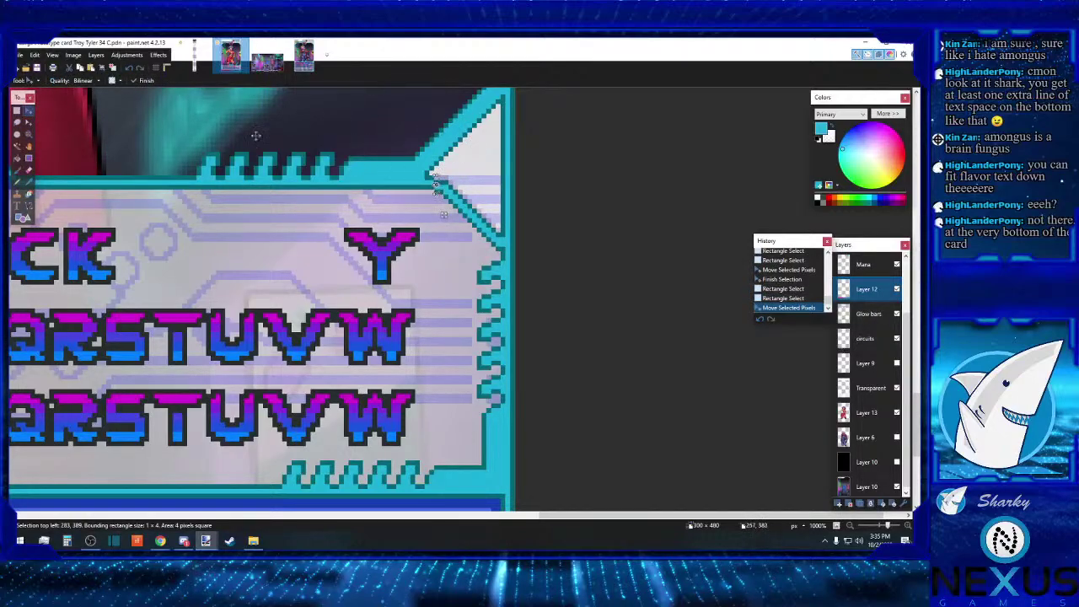
pyautogui.press('s')
pyautogui.click(298, 150)
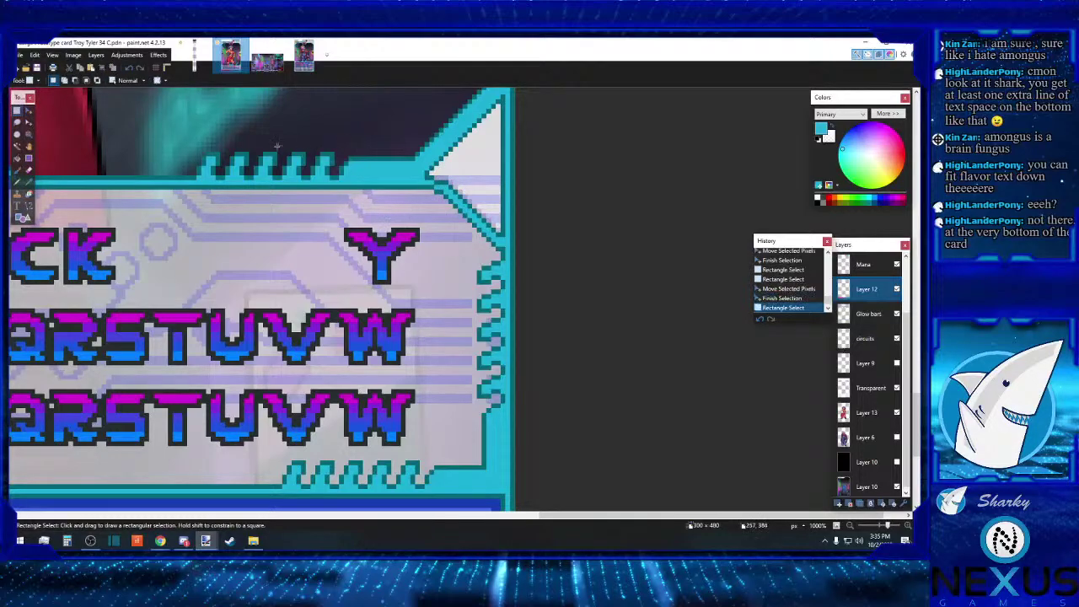
# Step: Add cyan Pencil pixels on Layer 12 at both ends of the diagonal beyond the letter Y
pyautogui.press('p')
pyautogui.click(430, 176)
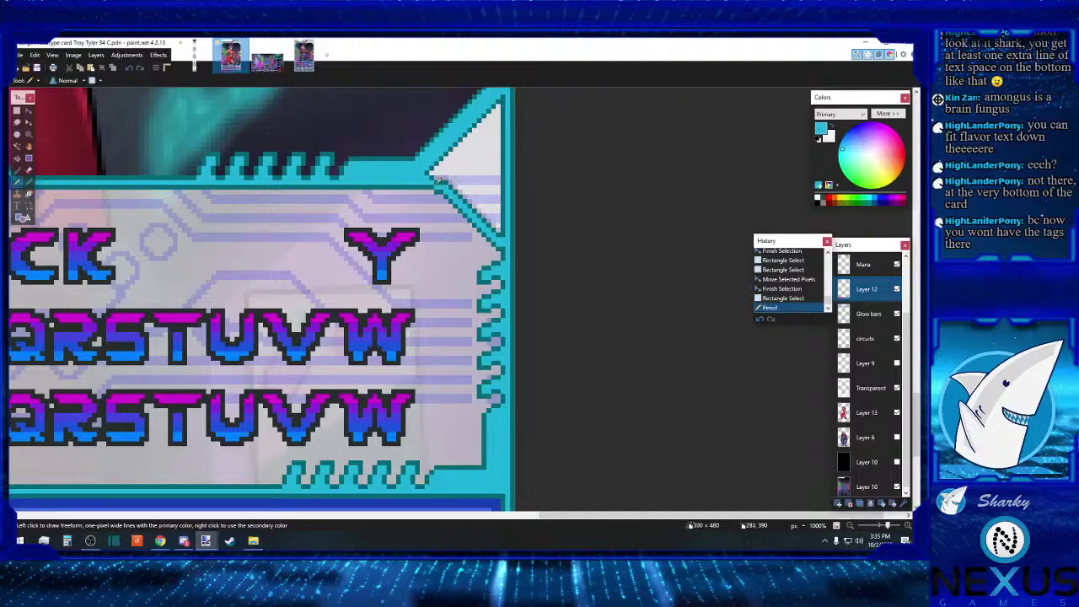
pyautogui.click(505, 246)
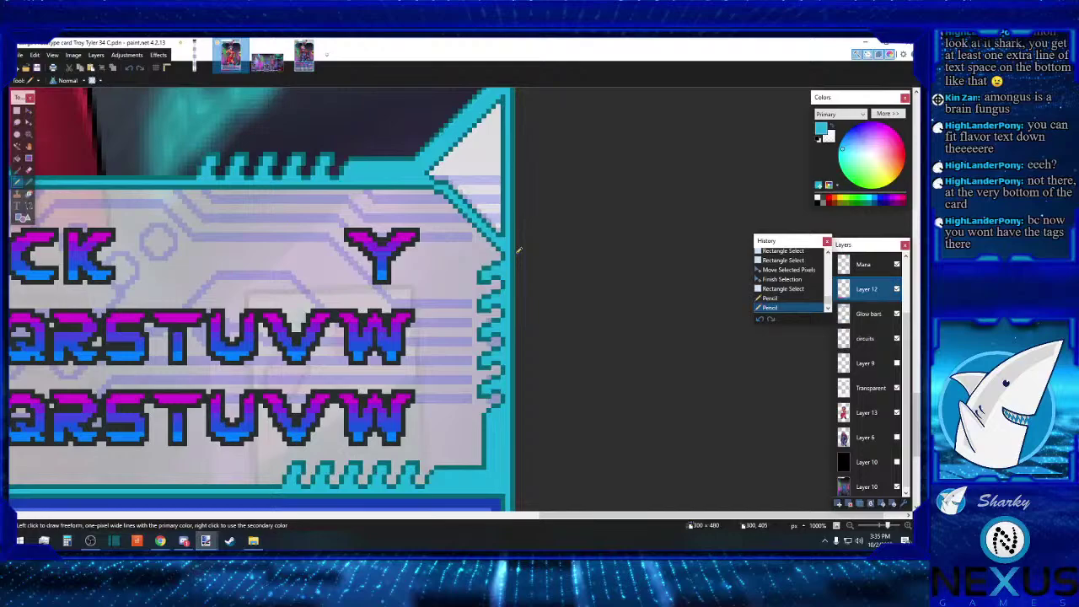
# Step: Sample the border's dark teal and try to redraw the diagonal's edges with the Line/Curve tool
pyautogui.press('k')
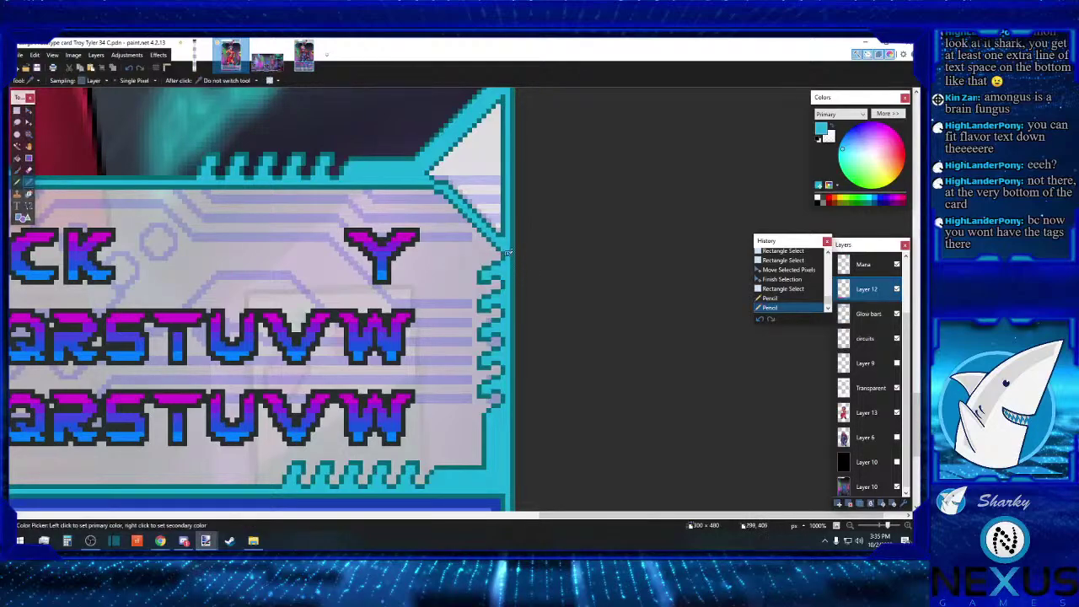
pyautogui.click(505, 251)
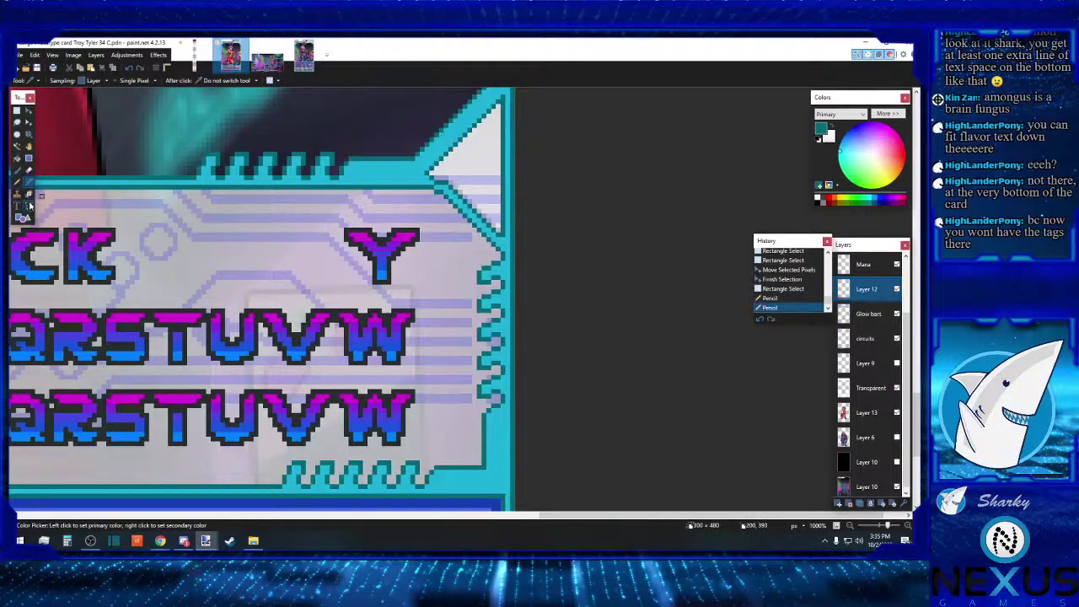
pyautogui.click(29, 205)
pyautogui.moveTo(498, 252)
pyautogui.mouseDown()
pyautogui.moveTo(435, 189)
pyautogui.moveTo(503, 246)
pyautogui.mouseUp()
pyautogui.click(437, 182)
pyautogui.press('Return')
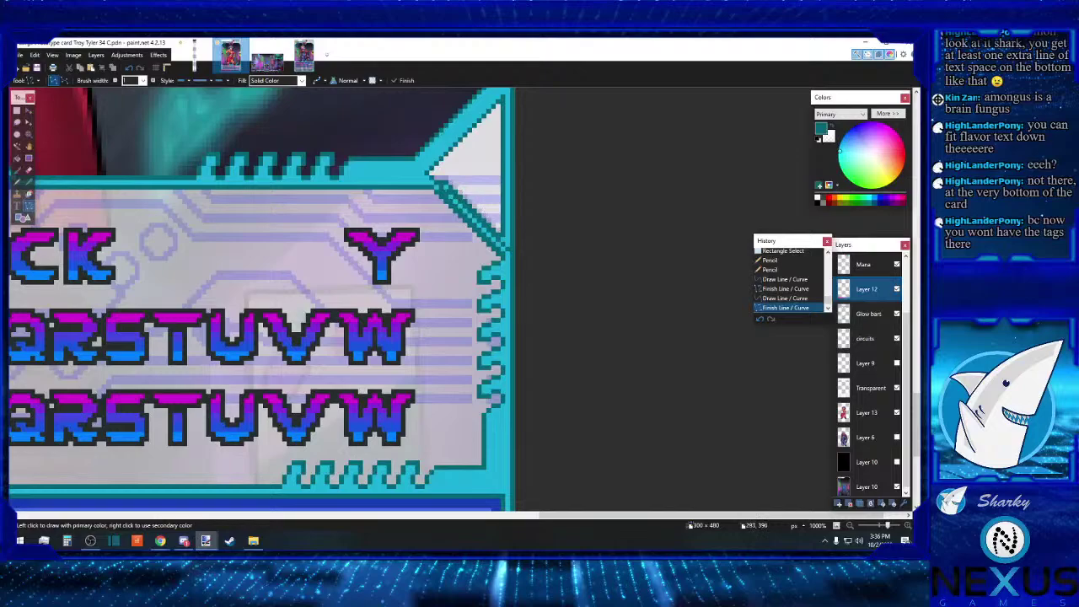
# Step: Undo the dark teal lines drawn along the diagonal border
pyautogui.click(129, 68)
pyautogui.click(129, 68)
pyautogui.click(129, 67)
pyautogui.click(128, 67)
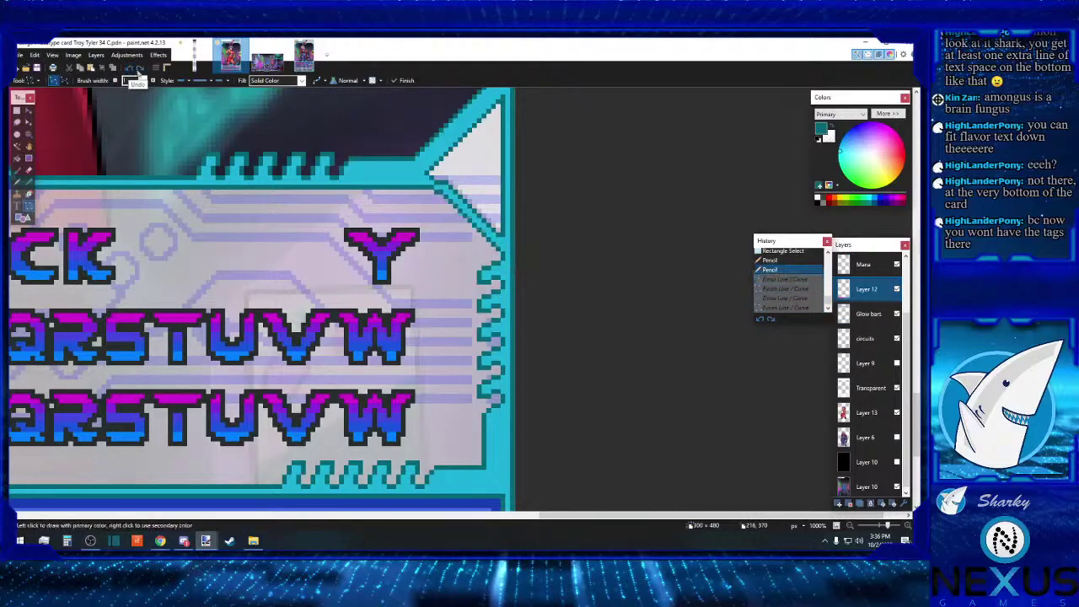
# Step: Set the primary color to red and draw guide lines along the diagonal and a short vertical one at its lower end
pyautogui.click(831, 199)
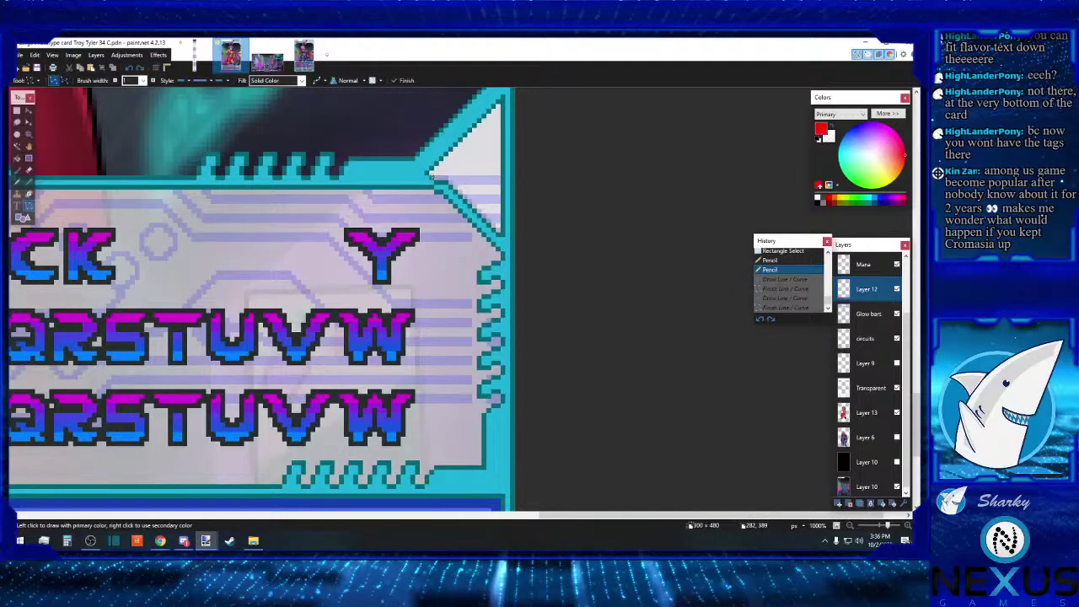
pyautogui.moveTo(430, 175)
pyautogui.mouseDown()
pyautogui.moveTo(509, 245)
pyautogui.moveTo(496, 261)
pyautogui.moveTo(430, 181)
pyautogui.mouseUp()
pyautogui.press('Return')
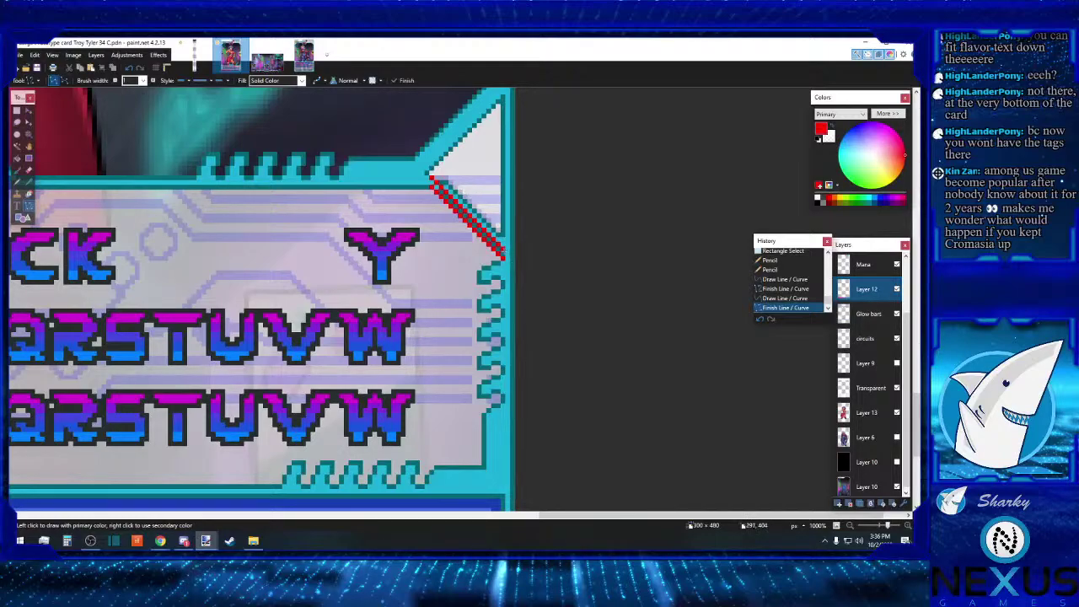
pyautogui.moveTo(501, 249); pyautogui.dragTo(503, 233)
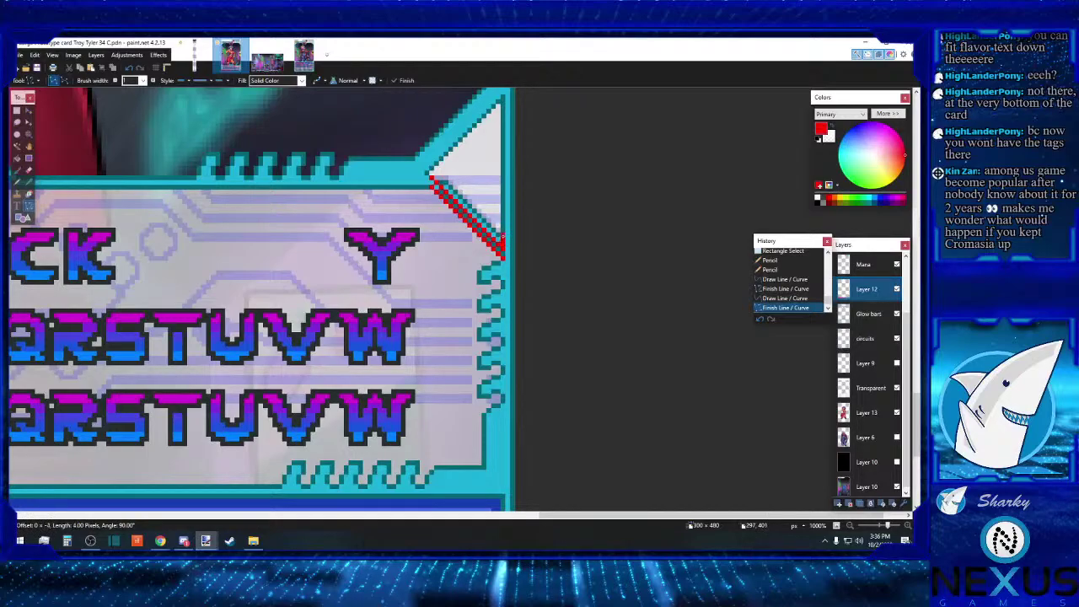
pyautogui.press('Return')
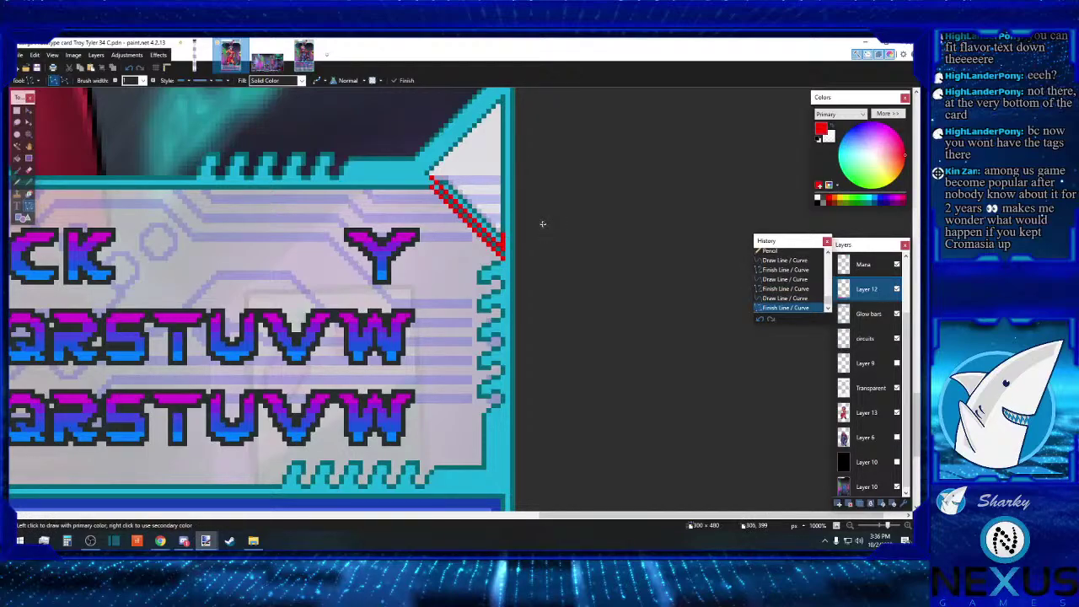
# Step: Sample the border's cyan and draw a line between the red guides along the full length of the diagonal
pyautogui.click(29, 181)
pyautogui.click(403, 176)
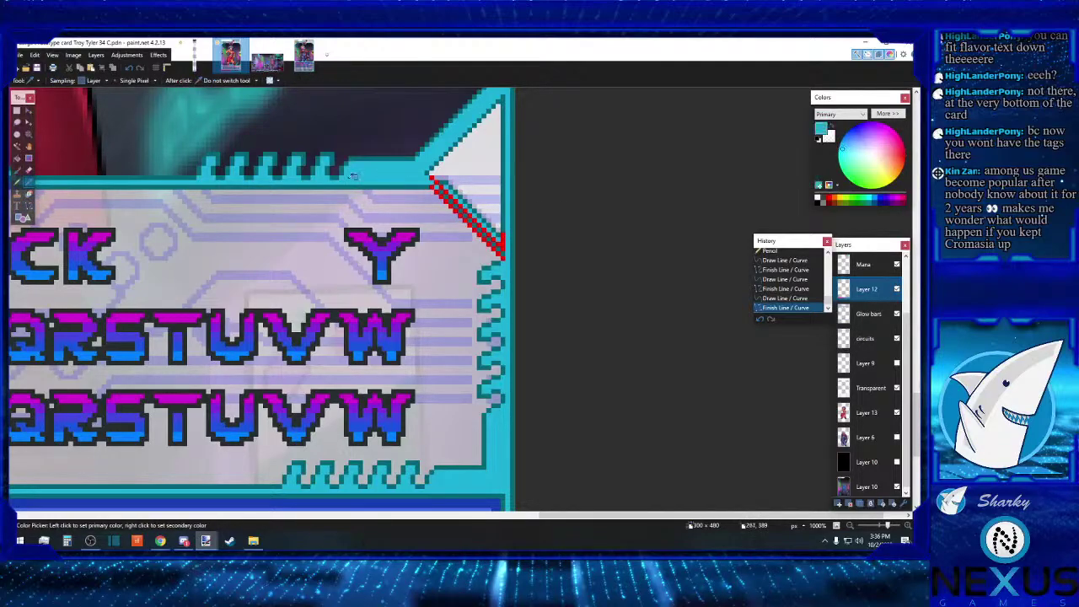
pyautogui.click(29, 205)
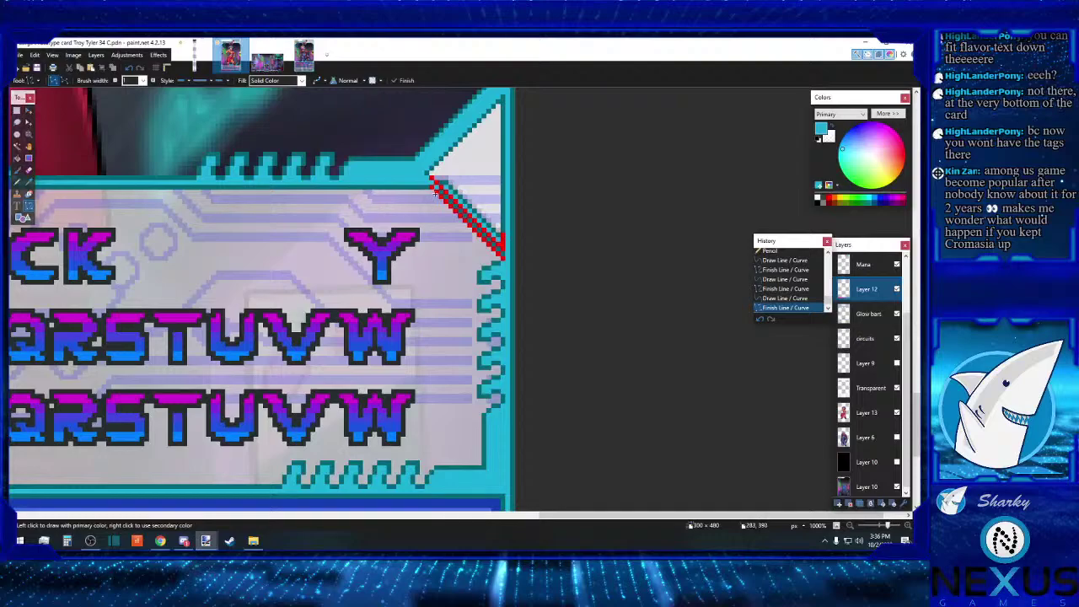
pyautogui.moveTo(434, 184); pyautogui.dragTo(504, 255)
pyautogui.press('Return')
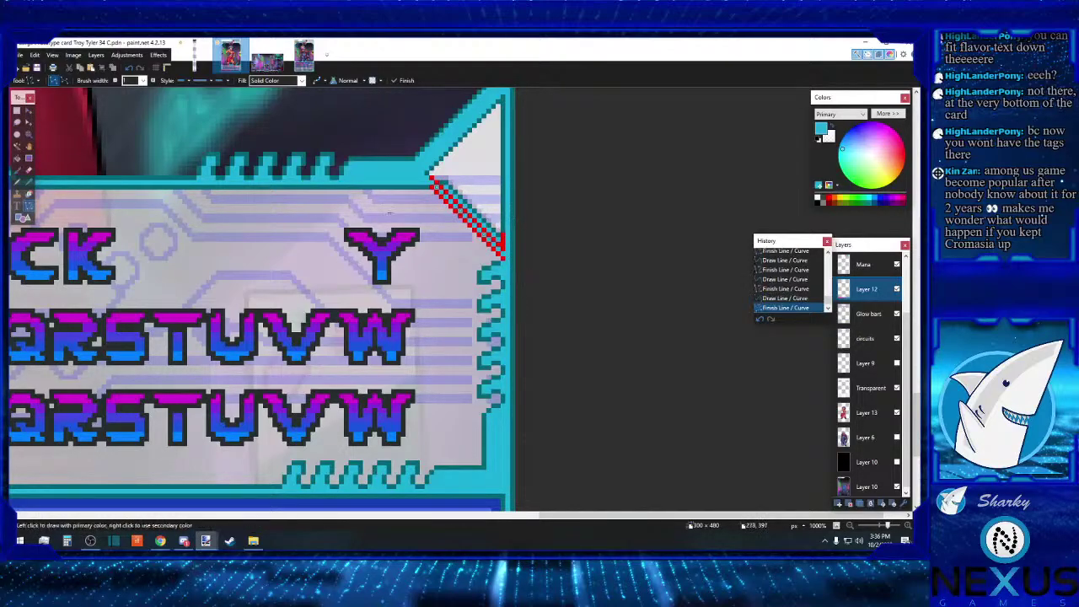
# Step: Sample the border's dark teal and draw an outline on each side of the cyan diagonal, covering the red guides
pyautogui.click(28, 180)
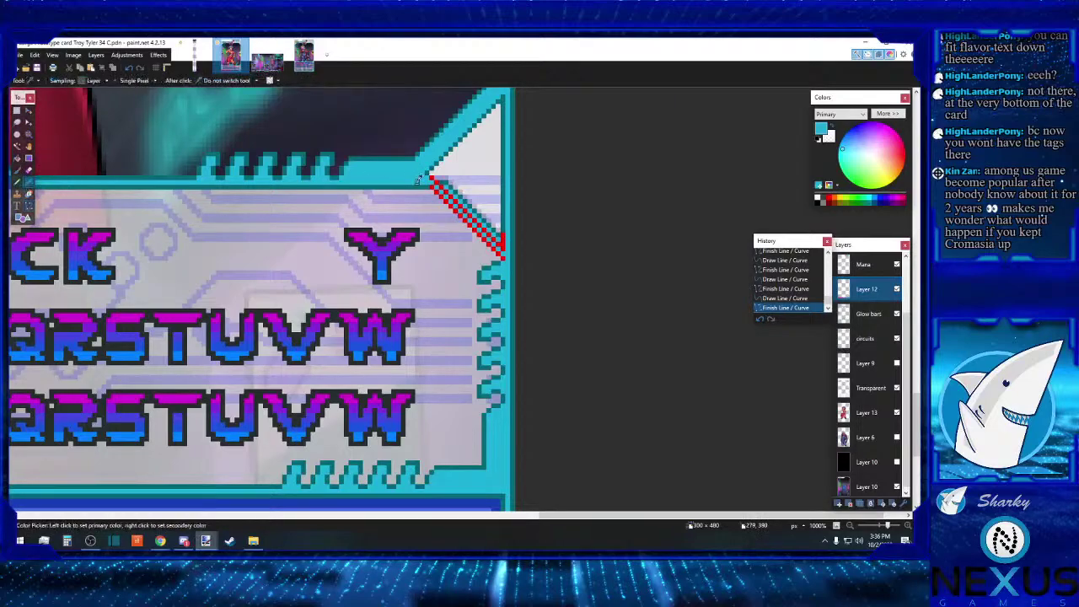
pyautogui.click(53, 184)
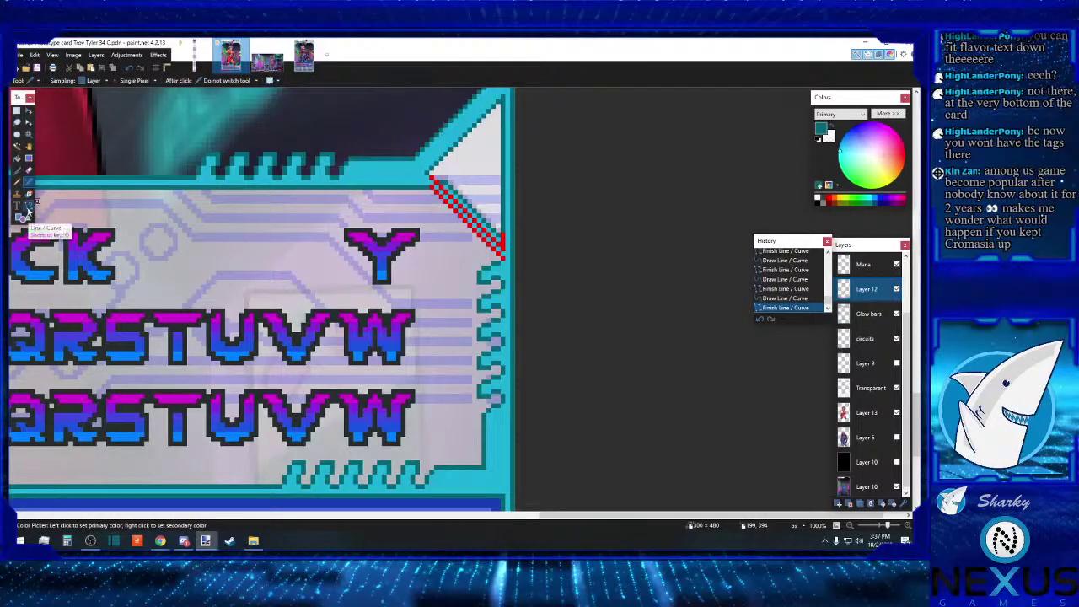
pyautogui.click(29, 205)
pyautogui.moveTo(434, 189); pyautogui.dragTo(499, 253)
pyautogui.press('Return')
pyautogui.moveTo(432, 178); pyautogui.dragTo(503, 248)
pyautogui.press('Return')
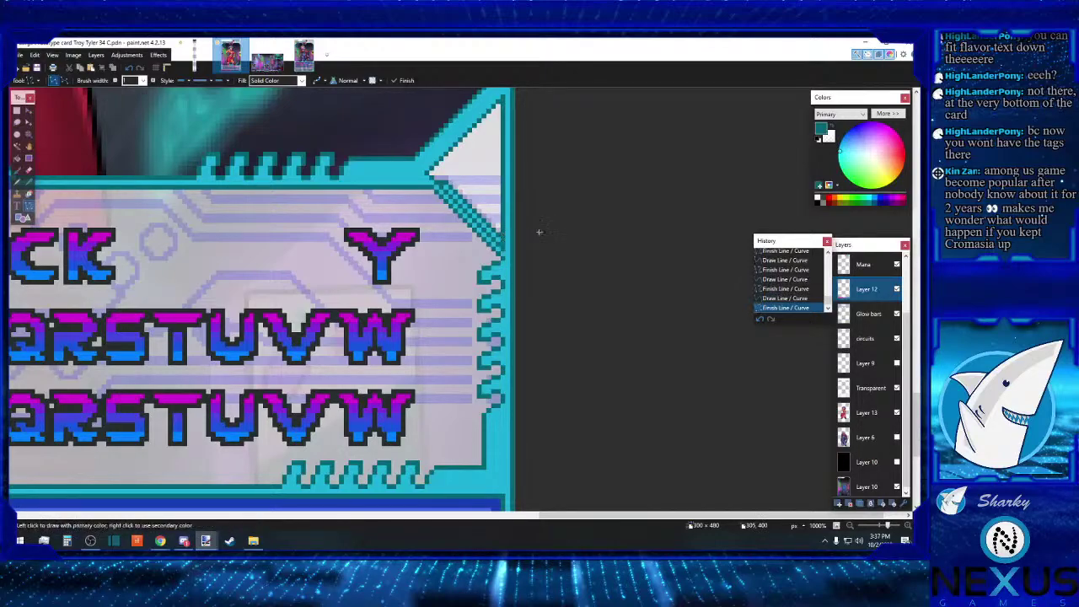
# Step: Erase rectangular selections of leftover old diagonal pixels beside the upper part of the redrawn diagonal on Layer 12
pyautogui.click(17, 110)
pyautogui.moveTo(436, 175); pyautogui.dragTo(461, 185)
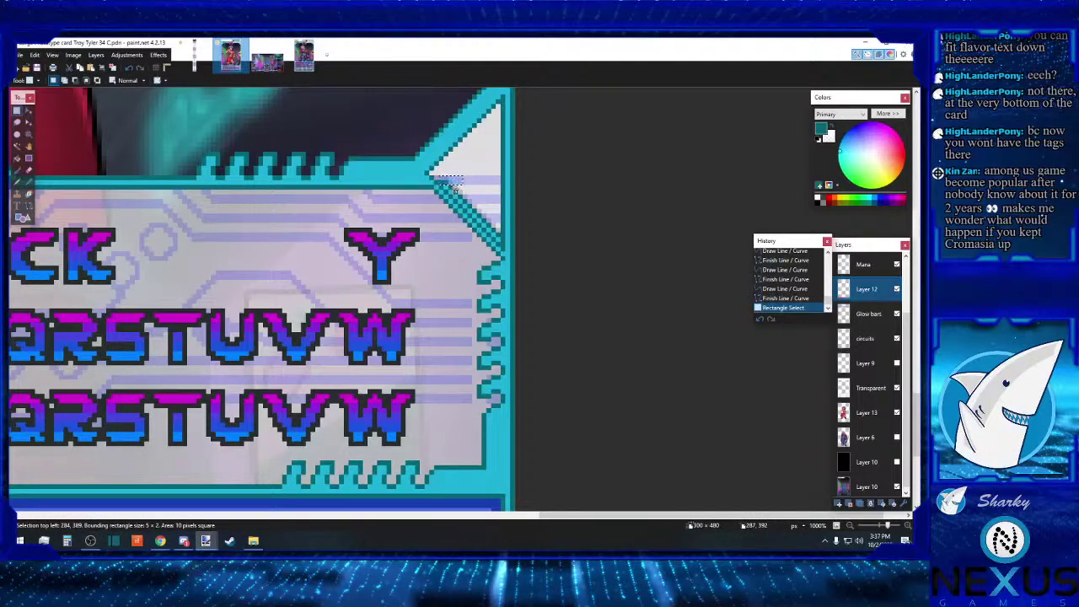
pyautogui.press('Delete')
pyautogui.moveTo(444, 182); pyautogui.dragTo(462, 194)
pyautogui.press('Delete')
pyautogui.press('Delete')
pyautogui.moveTo(472, 187); pyautogui.dragTo(459, 202)
pyautogui.press('Delete')
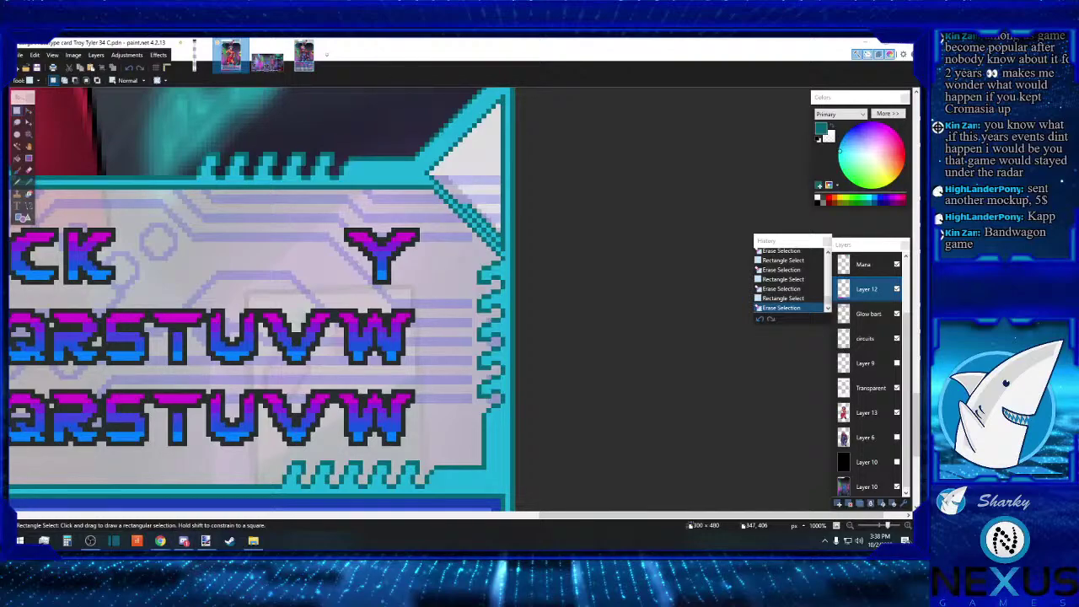
# Step: Erase the leftover pixels beside the diagonal's middle stretch, undoing one erase and reselecting its area
pyautogui.click(206, 540)
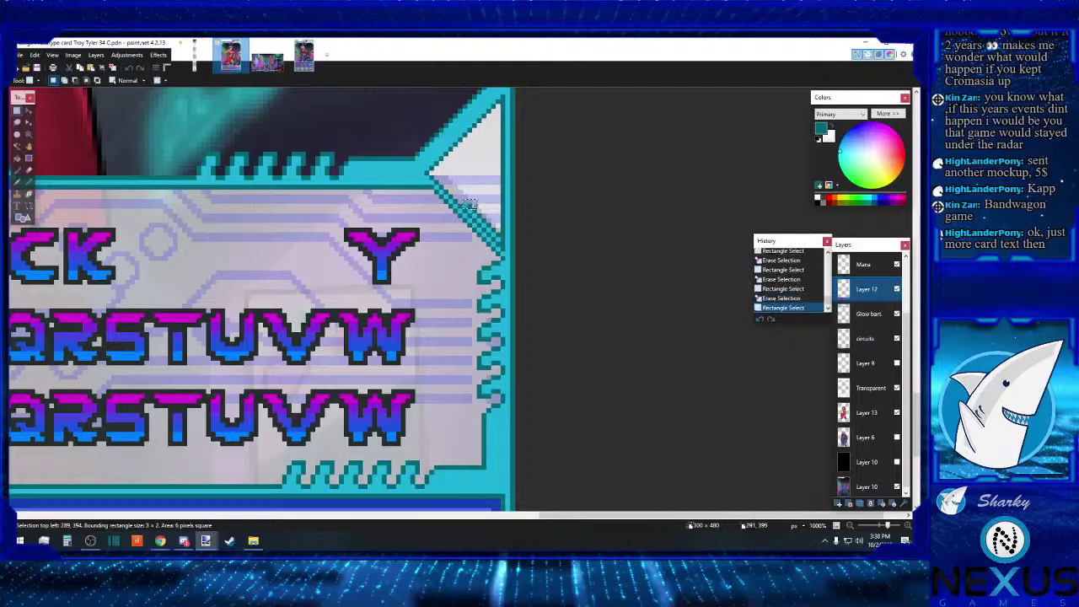
pyautogui.click(482, 210)
pyautogui.click(484, 210)
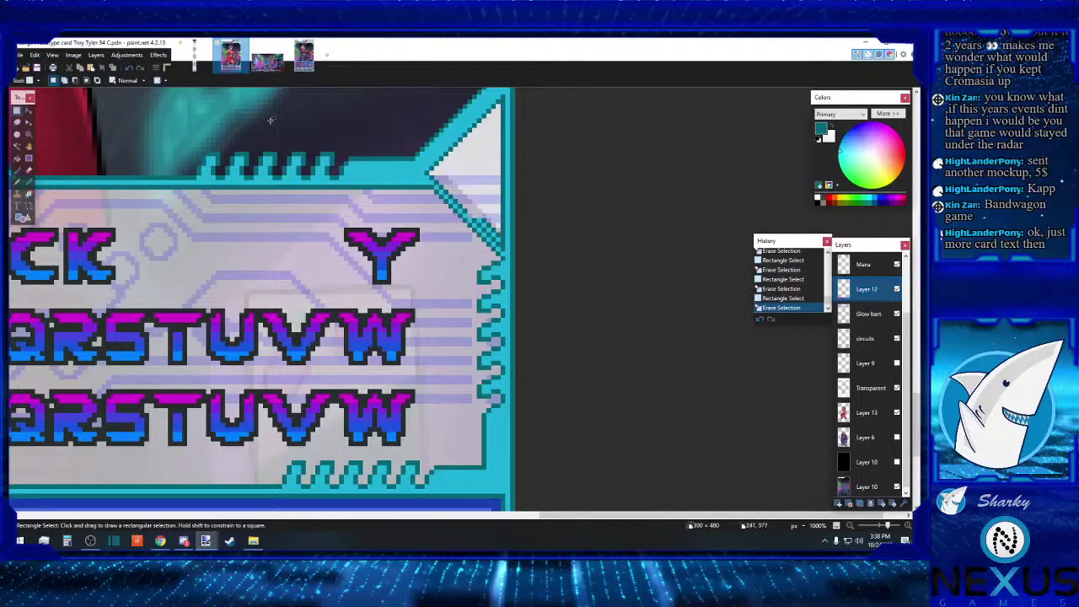
pyautogui.click(128, 67)
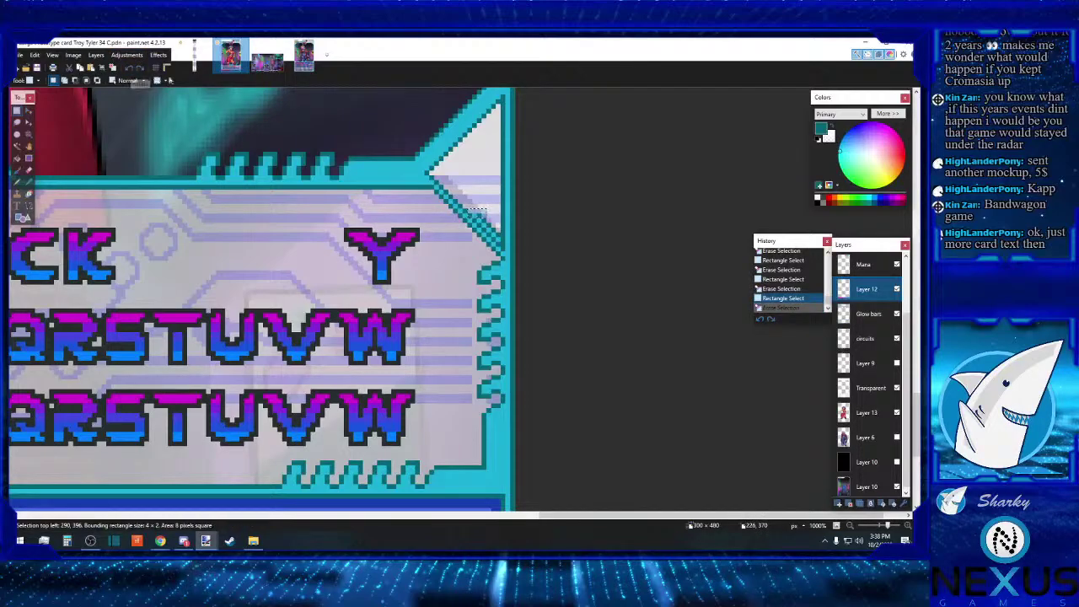
pyautogui.click(483, 211)
pyautogui.press('Delete')
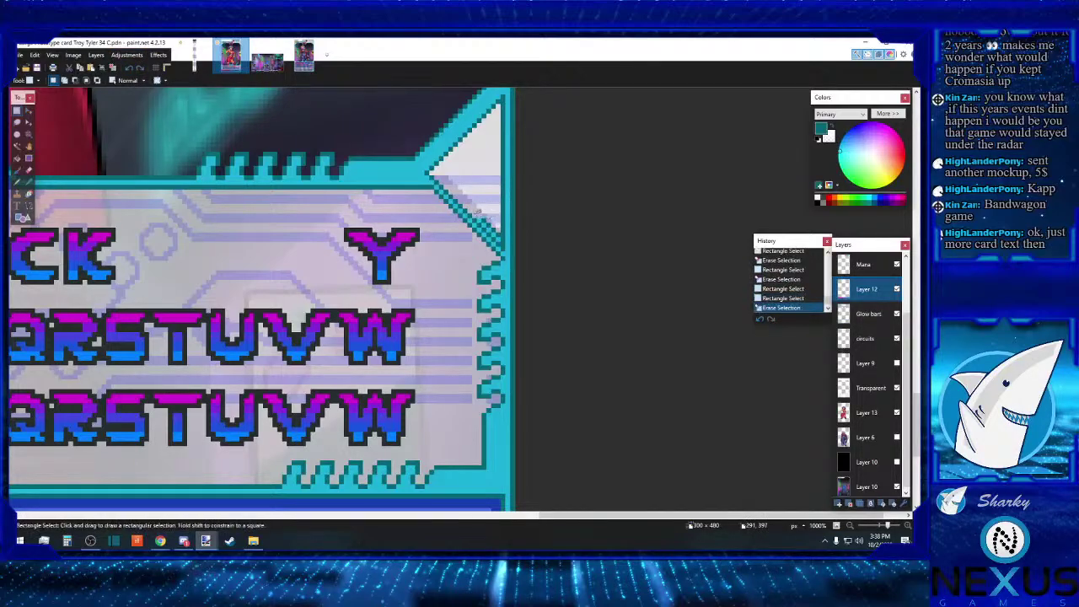
# Step: Erase the remaining old diagonal pixels beside the lower end of the redrawn diagonal
pyautogui.click(488, 214)
pyautogui.press('Delete')
pyautogui.click(484, 223)
pyautogui.press('Delete')
pyautogui.click(491, 226)
pyautogui.press('Delete')
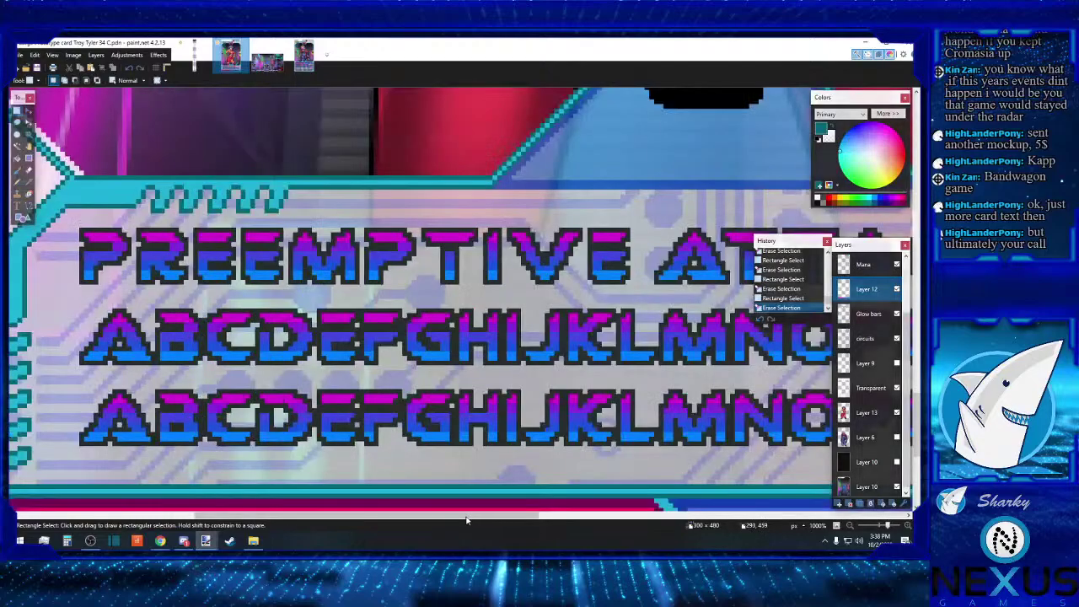
# Step: Examine the card's lower frame and compare both diagonal corners at 400% zoom
pyautogui.click(486, 513)
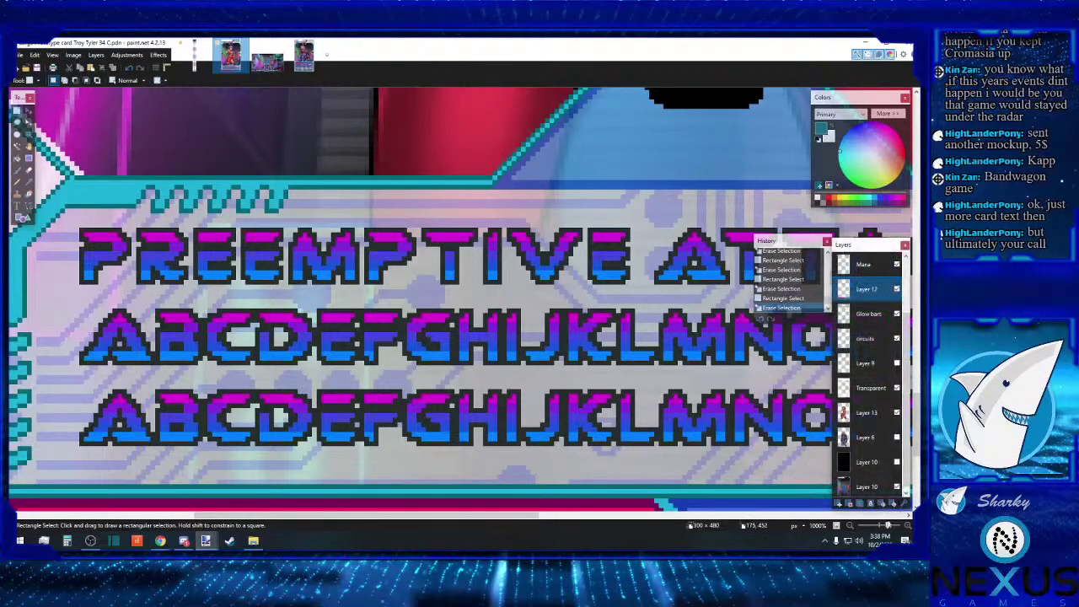
pyautogui.click(851, 525)
pyautogui.click(851, 525)
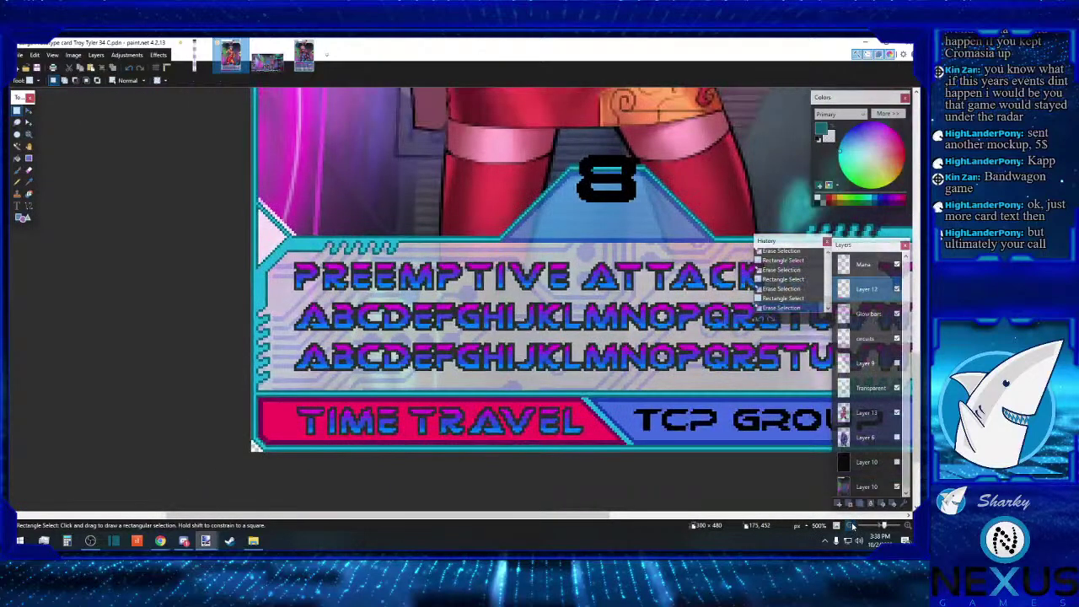
pyautogui.click(851, 526)
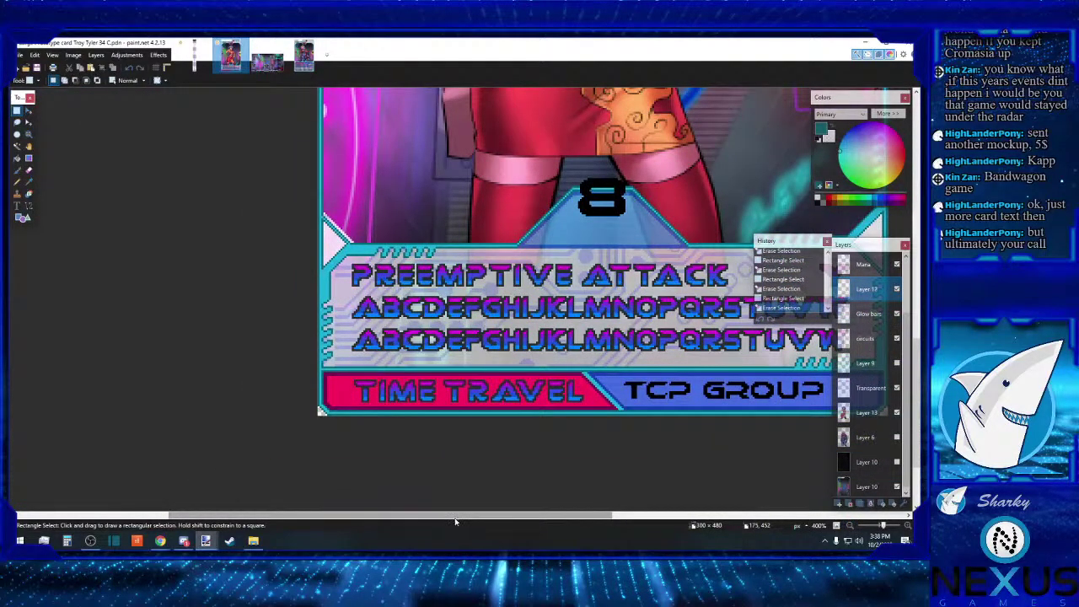
pyautogui.moveTo(455, 524); pyautogui.dragTo(548, 524)
pyautogui.hscroll(-2, 548, 523)
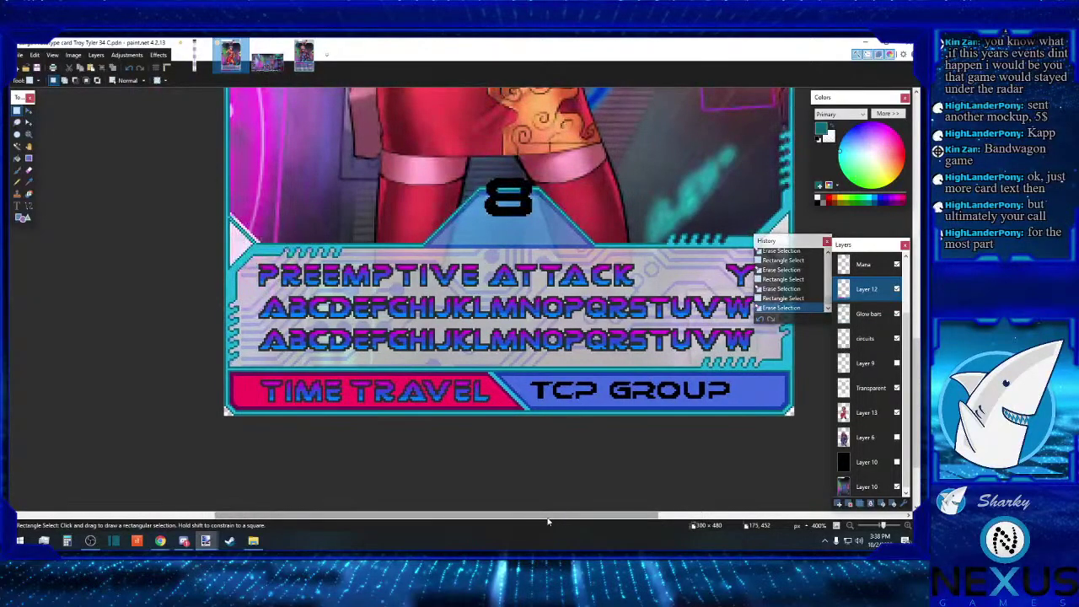
pyautogui.hscroll(4, 548, 522)
pyautogui.hscroll(-2, 548, 523)
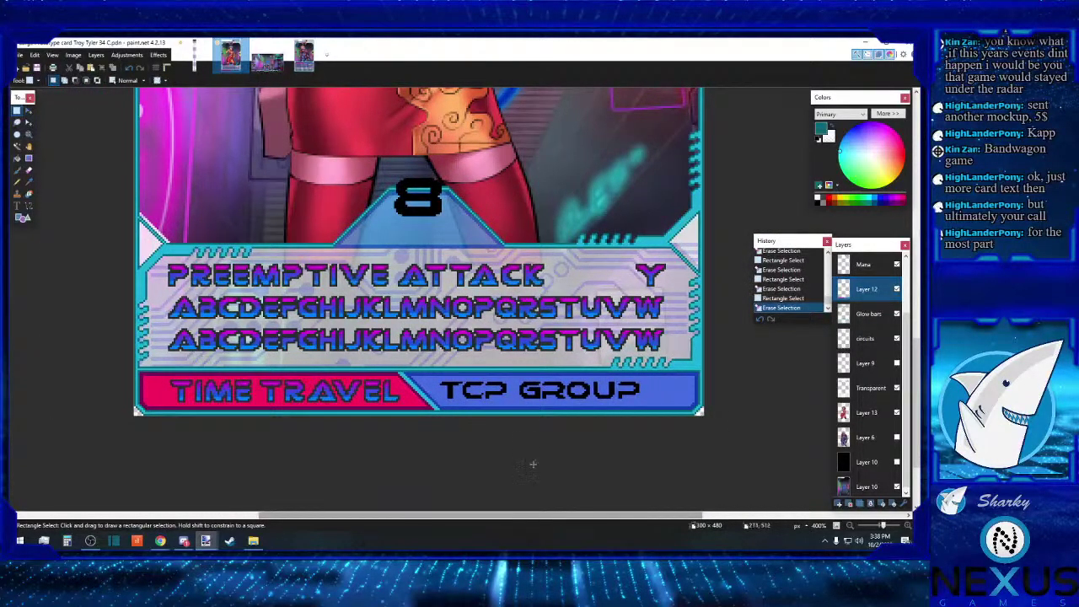
pyautogui.scroll(3, 534, 477)
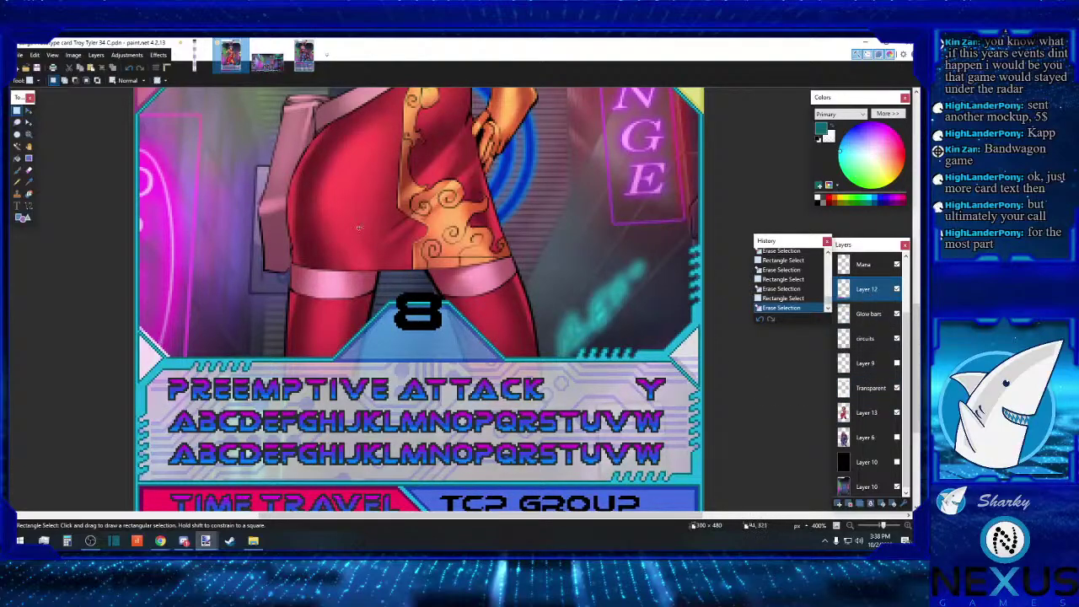
# Step: Magic Wand the area enclosed by the frame on Glow bars, and erase that selection from the Transparent layer
pyautogui.click(879, 317)
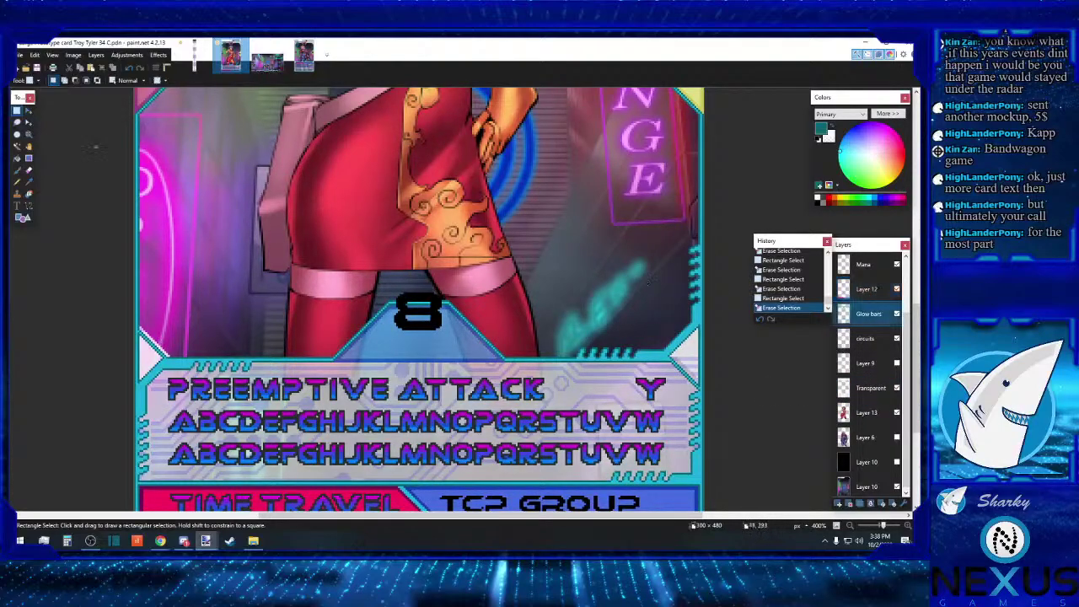
pyautogui.click(17, 145)
pyautogui.click(305, 207)
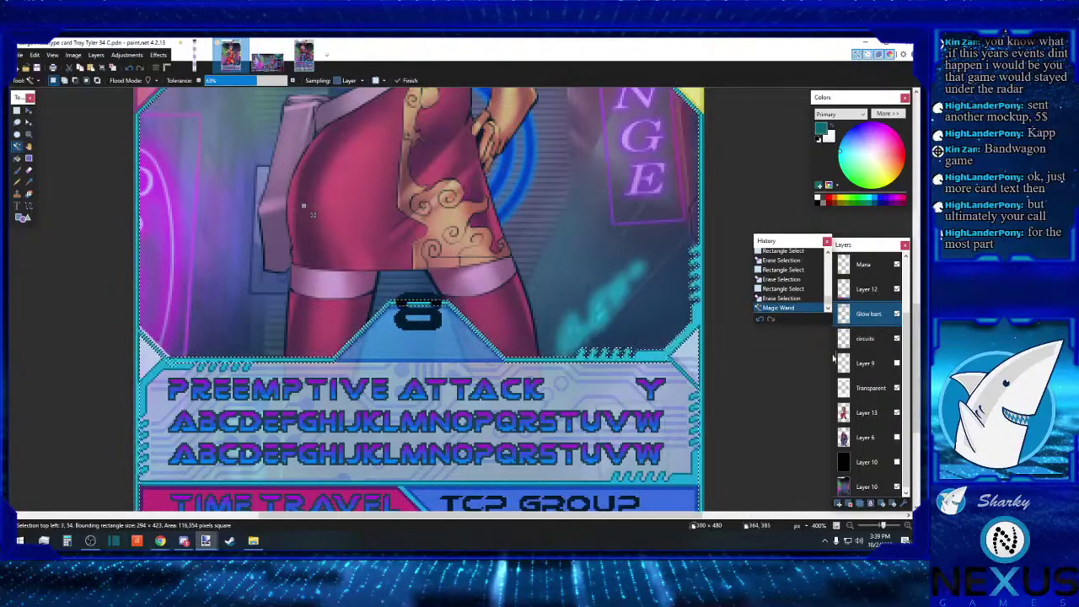
pyautogui.click(869, 388)
pyautogui.press('Delete')
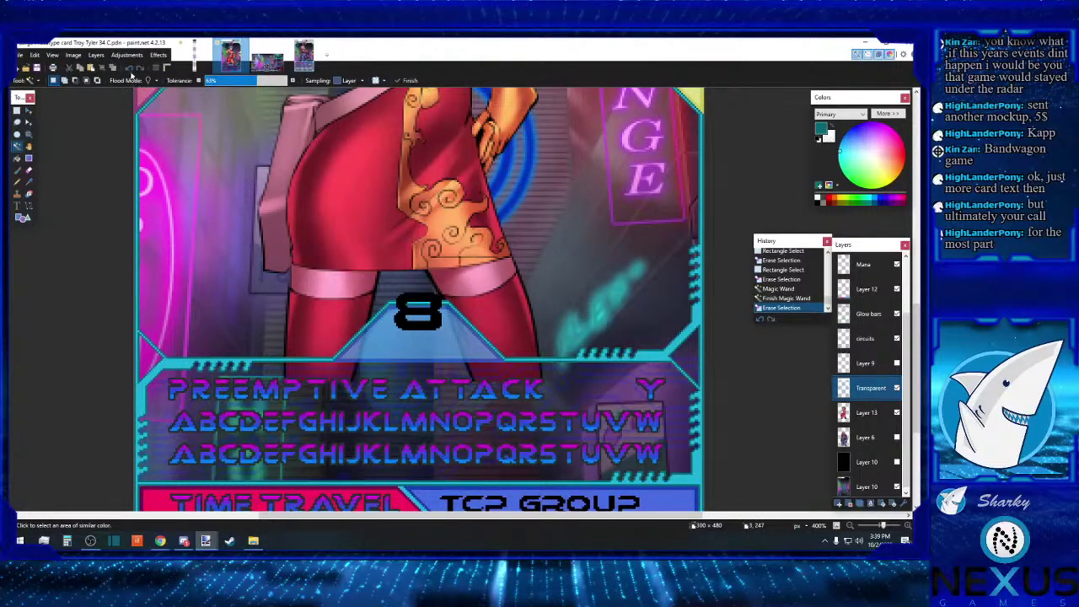
# Step: Undo the last erase, clear the selection, and merge Layer 12 down into Glow bars
pyautogui.click(130, 70)
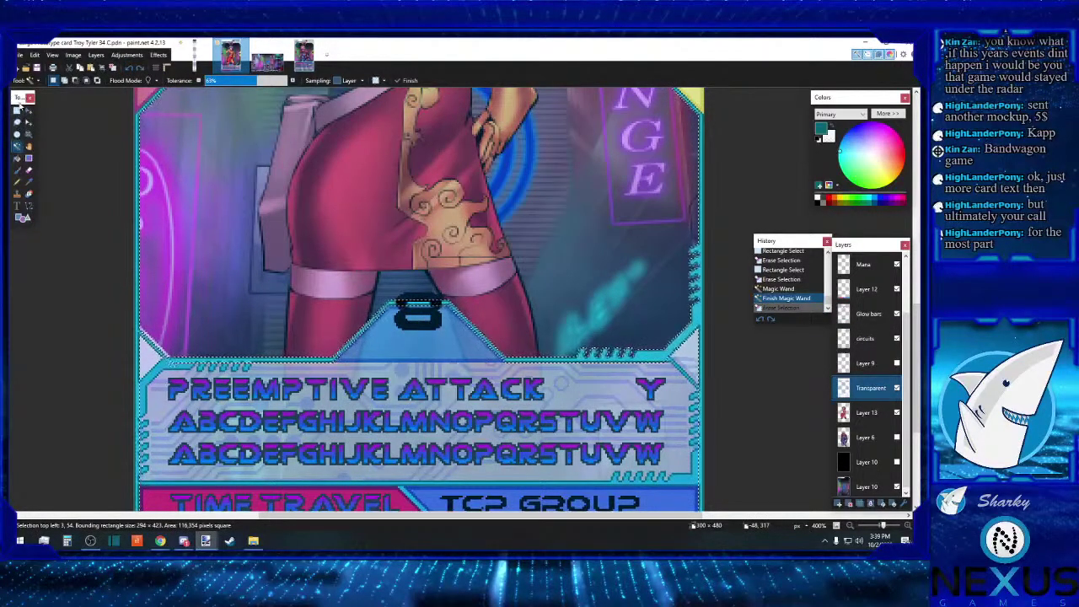
pyautogui.click(16, 109)
pyautogui.click(69, 156)
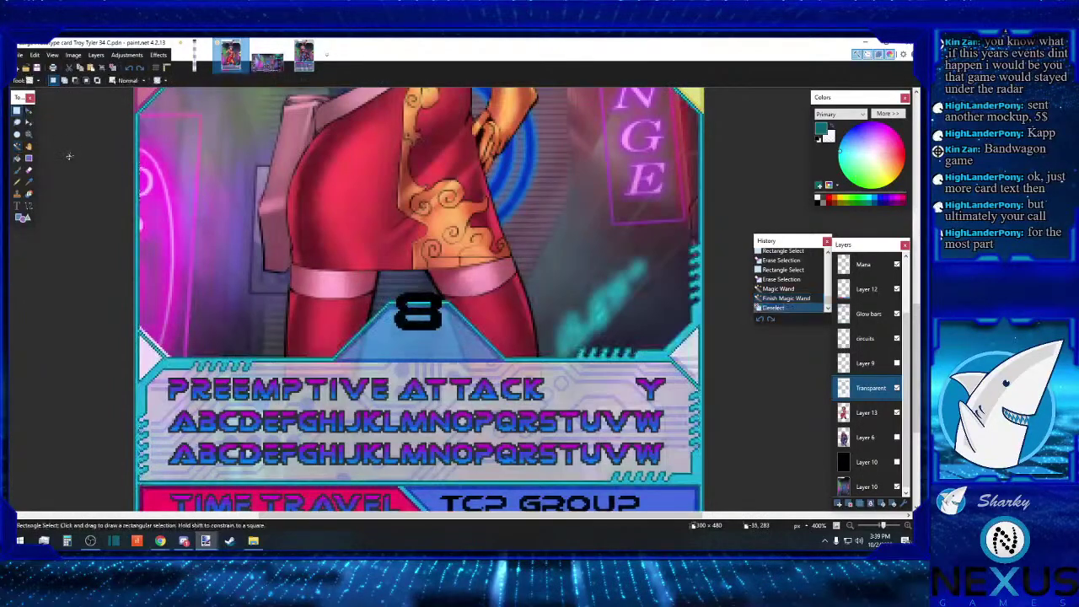
pyautogui.click(874, 289)
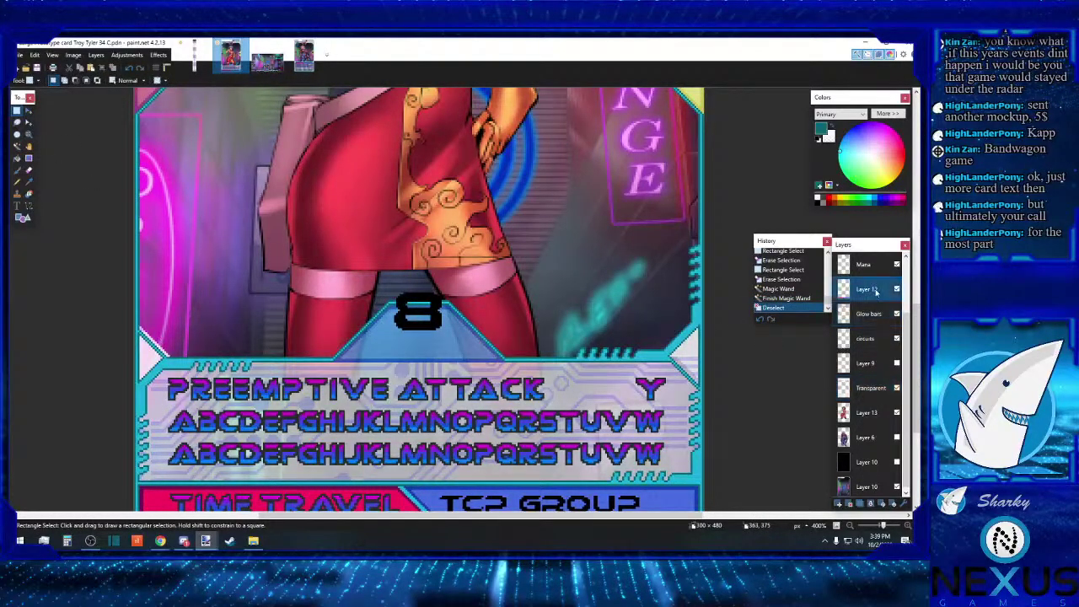
pyautogui.click(873, 504)
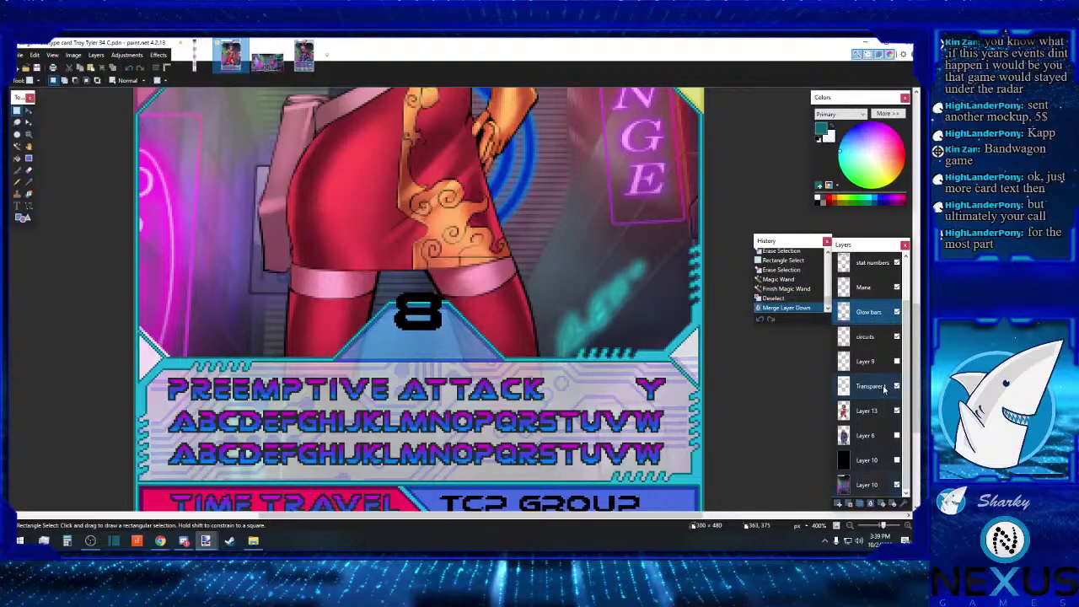
# Step: Magic Wand the artwork area above the text box on Glow bars, and erase that selection from the Transparent layer
pyautogui.click(16, 146)
pyautogui.click(259, 242)
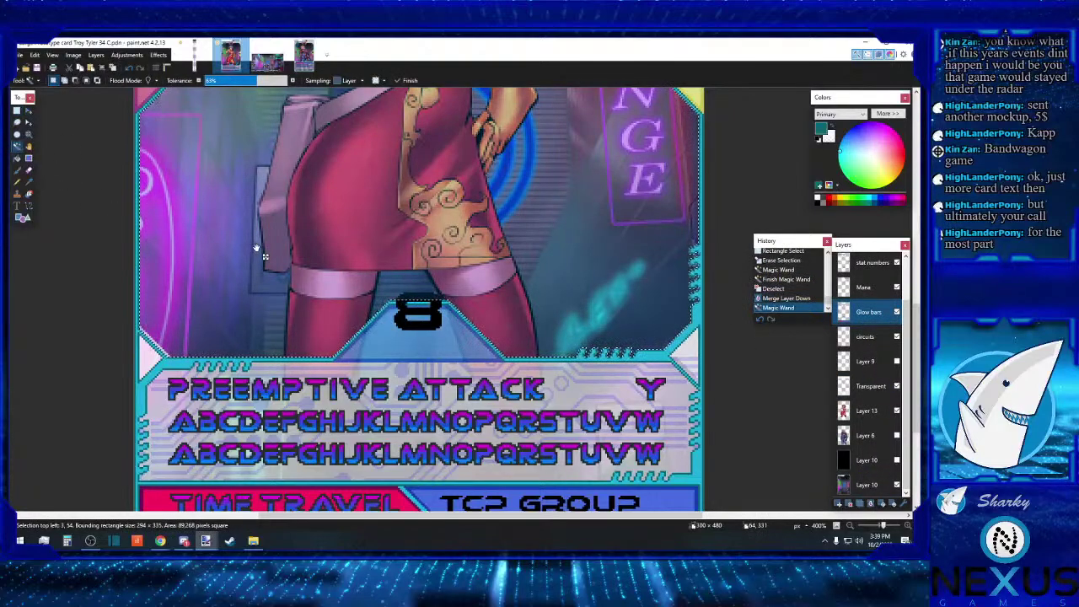
pyautogui.click(872, 390)
pyautogui.press('Delete')
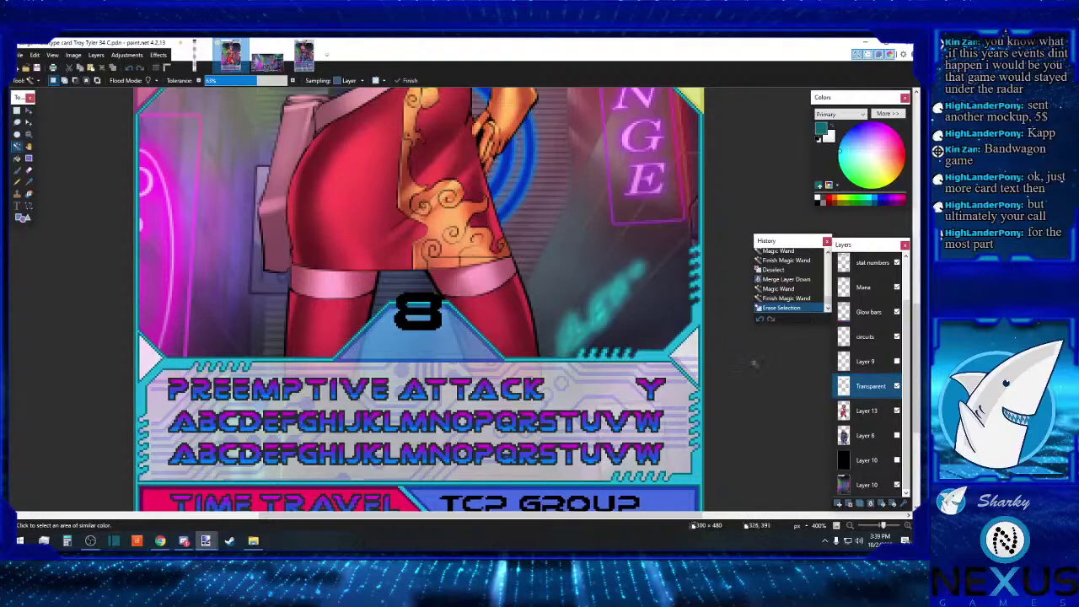
# Step: On Glow bars, erase the vertical outer border along the white triangle at the card's left edge
pyautogui.scroll(-3, 753, 364)
pyautogui.scroll(2, 752, 364)
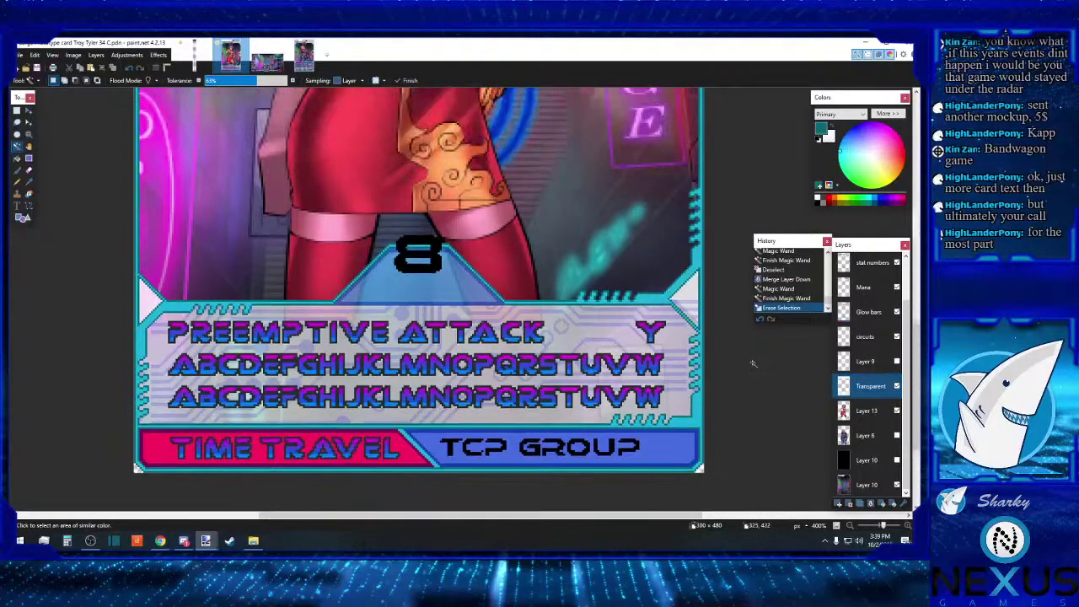
pyautogui.click(908, 526)
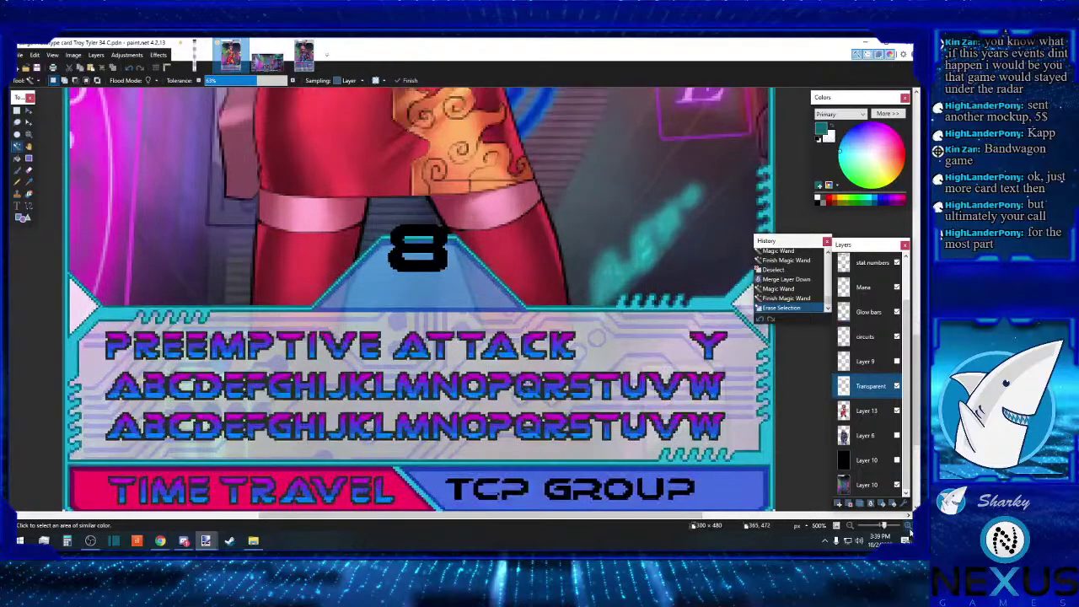
pyautogui.click(908, 527)
pyautogui.click(908, 527)
pyautogui.click(908, 527)
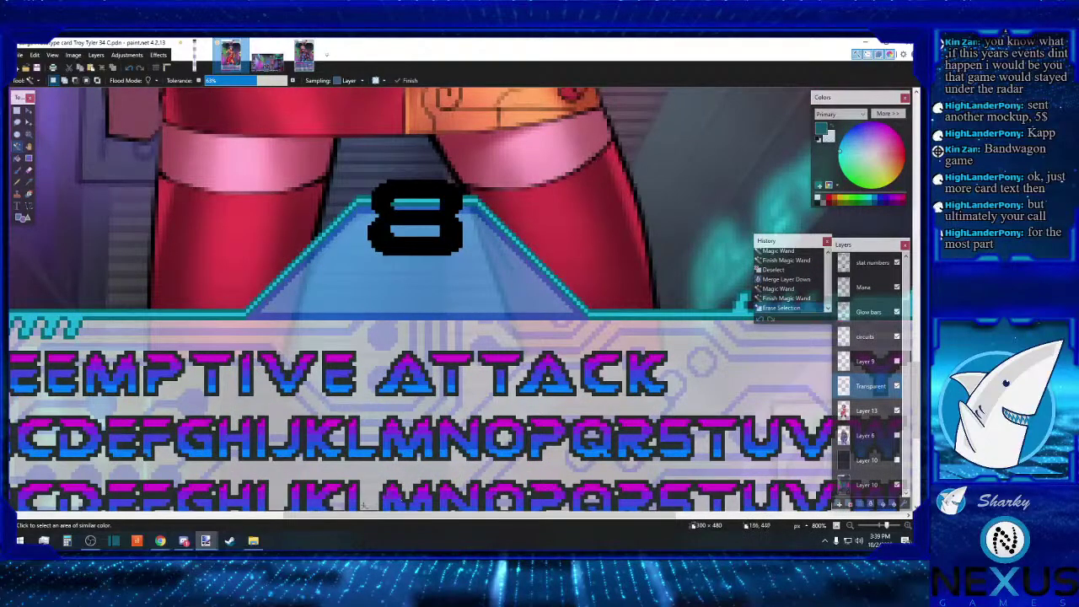
pyautogui.moveTo(364, 514); pyautogui.dragTo(152, 514)
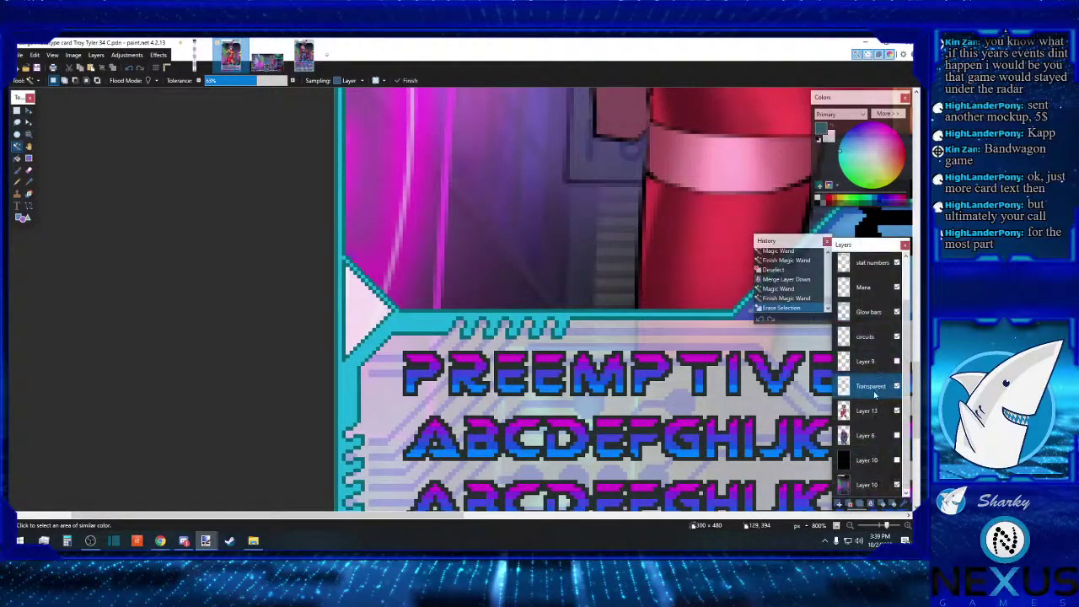
pyautogui.click(872, 315)
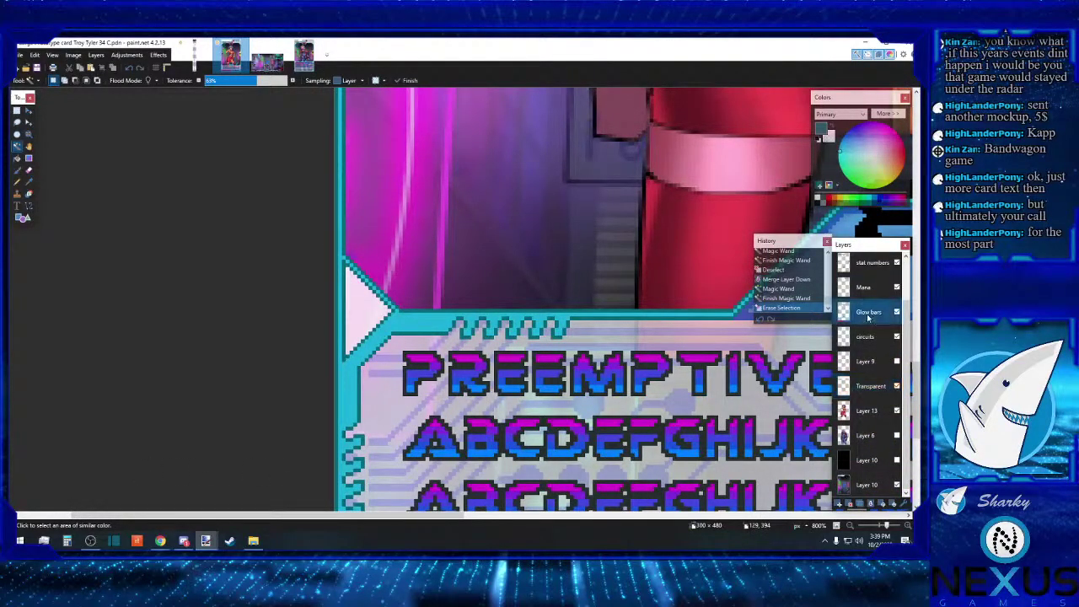
pyautogui.click(16, 111)
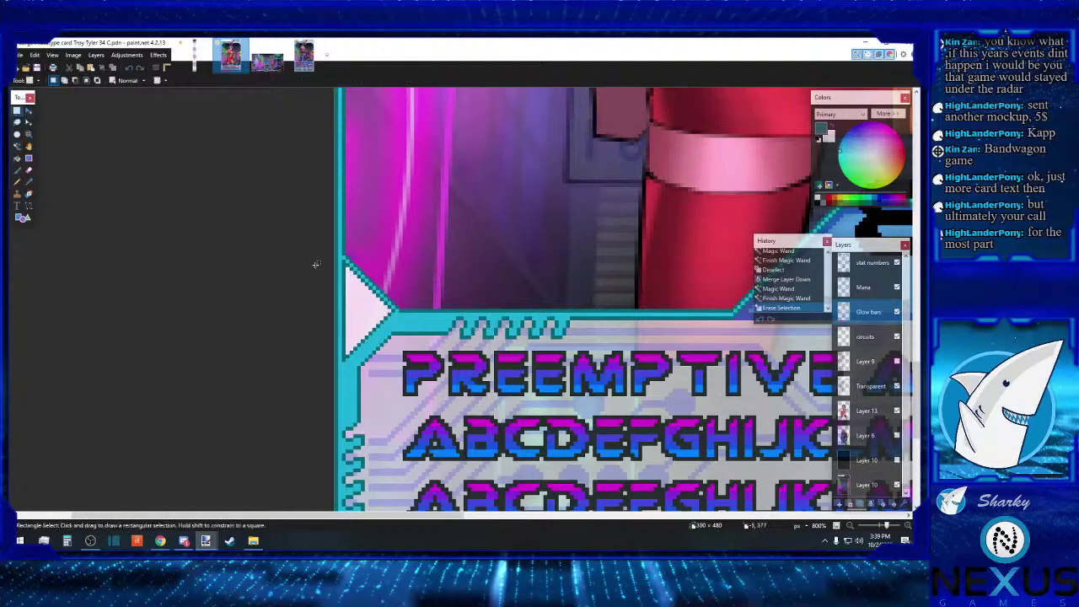
pyautogui.moveTo(343, 262)
pyautogui.mouseDown()
pyautogui.moveTo(308, 342)
pyautogui.moveTo(308, 355)
pyautogui.moveTo(335, 363)
pyautogui.mouseUp()
pyautogui.press('Delete')
pyautogui.press('Delete')
pyautogui.press('Delete')
pyautogui.moveTo(336, 270)
pyautogui.mouseDown()
pyautogui.moveTo(341, 254)
pyautogui.moveTo(335, 267)
pyautogui.mouseUp()
pyautogui.press('Delete')
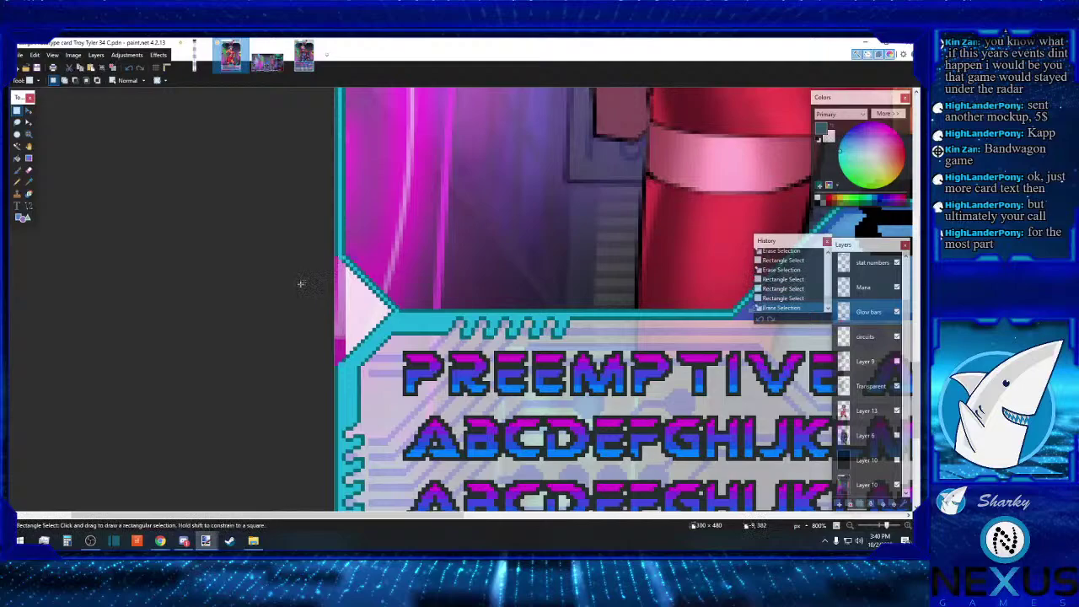
# Step: Pencil in the outline pixels where the left triangle's upper and lower diagonals meet the border
pyautogui.press('k')
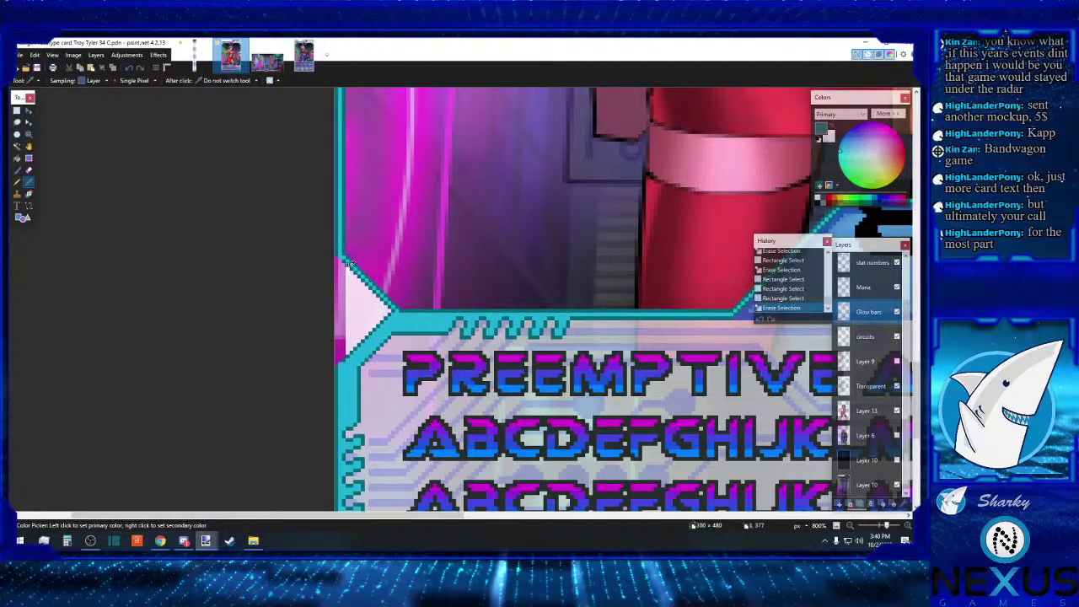
pyautogui.click(17, 158)
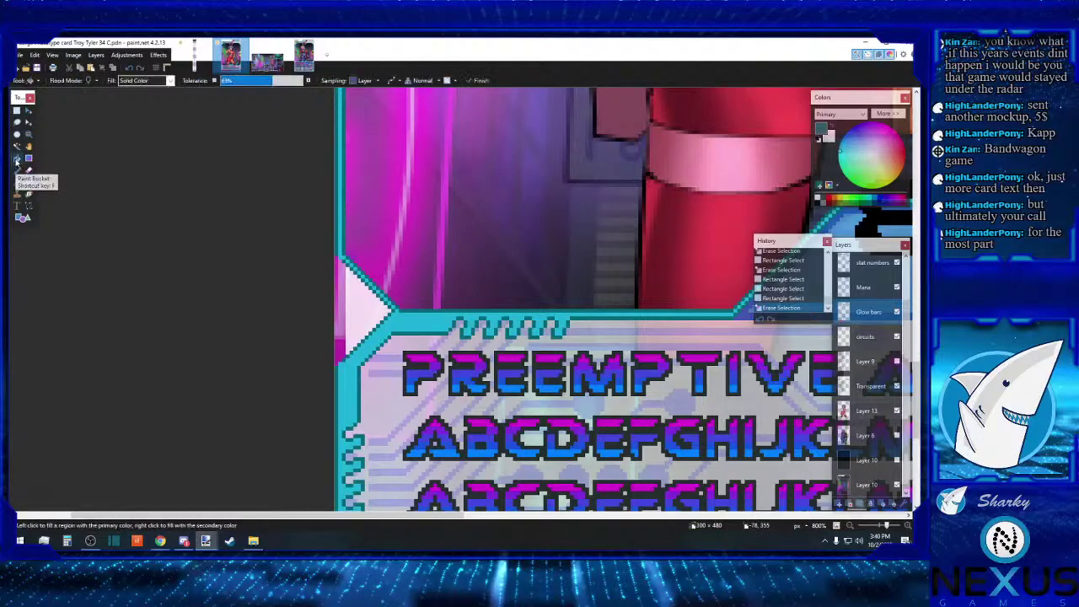
pyautogui.click(17, 183)
pyautogui.click(343, 257)
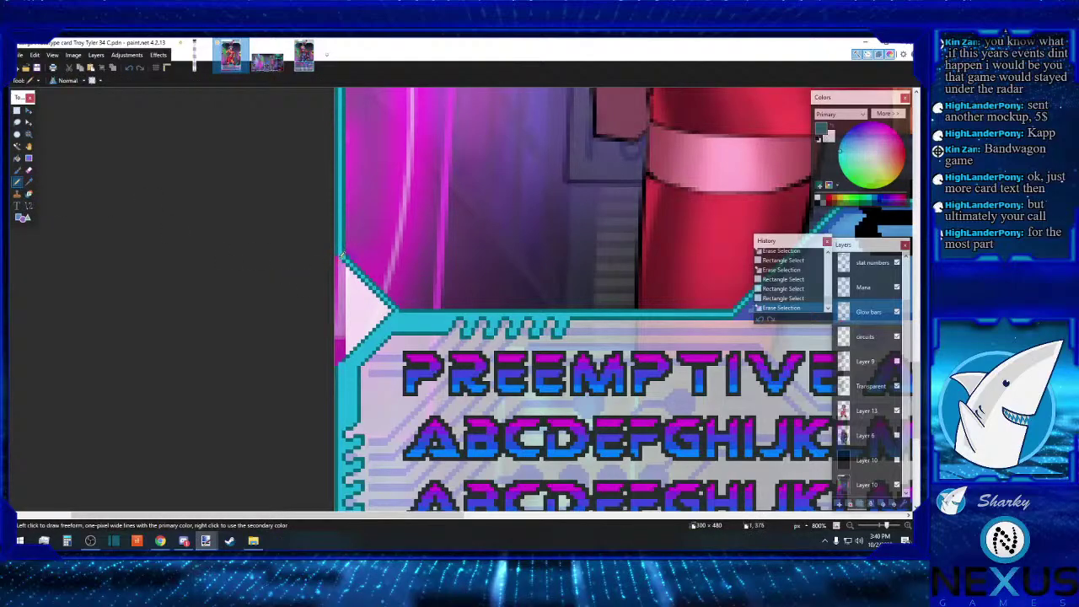
pyautogui.click(344, 359)
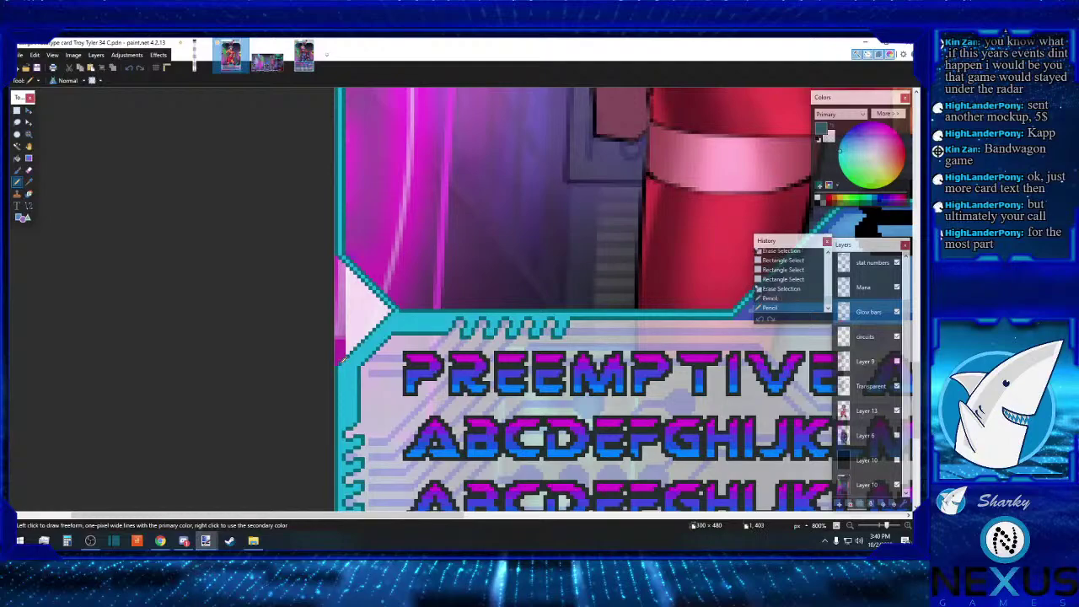
# Step: Magic Wand the left triangle on Glow bars at 0% tolerance, and erase its white fill from the Transparent layer
pyautogui.click(16, 158)
pyautogui.click(17, 146)
pyautogui.moveTo(256, 81); pyautogui.dragTo(194, 83)
pyautogui.click(354, 303)
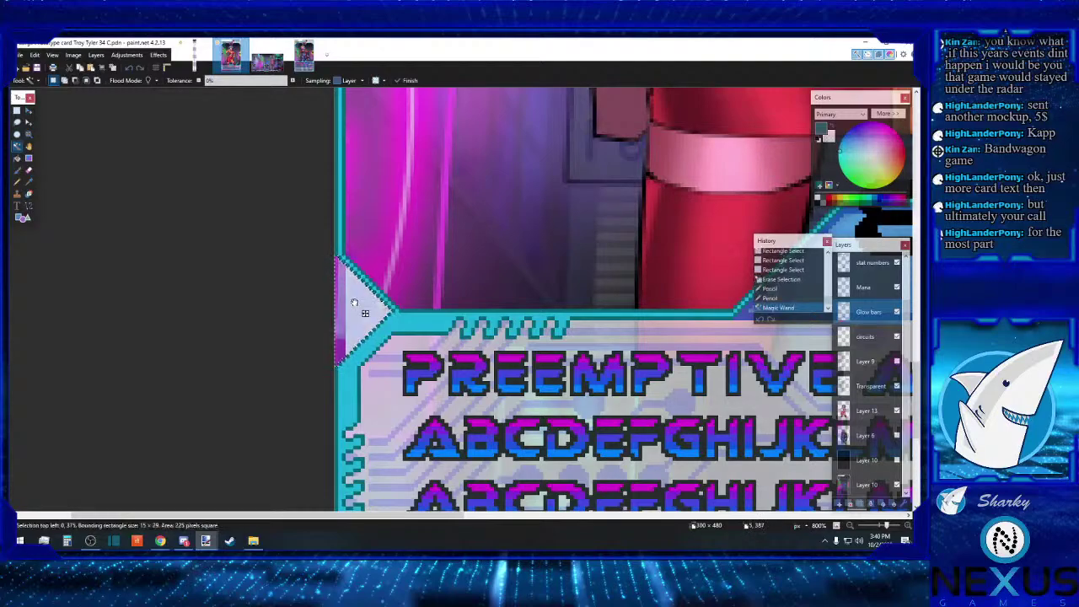
pyautogui.click(868, 385)
pyautogui.press('Delete')
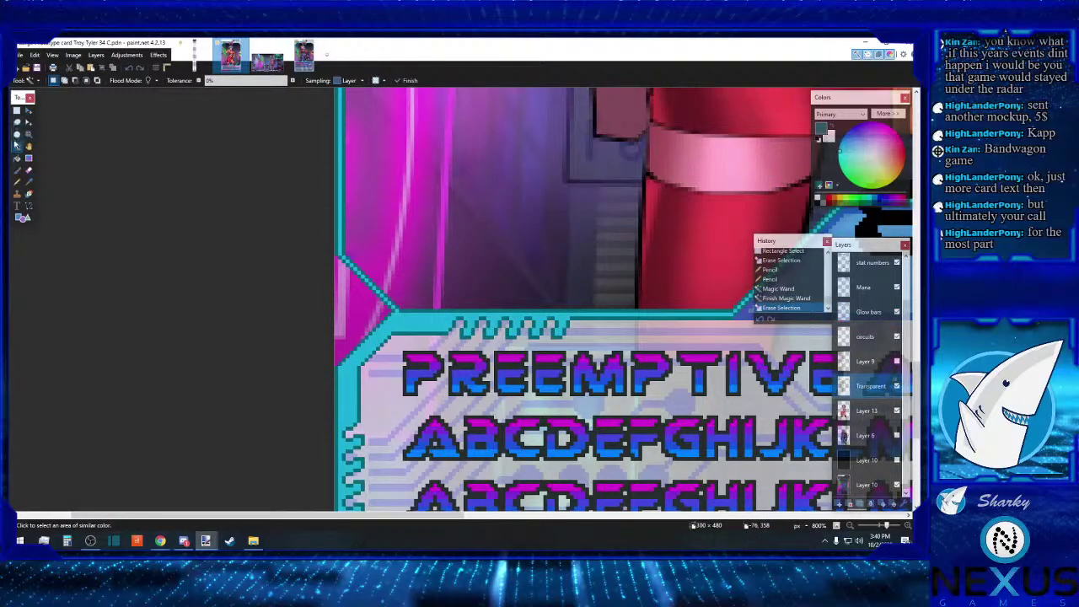
# Step: Reselect the left triangle on Glow bars and erase that area from the background artwork on the bottommost Layer 10
pyautogui.click(868, 312)
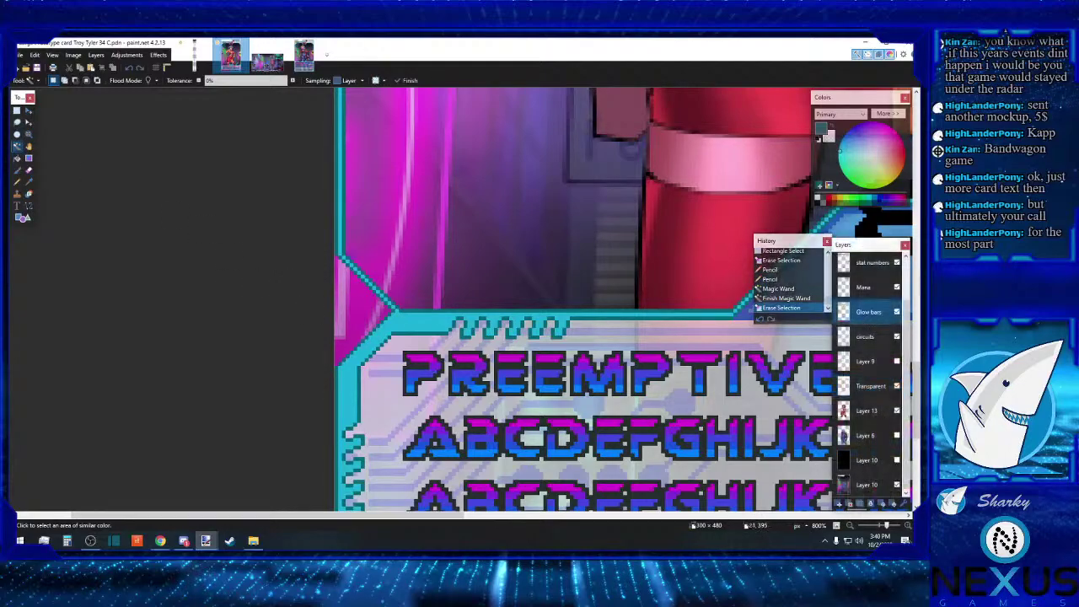
pyautogui.click(361, 320)
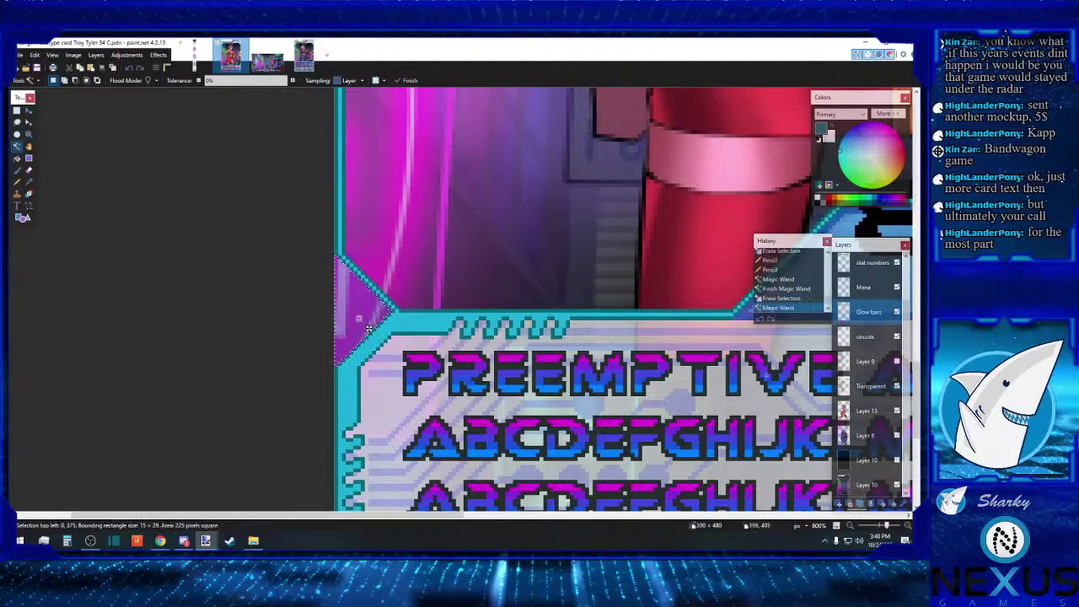
pyautogui.click(867, 485)
pyautogui.press('Delete')
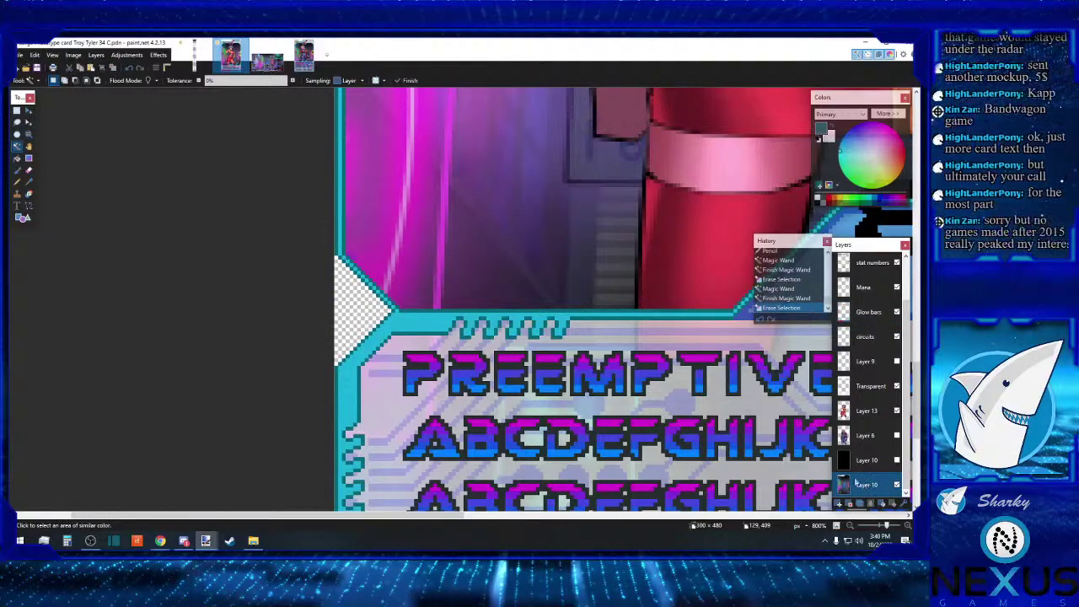
# Step: On Glow bars, erase the vertical outer border along the white triangle at the card's right edge
pyautogui.moveTo(345, 520); pyautogui.dragTo(812, 520)
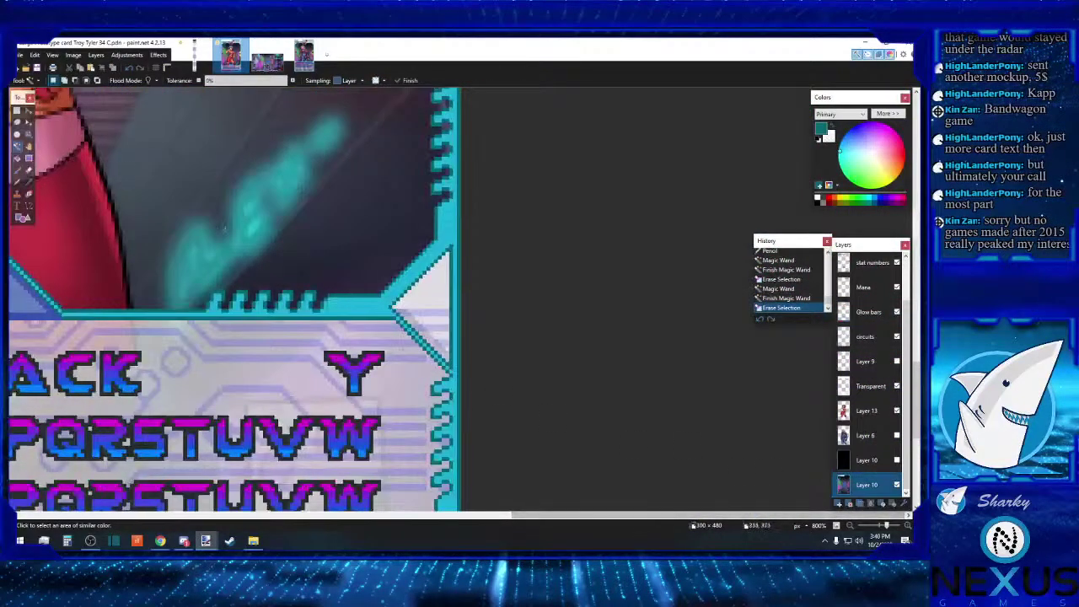
pyautogui.click(17, 110)
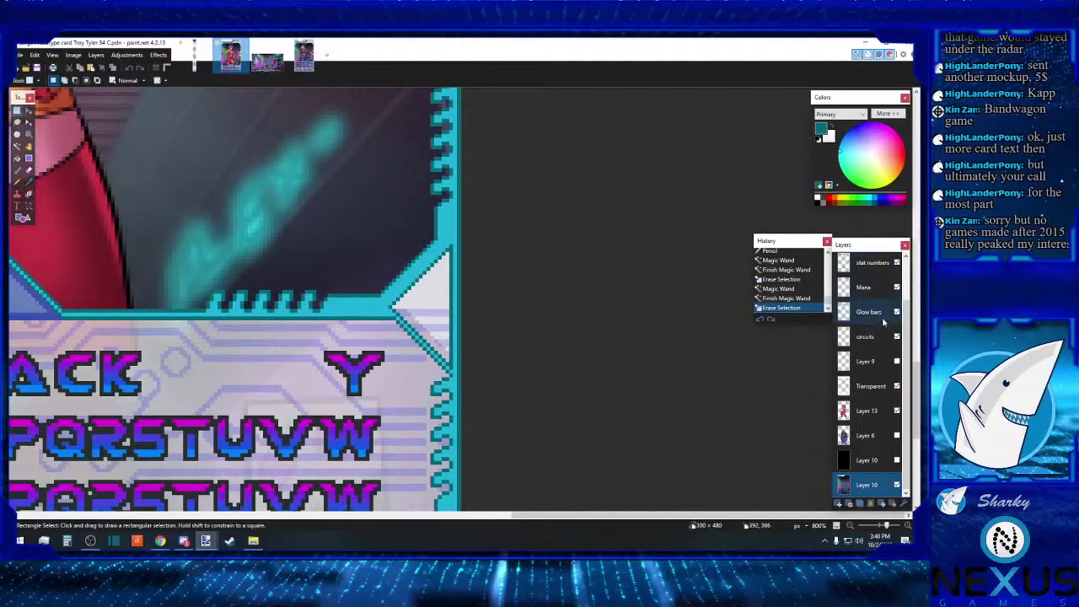
pyautogui.click(868, 312)
pyautogui.moveTo(452, 246)
pyautogui.mouseDown()
pyautogui.moveTo(462, 346)
pyautogui.moveTo(478, 364)
pyautogui.moveTo(453, 362)
pyautogui.moveTo(456, 371)
pyautogui.mouseUp()
pyautogui.press('Delete')
pyautogui.press('Delete')
pyautogui.press('Delete')
pyautogui.moveTo(455, 297); pyautogui.dragTo(455, 251)
pyautogui.moveTo(456, 250); pyautogui.dragTo(458, 250)
pyautogui.press('Delete')
pyautogui.press('Delete')
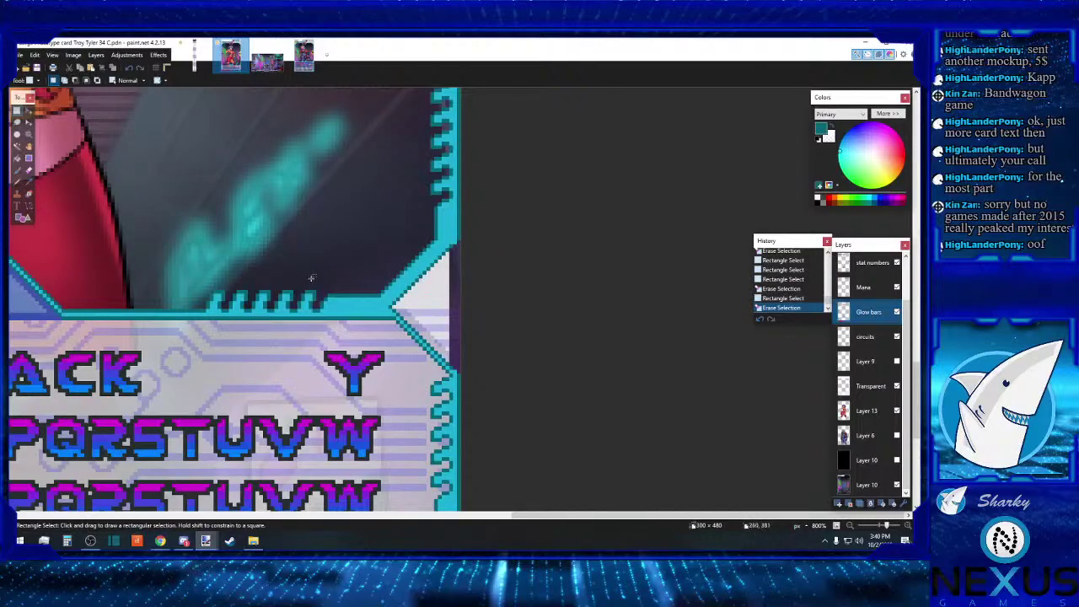
# Step: Pencil in the outline pixels where the right triangle's upper and lower diagonals meet the border
pyautogui.click(17, 181)
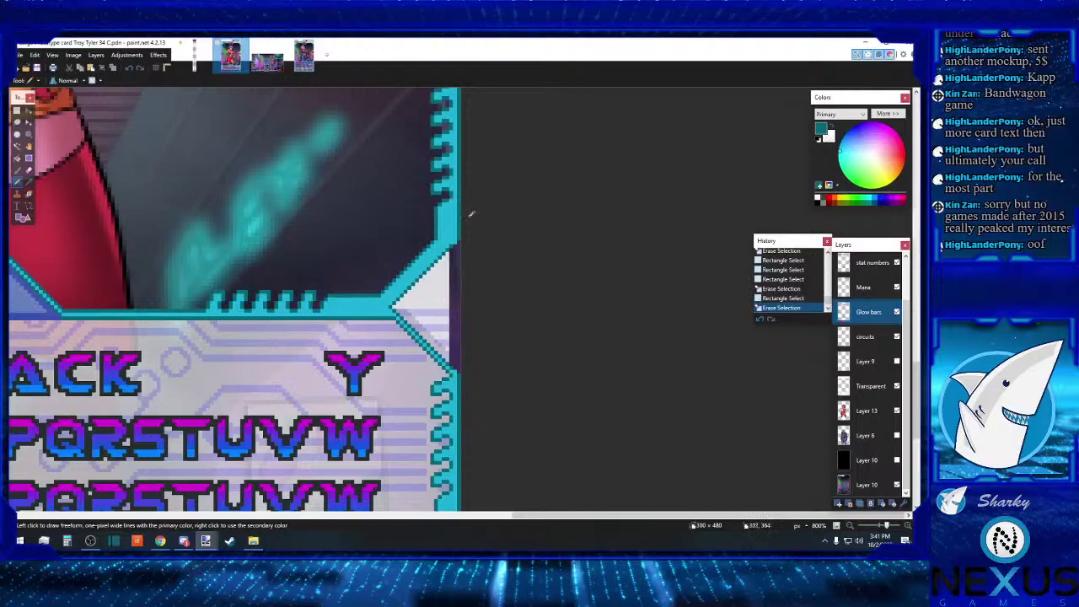
pyautogui.click(457, 242)
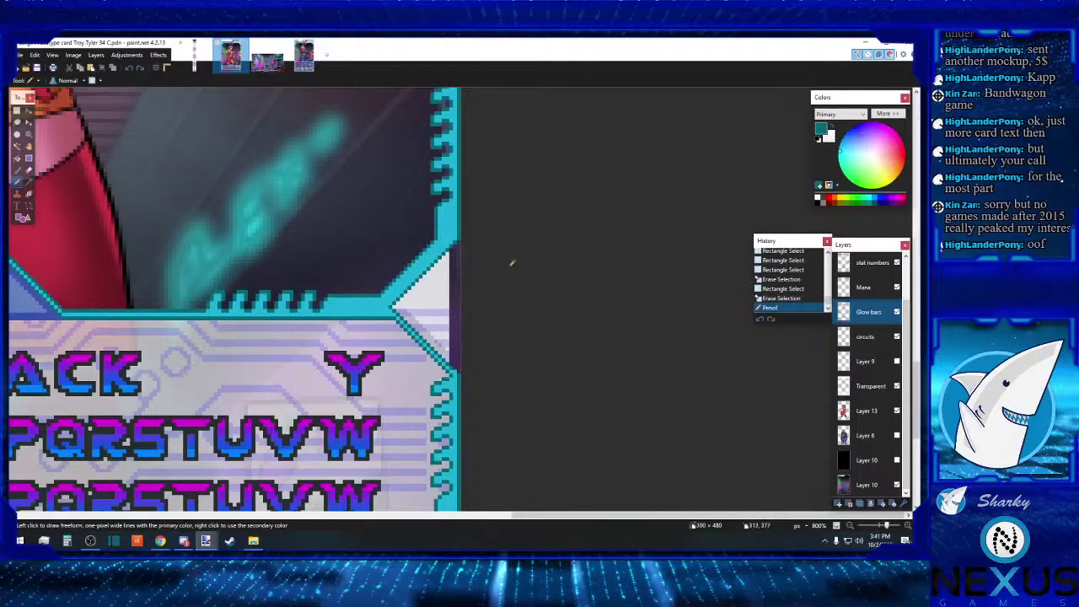
pyautogui.click(460, 364)
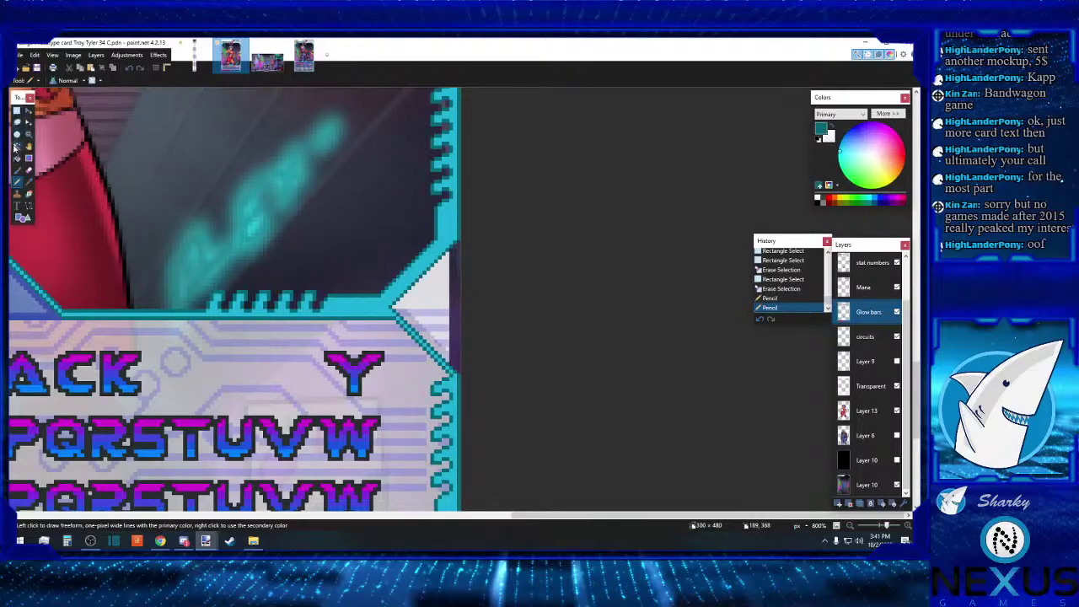
# Step: Magic Wand the right triangle on Glow bars, and erase its white fill from the Transparent layer
pyautogui.press('s')
pyautogui.click(433, 295)
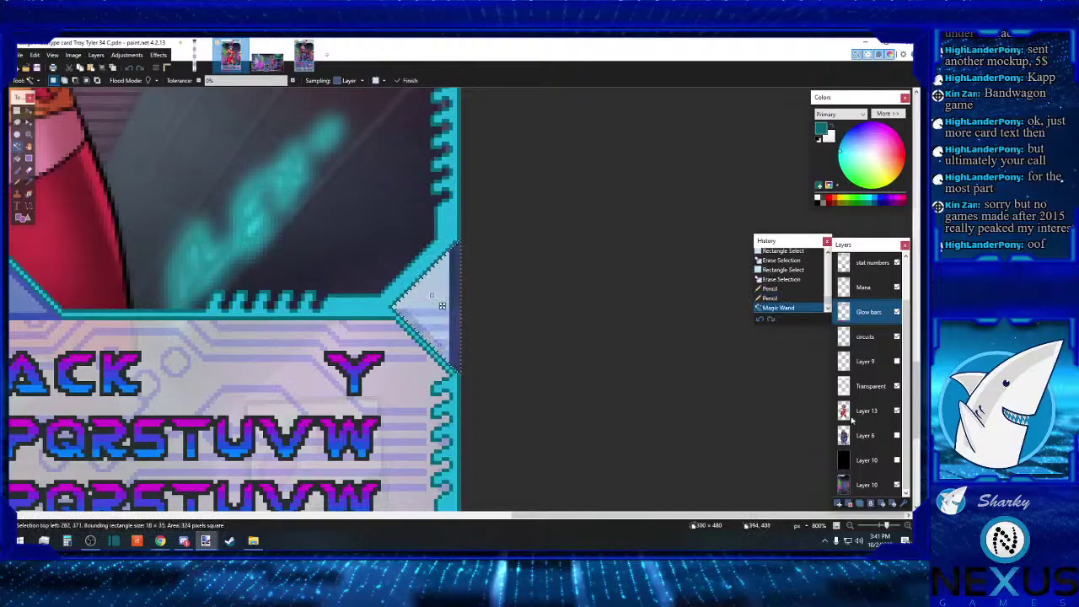
pyautogui.click(870, 387)
pyautogui.press('Delete')
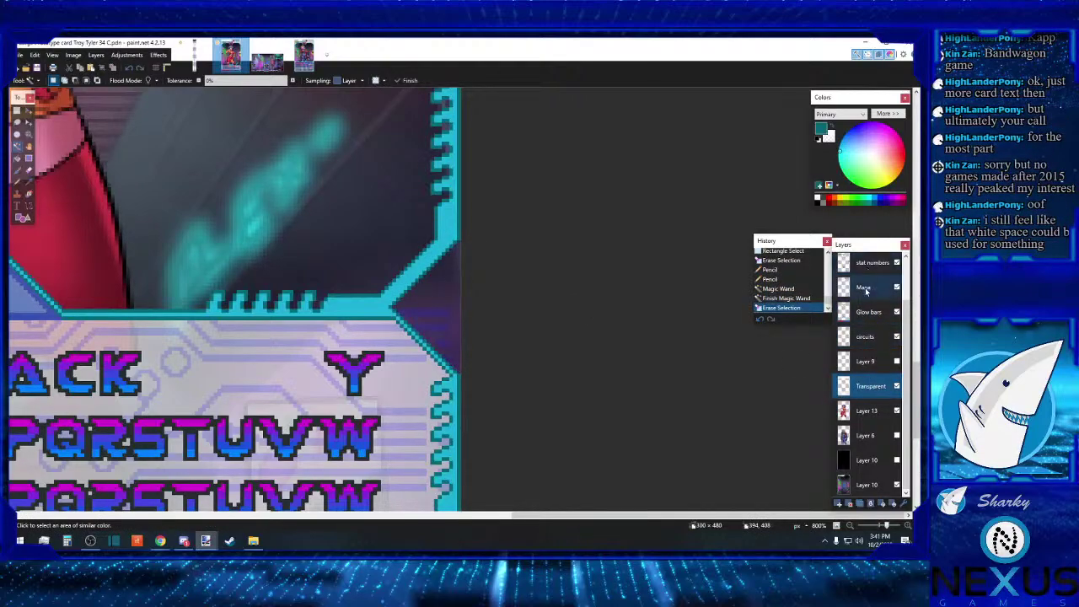
# Step: Reselect the right triangle on Glow bars and try erasing its remaining contents from the Transparent layer
pyautogui.click(864, 315)
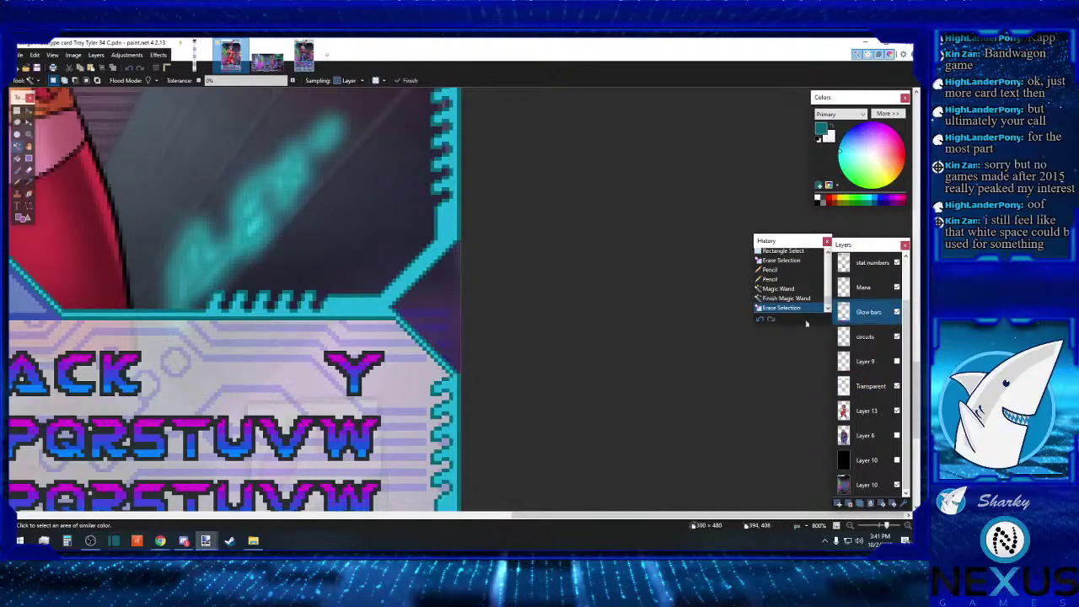
pyautogui.click(447, 304)
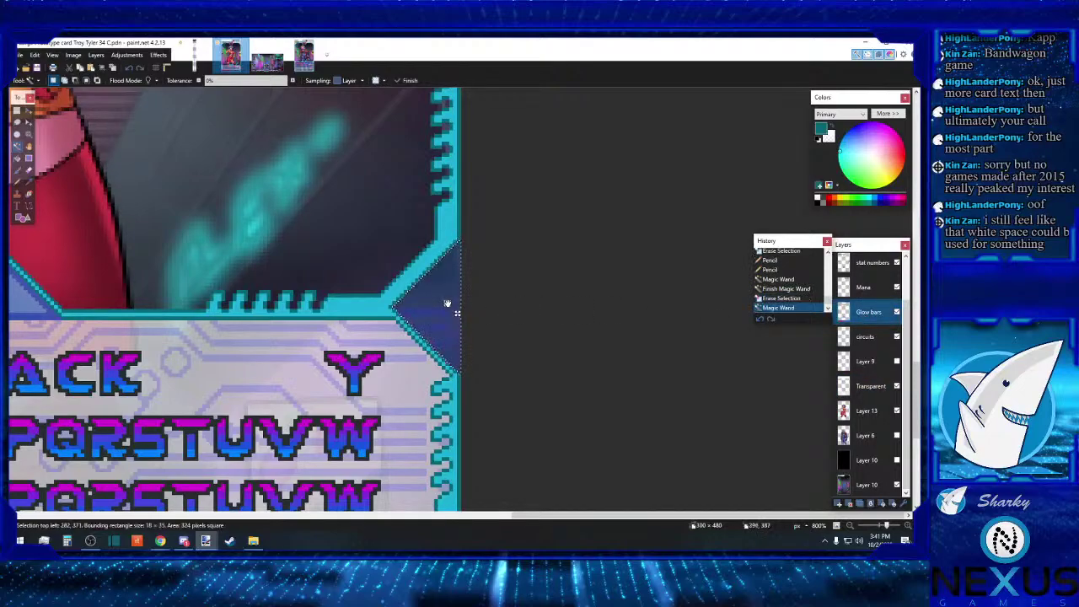
pyautogui.press('Delete')
pyautogui.click(876, 386)
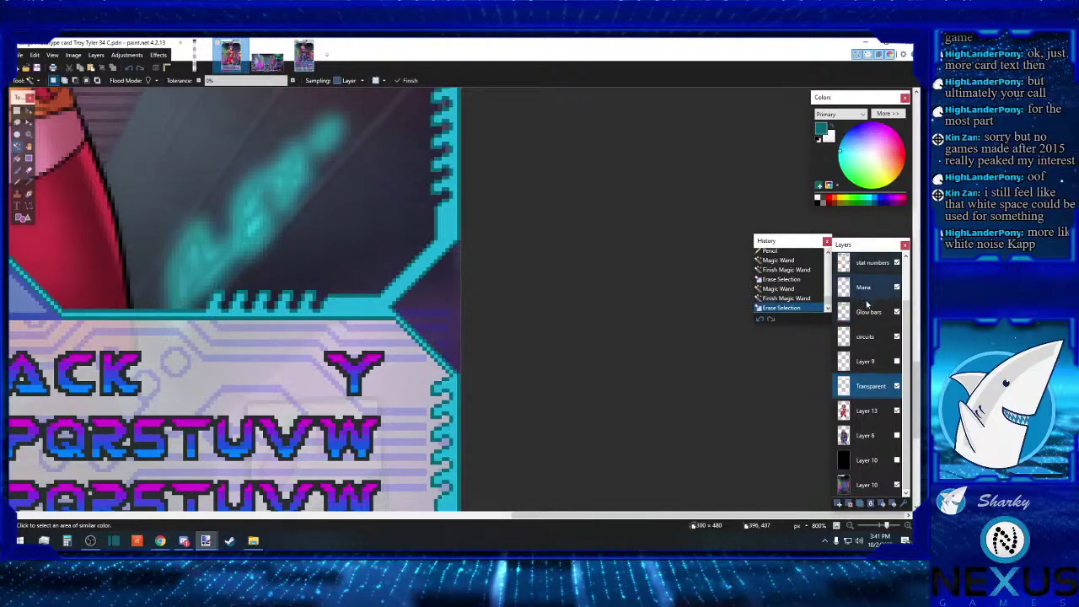
# Step: Magic Wand the right triangle on Glow bars and erase the selected area from the circuits layer
pyautogui.click(868, 311)
pyautogui.click(447, 310)
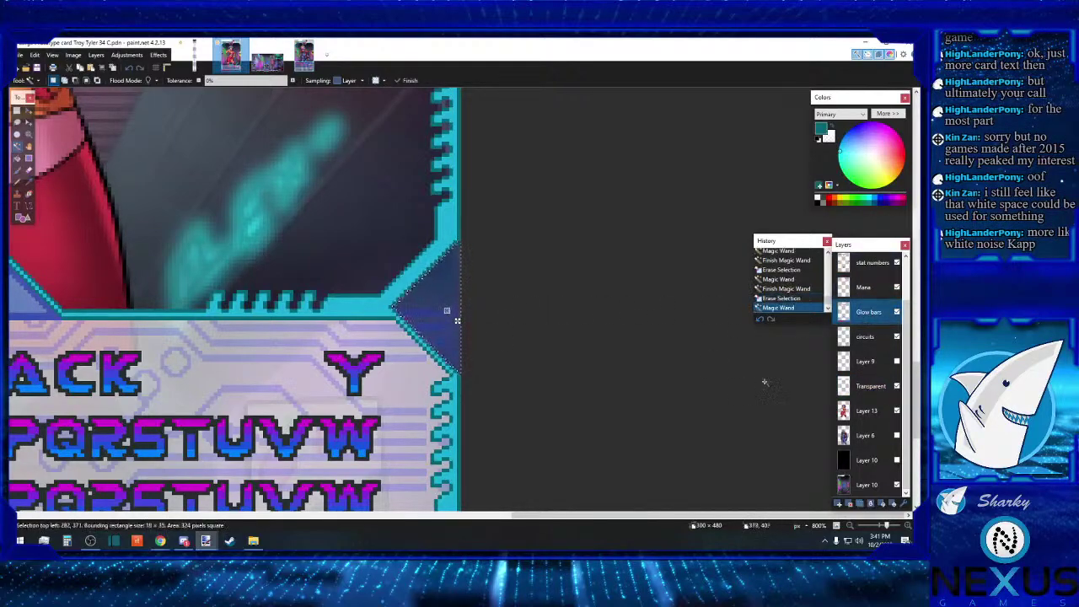
pyautogui.click(866, 338)
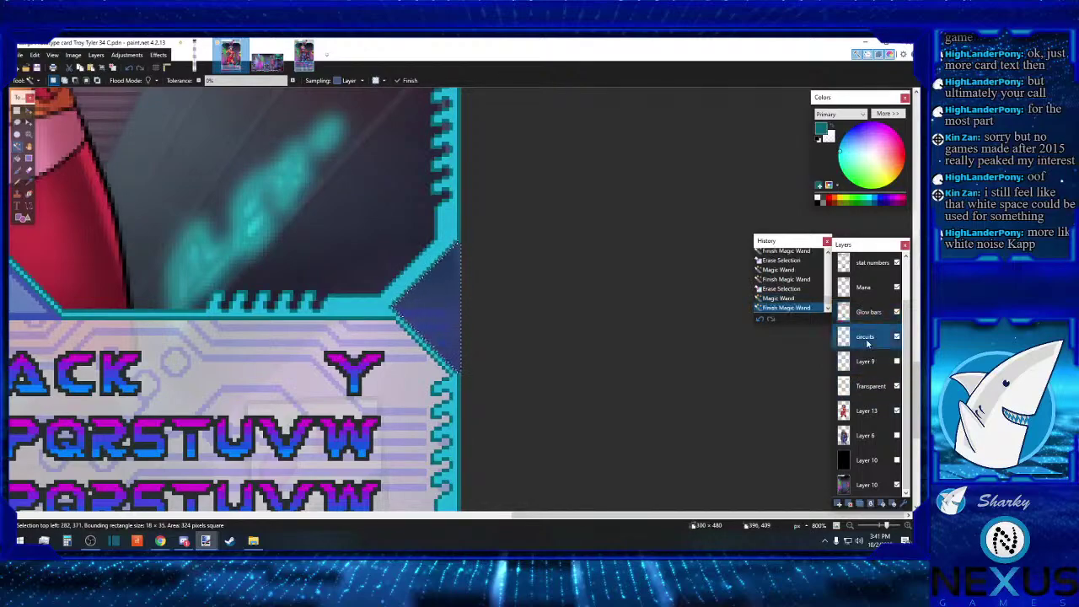
pyautogui.press('Delete')
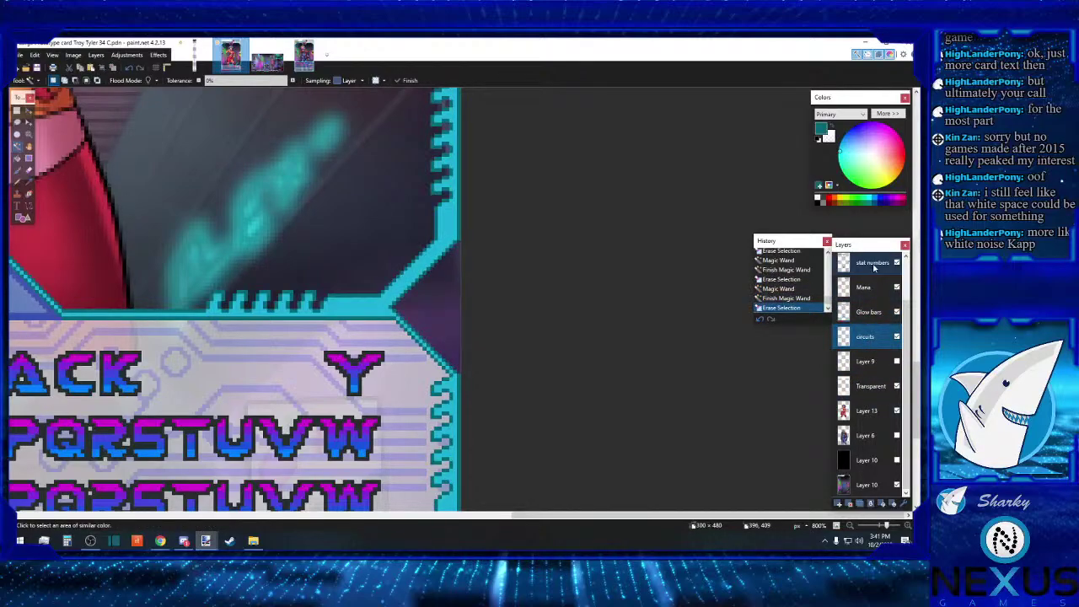
# Step: Reselect the right triangle on Glow bars and erase its background from the bottommost Layer 10
pyautogui.click(869, 313)
pyautogui.click(432, 312)
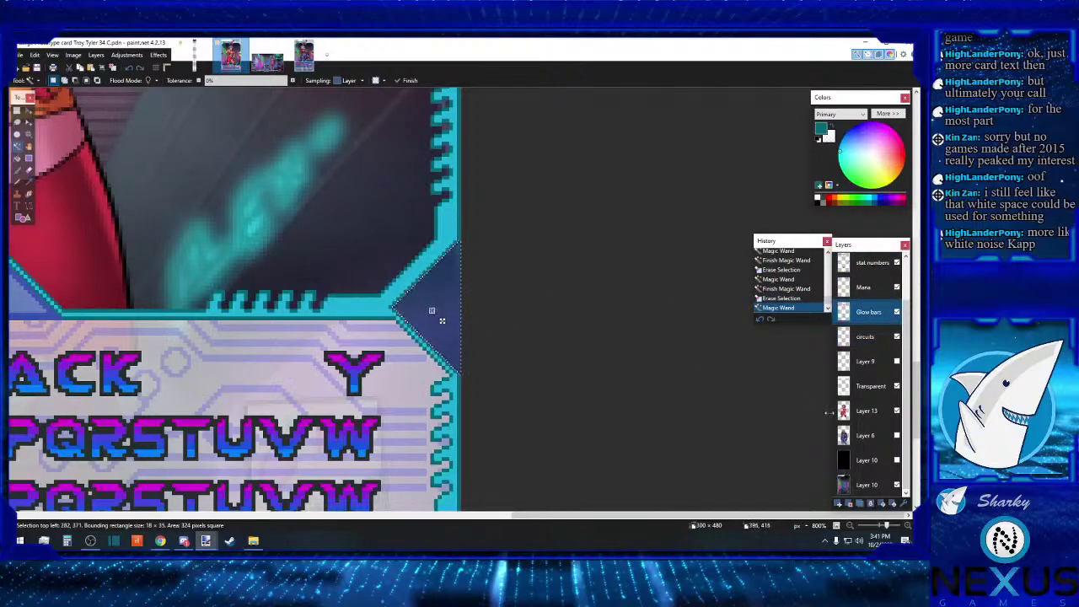
pyautogui.click(862, 496)
pyautogui.press('Delete')
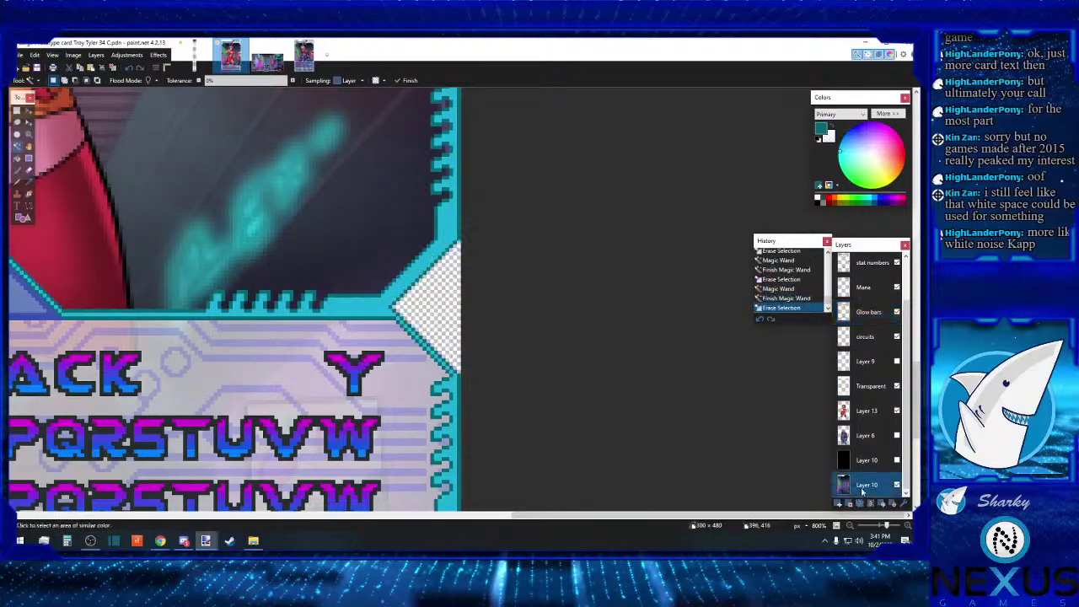
# Step: Examine the whole card with the triangular notches cut into its lower side edges
pyautogui.click(851, 525)
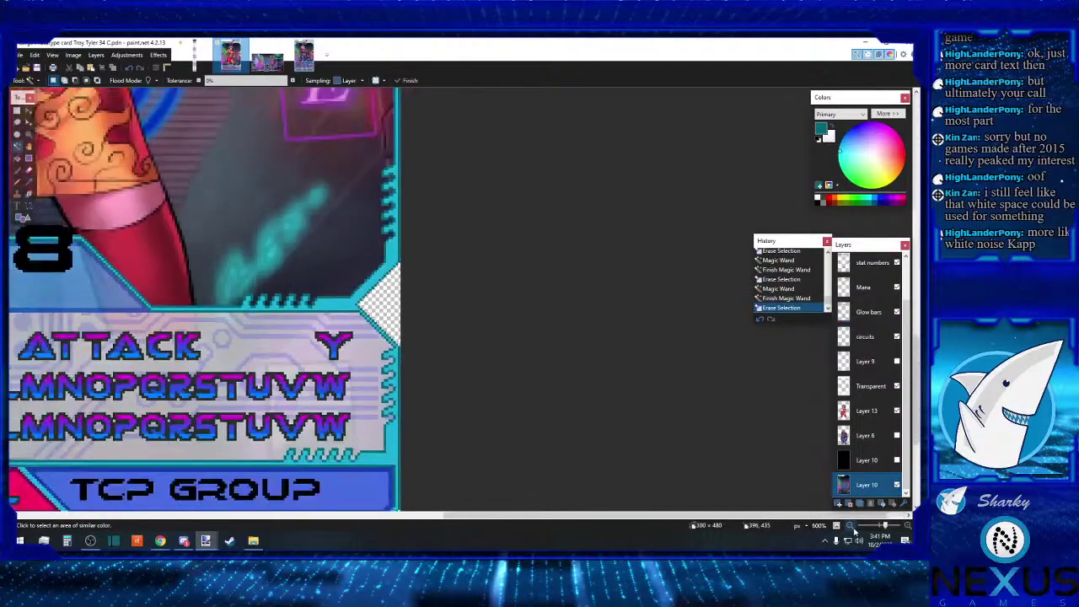
pyautogui.click(851, 526)
pyautogui.click(850, 525)
pyautogui.click(851, 526)
pyautogui.click(851, 525)
pyautogui.click(851, 525)
pyautogui.moveTo(672, 514); pyautogui.dragTo(509, 494)
pyautogui.scroll(-1, 508, 488)
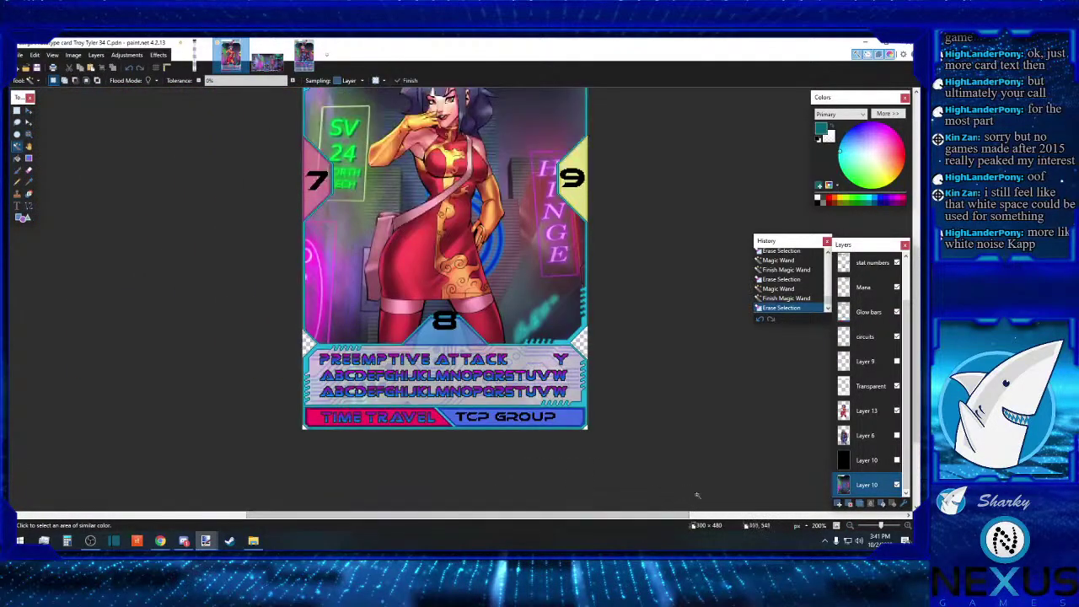
pyautogui.scroll(-1, 791, 488)
pyautogui.scroll(1, 791, 488)
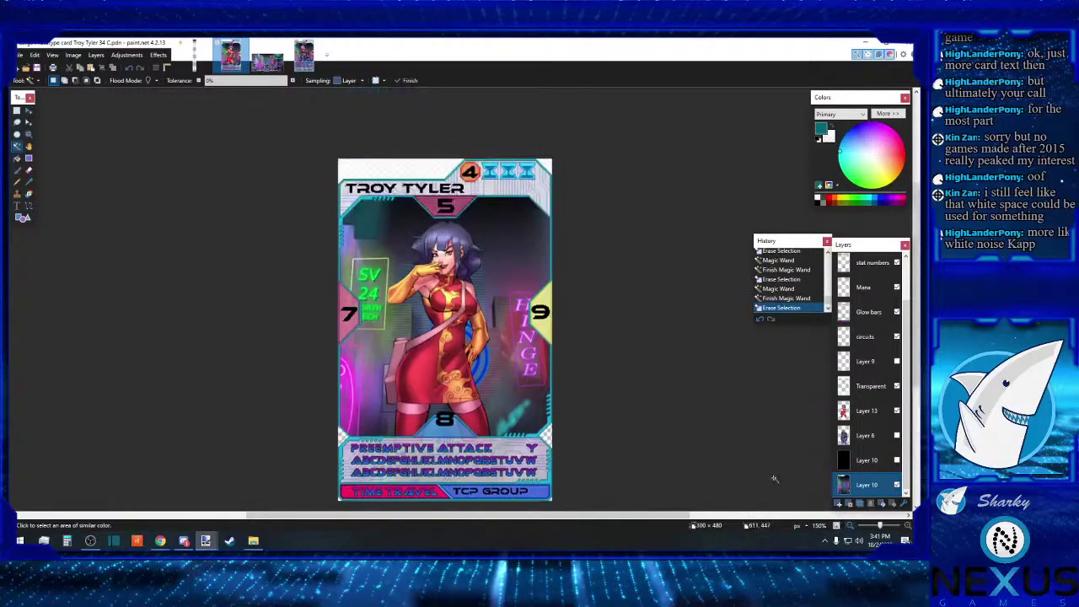
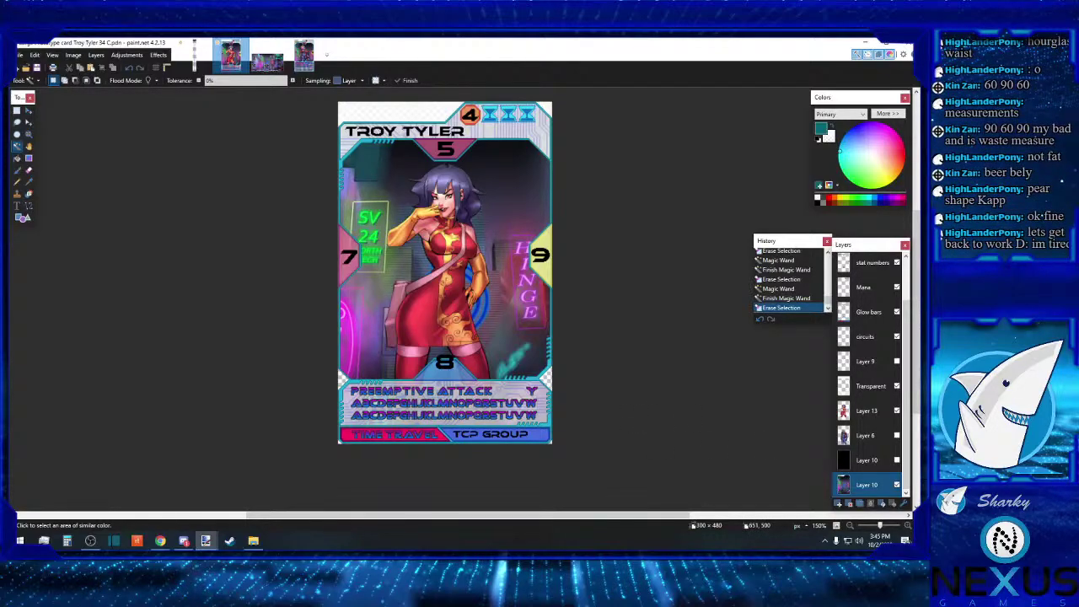
# Step: On the stat numbers layer, select the 8 with a rectangle, move it down about 12 px inside its blue panel, and deselect
pyautogui.click(757, 480)
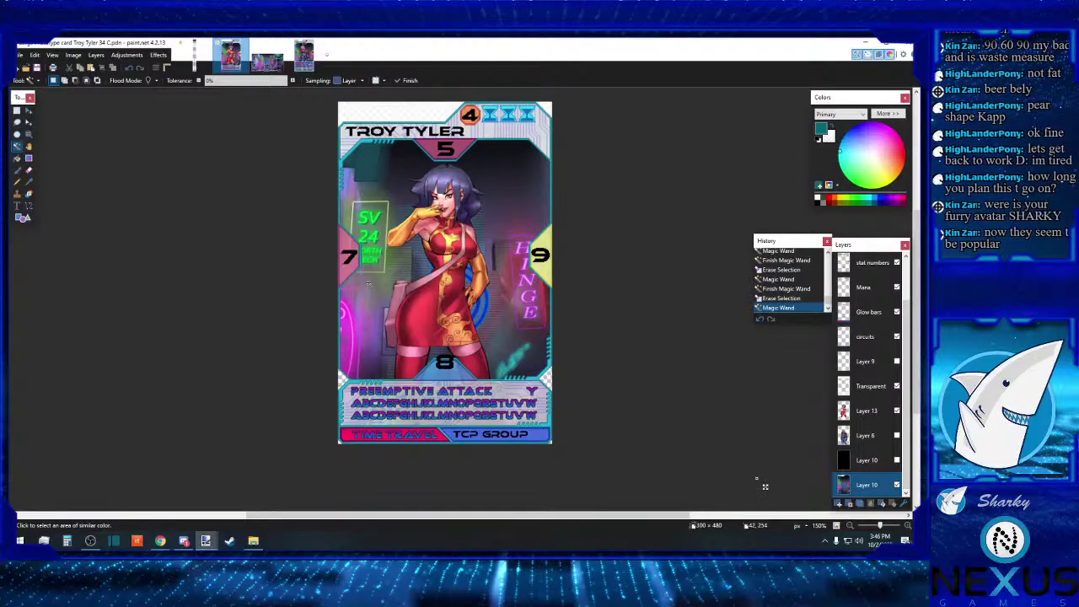
pyautogui.click(17, 113)
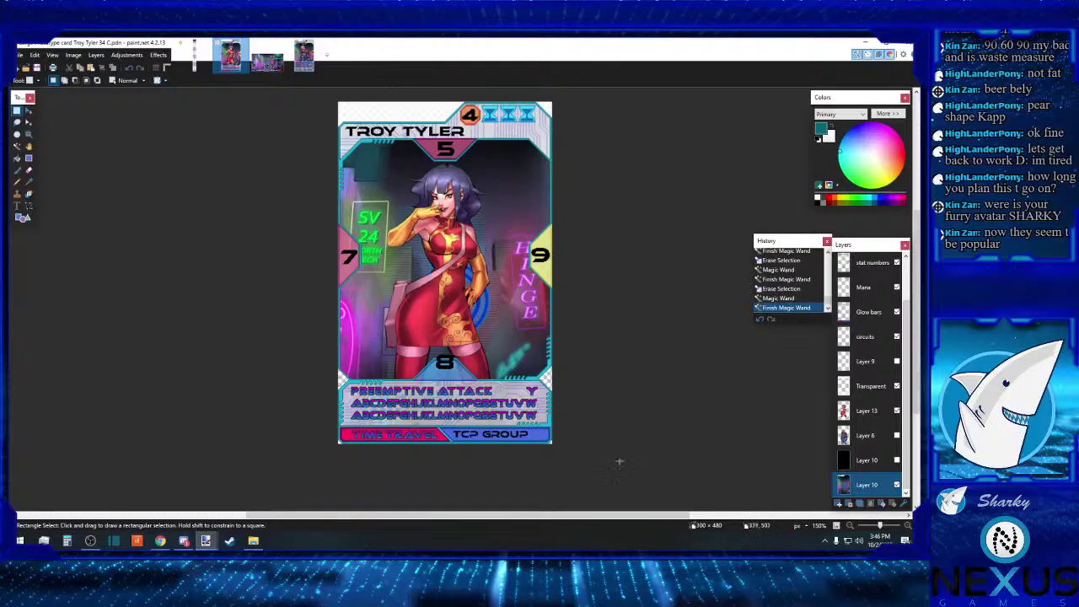
pyautogui.click(906, 526)
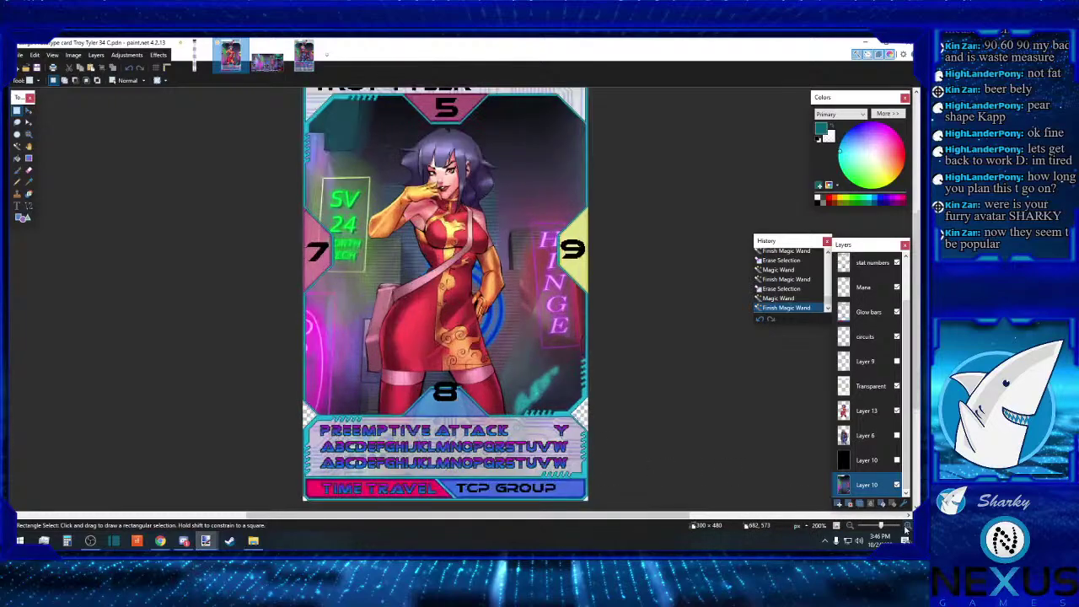
pyautogui.click(903, 527)
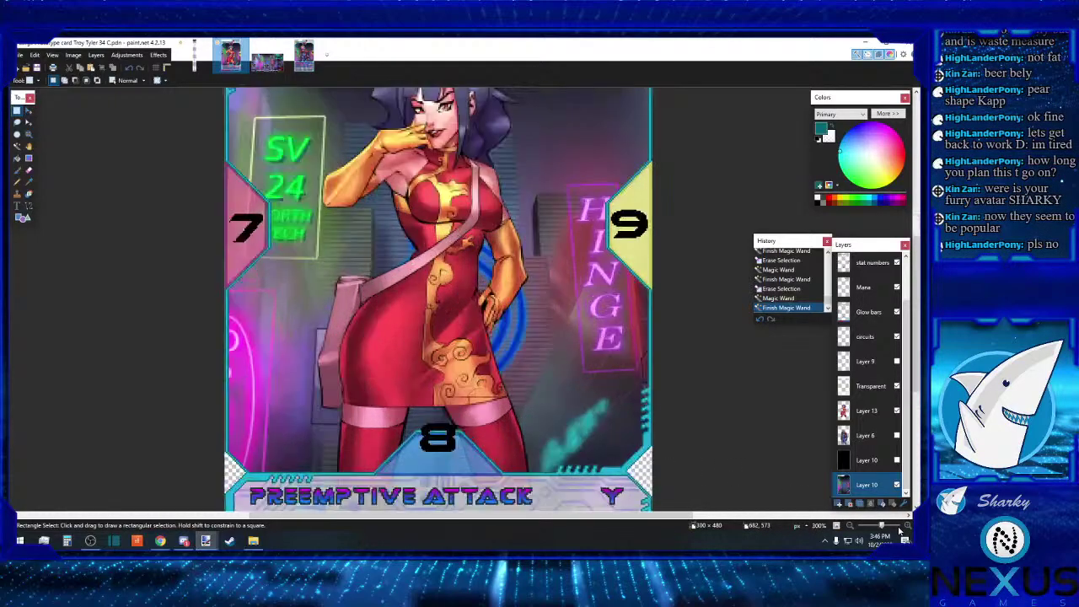
pyautogui.scroll(2, 876, 329)
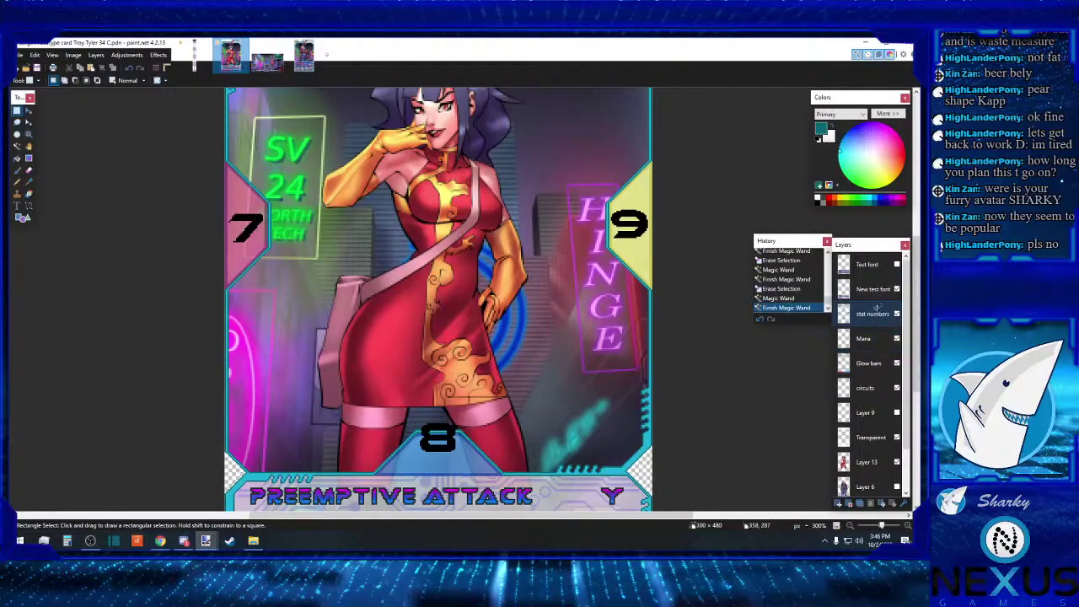
pyautogui.click(877, 313)
pyautogui.moveTo(388, 384); pyautogui.dragTo(477, 460)
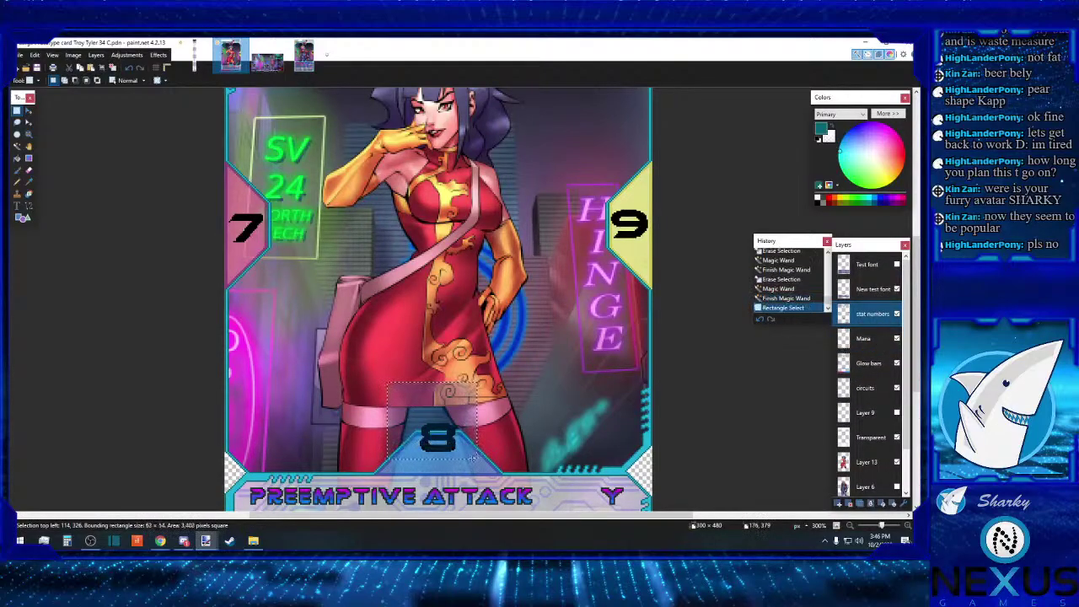
pyautogui.click(29, 110)
pyautogui.moveTo(435, 437); pyautogui.dragTo(439, 462)
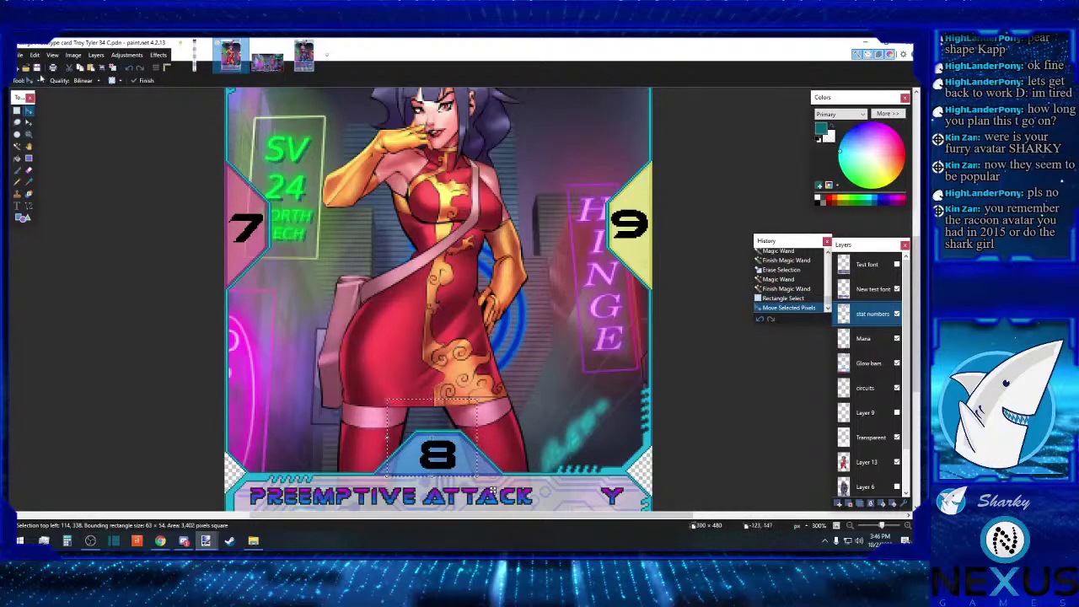
pyautogui.click(17, 111)
pyautogui.click(393, 297)
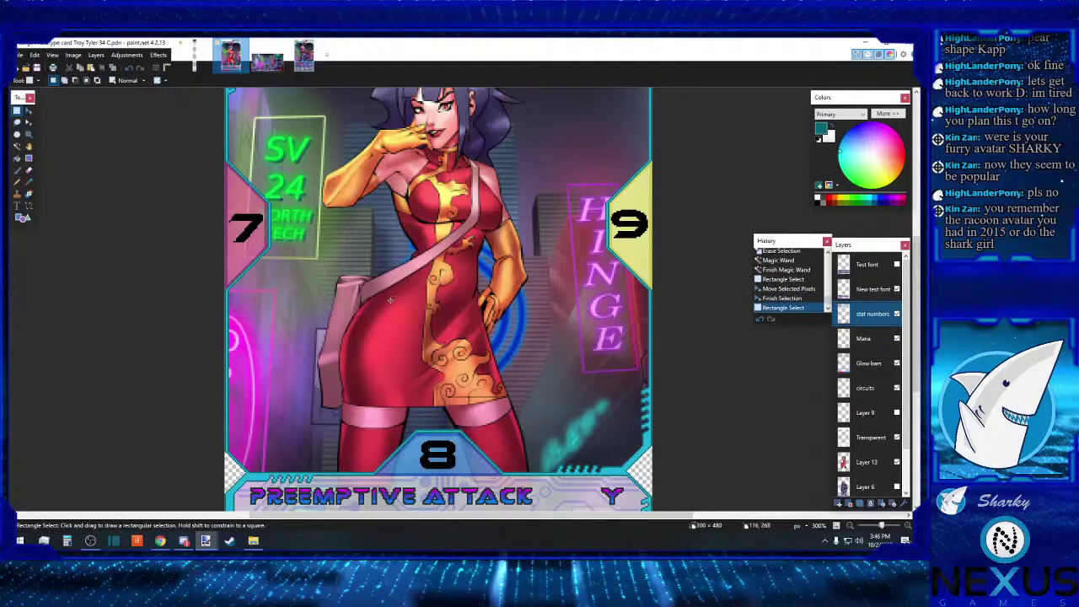
# Step: Measure the vertical distances above and below the left 7 panel's inner edge with thin rectangular selections
pyautogui.scroll(3, 297, 295)
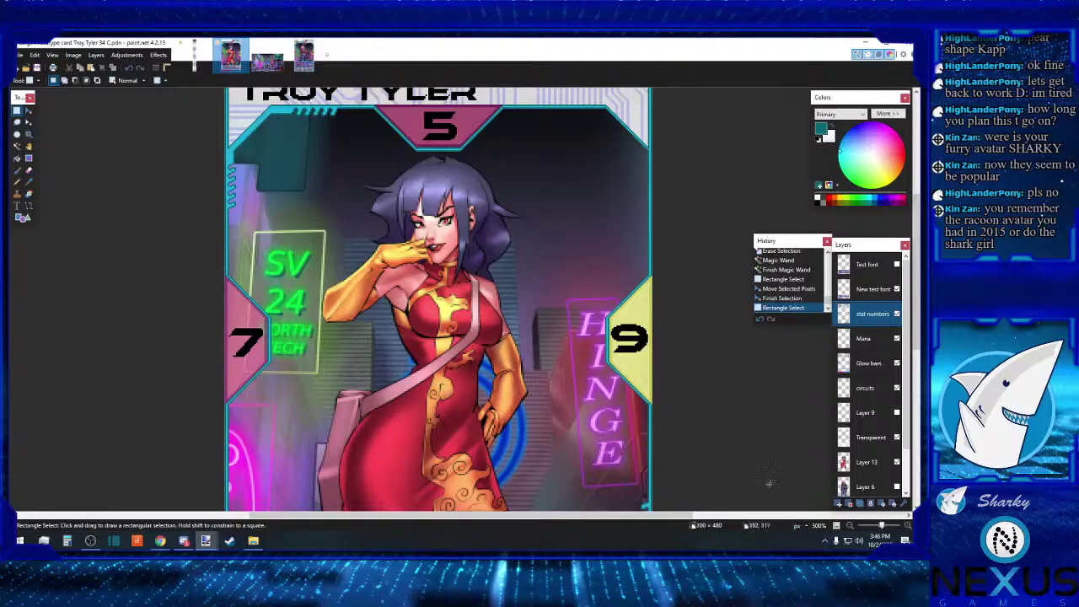
pyautogui.hotkey('ctrl', '+')
pyautogui.hotkey('ctrl', '+')
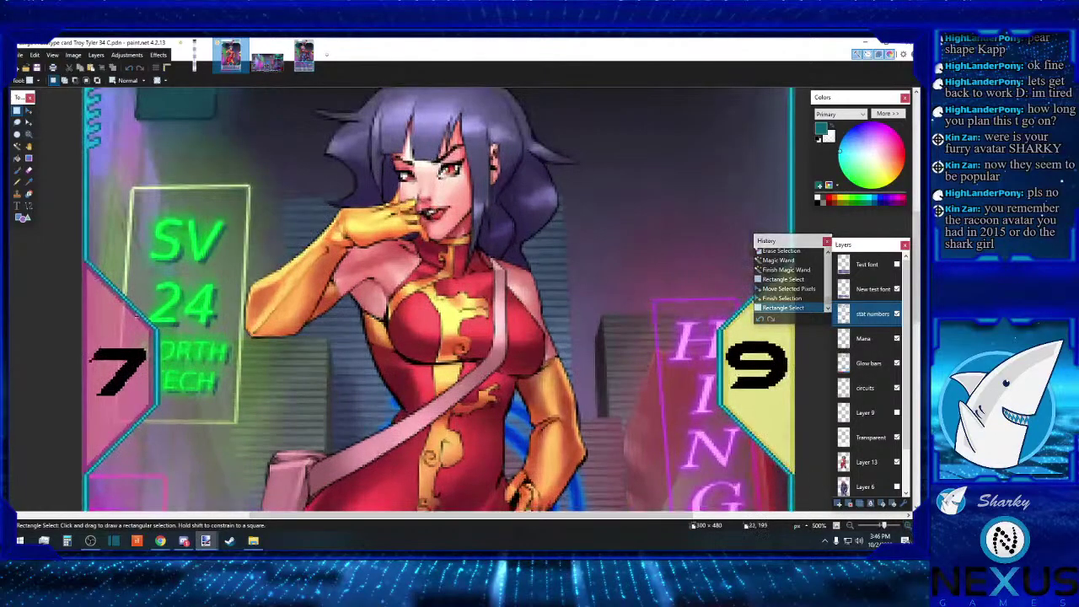
pyautogui.moveTo(156, 329); pyautogui.dragTo(155, 206)
pyautogui.scroll(4, 160, 246)
pyautogui.scroll(1, 157, 249)
pyautogui.scroll(-6, 233, 243)
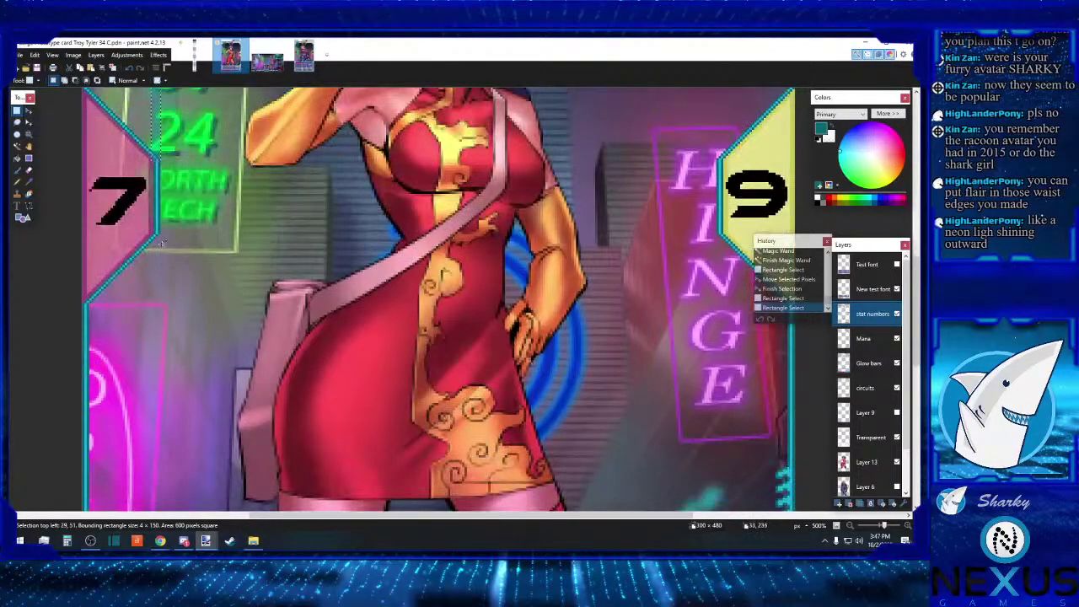
pyautogui.moveTo(155, 238); pyautogui.dragTo(160, 511)
pyautogui.click(156, 239)
pyautogui.moveTo(160, 327); pyautogui.dragTo(238, 328)
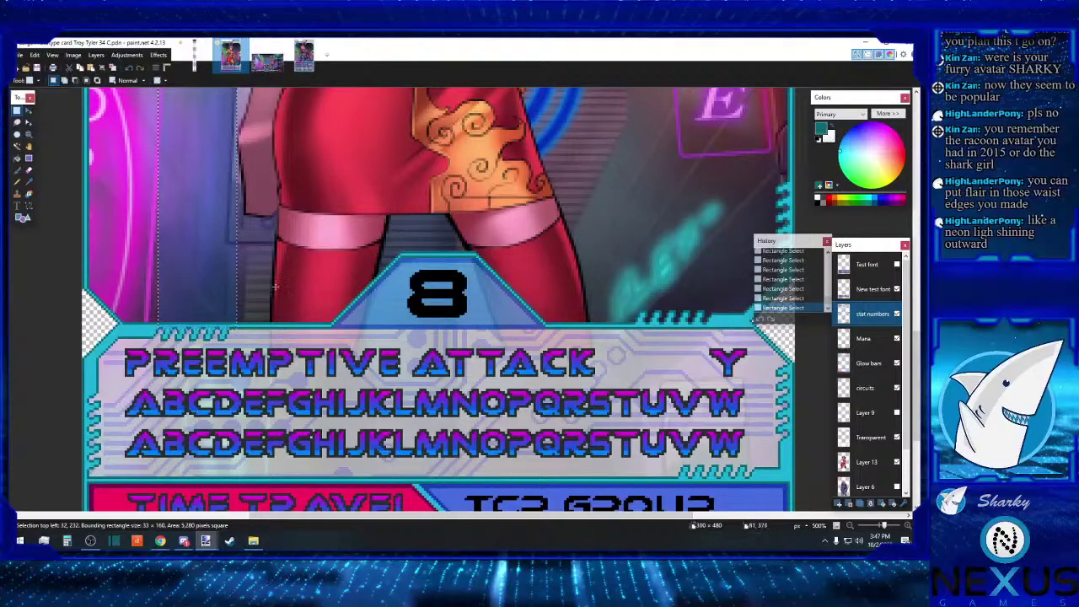
# Step: Select the whole left 7 panel with a rectangle of 42 × 110 px
pyautogui.scroll(2, 159, 281)
pyautogui.scroll(3, 158, 281)
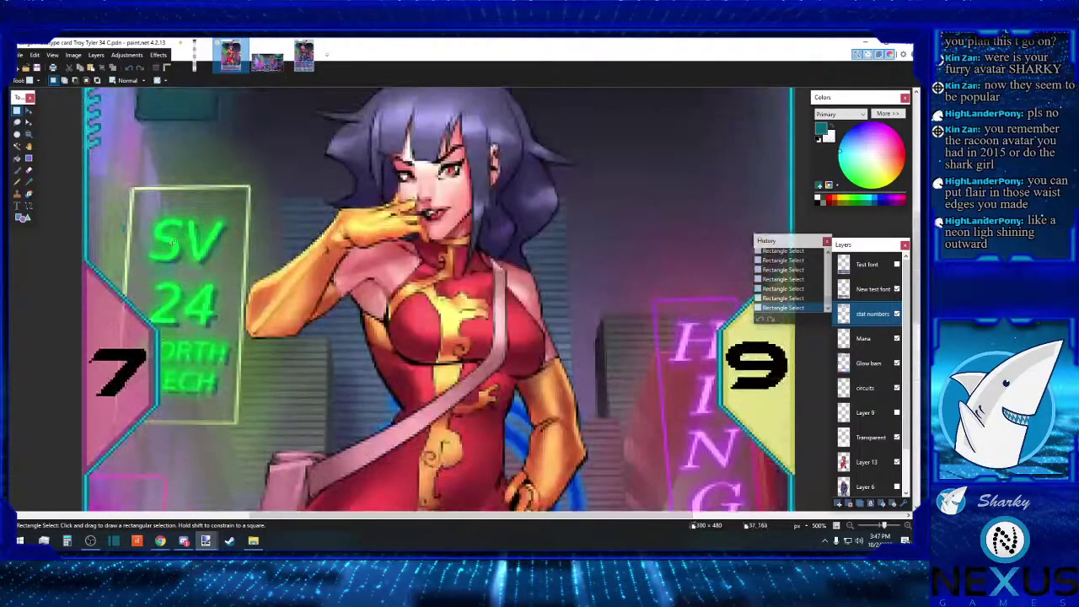
pyautogui.scroll(-5, 159, 280)
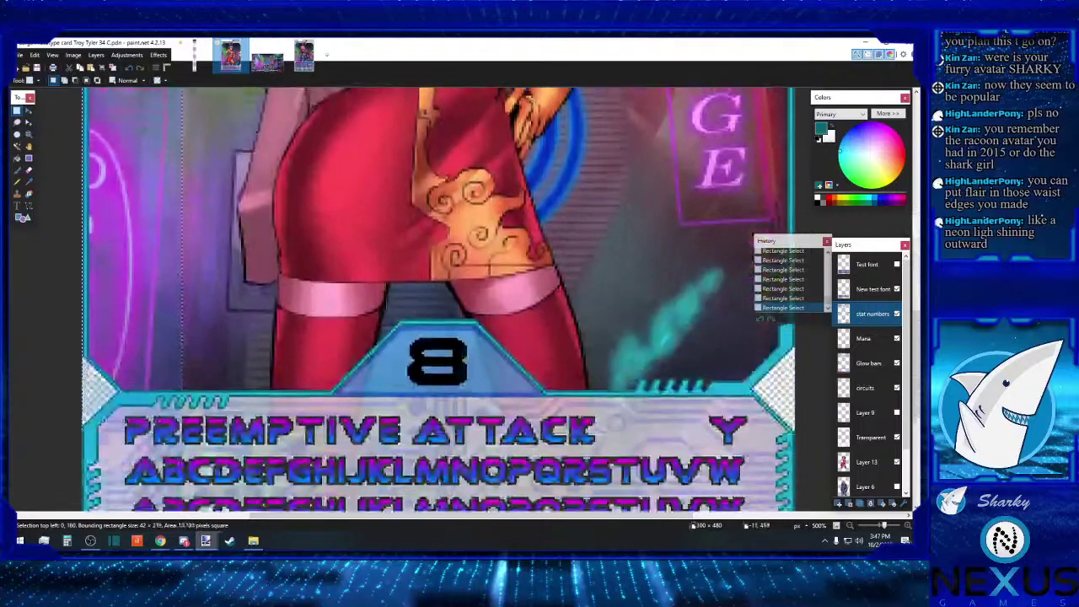
pyautogui.scroll(3, 158, 280)
pyautogui.scroll(1, 93, 261)
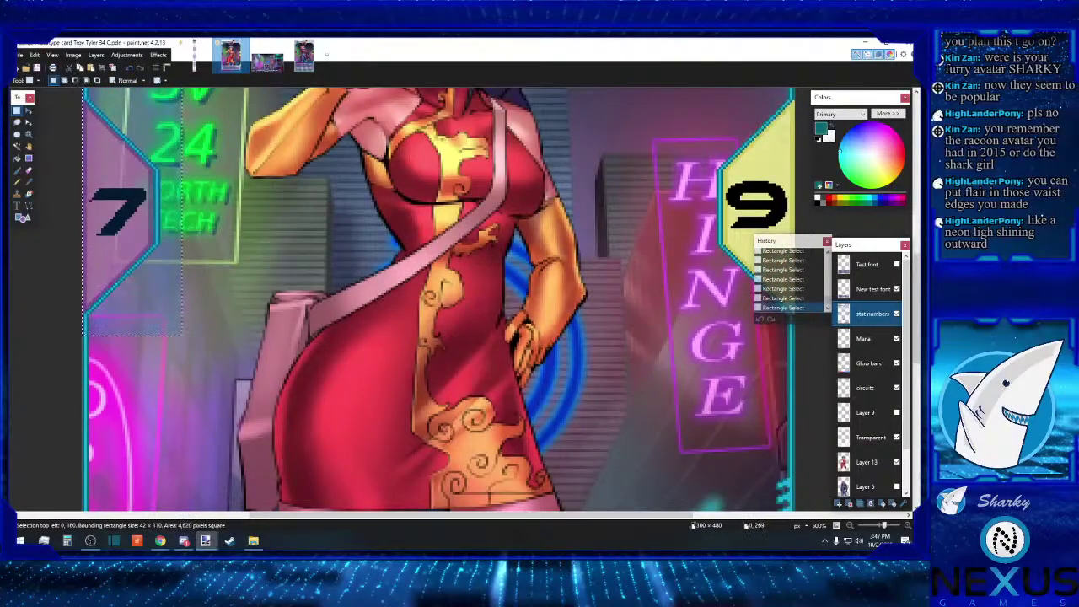
pyautogui.click(29, 110)
pyautogui.moveTo(189, 353); pyautogui.dragTo(189, 358)
pyautogui.moveTo(189, 357); pyautogui.dragTo(189, 360)
pyautogui.click(129, 71)
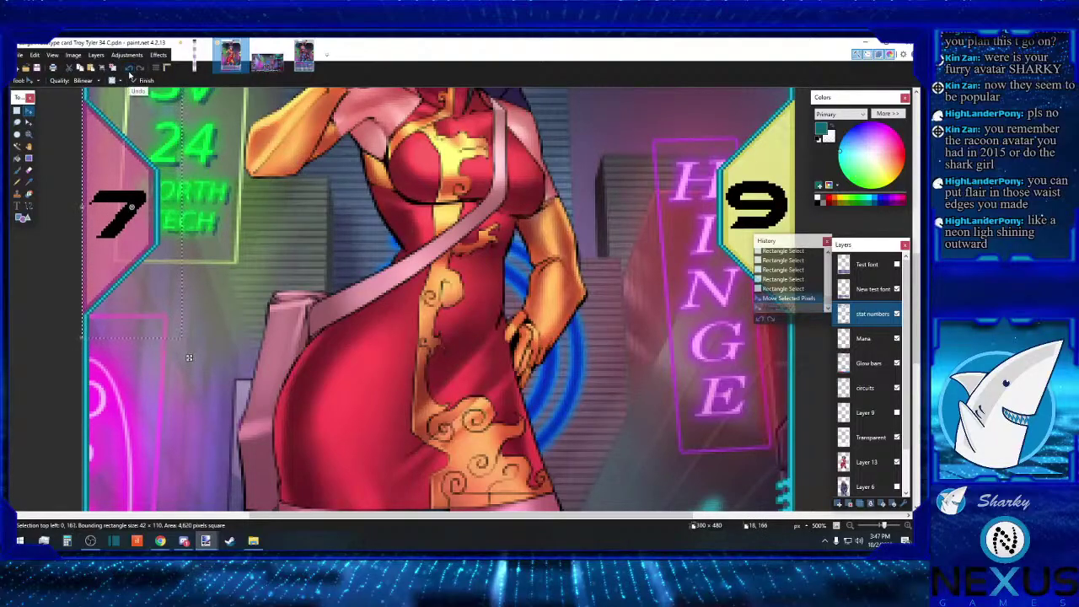
pyautogui.click(130, 71)
# Step: On the Glow bars layer, move the selected left panel down 5 px
pyautogui.click(868, 363)
pyautogui.moveTo(189, 354); pyautogui.dragTo(189, 364)
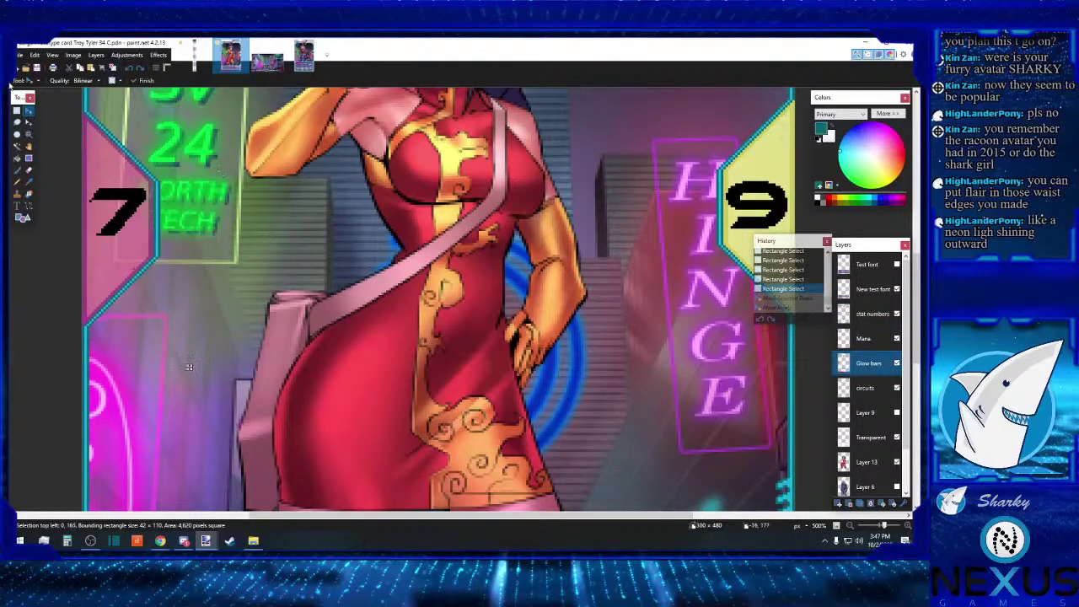
# Step: Select the right 9 panel on Glow bars with a 46 × 117 px rectangle, move it down, and deselect
pyautogui.click(17, 110)
pyautogui.scroll(2, 438, 299)
pyautogui.moveTo(685, 114); pyautogui.dragTo(802, 427)
pyautogui.click(28, 111)
pyautogui.press('s')
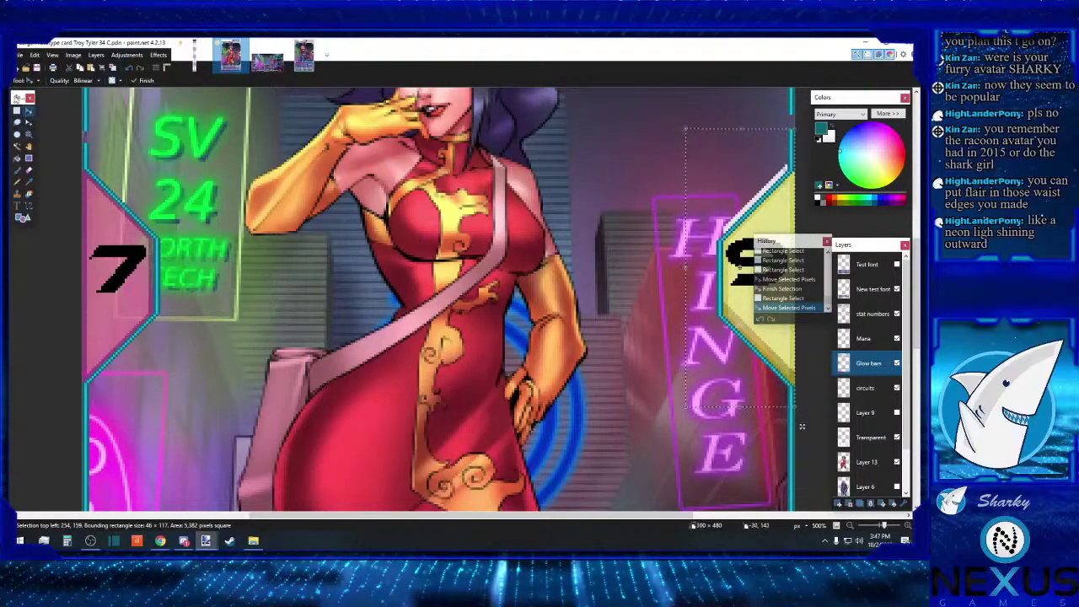
pyautogui.click(286, 168)
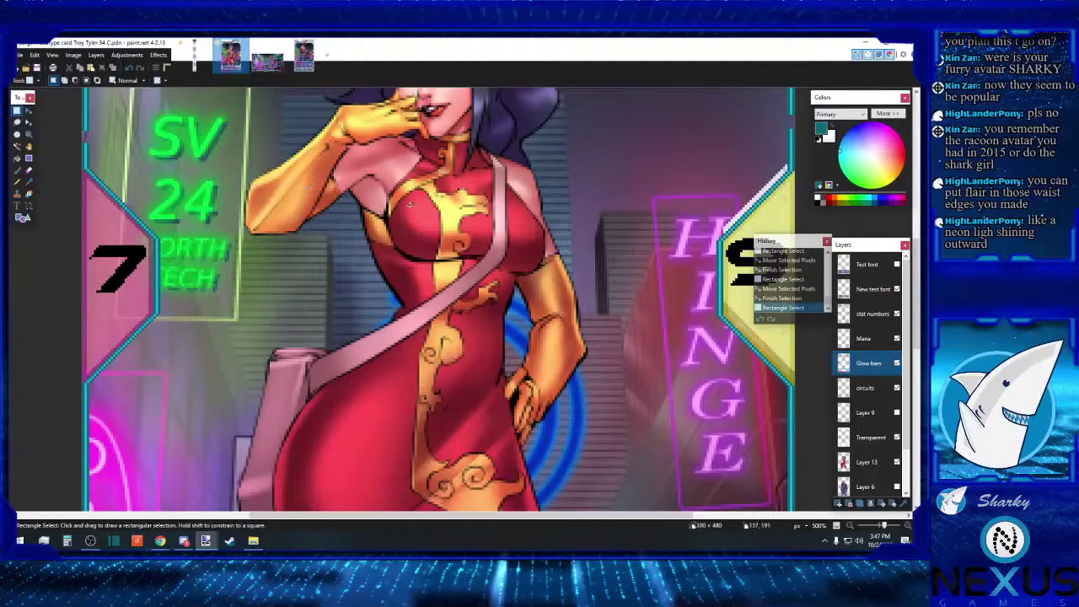
# Step: Select a 300 × 58 px band across the 7 and 9, and move both numbers down 5 px on the stat numbers layer
pyautogui.moveTo(95, 200); pyautogui.dragTo(809, 339)
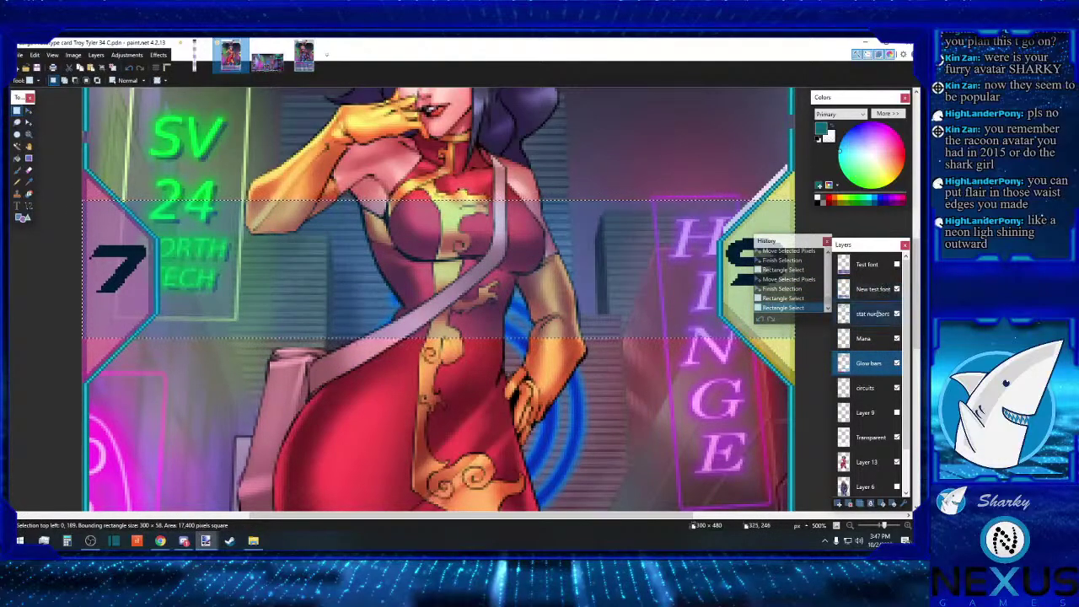
pyautogui.click(868, 314)
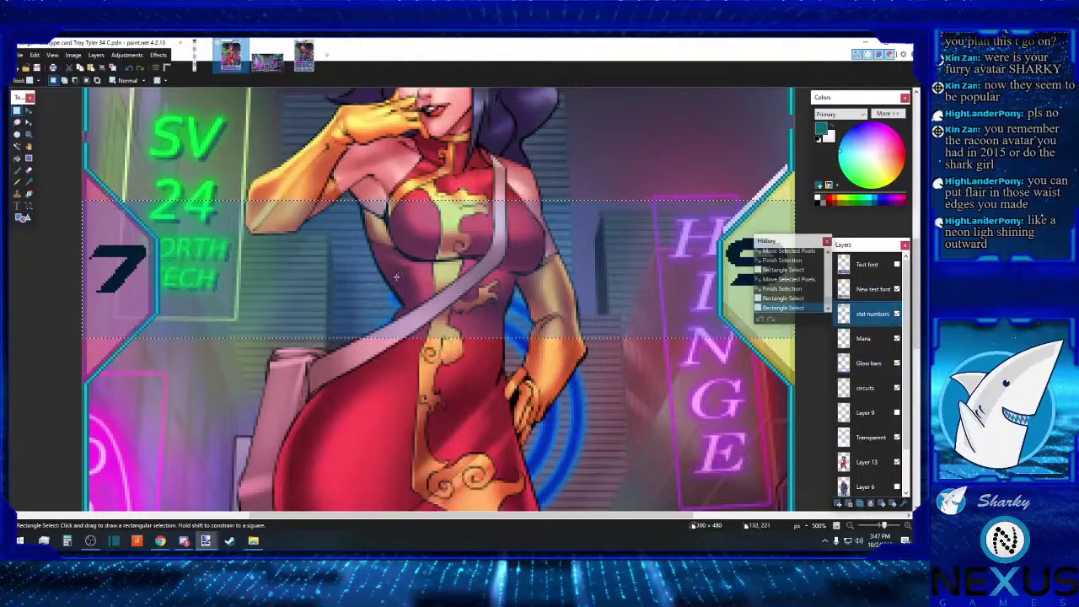
pyautogui.click(26, 111)
pyautogui.press('Down')
pyautogui.press('Down')
pyautogui.press('Down')
pyautogui.press('Down')
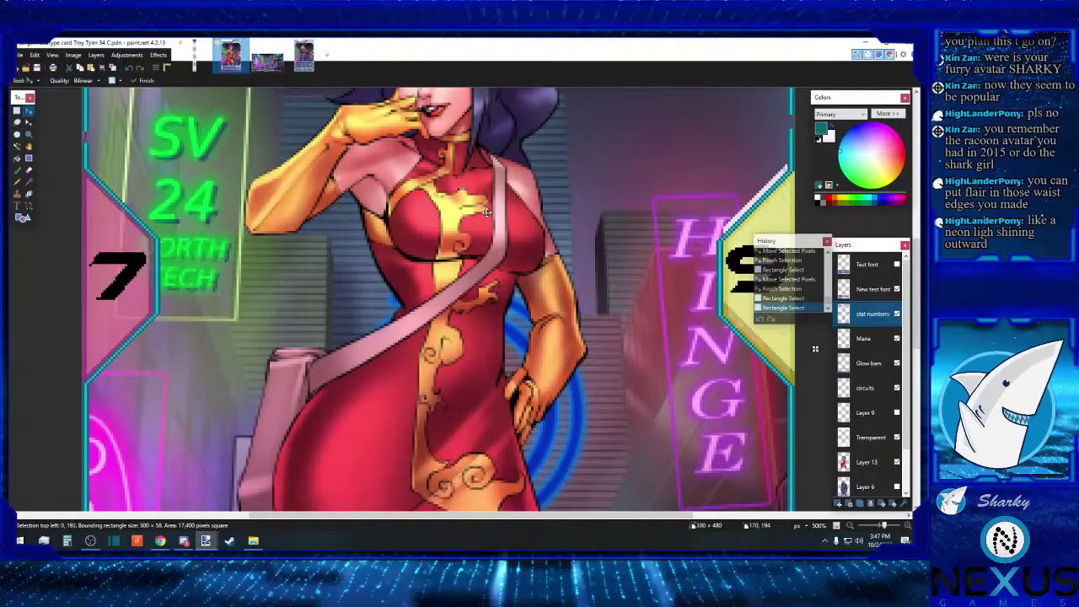
pyautogui.press('Down')
pyautogui.press('Down')
pyautogui.scroll(1, 560, 258)
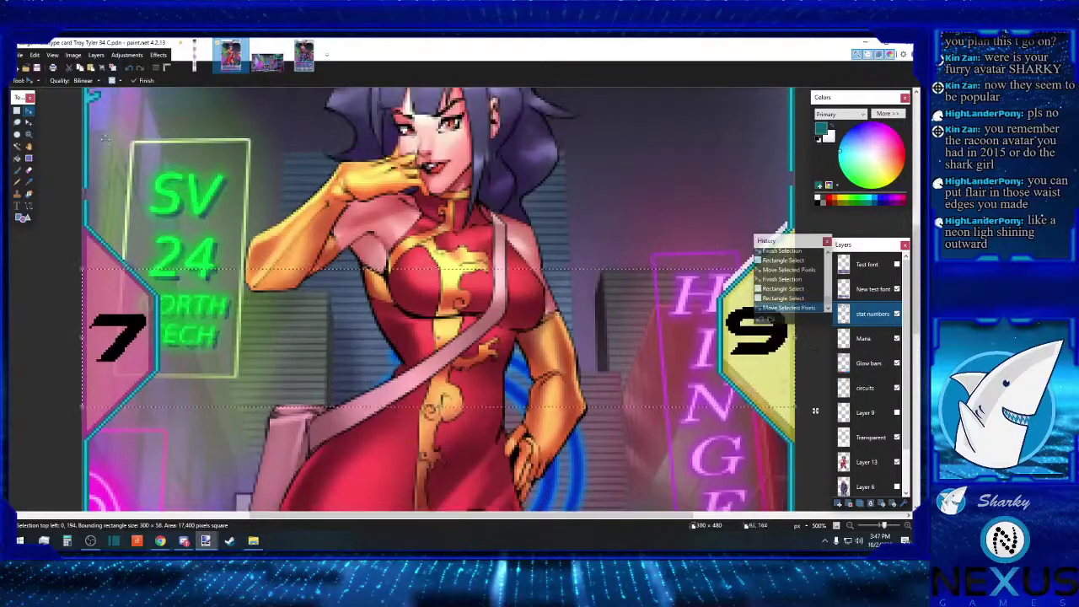
# Step: On the Glow bars layer, select a 300 × 6 px band just above the side panels, stretch it upward to 300 × 24 px, and deselect
pyautogui.click(16, 110)
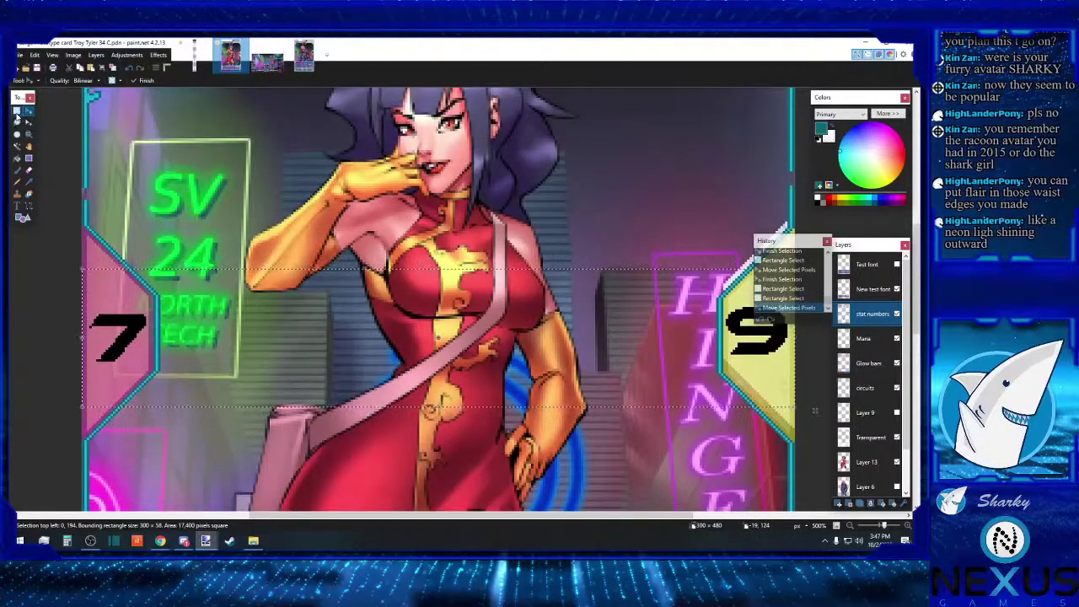
pyautogui.click(868, 362)
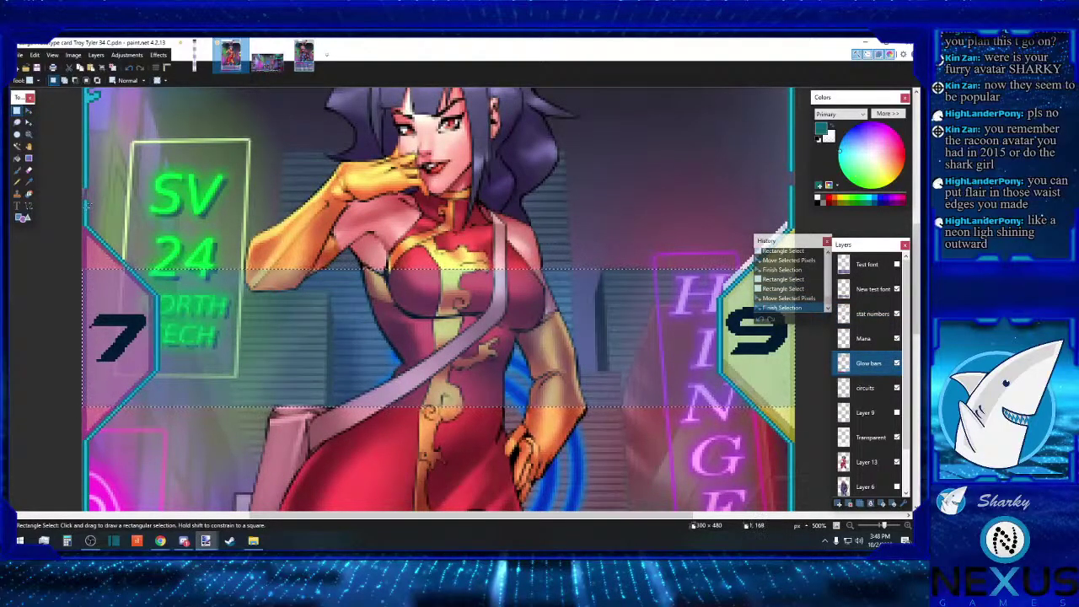
pyautogui.moveTo(82, 202); pyautogui.dragTo(800, 199)
pyautogui.click(29, 111)
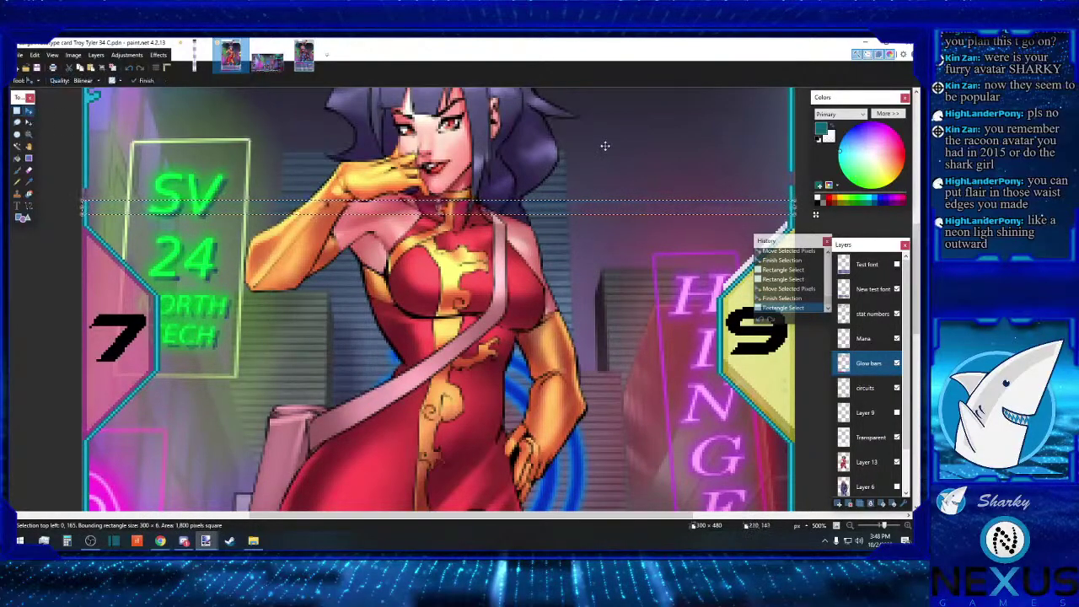
pyautogui.moveTo(437, 201); pyautogui.dragTo(438, 156)
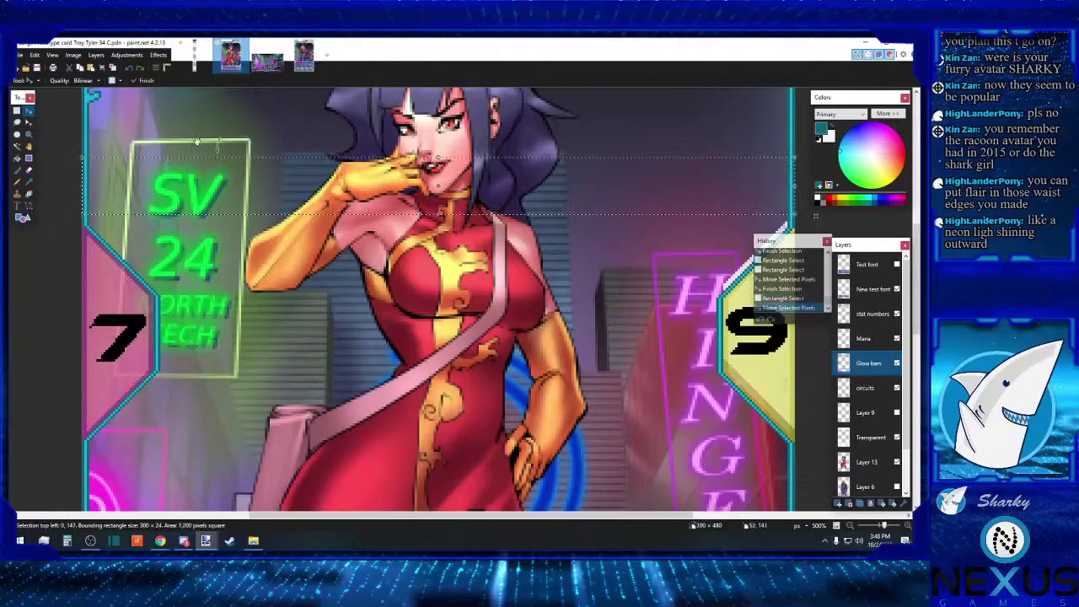
pyautogui.click(17, 110)
pyautogui.click(415, 112)
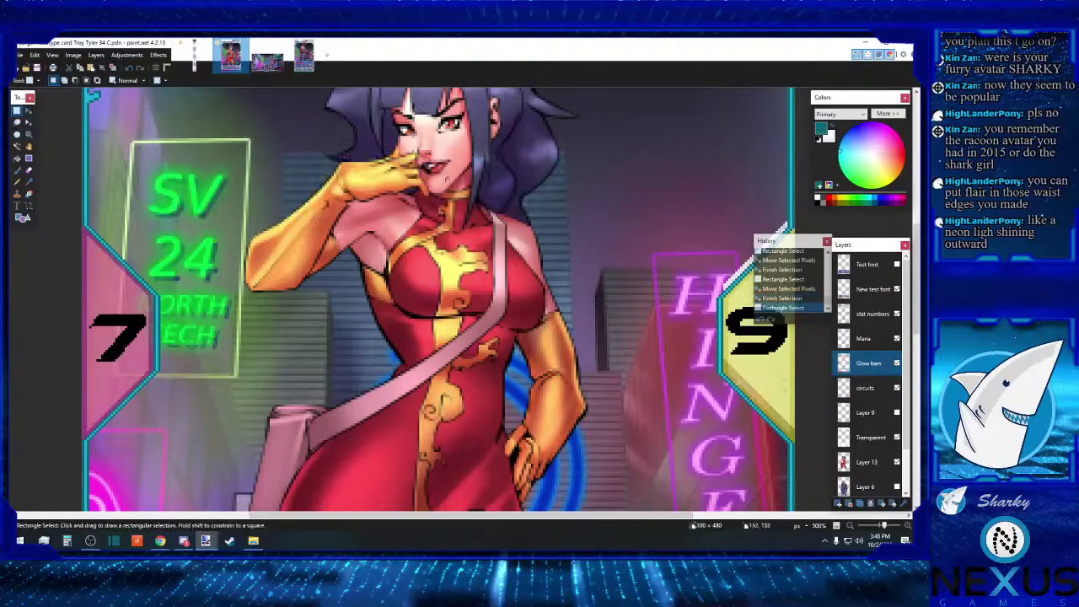
# Step: Erase the rectangular area around the 7 and 9 side panels on the Transparent and circuits layers
pyautogui.click(851, 526)
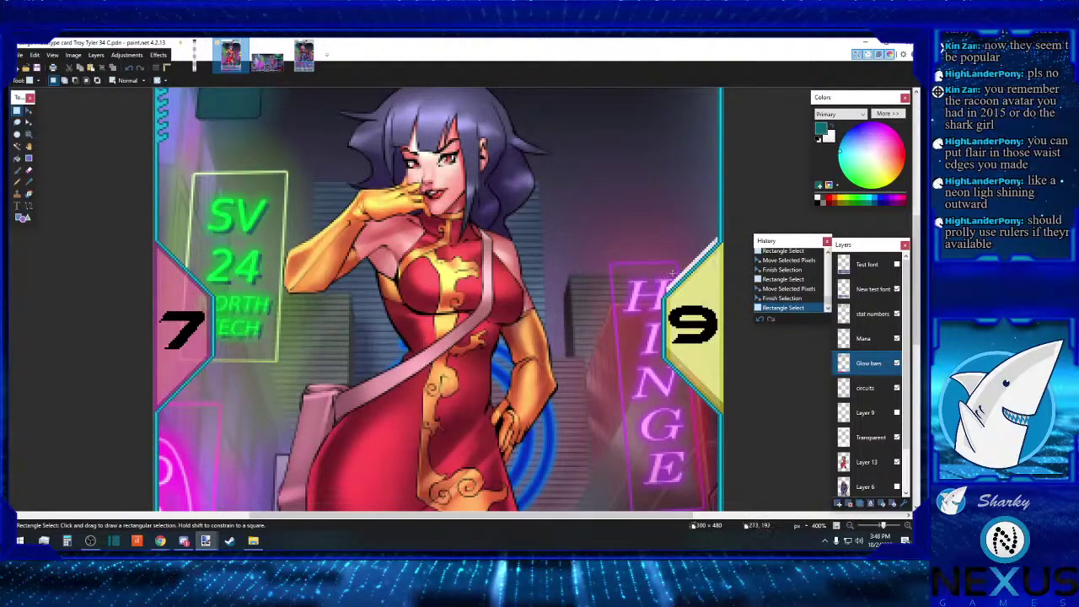
pyautogui.click(868, 437)
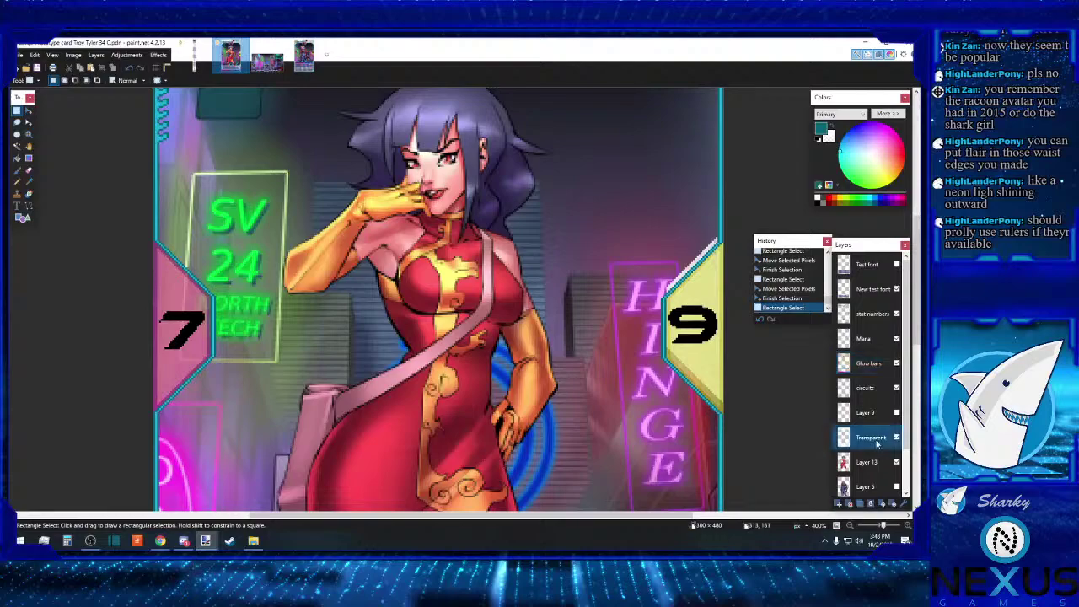
pyautogui.moveTo(139, 217)
pyautogui.mouseDown()
pyautogui.moveTo(198, 321)
pyautogui.moveTo(765, 429)
pyautogui.mouseUp()
pyautogui.press('Delete')
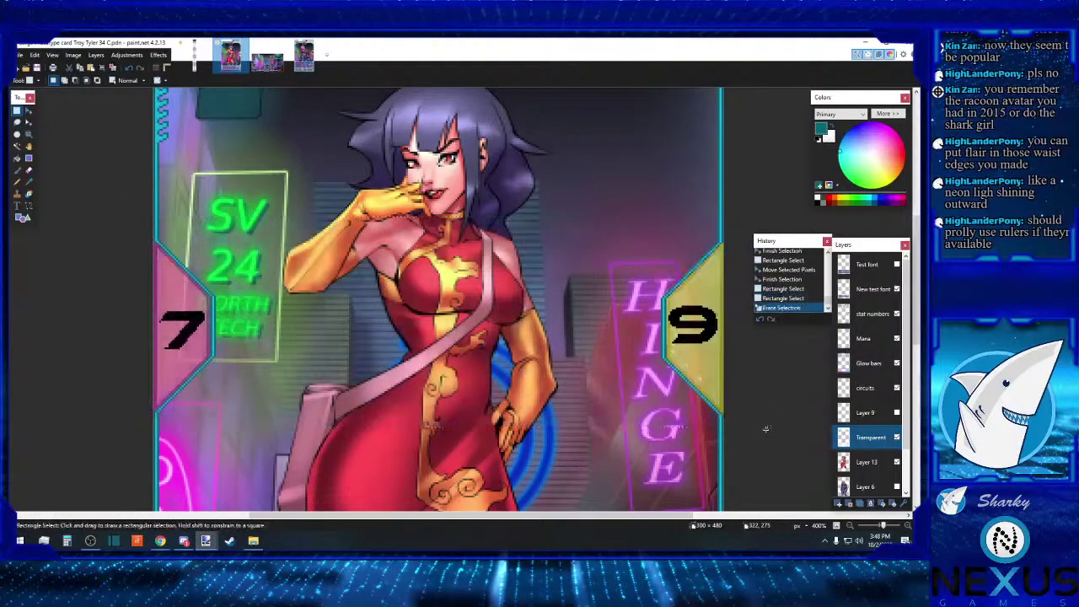
pyautogui.click(866, 388)
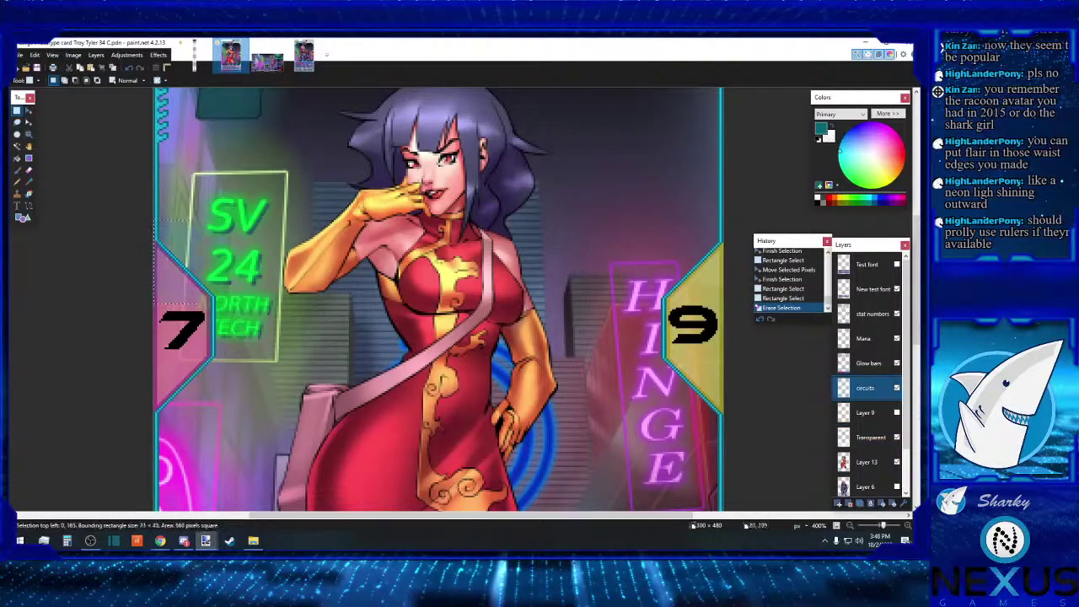
pyautogui.moveTo(232, 364); pyautogui.dragTo(241, 365)
pyautogui.press('Delete')
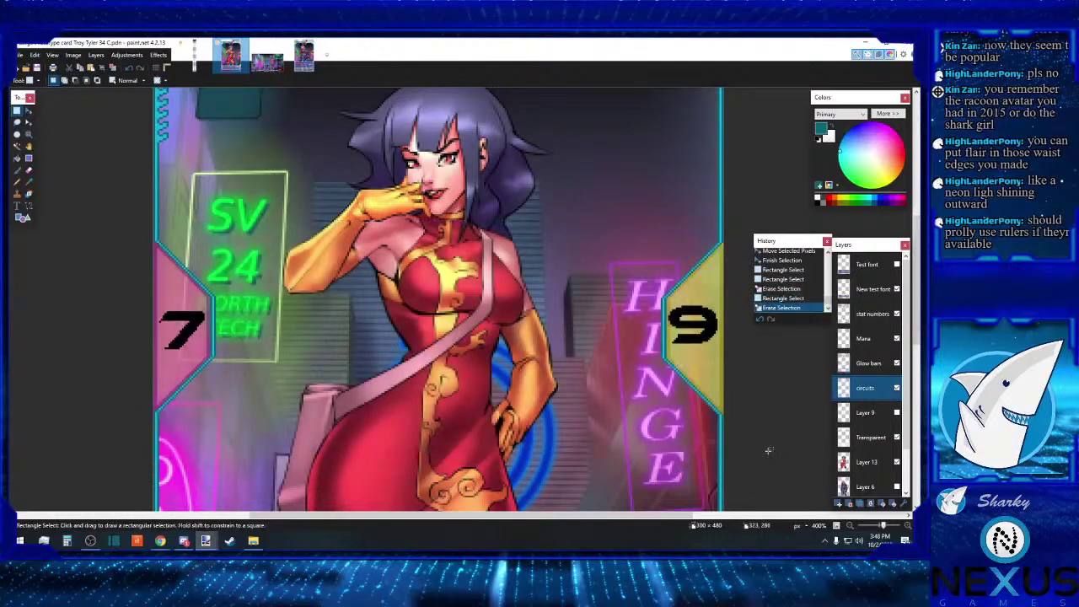
# Step: Erase the leftover area along the card's left edge below the 7 panel on the circuits and Transparent layers
pyautogui.scroll(-3, 663, 408)
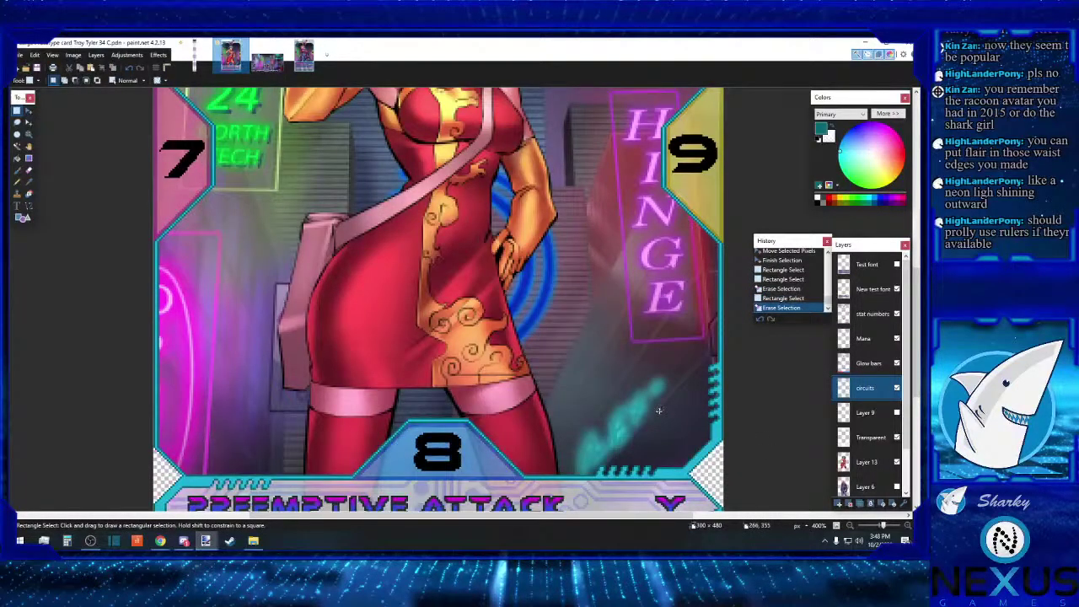
pyautogui.moveTo(153, 315); pyautogui.dragTo(202, 368)
pyautogui.press('Delete')
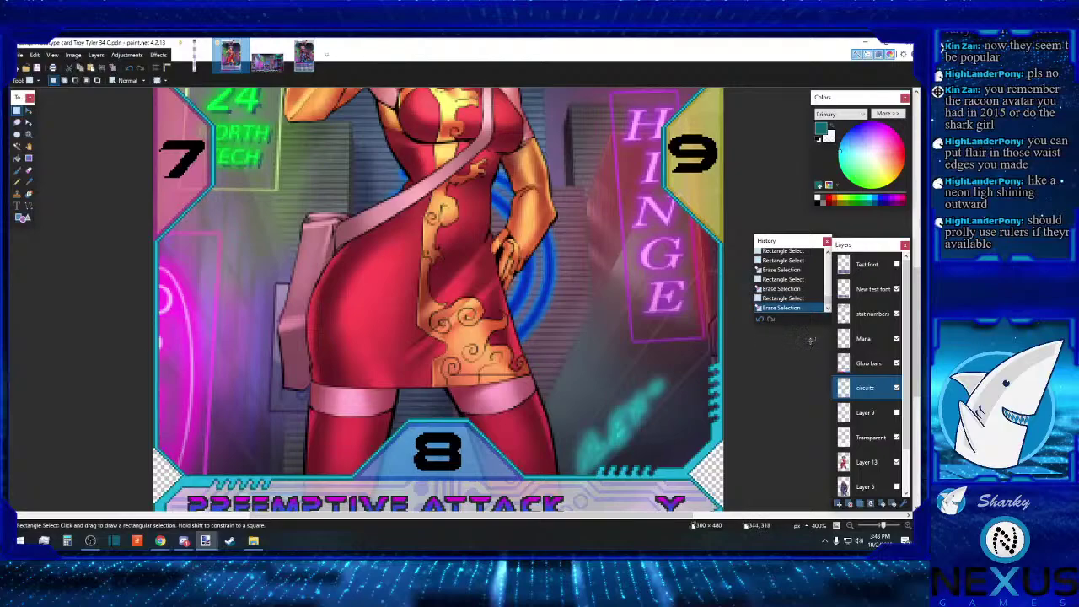
pyautogui.click(877, 365)
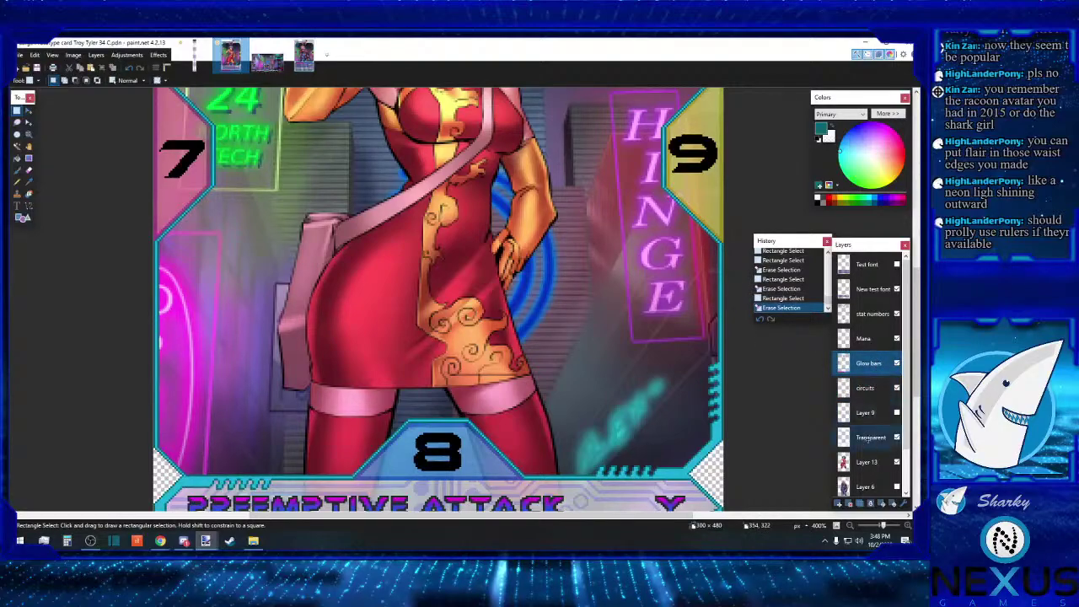
pyautogui.click(870, 436)
pyautogui.moveTo(226, 293); pyautogui.dragTo(36, 424)
pyautogui.press('Delete')
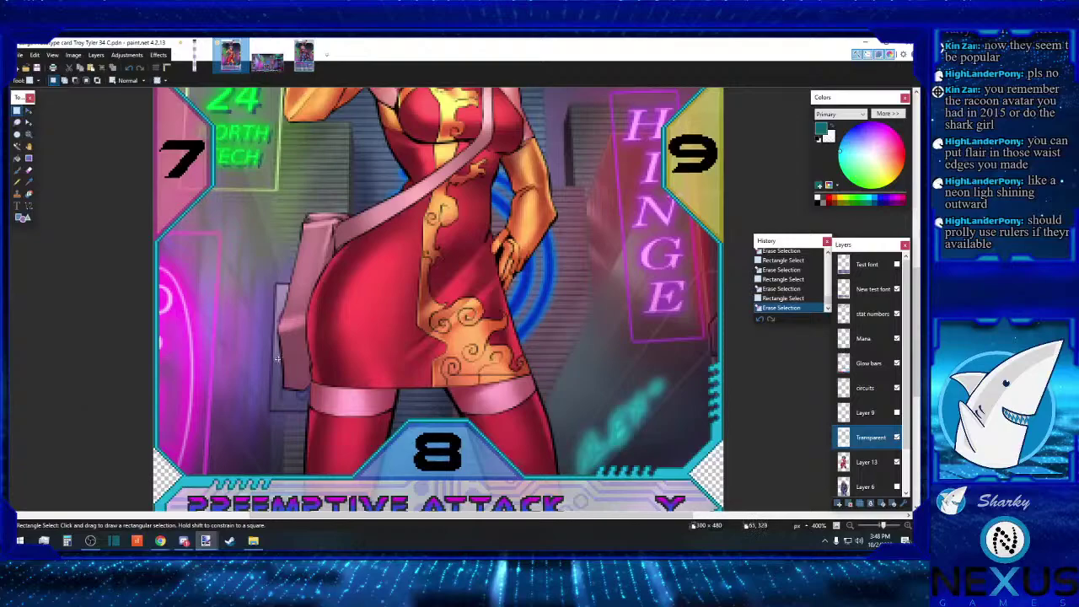
# Step: Save the whole card as a new paint.net version, changing the end of the file name to 34 D
pyautogui.scroll(-3, 283, 358)
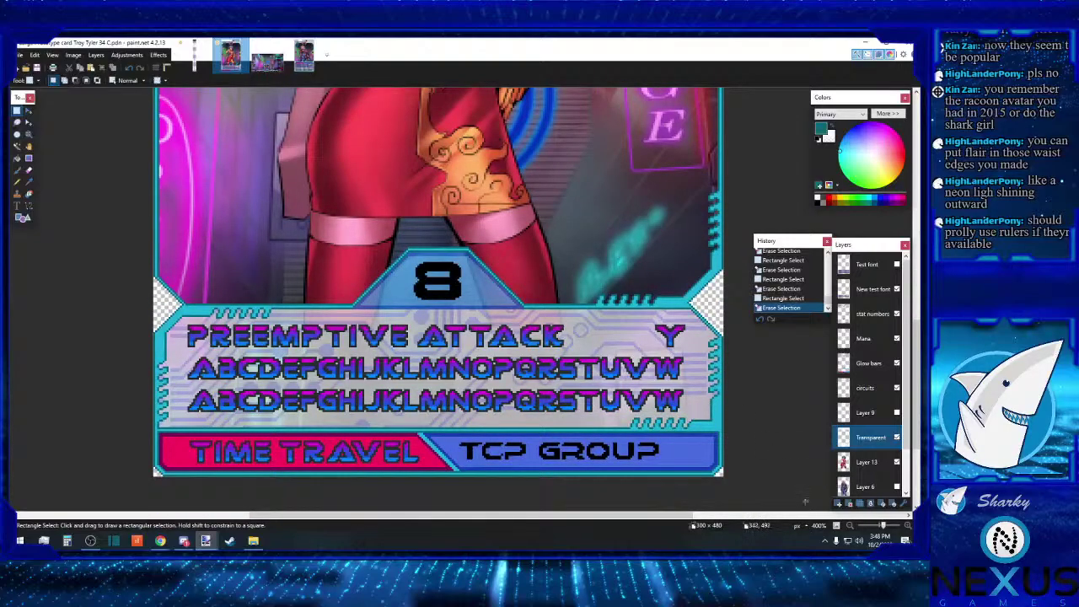
pyautogui.click(850, 526)
pyautogui.click(850, 526)
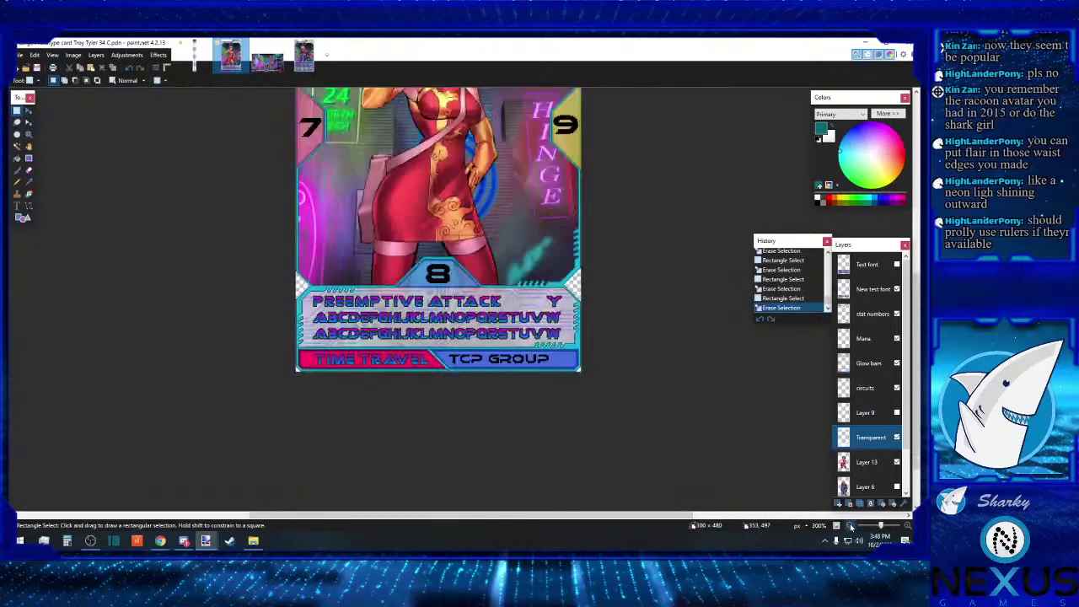
pyautogui.click(851, 526)
pyautogui.click(850, 526)
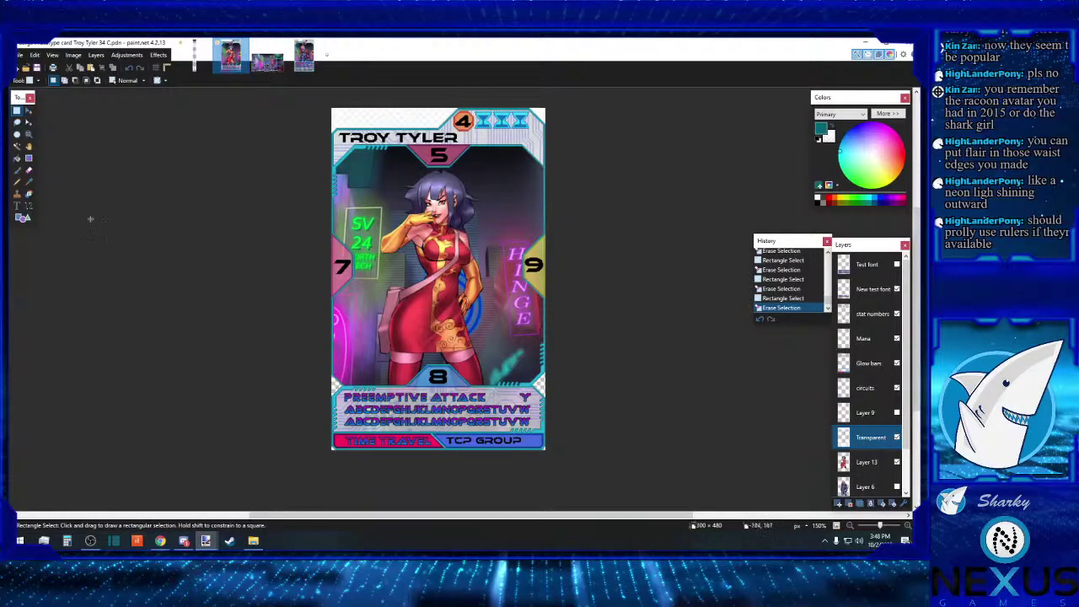
pyautogui.click(19, 55)
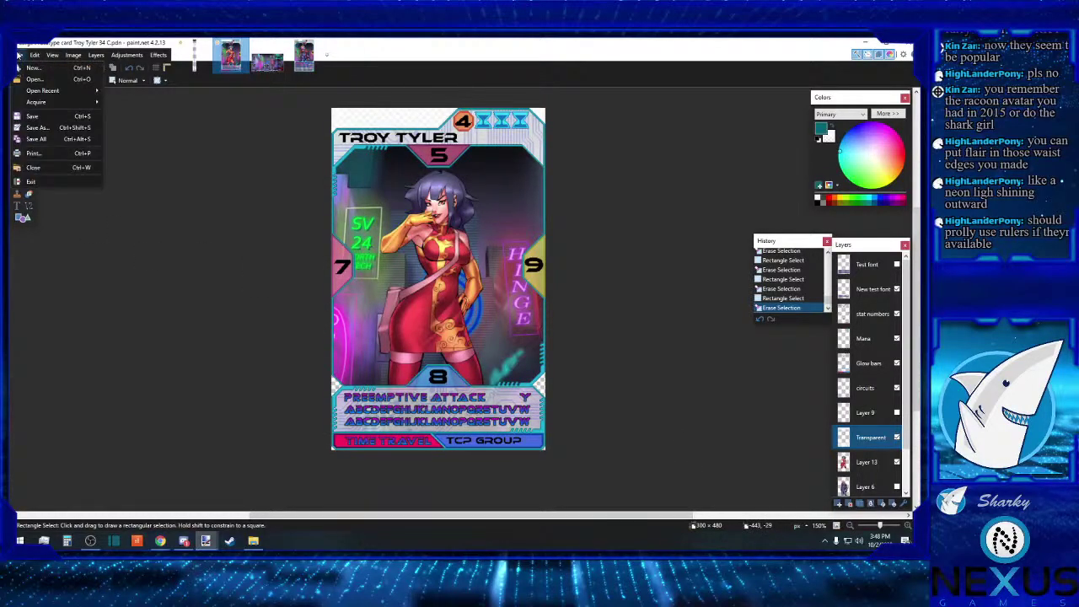
pyautogui.click(51, 127)
pyautogui.click(177, 245)
pyautogui.press('BackSpace')
pyautogui.write('(')
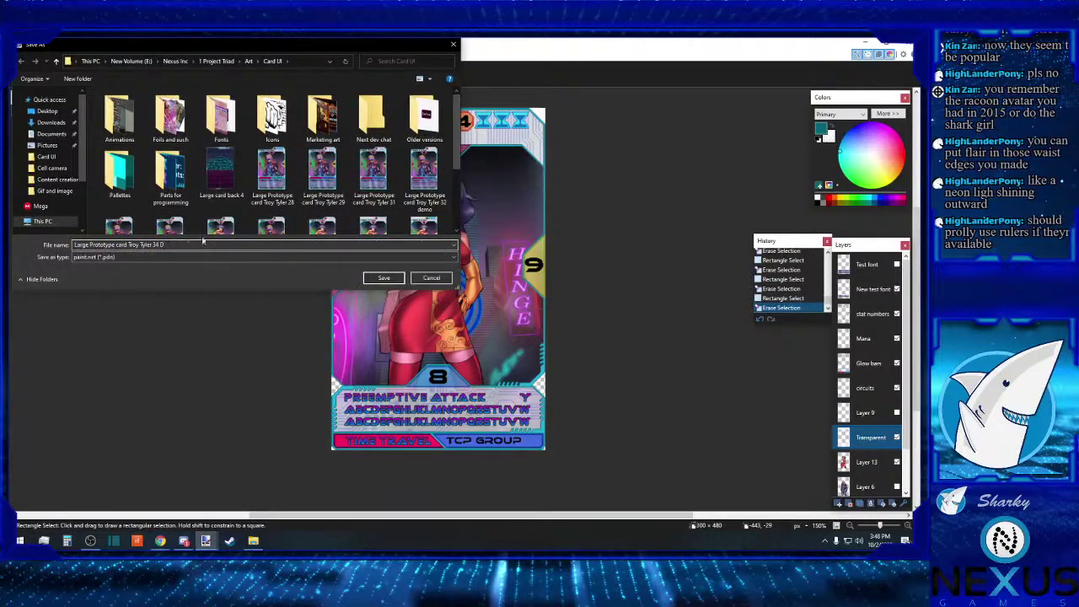
pyautogui.click(384, 277)
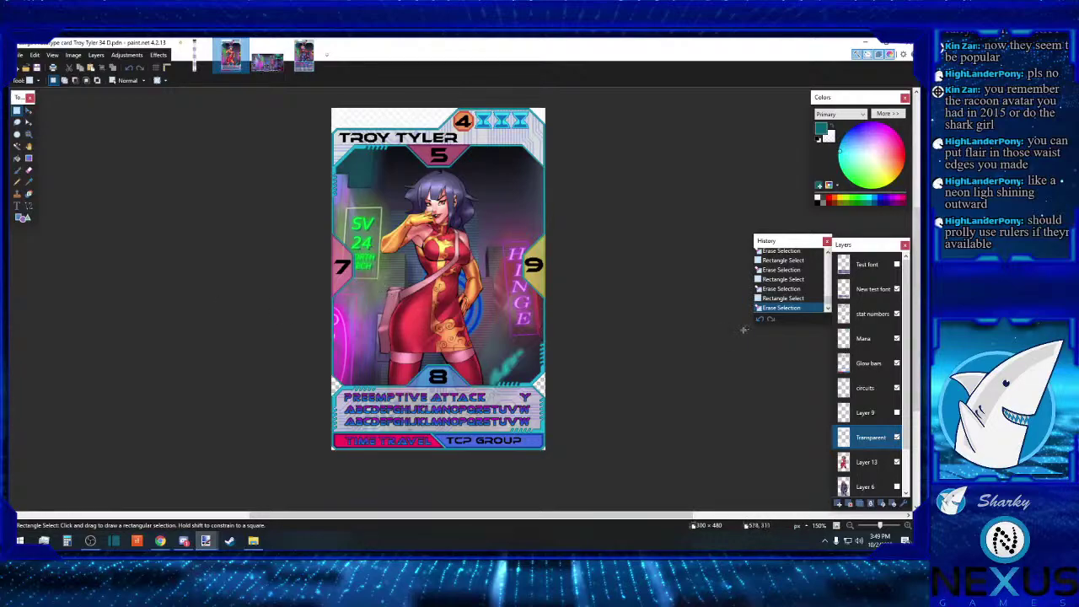
# Step: Toggle the Glow bars layer's visibility repeatedly to compare the card with and without it, leaving the layer visible
pyautogui.click(896, 363)
pyautogui.click(896, 363)
pyautogui.doubleClick(895, 363)
pyautogui.doubleClick(896, 363)
pyautogui.click(896, 363)
pyautogui.click(896, 363)
pyautogui.click(896, 364)
pyautogui.doubleClick(896, 364)
pyautogui.click(896, 363)
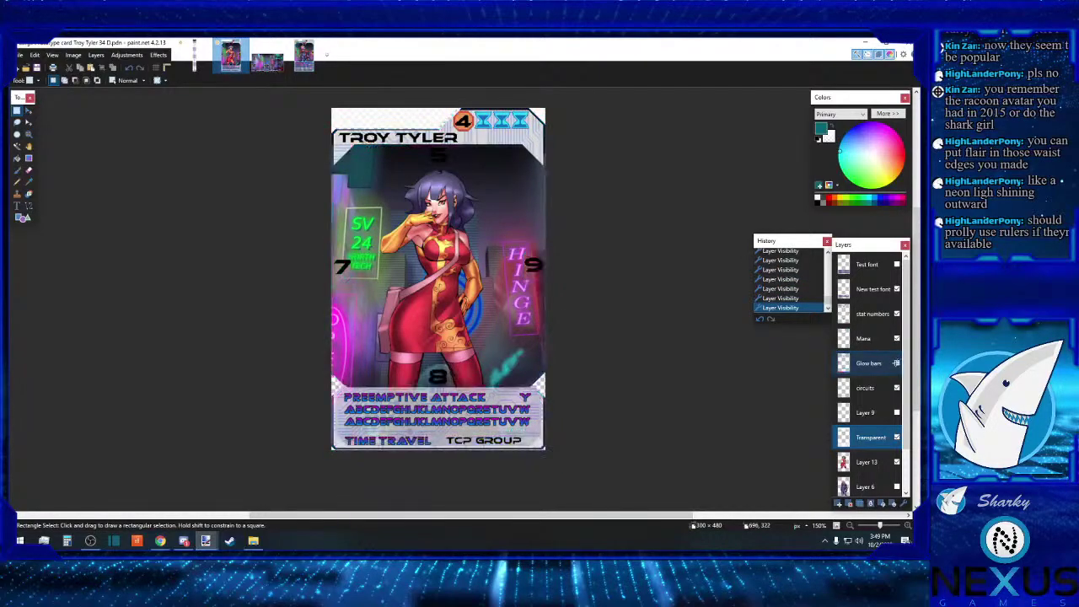
pyautogui.click(896, 364)
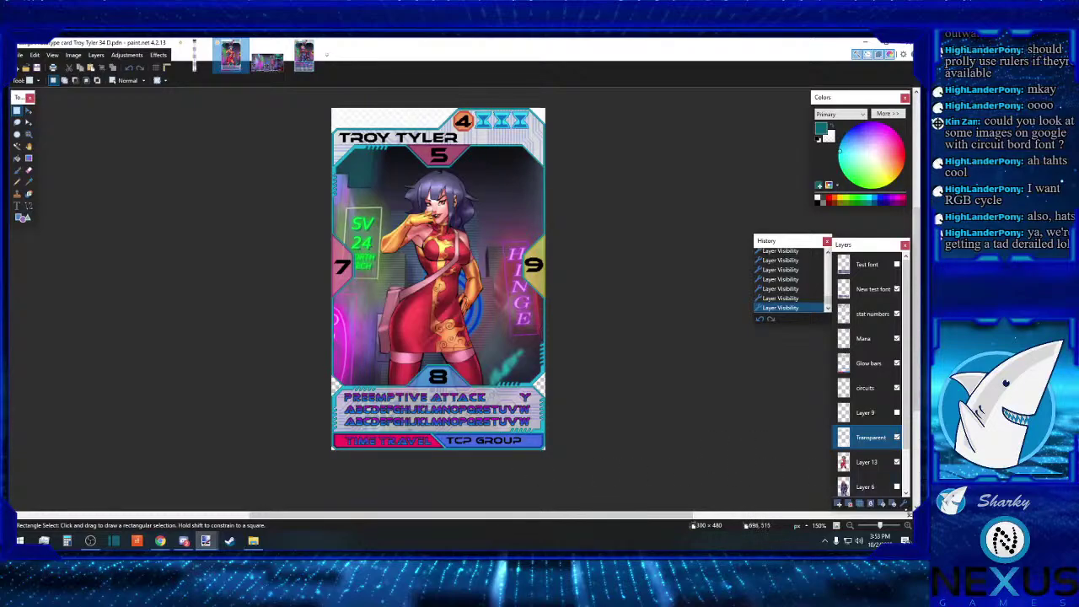
# Step: Examine the full card from the name bar down to the ability text and bottom strip
pyautogui.hotkey('ctrl', '+')
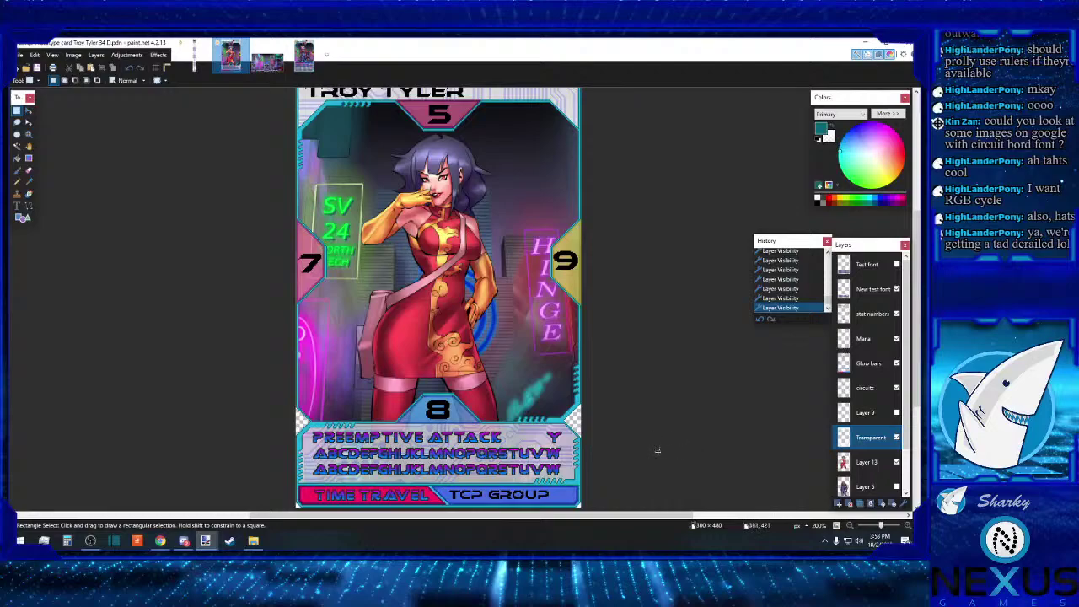
pyautogui.scroll(2, 657, 451)
pyautogui.scroll(-2, 657, 451)
pyautogui.scroll(-1, 663, 455)
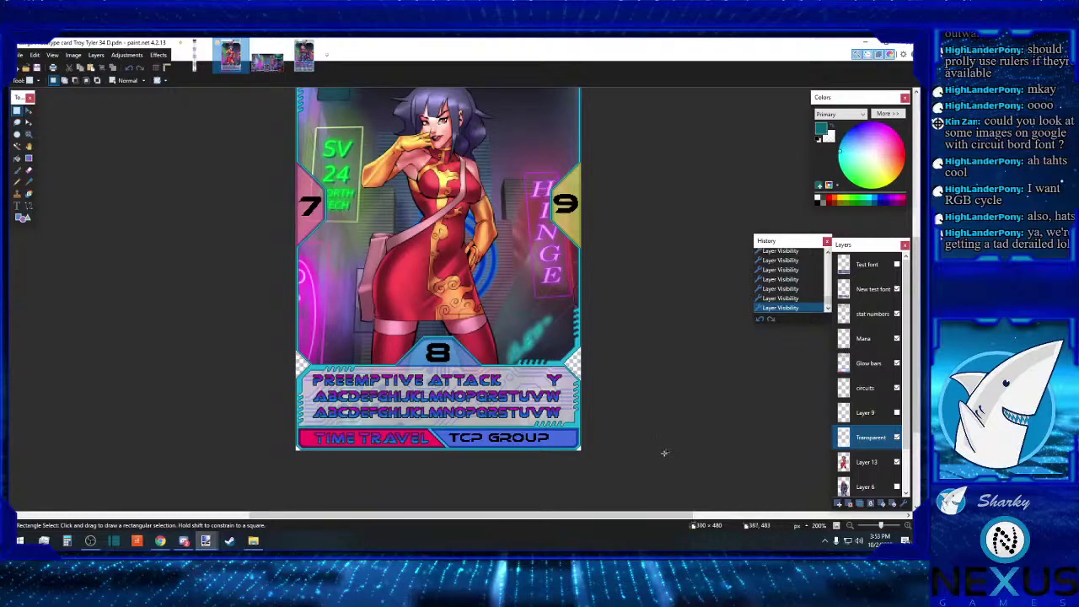
pyautogui.scroll(2, 662, 449)
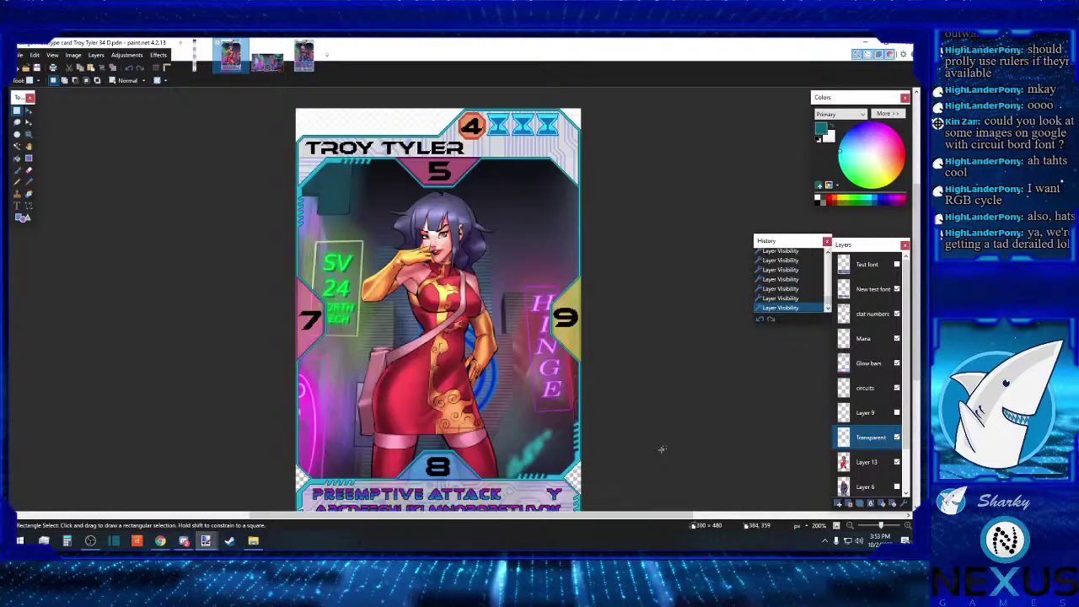
pyautogui.scroll(-1, 662, 449)
pyautogui.click(849, 526)
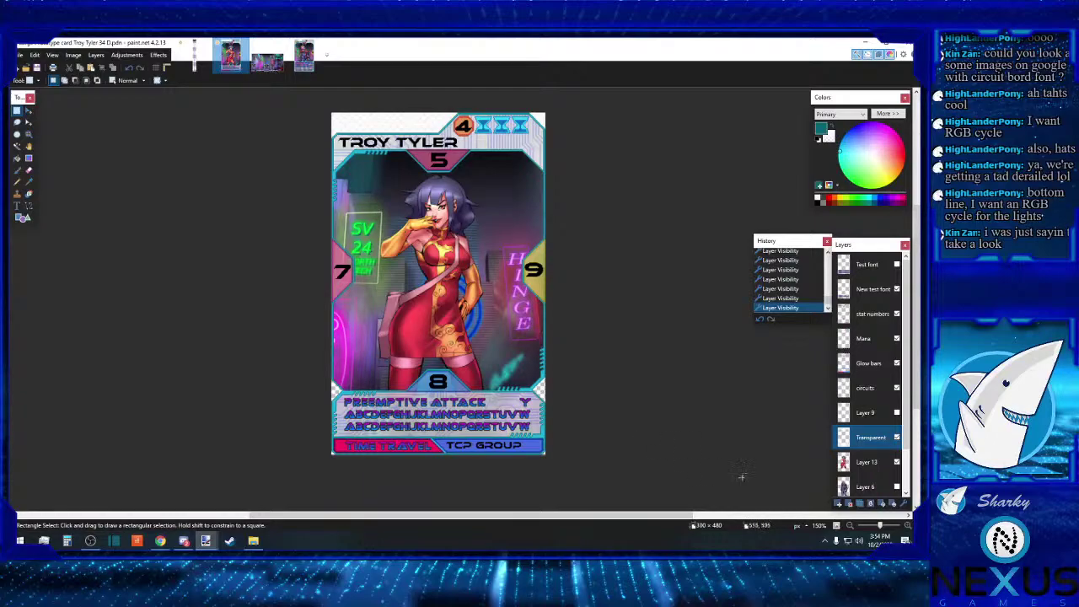
# Step: Inspect the teeth on the frame's lower-right corner, marking them with temporary selections including one of 32 × 11 px, and deselect
pyautogui.scroll(4, 483, 360)
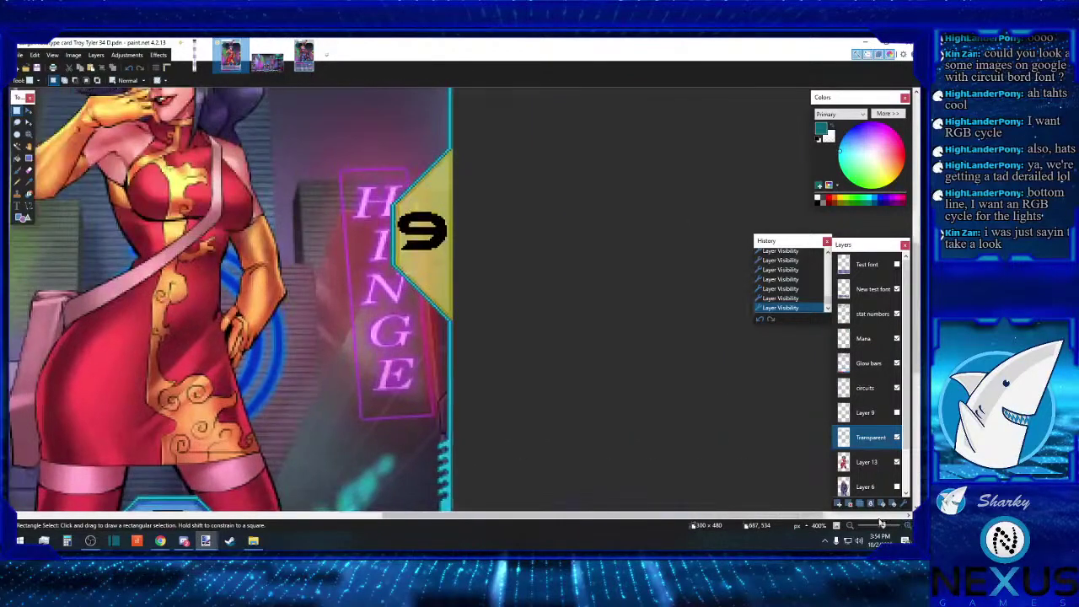
pyautogui.scroll(-3, 483, 360)
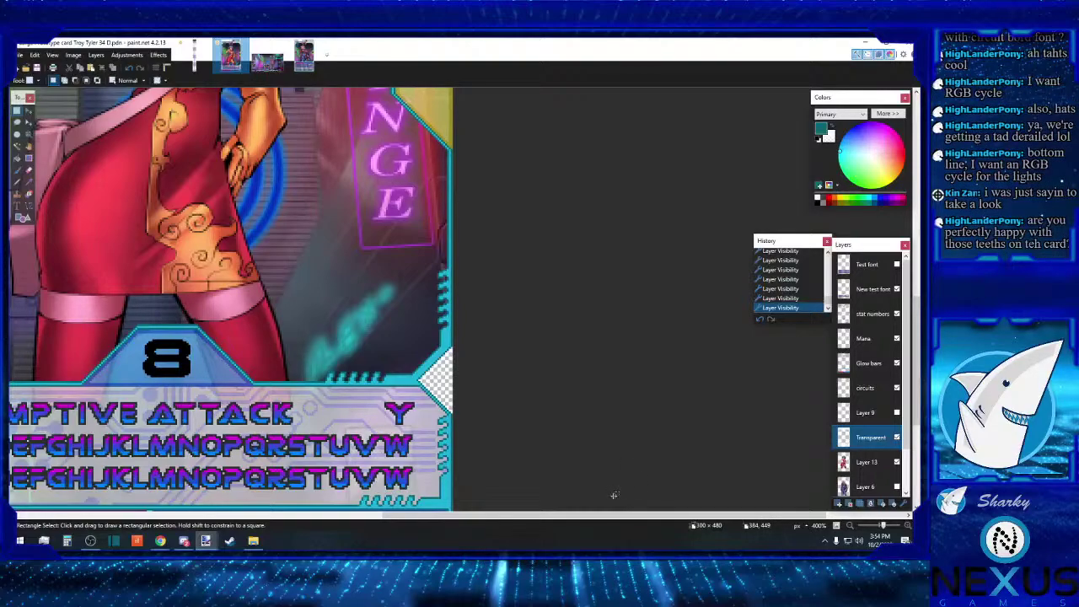
pyautogui.moveTo(613, 514); pyautogui.dragTo(487, 510)
pyautogui.moveTo(575, 354); pyautogui.dragTo(633, 384)
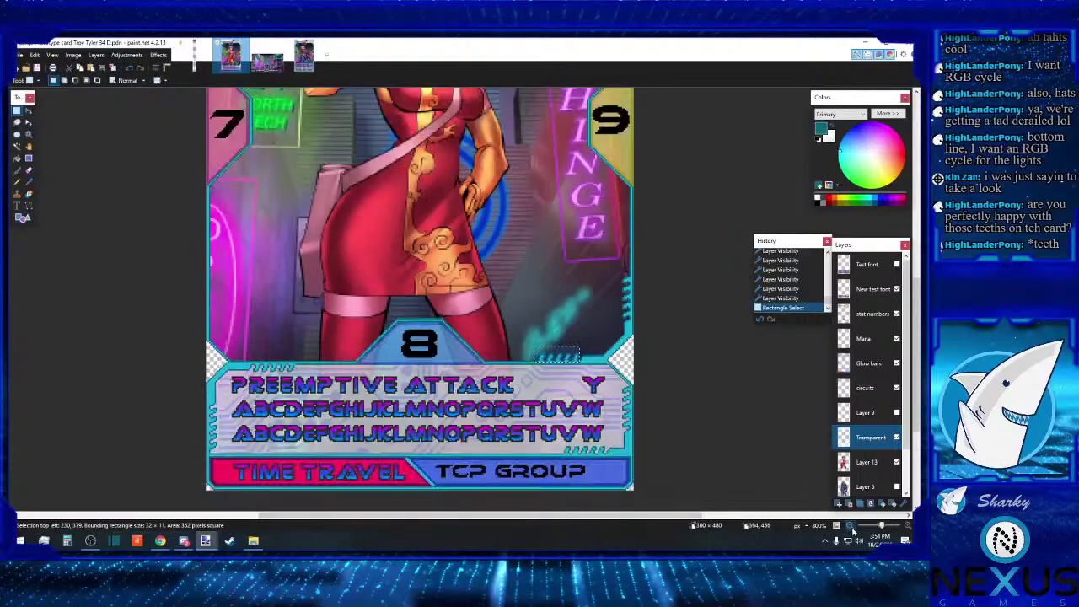
pyautogui.click(850, 526)
pyautogui.click(849, 526)
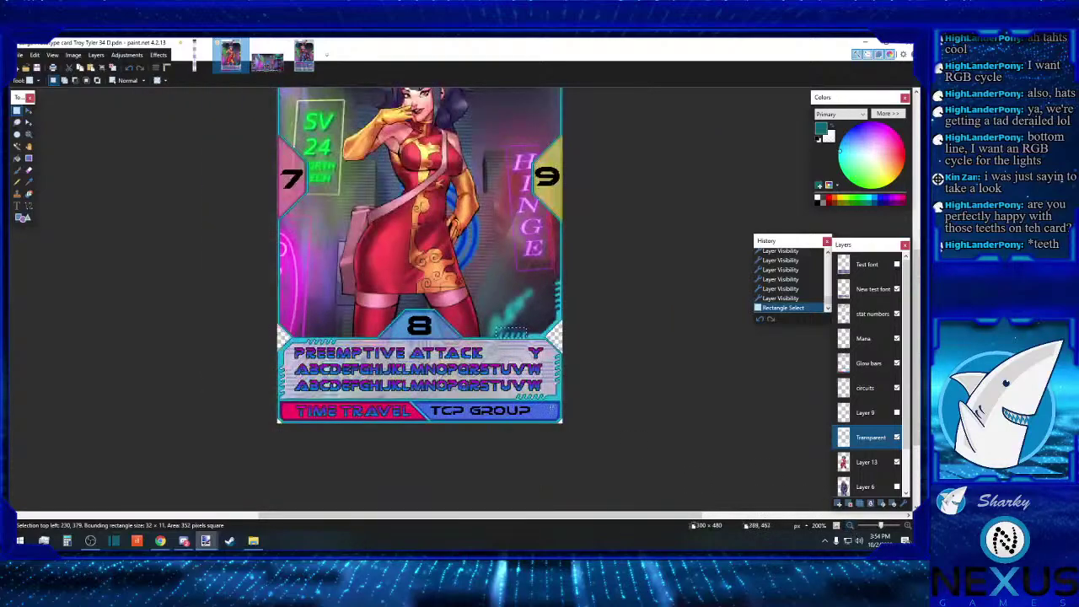
pyautogui.click(852, 527)
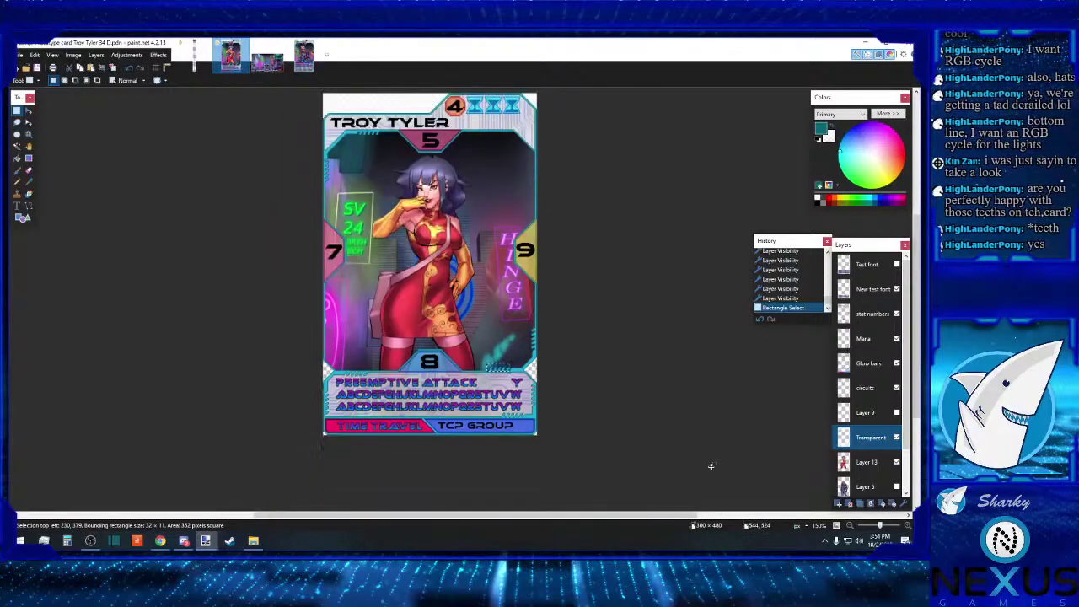
pyautogui.click(691, 432)
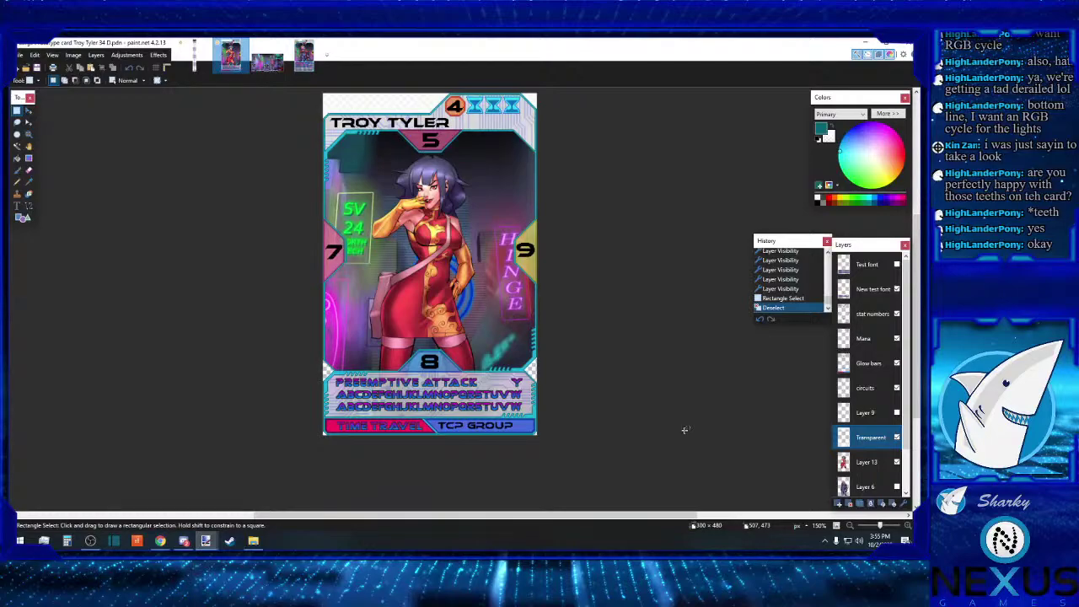
pyautogui.moveTo(511, 319); pyautogui.dragTo(534, 356)
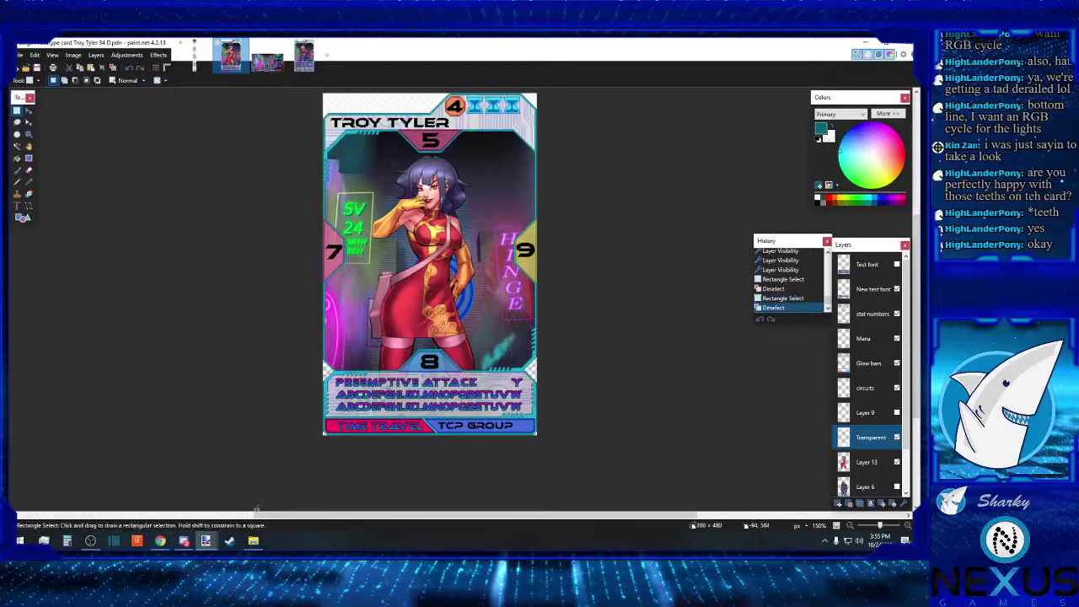
# Step: Switch to File Explorer and open the Animations folder inside Card UI
pyautogui.click(253, 540)
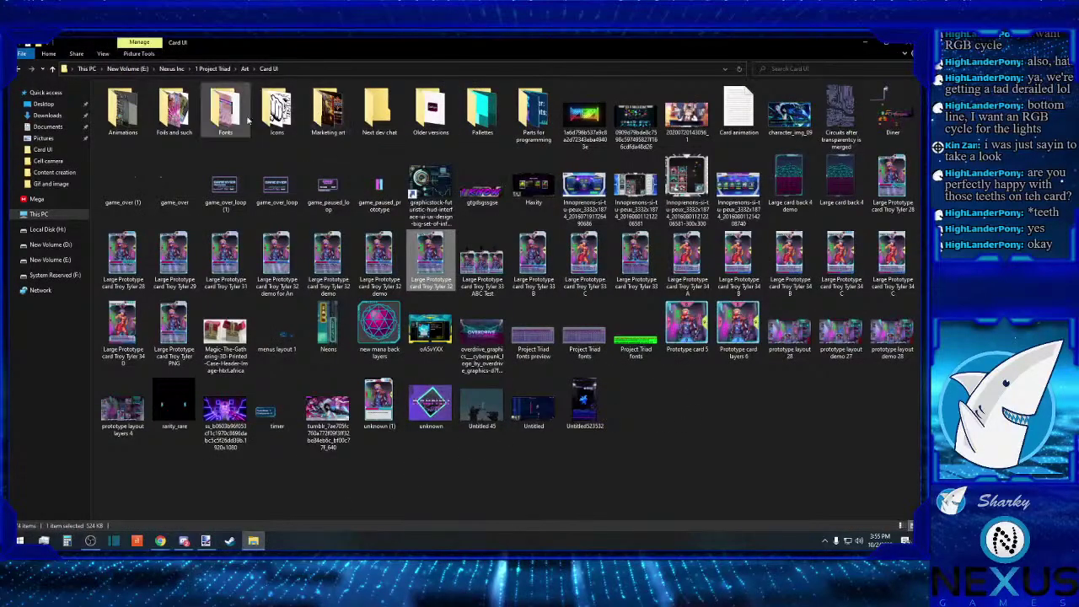
pyautogui.doubleClick(122, 110)
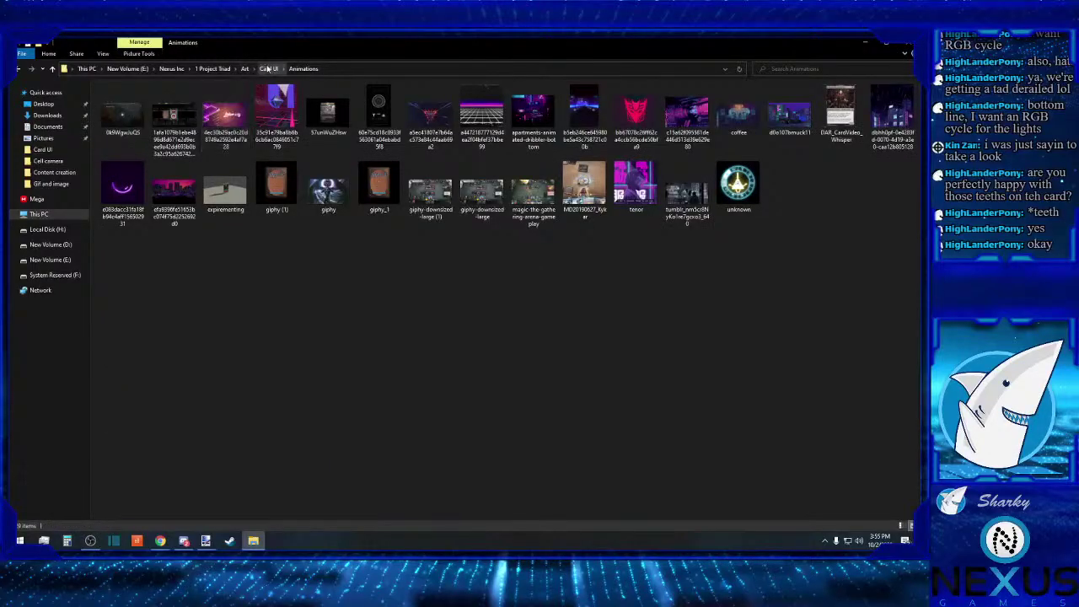
# Step: Look through the Foils and such, Fonts and Icons folders inside Card UI for reference files
pyautogui.click(268, 68)
pyautogui.doubleClick(174, 107)
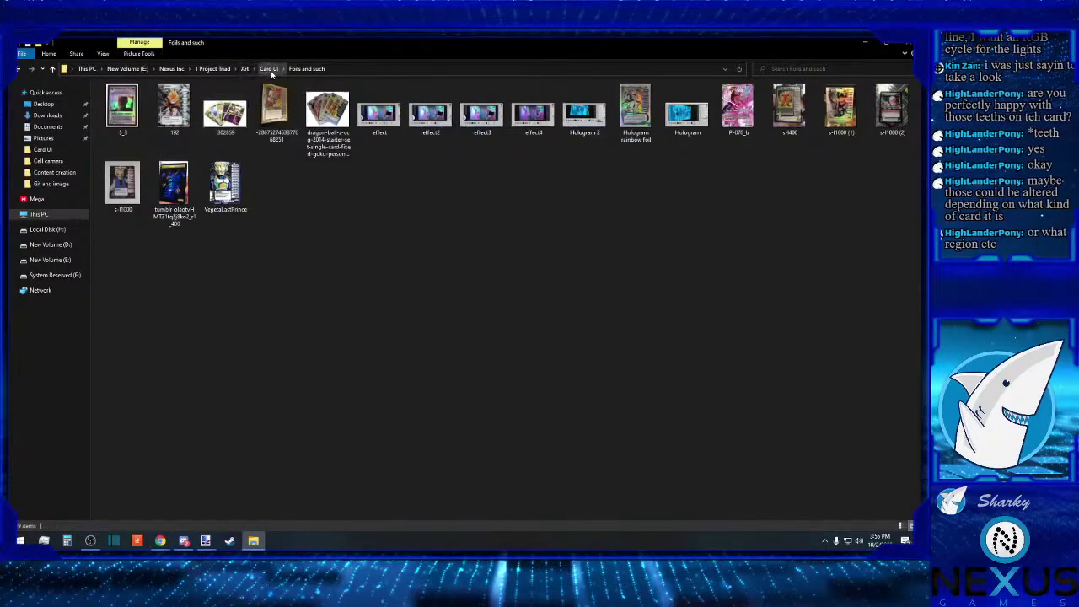
pyautogui.click(268, 68)
pyautogui.doubleClick(188, 108)
pyautogui.click(268, 69)
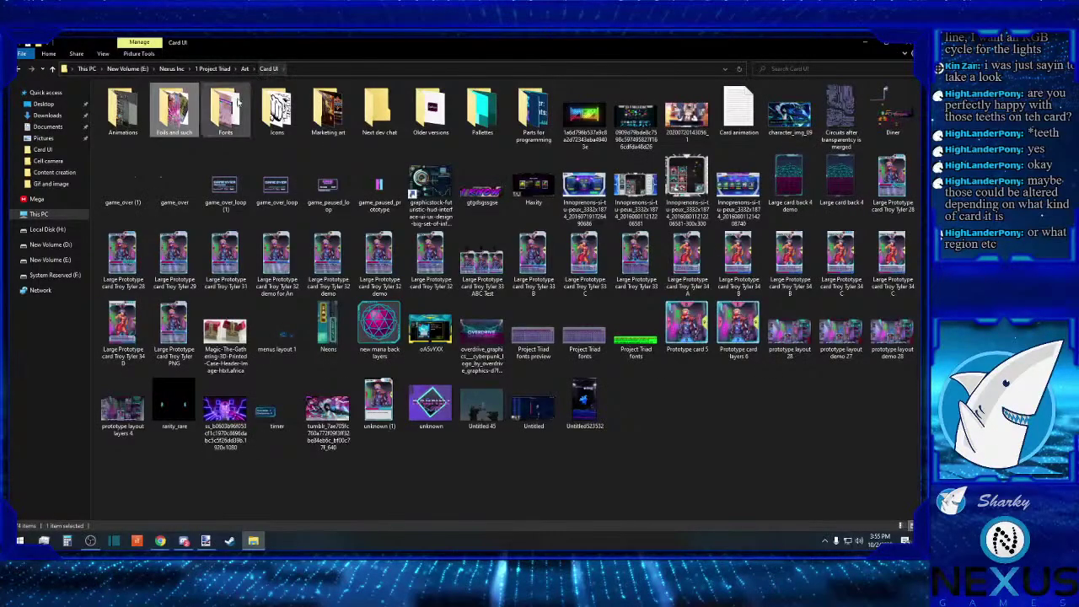
pyautogui.doubleClick(247, 92)
pyautogui.click(268, 69)
pyautogui.doubleClick(275, 107)
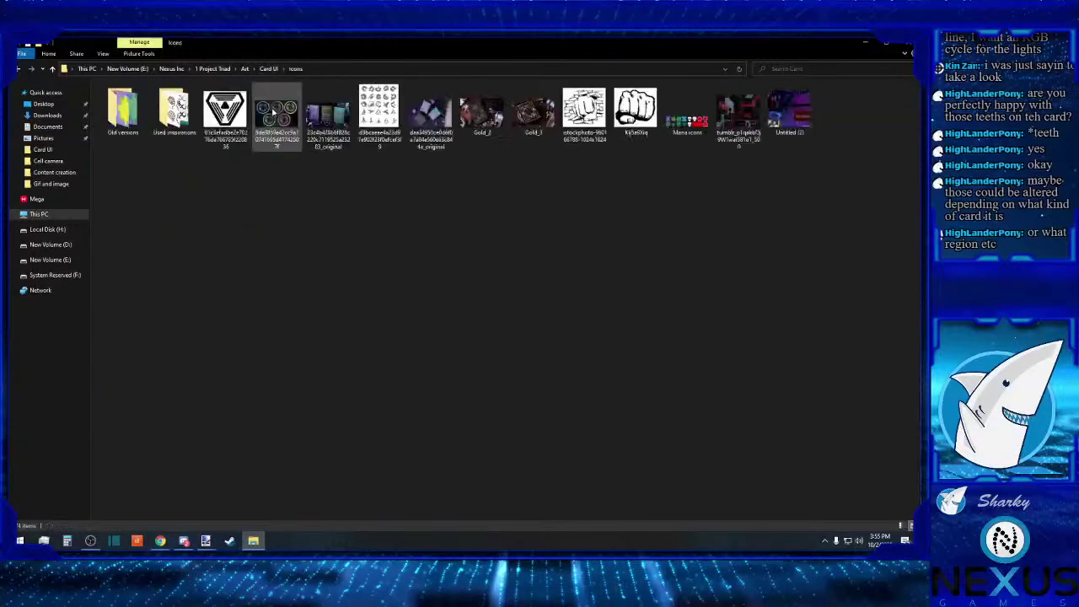
# Step: Check the Clear monitors folder in Art and the UI folder inside Inspirations for reference images
pyautogui.click(245, 68)
pyautogui.doubleClick(329, 108)
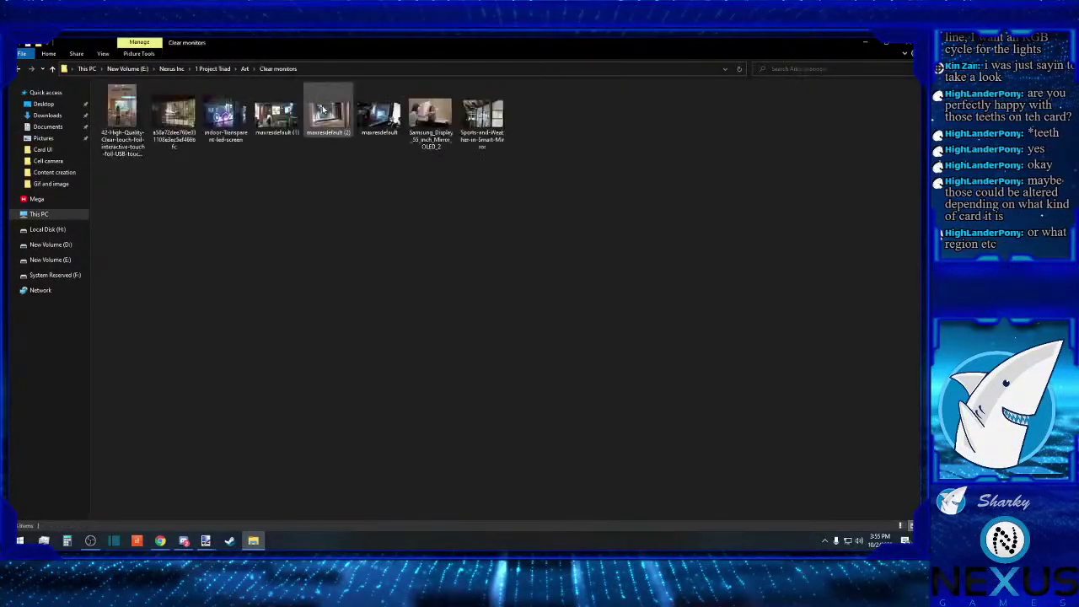
pyautogui.click(253, 68)
pyautogui.click(270, 97)
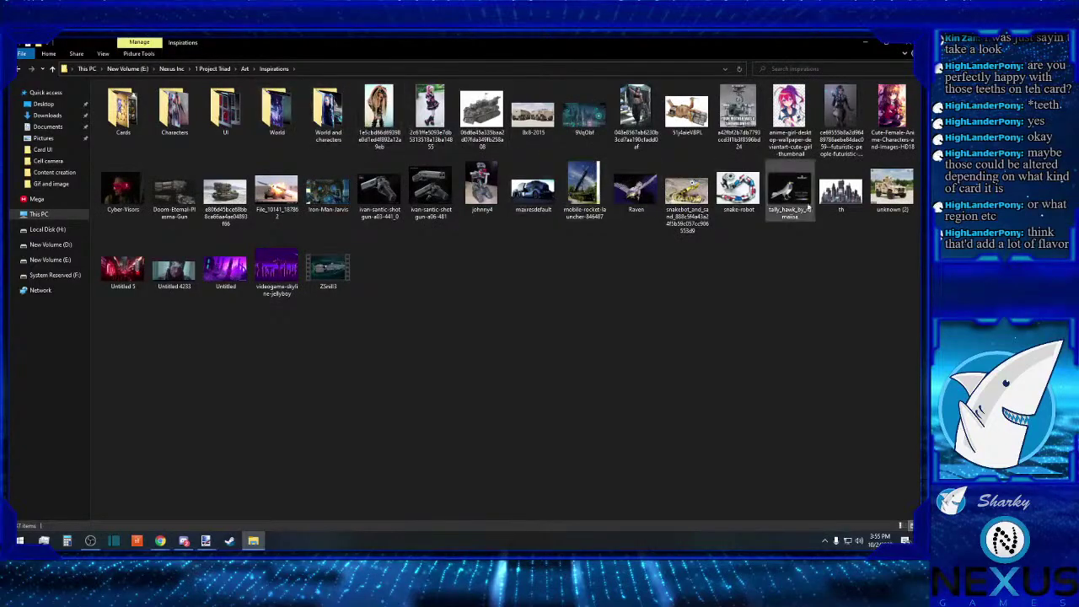
pyautogui.doubleClick(240, 110)
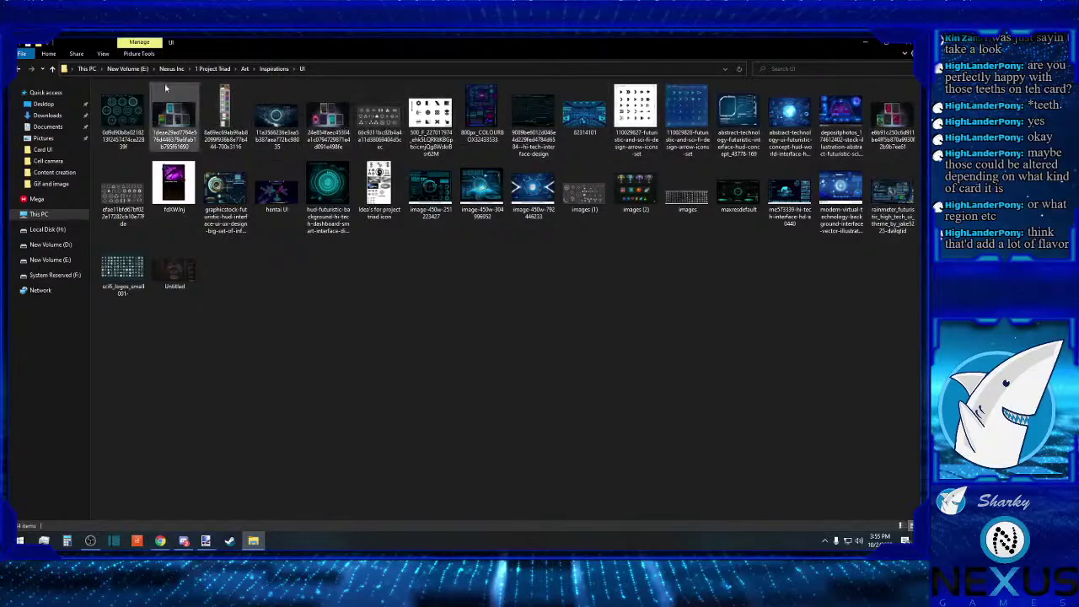
# Step: Return to Inspirations by way of Art and check its Characters and World folders
pyautogui.click(244, 68)
pyautogui.click(261, 110)
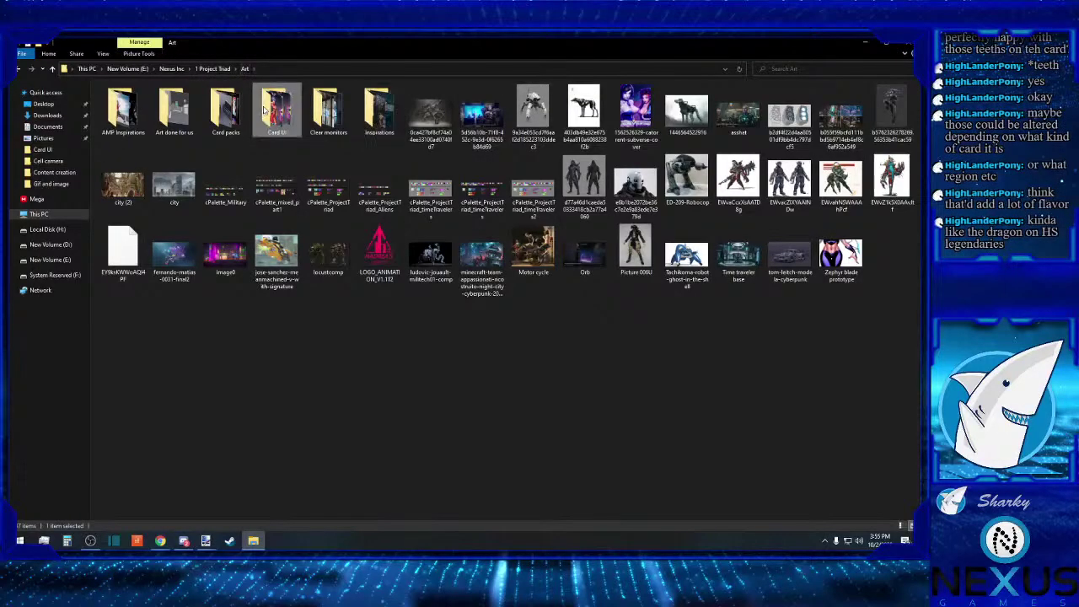
pyautogui.click(341, 111)
pyautogui.doubleClick(379, 108)
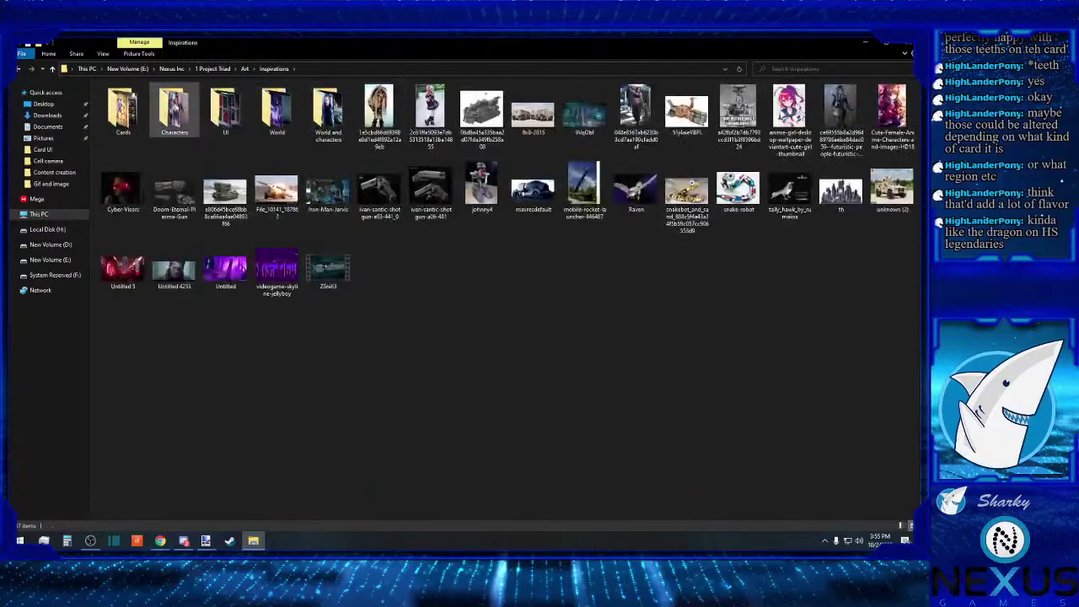
pyautogui.doubleClick(172, 108)
pyautogui.hotkey('alt', 'Left')
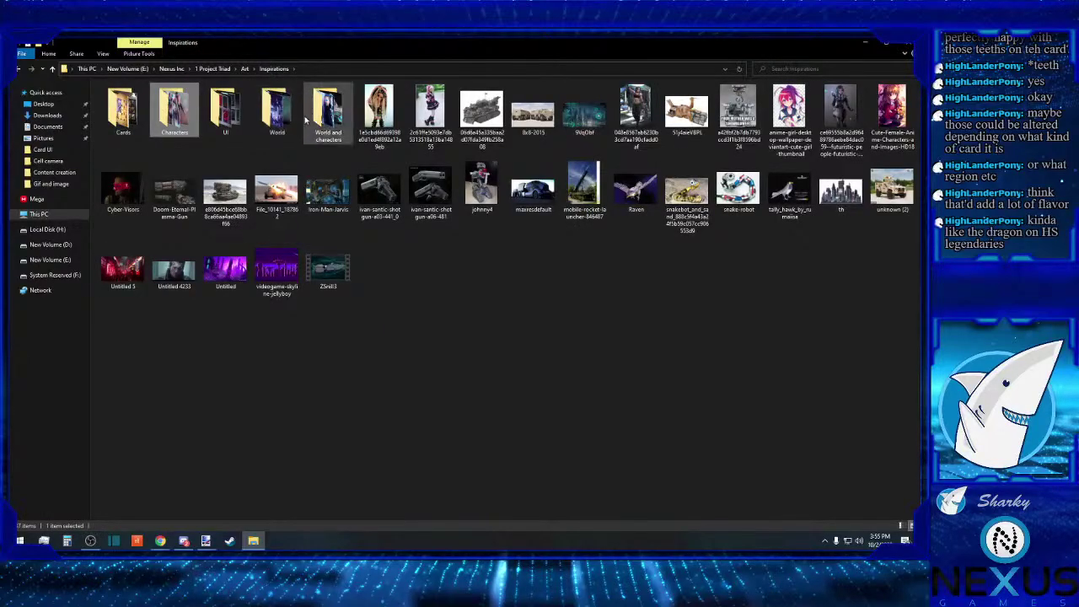
pyautogui.click(275, 120)
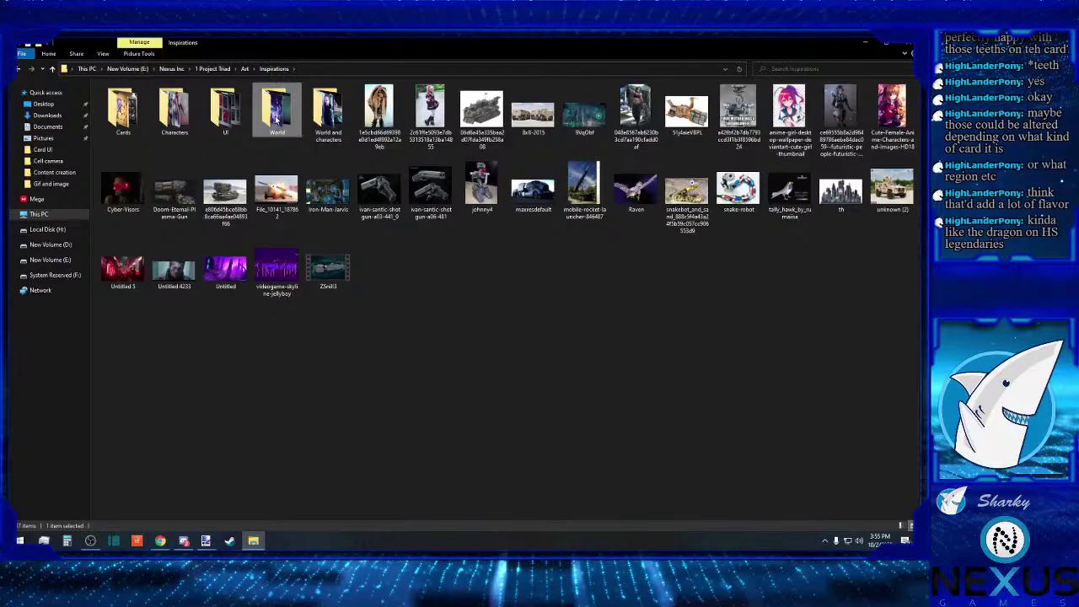
# Step: Go up to Nexus Inc, examine the Concepts folder and its UI subfolder, and return to Nexus Inc
pyautogui.click(245, 69)
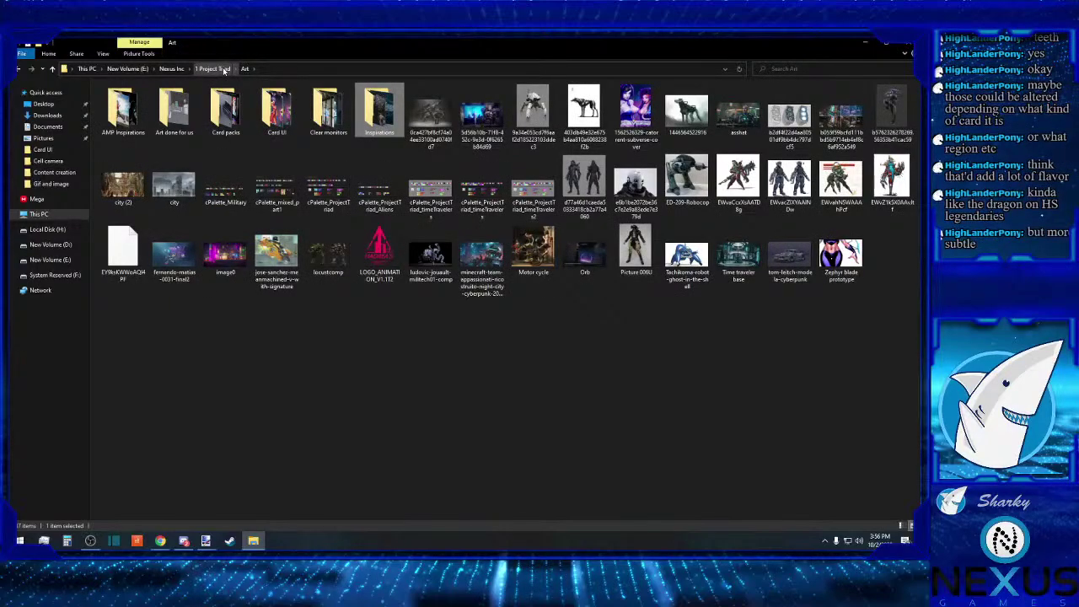
pyautogui.click(223, 69)
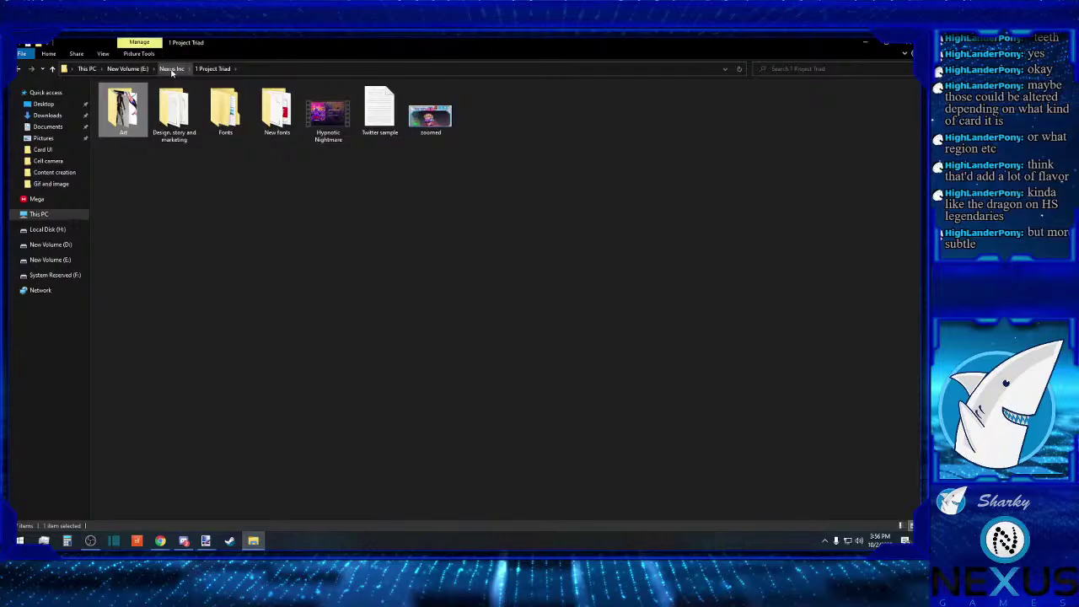
pyautogui.click(172, 69)
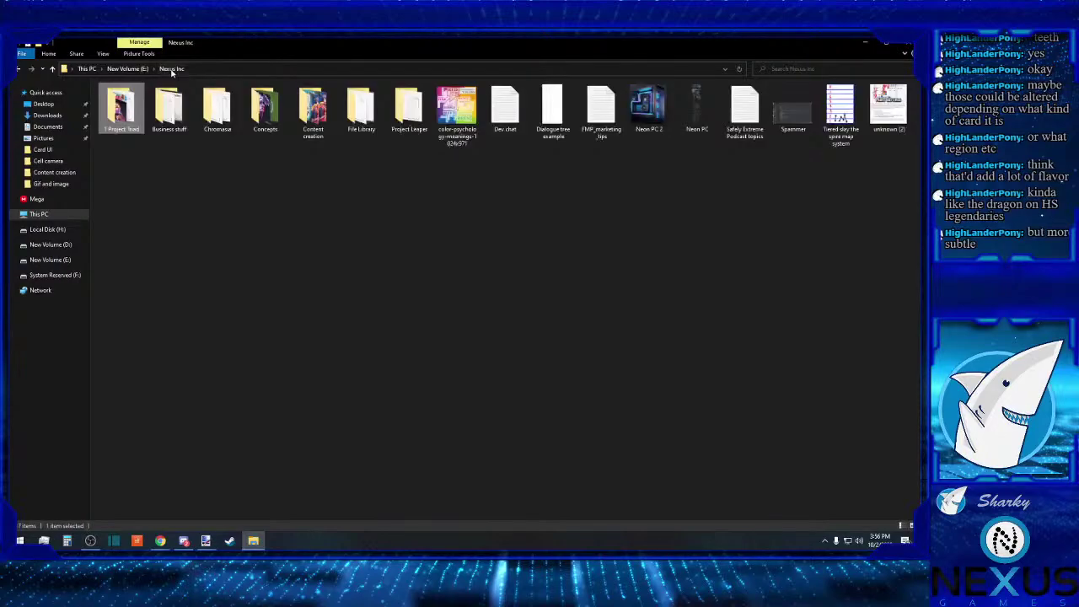
pyautogui.doubleClick(259, 115)
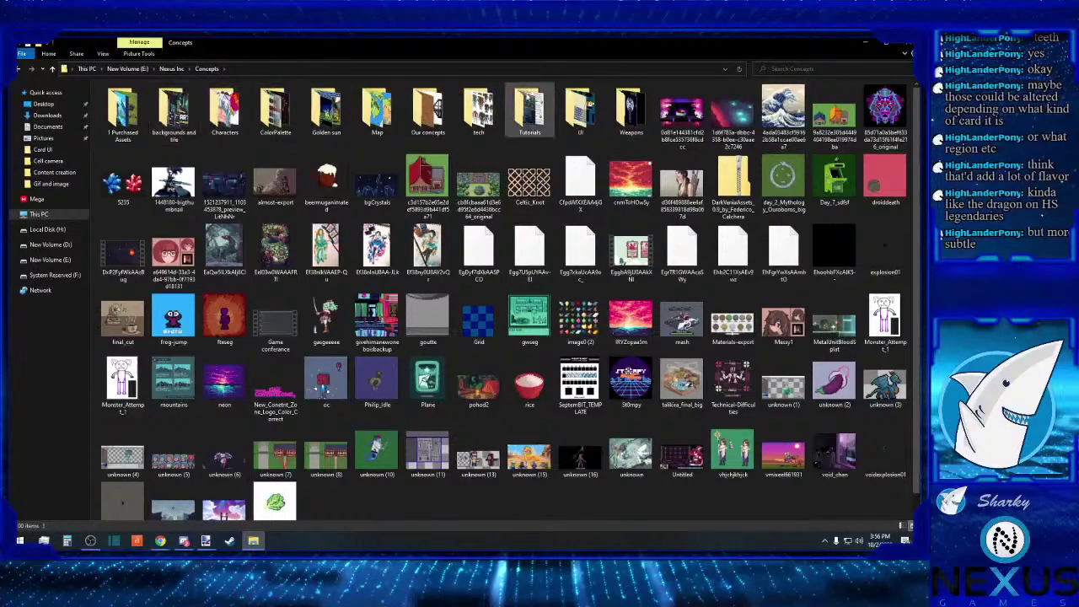
pyautogui.doubleClick(580, 109)
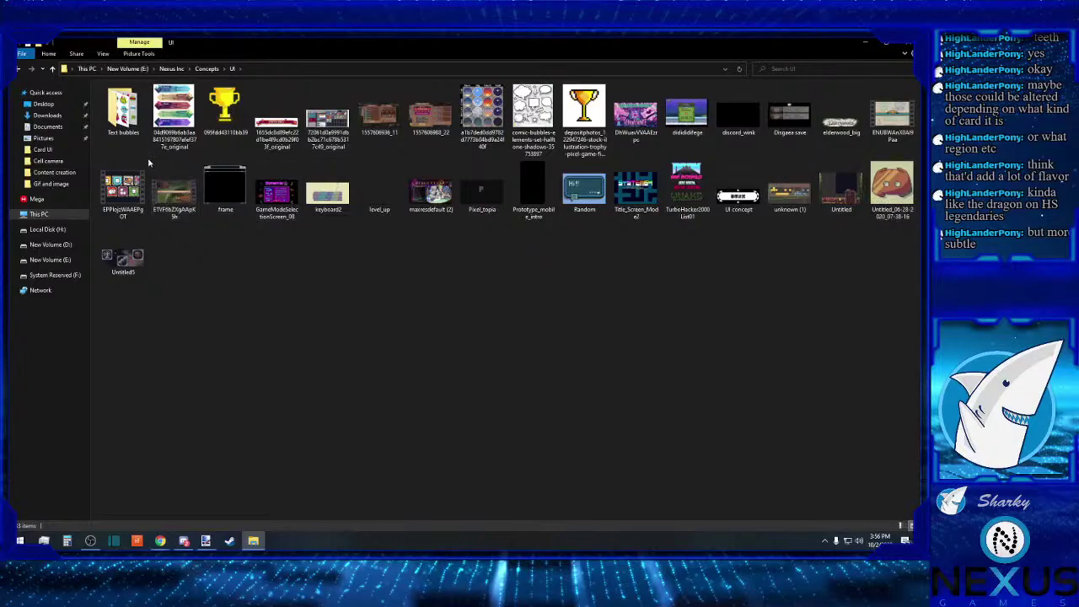
pyautogui.click(208, 70)
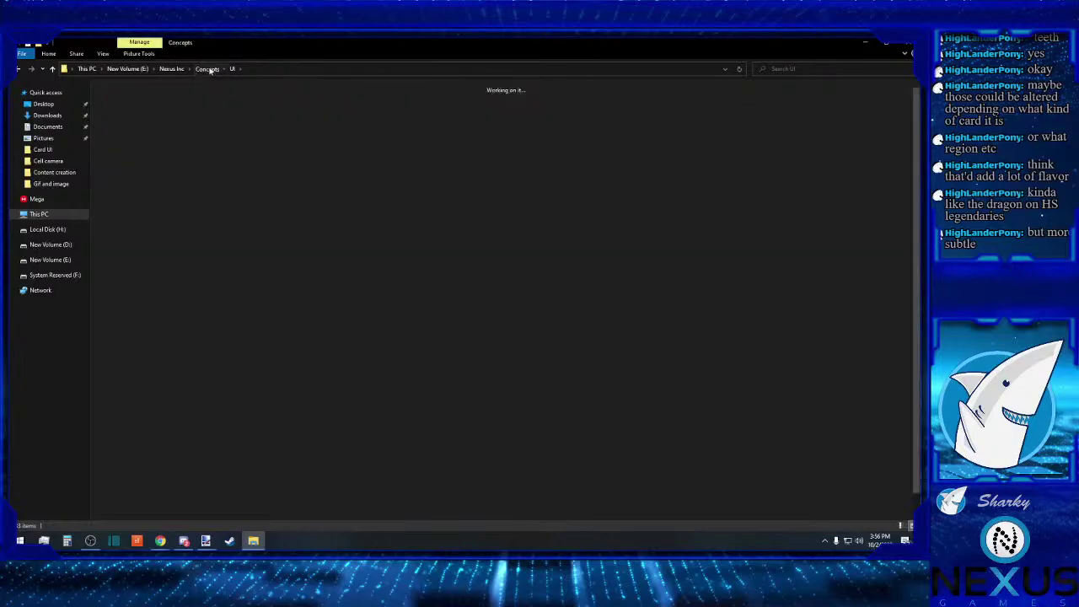
pyautogui.click(173, 69)
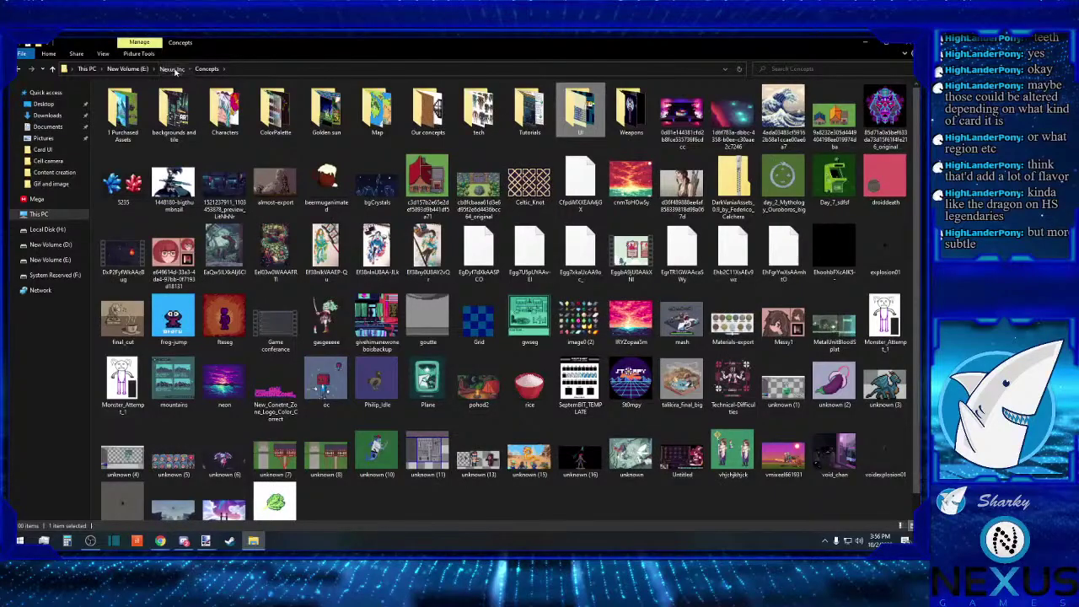
# Step: Open 1 Project Triad's Art folder, look through Art done for us and Card packs, and return to Art
pyautogui.doubleClick(129, 107)
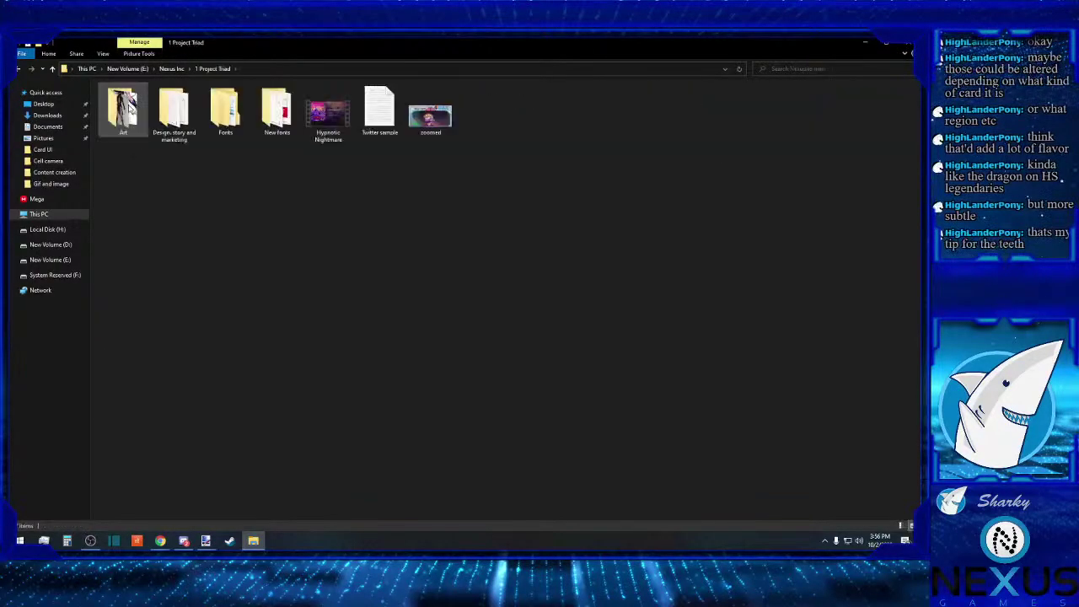
pyautogui.doubleClick(129, 107)
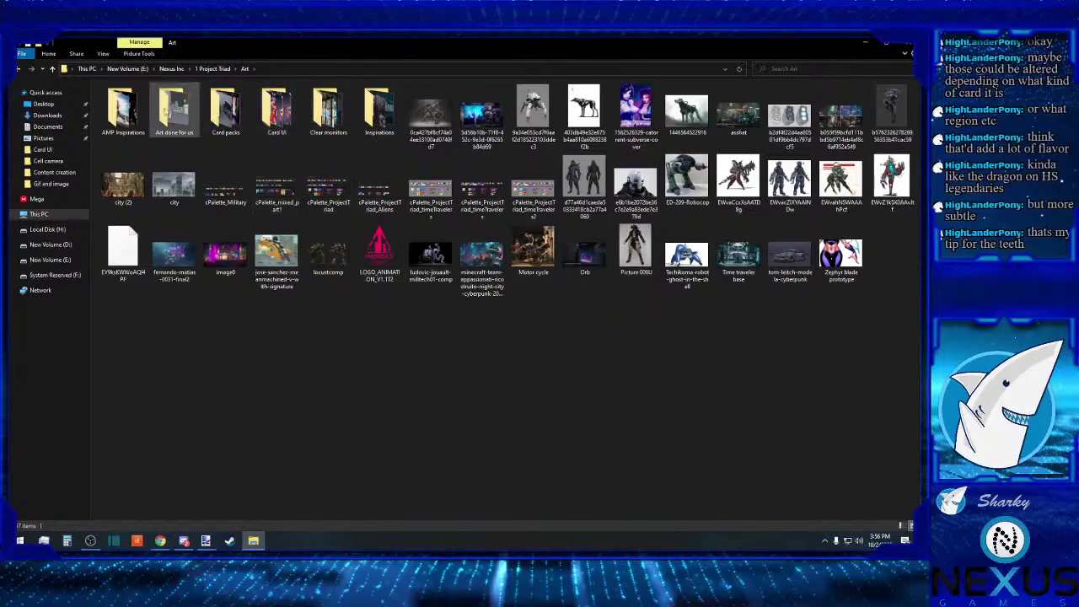
pyautogui.doubleClick(174, 110)
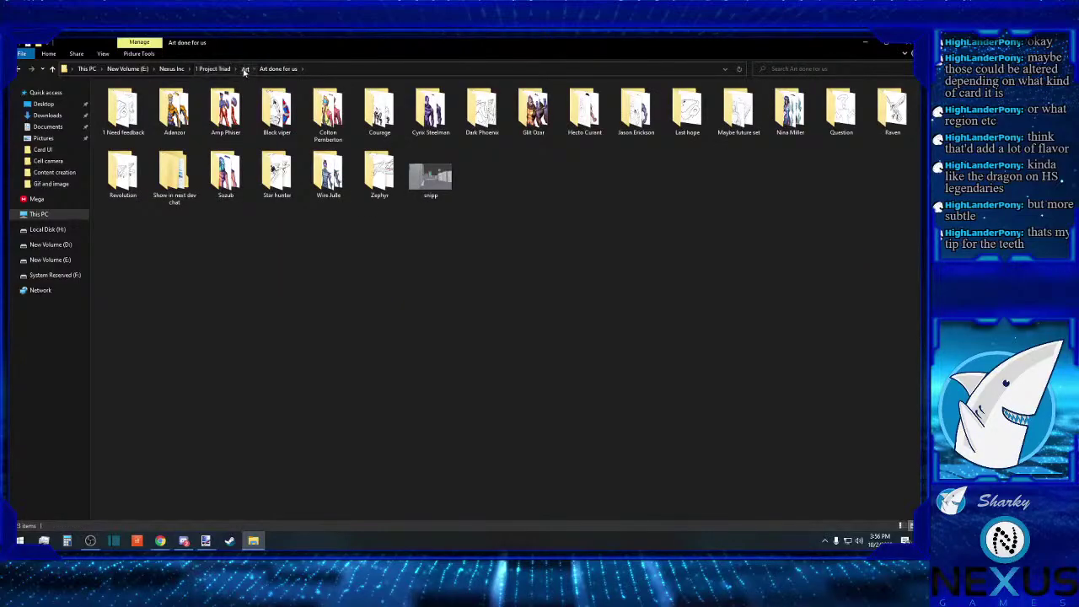
pyautogui.click(244, 68)
pyautogui.doubleClick(224, 107)
pyautogui.click(253, 68)
# Step: Search Card UI's Pallettes, Older versions, Next dev chat and Marketing art folders, returning to Card UI
pyautogui.click(272, 103)
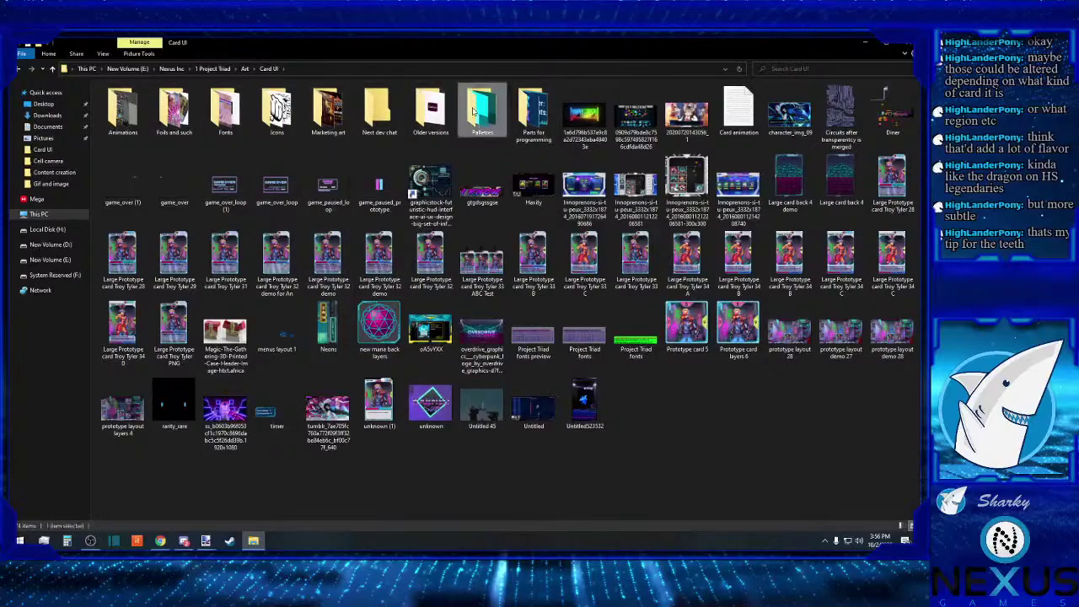
pyautogui.doubleClick(481, 114)
pyautogui.click(268, 69)
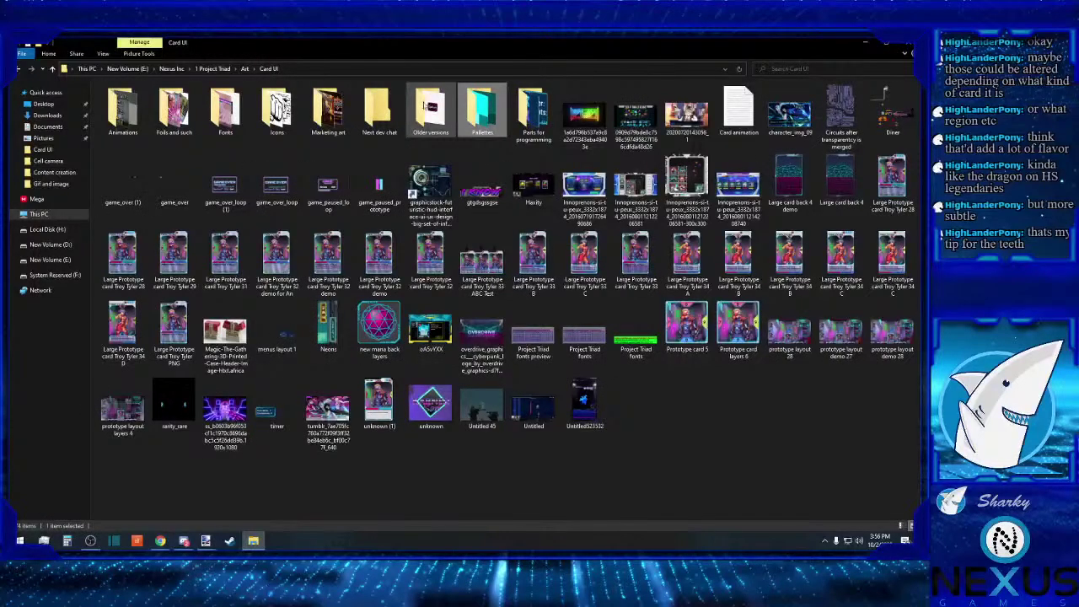
pyautogui.doubleClick(428, 108)
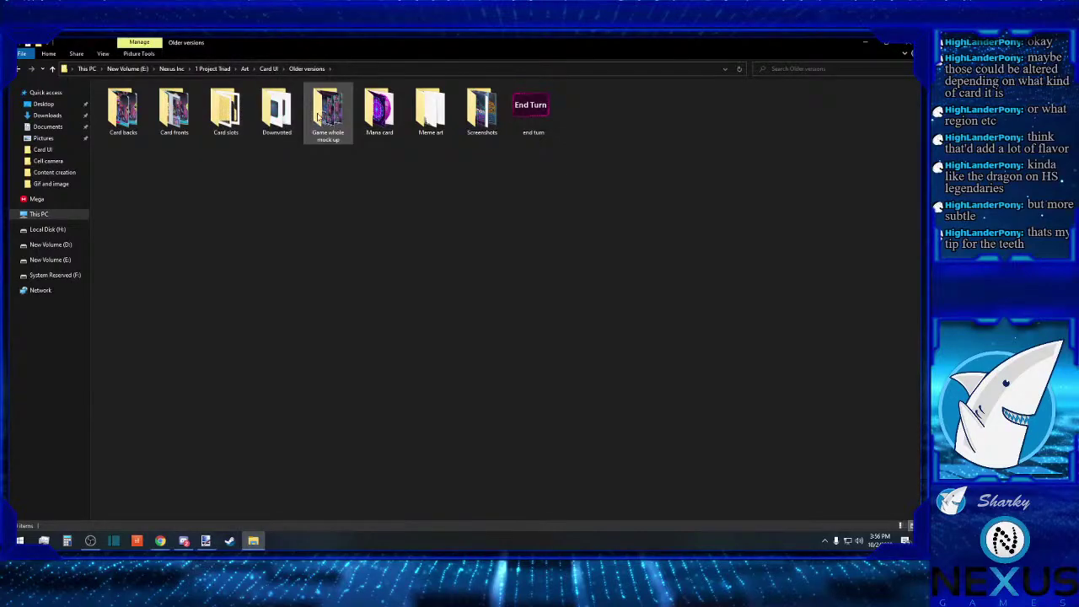
pyautogui.click(268, 68)
pyautogui.doubleClick(371, 114)
pyautogui.click(268, 68)
pyautogui.doubleClick(309, 100)
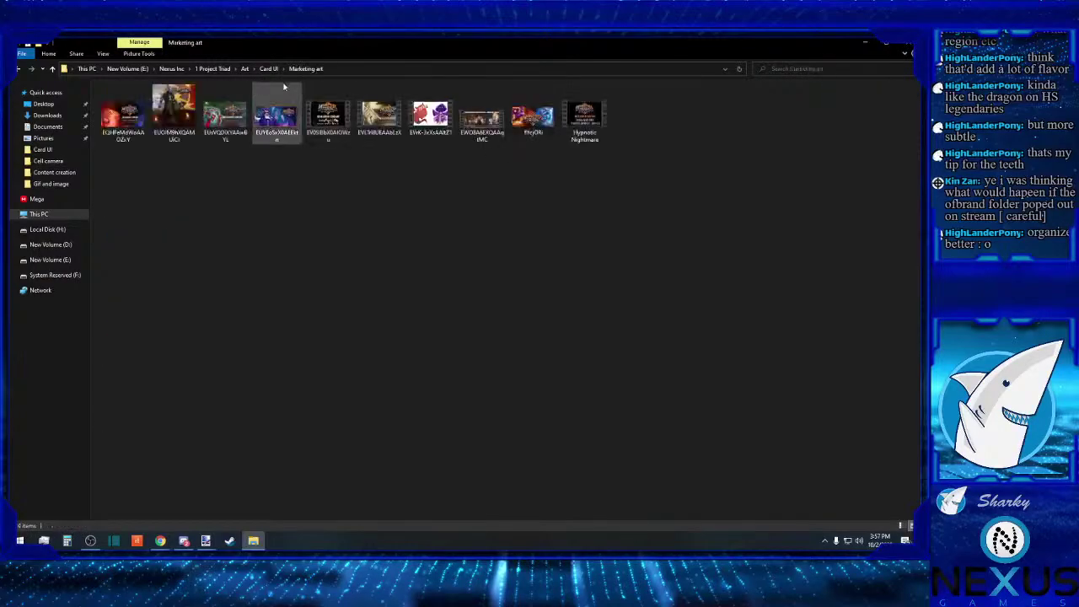
pyautogui.click(266, 68)
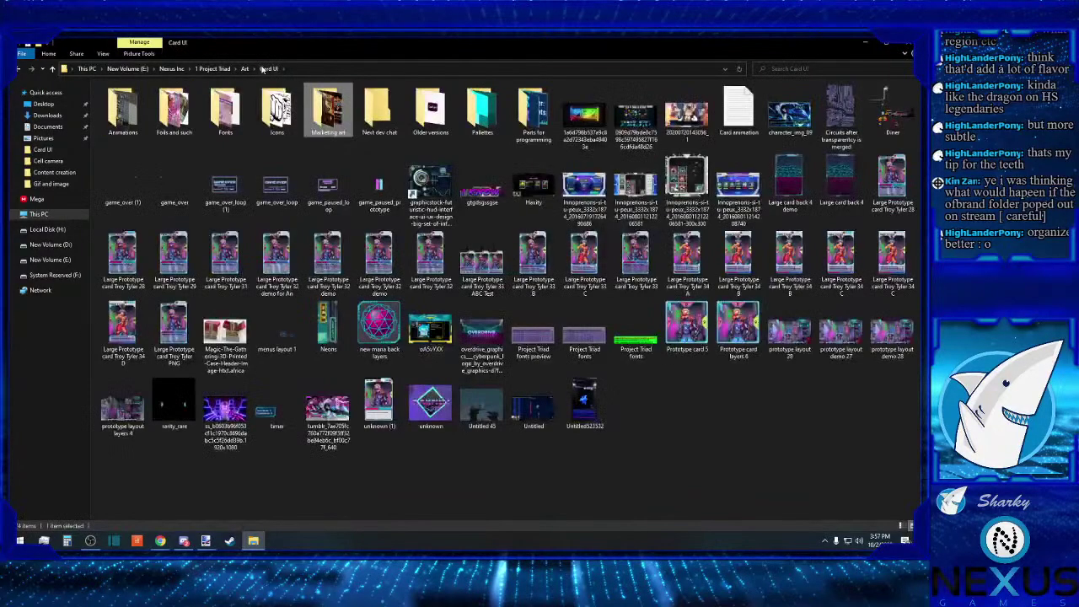
# Step: Recheck the Icons, Fonts, Foils and such, and Animations folders in Card UI, and return to Card UI
pyautogui.doubleClick(276, 101)
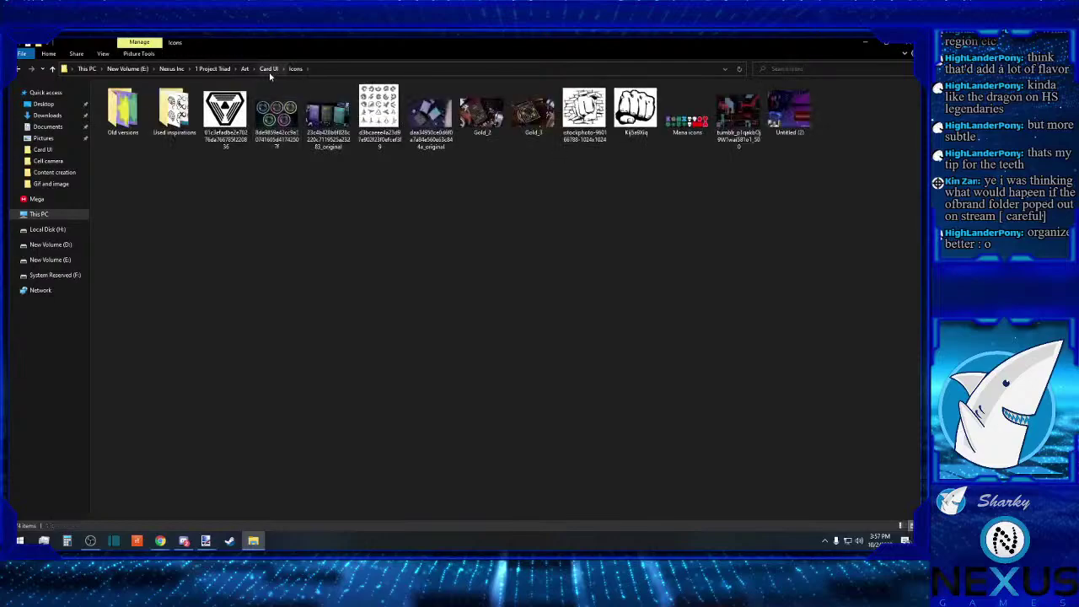
pyautogui.click(268, 69)
pyautogui.doubleClick(265, 99)
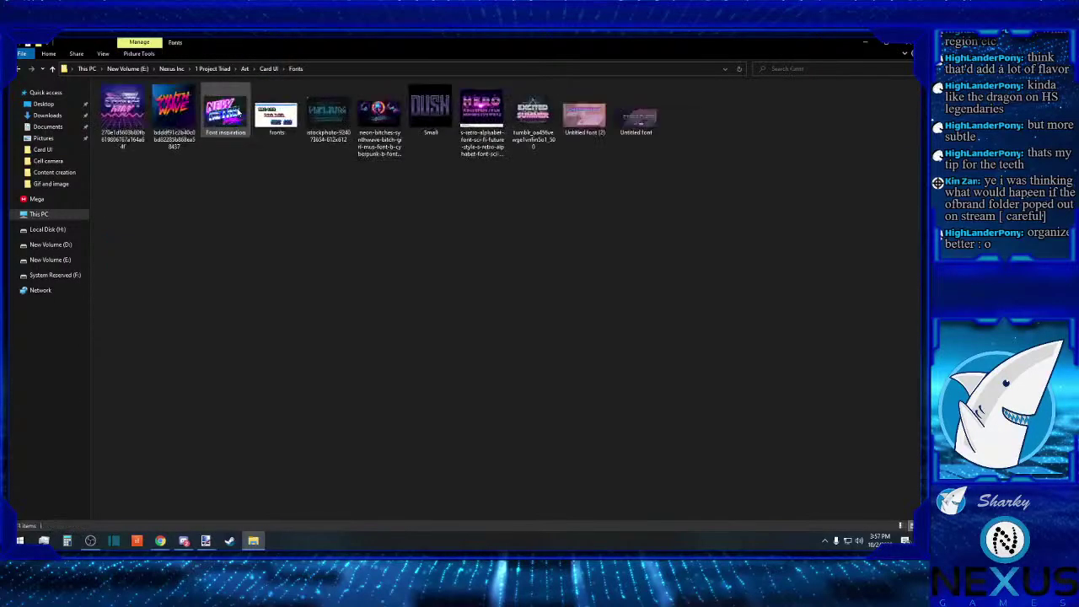
pyautogui.click(268, 69)
pyautogui.doubleClick(174, 107)
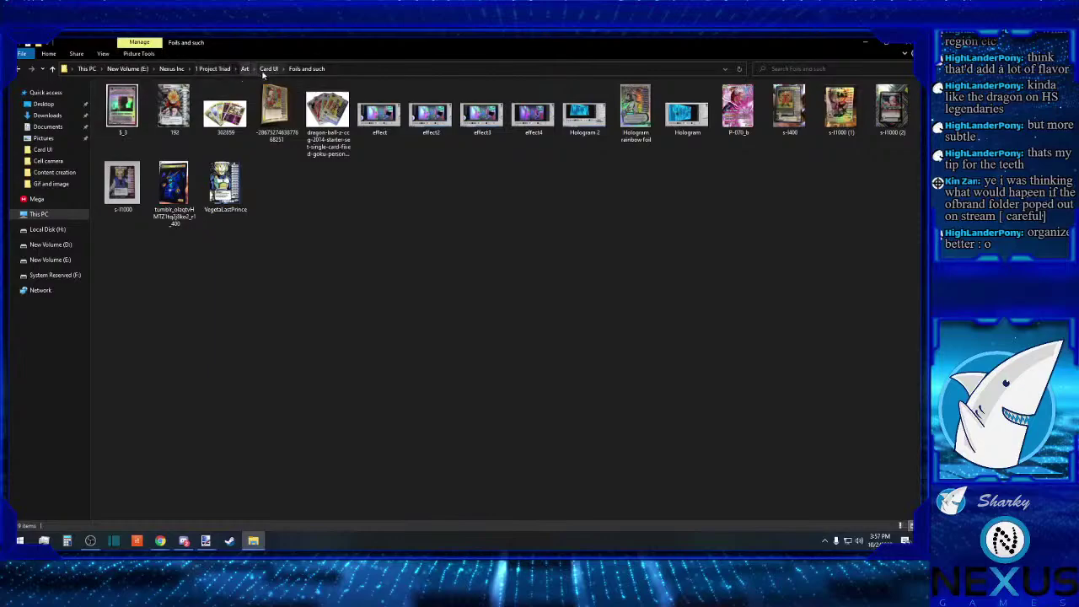
pyautogui.click(268, 68)
pyautogui.doubleClick(137, 114)
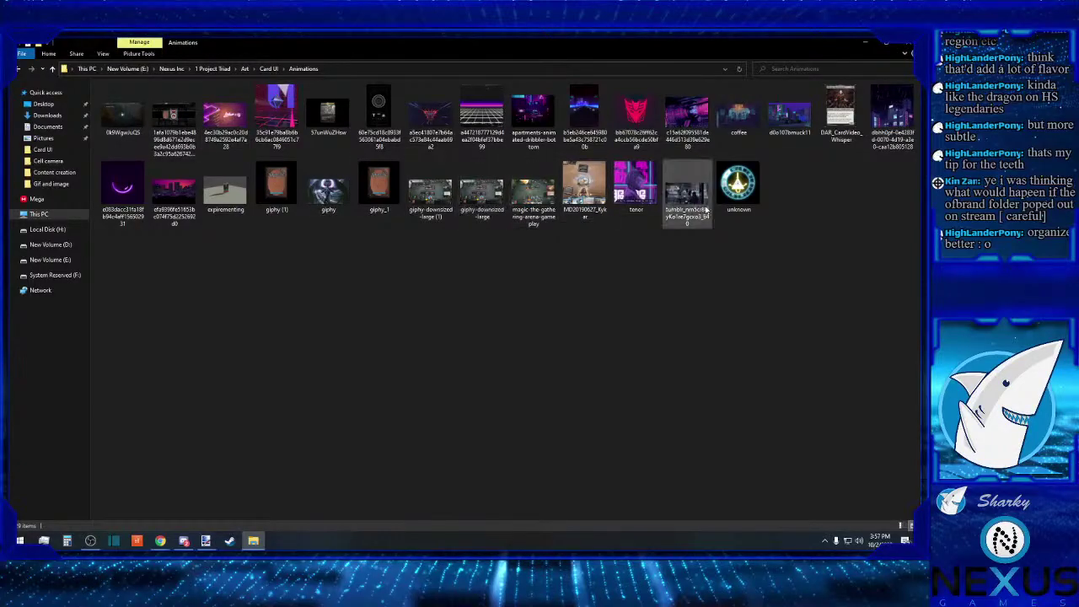
pyautogui.click(268, 70)
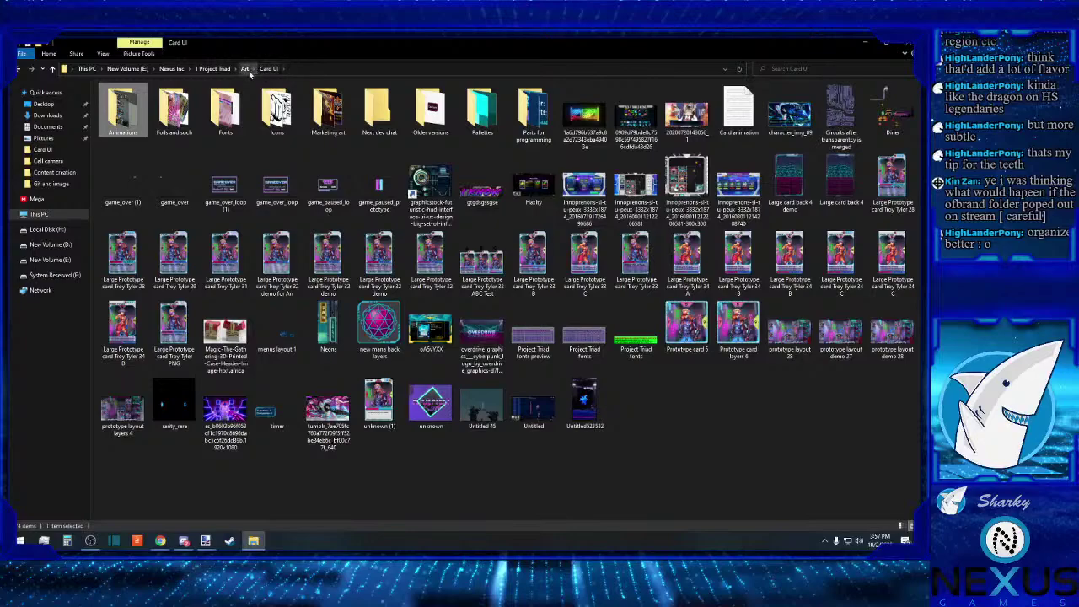
# Step: Go up to Art, check the Card packs, Art done for us and AMP Inspirations folders, and return to Art
pyautogui.click(245, 70)
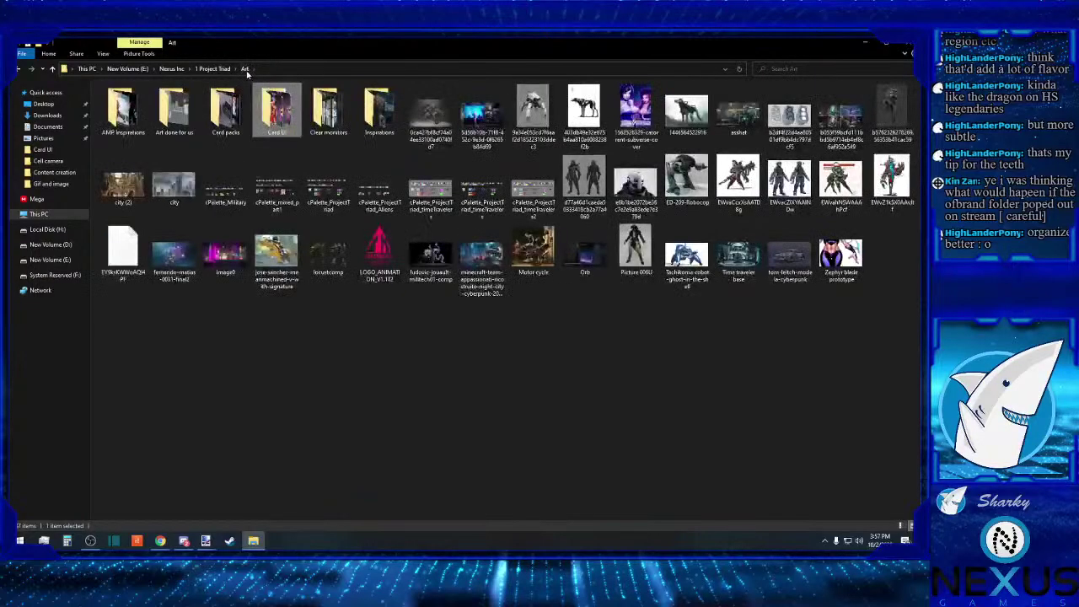
pyautogui.doubleClick(231, 101)
pyautogui.click(244, 68)
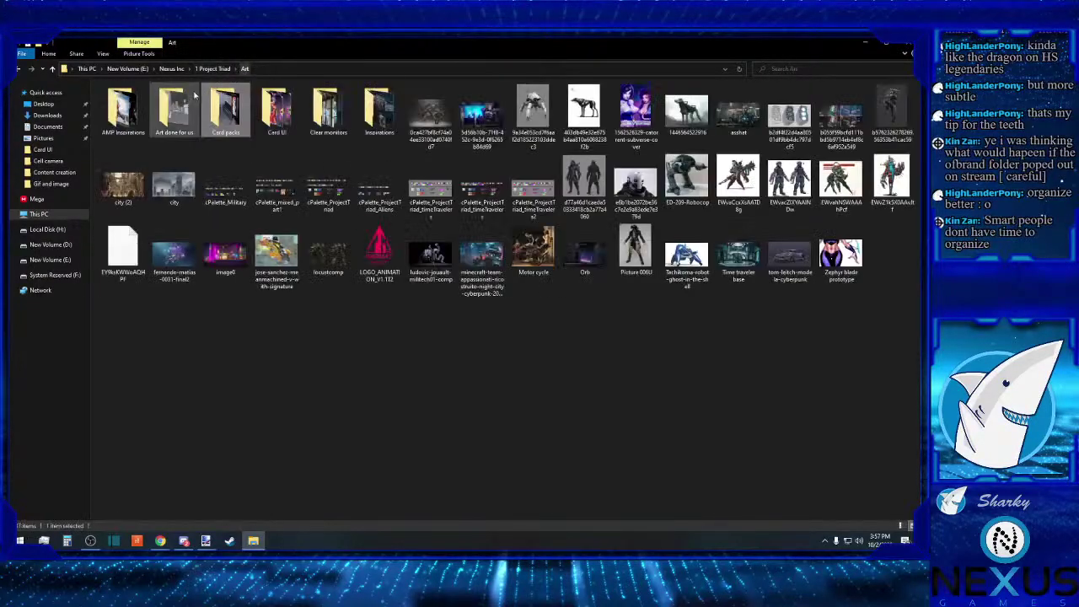
pyautogui.doubleClick(175, 108)
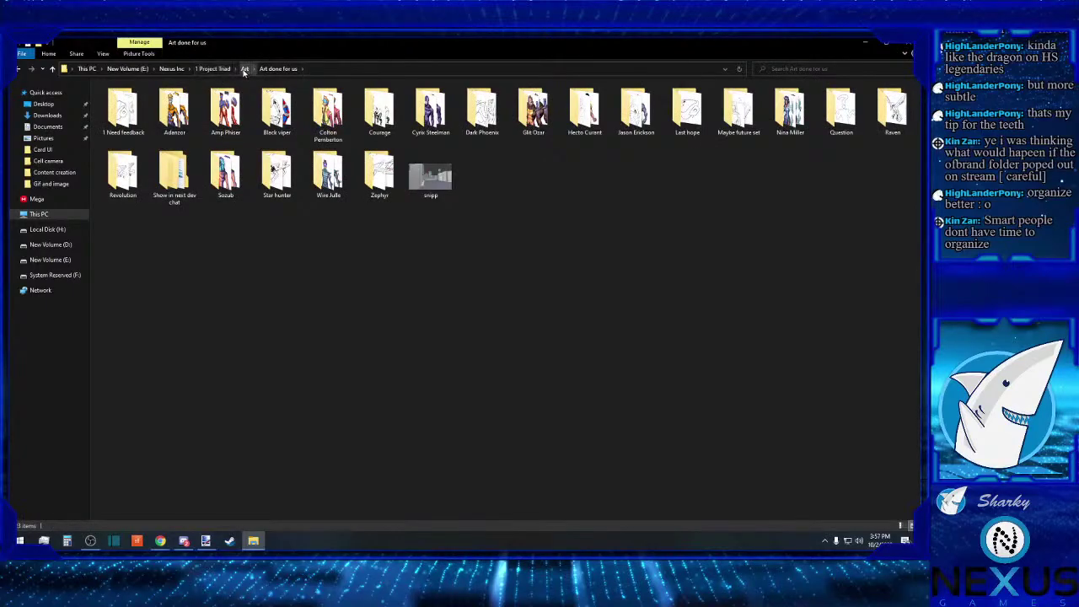
pyautogui.click(245, 68)
pyautogui.doubleClick(123, 108)
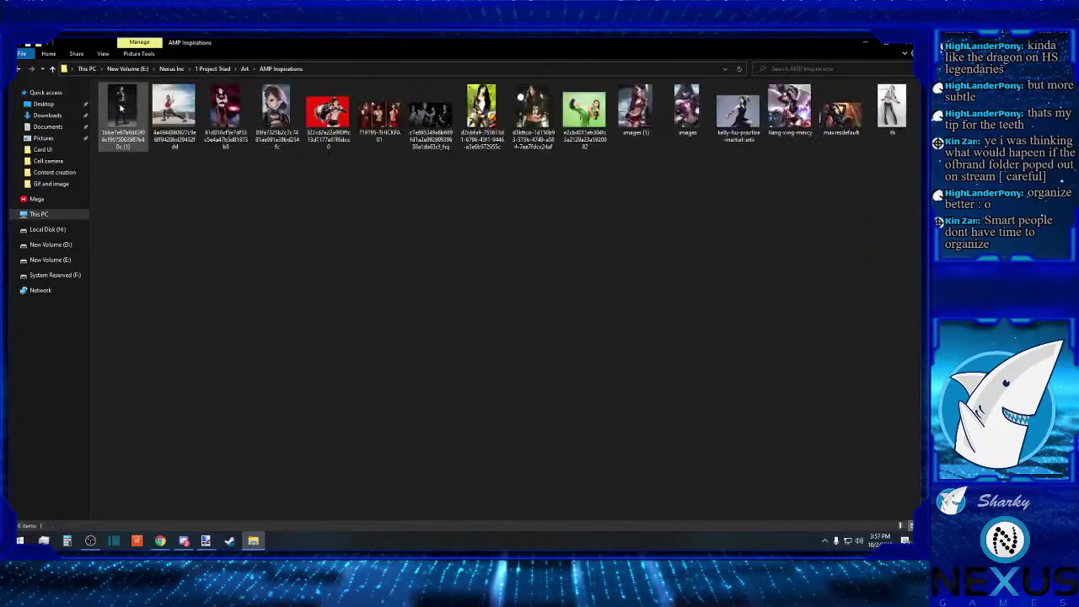
pyautogui.click(243, 72)
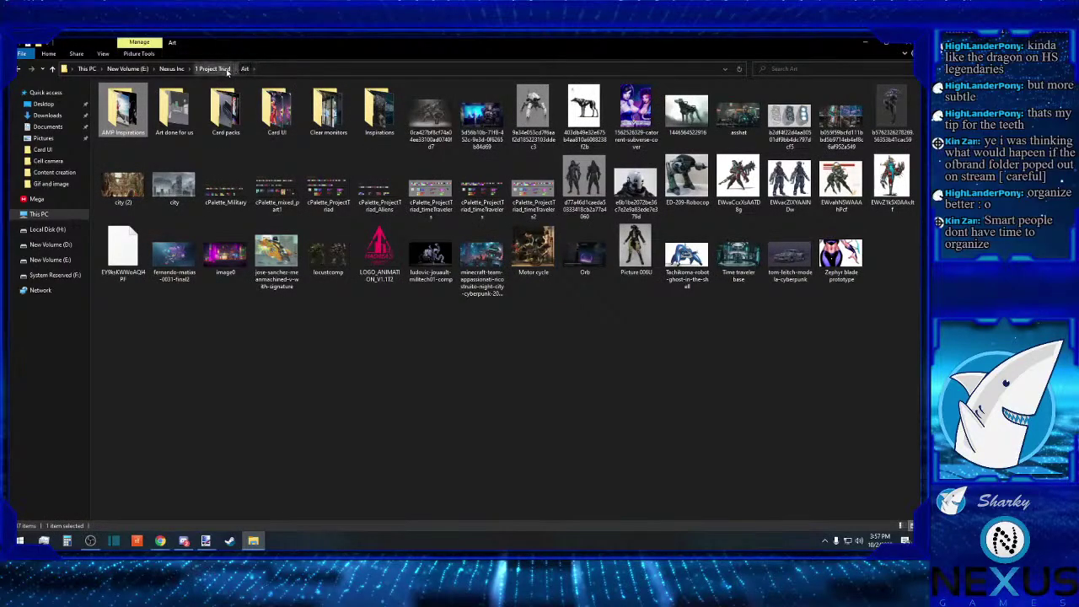
# Step: Go up through 1 Project Triad to the Nexus Inc folder and return to the Art folder
pyautogui.click(215, 69)
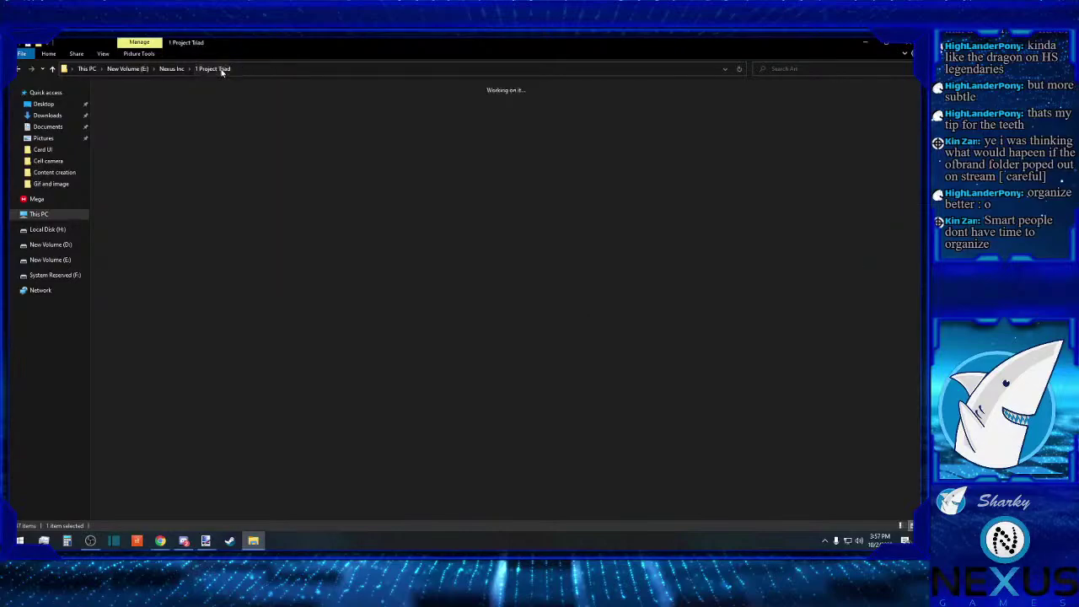
pyautogui.click(172, 69)
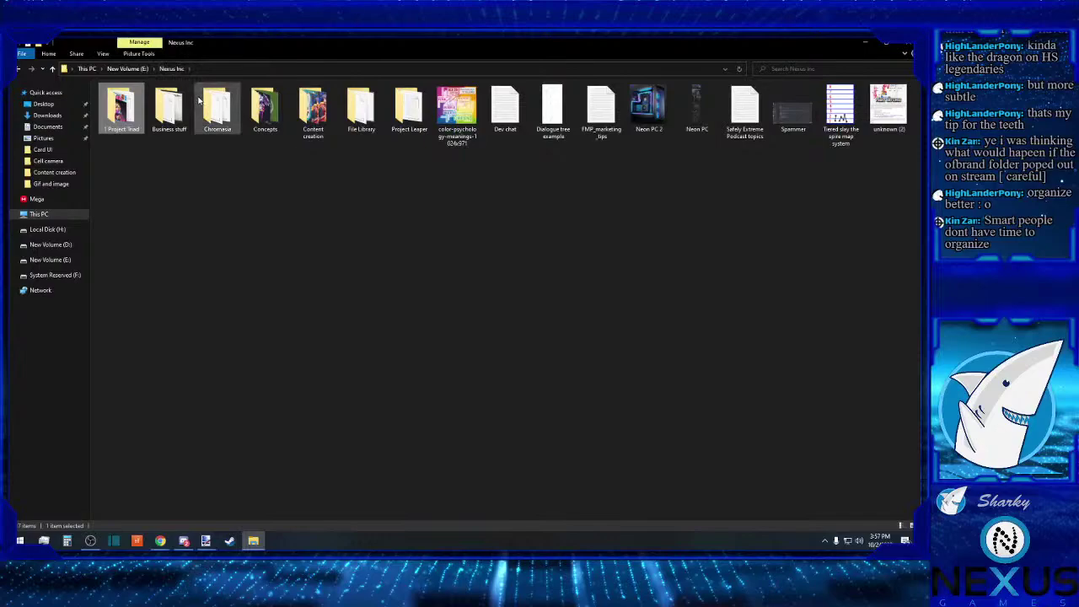
pyautogui.doubleClick(107, 104)
pyautogui.doubleClick(118, 113)
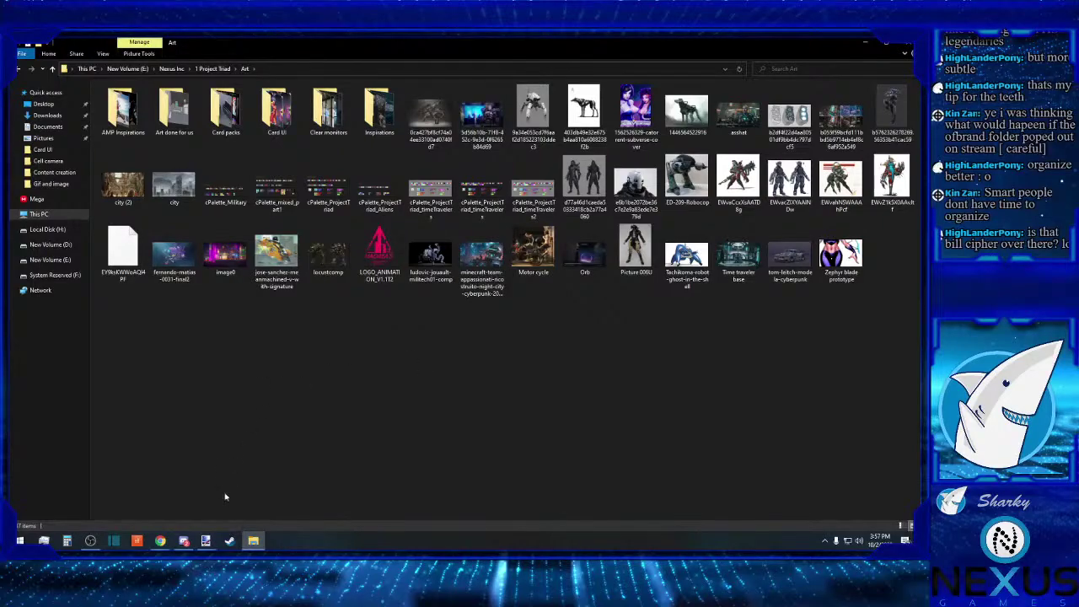
# Step: View the LOGO_ANIMATION image from the Art folder and close it
pyautogui.click(205, 542)
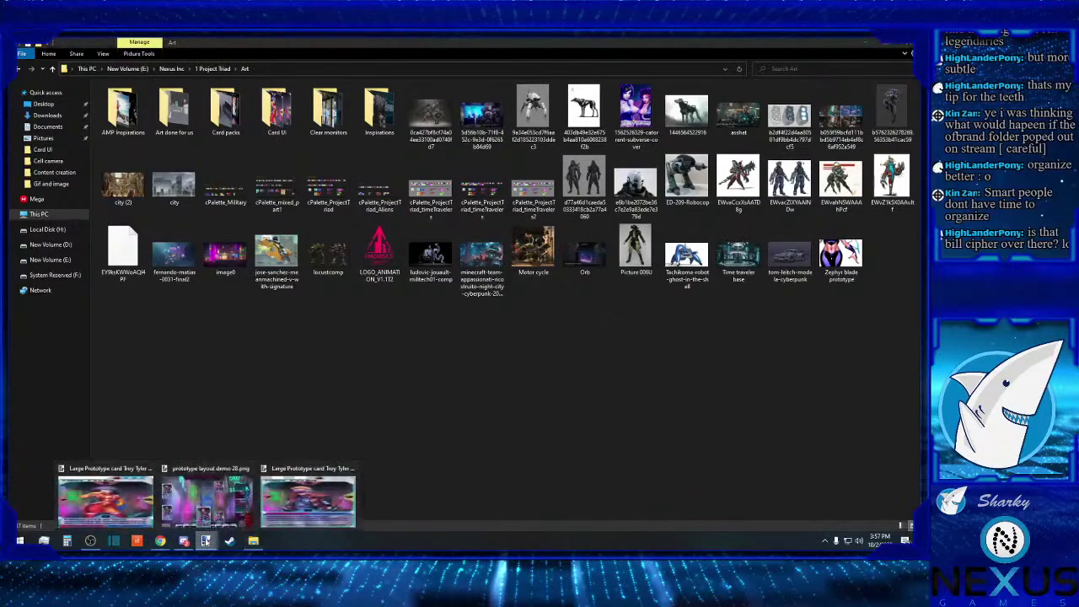
pyautogui.moveTo(205, 502)
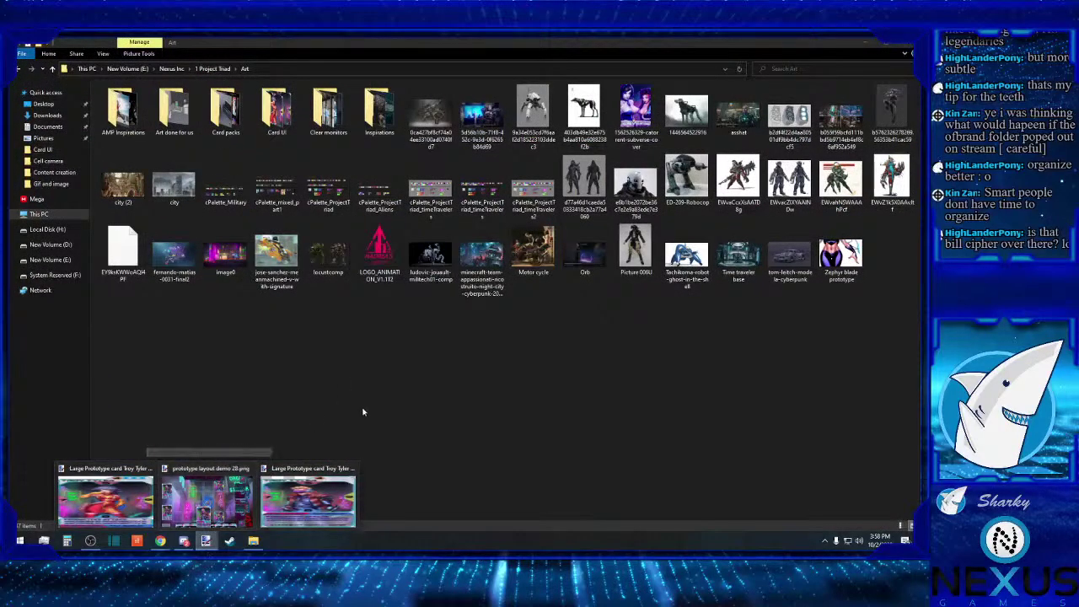
pyautogui.click(386, 266)
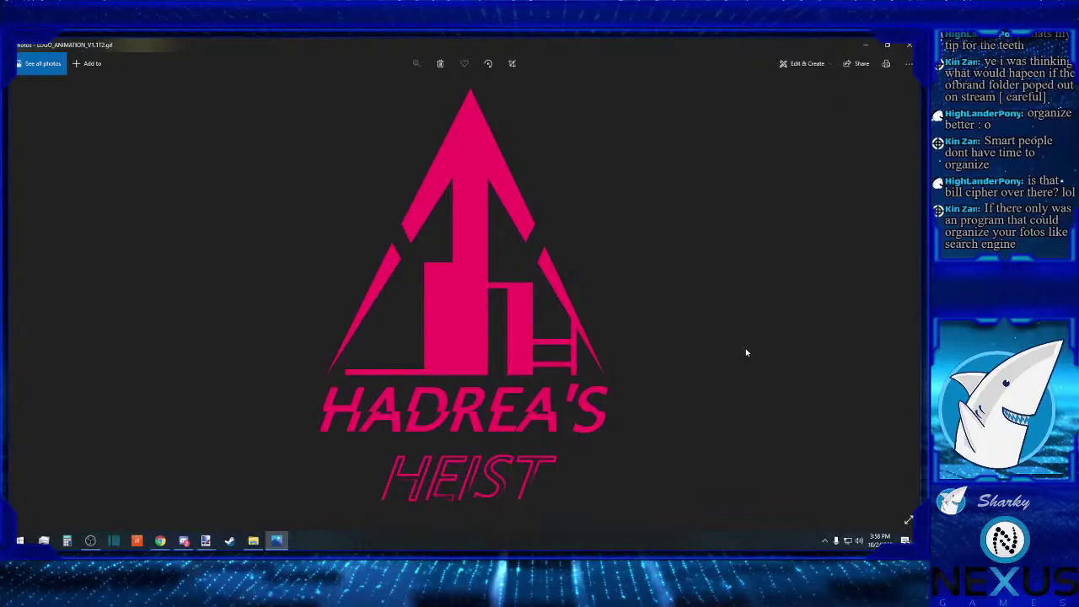
pyautogui.click(907, 45)
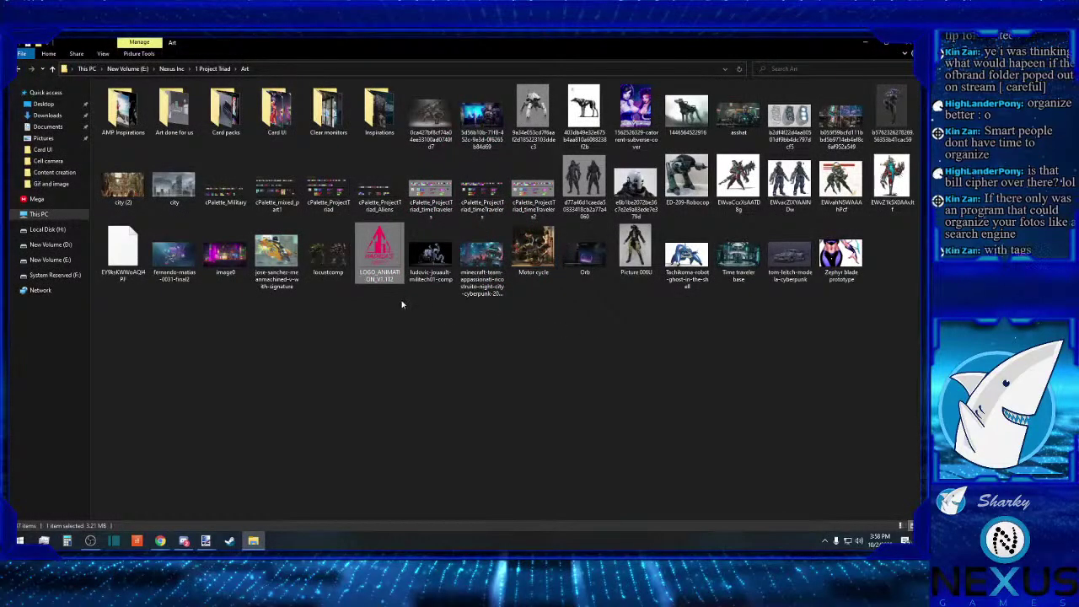
# Step: Look through the Clear monitors folder, return to Art and open the Card UI folder
pyautogui.doubleClick(318, 110)
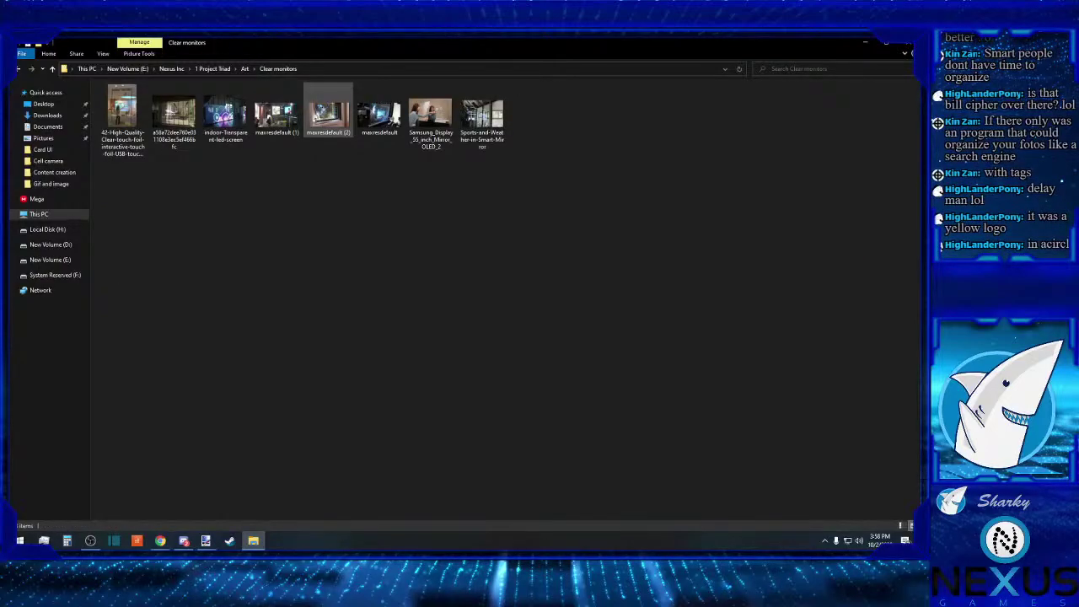
pyautogui.click(244, 68)
pyautogui.doubleClick(278, 113)
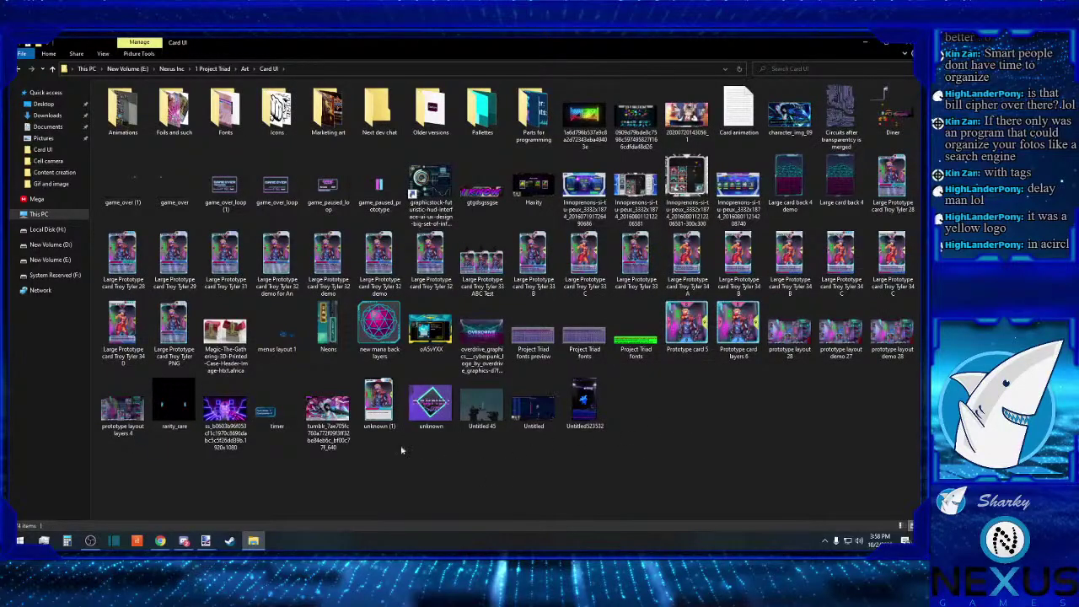
# Step: Switch to paint.net, view the prototype layout demo 28 image, and bring up the version 34 D prototype card
pyautogui.click(206, 540)
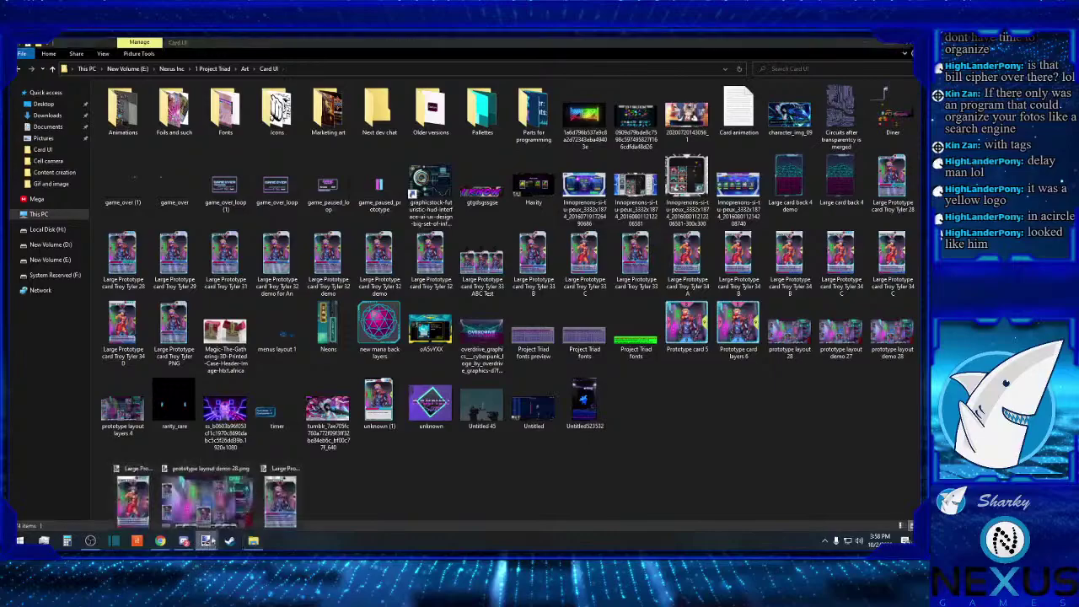
pyautogui.click(207, 502)
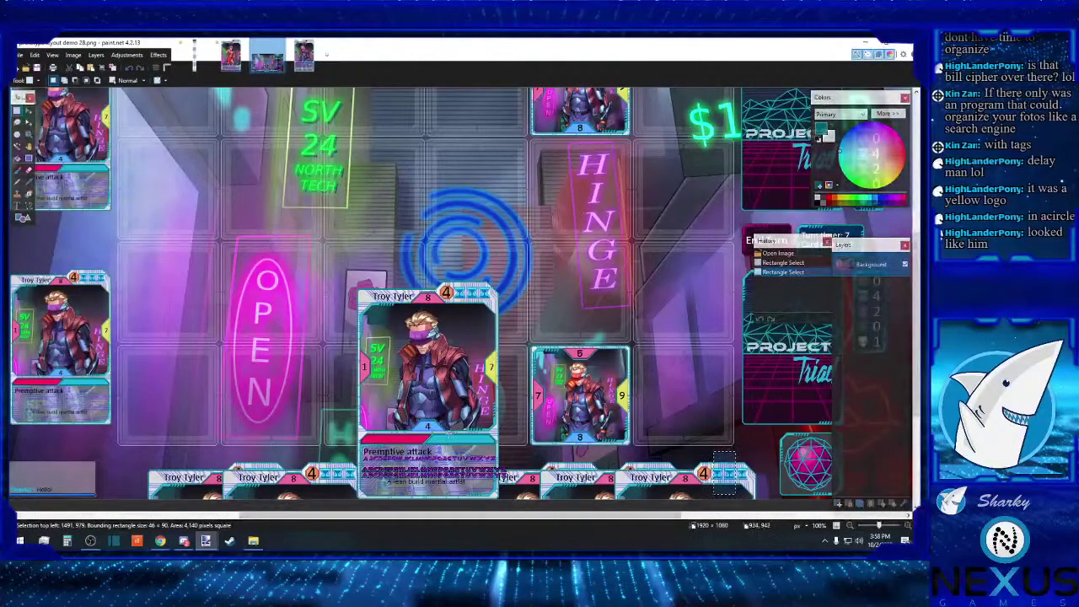
pyautogui.click(230, 55)
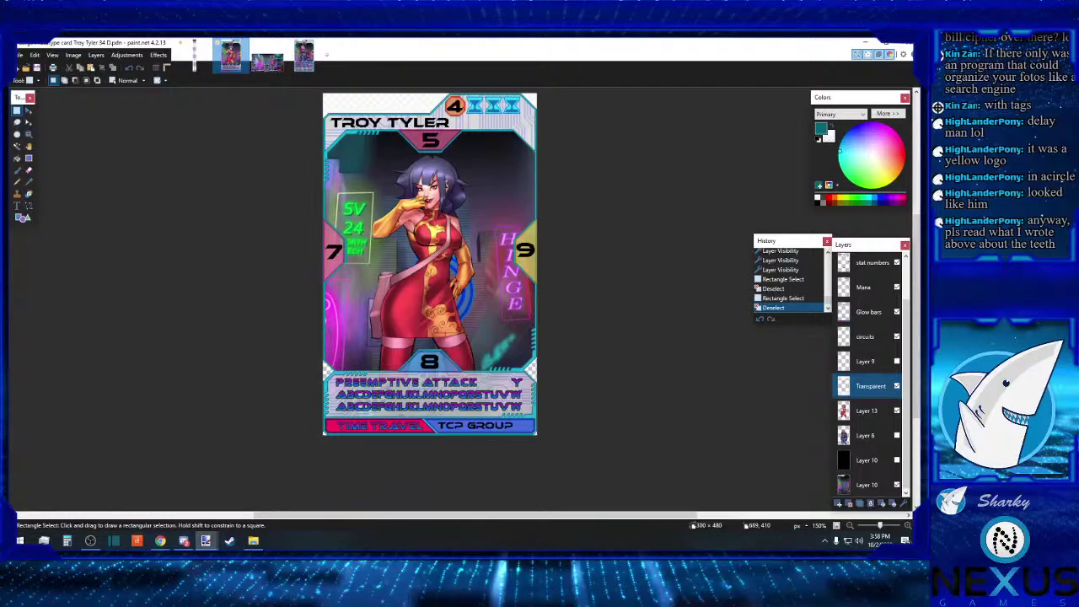
pyautogui.hotkey('alt', 'Tab')
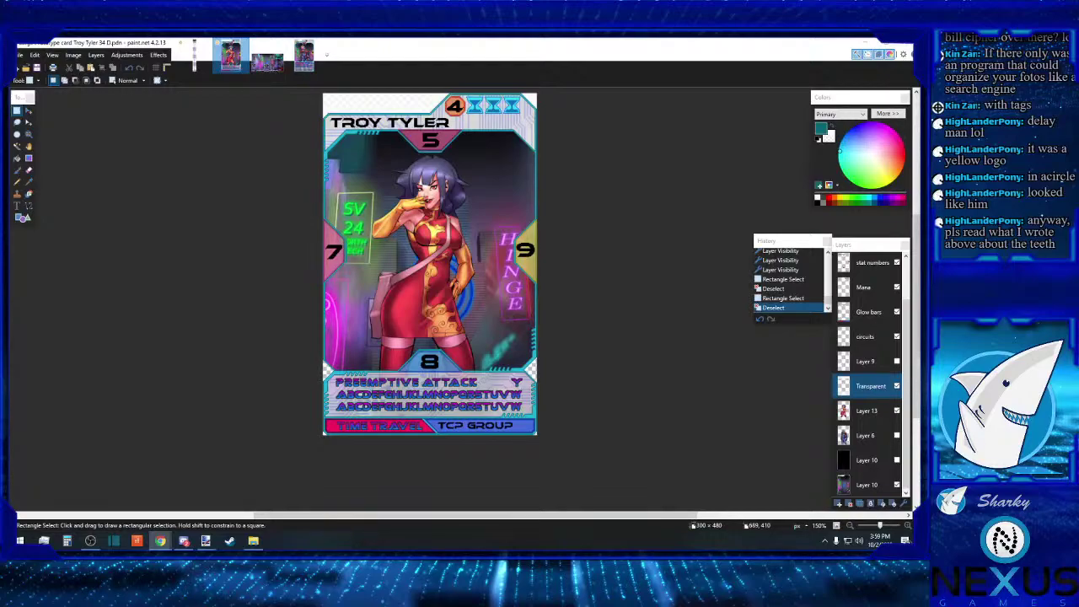
pyautogui.click(649, 392)
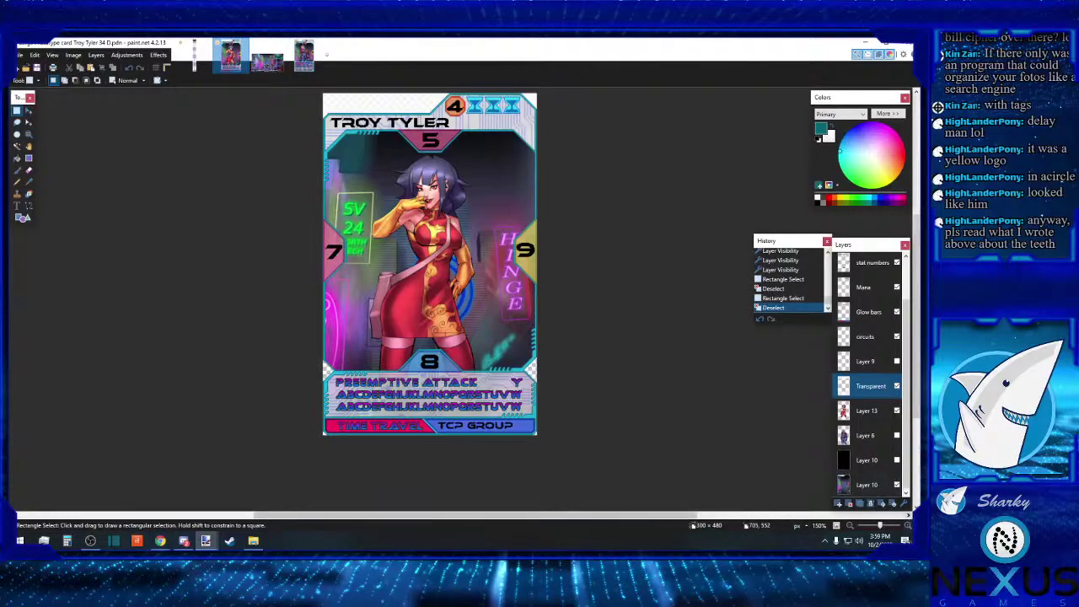
# Step: Examine the teeth on the lower right of the card frame at 400 to 500% zoom, marking the area with rectangular selections
pyautogui.click(908, 525)
pyautogui.click(908, 525)
pyautogui.scroll(-5, 578, 327)
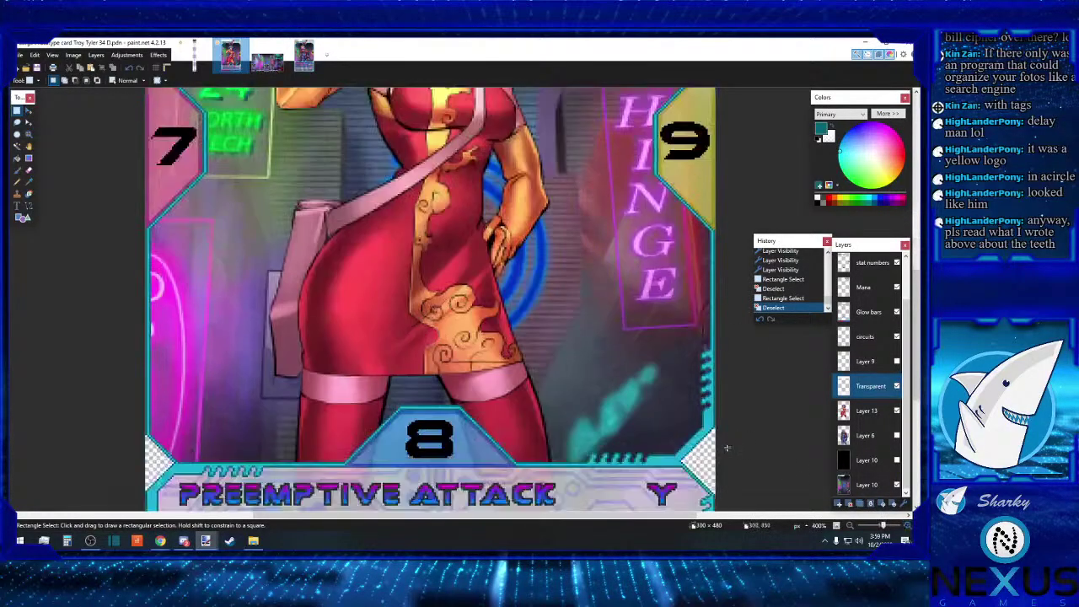
pyautogui.moveTo(580, 332); pyautogui.dragTo(646, 345)
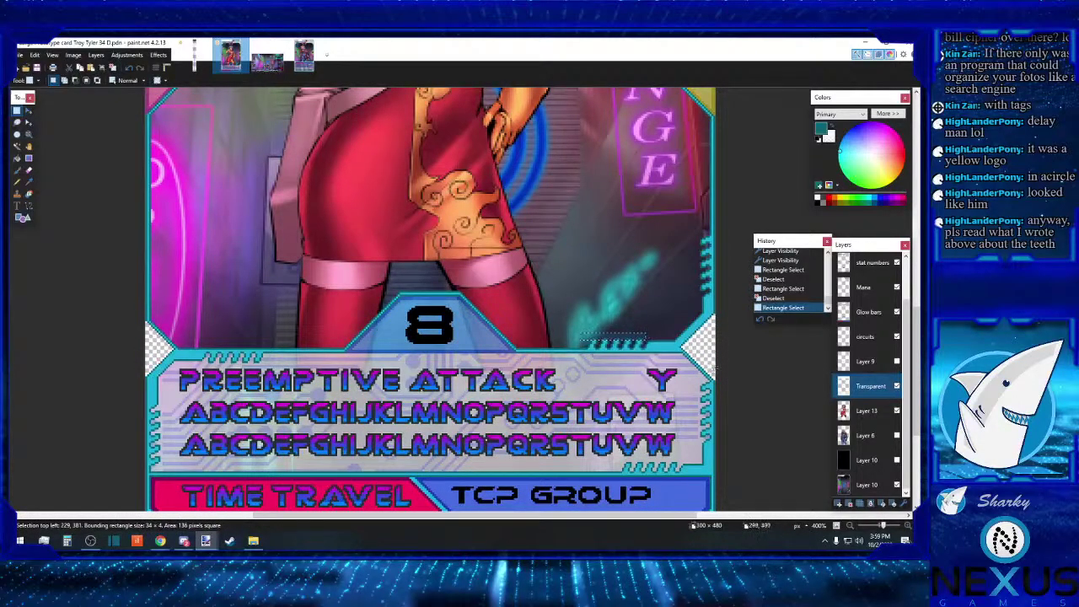
pyautogui.click(908, 525)
pyautogui.moveTo(699, 394); pyautogui.dragTo(681, 396)
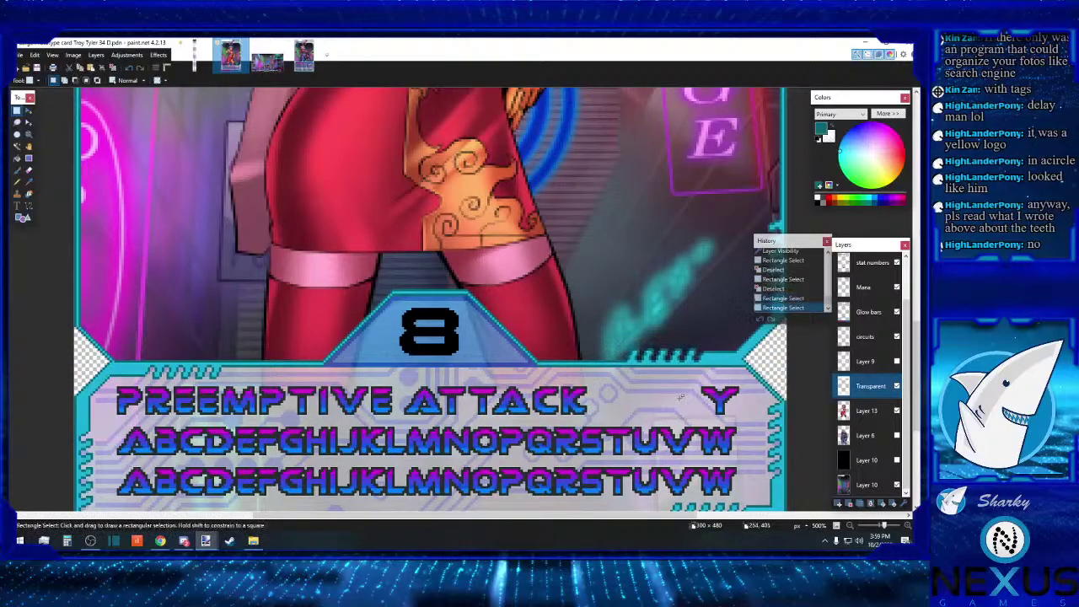
# Step: Review the whole card's frame and side panels at 300% and 200% zoom
pyautogui.click(849, 525)
pyautogui.click(851, 526)
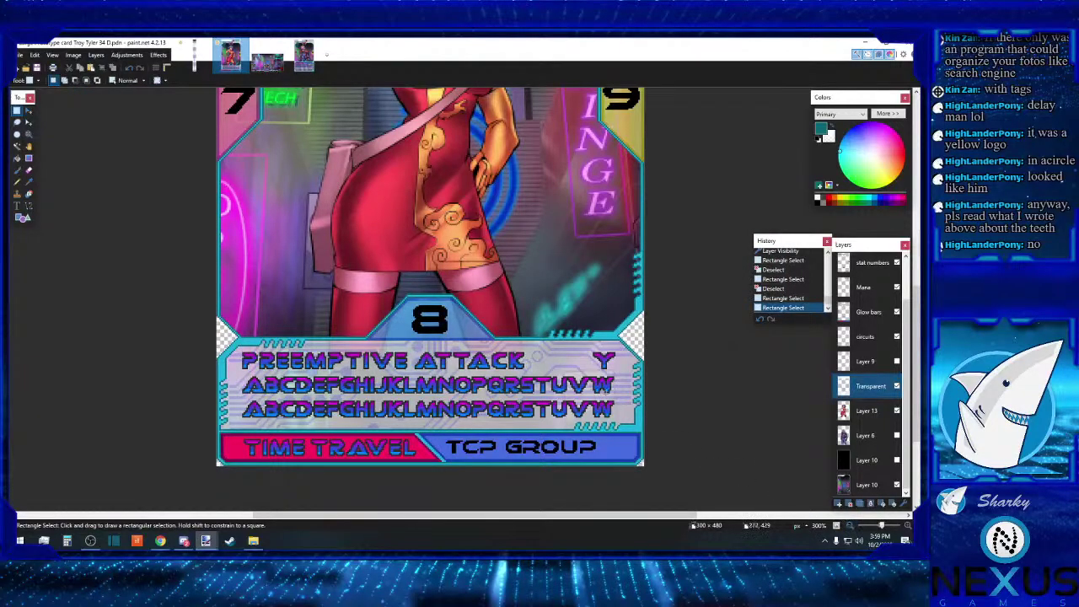
pyautogui.scroll(6, 670, 408)
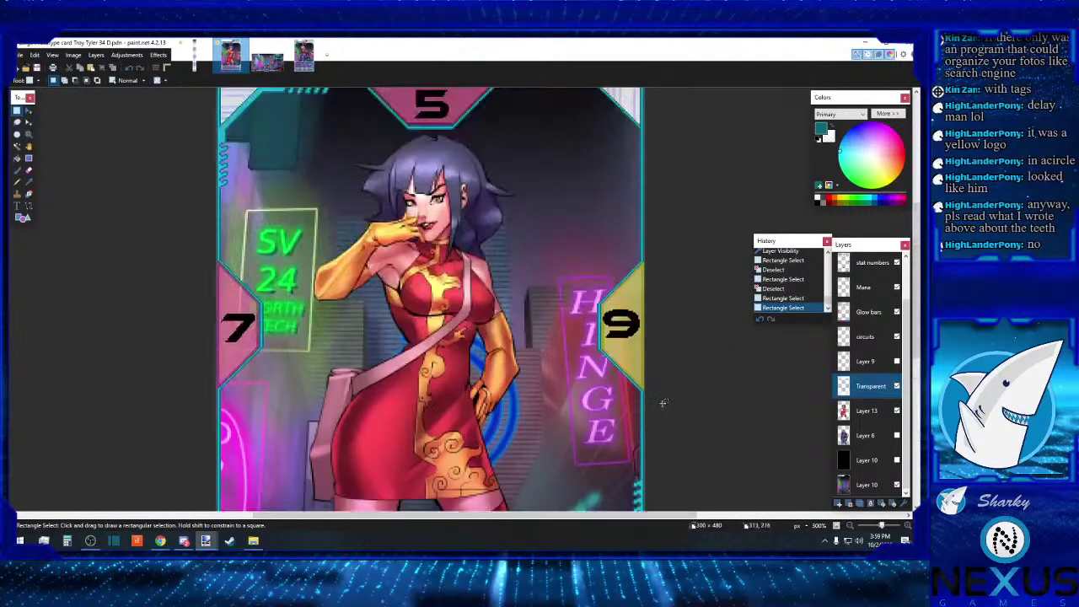
pyautogui.scroll(-6, 663, 403)
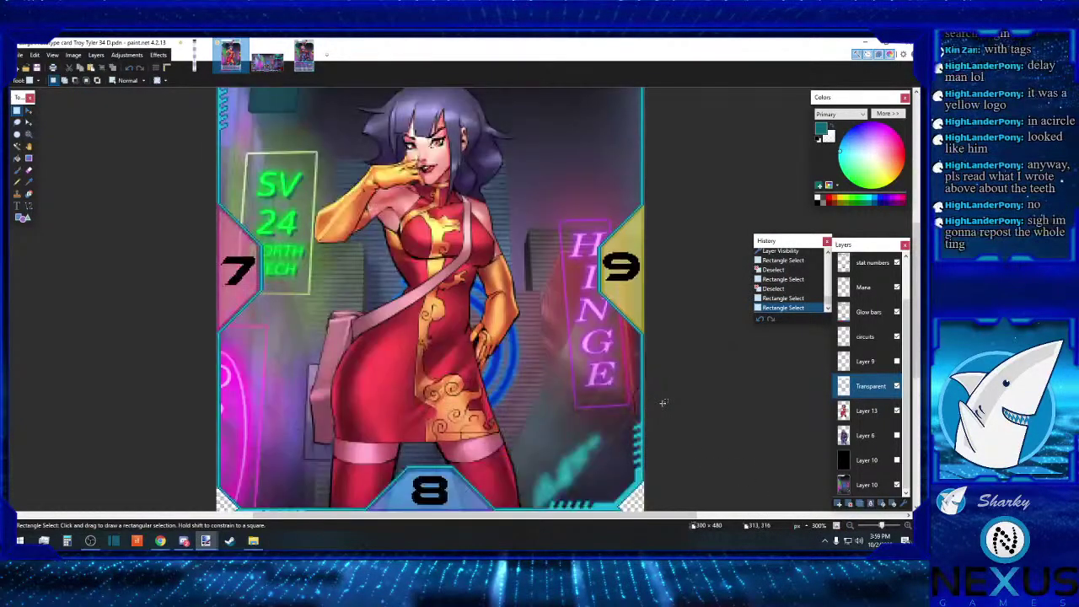
pyautogui.click(851, 526)
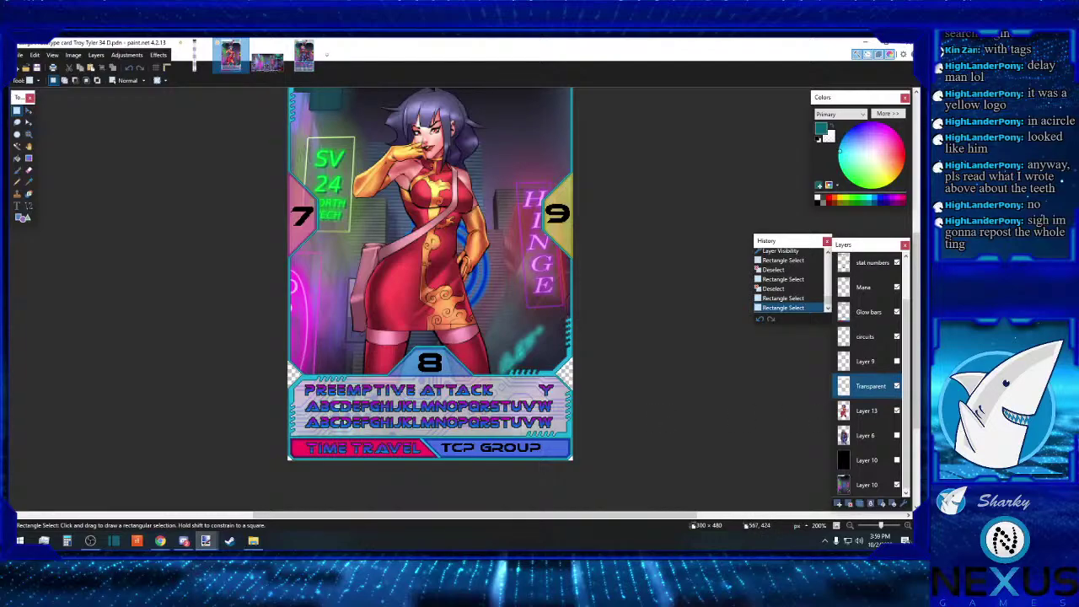
pyautogui.hotkey('alt', 'Tab')
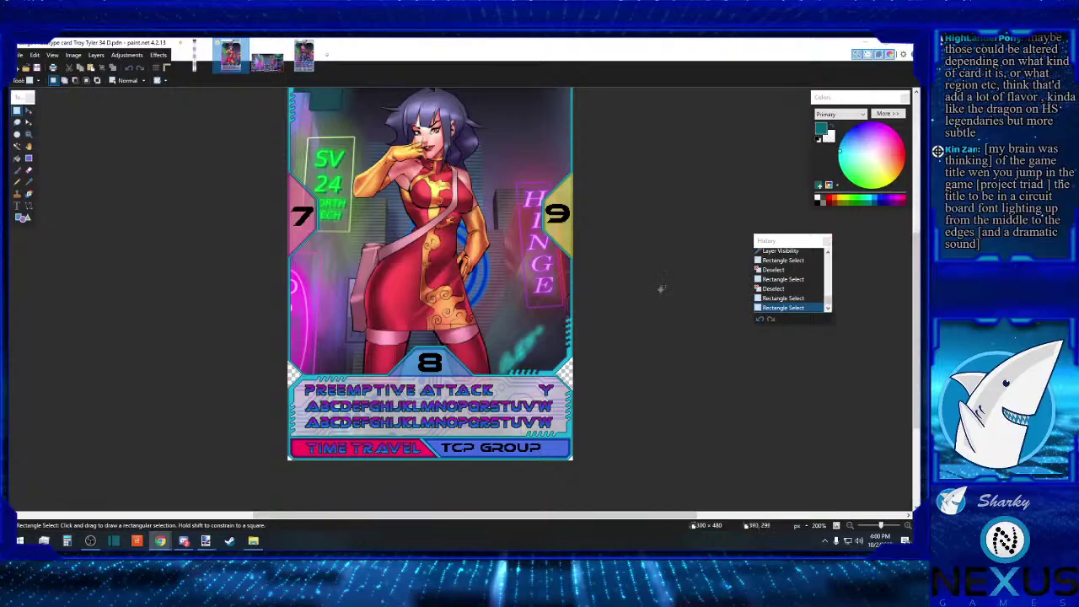
pyautogui.click(680, 296)
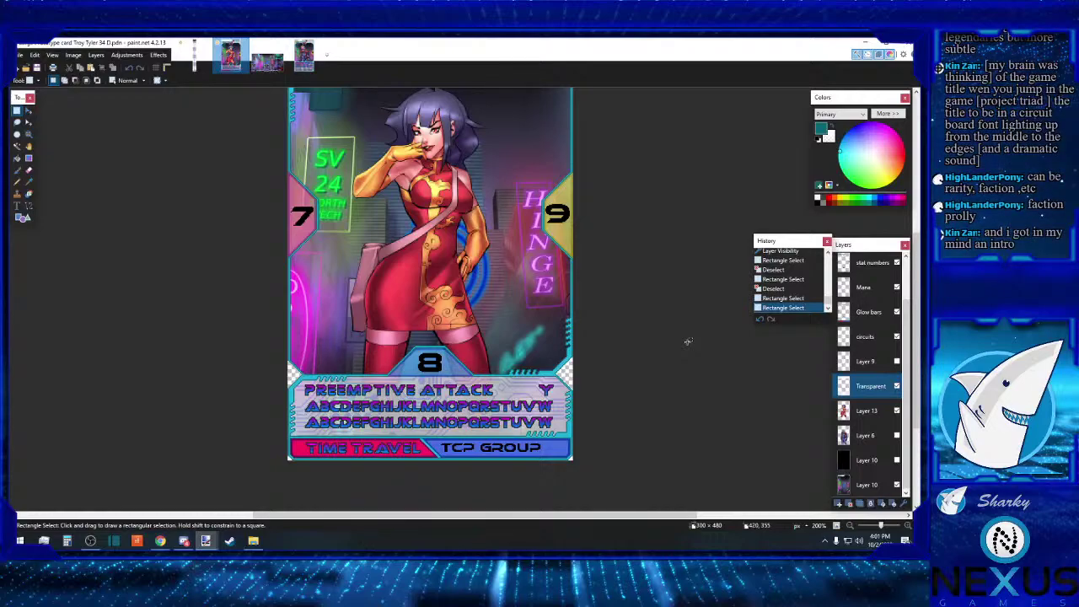
# Step: Switch to File Explorer, check the Older versions folder, and return to Card UI
pyautogui.click(253, 540)
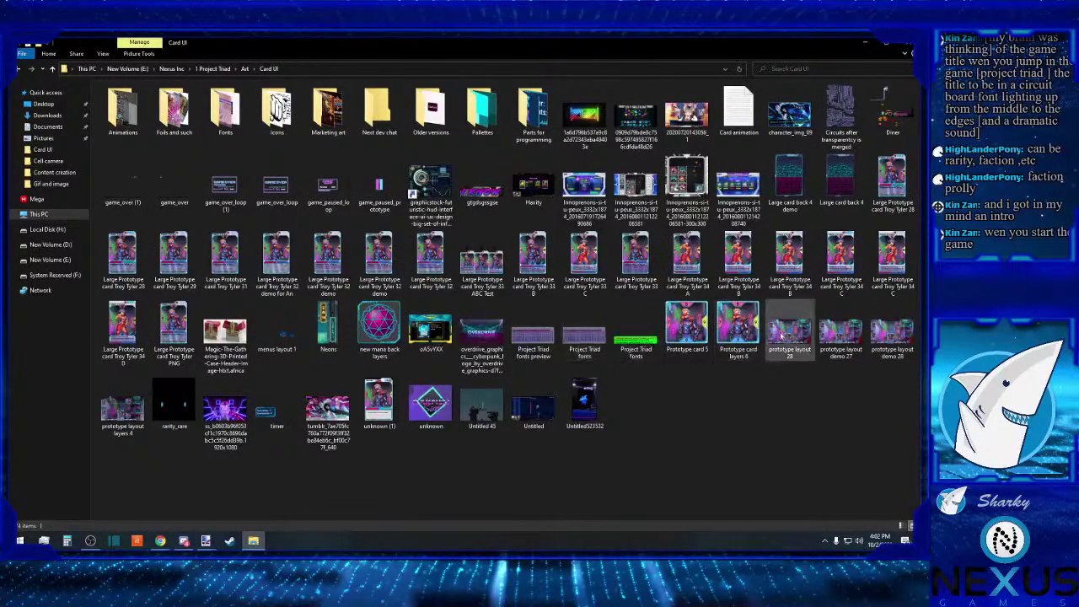
pyautogui.click(430, 114)
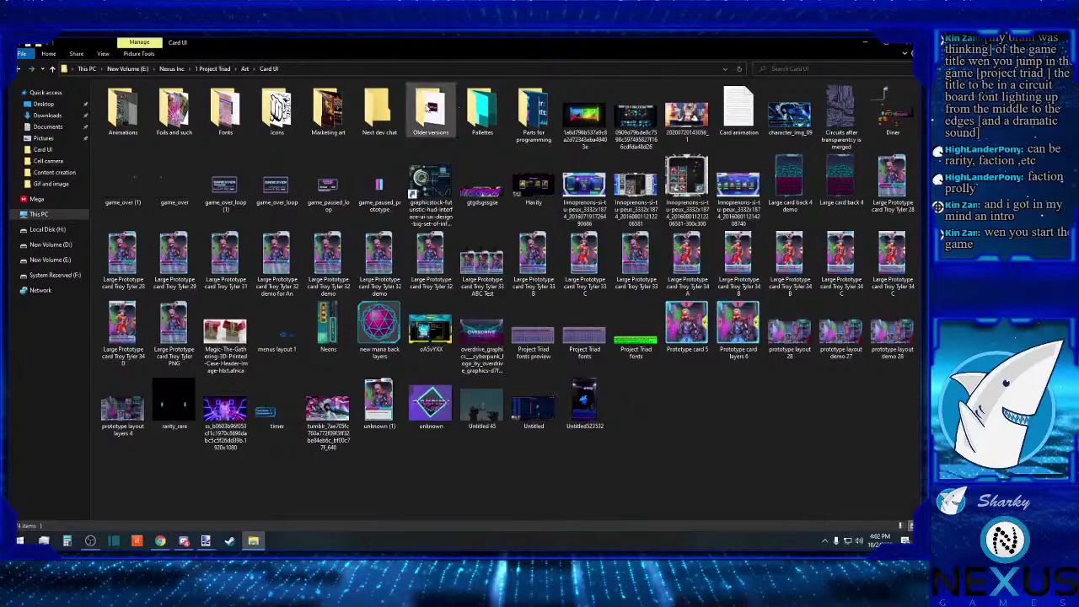
pyautogui.doubleClick(430, 110)
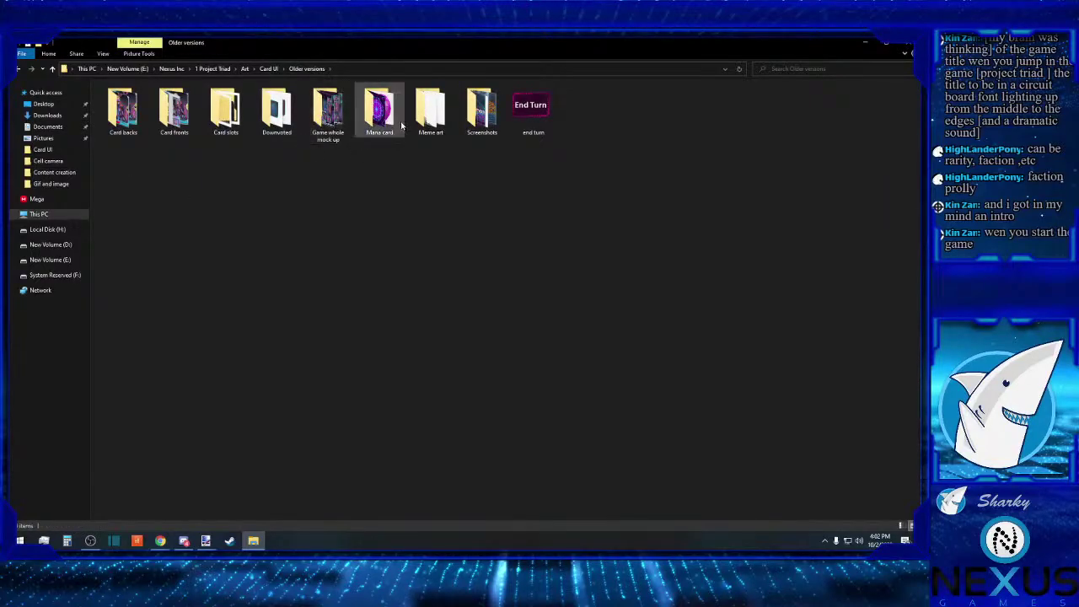
pyautogui.click(268, 68)
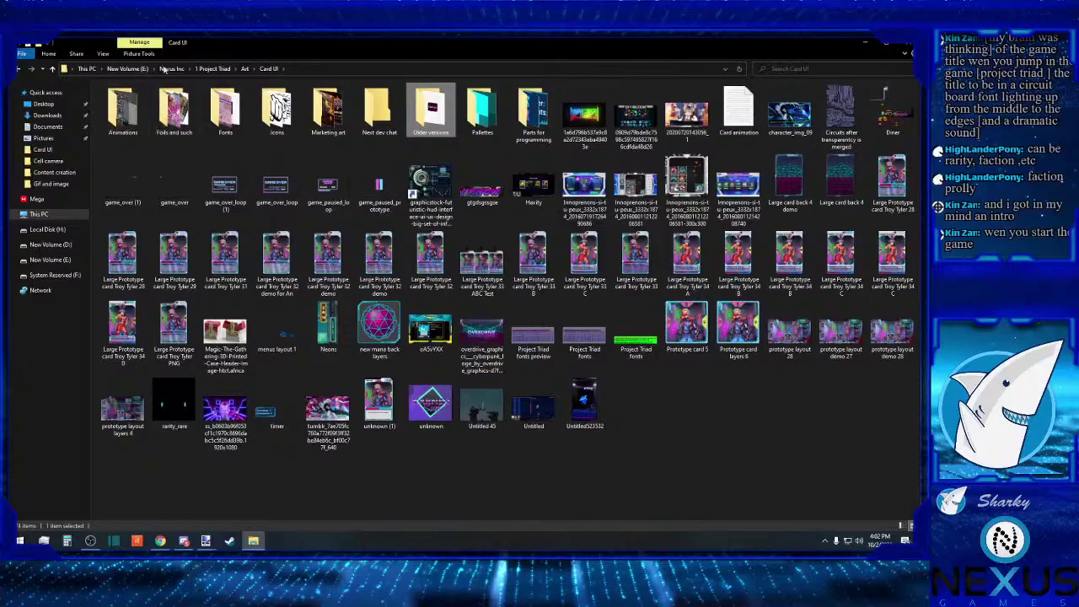
# Step: Go up to 1 Project Triad, reopen Art, and look through the Inspirations folder and its Cards subfolder
pyautogui.click(245, 69)
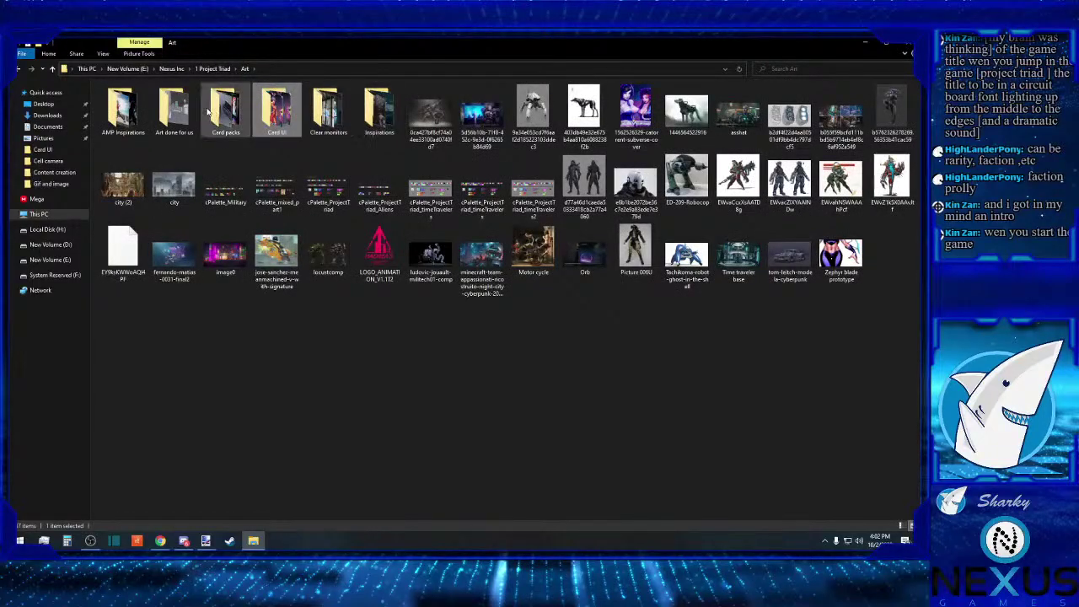
pyautogui.click(213, 68)
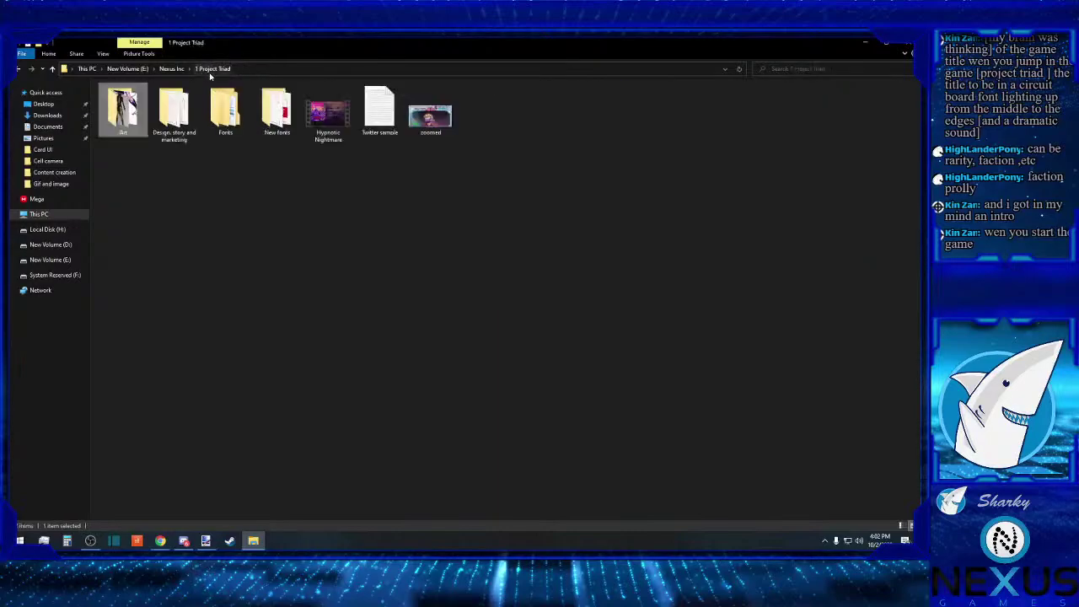
pyautogui.doubleClick(139, 115)
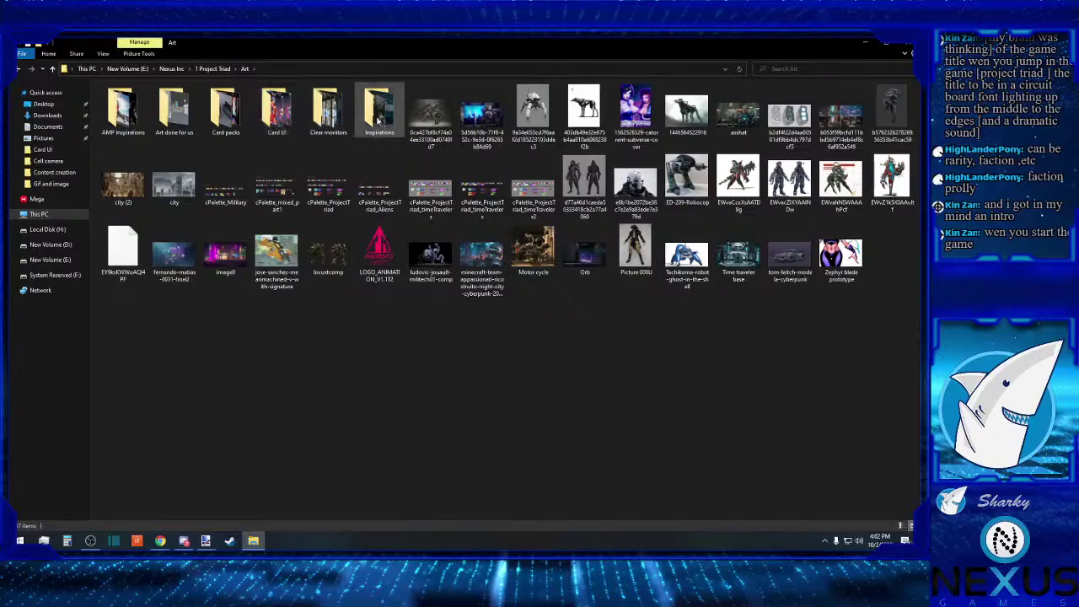
pyautogui.doubleClick(381, 120)
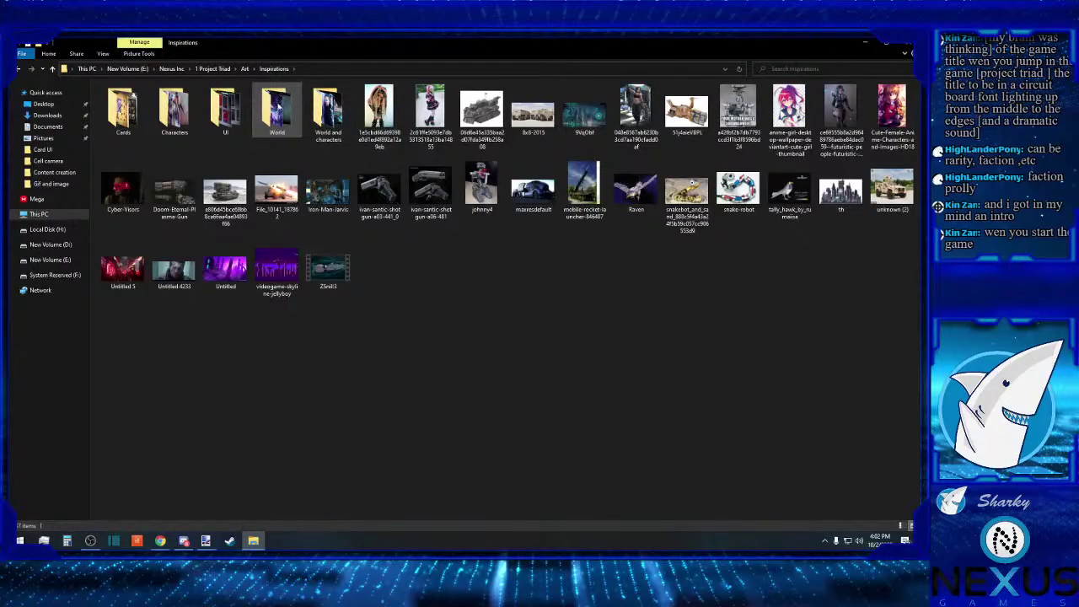
pyautogui.doubleClick(120, 112)
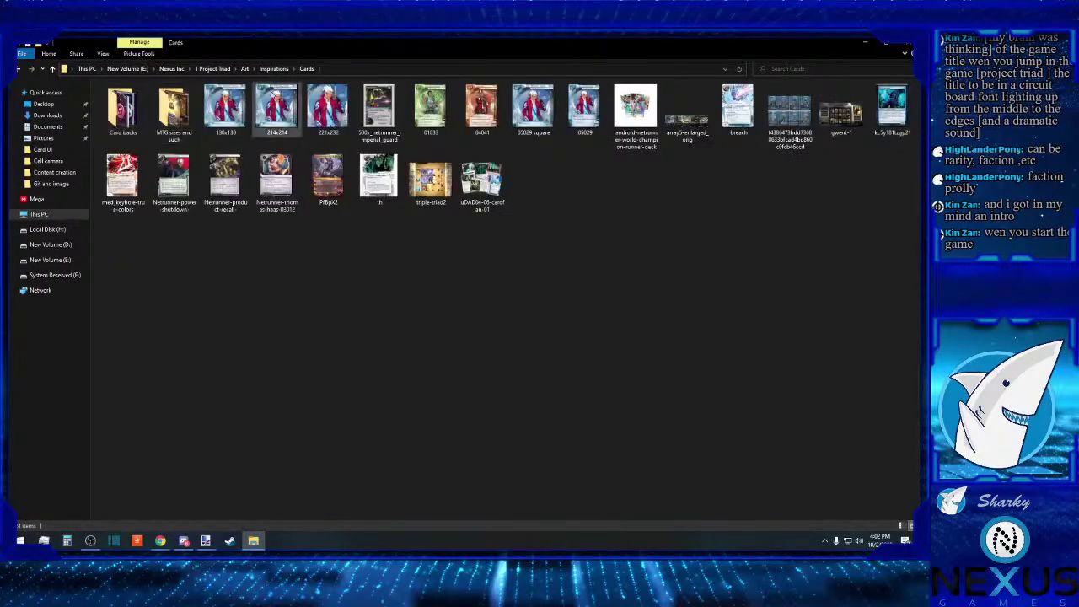
# Step: Return to Art and open the Foils and such folder inside Card UI
pyautogui.click(268, 68)
pyautogui.click(246, 70)
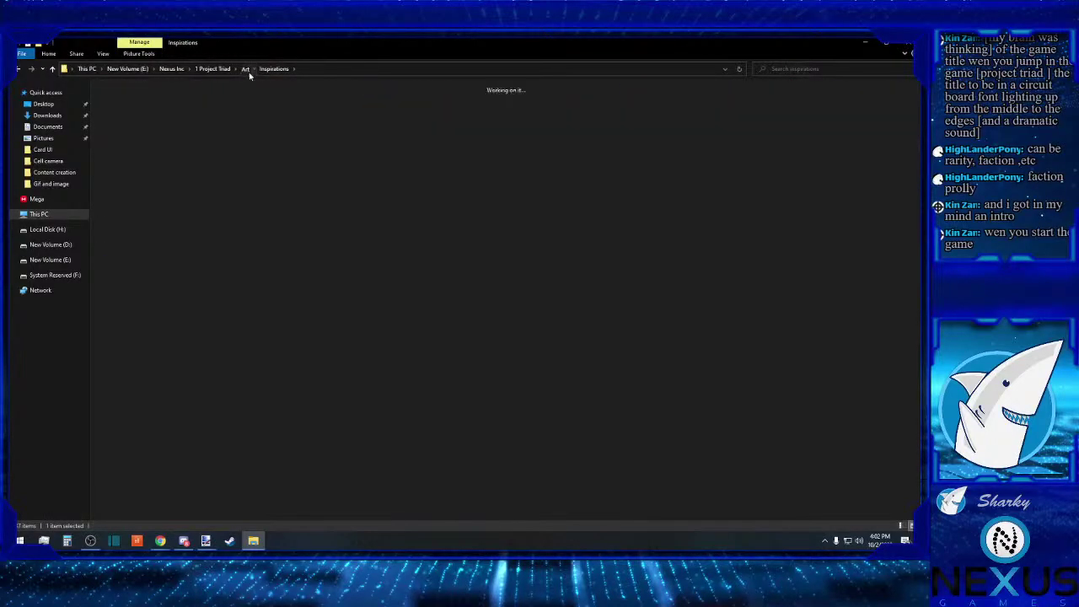
pyautogui.doubleClick(275, 112)
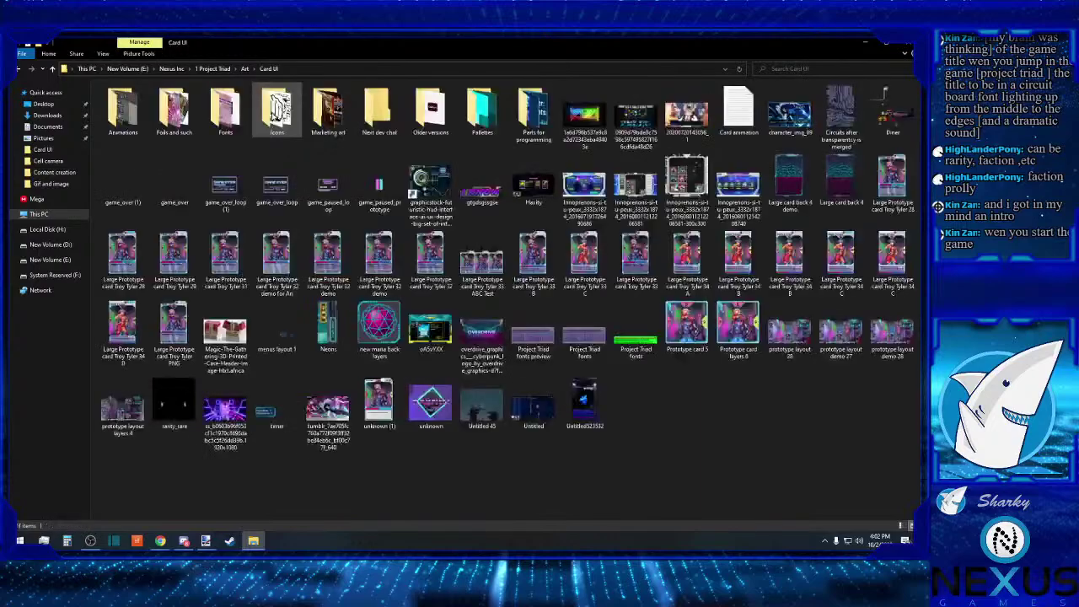
pyautogui.doubleClick(174, 110)
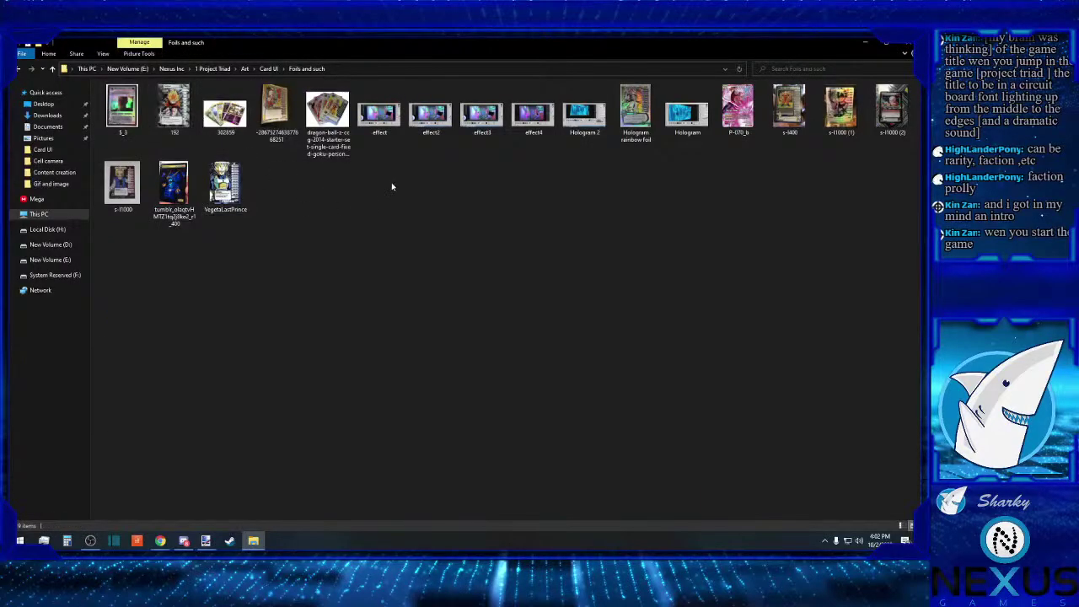
# Step: Open the effect image in Foils and such, browse the effect screenshots through Hologram 2, and go back to effect3
pyautogui.click(392, 116)
pyautogui.doubleClick(391, 114)
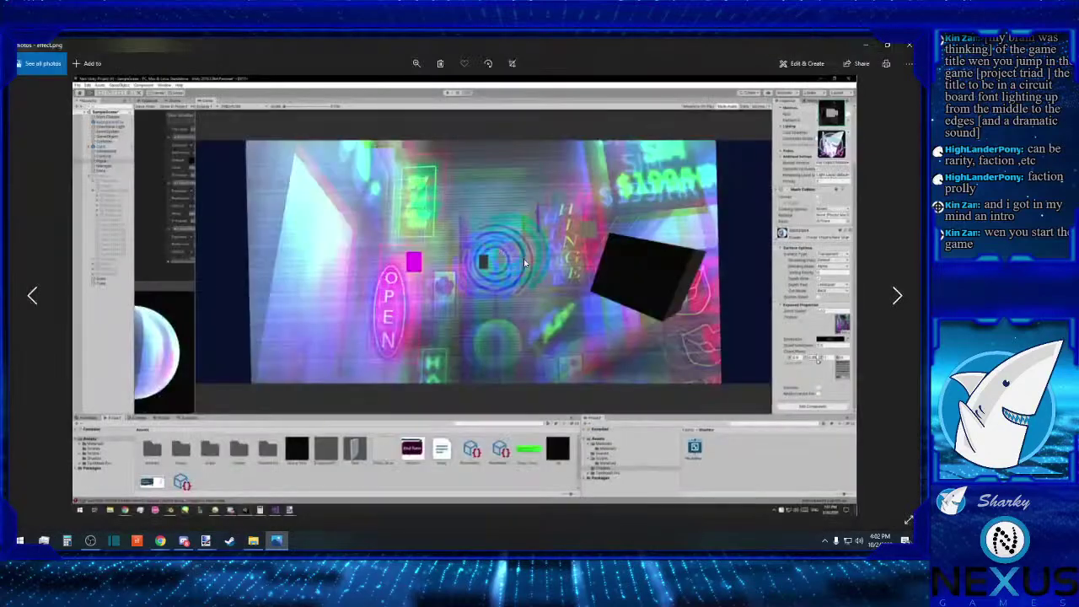
pyautogui.click(907, 302)
pyautogui.click(907, 301)
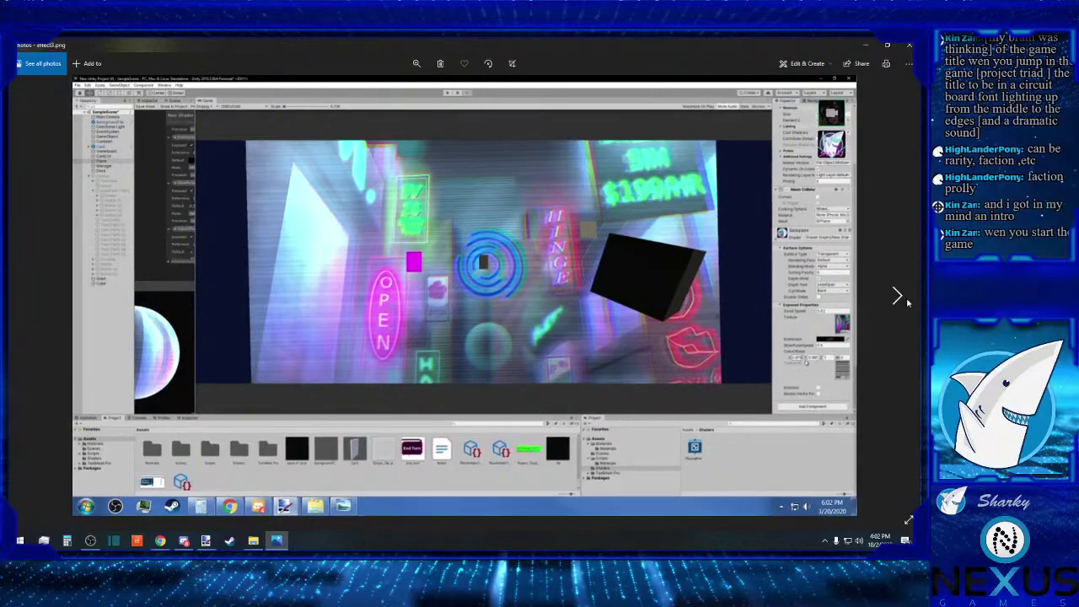
pyautogui.click(907, 302)
pyautogui.click(907, 302)
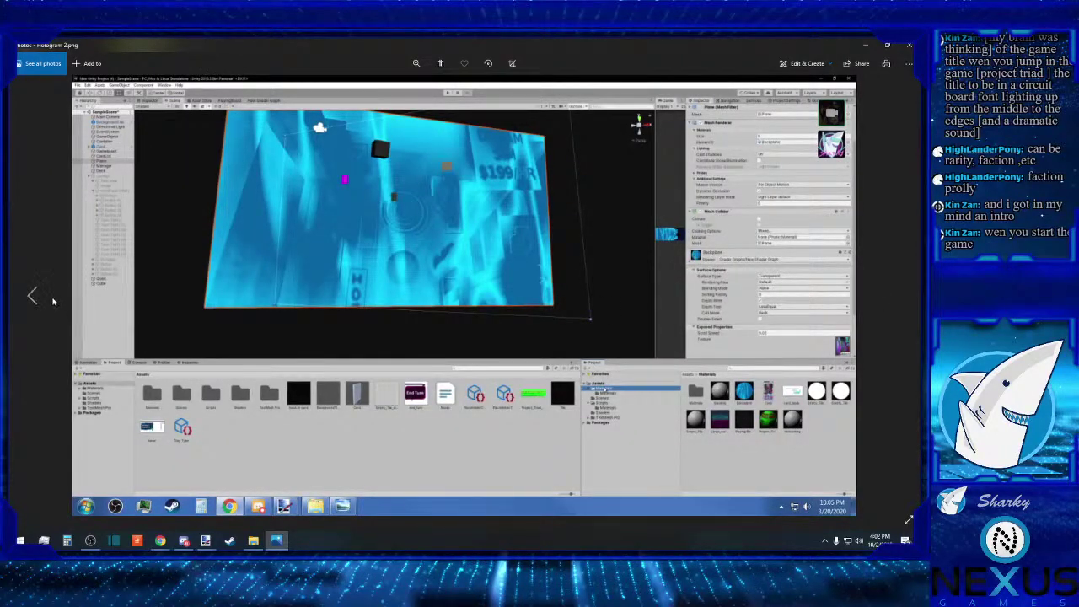
pyautogui.click(30, 295)
pyautogui.click(29, 295)
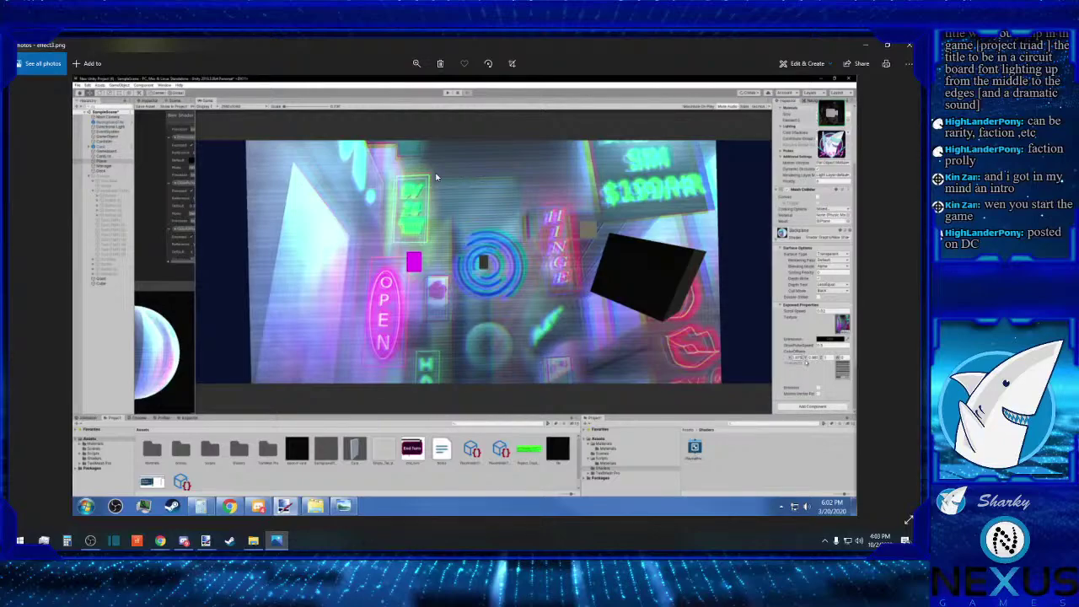
# Step: Switch to File Explorer, go up through Card UI to Art, check the AMP Inspirations folder, and return to Art
pyautogui.click(253, 540)
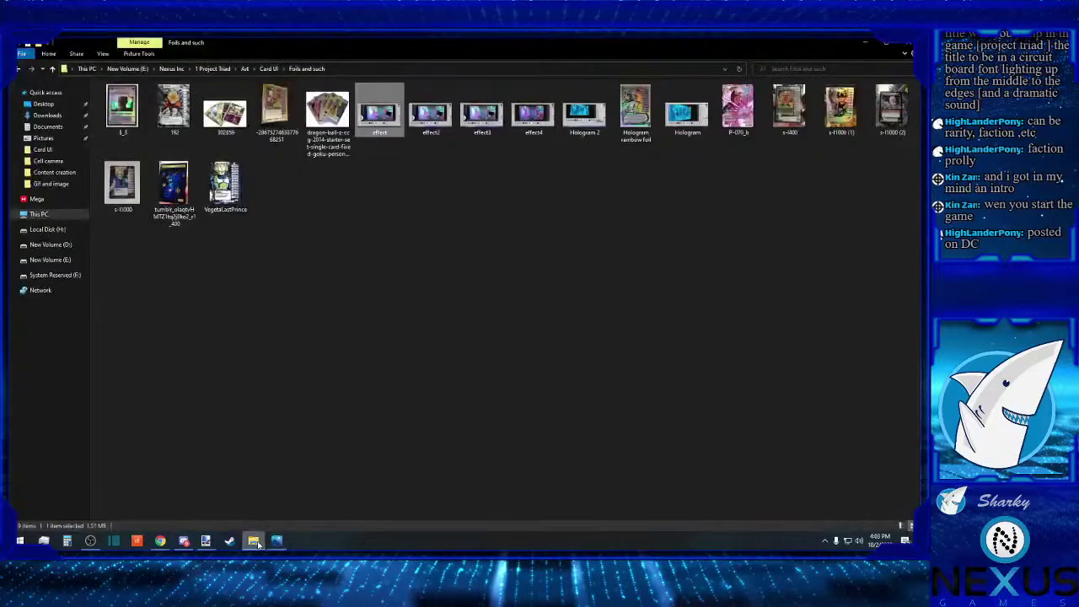
pyautogui.click(270, 69)
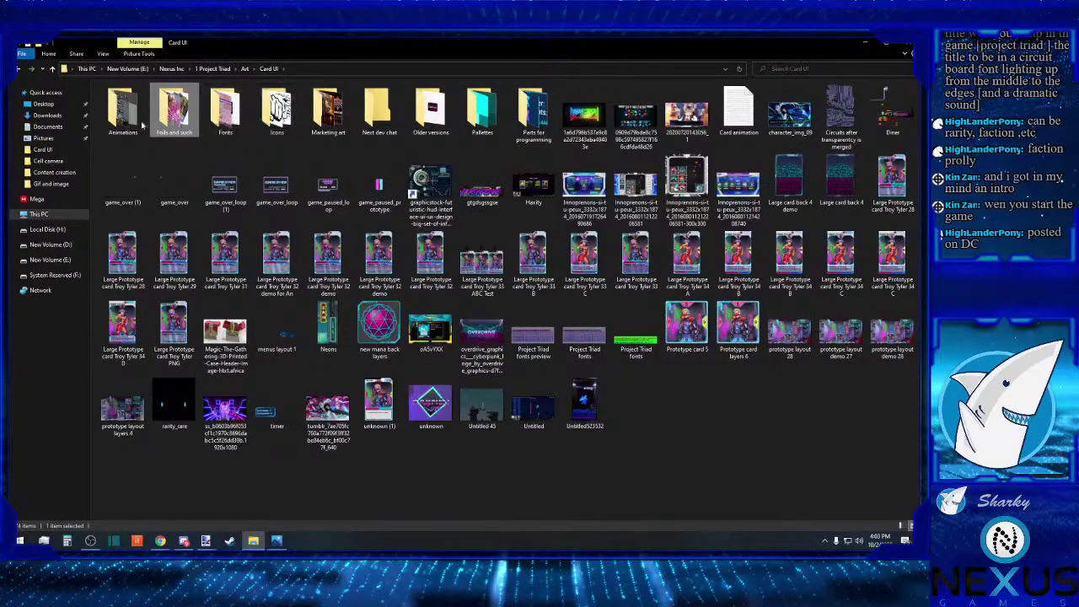
pyautogui.click(244, 68)
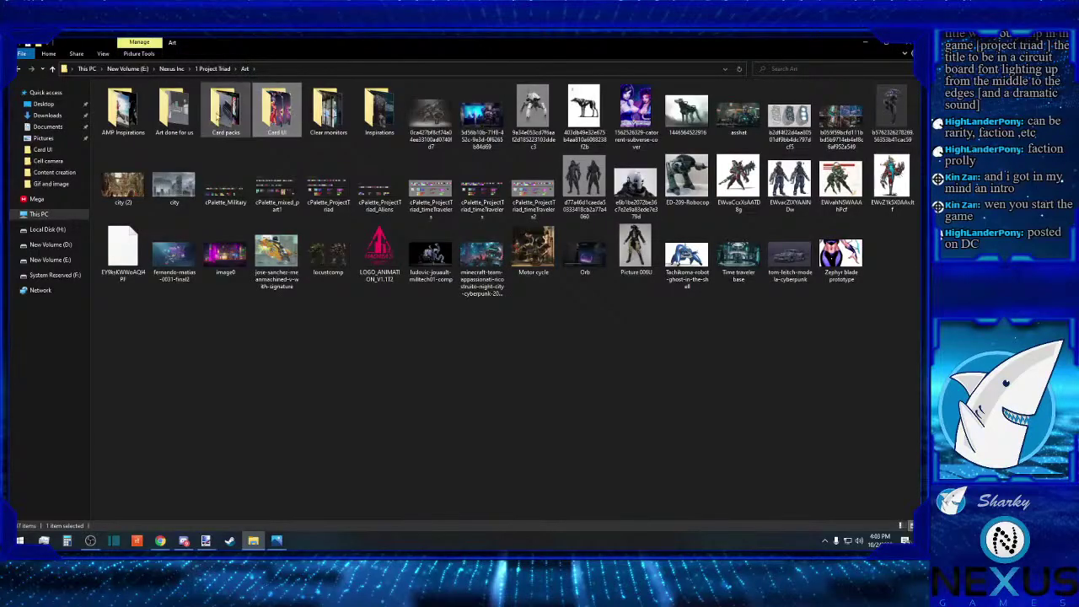
pyautogui.doubleClick(123, 110)
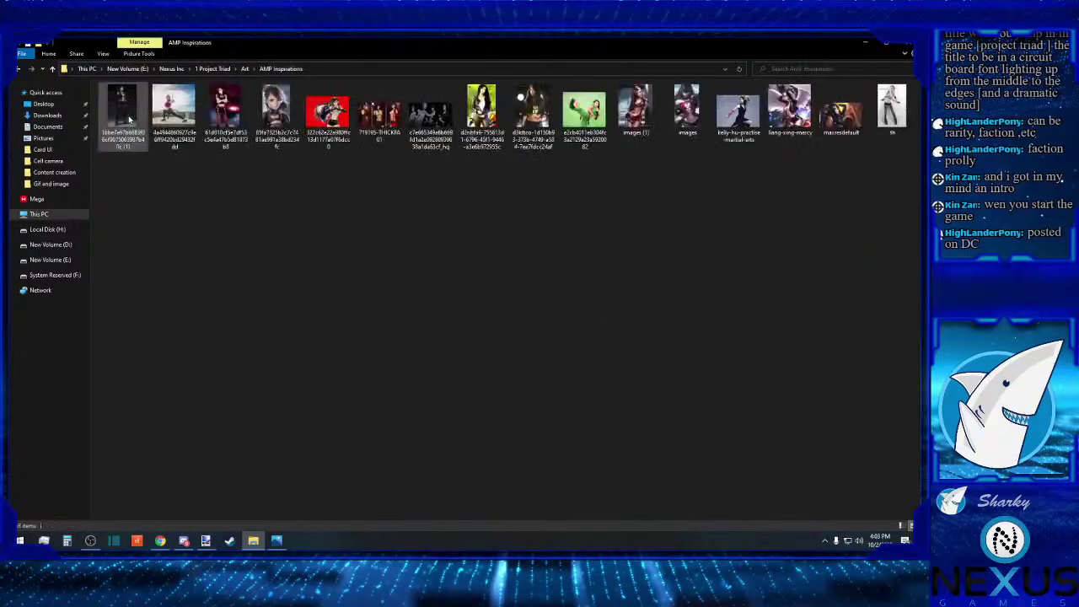
pyautogui.click(245, 68)
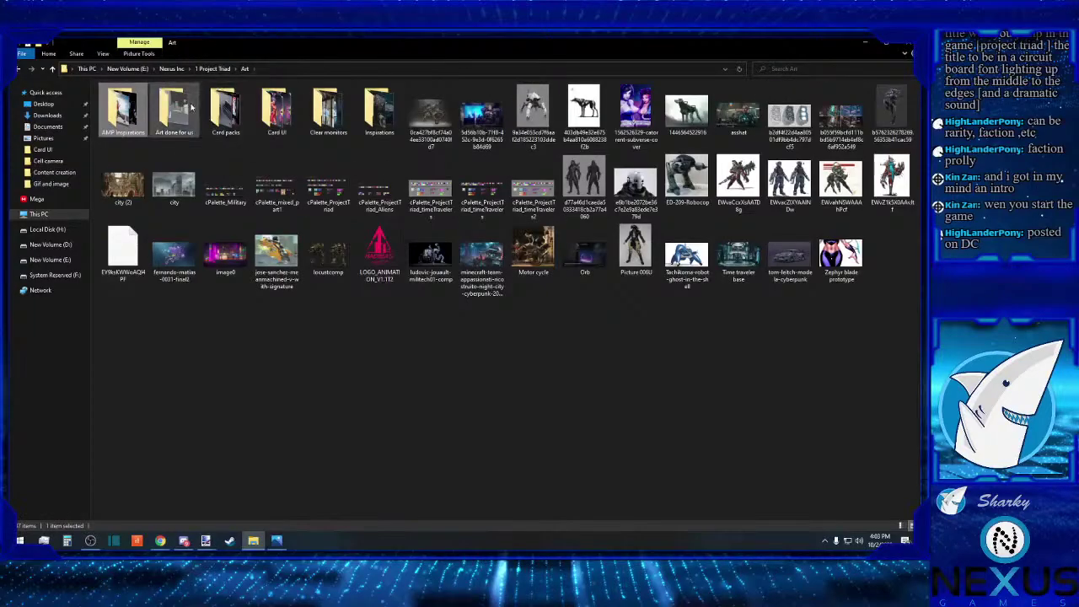
# Step: Look through the Art done for us and Card UI folders, returning to Art after each
pyautogui.click(192, 106)
pyautogui.doubleClick(191, 106)
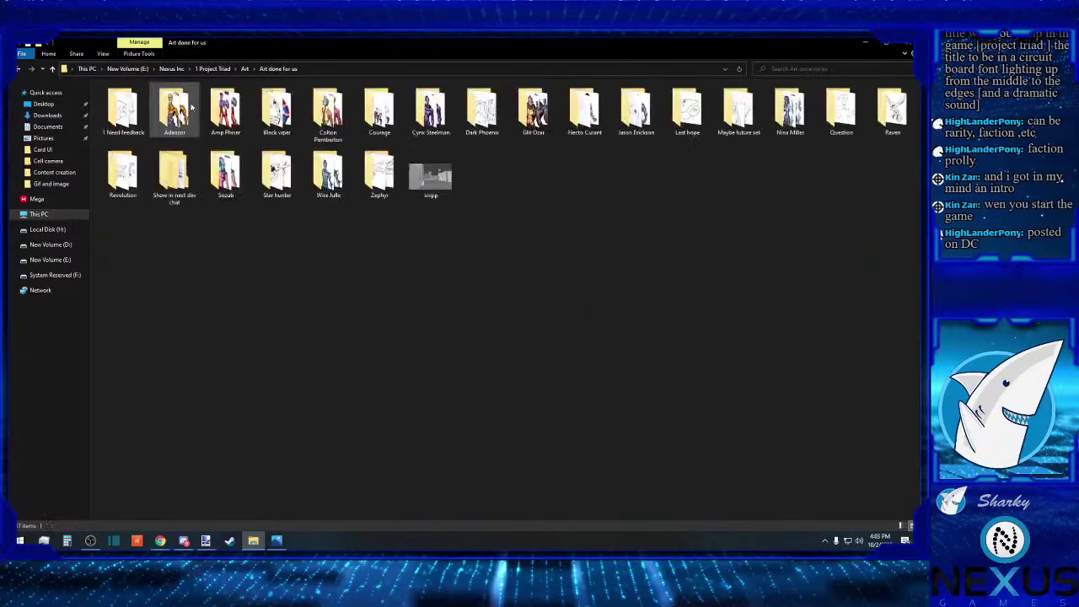
pyautogui.click(245, 68)
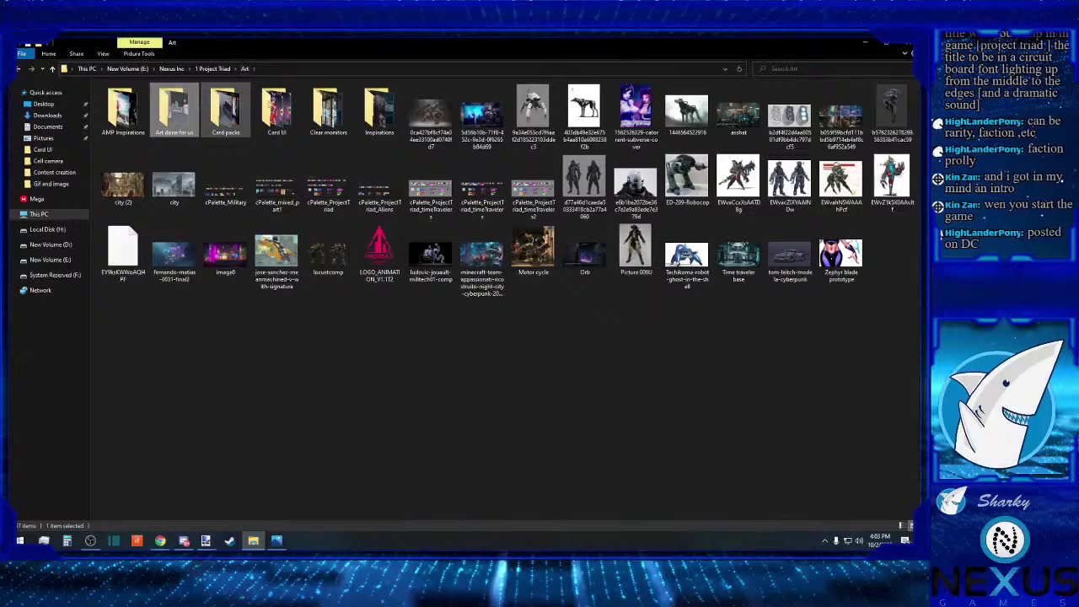
pyautogui.doubleClick(276, 107)
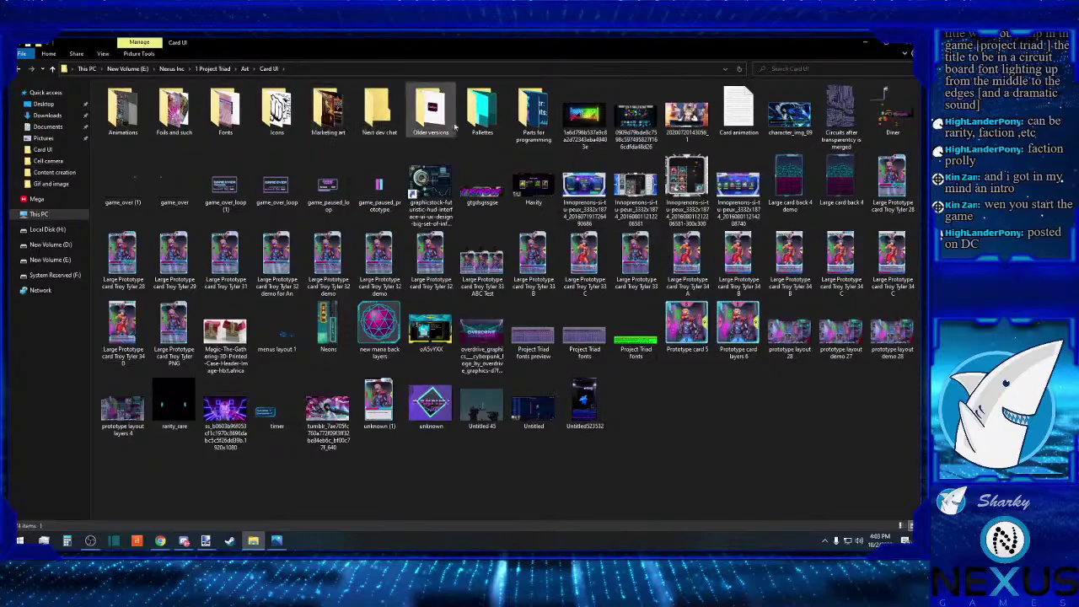
pyautogui.click(244, 69)
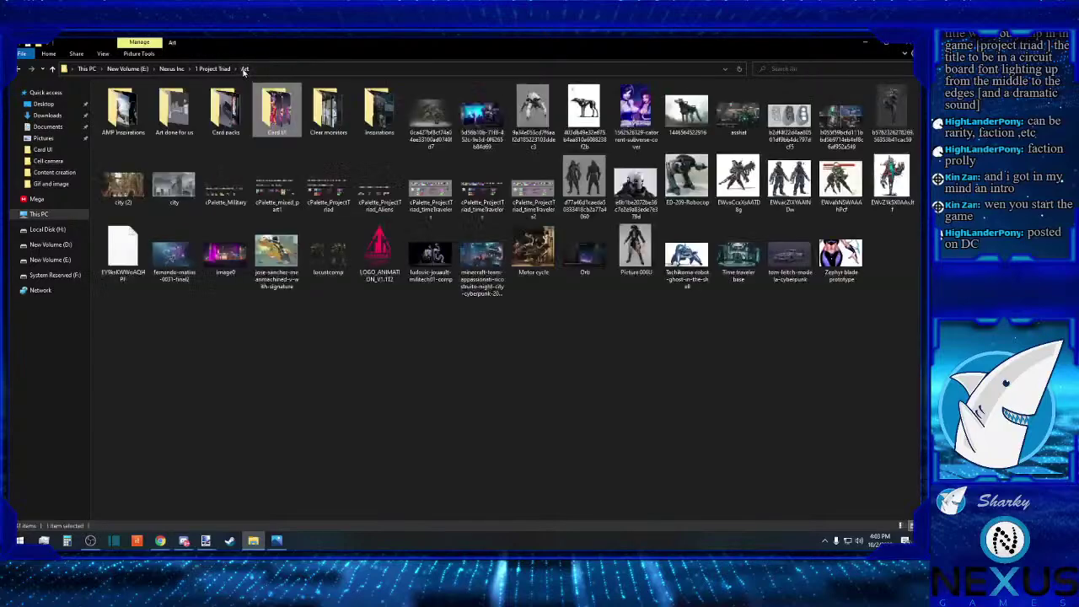
# Step: Open World and characters inside Inspirations, view the red-and-pink city image with the dark standing figure, and close it
pyautogui.doubleClick(359, 108)
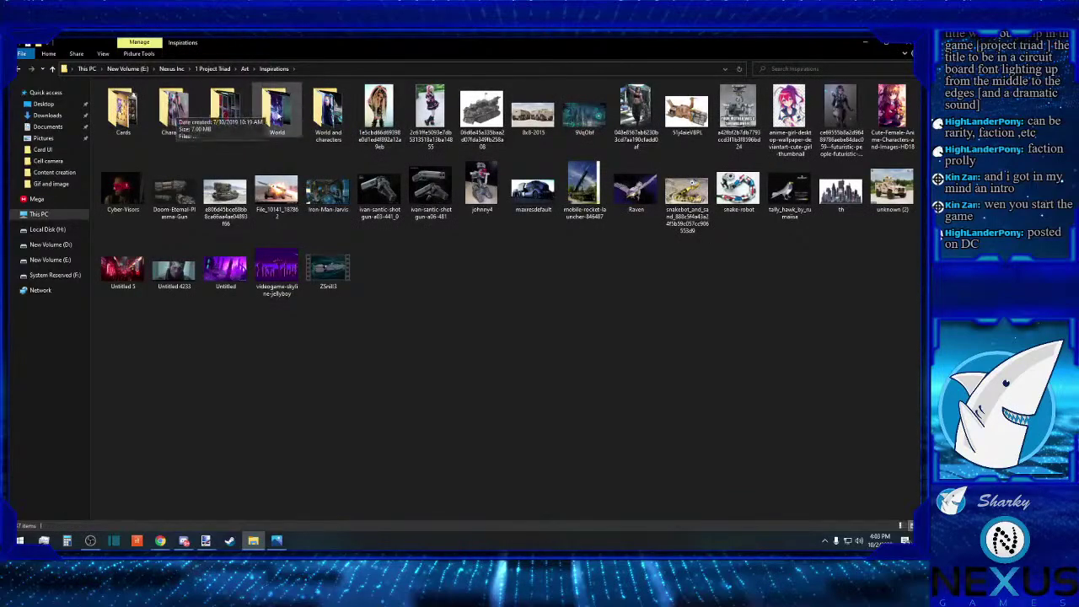
pyautogui.click(327, 111)
pyautogui.doubleClick(328, 111)
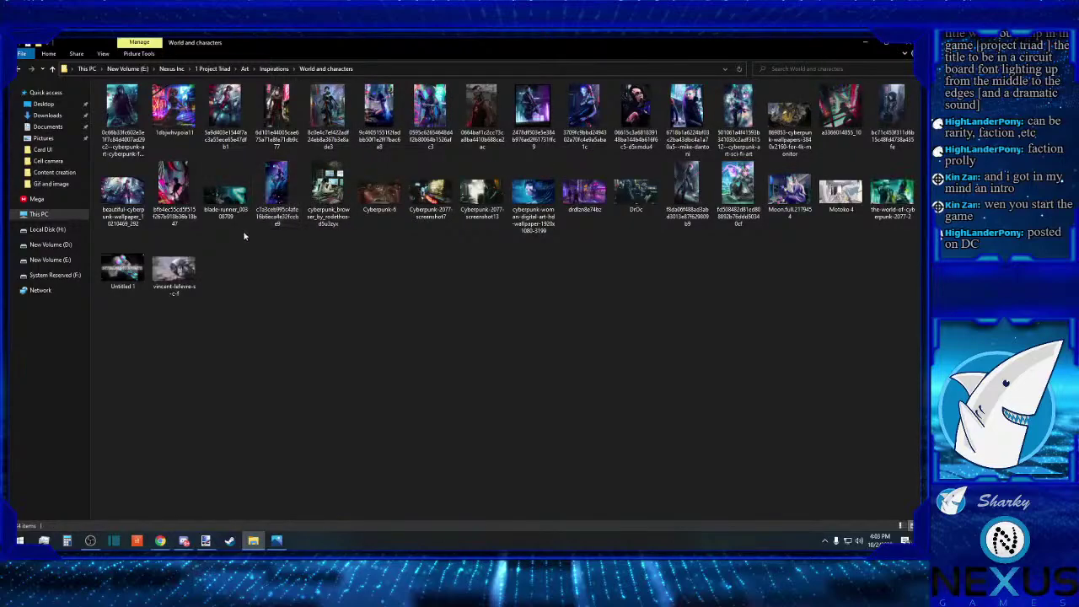
pyautogui.click(186, 187)
pyautogui.doubleClick(185, 187)
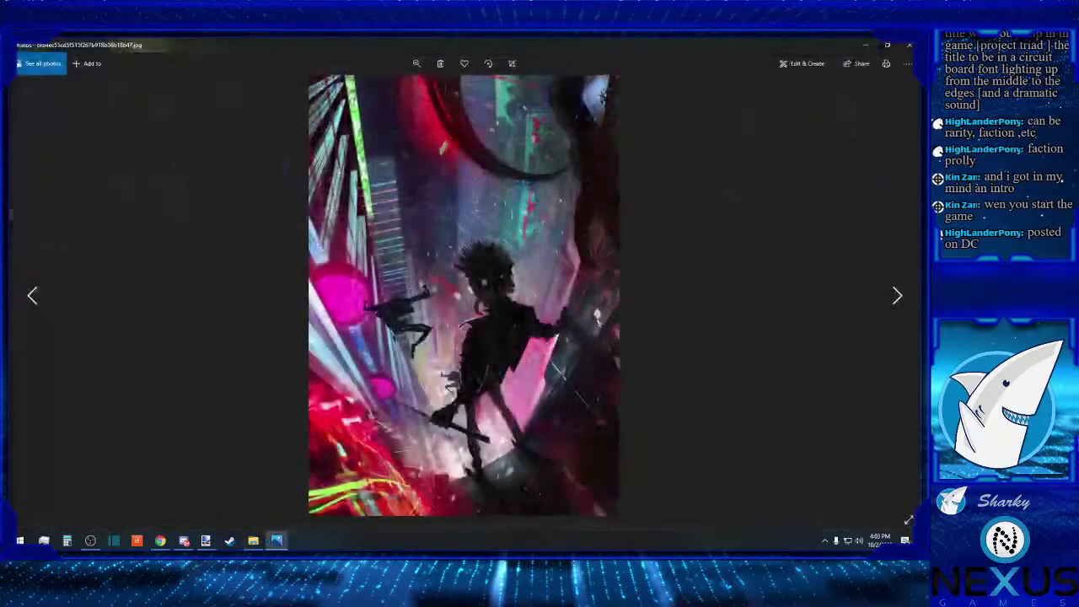
pyautogui.click(908, 44)
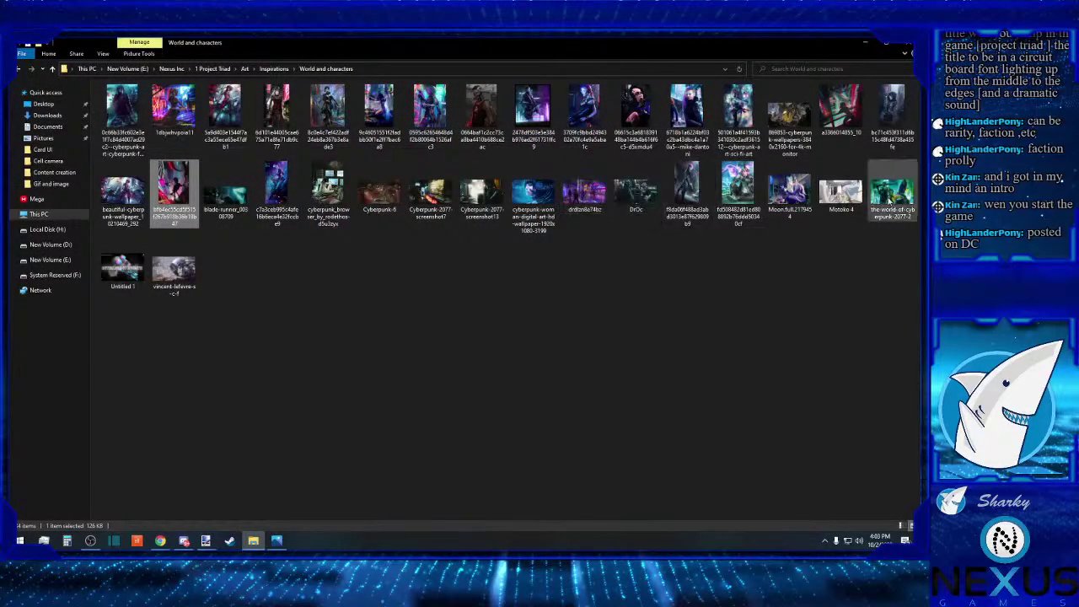
pyautogui.doubleClick(846, 118)
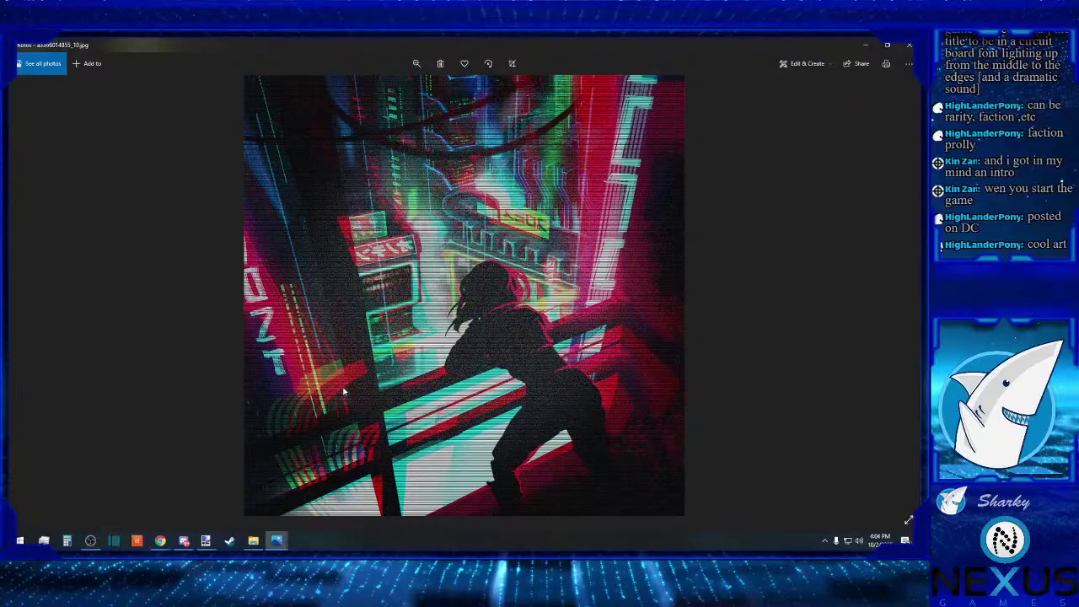
pyautogui.click(865, 43)
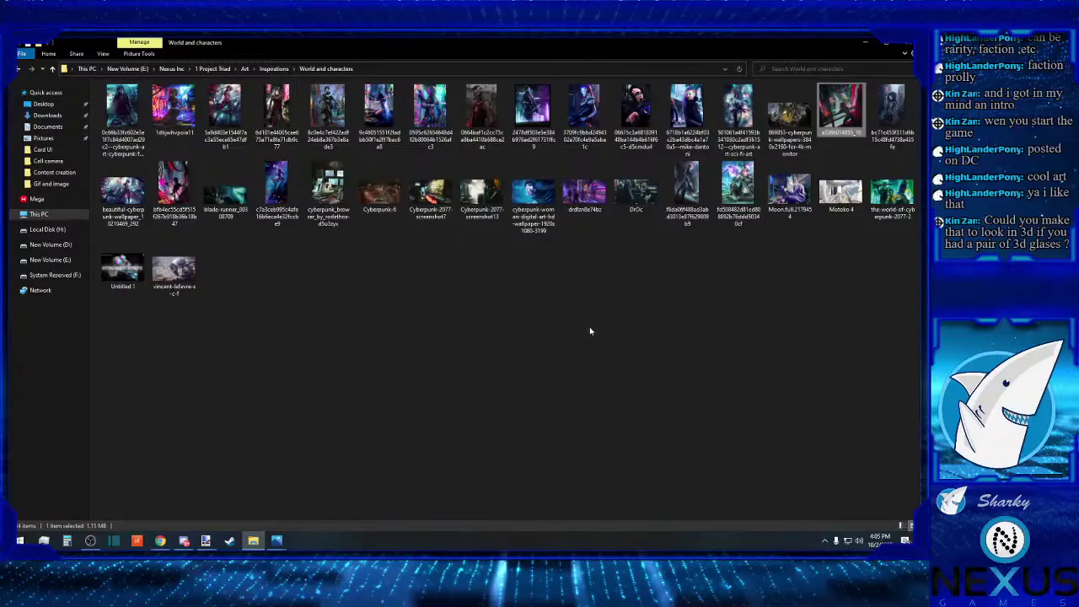
pyautogui.click(275, 69)
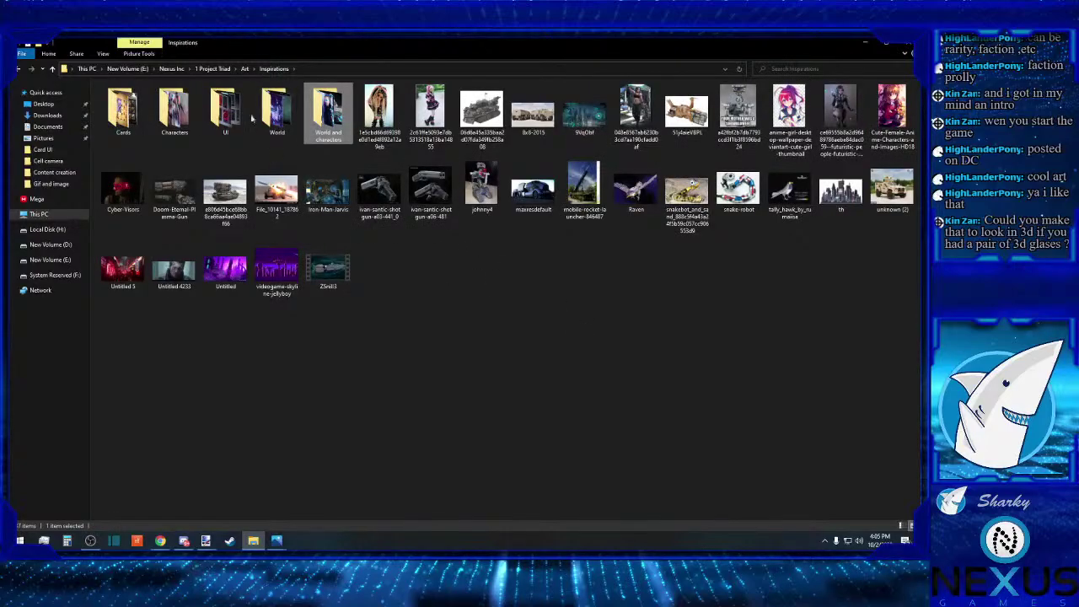
pyautogui.click(244, 68)
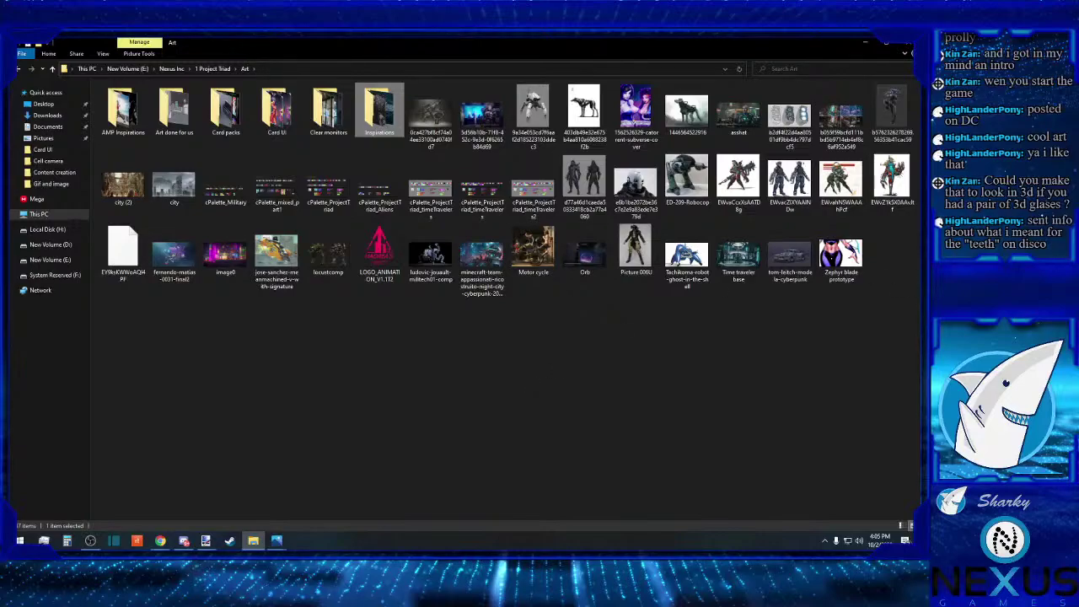
# Step: Switch to Discord to check the posted feedback, and return to the prototype card 34 D in paint.net
pyautogui.click(184, 540)
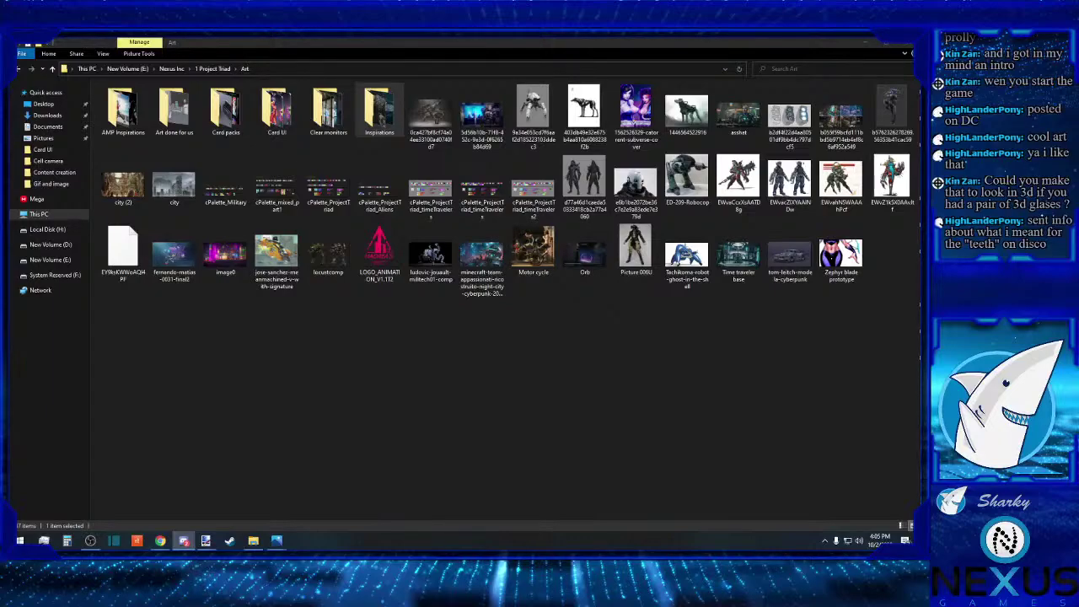
pyautogui.hotkey('alt', 'Tab')
pyautogui.click(778, 439)
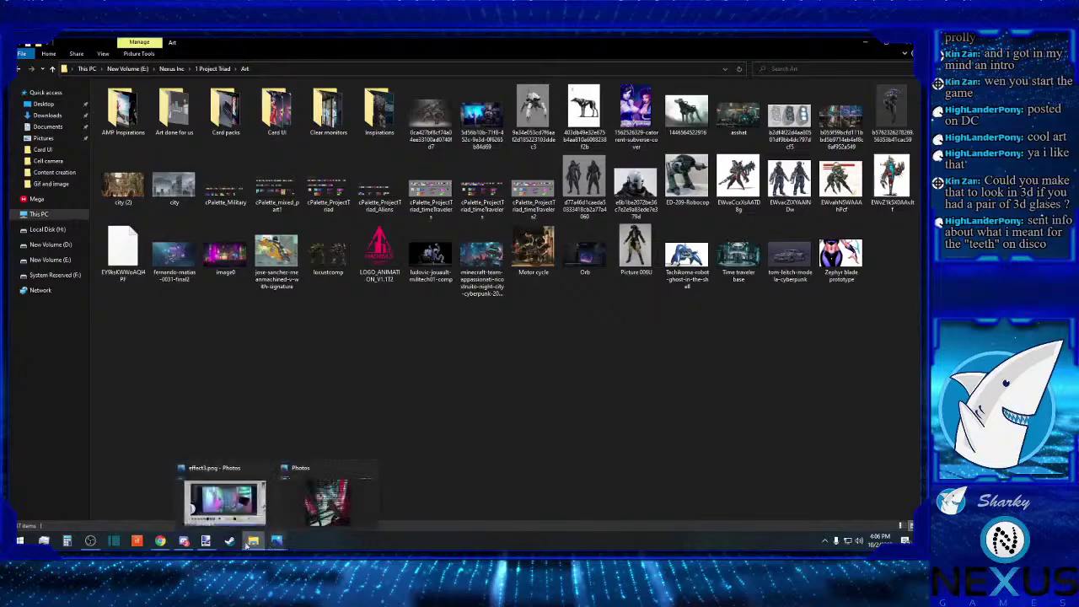
pyautogui.moveTo(205, 540)
pyautogui.click(180, 514)
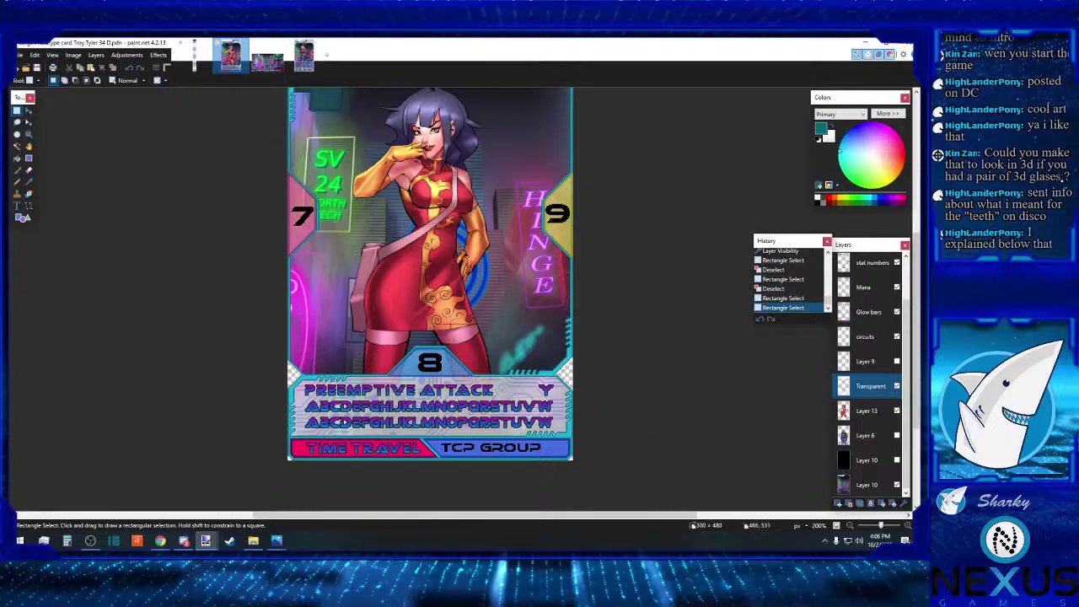
# Step: Switch to Discord again, return to the card's Transparent layer in paint.net, and view the card at 150% zoom
pyautogui.hotkey('alt', 'Tab')
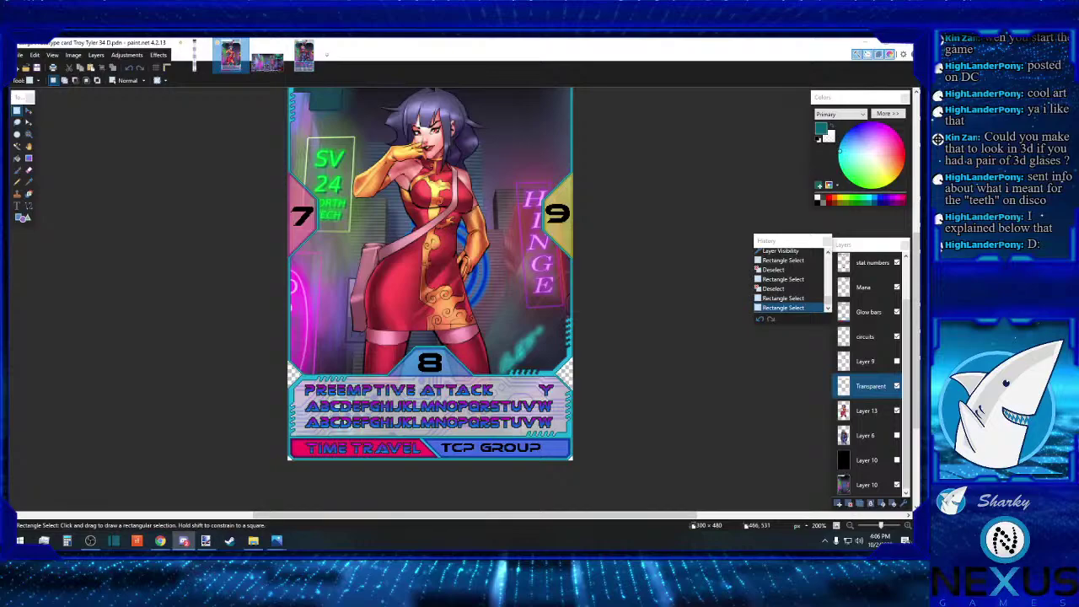
pyautogui.click(871, 386)
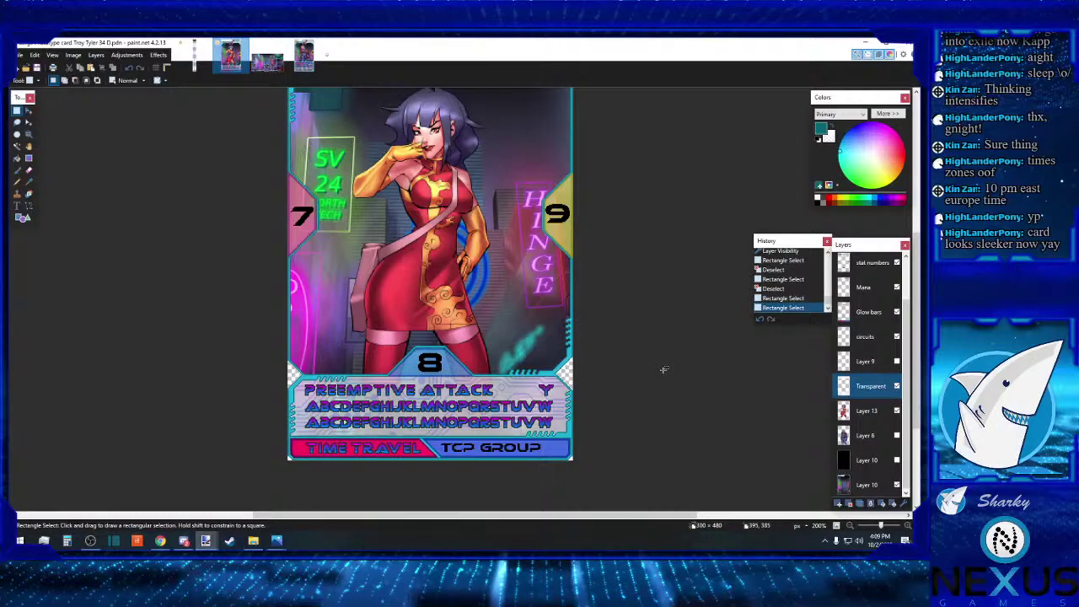
pyautogui.click(848, 529)
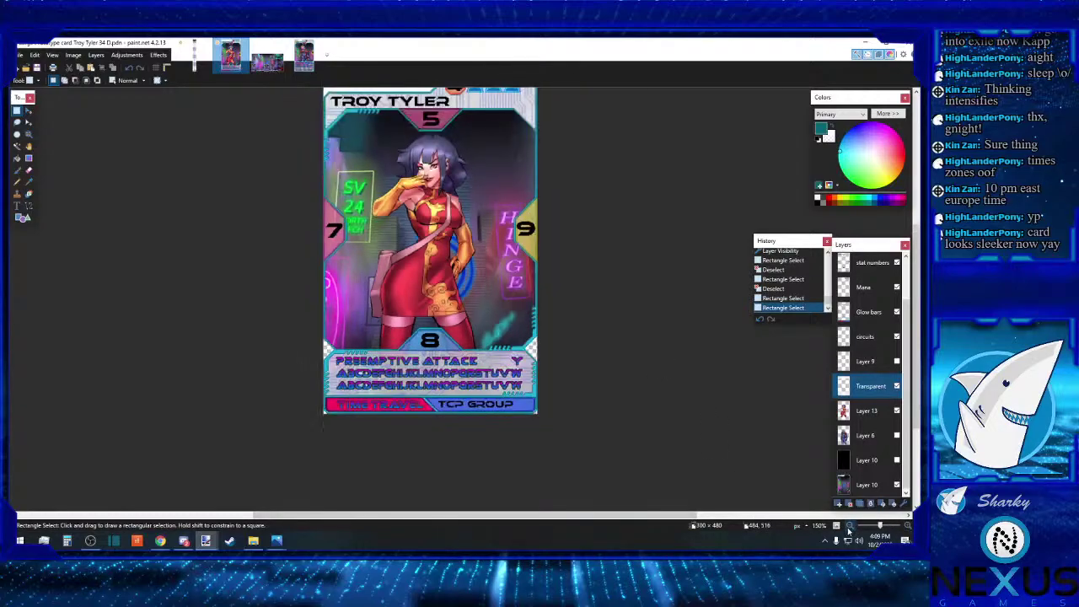